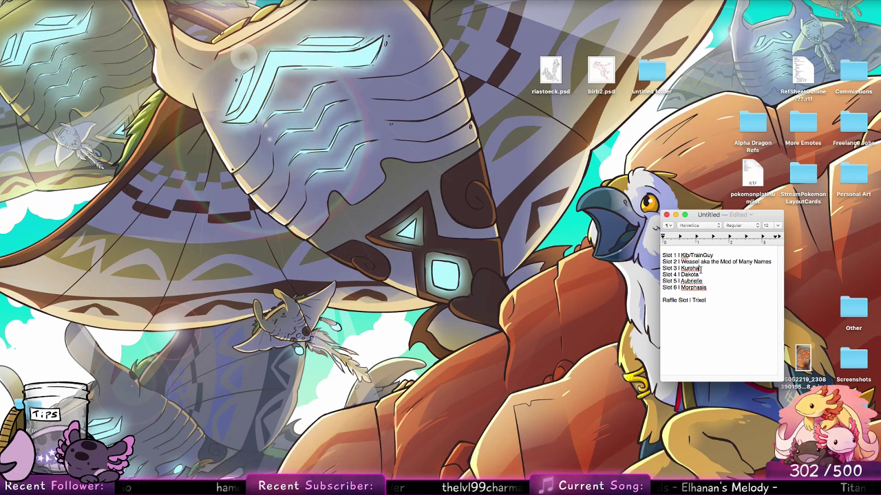
Strike through the Slot 3 line in the slot list
drag(701, 269, 663, 268)
click(668, 226)
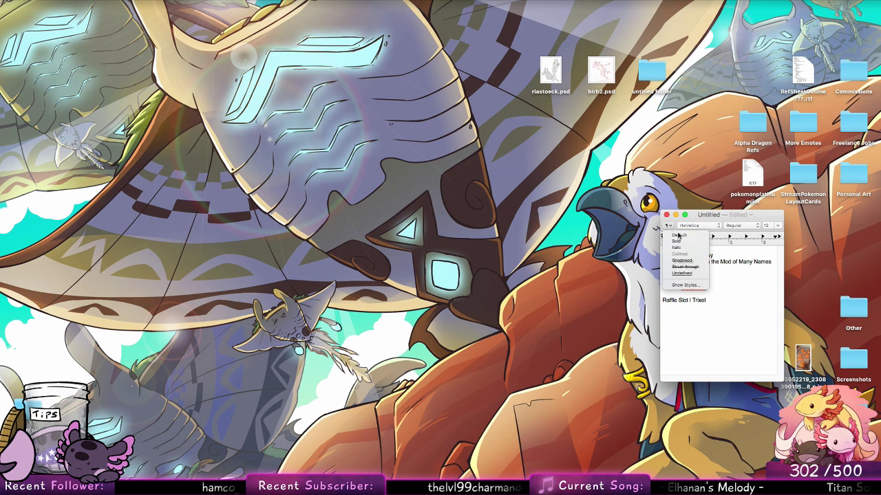
click(690, 269)
Strike through the Slot 5 line in the slot list and clear the text selection
click(709, 288)
drag(709, 287, 663, 281)
double_click(708, 280)
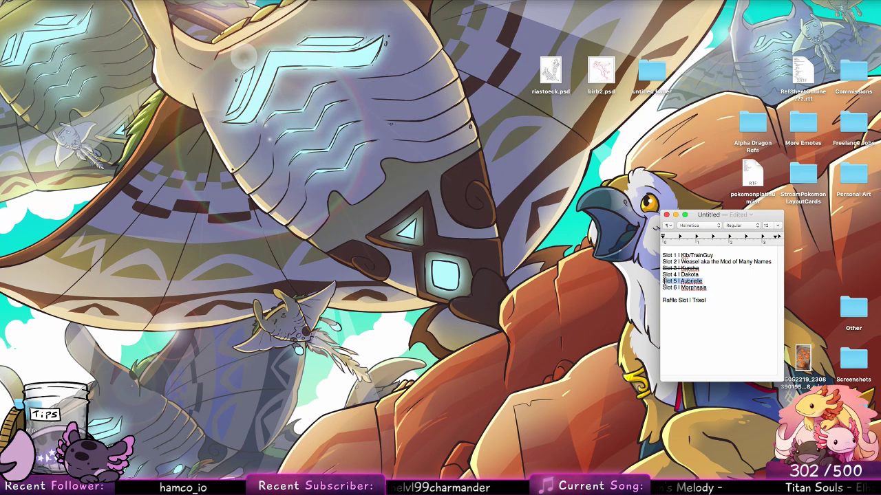
click(668, 226)
click(684, 267)
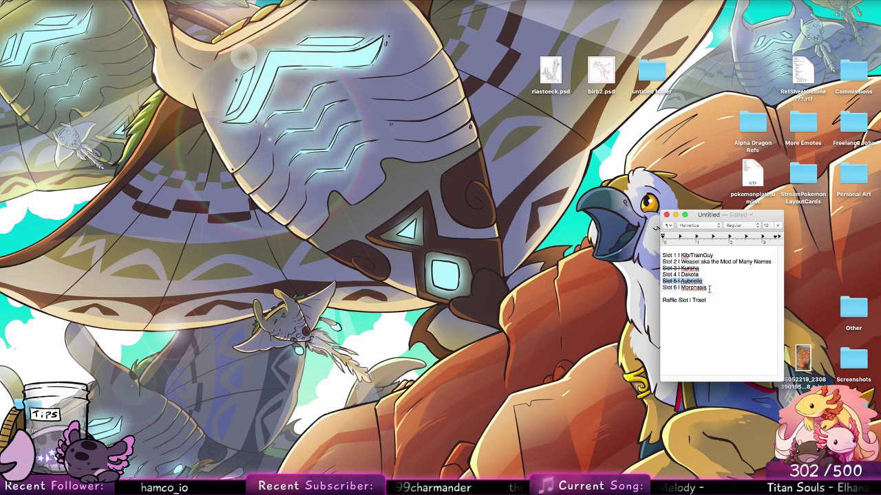
click(709, 289)
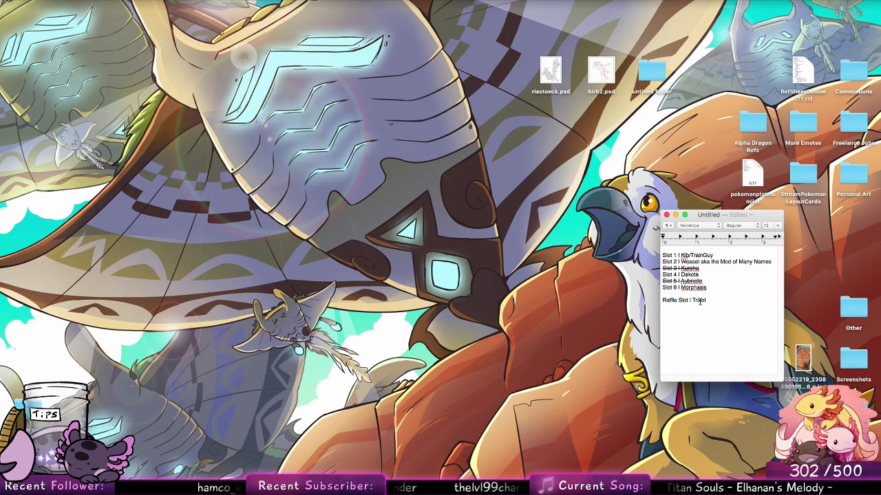
click(473, 234)
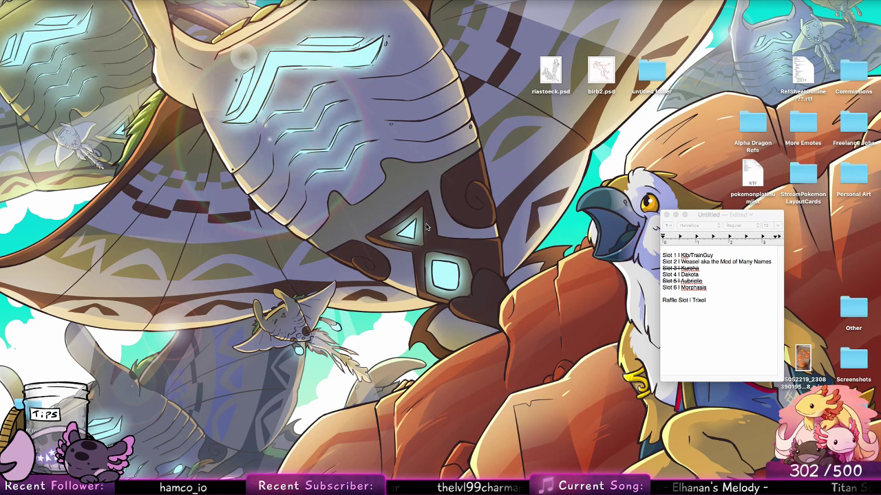
Switch to Adobe Photoshop CC 2018 and create a new 4000 × 4000 pixel document
click(355, 463)
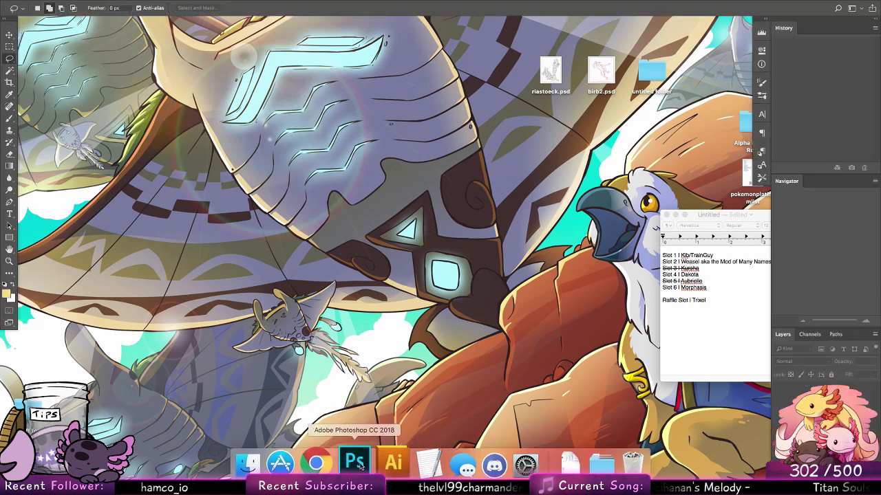
key(super+n)
key(Tab)
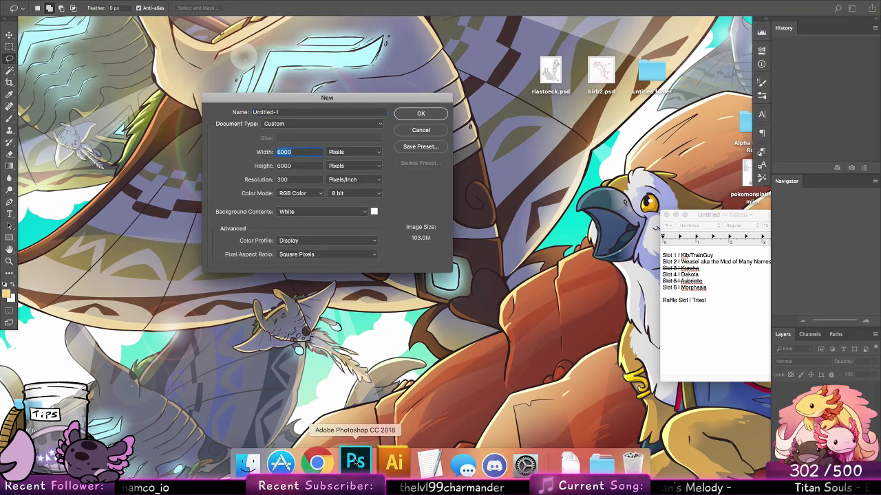
text(4000)
key(Tab)
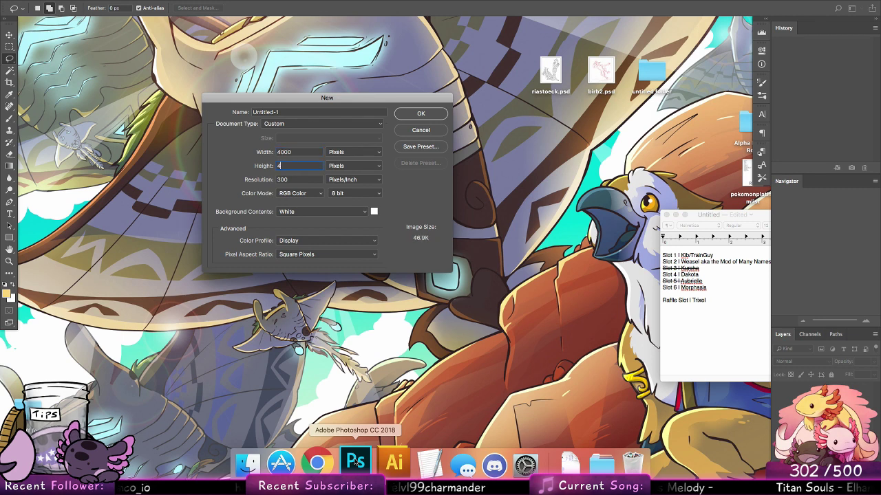
text(4000)
key(Return)
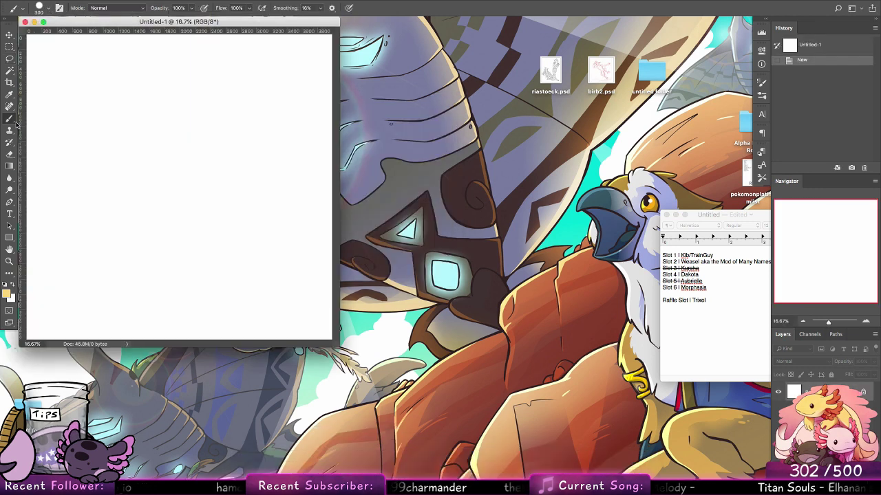
Enlarge the document window around the blank canvas and add a new layer for the sketch
key(b)
drag(119, 24, 135, 27)
drag(355, 349, 494, 468)
key(super+alt+shift+n)
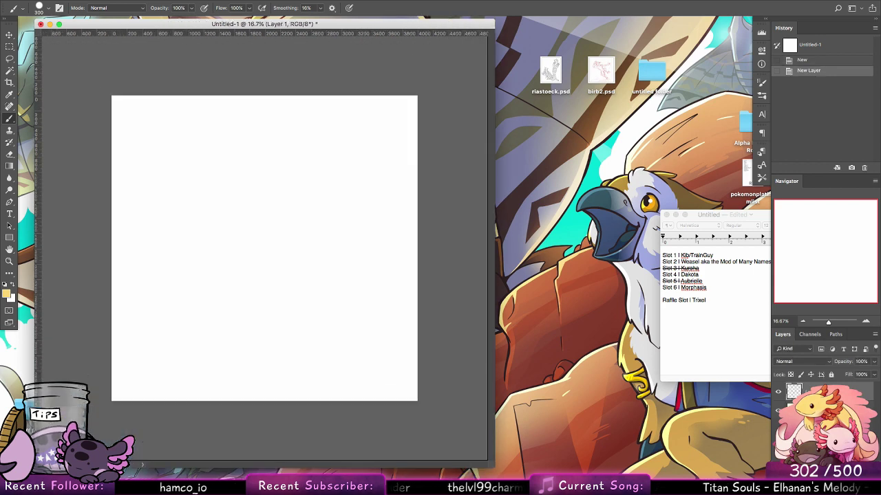
Choose the 9 px hard round brush with pen pressure controlling opacity, and shift the document window over slightly
click(48, 7)
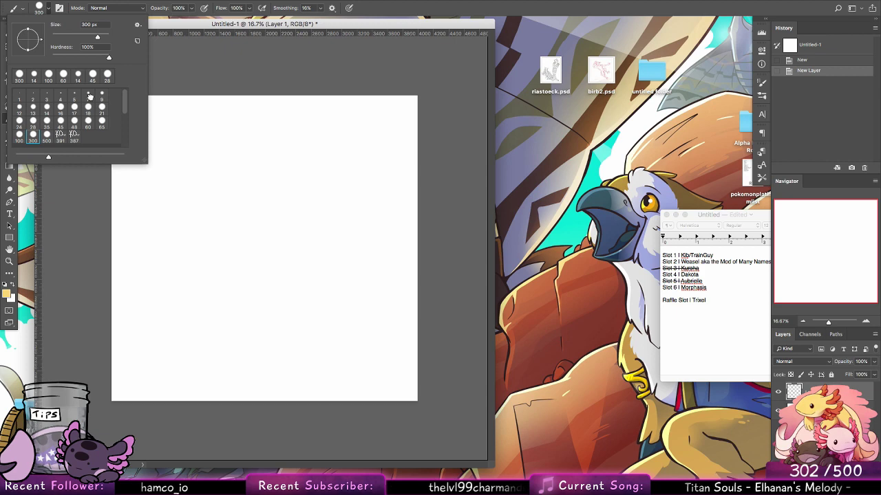
click(100, 95)
click(204, 9)
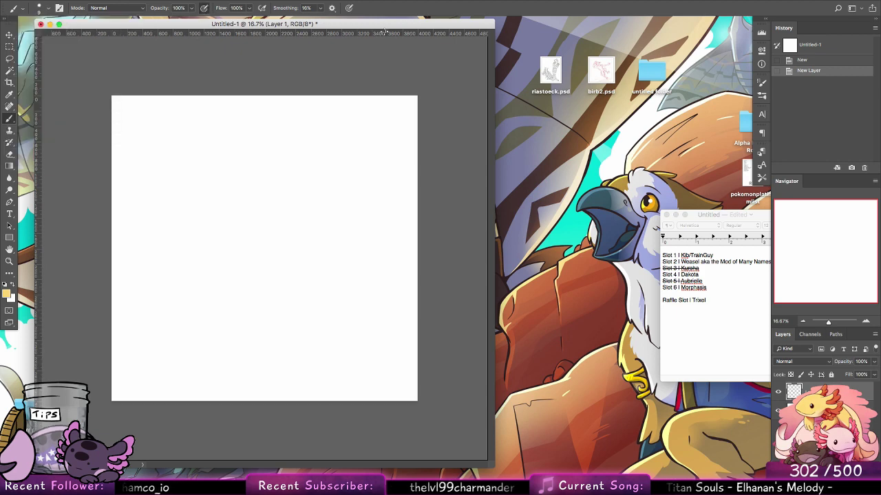
drag(400, 23, 438, 21)
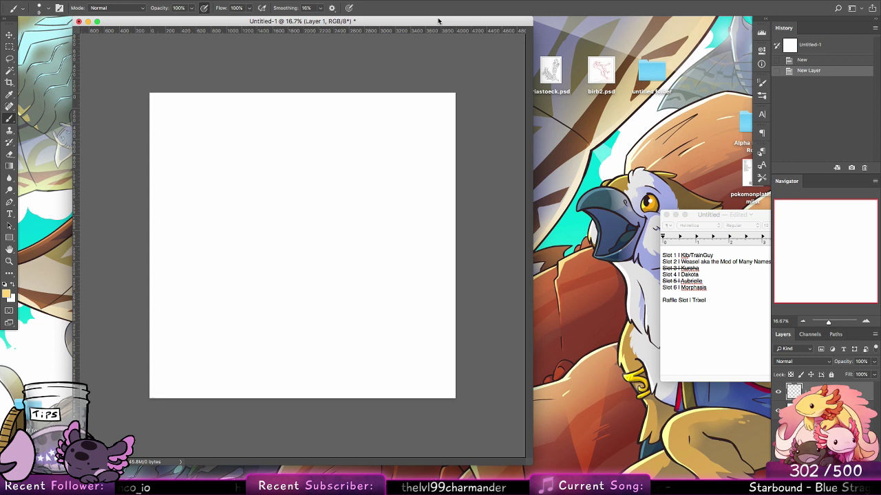
Reset the colours to their defaults and set the foreground to a light pinkish red
click(4, 284)
click(6, 294)
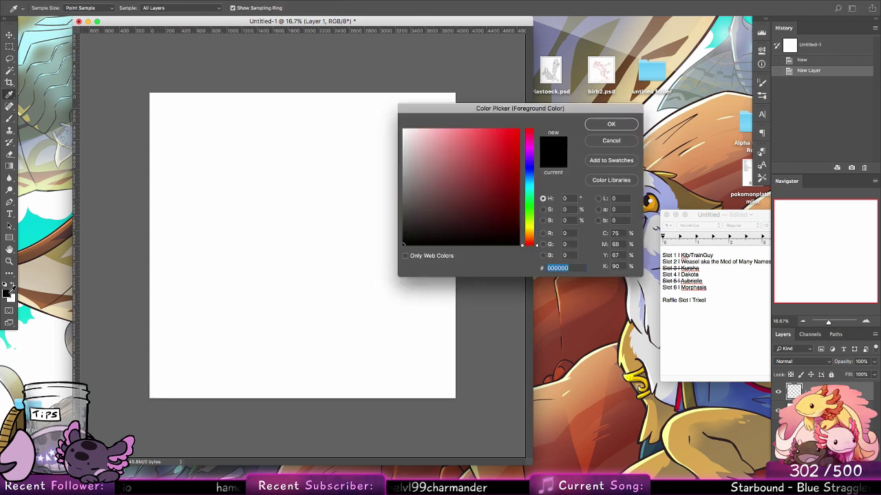
click(597, 126)
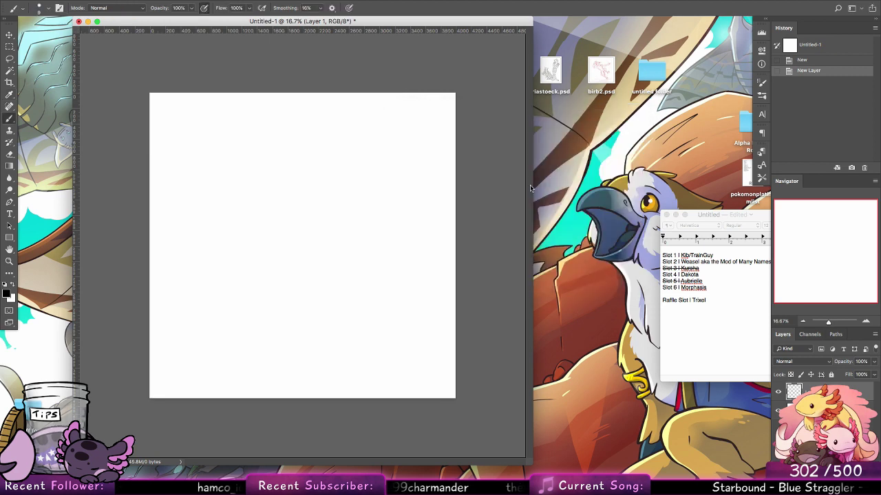
click(6, 295)
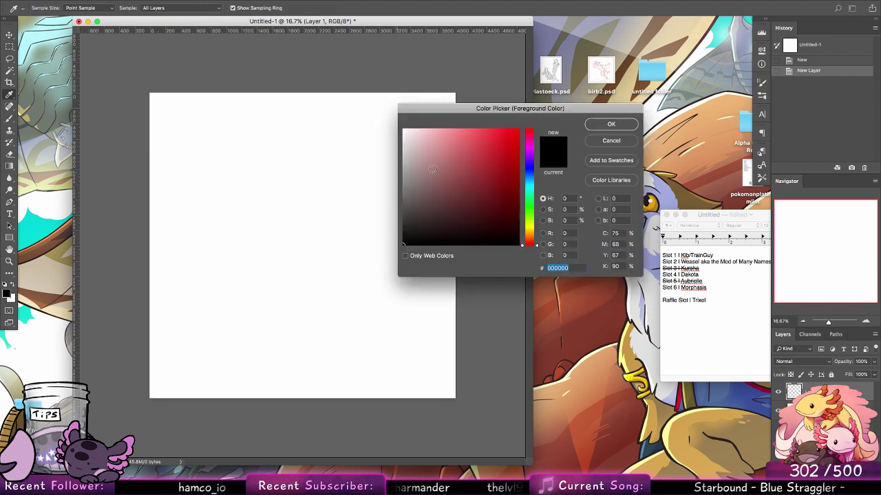
click(465, 129)
click(610, 124)
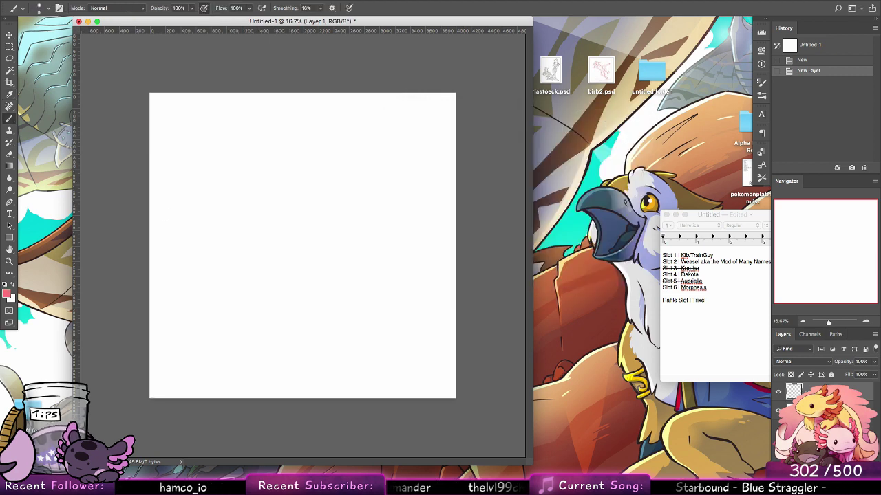
Sketch a loose head circle above the canvas centre with a 12 px brush and go over it with a 16 px brush
click(49, 9)
click(23, 112)
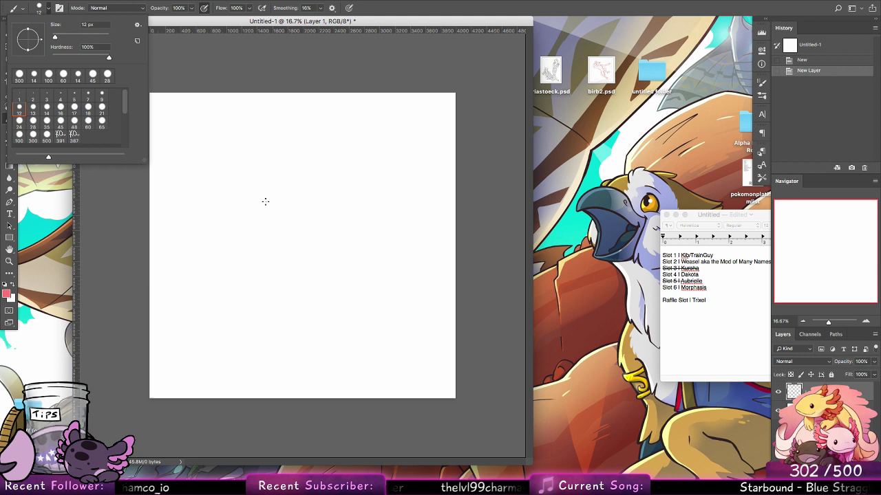
mouse_move(265, 201)
mouse_down()
mouse_move(289, 242)
mouse_move(291, 175)
mouse_move(330, 219)
mouse_move(261, 184)
mouse_move(338, 210)
mouse_up()
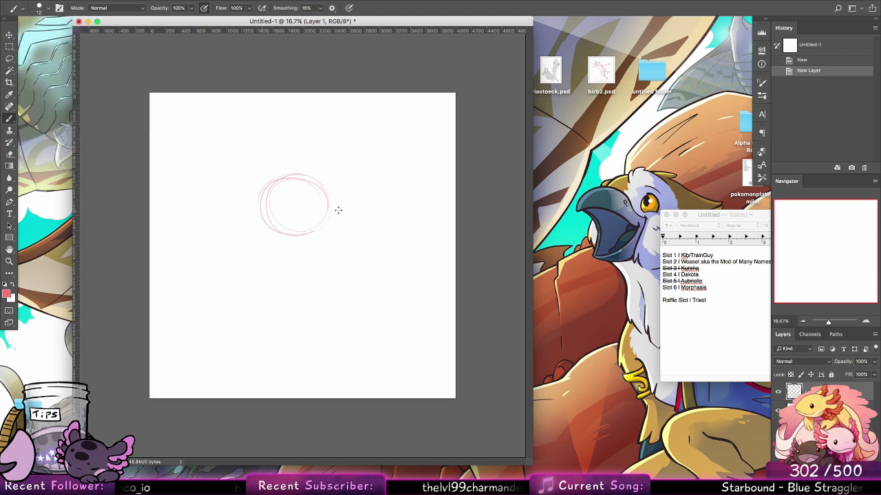
click(39, 9)
click(61, 109)
mouse_move(303, 177)
mouse_down()
mouse_move(325, 215)
mouse_move(255, 201)
mouse_move(329, 184)
mouse_move(269, 234)
mouse_move(296, 166)
mouse_move(332, 217)
mouse_move(306, 177)
mouse_up()
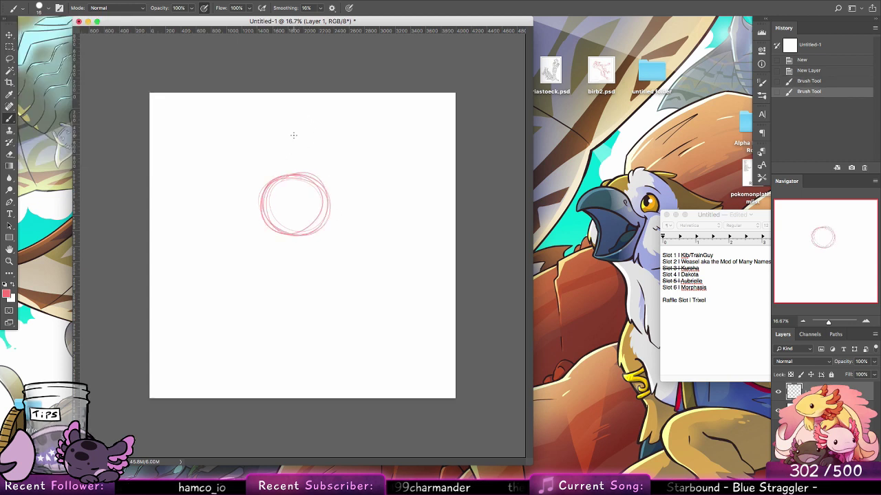
Sketch the face's centre line and boxy jaw on the head circle, topped with a pointed, wide-brimmed hat
mouse_move(286, 183)
mouse_down()
mouse_move(280, 217)
mouse_move(256, 236)
mouse_move(258, 219)
mouse_move(279, 258)
mouse_move(255, 238)
mouse_move(280, 248)
mouse_move(308, 235)
mouse_up()
drag(315, 219, 309, 246)
mouse_move(268, 243)
mouse_down()
mouse_move(311, 246)
mouse_move(304, 256)
mouse_up()
drag(267, 200, 259, 233)
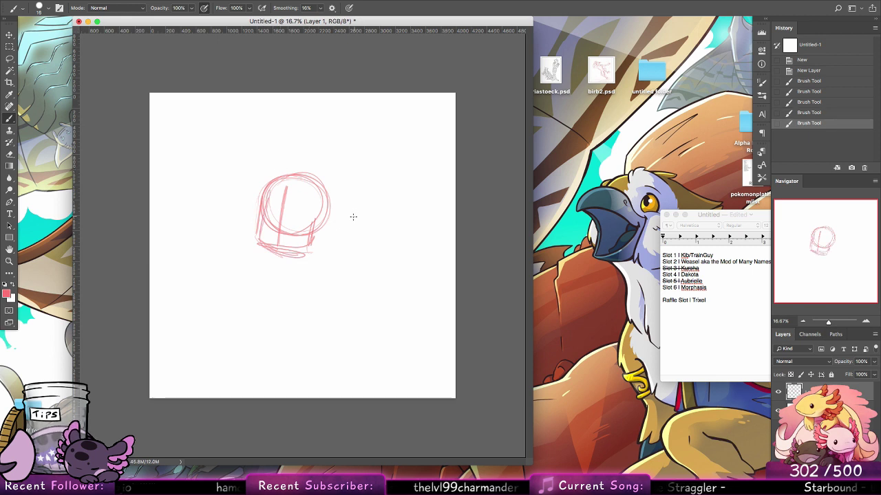
mouse_move(277, 184)
mouse_down()
mouse_move(250, 178)
mouse_move(304, 189)
mouse_move(248, 168)
mouse_move(275, 188)
mouse_move(265, 195)
mouse_move(280, 177)
mouse_move(300, 176)
mouse_move(284, 145)
mouse_move(275, 171)
mouse_move(297, 124)
mouse_move(324, 156)
mouse_move(347, 164)
mouse_move(321, 155)
mouse_move(326, 202)
mouse_move(351, 197)
mouse_up()
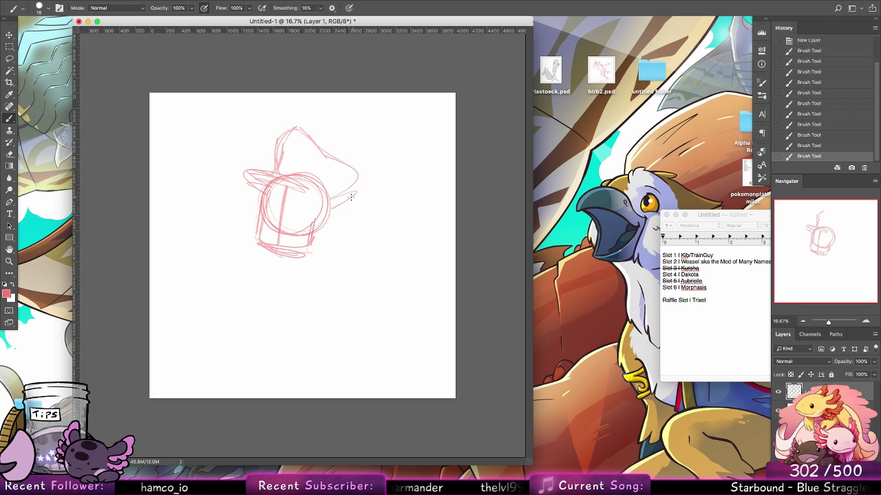
Rough in the character's raised forearm as a tapered block beside the head
mouse_move(187, 256)
mouse_down()
mouse_move(214, 200)
mouse_move(242, 226)
mouse_move(218, 205)
mouse_move(224, 278)
mouse_up()
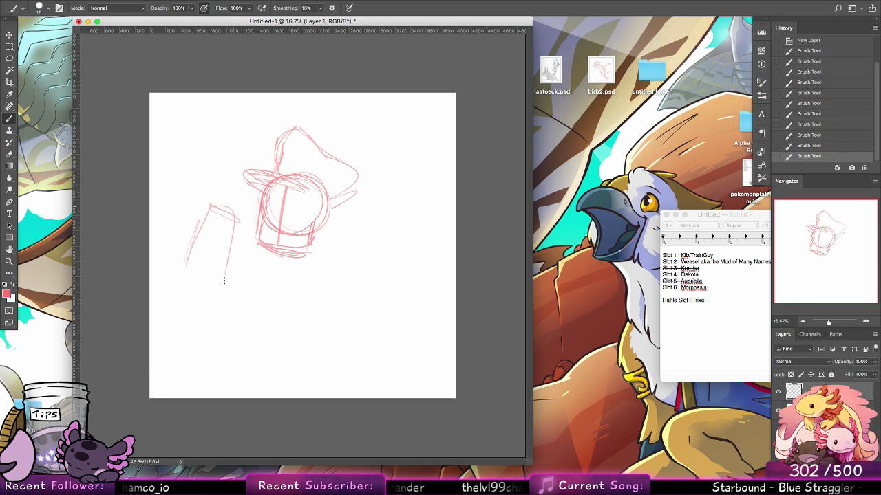
drag(238, 221, 231, 278)
mouse_move(234, 248)
mouse_down()
mouse_move(224, 271)
mouse_move(231, 217)
mouse_move(227, 286)
mouse_move(193, 286)
mouse_up()
Sketch the elbow and the upper arm running from the raised forearm across to the shoulder
mouse_move(183, 285)
mouse_down()
mouse_move(193, 249)
mouse_move(191, 301)
mouse_move(274, 279)
mouse_up()
drag(225, 296, 307, 273)
mouse_move(305, 272)
mouse_down()
mouse_move(313, 296)
mouse_move(212, 314)
mouse_up()
mouse_move(212, 314)
mouse_down()
mouse_move(298, 323)
mouse_move(235, 314)
mouse_move(318, 296)
mouse_move(303, 275)
mouse_move(285, 316)
mouse_move(235, 300)
mouse_move(213, 286)
mouse_move(240, 282)
mouse_up()
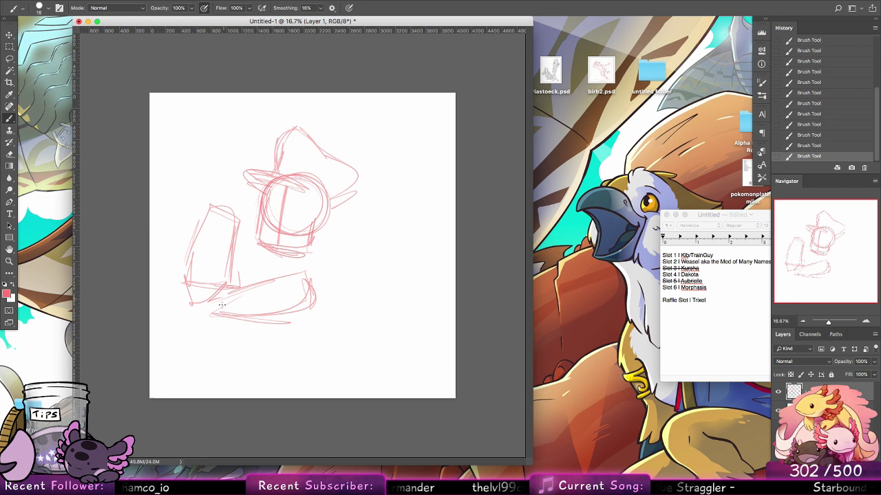
mouse_move(211, 314)
mouse_down()
mouse_move(230, 291)
mouse_move(214, 328)
mouse_move(193, 319)
mouse_up()
drag(194, 319, 216, 321)
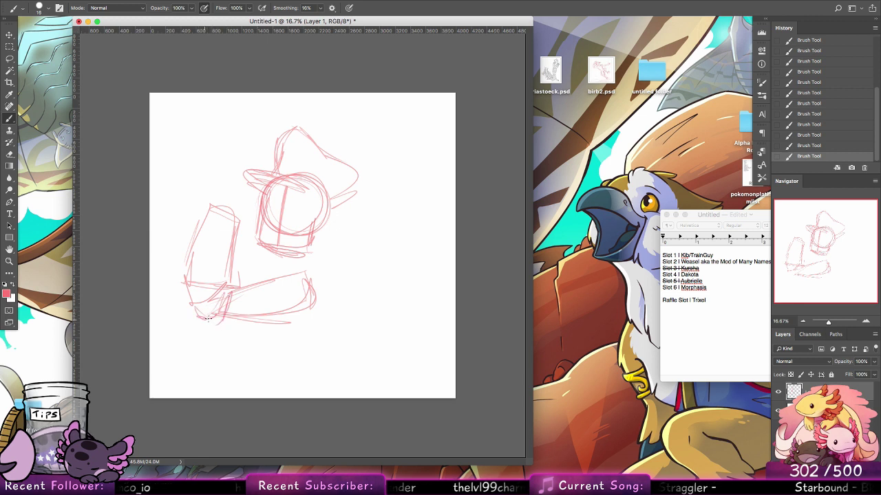
Reinforce the outer edge of the raised forearm and add rough hand strokes at its upper end
mouse_move(187, 260)
mouse_down()
mouse_move(206, 204)
mouse_move(206, 213)
mouse_up()
drag(189, 269, 211, 214)
mouse_move(199, 203)
mouse_down()
mouse_move(223, 214)
mouse_move(217, 183)
mouse_move(222, 206)
mouse_up()
drag(229, 197, 229, 209)
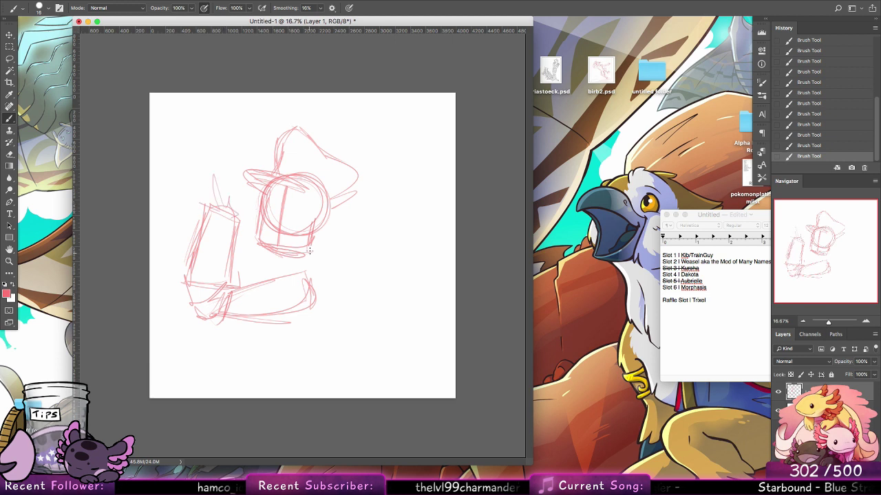
Sketch the neck, collar and shoulder strokes between the jaw and the upper arm
drag(278, 279, 297, 259)
mouse_move(300, 256)
mouse_down()
mouse_move(325, 264)
mouse_move(332, 256)
mouse_up()
mouse_move(262, 261)
mouse_down()
mouse_move(274, 222)
mouse_move(267, 274)
mouse_move(239, 280)
mouse_up()
drag(310, 272, 319, 282)
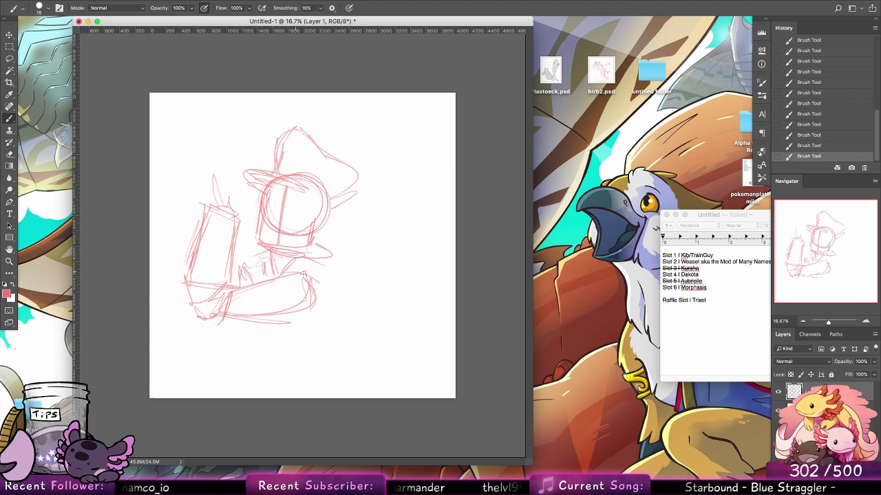
Sketch the torso, waistline and back below the arm, with a long line trailing down behind the shoulder
drag(254, 322, 253, 340)
mouse_move(261, 321)
mouse_down()
mouse_move(260, 340)
mouse_move(316, 344)
mouse_up()
drag(326, 296, 307, 340)
drag(341, 288, 317, 269)
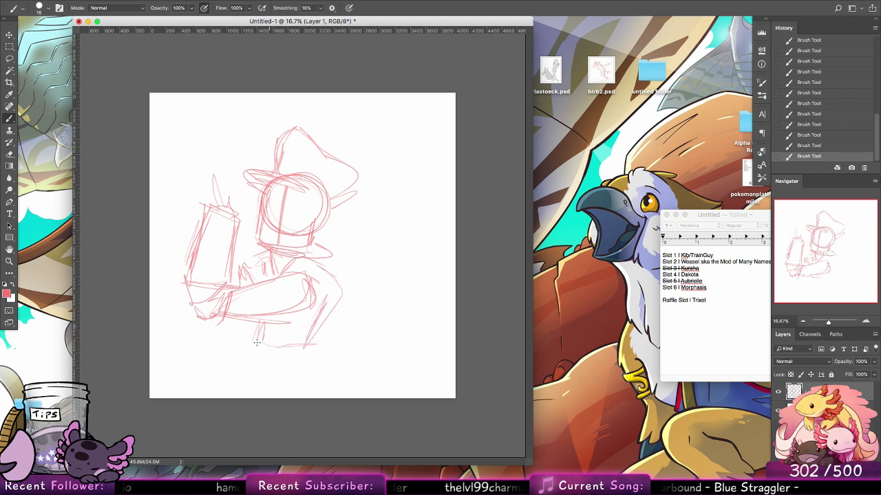
drag(317, 313, 313, 368)
drag(337, 249, 355, 332)
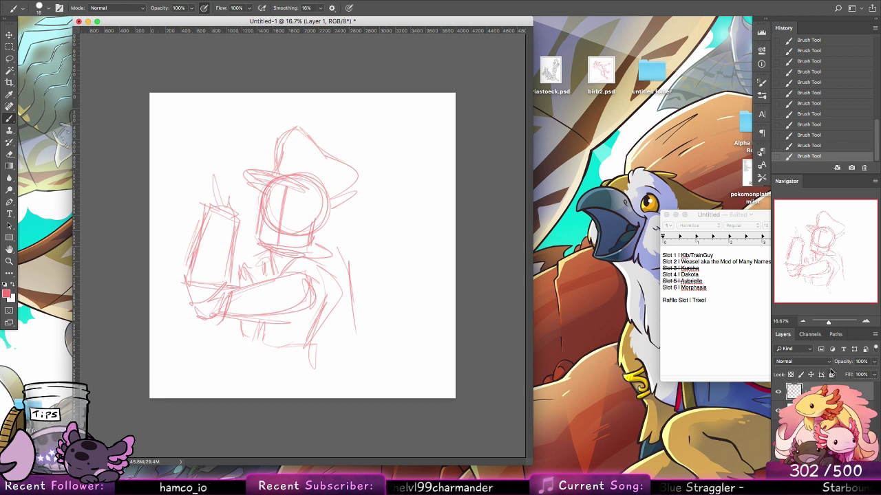
Lower the sketch layer's opacity to 34% and sketch rectangular eyes and facial features on the head
mouse_move(873, 361)
mouse_down()
mouse_move(869, 371)
mouse_move(811, 371)
mouse_up()
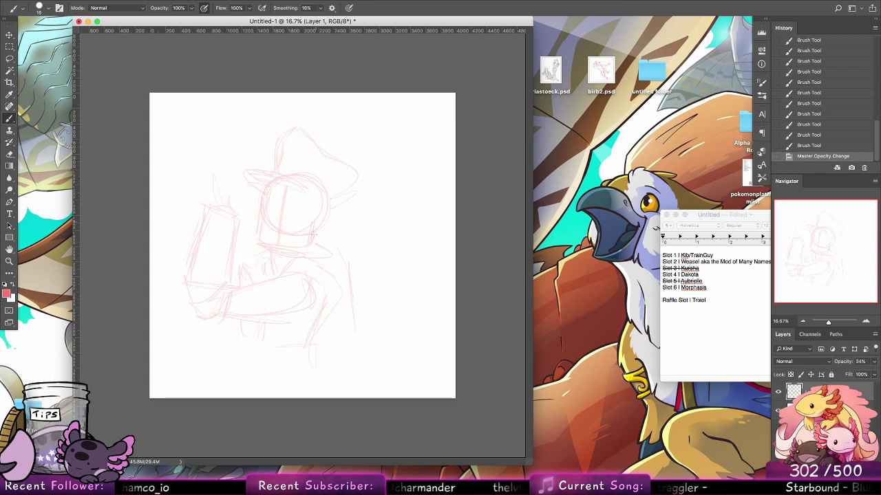
mouse_move(294, 201)
mouse_down()
mouse_move(292, 219)
mouse_move(293, 203)
mouse_up()
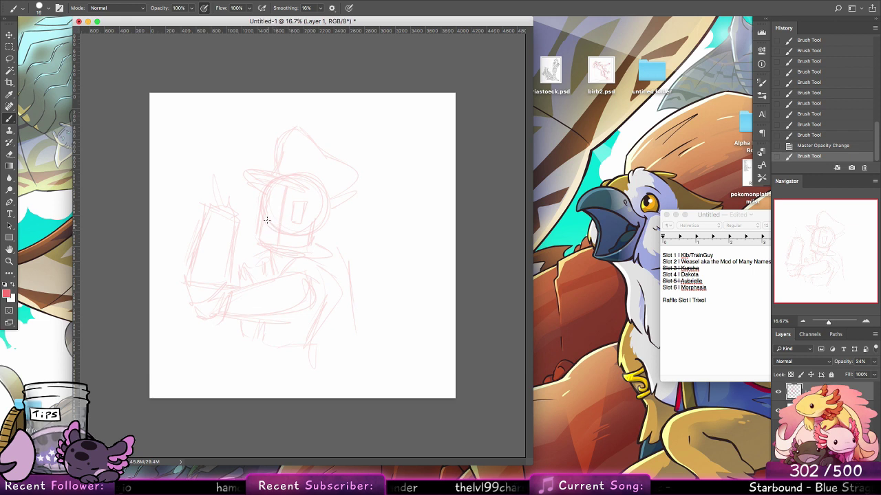
drag(266, 223, 261, 236)
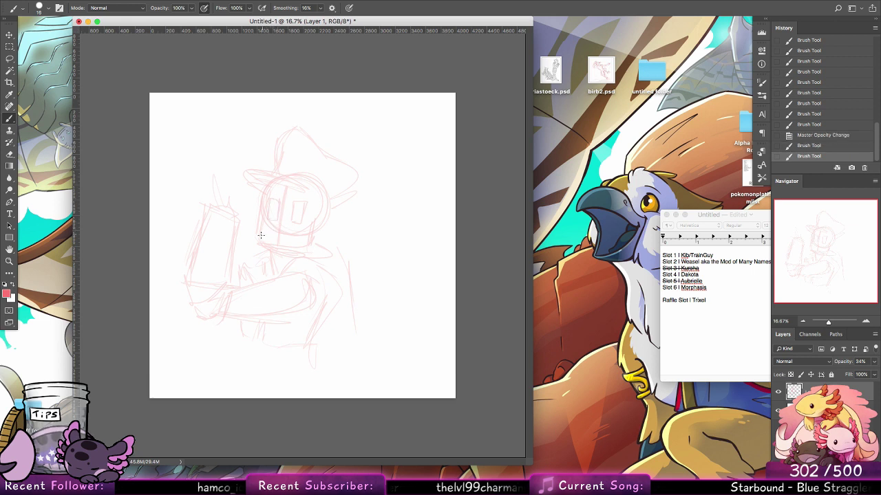
drag(287, 188, 280, 203)
Add a new layer above the faded sketch layer
click(822, 411)
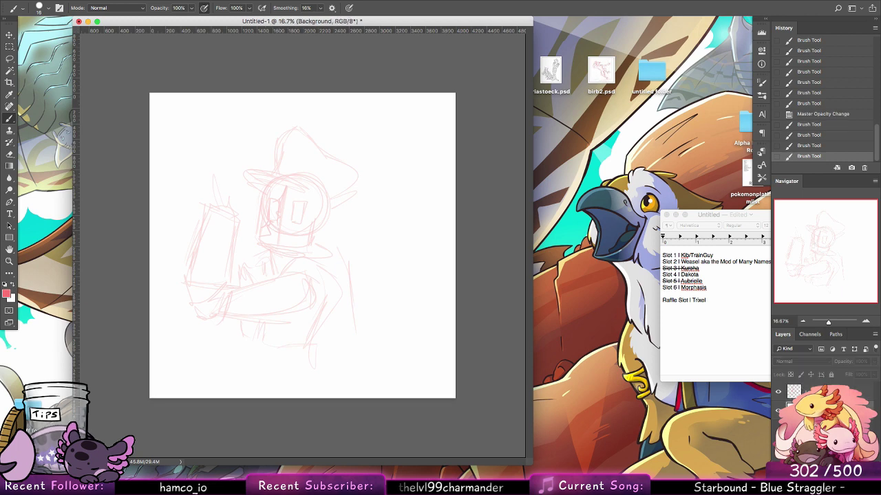
click(822, 392)
key(shift+alt+super+n)
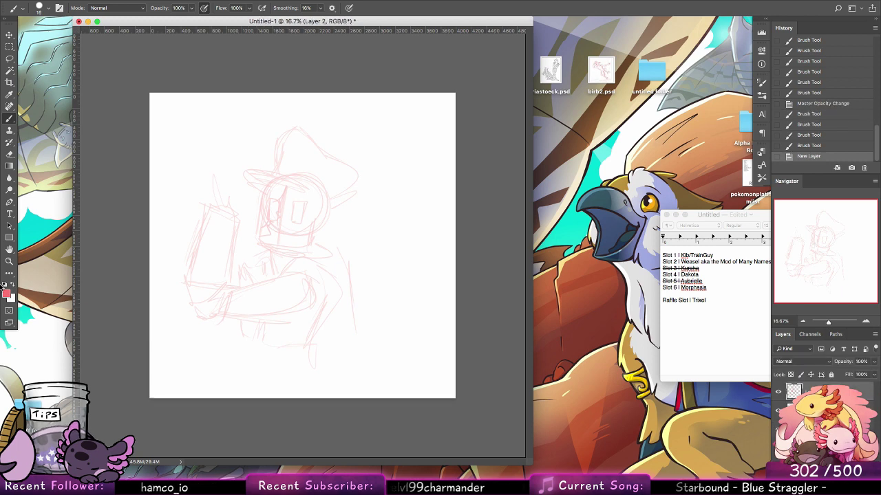
Reset the foreground colour to black and choose the 13 px hard round brush for refining the head
click(4, 285)
click(9, 262)
mouse_move(305, 203)
mouse_down()
mouse_move(323, 210)
mouse_move(308, 190)
mouse_up()
click(9, 119)
click(49, 9)
click(38, 113)
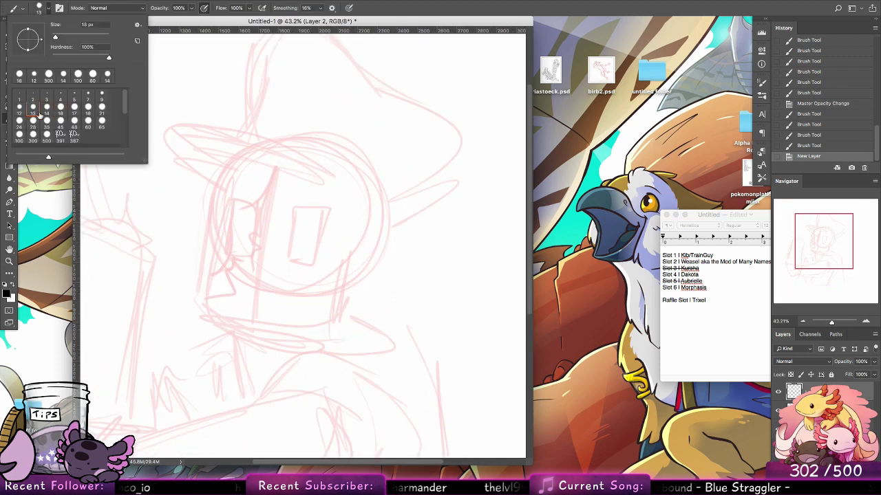
Switch to the desktop in Finder and check the contents of the Personal Art folder, then close it
click(621, 192)
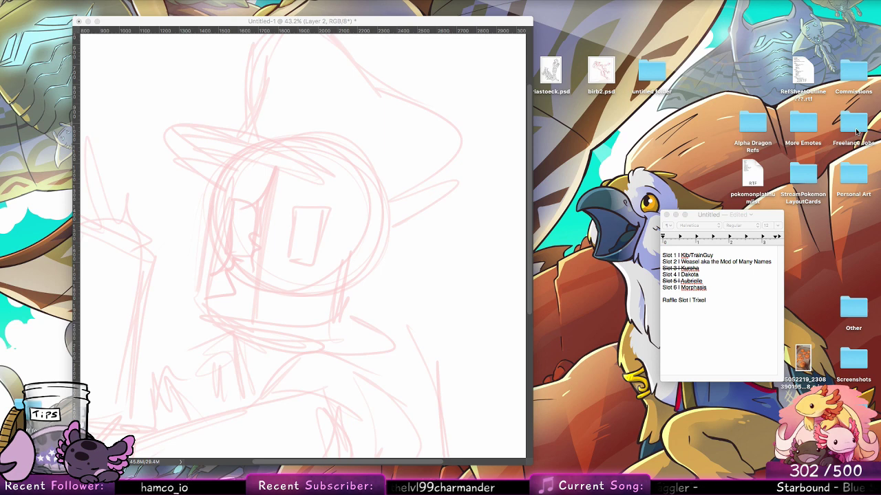
double_click(854, 180)
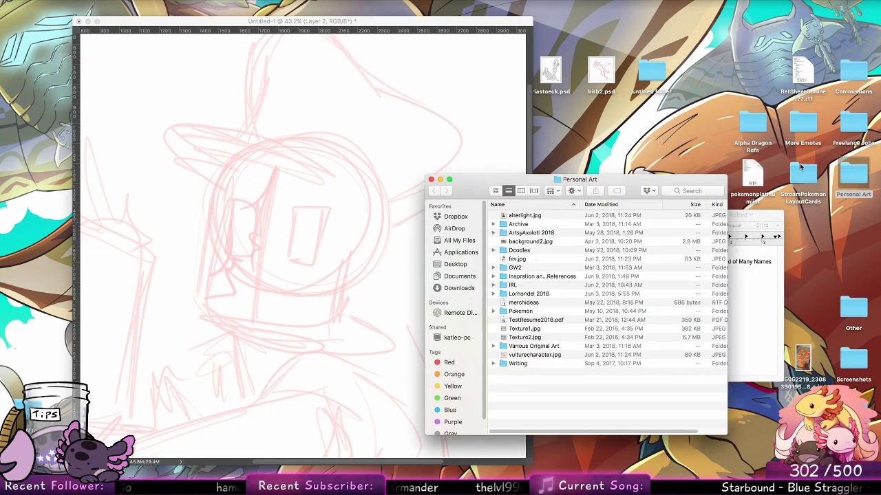
click(431, 179)
Find testedwin.psd in the Apple Gravy folder inside Commissions and open it in Photoshop
click(853, 73)
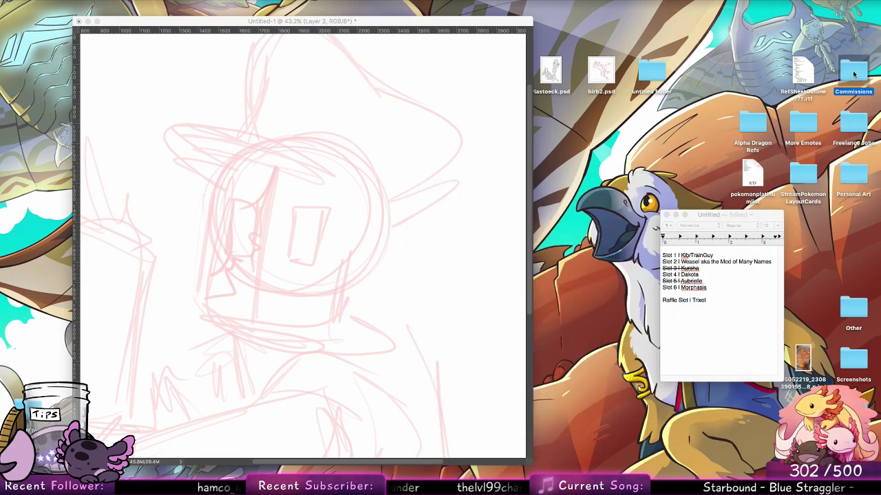
double_click(854, 73)
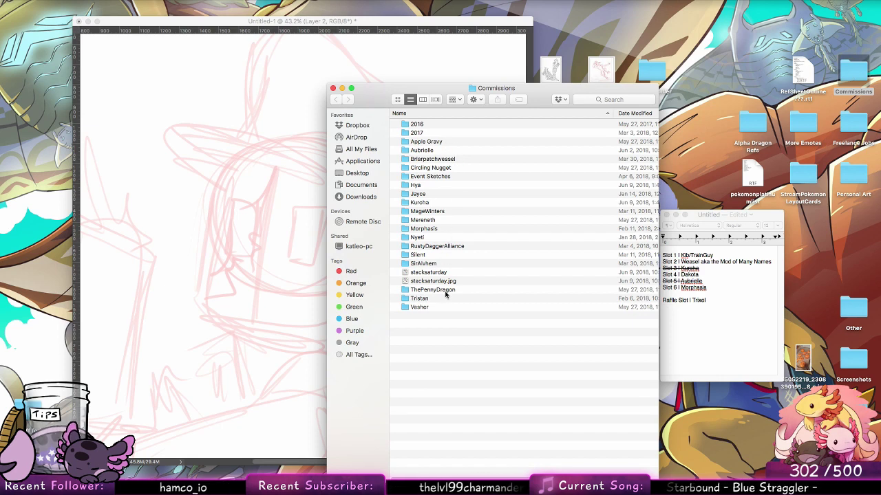
click(447, 142)
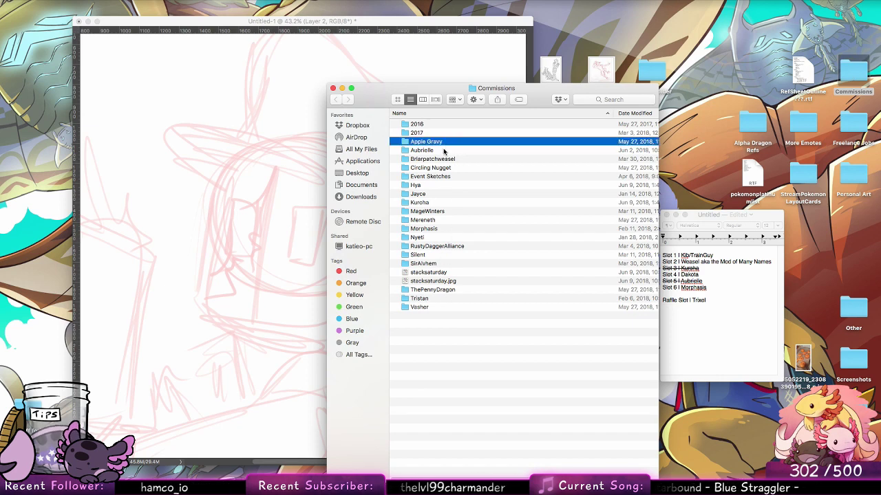
double_click(443, 150)
click(335, 99)
double_click(445, 141)
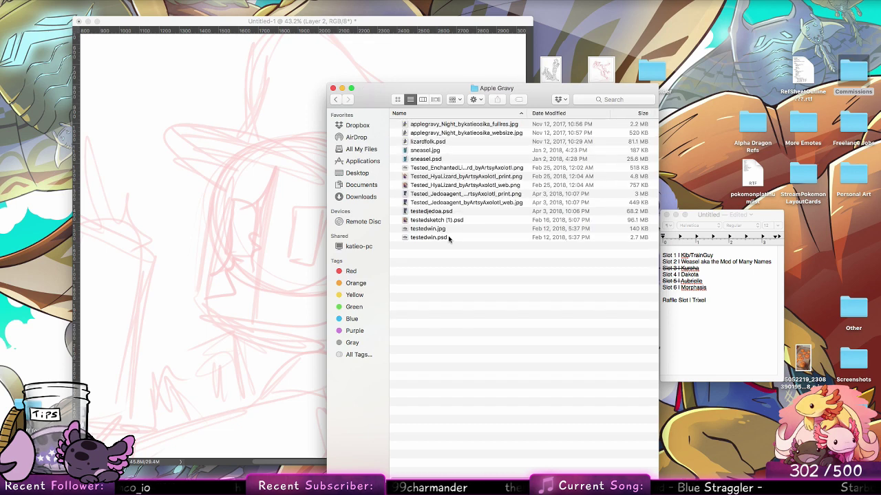
click(449, 238)
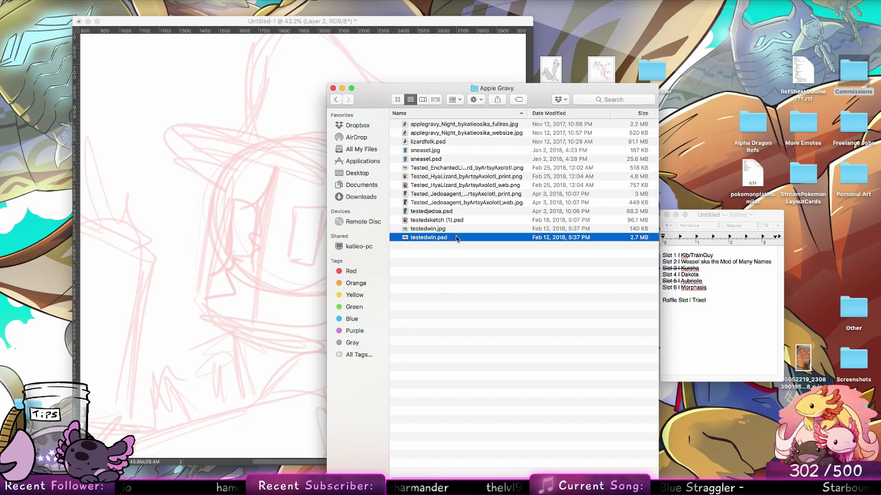
double_click(457, 238)
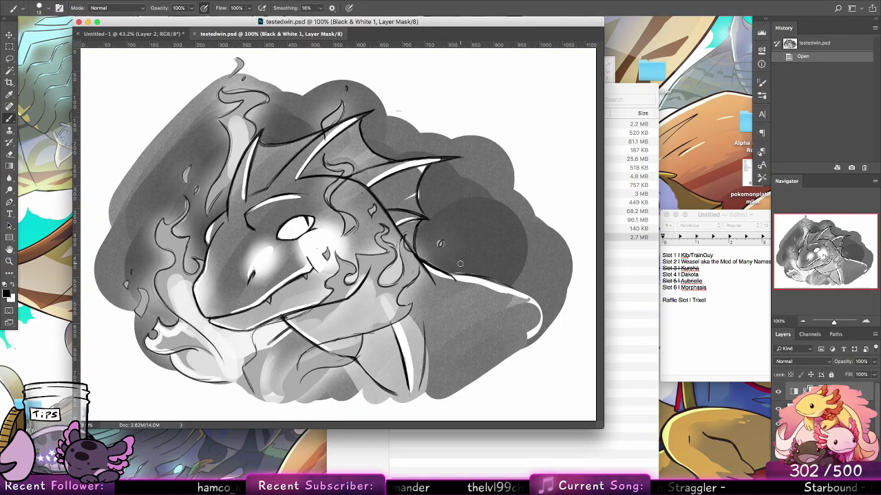
Return to the Finder window, look through the Commissions folder list and close the window
click(626, 236)
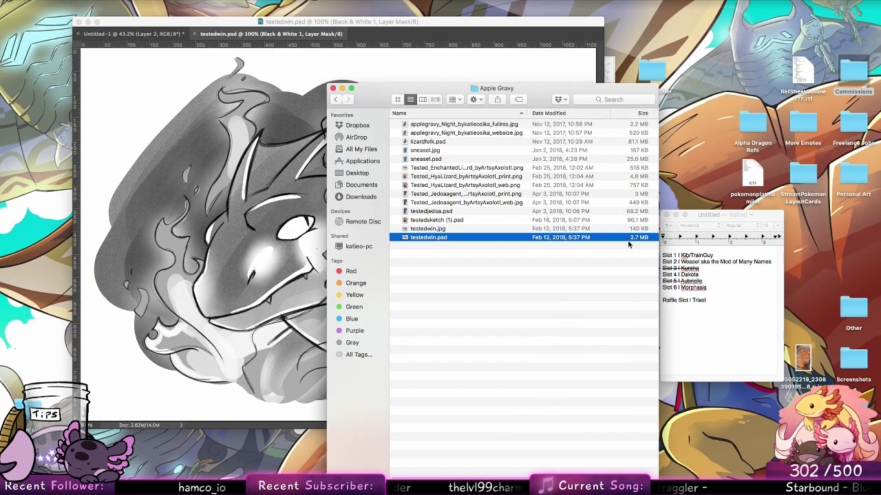
click(338, 99)
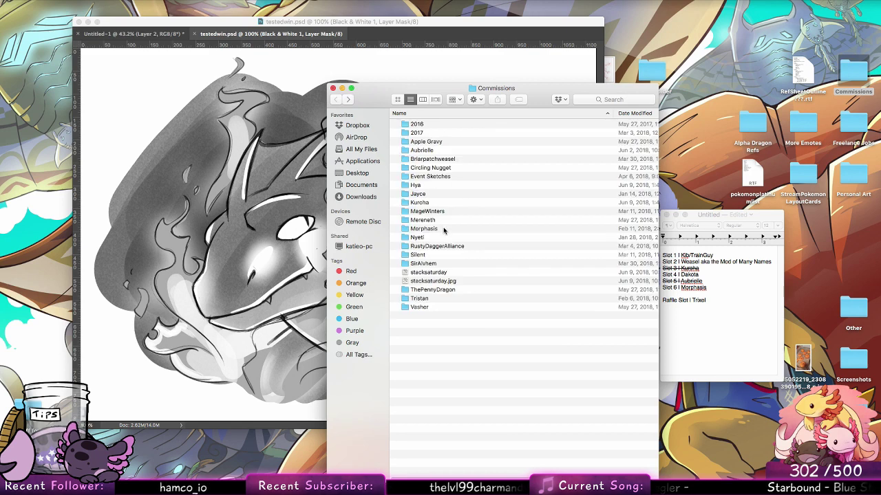
click(429, 300)
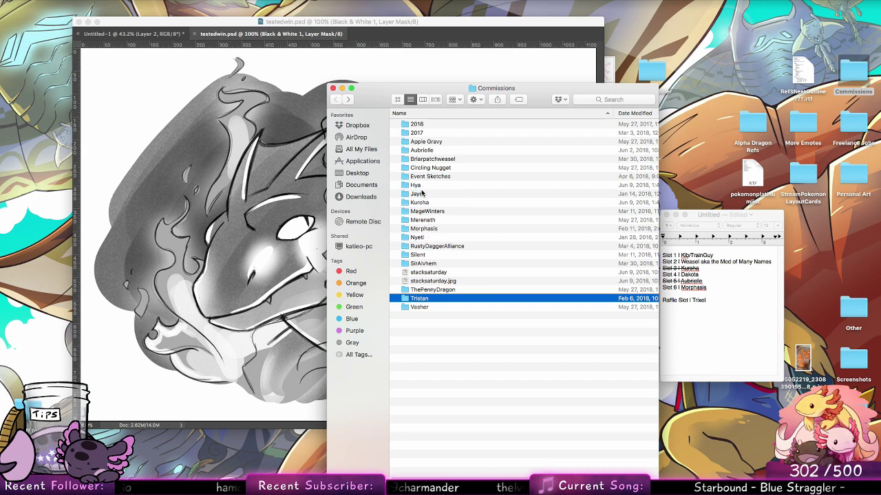
click(332, 89)
Reopen the Personal Art folder and preview the JPEG of the bird character listed below the Doodles folder
double_click(856, 184)
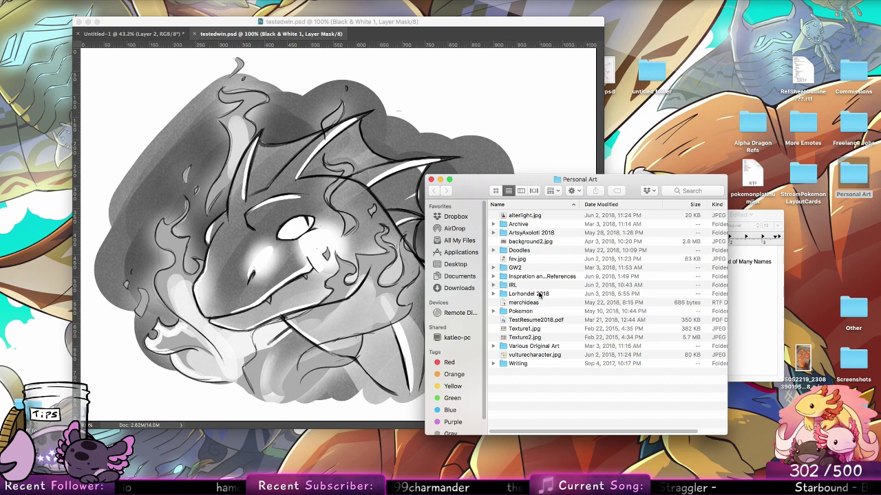
click(431, 180)
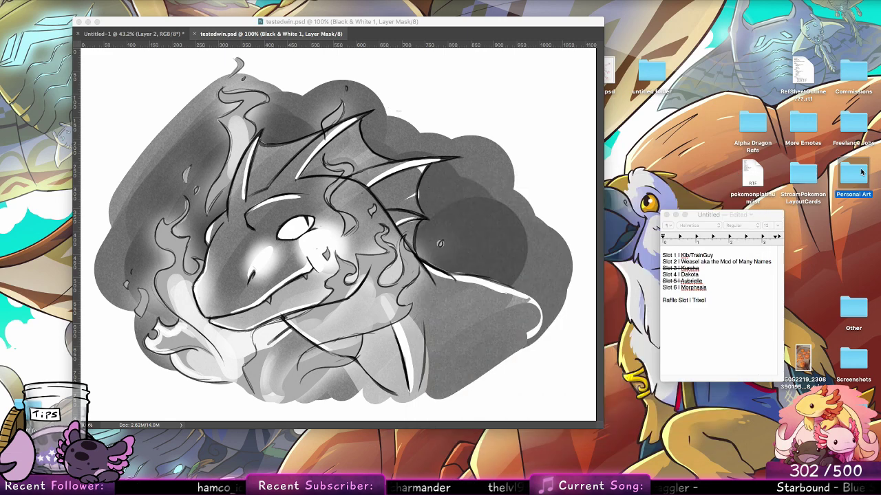
double_click(861, 172)
click(532, 259)
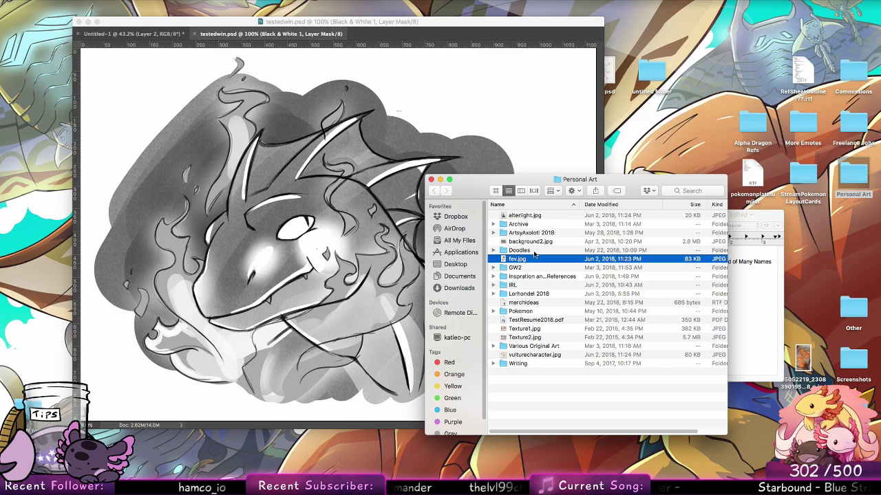
key(space)
key(space)
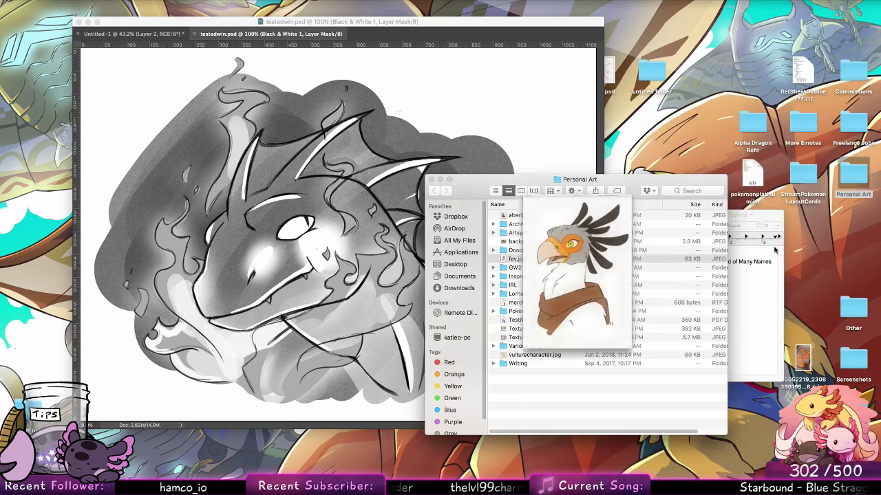
Return to the Untitled-1 sketch in Photoshop and outline the right rectangular eye in black with the 13 px brush
click(141, 33)
click(141, 33)
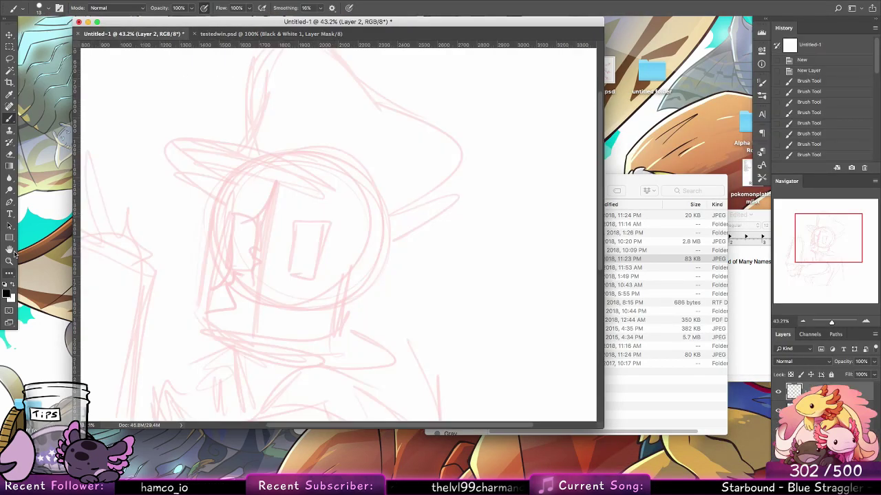
click(48, 8)
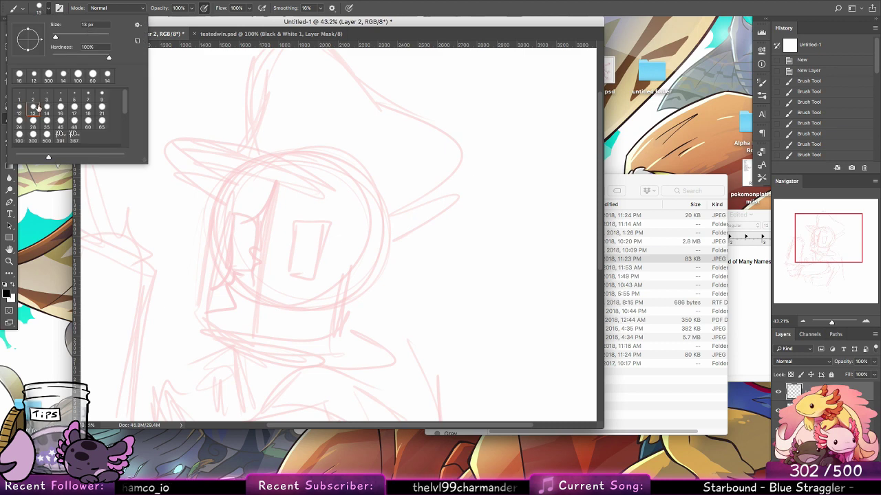
drag(365, 218, 420, 220)
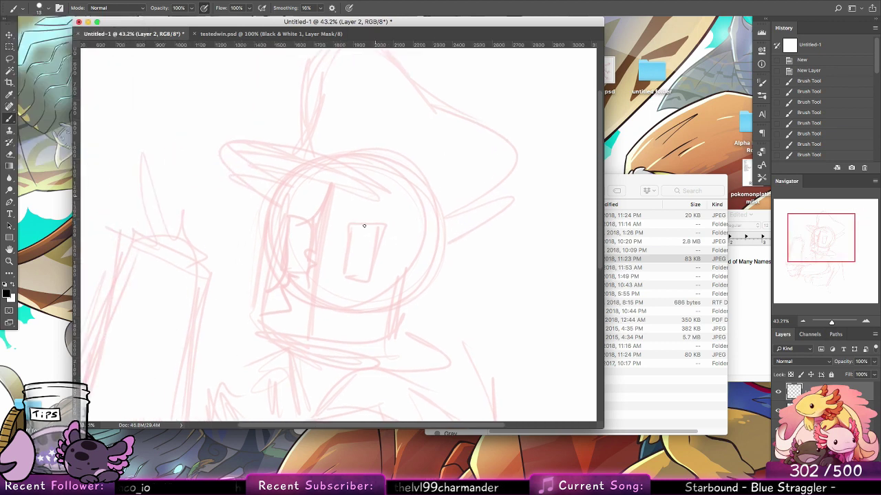
mouse_move(348, 222)
mouse_down()
mouse_move(340, 277)
mouse_move(347, 224)
mouse_move(341, 271)
mouse_move(362, 223)
mouse_move(378, 224)
mouse_move(350, 222)
mouse_move(395, 225)
mouse_move(353, 221)
mouse_move(382, 225)
mouse_up()
mouse_move(348, 222)
mouse_down()
mouse_move(379, 223)
mouse_move(376, 262)
mouse_up()
mouse_move(383, 224)
mouse_down()
mouse_move(373, 281)
mouse_move(381, 230)
mouse_move(372, 285)
mouse_move(353, 280)
mouse_up()
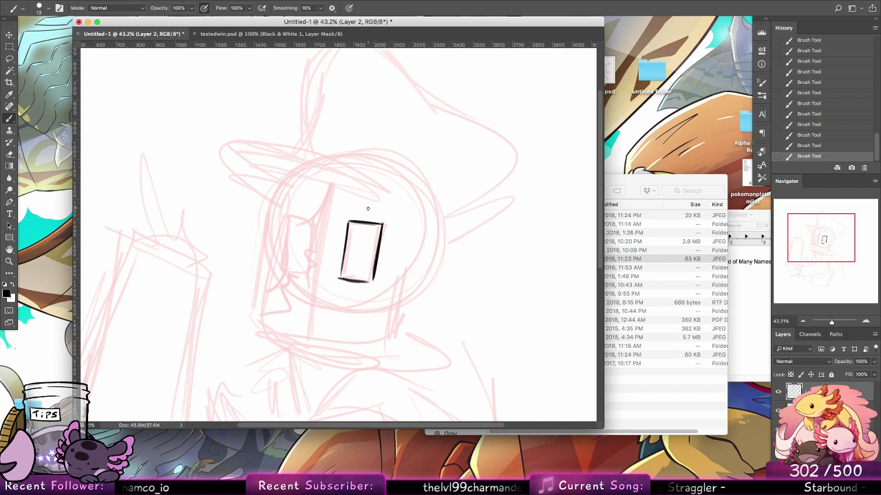
Rework the lower edge of the right eye's outline and add inner lines along its left and top edges
key(super+z)
key(super+z)
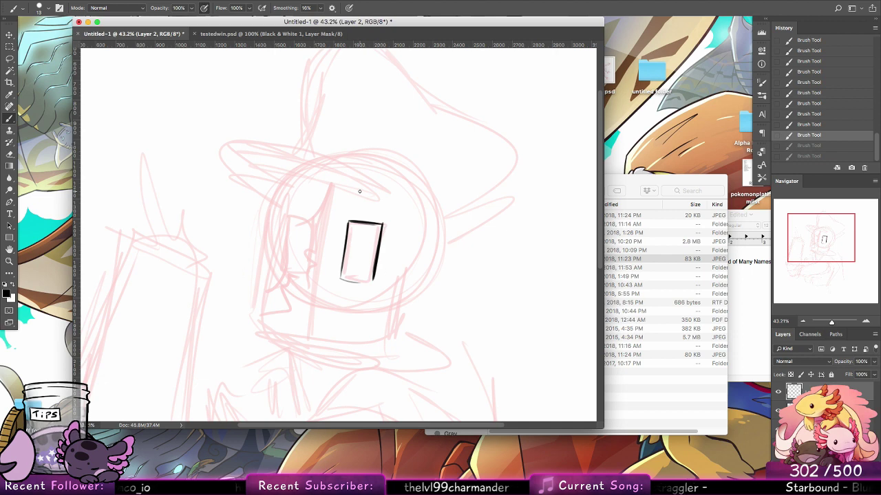
key(super+shift+z)
key(super+shift+z)
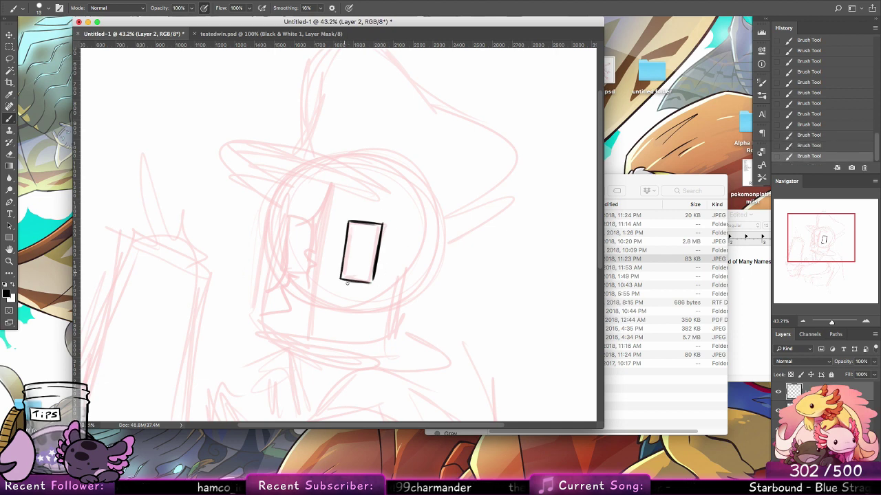
drag(372, 283, 375, 259)
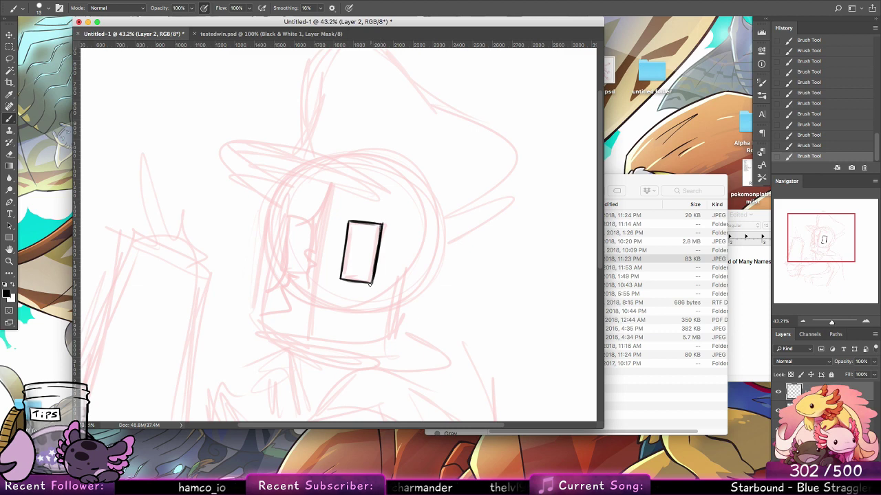
mouse_move(349, 250)
mouse_down()
mouse_move(352, 227)
mouse_move(346, 269)
mouse_up()
drag(351, 234, 344, 279)
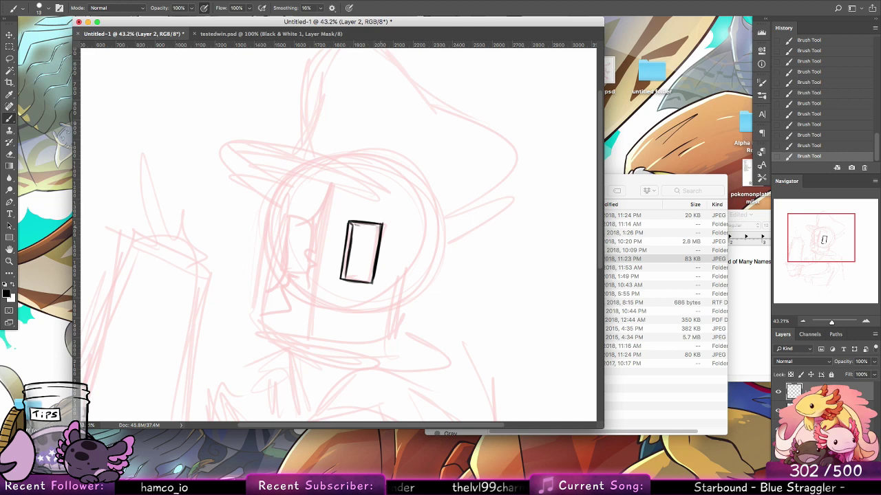
drag(352, 225, 380, 228)
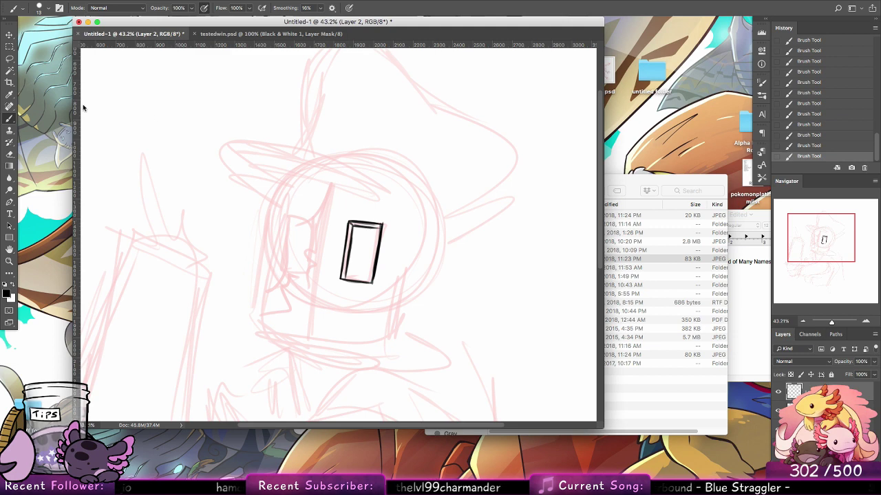
Outline the left rectangular eye in black, redrawing its outer edge, and add inner lines along its left and top edges
drag(314, 219, 305, 274)
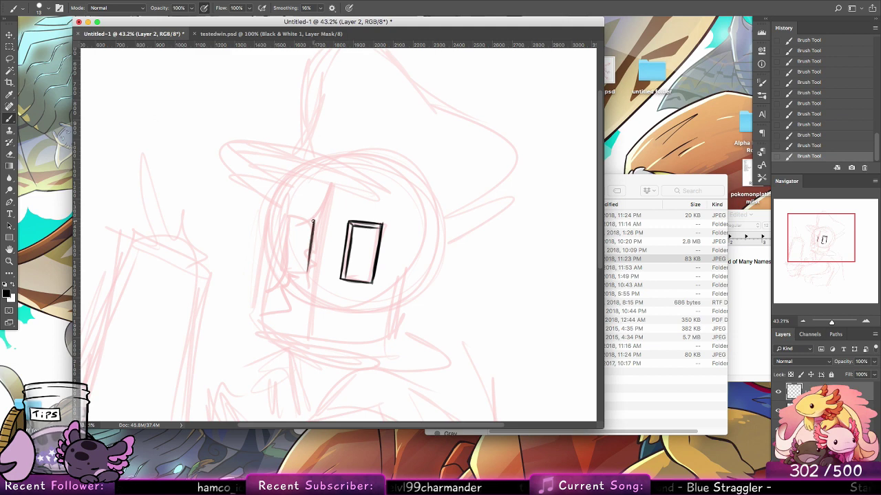
mouse_move(288, 215)
mouse_down()
mouse_move(315, 216)
mouse_move(285, 239)
mouse_move(282, 262)
mouse_up()
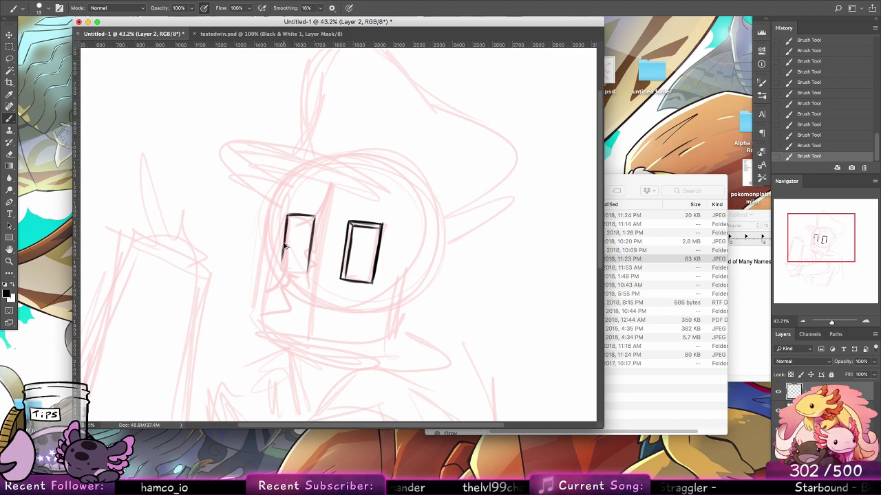
key(alt+super+z)
key(alt+super+z)
key(alt+super+z)
drag(287, 215, 281, 261)
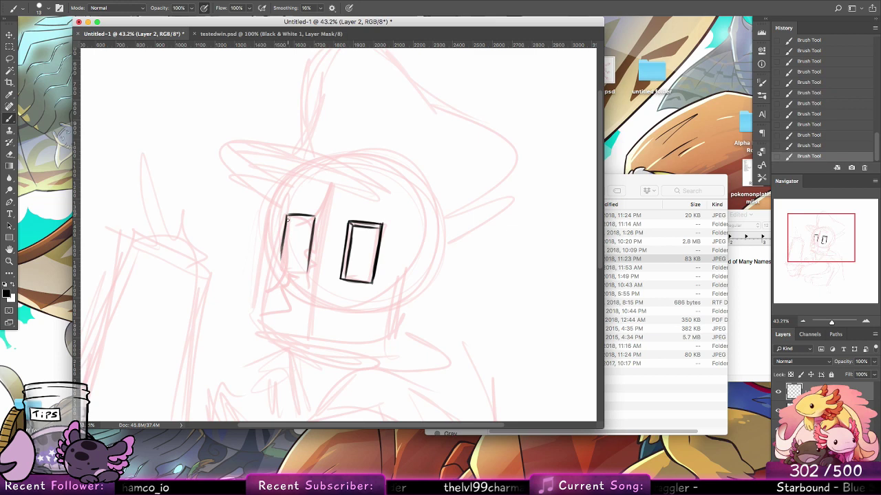
key(alt+super+z)
key(alt+super+z)
mouse_move(288, 214)
mouse_down()
mouse_move(280, 264)
mouse_move(303, 272)
mouse_move(281, 256)
mouse_move(280, 271)
mouse_move(284, 242)
mouse_move(280, 272)
mouse_up()
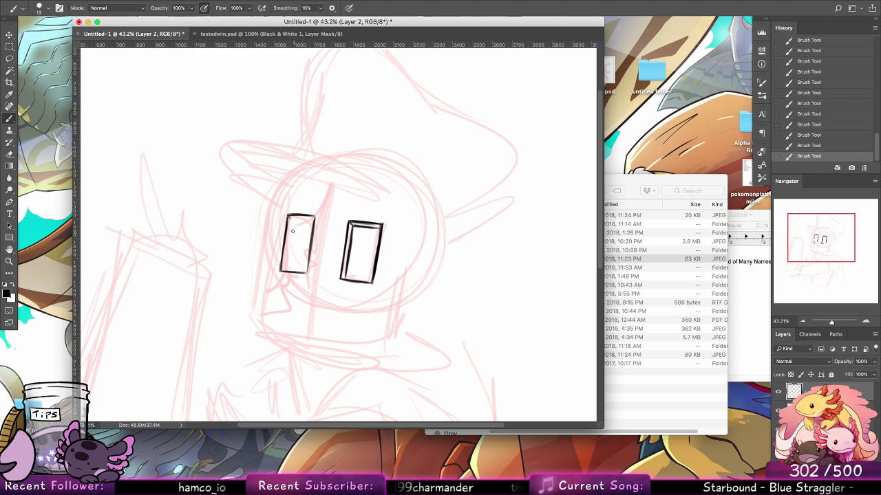
mouse_move(289, 251)
mouse_down()
mouse_move(285, 272)
mouse_move(296, 220)
mouse_up()
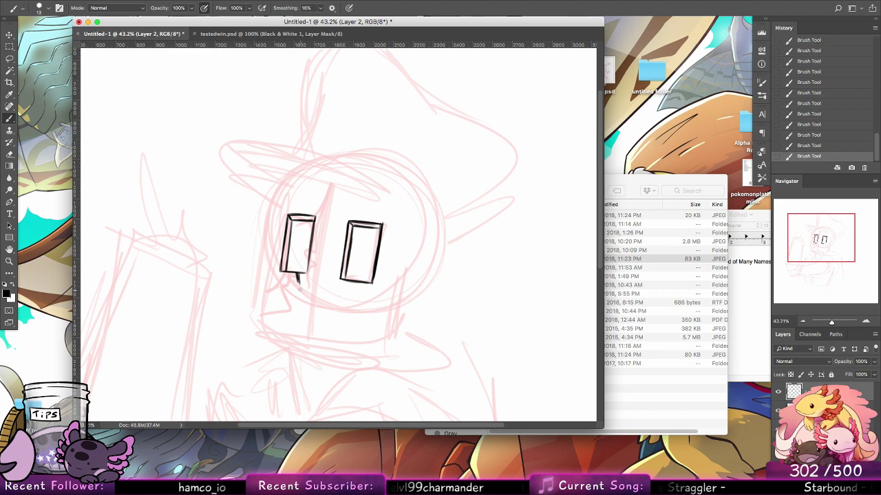
Ink the short line below the left eye and the angular strokes branching from it, undoing stray strokes
drag(299, 285, 297, 274)
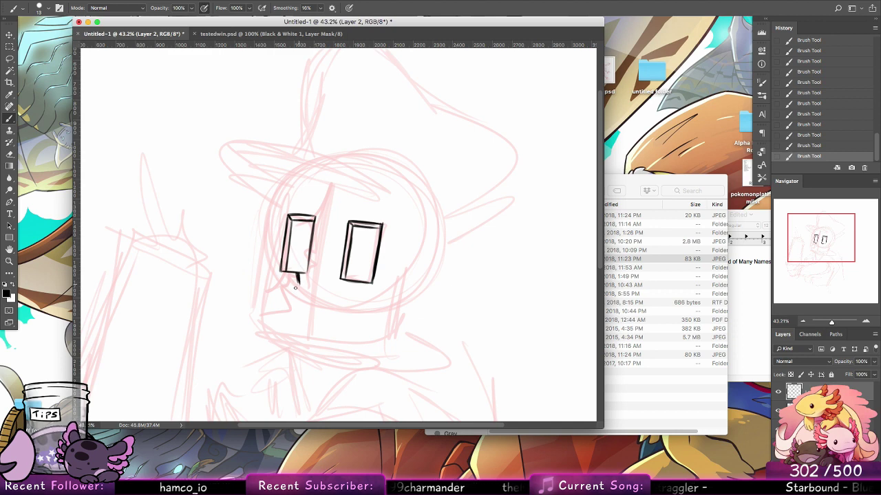
drag(268, 322, 287, 294)
key(ctrl+z)
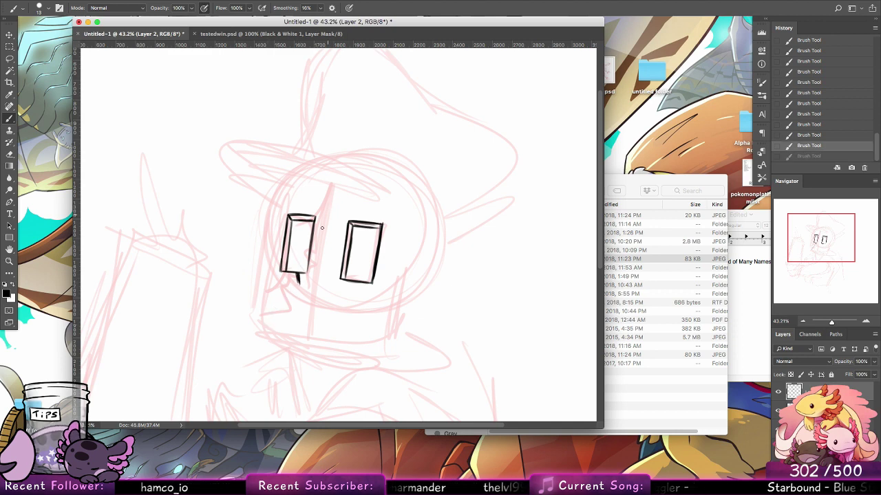
mouse_move(269, 314)
mouse_down()
mouse_move(304, 285)
mouse_move(297, 290)
mouse_move(298, 276)
mouse_move(288, 298)
mouse_move(264, 298)
mouse_move(292, 294)
mouse_move(272, 276)
mouse_up()
key(super+z)
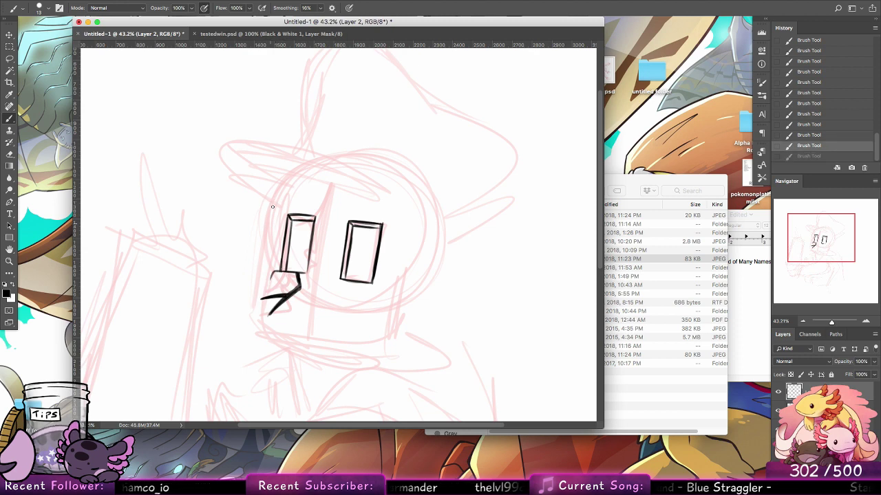
Ink the long slanted line along the face's edge beside the left eye, undoing and redrawing it several times
drag(276, 198, 267, 261)
key(super+alt+z)
key(super+alt+z)
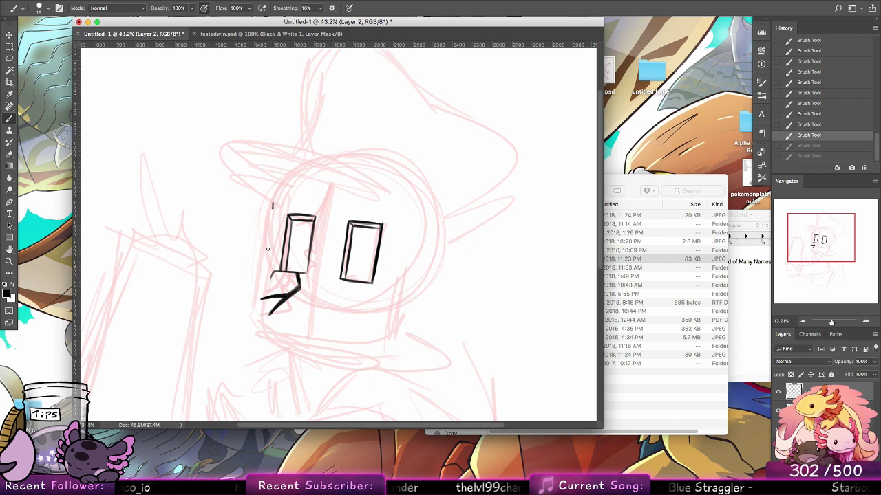
drag(273, 204, 262, 280)
key(super+alt+z)
key(super+alt+z)
key(super+alt+z)
drag(273, 202, 262, 270)
drag(269, 233, 256, 303)
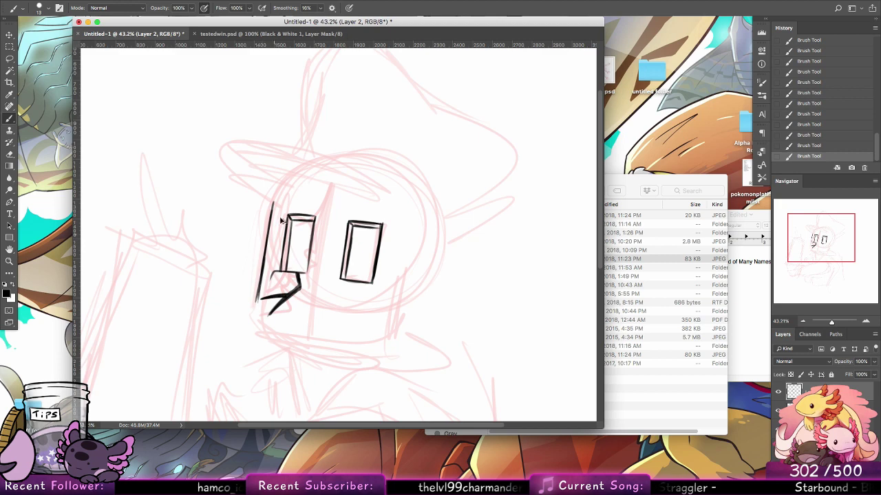
key(super+alt+z)
key(super+alt+z)
key(super+alt+z)
key(super+alt+z)
drag(271, 205, 264, 270)
drag(270, 224, 261, 297)
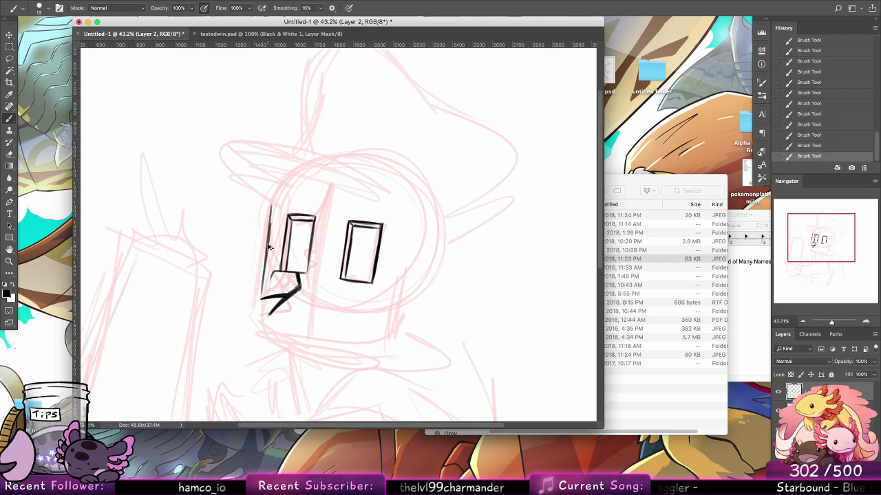
Rework the face's left edge line and extend it past the angular mouth strokes, curving it into the lower left corner
key(super+alt+z)
drag(268, 241, 261, 300)
drag(265, 265, 258, 314)
key(super+alt+z)
key(super+alt+z)
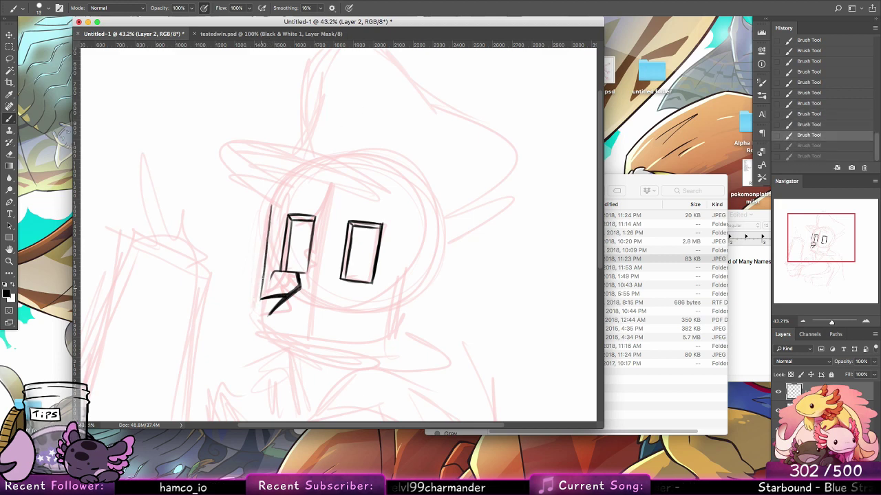
drag(262, 277, 260, 317)
drag(261, 297, 267, 264)
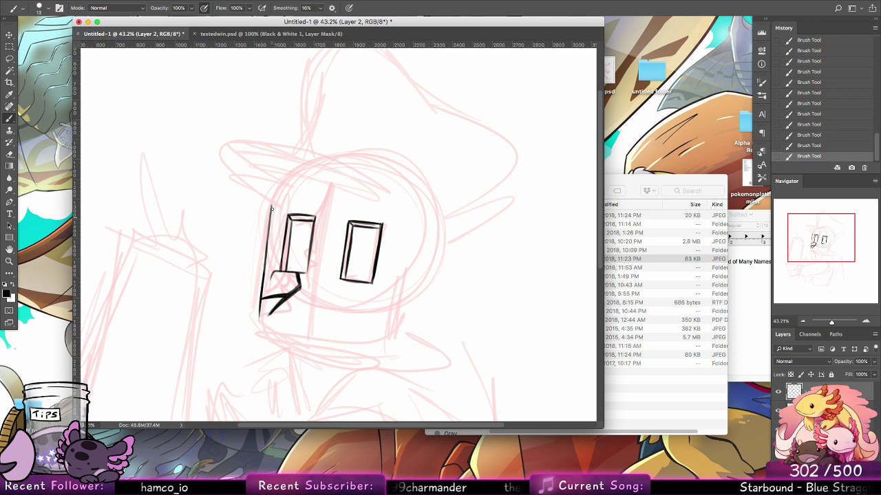
drag(272, 208, 262, 290)
key(super+alt+z)
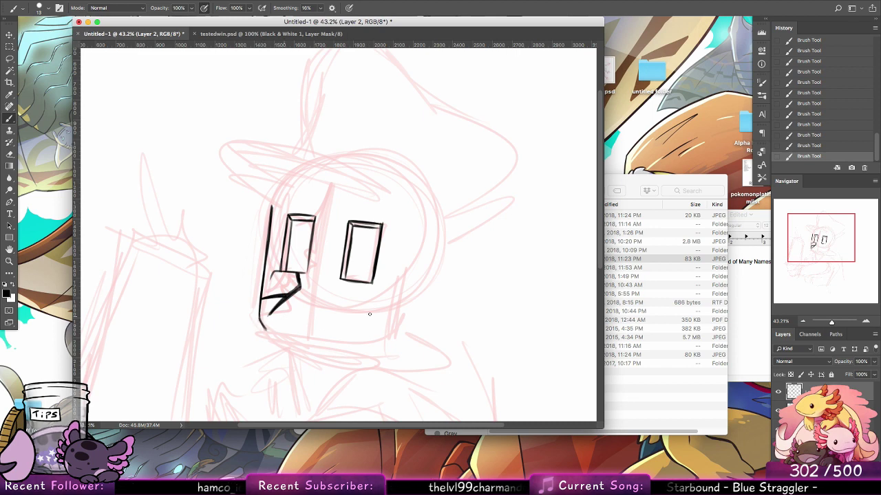
Ink the long, slightly sloping bottom edge of the face from the lower left corner, redrawing the stroke
drag(272, 330, 403, 340)
drag(268, 330, 361, 342)
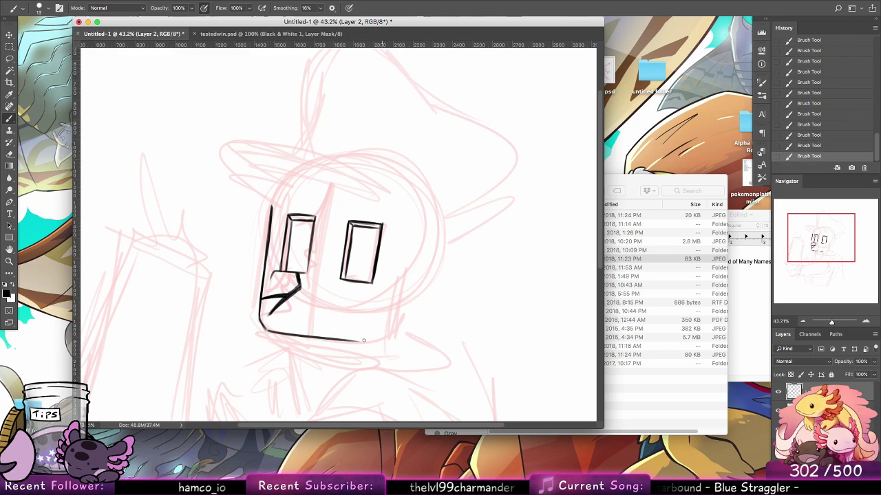
key(ctrl+z)
drag(267, 331, 374, 344)
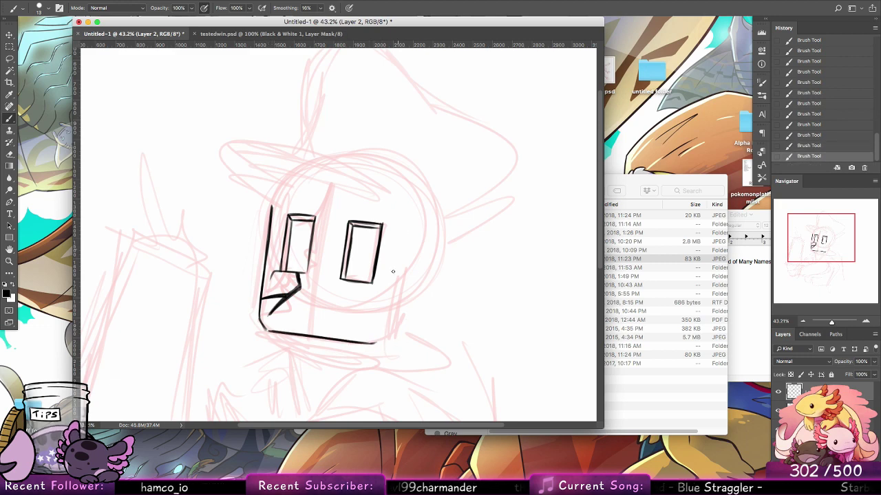
Ink the vertical edge of the face beside the right eye and start the lower right corner, undoing stray strokes
drag(404, 215, 396, 275)
key(ctrl+z)
drag(404, 211, 391, 311)
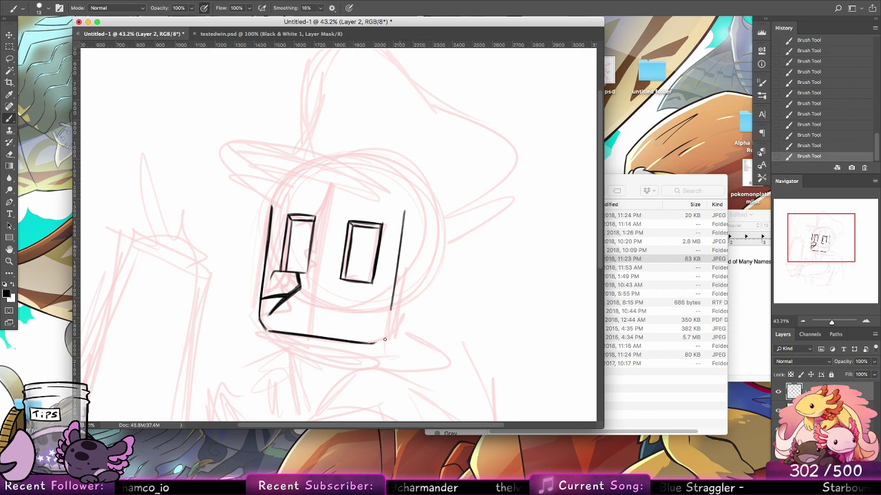
mouse_move(374, 343)
mouse_down()
mouse_move(387, 330)
mouse_move(373, 343)
mouse_move(394, 337)
mouse_up()
key(ctrl+z)
key(super+alt+z)
key(super+alt+z)
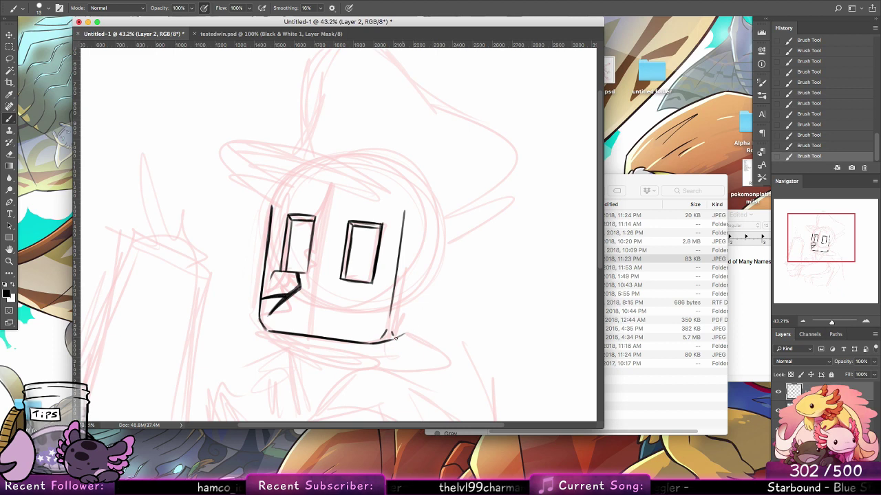
Step back through the recent corner strokes at the face's lower right, then restore them
key(ctrl+z)
key(ctrl+z)
key(ctrl+z)
key(ctrl+z)
key(ctrl+z)
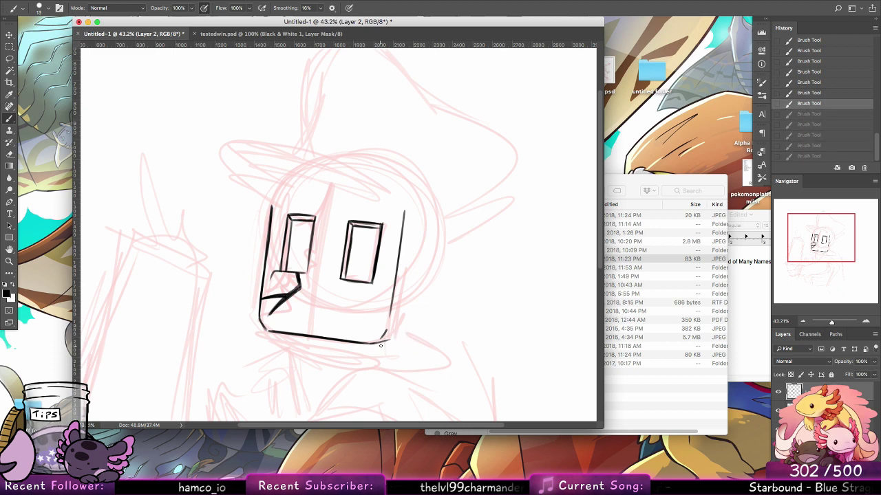
key(ctrl+shift+z)
key(ctrl+shift+z)
key(ctrl+shift+z)
key(ctrl+shift+z)
key(ctrl+shift+z)
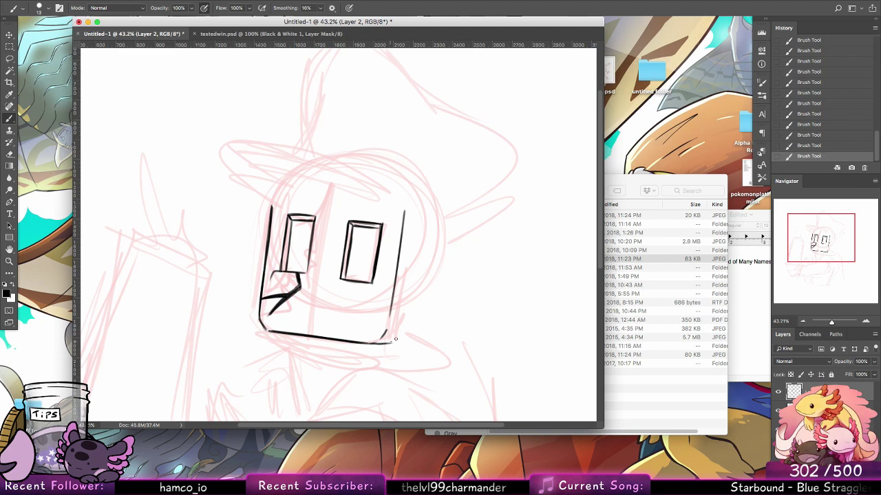
Extend the jaw line past the face's lower right corner toward the side of the head
mouse_move(390, 343)
mouse_down()
mouse_move(438, 326)
mouse_move(412, 337)
mouse_up()
key(ctrl+z)
key(ctrl+z)
key(ctrl+shift+z)
key(ctrl+shift+z)
key(ctrl+z)
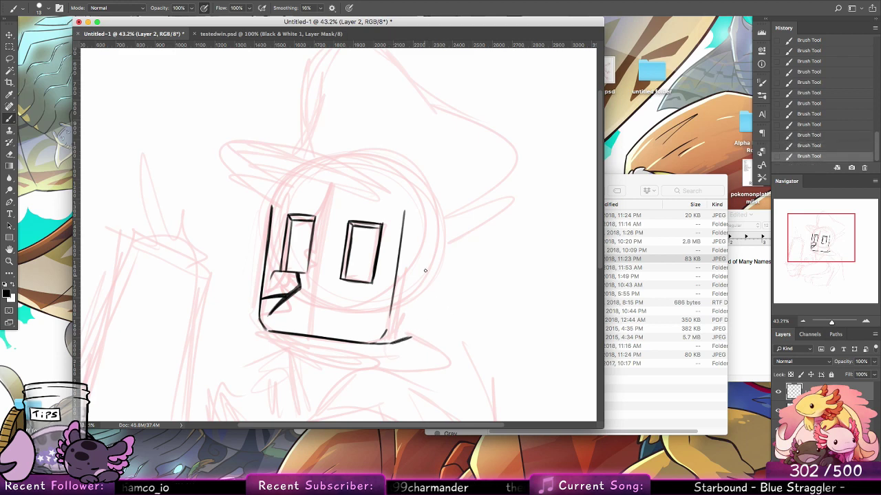
Ink the outer side edge of the head parallel to the face's right edge, redrawing it down to the jaw line
drag(433, 231, 423, 296)
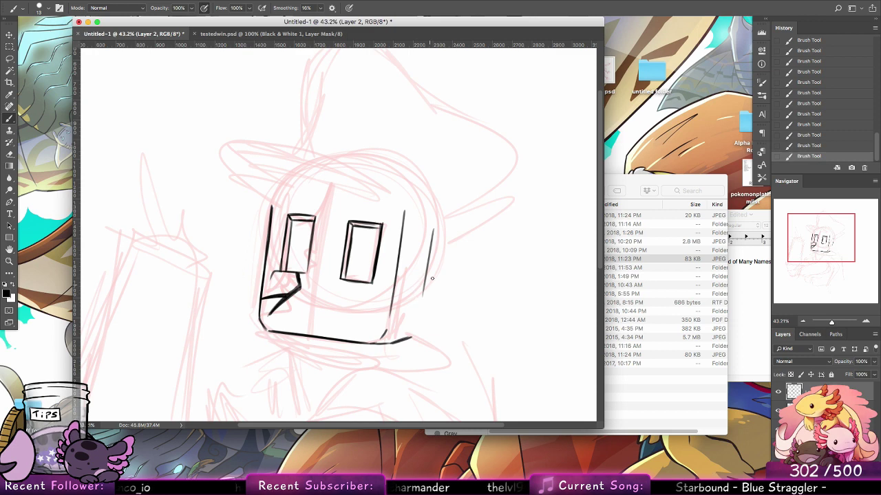
key(ctrl+z)
drag(435, 230, 425, 306)
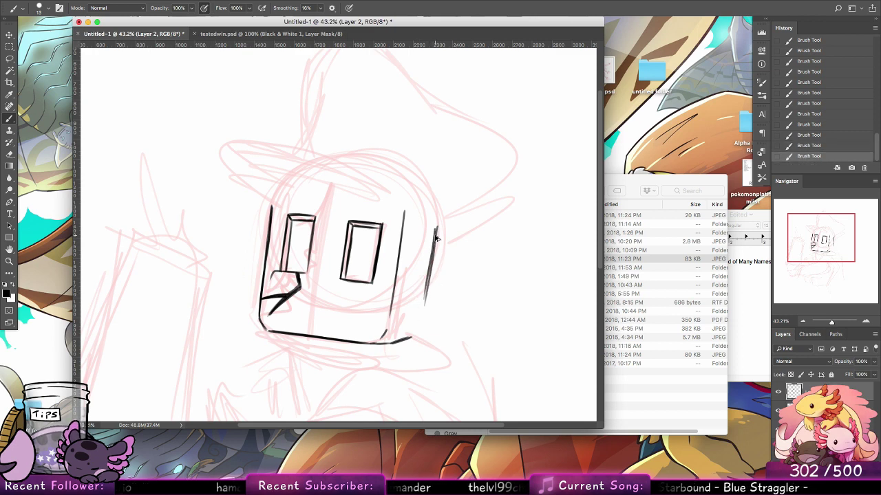
key(ctrl+z)
drag(436, 225, 424, 296)
key(ctrl+z)
drag(430, 266, 422, 320)
mouse_move(427, 287)
mouse_down()
mouse_move(420, 334)
mouse_move(421, 319)
mouse_up()
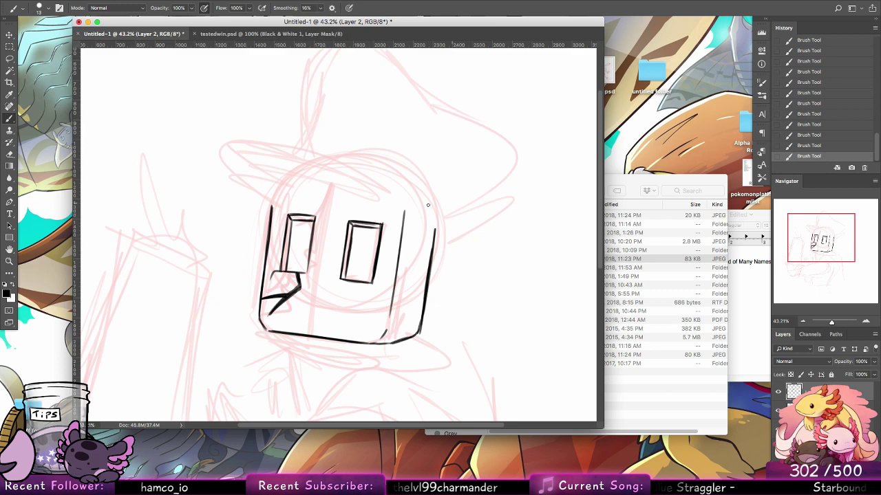
Ink the hat brim's lower curve across the top of the eyes and the slanted top edge of the head's side
mouse_move(261, 210)
mouse_down()
mouse_move(382, 210)
mouse_move(309, 219)
mouse_move(382, 209)
mouse_up()
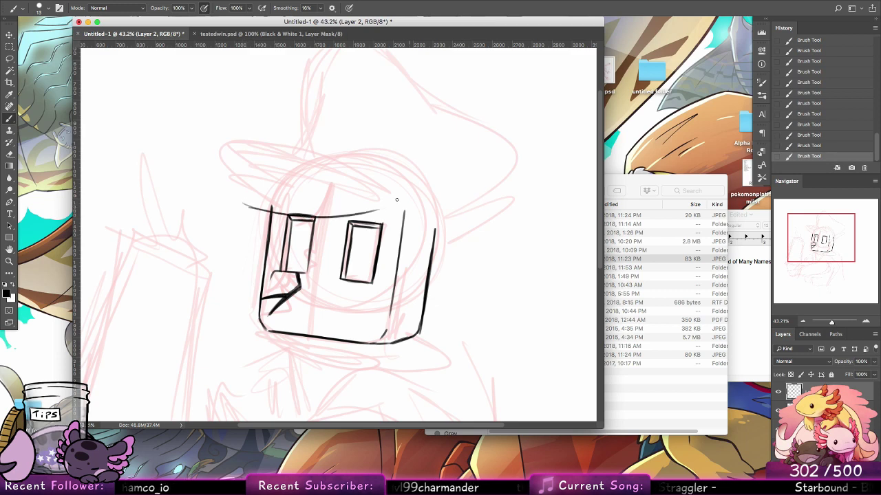
key(ctrl+z)
key(ctrl+z)
mouse_move(243, 209)
mouse_down()
mouse_move(316, 221)
mouse_move(385, 208)
mouse_up()
drag(243, 212, 369, 214)
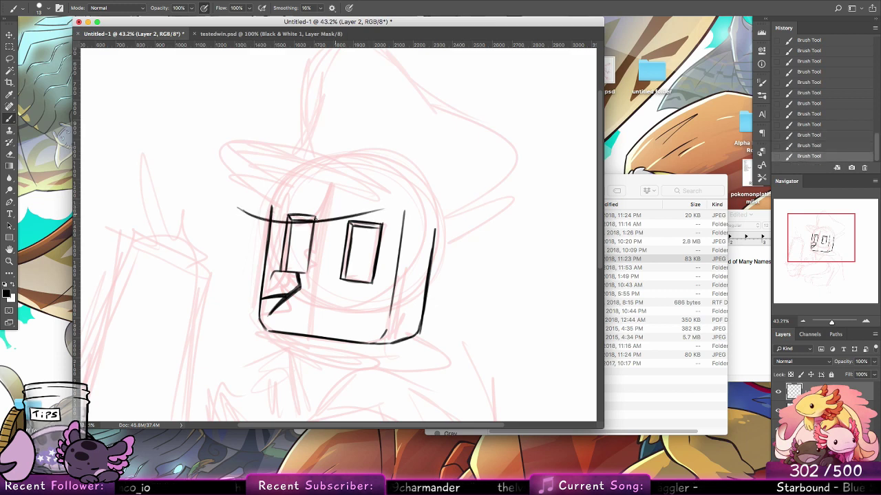
drag(292, 218, 383, 210)
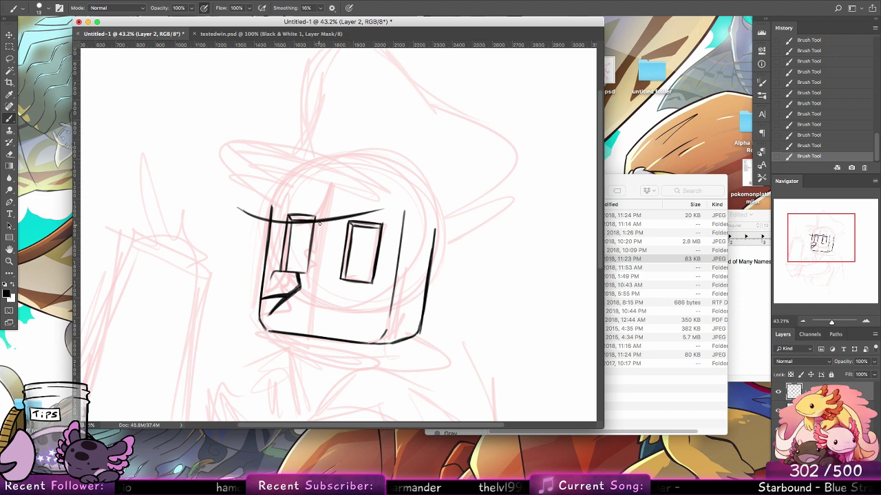
mouse_move(319, 223)
mouse_down()
mouse_move(396, 205)
mouse_move(438, 227)
mouse_up()
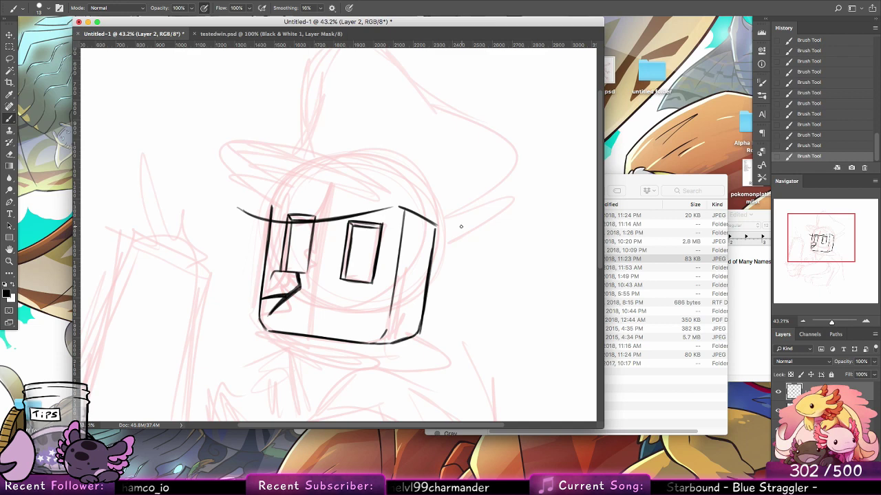
Close the hat brim with a rounded left end and an upper curve running to the head's top corner
drag(235, 203, 268, 182)
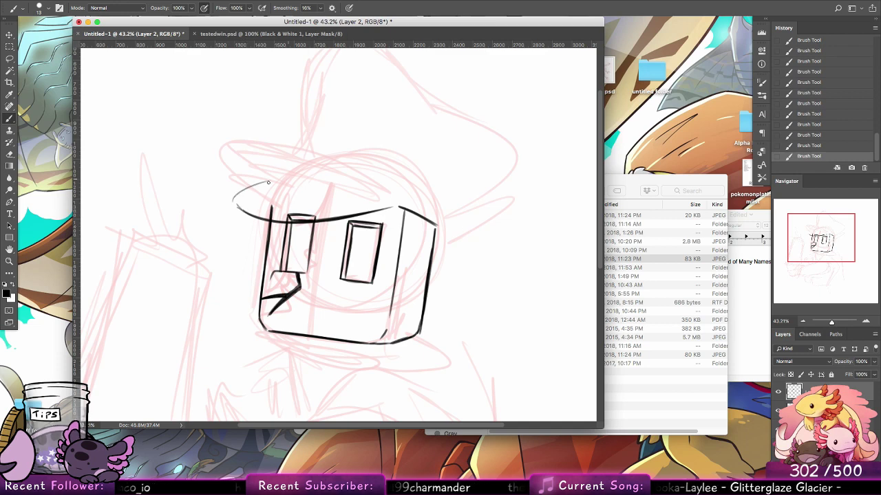
mouse_move(247, 213)
mouse_down()
mouse_move(234, 197)
mouse_move(274, 182)
mouse_move(353, 189)
mouse_up()
key(super+z)
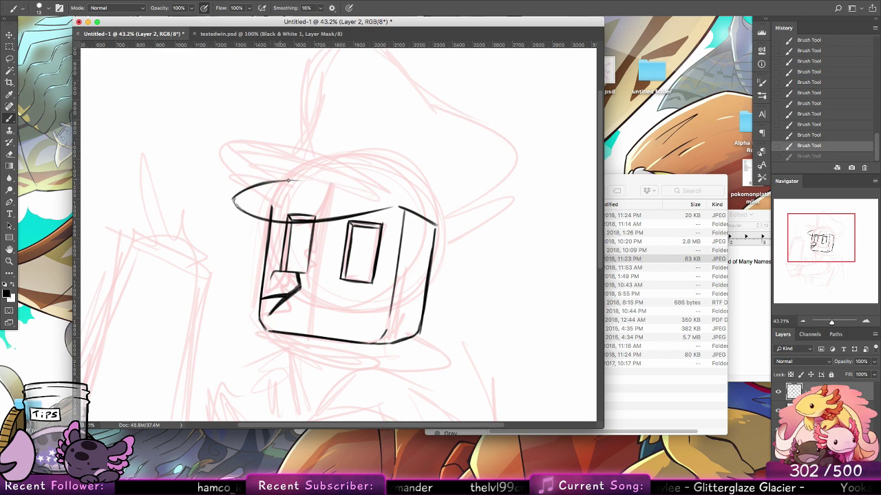
drag(282, 181, 373, 199)
drag(315, 182, 408, 208)
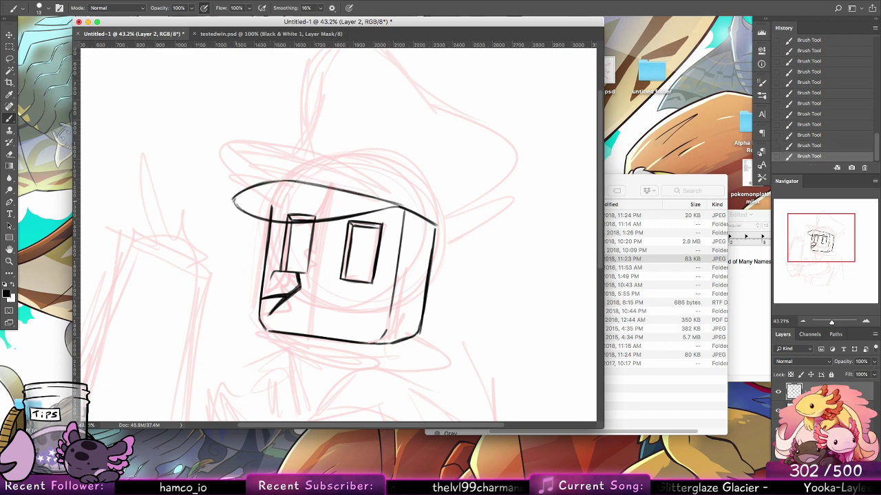
Erase the face and left eye lines inside the hat brim with a 28-pixel eraser and clean up the brim's left tip
click(10, 154)
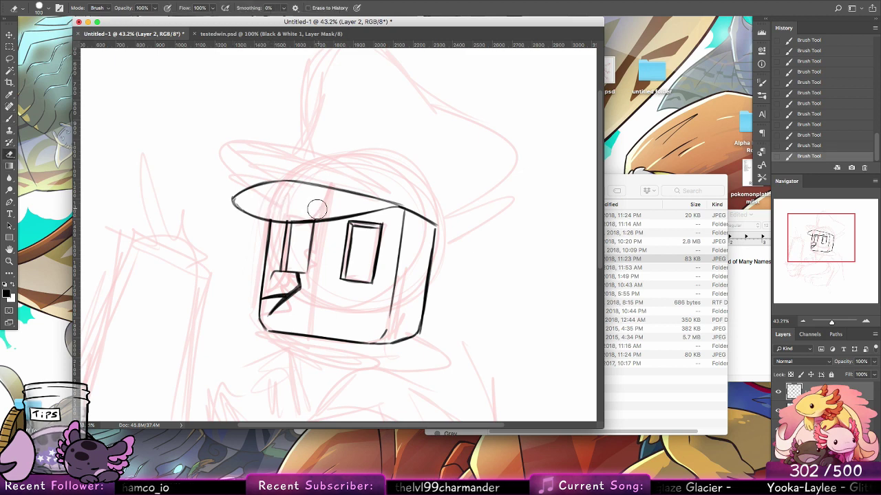
drag(306, 212, 319, 210)
key(super+z)
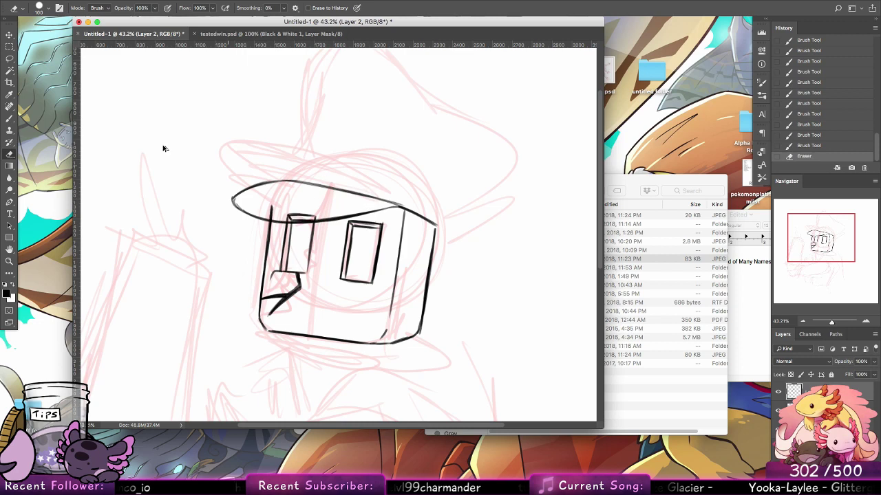
click(47, 9)
click(33, 128)
key(Return)
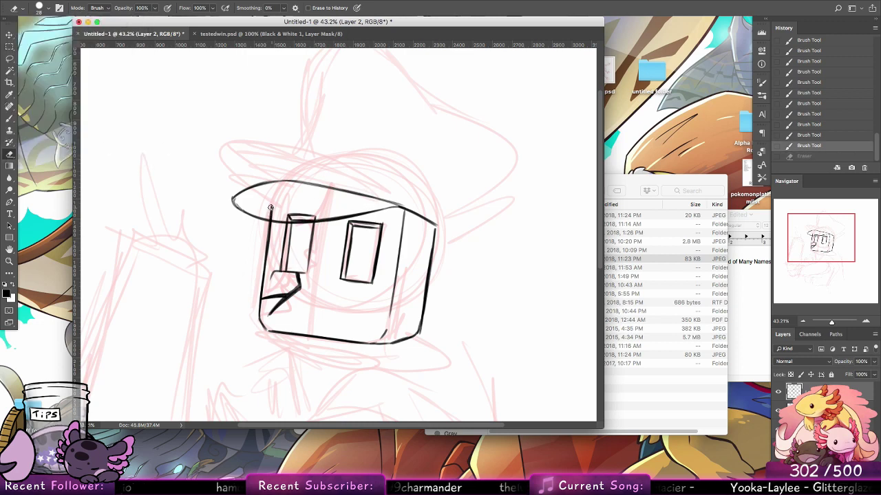
mouse_move(269, 217)
mouse_down()
mouse_move(329, 211)
mouse_move(284, 218)
mouse_move(323, 219)
mouse_up()
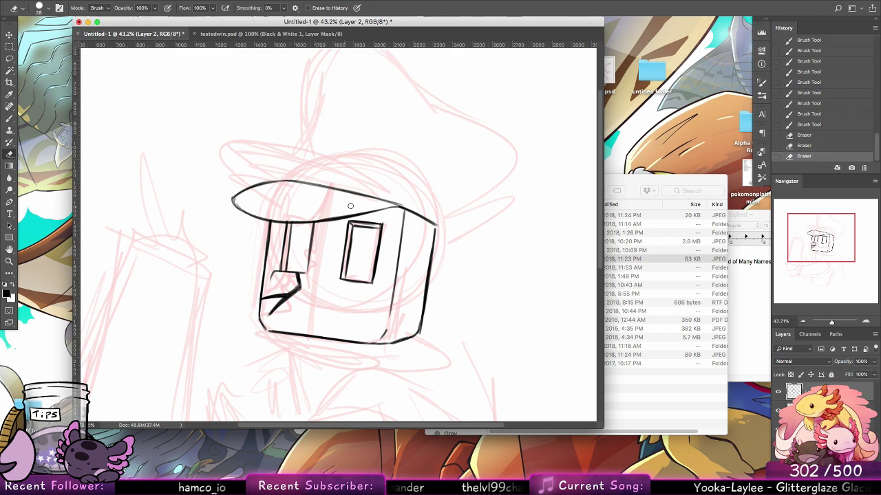
drag(236, 202, 246, 205)
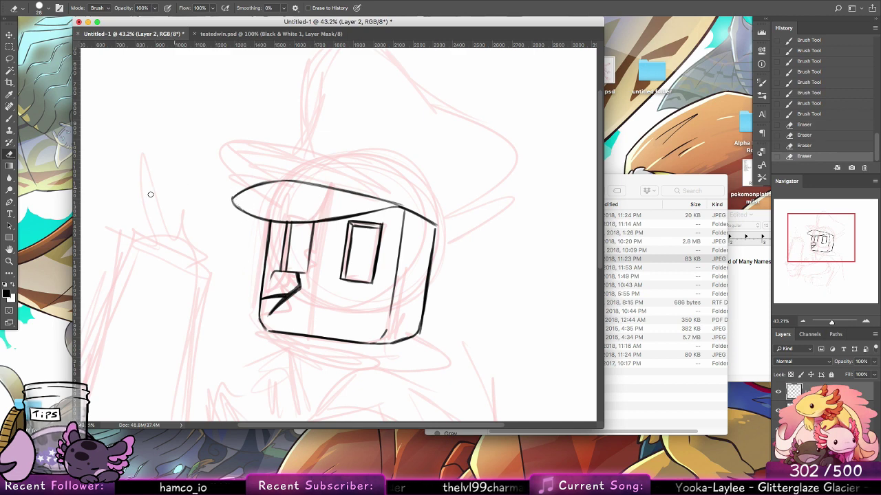
Ink the hat band above the brim with short strokes at the head's back corner and a long curved upper line
click(9, 119)
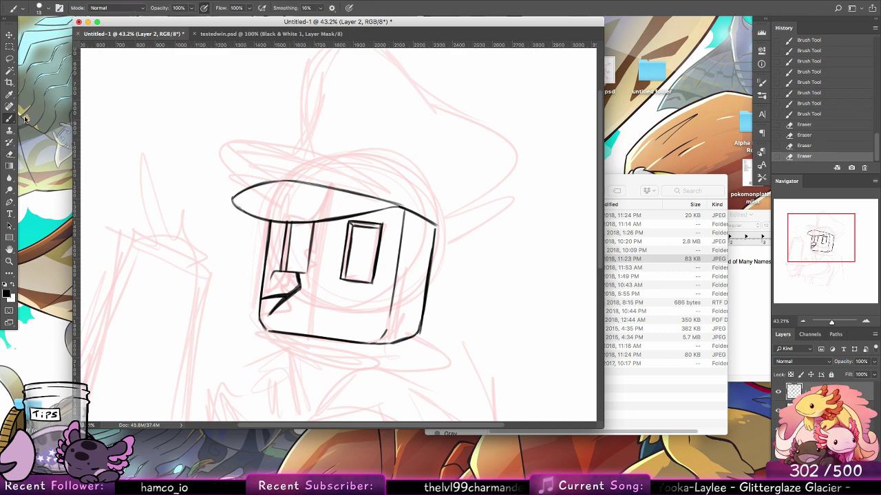
drag(435, 224, 435, 236)
mouse_move(436, 226)
mouse_down()
mouse_move(434, 238)
mouse_move(446, 216)
mouse_move(436, 237)
mouse_up()
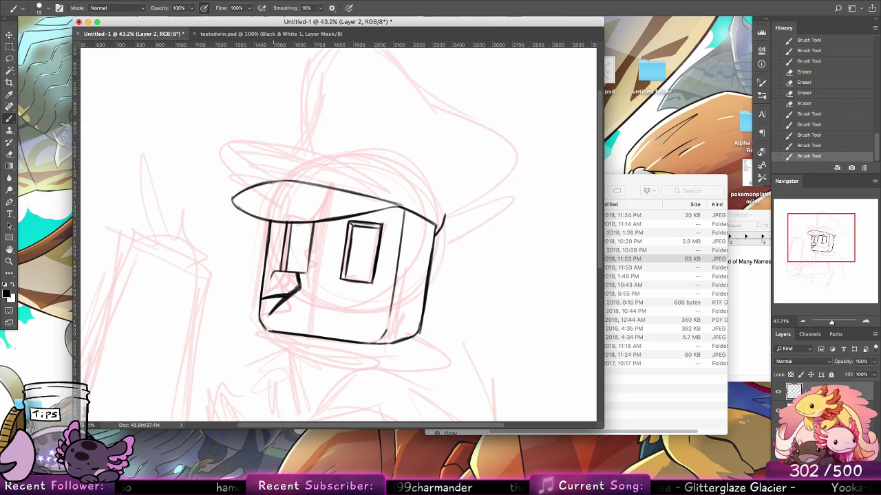
mouse_move(271, 182)
mouse_down()
mouse_move(345, 176)
mouse_move(330, 173)
mouse_move(387, 183)
mouse_up()
key(super+z)
drag(333, 175, 409, 190)
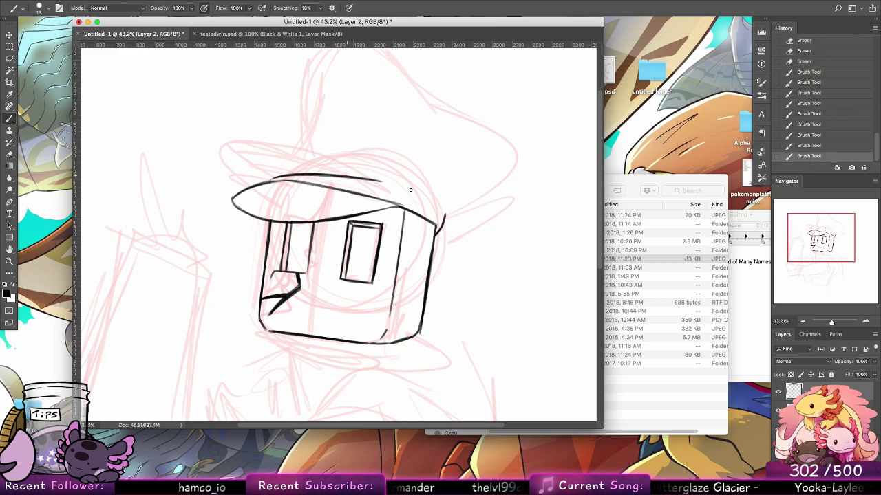
mouse_move(358, 179)
mouse_down()
mouse_move(437, 201)
mouse_move(409, 190)
mouse_move(450, 214)
mouse_move(412, 191)
mouse_up()
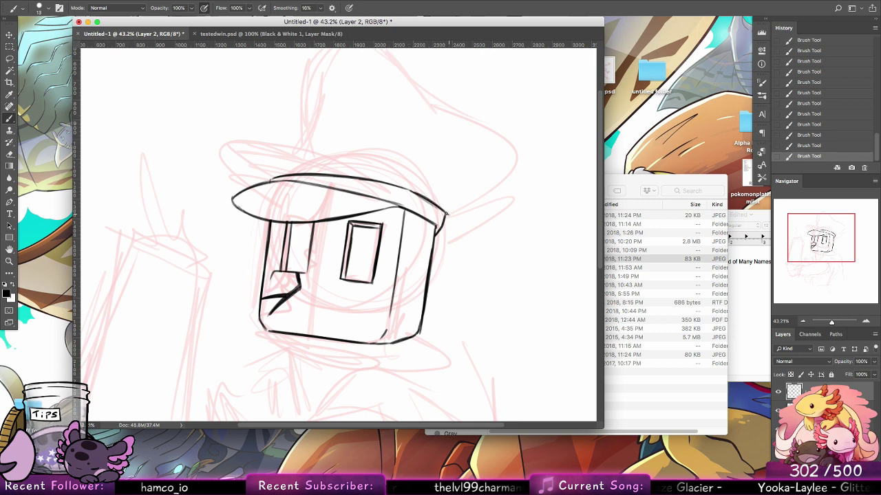
drag(446, 214, 386, 184)
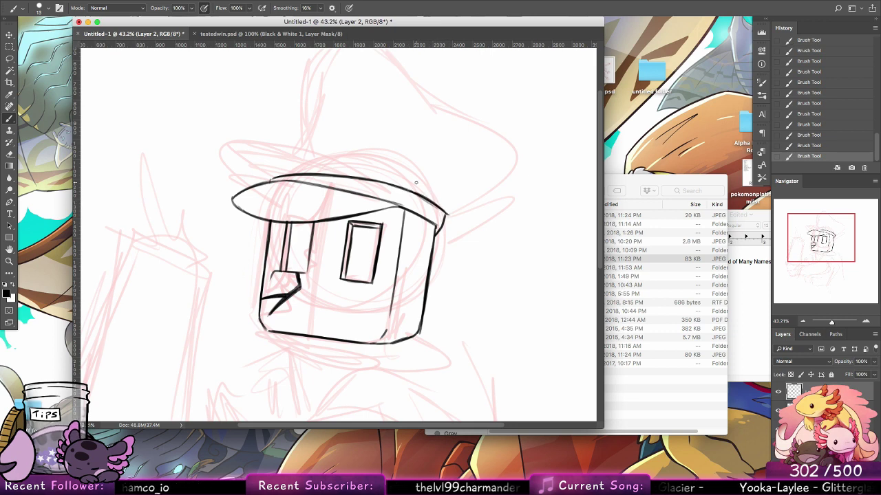
Retouch the left end of the hat band's upper line where it meets the brim
scroll(330, 188, up, 5)
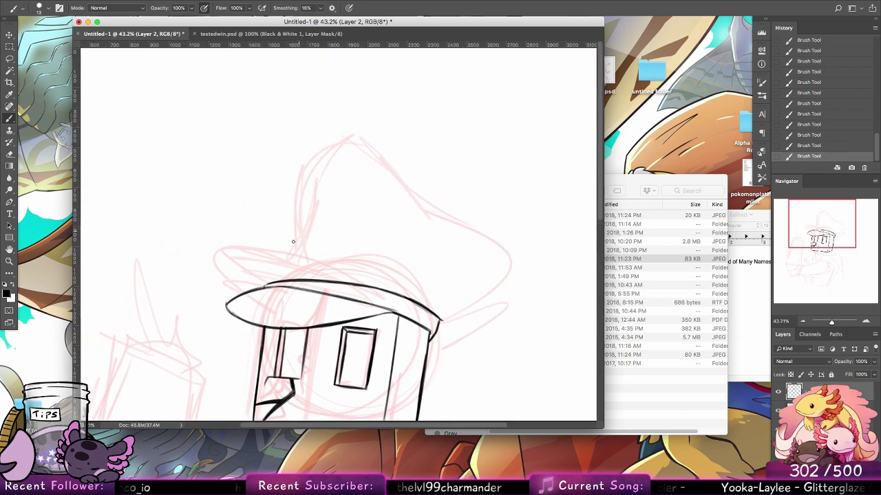
key(ctrl+z)
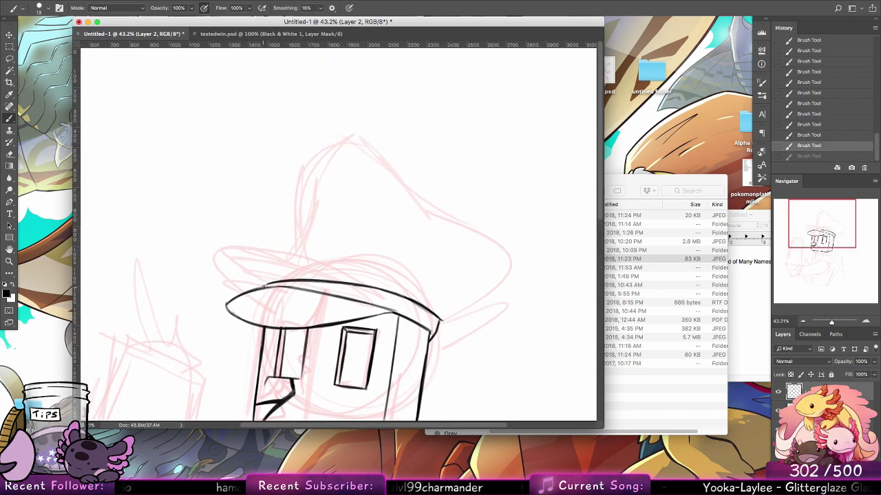
drag(264, 286, 283, 281)
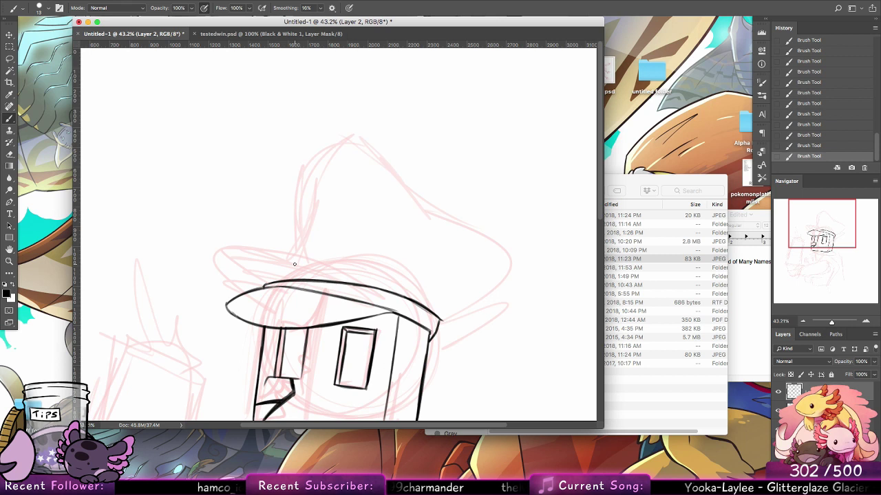
mouse_move(265, 283)
mouse_down()
mouse_move(250, 193)
mouse_move(260, 251)
mouse_move(252, 200)
mouse_move(291, 165)
mouse_move(373, 179)
mouse_move(391, 168)
mouse_move(411, 234)
mouse_up()
key(super+z)
key(super+z)
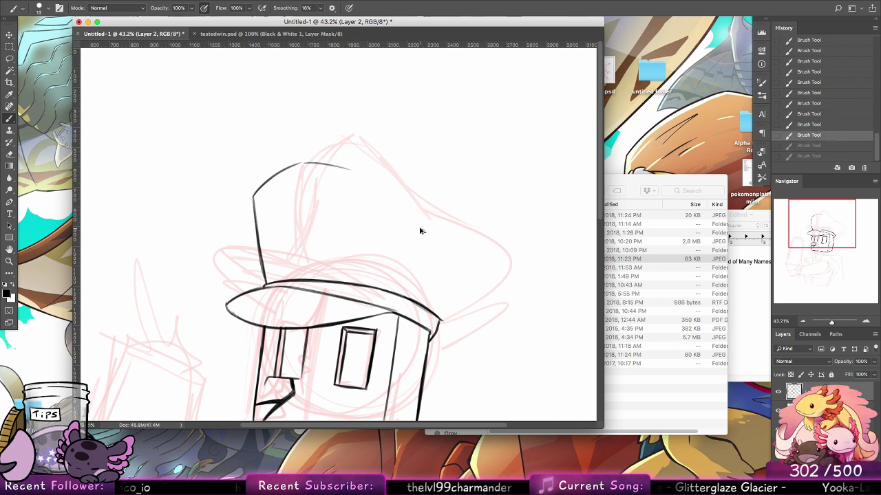
key(super+z)
key(super+z)
key(super+z)
key(super+z)
key(super+z)
Ink the front side of the hat's crown, rising from the band and curving into a low rounded peak
drag(259, 229, 296, 187)
key(super+z)
mouse_move(258, 231)
mouse_down()
mouse_move(297, 192)
mouse_move(343, 202)
mouse_move(282, 200)
mouse_move(268, 217)
mouse_up()
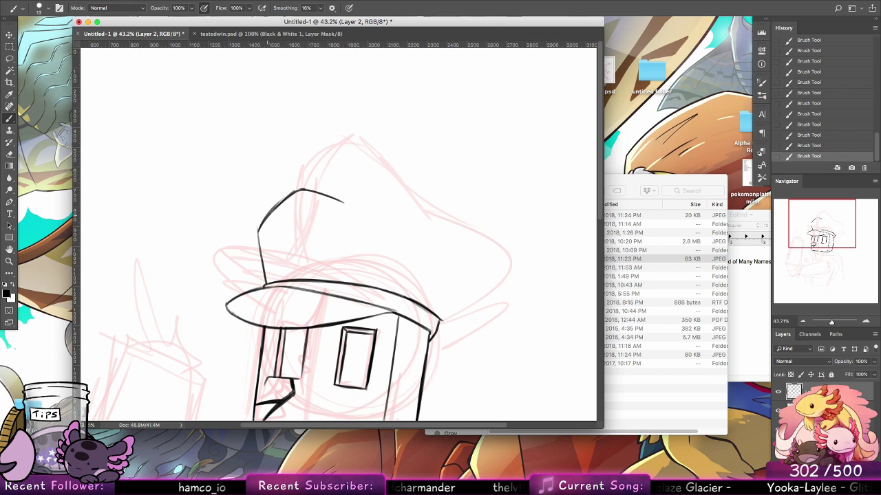
key(super+z)
drag(301, 189, 268, 214)
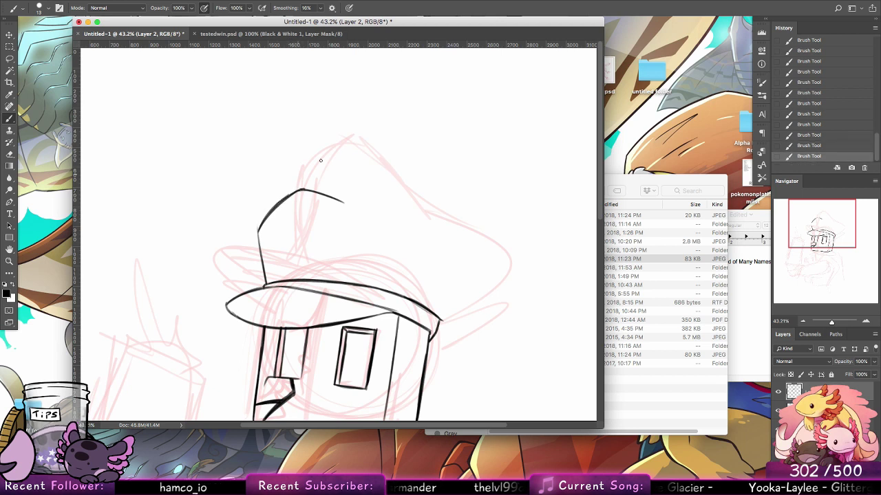
Ink the crown's top line sloping down to a dip and out to the back corner, with the back side curving to the band
mouse_move(332, 198)
mouse_down()
mouse_move(398, 241)
mouse_move(435, 240)
mouse_up()
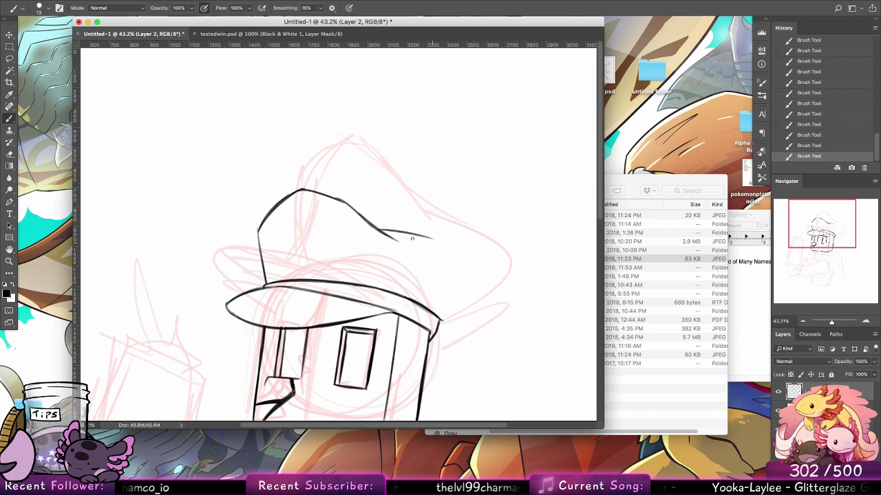
mouse_move(383, 232)
mouse_down()
mouse_move(465, 256)
mouse_move(437, 311)
mouse_up()
key(super+z)
drag(459, 253, 444, 317)
key(super+z)
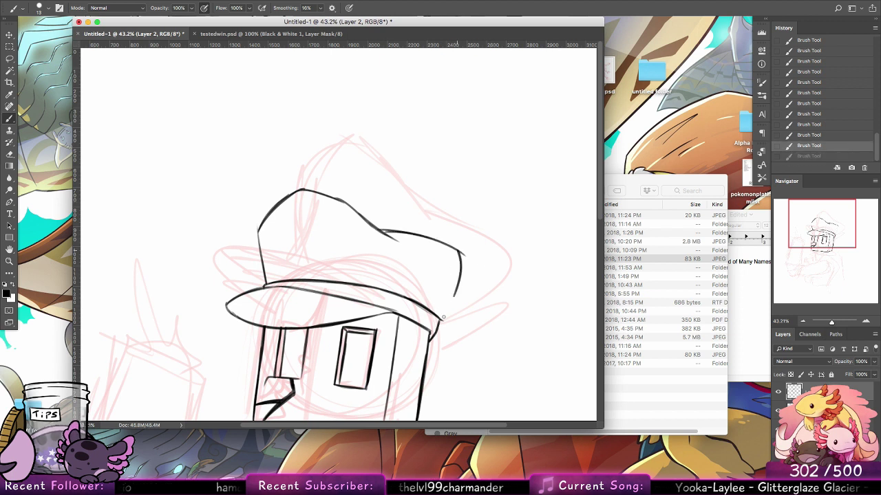
drag(457, 285, 443, 319)
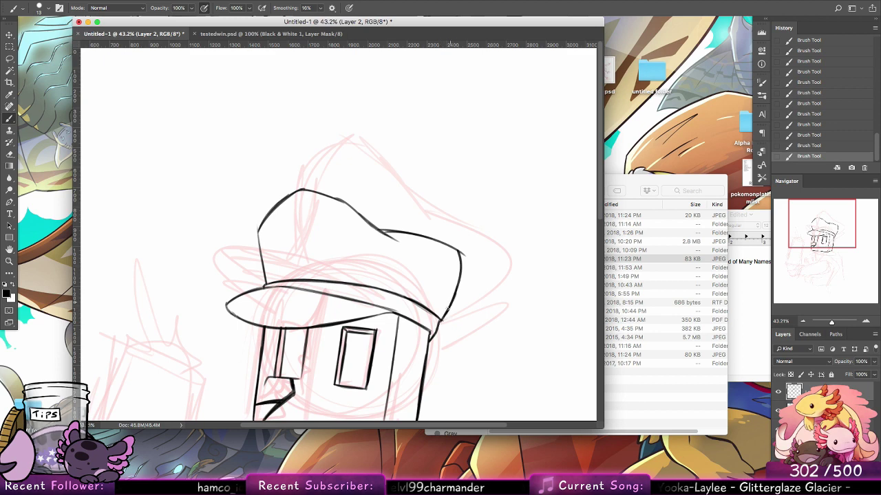
Erase the line overshoot at the crown's back corner and add short crease strokes along the band's upper edge
key(e)
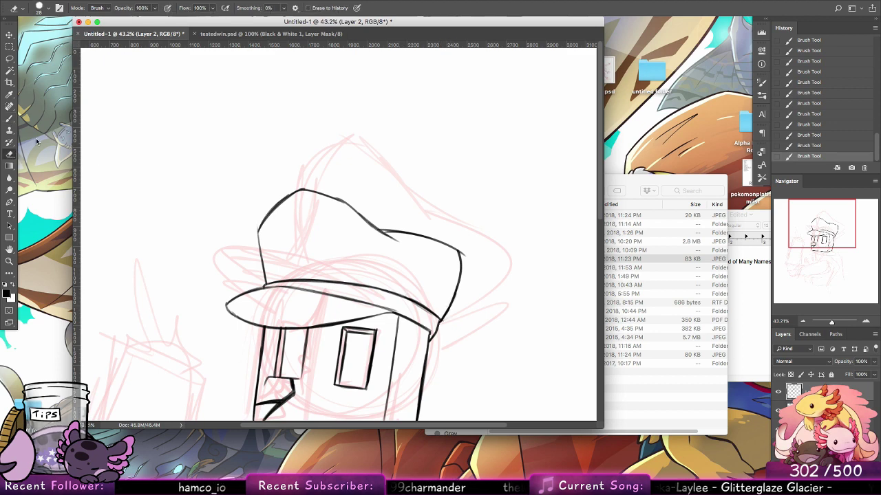
mouse_move(462, 248)
mouse_down()
mouse_move(464, 259)
mouse_move(463, 243)
mouse_up()
key(b)
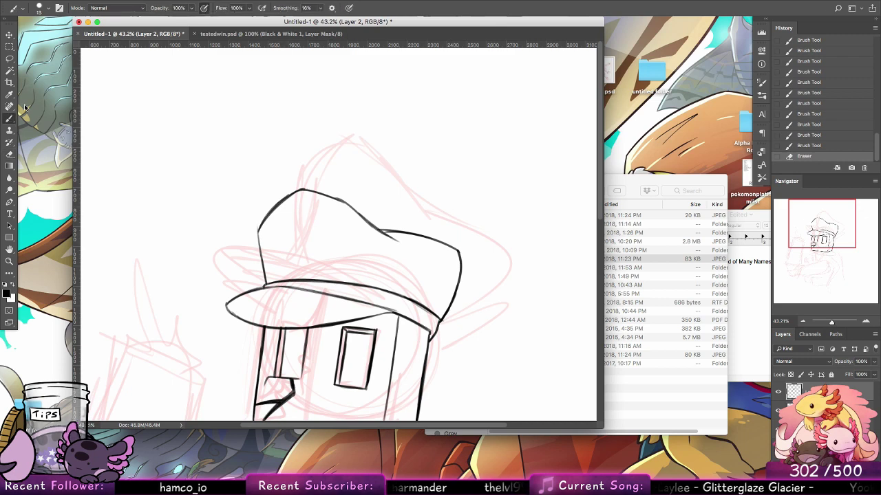
mouse_move(382, 288)
mouse_down()
mouse_move(390, 283)
mouse_move(382, 285)
mouse_up()
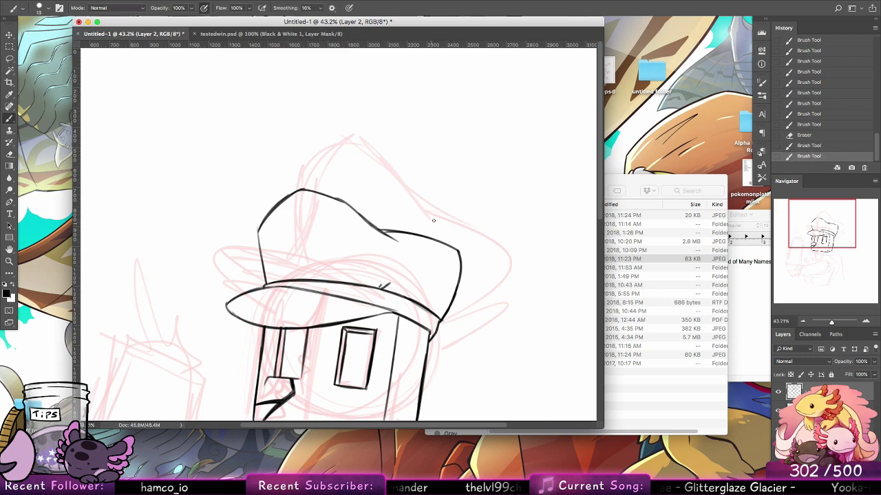
drag(277, 278, 279, 281)
drag(423, 310, 461, 266)
Ink the front of the raised collar below the jaw with an outer curve and a shorter inner fold line
key(space)
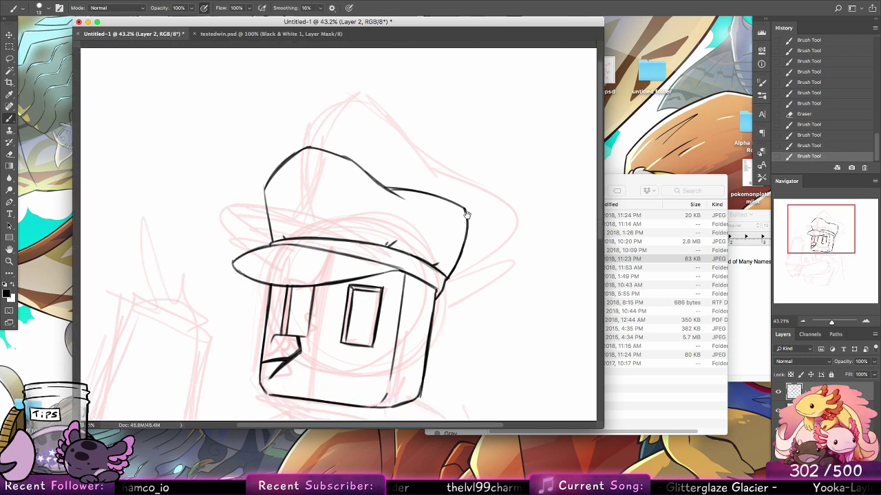
mouse_move(416, 420)
mouse_down()
mouse_move(430, 279)
mouse_move(424, 233)
mouse_up()
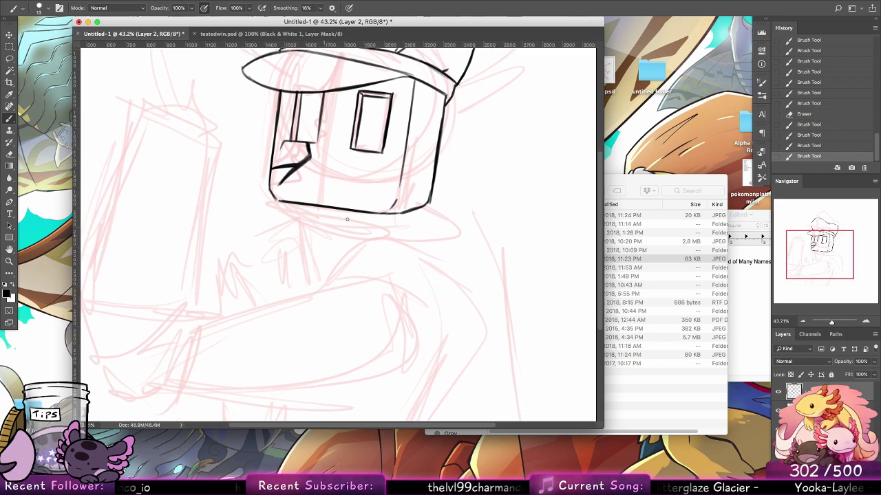
mouse_move(316, 287)
mouse_down()
mouse_move(341, 234)
mouse_move(437, 240)
mouse_up()
mouse_move(329, 258)
mouse_down()
mouse_move(355, 220)
mouse_move(426, 223)
mouse_up()
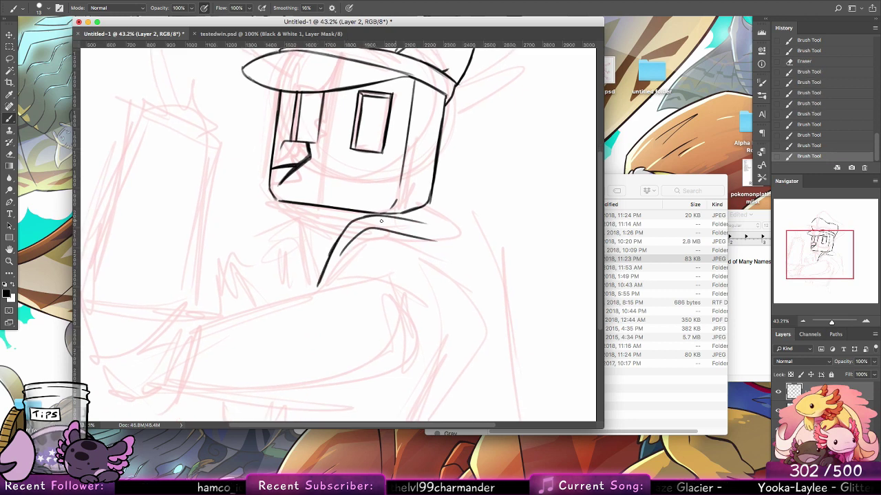
key(alt+super+z)
key(alt+super+z)
drag(372, 214, 389, 214)
mouse_move(340, 237)
mouse_down()
mouse_move(360, 213)
mouse_move(322, 276)
mouse_move(329, 282)
mouse_move(382, 250)
mouse_up()
key(alt+super+z)
key(alt+super+z)
Ink an arched shoulder line below the collar, redrawing it slightly flatter over the upper arm
mouse_move(327, 287)
mouse_down()
mouse_move(374, 253)
mouse_move(446, 304)
mouse_up()
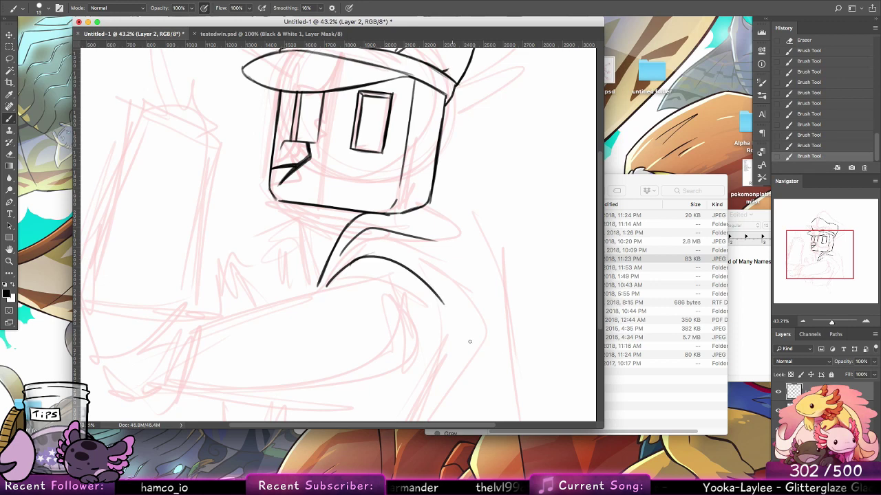
key(alt+super+z)
mouse_move(331, 280)
mouse_down()
mouse_move(419, 261)
mouse_move(450, 296)
mouse_up()
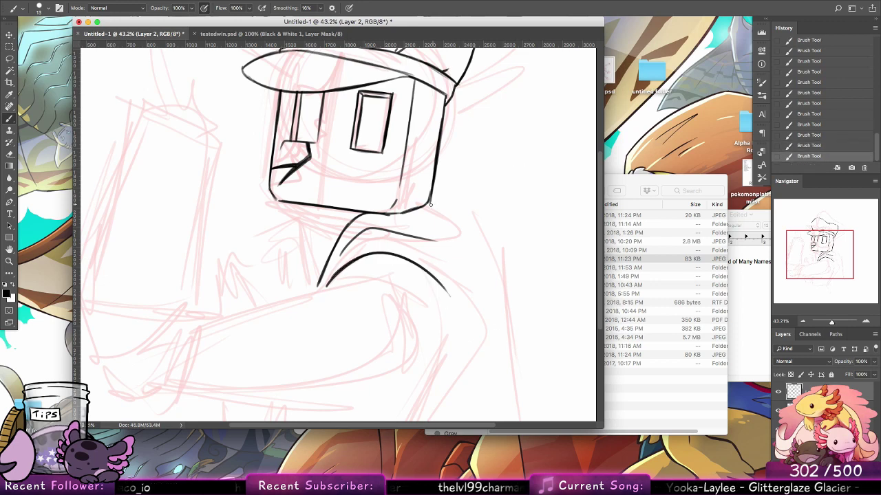
Ink the collar's back outline from the head's lower back corner outward over the shoulder and down
drag(427, 204, 462, 227)
key(super+z)
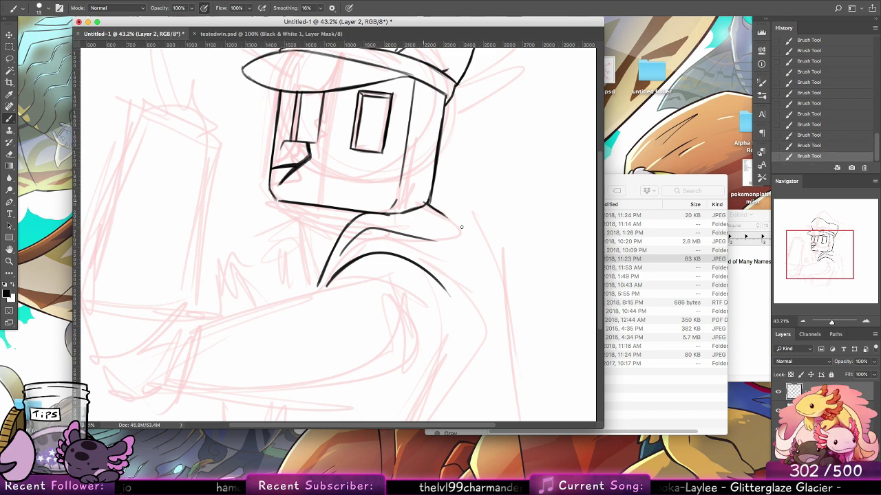
key(alt+super+z)
key(alt+super+z)
mouse_move(421, 205)
mouse_down()
mouse_move(477, 236)
mouse_move(472, 302)
mouse_move(436, 189)
mouse_up()
key(super+z)
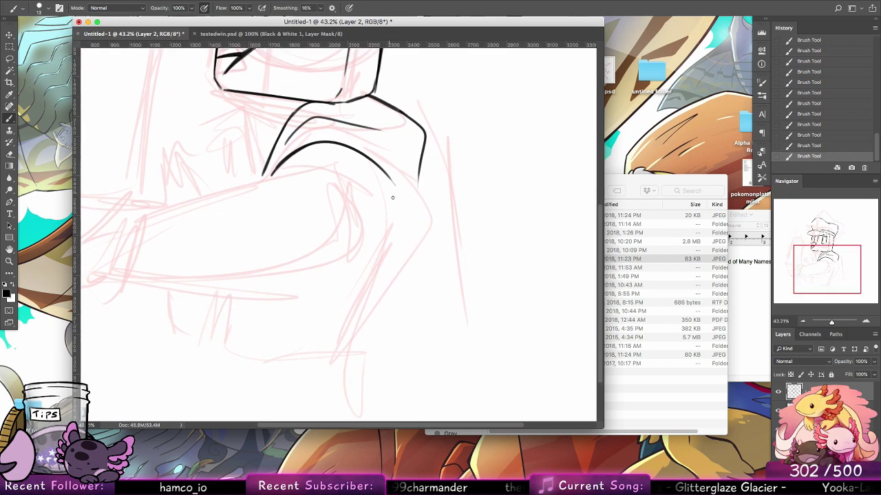
Add a short line under the shoulder arch, extend the arch downward, and ink a long curved line down the back
drag(289, 157, 361, 153)
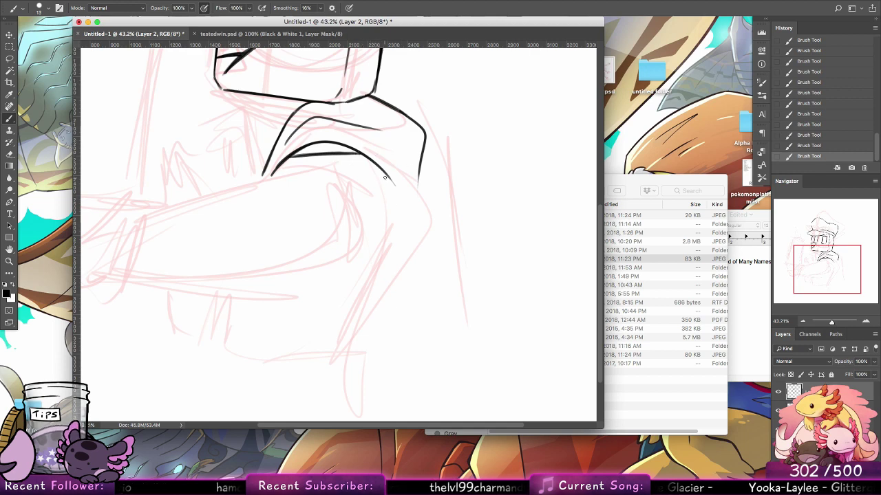
drag(401, 195, 413, 227)
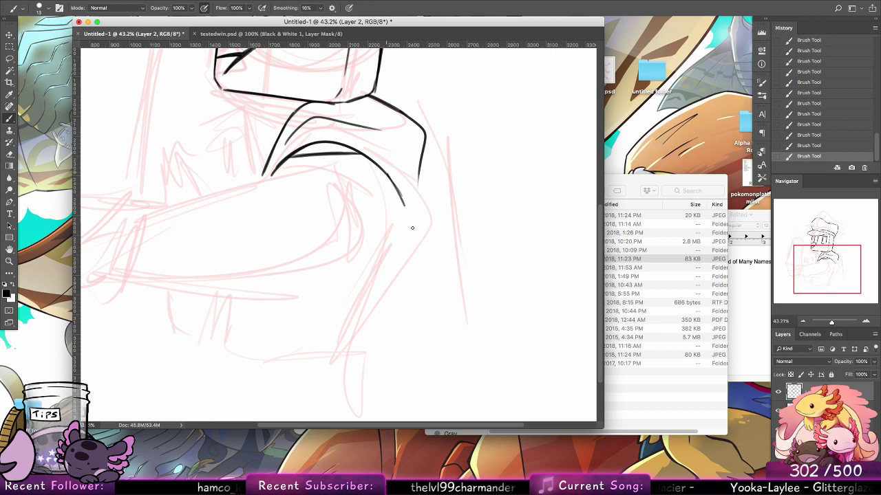
mouse_move(393, 184)
mouse_down()
mouse_move(413, 231)
mouse_move(378, 356)
mouse_up()
drag(384, 278, 379, 368)
drag(381, 318, 390, 394)
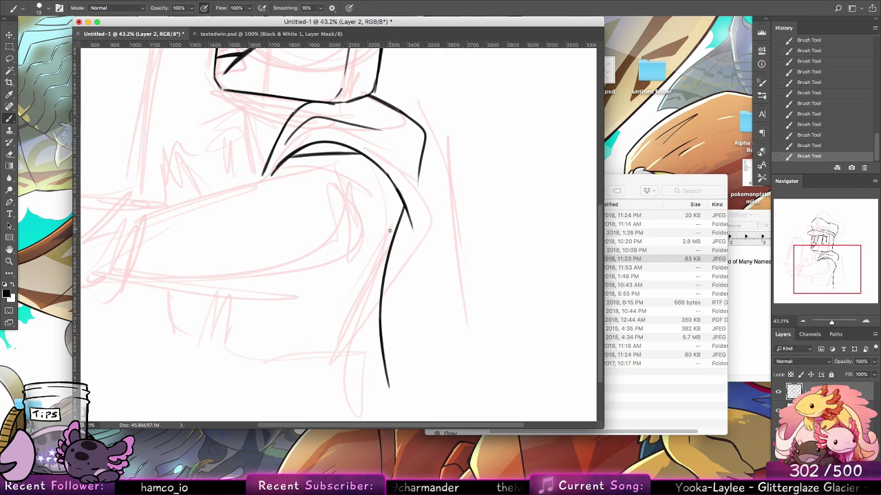
Ink the torso's thick diagonal back edge running from below the shoulder arch down to the waist
drag(396, 221, 342, 348)
key(ctrl+z)
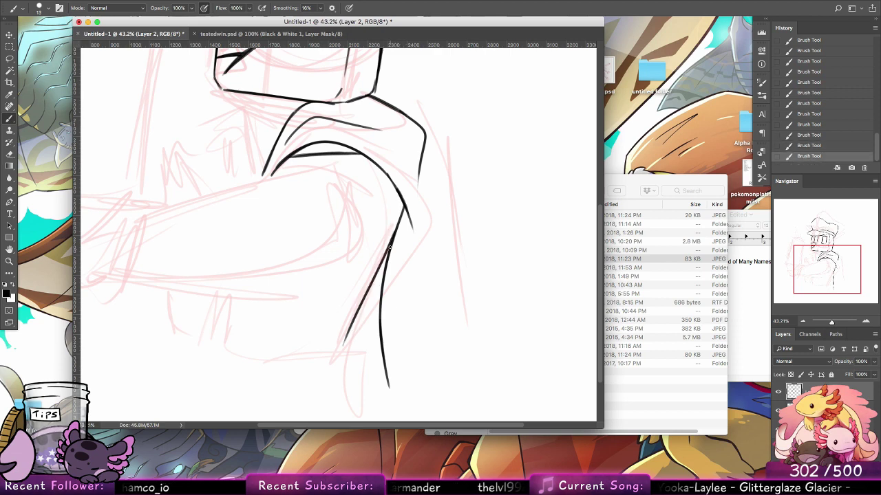
drag(392, 244, 338, 361)
key(ctrl+z)
drag(379, 273, 343, 348)
drag(392, 245, 346, 344)
key(alt+super+z)
key(alt+super+z)
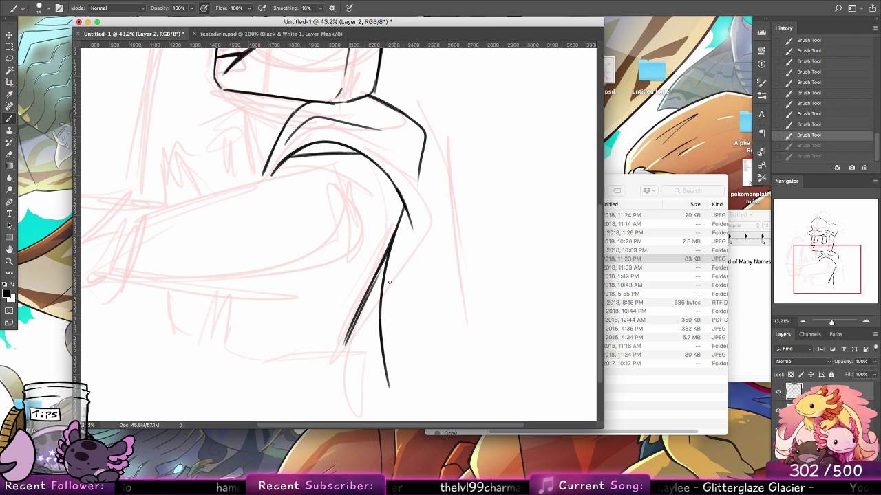
key(alt+super+z)
key(alt+super+z)
drag(390, 249, 341, 355)
drag(366, 298, 340, 352)
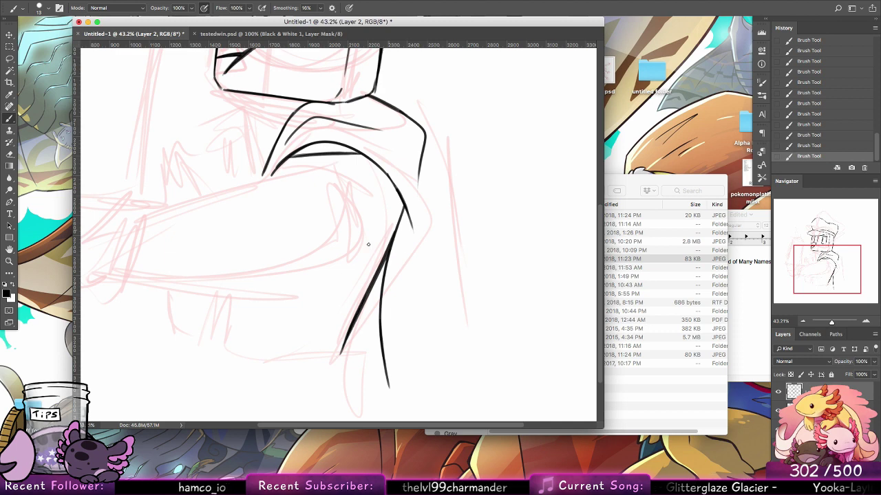
Ink the torso's front corner edge and bottom hem, plus the narrow angled side panel in front of them
mouse_move(236, 292)
mouse_down()
mouse_move(228, 356)
mouse_move(314, 364)
mouse_up()
key(super+z)
drag(230, 358, 313, 364)
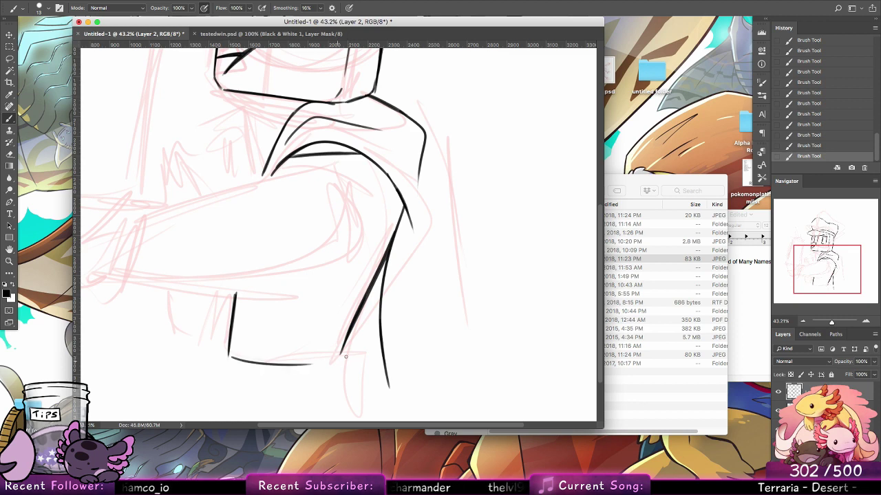
key(super+z)
drag(229, 359, 317, 363)
key(ctrl+z)
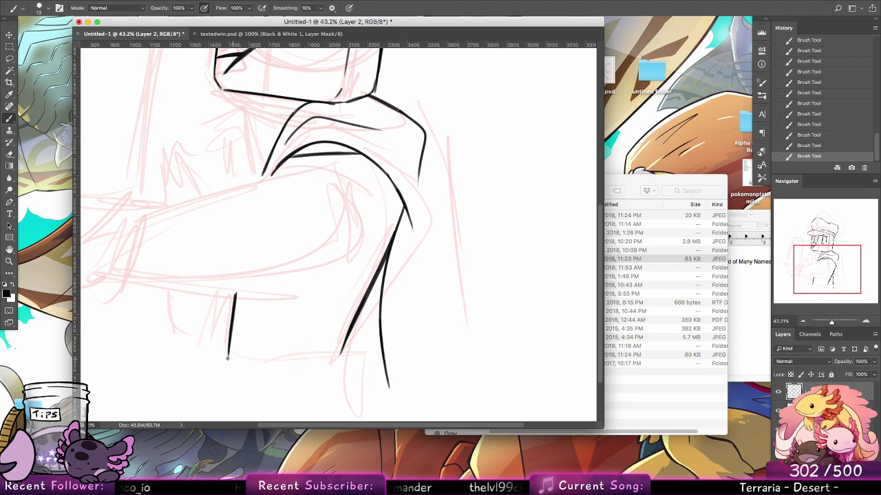
drag(228, 358, 331, 362)
drag(230, 359, 335, 362)
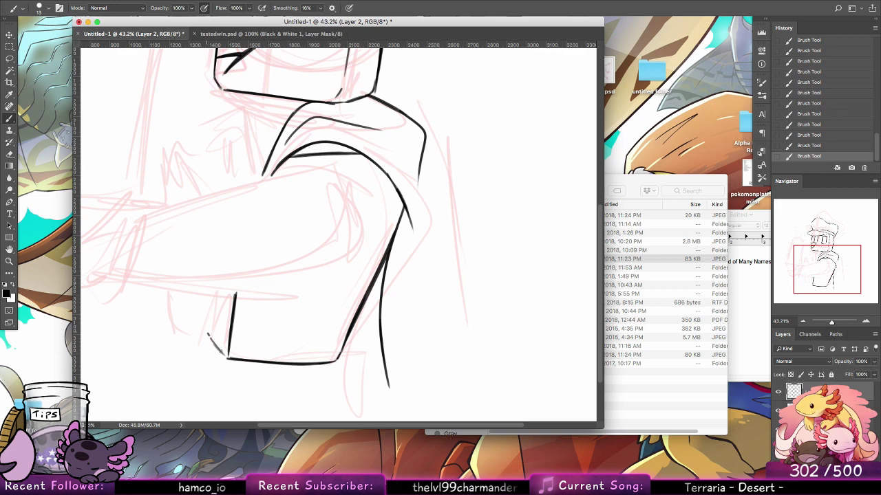
drag(228, 358, 203, 328)
drag(201, 294, 204, 328)
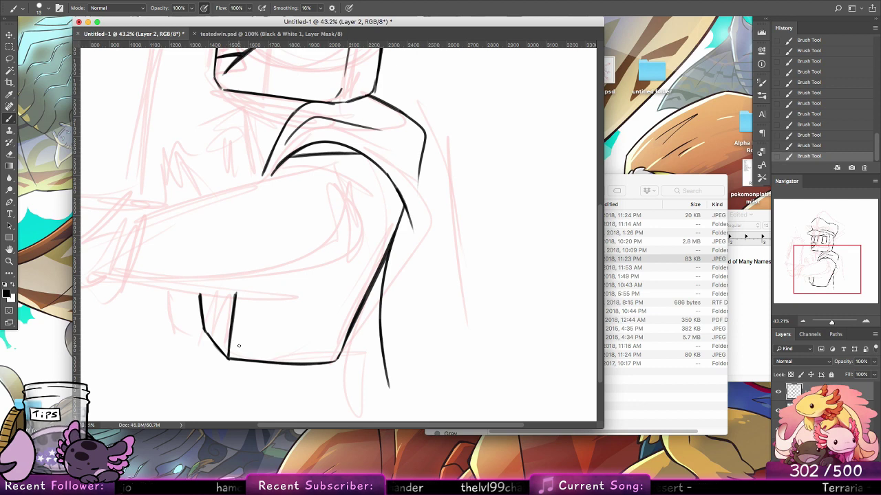
Ink the front neck line slanting from the underside of the jaw to the collar
scroll(239, 346, up, 5)
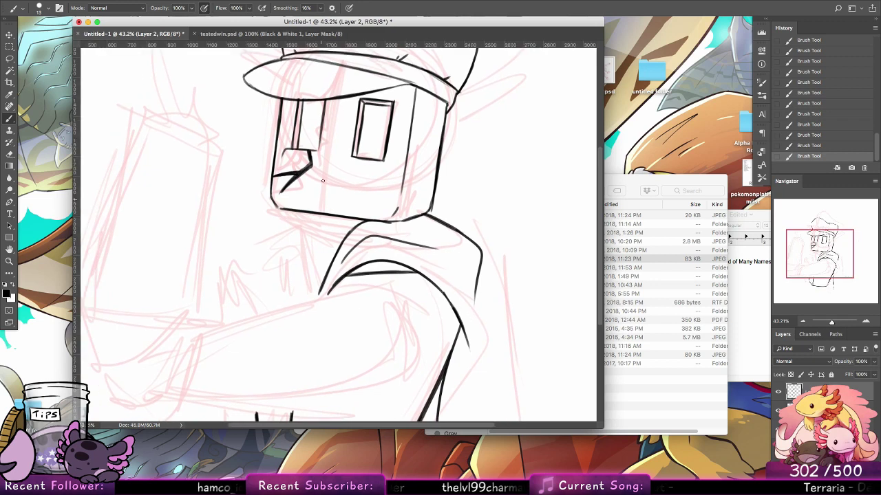
drag(310, 216, 323, 254)
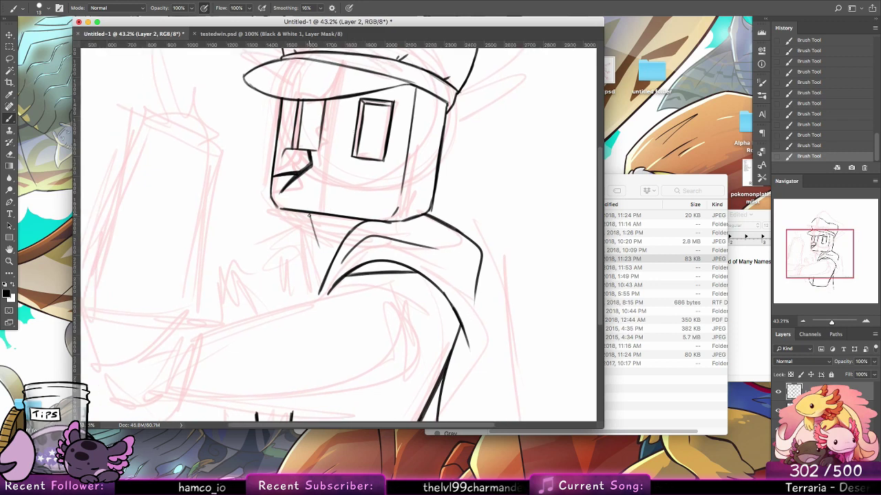
key(super+z)
drag(310, 214, 328, 258)
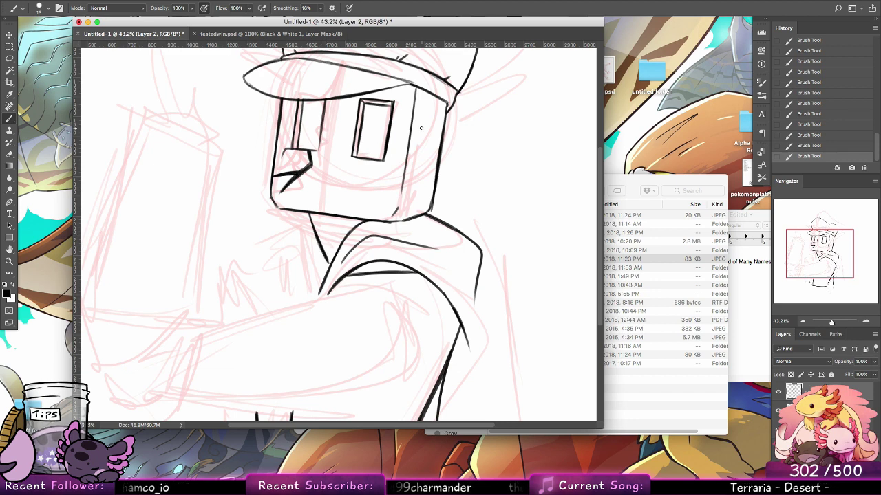
Ink the forearm's slightly curved cuff edge and the sleeve's upper line running back to the shoulder
drag(465, 272, 481, 221)
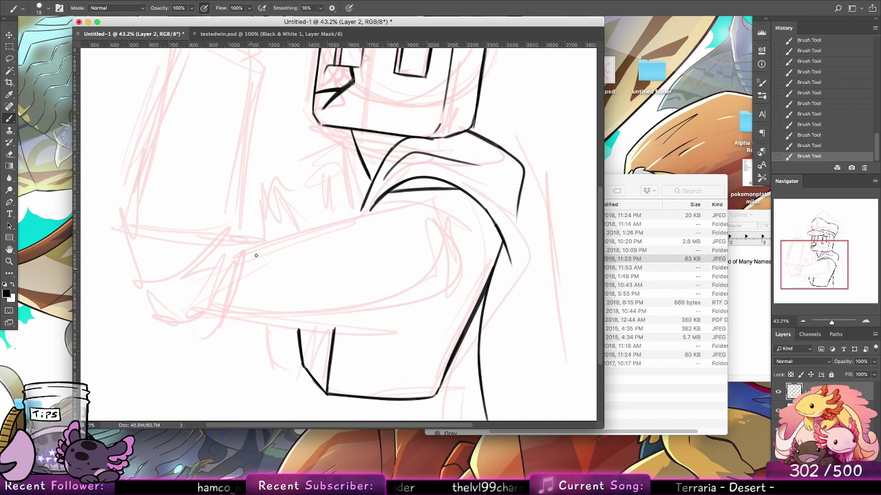
mouse_move(259, 249)
mouse_down()
mouse_move(260, 284)
mouse_move(254, 304)
mouse_move(258, 257)
mouse_move(257, 318)
mouse_up()
key(super+alt+z)
key(super+alt+z)
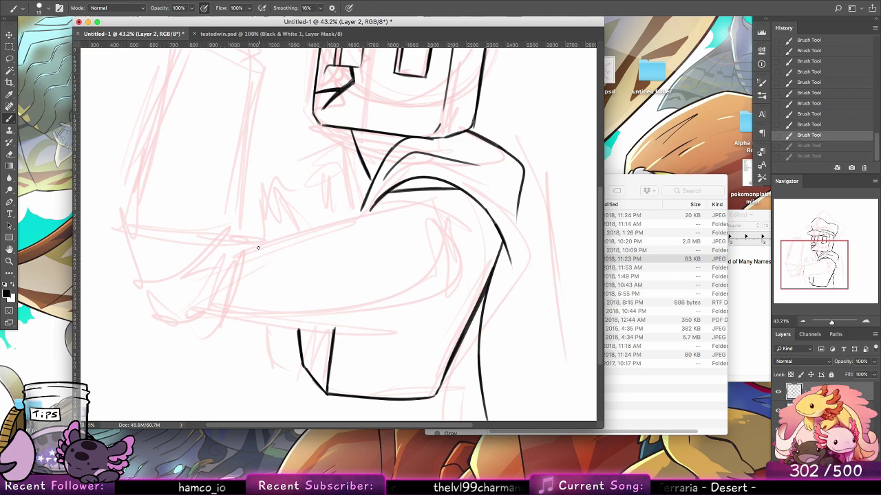
drag(258, 247, 259, 316)
drag(258, 245, 385, 211)
key(super+z)
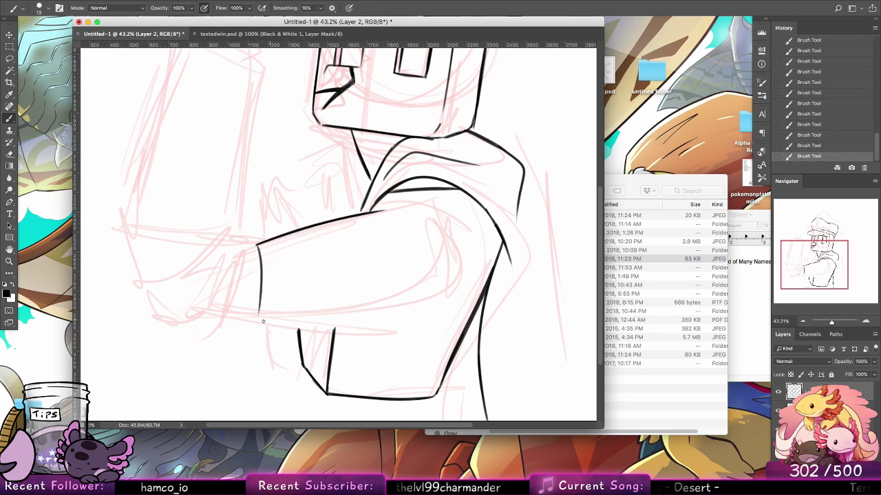
Ink the sleeve's lower line above the torso panel and close the arm with a rounded elbow curve
mouse_move(259, 315)
mouse_down()
mouse_move(424, 315)
mouse_move(394, 324)
mouse_move(418, 320)
mouse_up()
key(super+z)
key(super+z)
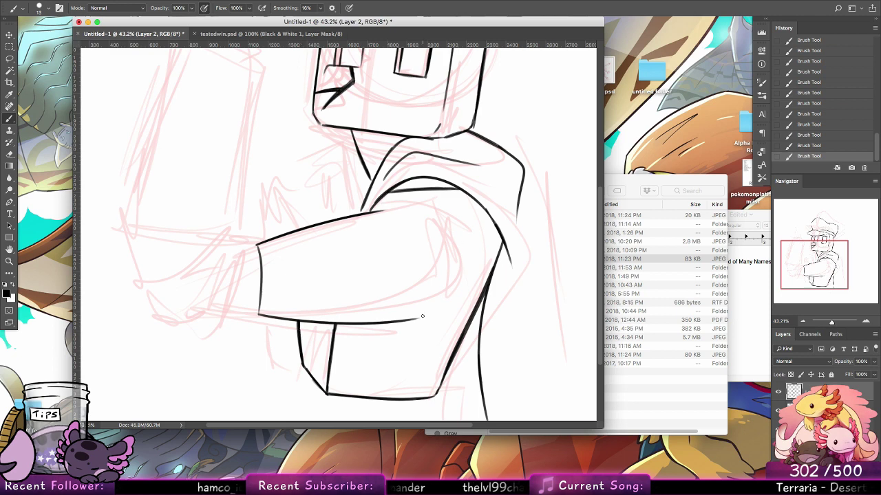
drag(379, 212, 449, 269)
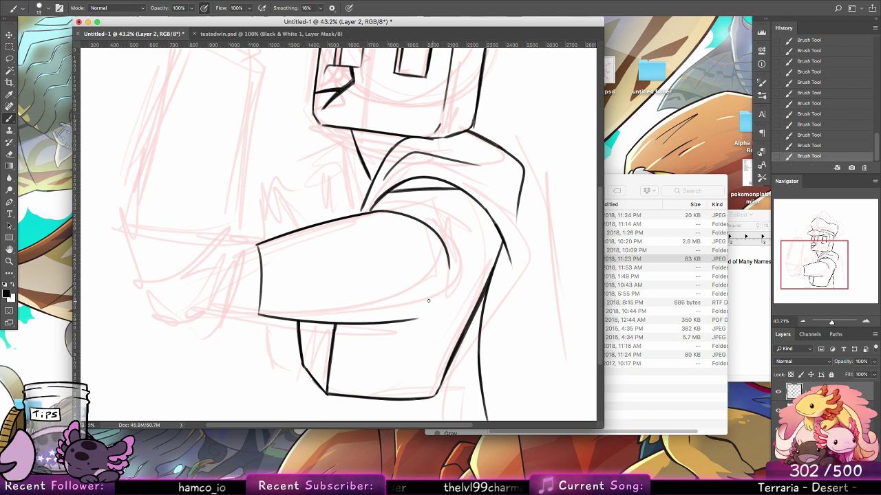
key(ctrl+z)
drag(377, 212, 413, 318)
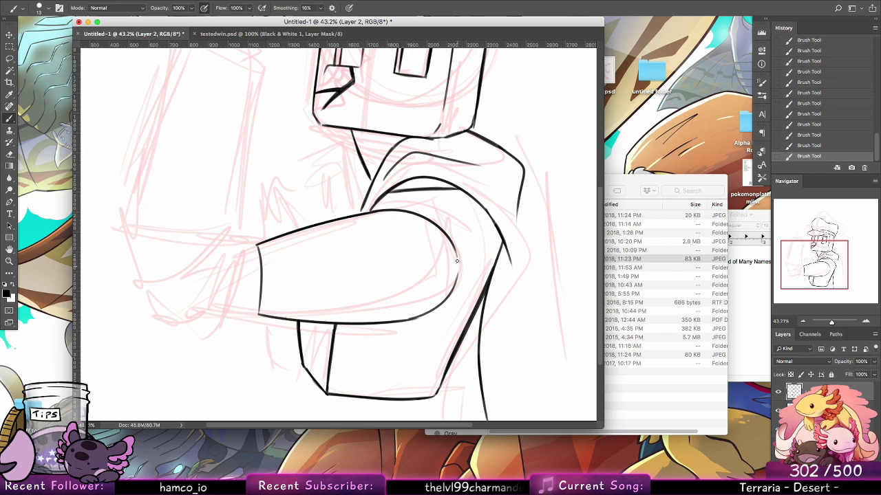
Ink two short diagonal crease marks inside the sleeve near the rounded elbow
mouse_move(456, 257)
mouse_down()
mouse_move(454, 287)
mouse_move(456, 259)
mouse_move(421, 253)
mouse_up()
key(alt+super+z)
key(alt+super+z)
drag(432, 249, 419, 258)
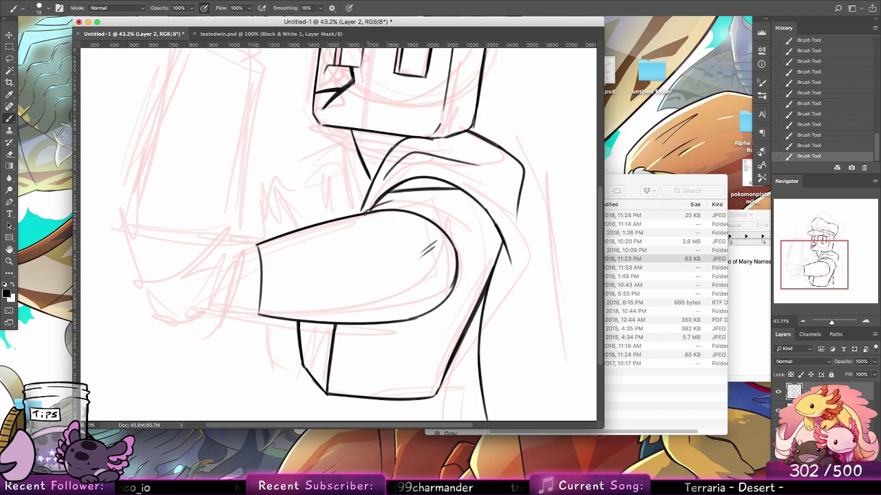
Ink a second curved line above the sleeve, running from the armpit corner back over the upper arm
drag(368, 209, 470, 210)
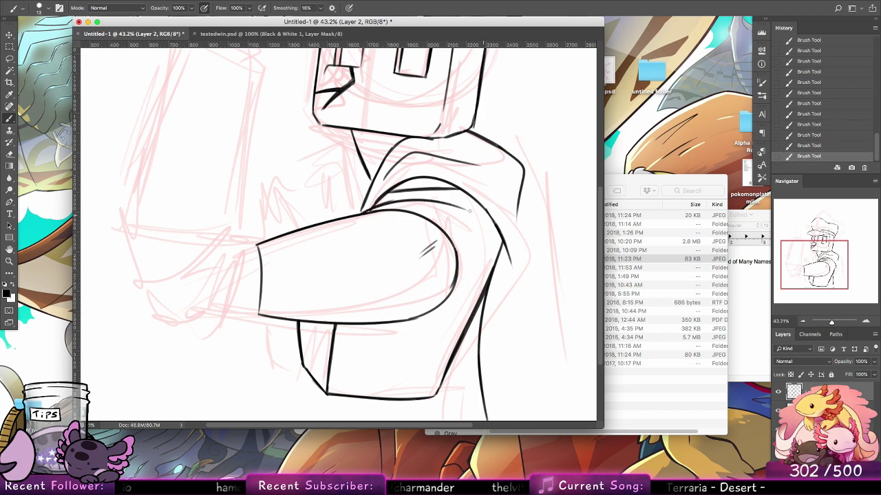
key(super+z)
mouse_move(372, 208)
mouse_down()
mouse_move(395, 201)
mouse_move(470, 247)
mouse_up()
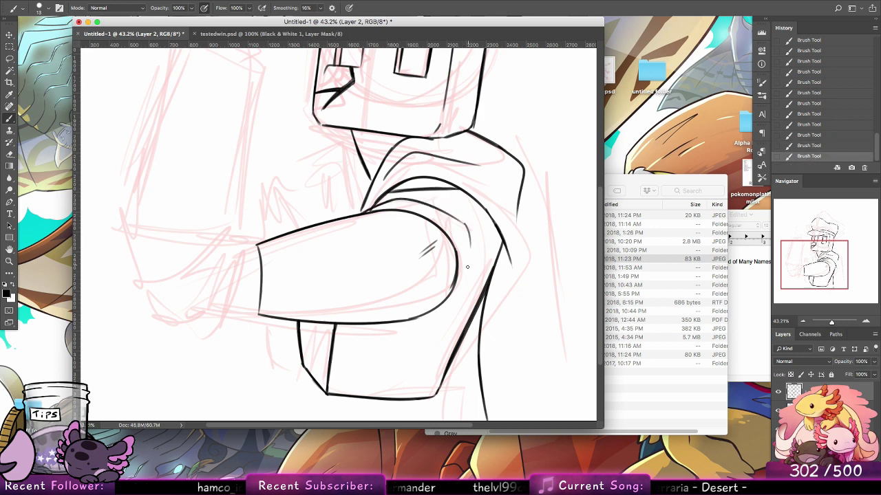
key(alt+super+z)
key(alt+super+z)
mouse_move(374, 206)
mouse_down()
mouse_move(480, 221)
mouse_move(439, 200)
mouse_move(362, 210)
mouse_move(427, 200)
mouse_move(462, 213)
mouse_move(406, 202)
mouse_move(458, 212)
mouse_up()
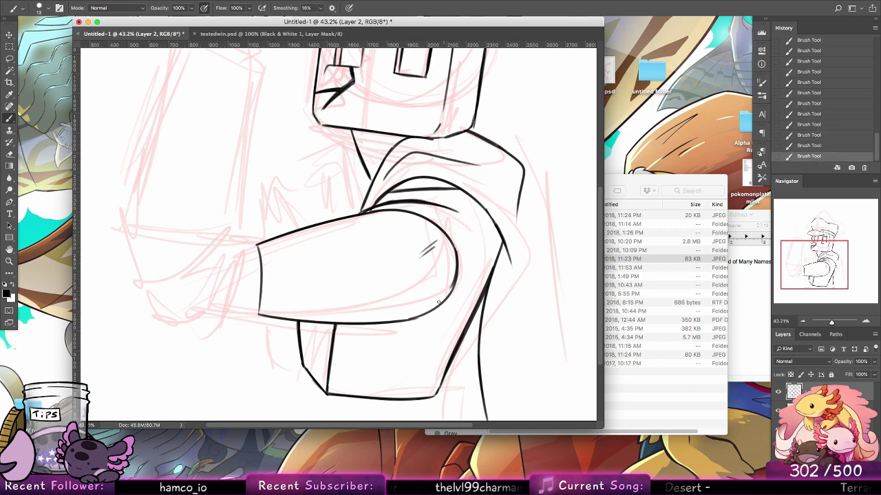
Ink the outer elbow curve, connecting the upper arm line down around to the sleeve's underside
drag(438, 302, 470, 252)
key(super+z)
drag(460, 213, 472, 259)
drag(434, 310, 471, 249)
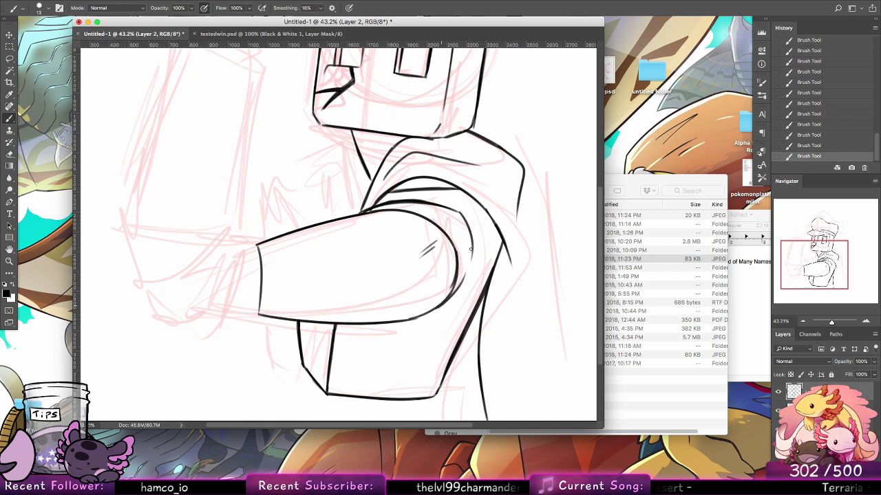
drag(434, 310, 471, 242)
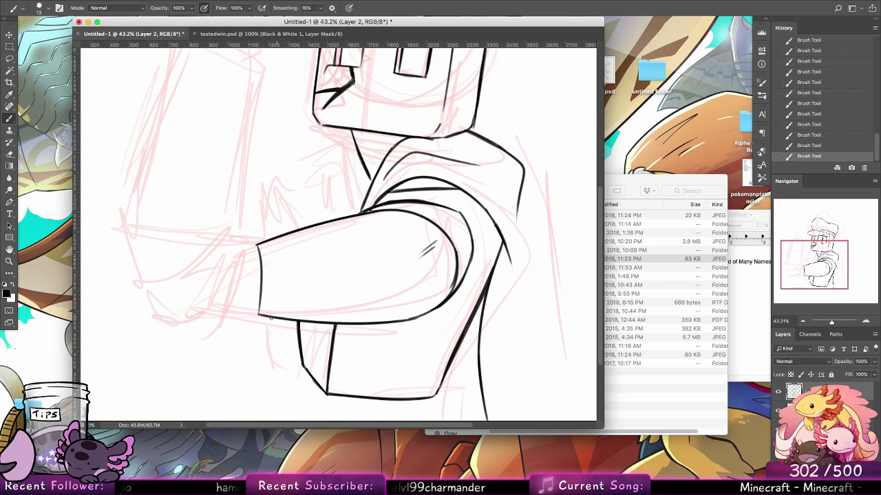
Ink a straighter lower sleeve edge from the cuff to the underside of the elbow
drag(260, 315, 410, 313)
key(super+z)
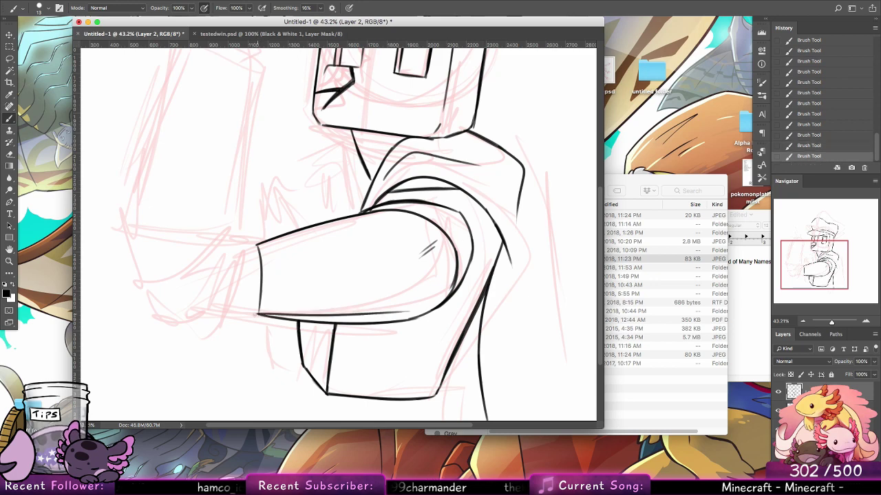
drag(258, 315, 392, 313)
drag(324, 315, 432, 309)
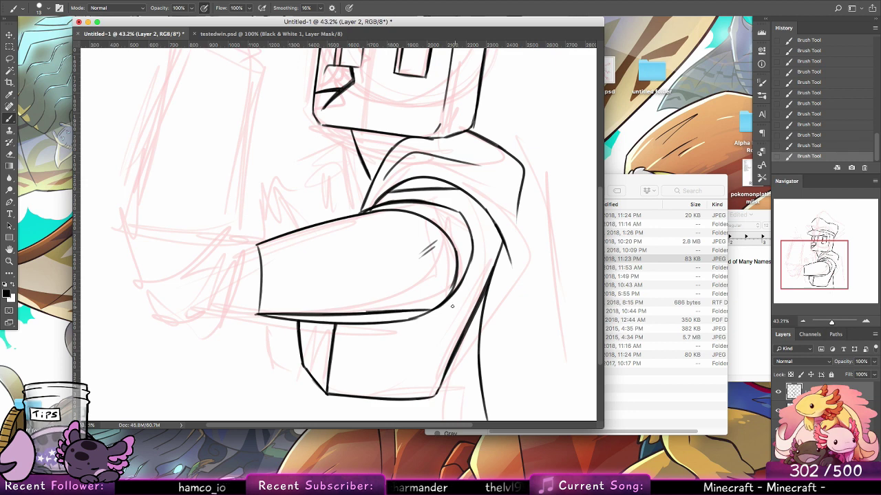
key(super+z)
drag(365, 314, 446, 303)
key(super+z)
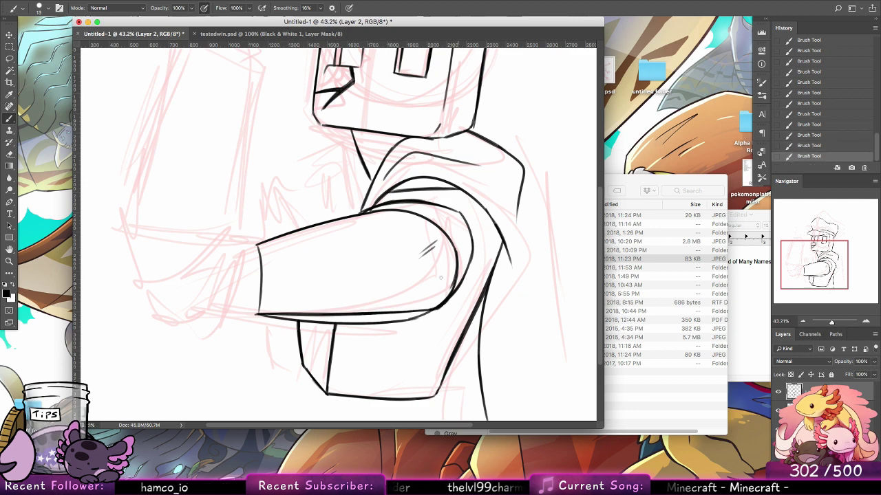
Erase the old curved lower sleeve line beneath the new straight edge
click(9, 155)
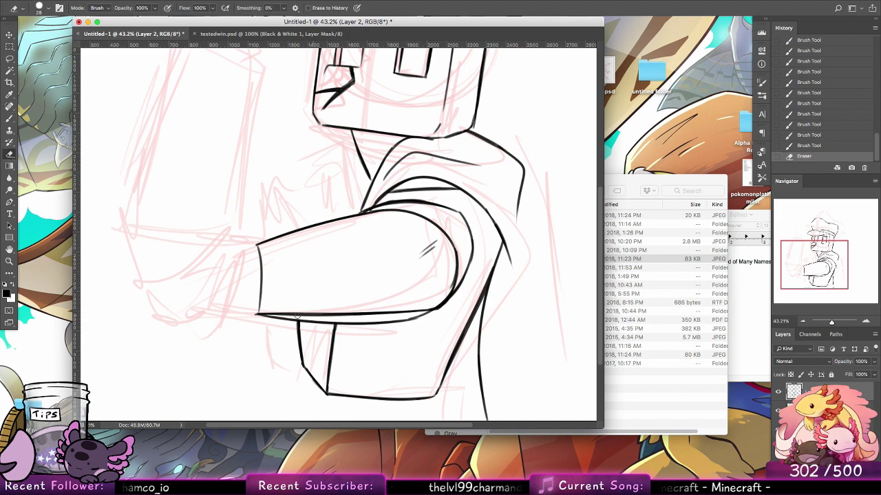
mouse_move(259, 318)
mouse_down()
mouse_move(349, 319)
mouse_move(256, 318)
mouse_move(447, 317)
mouse_up()
key(super+z)
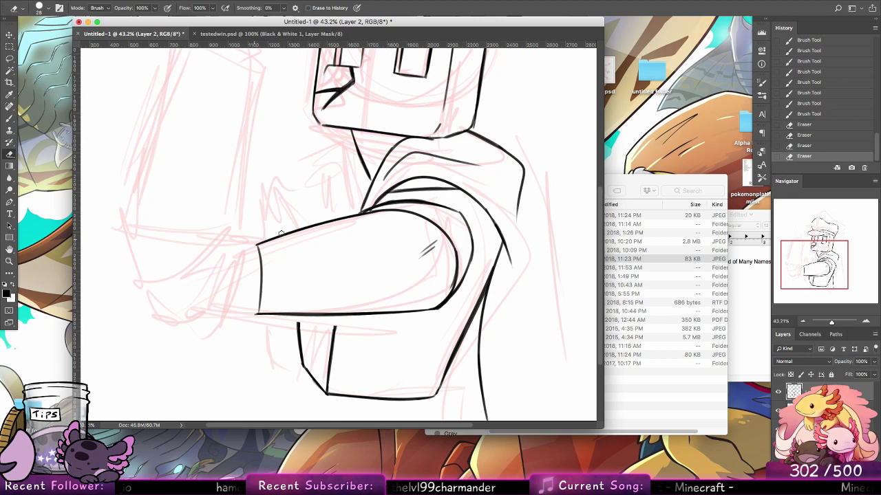
Erase the forearm's bowed upper line and re-ink it as a straighter line from cuff to armpit
drag(281, 234, 363, 214)
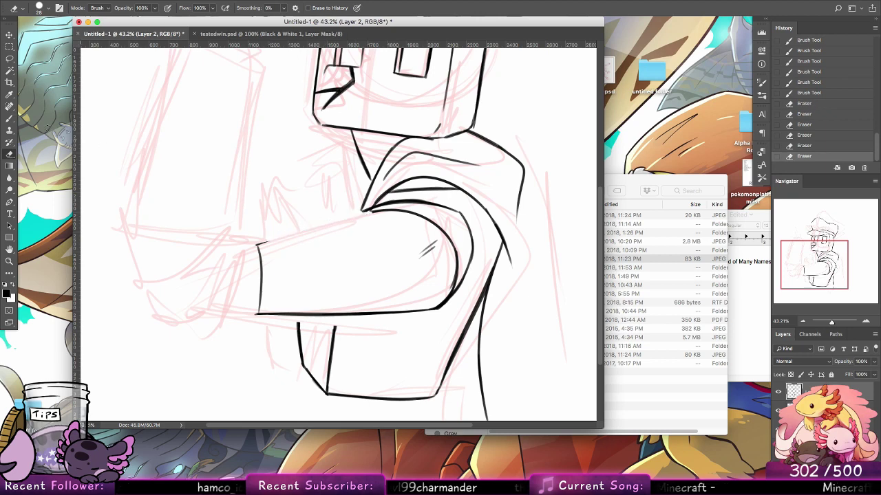
key(b)
drag(258, 244, 371, 213)
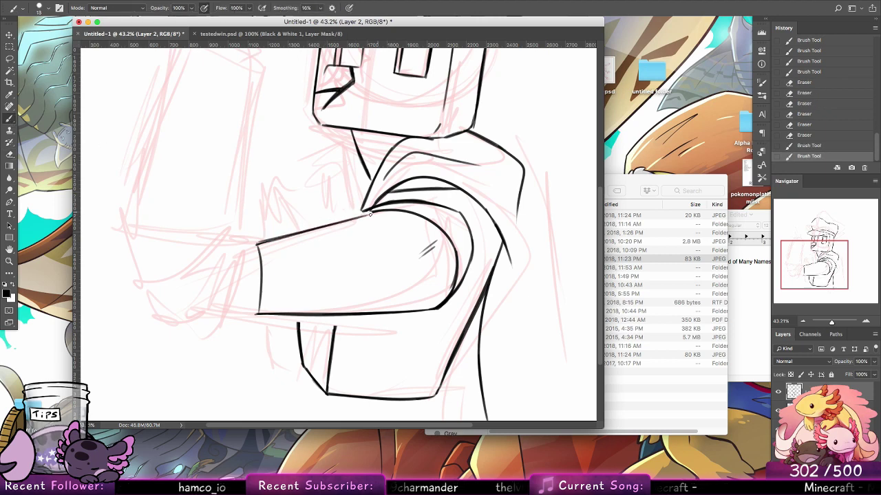
key(super+z)
key(super+z)
key(super+z)
mouse_move(280, 237)
mouse_down()
mouse_move(375, 212)
mouse_move(368, 213)
mouse_move(469, 201)
mouse_up()
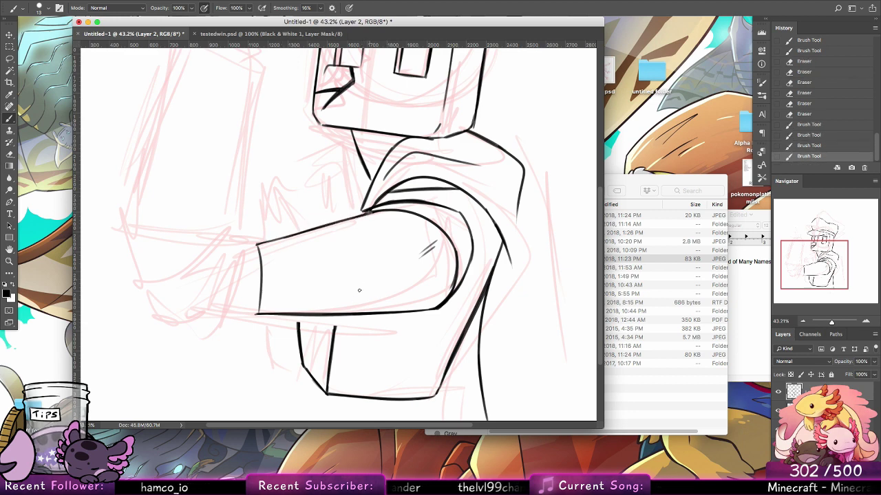
Extend the torso's two vertical panel lines up to the sleeve's new lower edge
mouse_move(335, 327)
mouse_down()
mouse_move(335, 341)
mouse_move(335, 331)
mouse_move(298, 327)
mouse_up()
key(alt+super+z)
key(alt+super+z)
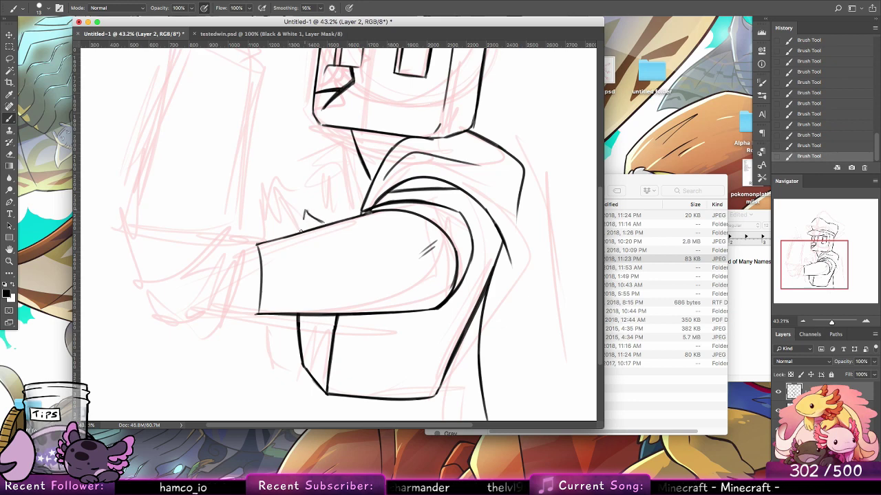
Ink the chest's front corner above the forearm with a short vertical edge, an inner diagonal and a line slanting up toward the neck
key(alt+super+z)
key(alt+super+z)
key(alt+super+z)
drag(295, 213, 295, 232)
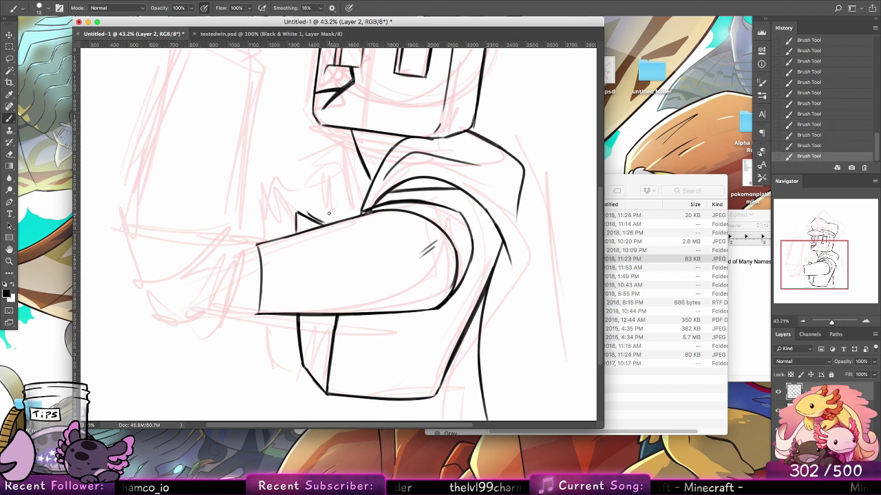
key(ctrl+alt+z)
key(ctrl+alt+z)
key(ctrl+alt+z)
key(ctrl+alt+z)
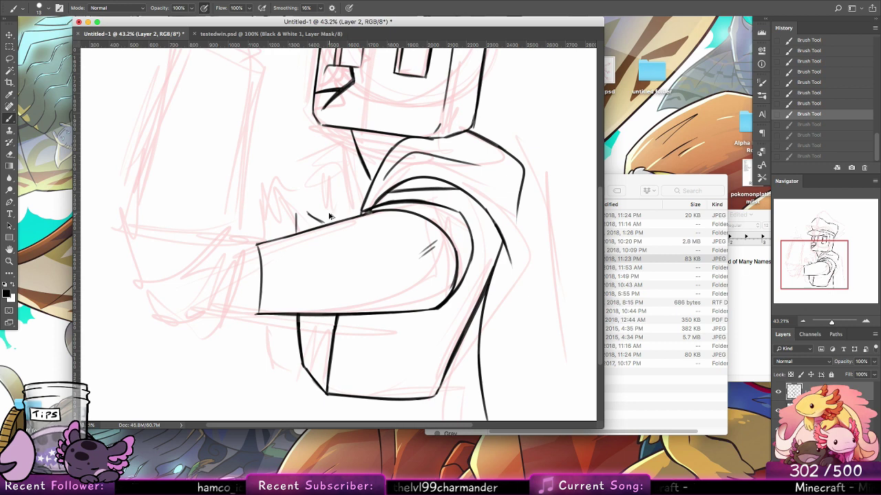
key(alt+super+z)
key(alt+super+z)
key(alt+super+z)
mouse_move(297, 216)
mouse_down()
mouse_move(330, 229)
mouse_move(356, 156)
mouse_move(296, 211)
mouse_move(339, 184)
mouse_up()
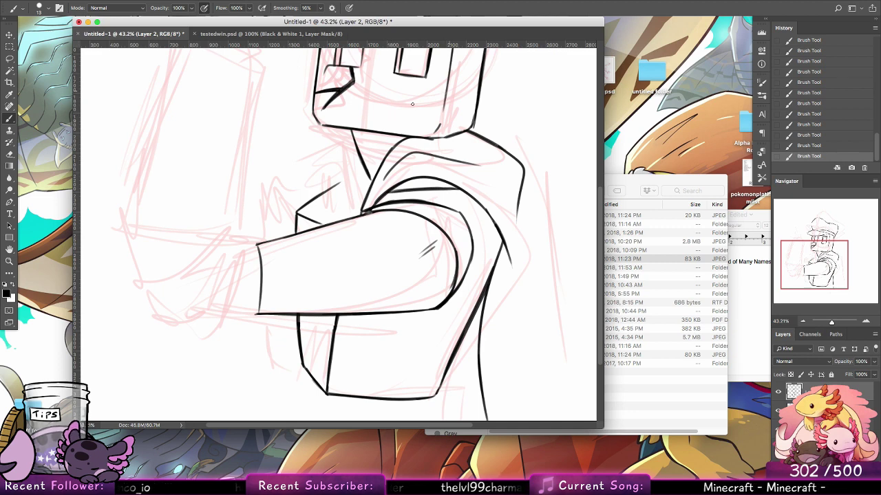
Ink the far shoulder outline as a vertical edge rising from the forearm and a slanted line up to the neck
mouse_move(279, 240)
mouse_down()
mouse_move(277, 183)
mouse_move(340, 154)
mouse_up()
key(super+z)
key(super+z)
key(super+z)
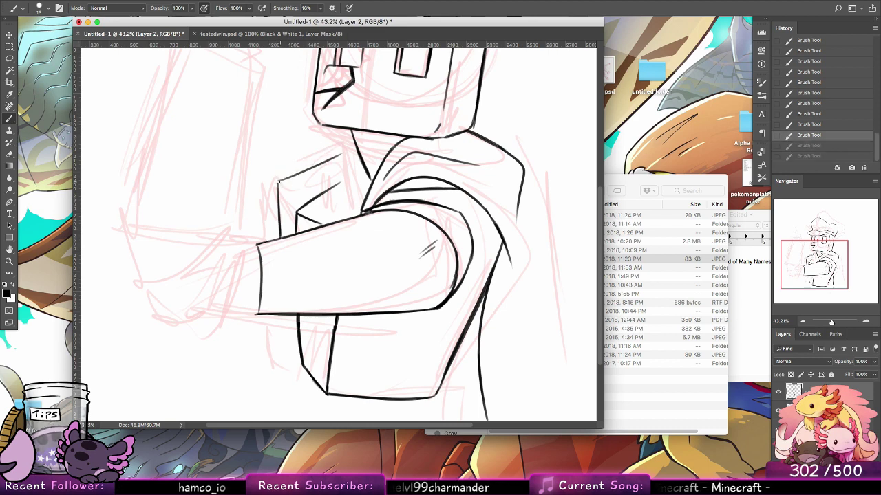
drag(278, 183, 348, 140)
key(super+z)
key(super+z)
drag(278, 184, 347, 141)
key(ctrl+shift+z)
key(ctrl+shift+z)
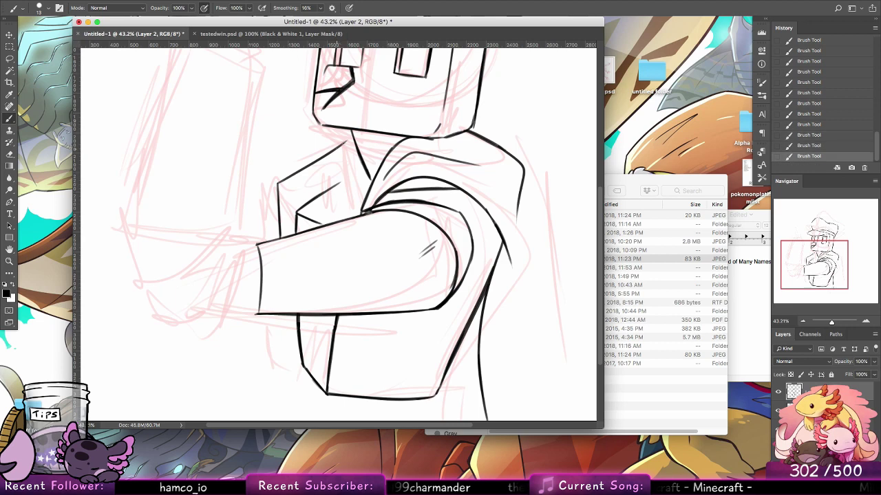
key(super+z)
Ink the collar edge from the base of the neck down to the chest's front corner, with a short fold line above it
drag(370, 178, 328, 198)
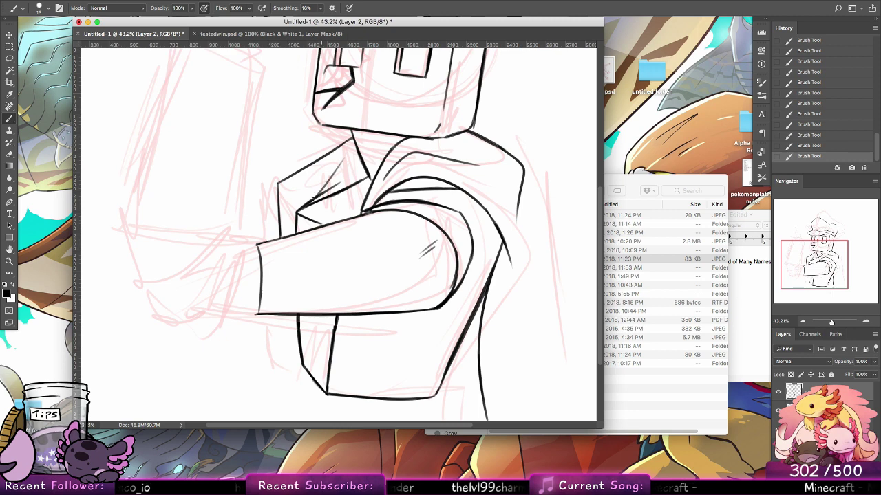
key(super+z)
drag(298, 210, 312, 184)
key(super+z)
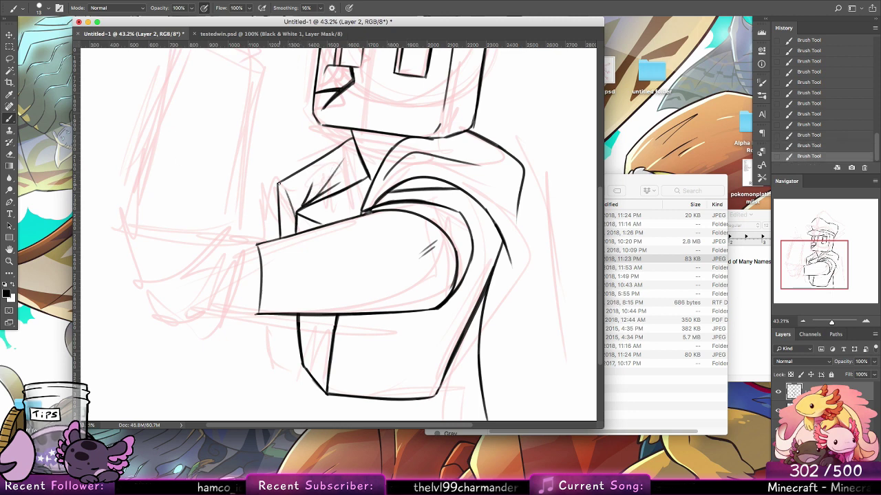
Erase the extra fold strokes beside the collar, then redraw the fold and reinforce the lines where the collar meets the arm
click(9, 152)
drag(317, 196, 342, 181)
key(super+z)
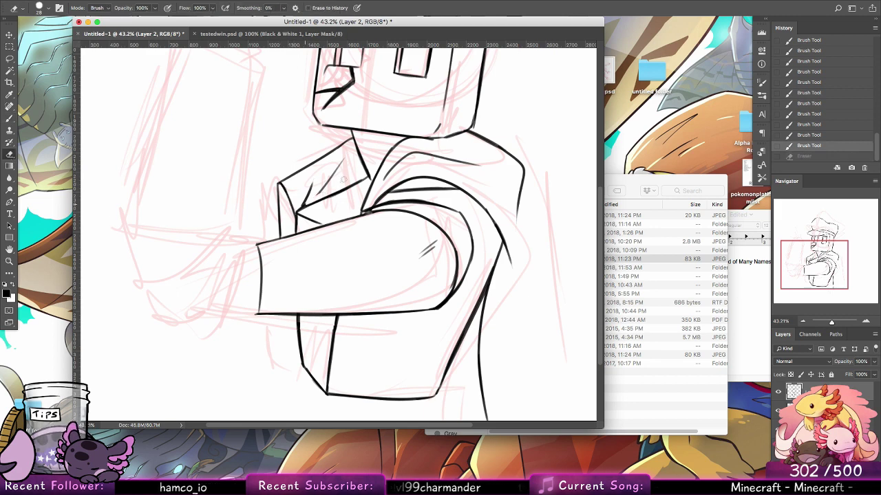
key(b)
drag(304, 205, 342, 165)
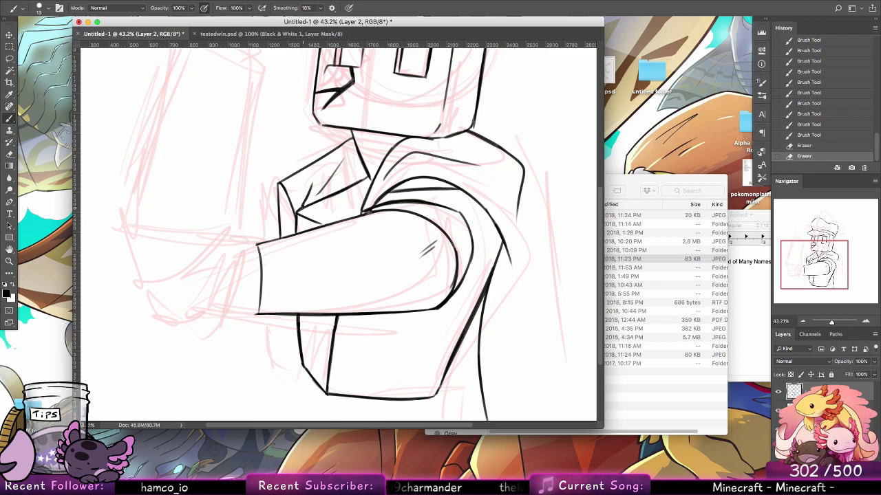
drag(367, 212, 372, 203)
mouse_move(362, 212)
mouse_down()
mouse_move(372, 187)
mouse_move(359, 178)
mouse_up()
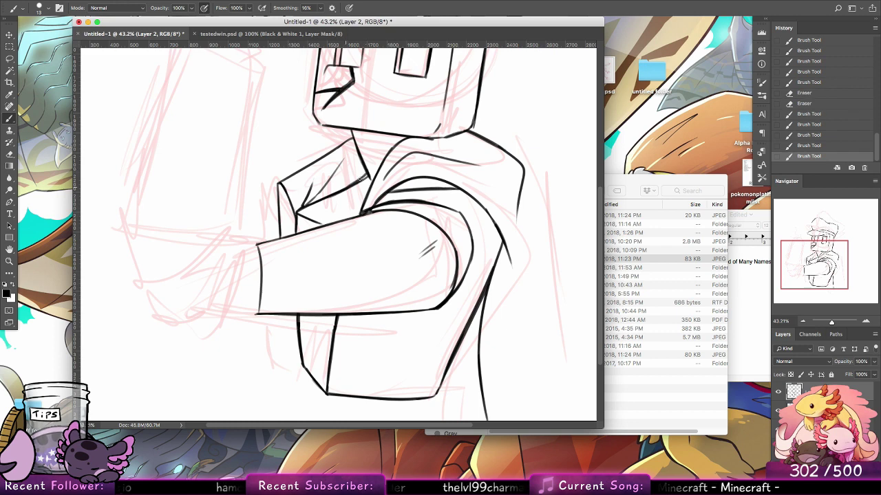
Ink the cape's back edge from the shoulder down past the waist, adding a fold line that splits off near the bottom
drag(496, 290, 300, 209)
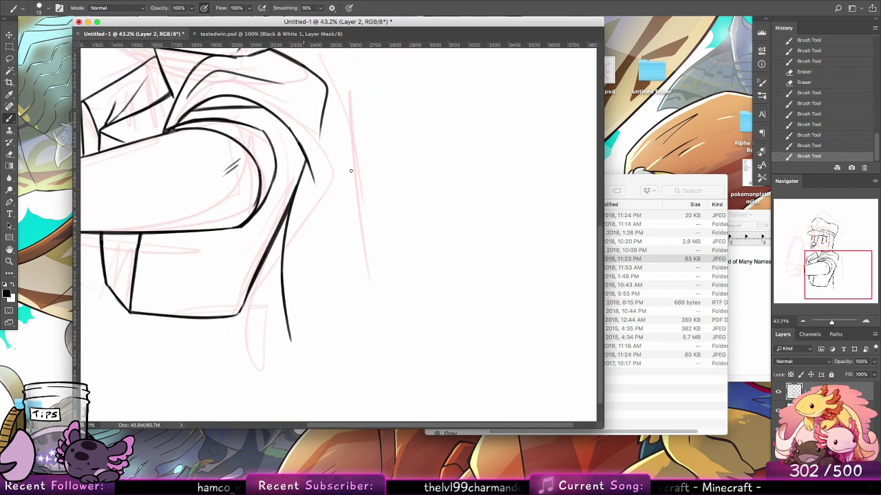
drag(321, 120, 332, 184)
mouse_move(324, 143)
mouse_down()
mouse_move(339, 205)
mouse_move(316, 348)
mouse_move(316, 320)
mouse_up()
drag(320, 259, 336, 342)
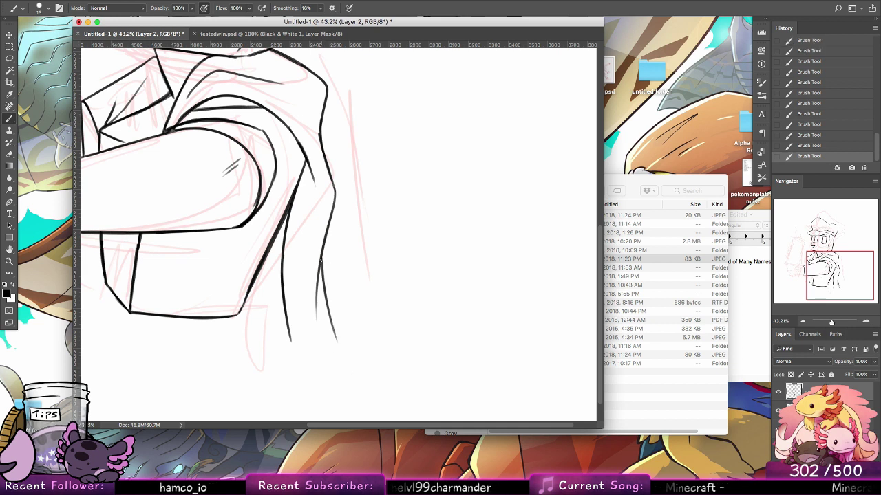
drag(320, 260, 330, 337)
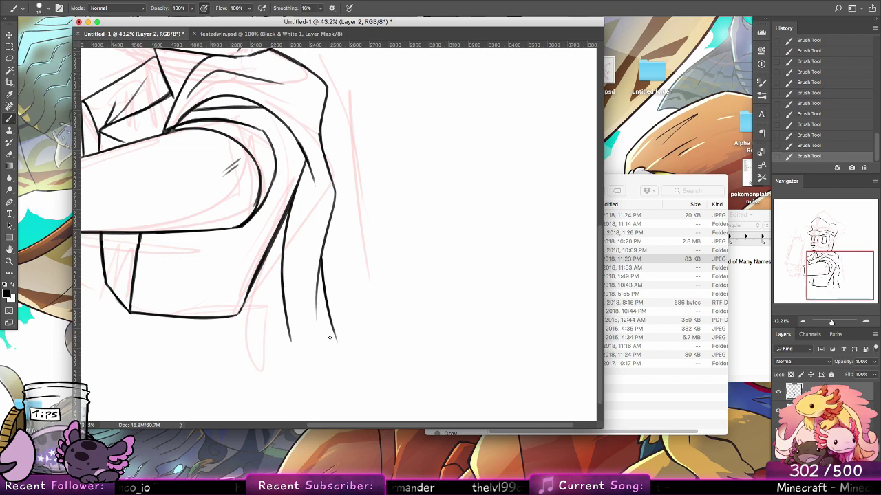
Ink a ragged, flared cuff at the front of the sleeve with fold lines radiating from its upper corner
drag(224, 233, 388, 189)
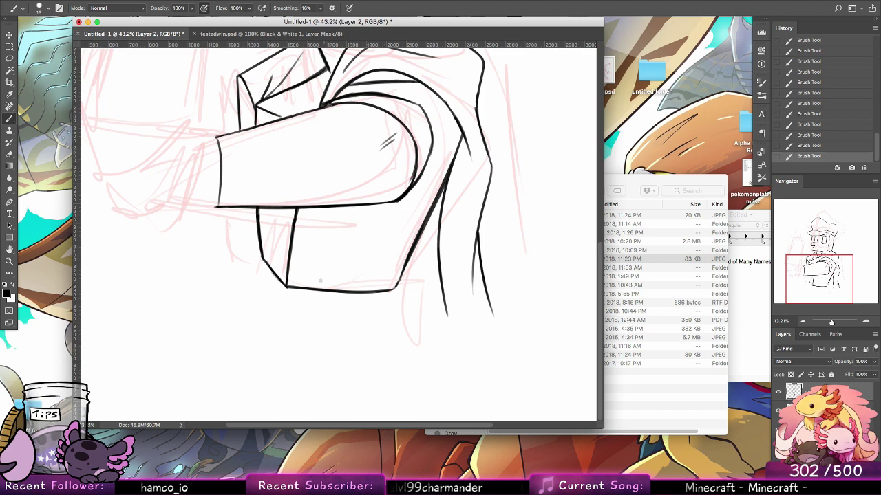
drag(320, 251, 367, 369)
drag(264, 260, 213, 289)
mouse_move(262, 276)
mouse_down()
mouse_move(252, 302)
mouse_move(246, 290)
mouse_move(215, 307)
mouse_move(229, 331)
mouse_up()
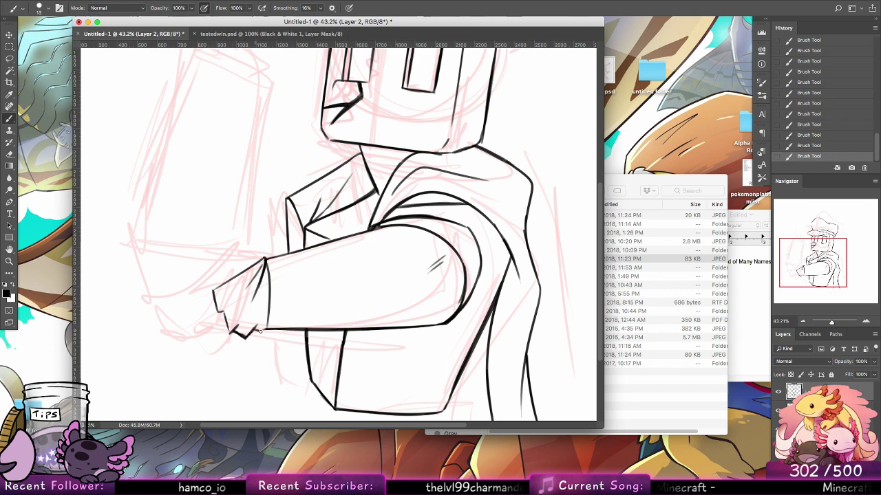
drag(266, 261, 266, 301)
key(super+z)
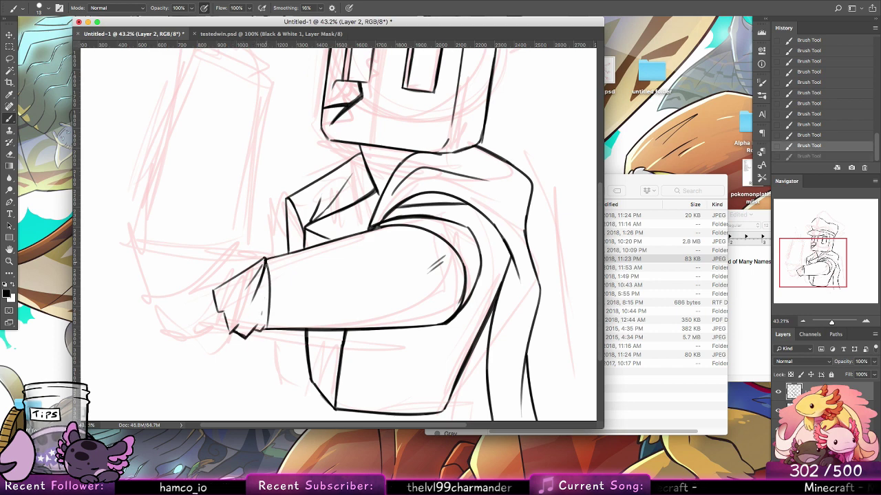
drag(265, 261, 261, 307)
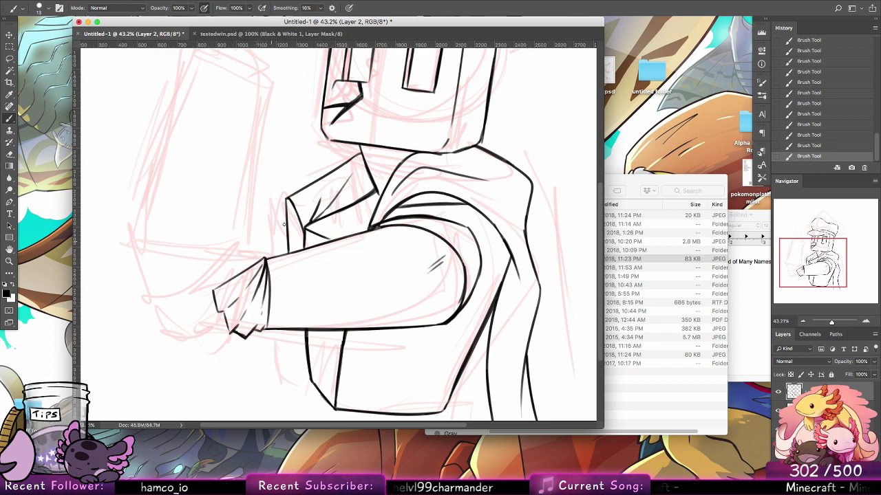
scroll(301, 277, up, 5)
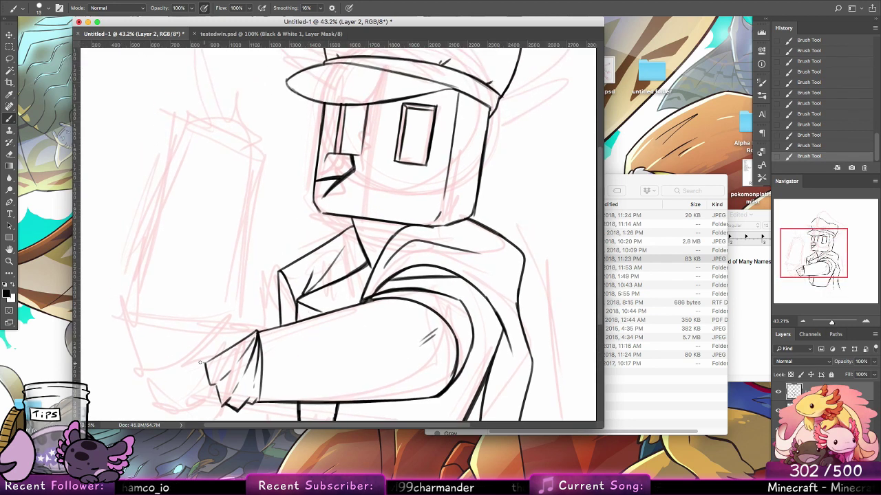
drag(196, 359, 241, 331)
drag(187, 357, 257, 312)
key(super+z)
key(super+z)
key(super+z)
key(super+z)
key(super+z)
key(super+z)
key(super+z)
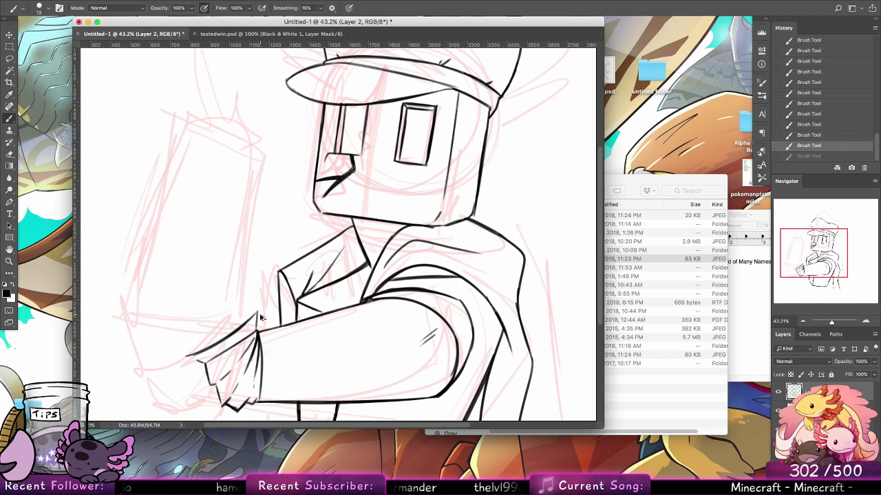
key(super+alt+z)
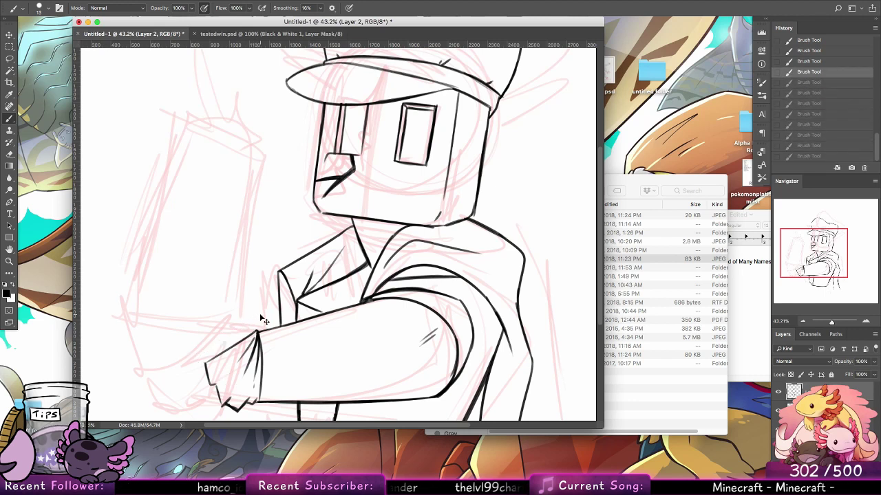
Undo the ragged cuff strokes and their fold lines, back to the plain closing line at the sleeve's front end
key(super+z)
key(super+alt+z)
key(super+alt+z)
key(super+alt+z)
key(super+alt+z)
key(super+z)
key(super+z)
key(super+z)
key(super+z)
key(super+z)
key(super+z)
key(super+z)
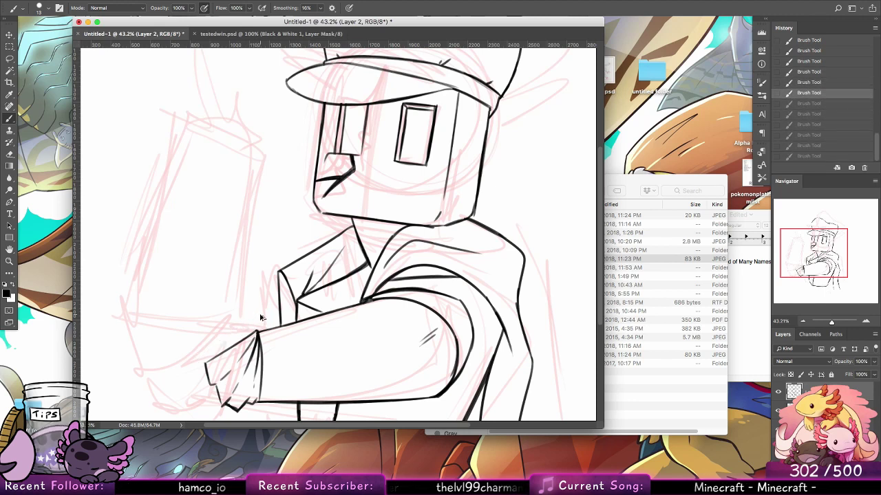
key(super+z)
key(super+z)
key(super+z)
key(super+z)
key(super+z)
key(super+z)
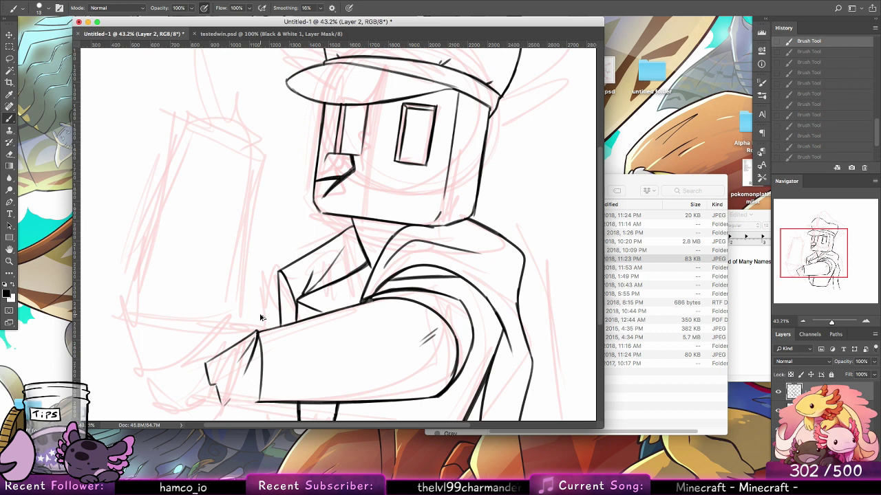
key(super+z)
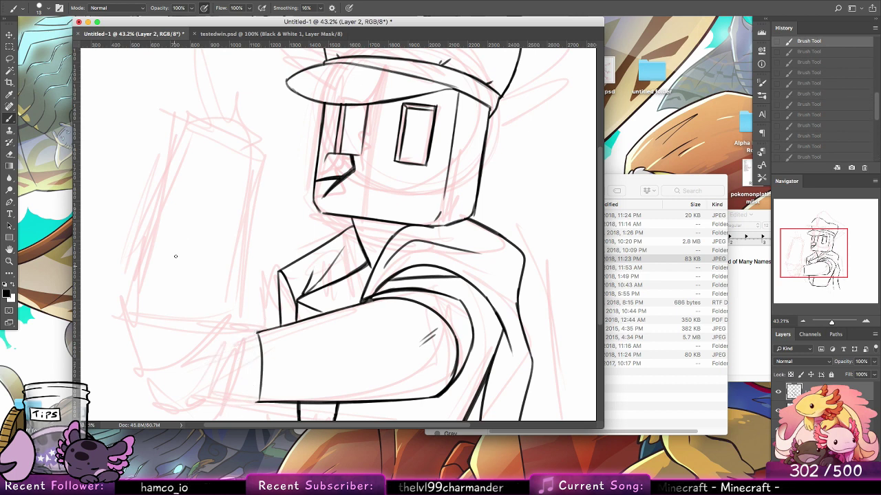
Ink the raised cylinder in front of the face with a double-arc curved base, a long outer side and a rounded top edge
drag(180, 320, 247, 333)
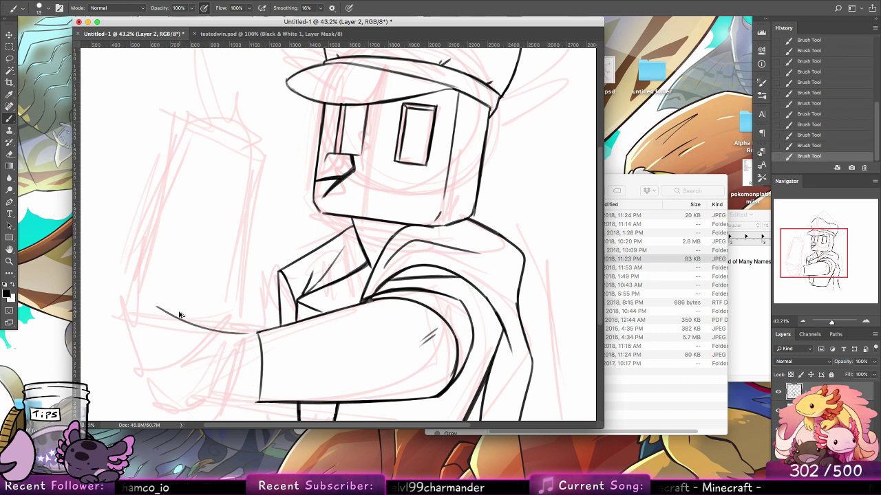
key(super+z)
mouse_move(157, 300)
mouse_down()
mouse_move(230, 329)
mouse_move(192, 321)
mouse_move(245, 330)
mouse_up()
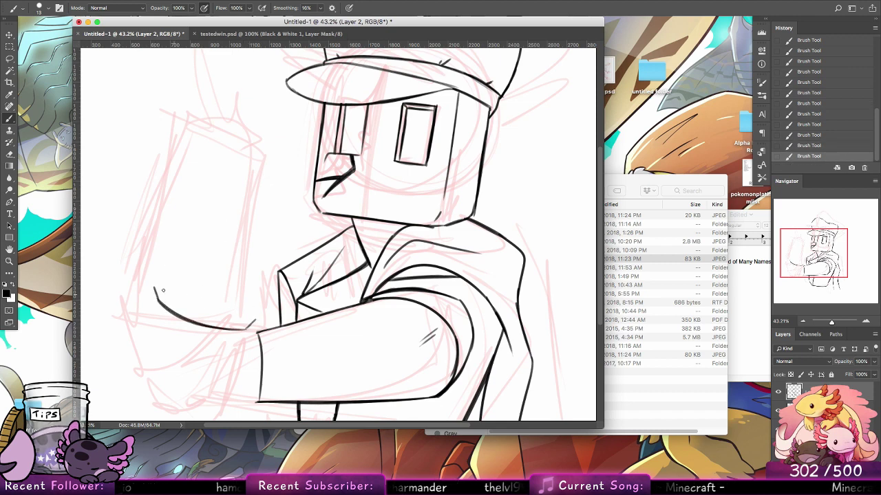
key(super+z)
mouse_move(155, 285)
mouse_down()
mouse_move(260, 314)
mouse_move(215, 312)
mouse_move(249, 322)
mouse_move(210, 312)
mouse_move(239, 323)
mouse_move(221, 312)
mouse_move(252, 316)
mouse_up()
key(super+z)
key(super+z)
key(super+z)
key(super+z)
drag(231, 277, 240, 325)
key(super+r)
mouse_move(164, 340)
mouse_down()
mouse_move(222, 172)
mouse_move(274, 178)
mouse_move(298, 196)
mouse_move(274, 317)
mouse_up()
key(super+z)
Try to ink the cylinder's long side nearest the face, from the rounded top edge towards the base
drag(297, 200, 269, 332)
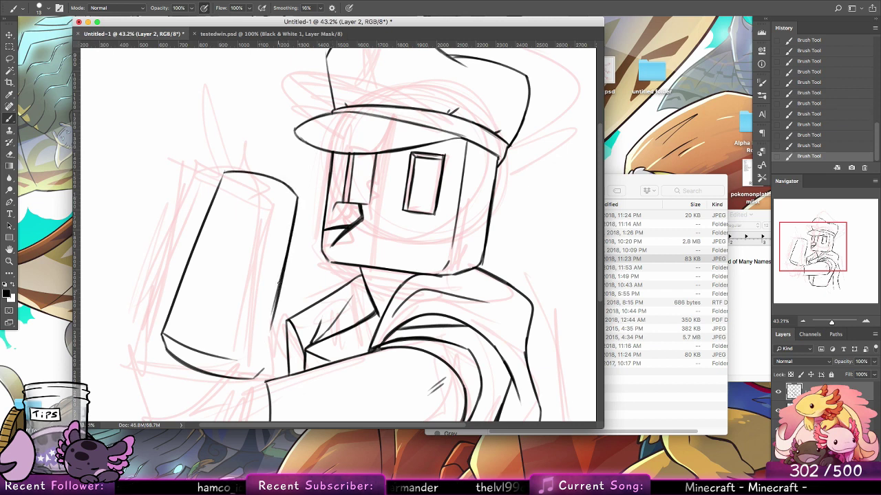
drag(279, 283, 263, 363)
key(alt+super+z)
key(alt+super+z)
key(alt+super+z)
drag(299, 199, 278, 326)
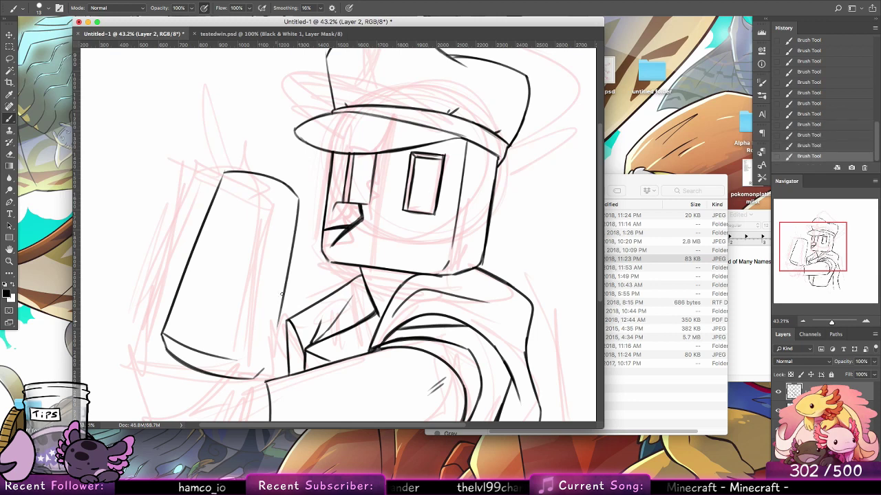
drag(287, 275, 268, 363)
key(alt+super+z)
key(alt+super+z)
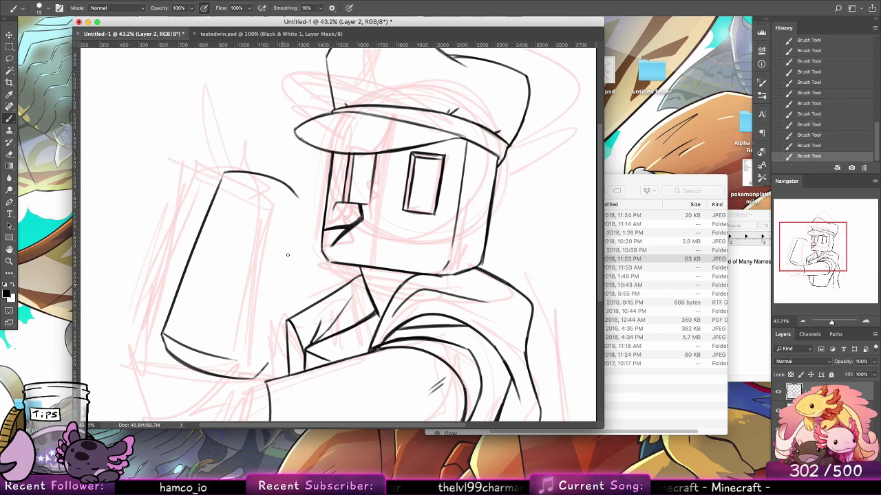
Ink the cylinder's face-side edge from the top arc down to the base, reinforcing its lower half with overlapping strokes
drag(275, 329, 295, 196)
mouse_move(265, 360)
mouse_down()
mouse_move(294, 196)
mouse_move(271, 337)
mouse_up()
key(ctrl+z)
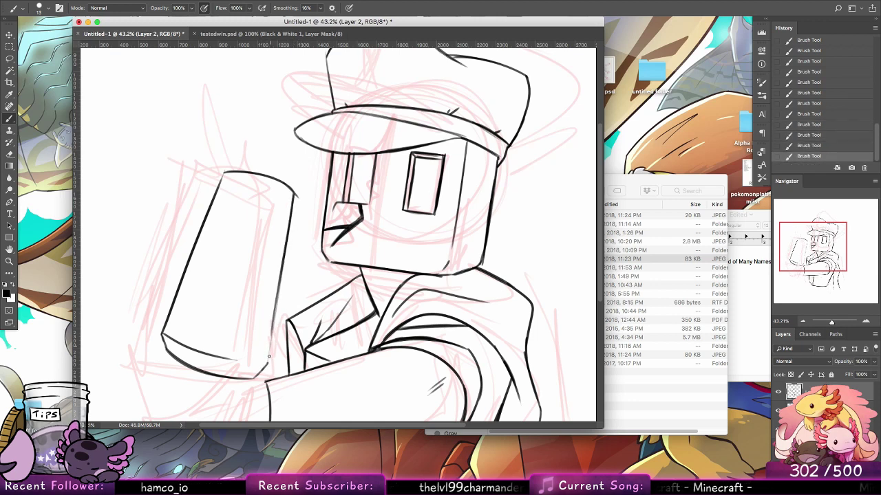
drag(280, 279, 269, 347)
drag(275, 310, 267, 357)
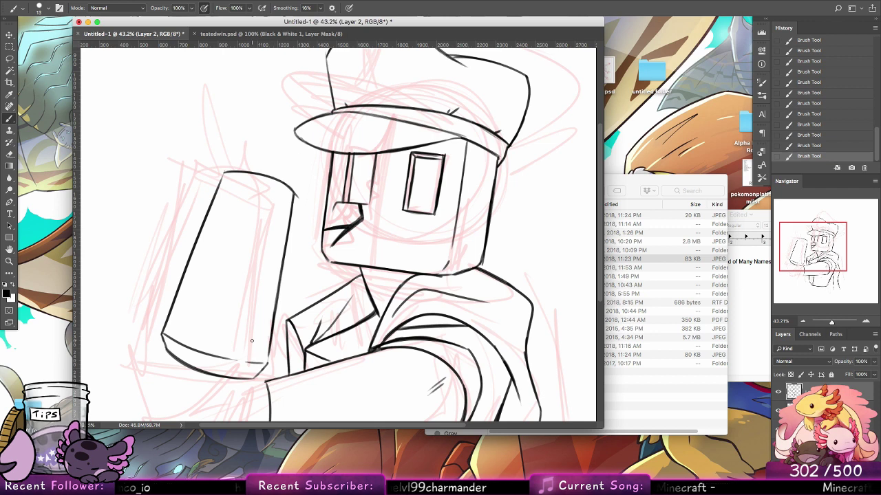
Ink a small rounded cap on the upper end of the cylinder
scroll(252, 341, up, 5)
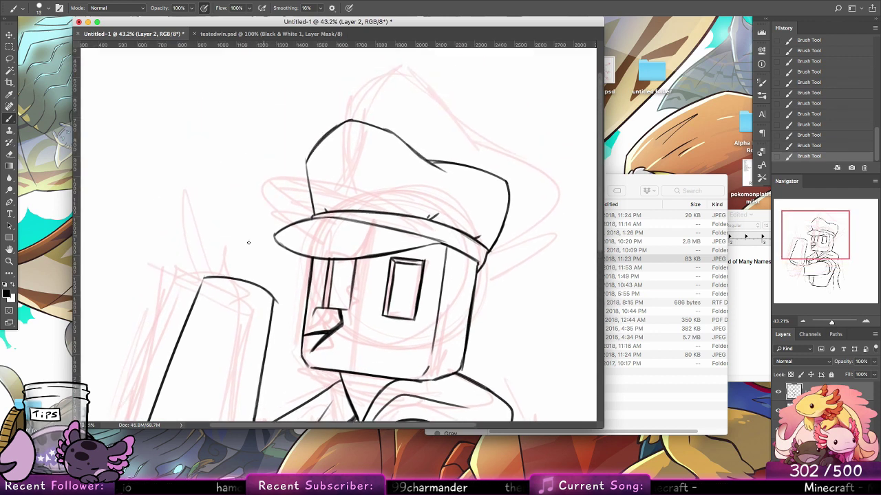
key(ctrl+z)
mouse_move(216, 276)
mouse_down()
mouse_move(271, 286)
mouse_move(256, 273)
mouse_move(271, 288)
mouse_move(265, 278)
mouse_move(269, 286)
mouse_move(234, 275)
mouse_move(199, 289)
mouse_up()
drag(273, 358, 281, 164)
mouse_move(300, 313)
mouse_down()
mouse_move(315, 323)
mouse_move(314, 309)
mouse_up()
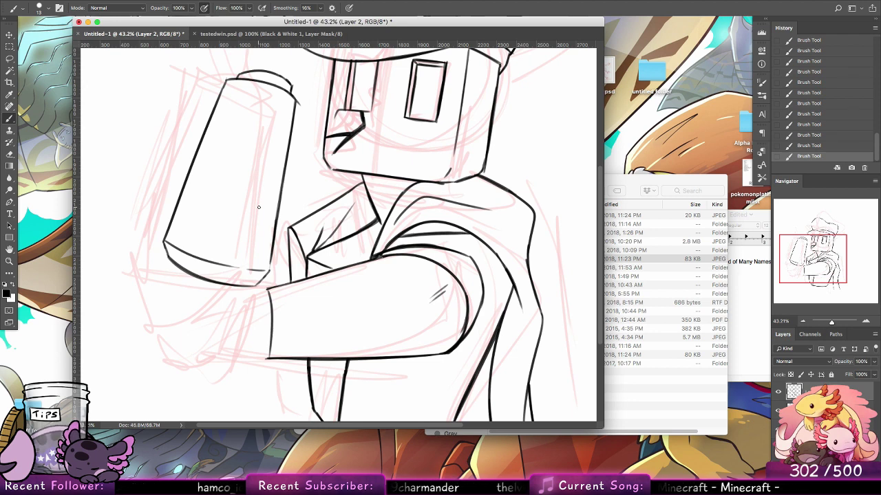
Preview ventura.png from the Dropbox folder in Finder and place it beside the drawing as a reference
click(626, 159)
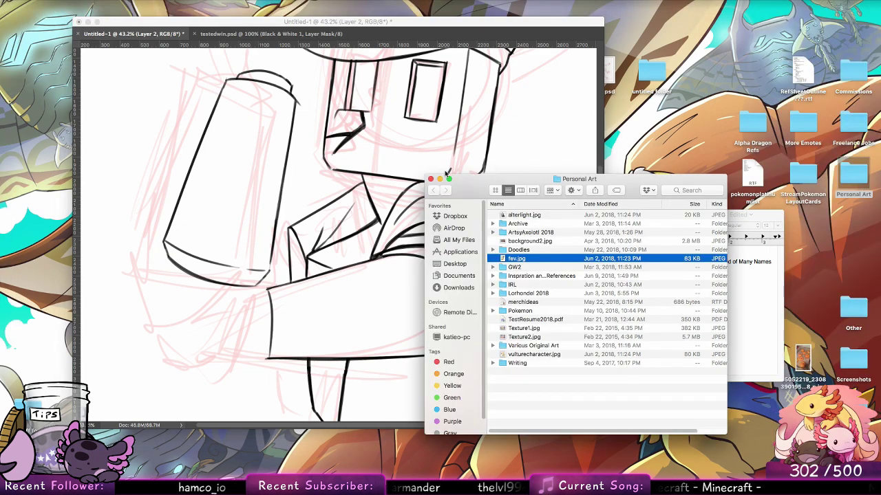
click(583, 2)
click(641, 20)
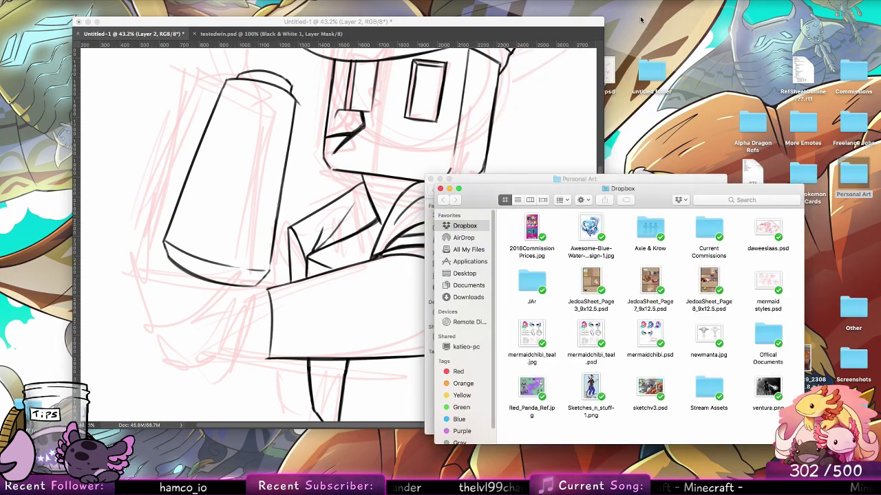
click(761, 388)
key(space)
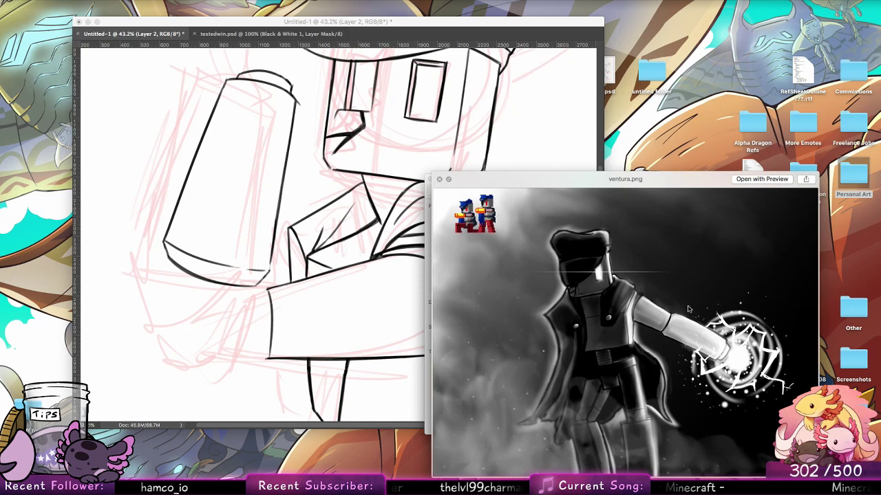
drag(666, 312, 838, 222)
click(319, 281)
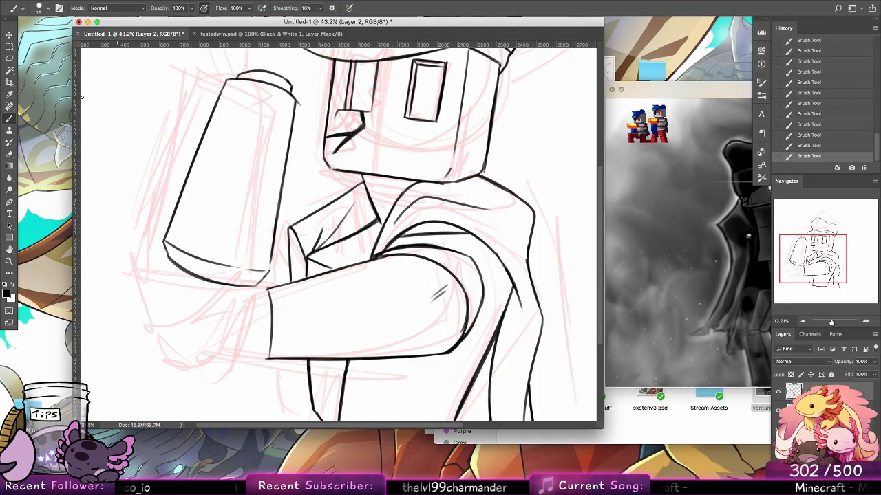
Lasso the inked cylinder, move it slightly down so its base meets the sleeve's upper corner, and deselect
key(l)
mouse_move(310, 100)
mouse_down()
mouse_move(200, 65)
mouse_move(246, 305)
mouse_move(302, 138)
mouse_up()
key(v)
mouse_move(272, 260)
mouse_down()
mouse_move(277, 281)
mouse_move(291, 257)
mouse_move(281, 293)
mouse_up()
key(ctrl+d)
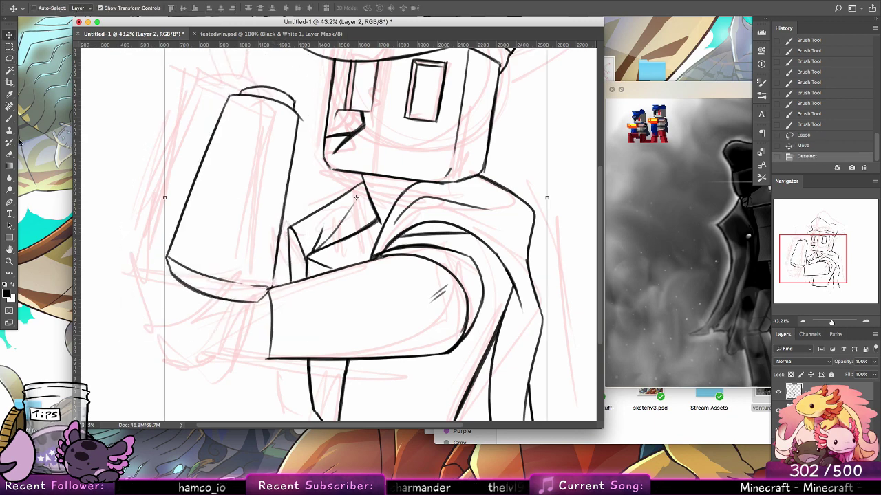
Ink a ragged, torn cuff under the cylinder's base, joining it to the sleeve's front end with radiating fold lines
key(b)
mouse_move(259, 302)
mouse_down()
mouse_move(268, 291)
mouse_move(243, 321)
mouse_move(260, 325)
mouse_move(244, 320)
mouse_up()
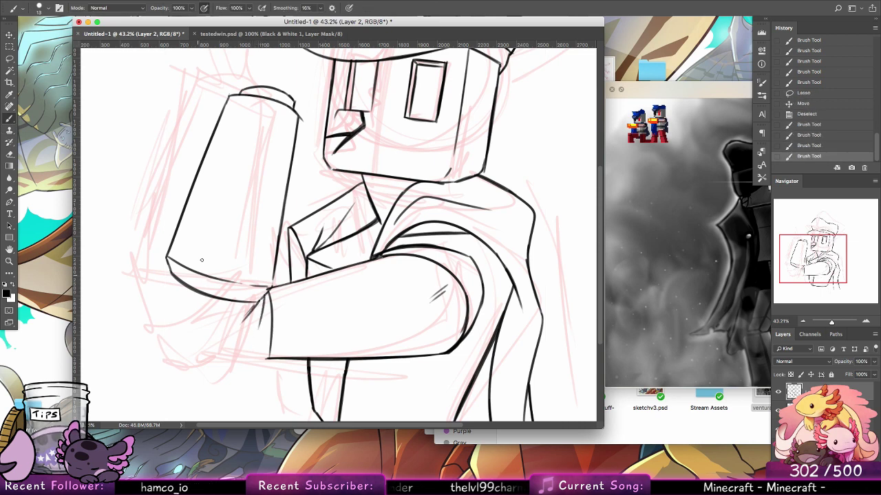
mouse_move(183, 284)
mouse_down()
mouse_move(195, 321)
mouse_move(221, 316)
mouse_up()
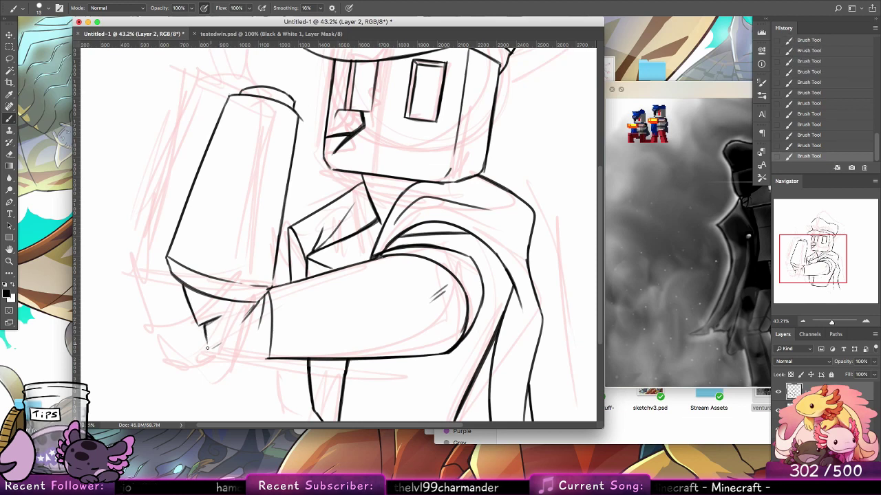
drag(207, 348, 231, 333)
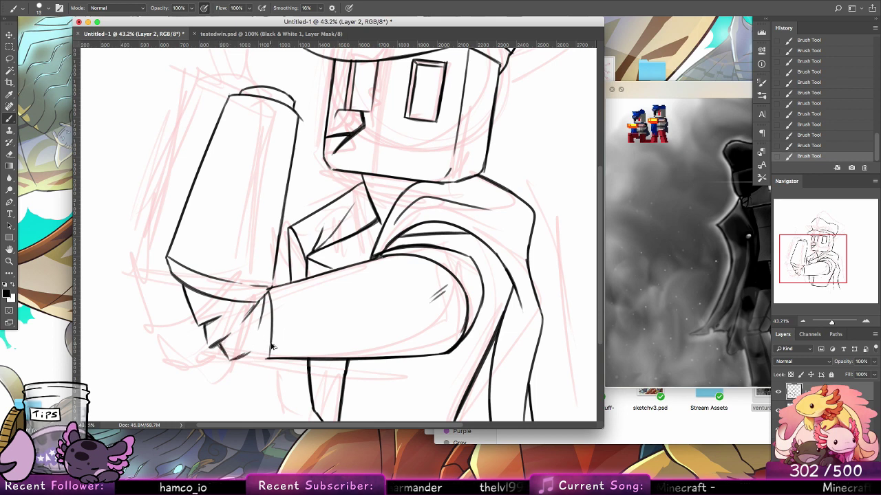
key(alt+super+z)
key(alt+super+z)
key(shift+super+z)
key(shift+super+z)
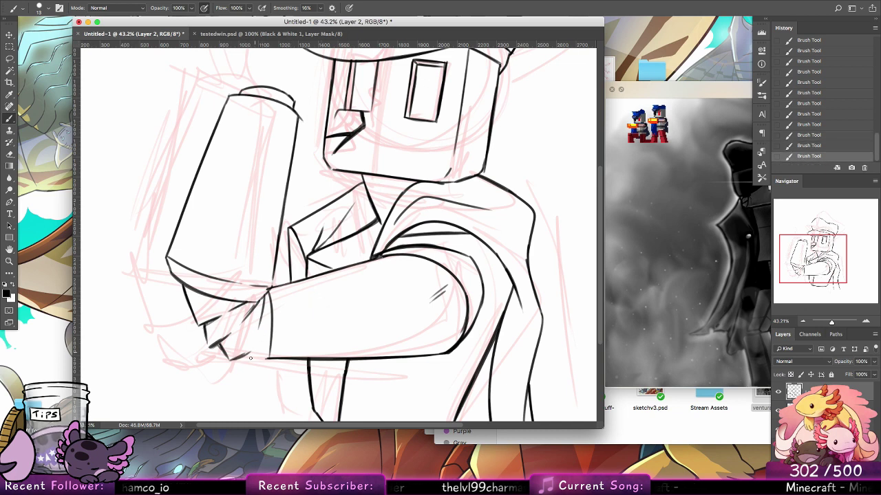
drag(248, 355, 268, 358)
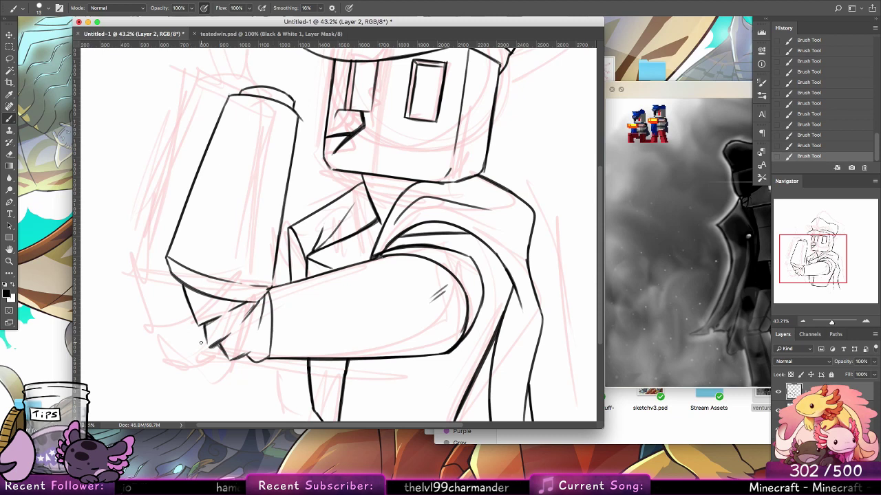
Erase the fold lines inside the collar flap between the cylinder and the upper arm
click(11, 259)
drag(516, 223, 497, 225)
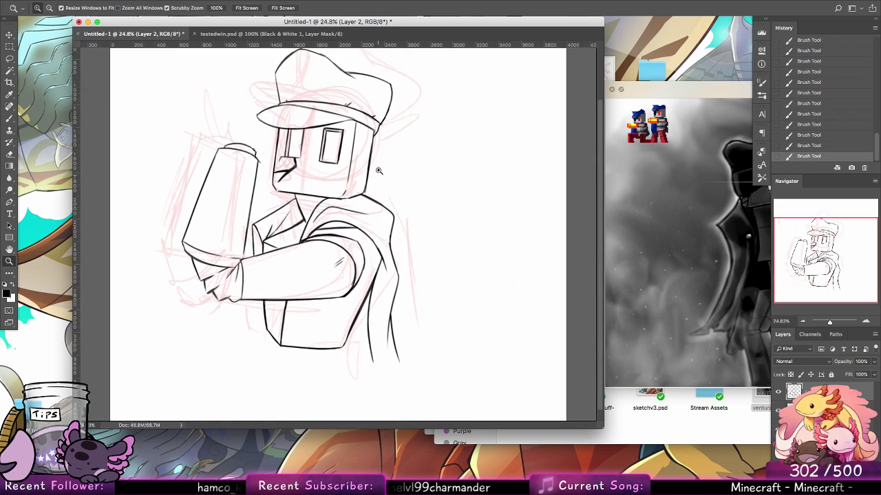
drag(379, 170, 386, 170)
click(10, 129)
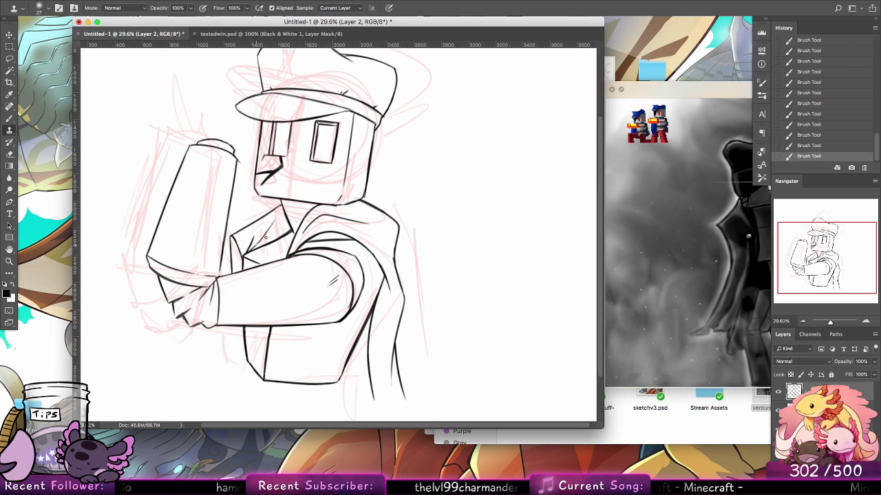
click(245, 254)
key(Return)
click(12, 156)
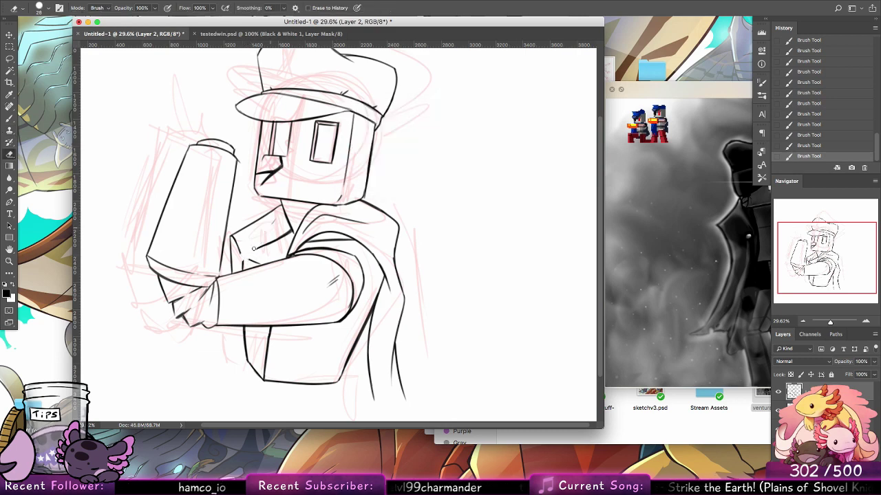
key(super+z)
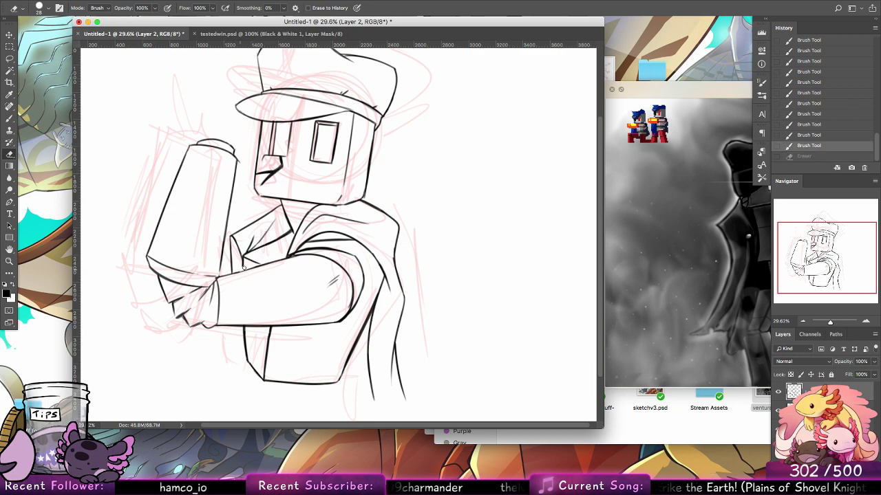
drag(239, 269, 242, 269)
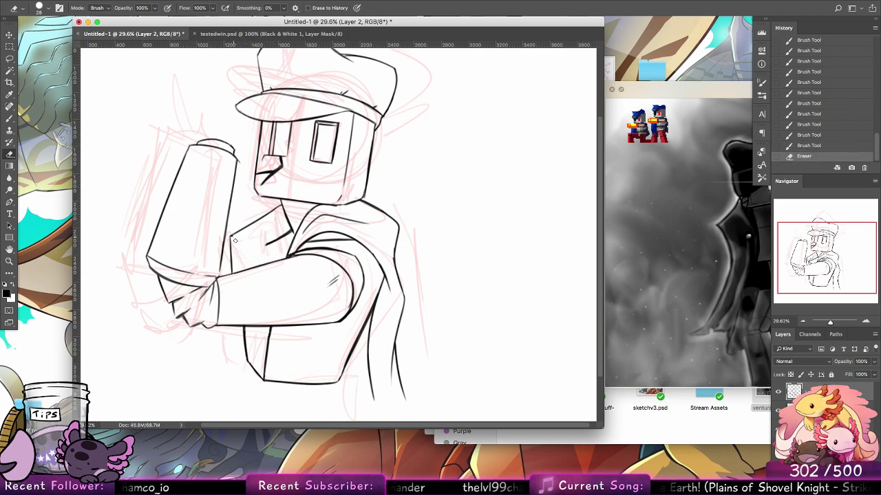
click(235, 240)
Ink a small round button with short fold marks on the collar flap, plus the cape's front edge hanging below the sleeve
key(b)
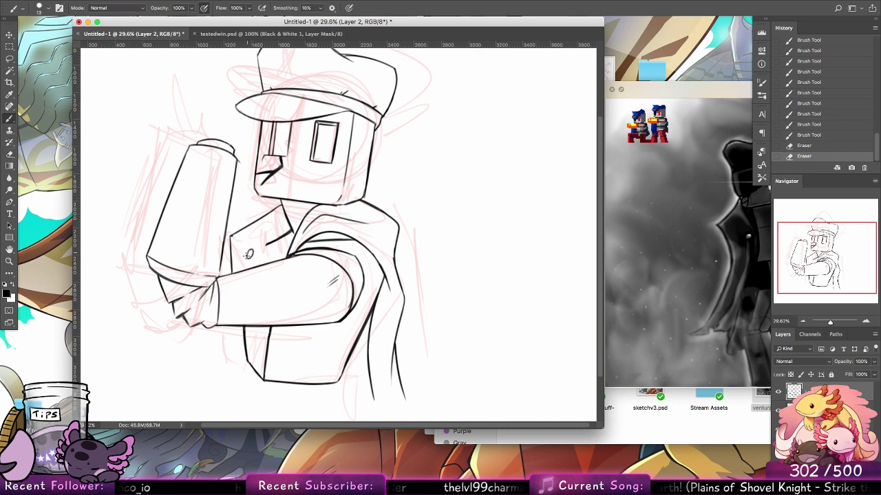
drag(247, 250, 257, 260)
mouse_move(256, 248)
mouse_down()
mouse_move(266, 245)
mouse_move(258, 257)
mouse_move(263, 247)
mouse_up()
key(super+z)
mouse_move(257, 249)
mouse_down()
mouse_move(258, 258)
mouse_move(252, 241)
mouse_move(241, 262)
mouse_up()
key(alt+super+z)
key(alt+super+z)
drag(228, 329, 224, 348)
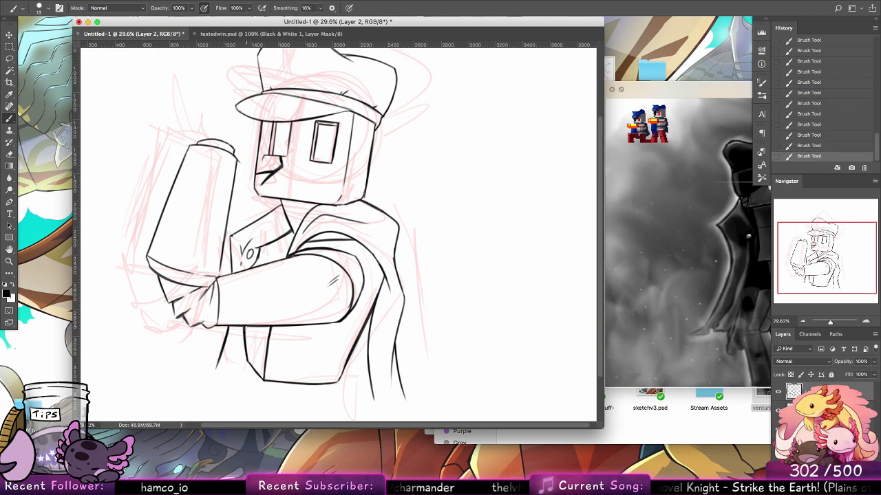
drag(419, 265, 413, 309)
Open the ventura.png reference in Photoshop and return to the Untitled-1 drawing
drag(706, 267, 704, 264)
key(space)
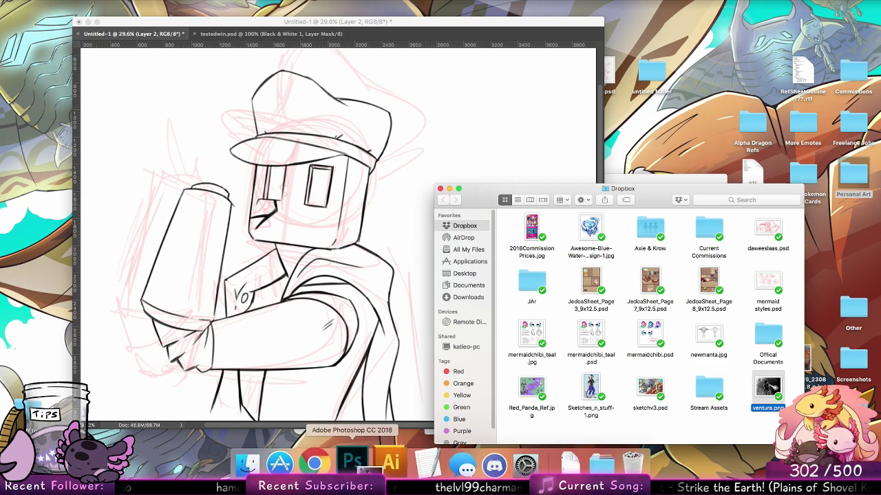
click(353, 460)
click(228, 34)
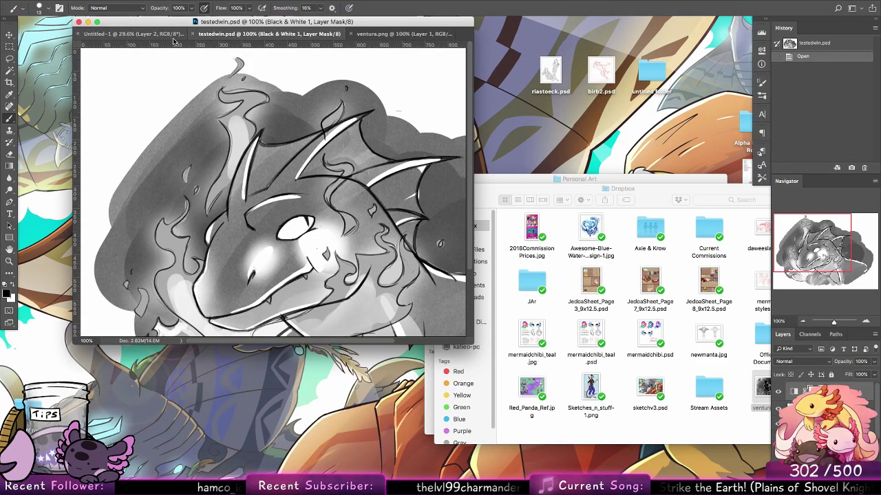
click(139, 34)
Crop the canvas to a portrait frame around the character and delete the red underdrawing layer
click(10, 261)
drag(382, 245, 316, 241)
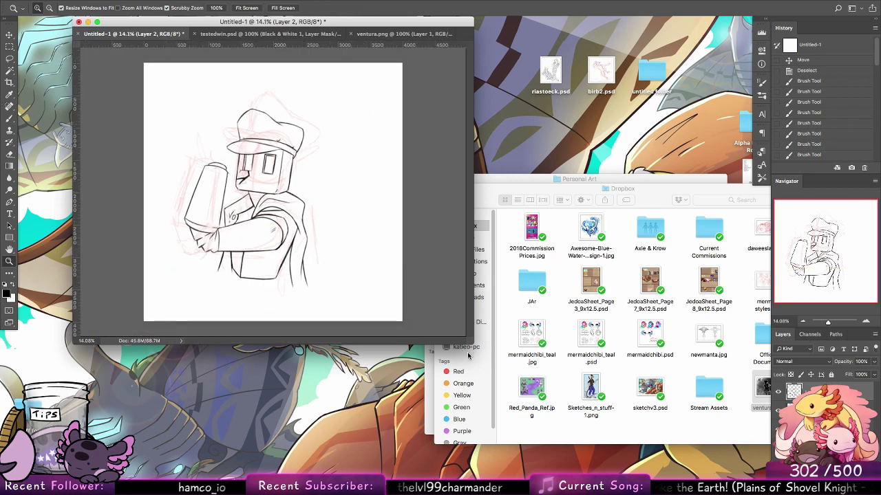
drag(471, 342, 504, 403)
key(c)
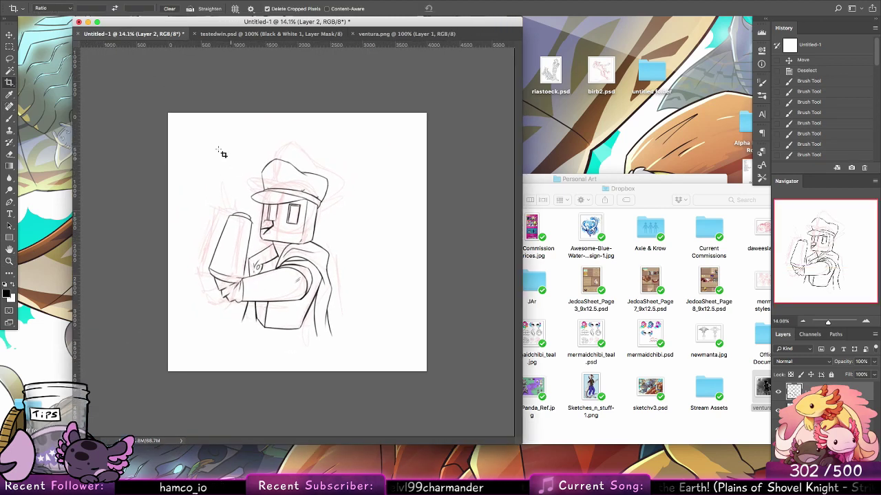
drag(200, 141, 342, 355)
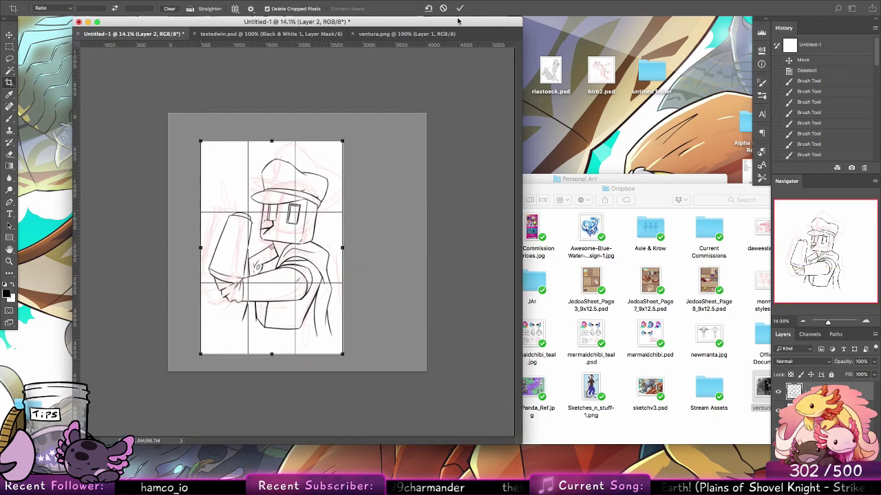
click(460, 8)
key(Delete)
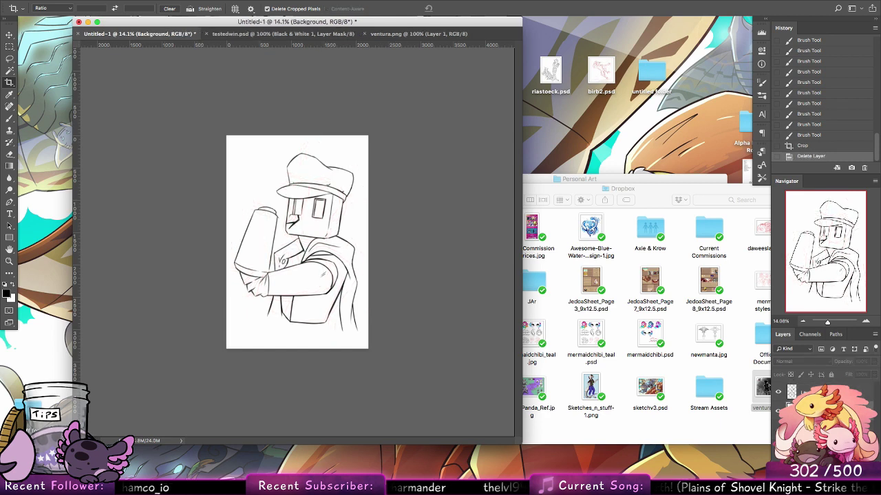
Sample a light grey from the small sprites in ventura.png for the Paint Bucket and return to the Untitled-1 drawing
click(11, 120)
drag(10, 166, 59, 177)
click(5, 294)
click(406, 165)
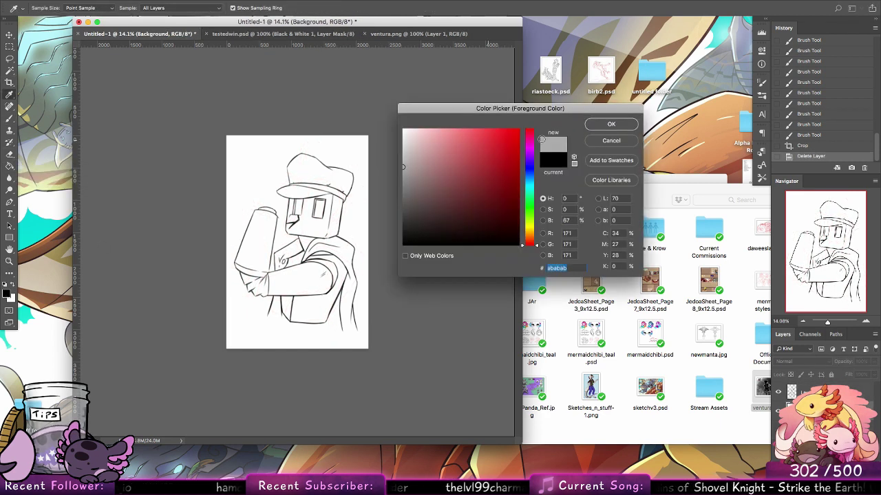
click(611, 142)
click(434, 34)
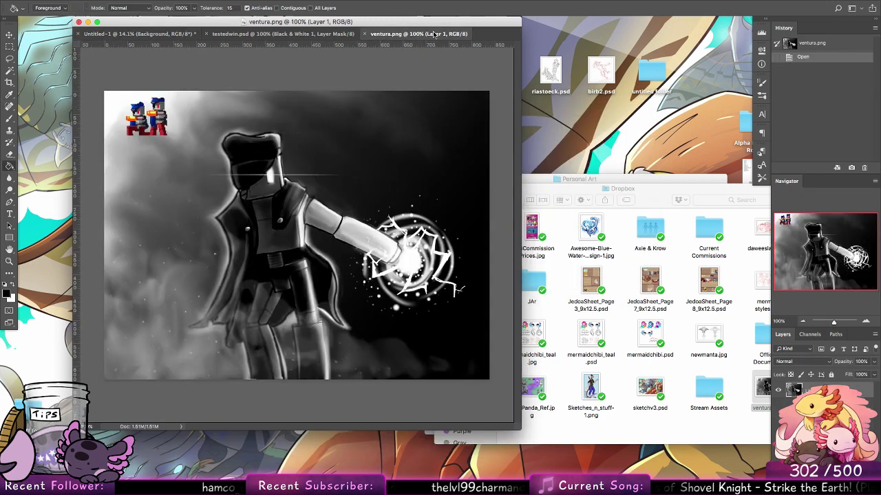
alt+click(156, 108)
click(231, 34)
click(118, 34)
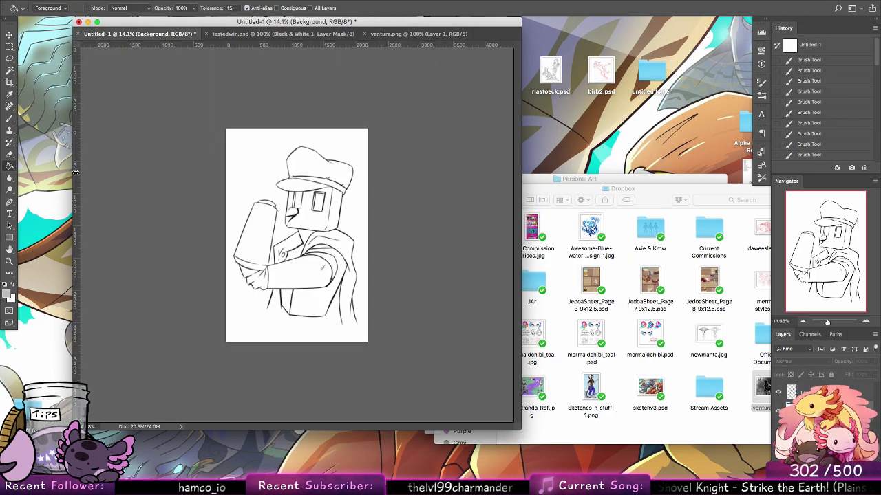
Add a new layer beneath the line art and fill it with the sampled light grey
click(300, 251)
key(super+z)
click(851, 487)
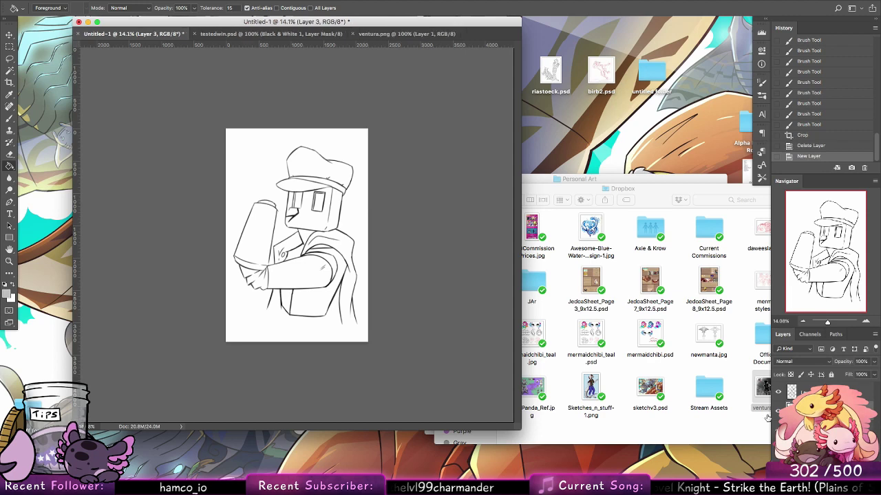
click(329, 268)
On the line art layer, select the area outside the character with the Magic Wand to check the outline for gaps
click(9, 70)
key(alt+bracketleft)
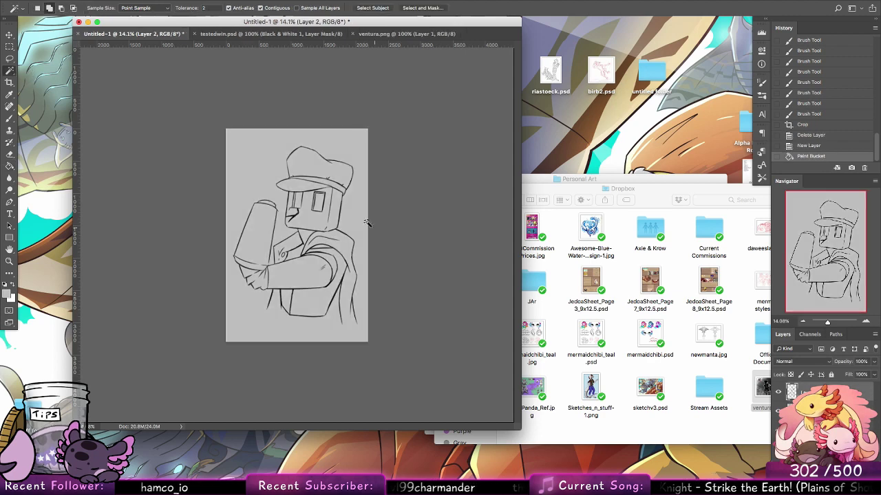
click(365, 222)
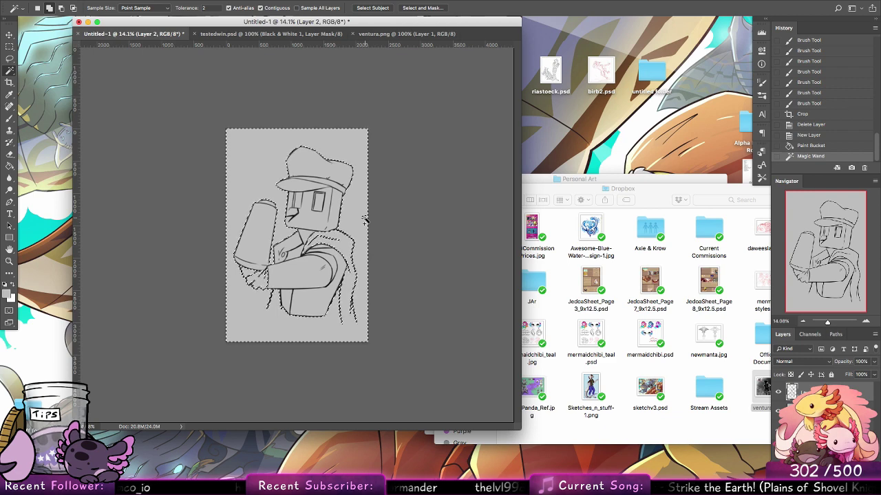
Clear the selection and close the gaps in the raised hand's outline with a black 13 px brush
key(z)
drag(254, 297, 333, 297)
click(10, 142)
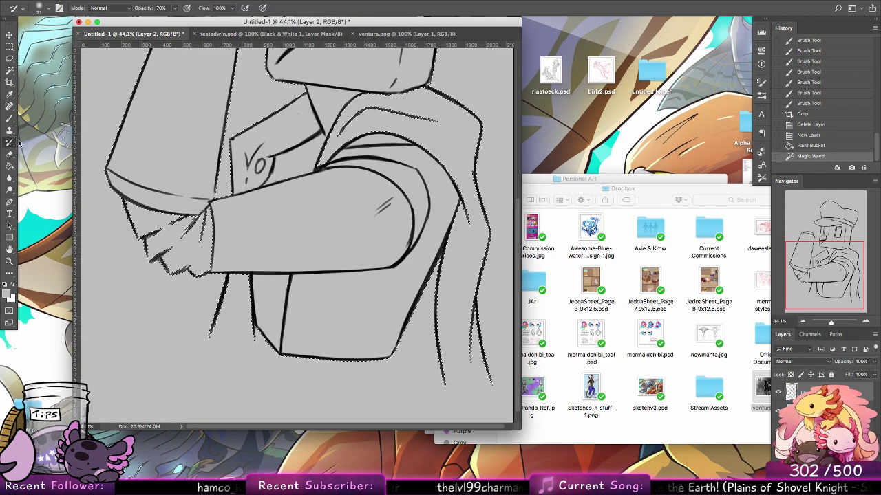
click(9, 119)
click(5, 285)
click(47, 8)
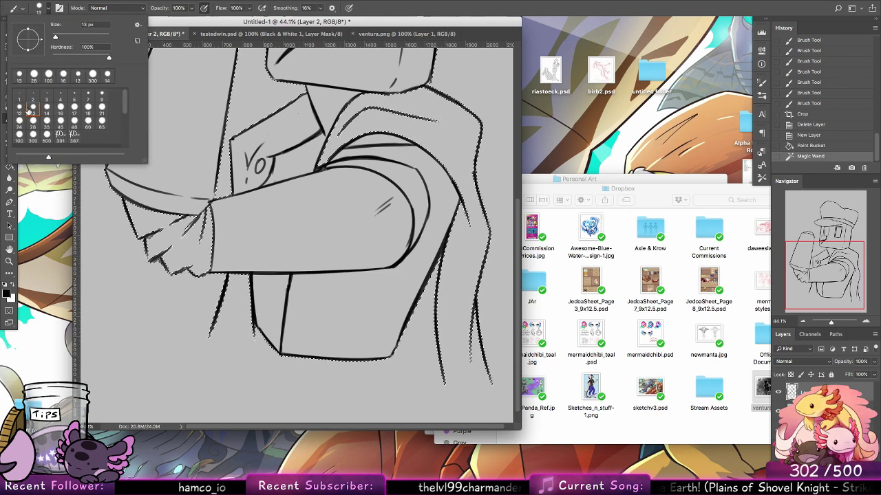
click(46, 8)
key(super+d)
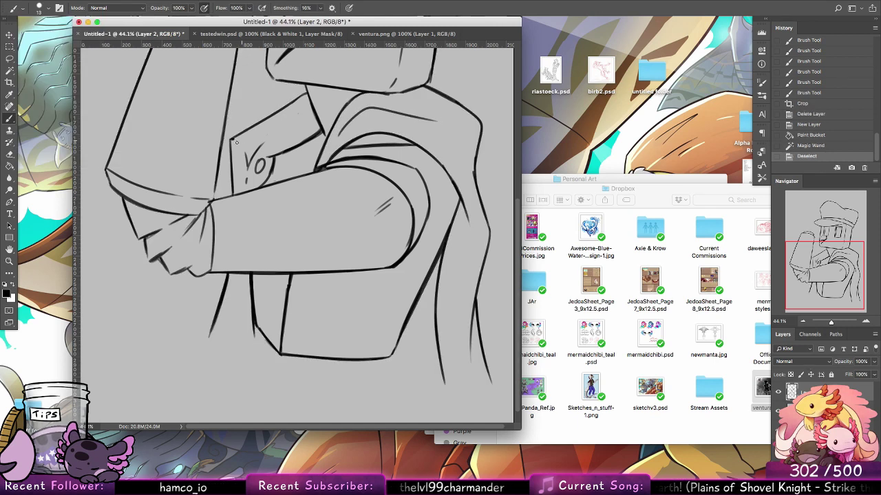
drag(145, 239, 147, 261)
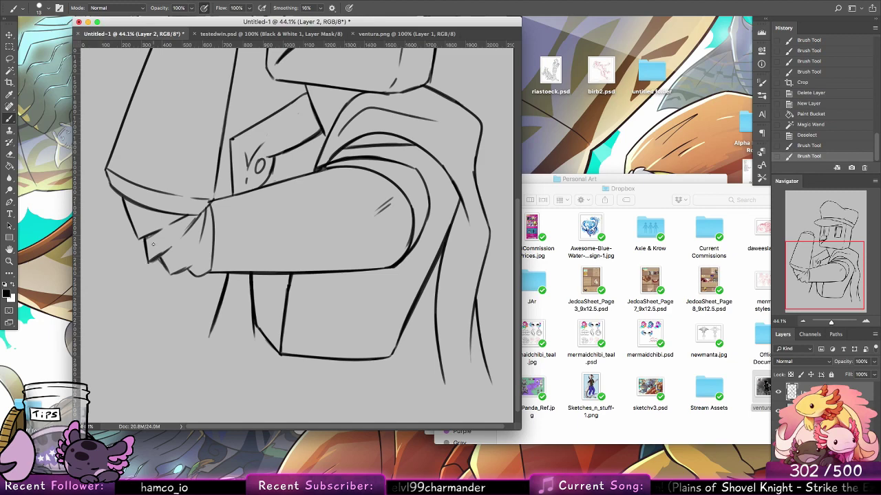
Select the empty area around the character again with the Magic Wand on the line art layer
drag(459, 197, 445, 346)
key(w)
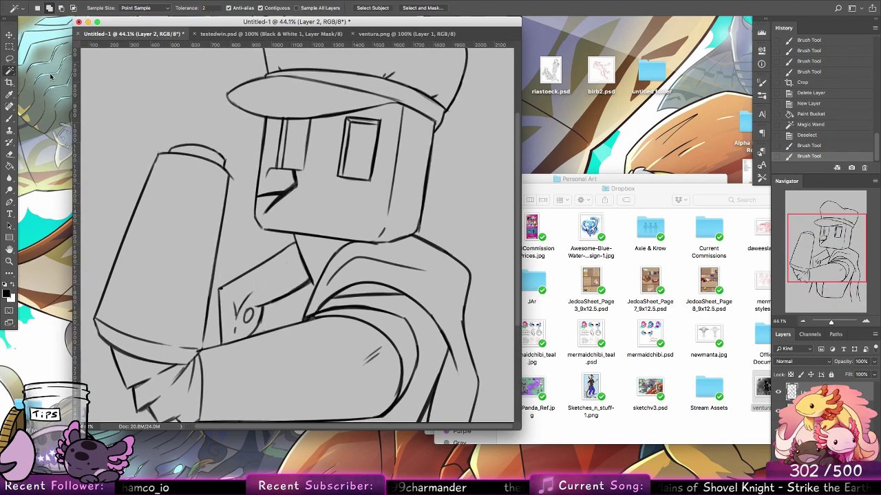
click(106, 95)
drag(459, 172, 391, 179)
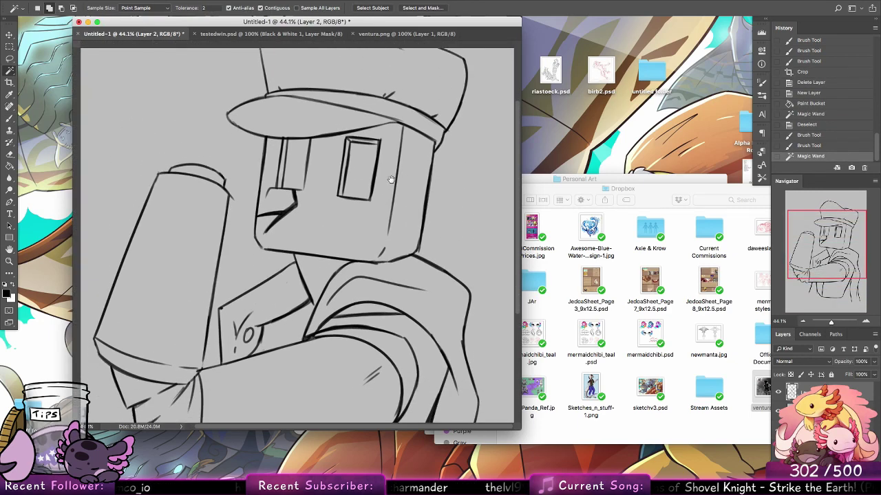
mouse_move(451, 260)
mouse_down()
mouse_move(461, 206)
mouse_move(462, 287)
mouse_move(118, 122)
mouse_up()
Subtract the cape's interior and the open lower coat areas on both sides of the torso from the selection with the Lasso
click(9, 59)
mouse_move(417, 232)
mouse_down()
mouse_move(361, 347)
mouse_move(420, 238)
mouse_move(287, 331)
mouse_move(460, 297)
mouse_move(465, 265)
mouse_move(435, 249)
mouse_move(454, 260)
mouse_up()
key(super+z)
mouse_move(462, 265)
mouse_down()
mouse_move(463, 155)
mouse_move(472, 164)
mouse_move(460, 289)
mouse_move(471, 147)
mouse_move(468, 256)
mouse_move(464, 212)
mouse_up()
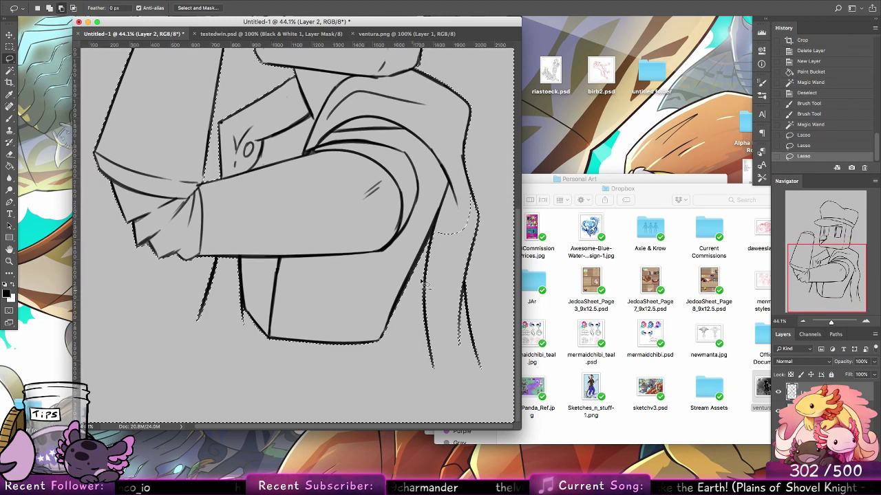
mouse_move(380, 338)
mouse_down()
mouse_move(423, 365)
mouse_move(482, 369)
mouse_move(466, 273)
mouse_move(484, 227)
mouse_move(478, 207)
mouse_move(454, 189)
mouse_up()
mouse_move(221, 267)
mouse_down()
mouse_move(198, 323)
mouse_move(212, 335)
mouse_move(273, 299)
mouse_move(282, 189)
mouse_up()
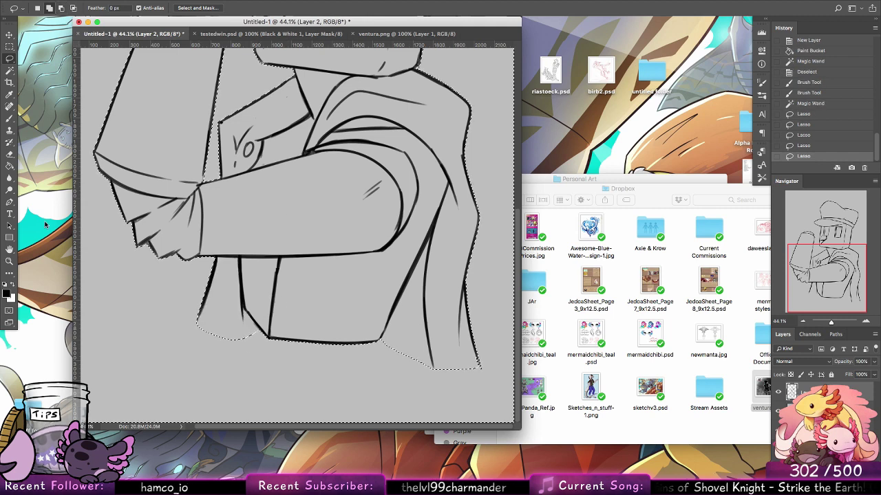
Sample the dusty pink arm colour from the standing sprite in ventura.png for the Brush
key(z)
drag(405, 217, 378, 218)
click(10, 167)
click(392, 36)
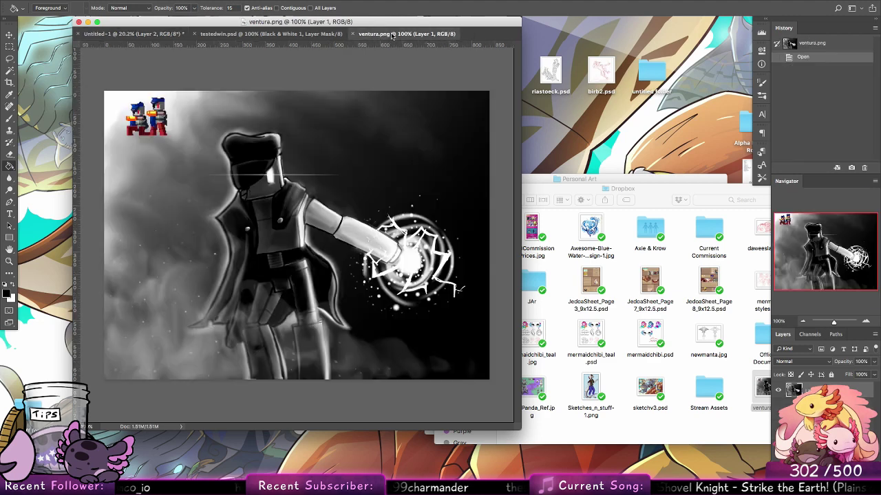
click(9, 260)
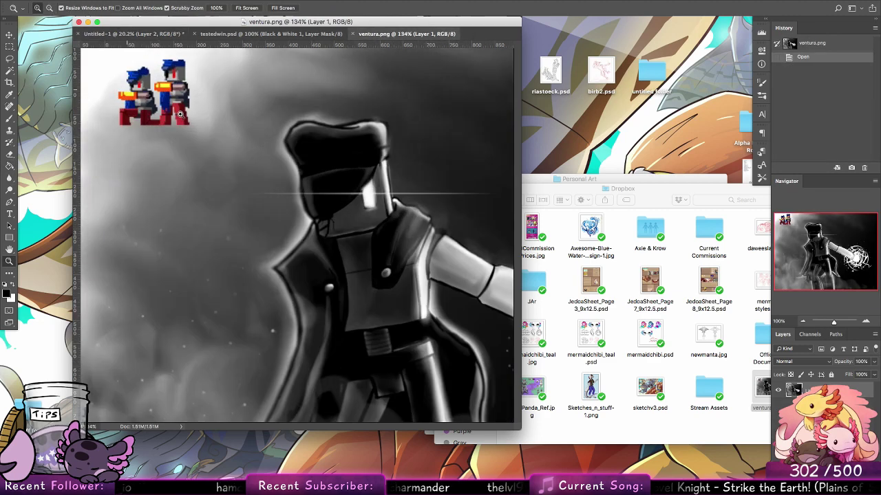
drag(131, 88, 211, 135)
key(b)
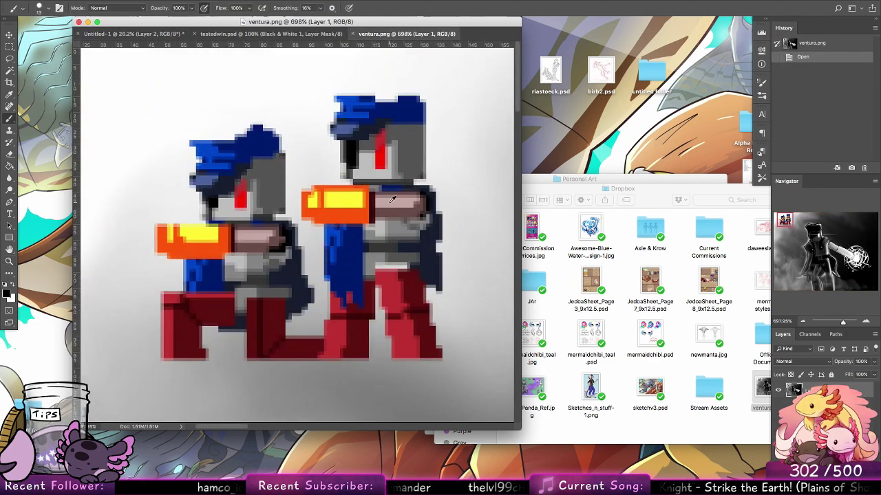
alt+click(390, 203)
Return to Untitled-1 and float ventura.png in its own window beside the drawing
click(165, 33)
drag(406, 34, 506, 57)
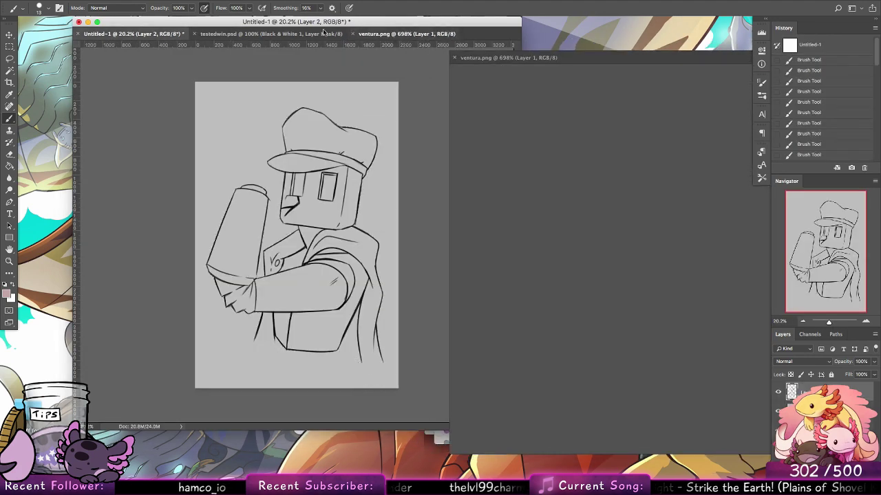
drag(324, 23, 282, 31)
Set the brush to 45 px and clear the grey outside the character on the grey fill layer
click(47, 8)
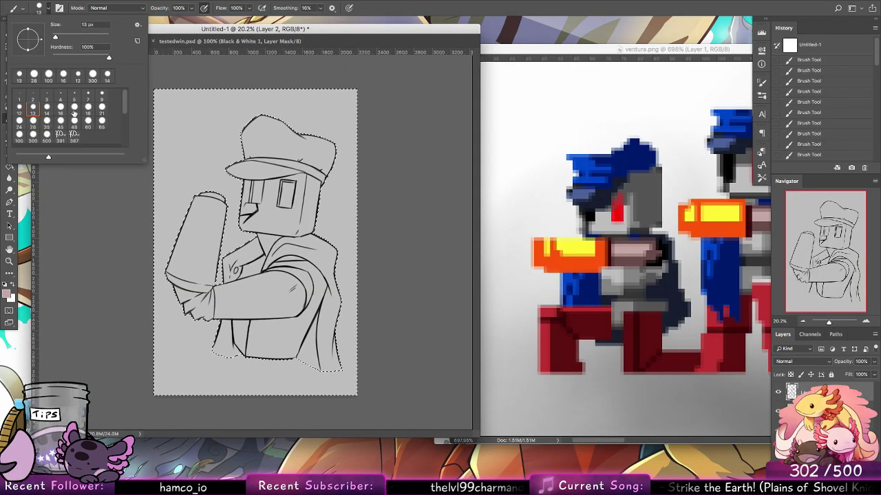
click(61, 121)
click(815, 410)
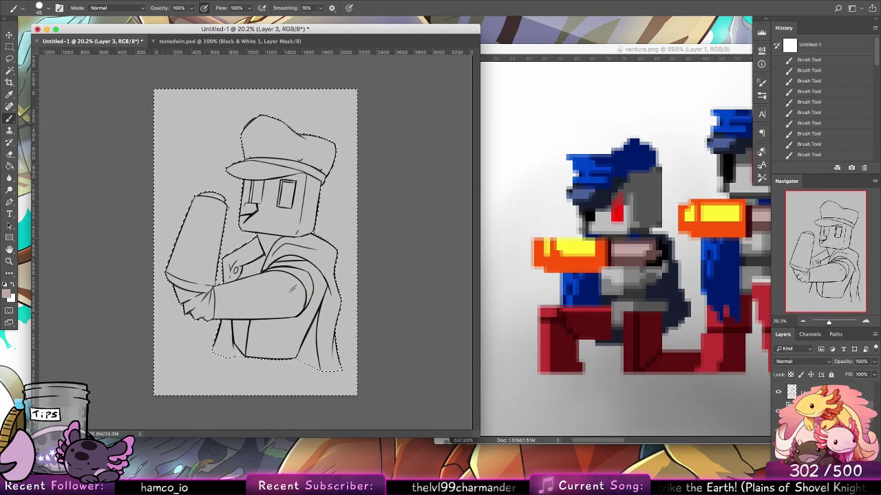
key(Delete)
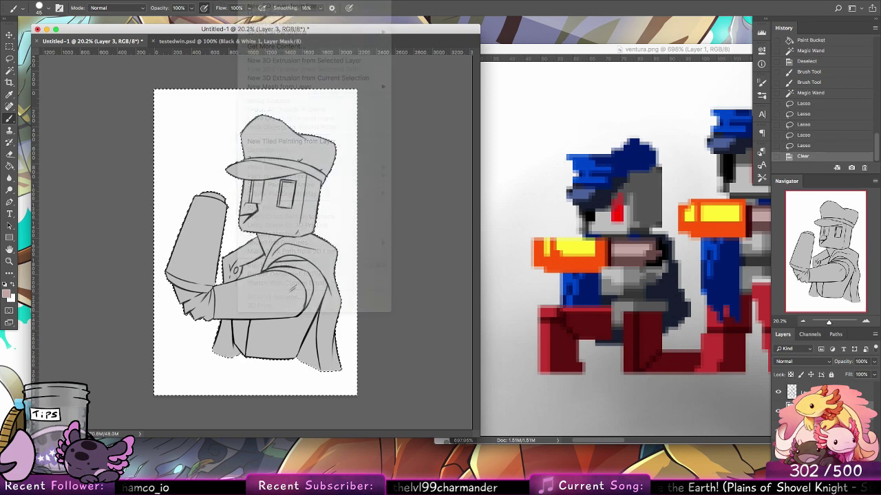
Expand the selection by 3 pixels, clear the grey fill along the outline again and deselect
click(282, 2)
mouse_move(259, 124)
click(306, 146)
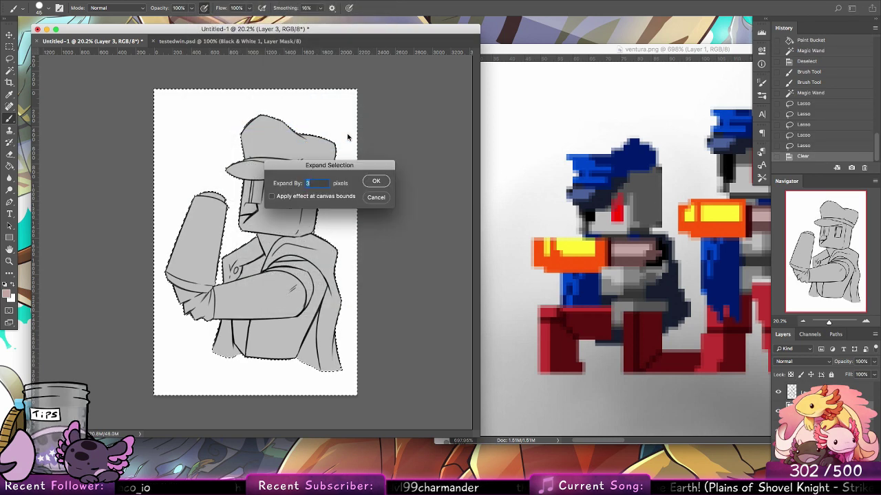
key(Return)
key(Delete)
key(Delete)
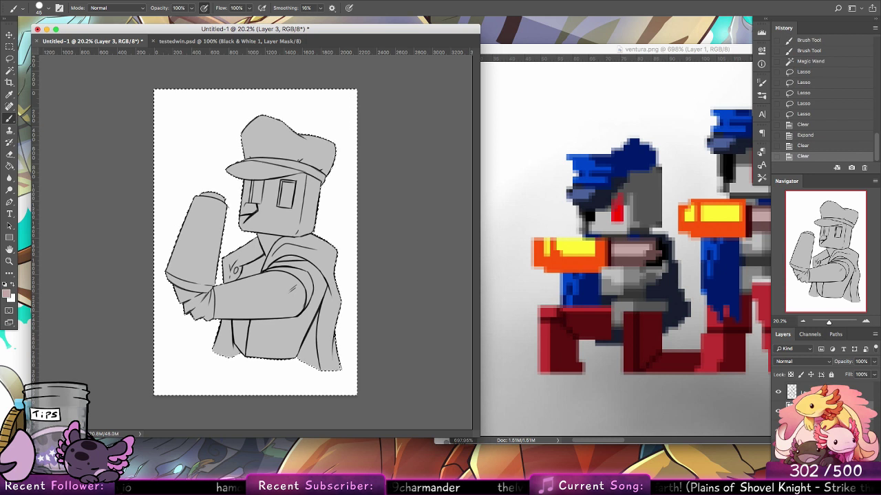
key(super+d)
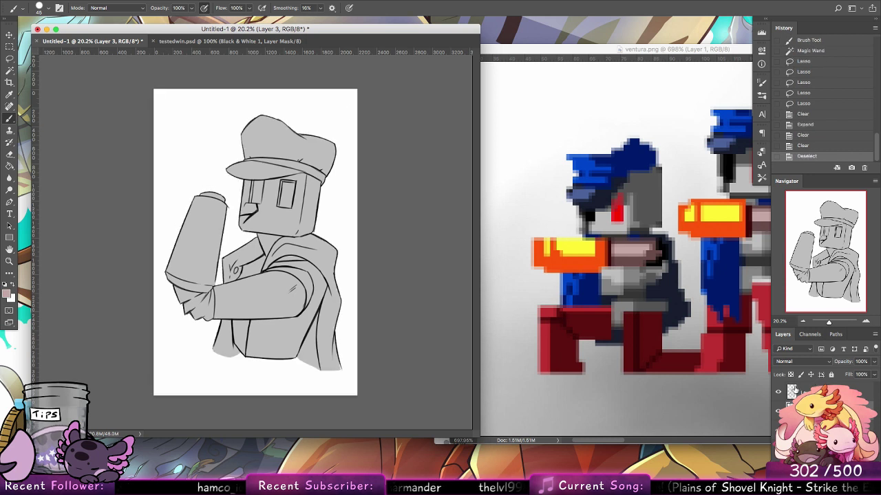
Lock the grey layer's transparent pixels and paint a dusty pink border inside the bent arm's outline with a 48 px brush
click(790, 375)
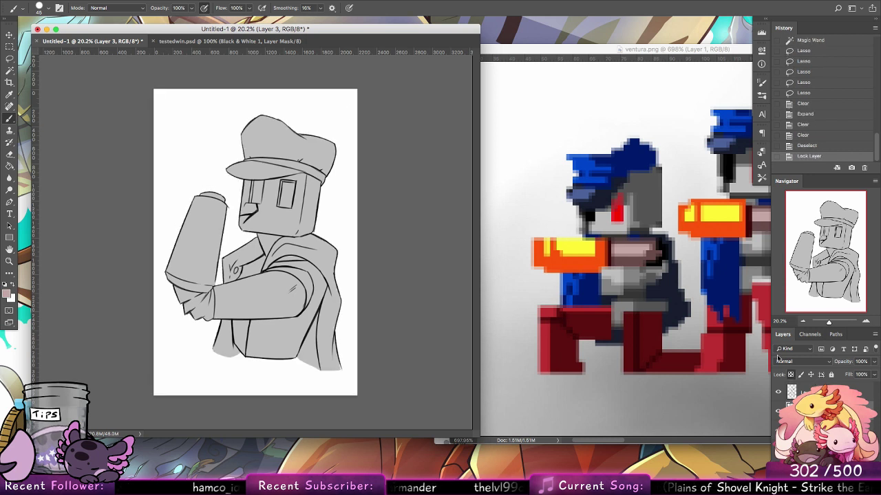
click(218, 301)
click(41, 10)
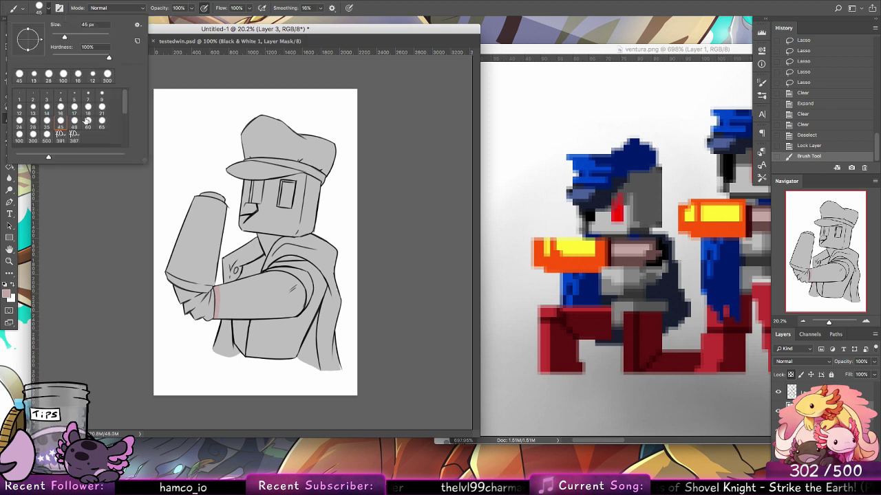
click(231, 287)
mouse_move(245, 282)
mouse_down()
mouse_move(219, 288)
mouse_move(273, 274)
mouse_move(297, 283)
mouse_up()
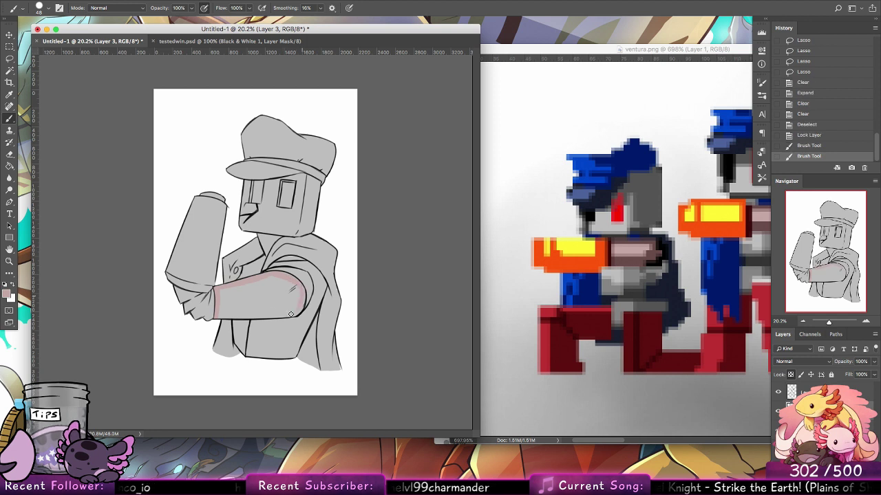
mouse_move(291, 314)
mouse_down()
mouse_move(223, 317)
mouse_move(297, 314)
mouse_move(230, 318)
mouse_up()
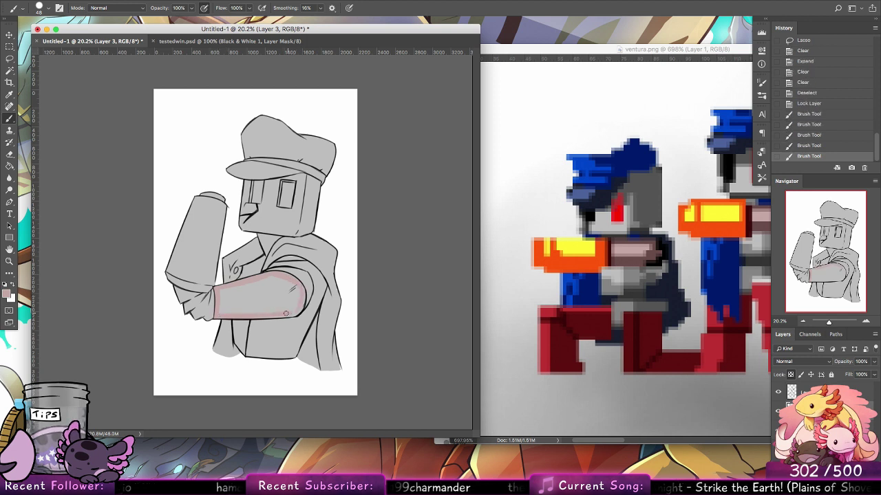
mouse_move(301, 303)
mouse_down()
mouse_move(221, 314)
mouse_move(219, 292)
mouse_move(273, 279)
mouse_move(219, 293)
mouse_move(222, 300)
mouse_move(236, 286)
mouse_move(224, 313)
mouse_move(268, 284)
mouse_move(233, 292)
mouse_move(289, 281)
mouse_move(303, 297)
mouse_move(299, 287)
mouse_move(291, 310)
mouse_move(296, 302)
mouse_move(223, 313)
mouse_move(296, 299)
mouse_move(240, 313)
mouse_move(284, 295)
mouse_move(293, 300)
mouse_move(272, 287)
mouse_move(292, 288)
mouse_move(242, 305)
mouse_move(285, 294)
mouse_move(280, 287)
mouse_move(290, 285)
mouse_move(232, 304)
mouse_move(291, 287)
mouse_move(258, 299)
mouse_move(288, 284)
mouse_up()
Fill the interior of the bent arm with the same dusty pink and even it out with the Paint Bucket
click(229, 305)
click(10, 166)
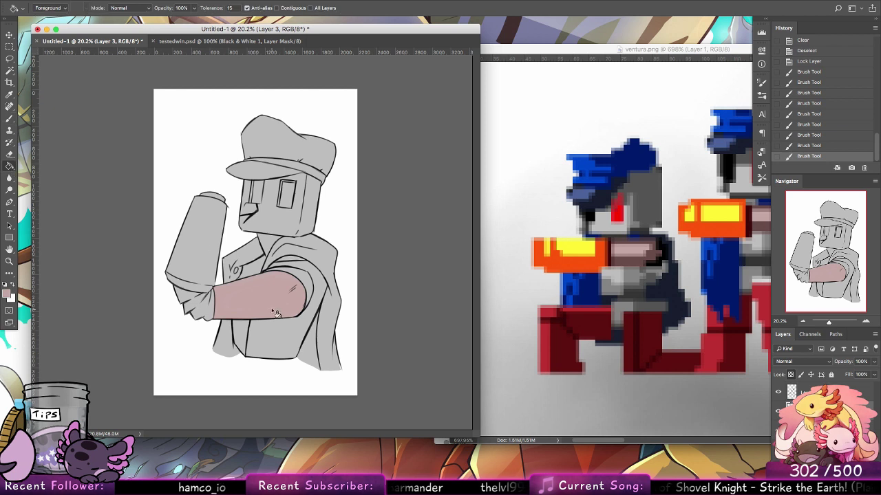
click(275, 314)
Paint the hat's brim in the muted blue sampled from the kneeling sprite's hat
click(10, 119)
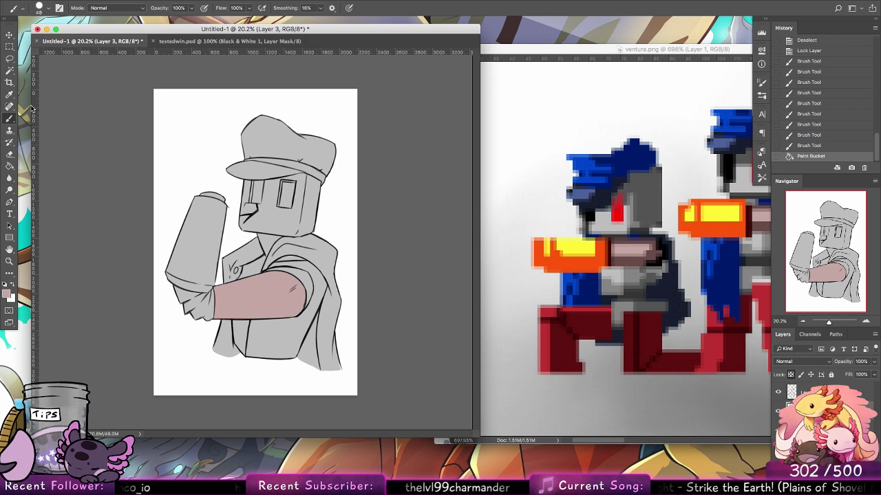
alt+click(596, 250)
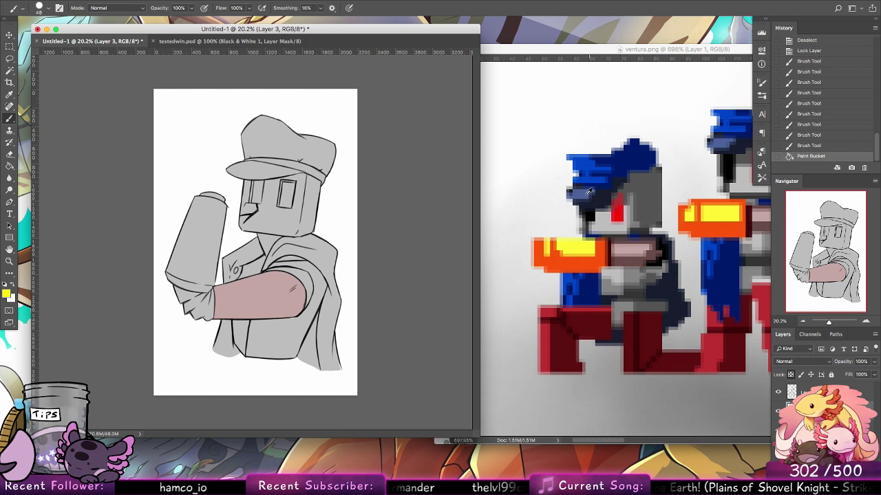
alt+click(573, 174)
mouse_move(234, 169)
mouse_down()
mouse_move(265, 178)
mouse_move(305, 169)
mouse_move(239, 172)
mouse_move(286, 169)
mouse_move(241, 165)
mouse_move(284, 167)
mouse_up()
click(227, 169)
Paint the band above the hat's brim in the dark navy blue sampled from the sprite's hat
alt+click(608, 167)
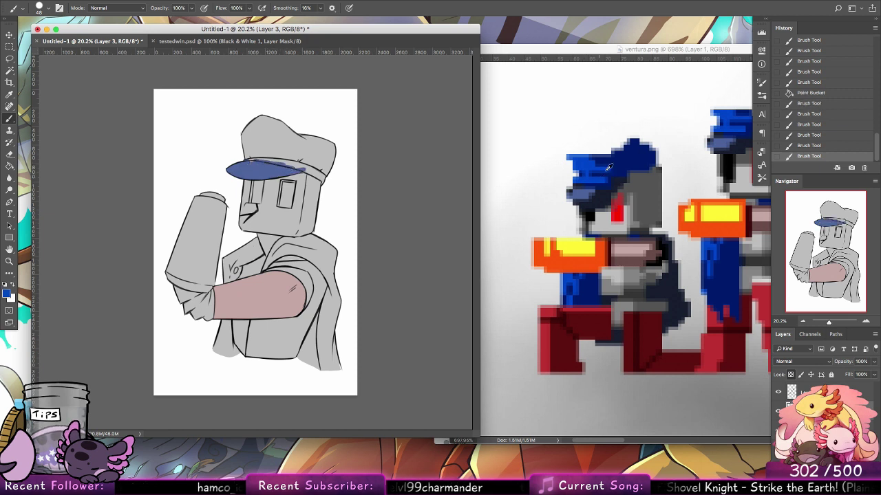
alt+click(613, 165)
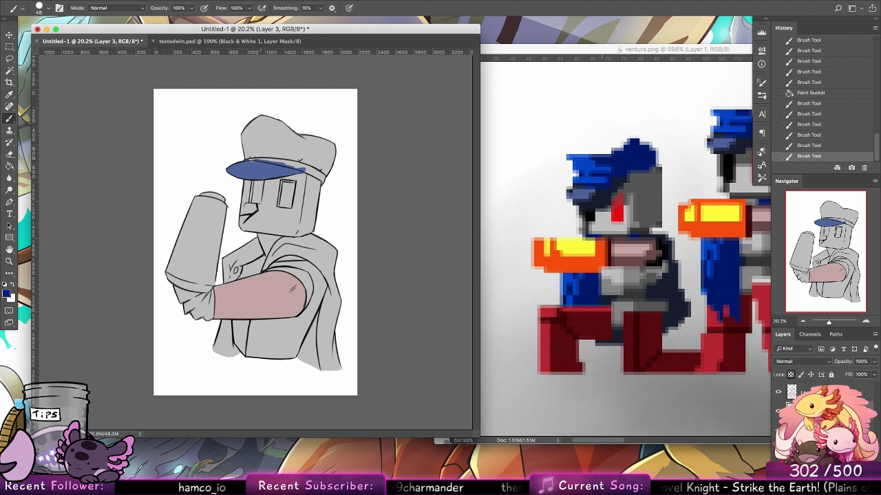
alt+click(252, 166)
mouse_move(255, 163)
mouse_down()
mouse_move(288, 160)
mouse_move(246, 159)
mouse_move(323, 172)
mouse_up()
alt+click(611, 171)
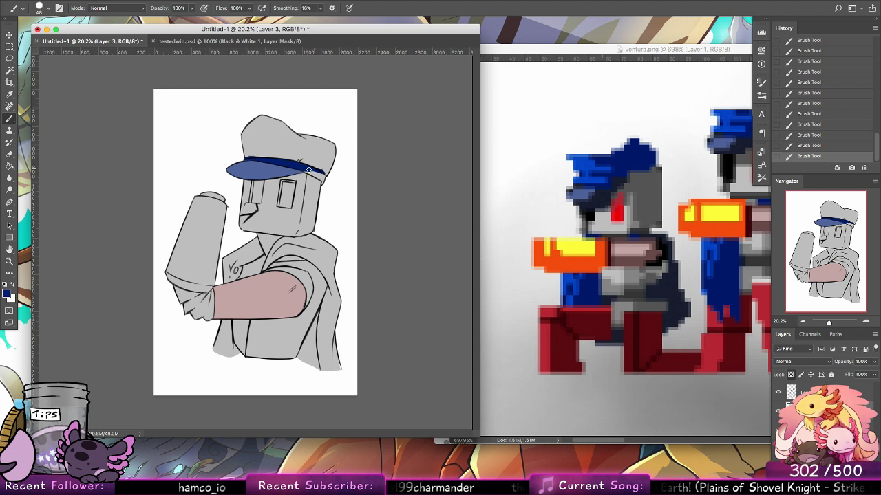
drag(309, 170, 325, 177)
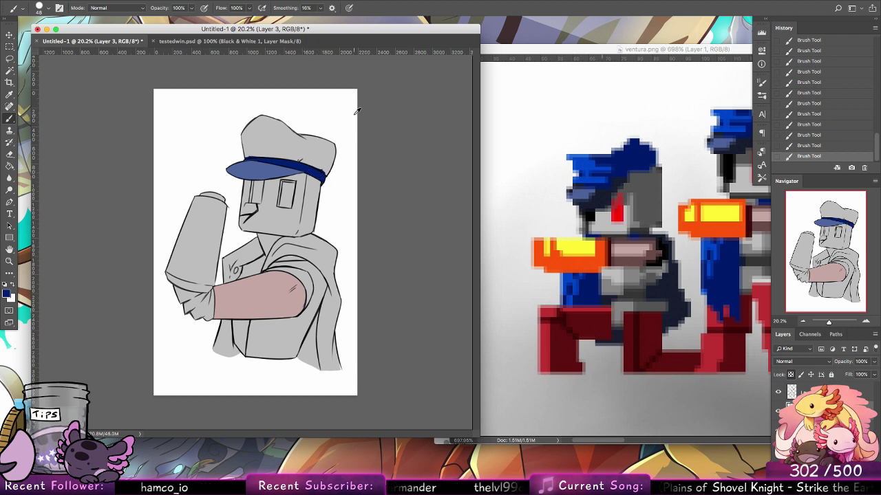
Paint the hat's crown in the bright blue sampled from the kneeling sprite's hat, using a 100 px brush
alt+click(591, 163)
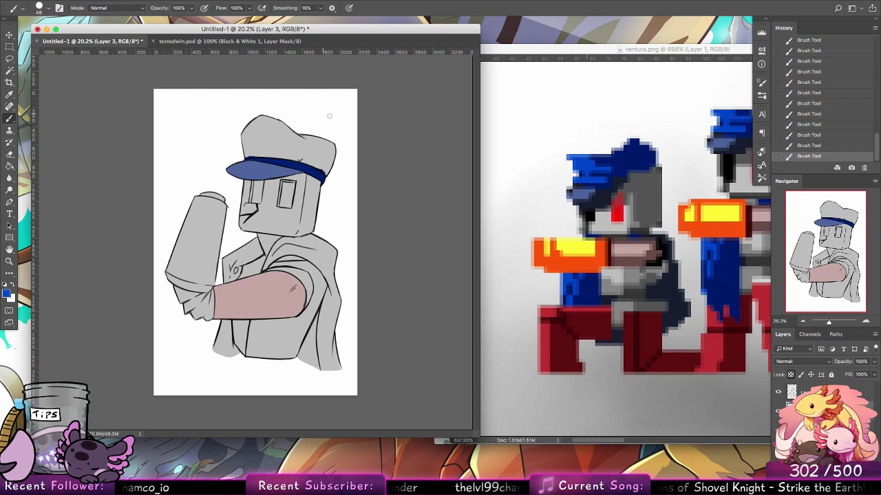
mouse_move(241, 153)
mouse_down()
mouse_move(296, 140)
mouse_move(238, 148)
mouse_move(292, 131)
mouse_move(261, 121)
mouse_move(232, 126)
mouse_up()
click(41, 11)
click(23, 137)
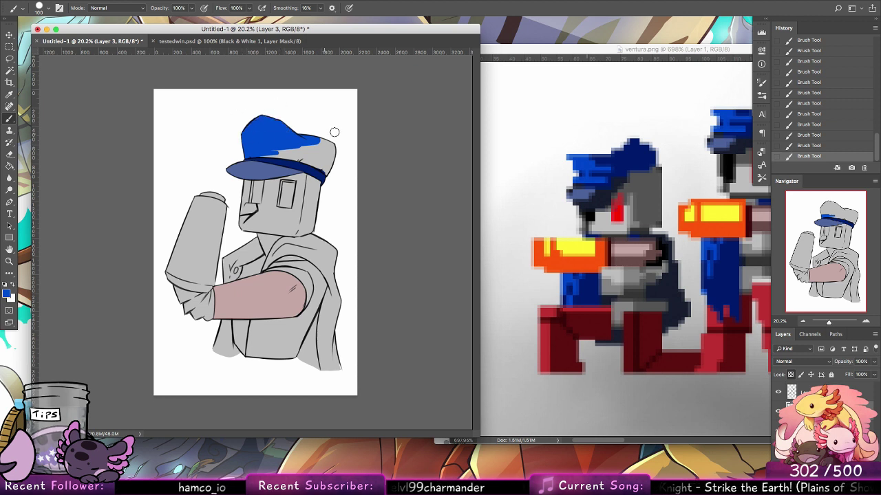
mouse_move(330, 147)
mouse_down()
mouse_move(262, 151)
mouse_move(314, 158)
mouse_move(256, 153)
mouse_move(328, 164)
mouse_move(331, 172)
mouse_move(325, 166)
mouse_move(338, 166)
mouse_move(314, 157)
mouse_move(340, 169)
mouse_move(282, 148)
mouse_move(333, 161)
mouse_up()
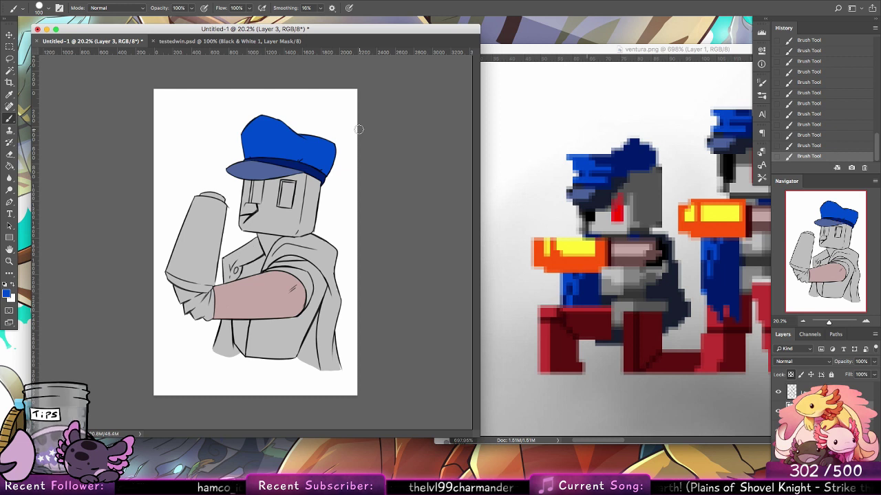
Select the face's right eye inside the Layer 2 line art, expand the selection, and fill it with red on Layer 3
click(10, 72)
click(819, 391)
click(287, 196)
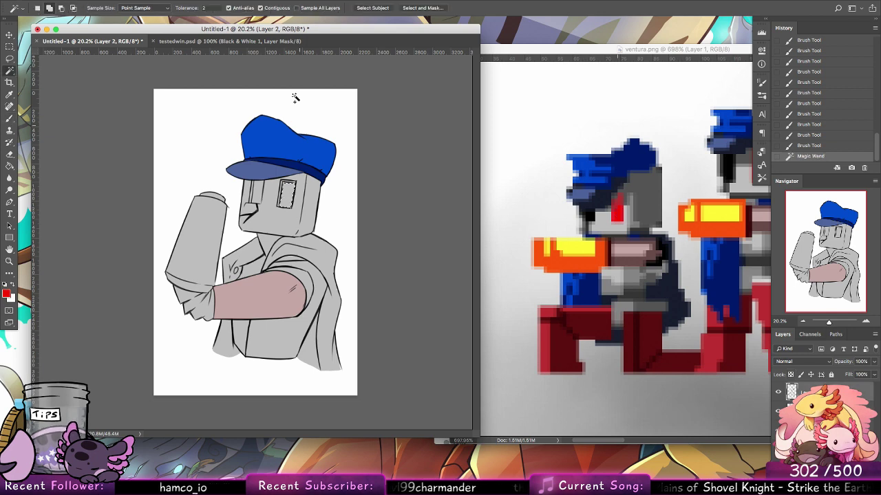
click(203, 1)
mouse_move(207, 127)
click(324, 155)
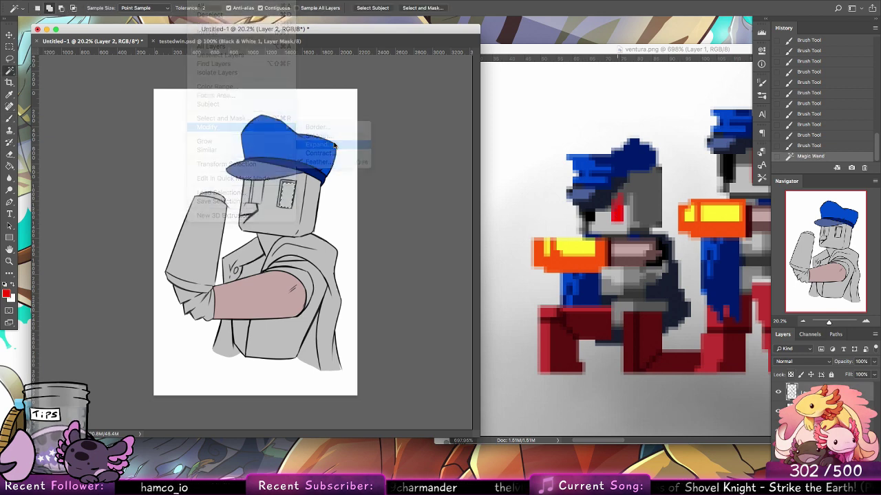
key(Return)
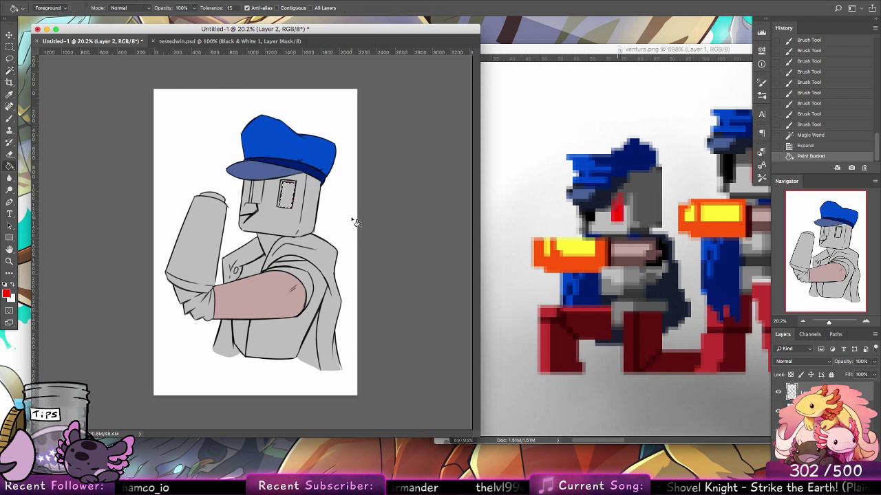
key(alt+bracketright)
click(294, 203)
key(ctrl+d)
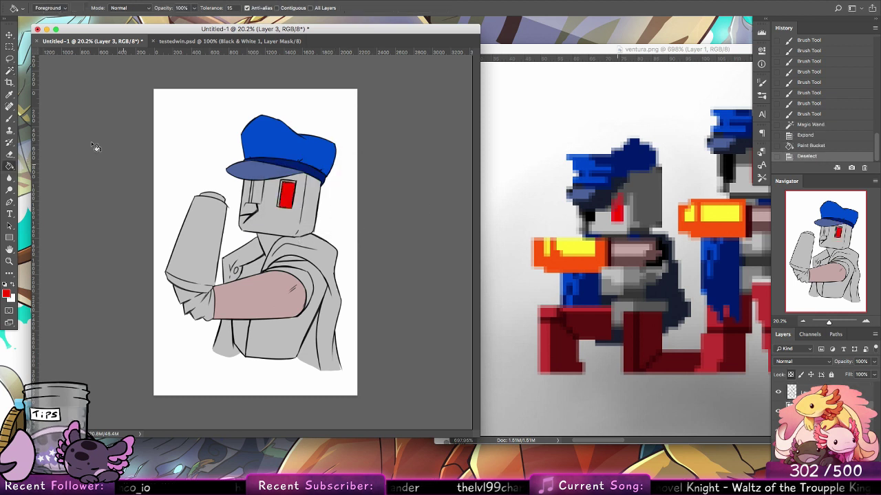
Select the face's left eye inside the Layer 2 line art with the Magic Wand and expand the selection by 3 pixels
key(w)
key(alt+bracketleft)
click(259, 191)
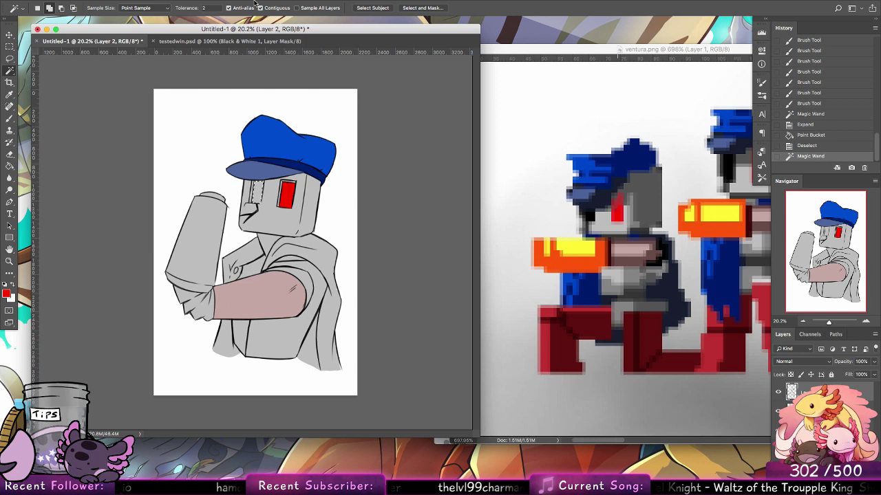
click(199, 0)
mouse_move(219, 129)
click(328, 144)
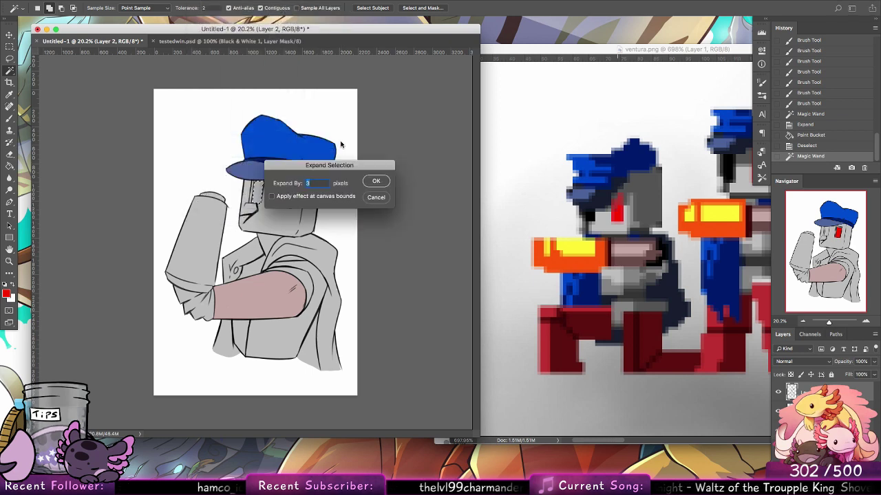
key(Return)
Fill the selected left eye with default black, fill it once more, and deselect
key(g)
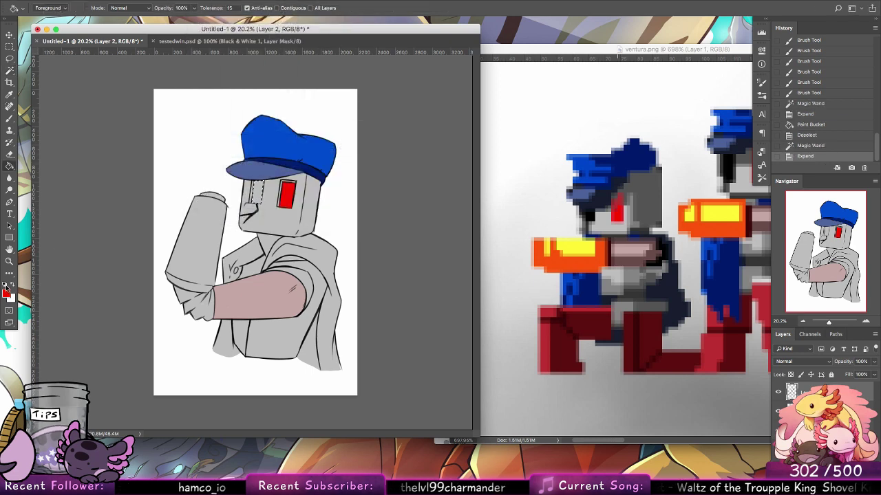
click(6, 285)
click(257, 194)
key(ctrl+d)
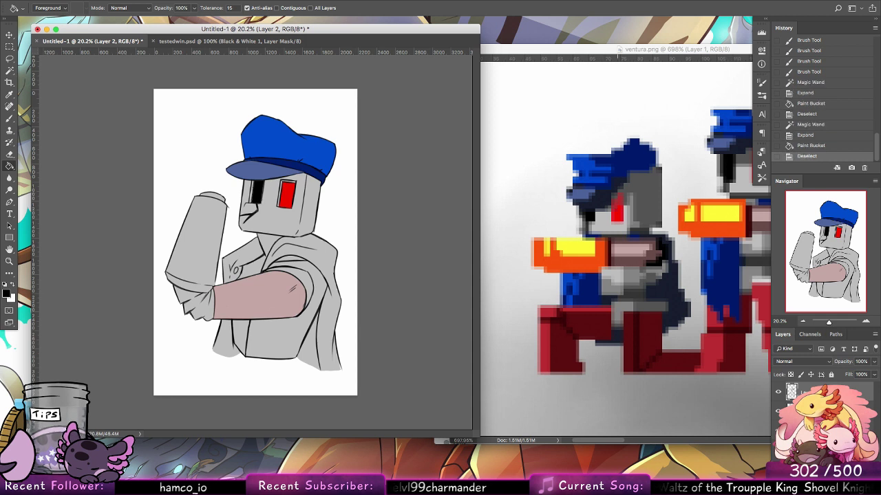
key(ctrl+z)
click(259, 195)
key(ctrl+d)
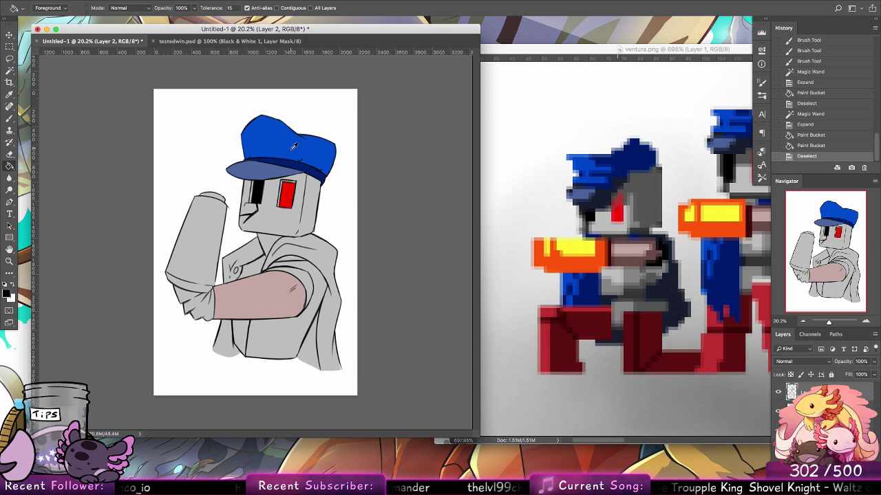
Paint the cape piece below the forearm and a strip behind the torso on Layer 3 in the hat's bright blue
alt+click(318, 161)
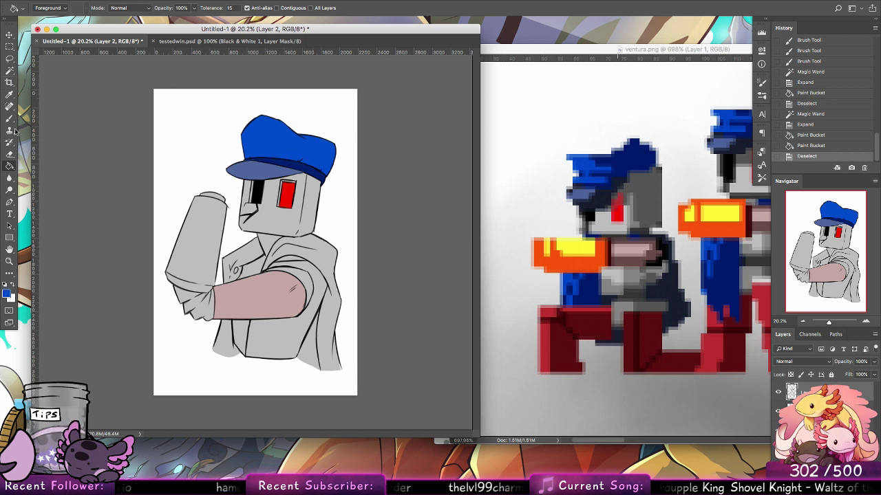
key(b)
key(ctrl+shift+alt+n)
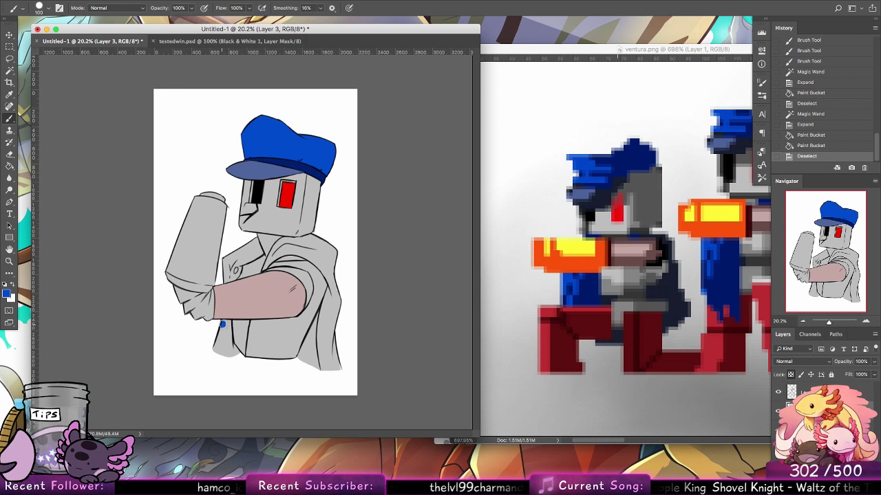
mouse_move(227, 324)
mouse_down()
mouse_move(229, 354)
mouse_move(229, 343)
mouse_move(239, 358)
mouse_move(221, 316)
mouse_move(216, 326)
mouse_move(228, 356)
mouse_move(216, 353)
mouse_move(236, 347)
mouse_up()
drag(298, 364, 331, 297)
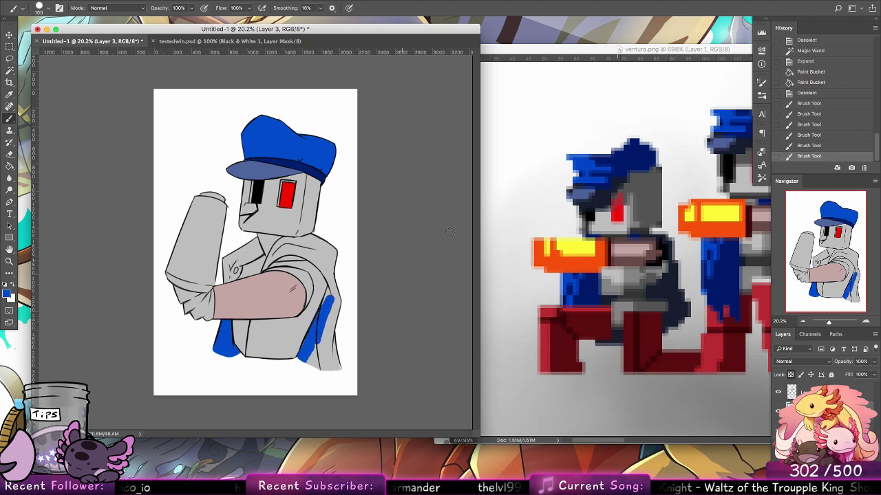
Paint the sleeve cuff around the bent arm's shoulder end in the dark navy sampled from the hat band
alt+click(301, 161)
mouse_move(284, 264)
mouse_down()
mouse_move(305, 275)
mouse_move(268, 272)
mouse_move(306, 278)
mouse_move(302, 305)
mouse_move(311, 288)
mouse_move(296, 281)
mouse_move(320, 282)
mouse_move(292, 290)
mouse_move(263, 280)
mouse_move(285, 276)
mouse_move(299, 307)
mouse_up()
key(super+alt+z)
key(super+alt+z)
alt+click(318, 283)
alt+click(266, 279)
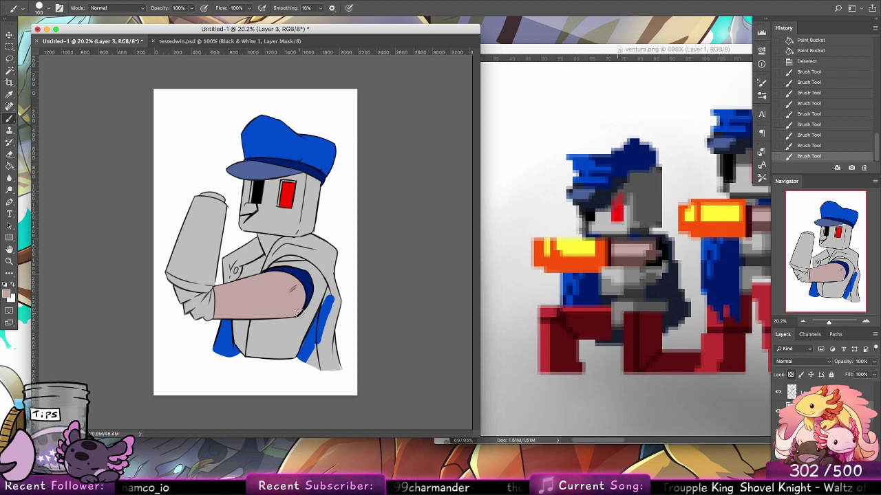
Paint the hanging cape behind the torso and its drape over the shoulder in the same bright blue
alt+click(325, 310)
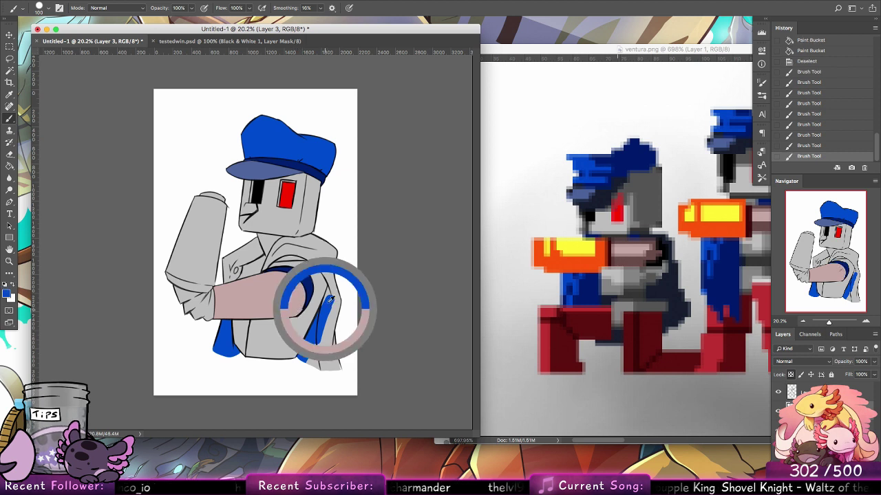
mouse_move(327, 293)
mouse_down()
mouse_move(339, 375)
mouse_move(327, 311)
mouse_move(322, 371)
mouse_move(306, 352)
mouse_up()
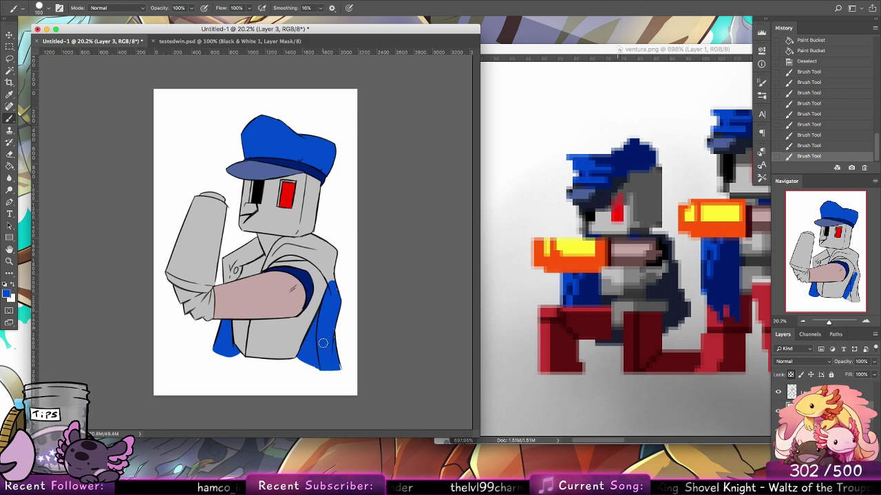
mouse_move(260, 273)
mouse_down()
mouse_move(295, 246)
mouse_move(280, 244)
mouse_up()
mouse_move(285, 240)
mouse_down()
mouse_move(319, 236)
mouse_move(278, 255)
mouse_move(321, 261)
mouse_move(315, 236)
mouse_move(306, 253)
mouse_move(324, 272)
mouse_move(322, 259)
mouse_move(305, 255)
mouse_move(315, 241)
mouse_move(336, 289)
mouse_move(324, 243)
mouse_up()
alt+click(321, 271)
alt+click(310, 260)
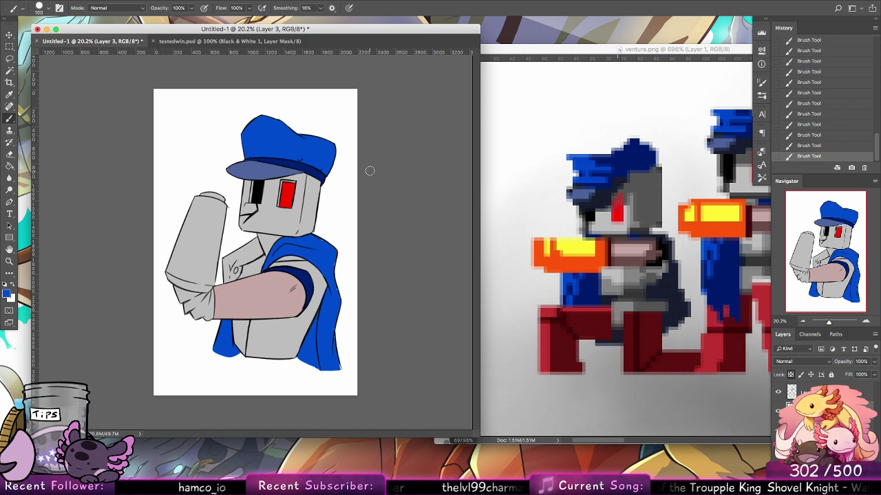
Unlock Layer 3's transparent pixels, touch up the cape's outer edge in bright blue, and lock them again
click(790, 375)
mouse_move(335, 295)
mouse_down()
mouse_move(331, 254)
mouse_move(336, 284)
mouse_up()
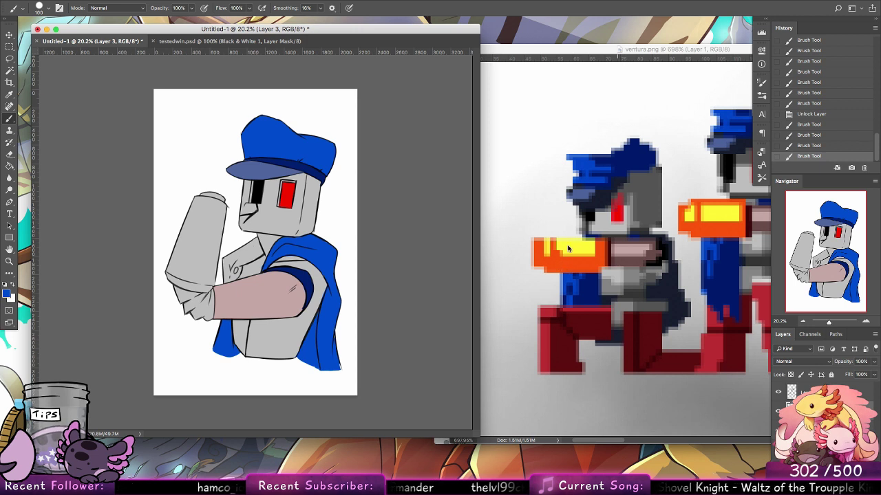
click(791, 375)
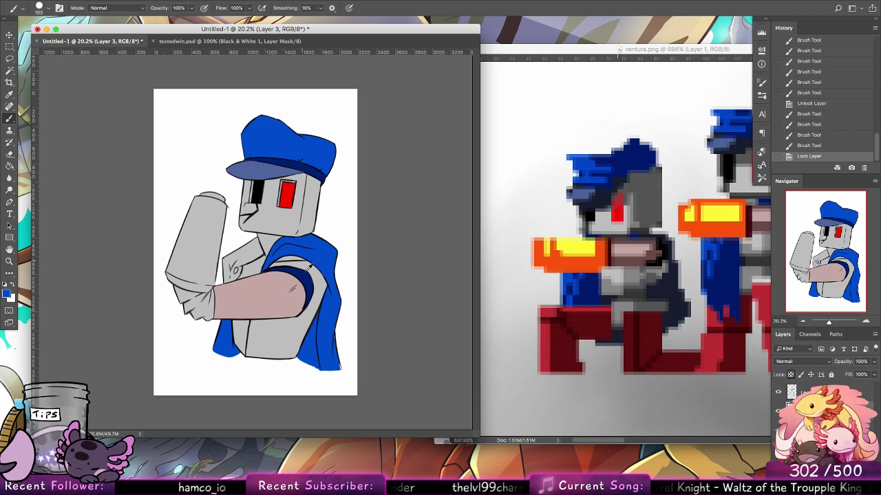
Paint the ruffled cuff below the raised cylinder dark navy and the cape's front lapel bright blue
drag(172, 289, 207, 318)
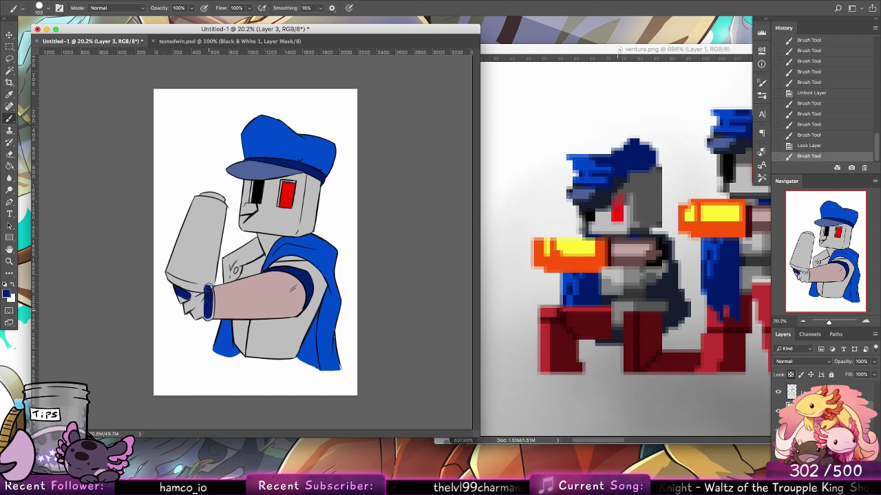
mouse_move(208, 287)
mouse_down()
mouse_move(206, 320)
mouse_move(207, 302)
mouse_move(196, 322)
mouse_move(189, 302)
mouse_move(180, 311)
mouse_move(191, 324)
mouse_move(242, 258)
mouse_move(258, 254)
mouse_move(256, 237)
mouse_move(228, 274)
mouse_move(223, 260)
mouse_move(226, 268)
mouse_up()
alt+click(314, 241)
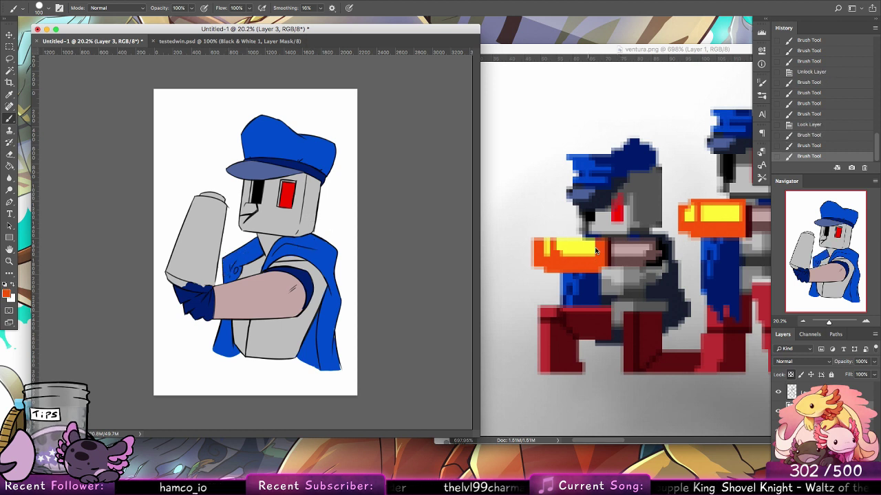
Unlock Layer 3's transparent pixels, fill the cape's lower edge with bright blue, and sample yellow from the sprite's arm cannon
click(790, 374)
alt+click(338, 331)
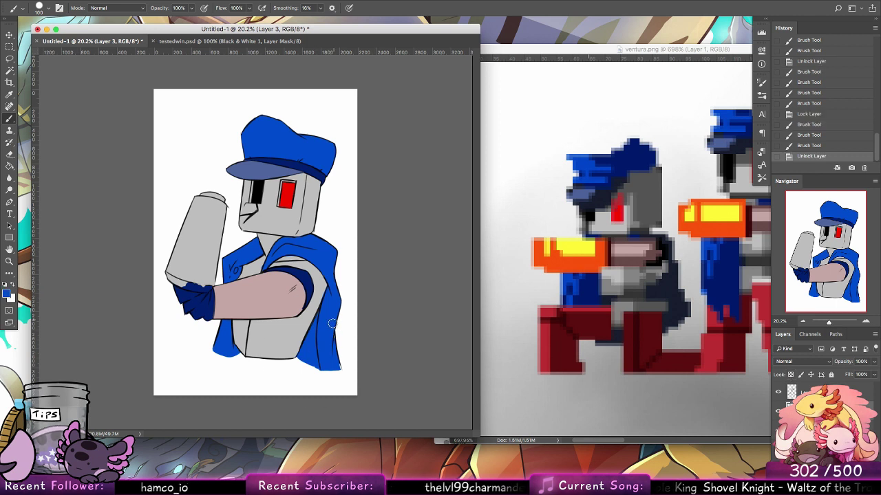
drag(333, 355, 335, 359)
mouse_move(334, 357)
mouse_down()
mouse_move(340, 370)
mouse_move(340, 360)
mouse_up()
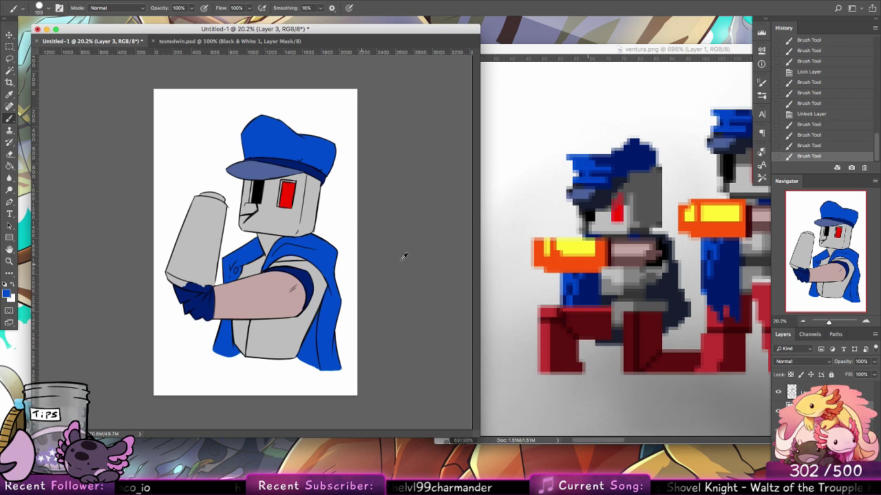
alt+click(578, 249)
click(819, 392)
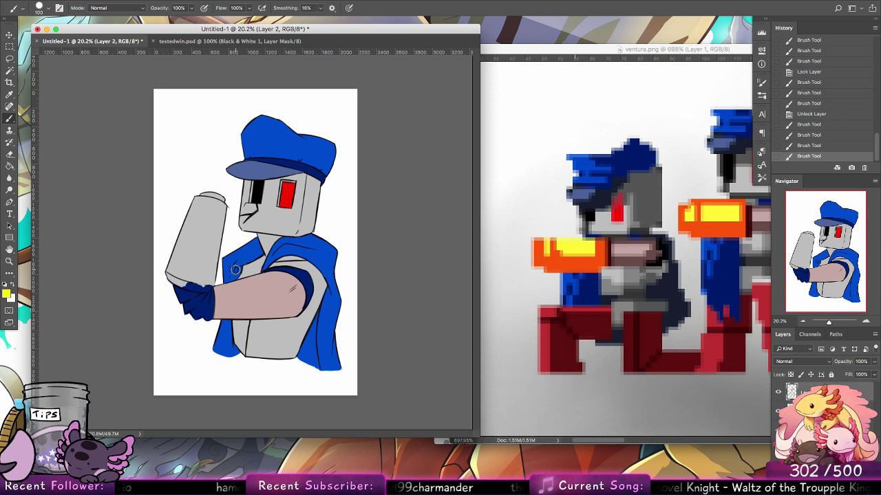
drag(235, 270, 238, 268)
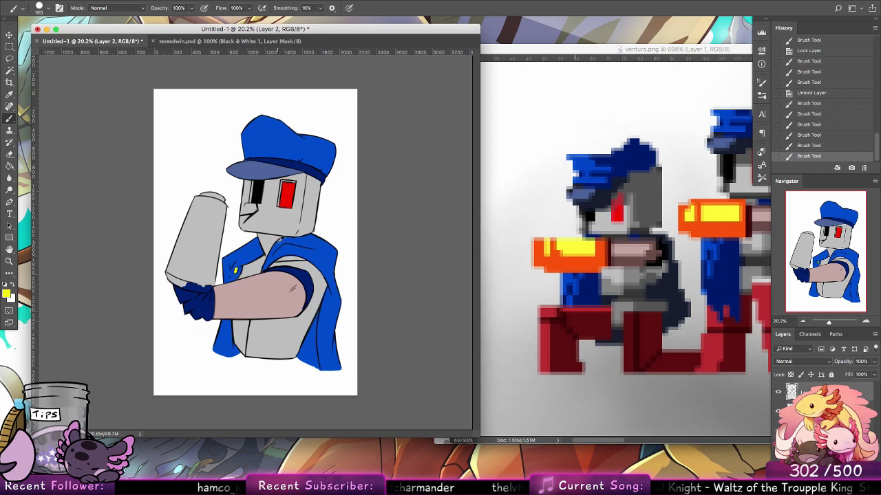
key(super+alt+z)
key(super+alt+z)
key(alt+bracketright)
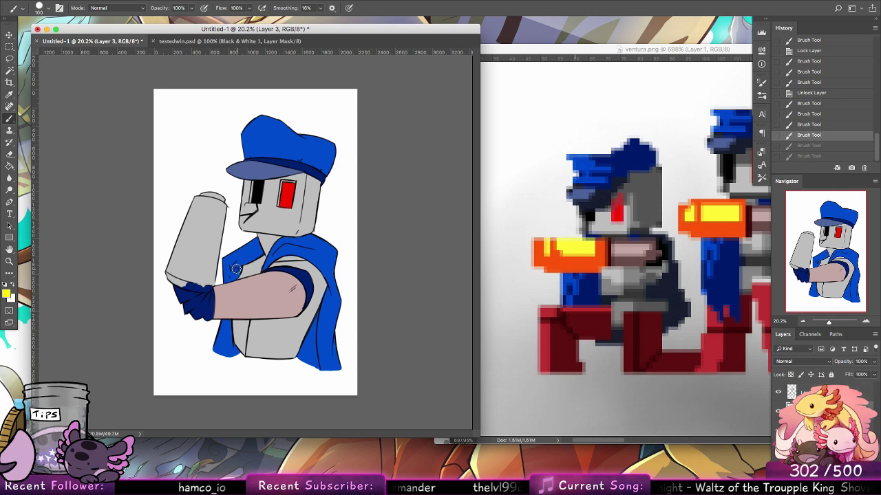
drag(236, 269, 237, 269)
key(super+z)
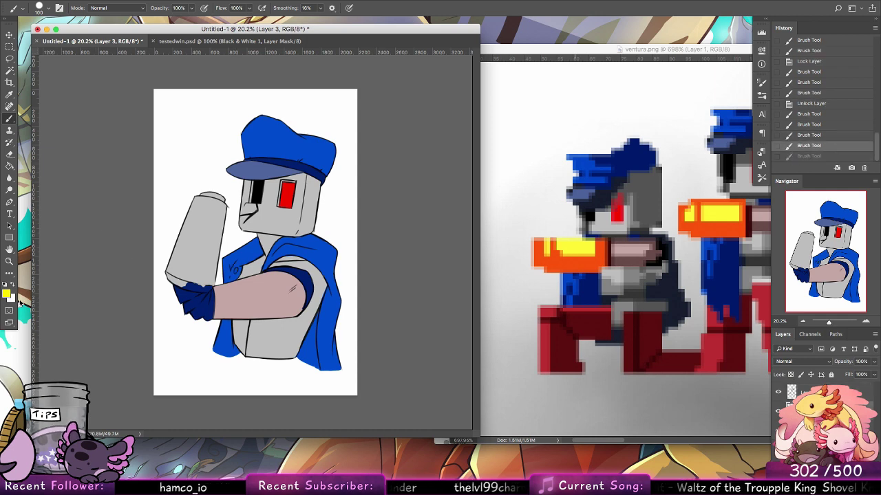
Paint the round button on the cape's lapel yellow on Layer 3
click(8, 260)
drag(187, 286, 241, 286)
click(8, 121)
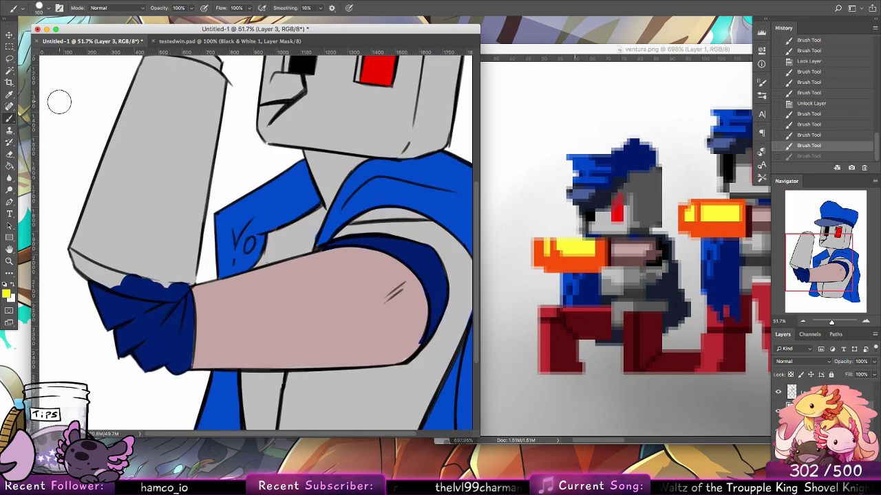
drag(248, 238, 250, 245)
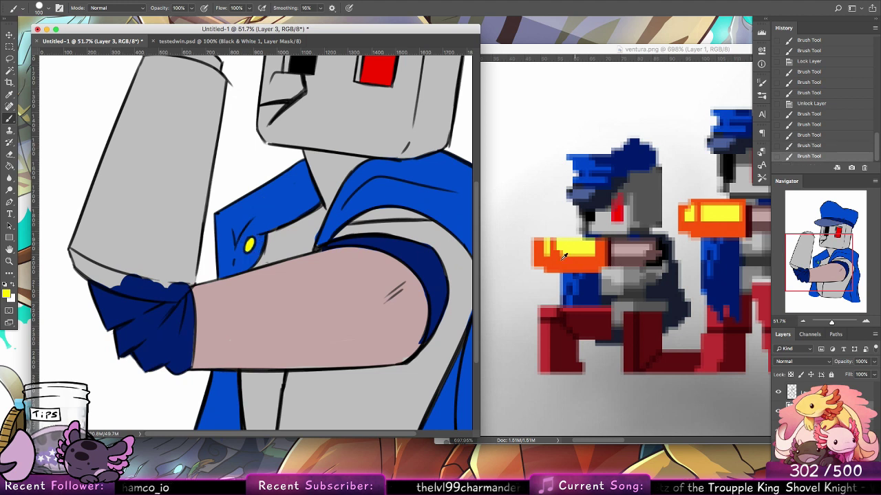
Sample the orange from the sprite's arm cannon, then select the raised cylinder's areas on Layer 2 and expand the selection
alt+click(563, 256)
scroll(57, 143, up, 3)
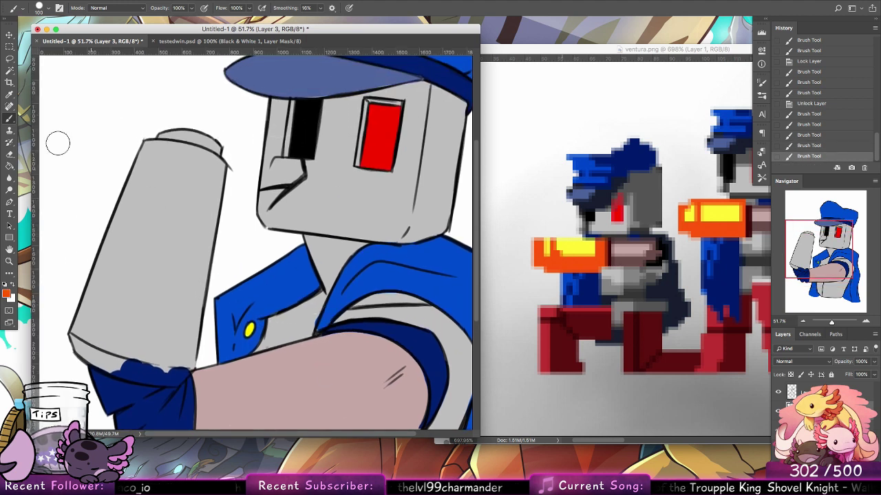
key(l)
key(alt+bracketleft)
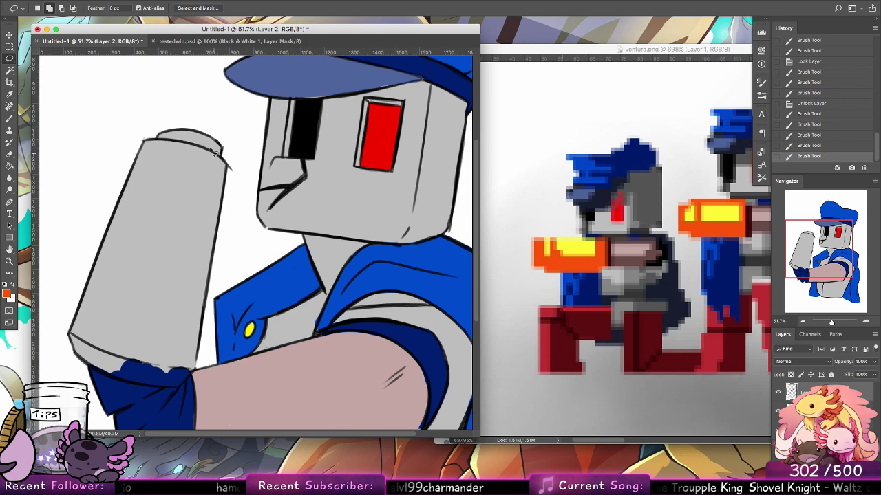
key(w)
click(211, 146)
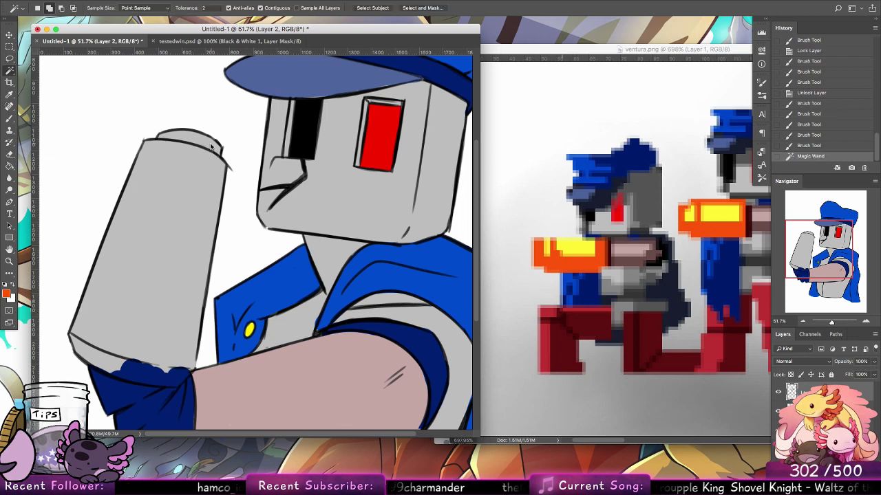
shift+click(121, 302)
click(200, 0)
mouse_move(269, 126)
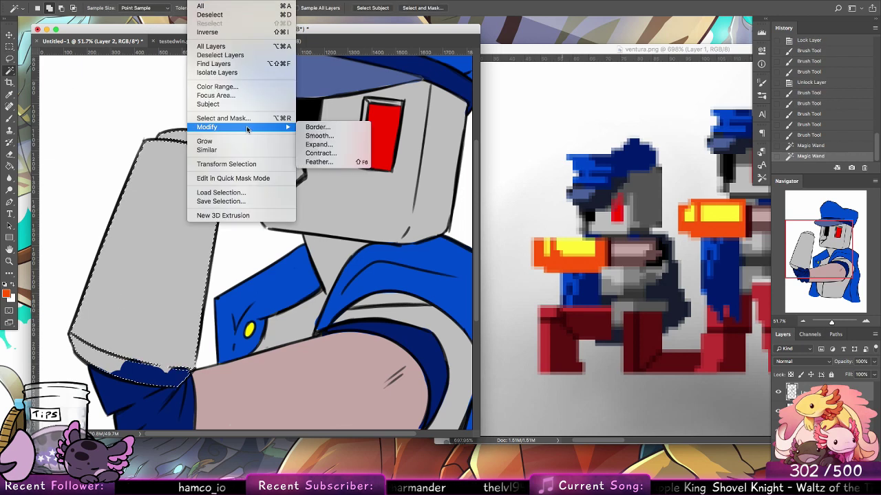
click(342, 146)
key(Return)
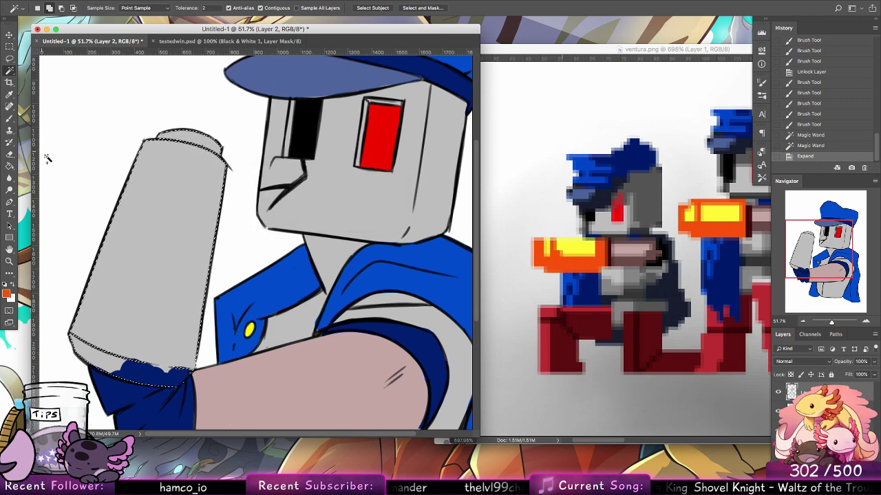
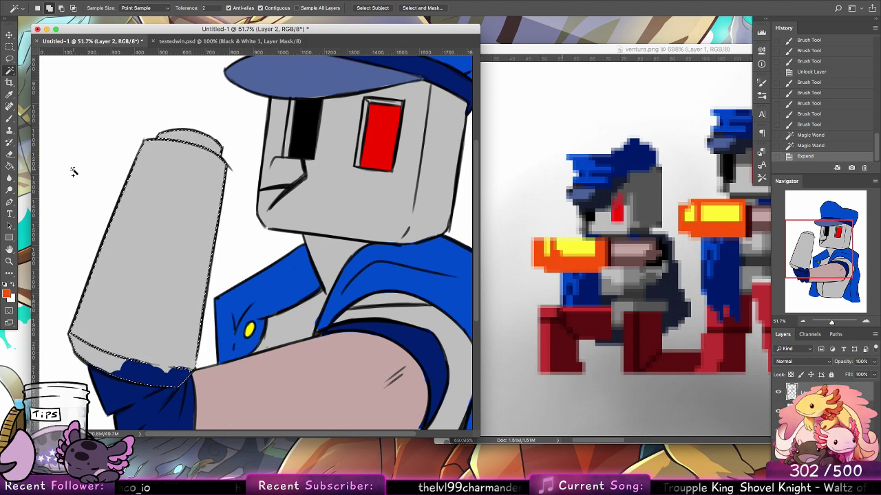
Fill the selected raised cylinder with orange on Layer 3 using a 300 px brush, and deselect
key(b)
click(47, 8)
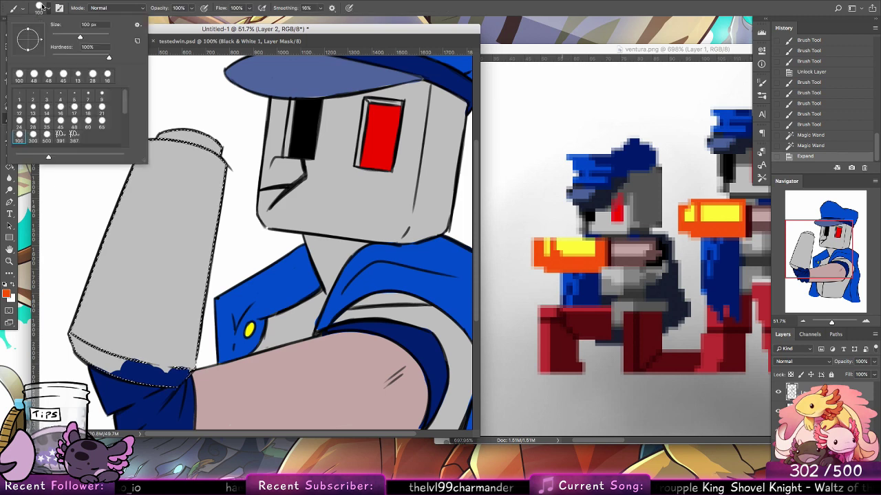
click(35, 138)
drag(182, 380, 189, 375)
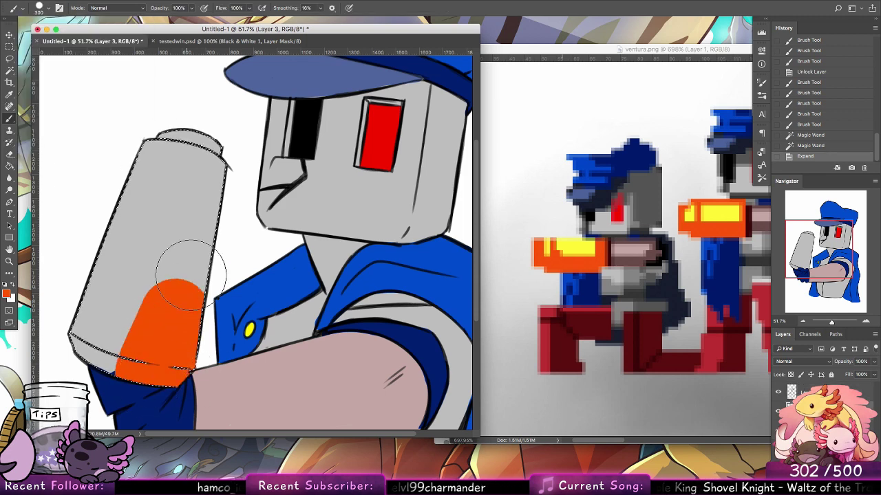
drag(178, 167, 165, 201)
key(ctrl+d)
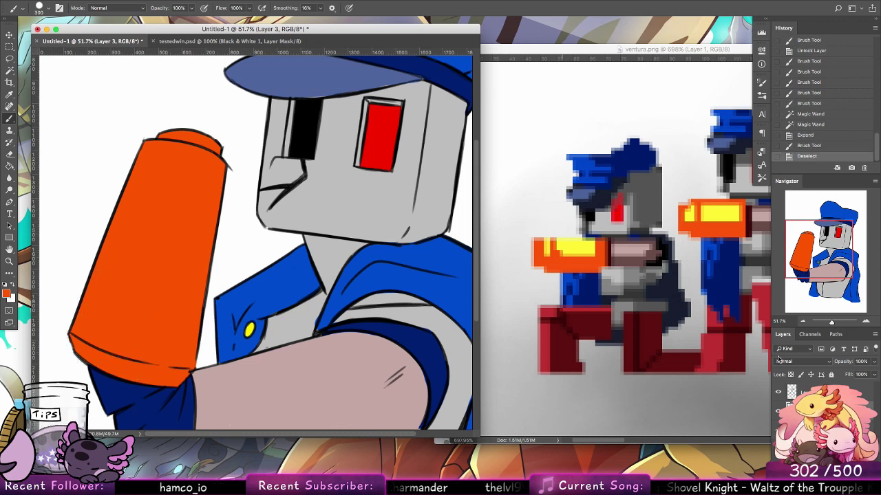
Lock Layer 3's transparent pixels and brush orange over the cylinder's edges and top rim
key(slash)
drag(95, 330, 180, 340)
mouse_move(204, 169)
mouse_down()
mouse_move(197, 140)
mouse_move(177, 122)
mouse_up()
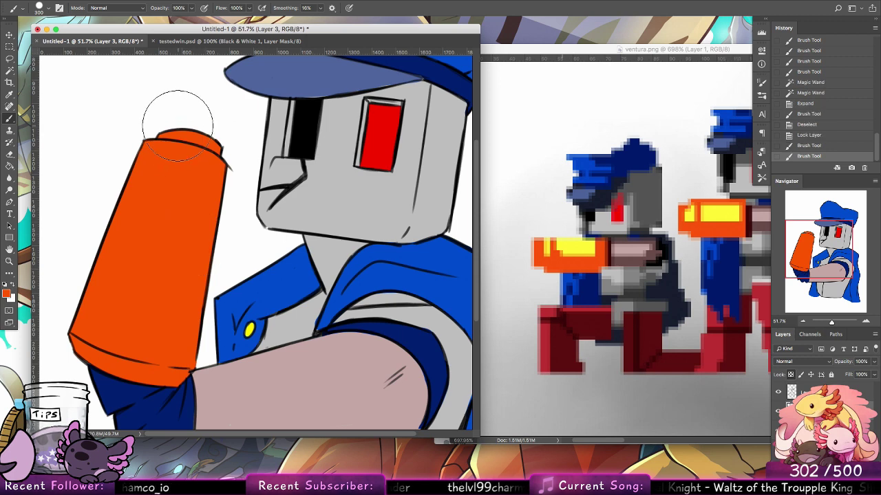
Lasso the raised cylinder, cuff and wrist line art on Layer 2, move it inward to shorten the forearm, and deselect
key(x)
key(z)
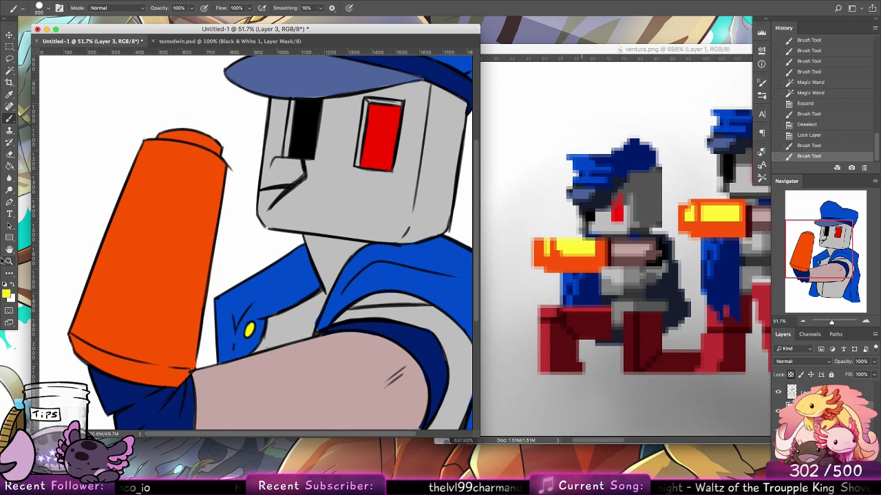
drag(180, 256, 161, 258)
drag(329, 187, 321, 198)
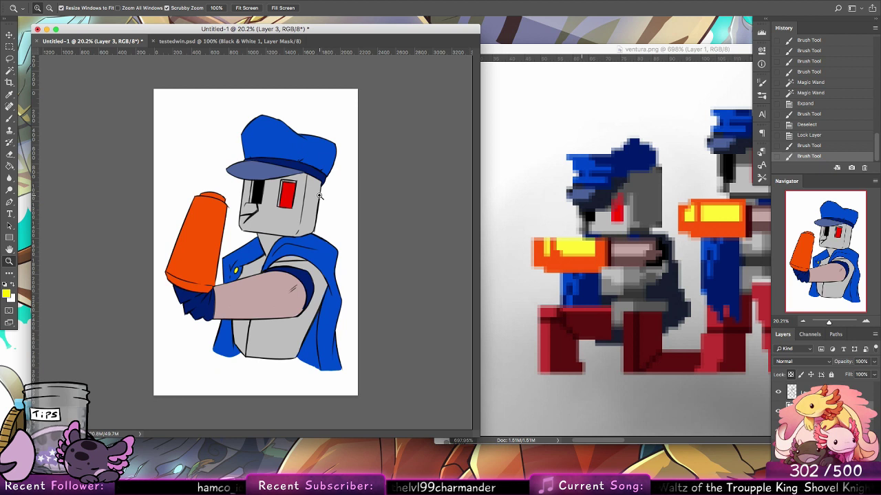
click(9, 120)
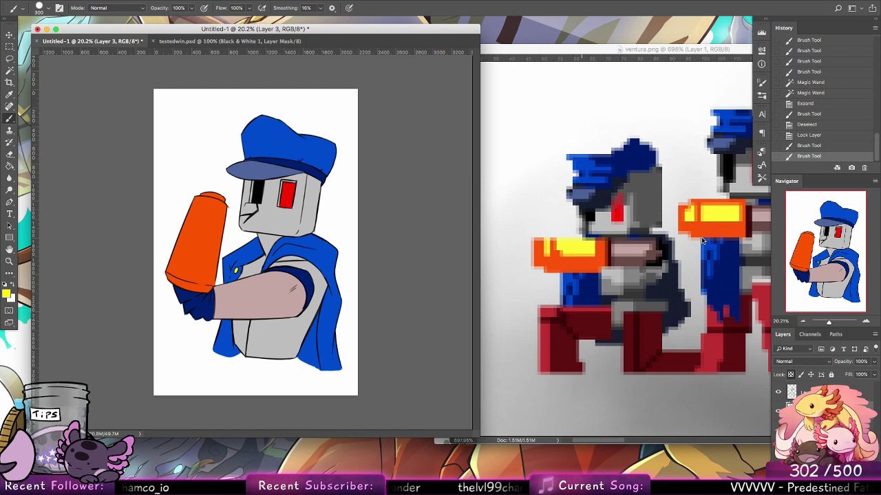
click(9, 261)
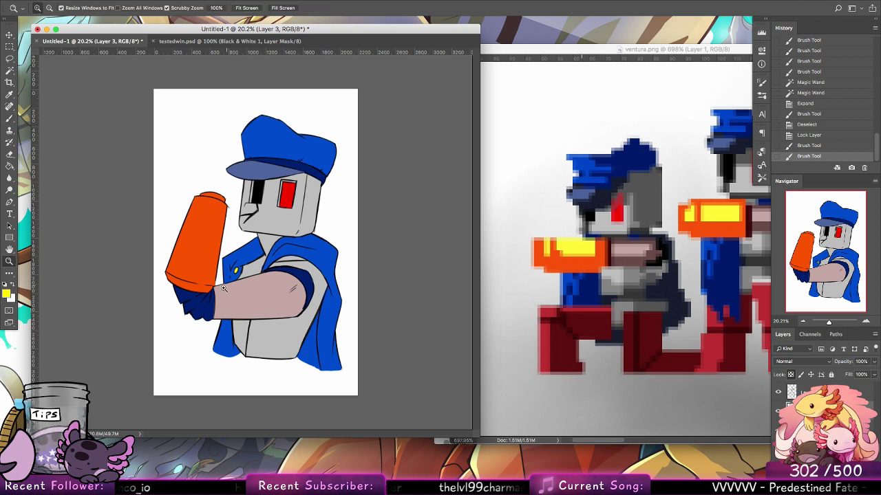
drag(234, 287, 254, 292)
click(9, 59)
mouse_move(246, 118)
mouse_down()
mouse_move(206, 217)
mouse_move(201, 271)
mouse_move(206, 279)
mouse_move(226, 273)
mouse_move(242, 327)
mouse_move(237, 375)
mouse_move(206, 376)
mouse_move(48, 141)
mouse_move(241, 110)
mouse_move(274, 124)
mouse_move(275, 113)
mouse_up()
click(815, 393)
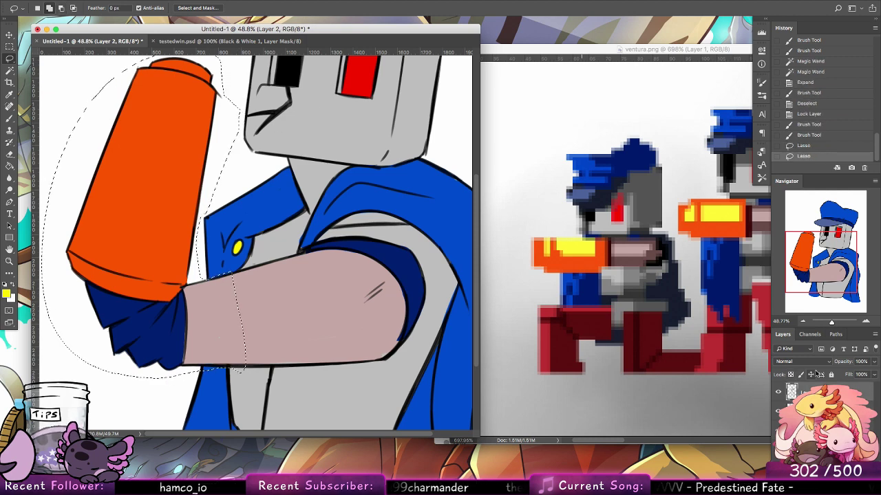
key(v)
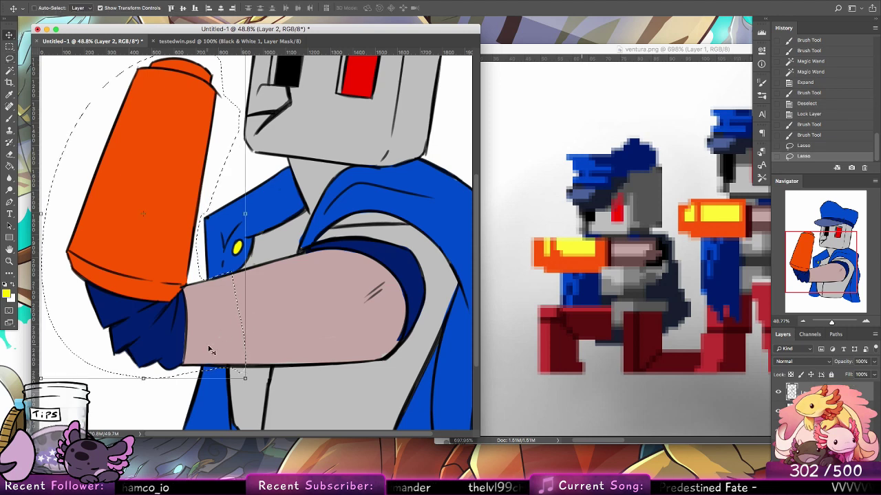
drag(209, 349, 249, 344)
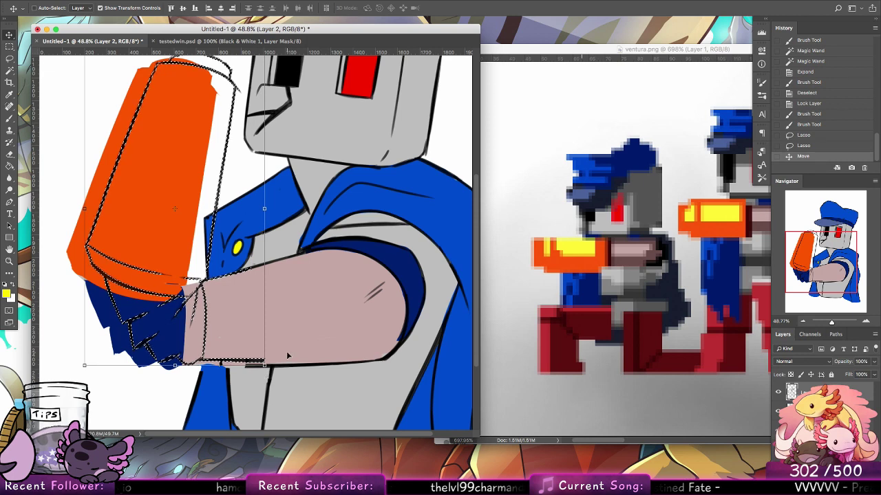
key(e)
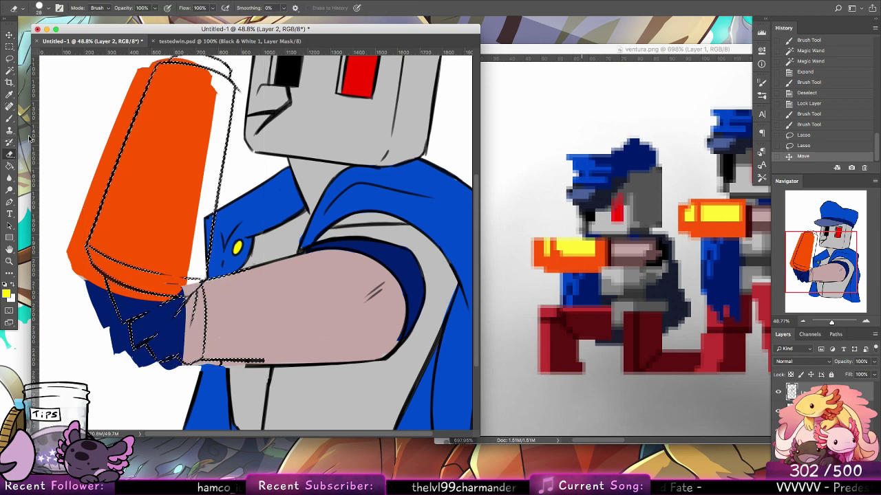
key(super+d)
Erase the overlapping line along the forearm's lower edge on Layer 2
scroll(290, 207, up, 3)
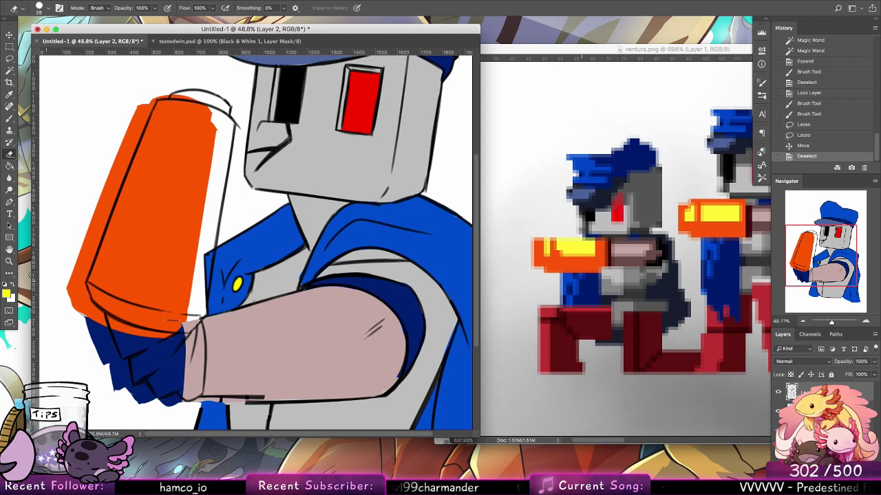
key(r)
drag(48, 246, 320, 153)
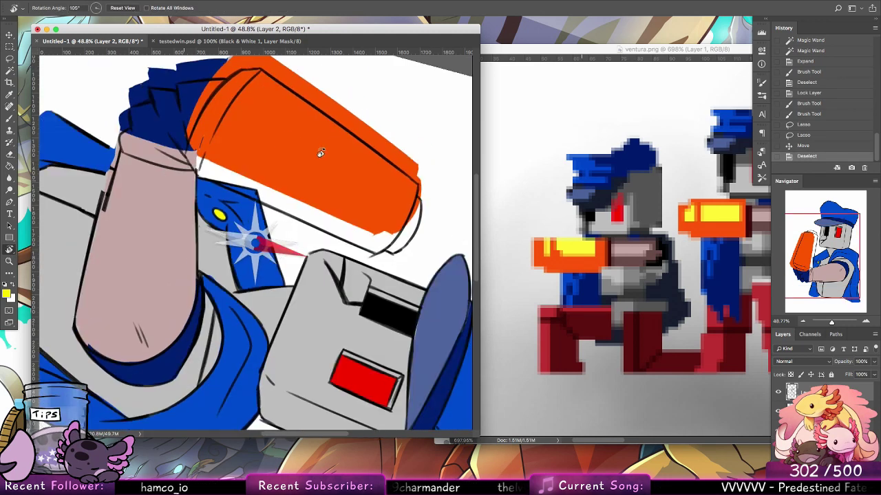
key(e)
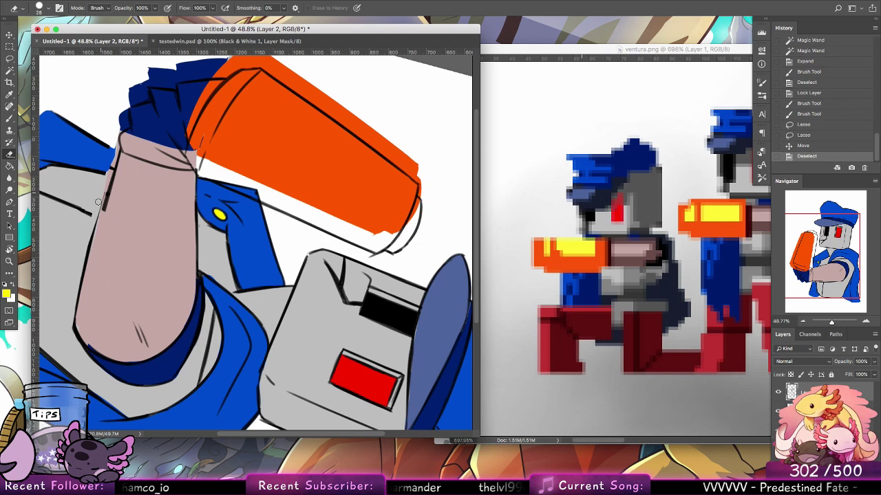
drag(97, 208, 74, 303)
Redraw the forearm's lower outline in black on Layer 2 with a 12 px brush and pressure-controlled opacity
click(5, 285)
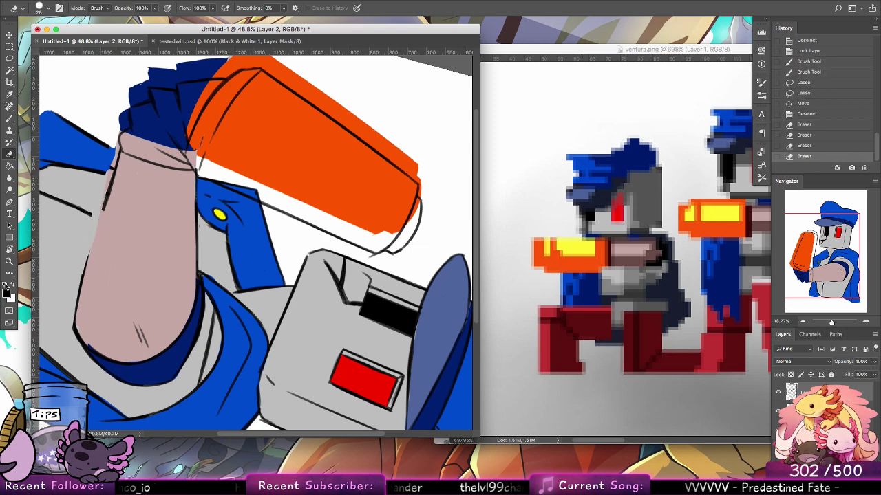
click(41, 9)
click(4, 150)
click(9, 118)
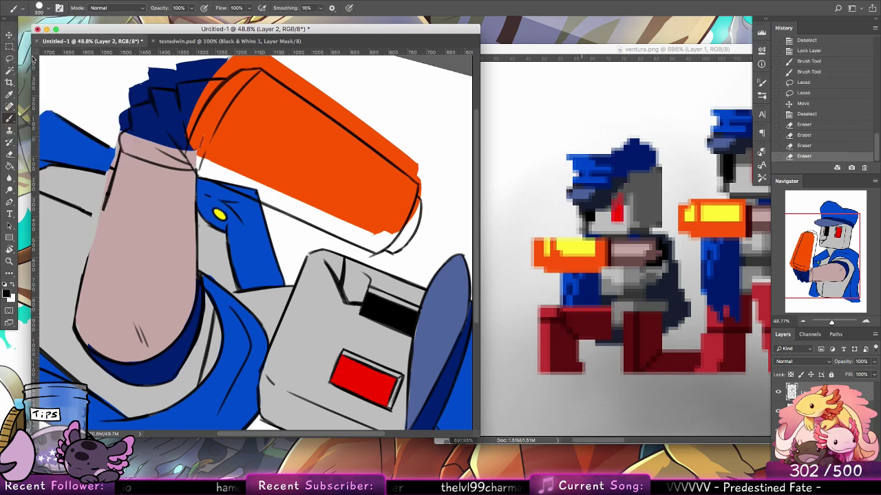
click(40, 9)
click(28, 106)
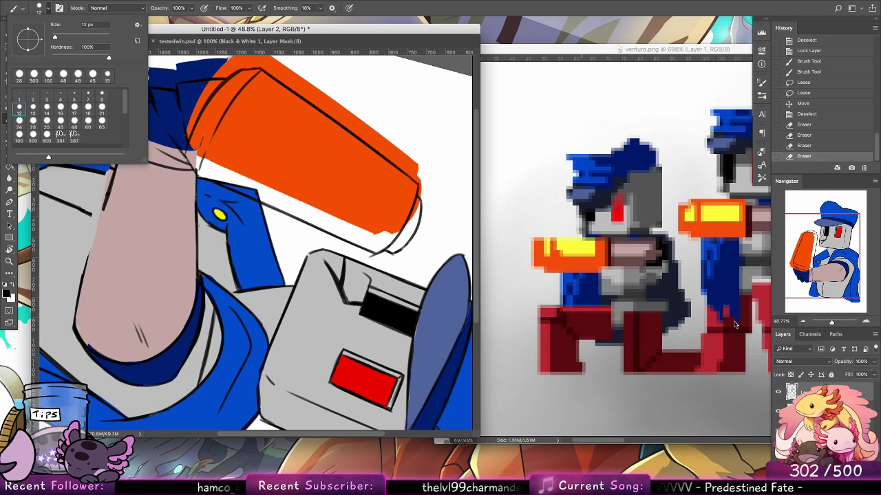
click(106, 204)
drag(105, 206, 83, 272)
key(super+z)
click(204, 8)
key(super+z)
double_click(11, 250)
click(10, 120)
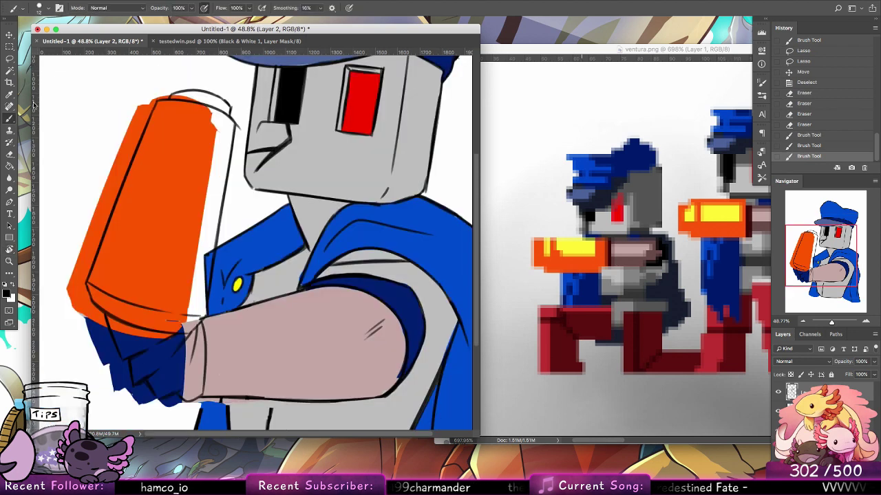
Redraw and clean up the forearm's outline where it meets the cylinder's base on Layer 2
drag(324, 312, 321, 209)
mouse_move(223, 295)
mouse_down()
mouse_move(230, 303)
mouse_move(224, 294)
mouse_up()
mouse_move(205, 294)
mouse_down()
mouse_move(226, 294)
mouse_move(270, 320)
mouse_move(270, 307)
mouse_move(266, 320)
mouse_move(309, 367)
mouse_move(305, 391)
mouse_up()
key(e)
key(b)
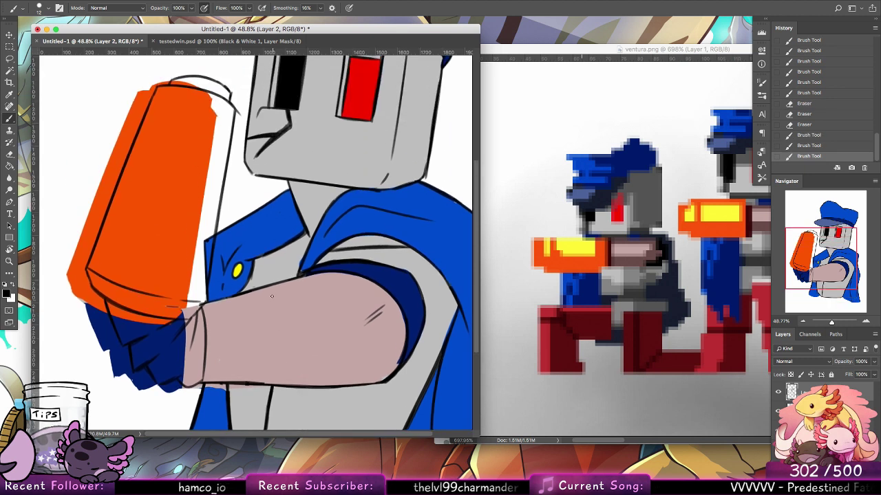
Unlock Layer 3's transparent pixels, then select the orange cylinder and navy cuff fills and move them into the shifted line art
click(812, 411)
click(790, 375)
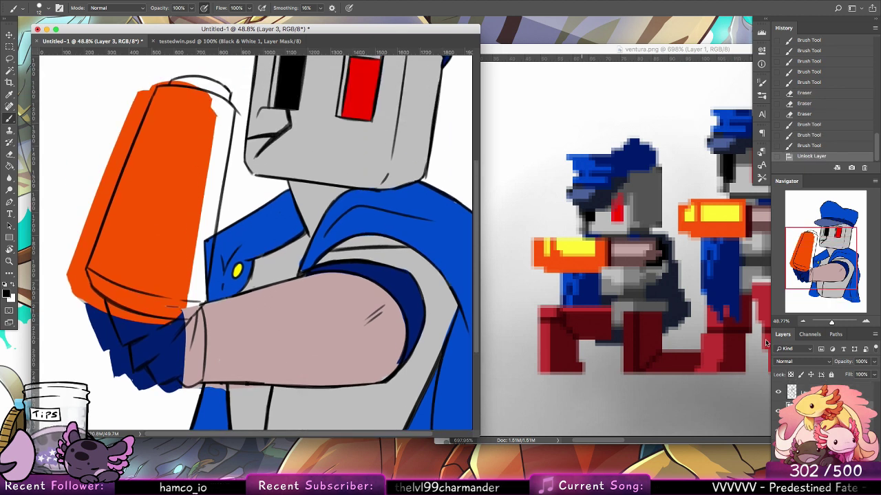
click(10, 71)
click(179, 167)
shift+click(176, 311)
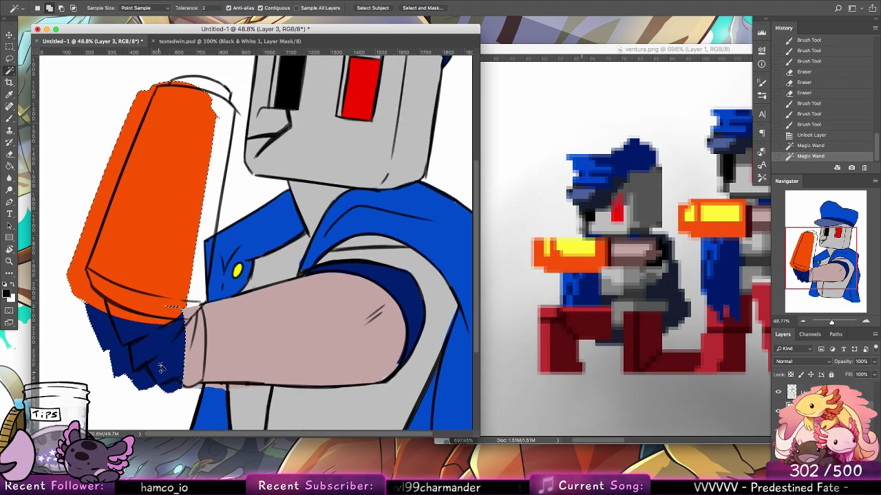
key(v)
drag(167, 296, 185, 290)
key(ctrl+d)
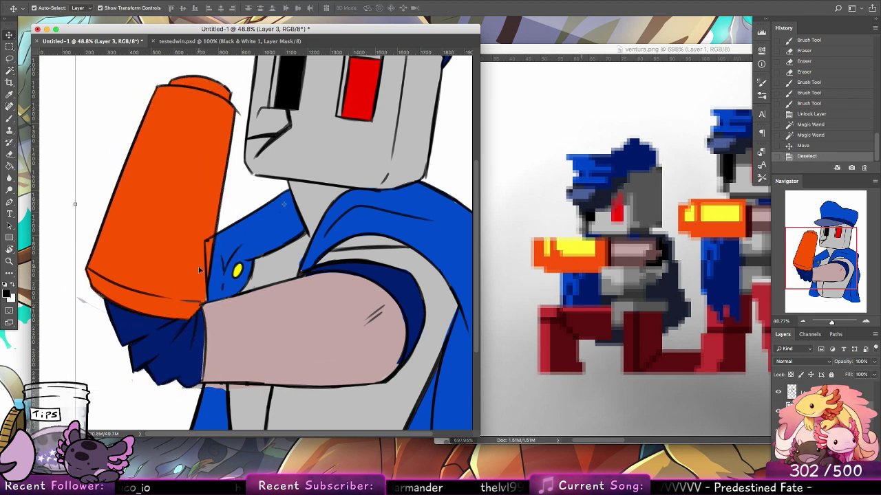
Restore the selection of the cylinder and cuff fills, nudge them up and right, and deselect
key(ctrl+z)
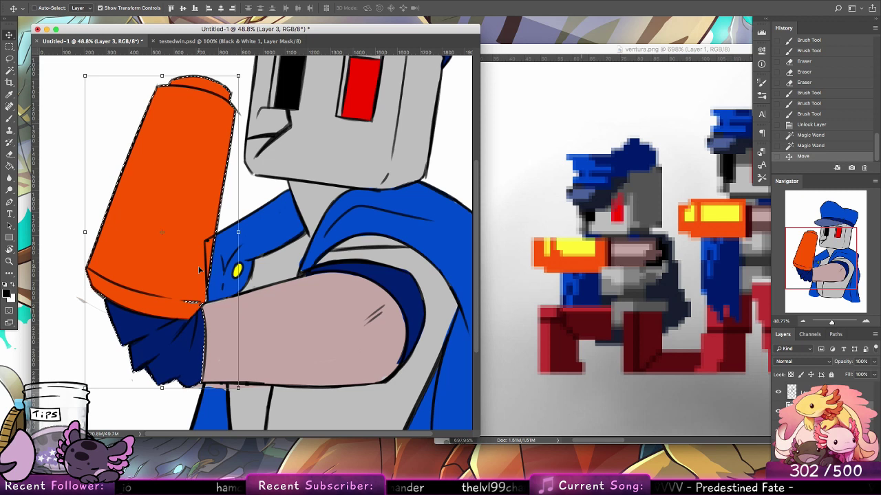
key(Up)
key(Right)
key(ctrl+d)
Erase the cape outline that crosses the cylinder's lower edge on Layer 2
key(e)
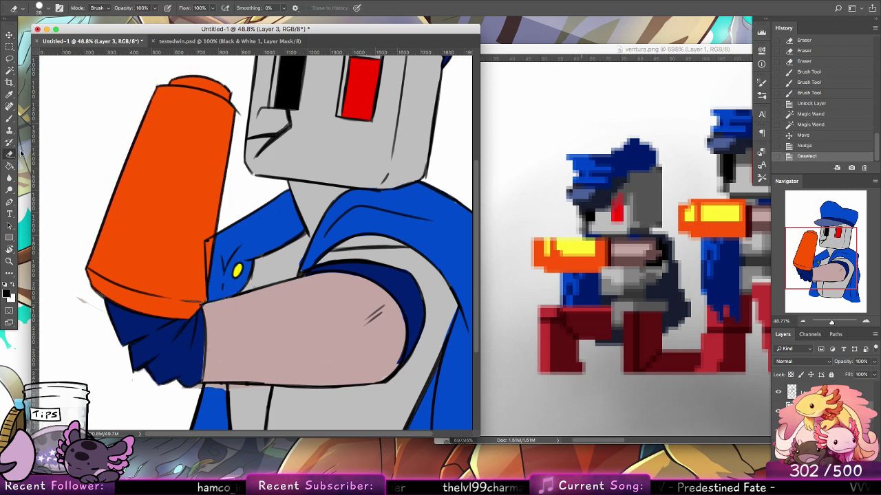
key(alt+bracketleft)
drag(206, 259, 209, 293)
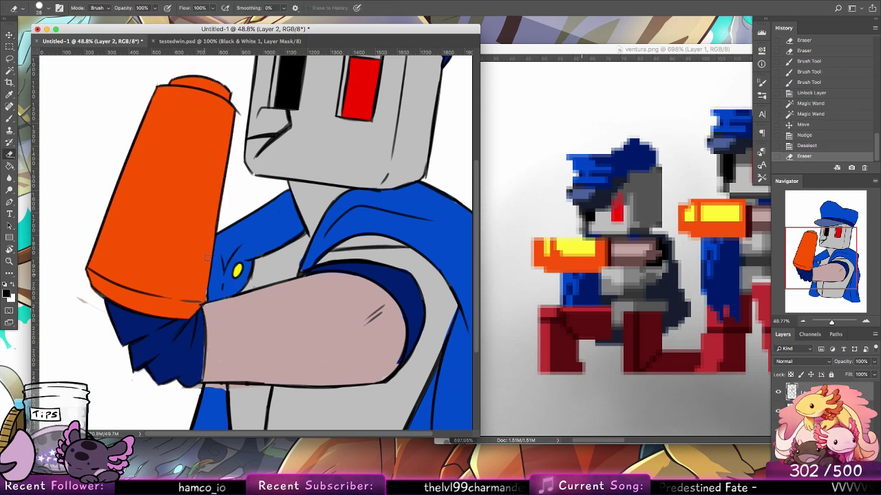
Touch up the orange fill at the cylinder's lower corner on Layer 3 with a 35 px brush, using the cylinder's own colour
key(b)
alt+click(181, 220)
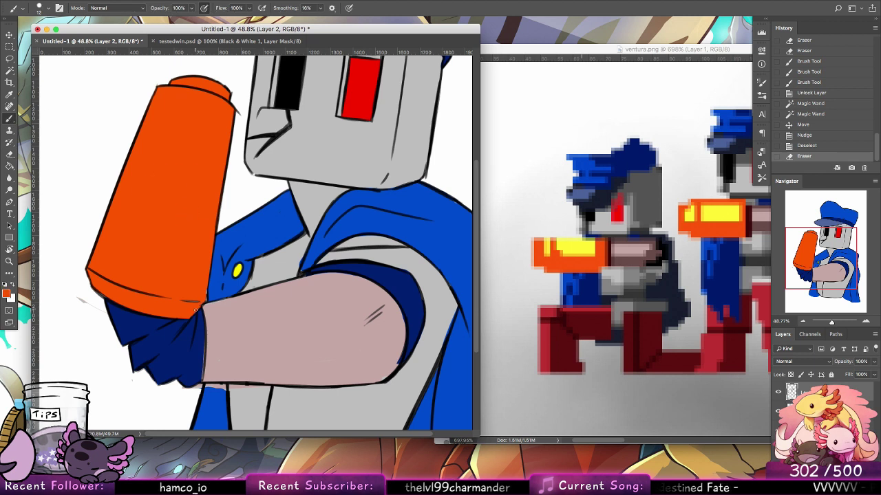
click(205, 300)
click(45, 8)
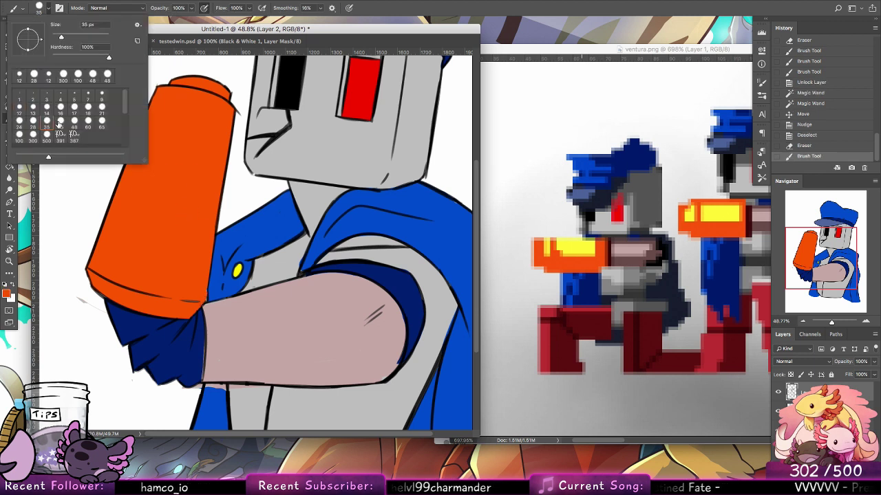
click(817, 410)
key(ctrl+z)
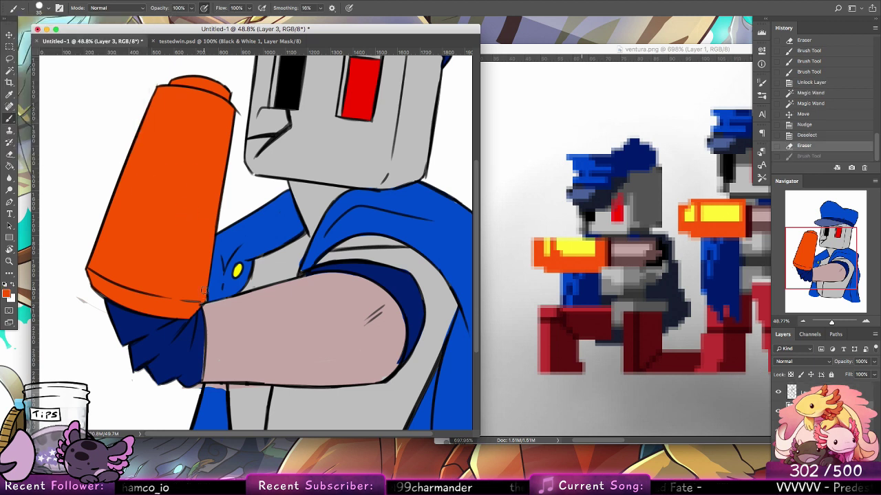
drag(196, 306, 189, 303)
Clean up the flat colours along the forearm's cuff and lower edge, sampling the existing fills and removing the skin-tone spill
alt+click(201, 338)
mouse_move(201, 336)
mouse_down()
mouse_move(202, 376)
mouse_move(180, 389)
mouse_move(270, 389)
mouse_up()
key(e)
key(b)
alt+click(250, 403)
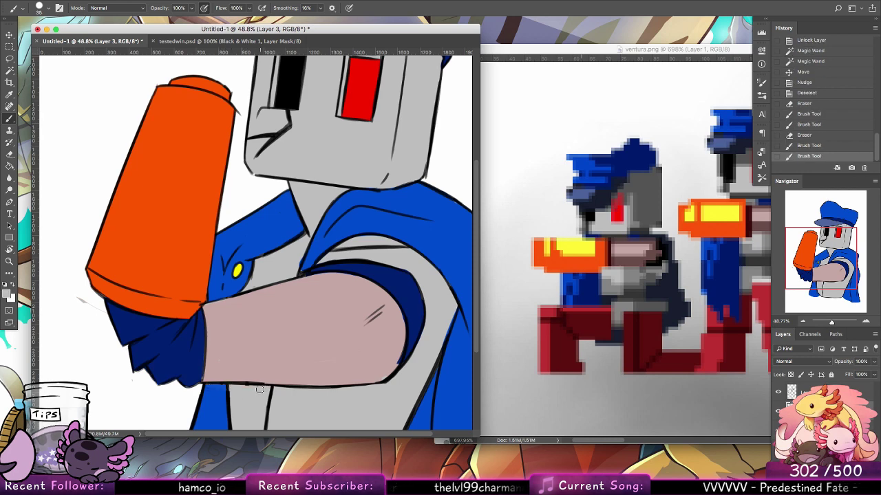
Erase the stray mark outside the cylinder's lower outer edge on Layer 3
click(9, 261)
drag(391, 258, 375, 245)
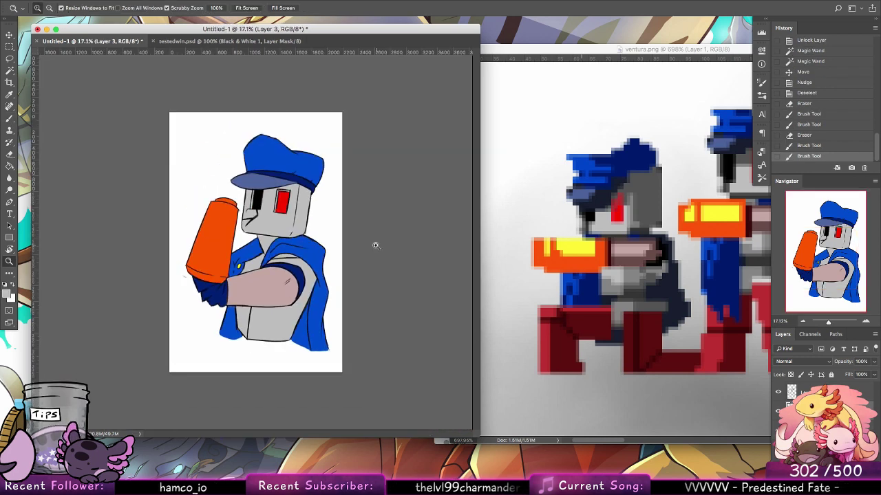
drag(365, 296, 370, 274)
click(9, 154)
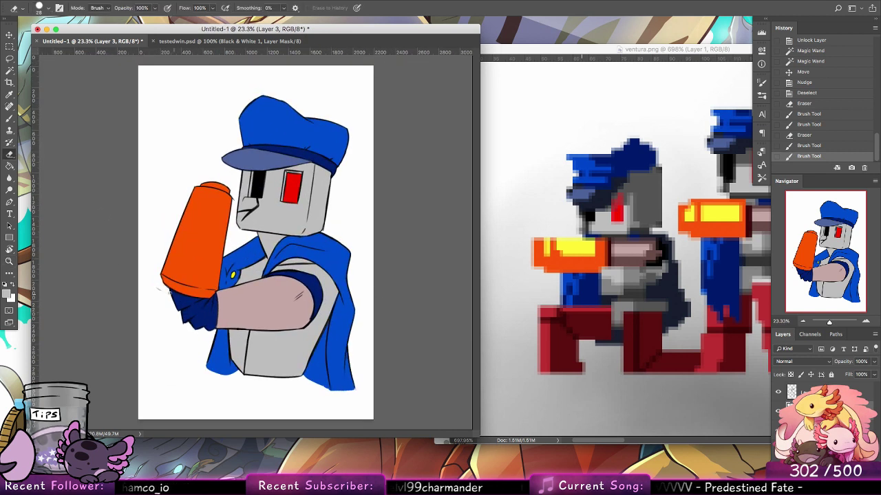
click(160, 289)
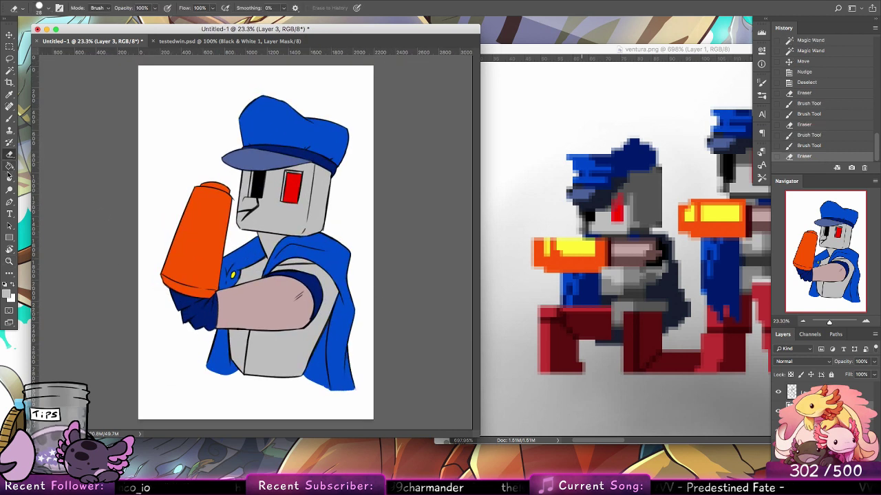
Add a new layer and build up a yellow radial gradient glow at the cylinder's tip at 40% opacity, sampling yellow from the sprite
drag(10, 166, 36, 167)
click(41, 166)
alt+click(713, 223)
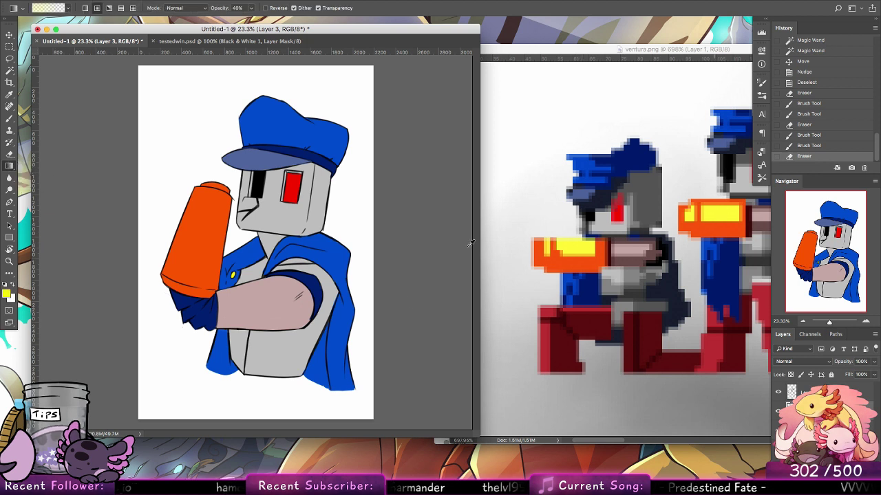
double_click(851, 489)
key(ctrl+z)
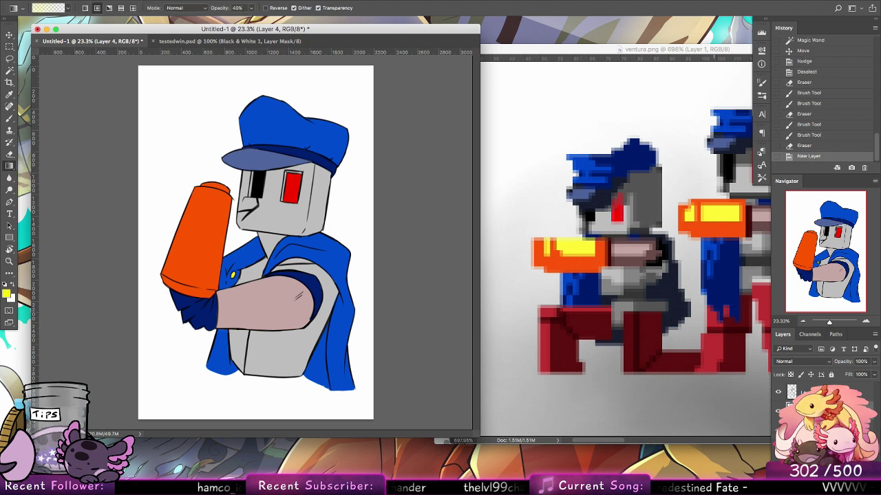
drag(215, 182, 217, 211)
drag(215, 183, 218, 209)
drag(215, 184, 220, 214)
Lighten the centre of the glow at the cylinder's tip with white radial gradients
alt+click(355, 209)
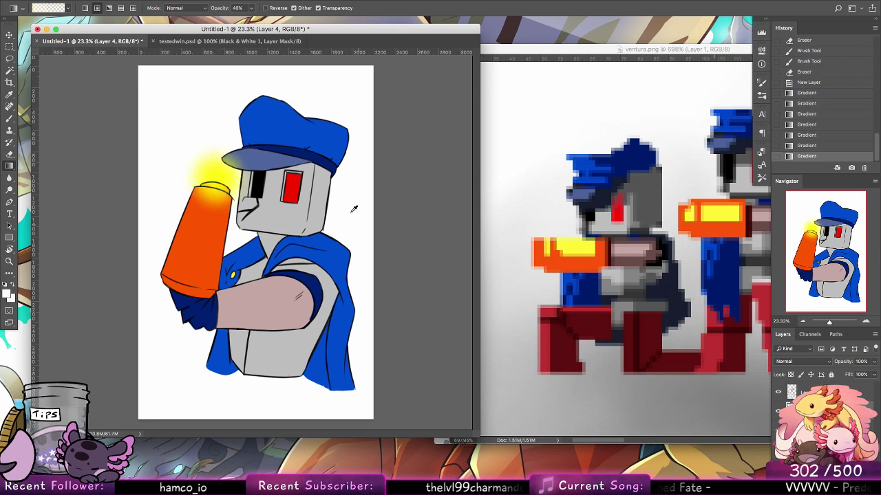
drag(217, 181, 223, 208)
drag(217, 182, 224, 208)
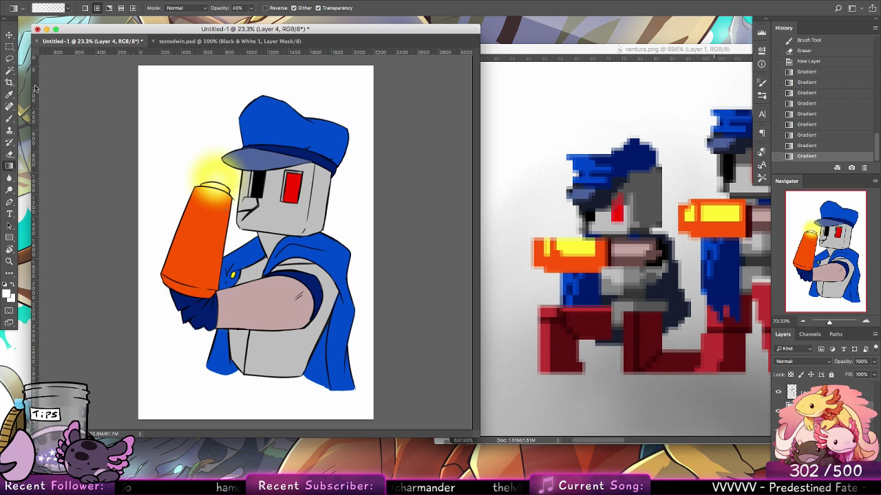
Try to erase the glow overlapping the cylinder's tip with a 100 px eraser
key(b)
click(47, 8)
click(21, 137)
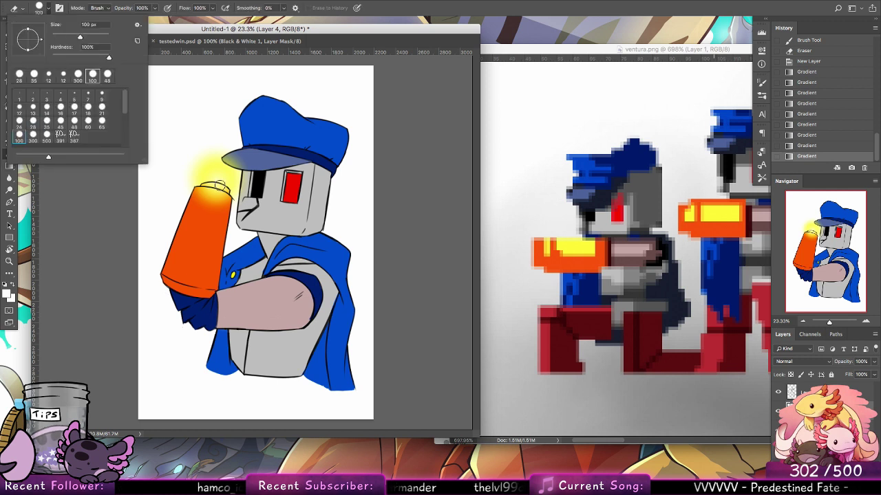
mouse_move(197, 200)
mouse_down()
mouse_move(189, 196)
mouse_move(236, 210)
mouse_up()
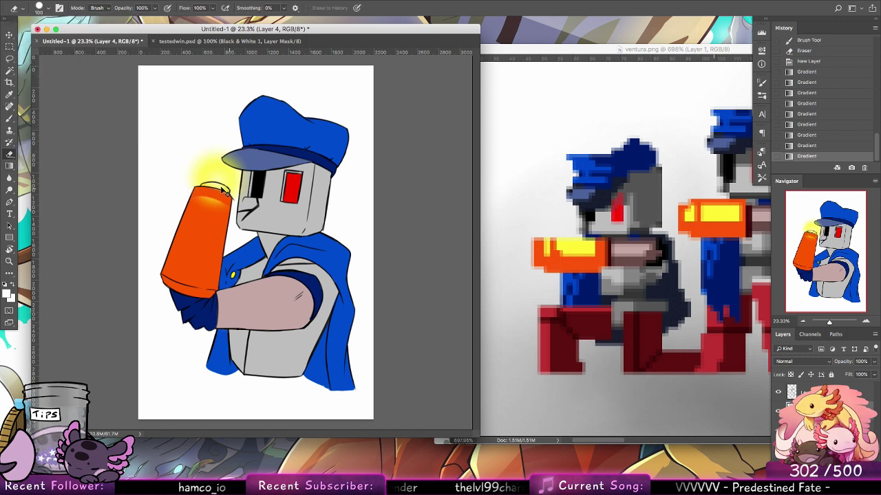
key(ctrl+z)
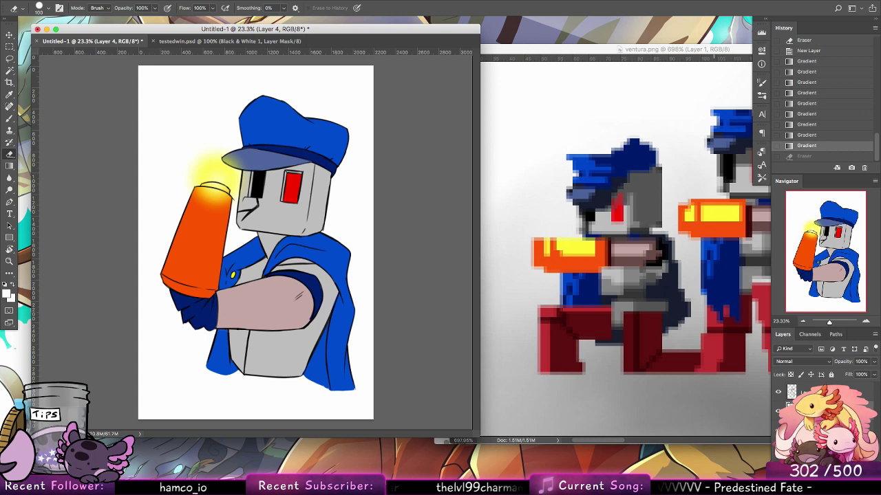
Add a layer mask to Layer 4 and paint black with a 60 px brush to hide the glow over the cylinder's upper end
click(809, 490)
drag(243, 204, 196, 183)
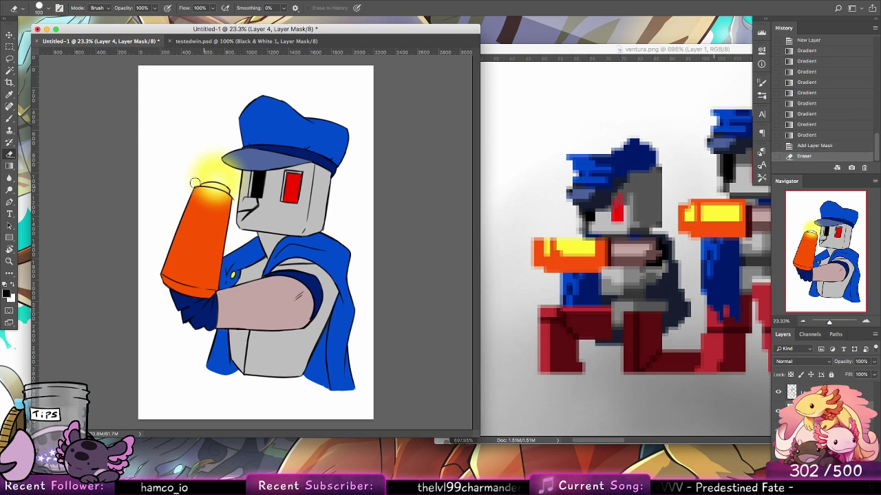
click(9, 117)
click(48, 8)
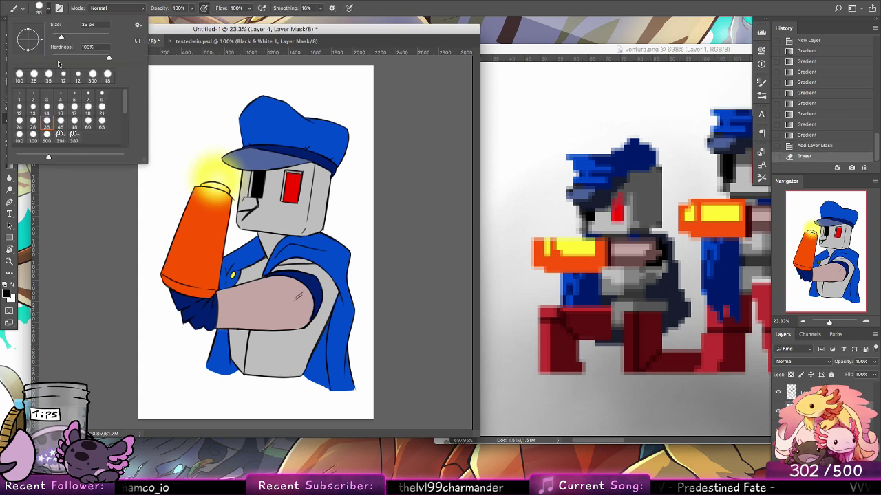
click(90, 128)
drag(189, 189, 245, 203)
key(super+z)
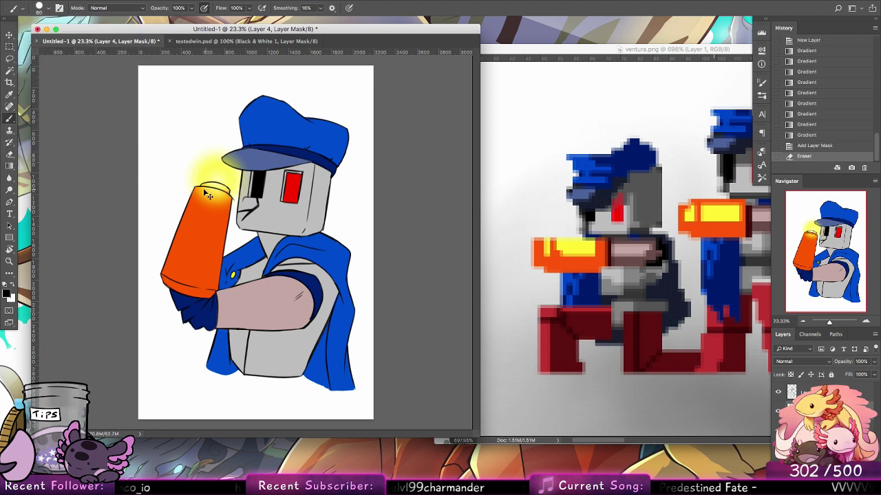
mouse_move(194, 189)
mouse_down()
mouse_move(238, 201)
mouse_move(191, 195)
mouse_move(201, 189)
mouse_move(235, 204)
mouse_move(188, 200)
mouse_move(235, 207)
mouse_move(190, 197)
mouse_move(230, 211)
mouse_move(193, 198)
mouse_up()
key(x)
key(x)
drag(195, 193, 239, 207)
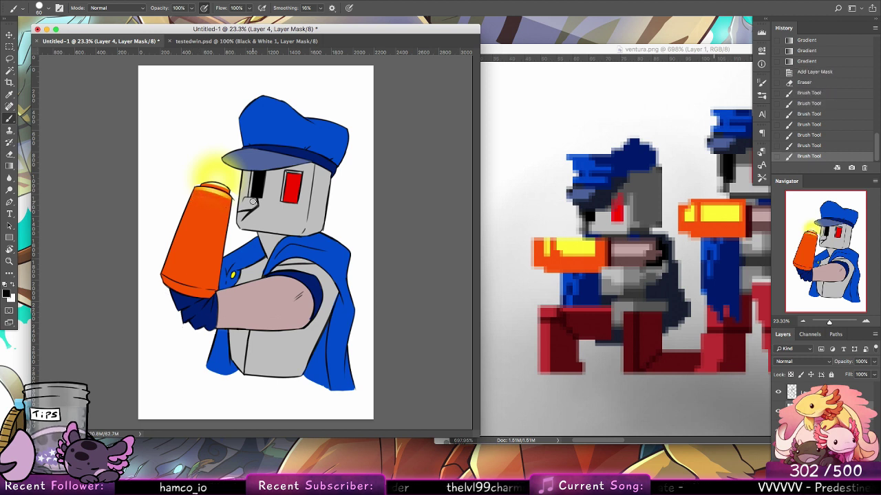
drag(185, 194, 211, 195)
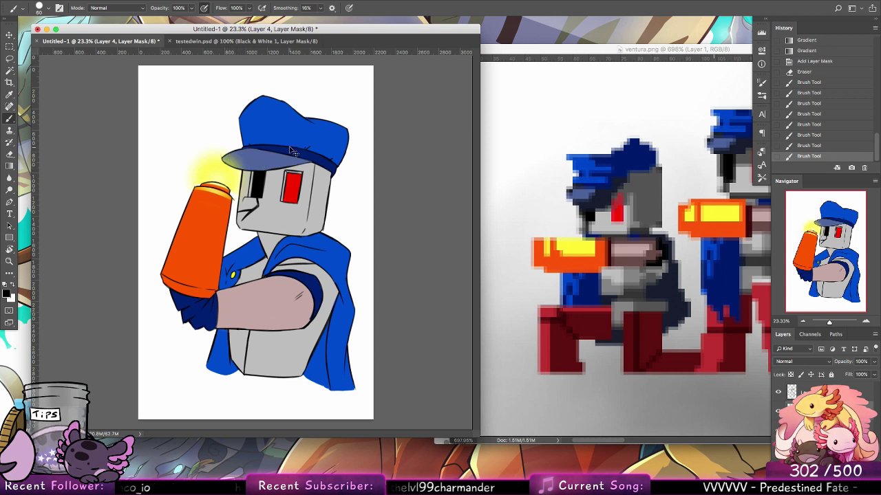
Save the drawing to the Desktop as trixel.psd in Photoshop format
key(super+s)
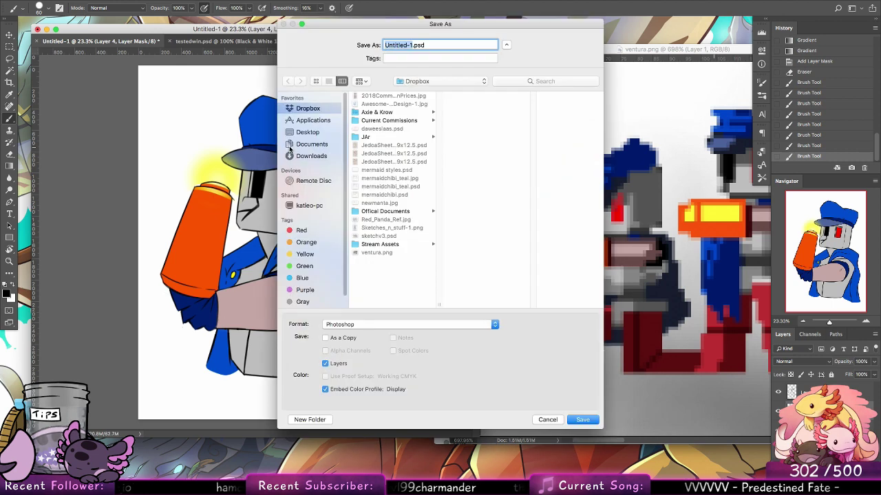
text(trix)
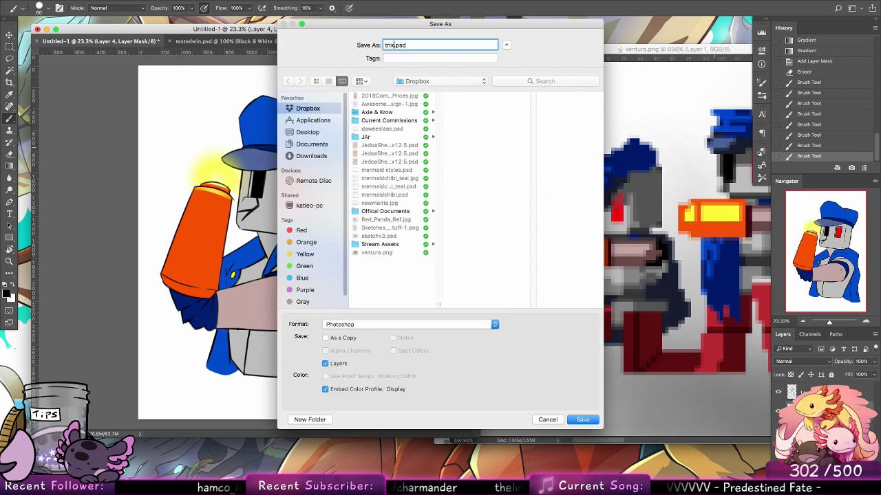
click(307, 132)
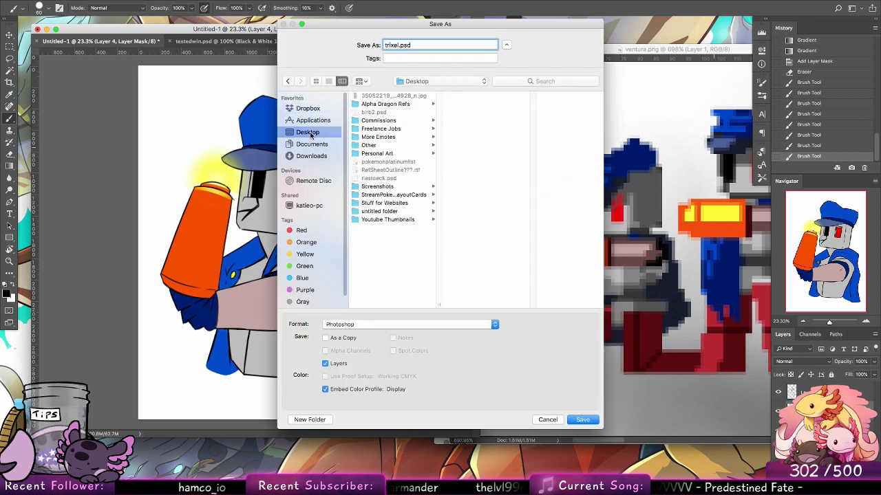
key(Return)
key(Return)
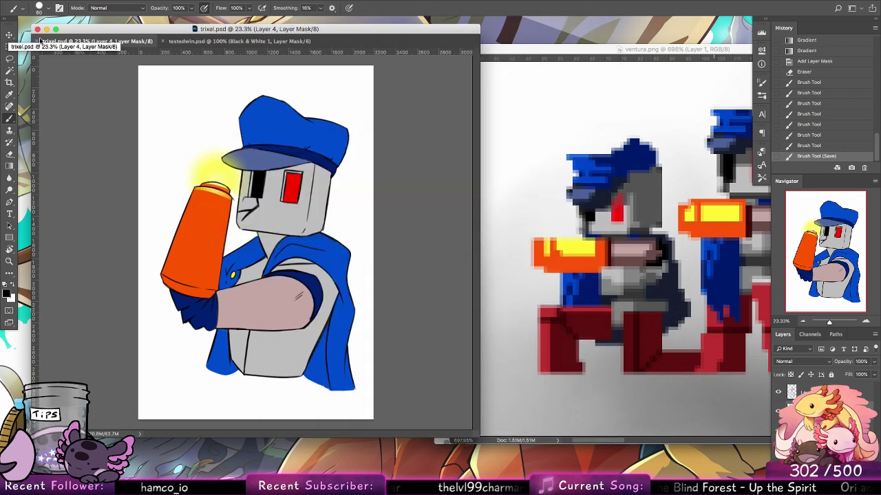
Close the ventura.png reference and the Dropbox and Personal Art folder windows, returning to the trixel.psd drawing
click(552, 77)
click(453, 49)
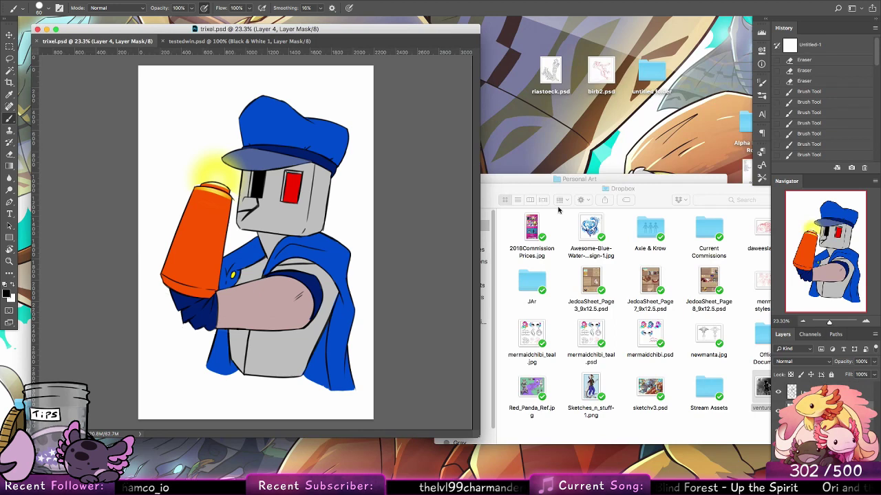
click(492, 182)
click(430, 179)
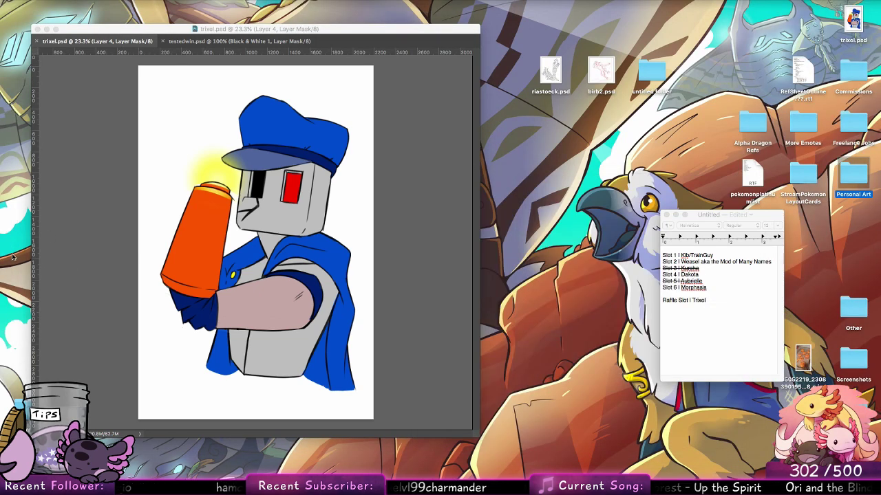
click(36, 234)
Draw black angular crack lines on Layer 2 along the face's front edge beside the black eye and mouth with a 14 px brush
click(9, 260)
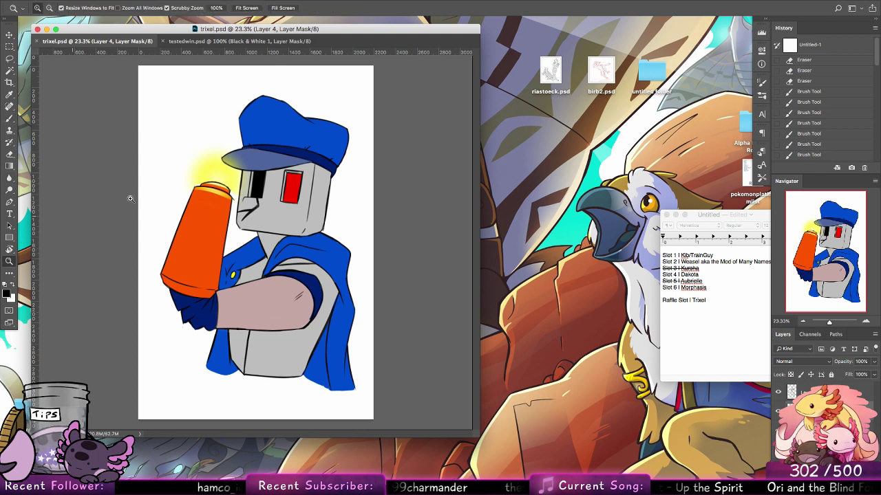
drag(258, 171, 296, 181)
click(9, 118)
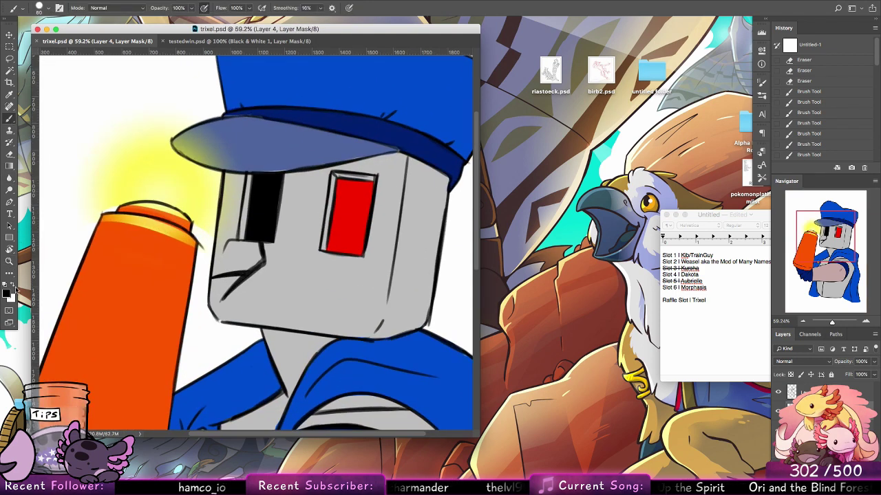
click(817, 392)
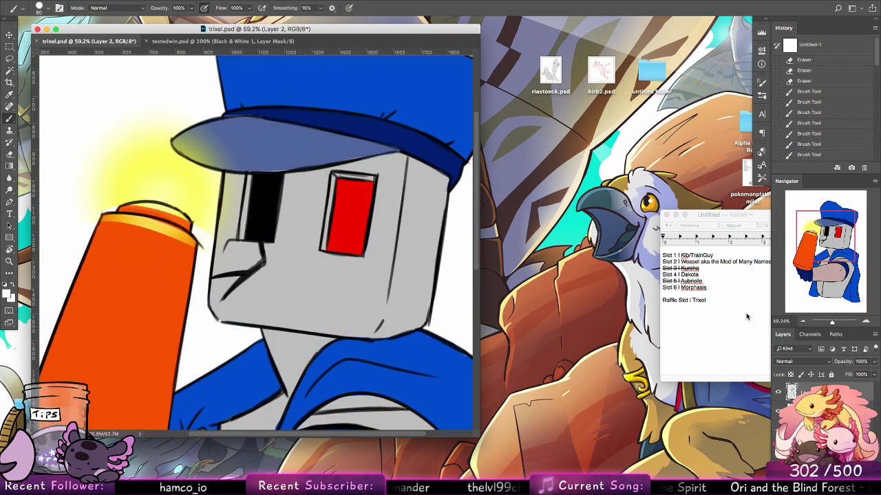
click(6, 284)
click(49, 9)
click(101, 95)
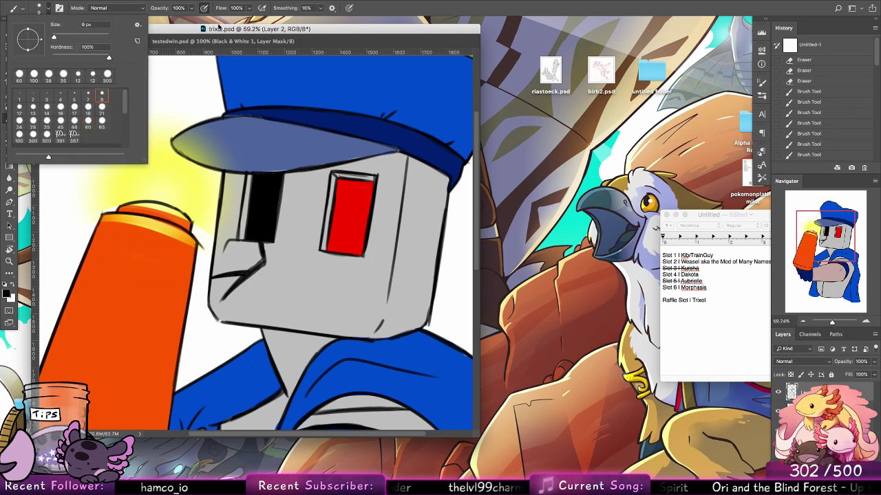
click(205, 9)
click(46, 8)
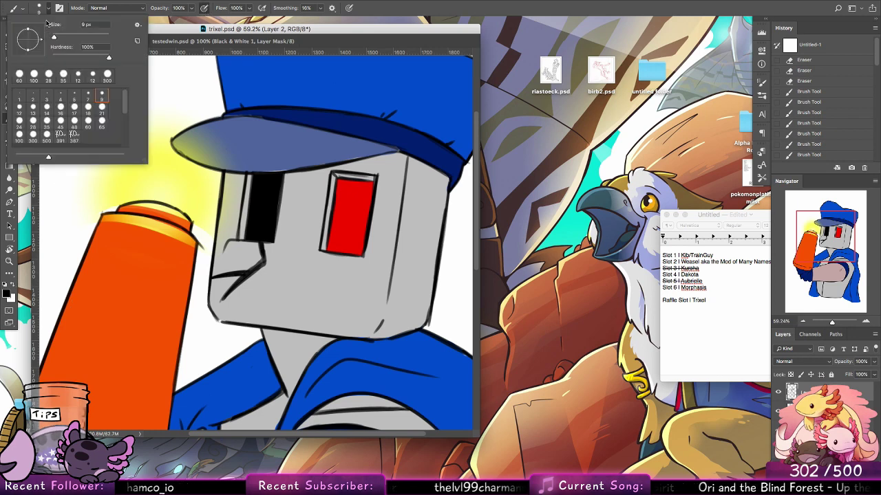
click(46, 112)
drag(226, 245, 210, 278)
mouse_move(239, 222)
mouse_down()
mouse_move(219, 208)
mouse_move(239, 222)
mouse_move(216, 236)
mouse_move(231, 221)
mouse_up()
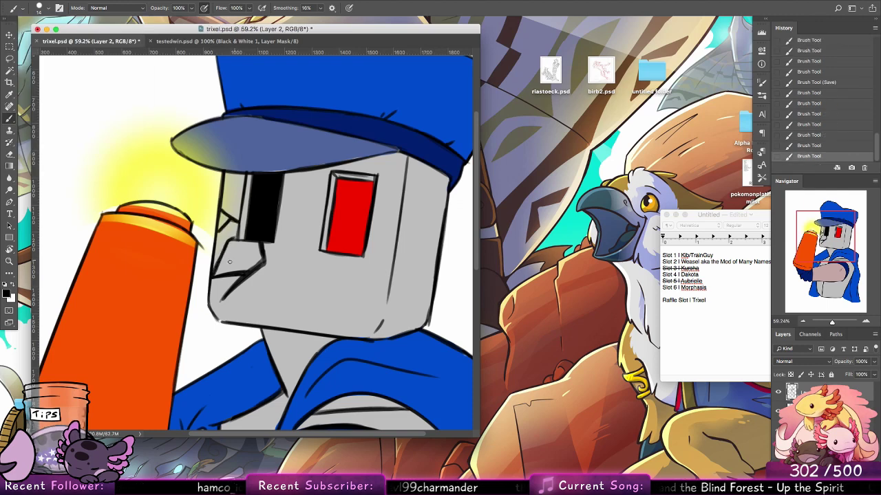
drag(227, 257, 217, 286)
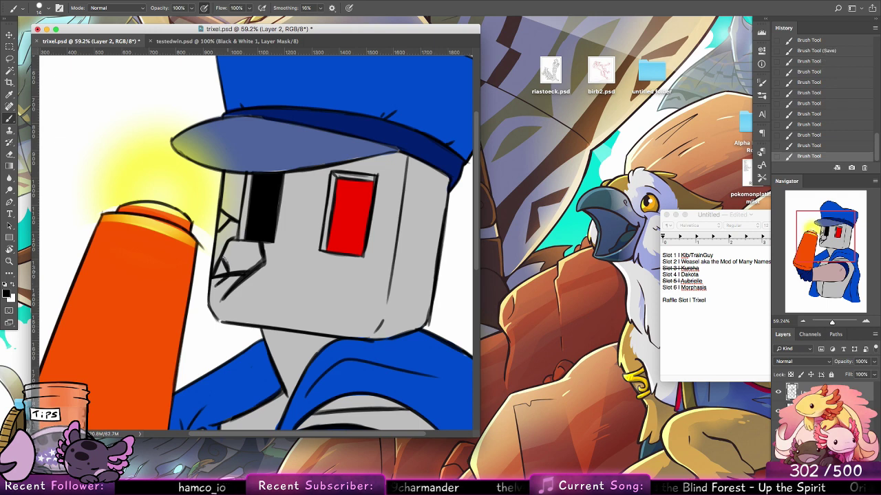
Save the changes to trixel.psd and view the whole drawing
key(super+s)
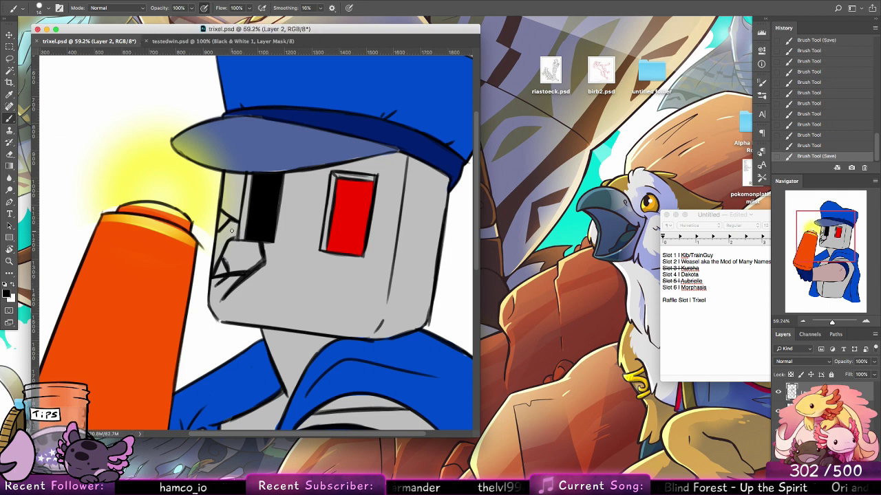
key(z)
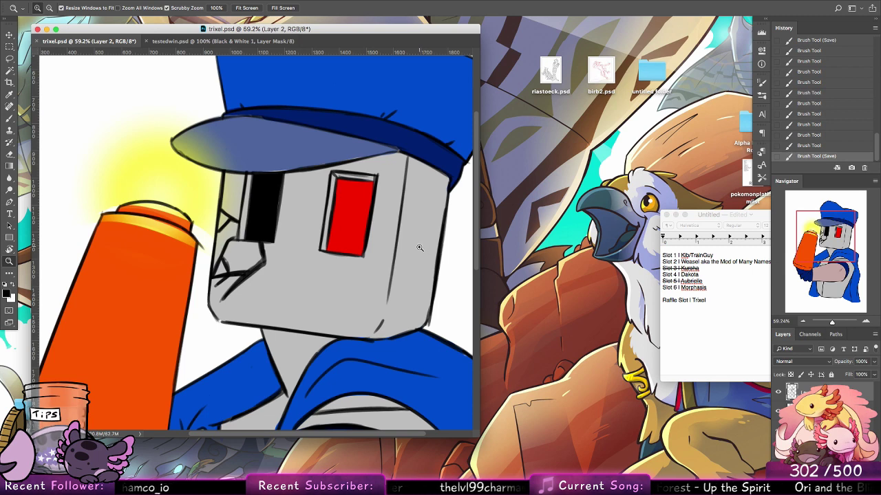
drag(420, 248, 380, 241)
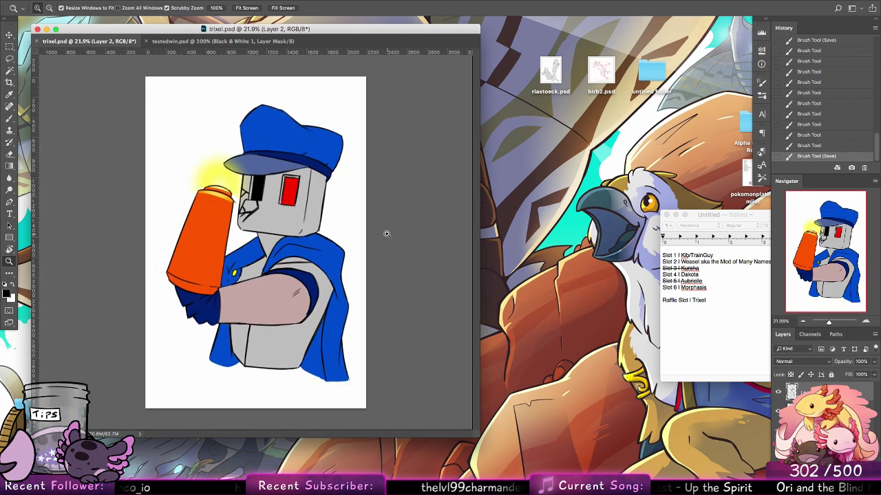
Close the trixel.psd drawing and inspect the whole testedwin.psd sketch with its Black & White adjustment hidden and shown
click(37, 40)
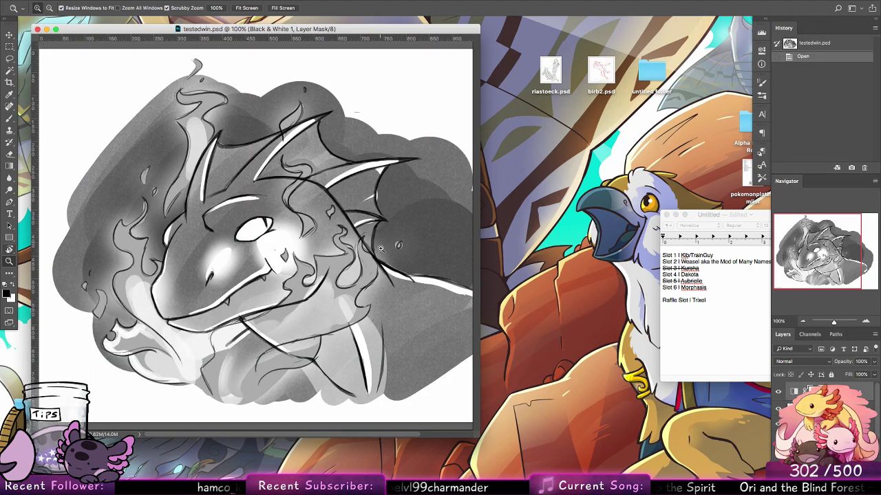
drag(382, 250, 389, 237)
click(826, 409)
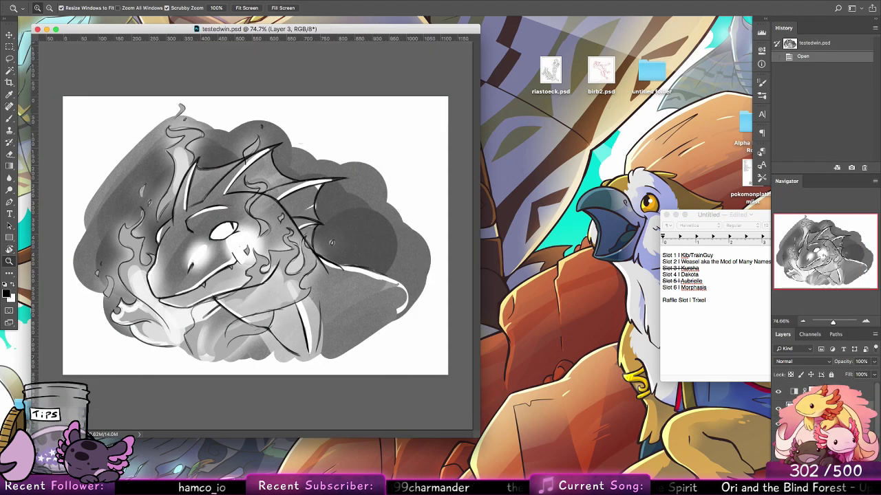
click(778, 393)
click(779, 395)
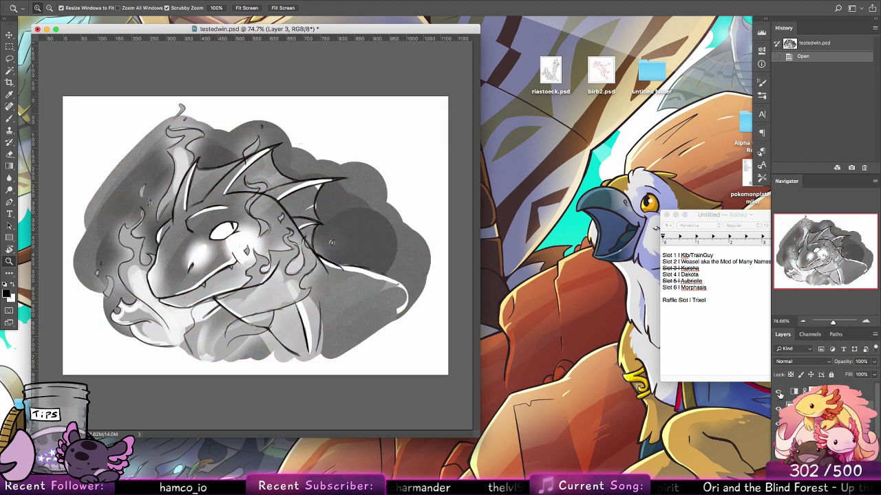
click(836, 393)
scroll(836, 395, down, 5)
shift+click(836, 396)
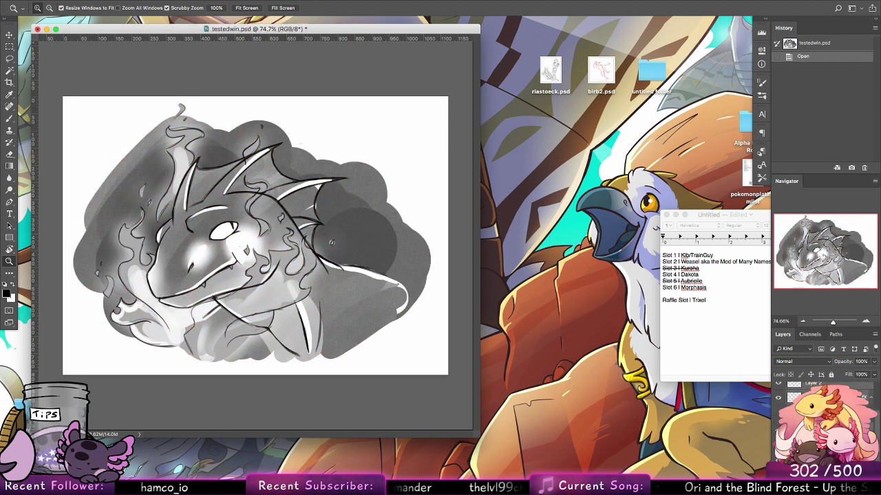
right_click(836, 396)
click(738, 355)
click(874, 361)
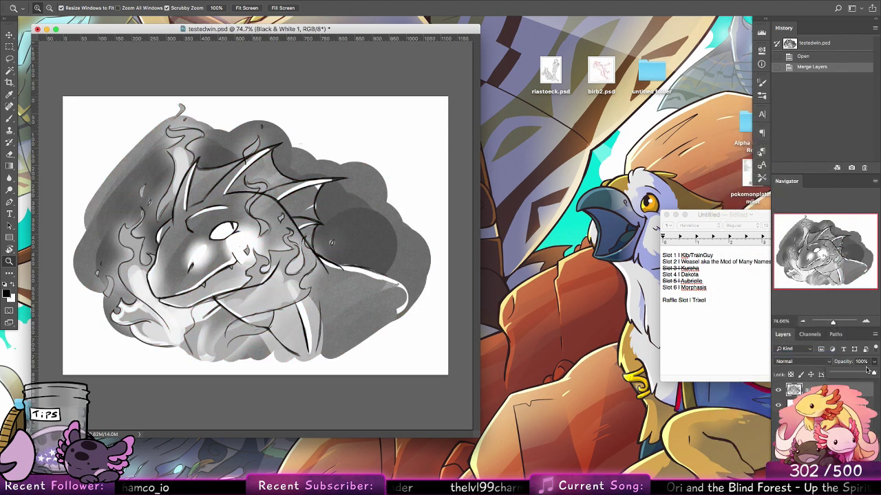
drag(869, 373, 848, 373)
click(851, 490)
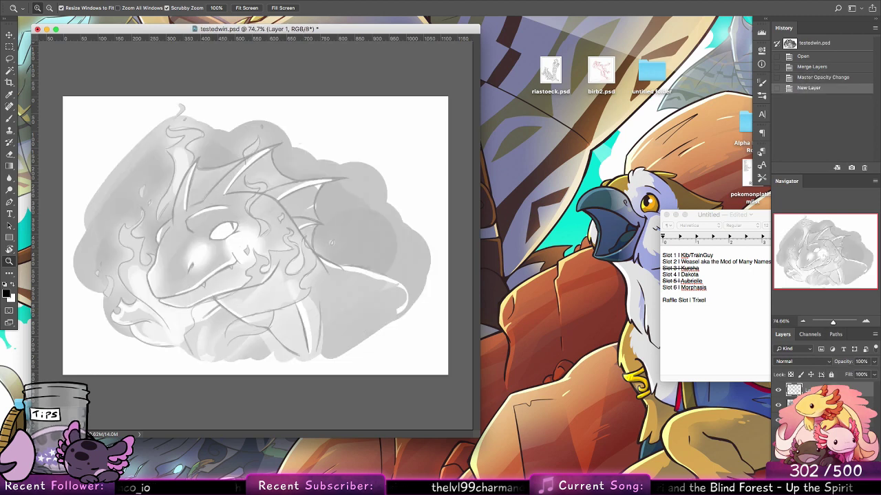
drag(193, 245, 225, 236)
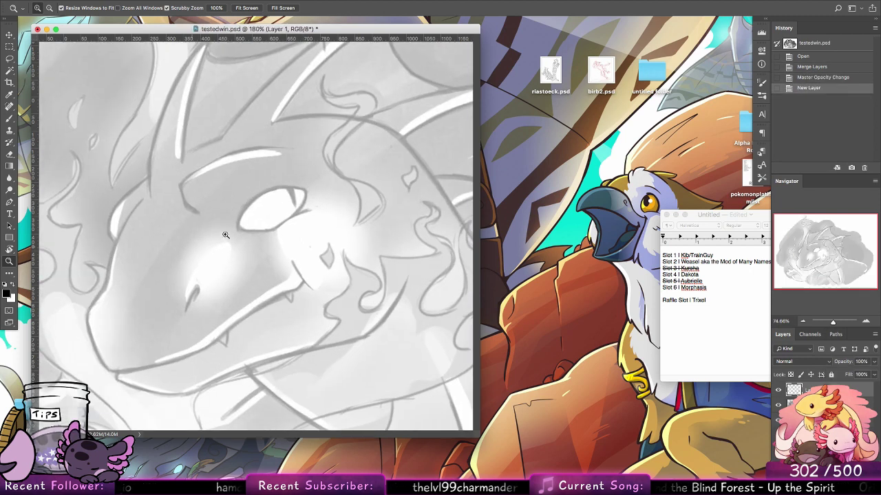
key(b)
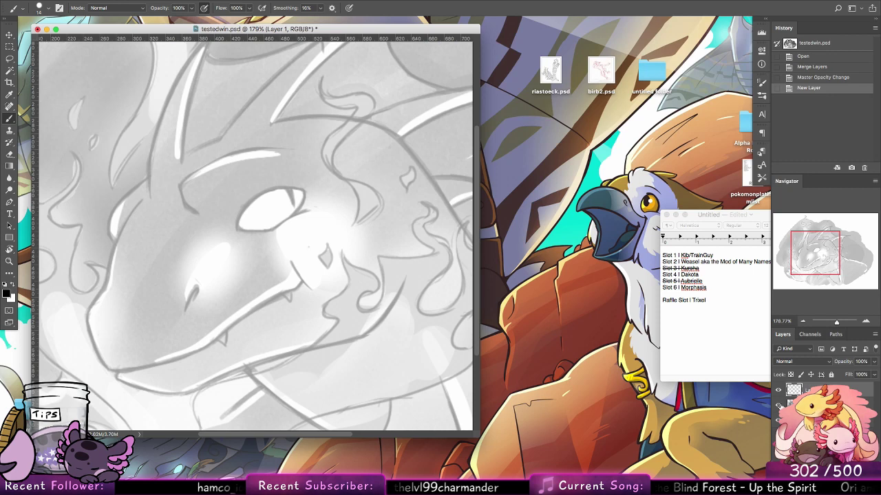
click(779, 406)
key(super+alt+z)
key(super+alt+z)
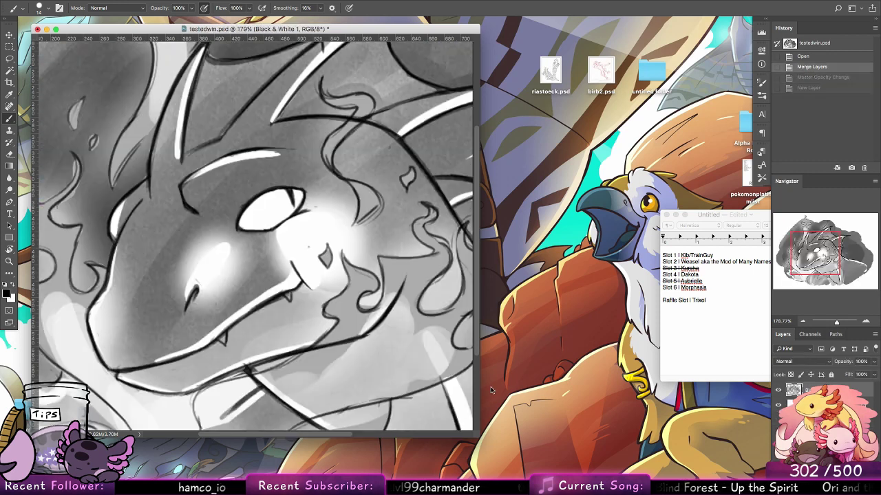
key(super+alt+z)
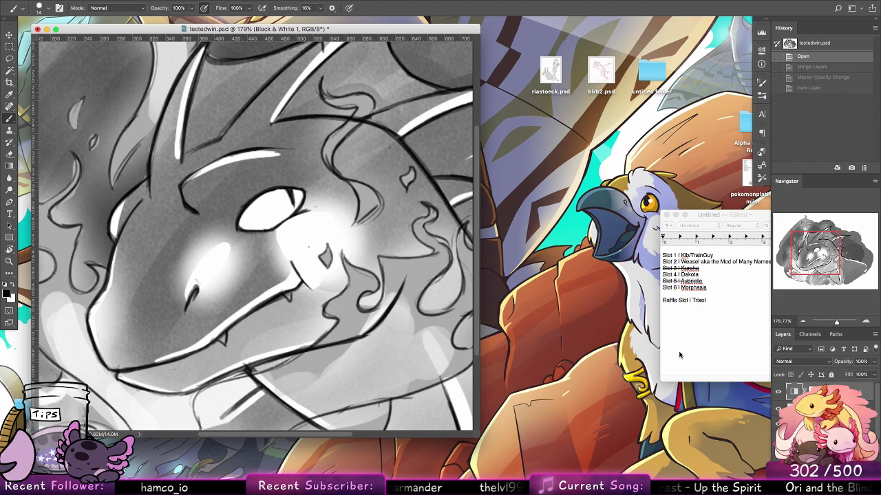
Check the shading layers by hiding and showing them, and delete Layer 5 and the two layers beneath it, keeping the line art
key(z)
key(super+0)
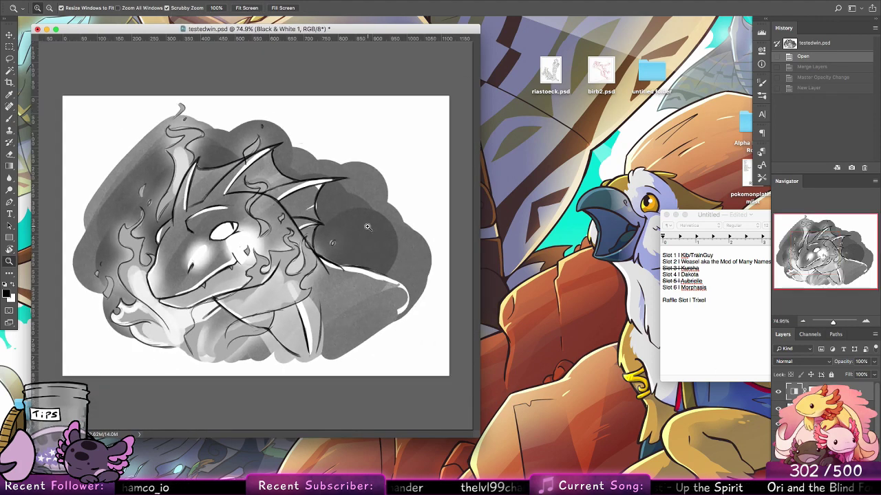
click(779, 425)
click(779, 424)
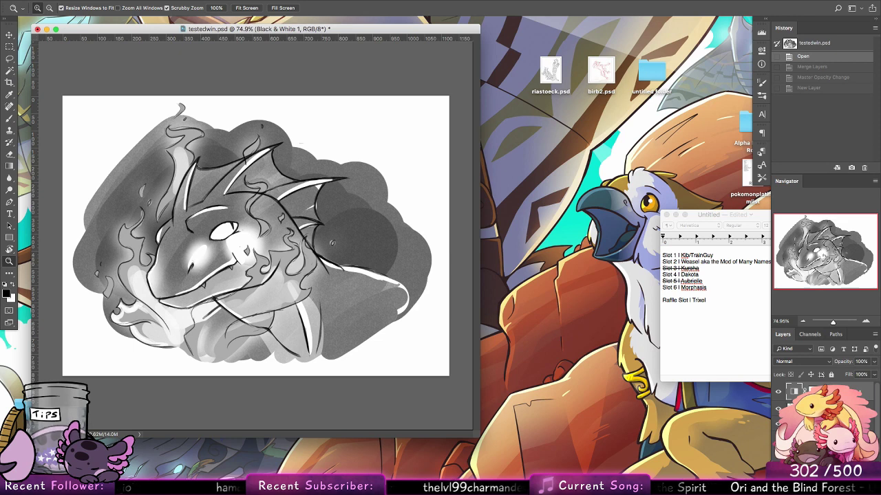
click(778, 425)
click(778, 426)
click(778, 441)
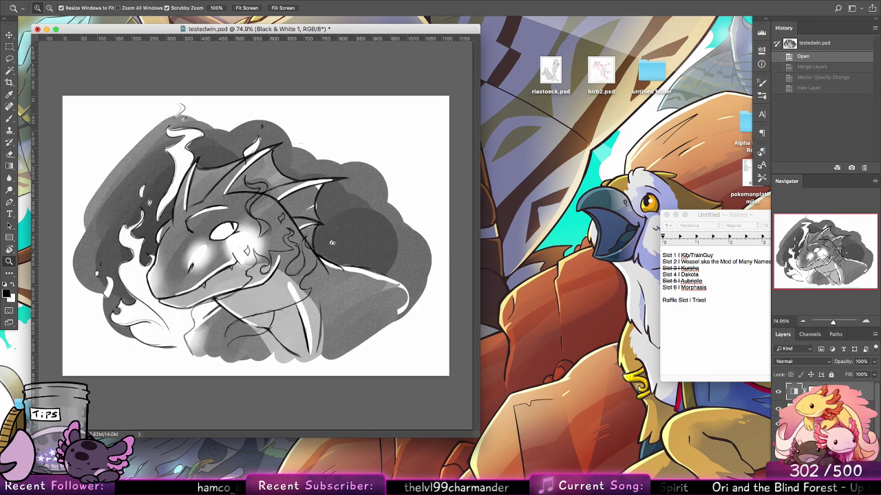
click(778, 441)
click(823, 442)
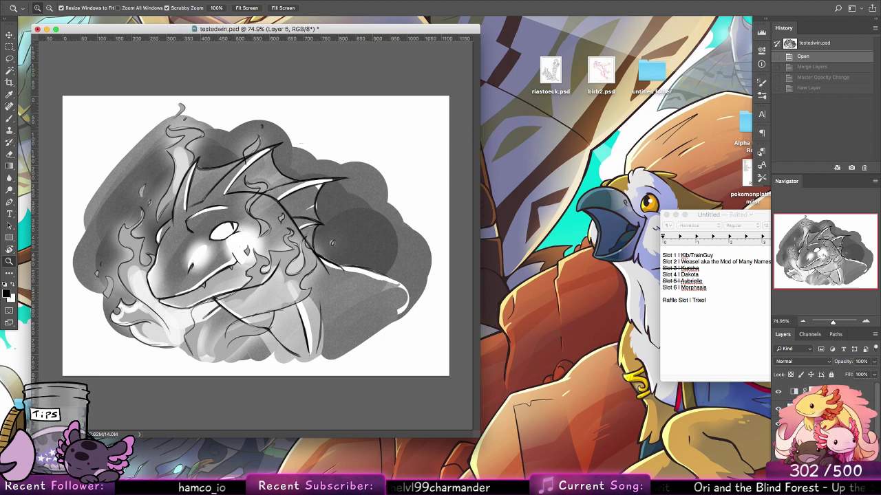
key(Delete)
key(Delete)
key(Delete)
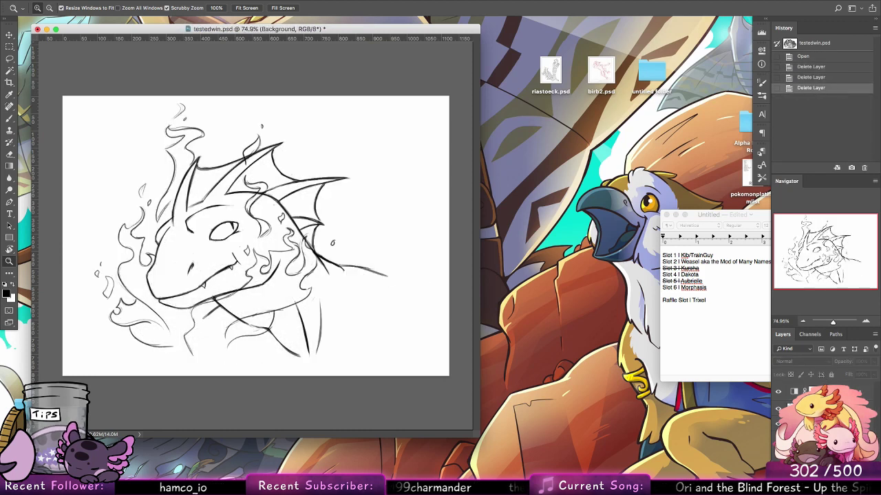
Merge the remaining dragon sketch layers into a single line art layer
click(823, 424)
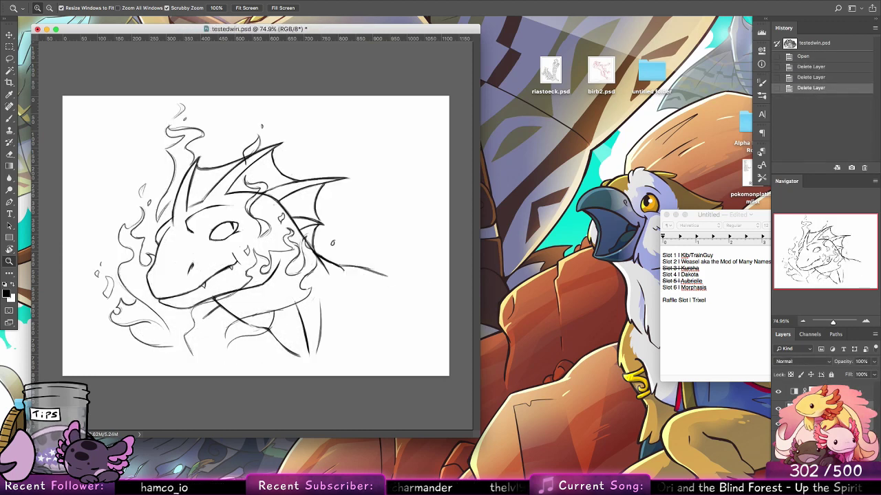
right_click(812, 403)
click(715, 356)
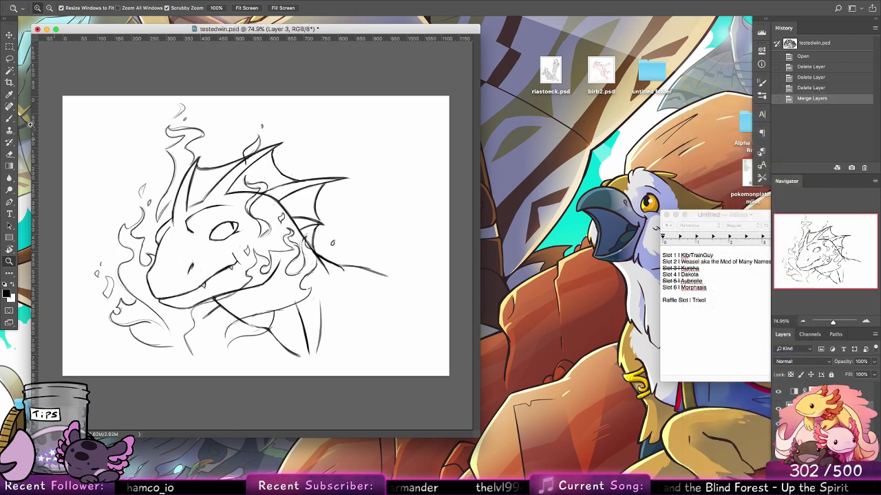
Crop the canvas closer around the dragon head and flames, removing the empty margins at both sides
click(10, 83)
mouse_move(91, 101)
mouse_down()
mouse_move(378, 292)
mouse_move(394, 373)
mouse_up()
drag(91, 238, 84, 238)
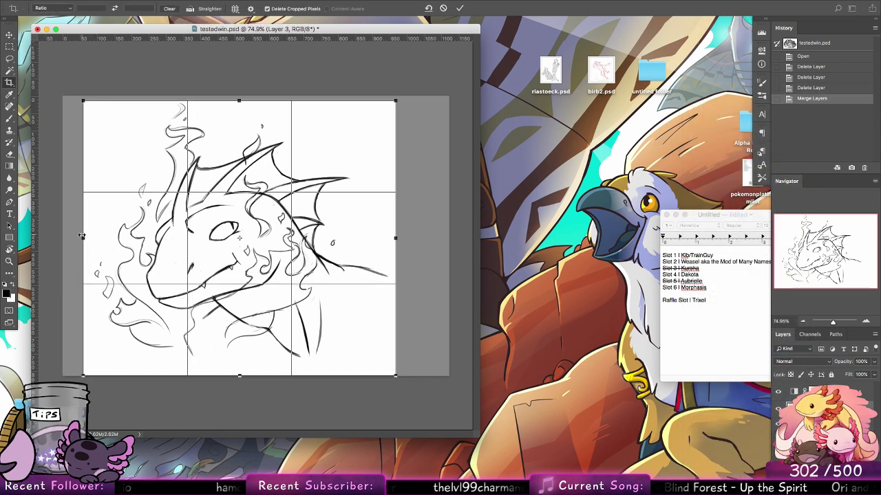
key(Return)
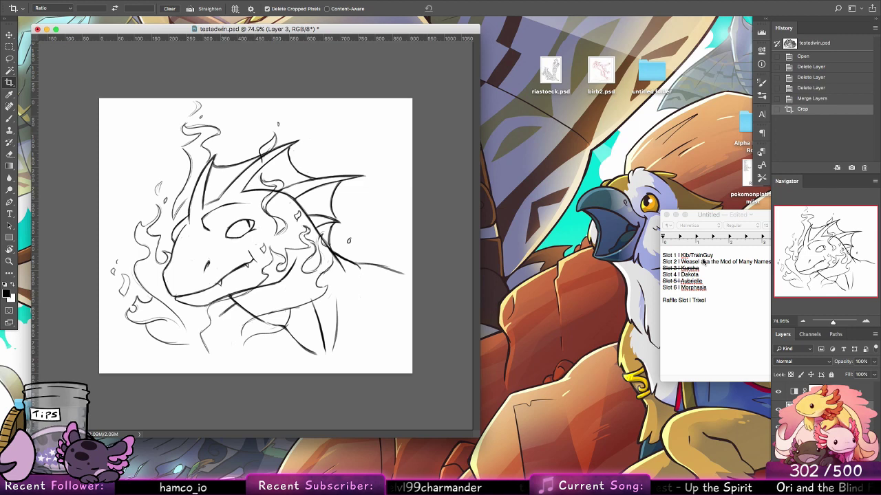
Open lizardfolk.psd from the Apple Gravy folder in Commissions and arrange it as a reference beside an enlarged testedwin.psd window
click(722, 306)
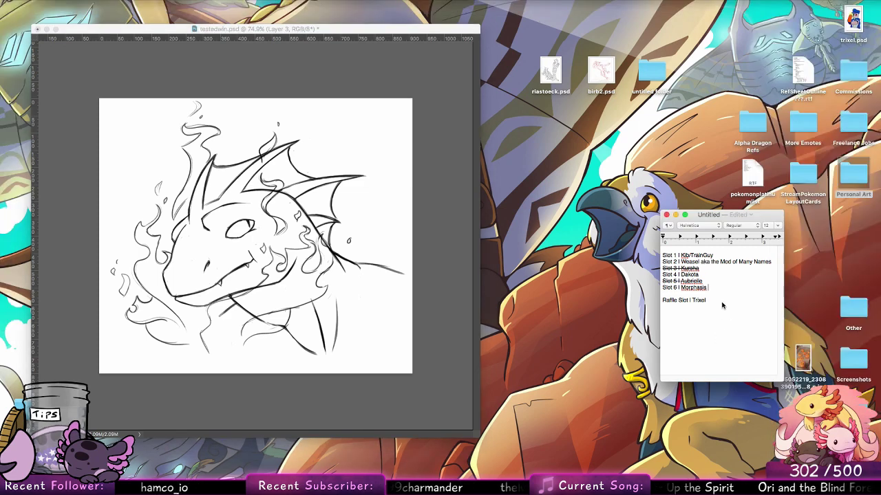
double_click(852, 181)
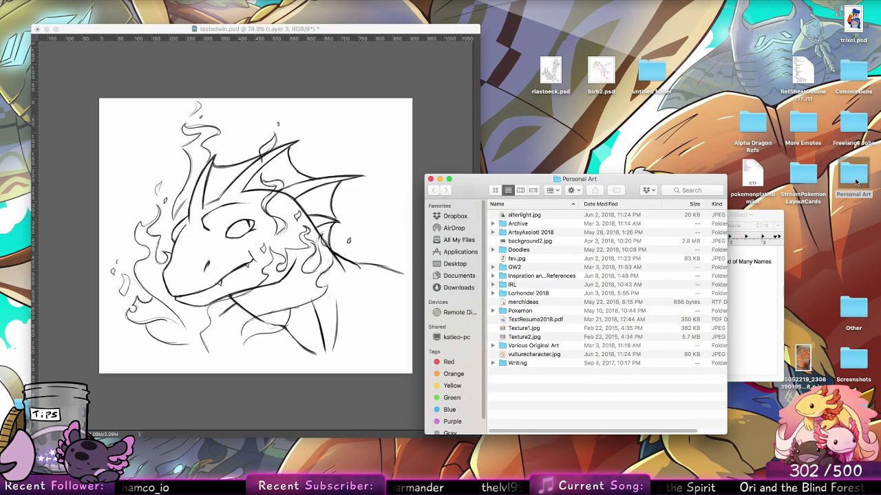
click(430, 179)
click(856, 81)
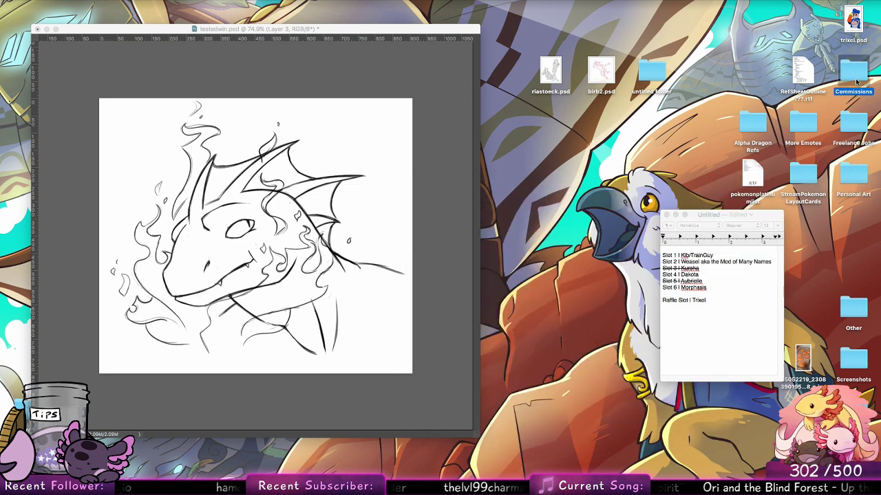
double_click(856, 81)
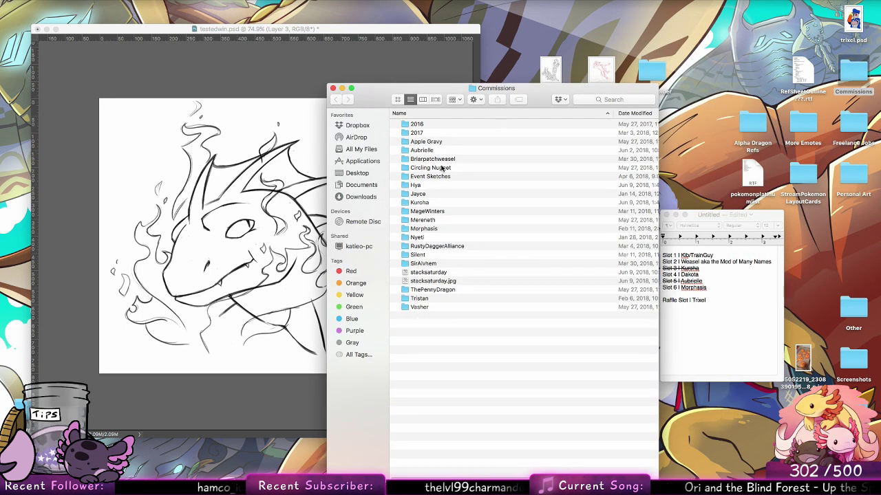
double_click(427, 142)
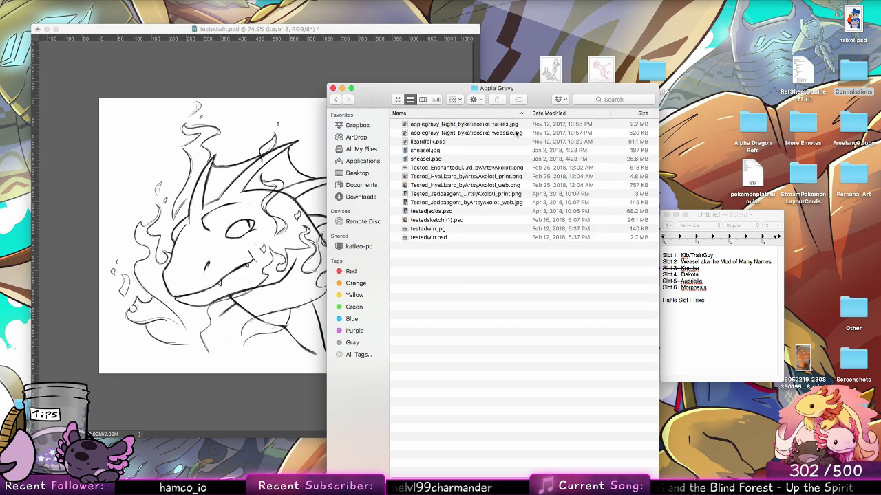
double_click(447, 141)
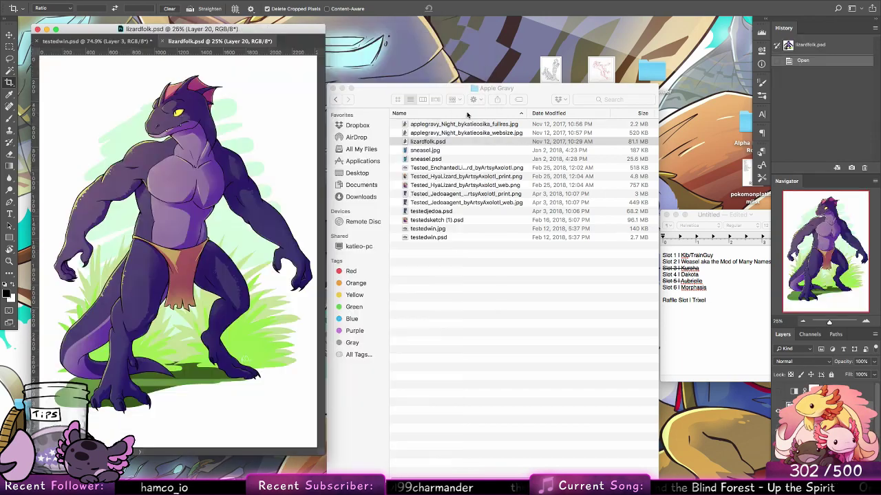
drag(261, 41, 506, 21)
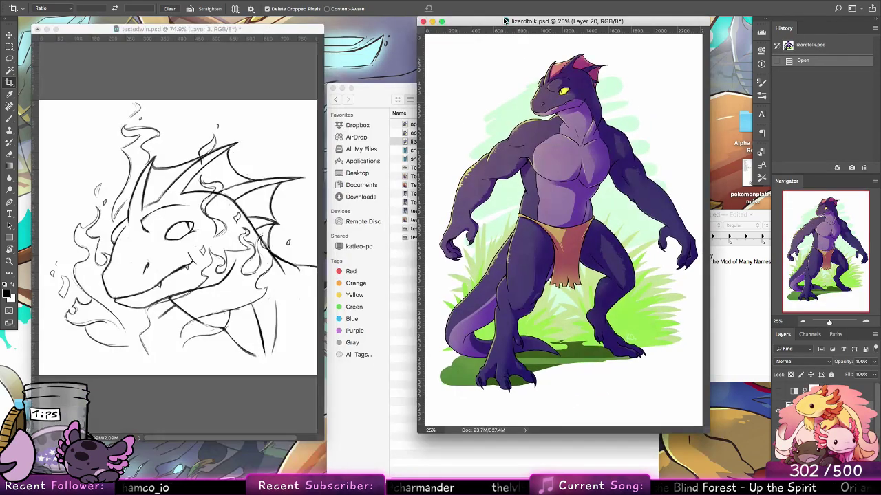
drag(319, 436, 430, 431)
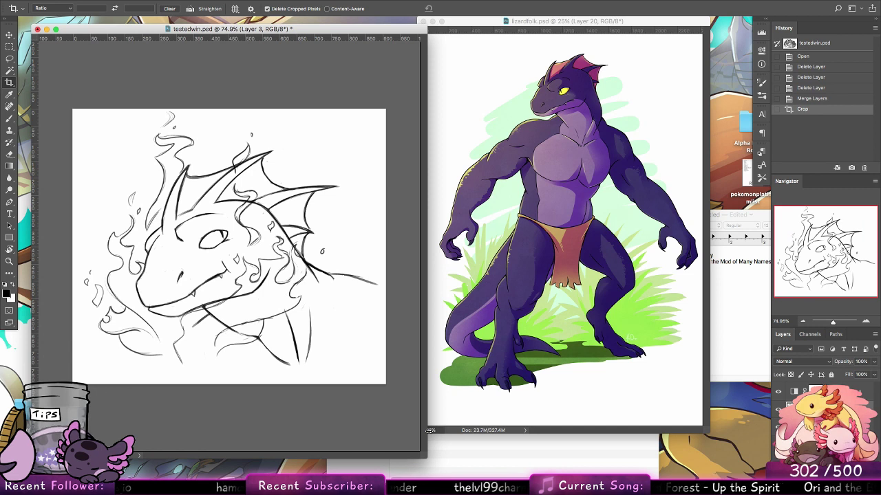
Set the Brush tool to the round 100 px preset with 100% hardness
click(8, 117)
click(46, 12)
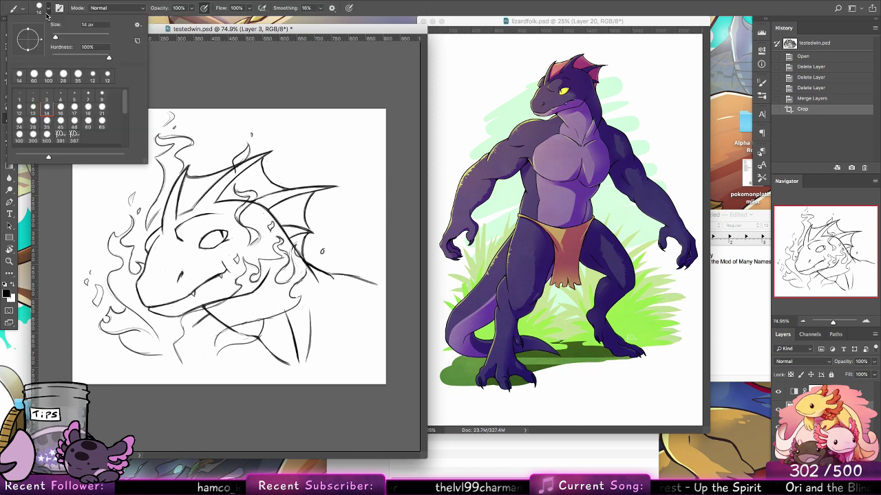
click(21, 141)
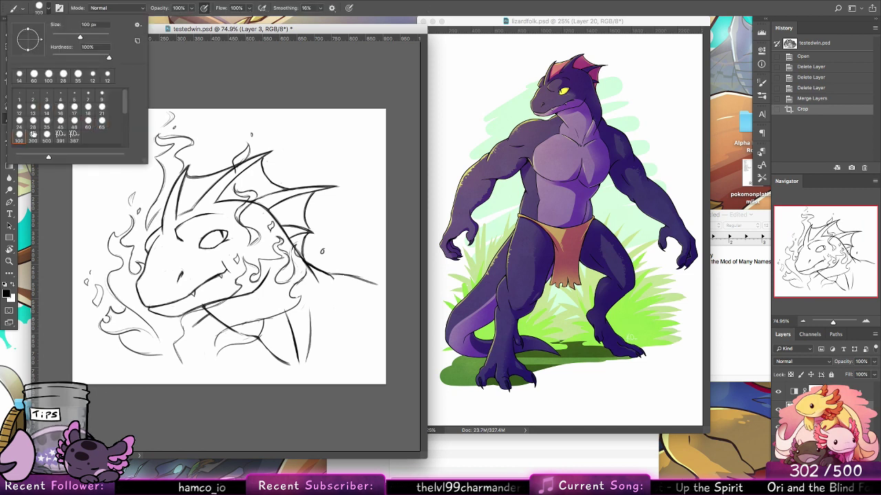
Add a new layer for the colors and merge the Black & White adjustment down into the Layer 3 line art
click(830, 428)
click(853, 475)
click(830, 409)
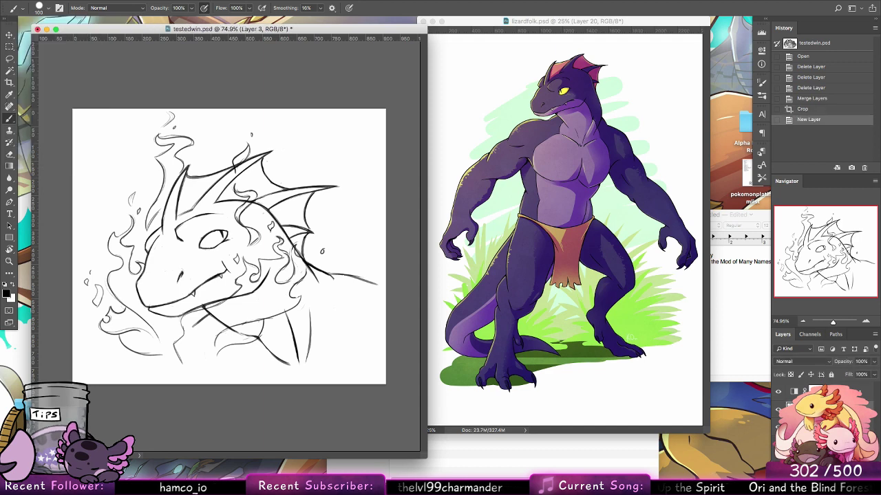
right_click(853, 389)
click(763, 360)
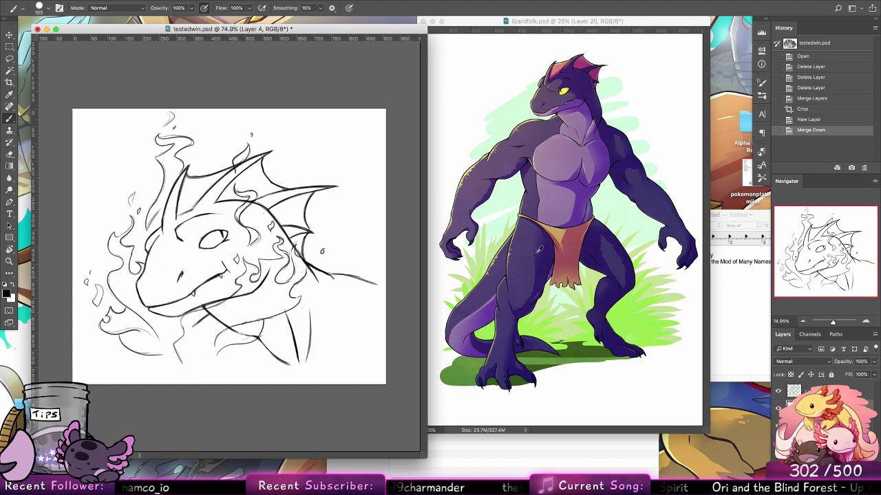
Paint the dragon's head, neck and body on Layer 4 in flat dark purple sampled from the lizardfolk reference
mouse_move(168, 258)
mouse_down()
mouse_move(186, 234)
mouse_move(157, 291)
mouse_move(165, 241)
mouse_move(165, 258)
mouse_move(219, 226)
mouse_move(195, 243)
mouse_move(181, 277)
mouse_move(157, 297)
mouse_move(226, 275)
mouse_up()
key(super+z)
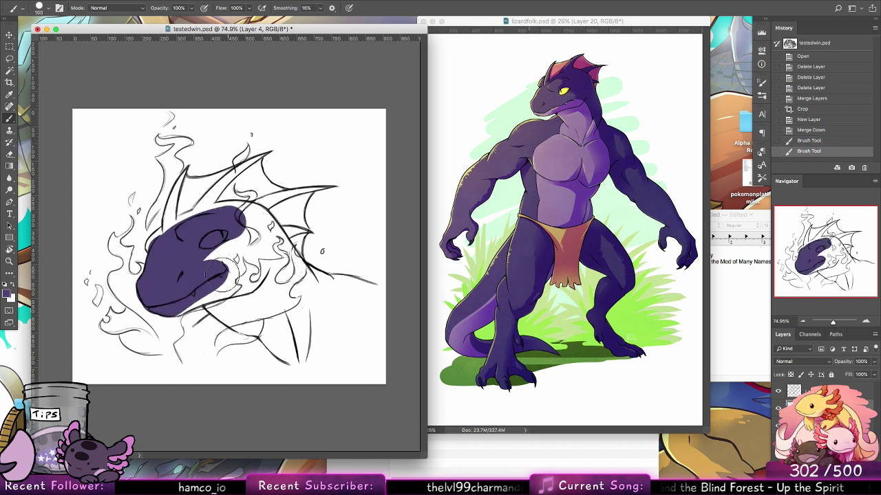
mouse_move(177, 298)
mouse_down()
mouse_move(240, 263)
mouse_move(173, 294)
mouse_move(232, 277)
mouse_move(206, 289)
mouse_up()
mouse_move(207, 282)
mouse_down()
mouse_move(225, 300)
mouse_move(217, 297)
mouse_move(241, 315)
mouse_move(197, 346)
mouse_move(220, 309)
mouse_up()
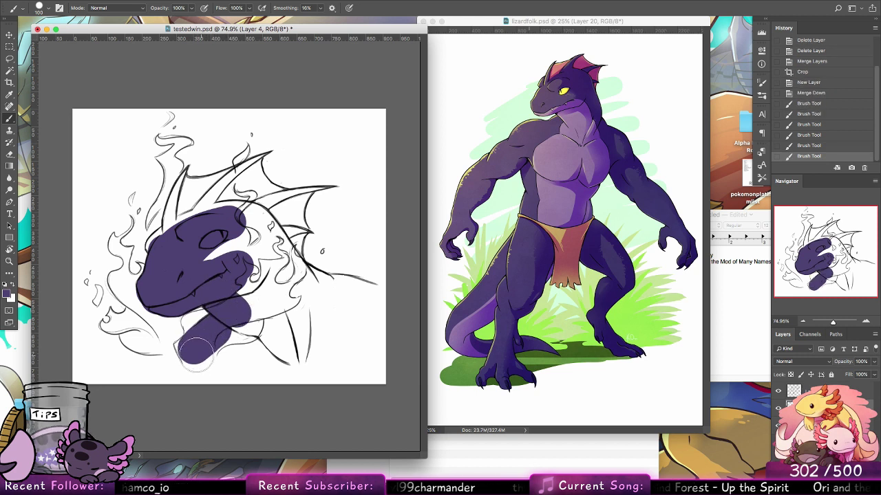
drag(196, 352, 338, 351)
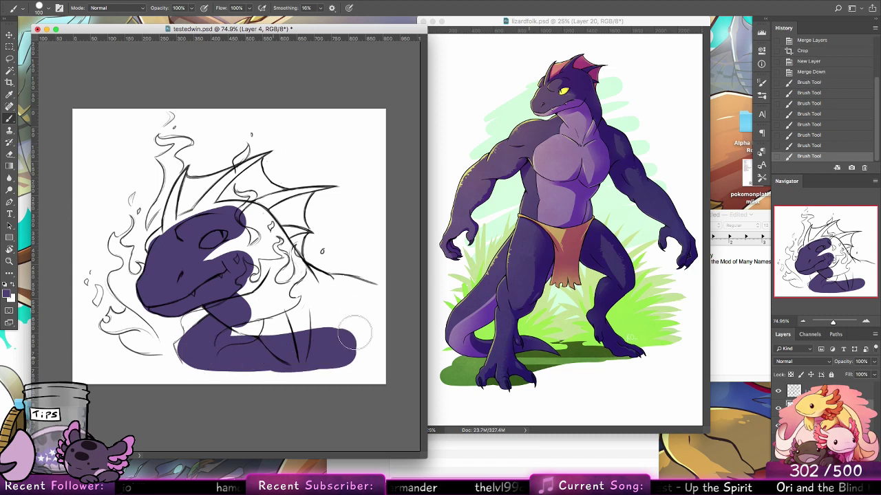
mouse_move(355, 333)
mouse_down()
mouse_move(318, 293)
mouse_move(366, 299)
mouse_move(366, 337)
mouse_move(352, 351)
mouse_move(296, 356)
mouse_move(323, 317)
mouse_move(258, 233)
mouse_move(306, 295)
mouse_move(289, 249)
mouse_move(321, 275)
mouse_move(320, 290)
mouse_move(241, 330)
mouse_move(239, 293)
mouse_up()
key(super+z)
Finish filling the dragon's neck, back and shoulder in flat dark purple, and reduce the round hard brush to 28 px
click(39, 6)
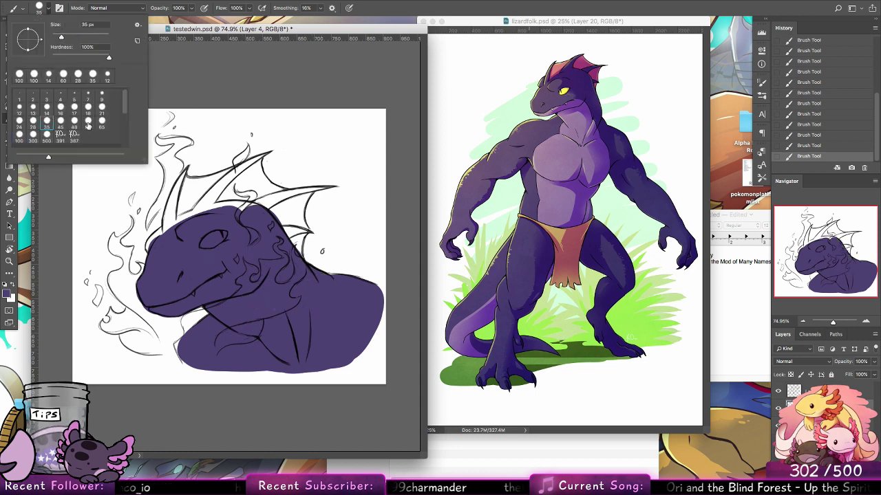
click(88, 122)
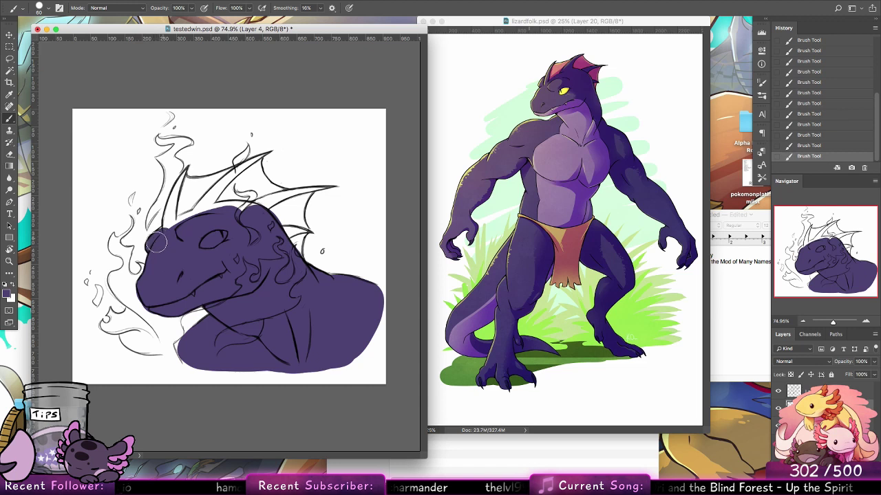
click(39, 8)
click(33, 123)
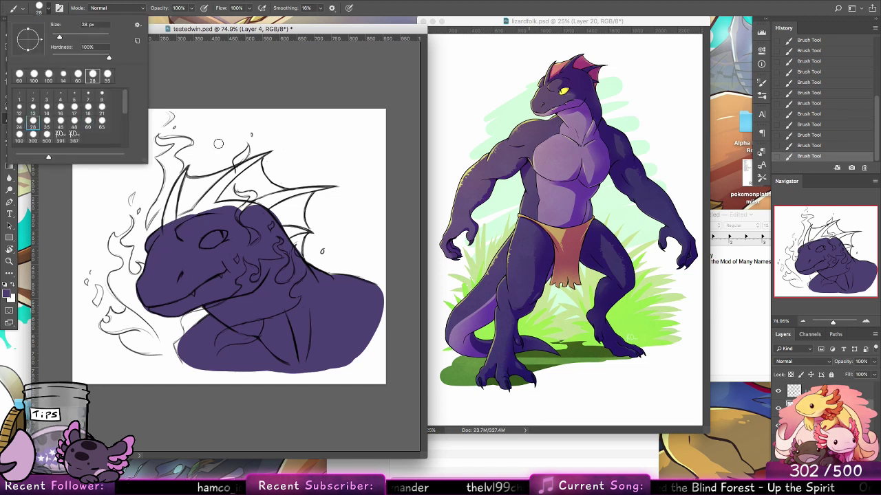
click(217, 197)
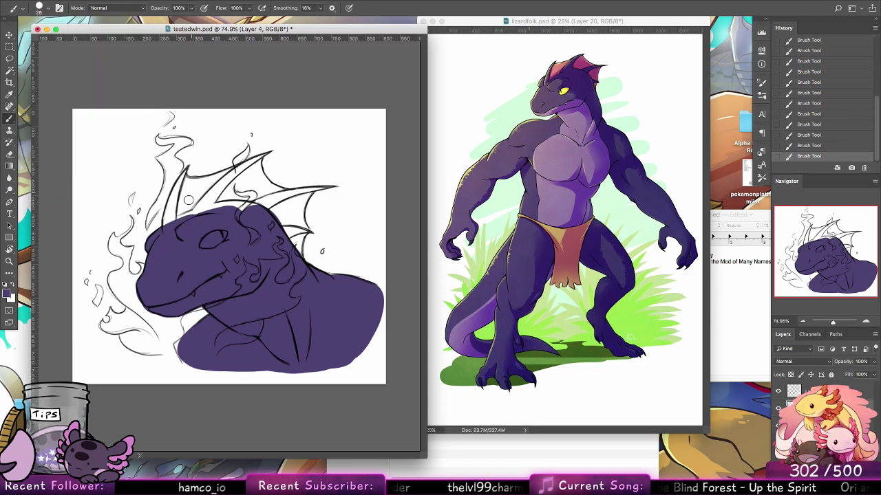
Paint all the fins of the dragon's crest, down to the small one behind the neck, in the same dark purple
mouse_move(184, 173)
mouse_down()
mouse_move(168, 211)
mouse_move(178, 201)
mouse_move(172, 231)
mouse_move(218, 175)
mouse_move(264, 156)
mouse_move(231, 209)
mouse_move(240, 174)
mouse_move(221, 205)
mouse_move(184, 213)
mouse_move(224, 190)
mouse_move(180, 193)
mouse_move(262, 160)
mouse_move(263, 182)
mouse_move(294, 196)
mouse_move(332, 186)
mouse_move(300, 197)
mouse_move(306, 236)
mouse_up()
key(super+z)
key(super+z)
key(alt+super+z)
key(alt+super+z)
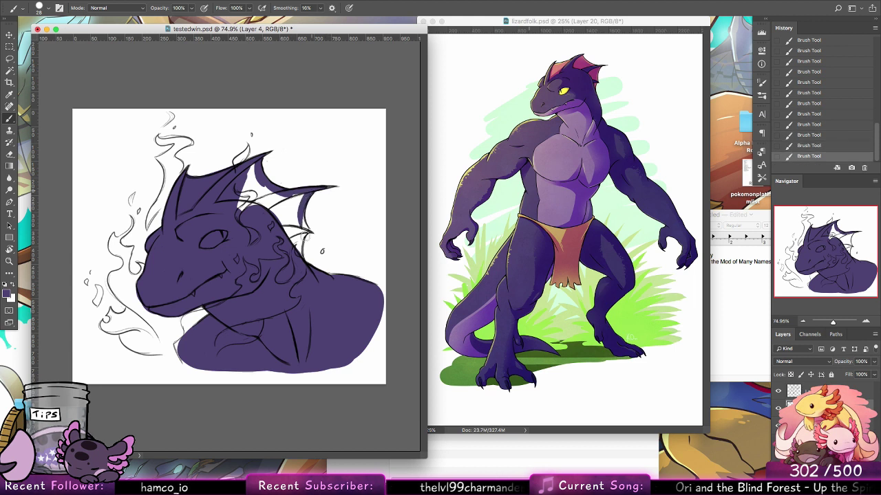
mouse_move(305, 198)
mouse_down()
mouse_move(306, 269)
mouse_move(298, 205)
mouse_move(299, 245)
mouse_move(251, 167)
mouse_up()
mouse_move(283, 224)
mouse_down()
mouse_move(242, 177)
mouse_move(266, 214)
mouse_move(237, 201)
mouse_up()
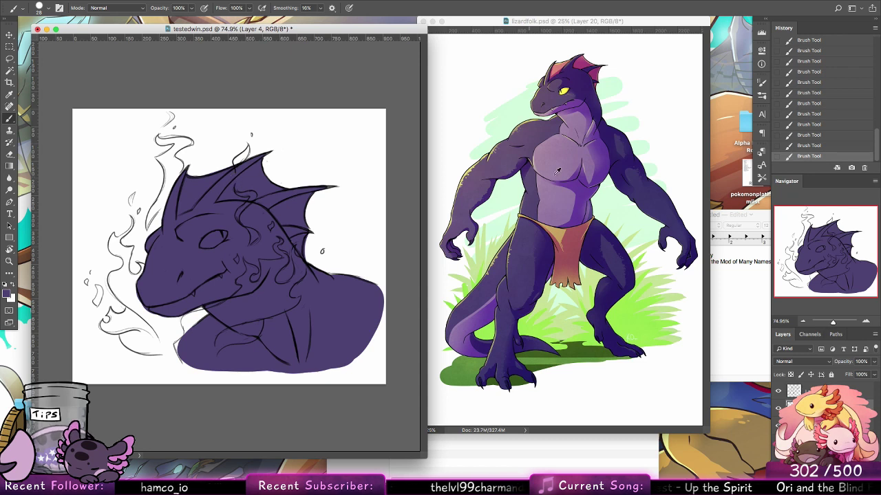
Erase the purple spilling past the outline of the snout and chin with a 28 px eraser, keeping the layer's transparency unlocked
click(790, 374)
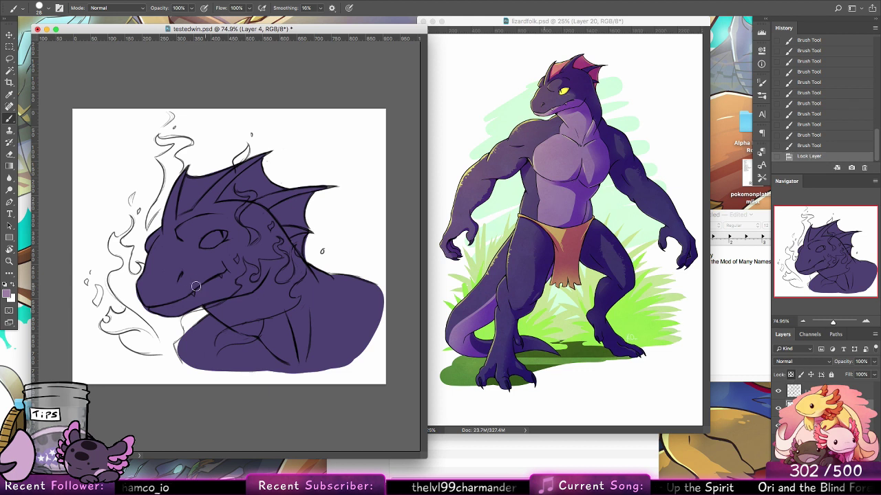
click(10, 154)
click(790, 375)
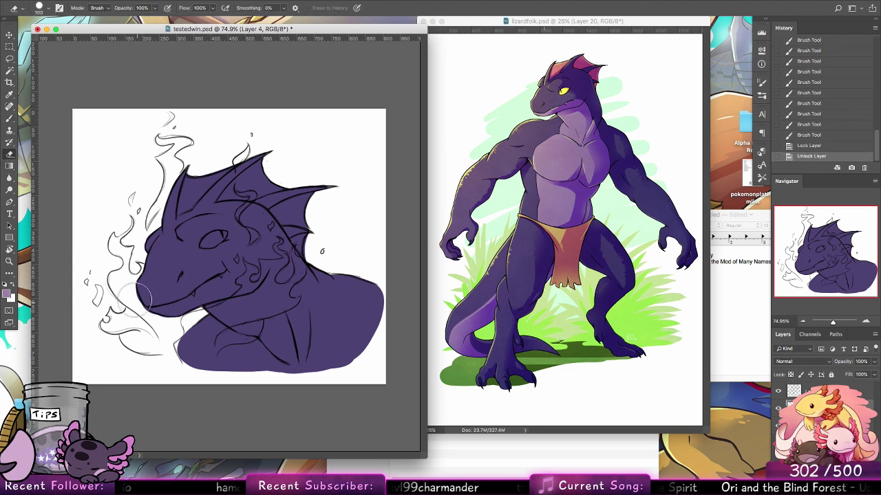
click(44, 9)
click(33, 119)
drag(137, 296, 145, 315)
click(150, 321)
click(156, 321)
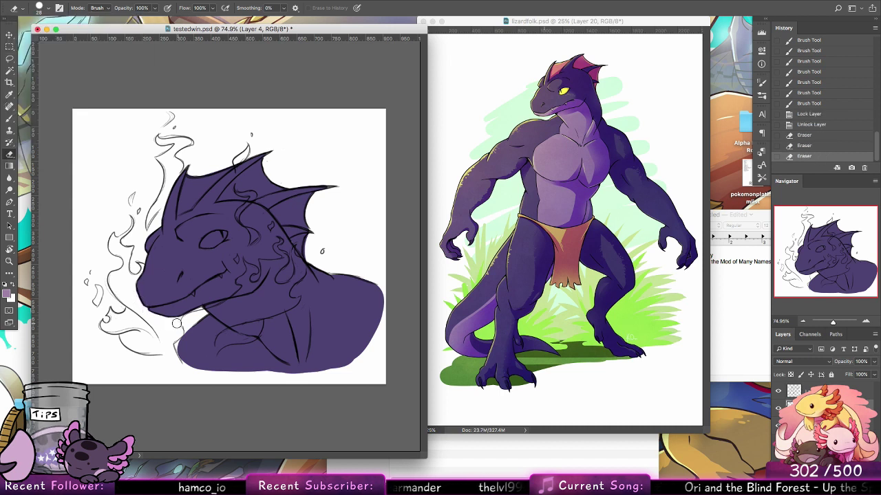
Lock the color layer's transparent pixels and paint the lower jaw, throat and chest in light purple sampled from the lizardfolk reference
key(b)
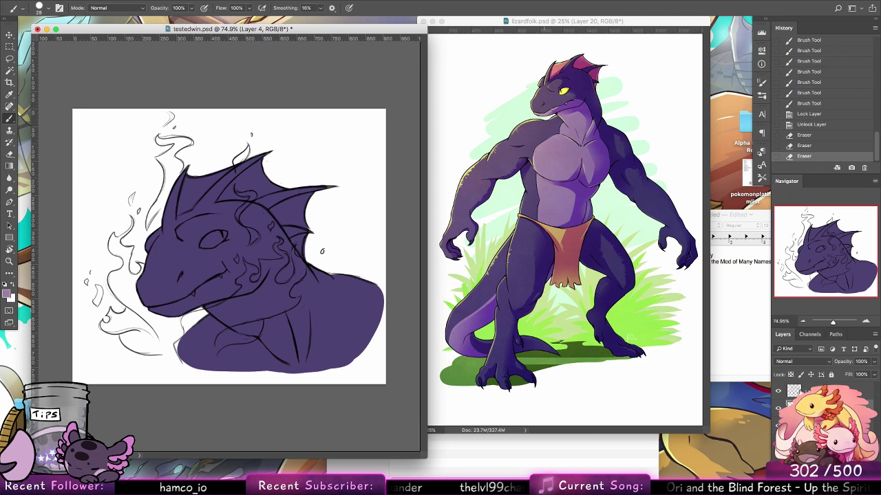
click(790, 374)
mouse_move(150, 312)
mouse_down()
mouse_move(260, 268)
mouse_move(248, 288)
mouse_move(165, 317)
mouse_move(226, 294)
mouse_move(241, 270)
mouse_move(230, 315)
mouse_move(211, 296)
mouse_move(213, 306)
mouse_move(236, 327)
mouse_move(255, 327)
mouse_move(212, 381)
mouse_move(244, 329)
mouse_move(225, 346)
mouse_move(206, 384)
mouse_up()
key(super+z)
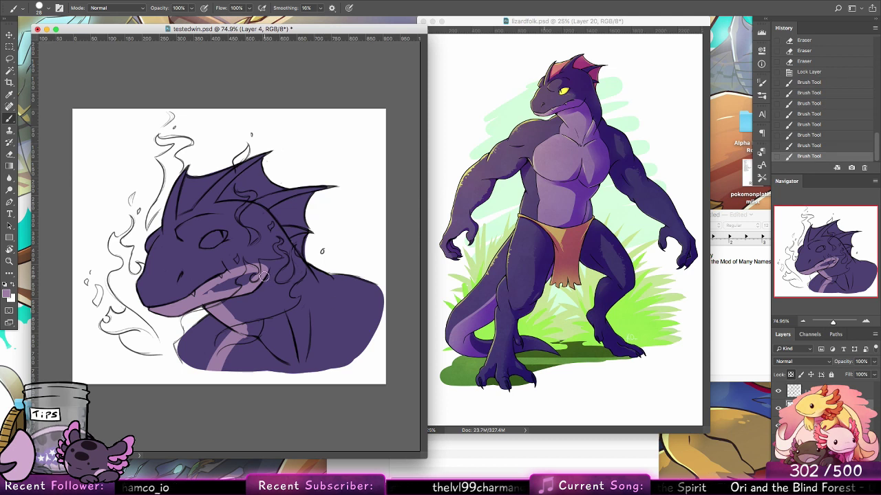
drag(264, 276, 329, 347)
mouse_move(311, 313)
mouse_down()
mouse_move(318, 366)
mouse_move(328, 343)
mouse_move(353, 346)
mouse_move(358, 369)
mouse_move(345, 349)
mouse_move(350, 363)
mouse_move(327, 363)
mouse_up()
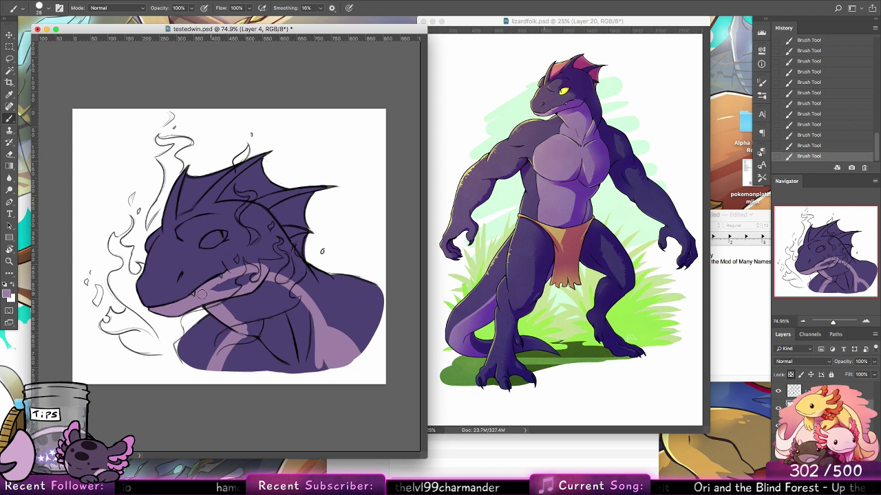
mouse_move(202, 295)
mouse_down()
mouse_move(262, 309)
mouse_move(256, 315)
mouse_move(248, 314)
mouse_move(254, 288)
mouse_move(277, 287)
mouse_move(312, 323)
mouse_move(321, 373)
mouse_move(296, 306)
mouse_move(258, 292)
mouse_move(319, 379)
mouse_move(277, 291)
mouse_move(314, 374)
mouse_move(266, 299)
mouse_move(311, 380)
mouse_move(262, 308)
mouse_move(297, 366)
mouse_move(259, 322)
mouse_move(278, 375)
mouse_move(246, 378)
mouse_up()
Fill the dragon's eye with bright yellow sampled from the lizardfolk's eye and clean its edge with the dark purple skin color
alt+click(566, 90)
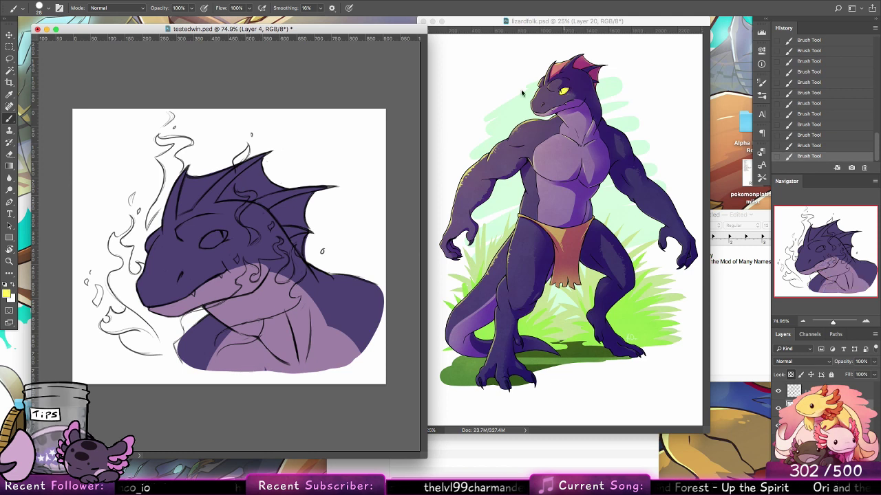
mouse_move(202, 245)
mouse_down()
mouse_move(221, 234)
mouse_move(213, 241)
mouse_up()
alt+click(222, 227)
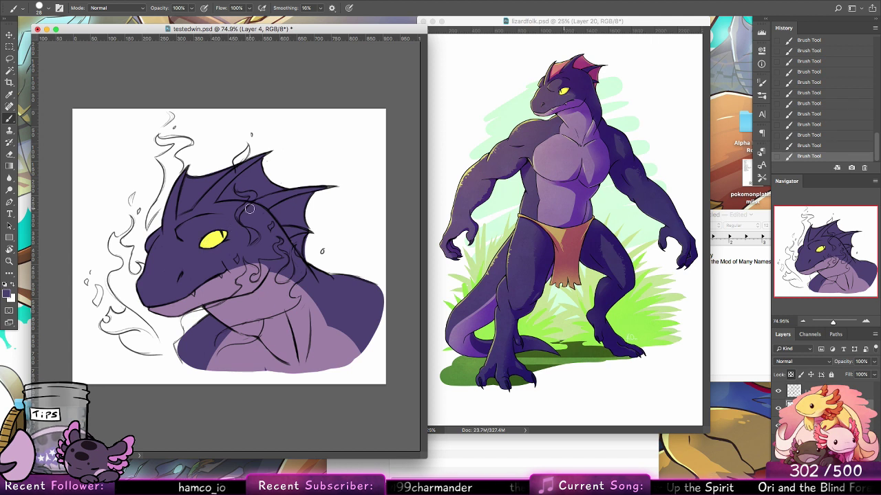
Paint the membranes of the two front crest fins in coral red sampled from the lizardfolk's crest, keeping the spines dark purple
alt+click(535, 66)
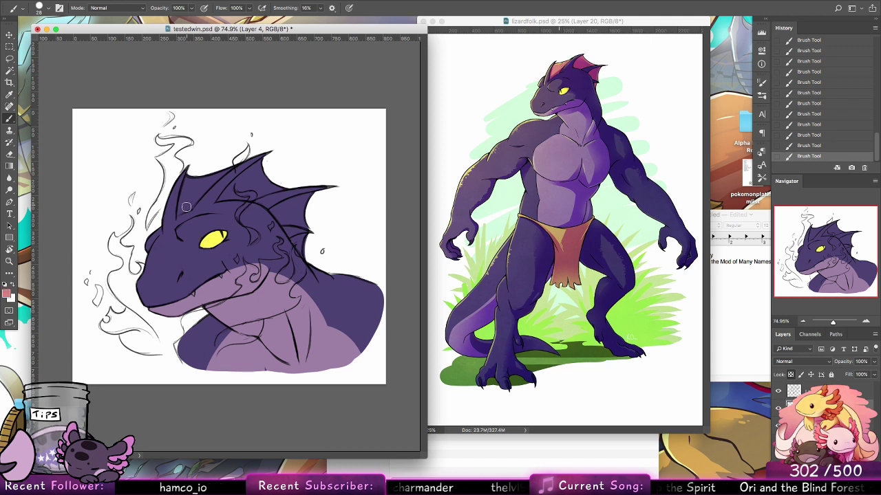
mouse_move(179, 215)
mouse_down()
mouse_move(198, 163)
mouse_move(181, 207)
mouse_move(260, 140)
mouse_move(182, 205)
mouse_move(227, 192)
mouse_move(219, 200)
mouse_move(261, 162)
mouse_up()
key(super+z)
mouse_move(221, 201)
mouse_down()
mouse_move(274, 155)
mouse_move(221, 199)
mouse_move(282, 189)
mouse_up()
alt+click(211, 202)
alt+click(229, 191)
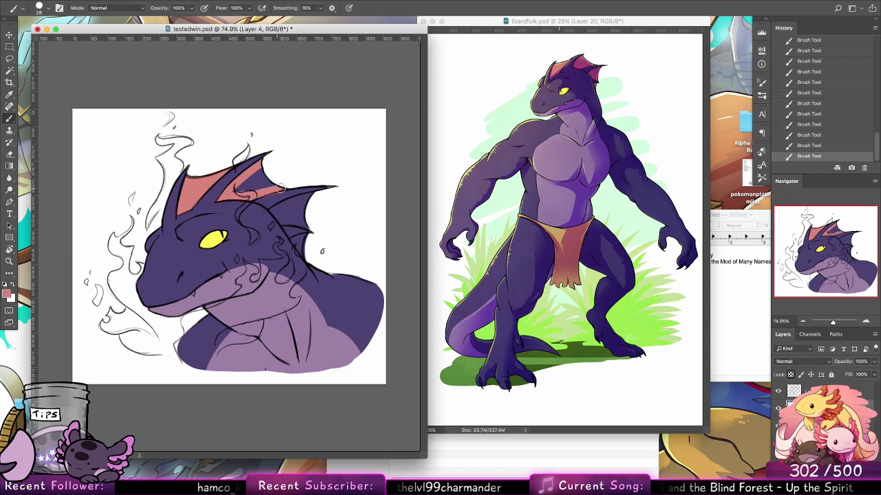
alt+click(273, 198)
alt+click(267, 190)
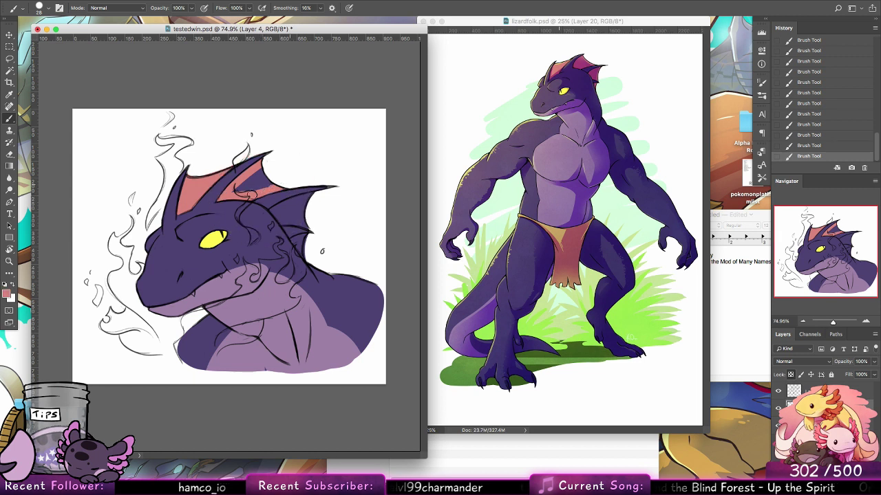
drag(267, 177, 240, 186)
Color the membranes of the rear crest fin and the small neck fin coral red, trimming the spines with dark purple
mouse_move(274, 211)
mouse_down()
mouse_move(313, 226)
mouse_move(273, 210)
mouse_move(323, 197)
mouse_move(289, 216)
mouse_up()
alt+click(265, 208)
alt+click(306, 192)
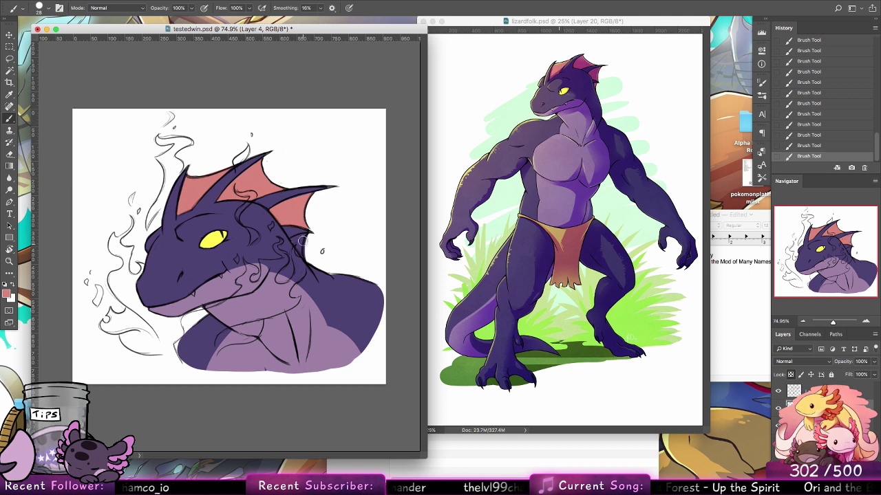
alt+click(289, 248)
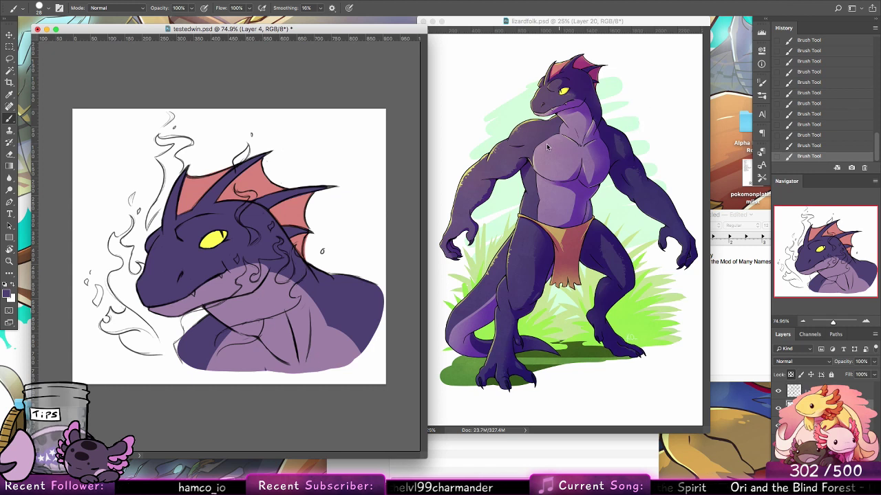
Block in the lowest flame on a new layer with lime green sampled from the reference's grass, and close lizardfolk.psd
click(819, 427)
key(ctrl+shift+alt+n)
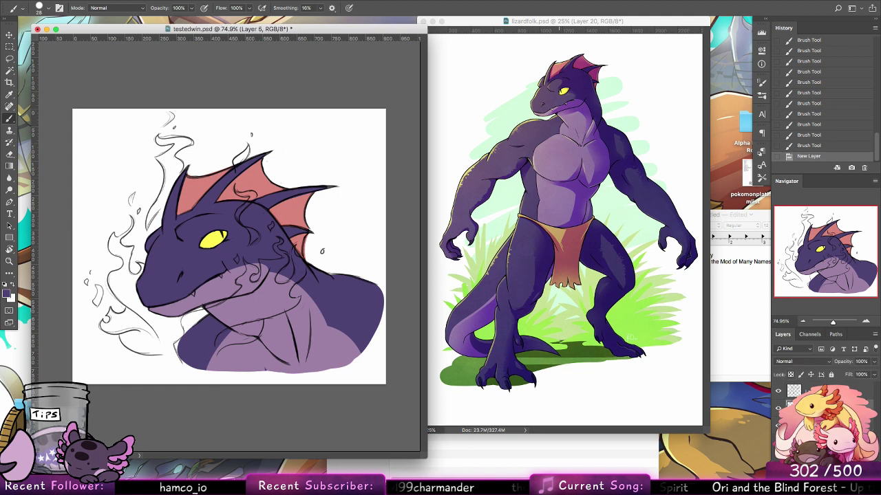
alt+click(551, 333)
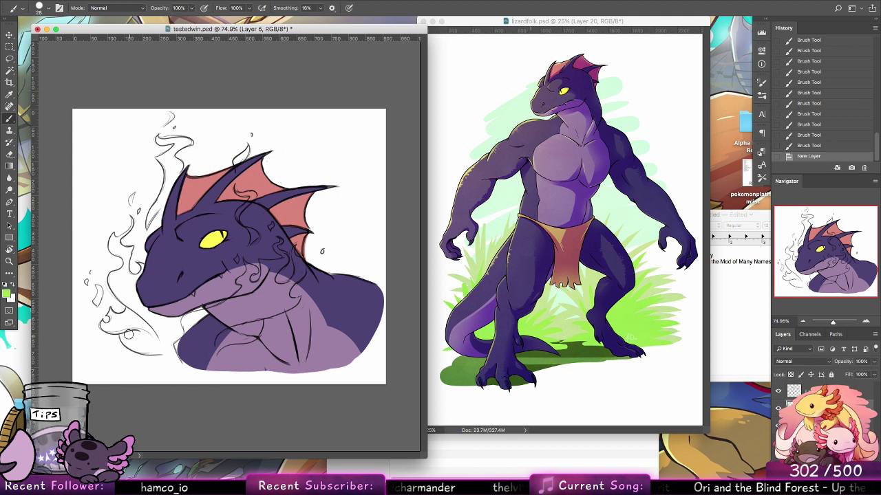
drag(128, 334, 139, 334)
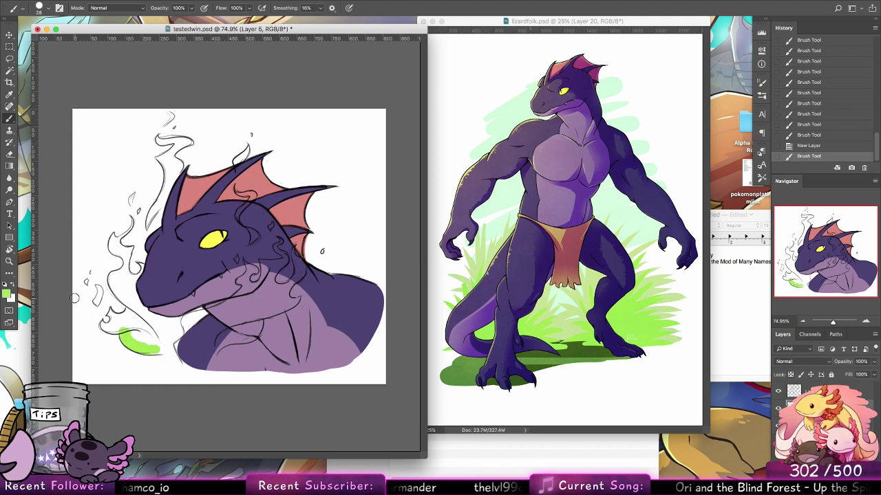
click(423, 22)
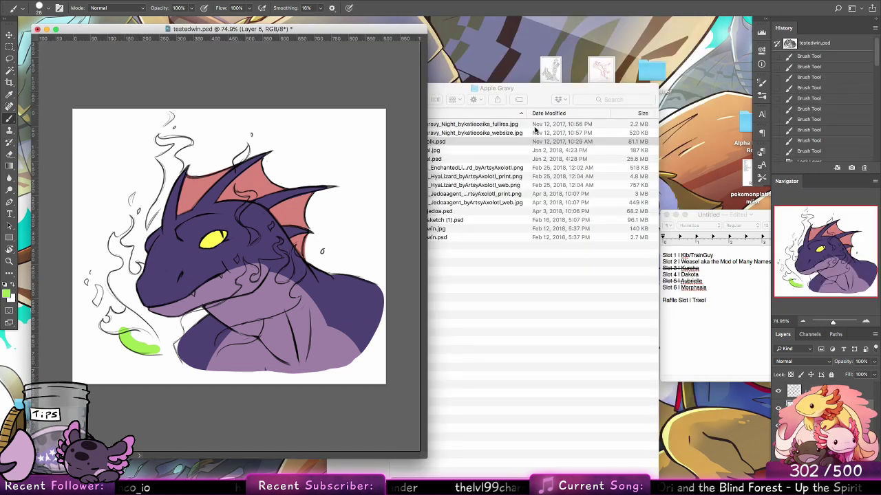
Paint flat green into the large flames and loose embers along the dragon's snout, chin and shoulder with the 28 px brush
mouse_move(139, 335)
mouse_down()
mouse_move(160, 344)
mouse_move(140, 347)
mouse_move(163, 344)
mouse_move(141, 347)
mouse_move(188, 369)
mouse_move(174, 339)
mouse_move(202, 310)
mouse_move(178, 328)
mouse_move(199, 311)
mouse_move(170, 315)
mouse_move(187, 323)
mouse_move(151, 318)
mouse_move(187, 319)
mouse_up()
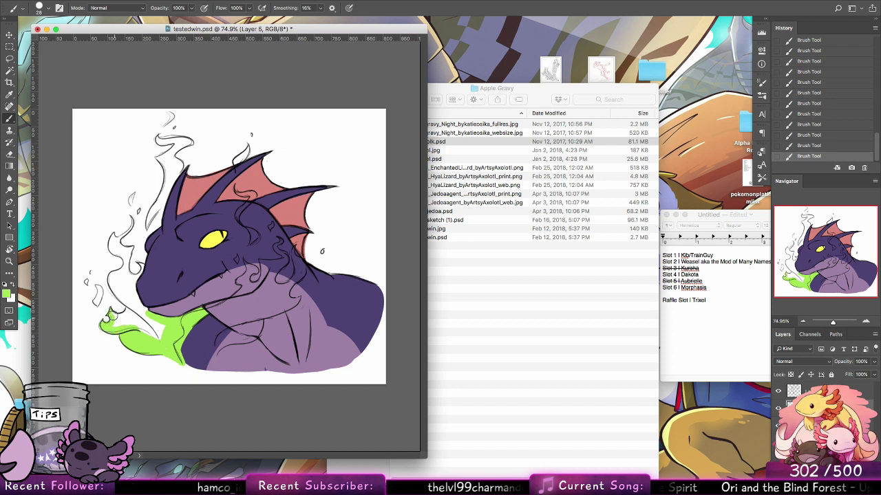
drag(111, 316, 134, 311)
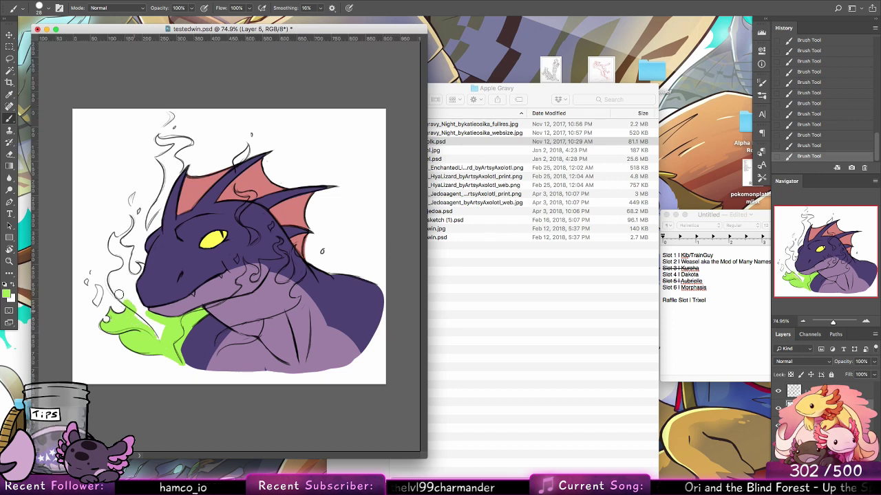
drag(119, 294, 100, 293)
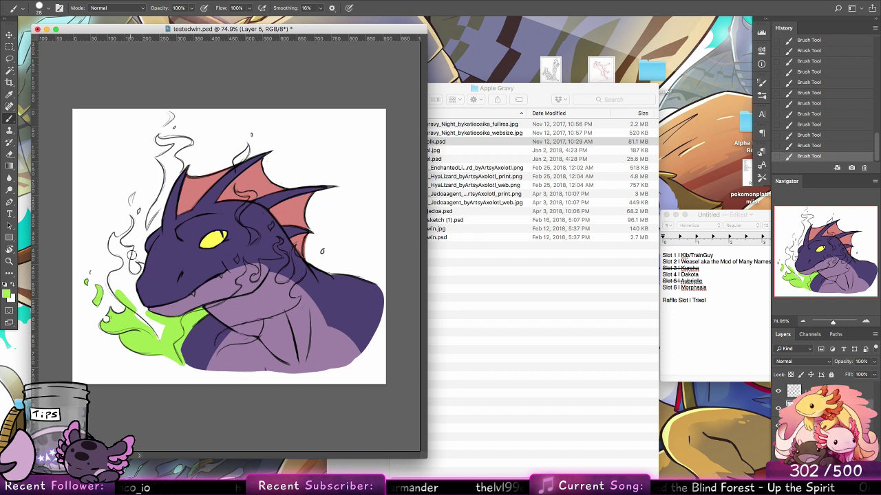
mouse_move(129, 301)
mouse_down()
mouse_move(116, 274)
mouse_move(125, 275)
mouse_move(112, 277)
mouse_move(135, 309)
mouse_move(127, 281)
mouse_move(161, 346)
mouse_up()
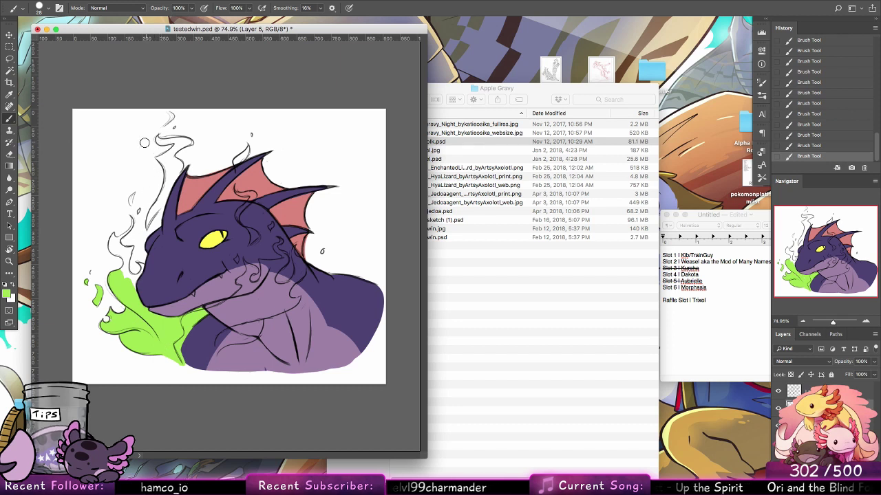
mouse_move(115, 244)
mouse_down()
mouse_move(113, 235)
mouse_move(115, 253)
mouse_move(112, 237)
mouse_move(125, 247)
mouse_move(122, 274)
mouse_move(124, 260)
mouse_move(138, 270)
mouse_move(132, 280)
mouse_up()
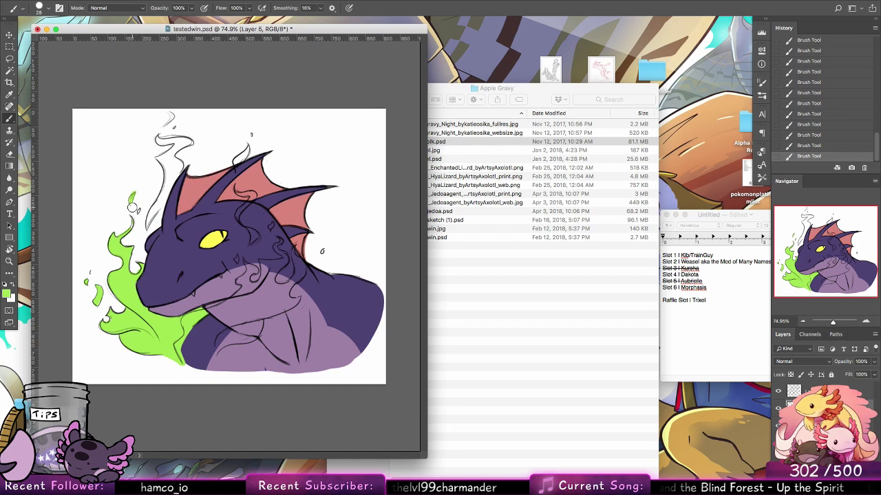
Set the brush to 14 px and paint the thin flame wisps and small embers above the dragon's snout and horns green
click(42, 7)
click(47, 106)
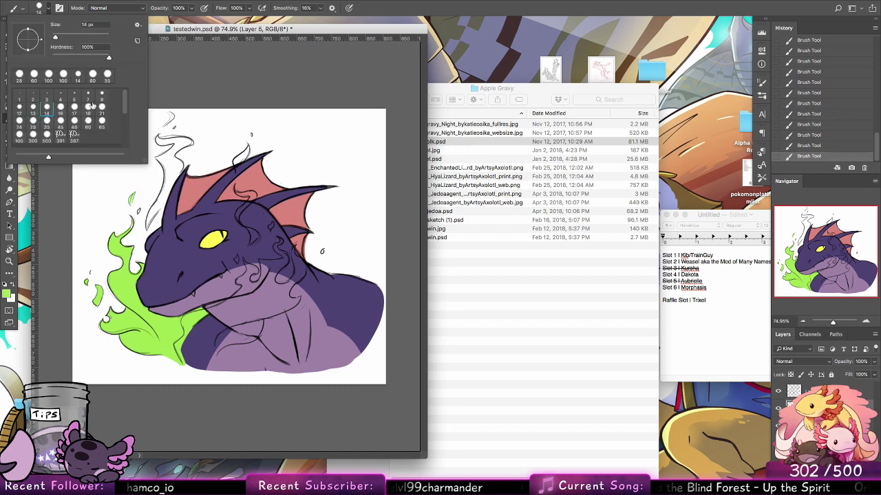
click(133, 195)
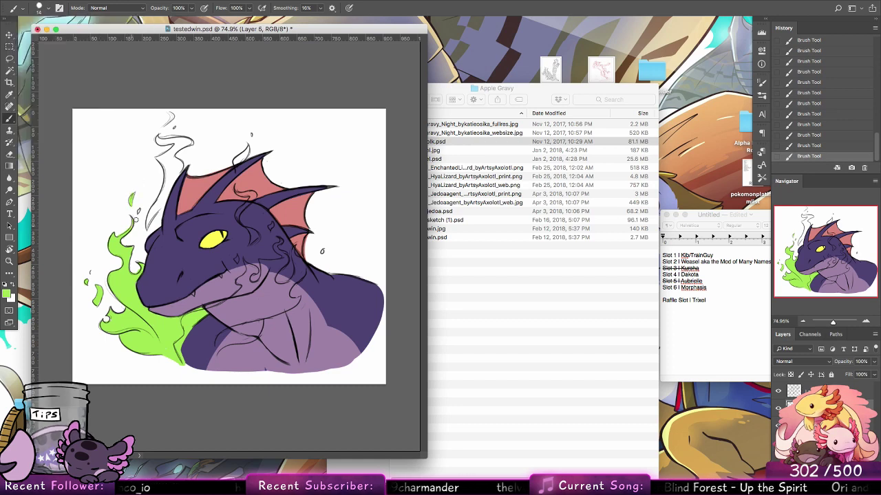
drag(147, 229, 178, 172)
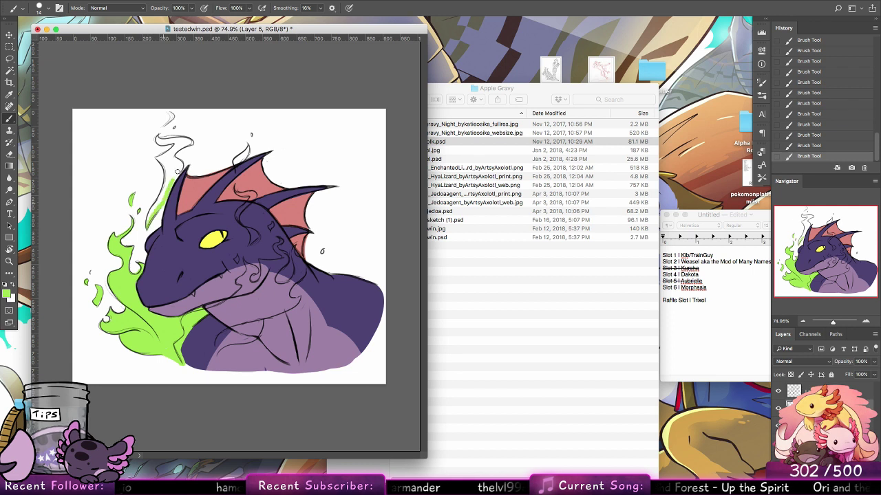
mouse_move(147, 228)
mouse_down()
mouse_move(167, 175)
mouse_move(158, 158)
mouse_move(178, 142)
mouse_move(157, 140)
mouse_move(194, 141)
mouse_move(170, 152)
mouse_move(166, 175)
mouse_move(175, 160)
mouse_move(180, 170)
mouse_move(176, 162)
mouse_up()
drag(166, 127, 172, 114)
key(super+z)
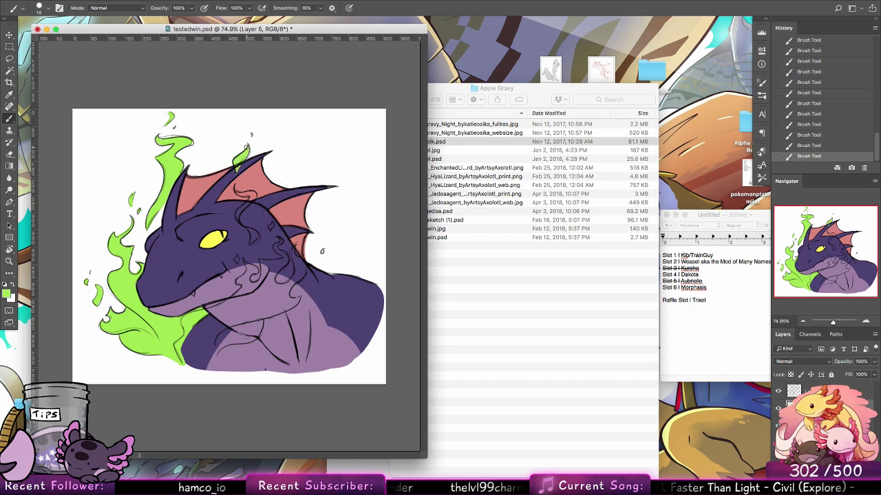
Switch to the Eraser with a 14 px hard round tip
click(778, 391)
click(778, 391)
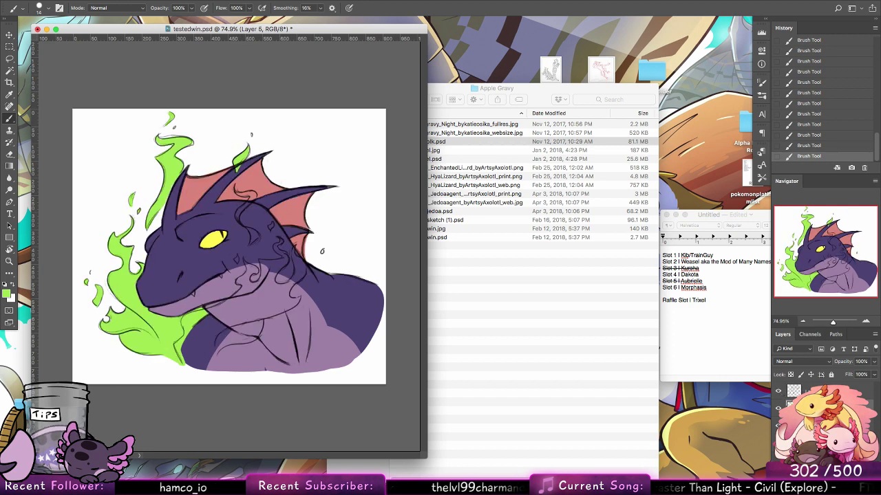
click(9, 155)
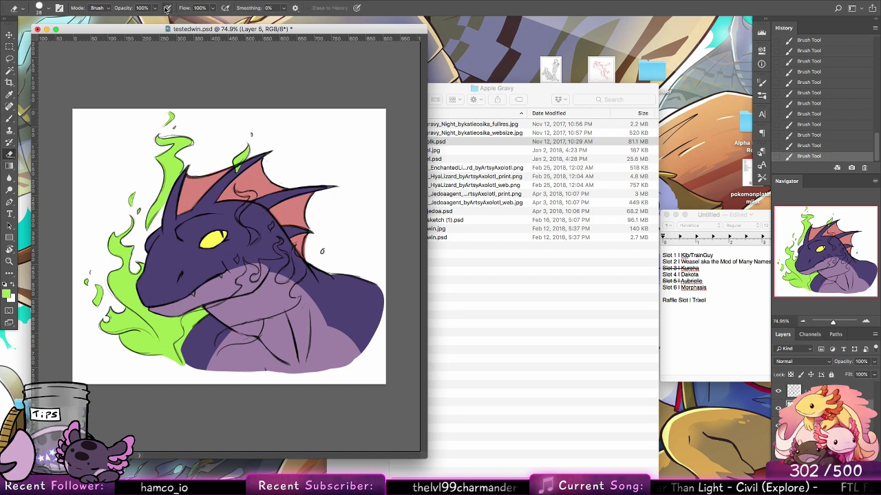
click(48, 8)
click(57, 105)
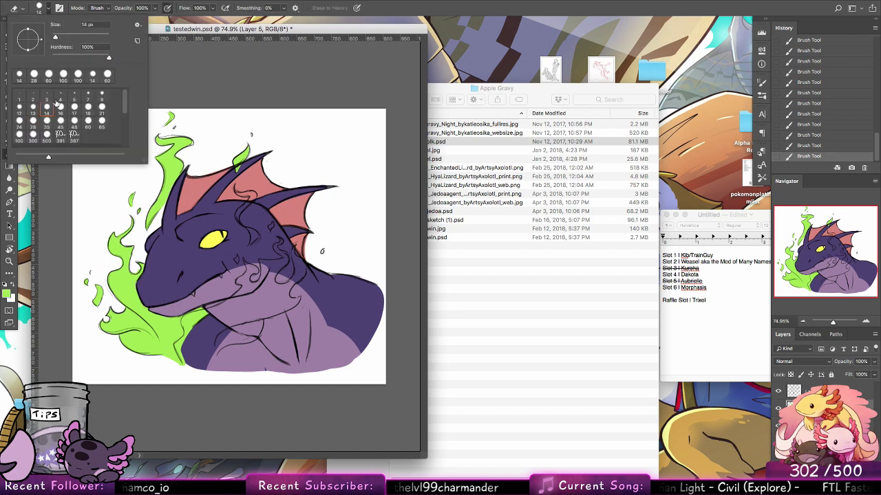
click(238, 166)
drag(234, 164, 239, 169)
key(super+alt+z)
key(super+alt+z)
On Layer 3, erase the dragon's lines that cross the flames at the horn, jaw, throat, neck and crest
click(823, 390)
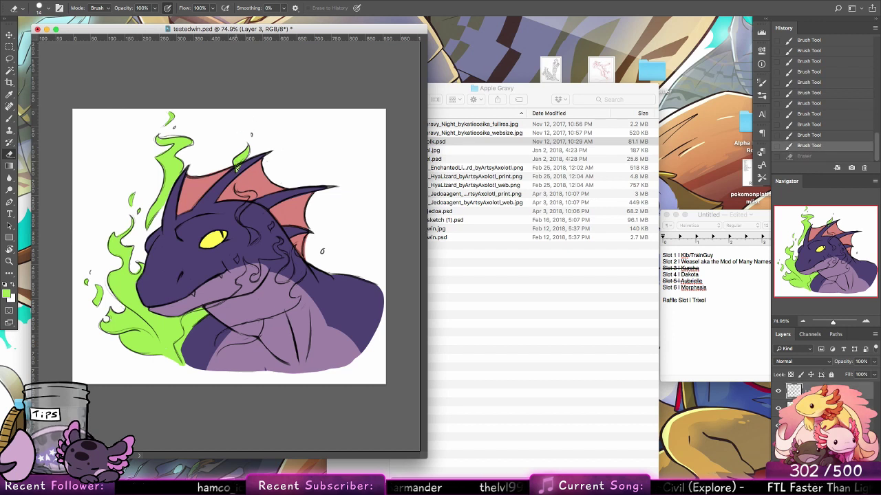
drag(242, 155, 238, 168)
key(super+alt+z)
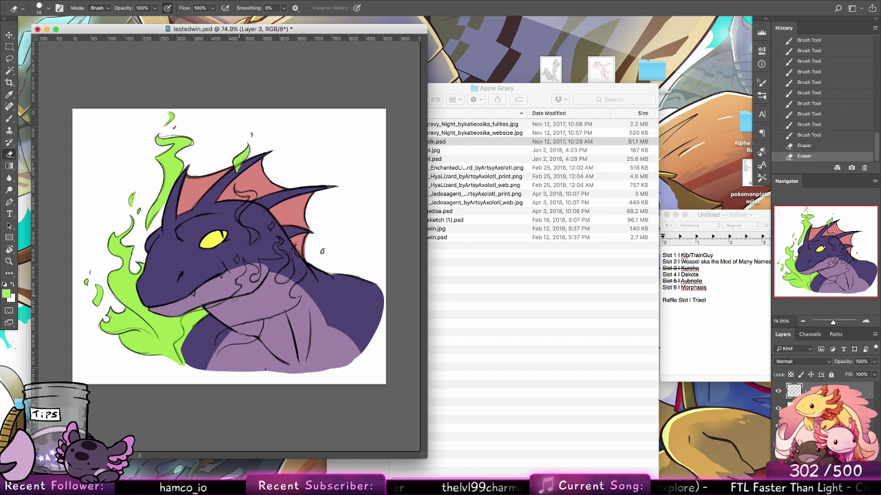
drag(249, 294, 268, 271)
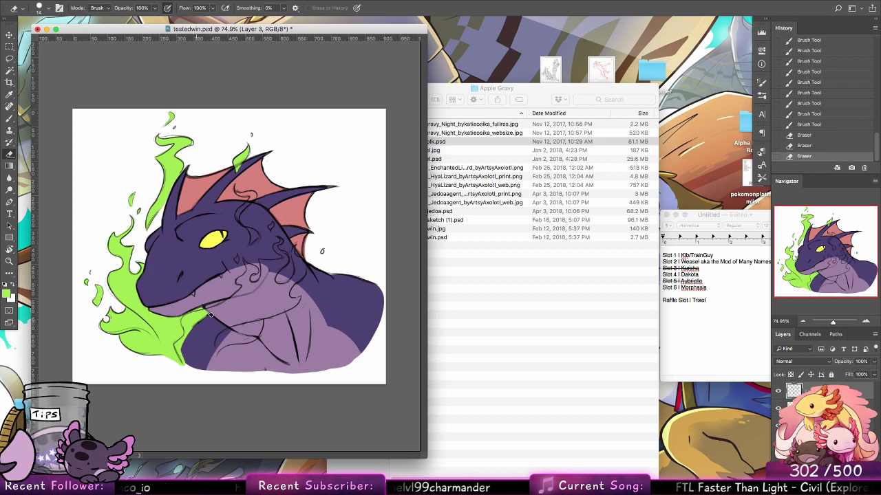
mouse_move(231, 317)
mouse_down()
mouse_move(225, 333)
mouse_move(256, 338)
mouse_up()
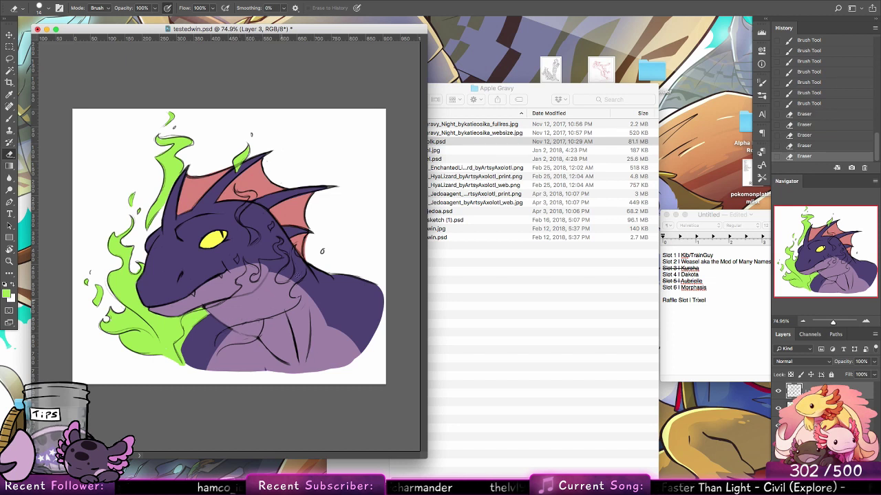
drag(300, 259, 301, 265)
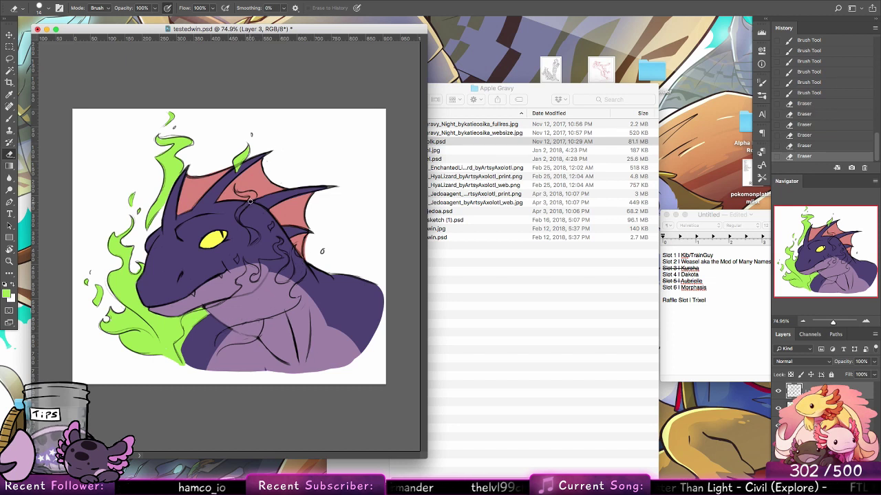
drag(250, 201, 252, 196)
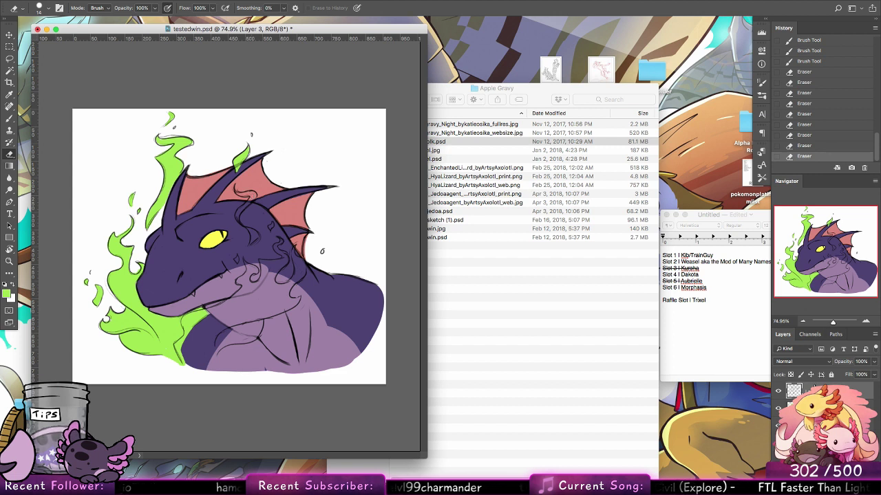
On Layer 5, sample the flame green and brush it into the wisps over the dragon's crest, temple and cheek
click(816, 408)
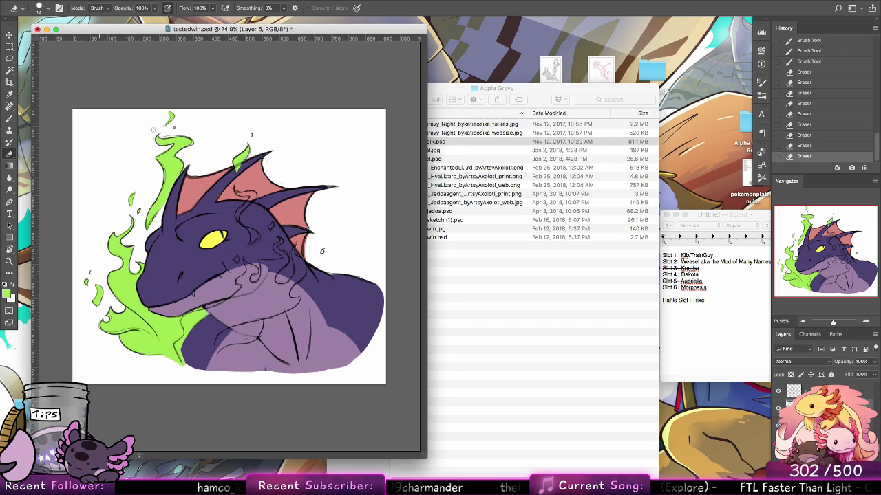
alt+click(183, 159)
click(500, 158)
click(13, 120)
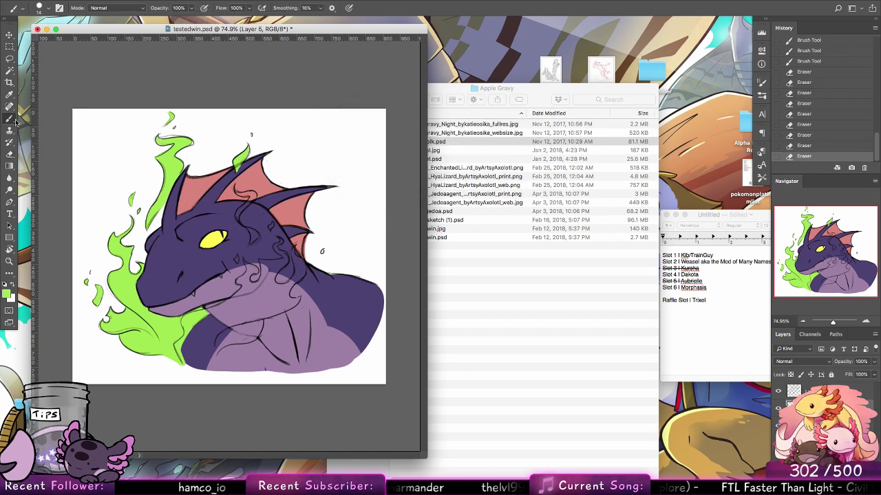
mouse_move(235, 193)
mouse_down()
mouse_move(252, 199)
mouse_move(238, 223)
mouse_move(254, 229)
mouse_up()
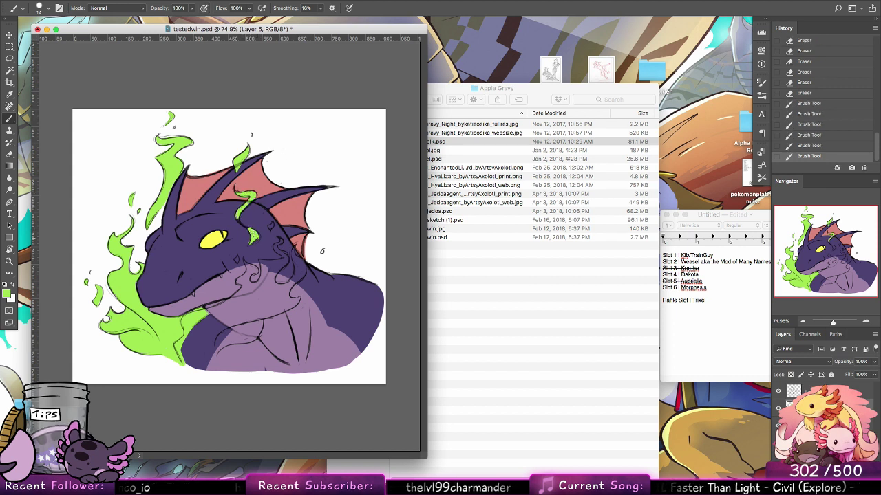
mouse_move(237, 259)
mouse_down()
mouse_move(249, 267)
mouse_move(245, 290)
mouse_up()
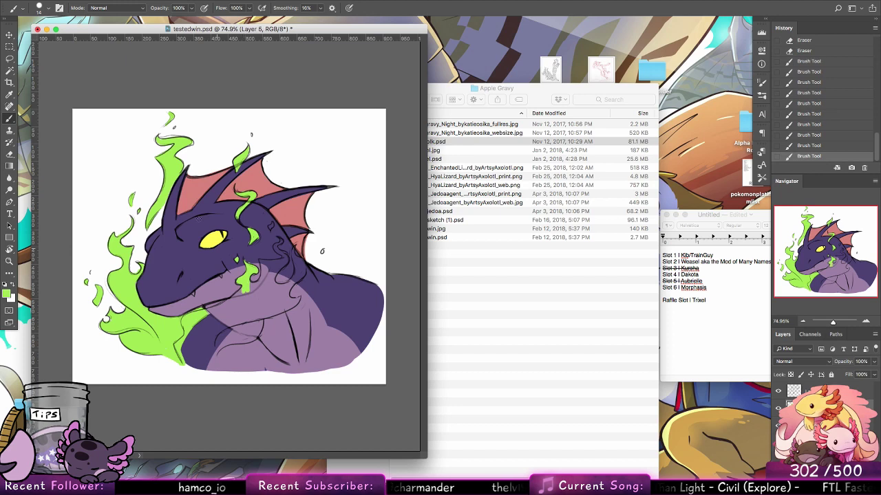
Set the brush to 60 px and fill the large flame area beneath the jaw and across the throat and chest with green
click(43, 11)
click(20, 135)
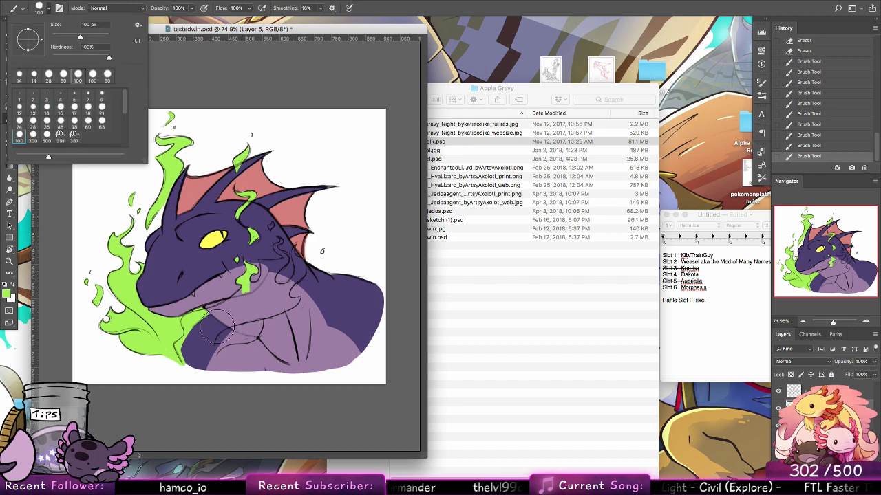
click(88, 122)
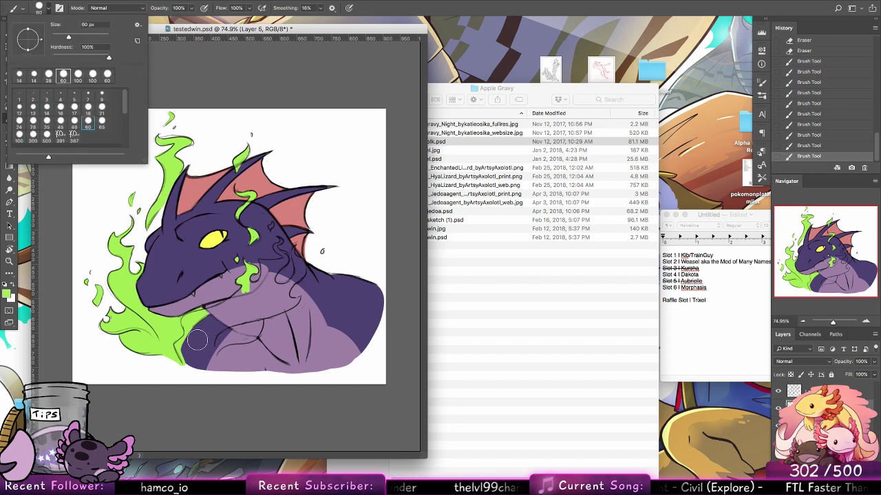
click(196, 340)
mouse_move(194, 329)
mouse_down()
mouse_move(237, 311)
mouse_move(211, 324)
mouse_move(249, 295)
mouse_move(192, 340)
mouse_move(193, 361)
mouse_move(209, 330)
mouse_move(212, 353)
mouse_move(193, 363)
mouse_move(203, 367)
mouse_move(237, 328)
mouse_move(218, 347)
mouse_move(248, 333)
mouse_move(257, 310)
mouse_move(196, 357)
mouse_up()
key(ctrl+z)
mouse_move(258, 293)
mouse_down()
mouse_move(282, 301)
mouse_move(272, 302)
mouse_move(281, 302)
mouse_move(269, 320)
mouse_move(242, 310)
mouse_up()
Set the brush to 28 px and paint the flame edges and curls around the cheek and neck and the ember behind them
click(39, 9)
click(33, 122)
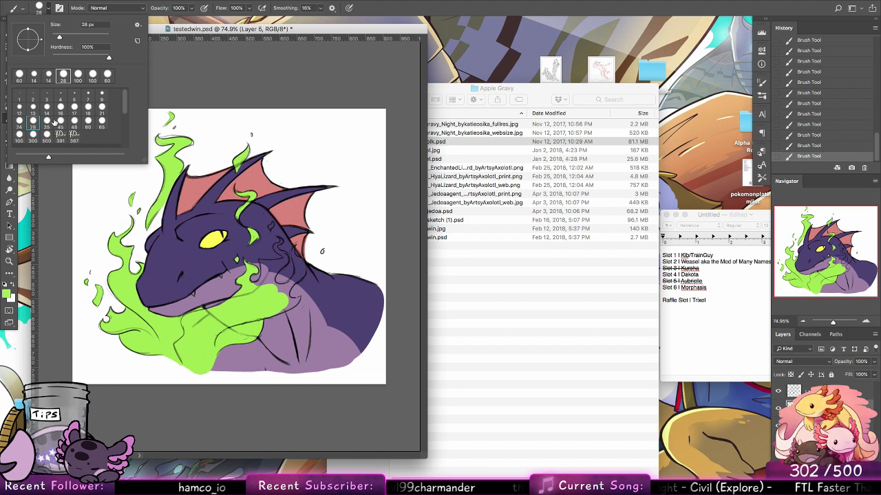
click(286, 306)
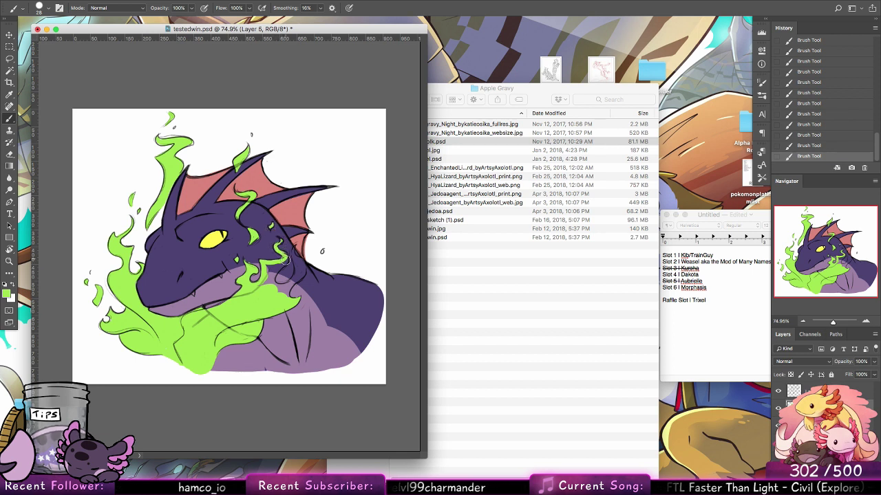
mouse_move(285, 260)
mouse_down()
mouse_move(267, 291)
mouse_move(278, 265)
mouse_move(268, 291)
mouse_move(269, 267)
mouse_move(260, 291)
mouse_move(268, 265)
mouse_move(284, 287)
mouse_move(297, 275)
mouse_move(296, 243)
mouse_move(301, 283)
mouse_move(295, 247)
mouse_move(294, 282)
mouse_move(302, 271)
mouse_move(278, 291)
mouse_up()
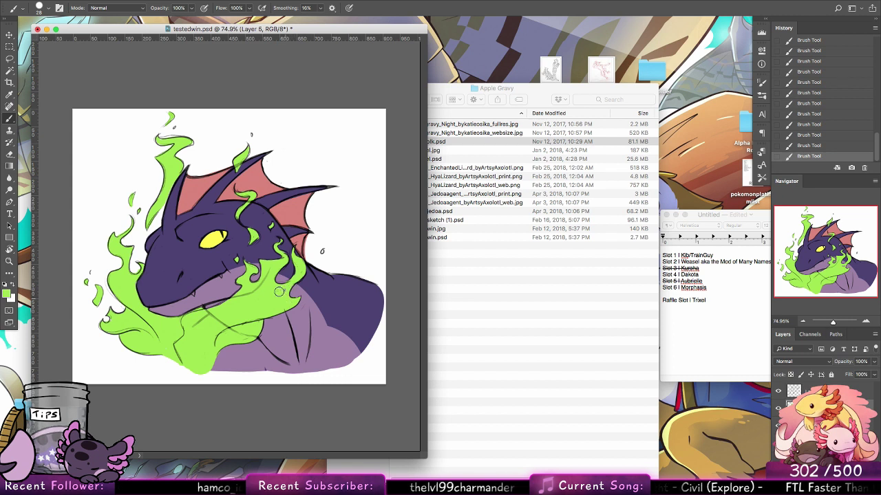
click(322, 252)
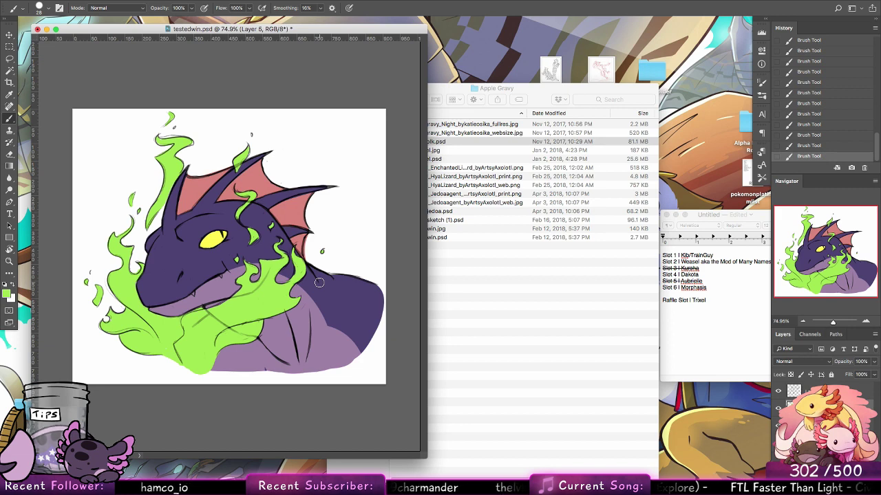
Add a new layer, choose the Gradient tool and set the foreground colour to yellow-green d7ff4d
click(790, 375)
click(851, 490)
click(10, 166)
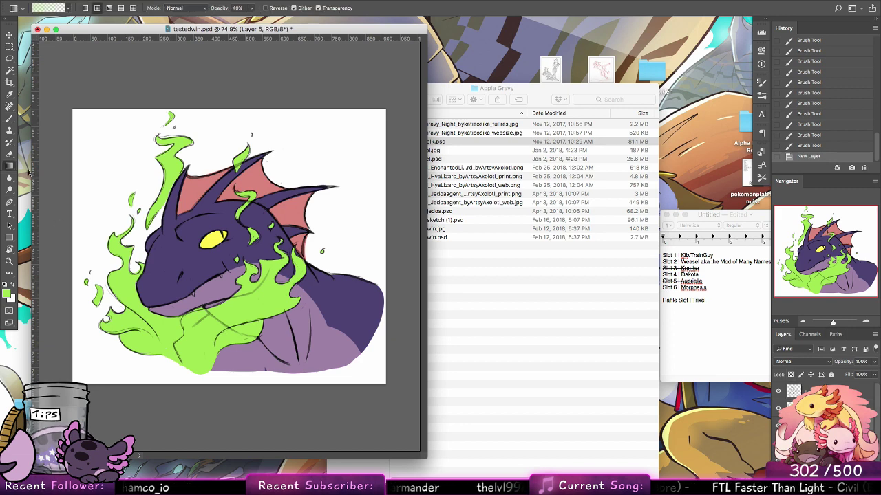
click(33, 170)
click(6, 293)
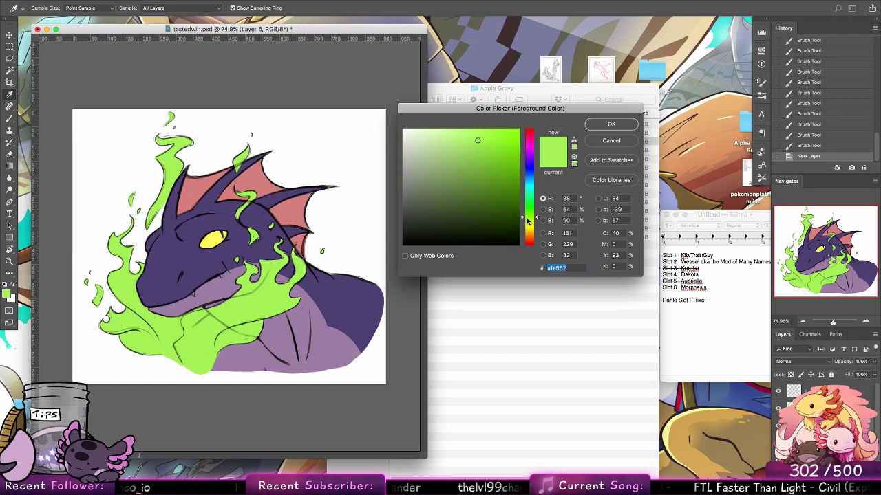
drag(527, 220, 527, 225)
click(483, 129)
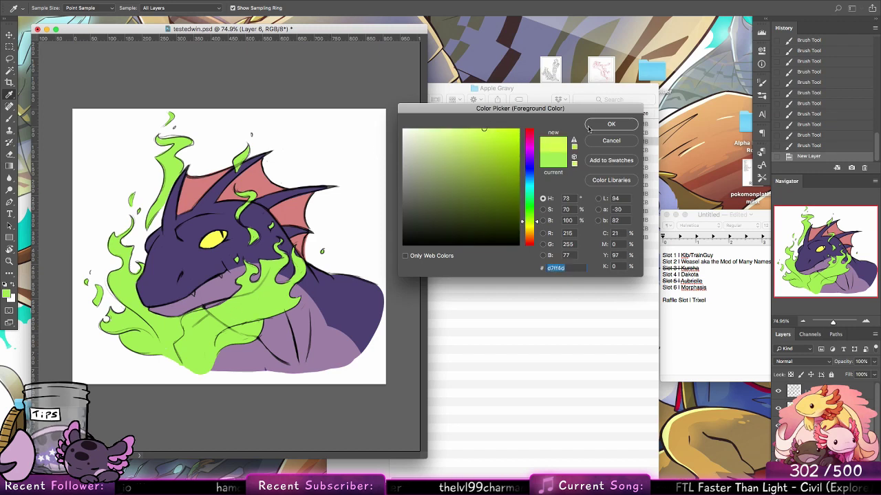
click(609, 125)
Lock Layer 5's transparent pixels and apply 40% radial yellow-green gradients to the base of the flames below the throat
click(825, 408)
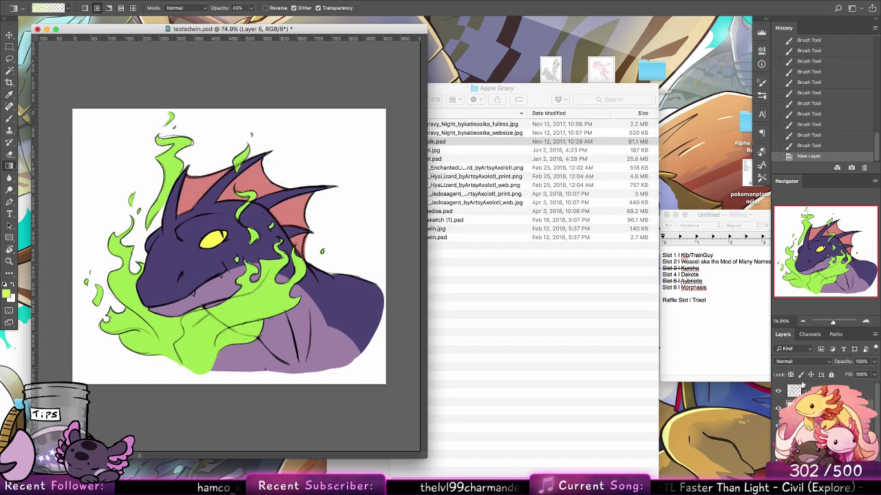
click(790, 375)
drag(185, 357, 197, 405)
drag(187, 356, 200, 407)
drag(185, 343, 205, 418)
drag(186, 351, 194, 375)
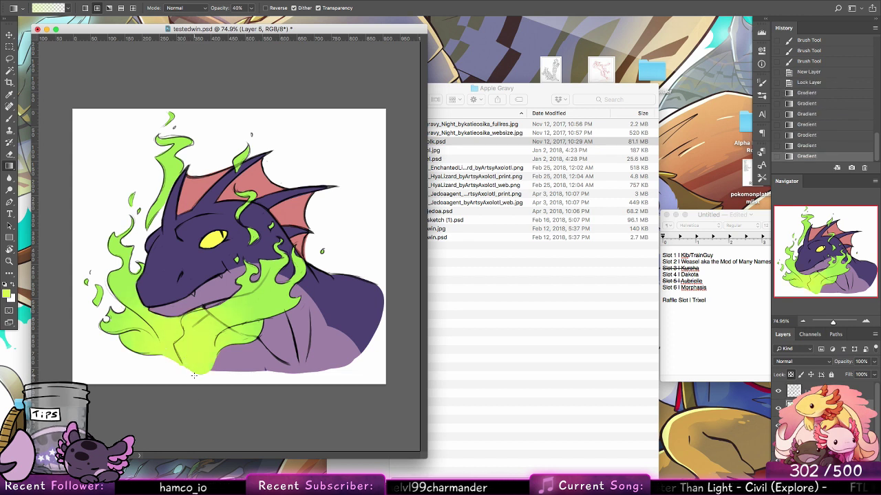
Select Layer 6 and apply 40% radial yellow-green gradients around the cheek, back of the head and the flames in front of the snout
click(823, 391)
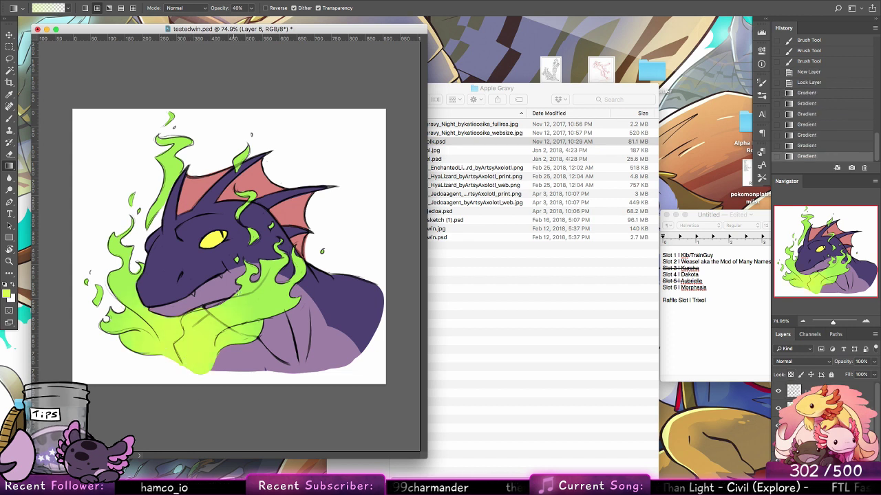
drag(237, 292, 260, 315)
mouse_move(255, 275)
mouse_down()
mouse_move(257, 322)
mouse_move(240, 320)
mouse_up()
key(super+z)
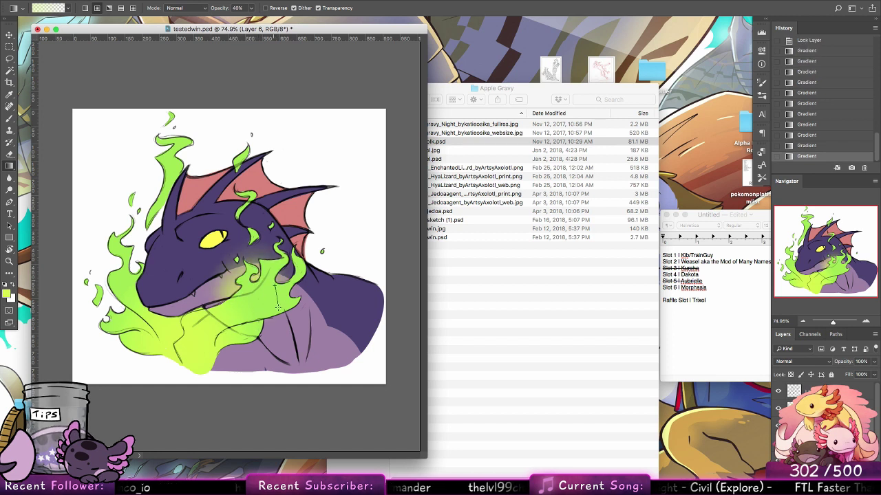
mouse_move(244, 208)
mouse_down()
mouse_move(245, 249)
mouse_move(259, 274)
mouse_up()
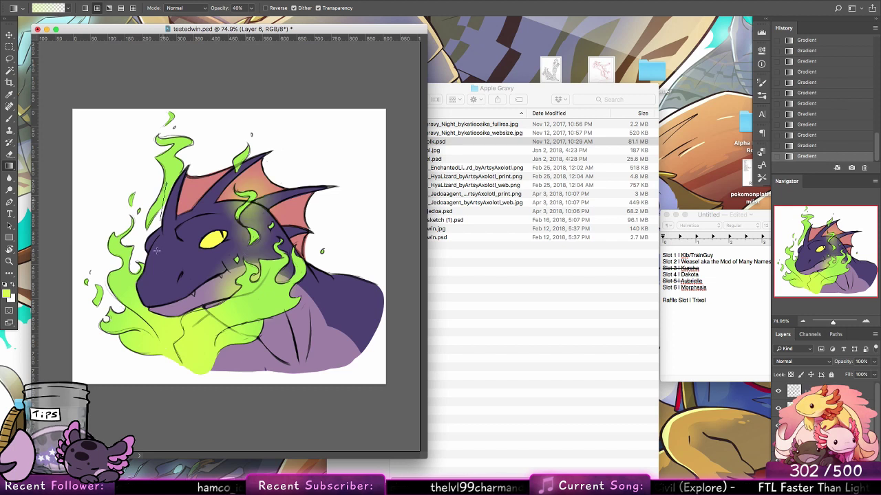
drag(178, 192, 163, 377)
key(alt+super+z)
key(alt+super+z)
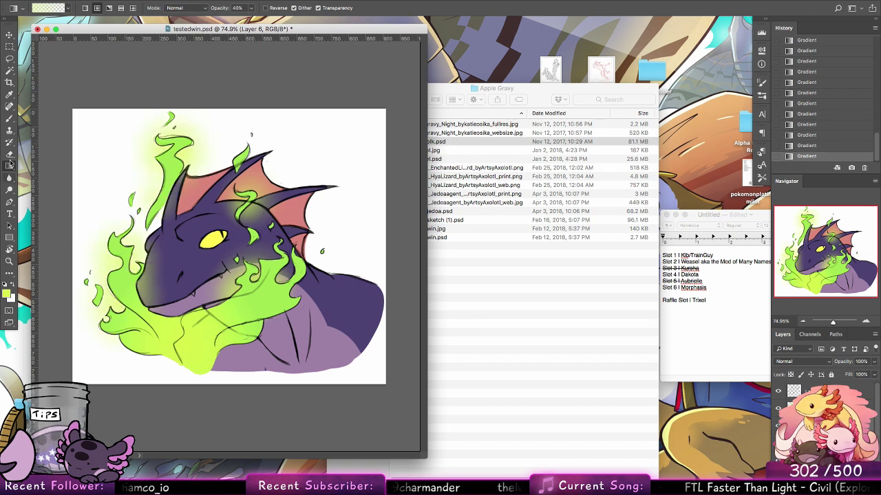
Set the Eraser to 45 px and erase the glow spilling over the front of the dragon's snout
key(e)
click(39, 7)
click(47, 122)
click(62, 122)
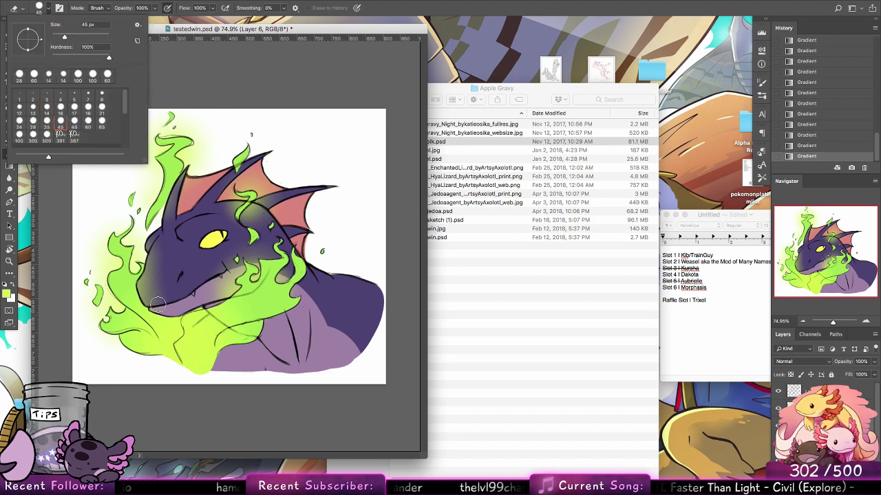
mouse_move(157, 301)
mouse_down()
mouse_move(147, 293)
mouse_move(150, 300)
mouse_move(158, 251)
mouse_move(146, 285)
mouse_move(157, 249)
mouse_move(150, 292)
mouse_move(153, 272)
mouse_up()
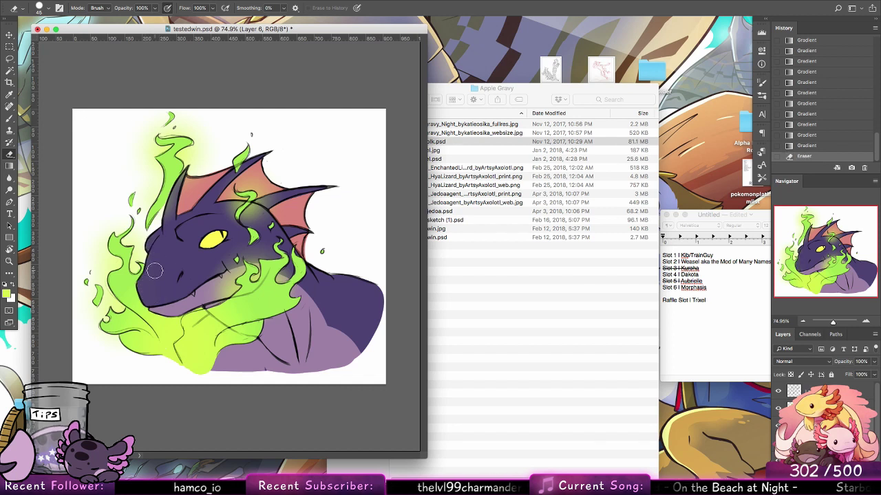
Apply more 40% radial yellow-green gradients to Layer 6 around the throat, neck and the small embers behind the cheek
click(10, 165)
mouse_move(280, 279)
mouse_down()
mouse_move(290, 322)
mouse_move(258, 357)
mouse_move(261, 390)
mouse_up()
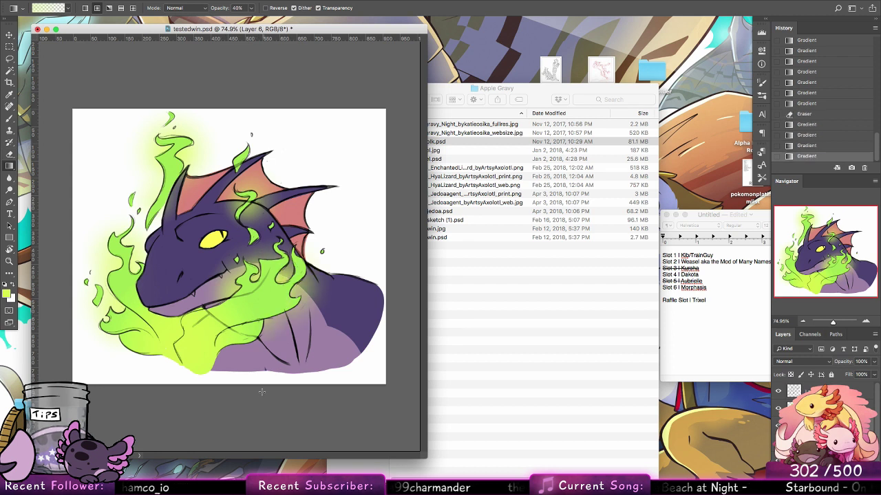
drag(258, 280, 262, 332)
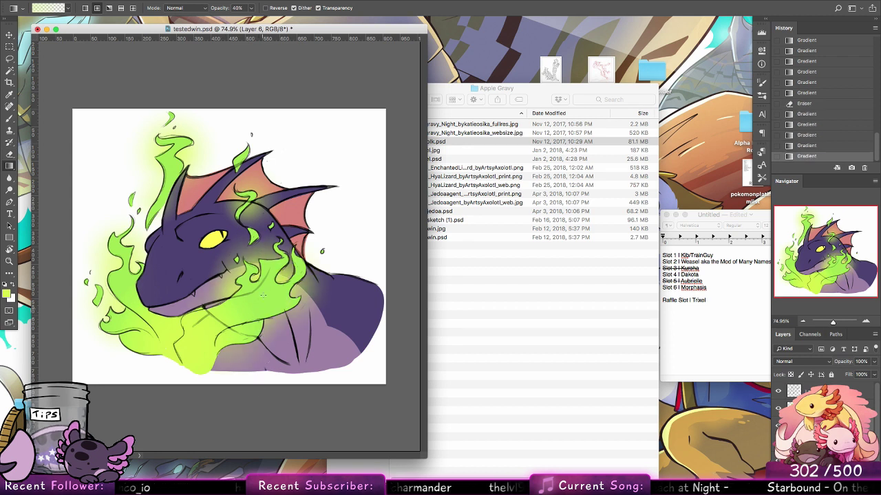
drag(274, 231, 273, 285)
drag(271, 227, 274, 289)
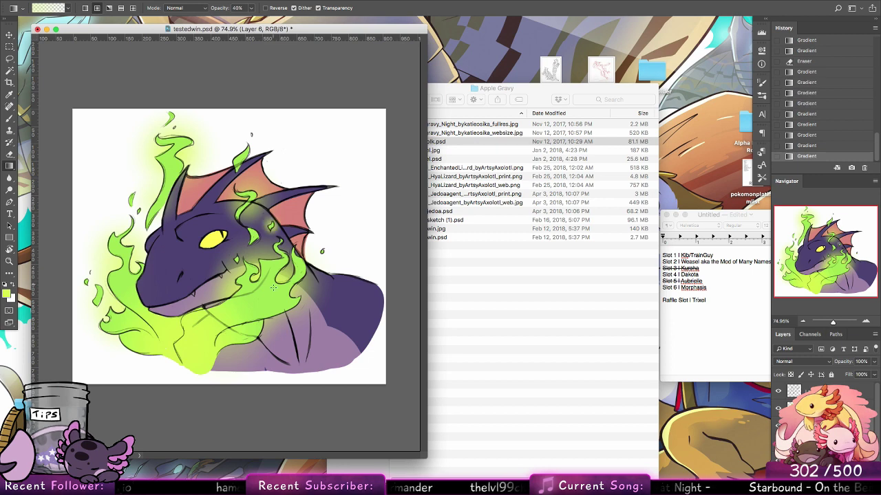
Move Layer 6 above the flames and erase its glow overlapping the snout, horns, face, jaw and chest
drag(819, 408, 821, 383)
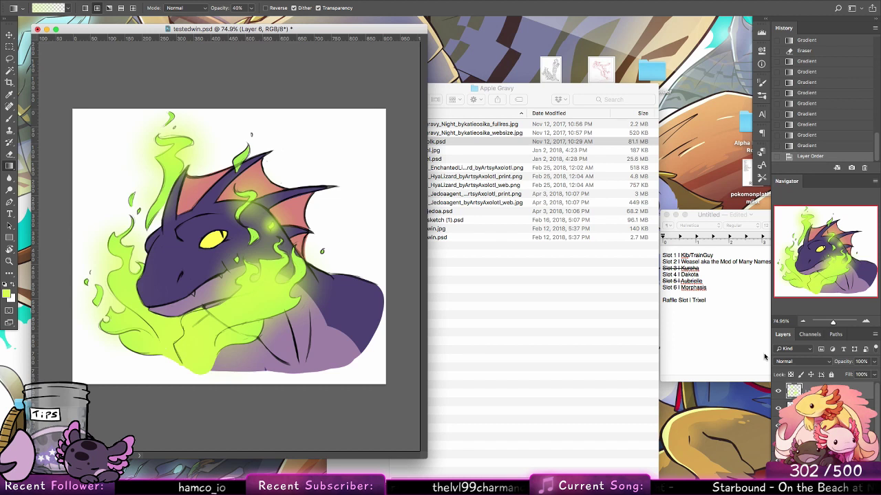
key(e)
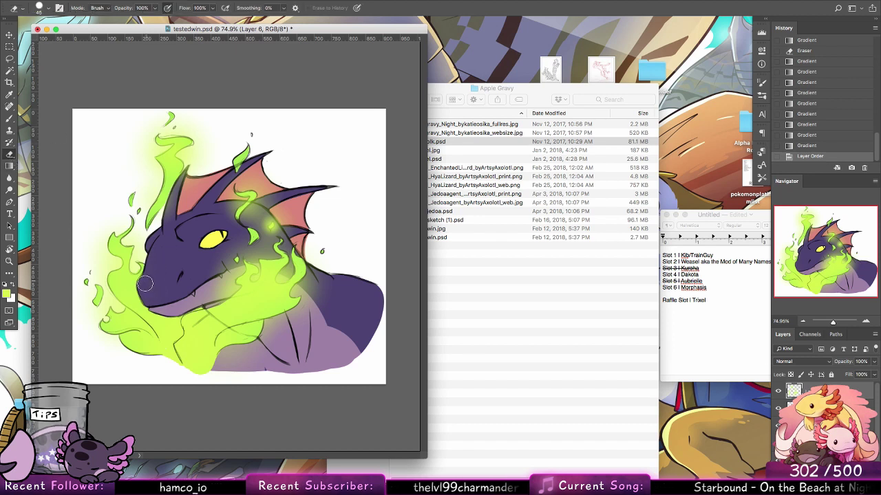
drag(145, 283, 149, 299)
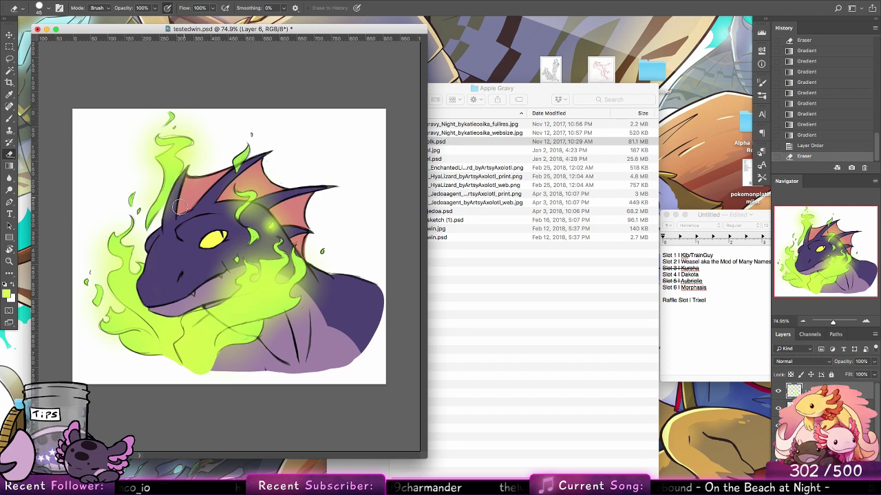
mouse_move(181, 207)
mouse_down()
mouse_move(188, 166)
mouse_move(167, 234)
mouse_move(188, 167)
mouse_move(182, 192)
mouse_move(184, 182)
mouse_move(200, 186)
mouse_move(259, 161)
mouse_move(222, 182)
mouse_up()
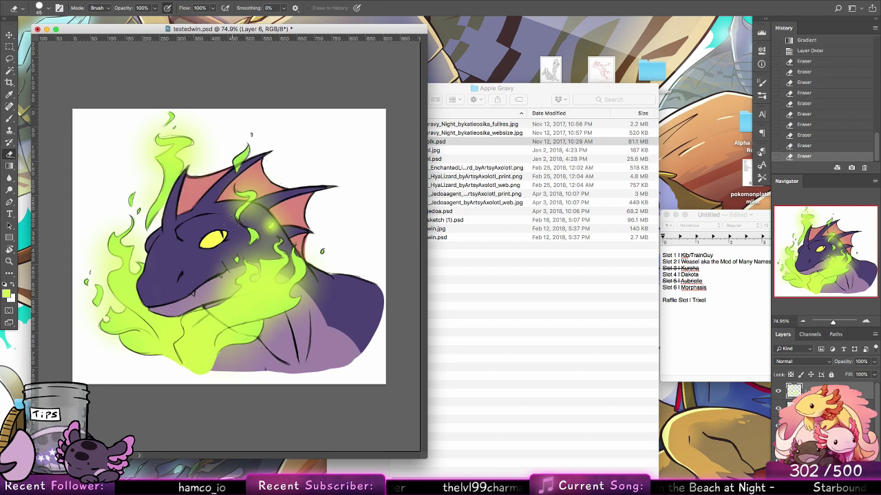
drag(238, 238, 212, 299)
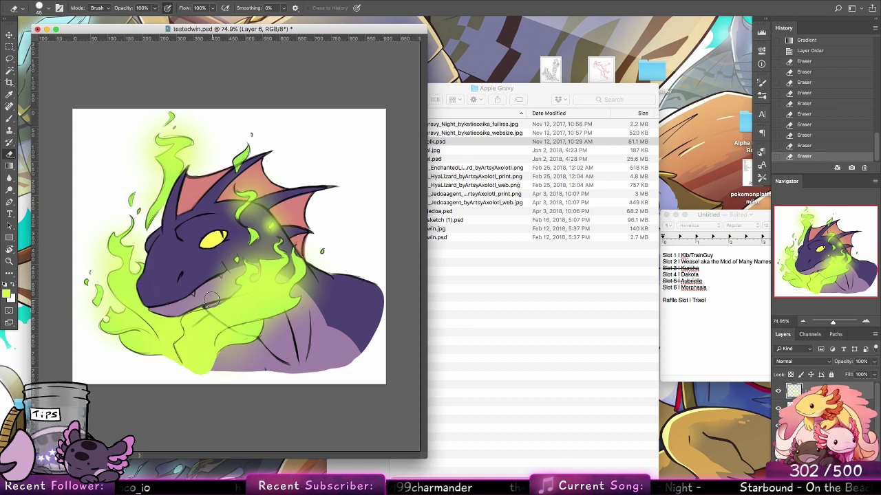
mouse_move(225, 359)
mouse_down()
mouse_move(337, 348)
mouse_move(297, 330)
mouse_up()
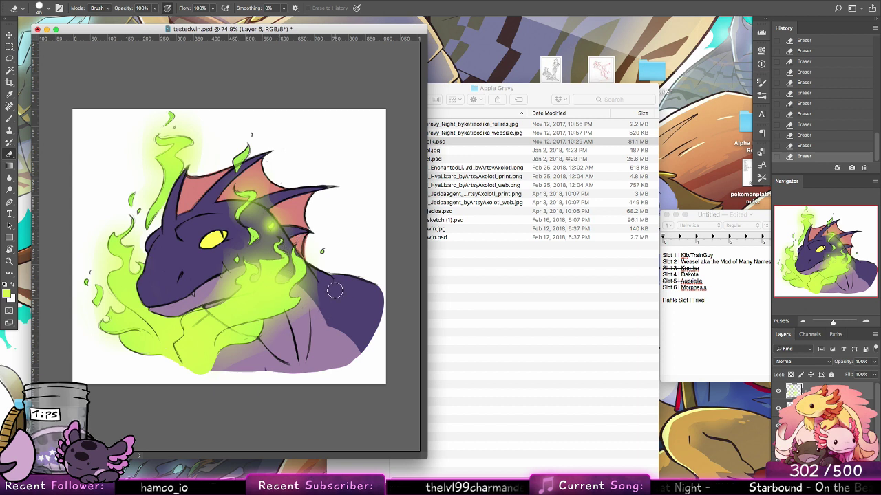
click(825, 411)
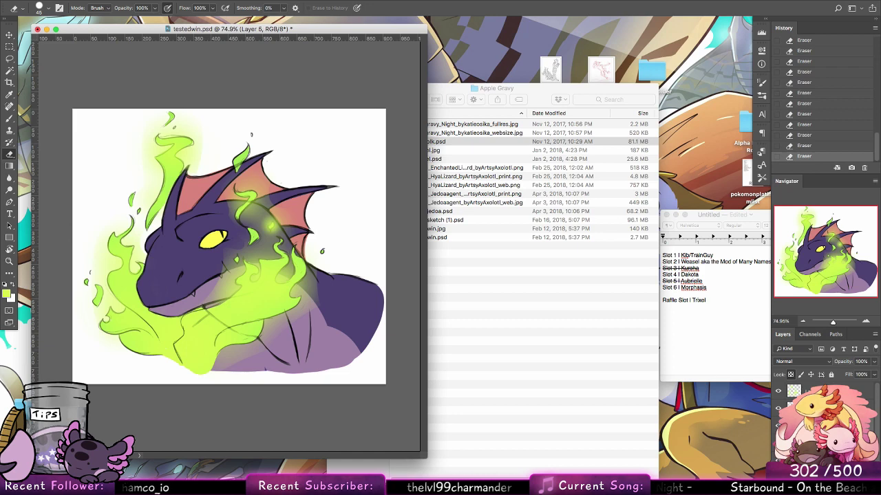
click(7, 294)
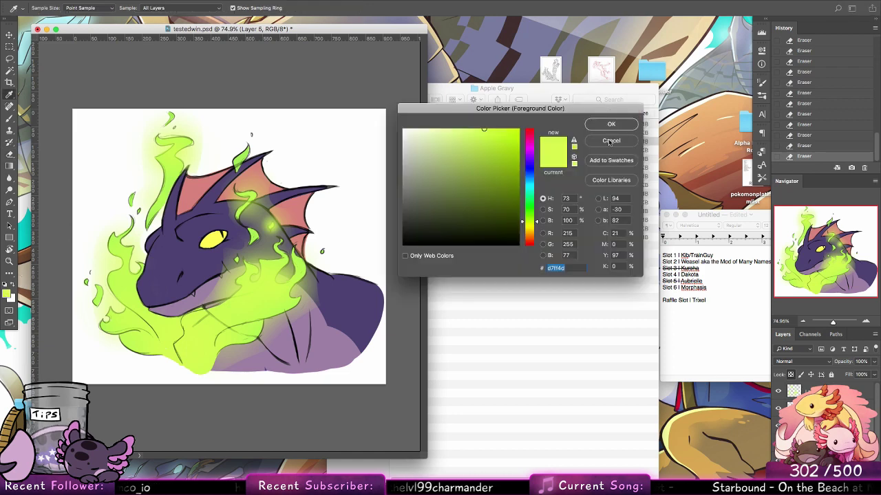
click(609, 143)
Soften the erased glow edges on Layer 6 along the jaw and throat with the Blur tool at 300 px and 50% strength
click(9, 179)
click(826, 391)
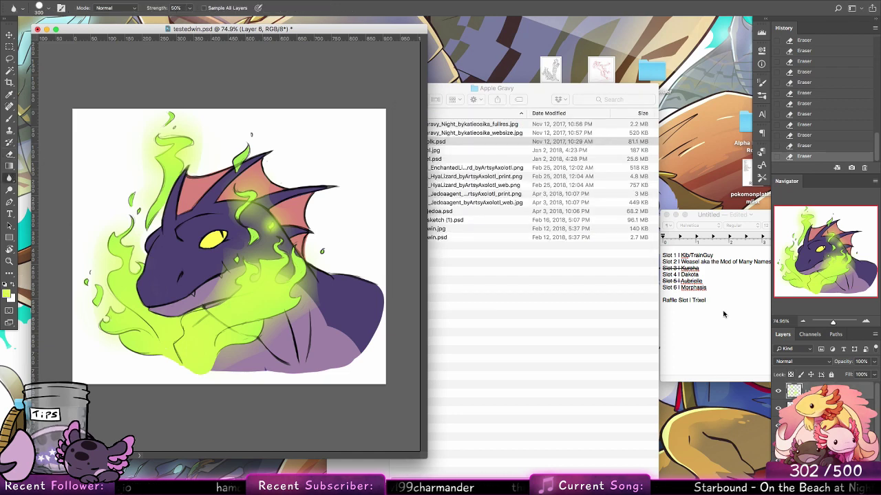
mouse_move(214, 298)
mouse_down()
mouse_move(203, 299)
mouse_move(220, 283)
mouse_move(209, 290)
mouse_up()
mouse_move(209, 290)
mouse_down()
mouse_move(231, 267)
mouse_move(231, 291)
mouse_up()
drag(233, 292, 224, 289)
drag(224, 289, 247, 298)
drag(246, 298, 206, 330)
Try moving Layer 6 beneath the flames and stacking a duplicate of it on top
click(10, 263)
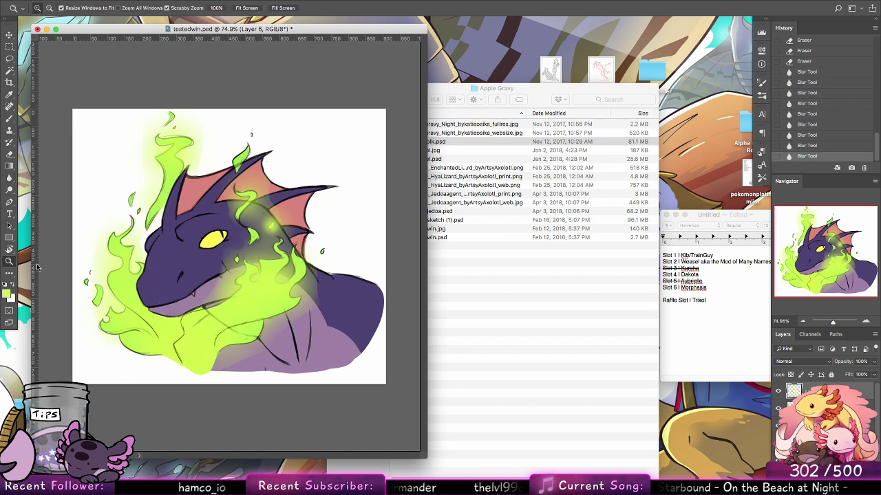
drag(371, 270, 354, 266)
mouse_move(819, 391)
mouse_down()
mouse_move(819, 417)
mouse_move(819, 399)
mouse_up()
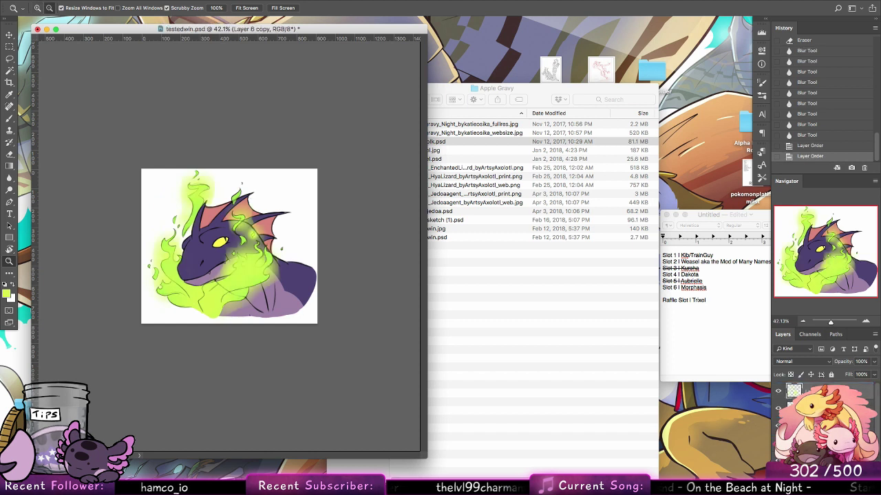
key(super+z)
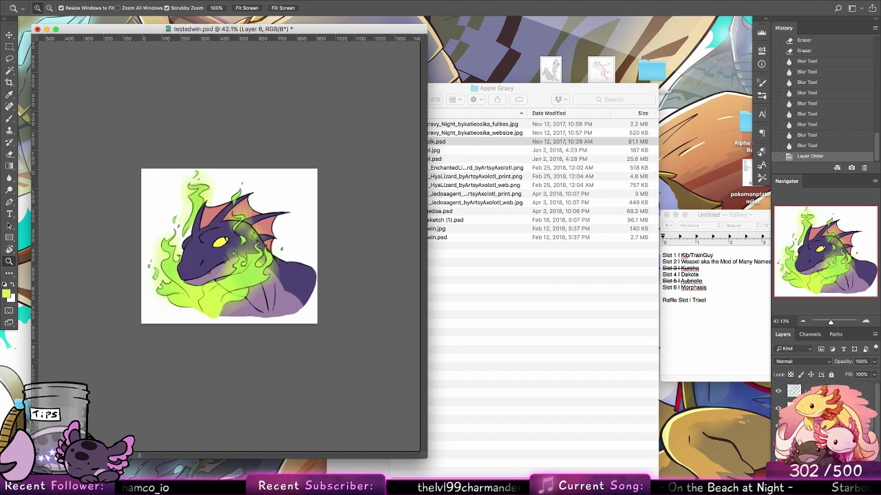
key(super+z)
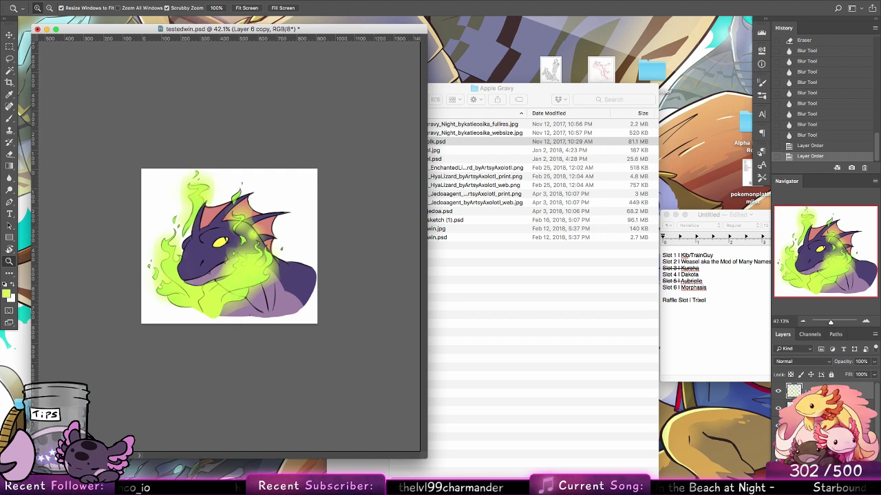
key(super+z)
key(super+z)
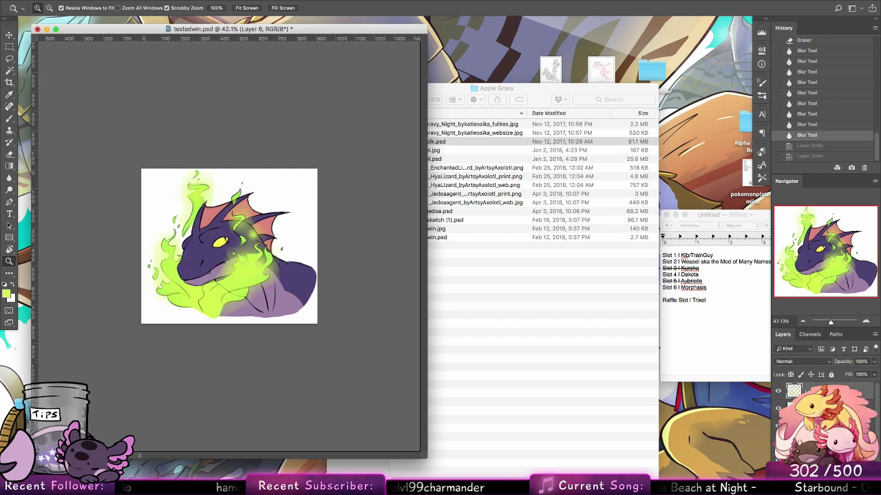
Place Layer 6 beneath the flames and reapply the last Gaussian Blur to it
click(777, 392)
click(777, 392)
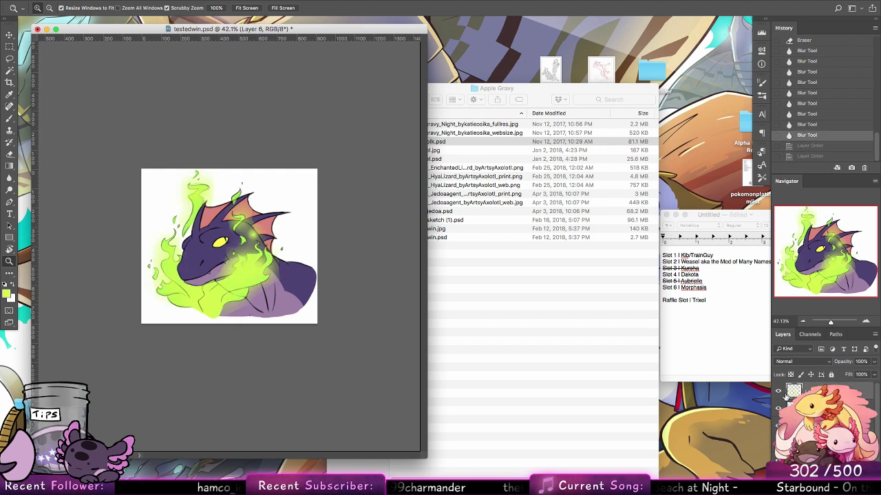
key(shift+super+z)
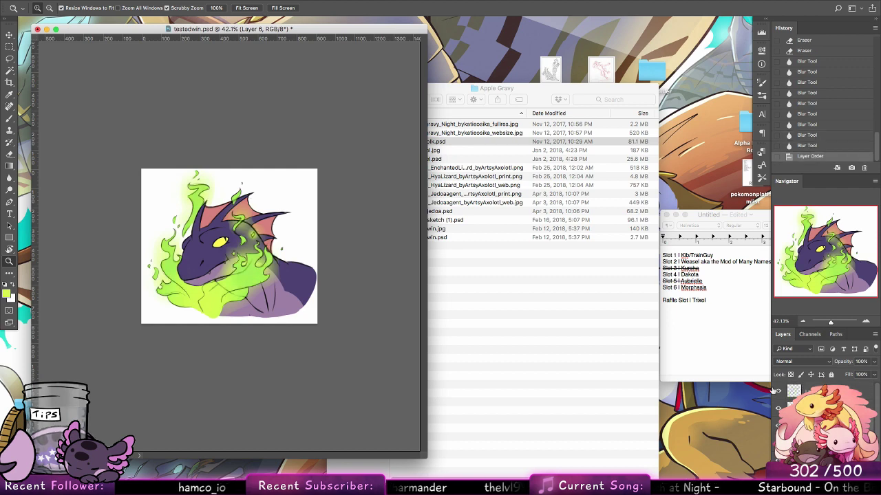
click(150, 0)
click(151, 0)
click(203, 0)
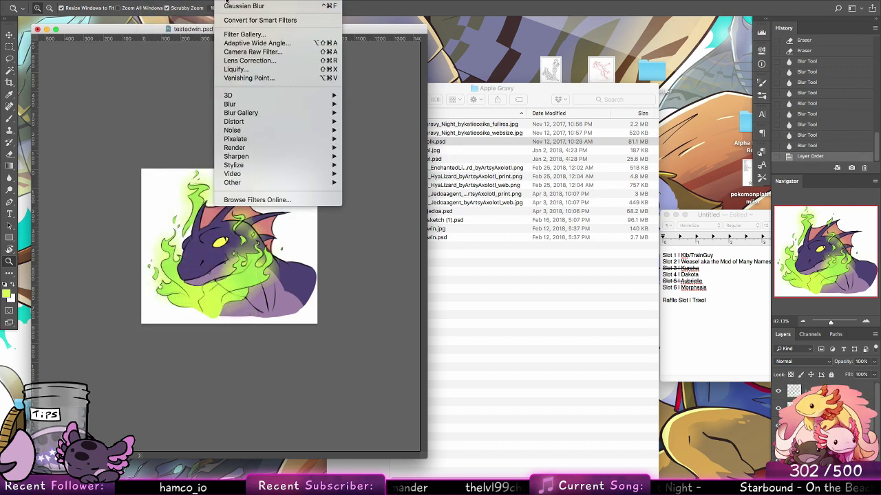
click(241, 6)
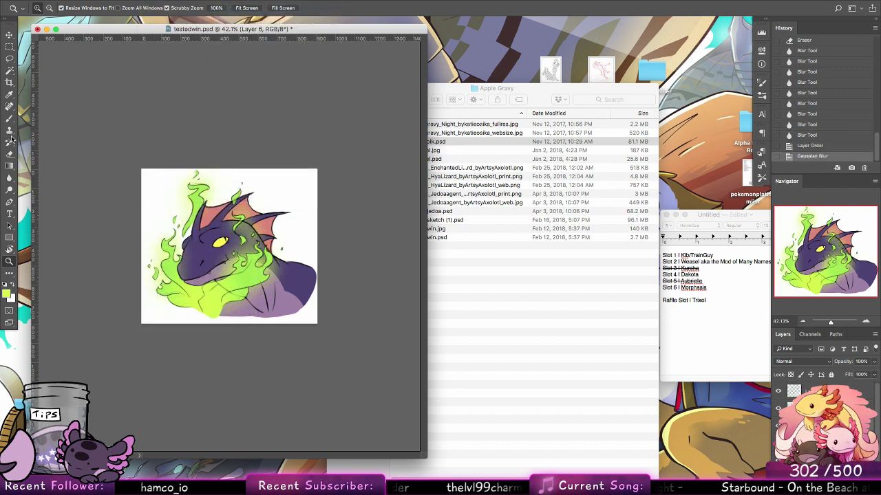
Choose the Brush with a slightly shifted yellow-green foreground hue and lock the transparent pixels of Layer 3, the flame line art
key(b)
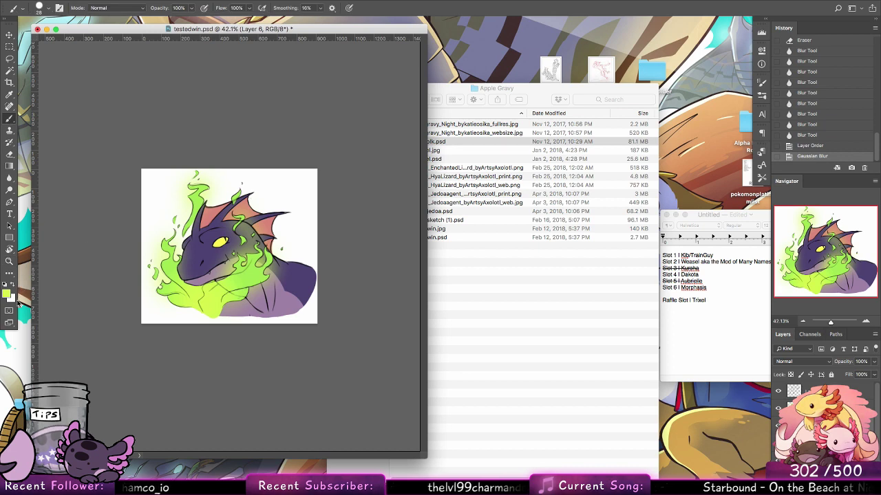
click(6, 294)
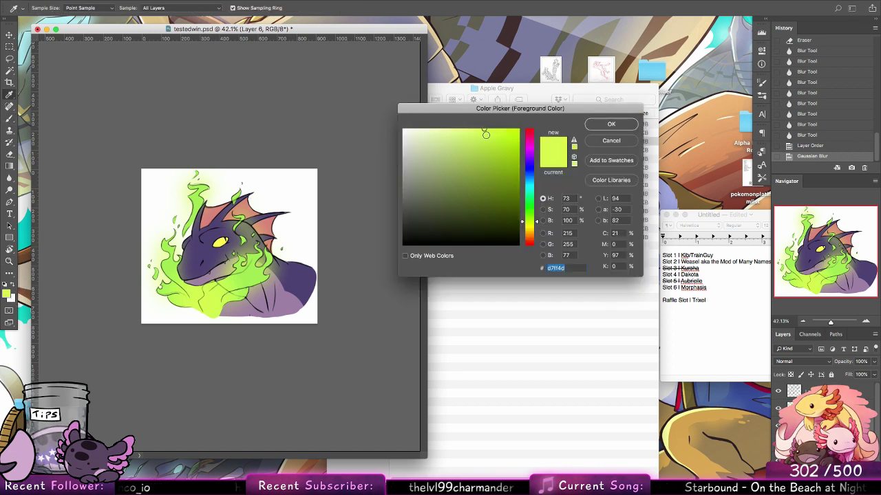
click(530, 224)
click(616, 127)
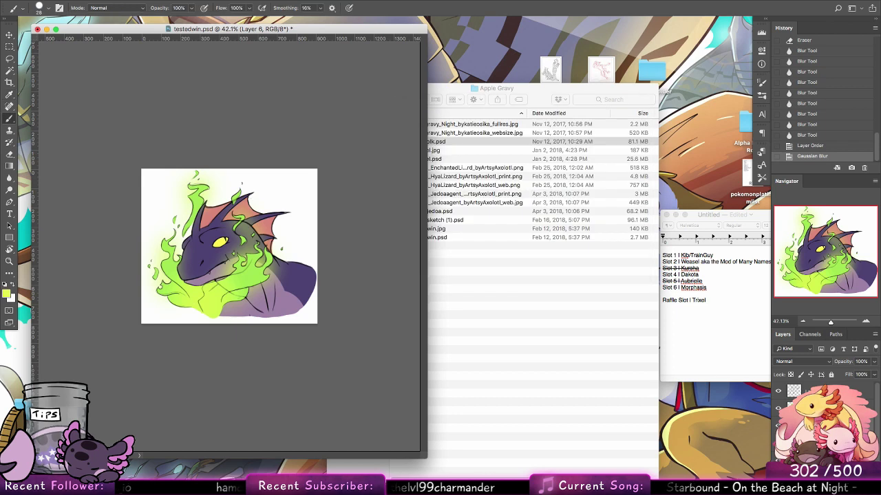
click(826, 391)
click(790, 375)
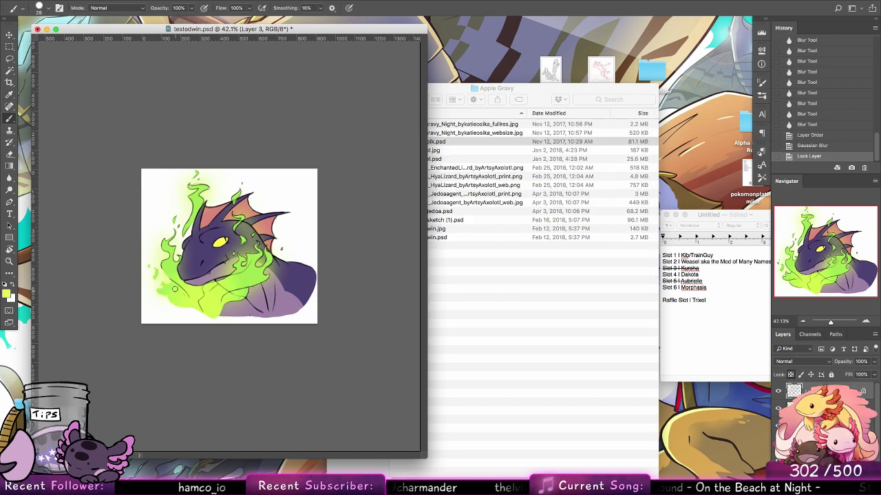
Recolour the line art of the flames and embers in front of the snout and chest yellow-green with the 28 px brush
drag(172, 221, 172, 249)
key(z)
click(210, 250)
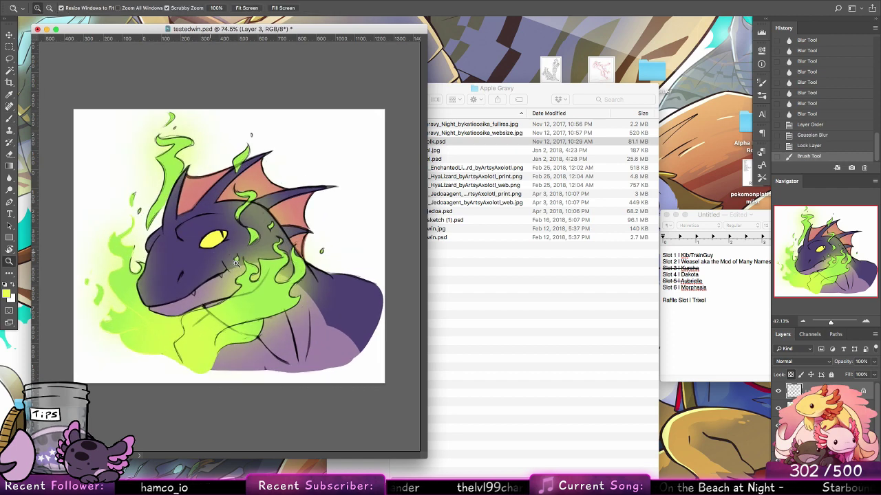
key(b)
mouse_move(131, 265)
mouse_down()
mouse_move(138, 262)
mouse_move(138, 271)
mouse_up()
drag(138, 203, 139, 210)
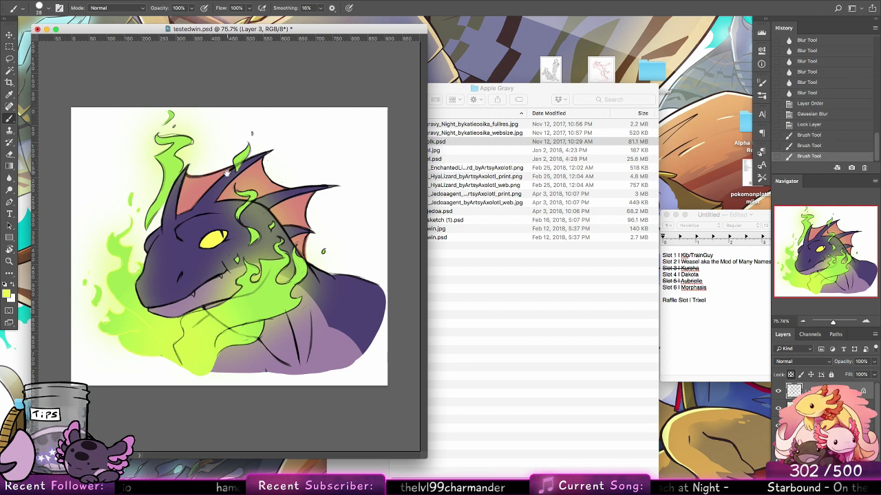
Recolour the outlines of the tall flame above the snout and the small flame and ember by the head fin yellow-green
mouse_move(164, 225)
mouse_down()
mouse_move(157, 204)
mouse_move(145, 218)
mouse_move(157, 151)
mouse_move(156, 180)
mouse_move(198, 128)
mouse_move(153, 139)
mouse_move(168, 117)
mouse_up()
drag(176, 169, 183, 152)
drag(168, 124, 174, 107)
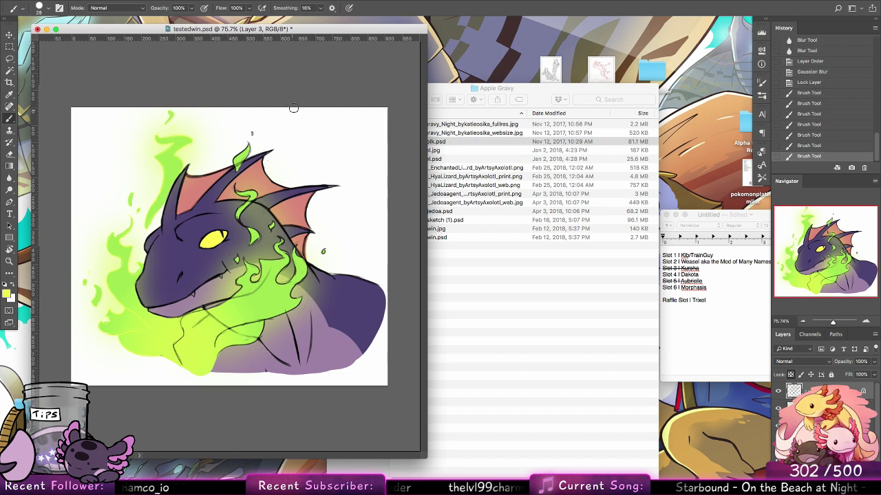
drag(236, 161, 251, 134)
drag(237, 168, 249, 150)
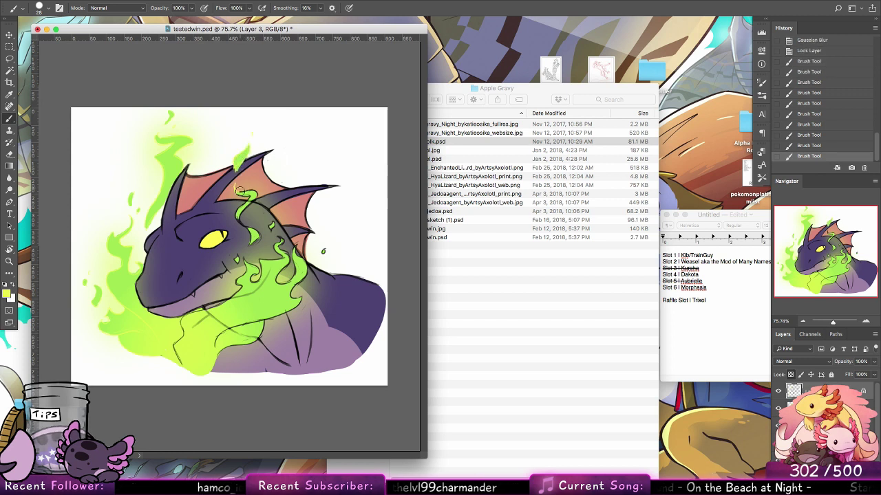
Recolour the outlines of the flames over the cheek, neck and chest and the ember behind the head yellow-green
mouse_move(256, 190)
mouse_down()
mouse_move(240, 220)
mouse_move(265, 208)
mouse_move(255, 227)
mouse_move(261, 240)
mouse_move(263, 230)
mouse_move(259, 243)
mouse_move(249, 240)
mouse_move(251, 271)
mouse_up()
mouse_move(186, 327)
mouse_down()
mouse_move(177, 354)
mouse_move(160, 352)
mouse_move(193, 315)
mouse_move(230, 297)
mouse_move(256, 252)
mouse_up()
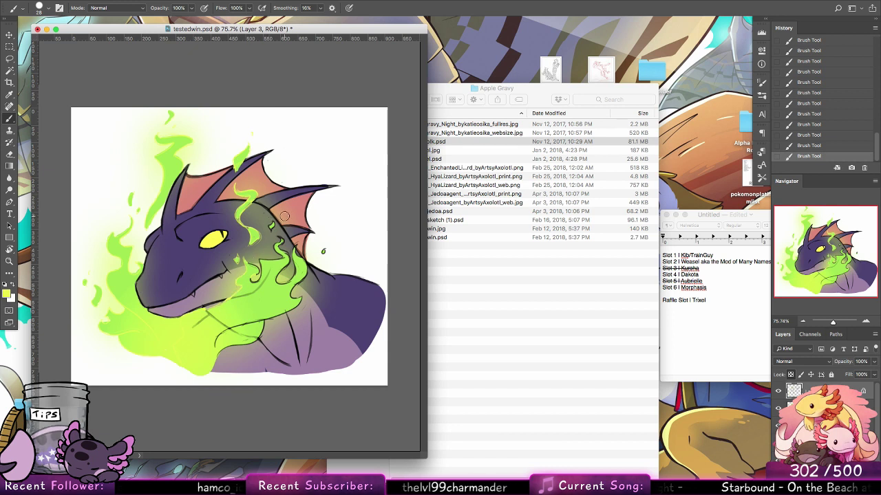
mouse_move(250, 283)
mouse_down()
mouse_move(287, 245)
mouse_move(268, 259)
mouse_move(273, 231)
mouse_up()
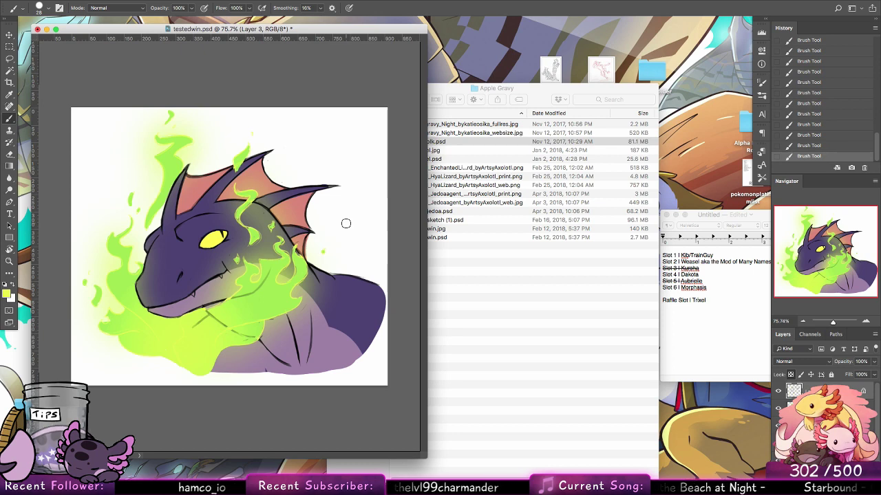
Save testedwin.psd and close the document
key(z)
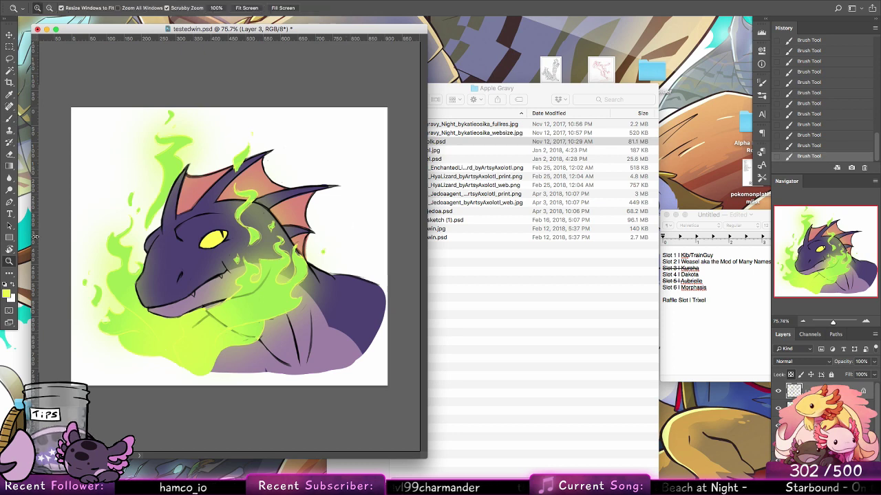
drag(325, 208, 329, 226)
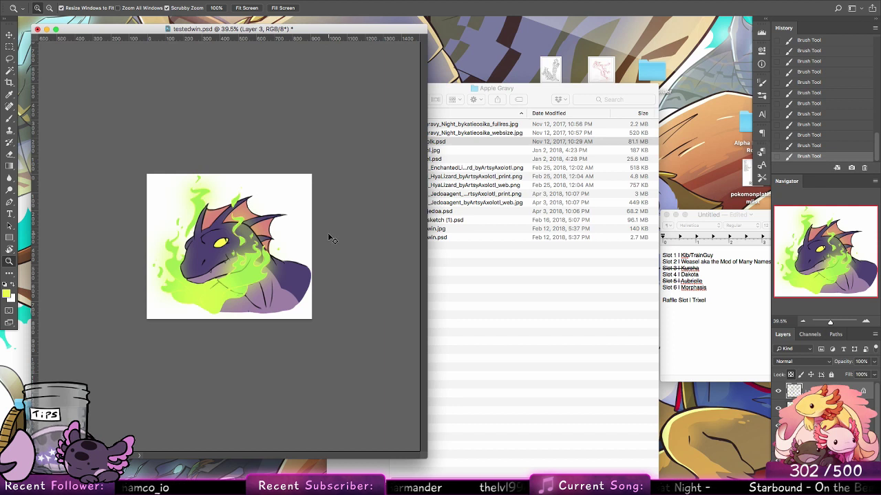
key(super+s)
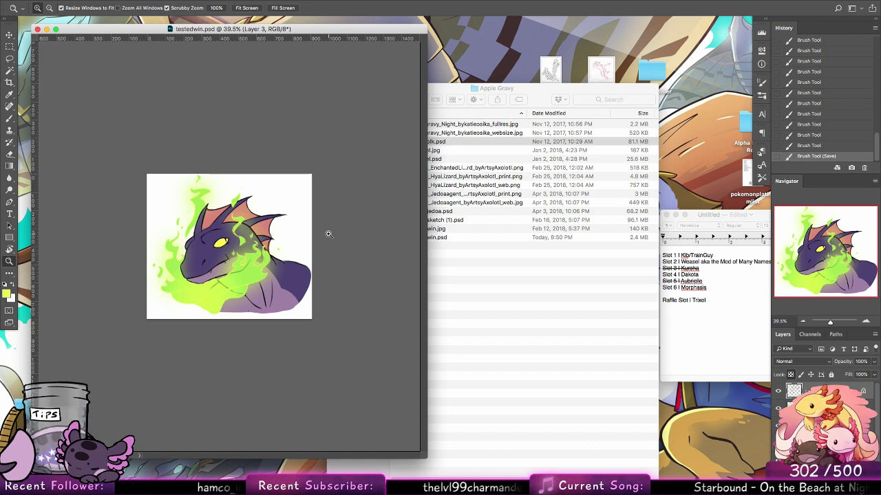
click(37, 29)
click(330, 98)
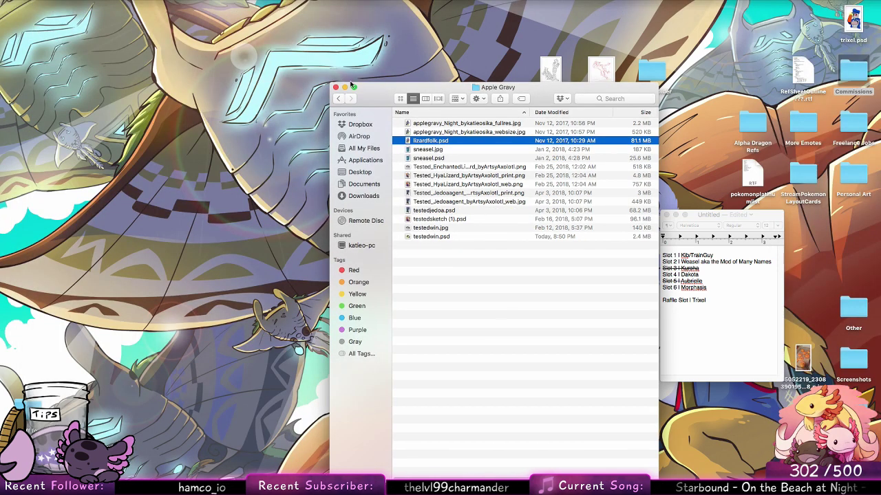
Close the Apple Gravy folder window and strike through the Raffle Slot line in the text note
click(335, 87)
click(716, 304)
drag(708, 301, 660, 300)
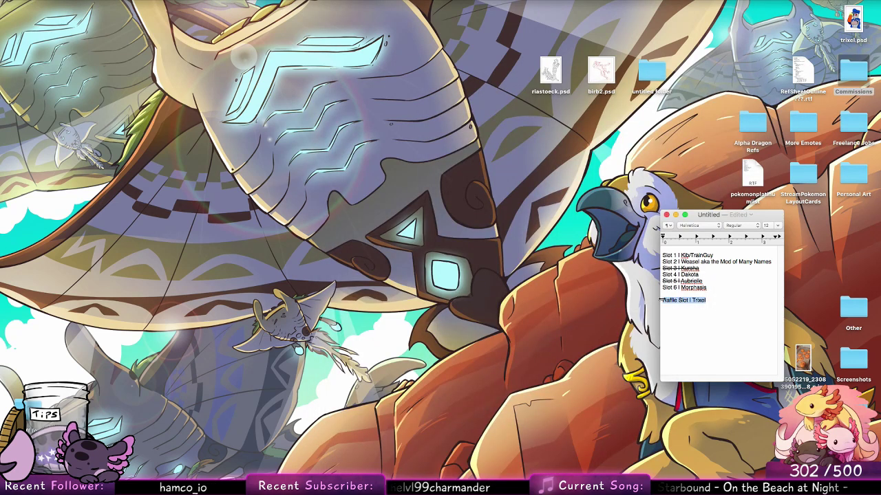
click(667, 226)
click(702, 267)
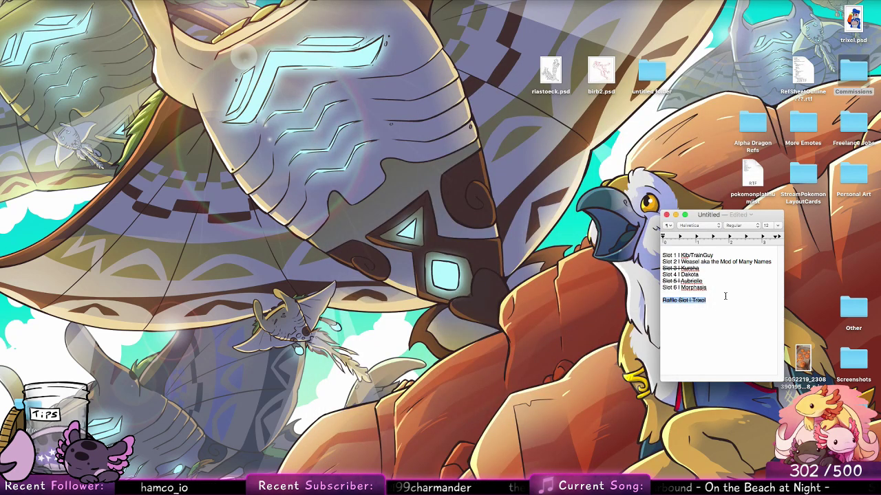
click(713, 289)
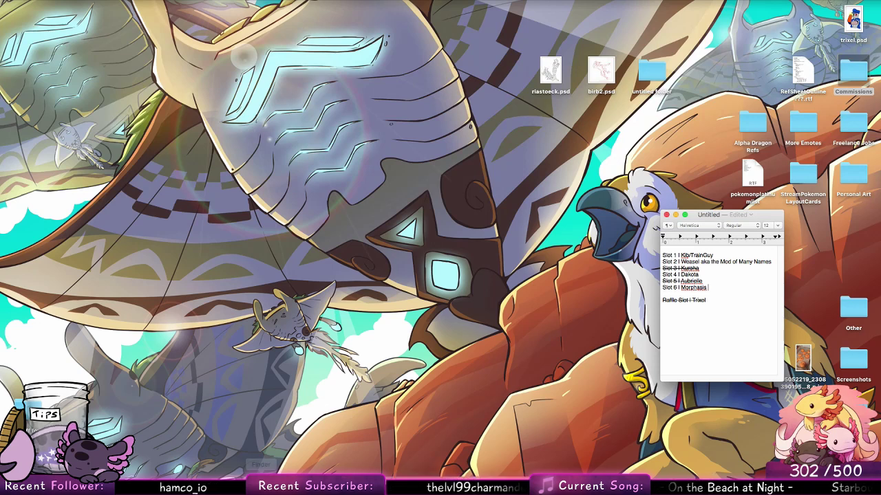
Switch to Photoshop and create a new document with the preset settings
click(356, 462)
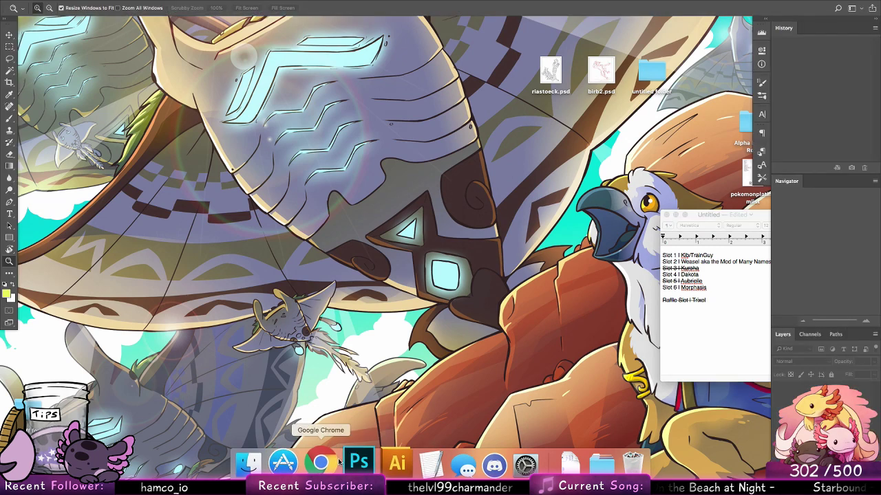
key(super+n)
key(Return)
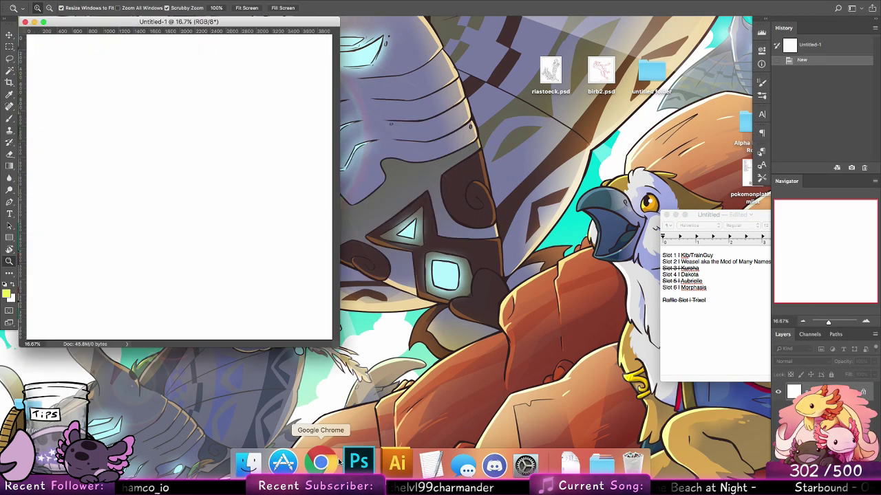
Choose the Brush and set the foreground colour to bright red
key(b)
key(d)
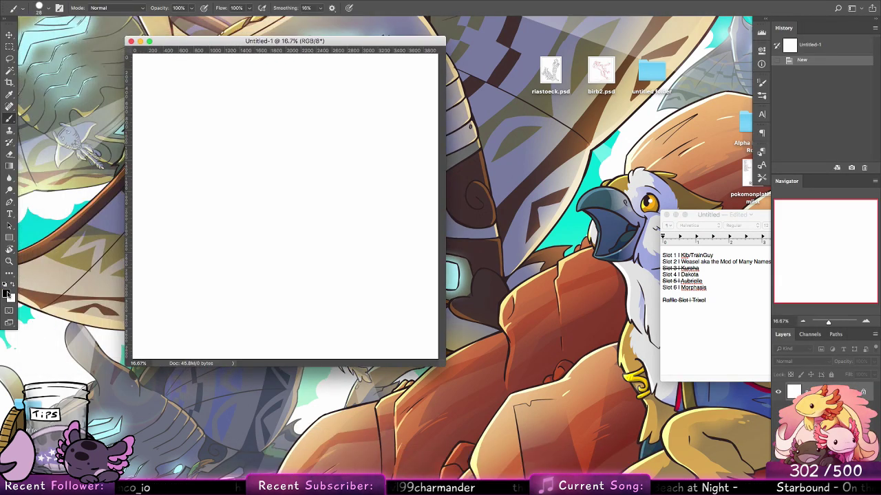
click(7, 293)
click(521, 131)
key(Return)
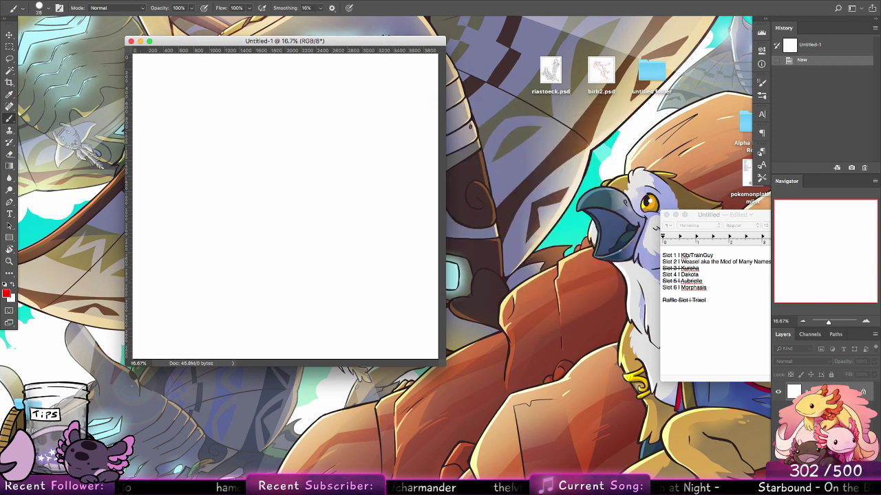
Add a new layer, enlarge the document window around the canvas and set the brush size to 28 px
key(super+shift+alt+n)
click(49, 8)
click(102, 108)
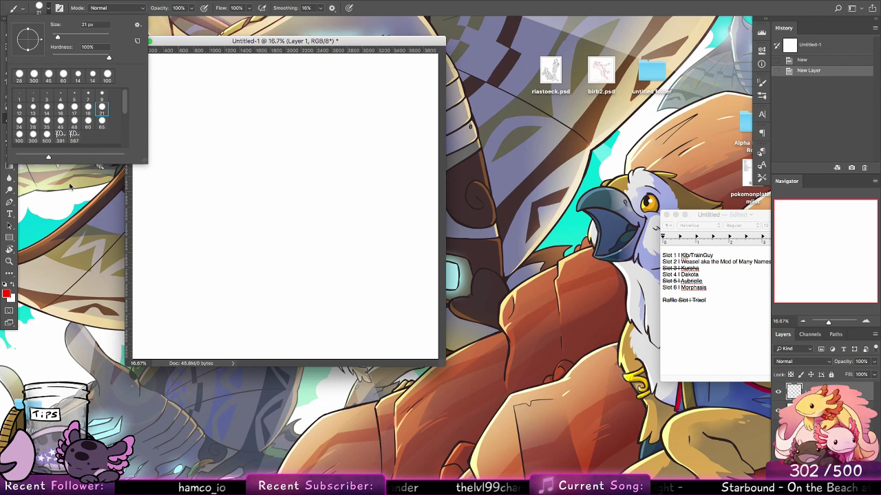
click(19, 121)
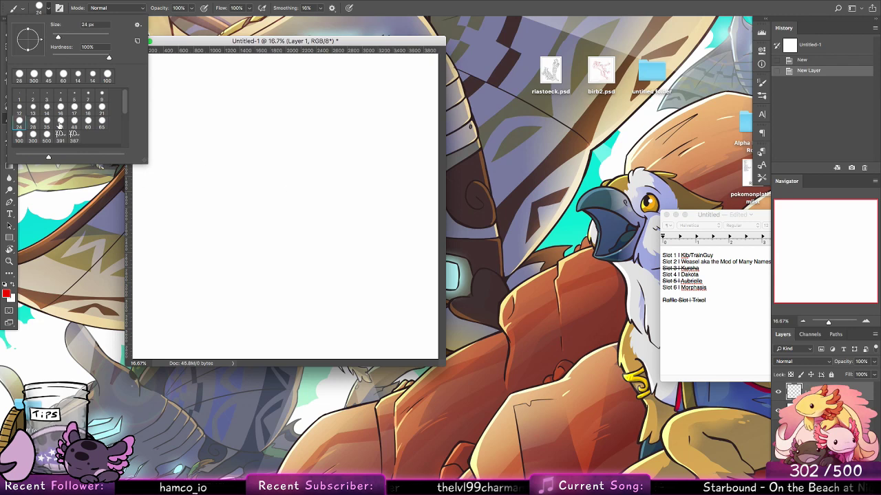
click(61, 122)
mouse_move(445, 367)
mouse_down()
mouse_move(464, 397)
mouse_move(515, 432)
mouse_up()
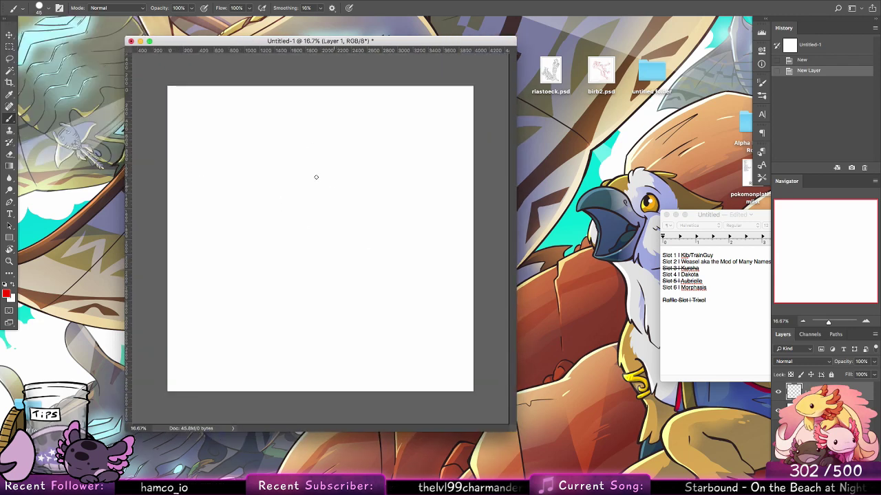
click(48, 9)
click(33, 122)
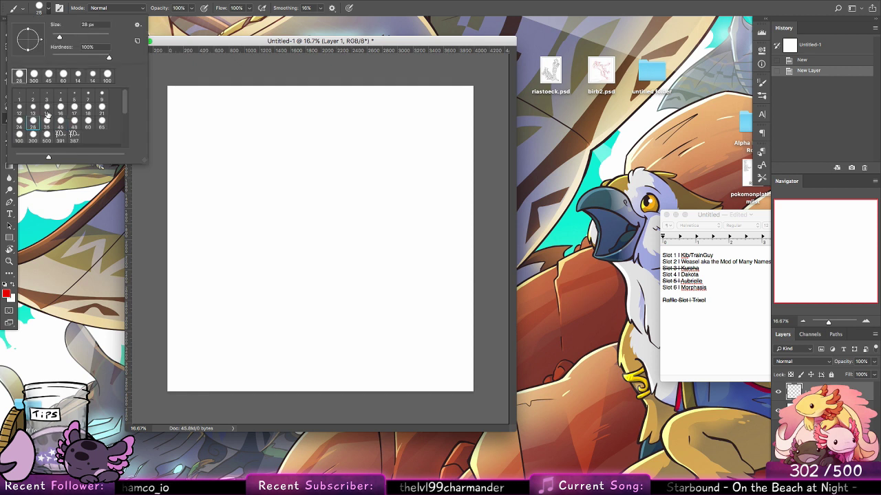
click(310, 199)
mouse_move(318, 169)
mouse_down()
mouse_move(289, 189)
mouse_move(345, 168)
mouse_move(329, 162)
mouse_up()
key(super+z)
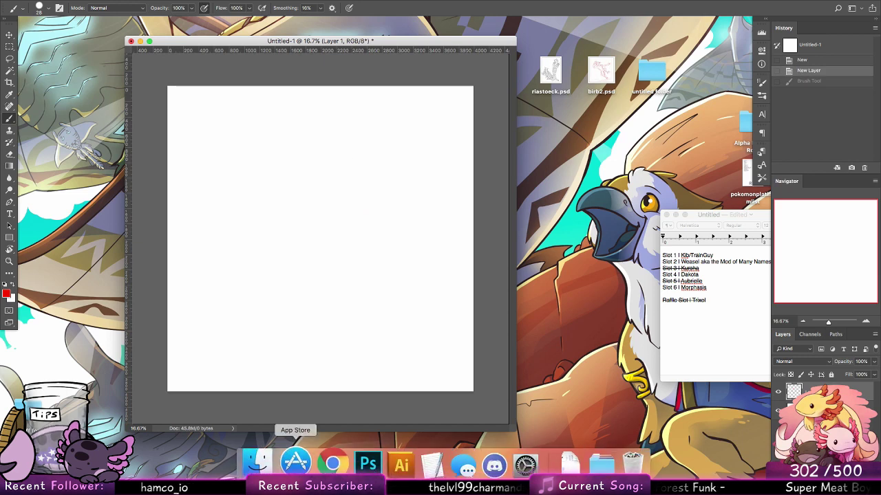
Switch to Chrome and search Google Images for "spiderman mask"
click(324, 459)
text(s)
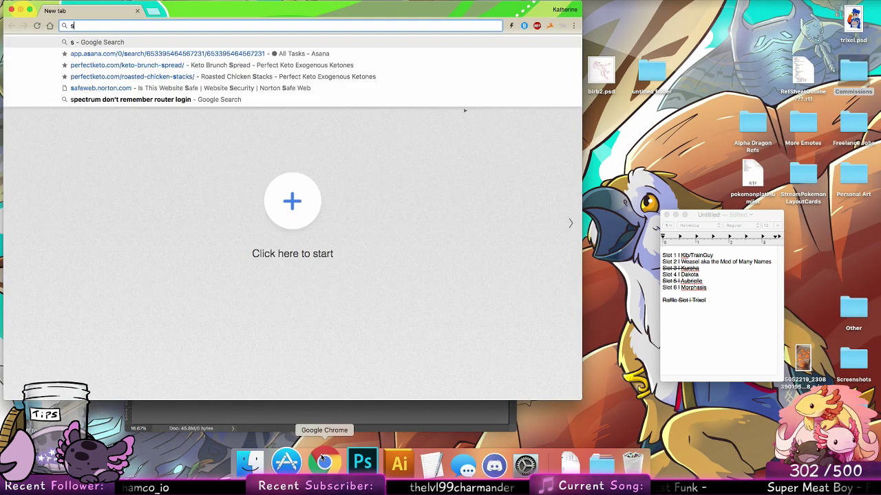
text(piderman mask)
key(Return)
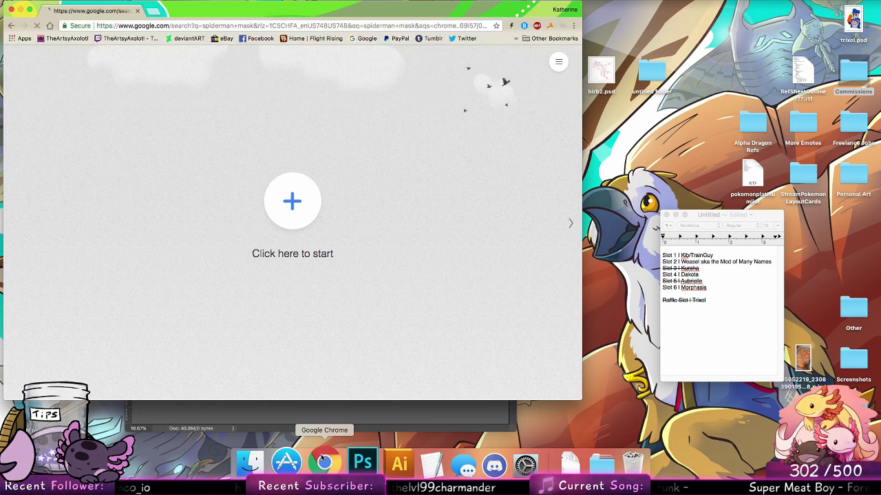
drag(312, 17, 654, 45)
click(493, 117)
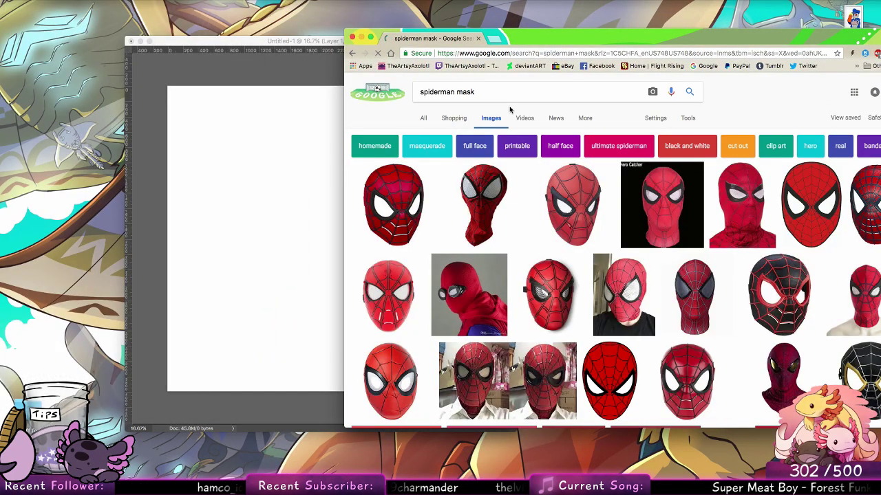
Refine the image search to "spiderman mask 90s" and open the Amazing Spider-Man comic picture
click(491, 95)
text(90s)
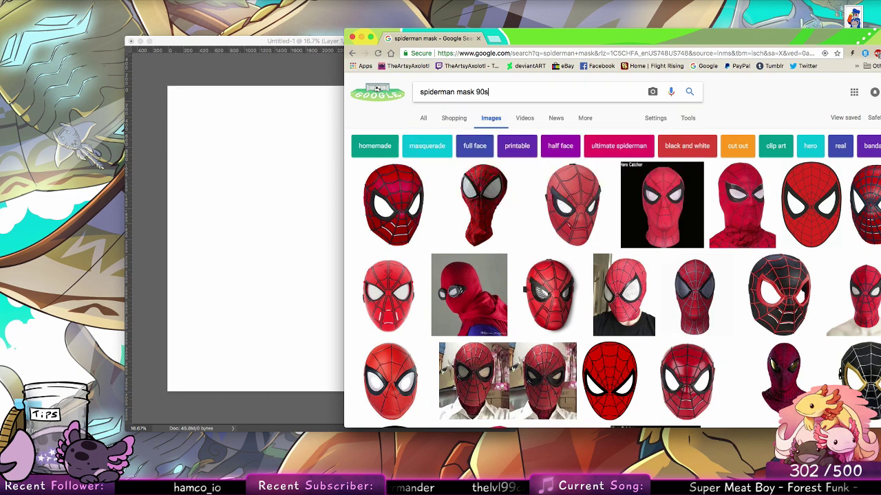
key(Return)
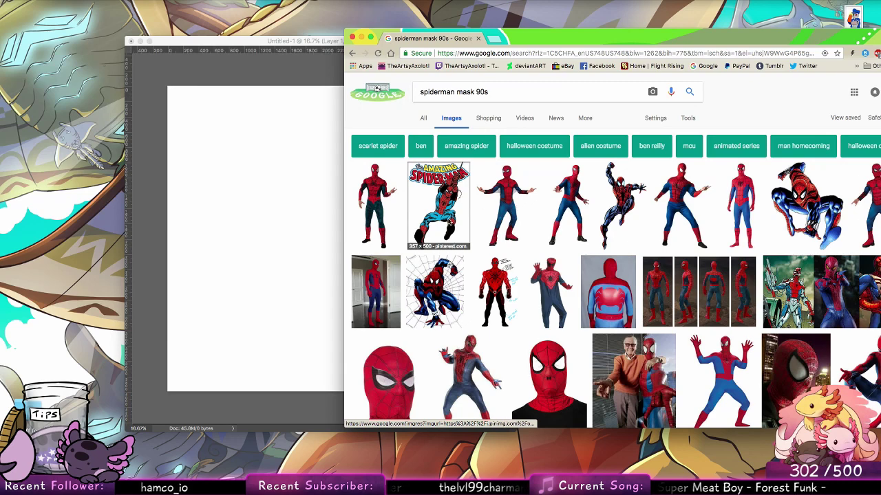
click(452, 207)
Return to Photoshop and arrange the enlarged canvas window beside the Spider-Man reference
drag(590, 39, 639, 29)
click(278, 112)
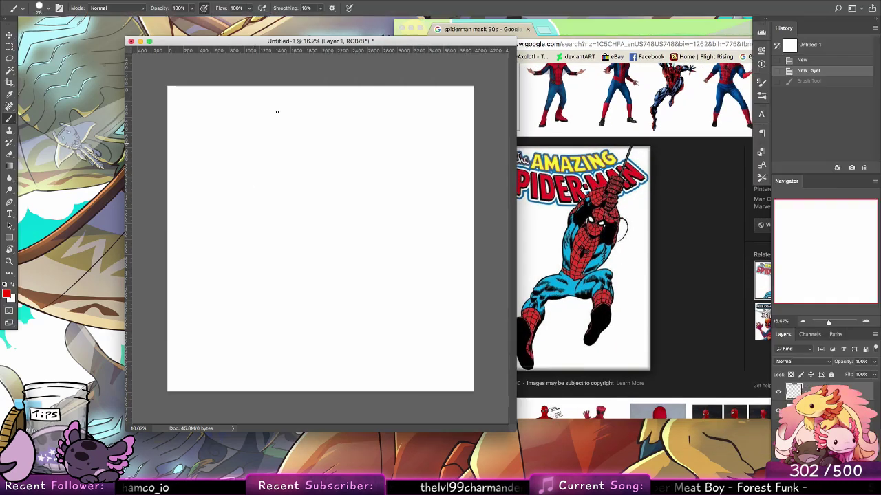
drag(369, 41, 263, 37)
drag(406, 430, 547, 468)
Sketch a round head with a long pointed ear, a short far ear and a slanted mask eye
mouse_move(264, 200)
mouse_down()
mouse_move(303, 208)
mouse_move(245, 238)
mouse_move(239, 187)
mouse_move(299, 213)
mouse_move(247, 241)
mouse_up()
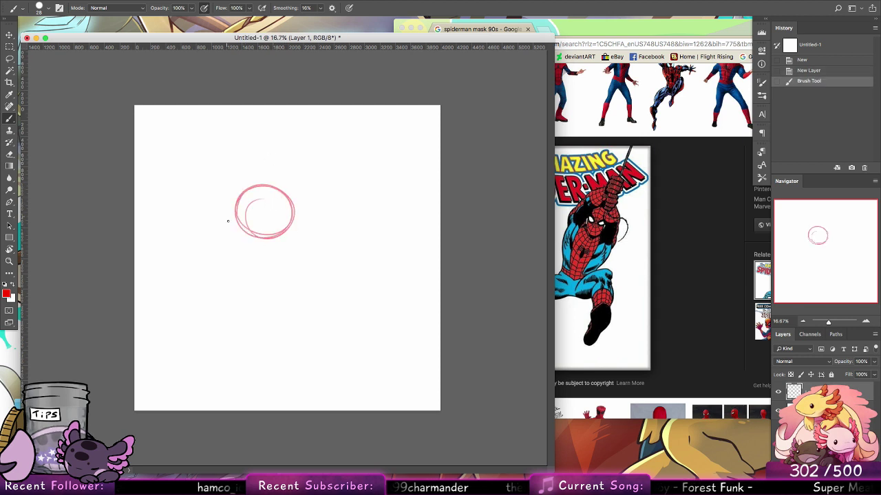
mouse_move(289, 197)
mouse_down()
mouse_move(360, 164)
mouse_move(292, 210)
mouse_up()
mouse_move(243, 194)
mouse_down()
mouse_move(253, 184)
mouse_move(253, 222)
mouse_move(281, 212)
mouse_move(278, 220)
mouse_move(281, 207)
mouse_move(254, 227)
mouse_up()
click(241, 218)
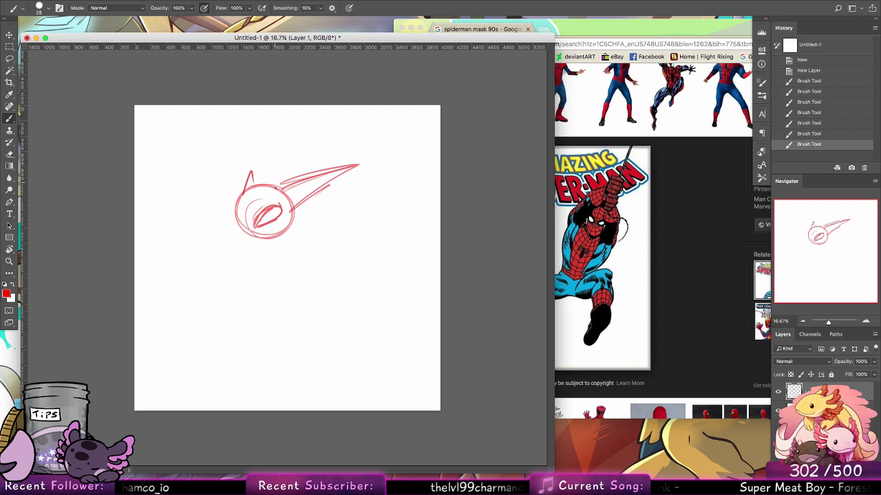
Sketch the pointed muzzle, curved mask web lines and a small circle with a slanted line below the head
mouse_move(266, 188)
mouse_down()
mouse_move(224, 229)
mouse_move(234, 199)
mouse_move(262, 216)
mouse_move(269, 203)
mouse_move(217, 235)
mouse_move(270, 236)
mouse_up()
mouse_move(226, 234)
mouse_down()
mouse_move(277, 234)
mouse_move(234, 234)
mouse_move(262, 251)
mouse_up()
mouse_move(218, 235)
mouse_down()
mouse_move(260, 250)
mouse_move(293, 225)
mouse_move(212, 238)
mouse_move(287, 242)
mouse_move(283, 229)
mouse_move(242, 235)
mouse_move(252, 227)
mouse_move(258, 251)
mouse_up()
drag(259, 222, 279, 249)
drag(286, 222, 284, 234)
mouse_move(279, 203)
mouse_down()
mouse_move(295, 249)
mouse_move(275, 293)
mouse_up()
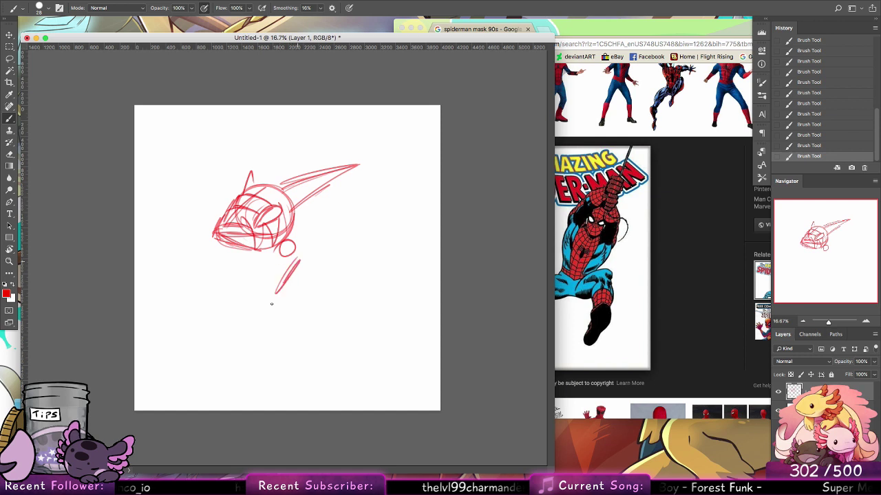
Sketch the hand and jaw beneath the muzzle and reinforce the mask's back edge at the ear base
mouse_move(280, 252)
mouse_down()
mouse_move(274, 274)
mouse_move(296, 239)
mouse_move(238, 274)
mouse_move(243, 249)
mouse_move(249, 269)
mouse_move(296, 212)
mouse_up()
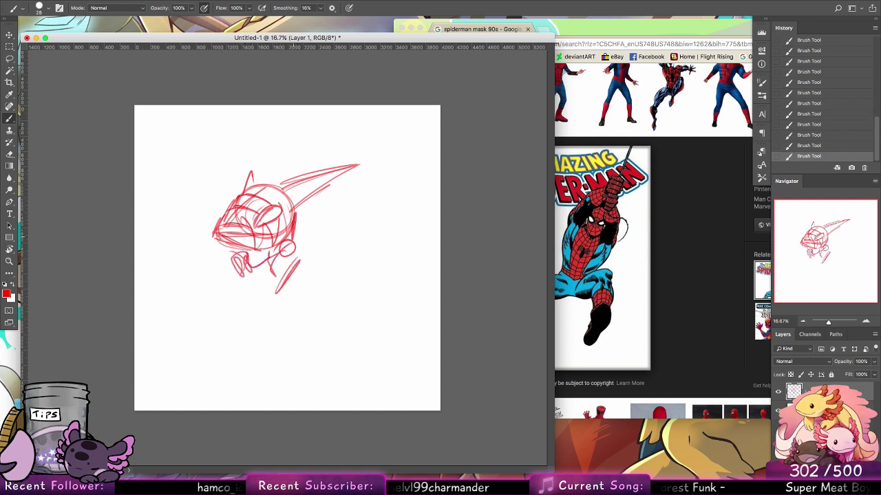
mouse_move(254, 187)
mouse_down()
mouse_move(295, 215)
mouse_move(282, 183)
mouse_up()
drag(302, 205, 289, 218)
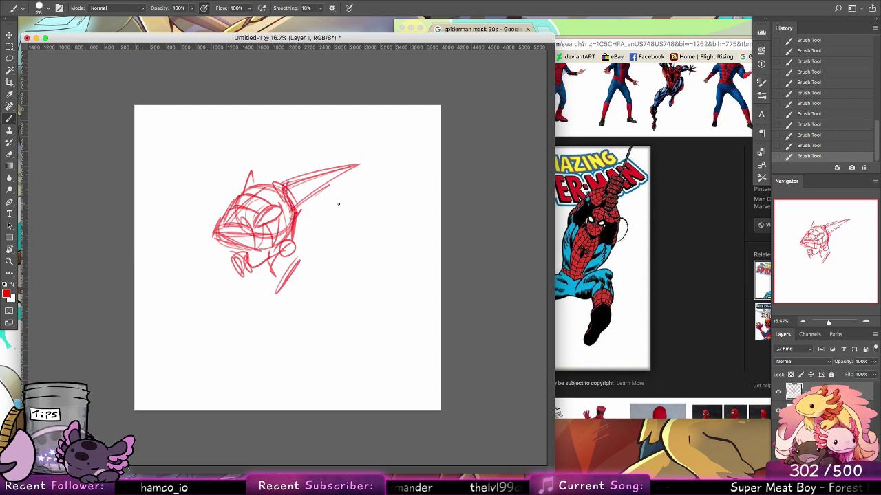
Sketch the torso and arms below the masked head, and move the whole figure to the canvas's left side
mouse_move(274, 285)
mouse_down()
mouse_move(243, 337)
mouse_move(267, 347)
mouse_up()
drag(283, 286, 278, 343)
drag(287, 303, 285, 333)
mouse_move(233, 275)
mouse_down()
mouse_move(212, 306)
mouse_move(240, 274)
mouse_move(233, 321)
mouse_move(220, 282)
mouse_move(248, 276)
mouse_move(229, 285)
mouse_move(224, 340)
mouse_up()
drag(284, 300, 247, 350)
drag(273, 322, 249, 347)
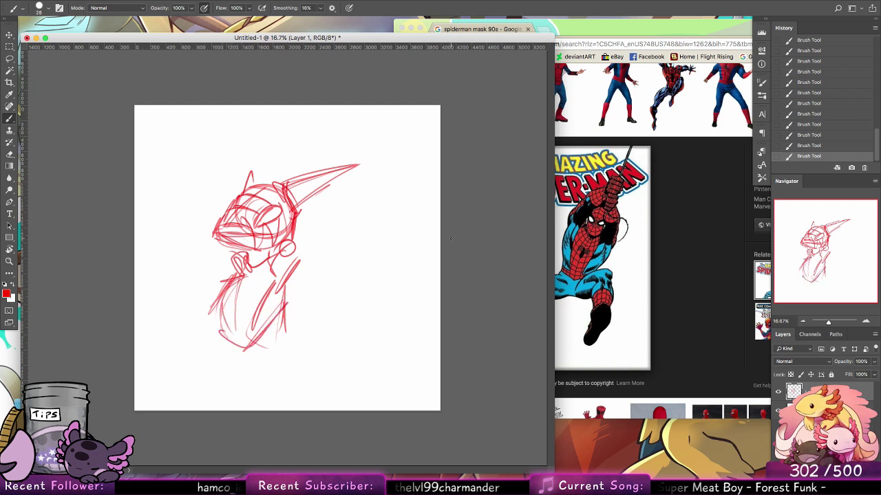
drag(286, 285, 224, 270)
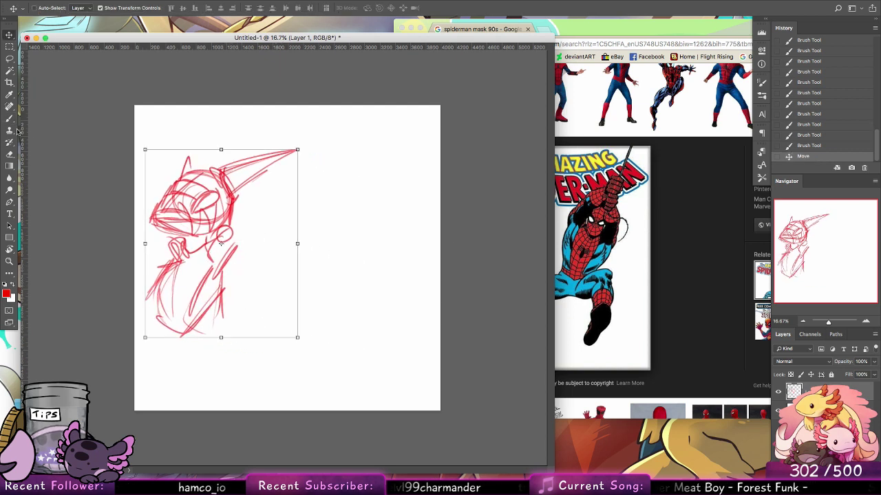
Sketch a second round head with a long pointed ear, small eye and short muzzle on the canvas's right half
mouse_move(355, 238)
mouse_down()
mouse_move(362, 250)
mouse_move(350, 208)
mouse_move(365, 241)
mouse_move(409, 216)
mouse_move(371, 245)
mouse_up()
drag(329, 215, 339, 198)
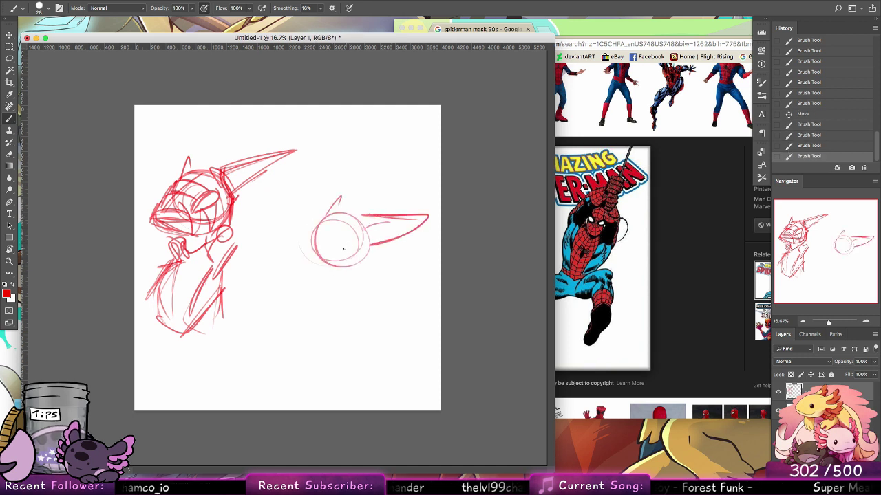
mouse_move(344, 250)
mouse_down()
mouse_move(316, 240)
mouse_move(297, 263)
mouse_move(307, 273)
mouse_move(352, 267)
mouse_up()
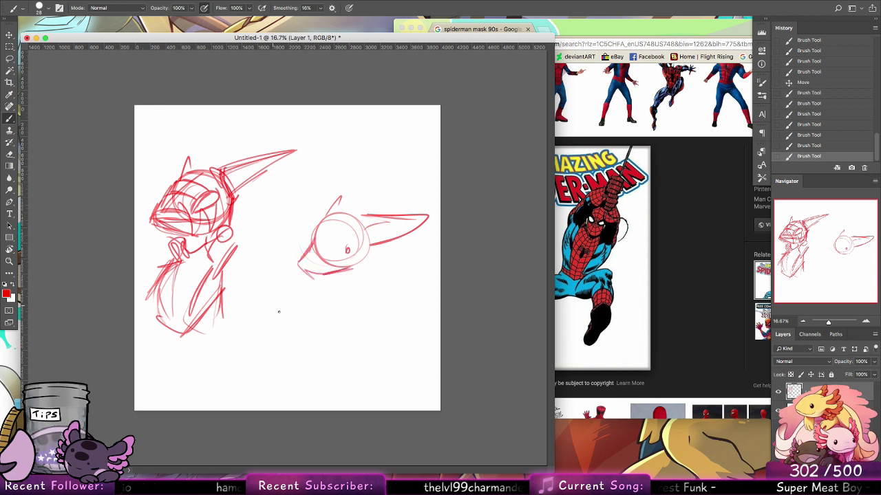
Sketch the second figure's neck, torso and arm, with a round webbed mask held in front of the chest
mouse_move(279, 312)
mouse_down()
mouse_move(273, 289)
mouse_move(293, 281)
mouse_up()
drag(348, 299, 348, 301)
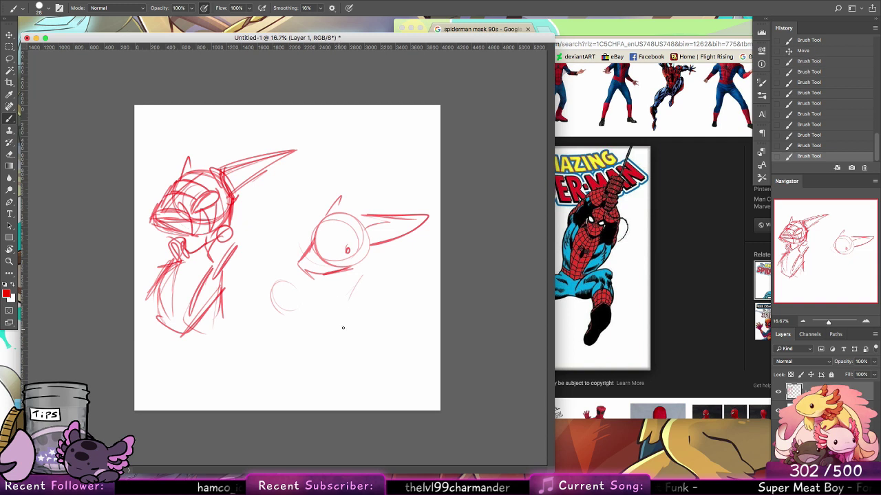
mouse_move(284, 280)
mouse_down()
mouse_move(304, 310)
mouse_move(265, 313)
mouse_move(262, 283)
mouse_move(308, 291)
mouse_move(291, 304)
mouse_move(272, 280)
mouse_move(304, 277)
mouse_move(299, 335)
mouse_move(272, 296)
mouse_move(312, 277)
mouse_move(287, 320)
mouse_move(293, 294)
mouse_move(277, 312)
mouse_move(297, 327)
mouse_move(310, 295)
mouse_move(298, 328)
mouse_move(299, 289)
mouse_move(316, 316)
mouse_move(301, 317)
mouse_move(341, 324)
mouse_move(346, 333)
mouse_move(306, 325)
mouse_move(359, 299)
mouse_move(375, 337)
mouse_up()
mouse_move(376, 334)
mouse_down()
mouse_move(327, 343)
mouse_move(286, 340)
mouse_move(263, 320)
mouse_move(278, 355)
mouse_up()
mouse_move(321, 291)
mouse_down()
mouse_move(315, 307)
mouse_move(367, 284)
mouse_move(323, 290)
mouse_move(325, 303)
mouse_up()
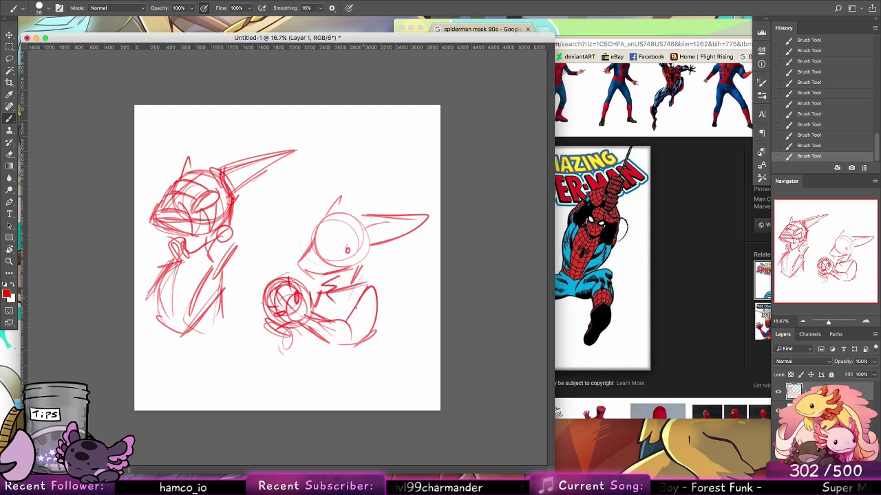
Draw red question marks around the second figure's head and shoulder
drag(363, 184, 365, 194)
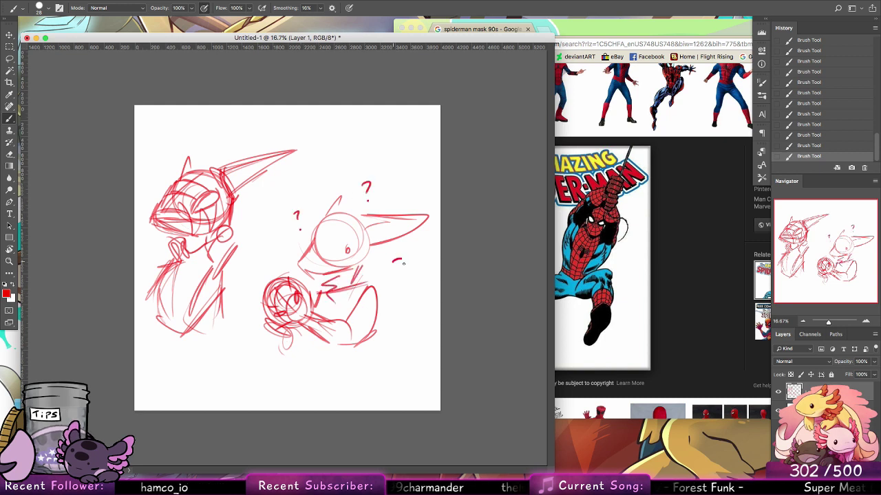
drag(404, 264, 398, 273)
click(401, 288)
Strengthen the second figure's forearm and elbow lines, and sketch the short strokes beneath the held mask
mouse_move(308, 324)
mouse_down()
mouse_move(354, 356)
mouse_move(315, 318)
mouse_move(352, 342)
mouse_up()
drag(359, 297, 348, 352)
drag(383, 316, 353, 348)
mouse_move(300, 333)
mouse_down()
mouse_move(307, 359)
mouse_move(343, 366)
mouse_move(315, 365)
mouse_up()
drag(288, 337, 282, 358)
drag(288, 358, 298, 363)
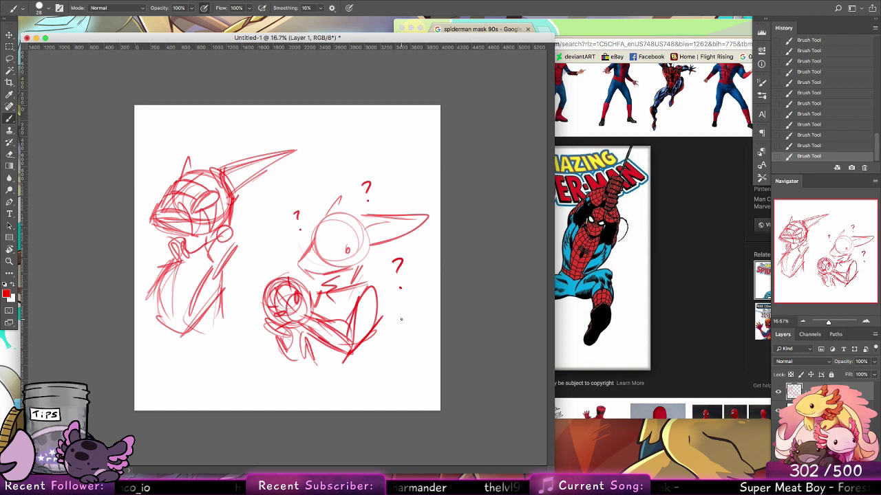
Close the untitled sketch canvas and the Spider-Man image search in the browser
click(27, 38)
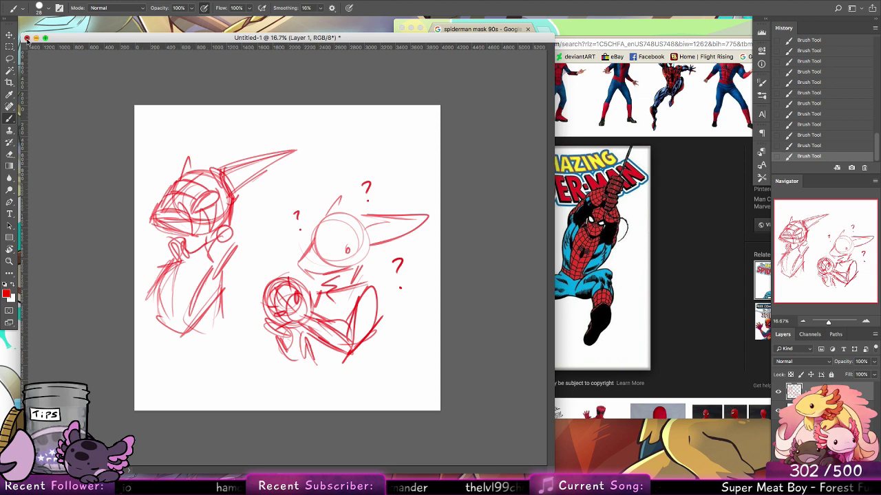
click(415, 162)
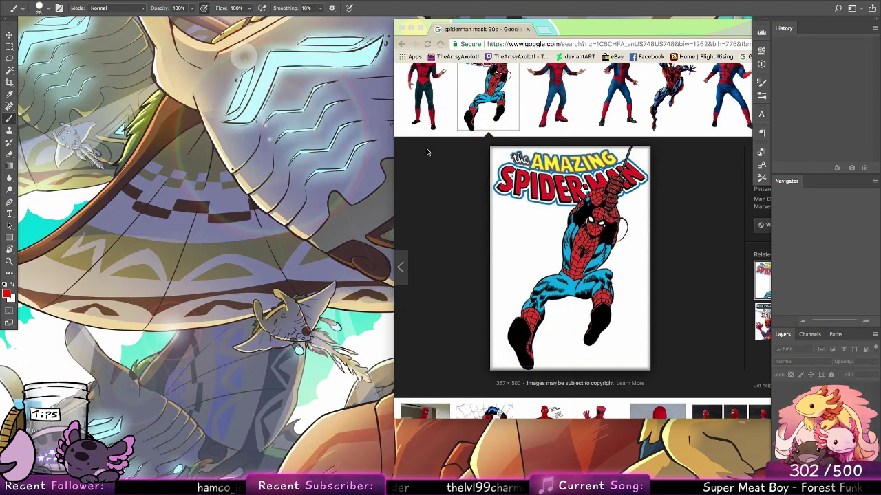
click(428, 152)
click(528, 30)
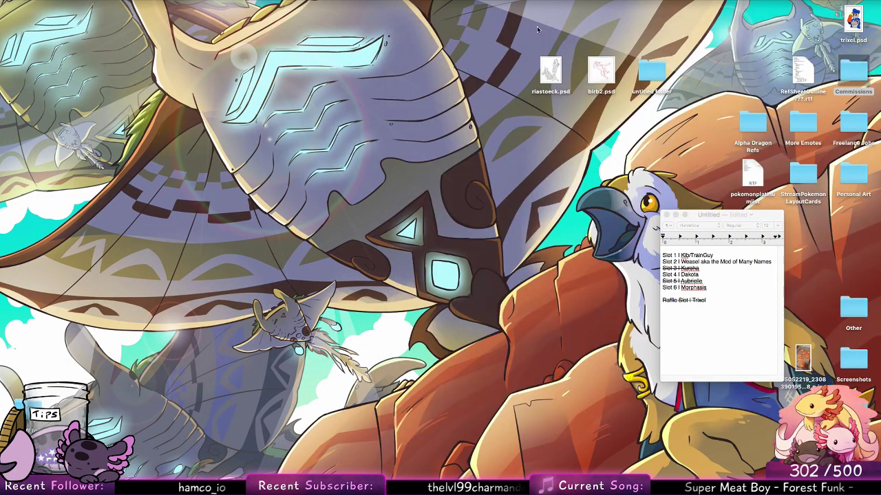
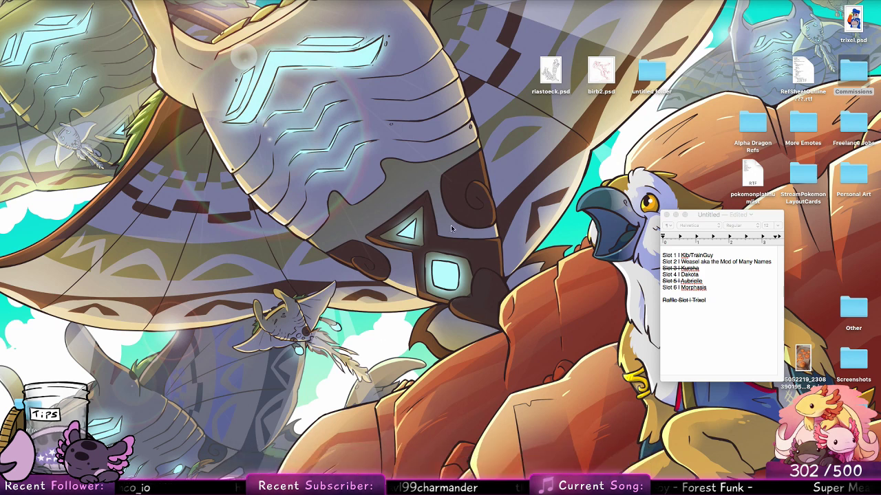
Open birb2.psd from the desktop and delete the lassoed head linework from Layer 3 and Layer 2
double_click(603, 77)
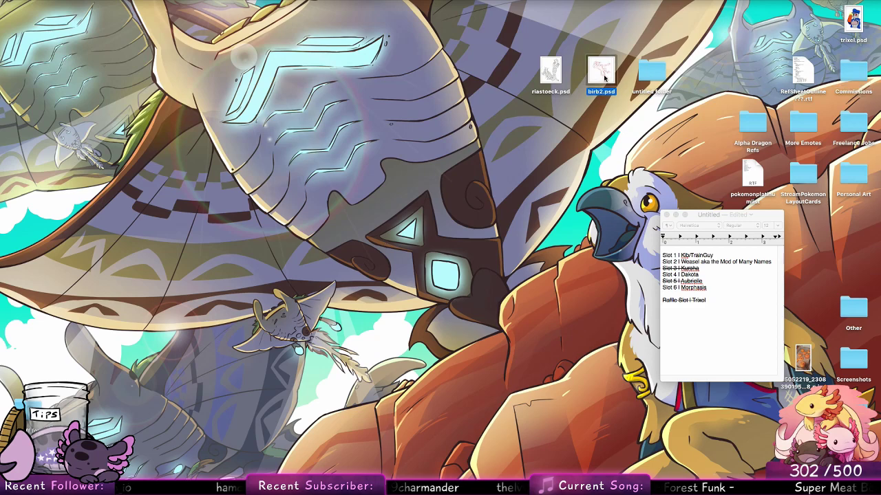
drag(338, 346, 442, 453)
click(9, 58)
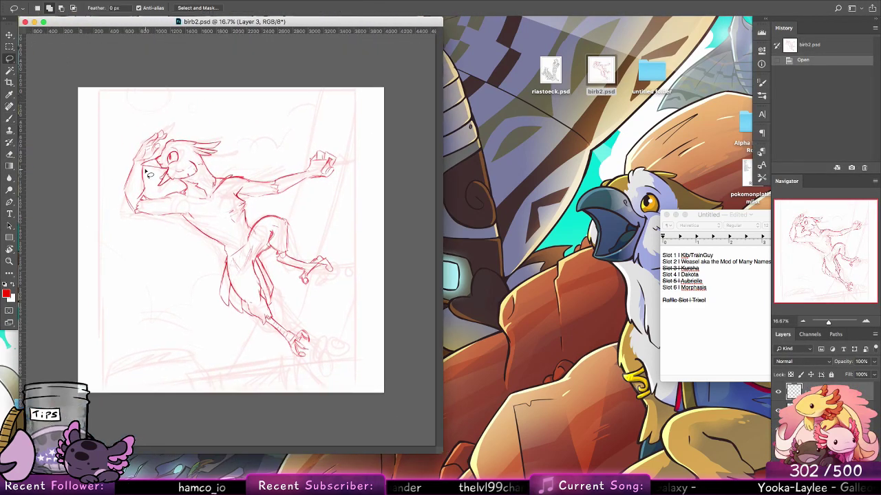
mouse_move(142, 164)
mouse_down()
mouse_move(159, 146)
mouse_move(229, 130)
mouse_move(244, 155)
mouse_move(205, 160)
mouse_move(199, 177)
mouse_move(177, 186)
mouse_move(154, 172)
mouse_up()
key(Delete)
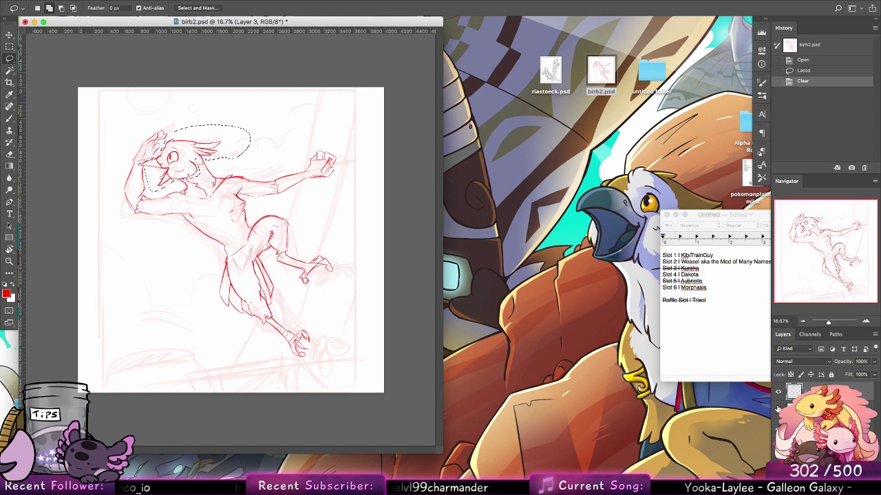
key(alt+bracketleft)
key(Delete)
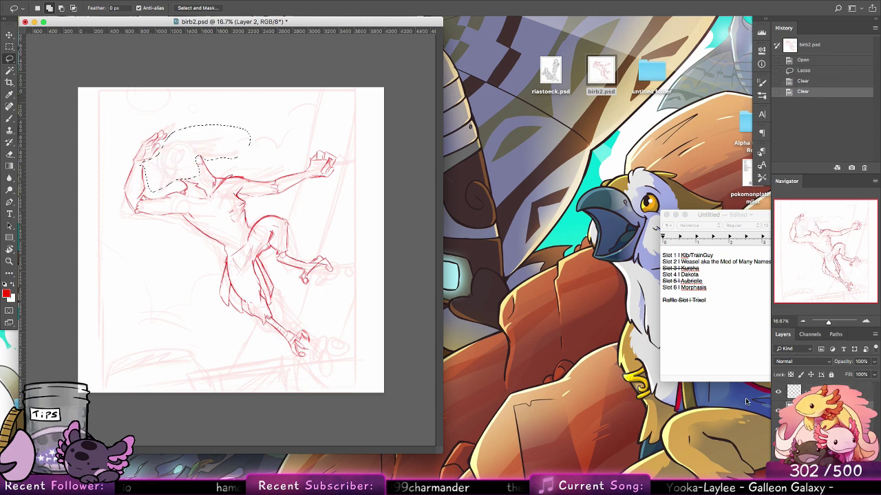
key(ctrl+d)
Lasso the remaining neck and chest-feather lines on Layer 2, delete them and deselect
click(253, 140)
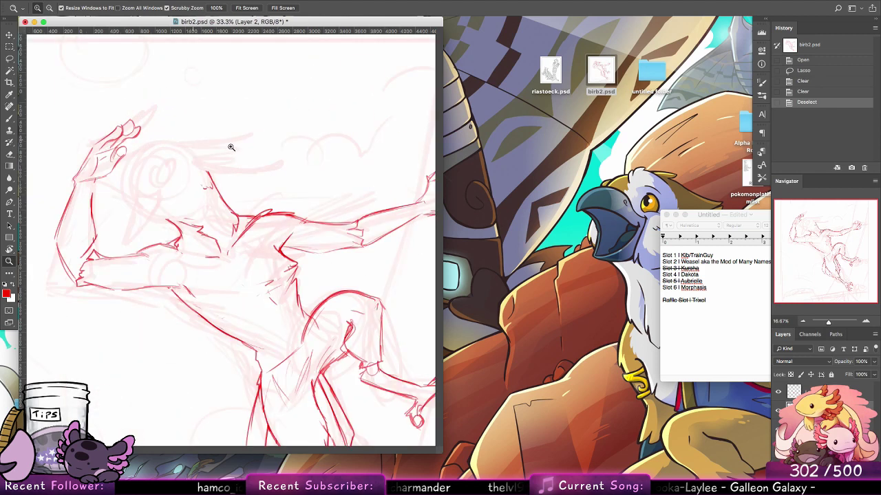
click(10, 59)
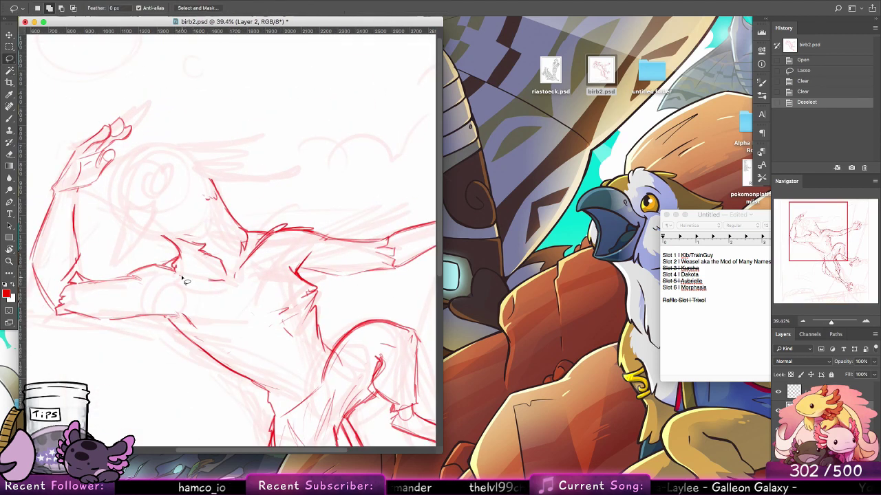
mouse_move(185, 282)
mouse_down()
mouse_move(166, 265)
mouse_move(255, 153)
mouse_move(262, 227)
mouse_move(239, 281)
mouse_move(172, 280)
mouse_up()
key(Delete)
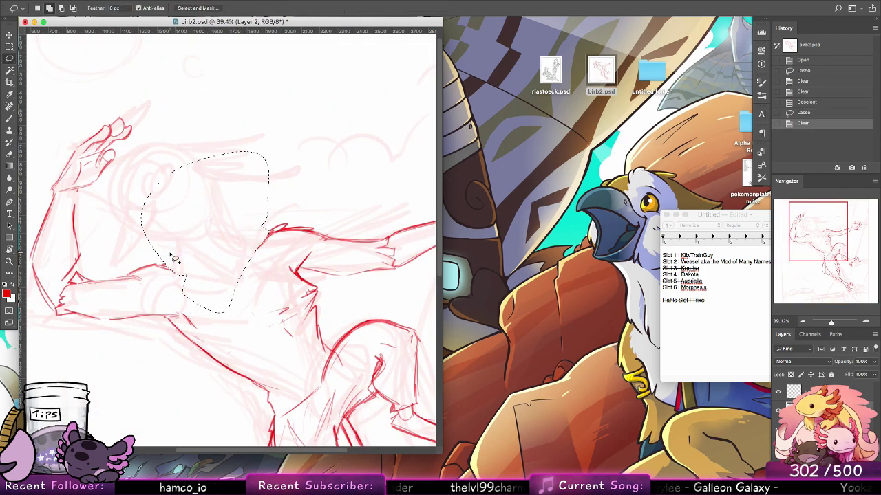
key(super+d)
Set the Brush to the 14 px round preset and add a new layer
key(b)
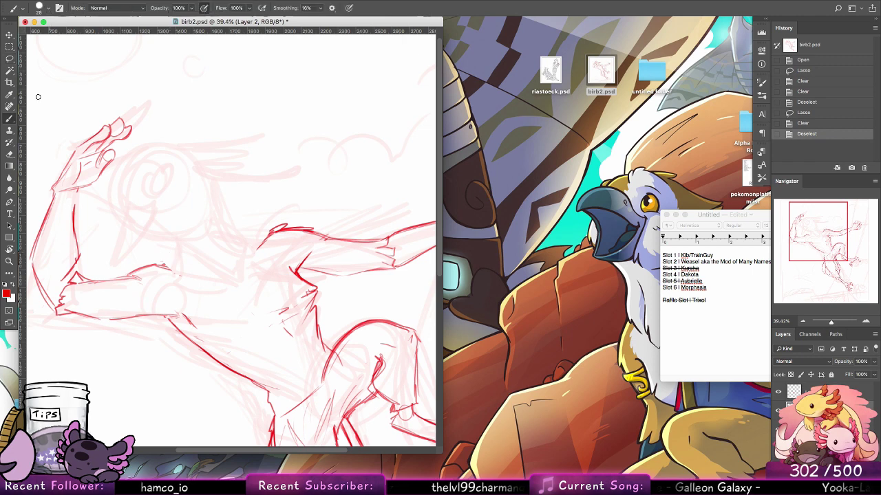
click(39, 8)
click(46, 108)
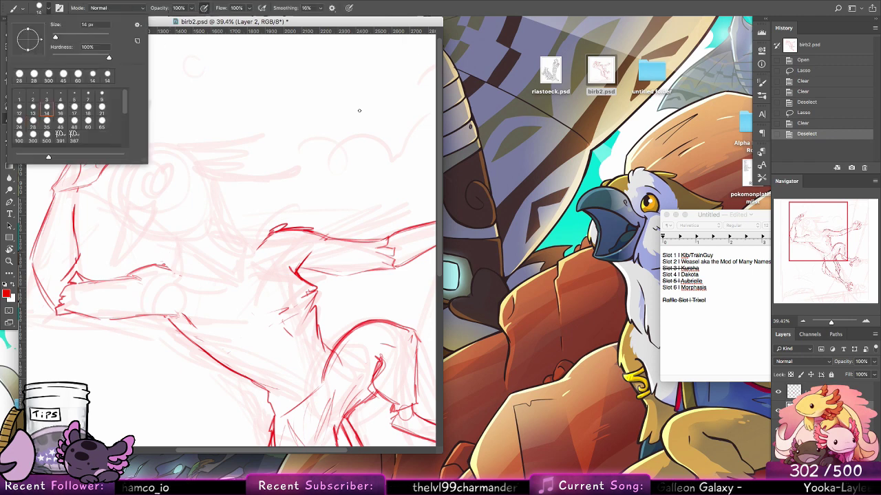
click(778, 411)
click(777, 411)
click(851, 489)
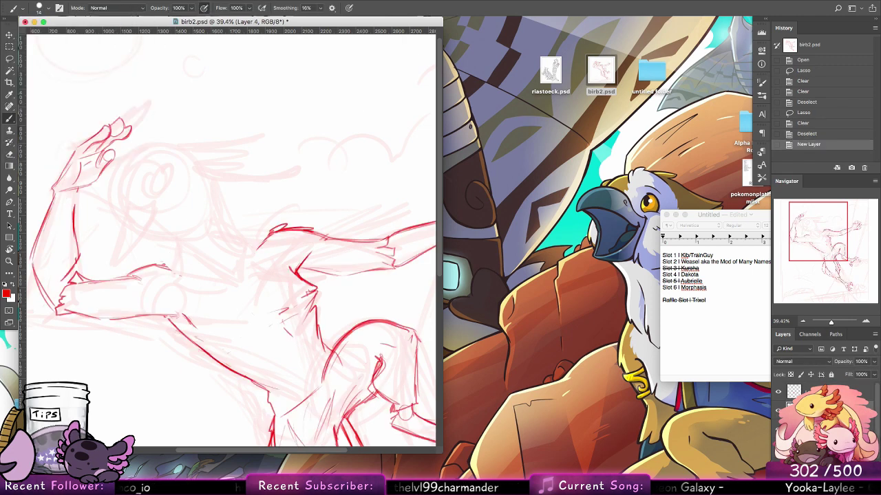
Enlarge the document window, lasso the bird's lowest foot, scale it to about 108% on Layer 2 and deselect
drag(442, 453, 563, 475)
drag(430, 301, 381, 92)
click(10, 261)
drag(443, 184, 378, 188)
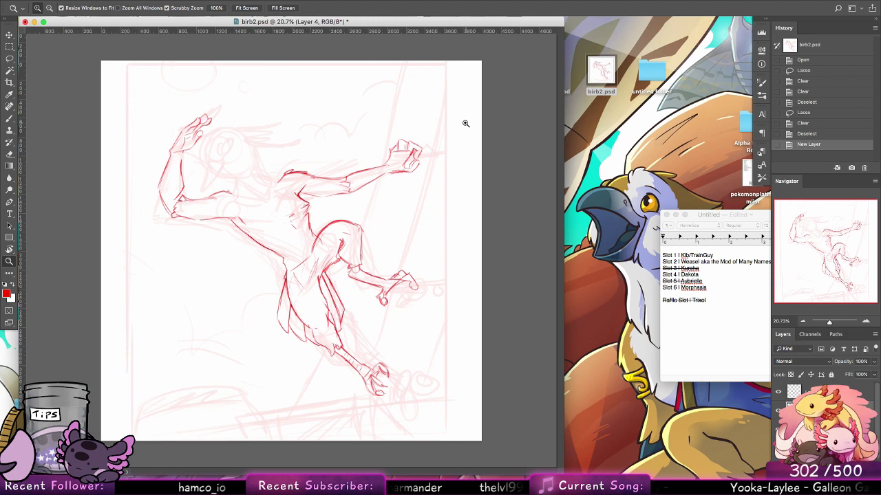
key(l)
drag(365, 367, 386, 316)
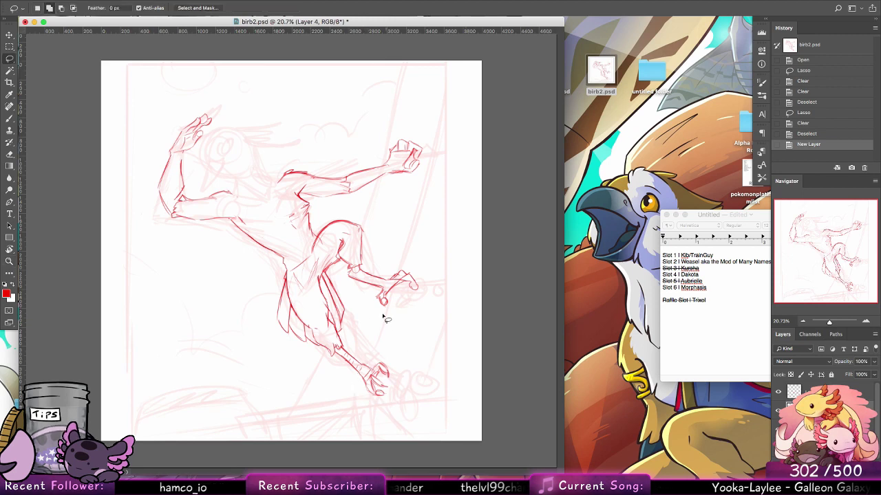
click(10, 34)
click(778, 411)
click(778, 412)
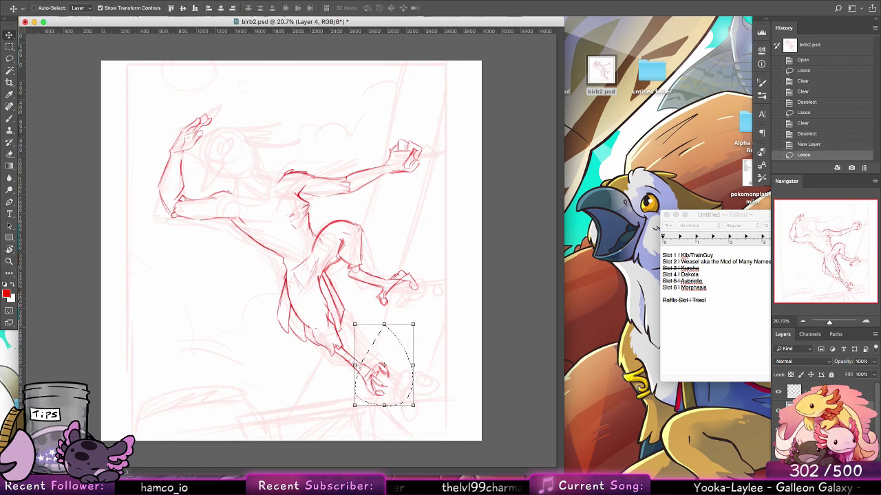
click(779, 430)
click(778, 430)
click(819, 430)
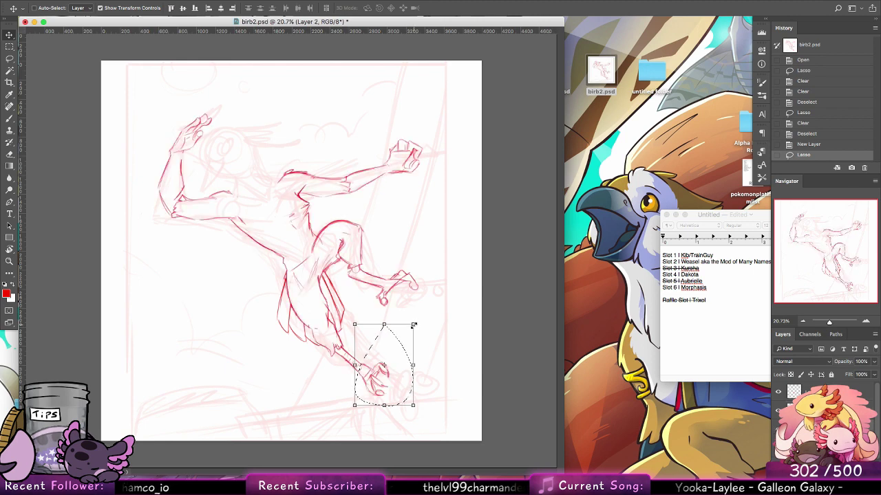
drag(415, 324, 418, 318)
drag(395, 366, 395, 369)
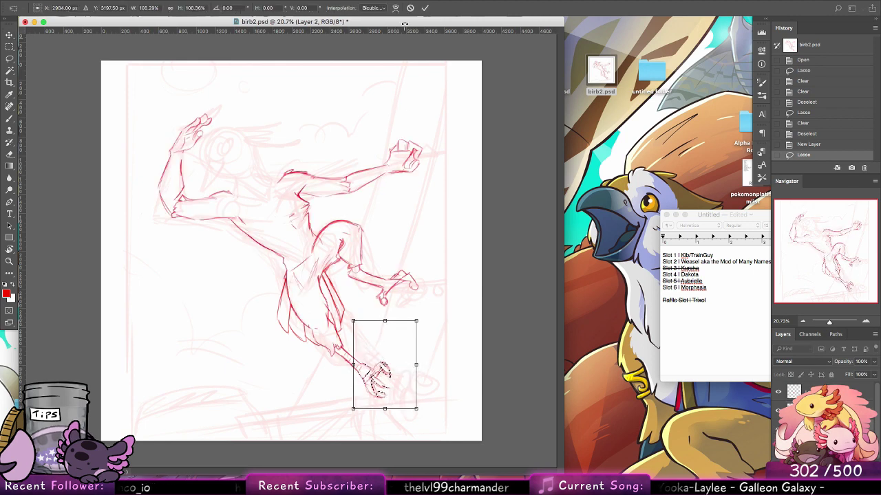
click(424, 8)
key(ctrl+d)
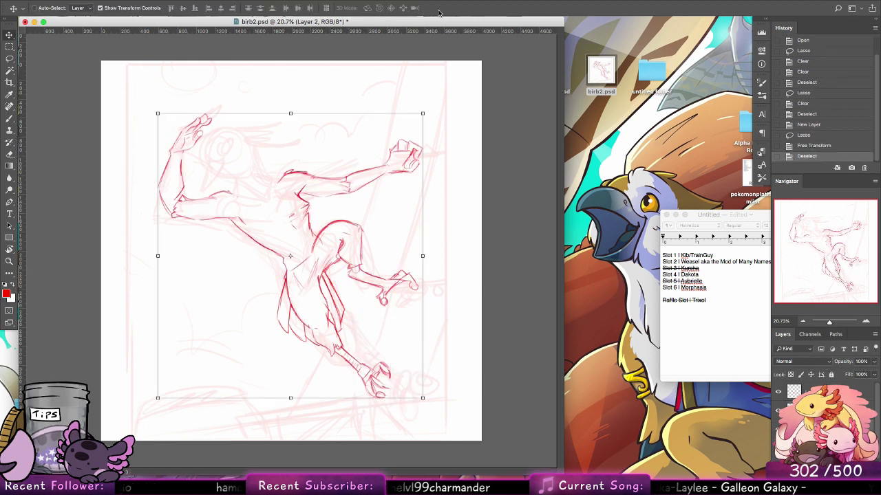
Merge the bird's linework layers into one and add a new empty layer for the redrawn head
shift+click(827, 392)
right_click(827, 393)
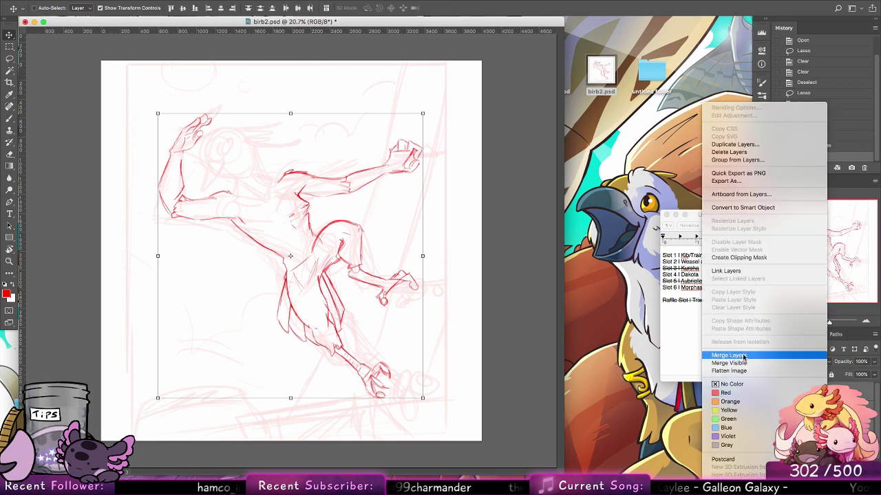
click(744, 356)
key(ctrl+shift+alt+n)
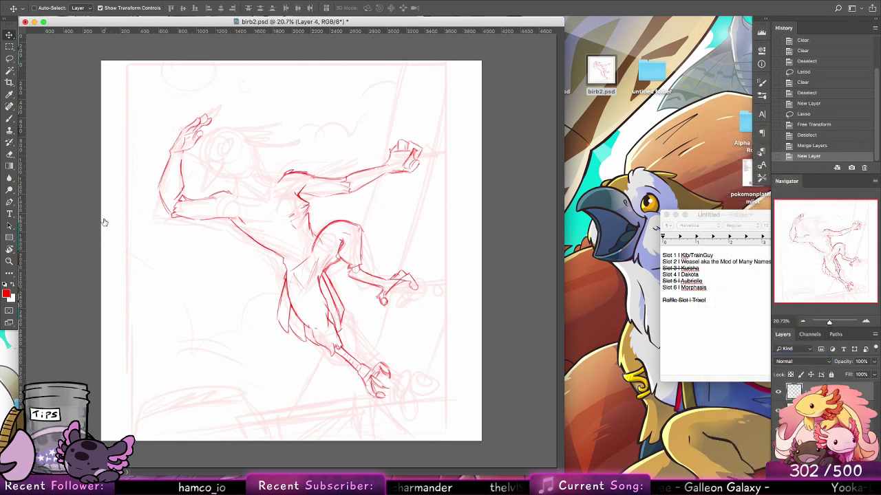
Sketch a round head over the faded construction circle, with a vertical centre line and a crossing eye line
click(13, 261)
drag(241, 122, 269, 127)
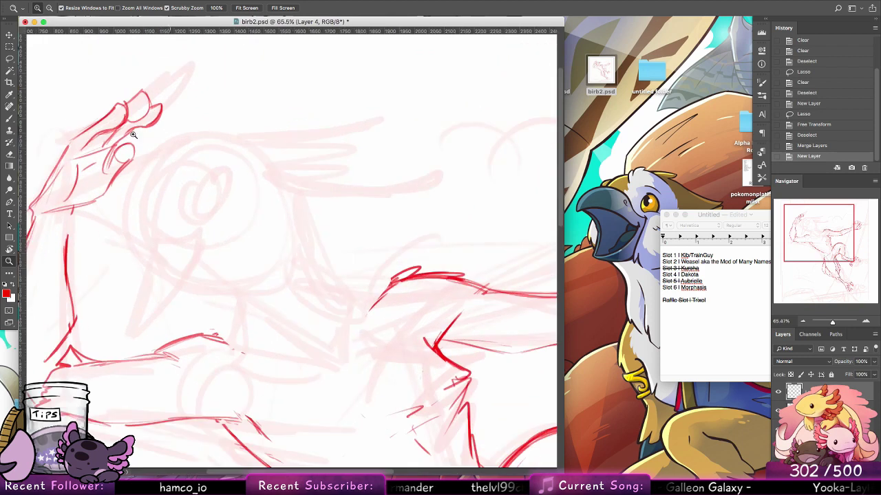
key(b)
drag(282, 247, 426, 248)
drag(377, 173, 412, 207)
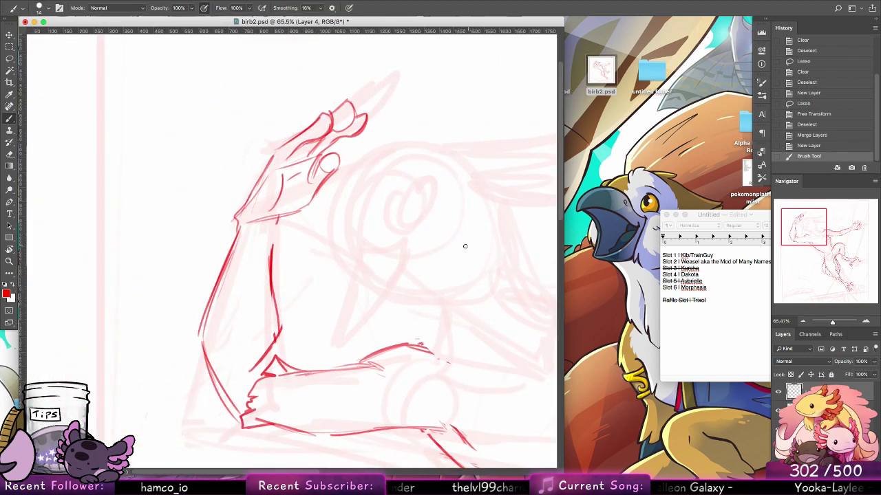
drag(454, 242, 297, 199)
mouse_move(240, 113)
mouse_down()
mouse_move(287, 259)
mouse_move(251, 102)
mouse_move(259, 264)
mouse_move(298, 115)
mouse_move(229, 212)
mouse_move(231, 116)
mouse_move(241, 247)
mouse_up()
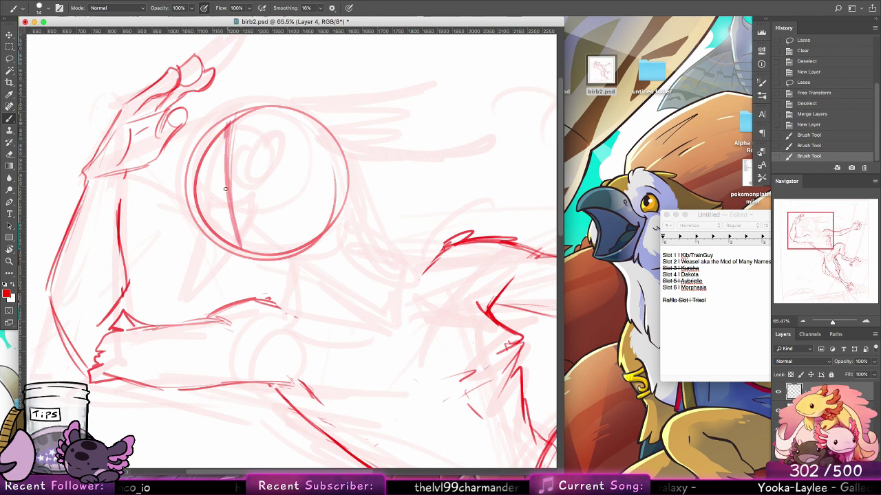
drag(196, 179, 316, 153)
Switch to Google Chrome and search for "magpie" images
mouse_move(289, 461)
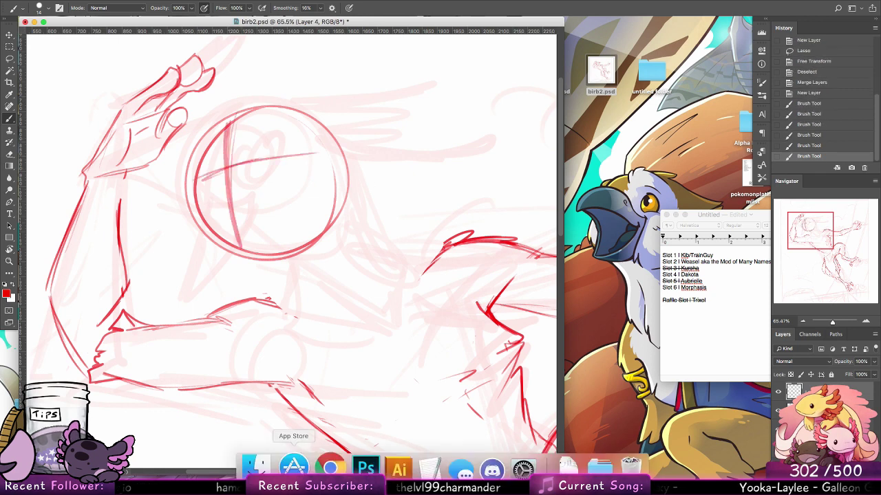
click(322, 462)
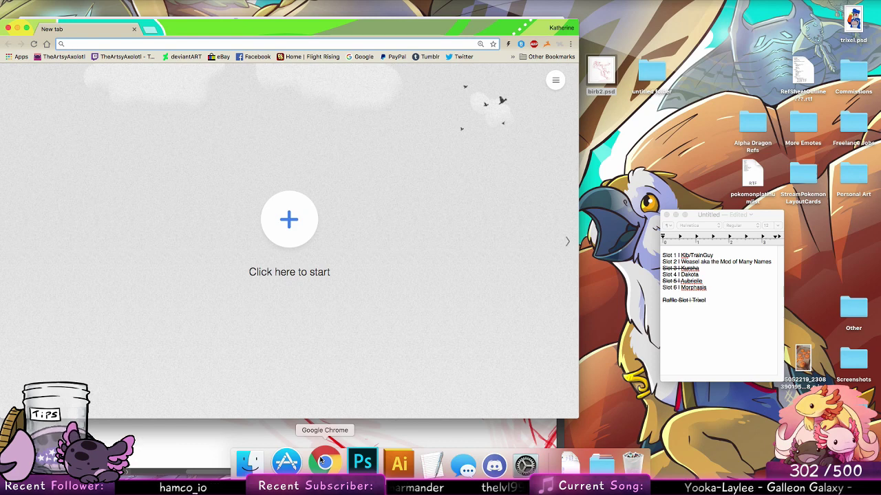
text(i)
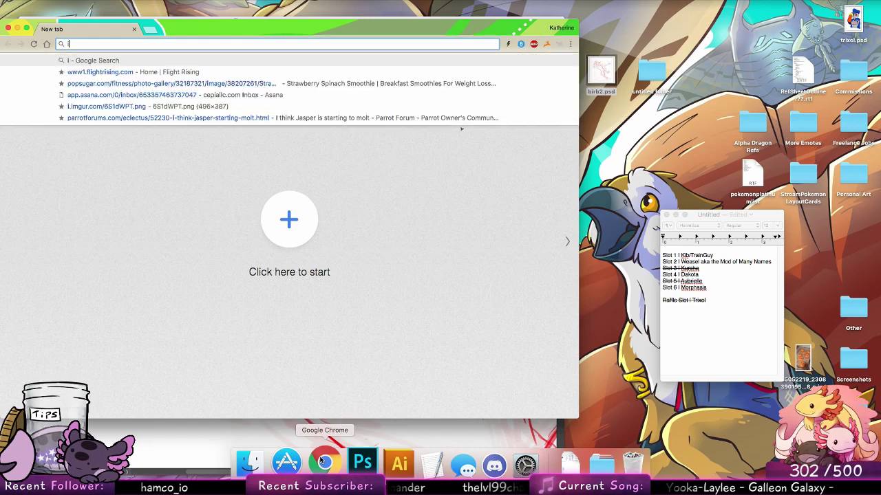
text(m)
key(BackSpace)
key(BackSpace)
key(BackSpace)
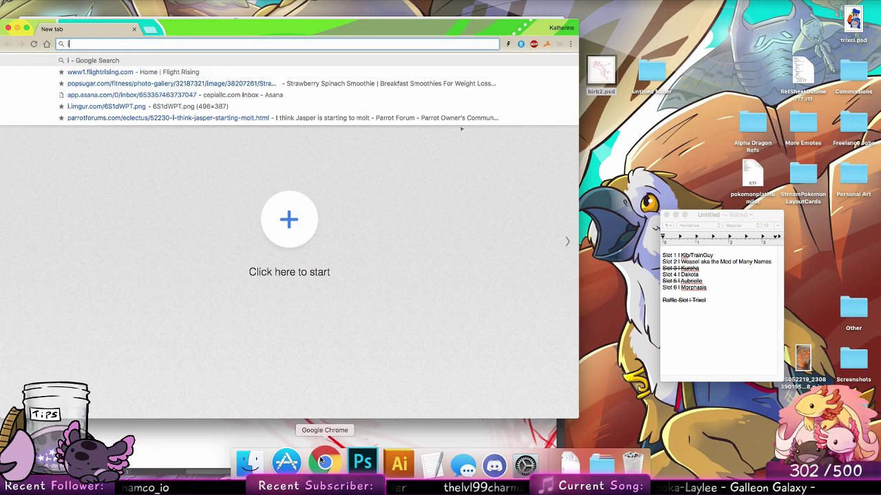
text(magpie)
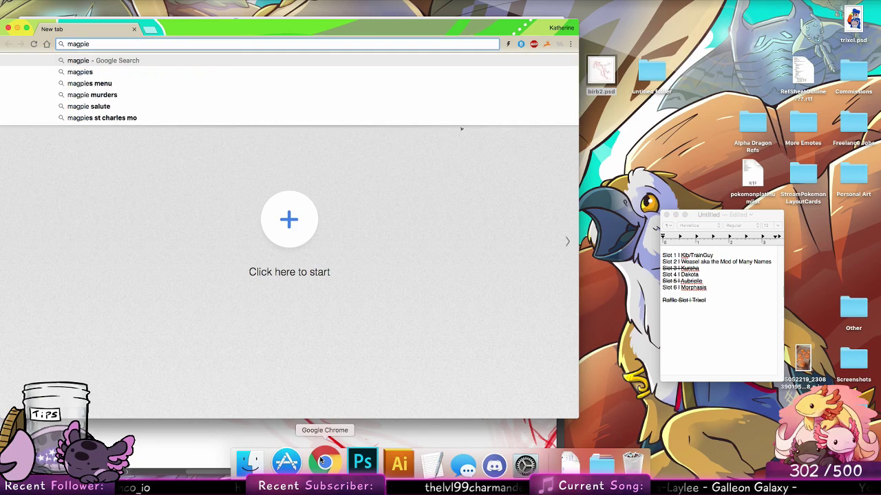
key(Return)
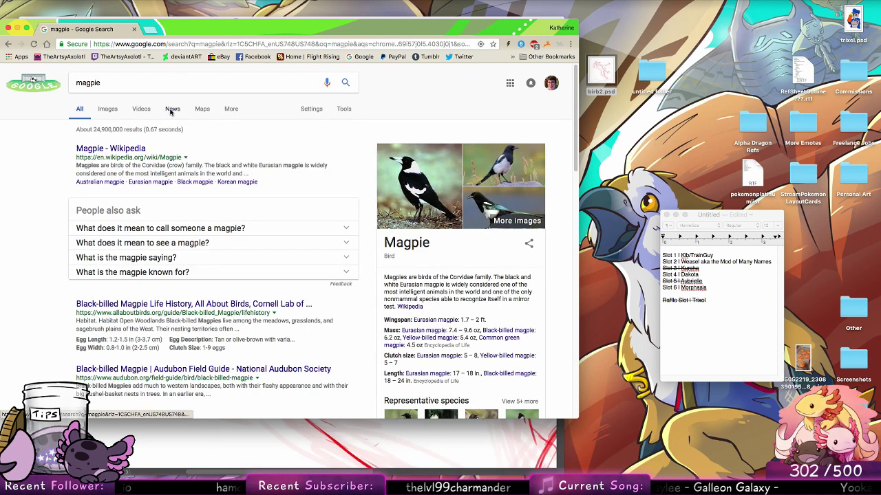
click(172, 110)
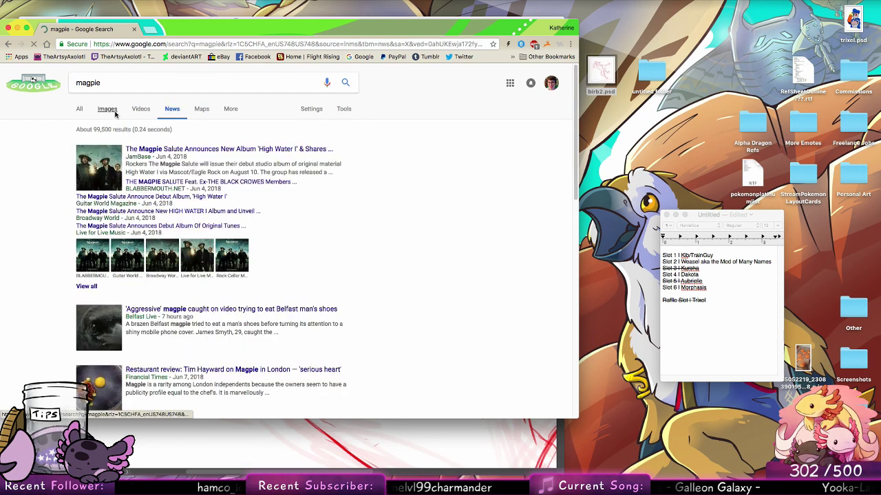
click(111, 112)
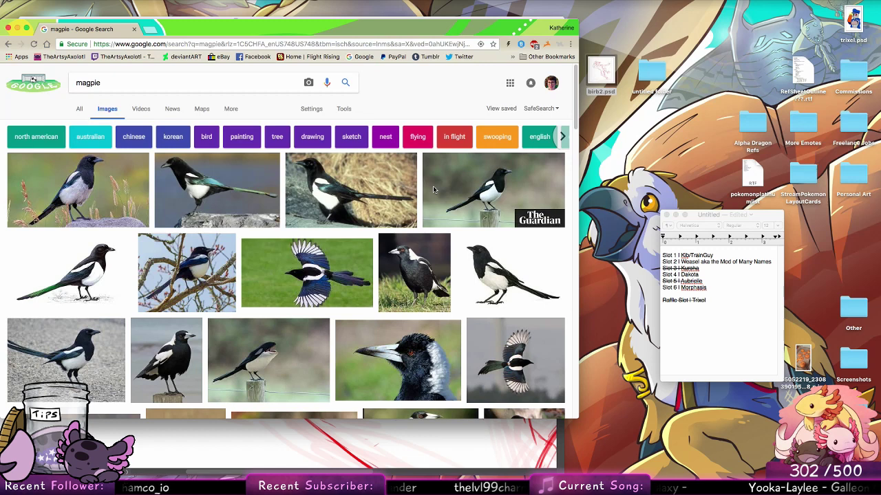
Refine the image search to "iberian magpie" and browse the resulting bird photos
click(82, 83)
text(iberian)
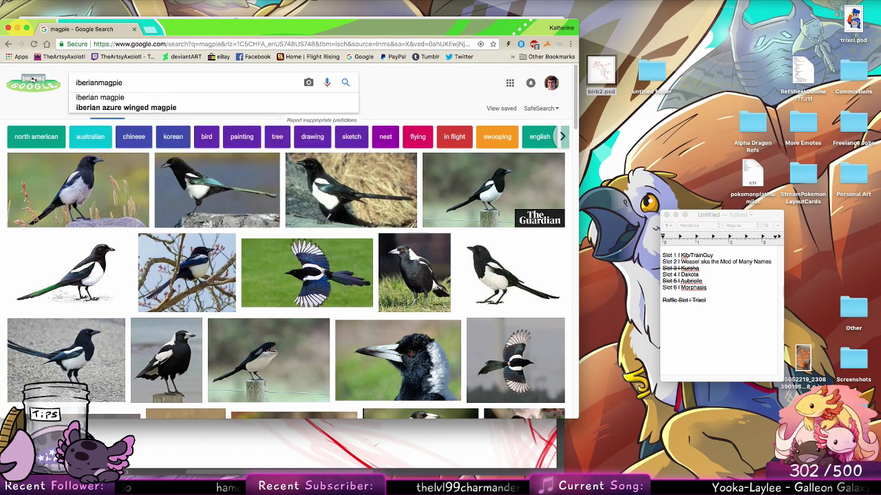
key(Return)
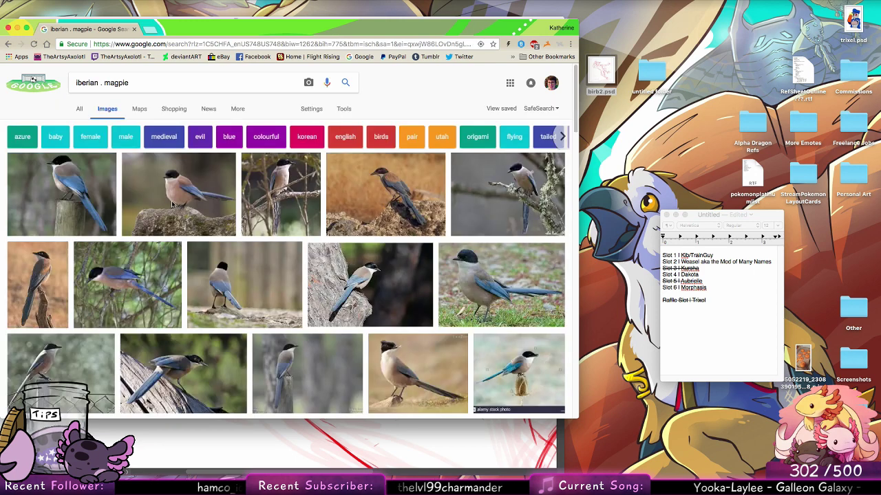
scroll(416, 185, down, 3)
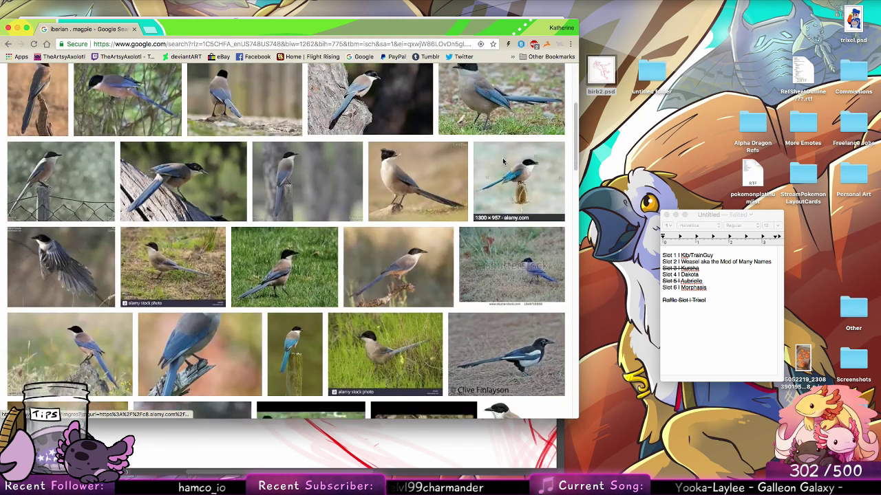
Preview several Iberian magpie photos, ending on the azure-winged magpie standing on a rock against orange grass
click(416, 184)
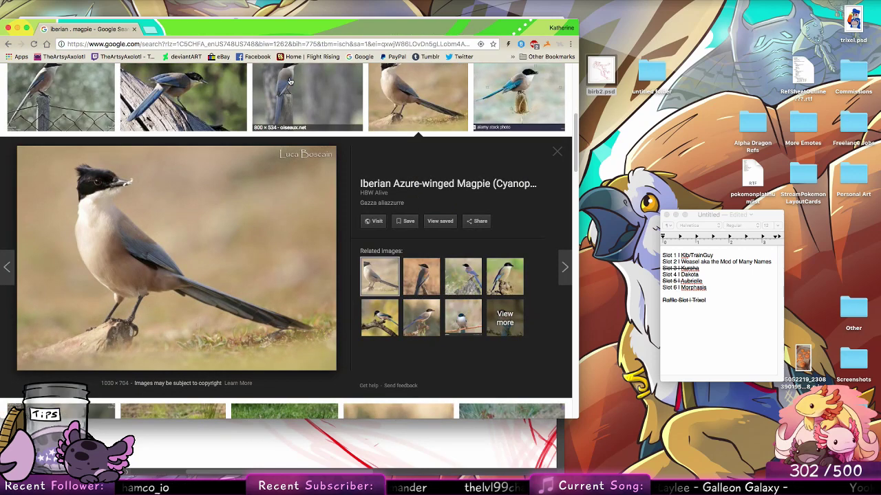
scroll(321, 161, up, 5)
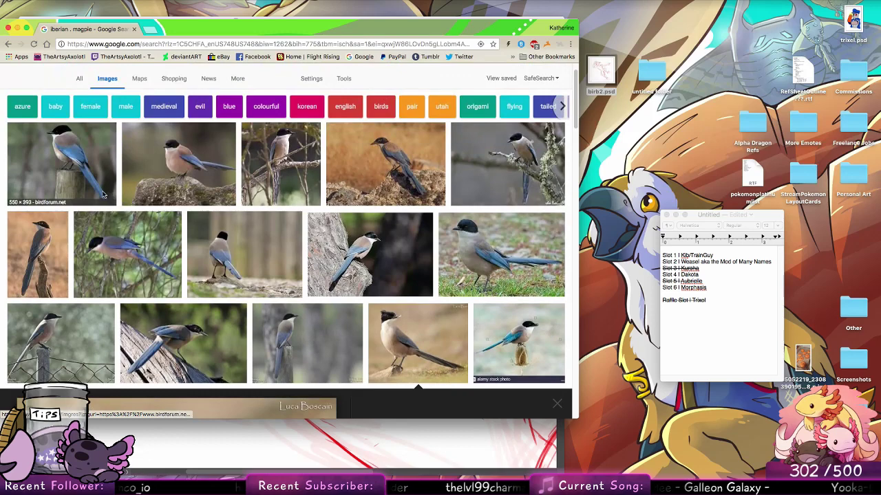
click(51, 252)
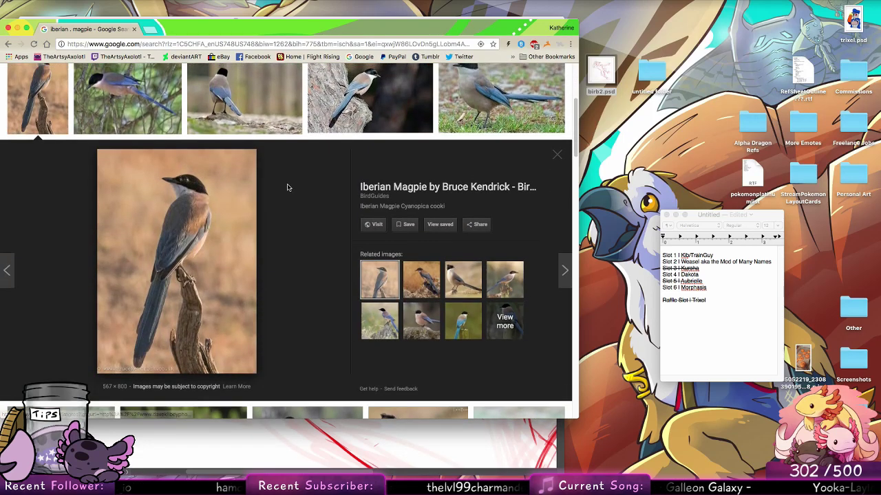
scroll(276, 220, up, 2)
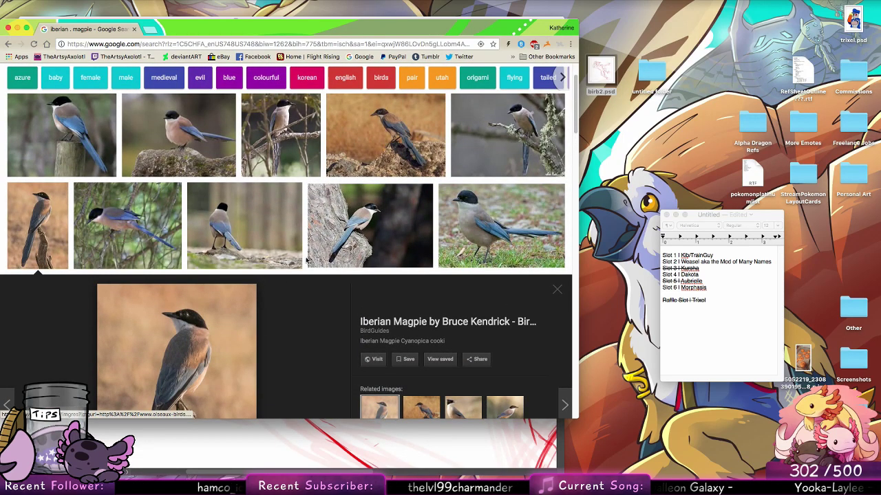
click(397, 135)
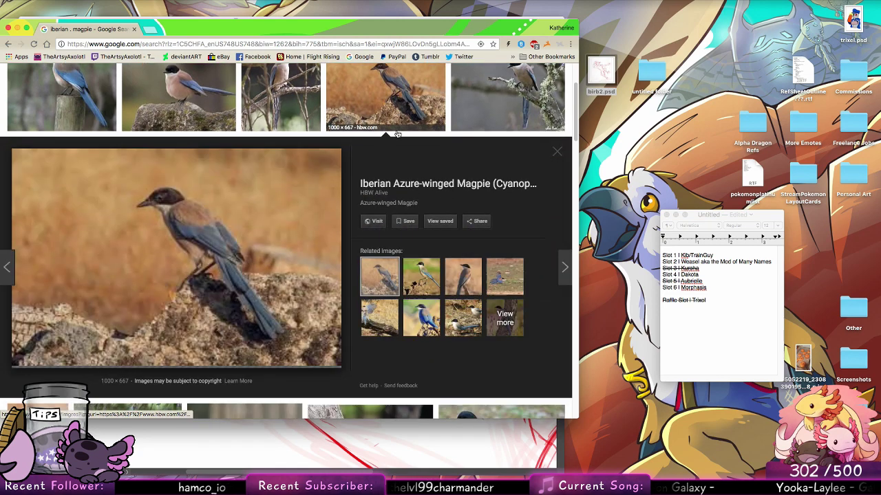
Place the browser window beside the canvas with the magpie photo in view and switch back to birb2.psd in Photoshop
drag(309, 25, 728, 7)
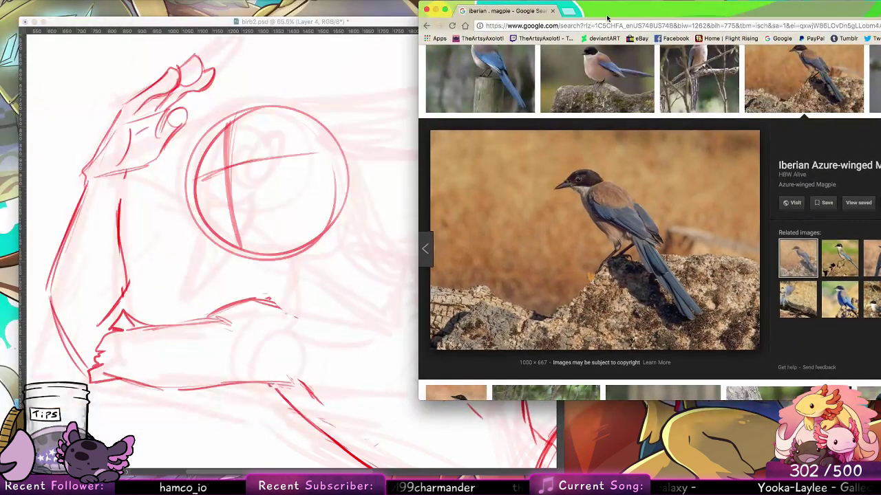
drag(613, 10, 724, 10)
scroll(307, 234, up, 5)
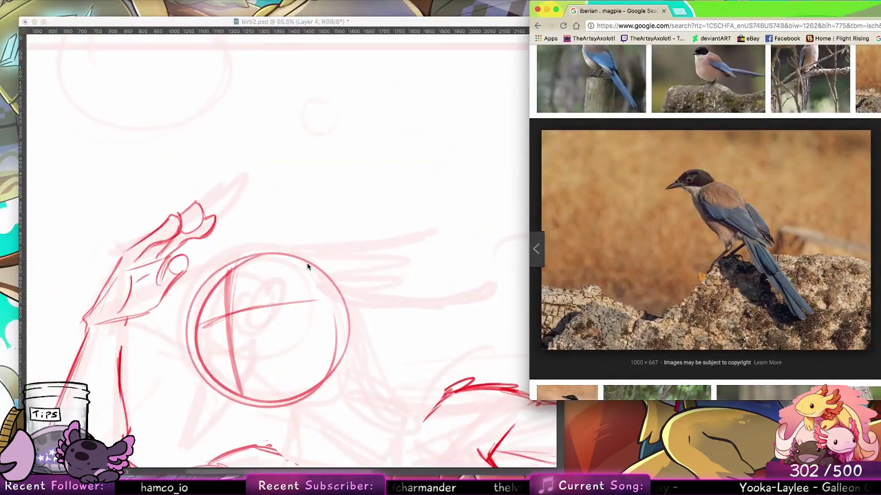
scroll(307, 260, down, 3)
click(307, 249)
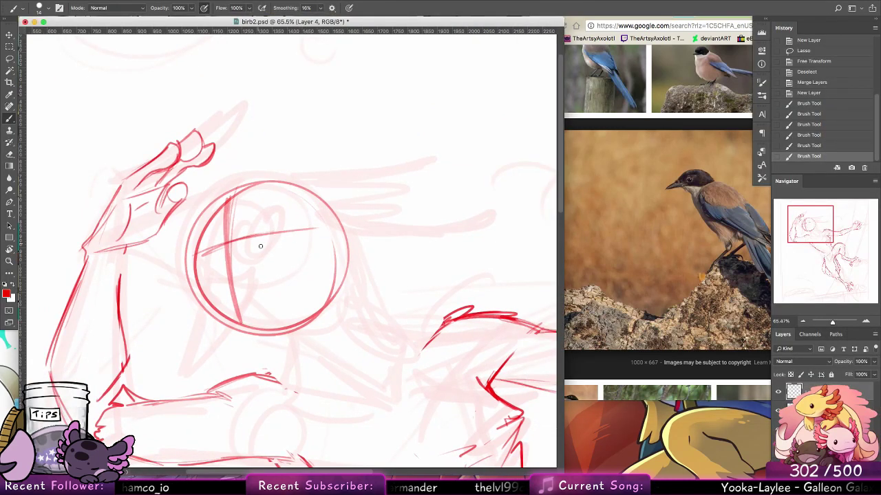
Try sketching a domed eye on the head's eye line and a slanting line across the face below it
mouse_move(271, 243)
mouse_down()
mouse_move(270, 222)
mouse_move(298, 204)
mouse_up()
mouse_move(283, 207)
mouse_down()
mouse_move(315, 233)
mouse_move(302, 252)
mouse_move(319, 247)
mouse_move(280, 249)
mouse_move(322, 246)
mouse_up()
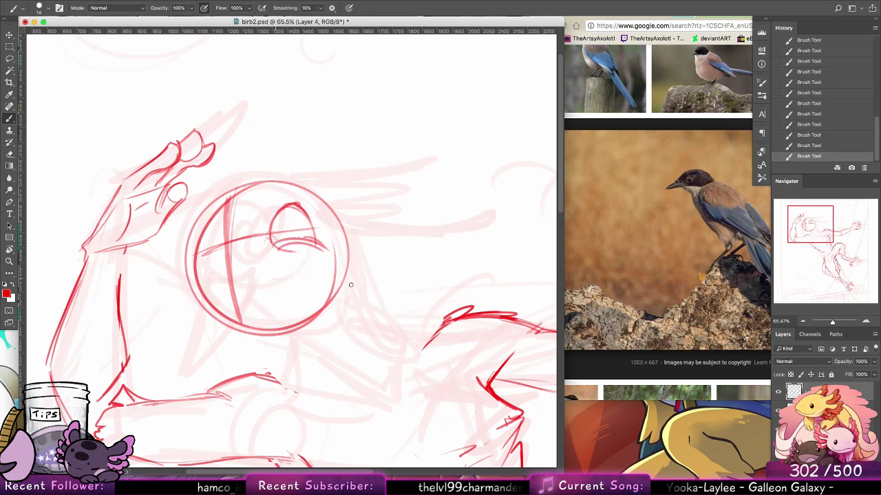
drag(336, 278, 230, 260)
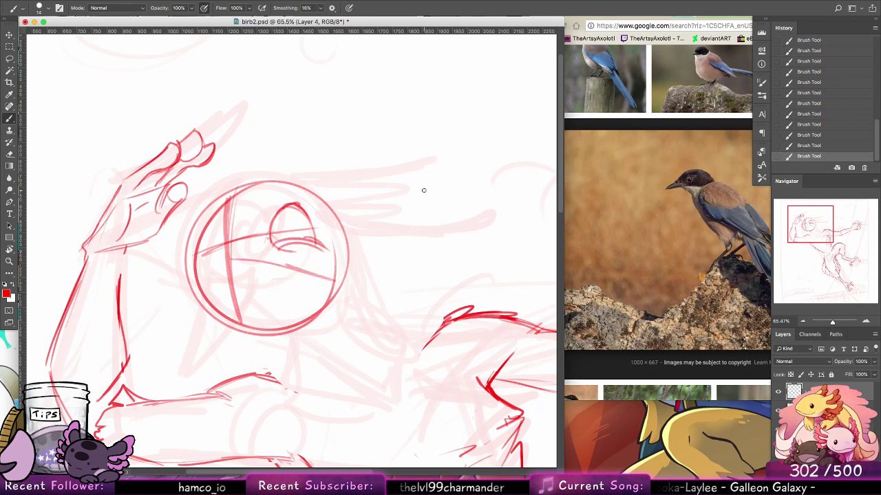
Undo the eye, face and guide-line strokes back to the plain head circle
key(super+alt+z)
key(super+alt+z)
key(super+alt+z)
key(super+alt+z)
key(super+alt+z)
key(super+alt+z)
key(super+alt+z)
key(super+alt+z)
key(super+alt+z)
key(super+alt+z)
key(super+alt+z)
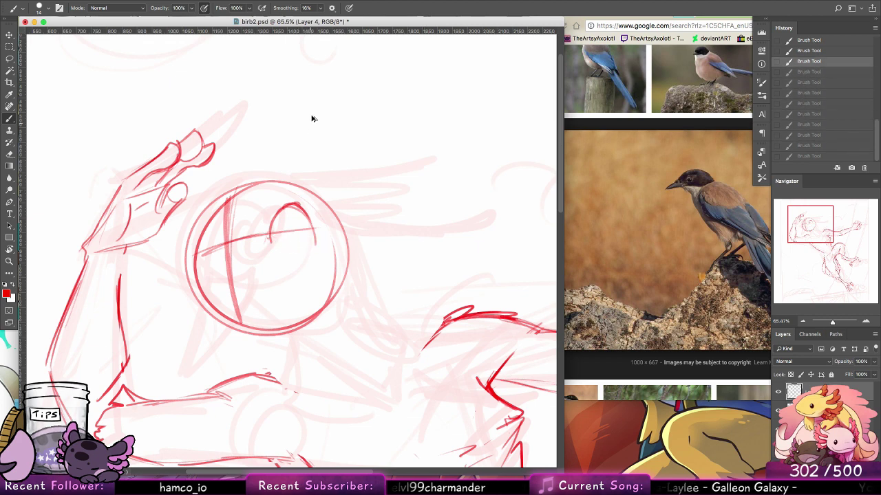
key(super+alt+z)
key(super+alt+z)
key(super+alt+z)
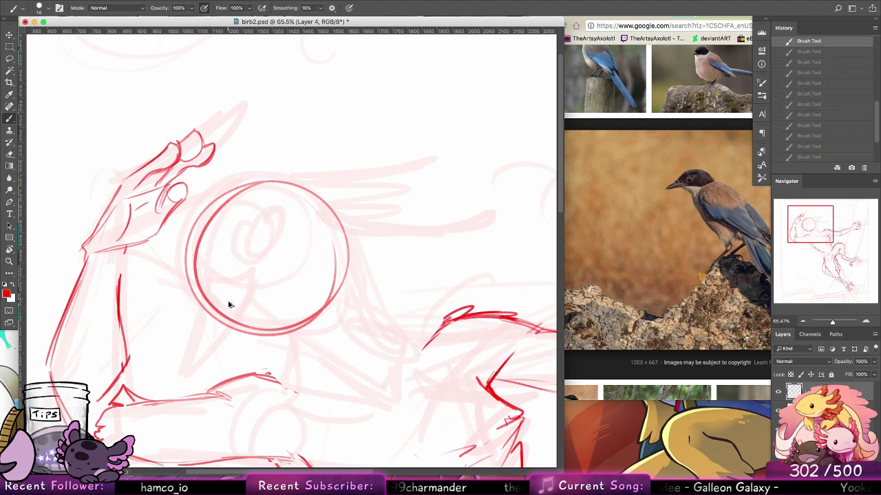
Redraw the head's vertical centre line and eye line, and sketch a domed eye with a short mouth guide below it
drag(232, 318, 227, 206)
mouse_move(200, 245)
mouse_down()
mouse_move(311, 227)
mouse_move(275, 234)
mouse_move(269, 211)
mouse_move(264, 251)
mouse_move(293, 242)
mouse_up()
key(super+z)
mouse_move(246, 246)
mouse_down()
mouse_move(267, 214)
mouse_move(251, 232)
mouse_move(288, 240)
mouse_move(278, 208)
mouse_move(285, 216)
mouse_move(251, 256)
mouse_move(259, 216)
mouse_up()
drag(202, 274, 260, 267)
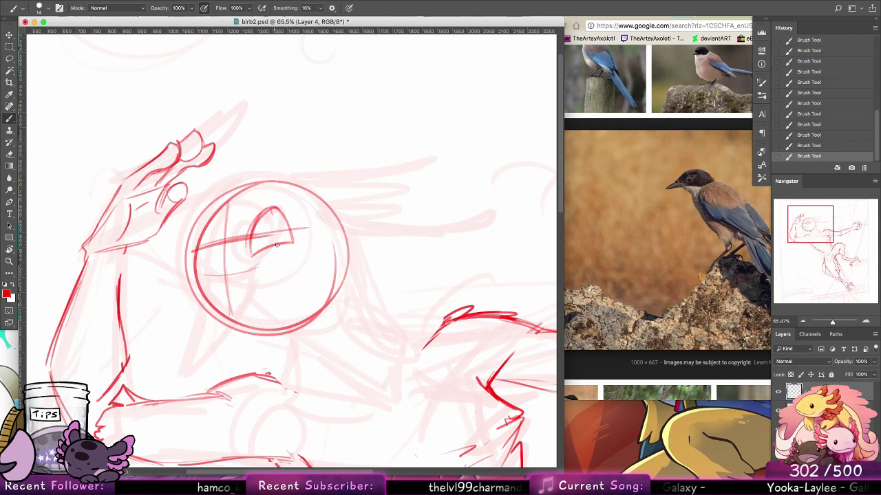
Sketch a long pointed upper beak reaching the raised wrist, and reduce the brush to 12 px for its lower edge
mouse_move(176, 244)
mouse_down()
mouse_move(231, 223)
mouse_move(139, 235)
mouse_up()
drag(204, 219, 123, 242)
drag(172, 224, 118, 242)
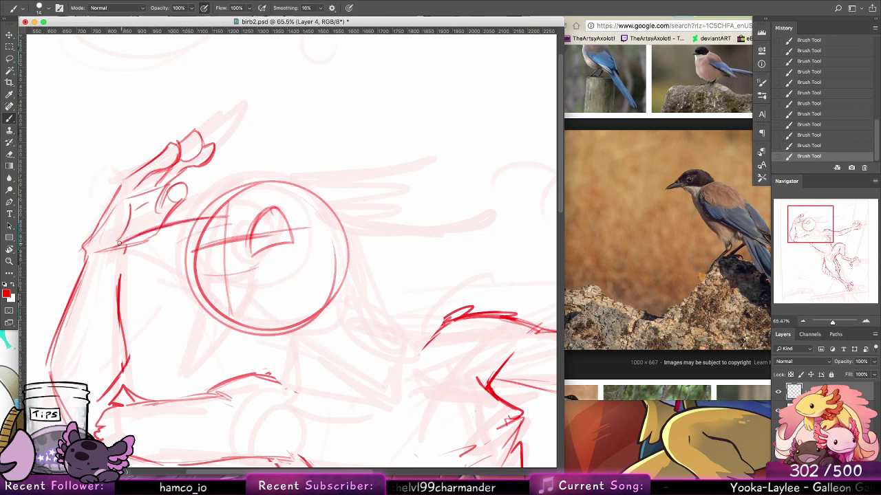
click(40, 11)
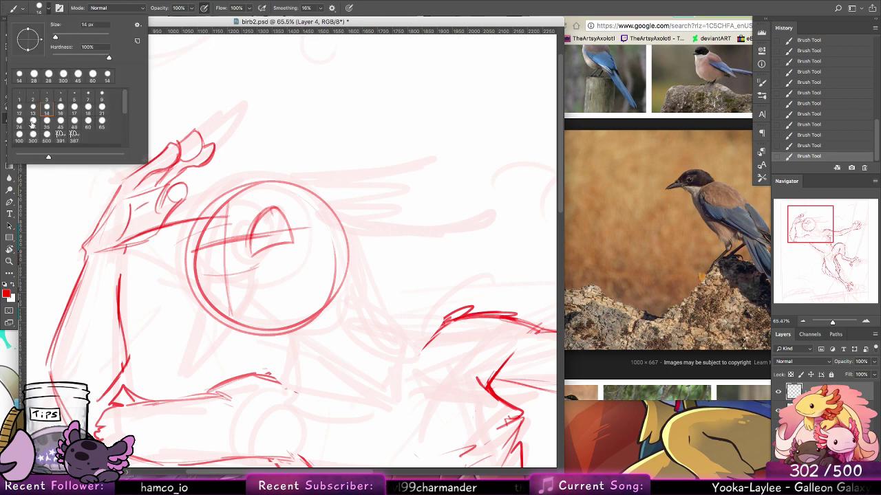
mouse_move(117, 246)
mouse_down()
mouse_move(144, 233)
mouse_move(152, 250)
mouse_move(265, 267)
mouse_up()
key(super+z)
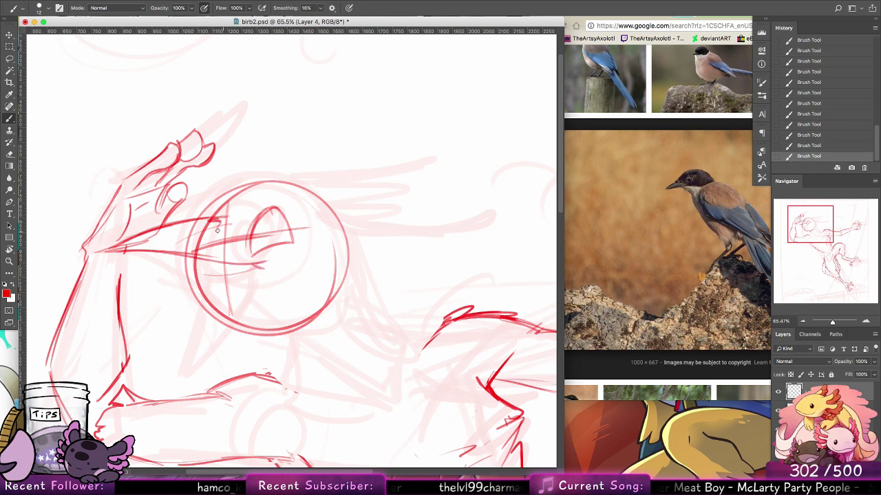
key(super+z)
Sketch the face contour between beak and eye, the crown outline and a small rounded far-side brow above the beak
mouse_move(201, 214)
mouse_down()
mouse_move(218, 218)
mouse_move(199, 218)
mouse_move(246, 264)
mouse_up()
key(super+z)
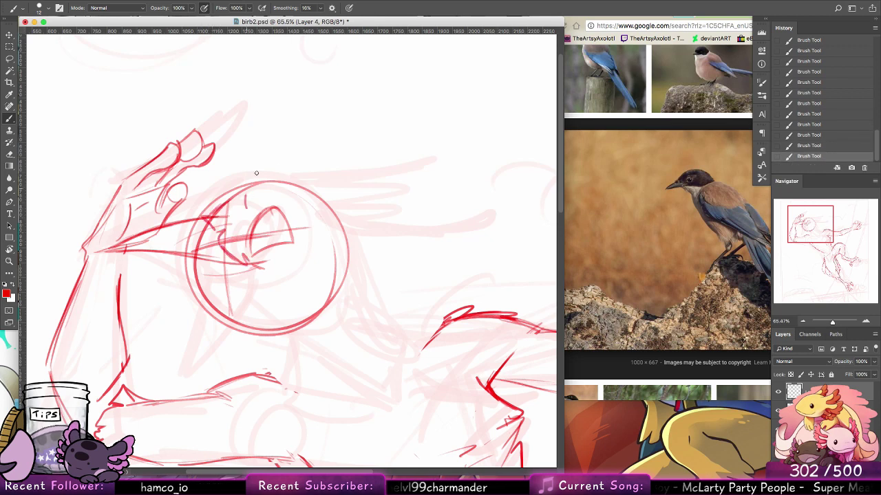
mouse_move(257, 173)
mouse_down()
mouse_move(311, 201)
mouse_move(280, 170)
mouse_move(293, 176)
mouse_move(263, 172)
mouse_move(244, 195)
mouse_up()
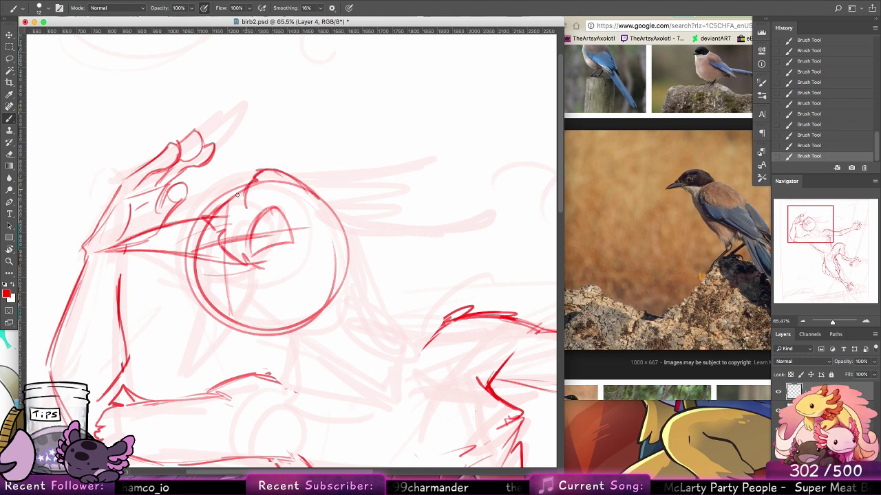
drag(205, 217, 246, 182)
key(alt+super+z)
key(alt+super+z)
mouse_move(257, 181)
mouse_down()
mouse_move(236, 177)
mouse_move(255, 179)
mouse_move(239, 172)
mouse_move(218, 200)
mouse_up()
key(super+z)
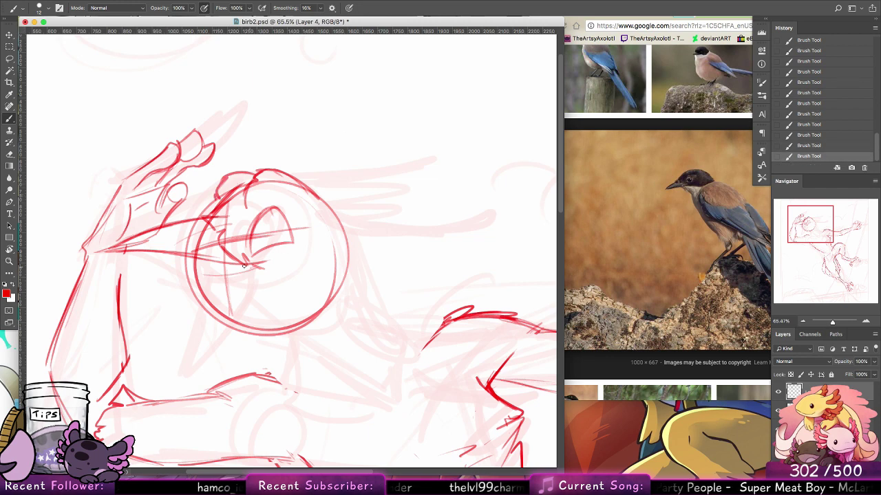
Darken the mouth corner and upper beak edges, and draw the lower beak's near edge slanting down from the mouth corner
drag(252, 265, 263, 260)
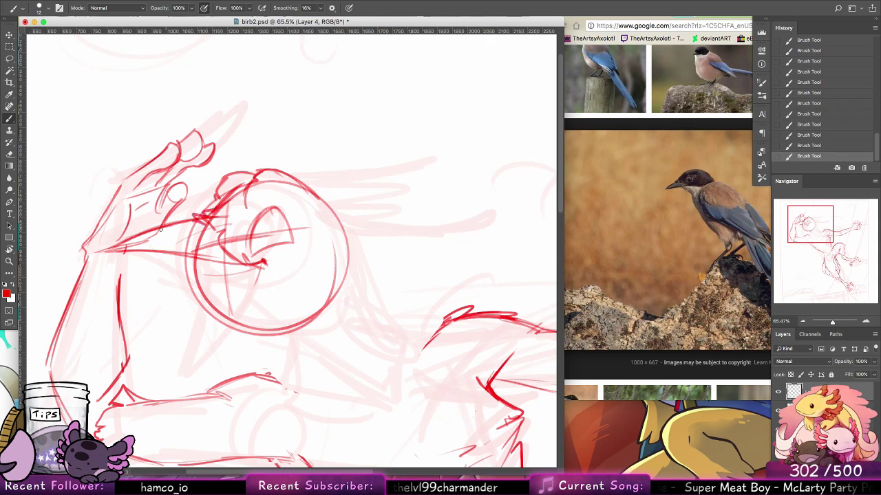
drag(161, 230, 112, 250)
mouse_move(112, 250)
mouse_down()
mouse_move(262, 264)
mouse_move(220, 328)
mouse_up()
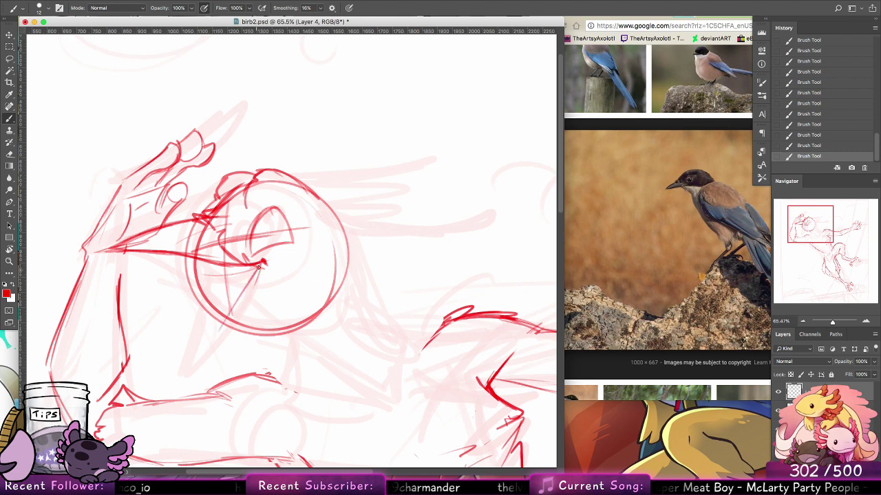
drag(261, 266, 211, 347)
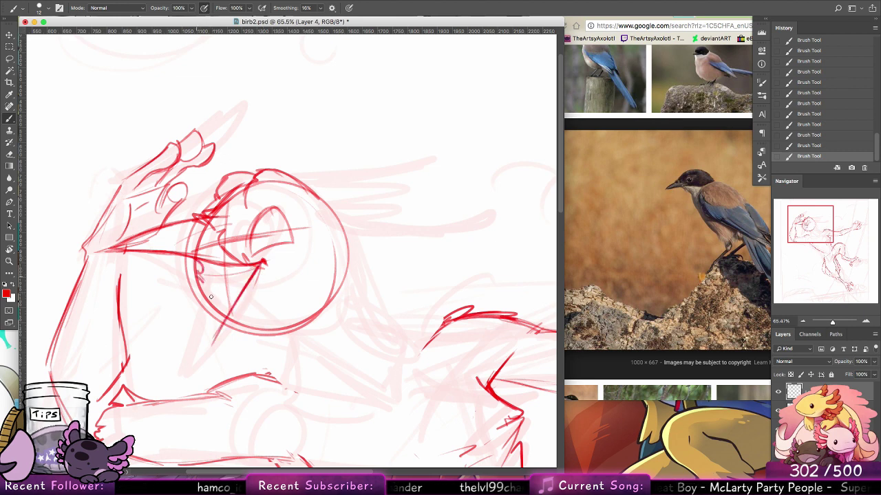
drag(205, 280, 205, 342)
key(alt+super+z)
key(alt+super+z)
key(alt+super+z)
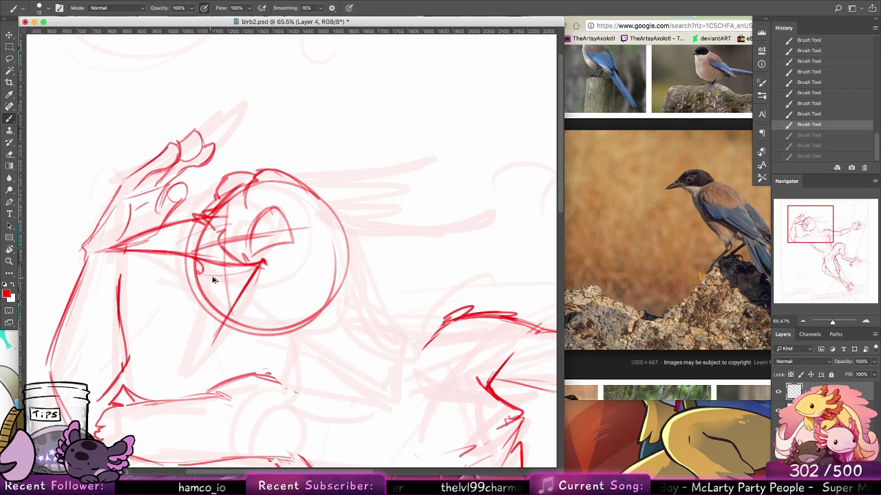
key(alt+super+z)
key(alt+super+z)
Draw the open lower beak's curved far edge, pointed tip and reinforced near edge, with a curved jaw line beside it
mouse_move(197, 258)
mouse_down()
mouse_move(214, 290)
mouse_move(203, 337)
mouse_up()
drag(214, 293, 196, 355)
drag(224, 319, 197, 355)
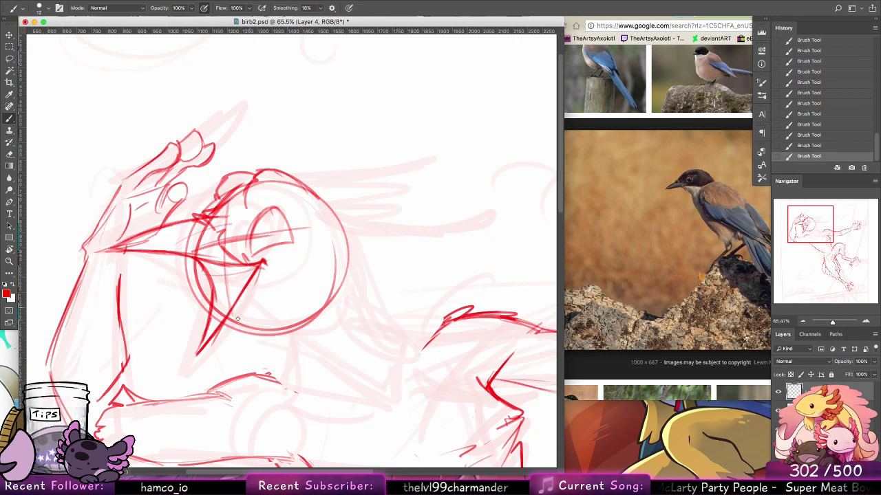
drag(236, 326, 200, 355)
drag(253, 300, 238, 322)
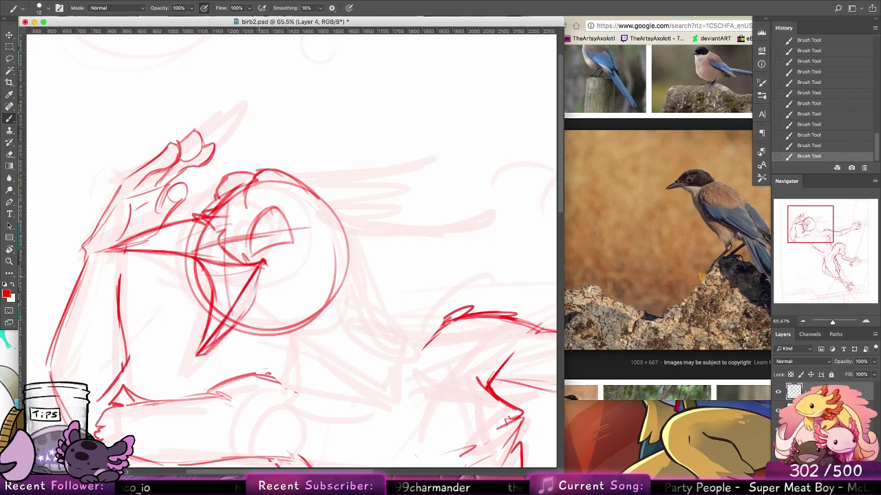
Join the jaw line to the mouth corner and sketch a curved outer contour on the far side of the open mouth
drag(263, 263, 252, 300)
key(super+z)
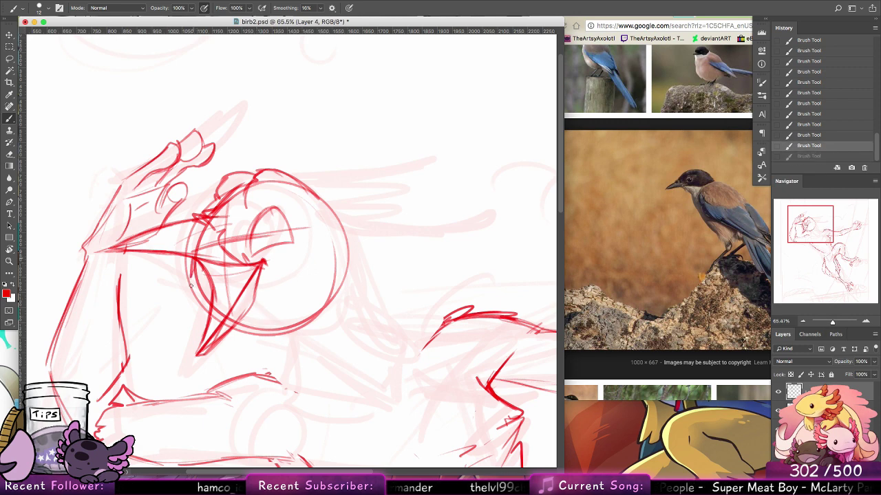
drag(191, 287, 201, 301)
key(alt+super+z)
key(alt+super+z)
mouse_move(190, 258)
mouse_down()
mouse_move(202, 294)
mouse_move(189, 262)
mouse_move(190, 288)
mouse_move(193, 281)
mouse_move(214, 309)
mouse_move(189, 260)
mouse_up()
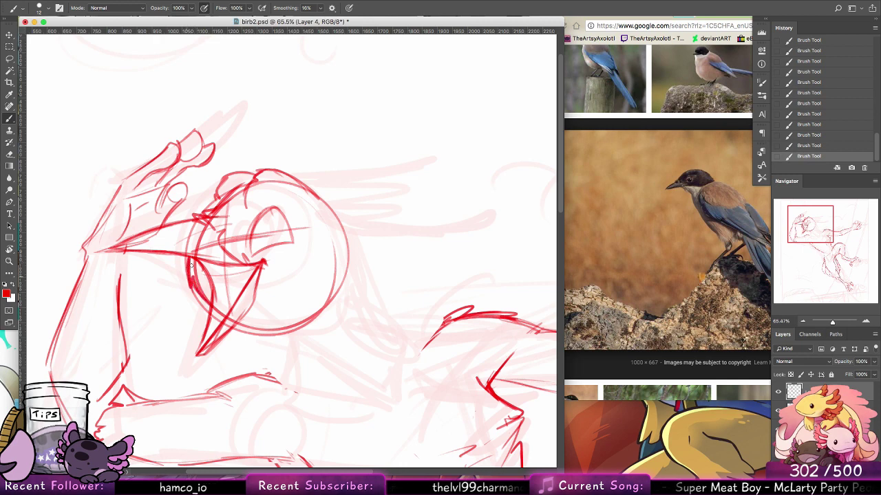
Sketch the cheek and jaw contours at the back of the head, darken the eye outline and add an oval pupil
mouse_move(319, 246)
mouse_down()
mouse_move(346, 270)
mouse_move(344, 284)
mouse_up()
mouse_move(259, 310)
mouse_down()
mouse_move(278, 329)
mouse_move(325, 321)
mouse_move(342, 307)
mouse_move(347, 278)
mouse_up()
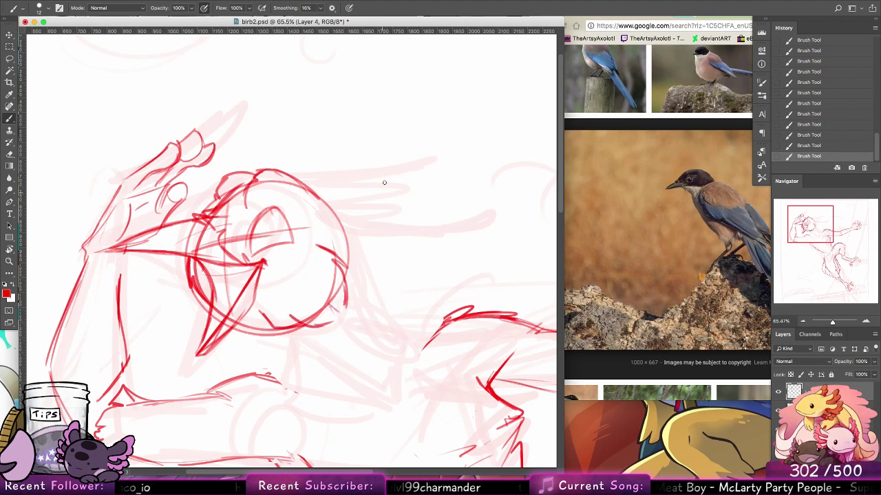
mouse_move(265, 218)
mouse_down()
mouse_move(249, 246)
mouse_move(291, 217)
mouse_move(256, 245)
mouse_up()
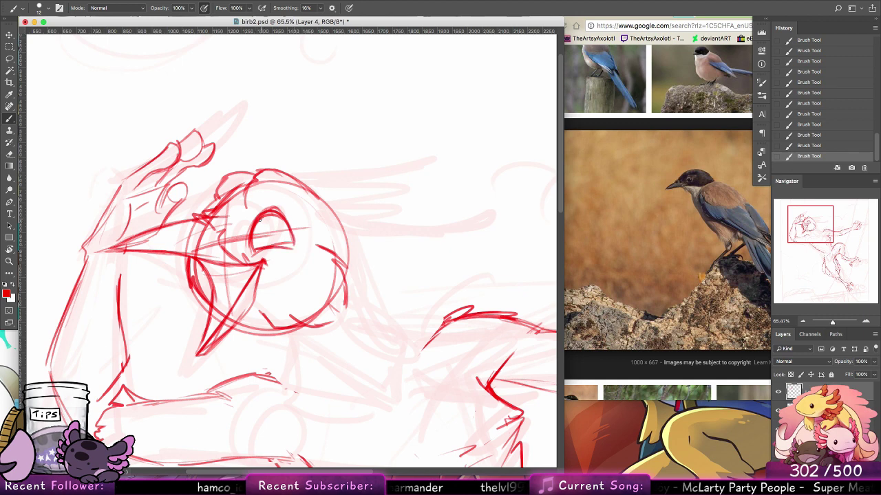
drag(258, 226, 264, 239)
key(super+alt+z)
key(super+alt+z)
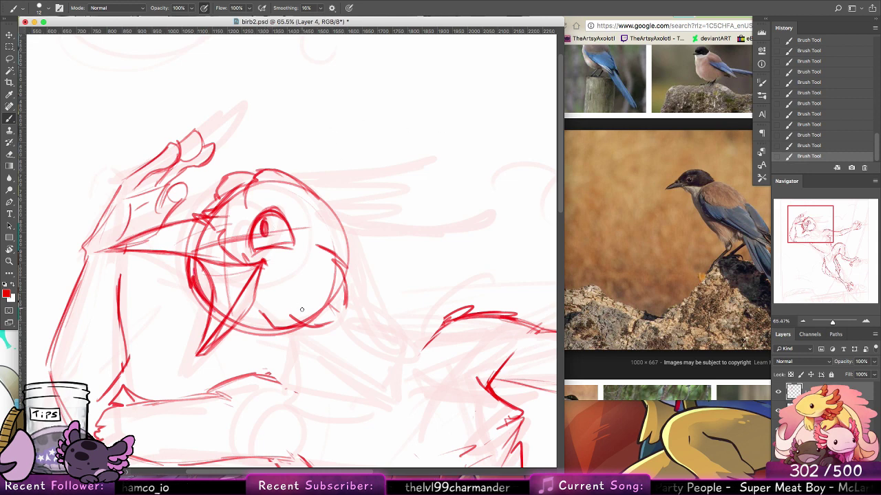
Redraw the jawline under the cheek and erase the construction circle and guide lines around the face and beak
mouse_move(260, 314)
mouse_down()
mouse_move(356, 320)
mouse_move(257, 323)
mouse_move(316, 331)
mouse_move(283, 323)
mouse_move(312, 302)
mouse_move(333, 271)
mouse_up()
key(e)
mouse_move(197, 304)
mouse_down()
mouse_move(190, 267)
mouse_move(192, 278)
mouse_up()
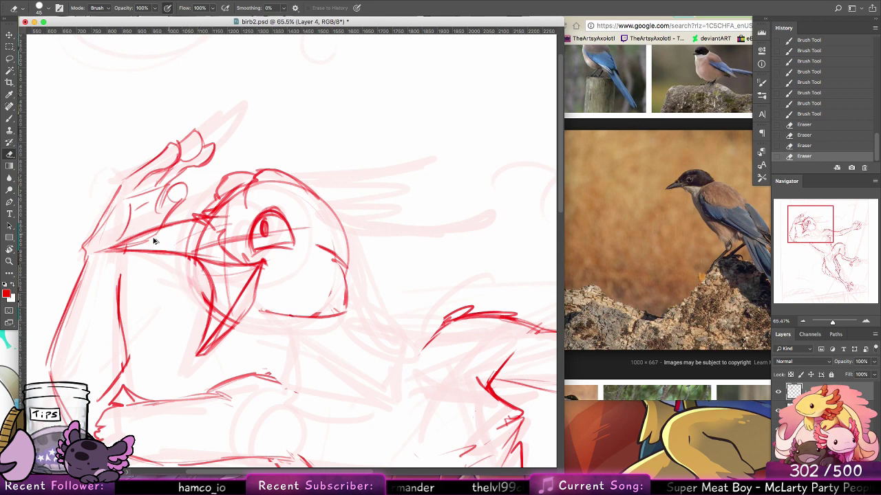
key(super+z)
drag(126, 246, 173, 232)
mouse_move(211, 225)
mouse_down()
mouse_move(180, 245)
mouse_move(206, 241)
mouse_move(203, 252)
mouse_move(235, 198)
mouse_move(221, 213)
mouse_move(230, 209)
mouse_move(238, 242)
mouse_move(223, 219)
mouse_move(238, 238)
mouse_move(277, 182)
mouse_move(245, 244)
mouse_move(252, 213)
mouse_move(293, 209)
mouse_move(252, 198)
mouse_move(263, 184)
mouse_move(309, 212)
mouse_up()
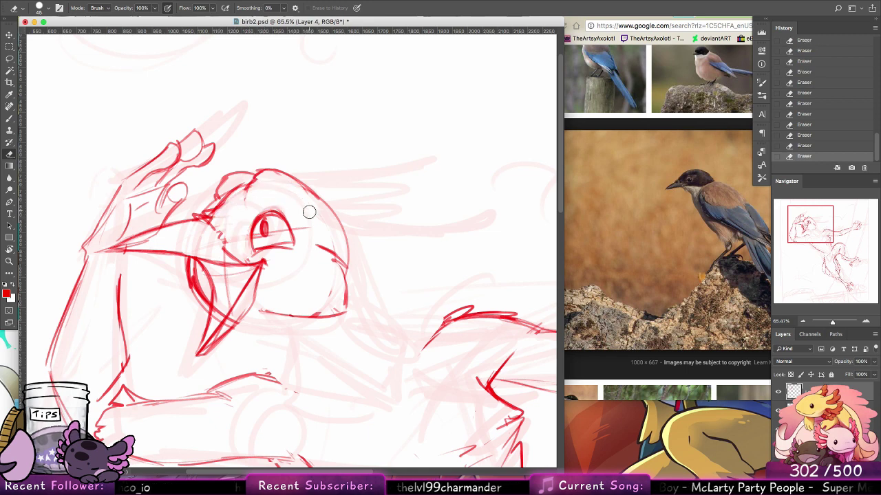
Sketch jagged feather tufts at the beak base, a brow line above the eye and swept-back crest feathers behind the crown
click(10, 119)
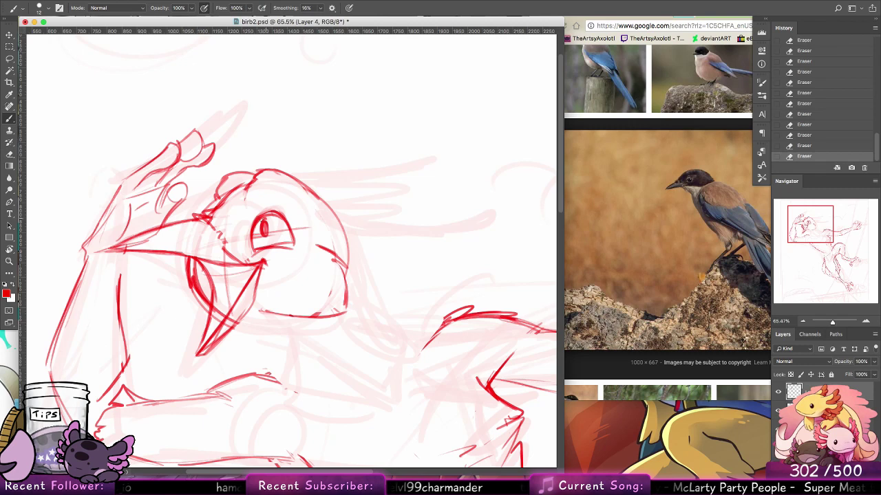
mouse_move(257, 219)
mouse_down()
mouse_move(274, 212)
mouse_move(293, 237)
mouse_up()
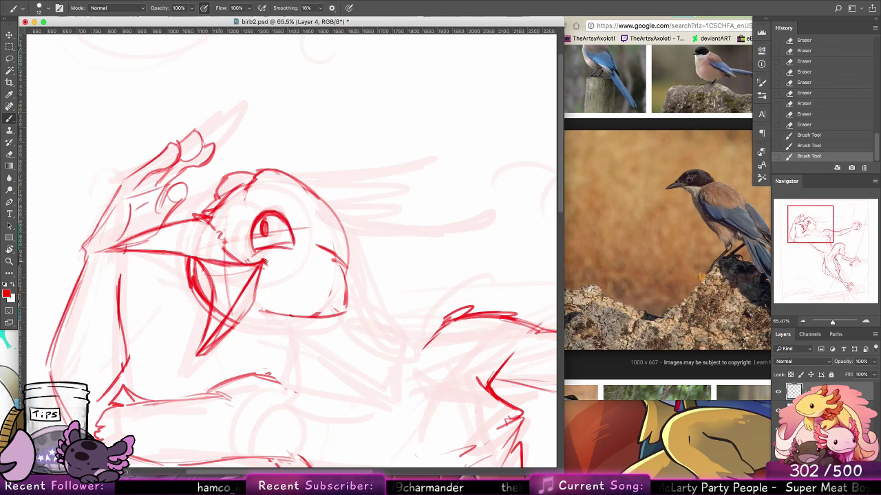
mouse_move(262, 262)
mouse_down()
mouse_move(228, 244)
mouse_move(239, 259)
mouse_move(201, 219)
mouse_up()
drag(269, 201, 288, 219)
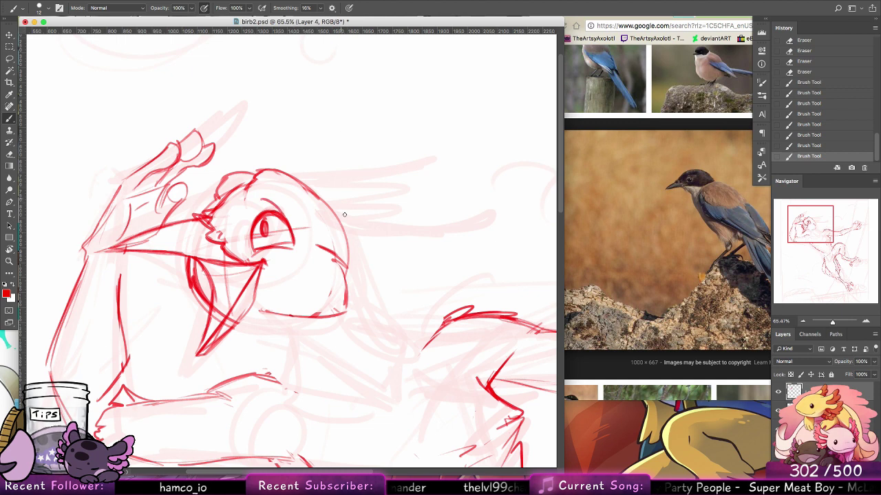
mouse_move(304, 183)
mouse_down()
mouse_move(390, 177)
mouse_move(334, 205)
mouse_up()
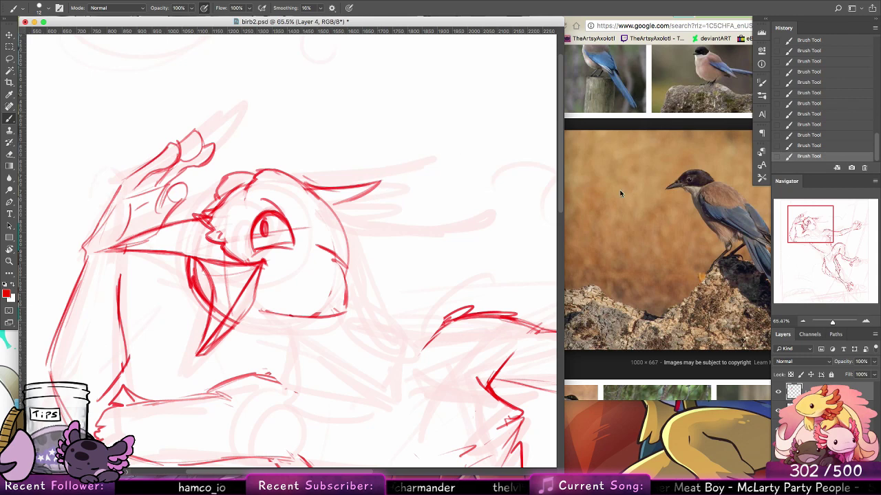
Switch to the browser, examine the full Iberian magpie photo and reposition it beside the drawing
click(619, 193)
drag(708, 10, 544, 10)
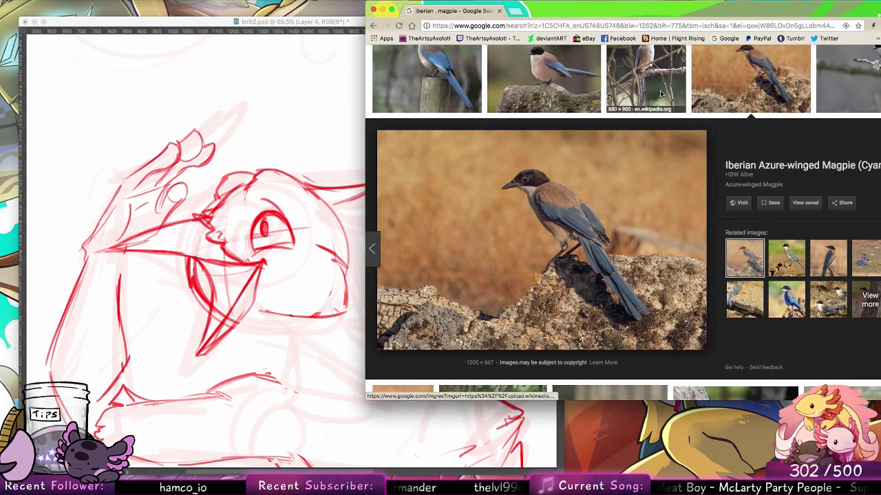
drag(619, 10, 482, 9)
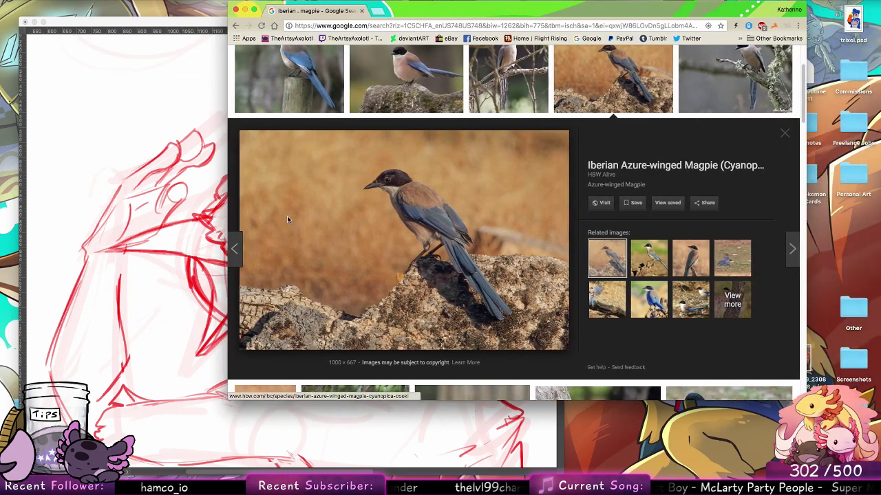
click(167, 299)
click(626, 172)
drag(460, 8, 730, 2)
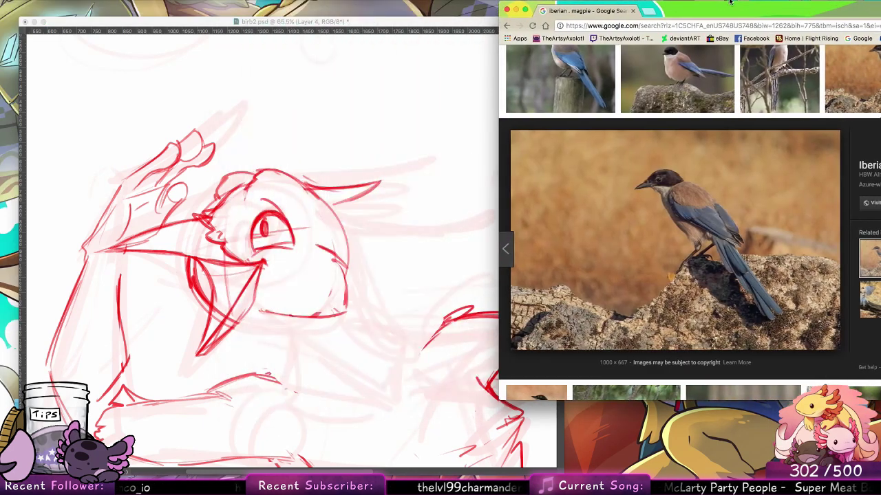
click(334, 173)
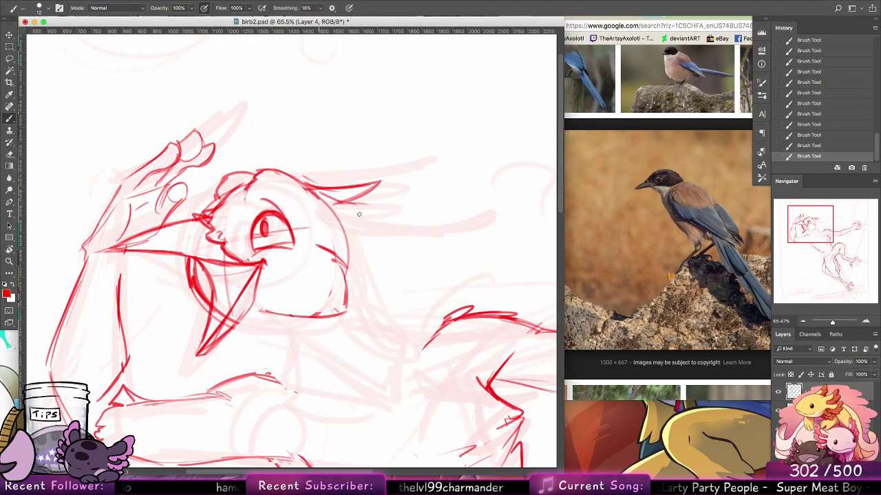
Undo the crest feathers drawn behind the bird's head
key(alt+super+z)
key(alt+super+z)
key(alt+super+z)
key(alt+super+z)
key(alt+super+z)
key(alt+super+z)
Sketch feathered contour strokes sloping from the back of the crown toward the nape, undoing the longer first attempt
mouse_move(301, 184)
mouse_down()
mouse_move(355, 207)
mouse_move(379, 268)
mouse_up()
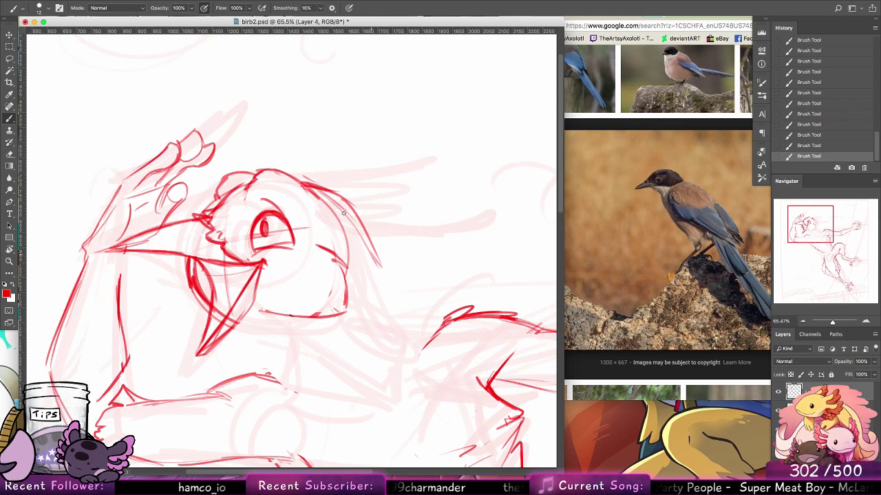
drag(333, 194, 361, 240)
key(super+z)
key(alt+super+z)
key(alt+super+z)
key(alt+super+z)
drag(313, 188, 367, 254)
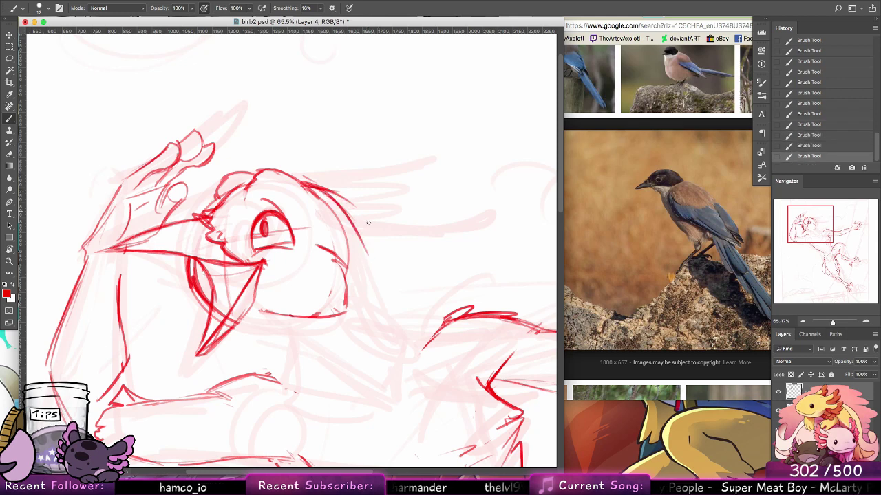
Sketch a short throat line behind the lower beak and undo the last stroke along the jawline
scroll(368, 222, down, 3)
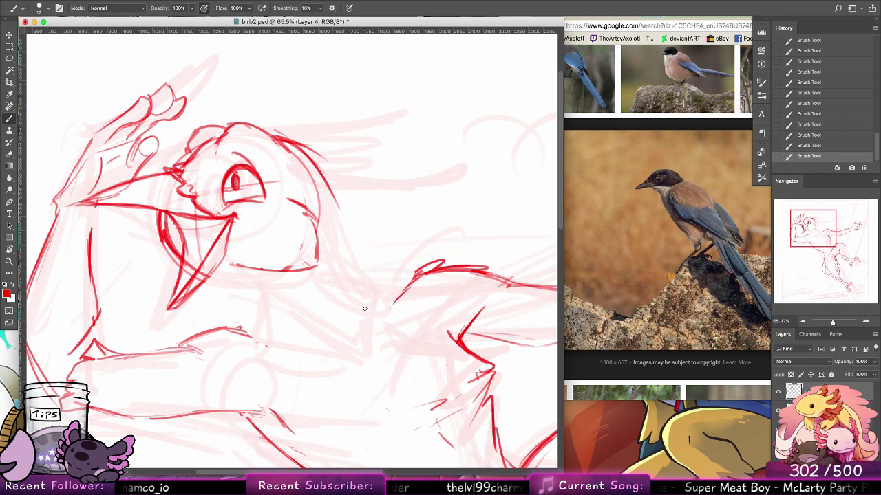
drag(306, 304, 301, 271)
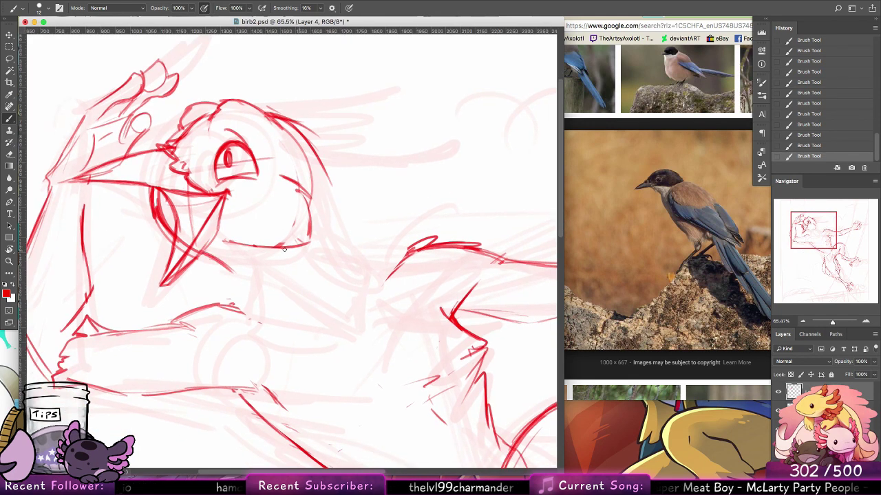
key(super+alt+z)
key(super+alt+z)
key(super+alt+z)
key(super+alt+z)
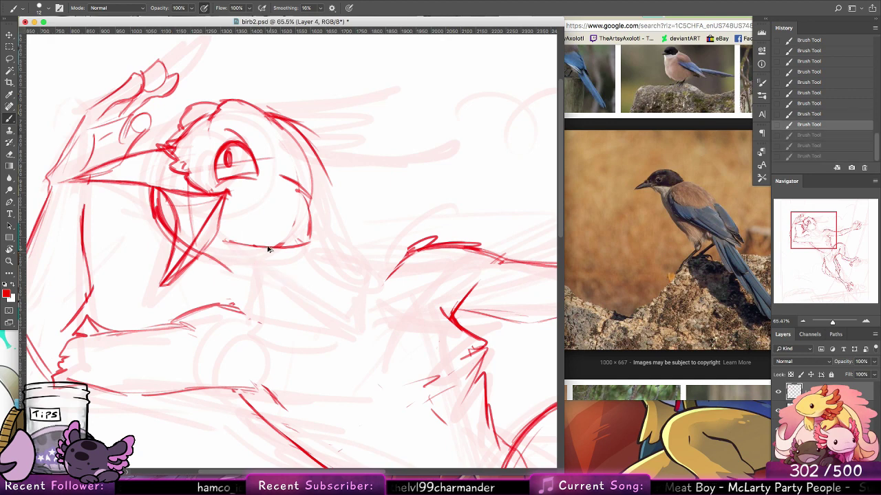
key(super+shift+z)
key(super+shift+z)
key(super+shift+z)
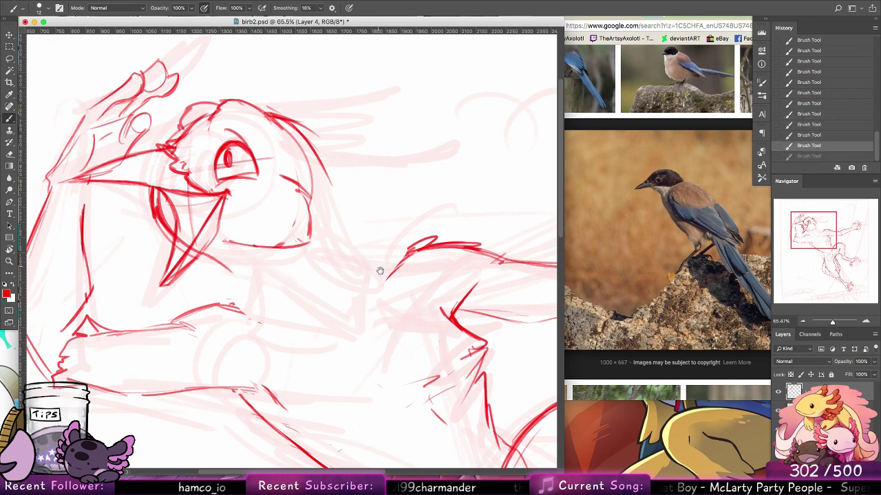
Erase the pupil inside the eye and the extra construction lines within the open beak
drag(328, 232, 374, 301)
key(e)
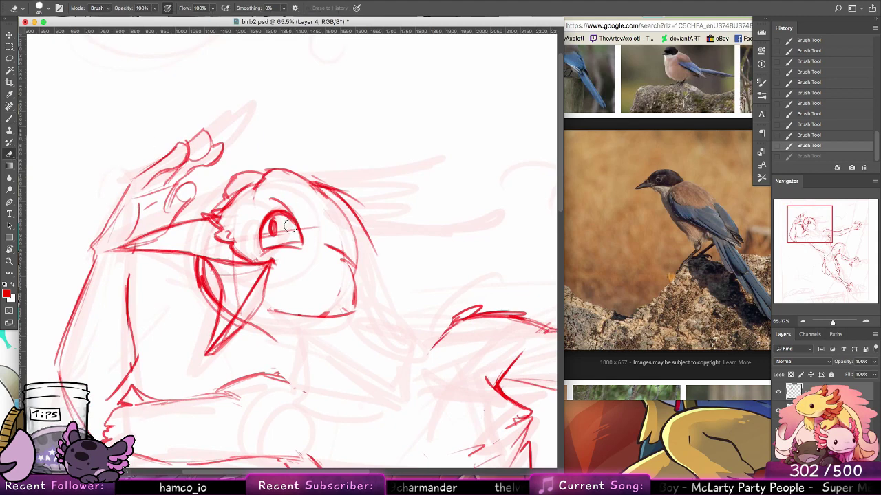
mouse_move(294, 240)
mouse_down()
mouse_move(270, 234)
mouse_move(274, 228)
mouse_move(287, 237)
mouse_up()
mouse_move(224, 327)
mouse_down()
mouse_move(230, 308)
mouse_move(215, 240)
mouse_up()
drag(152, 239, 162, 236)
drag(242, 227, 248, 224)
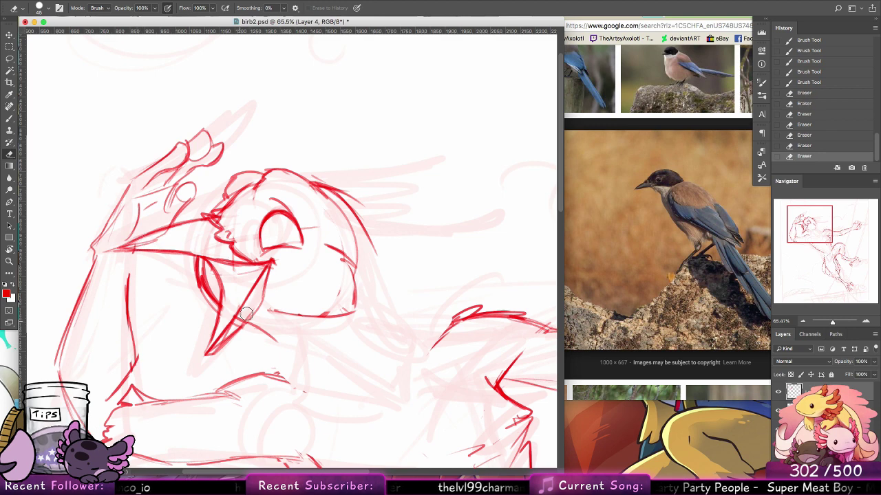
drag(246, 314, 213, 346)
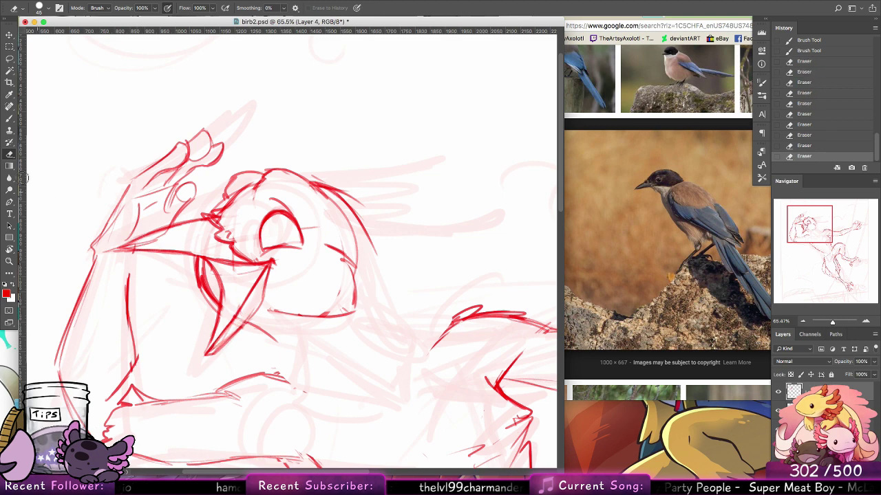
Draw a curved inner edge inside the lower beak and undo the last extra stroke
key(b)
mouse_move(261, 275)
mouse_down()
mouse_move(238, 289)
mouse_move(212, 331)
mouse_move(252, 281)
mouse_up()
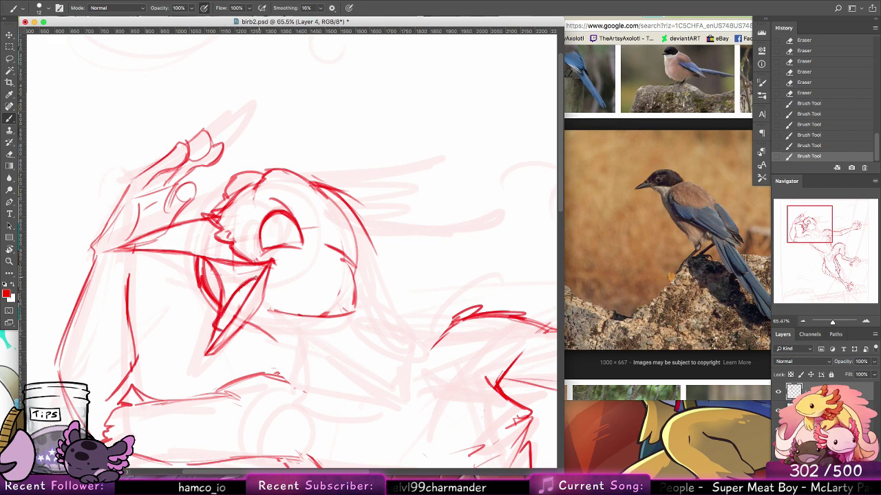
key(super+z)
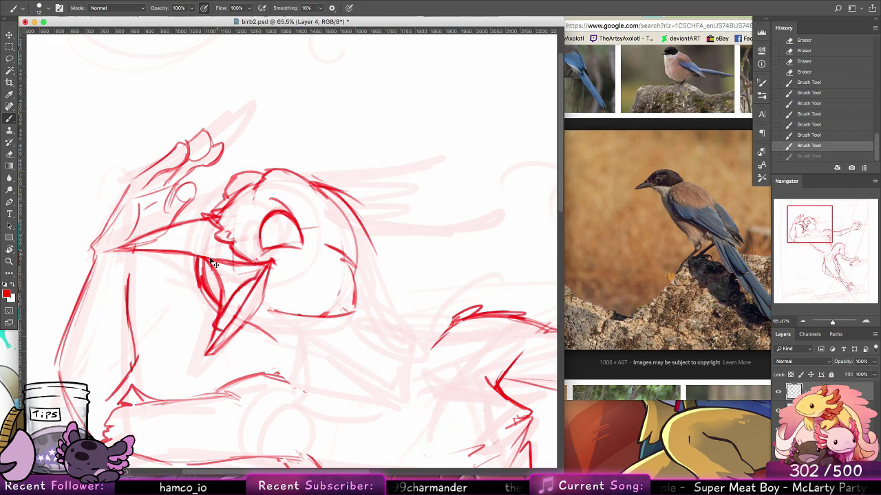
Erase the doubled far edge of the open mouth and redraw it as one curve running down to the lower beak
click(10, 154)
drag(190, 265, 207, 277)
mouse_move(209, 313)
mouse_down()
mouse_move(192, 281)
mouse_move(216, 269)
mouse_move(218, 279)
mouse_up()
click(10, 117)
drag(207, 259, 220, 282)
drag(202, 258, 221, 300)
key(super+alt+z)
key(super+alt+z)
key(super+alt+z)
key(super+alt+z)
key(super+alt+z)
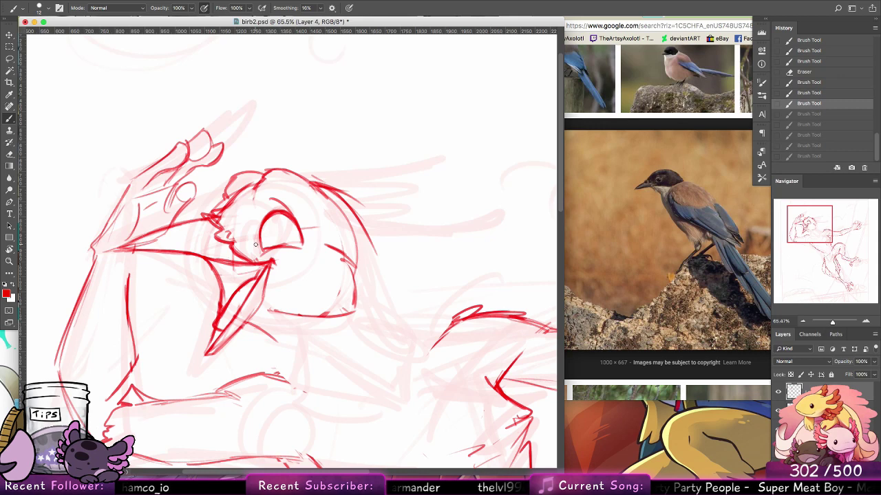
drag(372, 242, 376, 255)
drag(336, 191, 371, 222)
drag(341, 192, 383, 261)
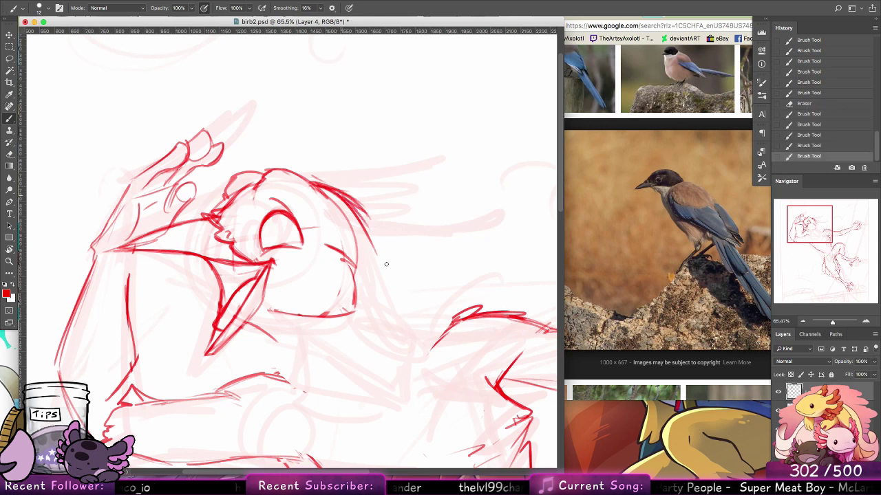
key(alt+super+z)
key(alt+super+z)
key(super+alt+z)
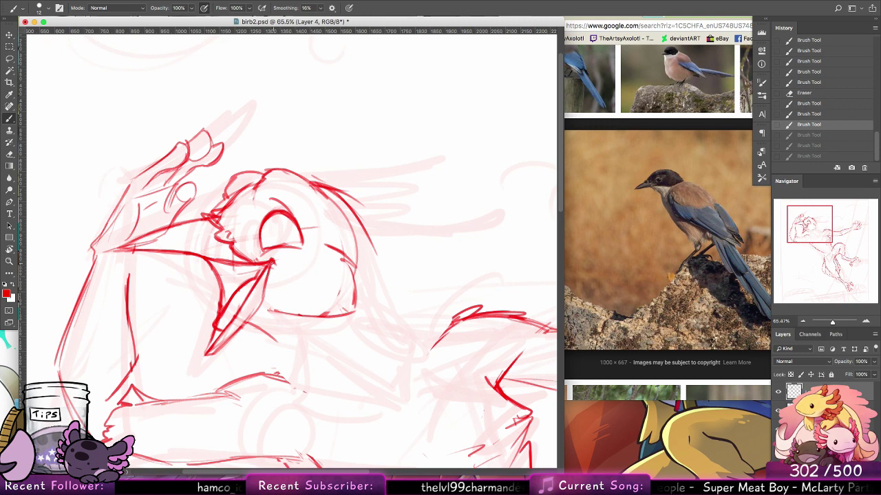
Draw a cheek line back from the mouth corner and a fuller back-of-head contour, and extend the throat line
click(273, 262)
mouse_move(274, 264)
mouse_down()
mouse_move(355, 304)
mouse_move(338, 300)
mouse_move(382, 290)
mouse_up()
drag(364, 217, 386, 289)
drag(357, 199, 391, 278)
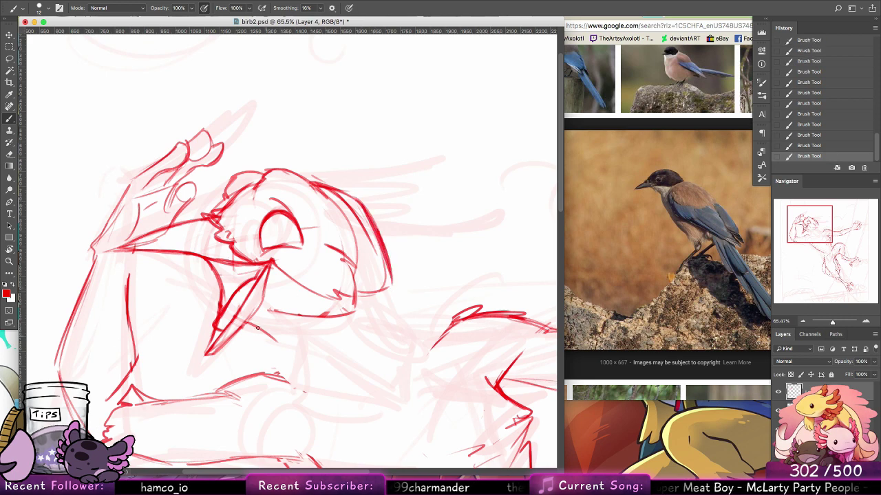
drag(277, 340, 305, 355)
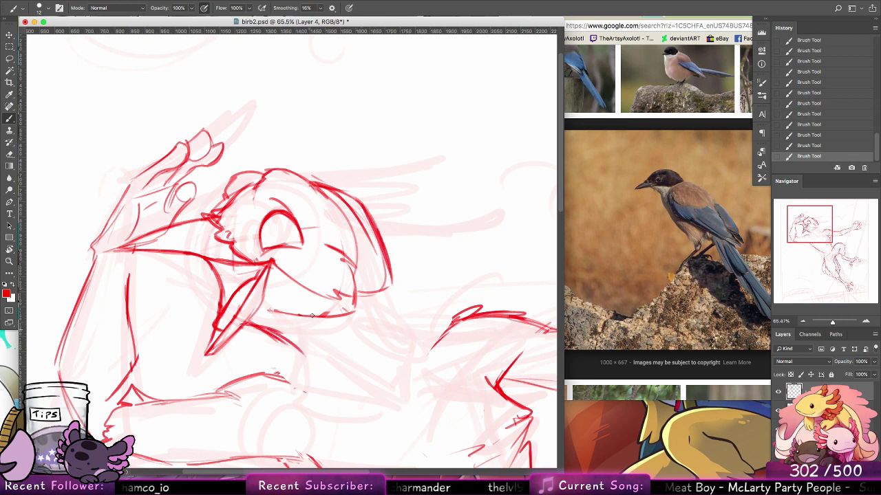
Erase the old inner contour at the back of the head and reinforce the outer contour down to the nape
click(10, 155)
mouse_move(318, 193)
mouse_down()
mouse_move(368, 244)
mouse_move(338, 201)
mouse_move(371, 254)
mouse_move(320, 191)
mouse_move(353, 224)
mouse_move(352, 213)
mouse_move(376, 256)
mouse_up()
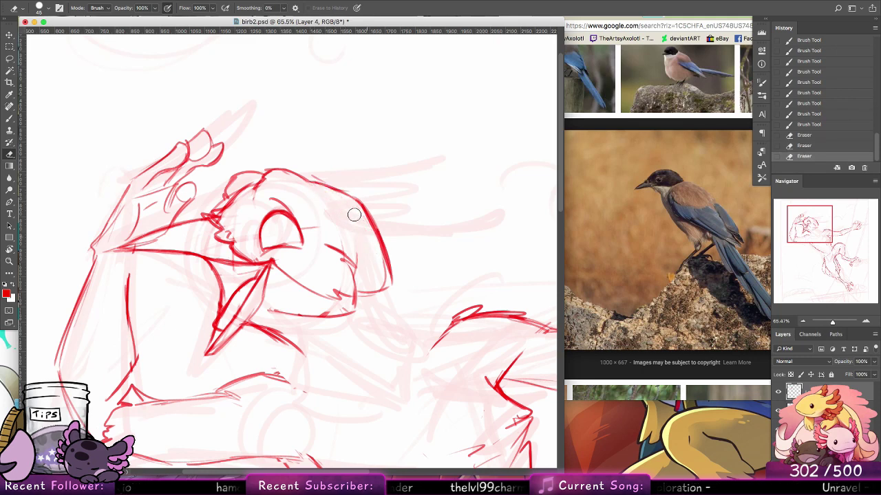
mouse_move(355, 214)
mouse_down()
mouse_move(382, 271)
mouse_move(380, 253)
mouse_move(335, 212)
mouse_up()
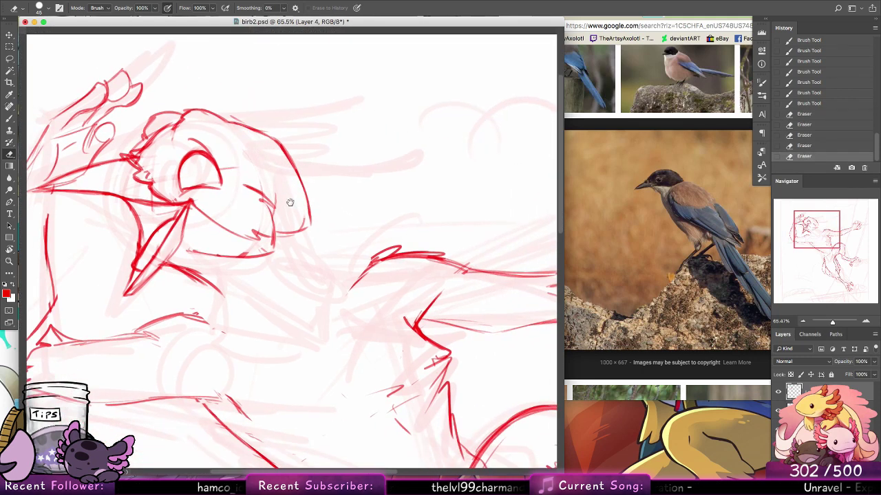
click(10, 118)
drag(299, 181, 309, 240)
mouse_move(305, 211)
mouse_down()
mouse_move(318, 267)
mouse_move(311, 245)
mouse_up()
Sketch angular shoulder contours below the head and extend the raised arm's upper edge toward the shoulder
mouse_move(219, 266)
mouse_down()
mouse_move(287, 289)
mouse_move(311, 314)
mouse_move(306, 306)
mouse_move(304, 367)
mouse_up()
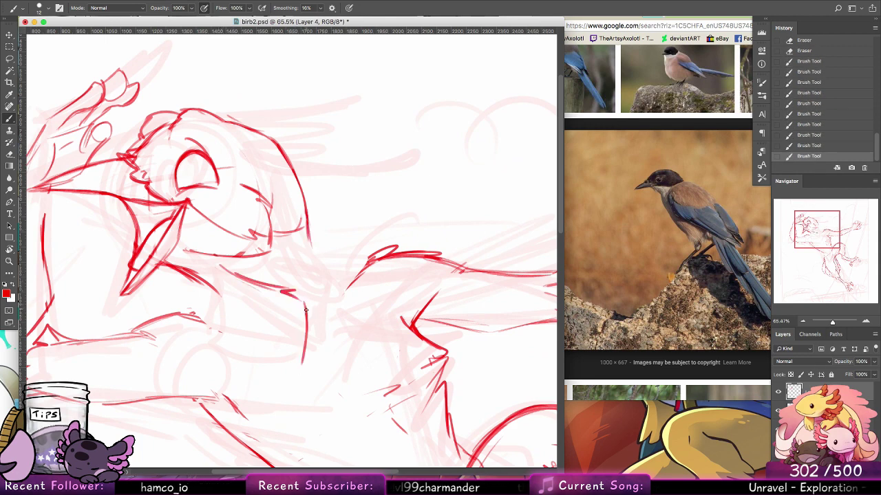
drag(305, 307, 305, 371)
drag(278, 344, 302, 366)
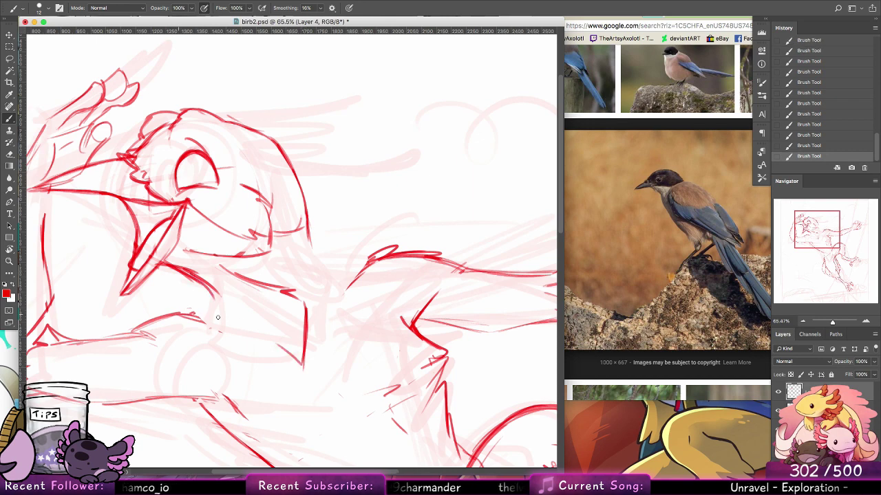
drag(219, 315, 242, 319)
mouse_move(162, 316)
mouse_down()
mouse_move(219, 315)
mouse_move(195, 312)
mouse_up()
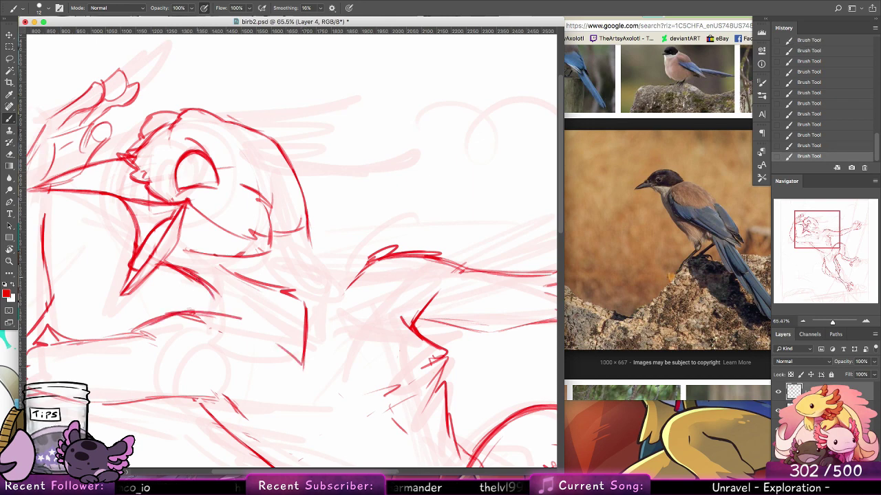
Draw the back of the neck from the nape to the far shoulder and reinforce the outstretched arm's upper edge
mouse_move(306, 222)
mouse_down()
mouse_move(349, 268)
mouse_move(344, 320)
mouse_up()
drag(347, 275, 345, 322)
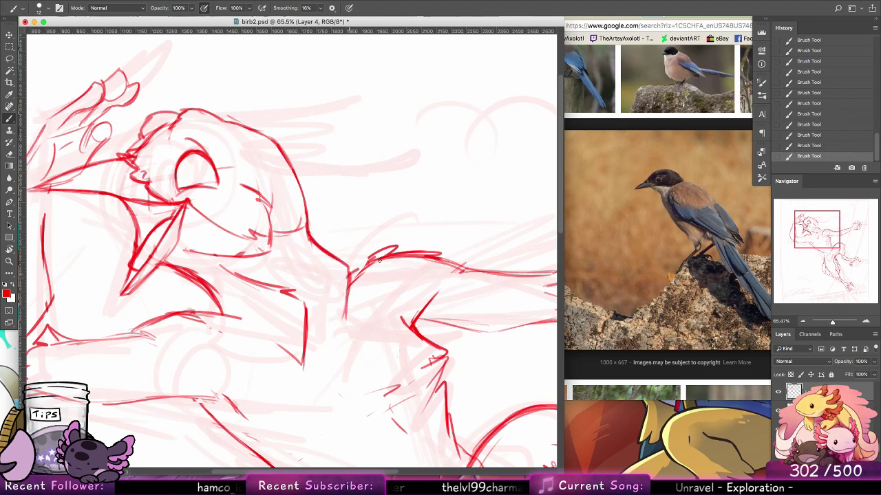
drag(348, 275, 440, 259)
Try reinforcing the inner-elbow crease and the jagged elbow edge of the raised arm
mouse_move(462, 302)
mouse_down()
mouse_move(490, 226)
mouse_move(501, 222)
mouse_up()
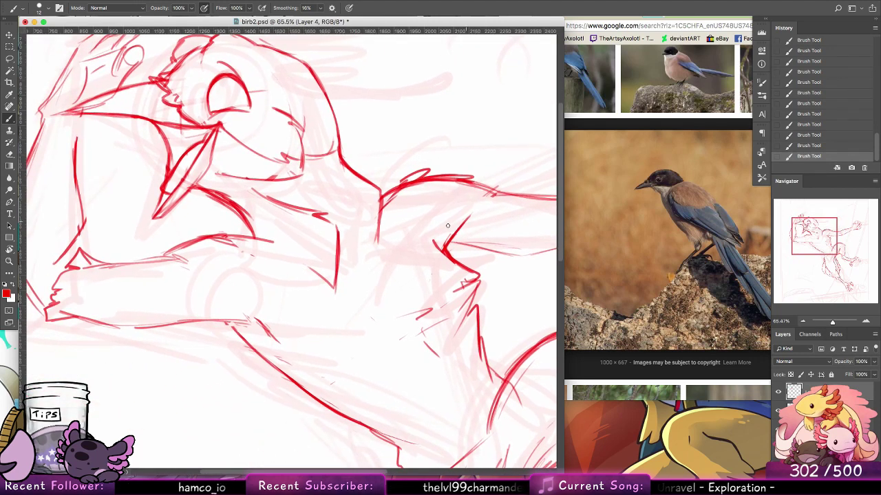
mouse_move(339, 296)
mouse_down()
mouse_move(360, 318)
mouse_move(389, 317)
mouse_move(391, 308)
mouse_up()
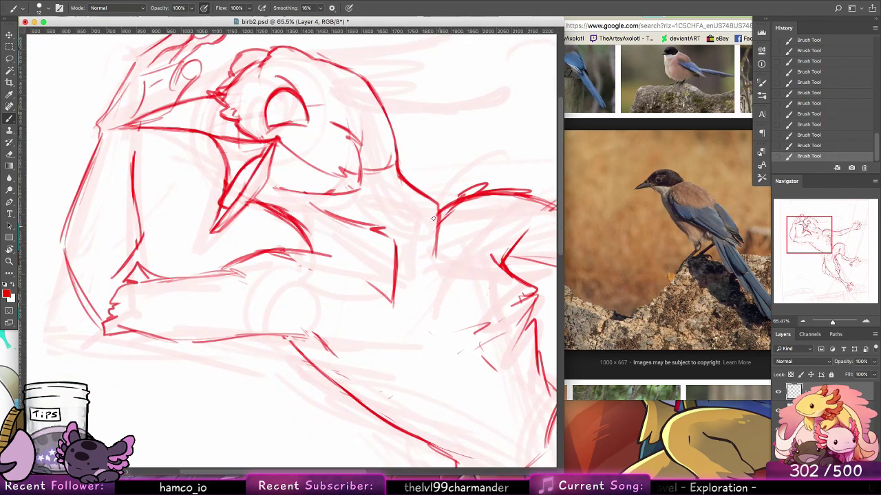
mouse_move(143, 212)
mouse_down()
mouse_move(134, 274)
mouse_move(143, 246)
mouse_up()
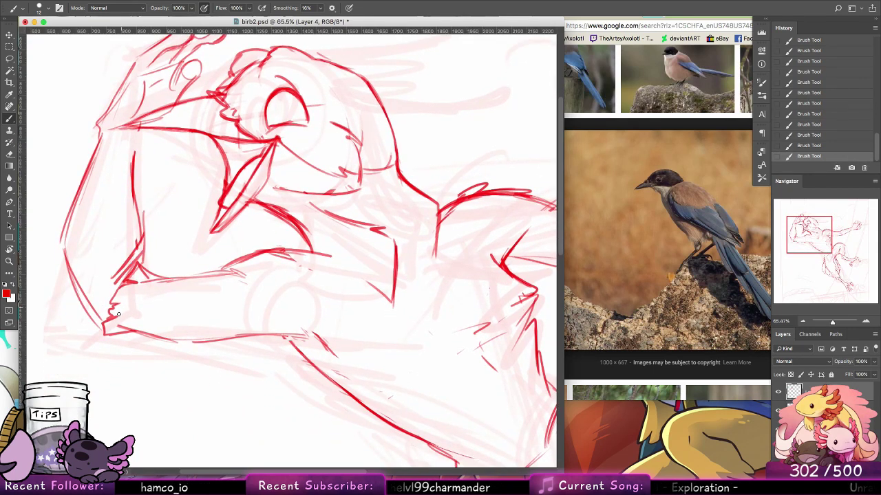
mouse_move(114, 307)
mouse_down()
mouse_move(122, 271)
mouse_move(107, 320)
mouse_move(111, 342)
mouse_move(132, 280)
mouse_move(101, 339)
mouse_up()
Merge Layer 4 down into Layer 3 and erase the raised arm's elbow tip and inner forearm line
click(13, 152)
right_click(805, 389)
click(722, 354)
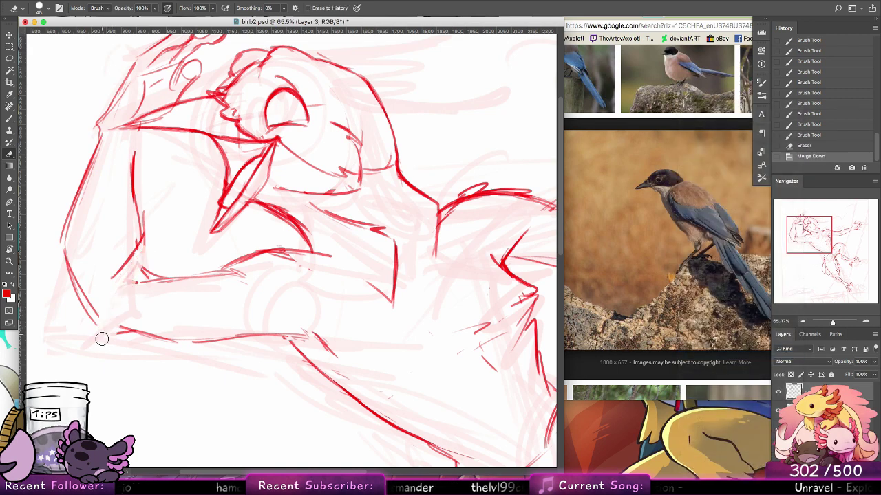
mouse_move(136, 278)
mouse_down()
mouse_move(112, 283)
mouse_move(138, 266)
mouse_move(133, 177)
mouse_up()
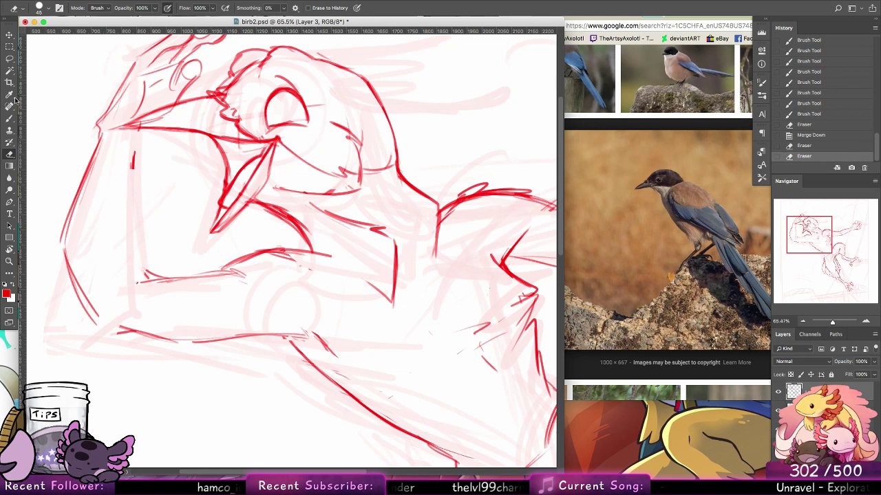
Draw the raised forearm's inner edge down to the elbow crease with a 9 px brush
key(b)
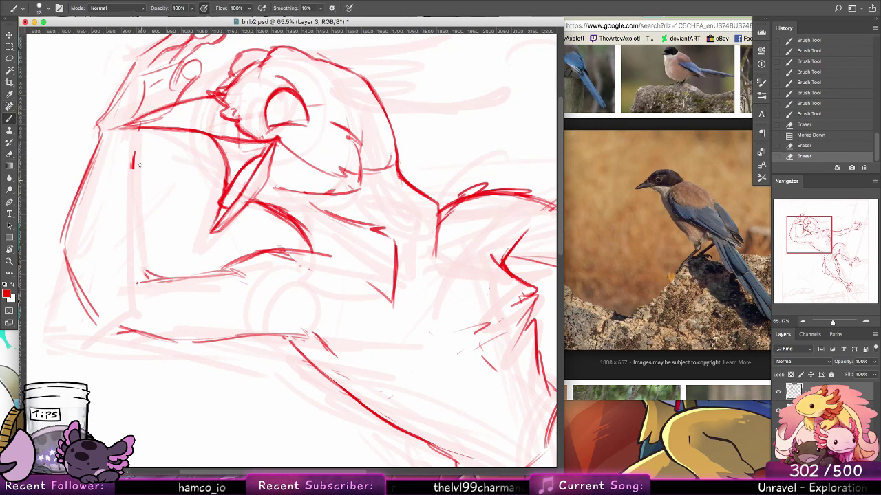
drag(133, 152, 131, 214)
click(48, 9)
click(102, 95)
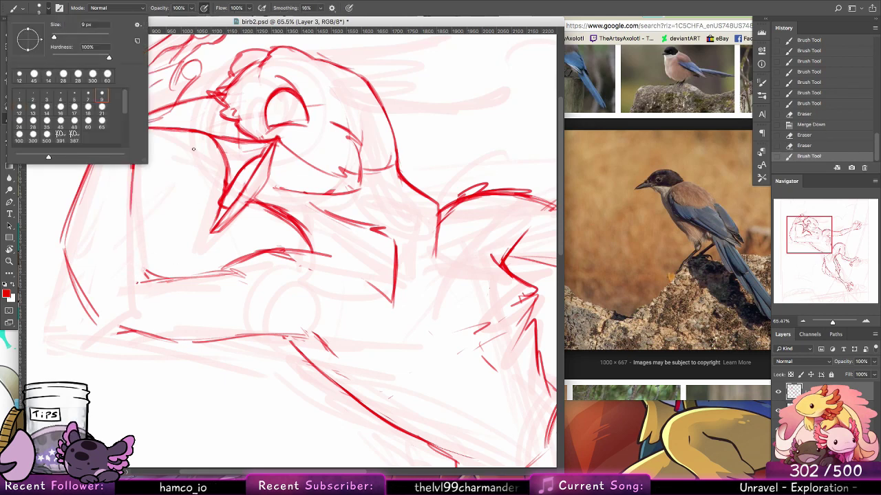
drag(135, 151, 137, 262)
mouse_move(134, 185)
mouse_down()
mouse_move(140, 275)
mouse_move(116, 312)
mouse_up()
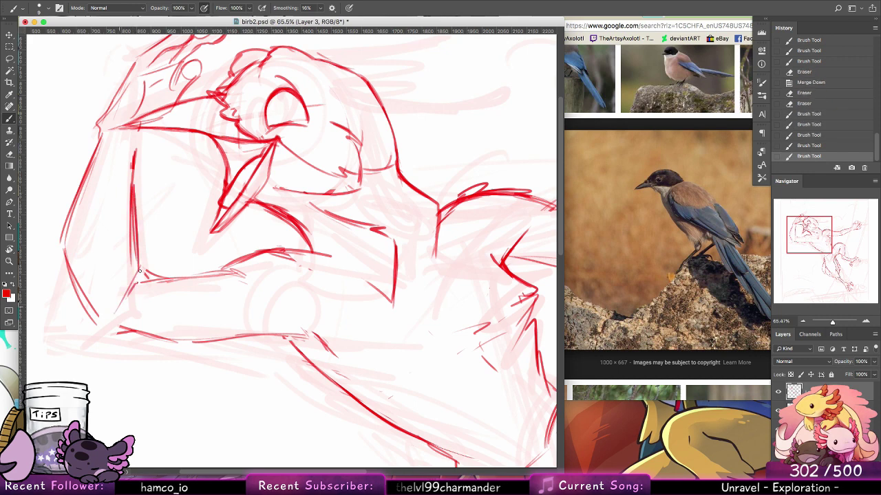
Fill in the eye's pupil and sketch a small feather tuft at the back of the head
drag(277, 97, 276, 107)
drag(364, 199, 346, 288)
mouse_move(321, 158)
mouse_down()
mouse_move(365, 166)
mouse_move(358, 179)
mouse_up()
drag(305, 291, 365, 202)
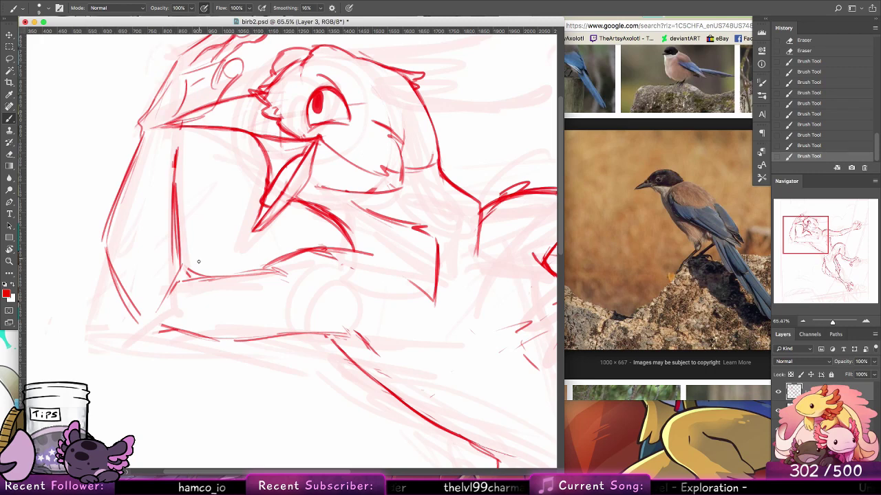
Sketch the raised arm's elbow crease and pointed elbow tip, and strengthen the upper arm's top edge toward the beak
drag(190, 262, 230, 272)
mouse_move(190, 256)
mouse_down()
mouse_move(228, 272)
mouse_move(189, 278)
mouse_up()
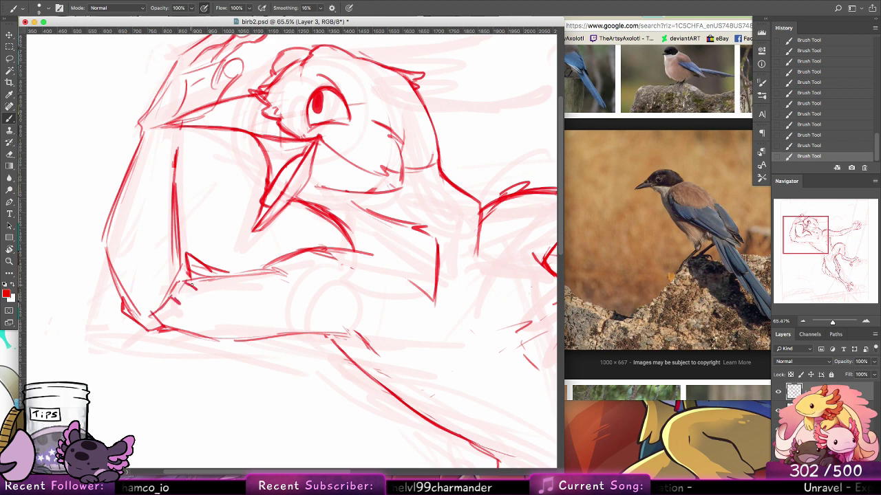
mouse_move(177, 246)
mouse_down()
mouse_move(184, 258)
mouse_move(298, 267)
mouse_move(287, 265)
mouse_up()
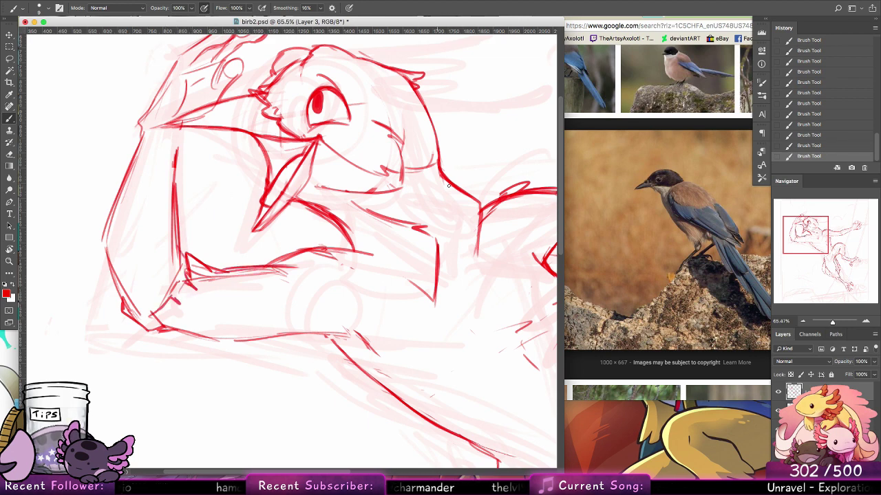
Redraw the body contour from the armpit down the flank with heavier strokes, undoing and redoing them to compare
mouse_move(311, 335)
mouse_down()
mouse_move(360, 338)
mouse_move(375, 380)
mouse_up()
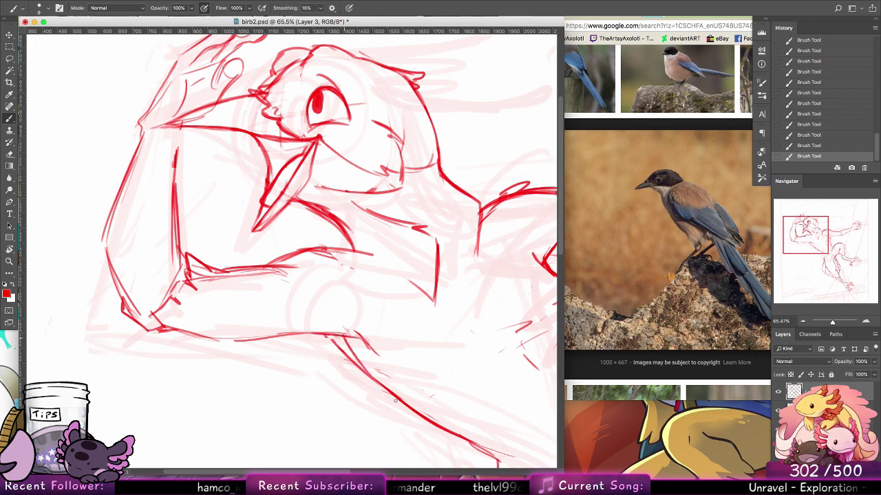
drag(349, 339, 404, 398)
key(alt+super+z)
key(alt+super+z)
drag(350, 338, 440, 420)
key(super+shift+z)
key(super+shift+z)
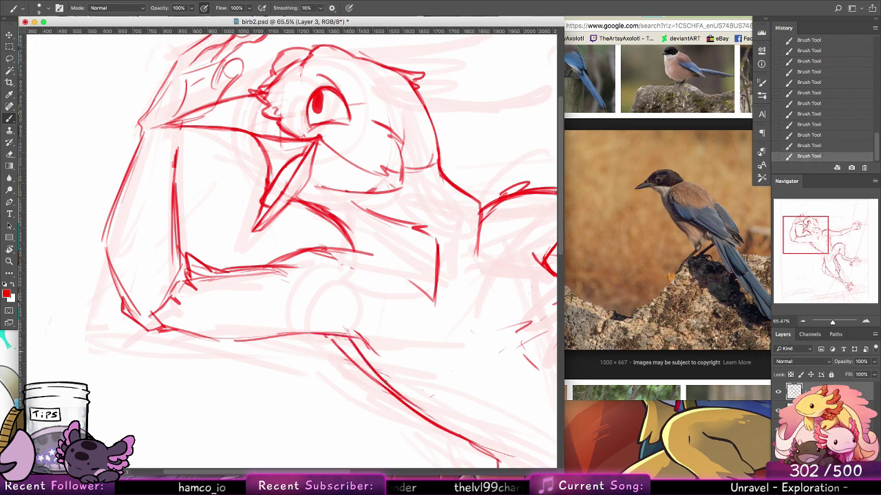
key(super+alt+z)
key(super+alt+z)
key(super+shift+z)
key(super+shift+z)
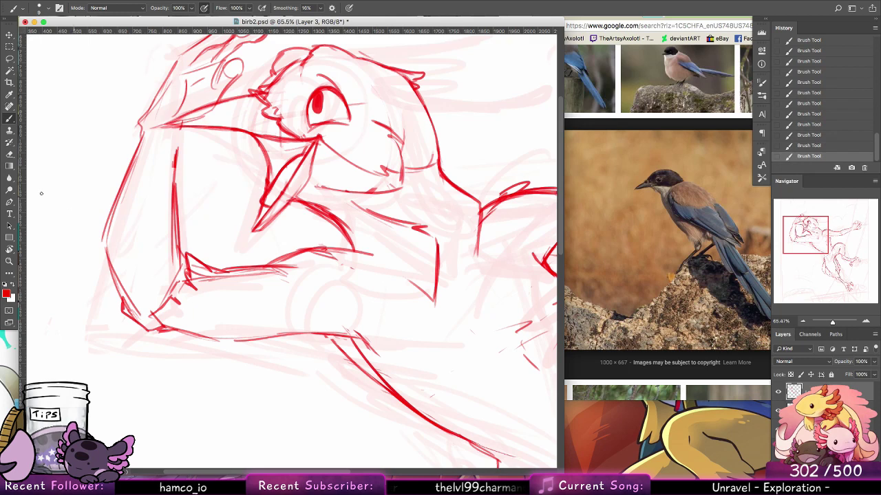
Erase the old outer flank line just below the armpit, keeping the new contour
key(e)
drag(322, 335, 411, 419)
key(super+alt+z)
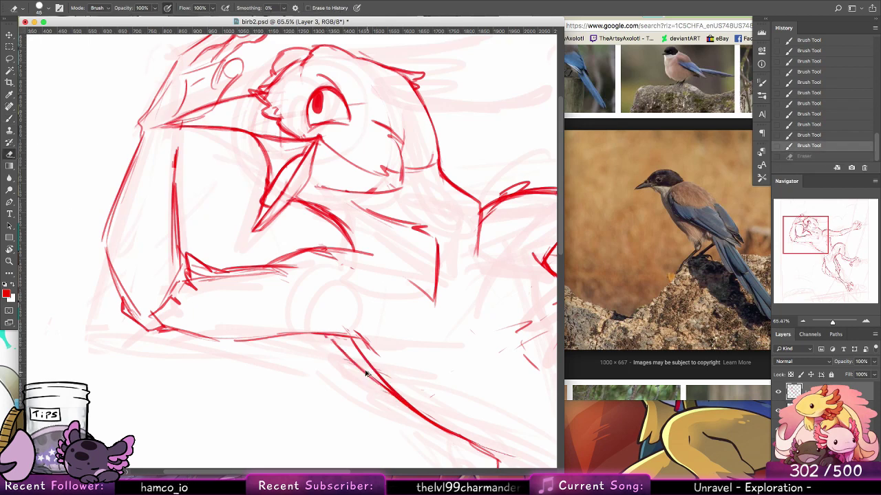
drag(330, 337, 407, 415)
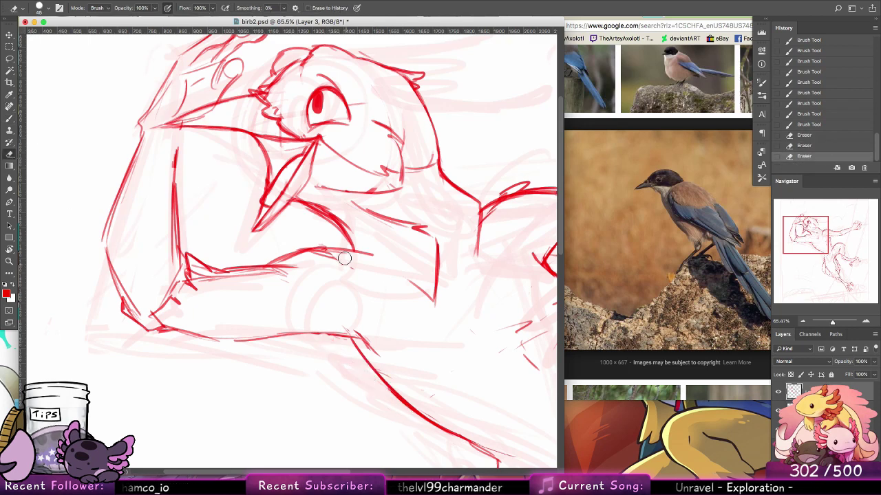
Erase the raised upper arm's top edge beneath the beak and redraw it from the shoulder toward the elbow
mouse_move(370, 265)
mouse_down()
mouse_move(289, 255)
mouse_move(334, 257)
mouse_up()
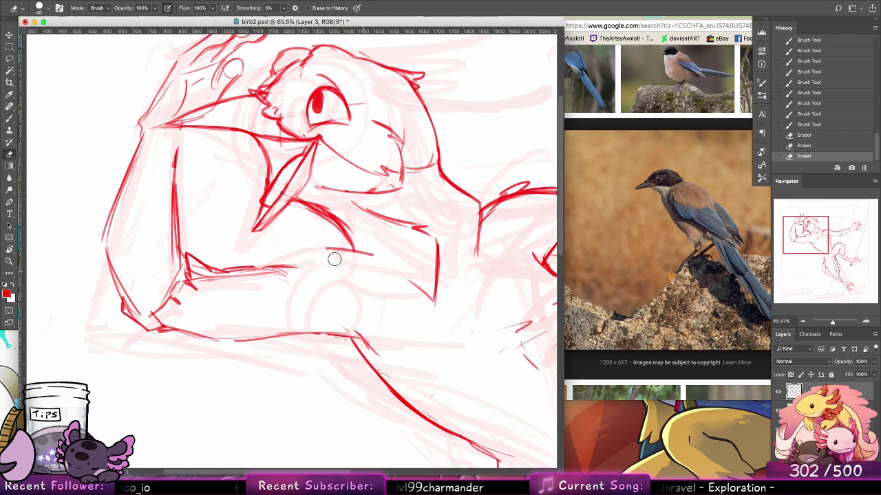
key(b)
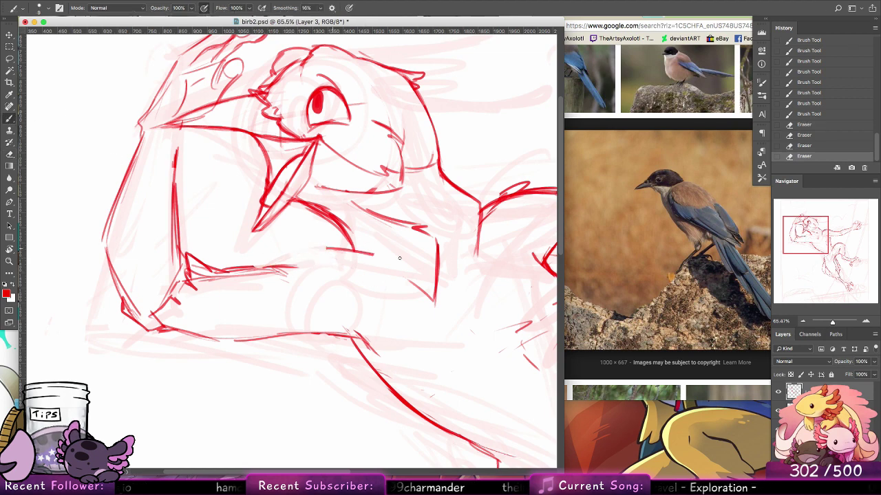
mouse_move(403, 260)
mouse_down()
mouse_move(331, 249)
mouse_move(227, 272)
mouse_up()
mouse_move(311, 267)
mouse_down()
mouse_move(220, 271)
mouse_move(262, 271)
mouse_move(317, 246)
mouse_move(301, 260)
mouse_up()
click(11, 153)
click(10, 120)
Close the Iberian magpie page in the browser and restore bird.psd from the Trash
key(z)
drag(473, 260, 428, 244)
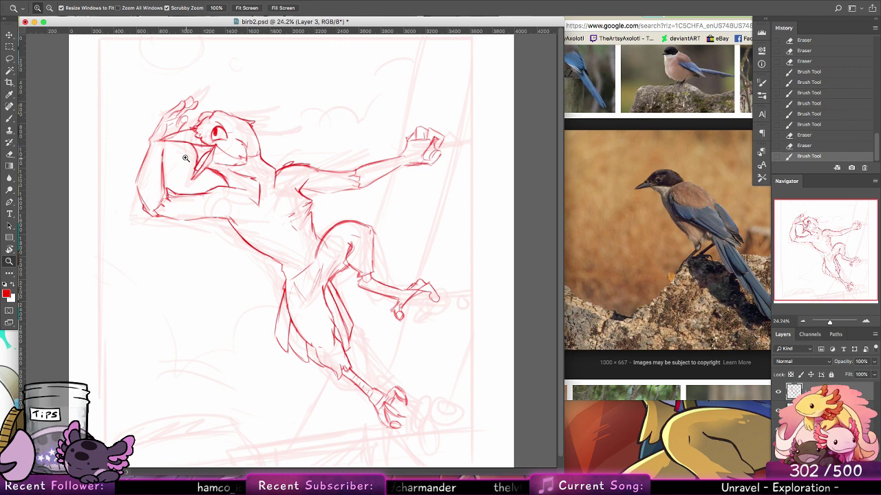
click(615, 197)
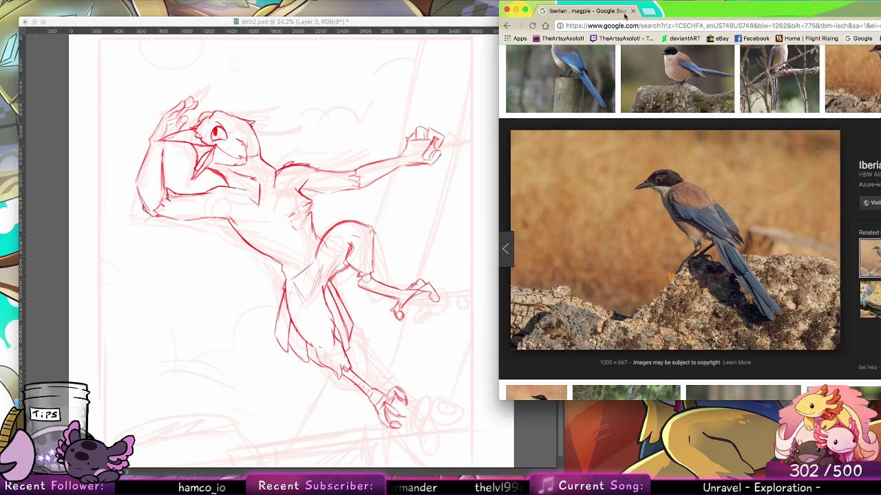
click(632, 10)
click(635, 150)
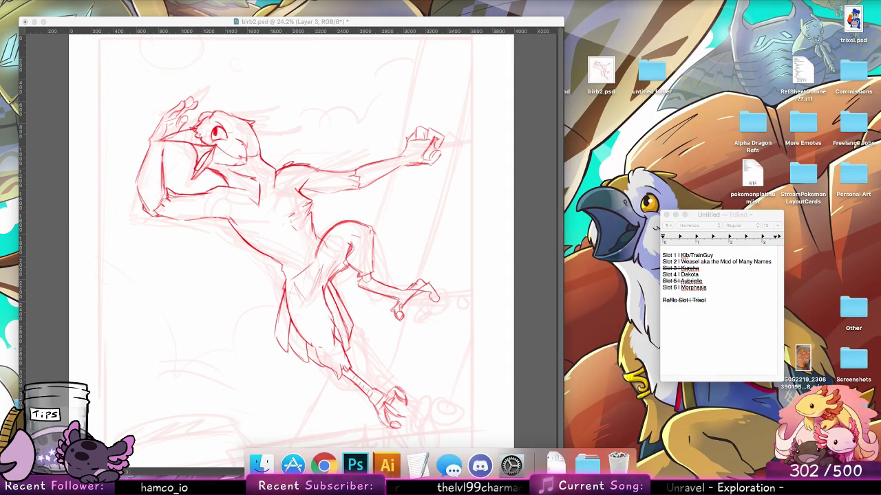
click(620, 462)
click(274, 268)
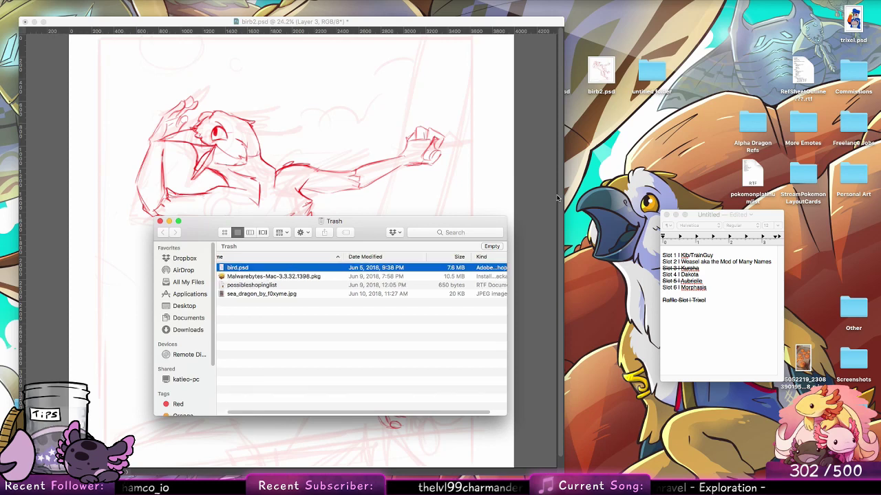
drag(226, 267, 593, 167)
key(super+BackSpace)
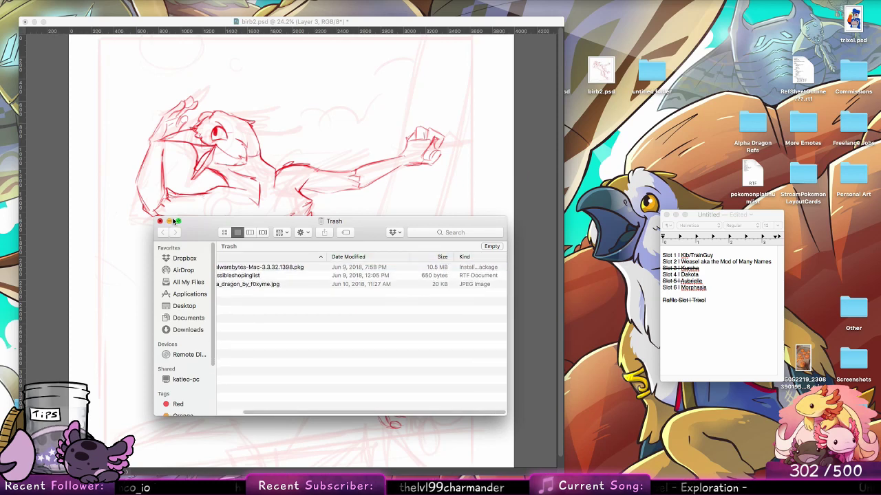
click(428, 210)
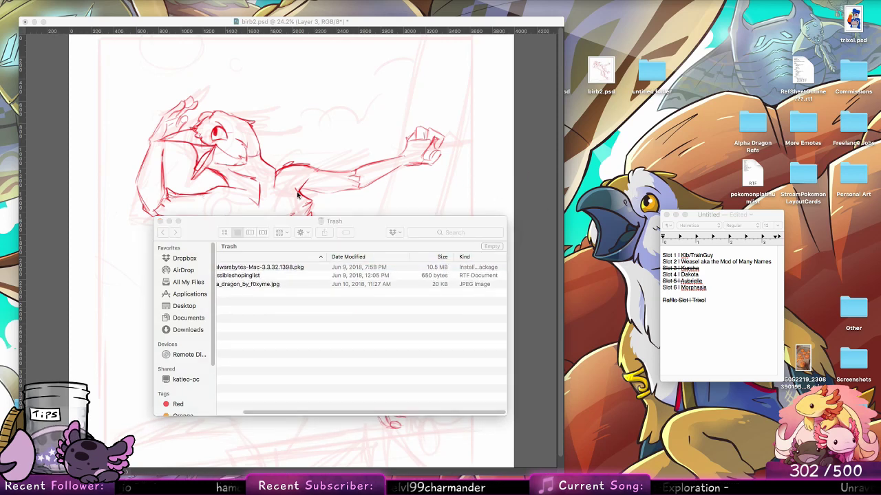
Narrow the birb2.psd window in Photoshop and preview bird.psd beside it as a character reference
click(447, 456)
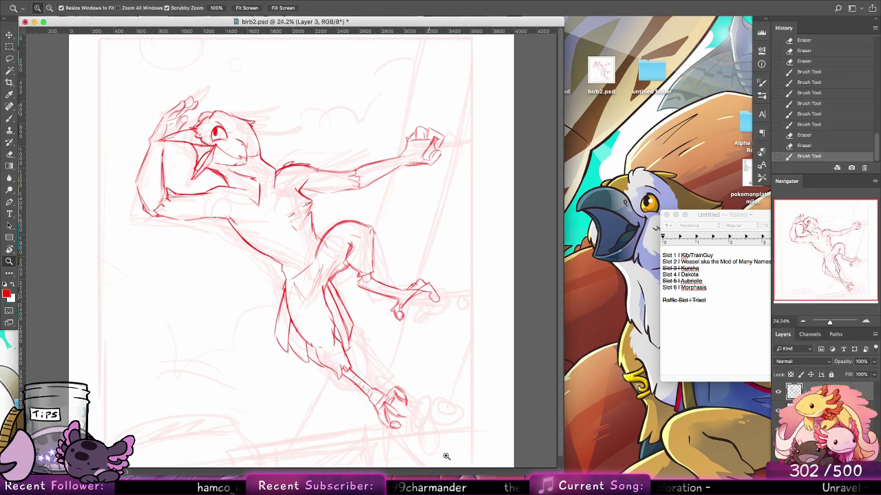
drag(563, 475, 389, 461)
drag(449, 172, 602, 172)
key(space)
click(221, 237)
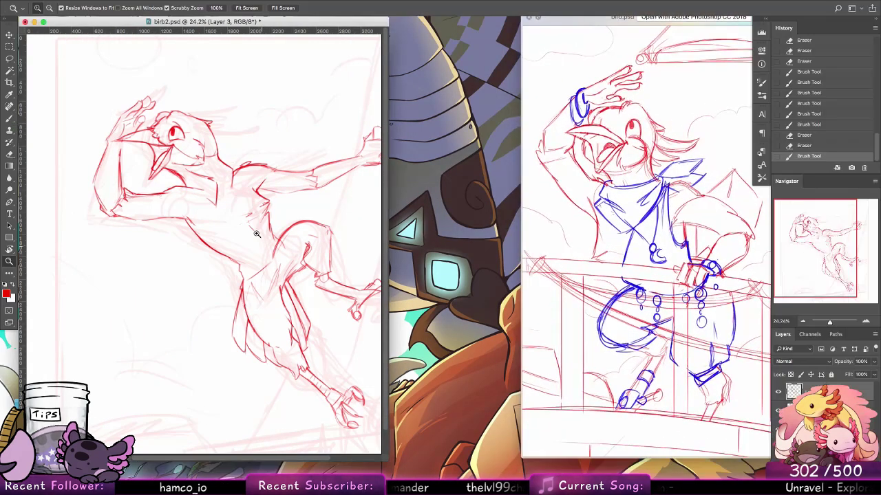
key(super+r)
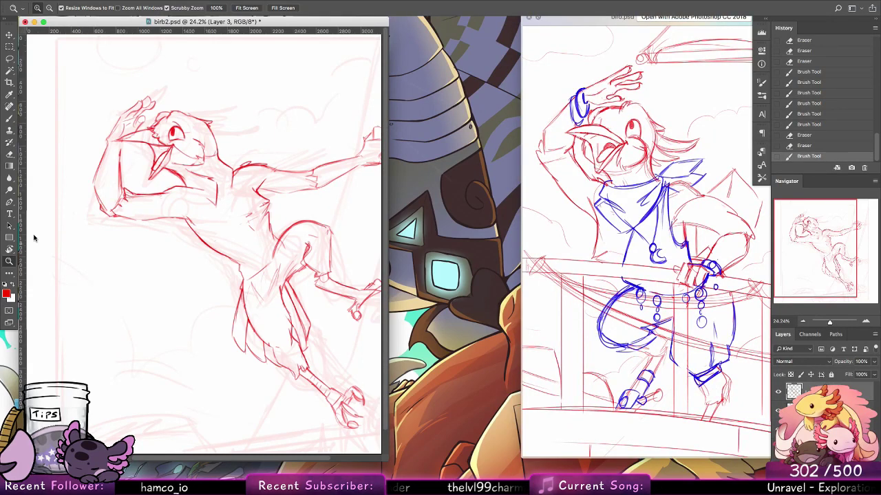
drag(185, 135, 227, 136)
key(b)
drag(310, 241, 299, 234)
key(super+r)
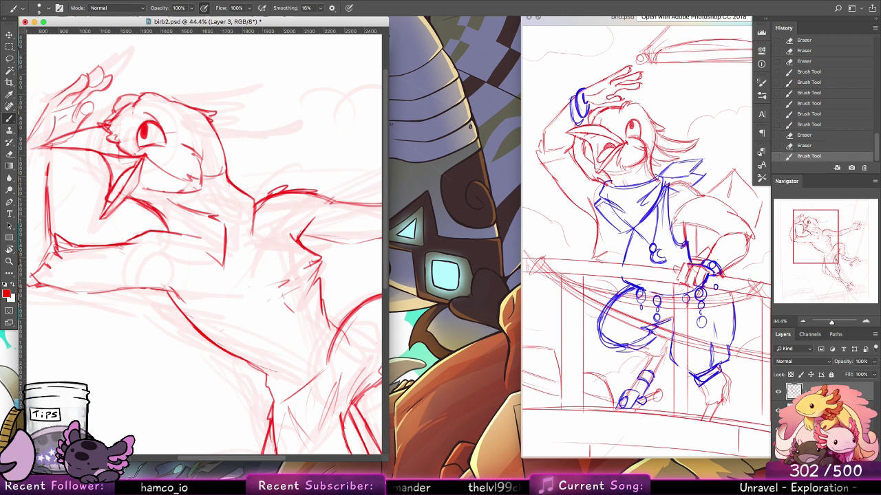
Switch to Chrome, search Google Images for "bird wings" and open the blue wing photo
right_click(322, 463)
click(357, 376)
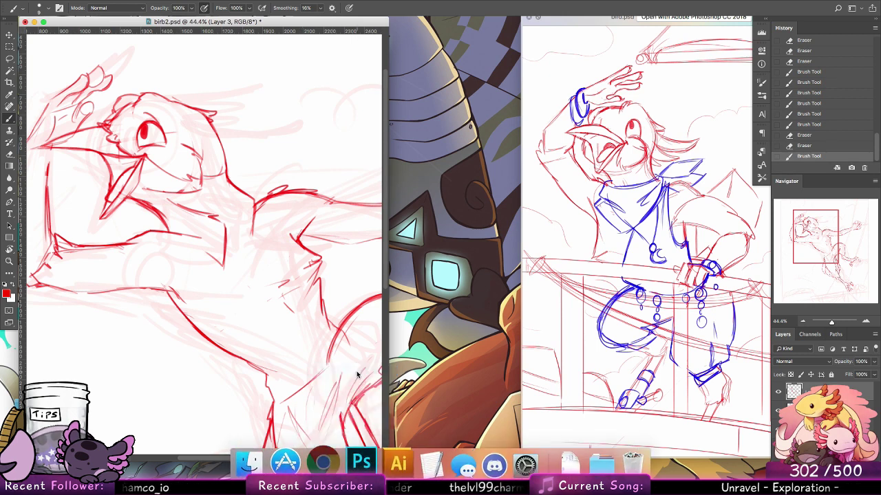
text(bird wings)
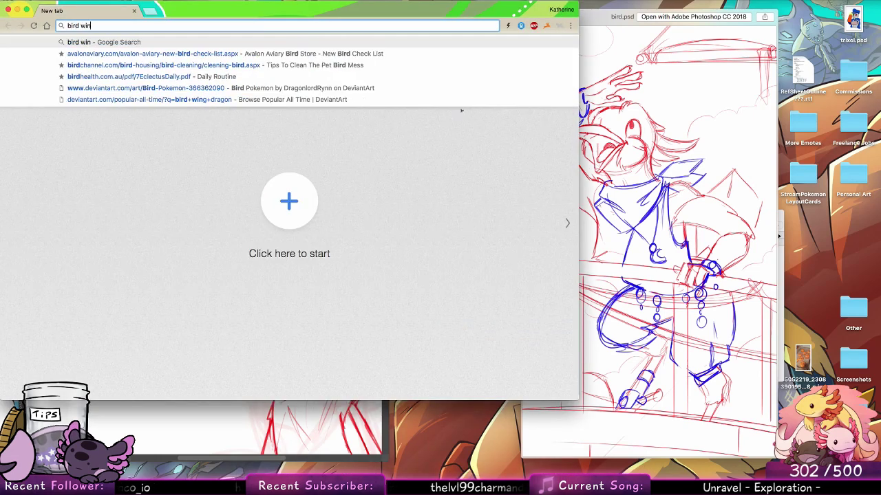
key(Return)
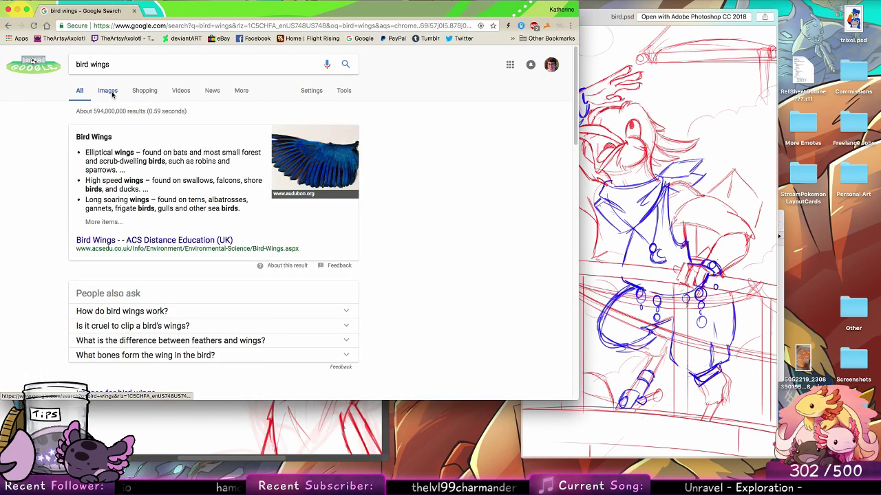
click(108, 91)
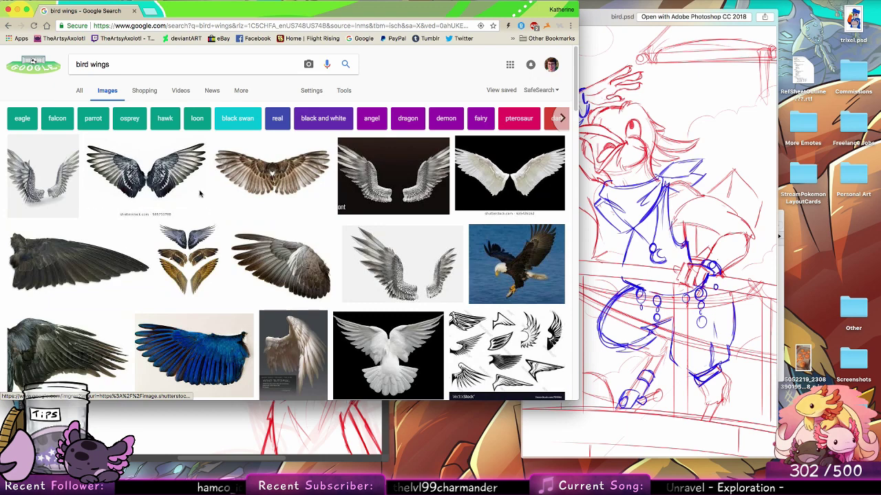
click(241, 351)
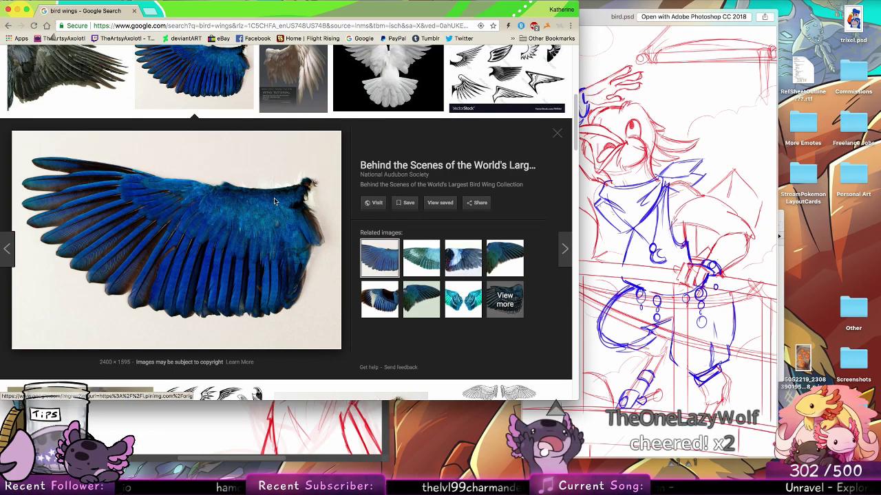
Browse the bird wing image results and open the dark wing stock photo from Colourbox
scroll(306, 213, up, 1)
scroll(306, 213, down, 1)
scroll(289, 230, up, 3)
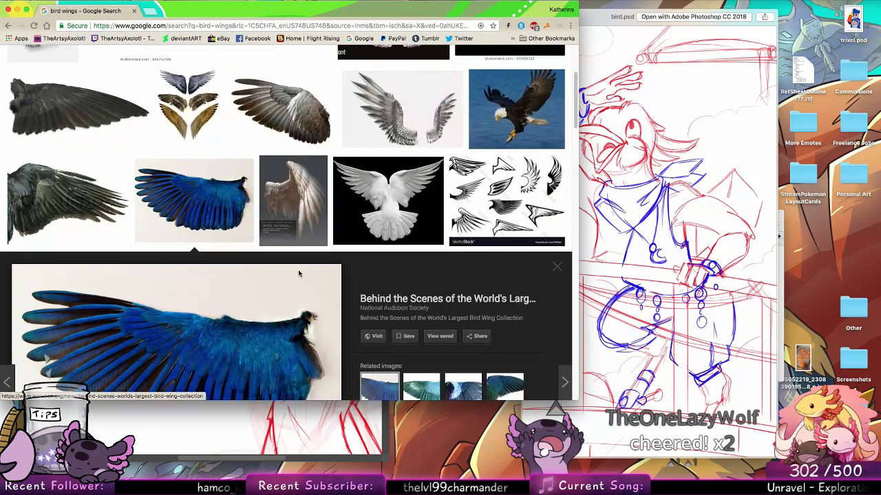
scroll(266, 250, down, 2)
scroll(266, 251, up, 3)
scroll(257, 257, down, 2)
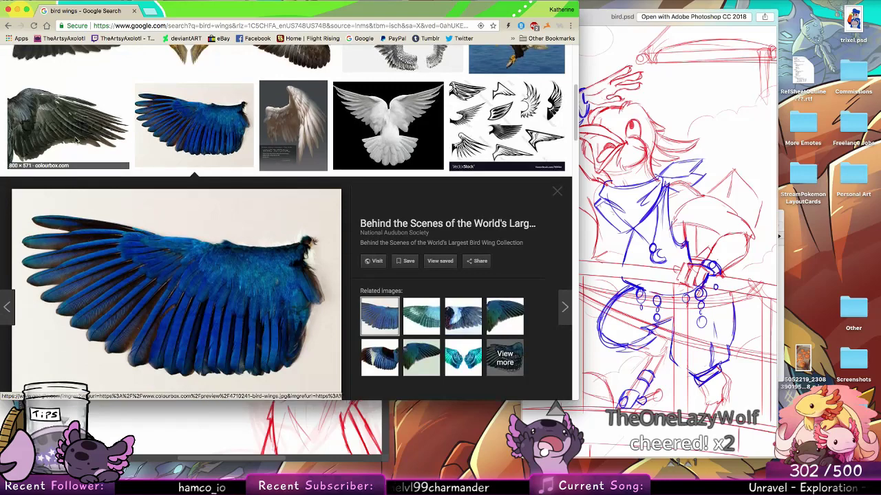
click(79, 117)
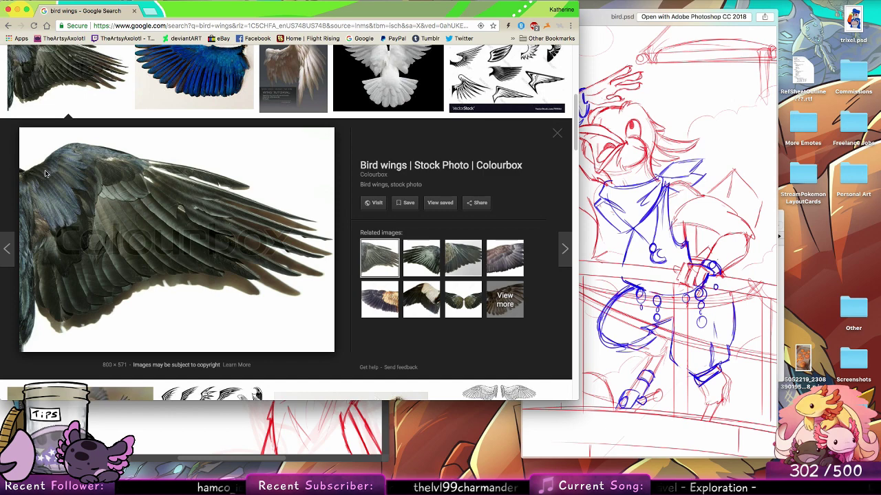
Return to birb2.psd in Photoshop and try feather strokes along the raised upper arm, undoing them
click(246, 407)
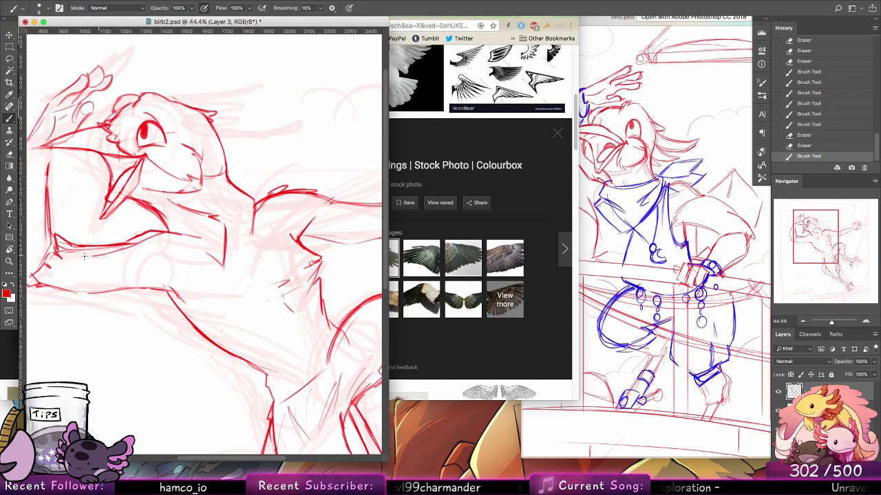
key(ctrl+z)
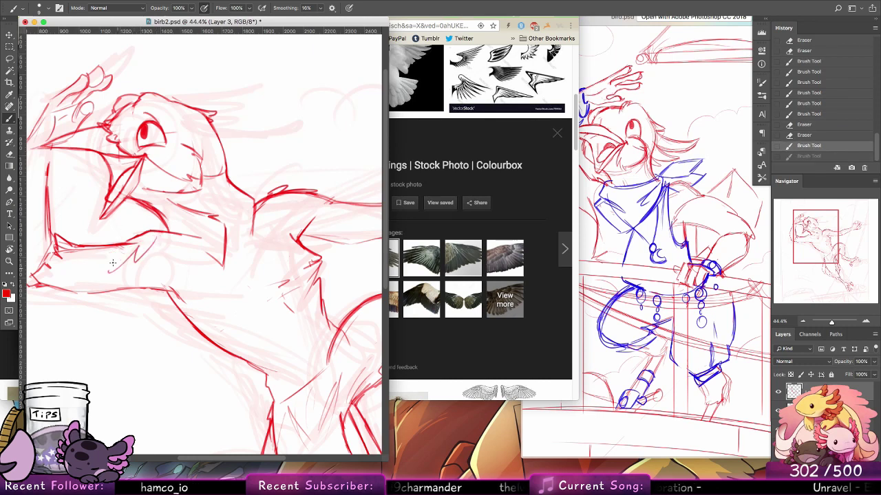
mouse_move(78, 273)
mouse_down()
mouse_move(89, 241)
mouse_move(141, 248)
mouse_up()
key(ctrl+z)
key(ctrl+z)
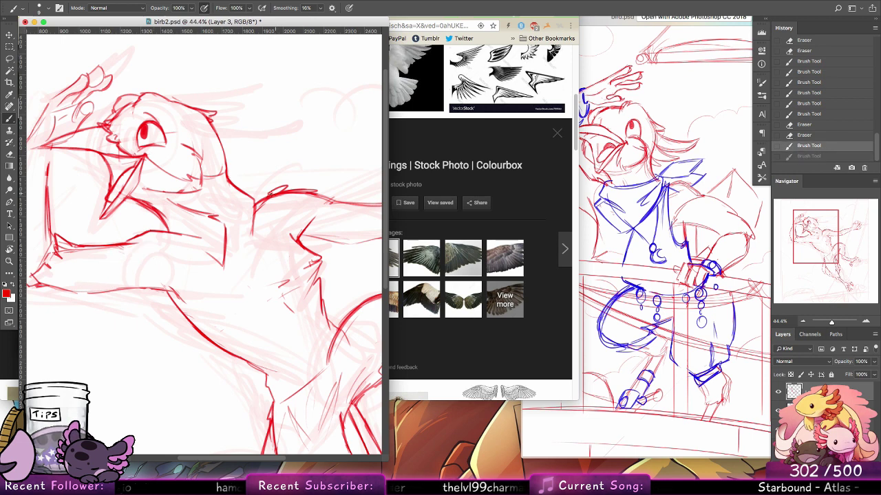
key(ctrl+z)
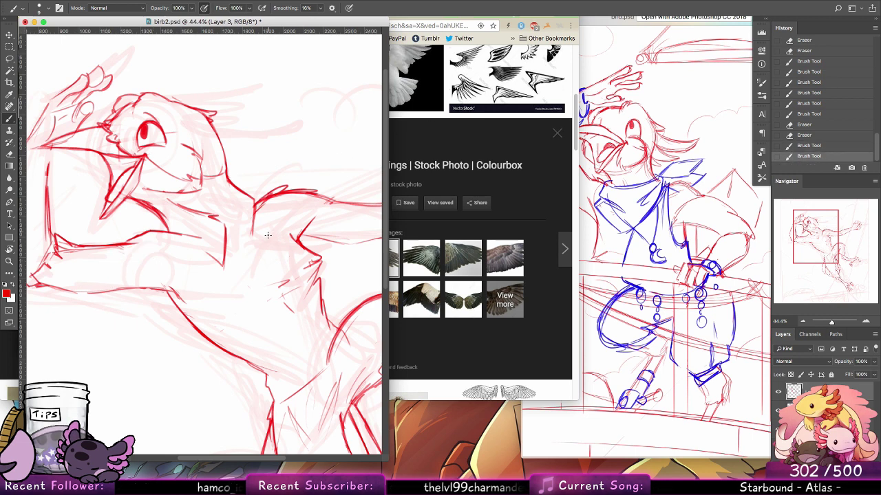
Erase the stray line inside the pointed shape below the neck, redraw its lower edge, and undo the extra brush strokes
click(11, 155)
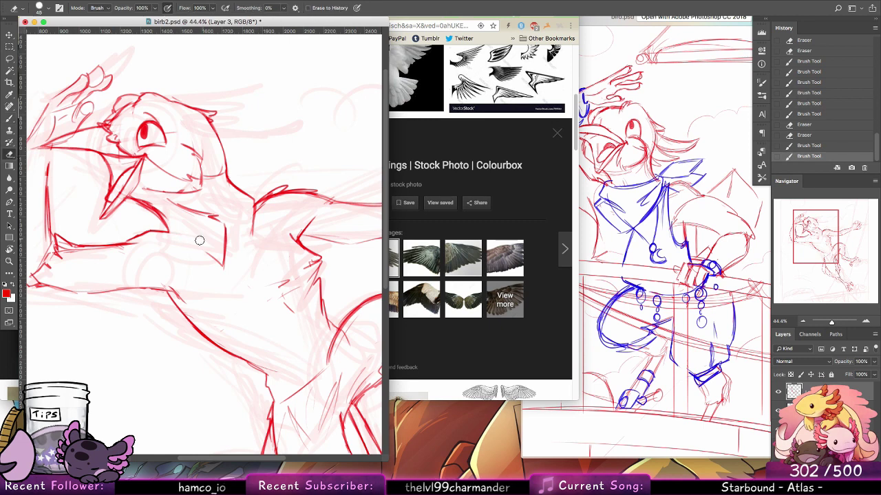
mouse_move(199, 239)
mouse_down()
mouse_move(173, 233)
mouse_move(219, 219)
mouse_move(173, 238)
mouse_move(190, 247)
mouse_up()
click(9, 119)
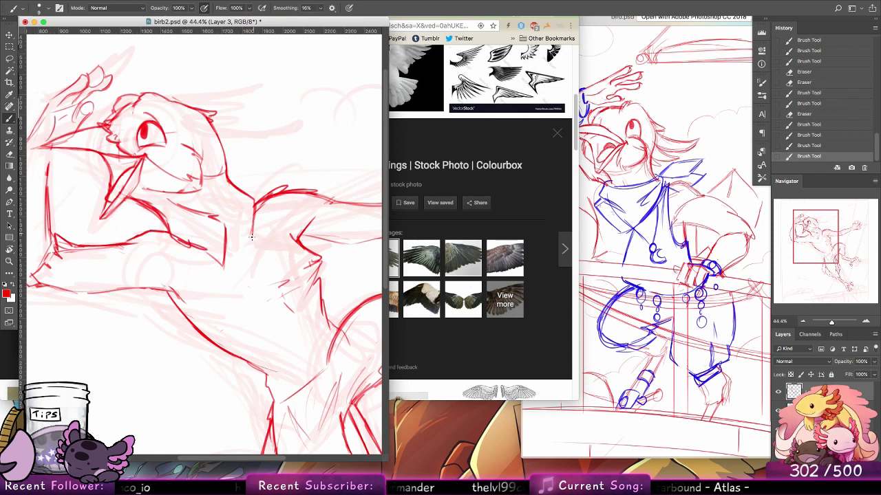
key(ctrl+alt+z)
key(ctrl+alt+z)
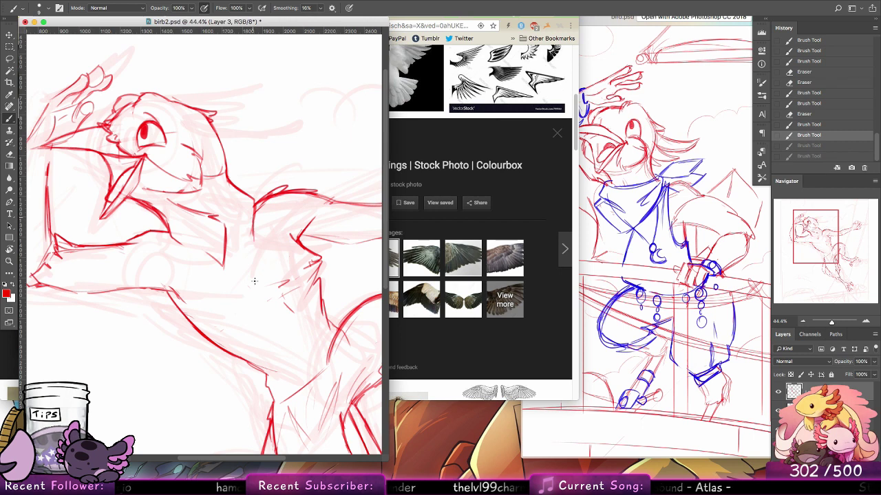
Draw the vest's two long edges from the base of the neck down the torso to the waist, redoing unsatisfactory strokes
mouse_move(255, 209)
mouse_down()
mouse_move(252, 320)
mouse_move(233, 365)
mouse_up()
drag(301, 314, 279, 269)
mouse_move(237, 155)
mouse_down()
mouse_move(251, 212)
mouse_move(284, 255)
mouse_up()
key(alt+super+z)
key(alt+super+z)
mouse_move(235, 159)
mouse_down()
mouse_move(277, 241)
mouse_move(298, 262)
mouse_up()
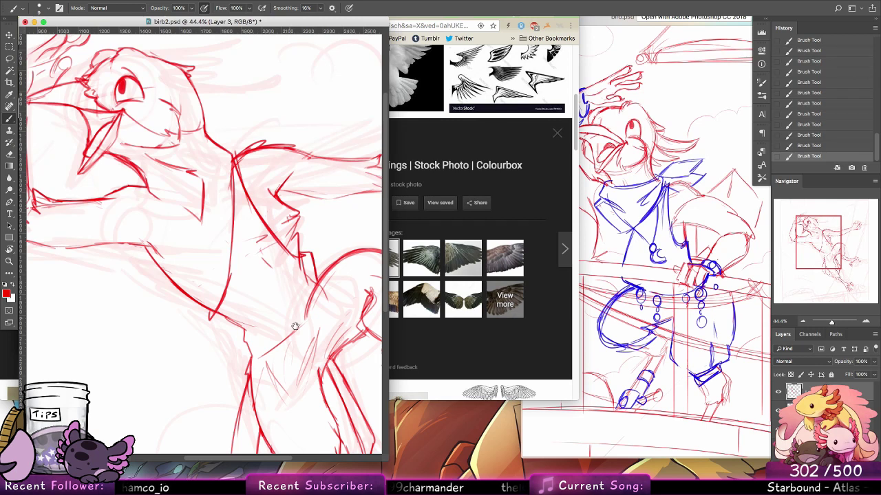
Outline the lower torso below the vest edge down to the hip and sketch a line across the waist
scroll(302, 261, down, 5)
mouse_move(193, 220)
mouse_down()
mouse_move(274, 241)
mouse_move(198, 228)
mouse_move(264, 247)
mouse_move(281, 238)
mouse_move(260, 245)
mouse_up()
key(alt+super+z)
key(alt+super+z)
key(alt+super+z)
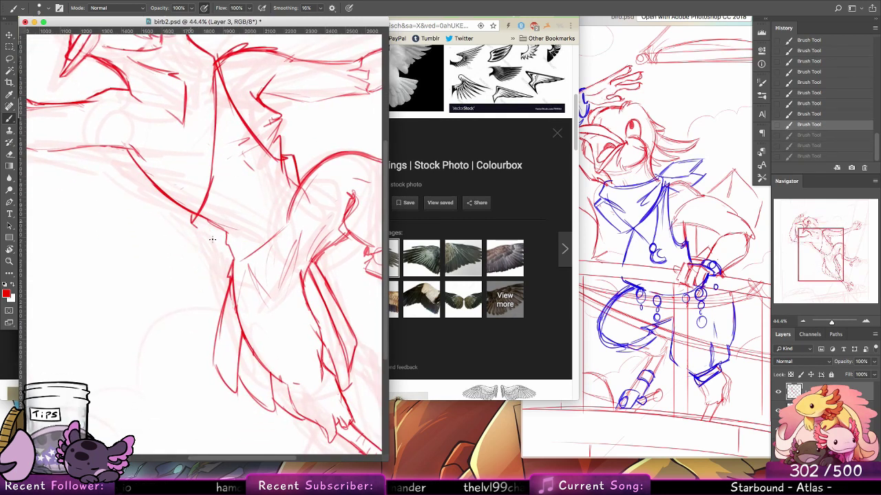
drag(193, 220, 229, 245)
drag(286, 221, 244, 252)
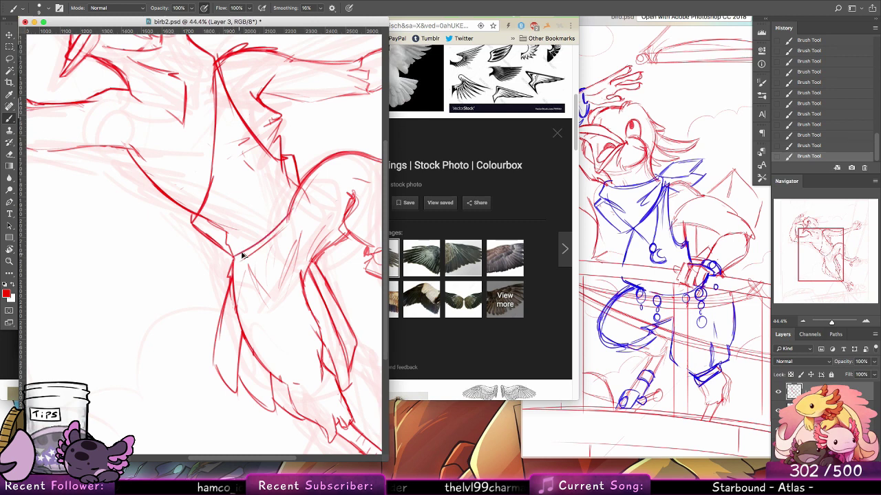
Redraw the curved waist line and add a second line beneath it to form a waistband across the hips
key(alt+super+z)
key(alt+super+z)
mouse_move(286, 220)
mouse_down()
mouse_move(237, 256)
mouse_move(289, 207)
mouse_up()
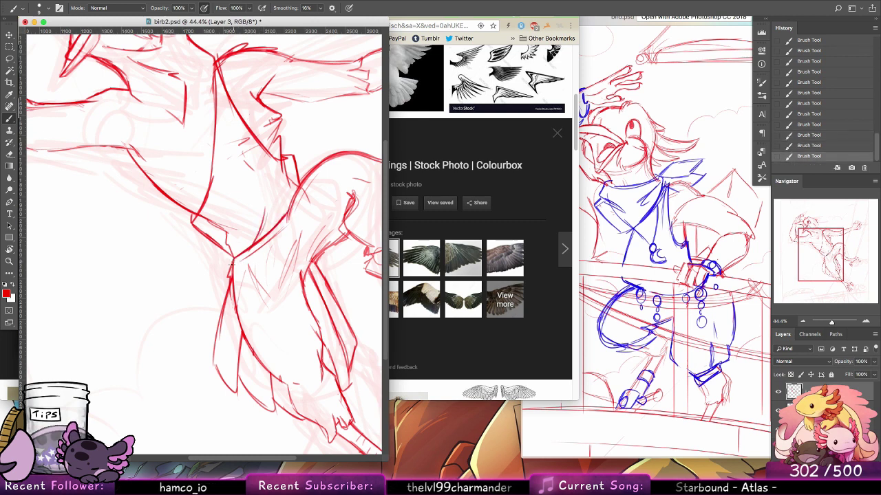
mouse_move(232, 257)
mouse_down()
mouse_move(231, 291)
mouse_move(287, 219)
mouse_up()
key(super+z)
drag(247, 285, 289, 215)
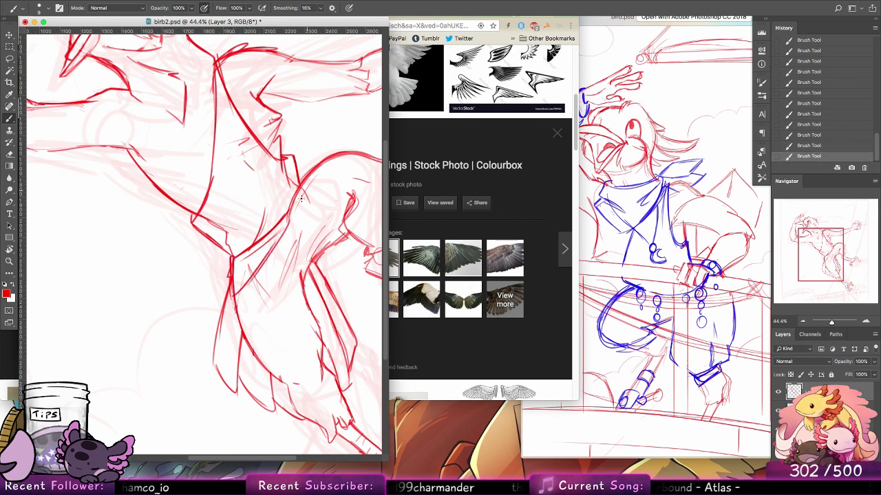
Erase the stray sketch lines around the waistband, the belly and the vest's side edge
click(11, 156)
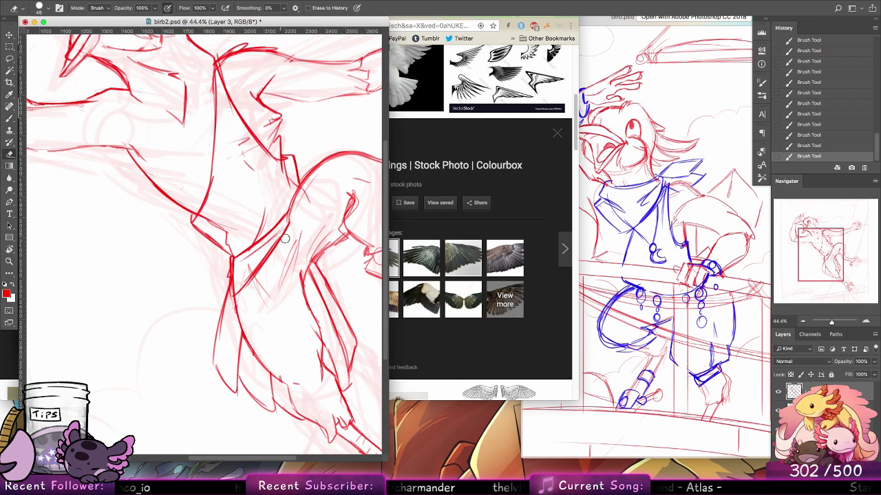
drag(236, 287, 244, 274)
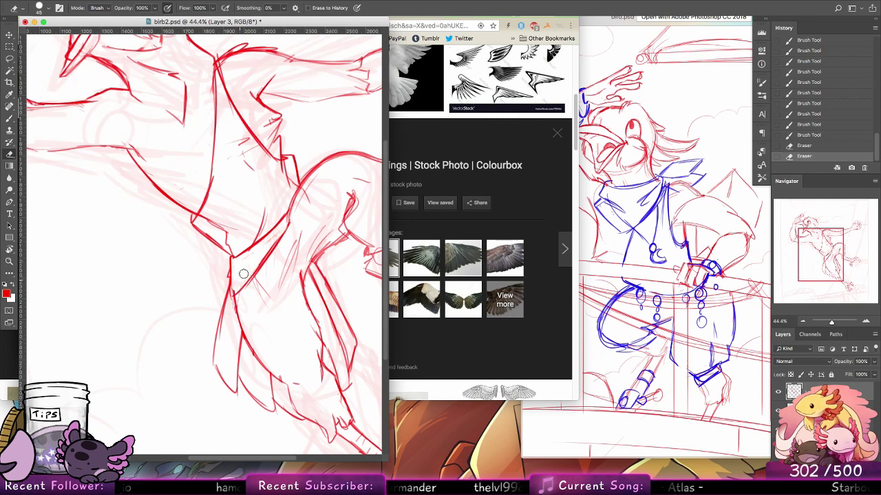
drag(272, 237, 237, 219)
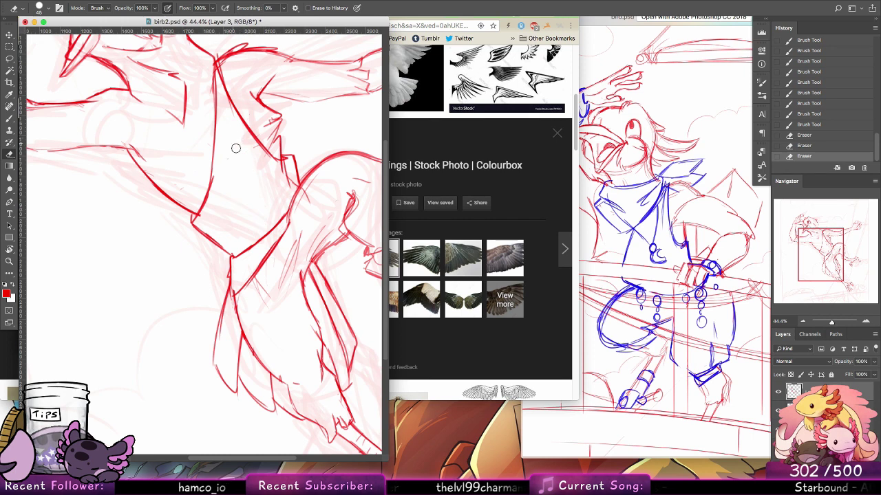
mouse_move(235, 148)
mouse_down()
mouse_move(298, 174)
mouse_move(277, 165)
mouse_move(291, 185)
mouse_up()
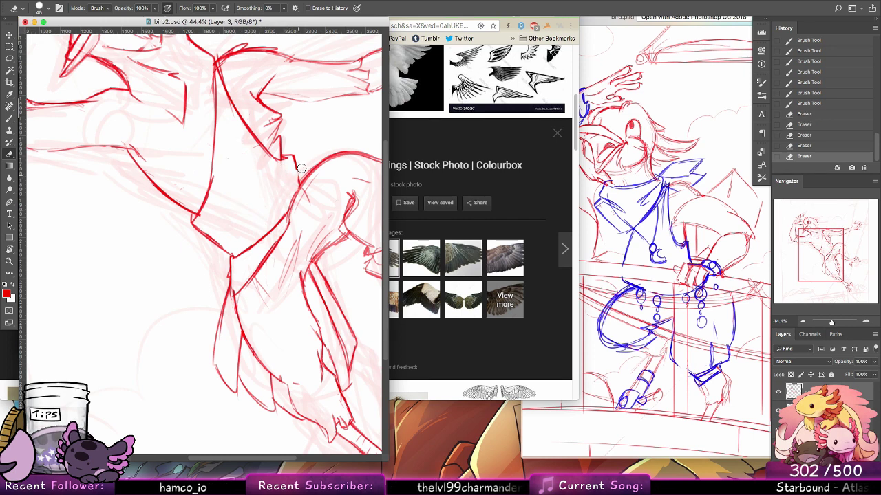
Redraw the torso's side line above the thigh and add short crease strokes just above the waistband
click(10, 118)
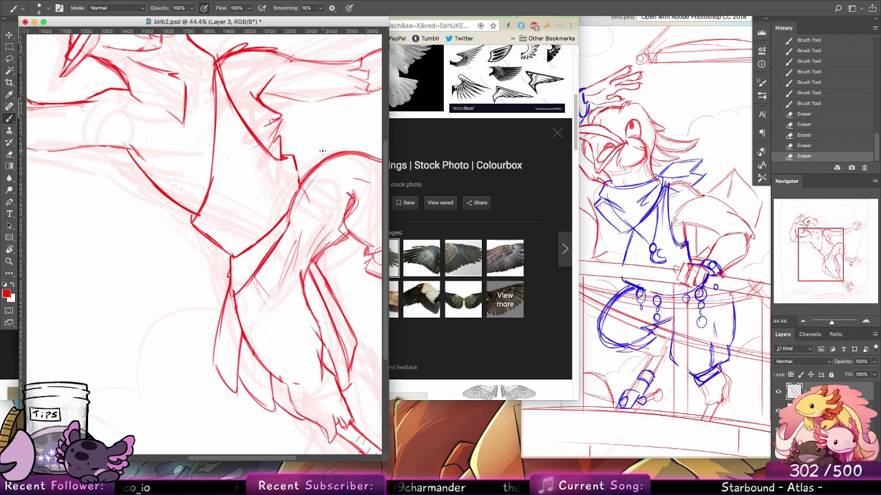
drag(295, 172, 300, 187)
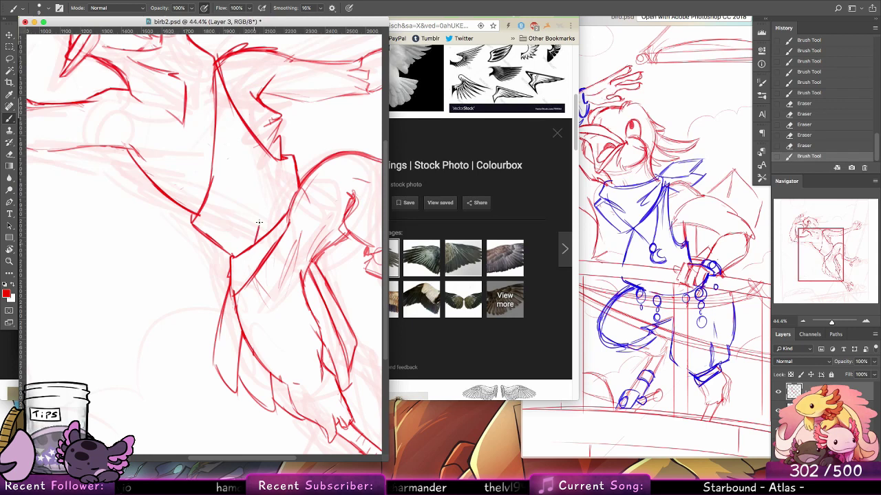
mouse_move(256, 245)
mouse_down()
mouse_move(262, 219)
mouse_move(244, 238)
mouse_up()
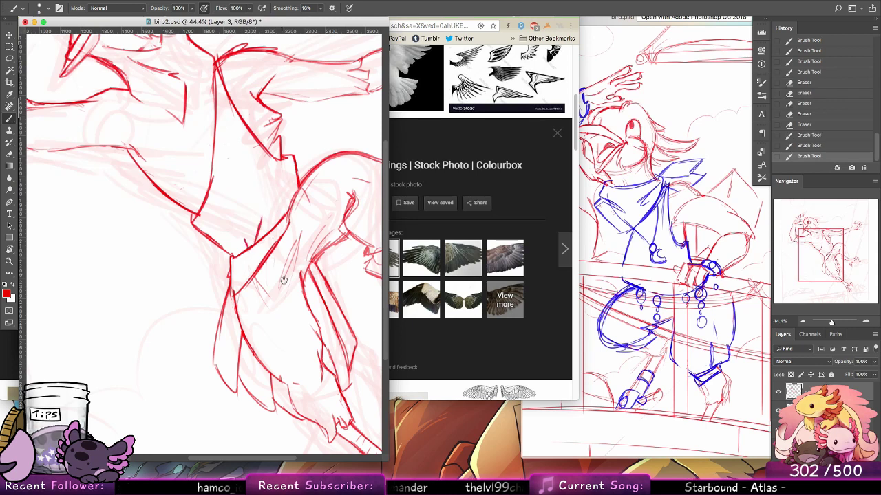
Add short jagged feather tufts below the raised arm and at the other armpit, cleaning up with the Eraser
drag(281, 279, 314, 357)
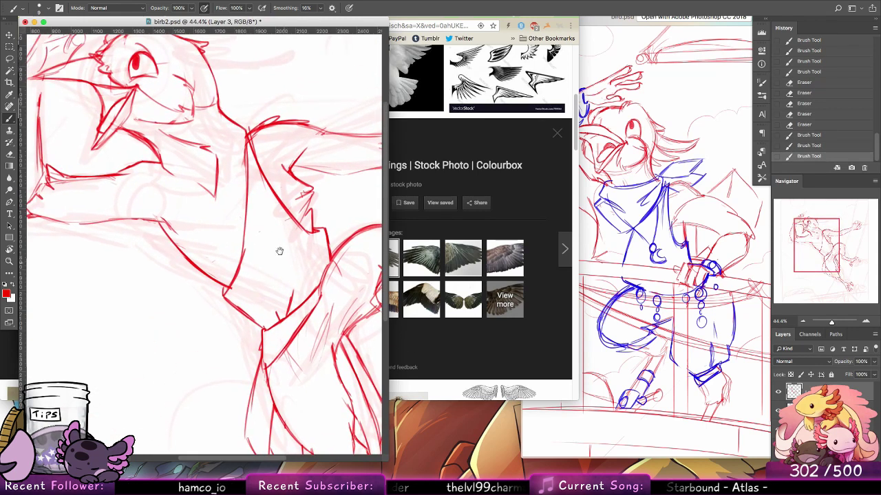
drag(279, 250, 351, 336)
drag(248, 314, 247, 309)
key(super+alt+z)
key(super+alt+z)
key(ctrl+shift+z)
key(ctrl+shift+z)
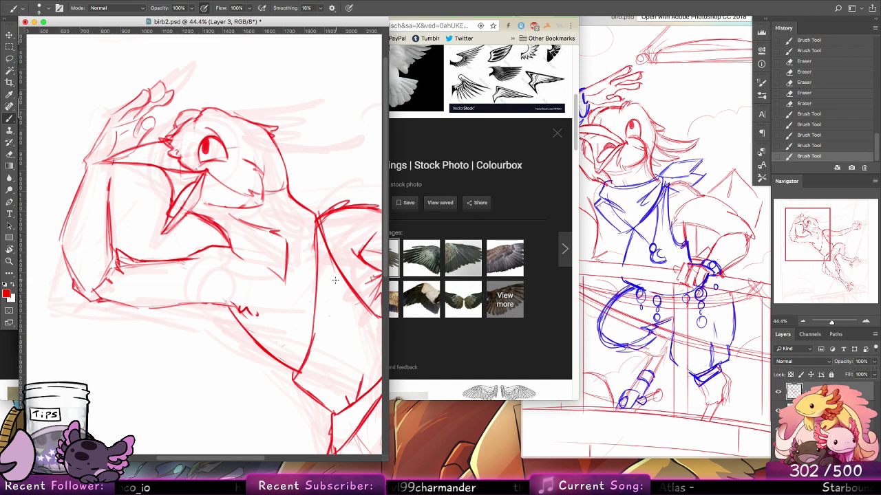
drag(336, 302, 231, 269)
mouse_move(249, 213)
mouse_down()
mouse_move(254, 225)
mouse_move(259, 213)
mouse_up()
key(e)
key(b)
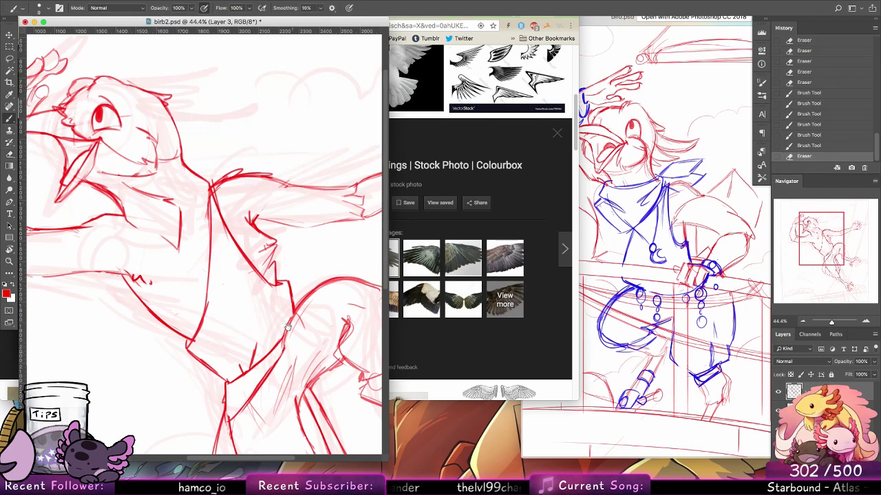
Draw clusters of round beads hanging from the waistband and add fold strokes on the upper thigh
scroll(224, 238, down, 5)
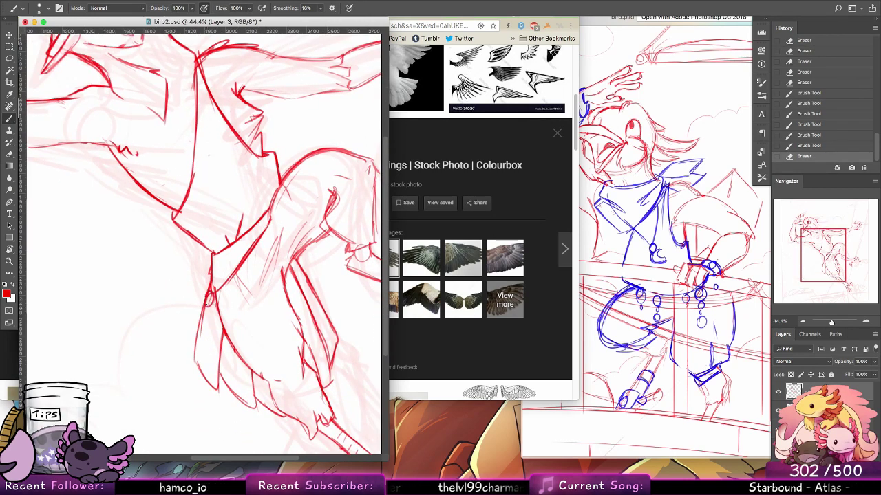
drag(212, 291, 197, 314)
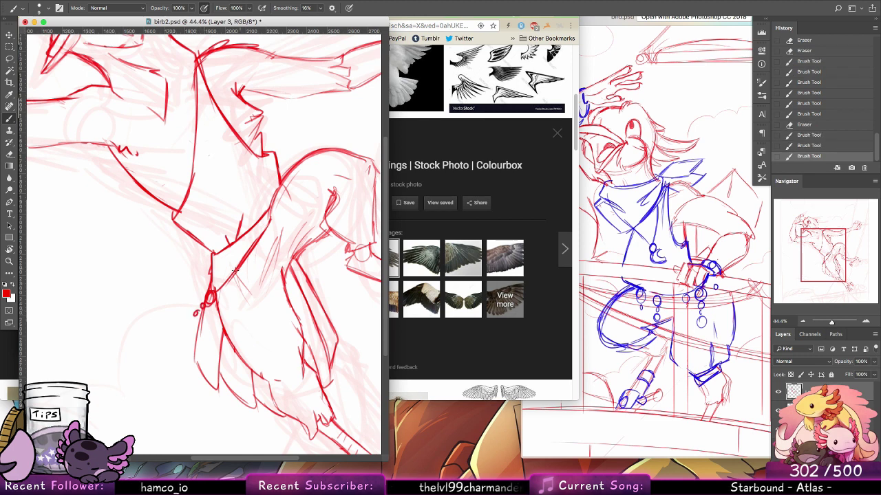
mouse_move(238, 269)
mouse_down()
mouse_move(238, 288)
mouse_move(242, 280)
mouse_up()
drag(239, 298, 239, 308)
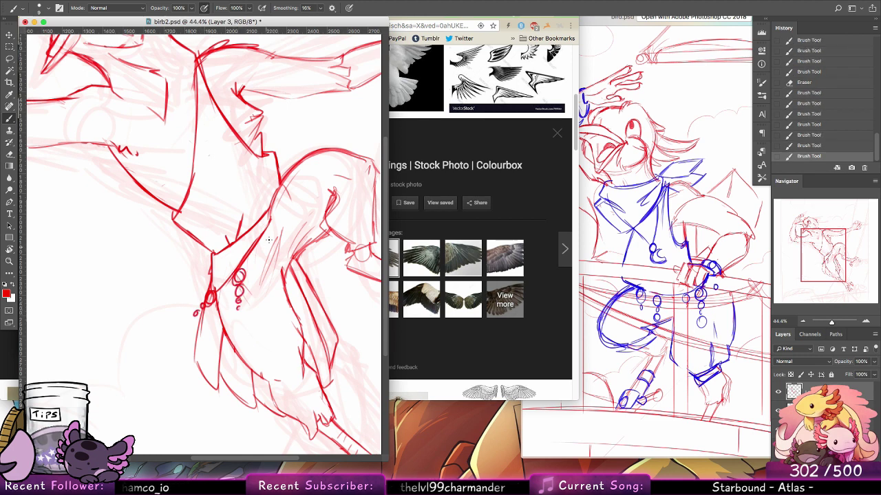
drag(262, 237, 267, 275)
drag(288, 226, 278, 243)
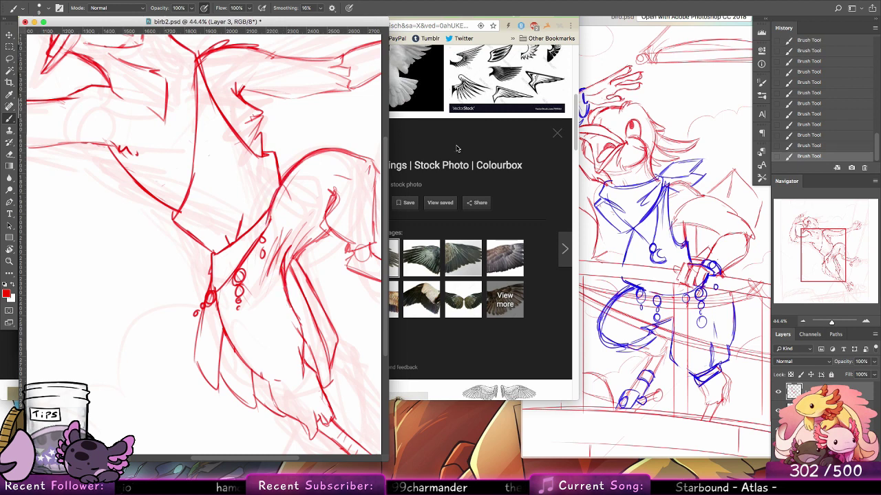
Draw short bands across the shin of the lower leg above the ankle cuff
scroll(293, 255, down, 5)
scroll(294, 255, right, 4)
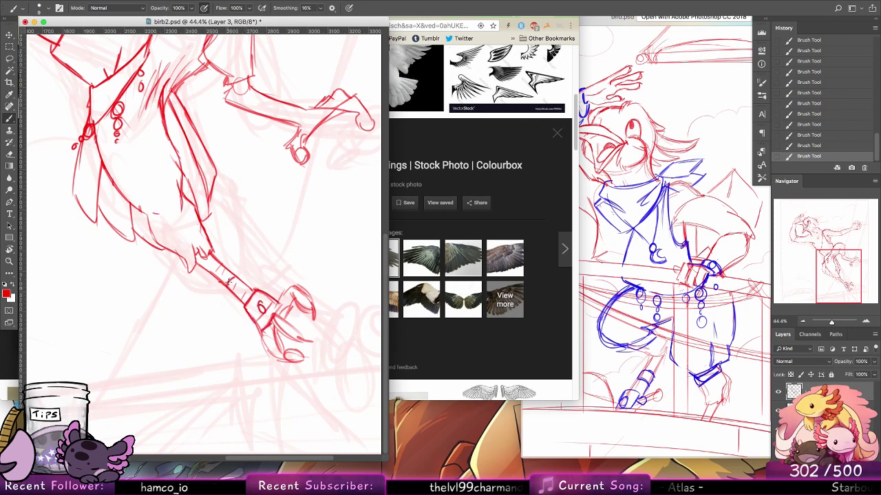
drag(241, 284, 229, 294)
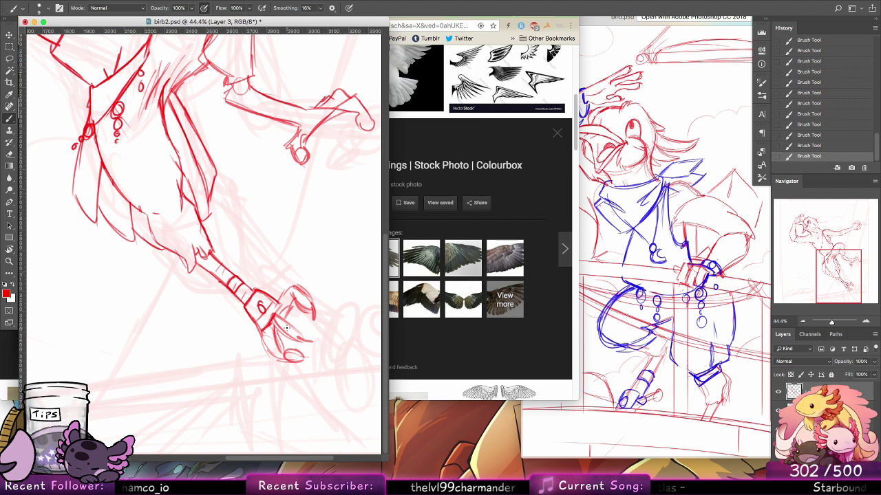
Draw a cuff around the raised leg's shin and wrap lines over the base of its toes
scroll(293, 281, up, 5)
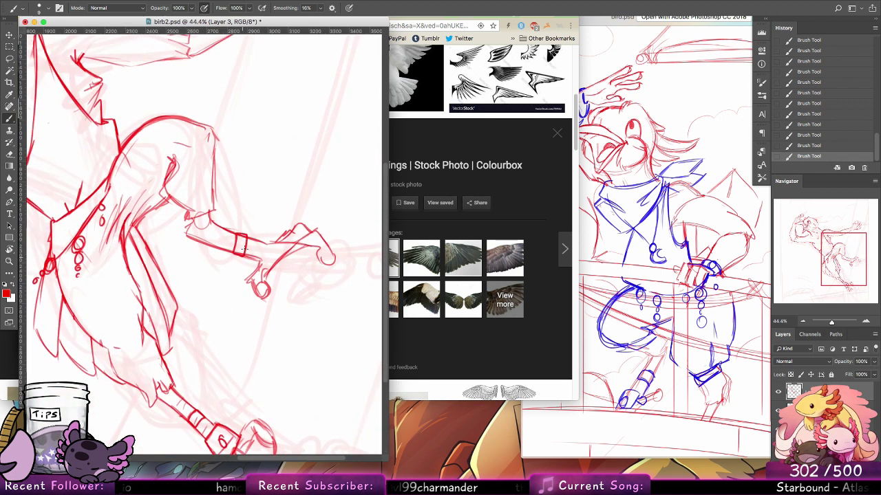
mouse_move(282, 239)
mouse_down()
mouse_move(298, 244)
mouse_move(278, 260)
mouse_move(268, 245)
mouse_up()
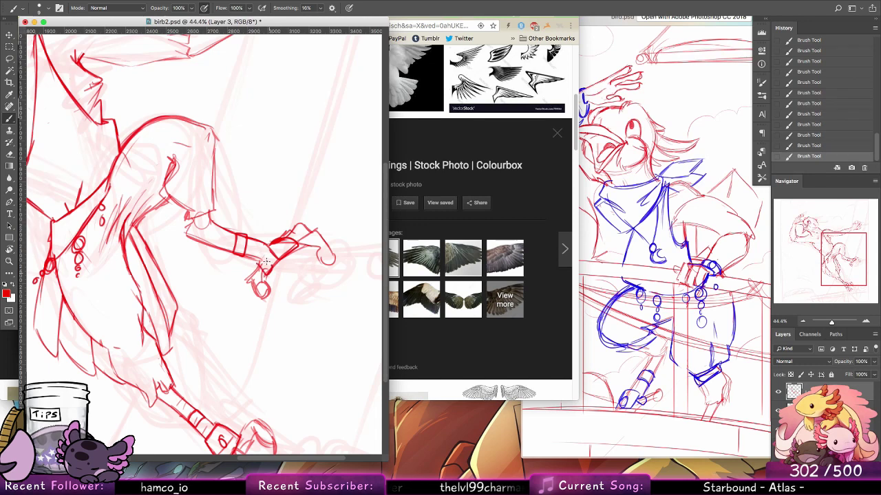
mouse_move(265, 261)
mouse_down()
mouse_move(261, 317)
mouse_move(304, 366)
mouse_up()
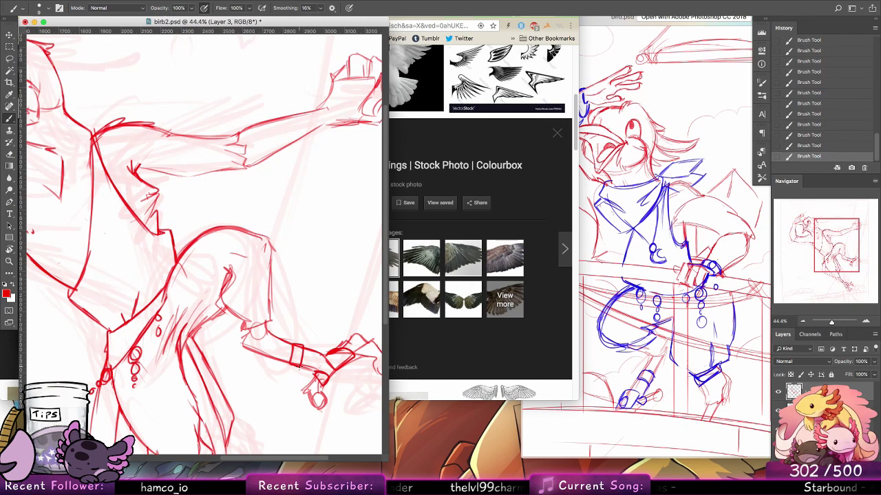
Frame the bird's head and upper body and add a new empty layer above the red sketch
key(z)
drag(273, 205, 217, 200)
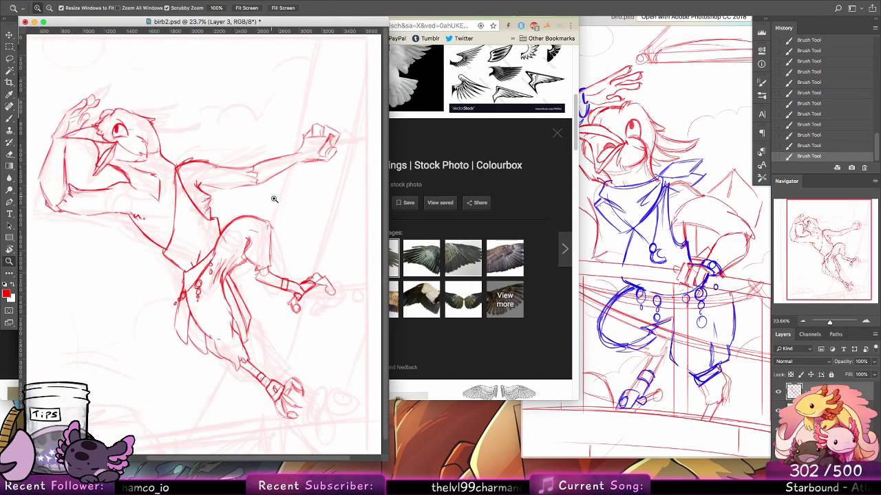
drag(242, 157, 268, 157)
key(b)
drag(247, 302, 336, 347)
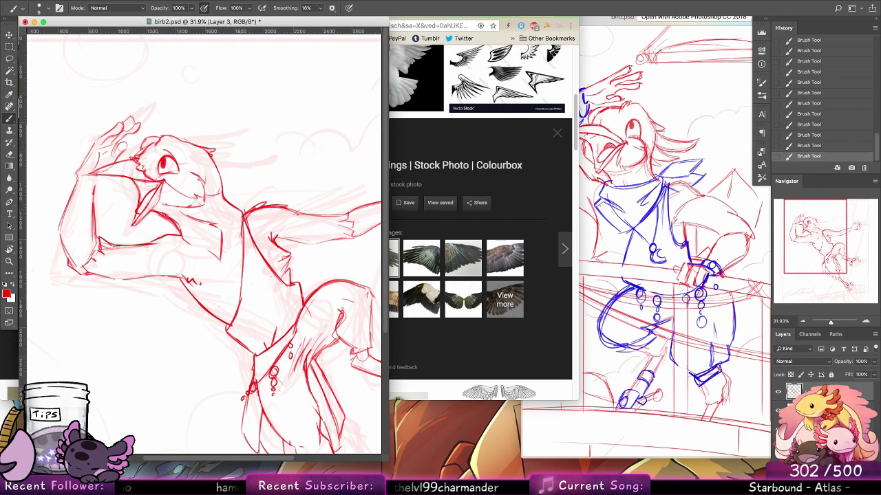
key(alt+shift+super+n)
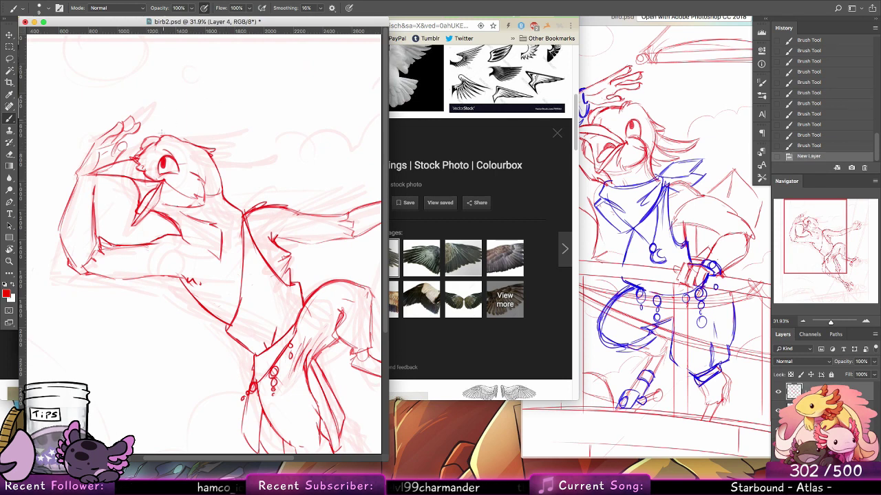
Try sketching a bandana with knotted tails around the bird's head, and undo all of its strokes
mouse_move(143, 138)
mouse_down()
mouse_move(226, 165)
mouse_move(234, 150)
mouse_move(217, 165)
mouse_move(147, 145)
mouse_move(253, 178)
mouse_up()
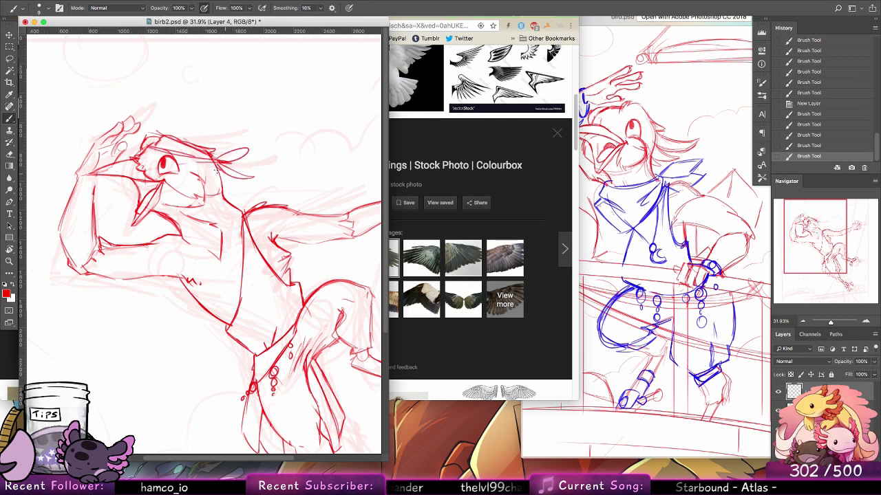
drag(162, 132, 201, 136)
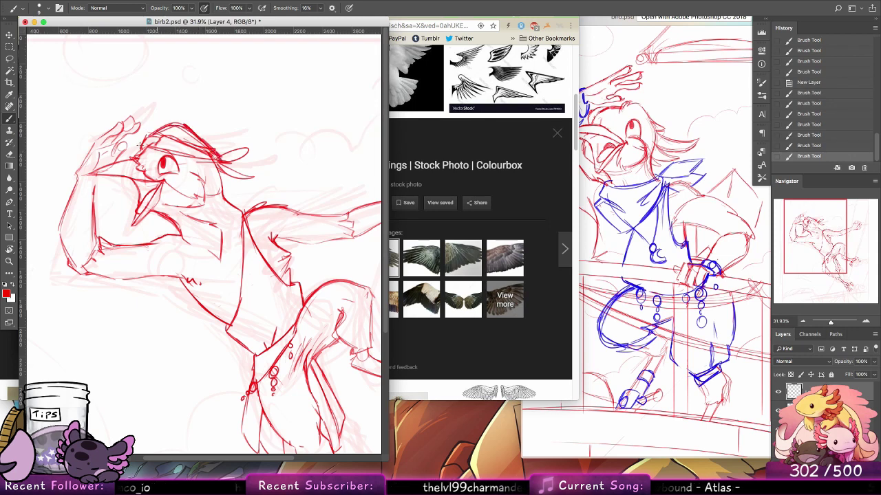
mouse_move(140, 148)
mouse_down()
mouse_move(167, 142)
mouse_move(219, 163)
mouse_up()
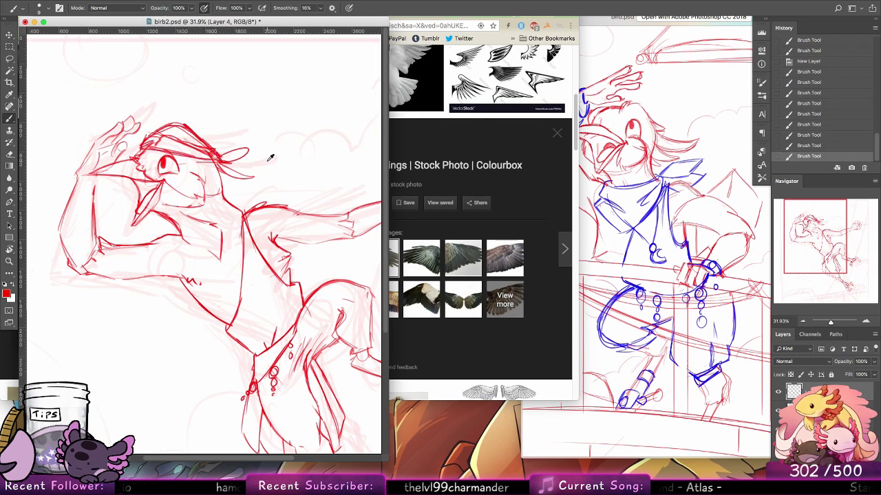
key(ctrl+alt+z)
key(ctrl+alt+z)
key(ctrl+alt+z)
key(ctrl+alt+z)
key(ctrl+alt+z)
key(ctrl+alt+z)
key(ctrl+alt+z)
key(ctrl+alt+z)
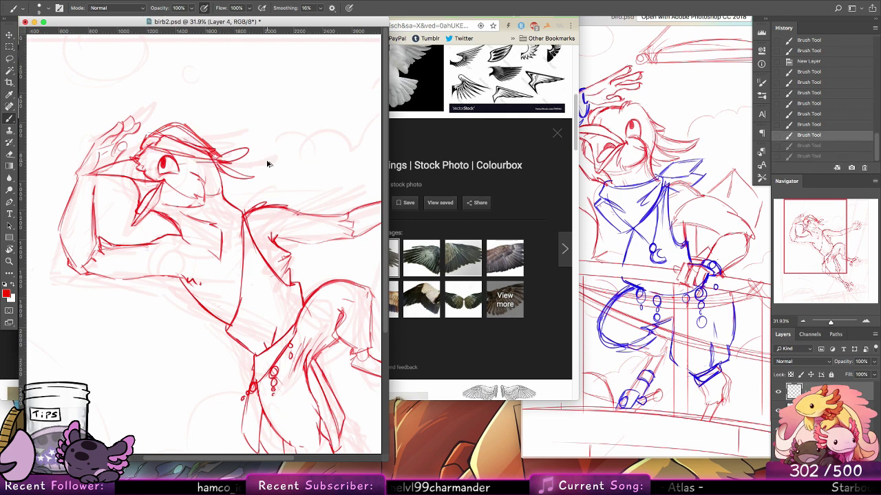
key(ctrl+alt+z)
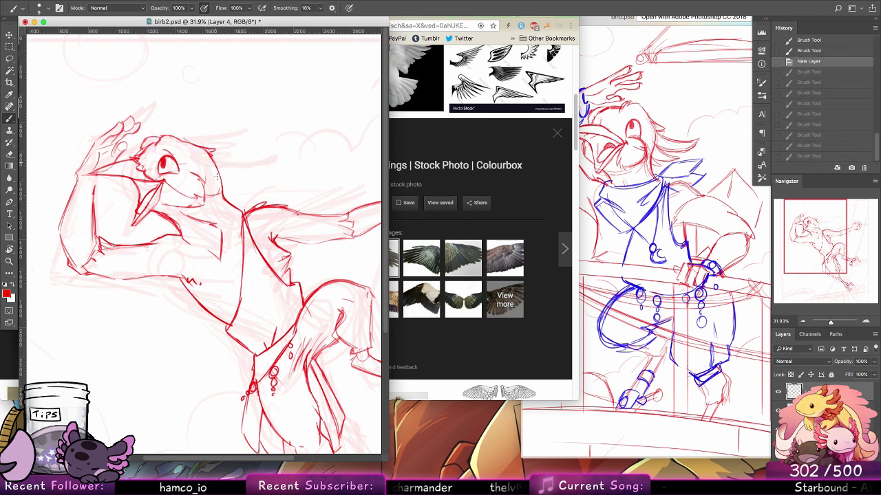
Sketch the bandana's edge behind the head on Layer 4, and erase the overlapping back-of-head lines on Layer 3
drag(216, 169, 223, 195)
mouse_move(213, 153)
mouse_down()
mouse_move(224, 198)
mouse_move(218, 167)
mouse_move(220, 176)
mouse_up()
click(9, 157)
click(818, 410)
click(10, 119)
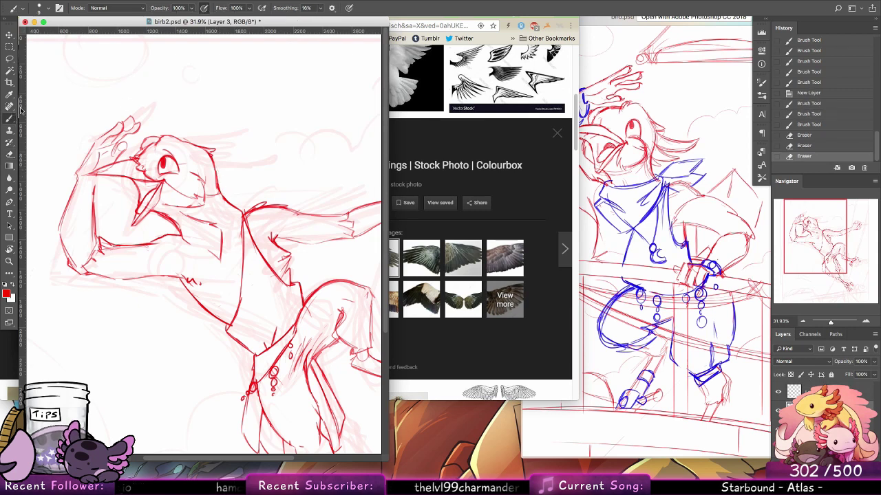
click(818, 392)
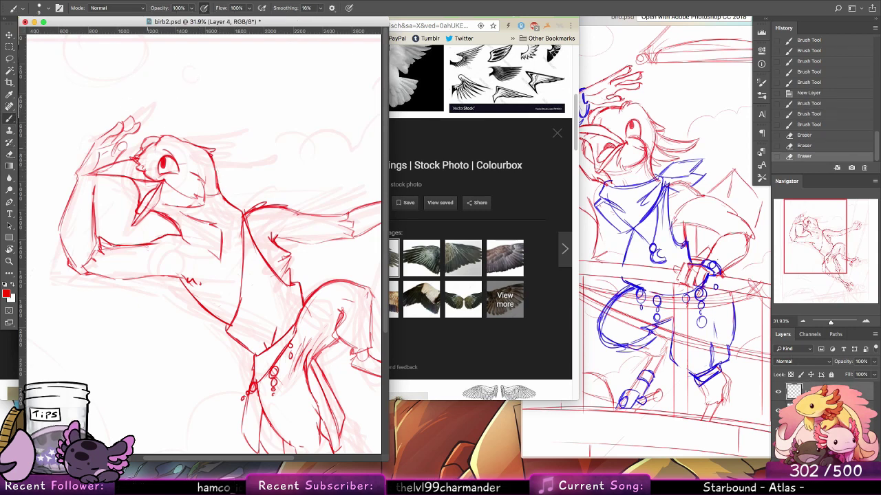
Draw a bandana wrapped around the bird's head on Layer 4, slanting above the eye to a knot with two tails behind
drag(215, 155, 220, 190)
mouse_move(185, 140)
mouse_down()
mouse_move(218, 186)
mouse_move(203, 163)
mouse_up()
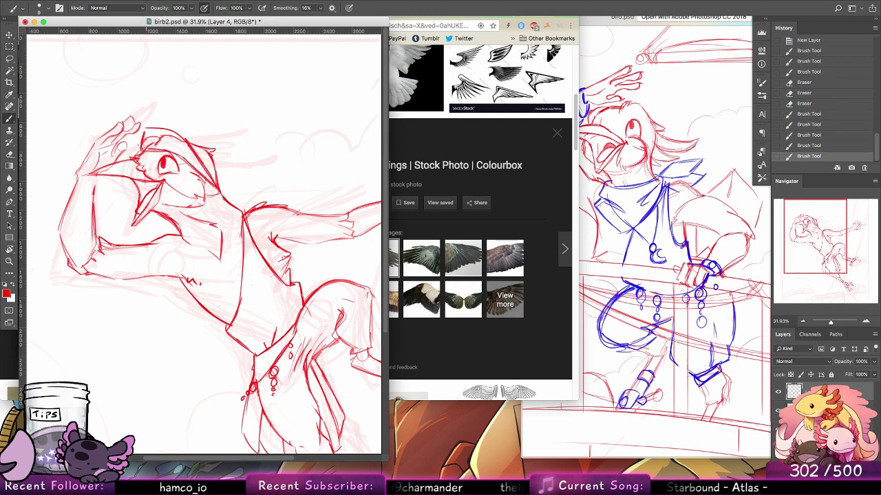
key(super+alt+z)
key(super+alt+z)
key(super+shift+z)
key(super+shift+z)
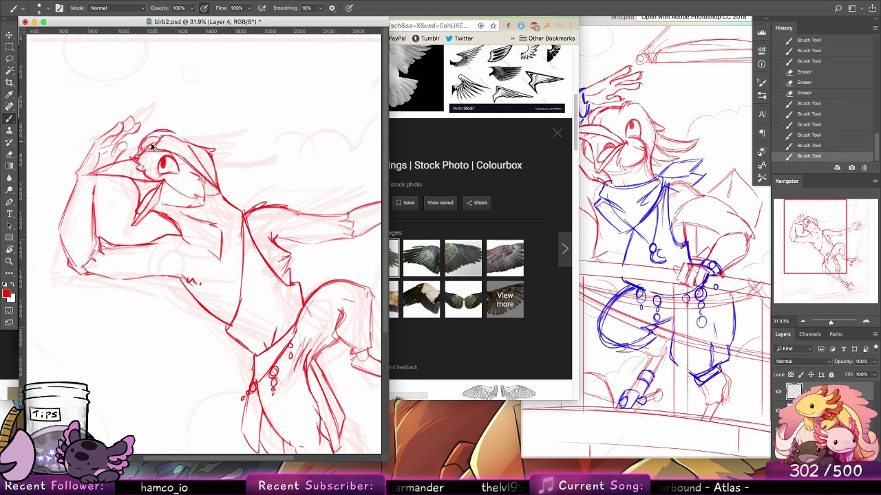
key(super+alt+z)
key(super+alt+z)
mouse_move(144, 137)
mouse_down()
mouse_move(215, 167)
mouse_move(202, 164)
mouse_move(214, 177)
mouse_move(198, 151)
mouse_move(218, 172)
mouse_up()
mouse_move(218, 173)
mouse_down()
mouse_move(242, 172)
mouse_move(242, 190)
mouse_move(264, 170)
mouse_up()
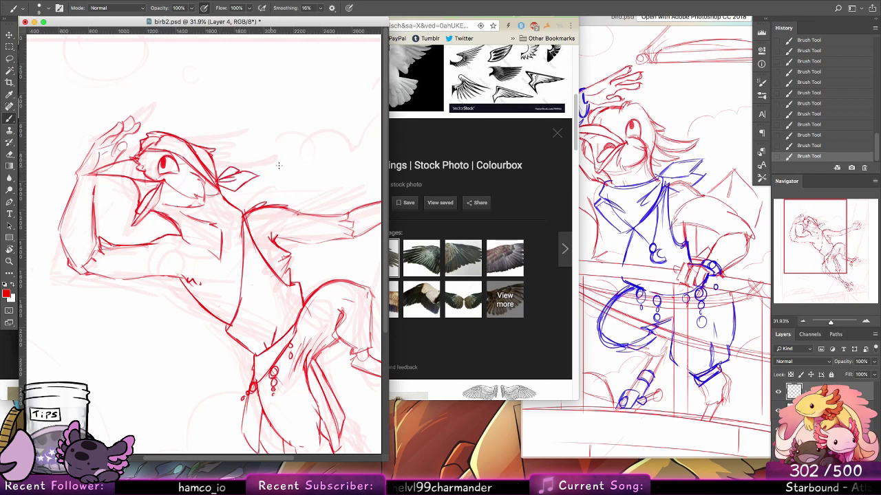
Add fold lines across the bandana's crown and hang small round beads below its knot
key(super+z)
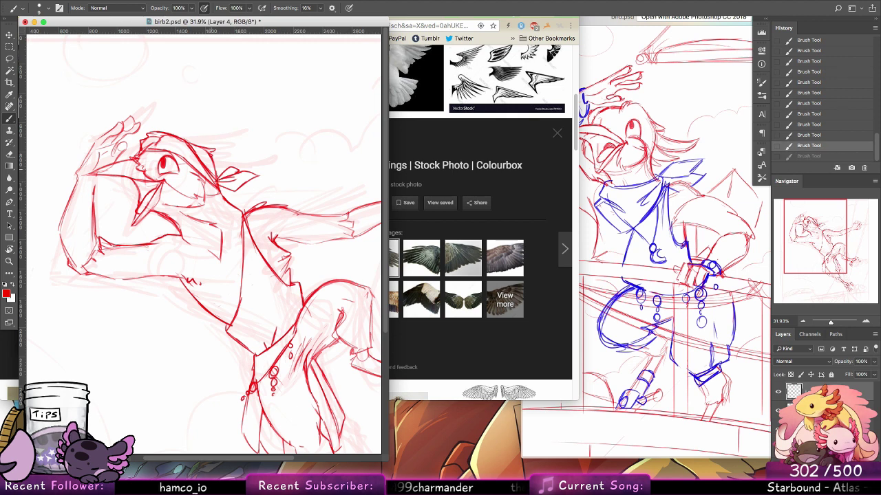
key(super+shift+z)
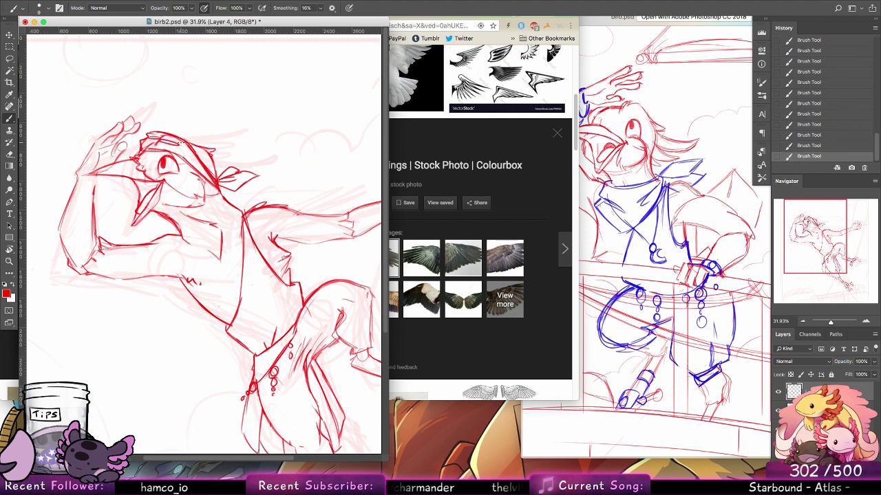
key(super+z)
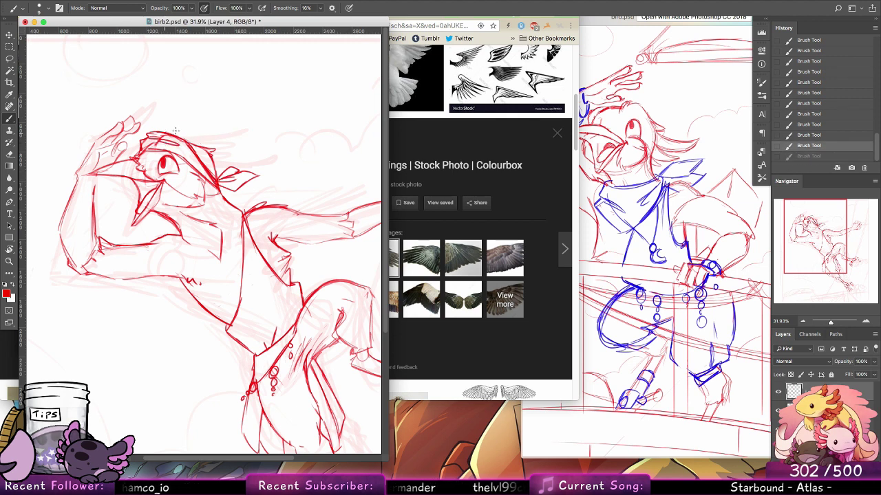
key(super+shift+z)
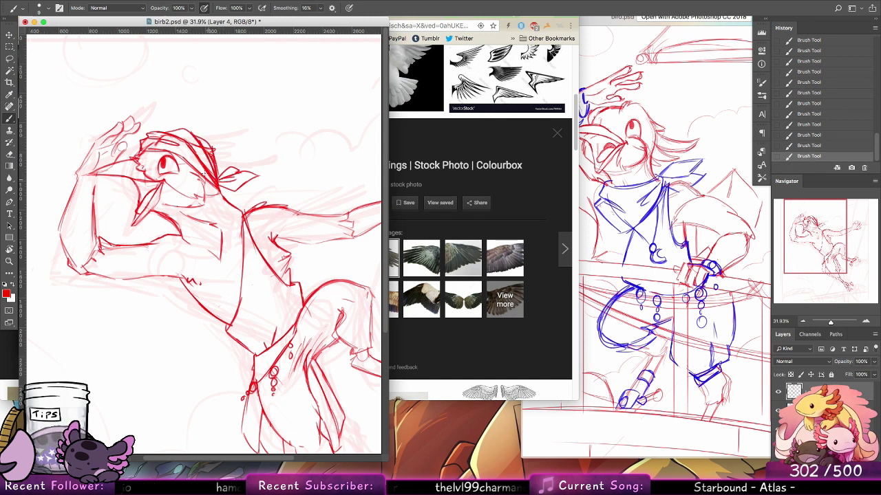
key(super+z)
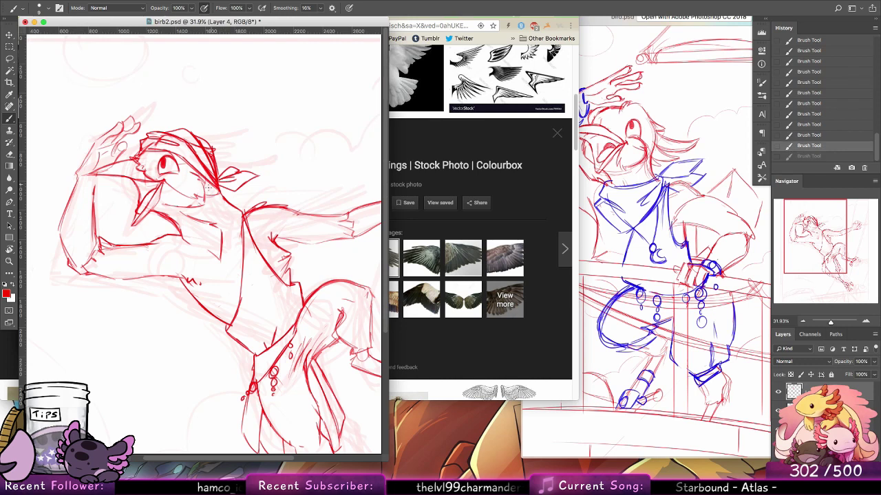
key(super+shift+z)
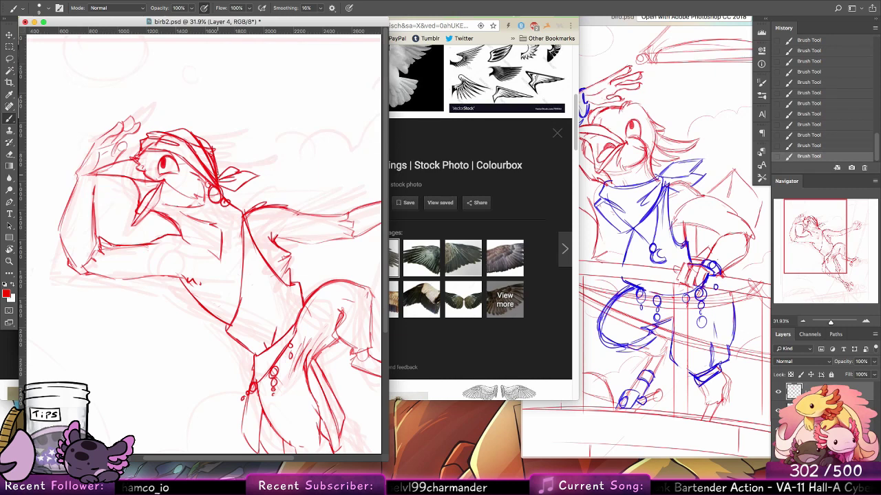
Toggle the bandana layer's visibility to compare the head with and without it, leaving the layer shown
click(778, 392)
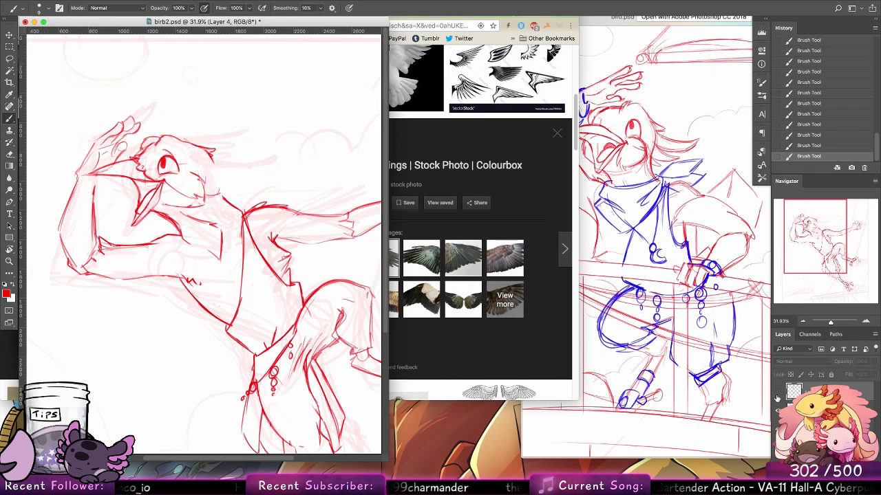
click(778, 393)
click(778, 392)
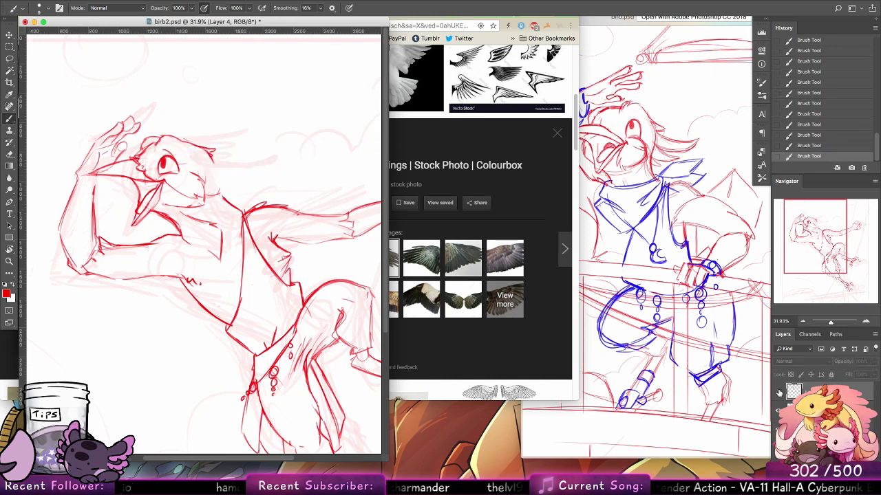
click(778, 392)
click(778, 393)
click(778, 392)
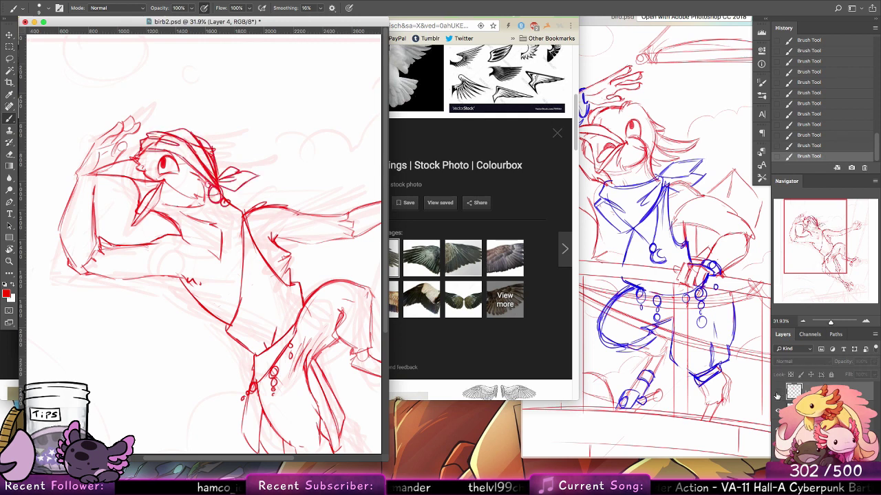
click(778, 392)
click(778, 392)
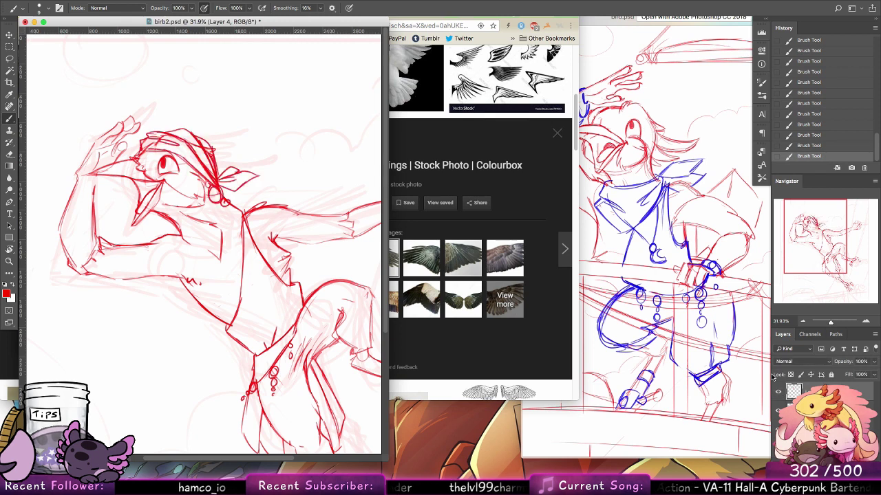
Draw bracelets around the raised forearm near the wrist on Layer 3, using bird.psd as reference
drag(166, 200, 221, 198)
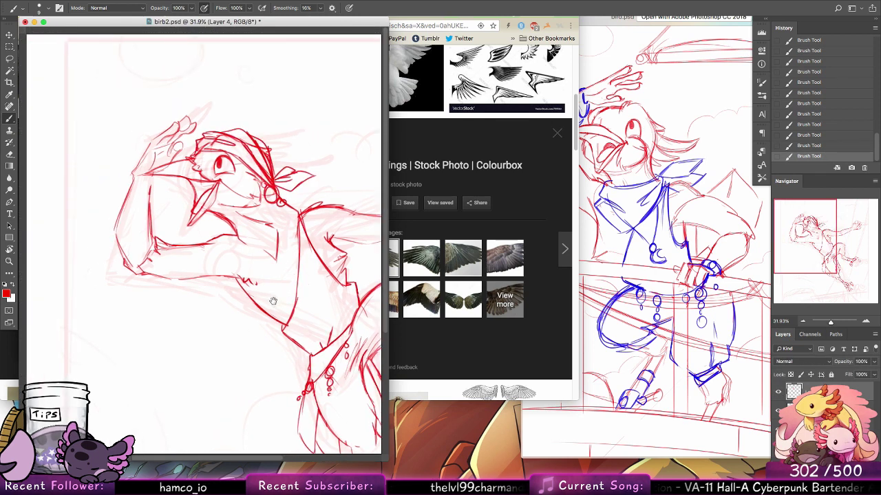
click(819, 411)
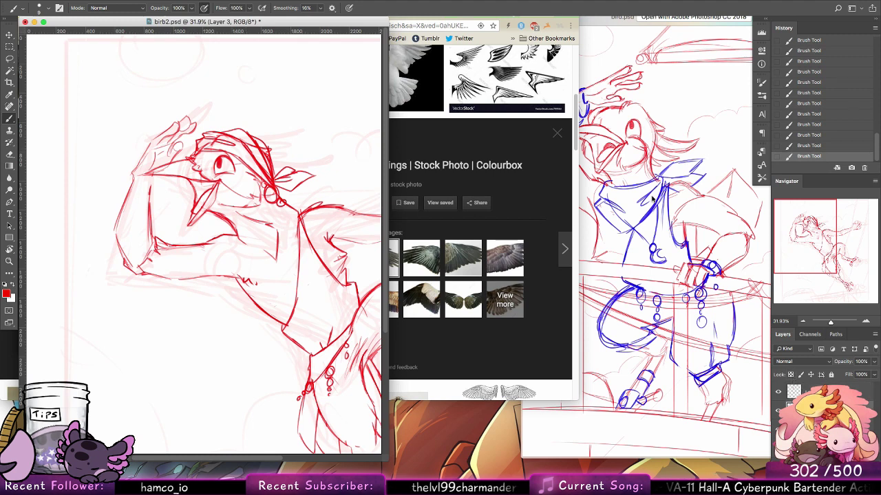
click(652, 198)
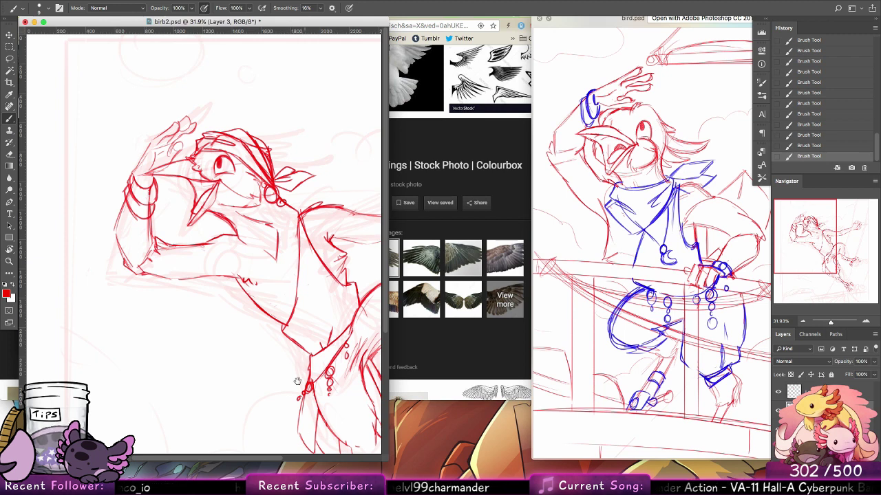
Draw two loose bracelets around the wrist of the outstretched arm, undoing unwanted strokes
drag(297, 381, 176, 231)
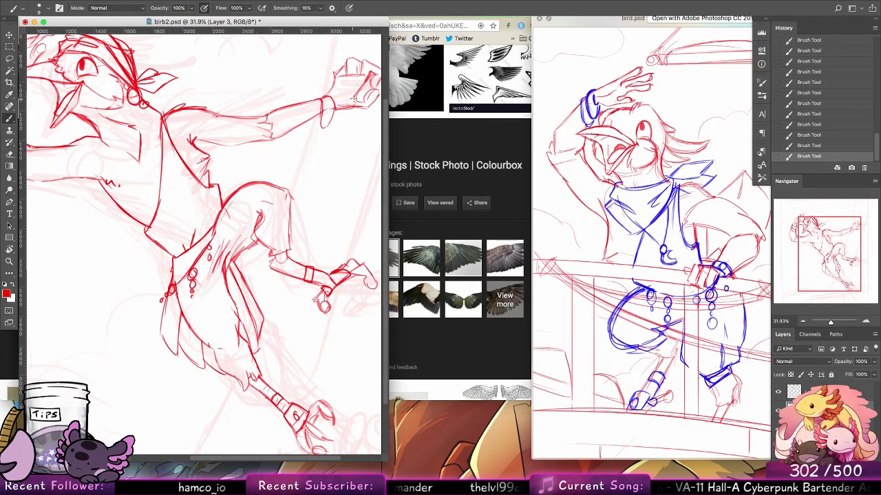
key(alt+super+z)
key(alt+super+z)
key(alt+super+z)
key(alt+super+z)
key(alt+super+z)
mouse_move(319, 101)
mouse_down()
mouse_move(322, 119)
mouse_move(313, 121)
mouse_up()
key(alt+super+z)
key(alt+super+z)
key(alt+super+z)
key(alt+super+z)
key(alt+super+z)
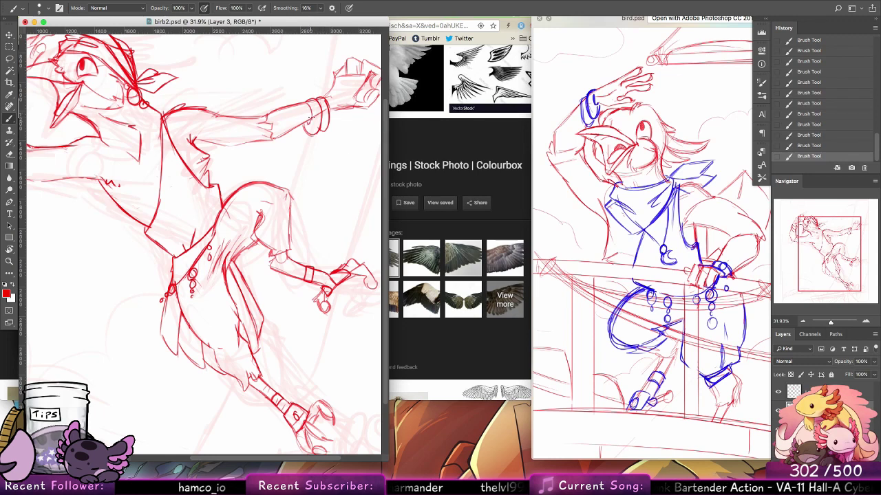
Try sketching a V-shaped necklace with a bead and crescent pendant on the chest, and undo its strokes
drag(311, 263, 359, 315)
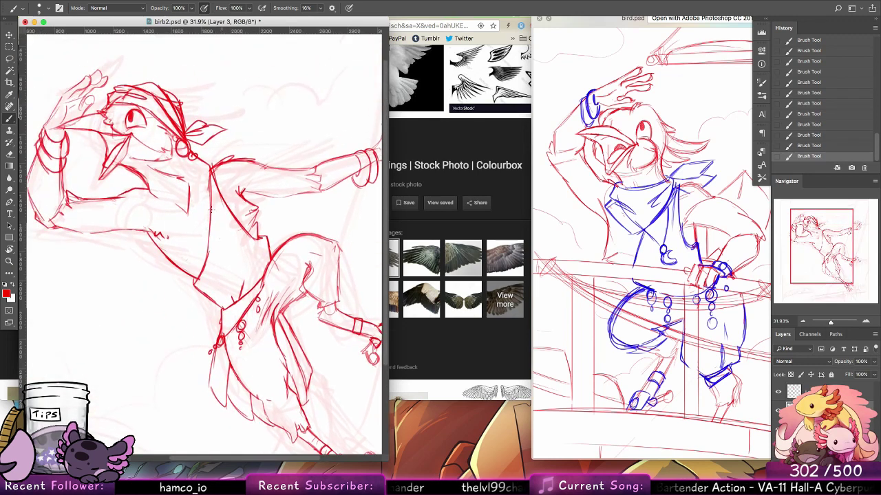
drag(208, 180, 196, 245)
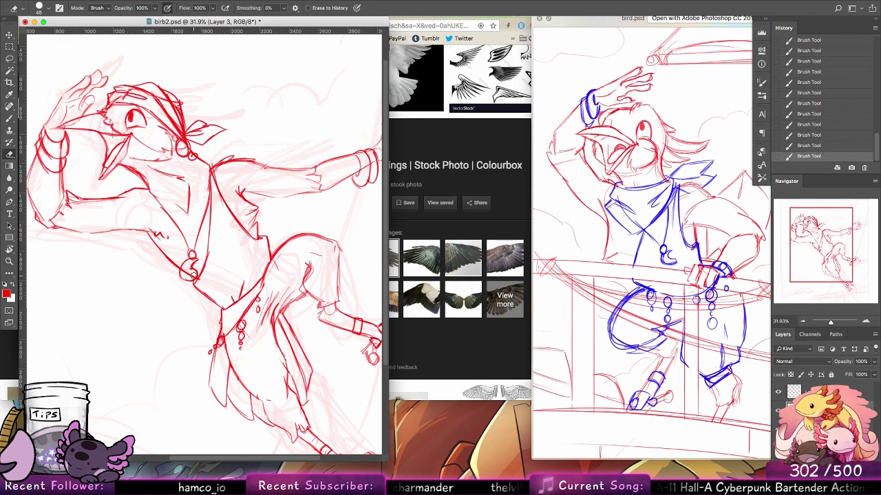
mouse_move(194, 277)
mouse_down()
mouse_move(185, 272)
mouse_move(191, 256)
mouse_up()
click(9, 118)
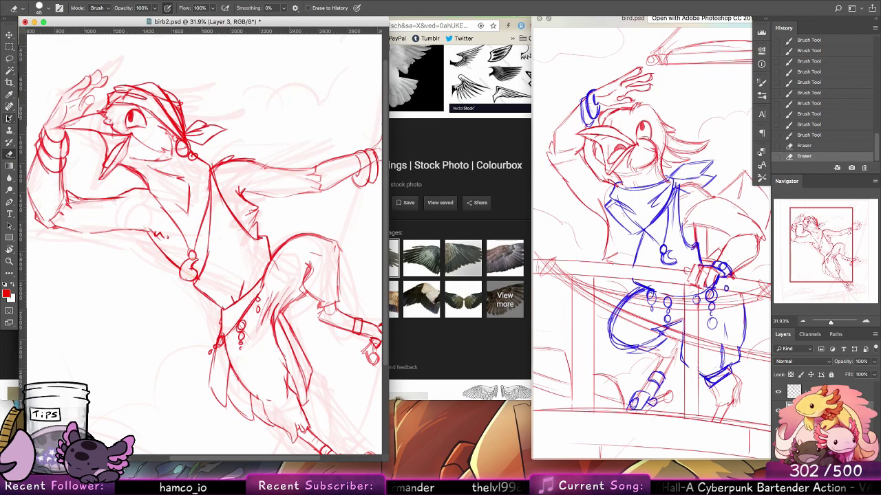
mouse_move(307, 295)
mouse_down()
mouse_move(307, 317)
mouse_move(342, 356)
mouse_move(340, 337)
mouse_move(367, 345)
mouse_up()
key(alt+super+z)
key(alt+super+z)
key(alt+super+z)
key(alt+super+z)
key(alt+super+z)
key(super+alt+z)
key(super+alt+z)
key(super+alt+z)
key(super+alt+z)
key(super+alt+z)
key(super+alt+z)
key(super+alt+z)
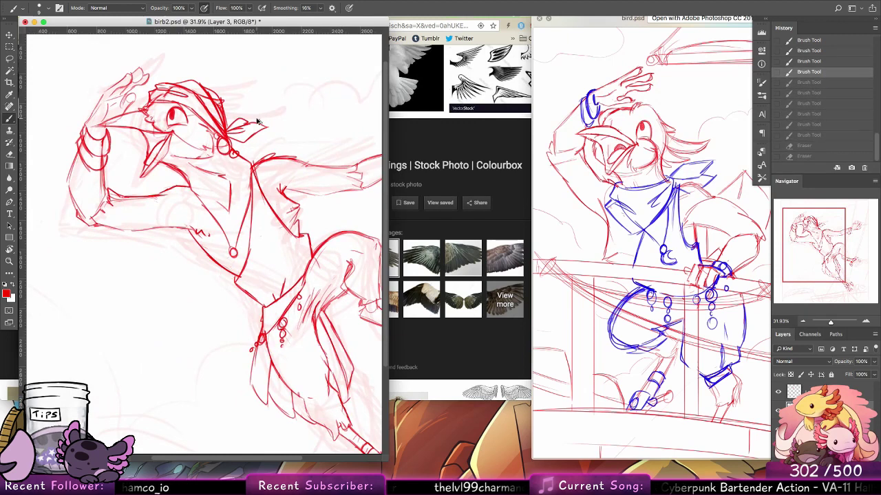
Draw the vest's front edge diagonally across the chest and a necklace swinging past it with a bead and crescent pendant
drag(252, 173, 205, 255)
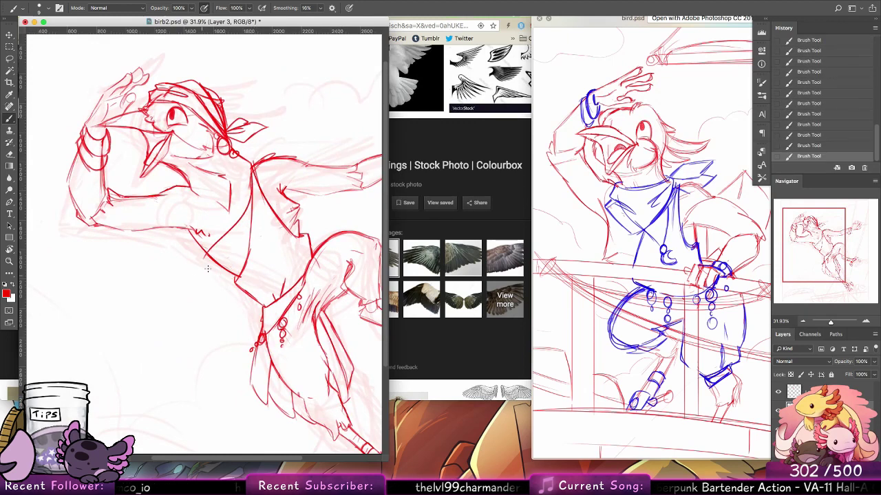
mouse_move(193, 192)
mouse_down()
mouse_move(201, 280)
mouse_move(201, 272)
mouse_move(211, 293)
mouse_move(211, 278)
mouse_up()
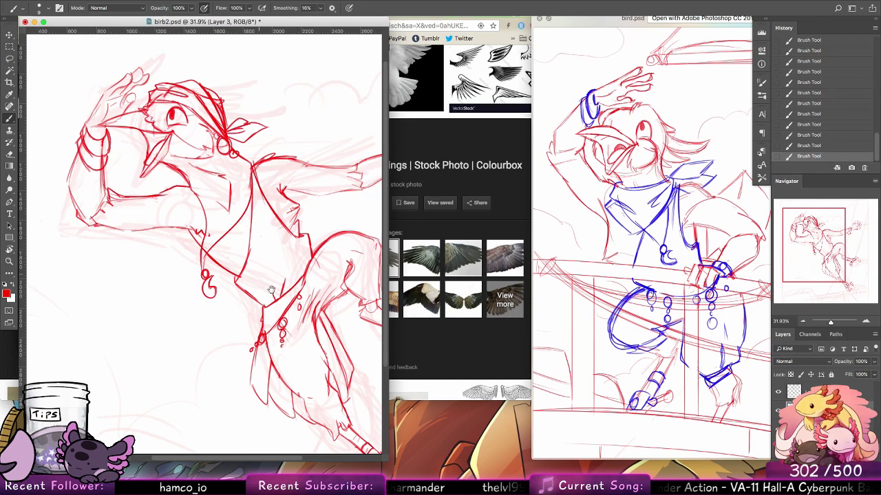
drag(271, 289, 299, 309)
drag(166, 238, 189, 242)
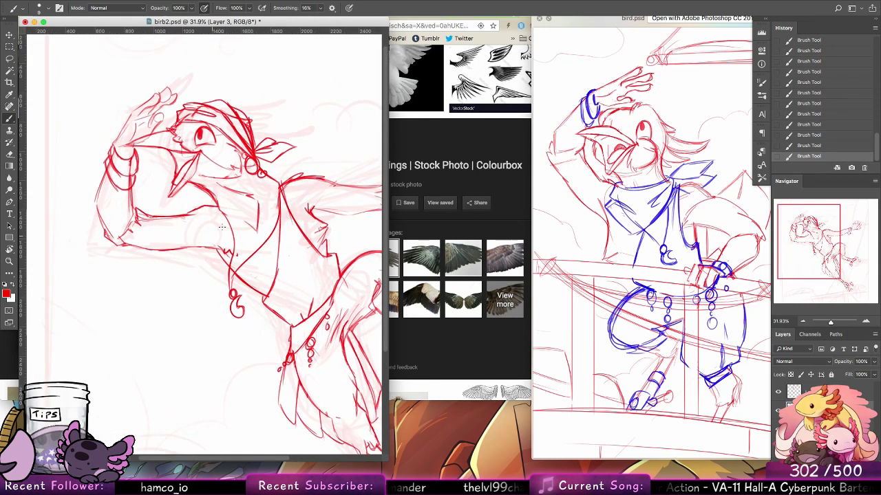
Erase the stray lines between the raised hand's wrist and the top of the beak
key(e)
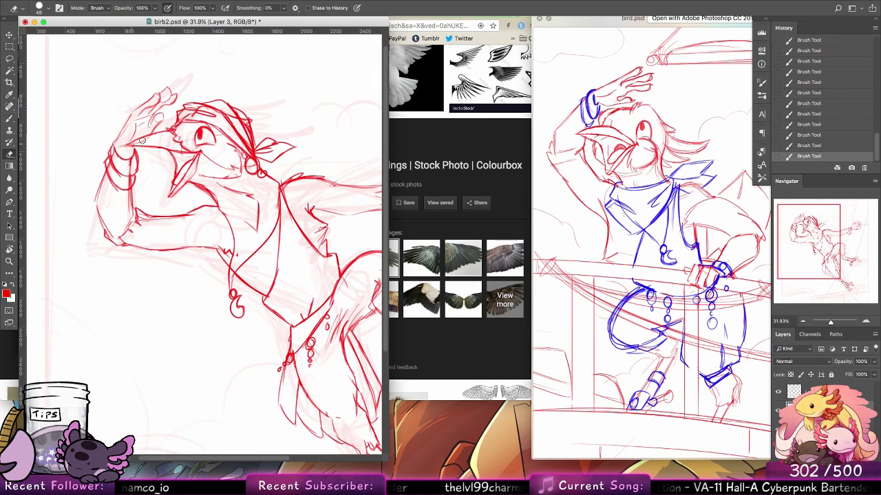
drag(141, 141, 152, 137)
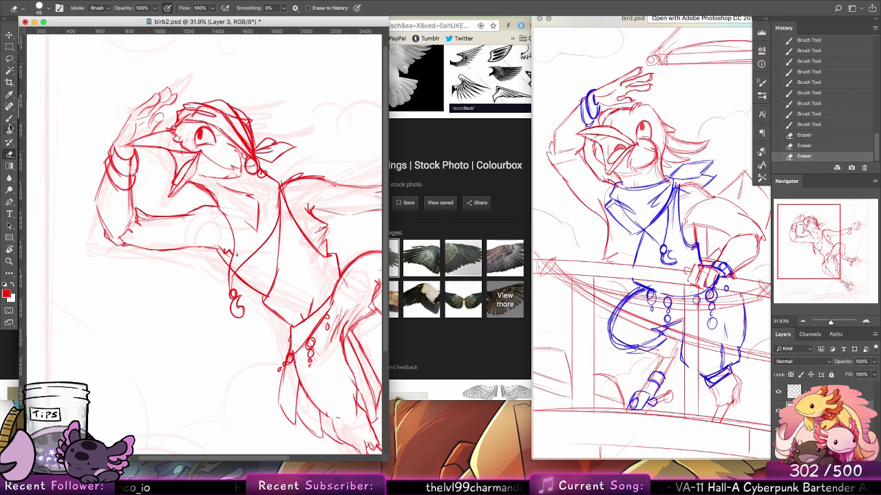
key(s)
Draw the baggy trouser leg over the lower leg's thigh, gathering into a curved hem above the shin feathers
drag(310, 298, 284, 252)
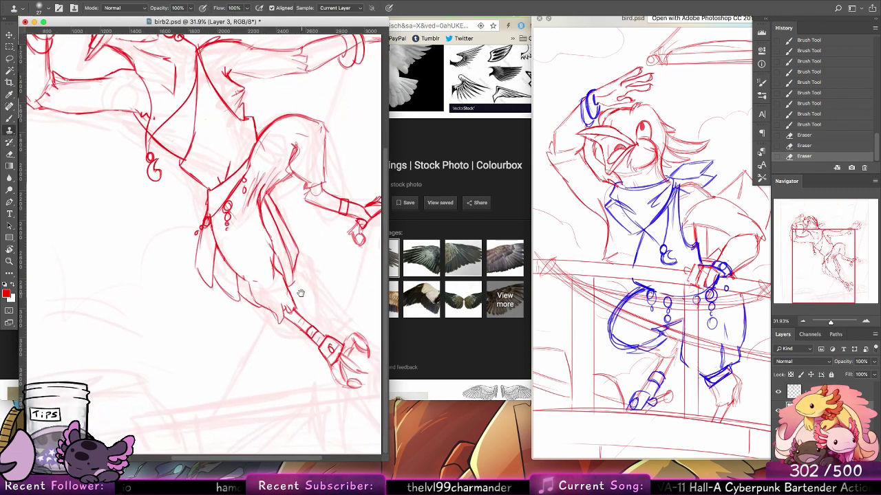
drag(305, 303, 273, 243)
key(super+r)
click(11, 120)
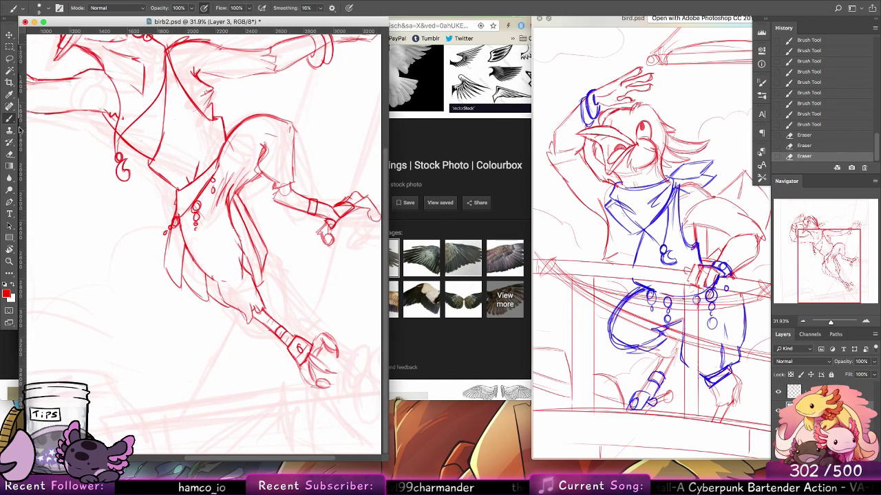
drag(275, 276, 262, 276)
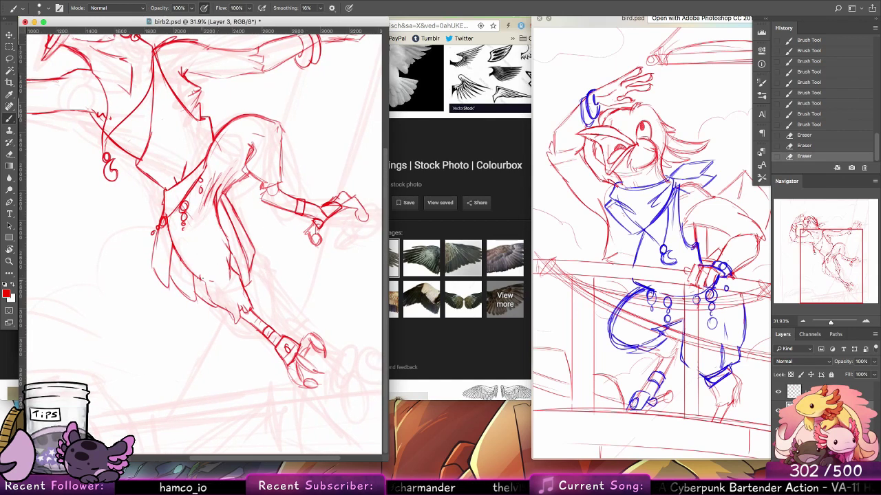
drag(189, 274, 196, 292)
drag(184, 265, 201, 301)
drag(187, 267, 223, 315)
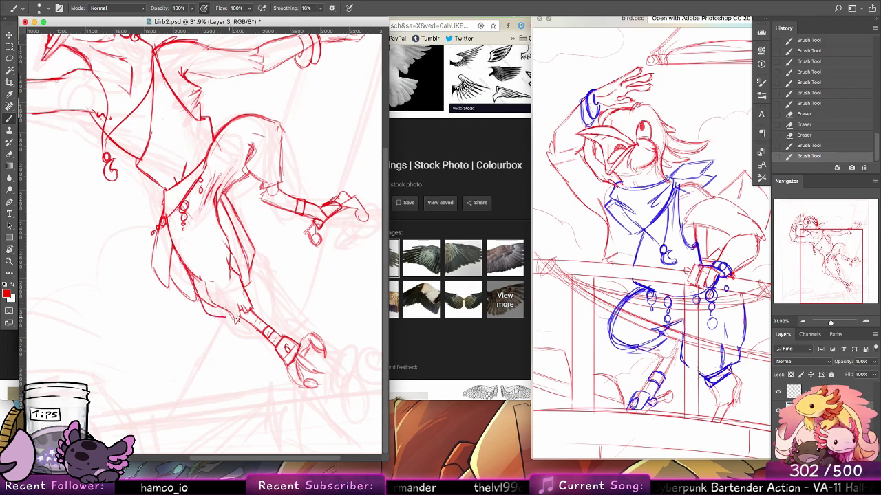
key(ctrl+z)
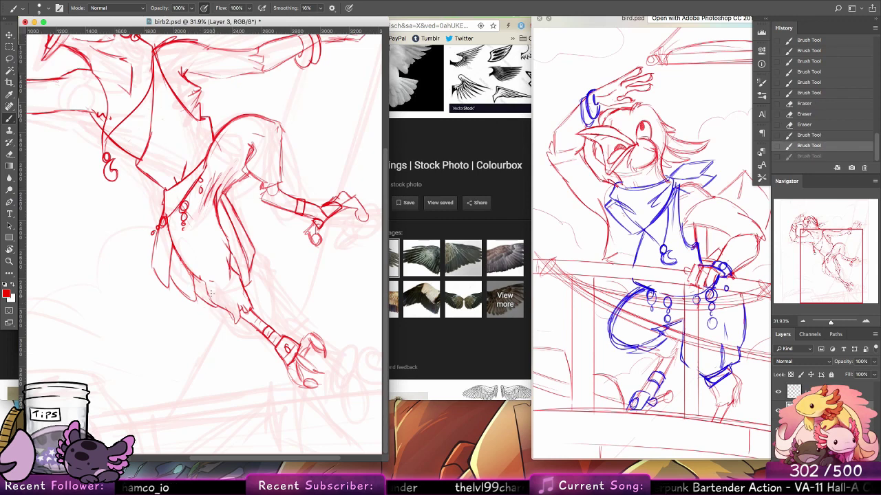
mouse_move(207, 287)
mouse_down()
mouse_move(224, 290)
mouse_move(236, 273)
mouse_move(201, 290)
mouse_move(176, 276)
mouse_up()
drag(169, 235, 180, 272)
drag(235, 272, 220, 219)
Try sketching the trouser hem across the raised leg's knee, and undo the strokes
mouse_move(281, 124)
mouse_down()
mouse_move(254, 148)
mouse_move(273, 124)
mouse_move(237, 177)
mouse_up()
drag(251, 146, 283, 119)
key(alt+super+z)
key(alt+super+z)
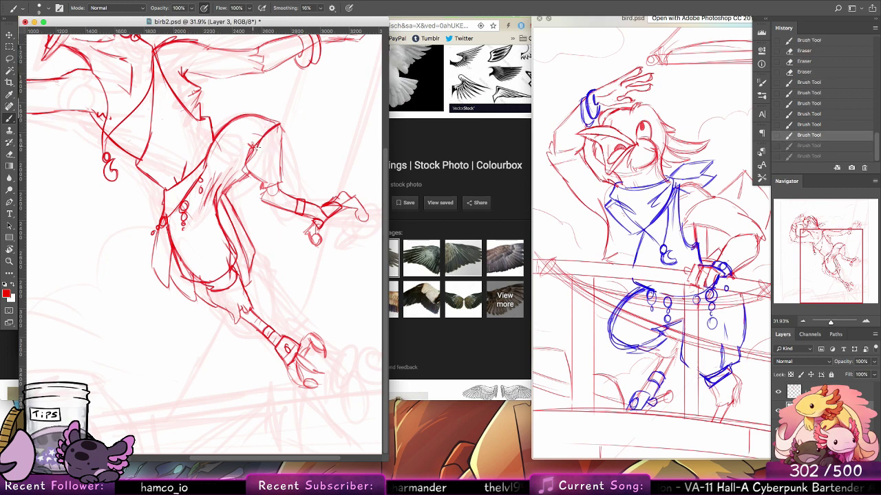
key(alt+super+z)
key(alt+super+z)
key(alt+super+z)
Draw the raised leg's trousers gathering into a puffy hem at the knee, and reinforce the lower trouser leg's inner edge
drag(253, 147, 279, 144)
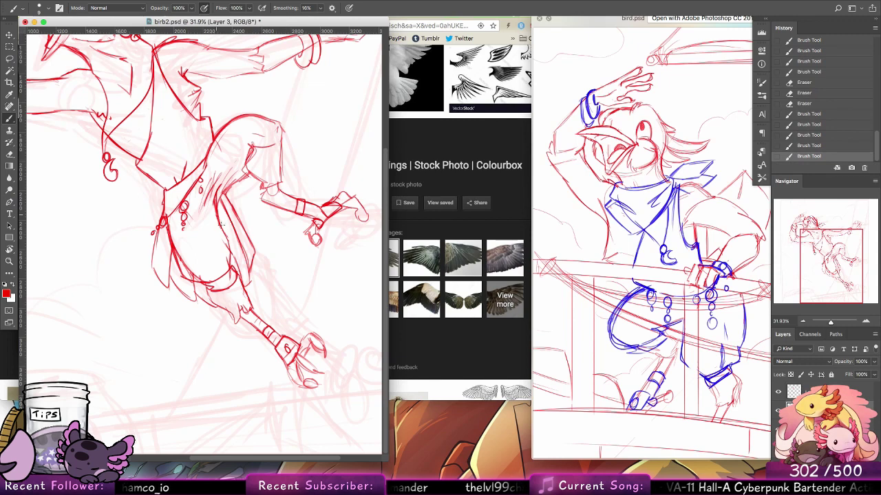
drag(220, 220, 238, 271)
mouse_move(250, 149)
mouse_down()
mouse_move(281, 143)
mouse_move(261, 114)
mouse_up()
key(alt+super+z)
mouse_move(285, 152)
mouse_down()
mouse_move(281, 127)
mouse_move(287, 132)
mouse_move(246, 153)
mouse_up()
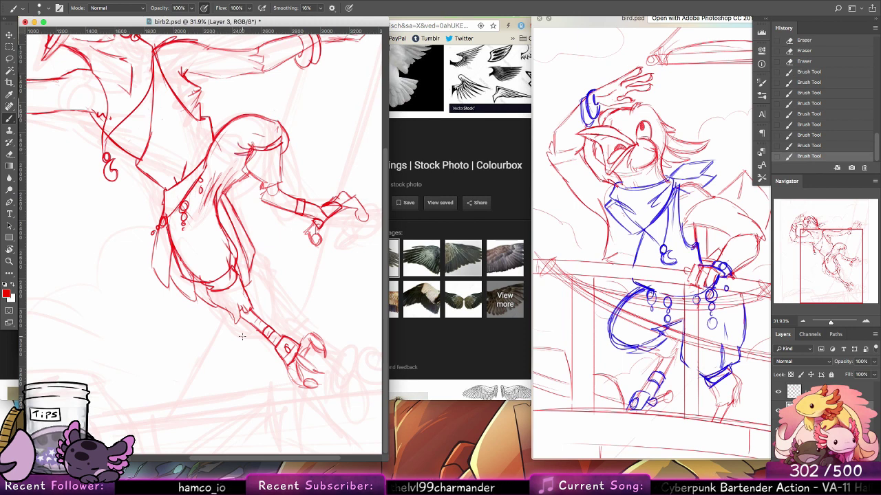
Erase the stray lines around the lower trouser hem and below the raised knee with a 24 px eraser
key(z)
mouse_move(326, 205)
mouse_down()
mouse_move(304, 202)
mouse_move(293, 180)
mouse_up()
key(e)
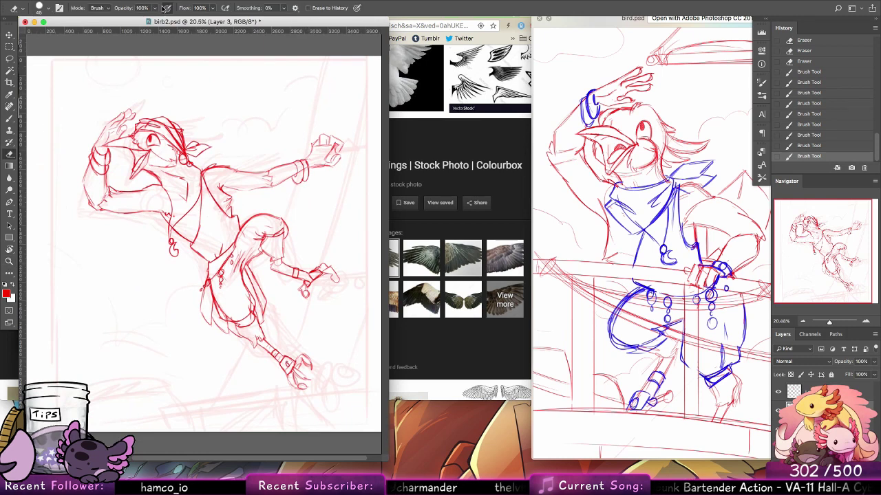
click(41, 9)
click(21, 123)
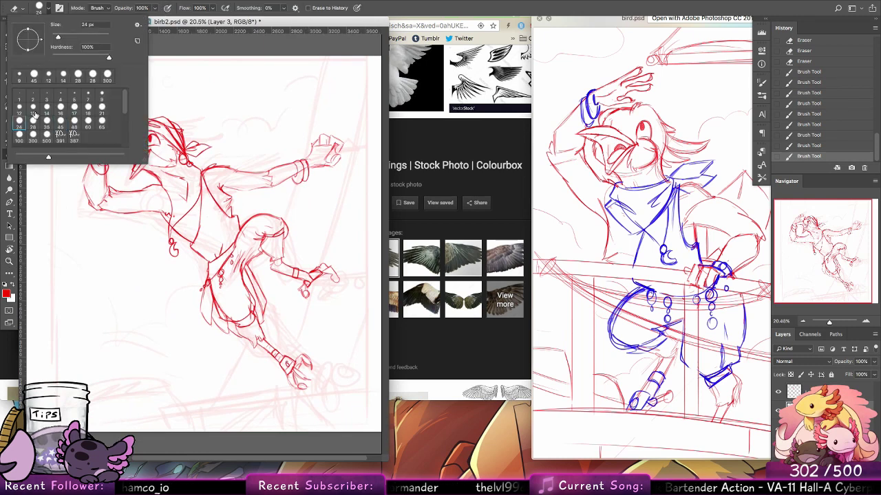
click(219, 307)
mouse_move(224, 315)
mouse_down()
mouse_move(232, 321)
mouse_move(242, 288)
mouse_move(250, 300)
mouse_up()
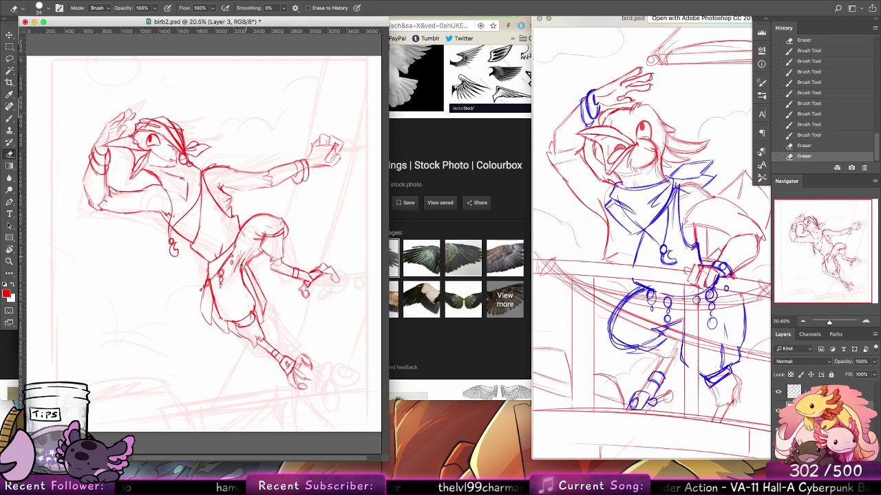
mouse_move(252, 256)
mouse_down()
mouse_move(271, 231)
mouse_move(283, 237)
mouse_move(278, 245)
mouse_up()
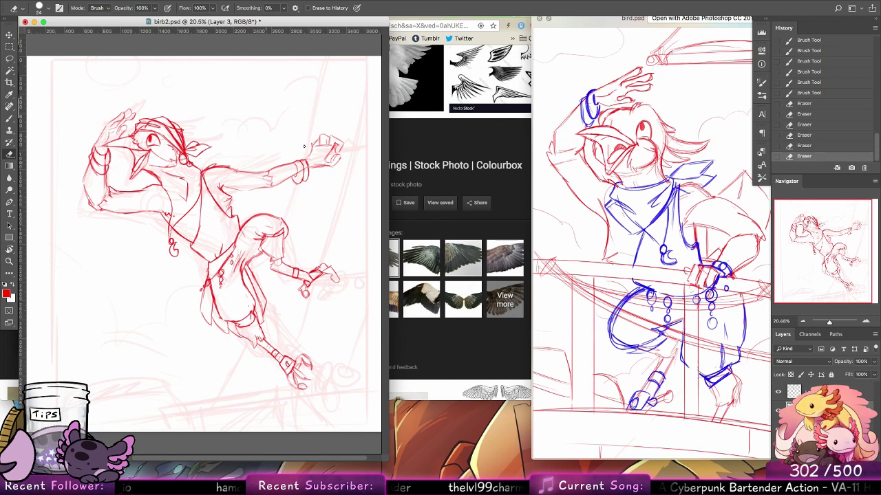
Add a new layer for the rigging in birb2.psd and close the bird.psd reference
click(12, 120)
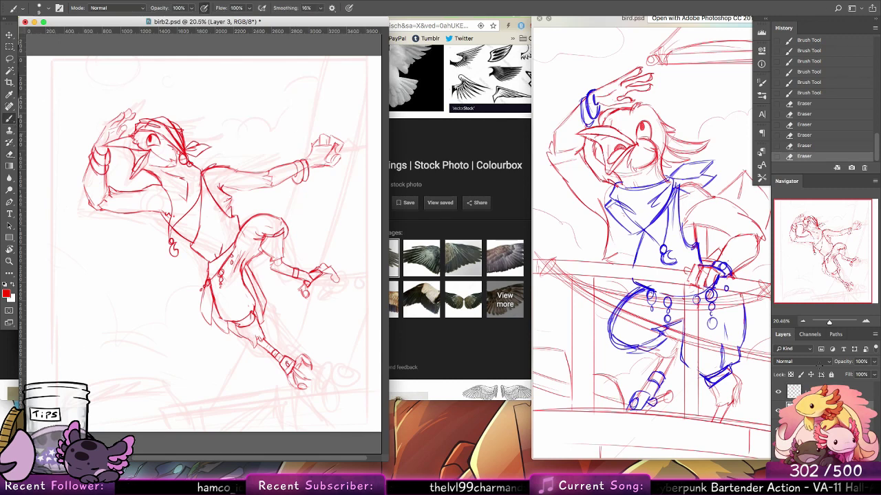
key(super+shift+alt+n)
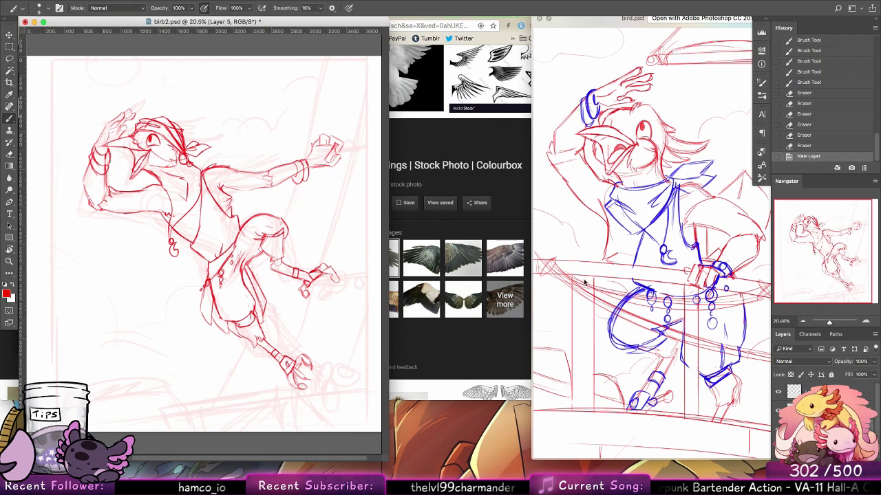
key(space)
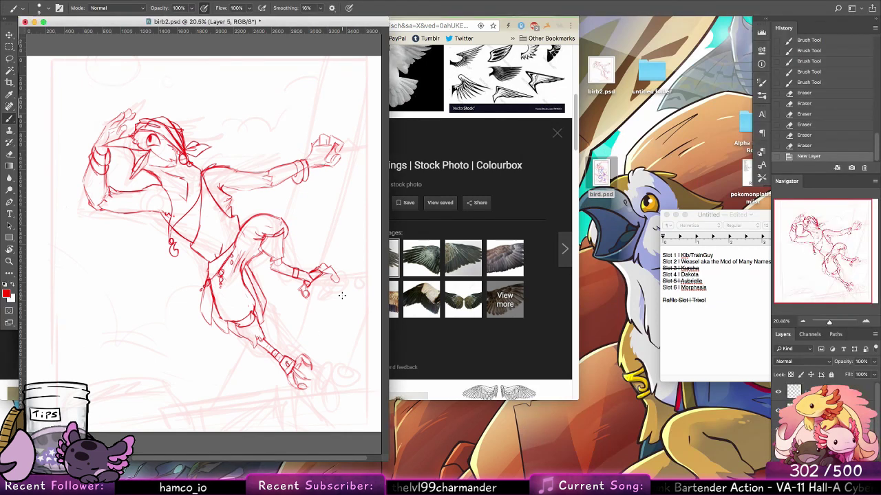
Set the brush to the hard round 14 px preset
click(47, 9)
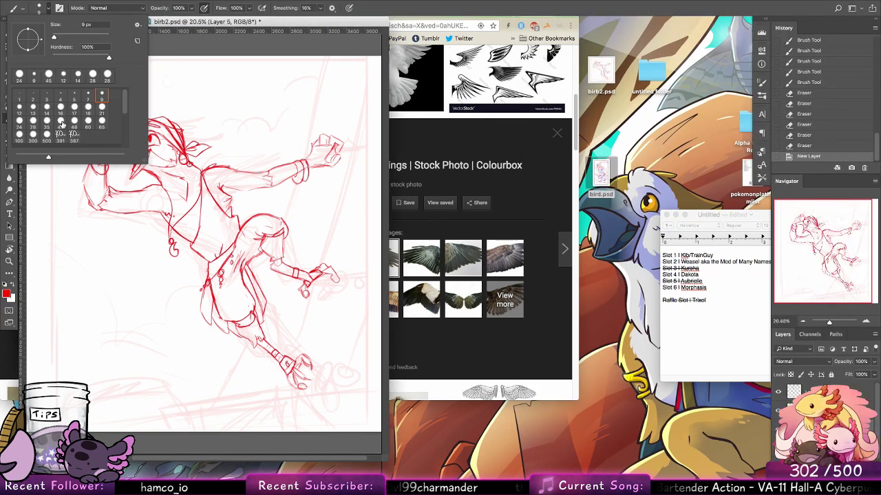
click(51, 108)
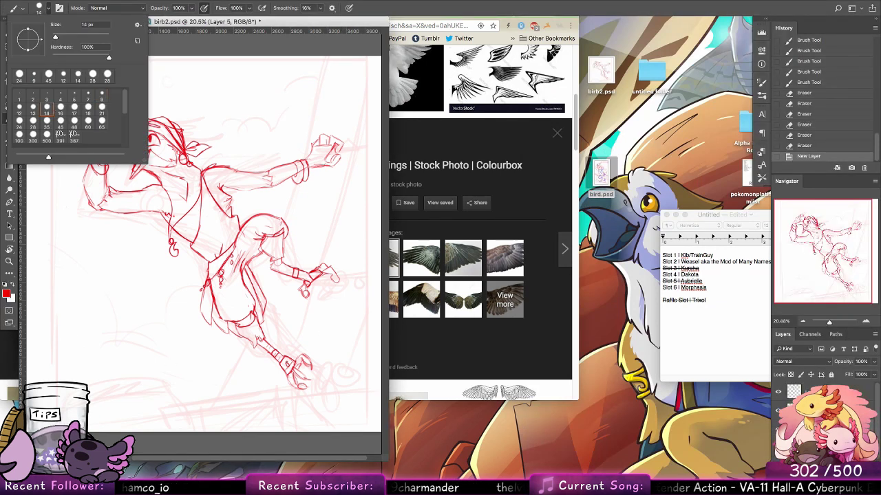
key(Return)
Try sketching the background lines in the lower left corner and beside the raised foot, and undo the strokes
click(115, 370)
drag(88, 391, 133, 377)
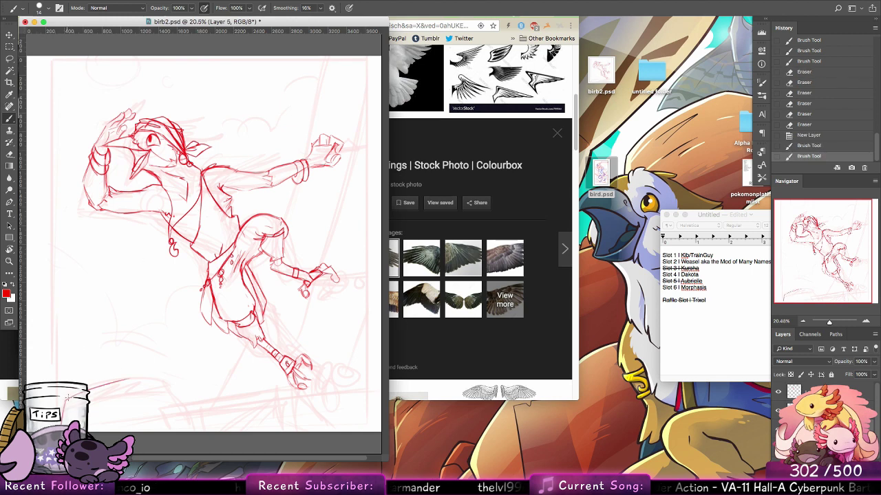
key(alt+super+z)
key(alt+super+z)
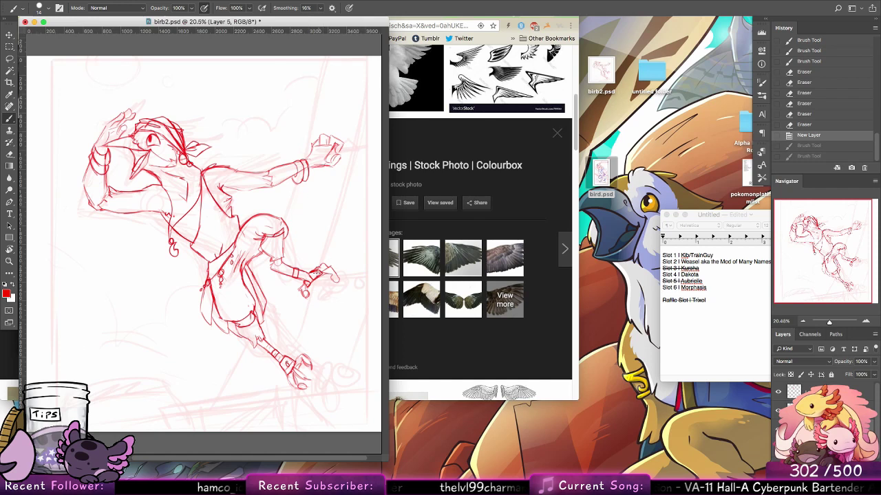
drag(315, 274, 321, 259)
key(ctrl+alt+z)
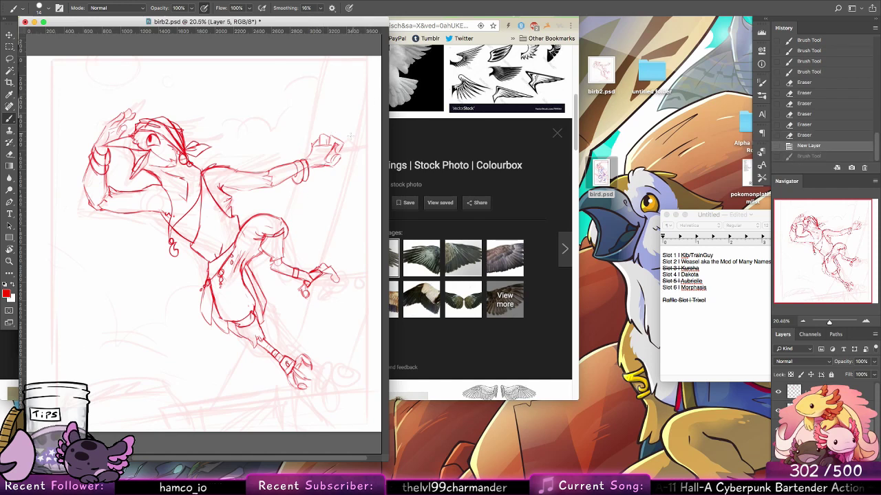
Try sketching ropes running from the outstretched hand up to the canvas's upper edge
drag(332, 139, 350, 58)
key(super+z)
key(super+alt+z)
key(super+alt+z)
drag(350, 57, 339, 109)
mouse_move(350, 58)
mouse_down()
mouse_move(329, 153)
mouse_move(368, 150)
mouse_move(346, 52)
mouse_move(335, 110)
mouse_up()
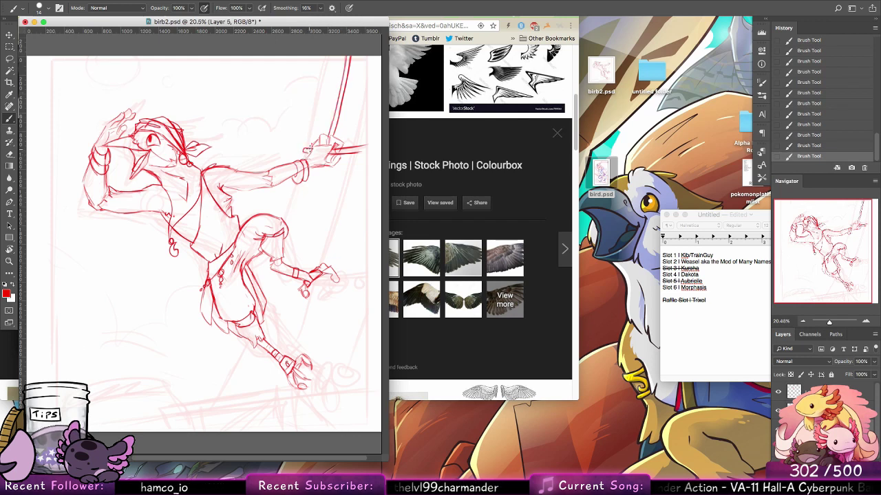
drag(308, 151, 317, 114)
key(super+z)
mouse_move(307, 145)
mouse_down()
mouse_move(339, 30)
mouse_move(330, 74)
mouse_up()
Step back through the rope strokes above the outstretched hand, and restore them again
key(ctrl+alt+z)
key(ctrl+alt+z)
key(ctrl+alt+z)
key(ctrl+alt+z)
key(ctrl+alt+z)
key(ctrl+alt+z)
key(ctrl+alt+z)
key(ctrl+alt+z)
key(ctrl+alt+z)
key(ctrl+alt+z)
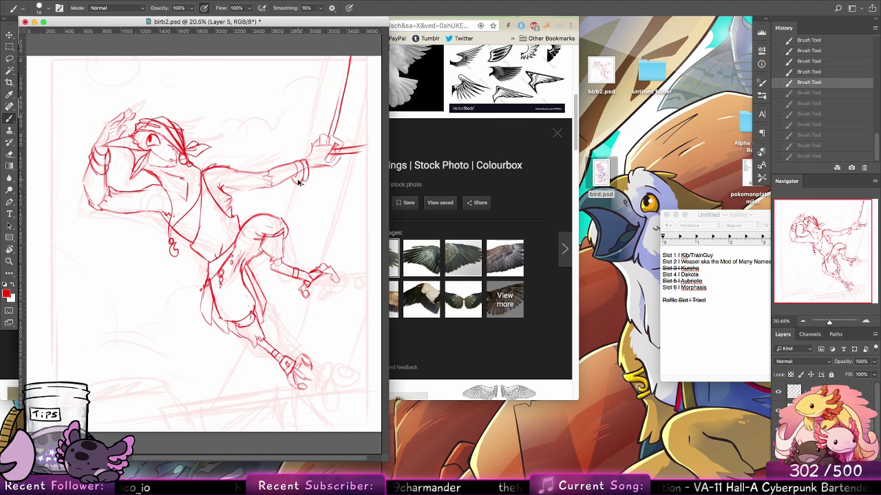
key(ctrl+shift+z)
key(ctrl+shift+z)
key(ctrl+shift+z)
key(ctrl+shift+z)
key(ctrl+shift+z)
key(ctrl+shift+z)
key(ctrl+shift+z)
key(ctrl+shift+z)
key(ctrl+shift+z)
key(ctrl+shift+z)
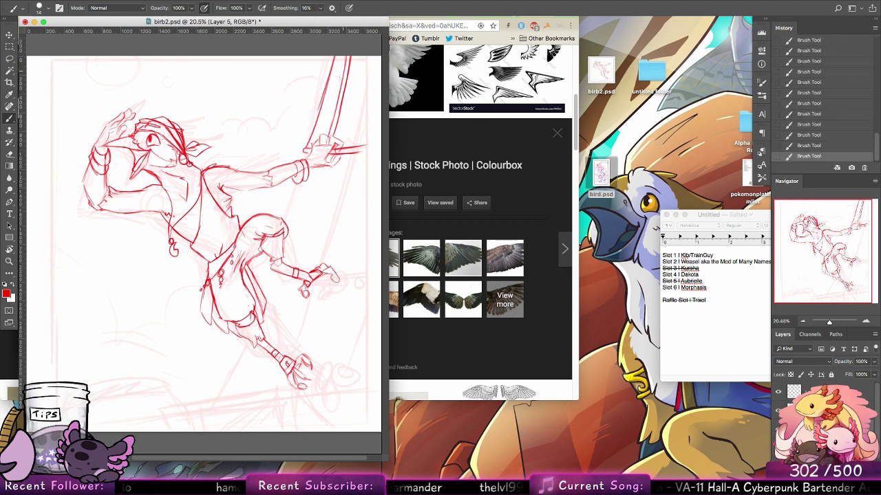
Undo all rope strokes around the outstretched hand, back to the empty new layer
key(ctrl+alt+z)
key(ctrl+alt+z)
key(ctrl+alt+z)
key(ctrl+alt+z)
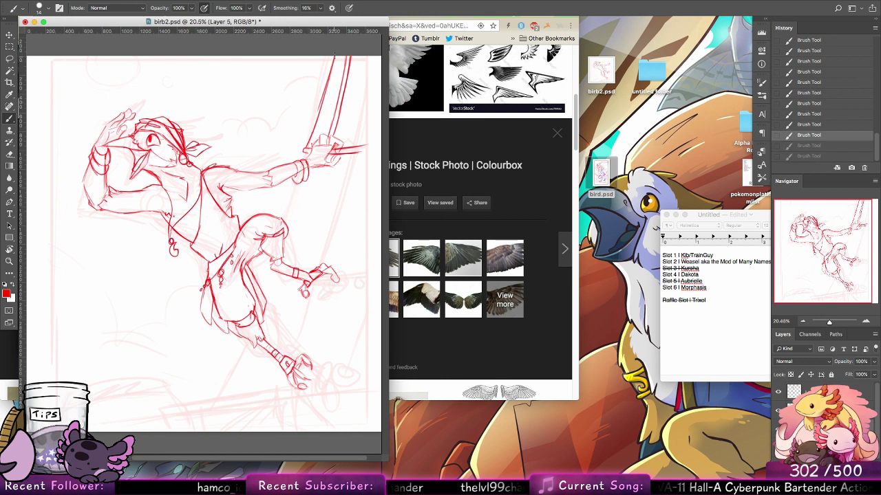
key(ctrl+alt+z)
key(ctrl+alt+z)
key(ctrl+alt+z)
key(ctrl+alt+z)
key(ctrl+alt+z)
key(ctrl+alt+z)
key(ctrl+alt+z)
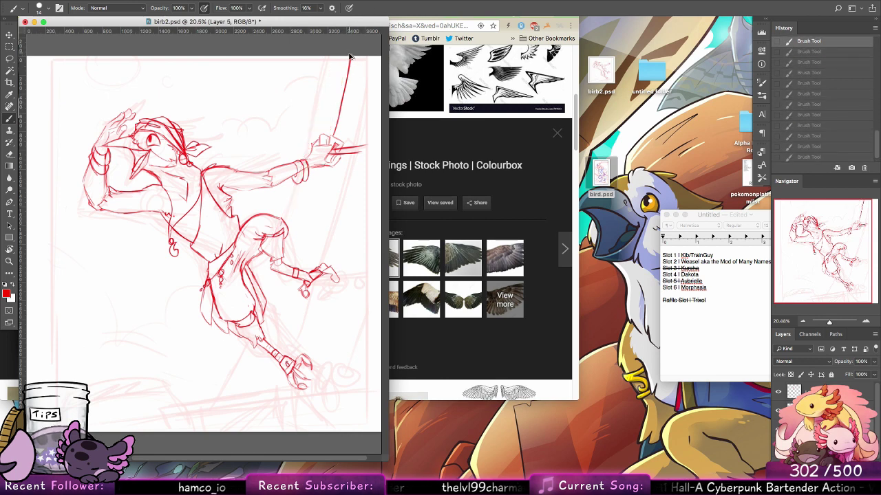
key(super+alt+z)
key(super+alt+z)
key(super+alt+z)
key(super+alt+z)
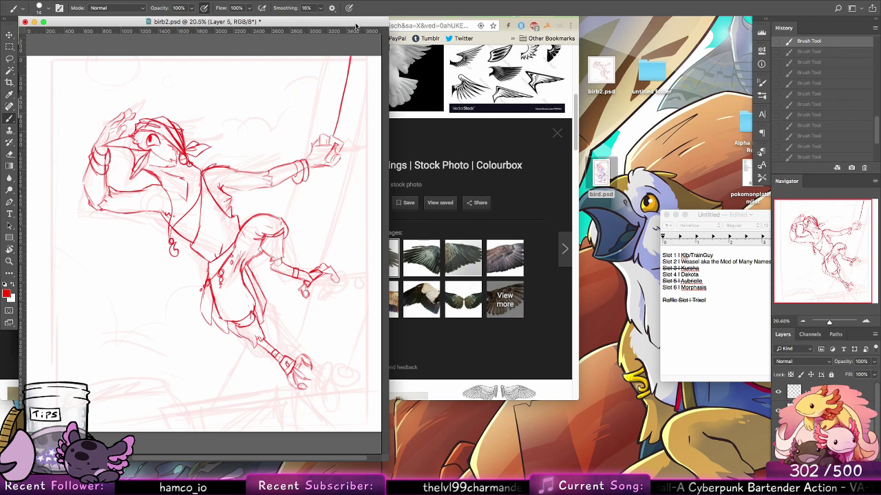
key(ctrl+alt+z)
key(ctrl+alt+z)
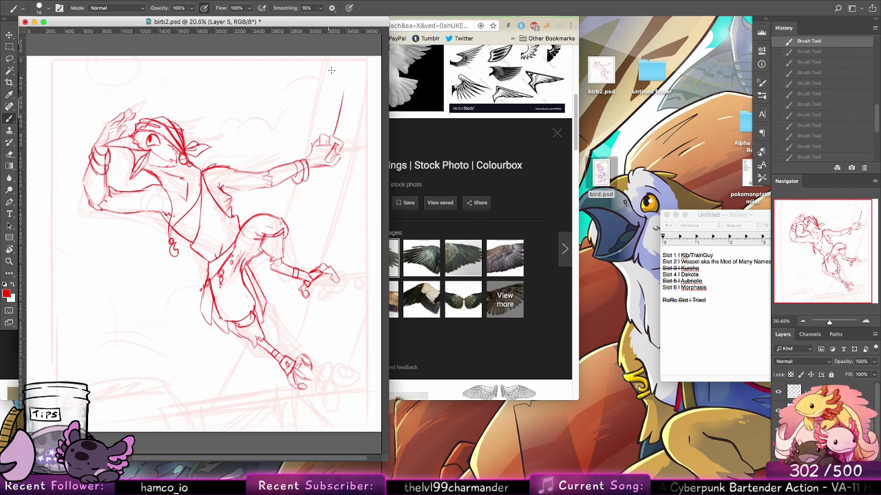
key(ctrl+alt+z)
Draw one long, slightly curved rope line from the canvas's upper edge past the outstretched wrist down to the lower edge
mouse_move(328, 58)
mouse_down()
mouse_move(260, 289)
mouse_move(198, 434)
mouse_up()
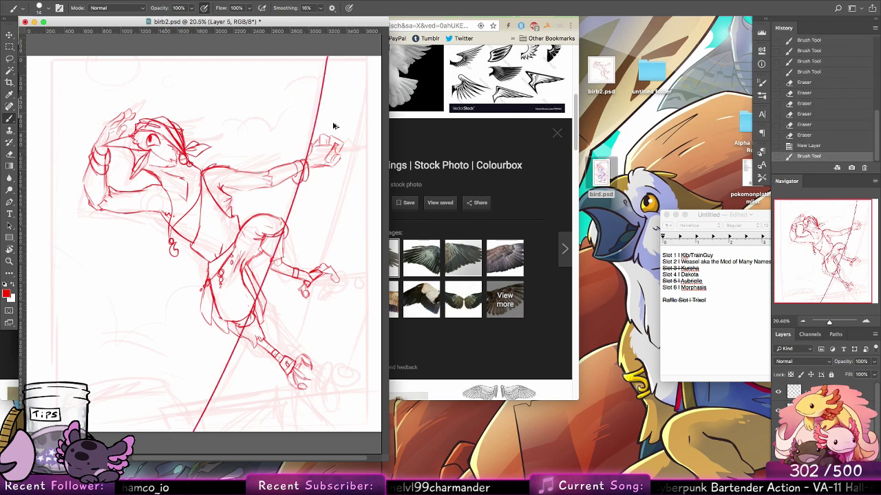
key(super+z)
drag(326, 55, 199, 433)
drag(324, 55, 301, 169)
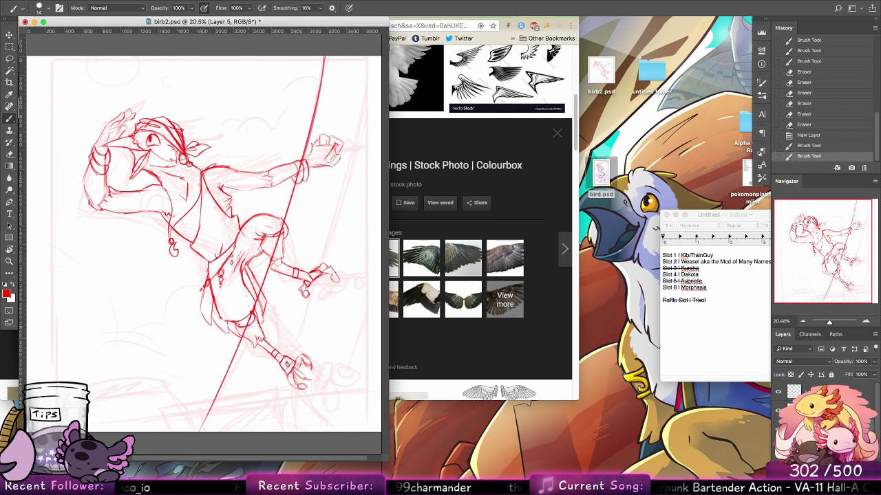
drag(329, 56, 227, 397)
key(super+z)
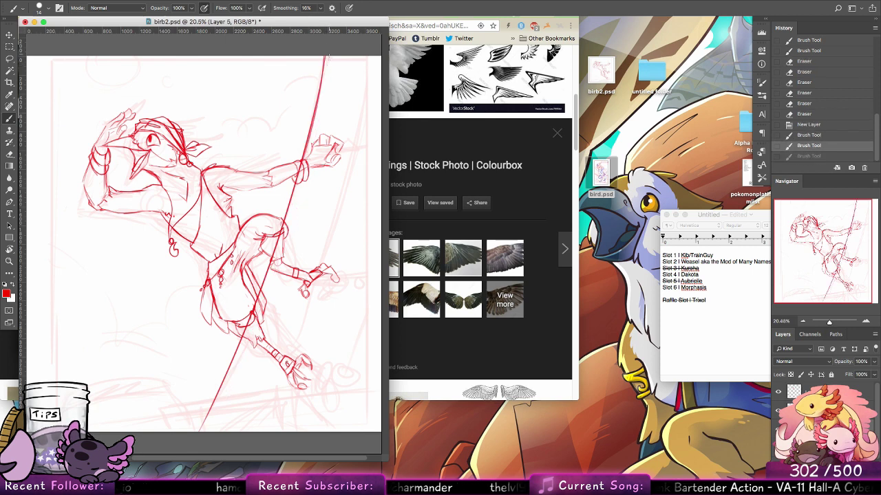
drag(329, 55, 233, 366)
key(ctrl+alt+z)
Duplicate the rope line slightly to its right to give the rope two edges, and merge the copy down
key(v)
drag(291, 237, 301, 237)
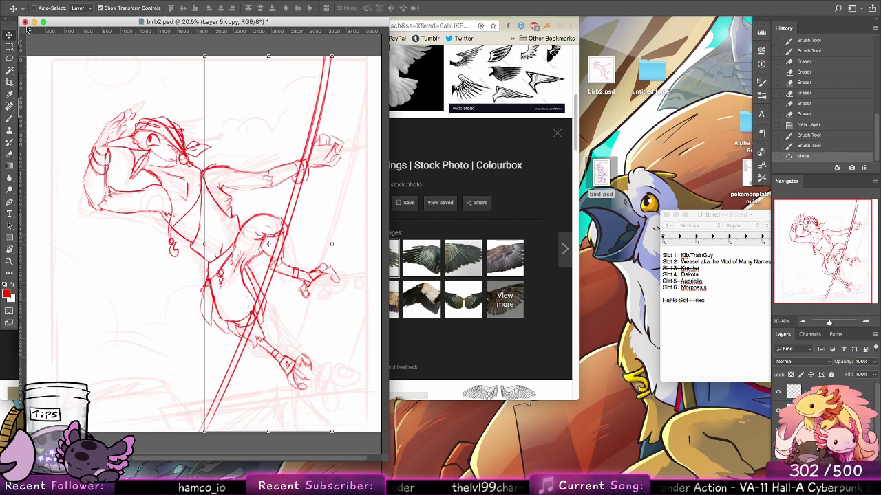
right_click(819, 393)
click(709, 355)
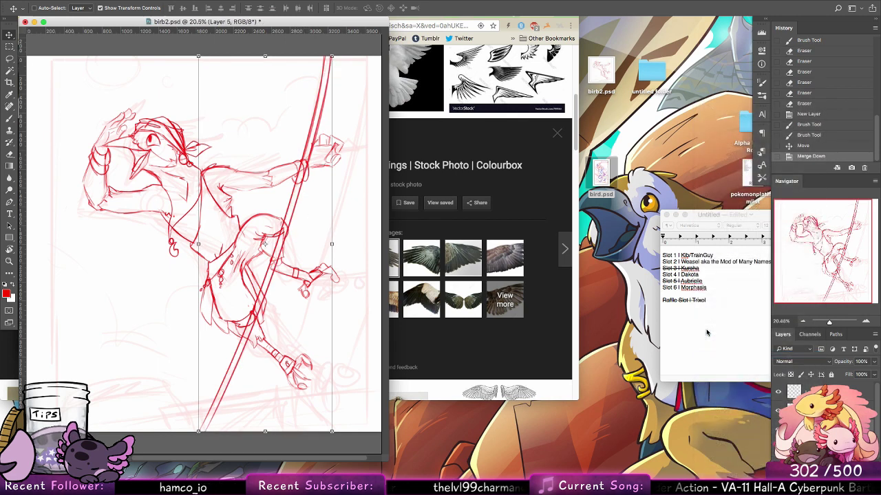
Duplicate the double-edged rope to its right and skew the copy by 5.87 degrees so its lower end spreads outward
drag(237, 333, 263, 333)
drag(289, 432, 355, 432)
drag(350, 293, 336, 291)
click(409, 7)
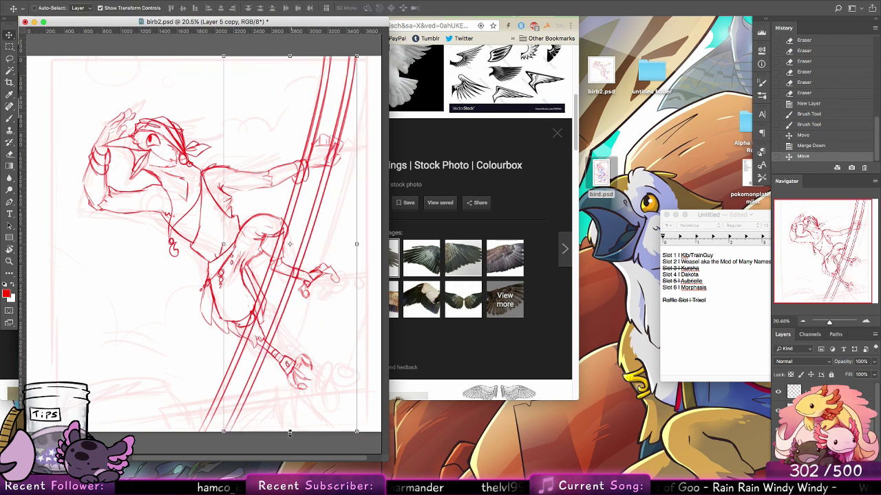
drag(290, 432, 331, 431)
mouse_move(337, 291)
mouse_down()
mouse_move(324, 288)
mouse_move(337, 292)
mouse_up()
drag(309, 246, 309, 243)
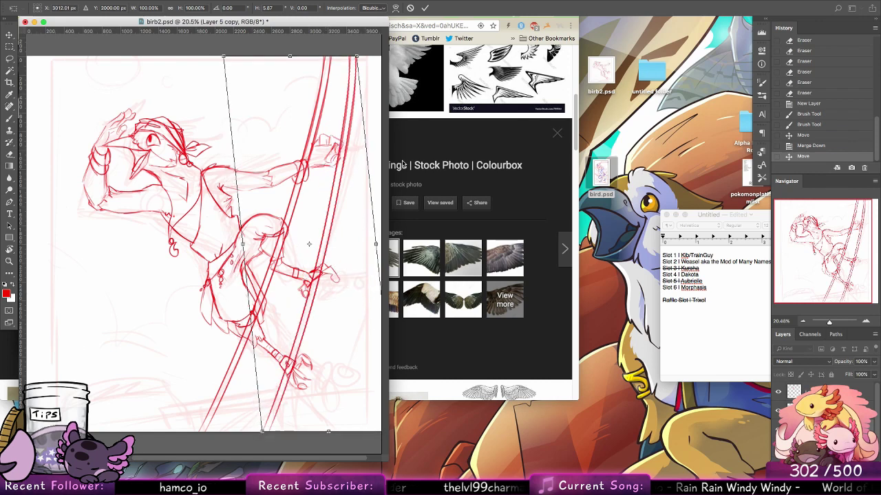
click(424, 8)
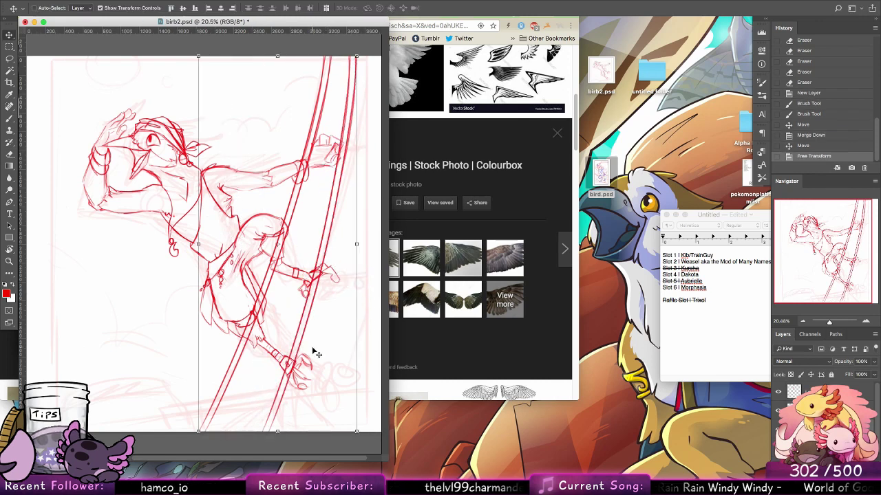
Skew the second rope's upper end in toward the first rope, and shift the first rope slightly left
mouse_move(314, 356)
mouse_down()
mouse_move(305, 346)
mouse_move(319, 357)
mouse_up()
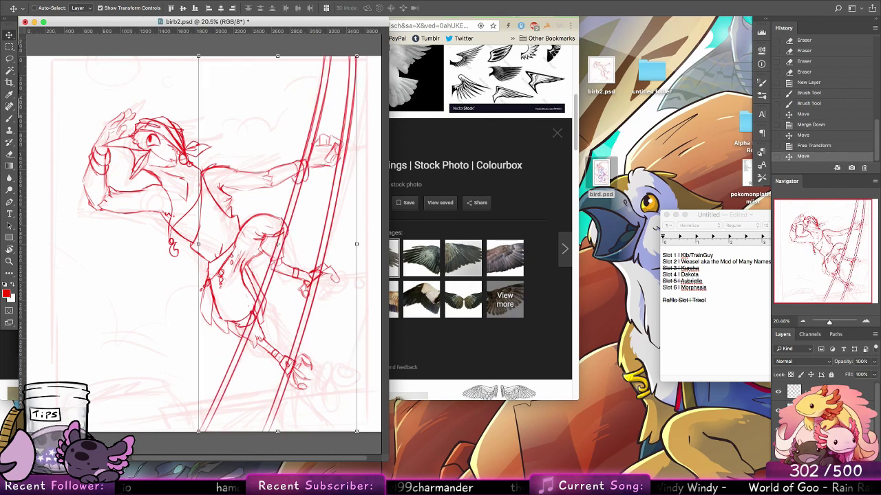
click(213, 249)
click(315, 331)
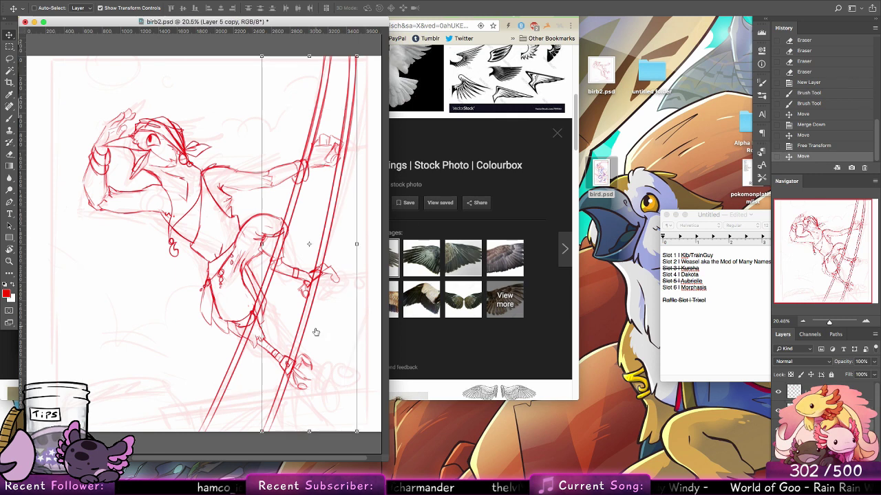
key(ctrl+t)
drag(314, 437, 316, 441)
drag(309, 58, 295, 58)
click(426, 9)
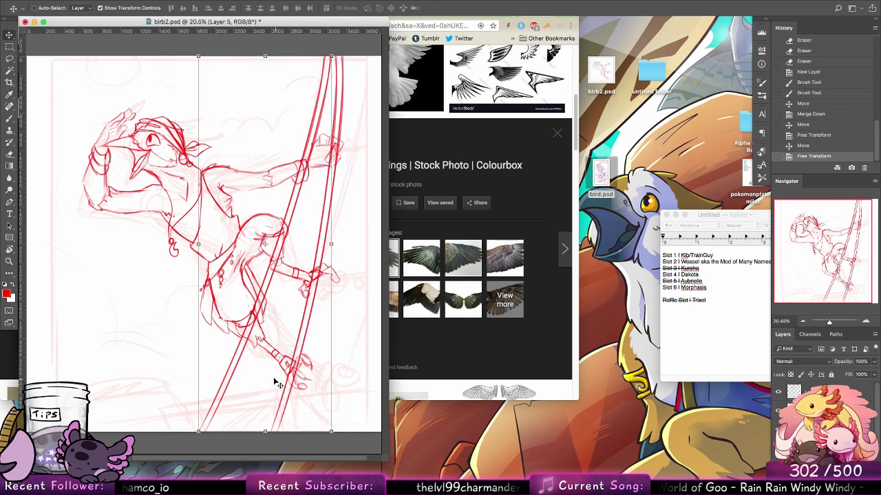
drag(276, 379, 270, 375)
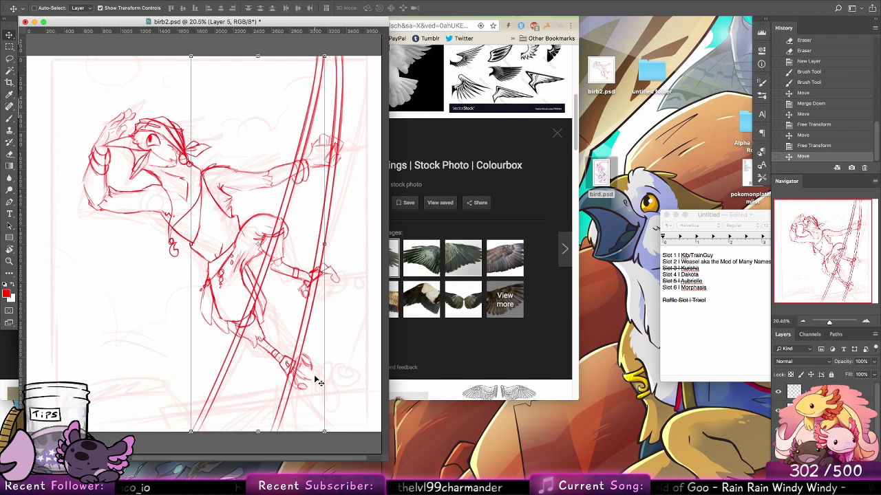
click(10, 118)
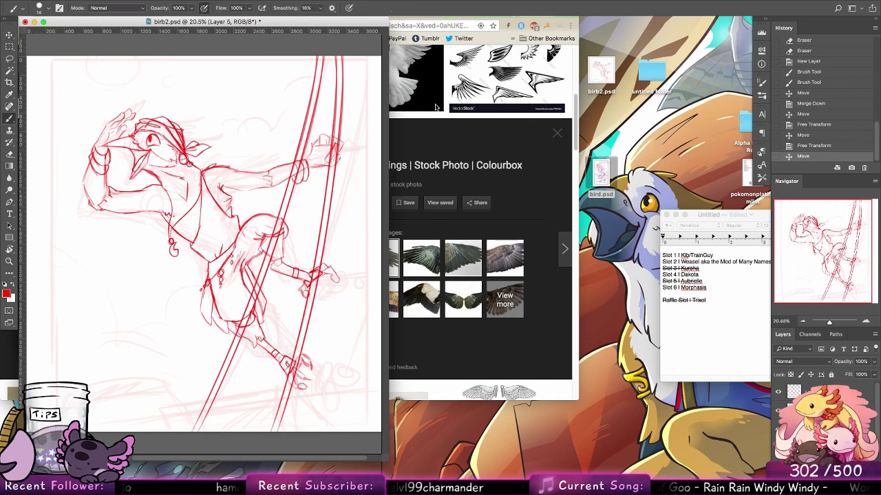
Draw a double-edged cross rope from the outstretched wrist past the hand to the canvas's right edge
drag(378, 142, 389, 141)
key(super+z)
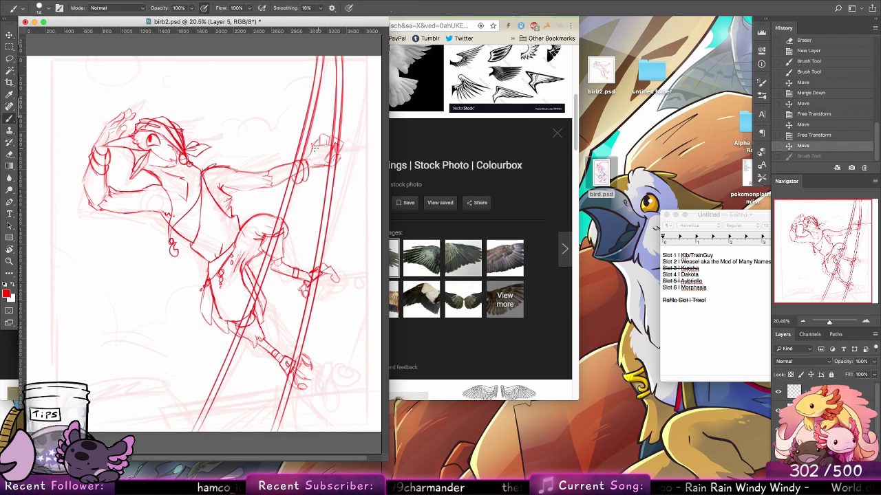
drag(300, 150, 382, 143)
drag(383, 454, 515, 454)
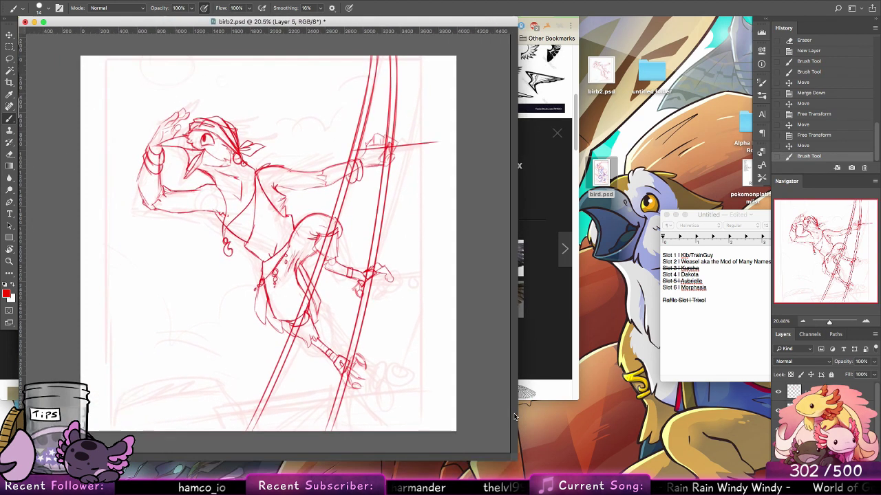
drag(349, 157, 432, 148)
key(ctrl+z)
drag(350, 158, 456, 144)
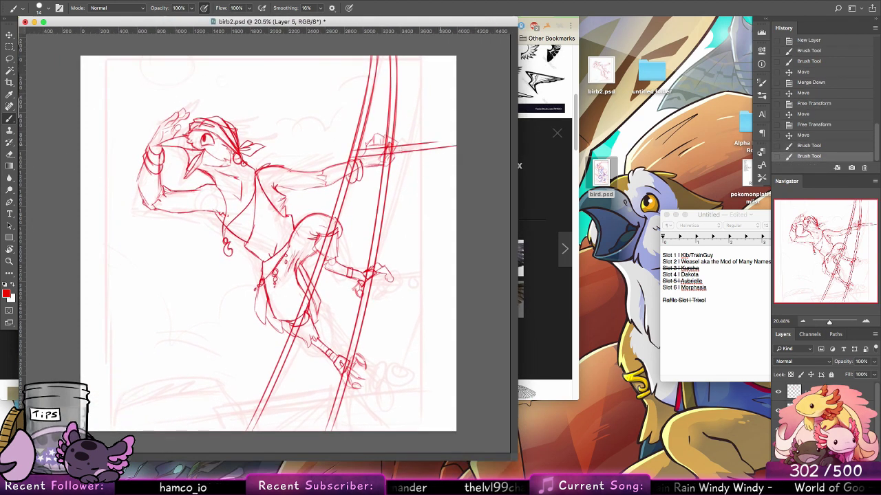
drag(411, 54, 438, 430)
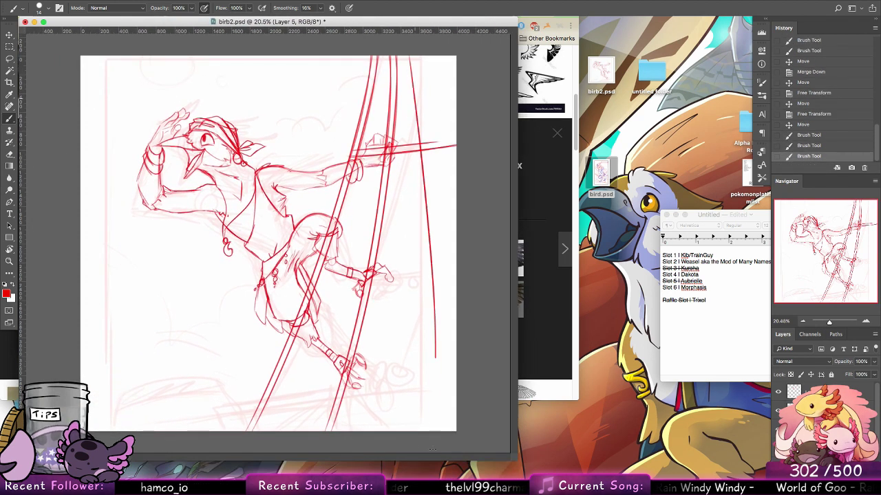
key(ctrl+z)
drag(416, 57, 435, 432)
key(ctrl+z)
drag(420, 53, 474, 463)
key(ctrl+z)
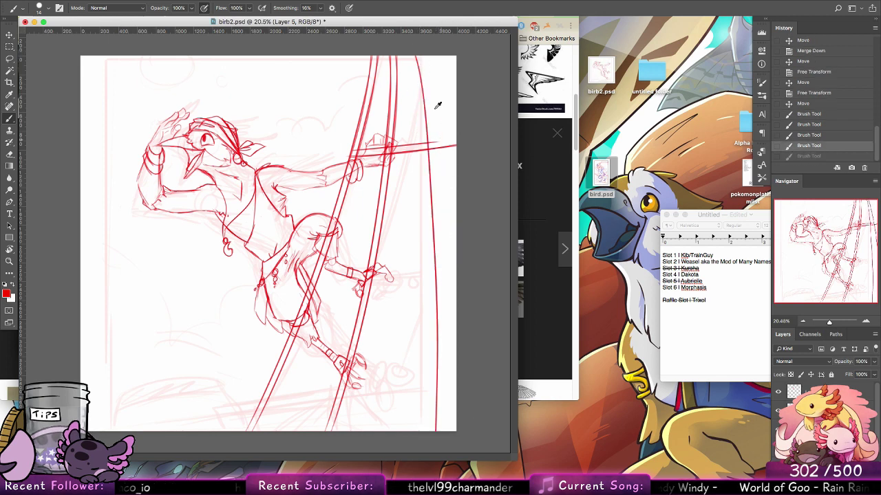
drag(420, 55, 460, 296)
key(ctrl+z)
drag(421, 55, 459, 435)
key(ctrl+z)
drag(778, 430, 778, 449)
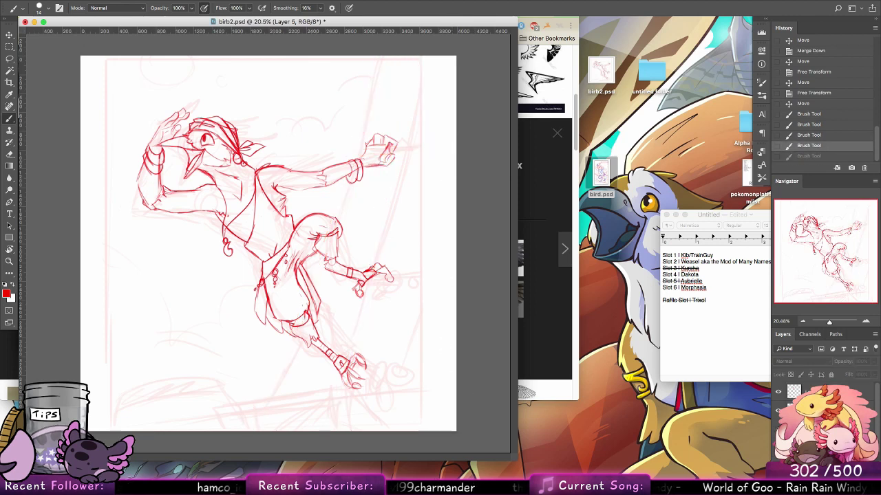
key(ctrl+comma)
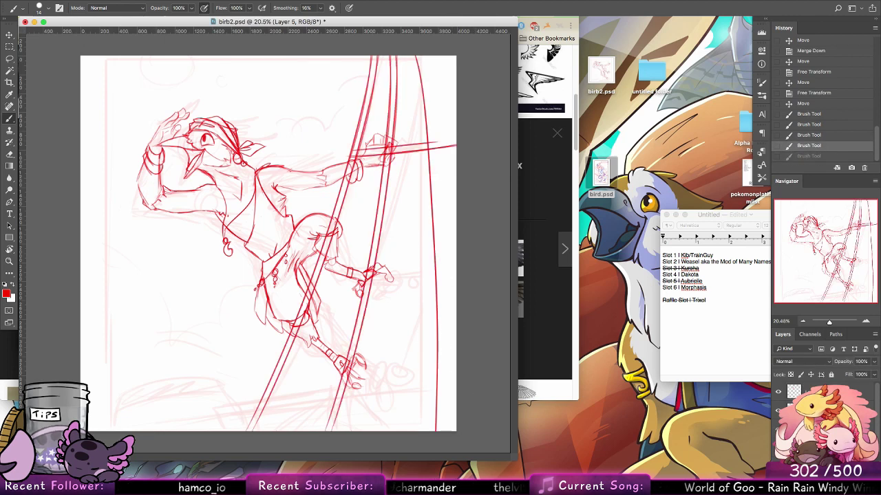
key(ctrl+z)
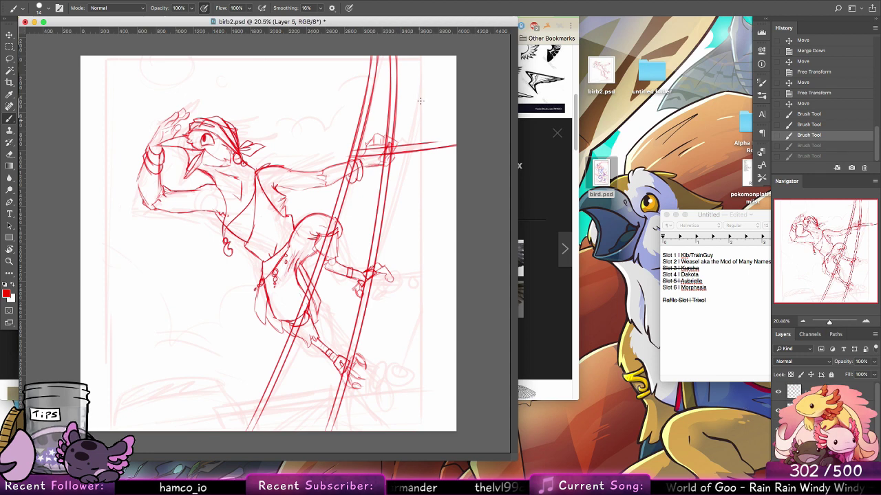
Draw a third double-edged rope curving down the canvas's right side, and a double-edged cross rope at the raised foot
drag(421, 61, 385, 430)
drag(422, 269, 396, 431)
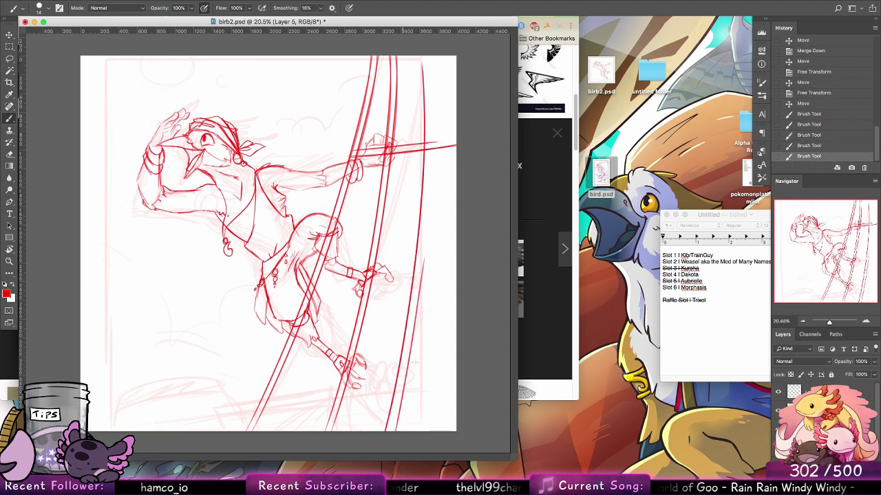
drag(311, 275, 432, 270)
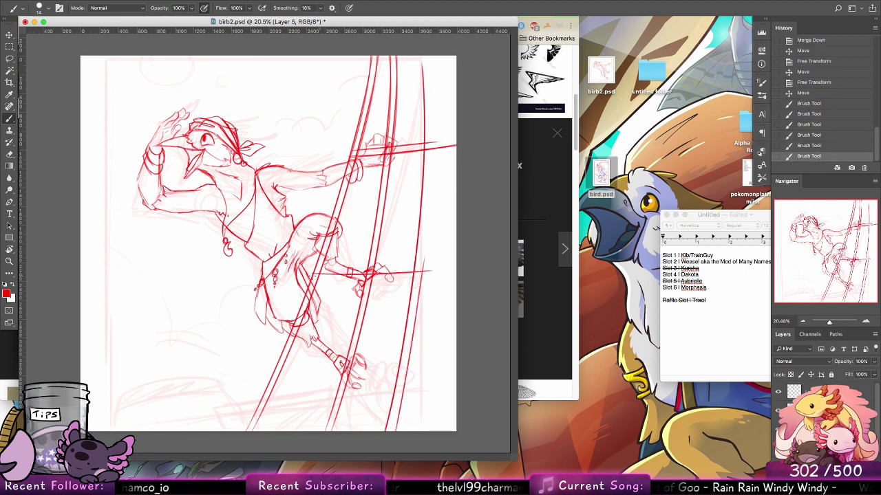
drag(327, 280, 442, 275)
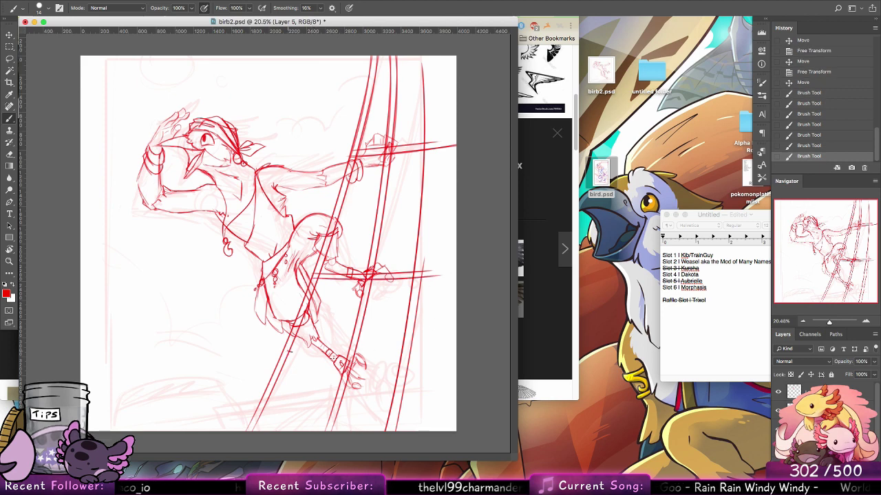
drag(289, 352, 426, 365)
key(super+z)
drag(290, 352, 409, 372)
key(super+z)
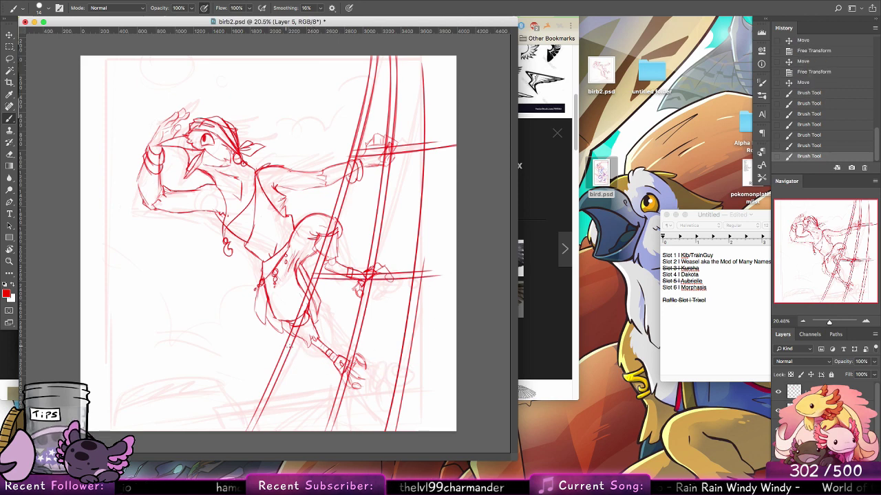
drag(284, 346, 411, 365)
drag(285, 351, 399, 373)
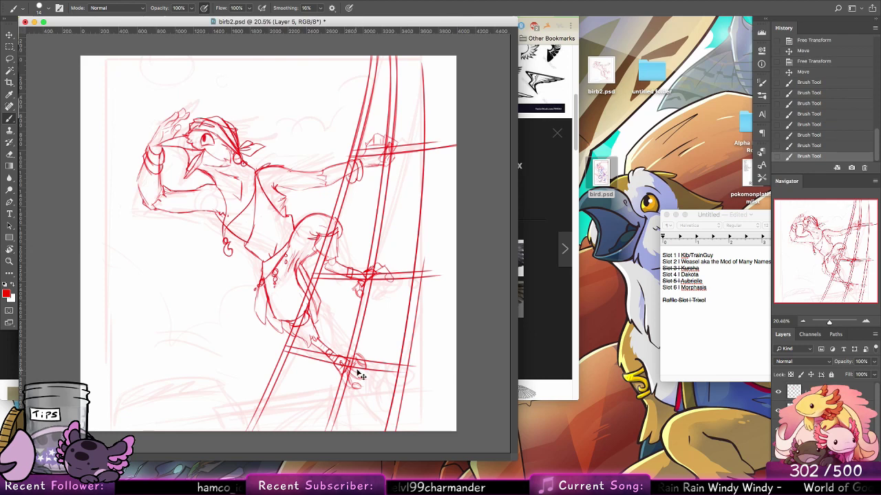
key(super+z)
drag(283, 351, 430, 368)
key(super+z)
drag(283, 351, 437, 378)
key(super+z)
key(super+z)
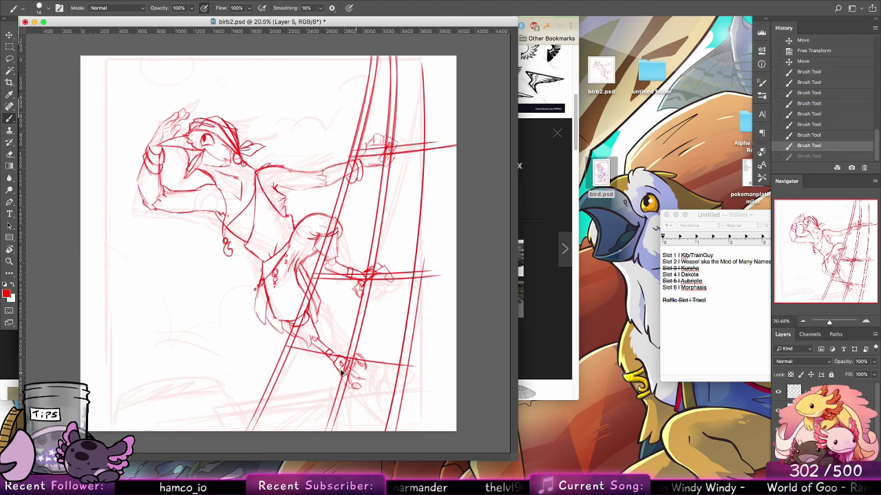
Draw a double-edged cross rope at the lower foot, rising gently from the first rope past the third
drag(277, 375, 417, 358)
key(super+z)
drag(270, 379, 440, 359)
drag(270, 389, 450, 367)
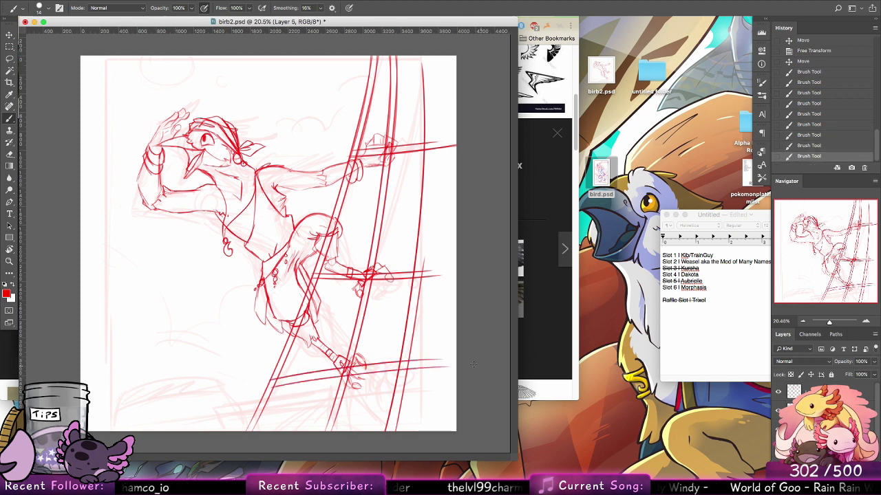
key(super+z)
drag(268, 388, 431, 368)
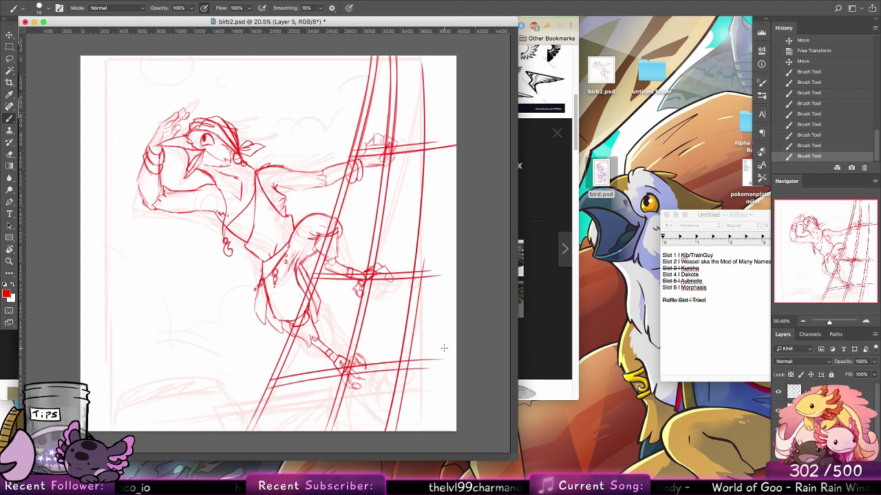
Switch to the 35 px Eraser and merge the separate second rope layer down into the other ropes' layer
key(e)
click(43, 7)
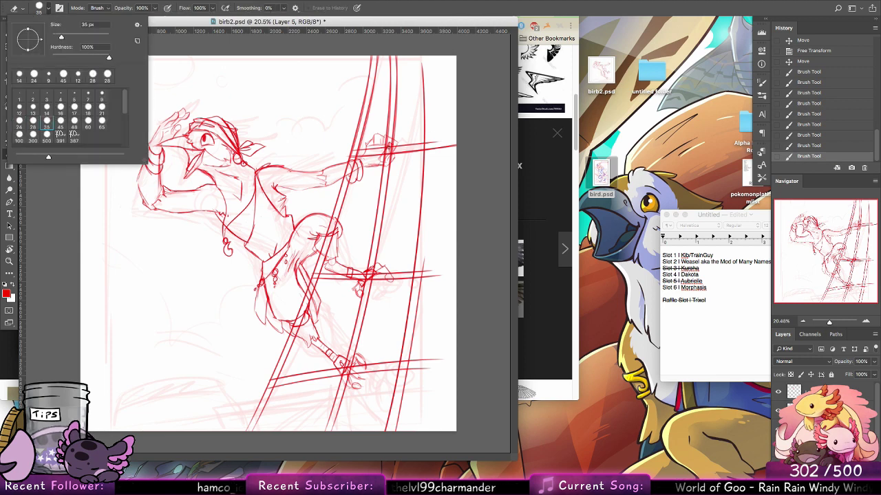
drag(387, 147, 387, 138)
key(super+z)
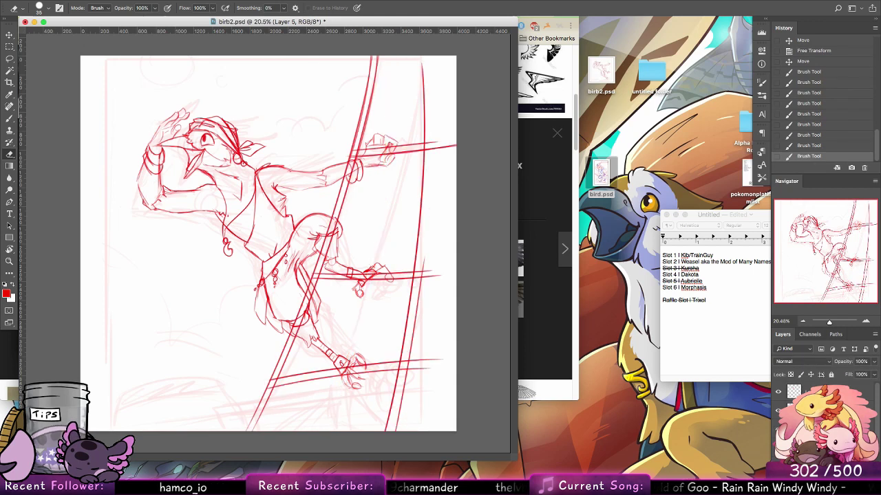
right_click(822, 391)
click(722, 355)
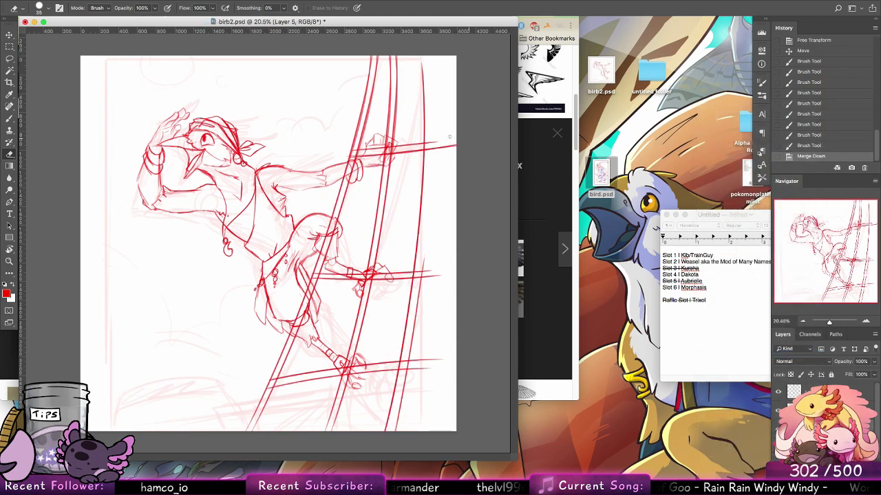
Erase the rope lines that cross the outstretched hand, wrist and forearm
drag(386, 138, 395, 146)
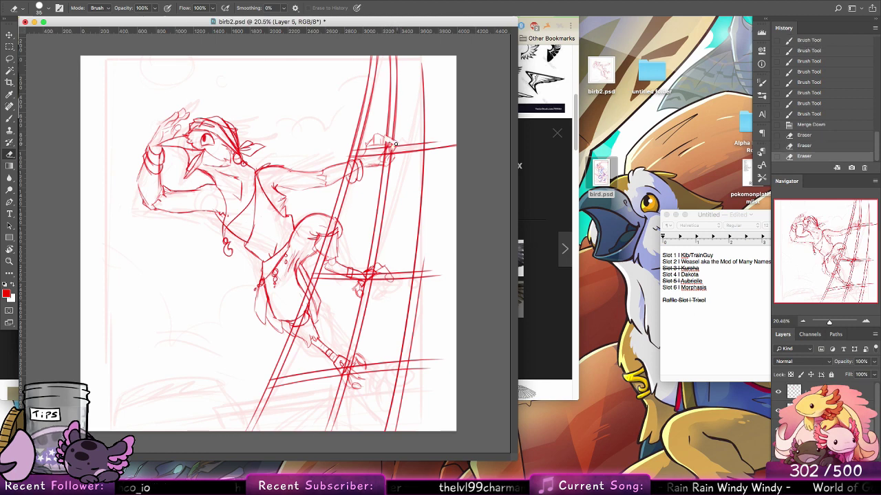
key(alt+super+z)
key(alt+super+z)
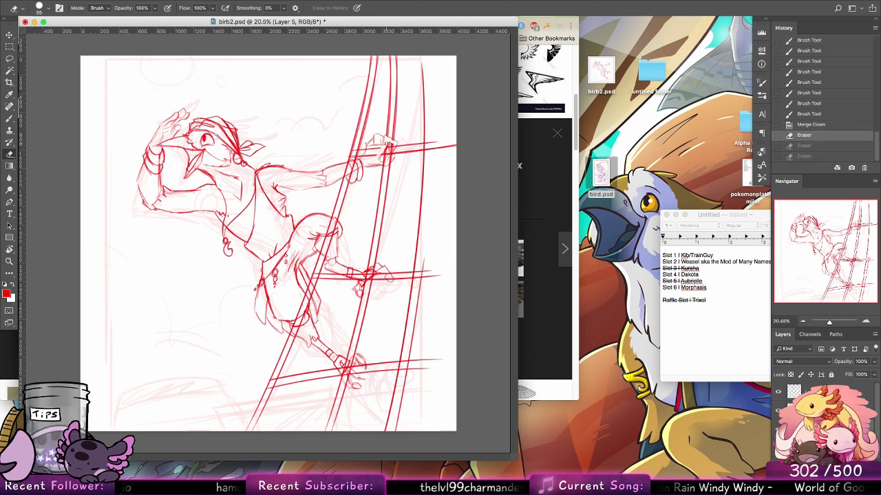
drag(367, 156, 354, 153)
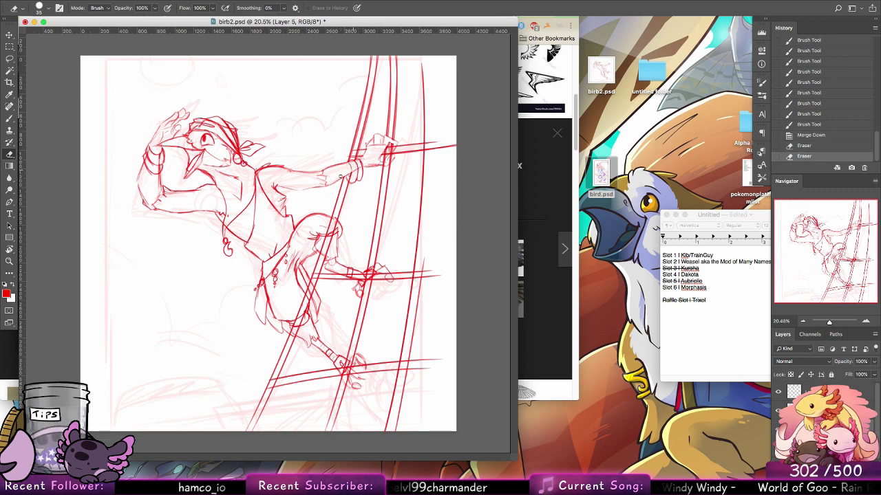
drag(340, 176, 339, 234)
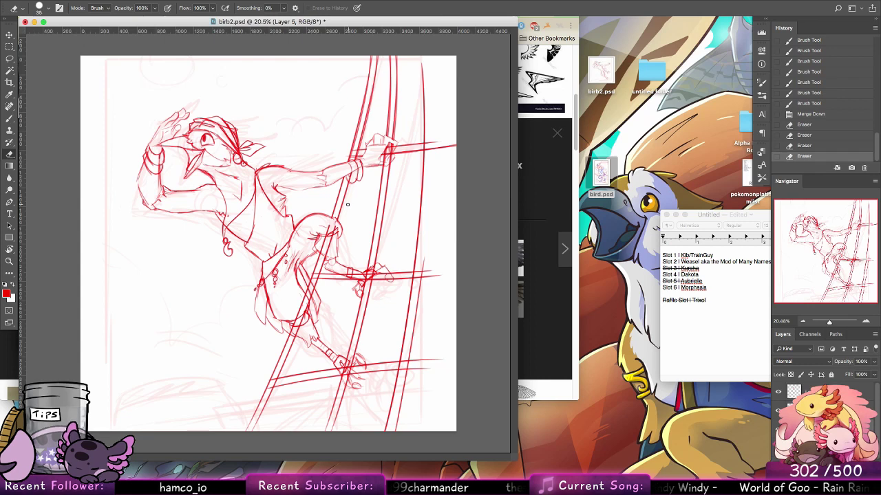
Enlarge the eraser to 60 px and erase the rope lines over the raised knee and around the gripping fingers
click(37, 13)
click(88, 123)
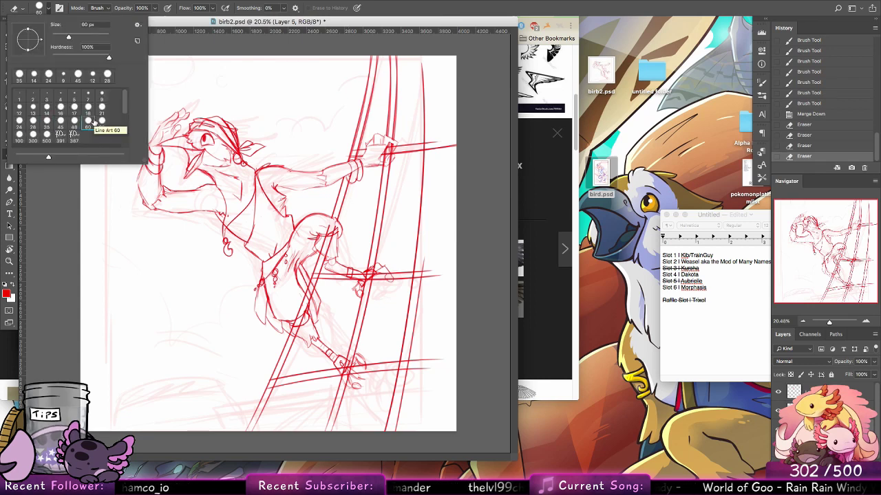
drag(332, 236, 330, 260)
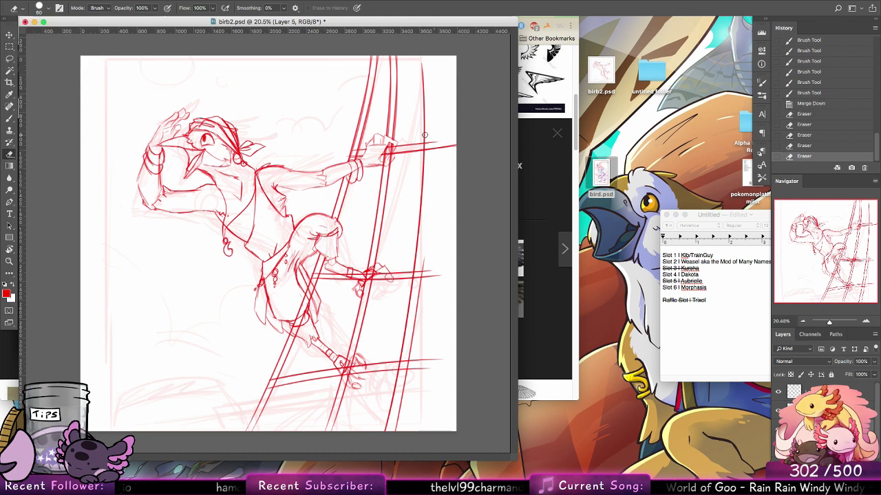
click(384, 162)
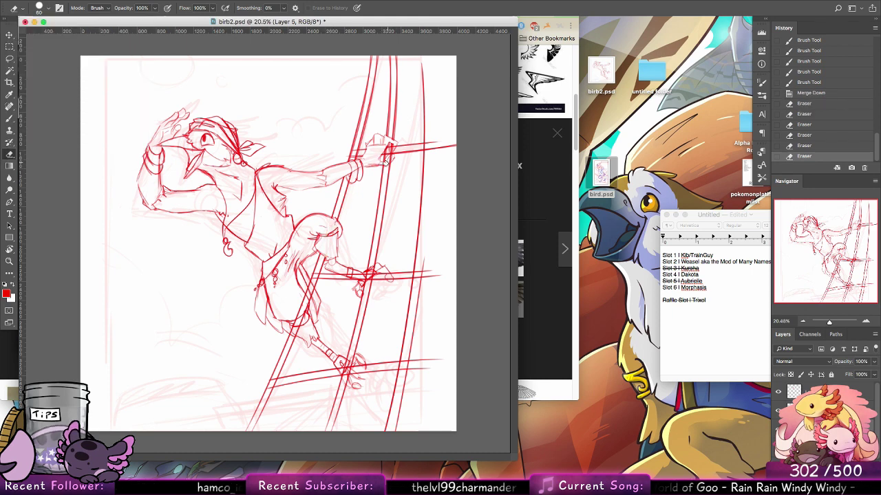
click(384, 160)
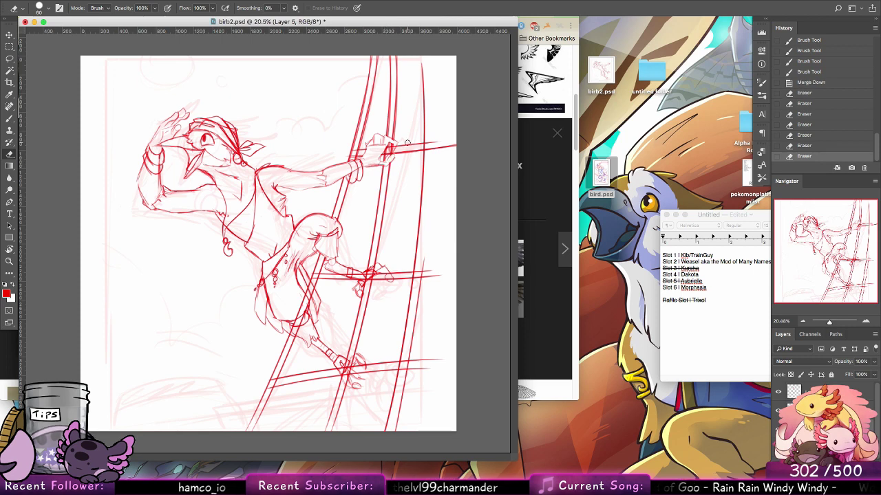
click(398, 154)
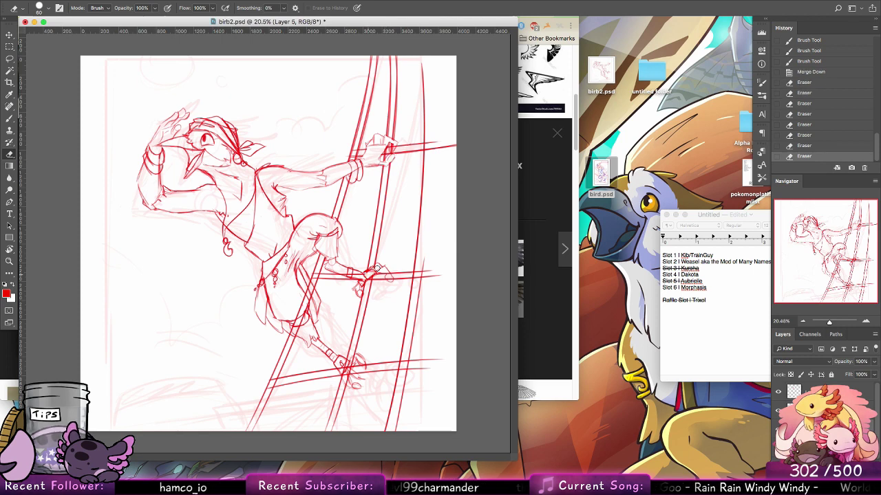
Erase the rope lines that cross the raised foot, the extended leg and the lower foot
click(379, 272)
click(379, 272)
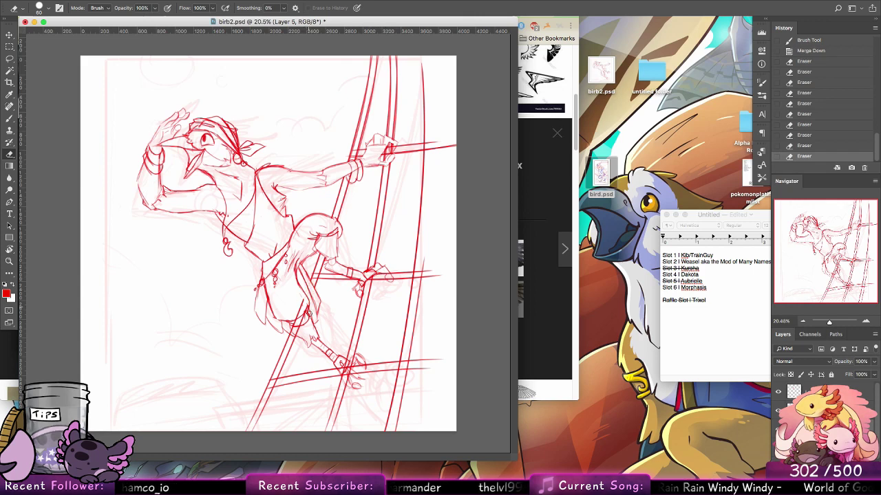
click(297, 331)
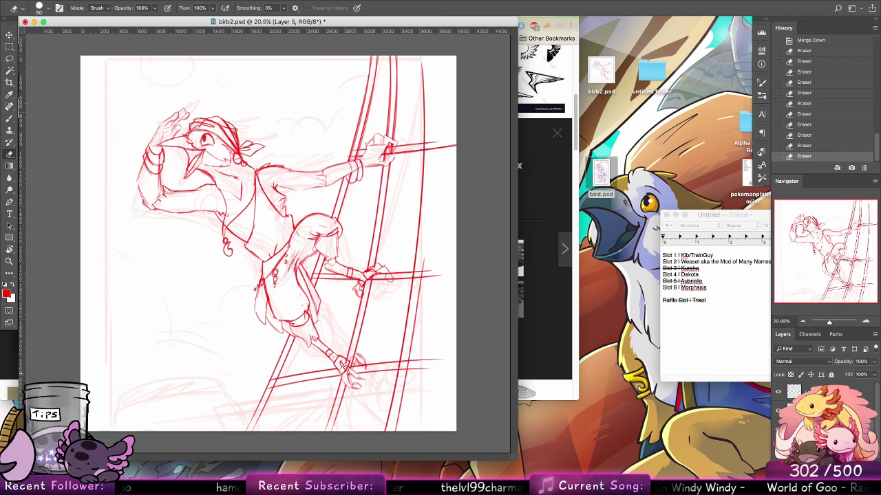
click(358, 361)
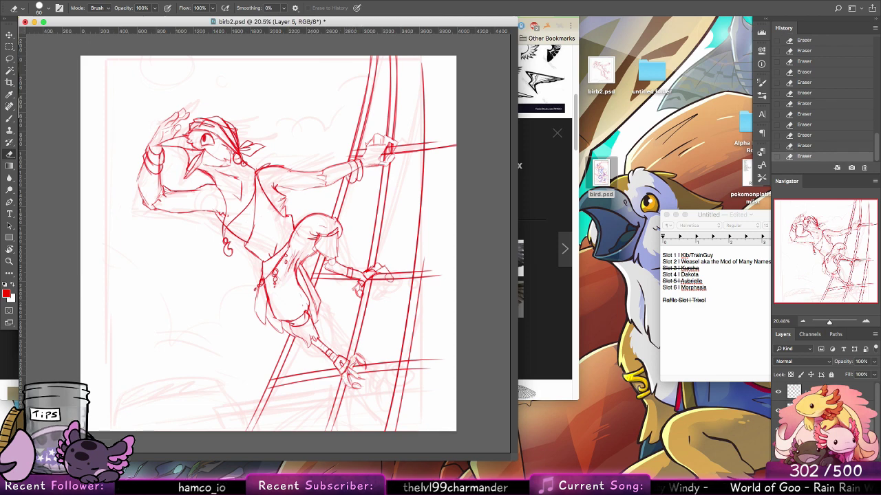
Select Layer 3 and use the Brush to sketch the barrel's curved top edge in the lower-left corner of the drawing
click(834, 411)
click(832, 411)
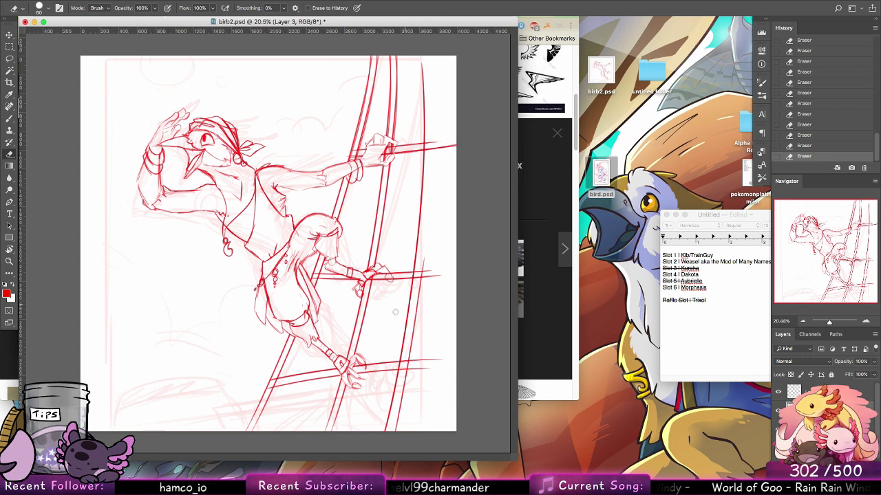
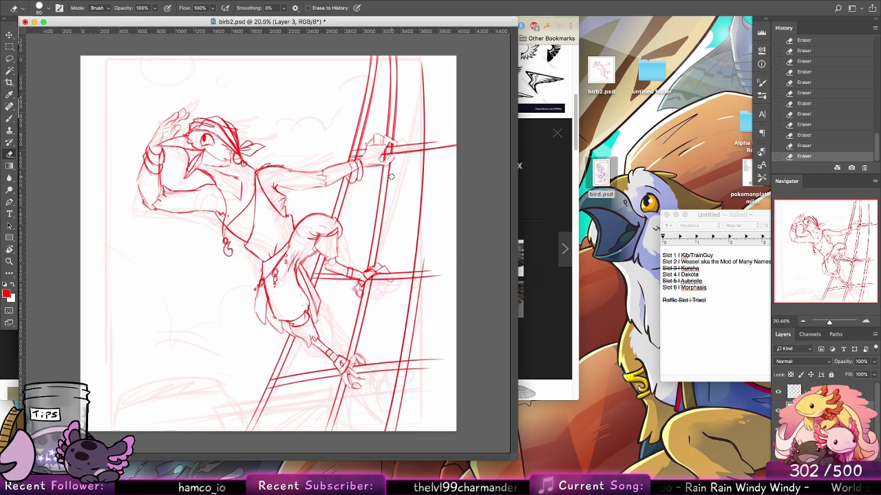
click(10, 118)
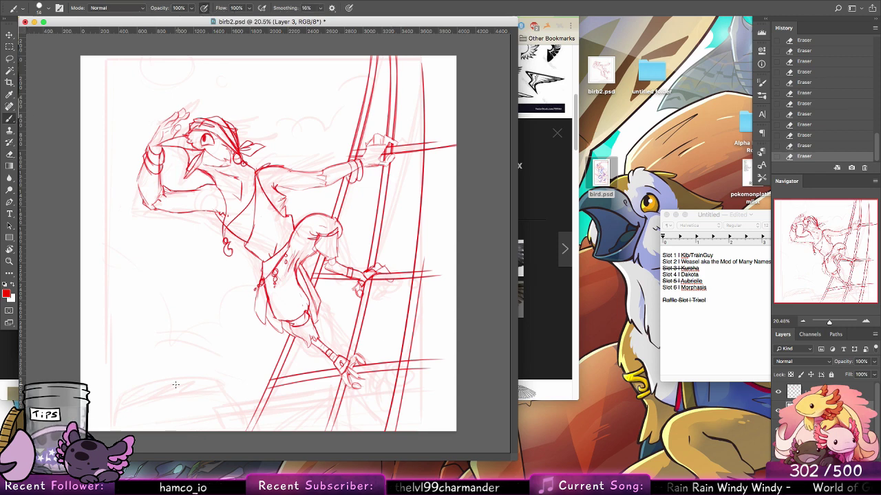
mouse_move(120, 396)
mouse_down()
mouse_move(211, 382)
mouse_move(204, 374)
mouse_up()
key(super+z)
key(super+z)
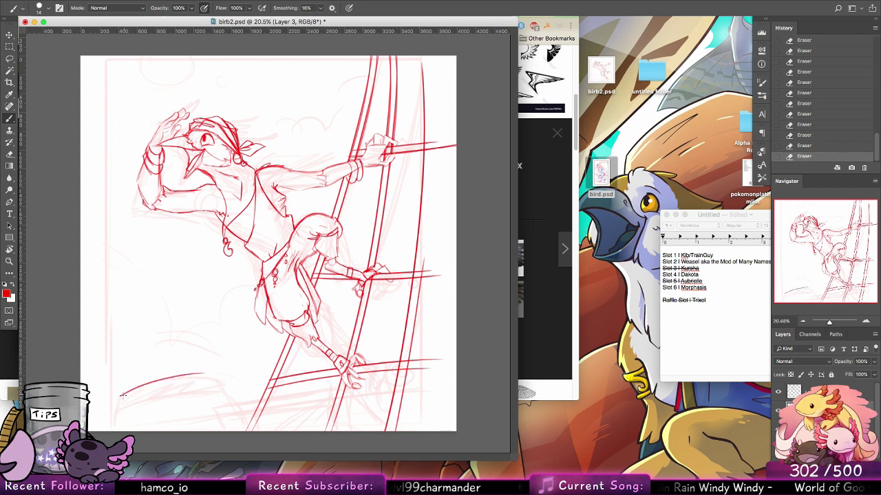
mouse_move(123, 396)
mouse_down()
mouse_move(158, 381)
mouse_move(209, 379)
mouse_up()
drag(143, 386, 221, 382)
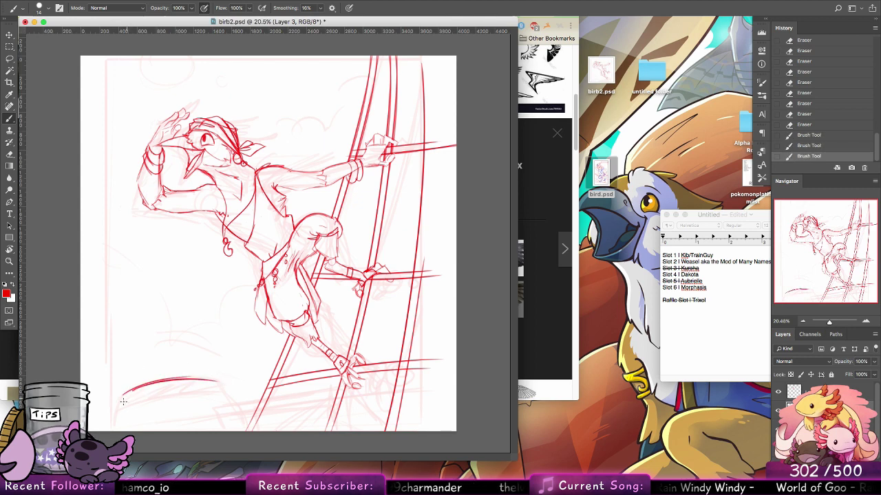
mouse_move(122, 396)
mouse_down()
mouse_move(115, 432)
mouse_move(121, 396)
mouse_move(114, 429)
mouse_move(167, 387)
mouse_up()
key(alt+super+z)
key(alt+super+z)
Sketch the barrel's inner rim line, both sides and the vertical stave lines down to the canvas edge
mouse_move(121, 409)
mouse_down()
mouse_move(176, 387)
mouse_move(125, 405)
mouse_move(200, 385)
mouse_move(162, 390)
mouse_move(219, 388)
mouse_move(236, 373)
mouse_move(222, 394)
mouse_move(216, 384)
mouse_move(229, 417)
mouse_up()
drag(211, 388, 226, 399)
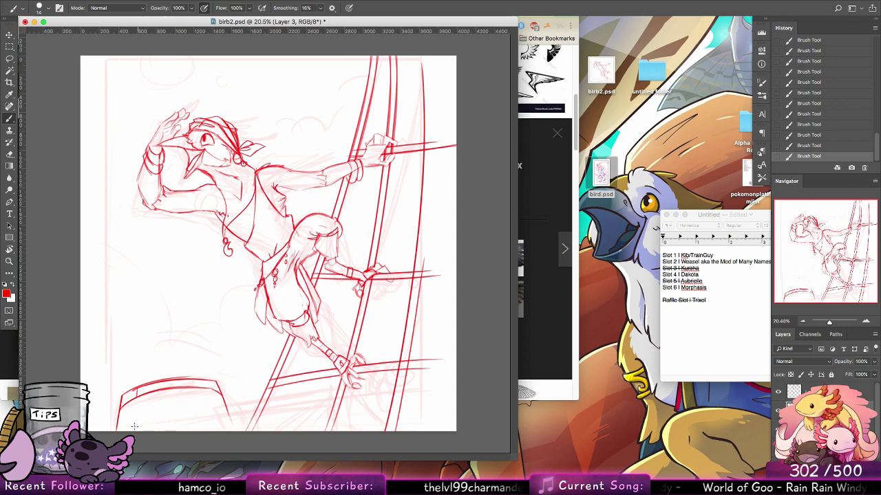
mouse_move(134, 426)
mouse_down()
mouse_move(136, 390)
mouse_move(145, 431)
mouse_move(147, 380)
mouse_move(176, 425)
mouse_move(224, 419)
mouse_up()
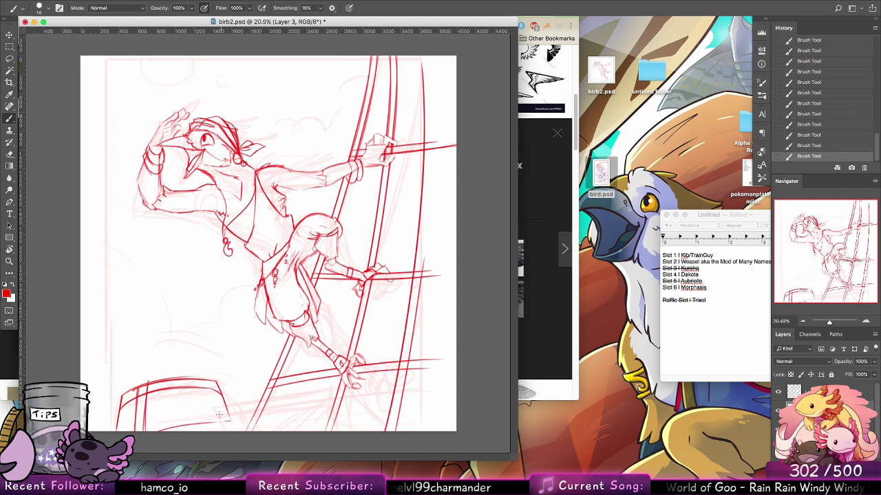
Sketch the wooden crate's long slanted top edge below the feet, plus its front corner and receding side edge
drag(220, 409, 335, 391)
key(super+z)
key(alt+super+z)
drag(218, 410, 322, 394)
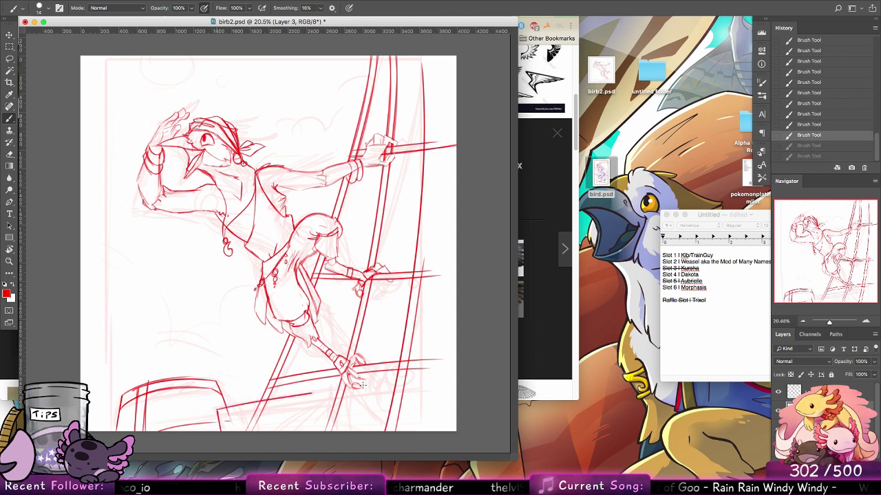
drag(222, 409, 362, 387)
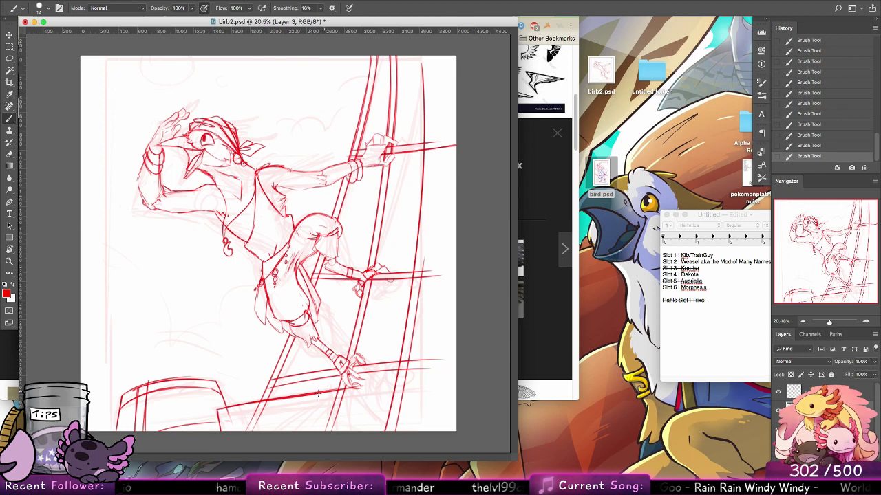
key(alt+super+z)
key(alt+super+z)
mouse_move(324, 395)
mouse_down()
mouse_move(392, 383)
mouse_move(382, 397)
mouse_move(385, 386)
mouse_move(421, 418)
mouse_up()
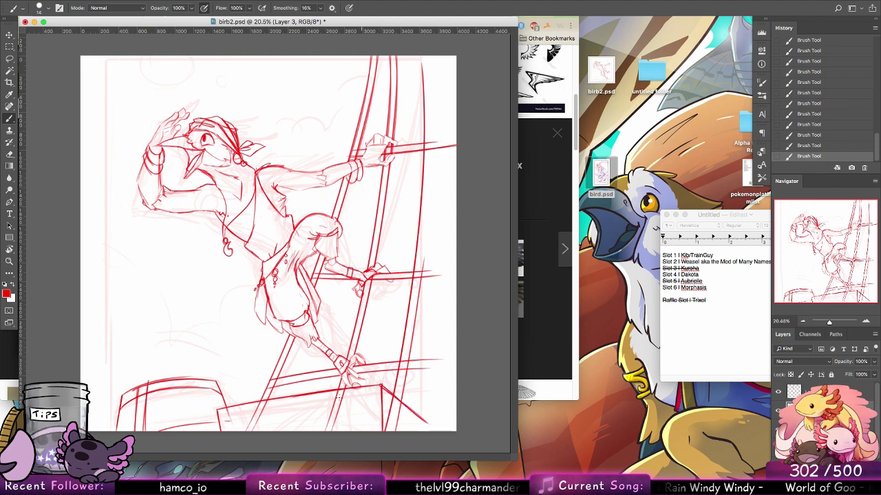
Draw the lower edge of the crate's top board, its nail dots and the vertical plank lines beneath it
mouse_move(227, 421)
mouse_down()
mouse_move(330, 410)
mouse_move(377, 394)
mouse_move(358, 432)
mouse_up()
click(373, 396)
click(226, 416)
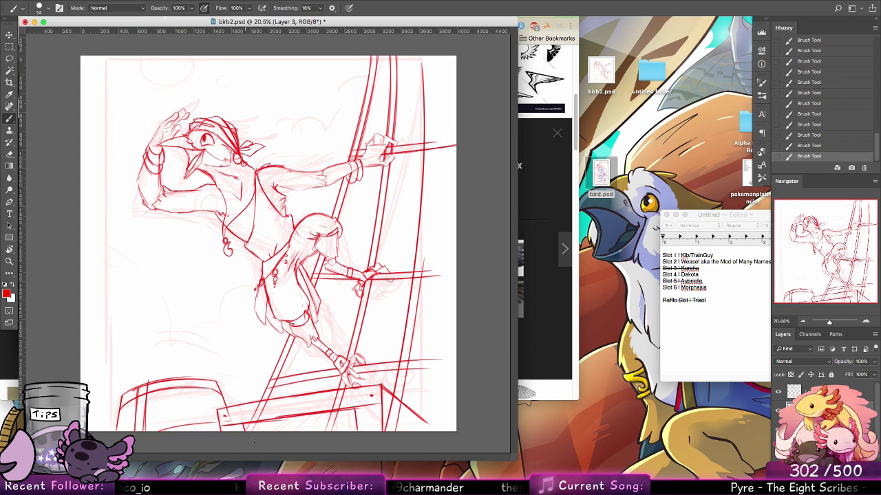
mouse_move(271, 418)
mouse_down()
mouse_move(274, 432)
mouse_move(313, 432)
mouse_up()
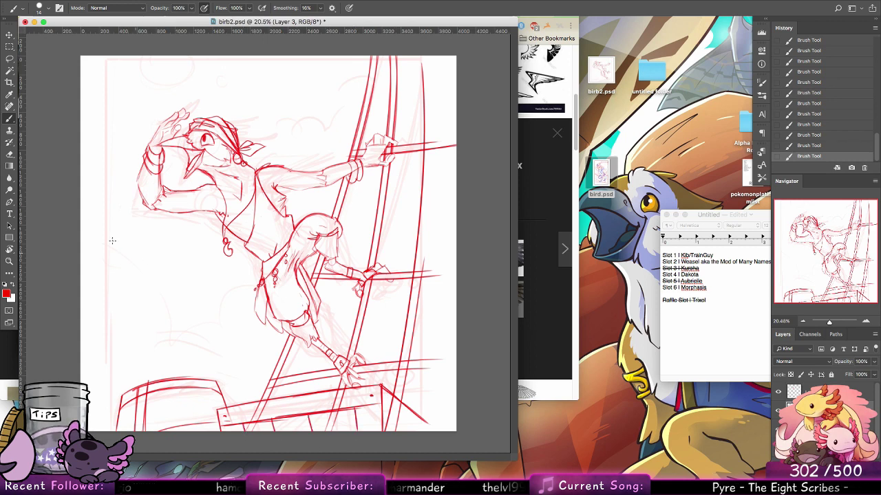
Use the Eraser on Layer 5 to remove the rope lines that cross the crate
key(e)
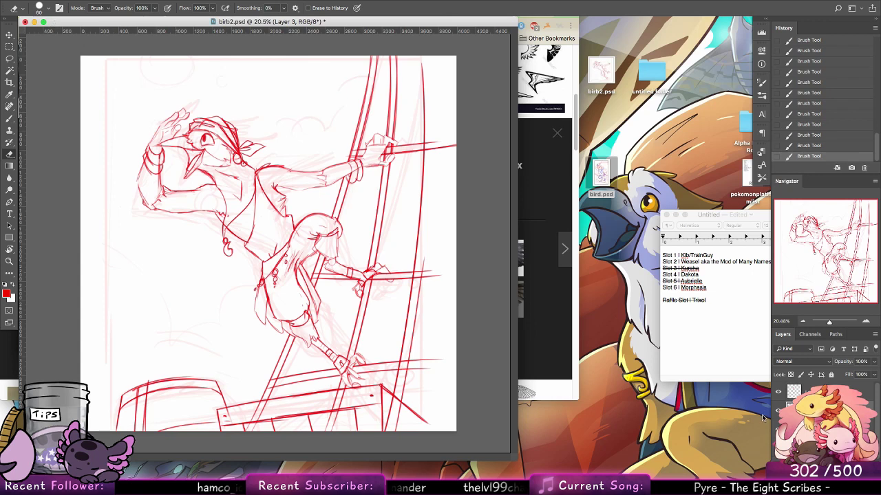
click(829, 428)
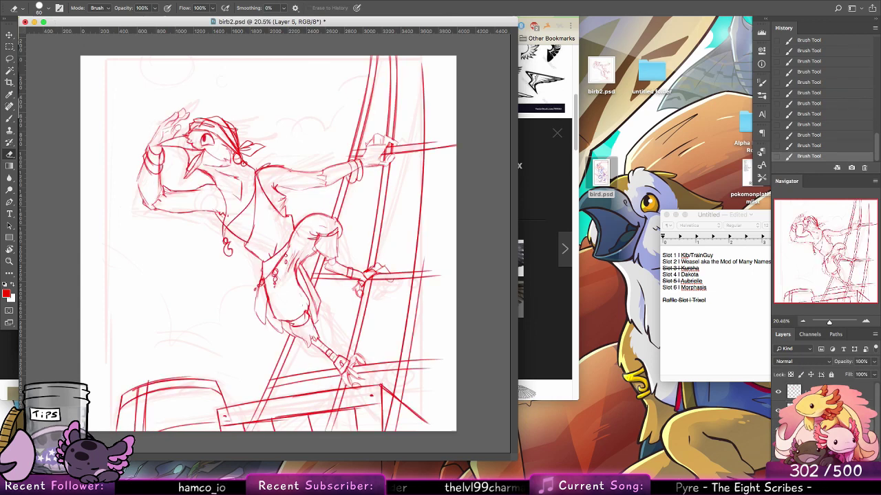
mouse_move(260, 407)
mouse_down()
mouse_move(278, 402)
mouse_move(268, 413)
mouse_up()
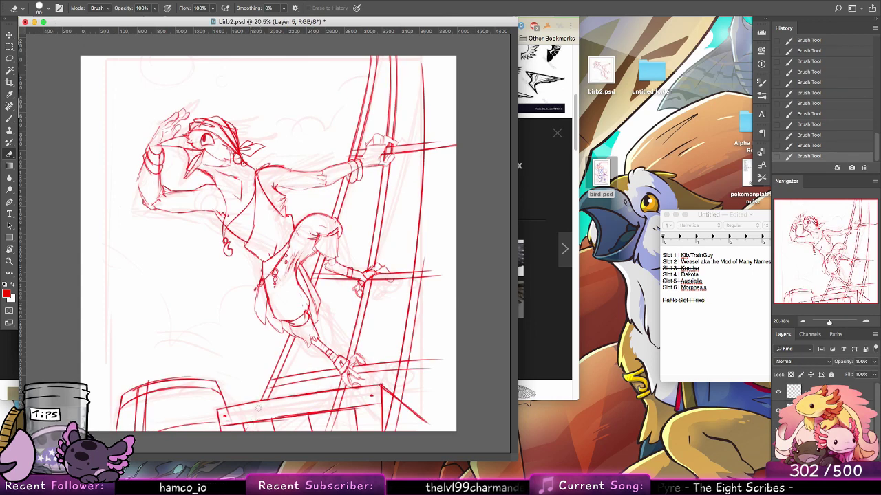
mouse_move(340, 406)
mouse_down()
mouse_move(332, 422)
mouse_move(346, 418)
mouse_up()
mouse_move(391, 400)
mouse_down()
mouse_move(401, 421)
mouse_move(390, 410)
mouse_up()
Return to the Brush on Layer 3 and add the inner frame lines along the crate's receding side
key(b)
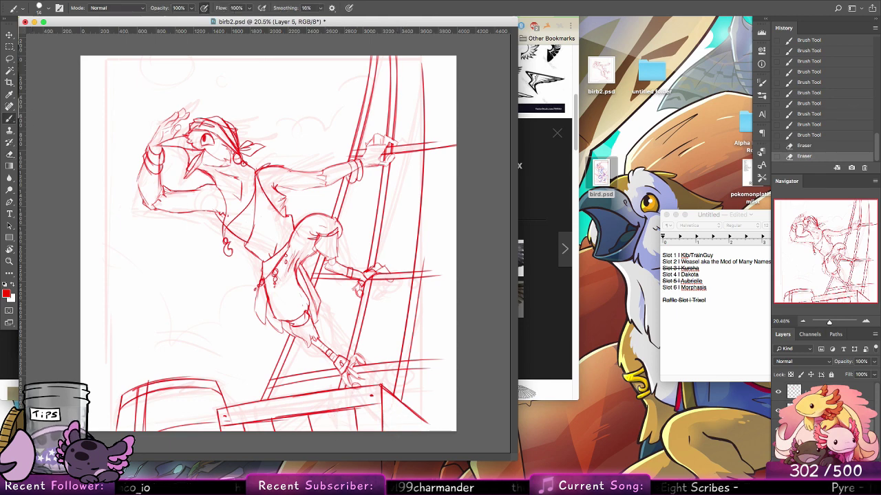
click(818, 433)
mouse_move(383, 404)
mouse_down()
mouse_move(419, 431)
mouse_move(370, 417)
mouse_up()
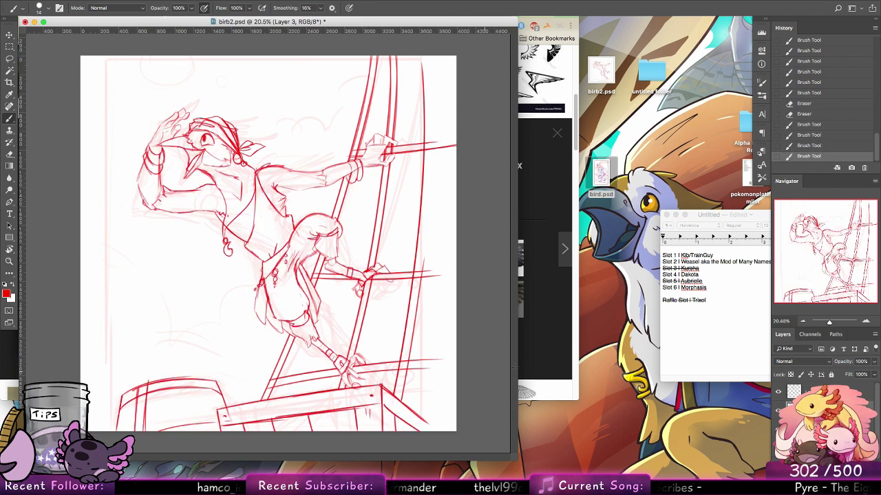
Sketch the background line running from the crate's receding side to the canvas's right edge, undoing stray strokes
mouse_move(448, 438)
mouse_down()
mouse_move(427, 409)
mouse_move(457, 418)
mouse_move(422, 414)
mouse_move(465, 410)
mouse_move(417, 411)
mouse_move(484, 407)
mouse_up()
key(super+z)
key(alt+super+z)
key(alt+super+z)
mouse_move(417, 415)
mouse_down()
mouse_move(486, 406)
mouse_move(428, 412)
mouse_move(463, 407)
mouse_up()
key(super+z)
key(ctrl+shift+z)
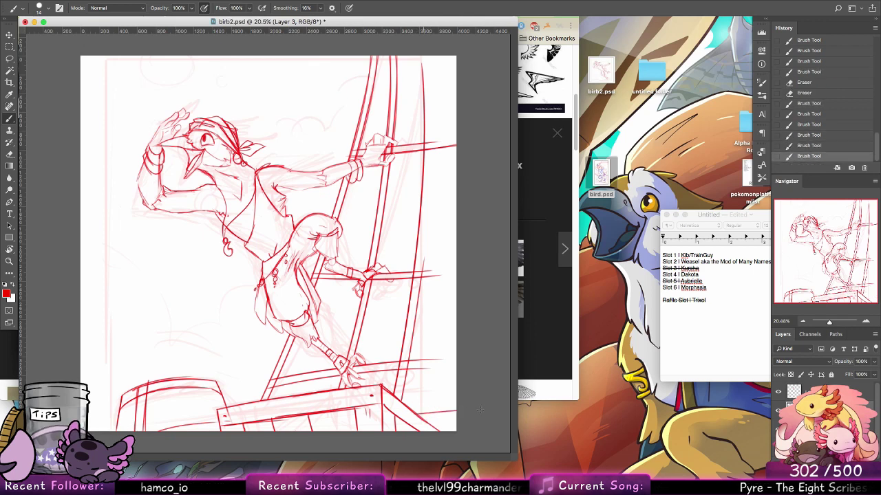
Sketch puffy cloud outlines behind the figure's hips and legs and along the left side of the canvas
mouse_move(257, 264)
mouse_down()
mouse_move(224, 313)
mouse_move(230, 326)
mouse_move(243, 323)
mouse_move(242, 333)
mouse_move(227, 317)
mouse_move(217, 328)
mouse_move(257, 272)
mouse_move(237, 275)
mouse_move(243, 307)
mouse_move(225, 311)
mouse_move(219, 340)
mouse_up()
key(alt+super+z)
key(alt+super+z)
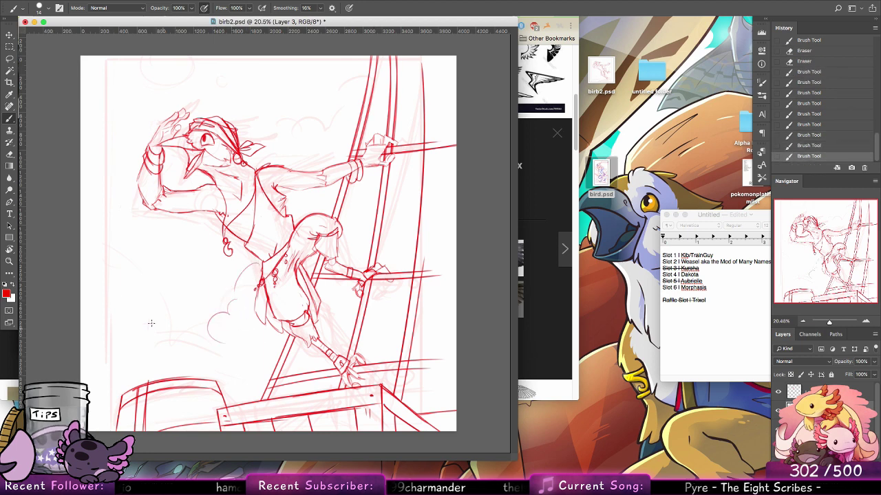
drag(110, 258, 154, 295)
drag(155, 292, 180, 329)
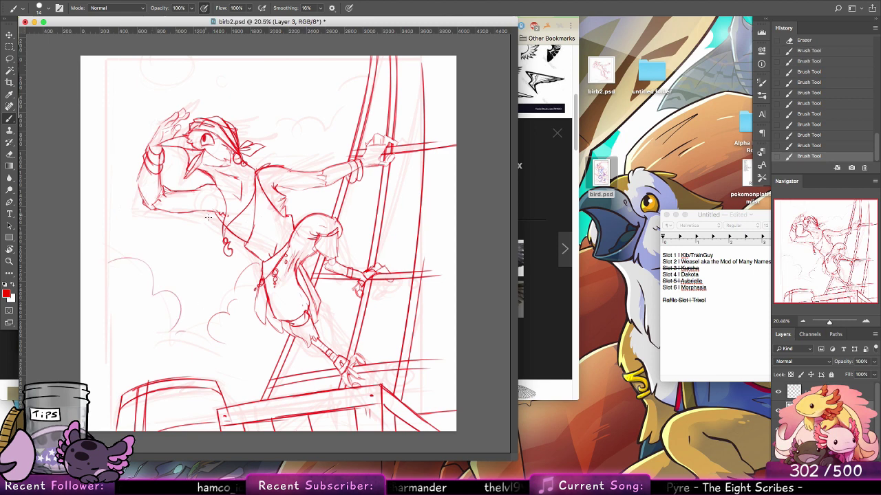
Sketch loose curved cloud outlines in the sky around the pirate bird's head and raised arm, redoing the one beside the hand
drag(209, 215, 194, 221)
drag(196, 238, 180, 245)
mouse_move(365, 81)
mouse_down()
mouse_move(327, 98)
mouse_move(295, 148)
mouse_up()
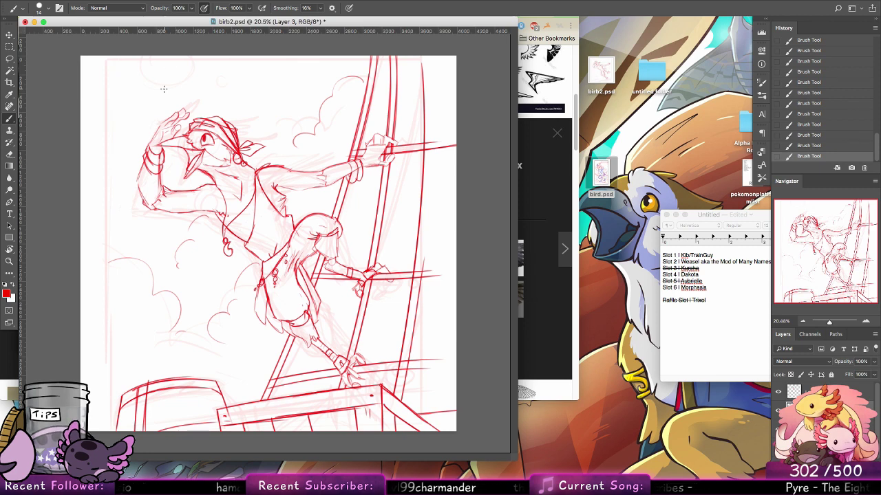
drag(146, 85, 196, 93)
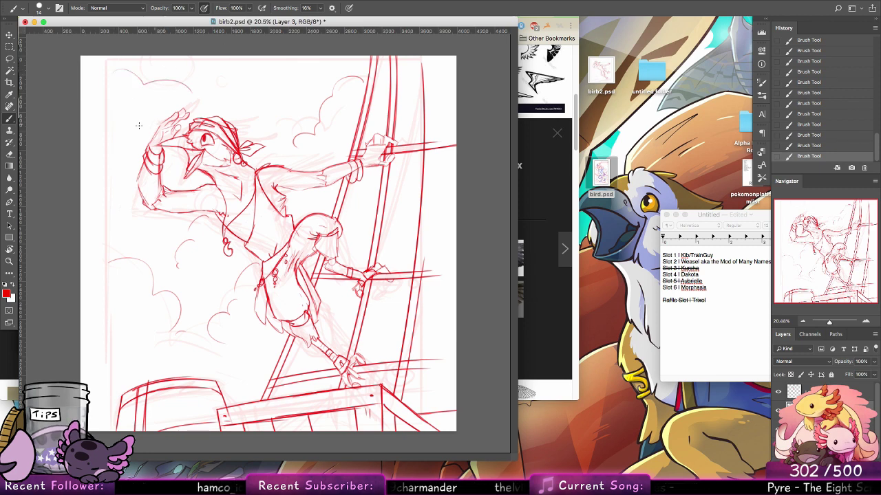
key(super+z)
drag(112, 62, 209, 98)
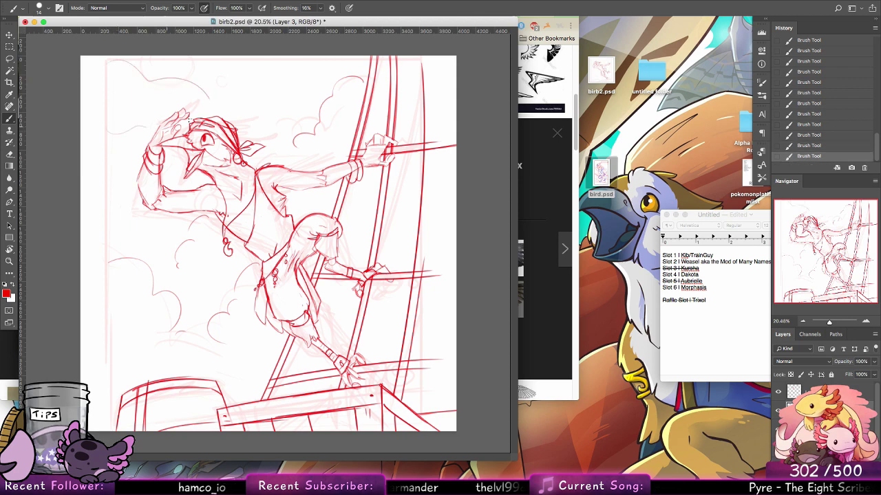
mouse_move(263, 121)
mouse_down()
mouse_move(239, 101)
mouse_move(220, 109)
mouse_up()
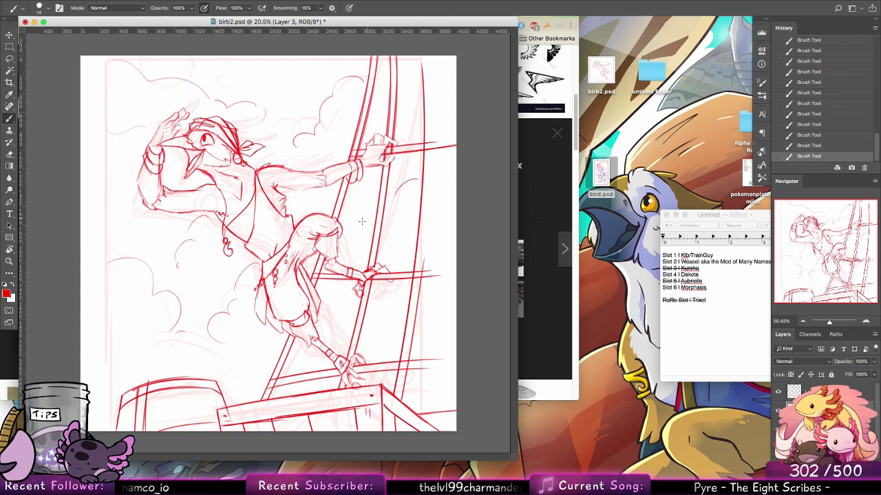
Add small curved cloud outlines behind the ship's rigging, beside the bird's legs
drag(372, 213, 351, 210)
mouse_move(412, 230)
mouse_down()
mouse_move(393, 227)
mouse_move(387, 205)
mouse_up()
drag(395, 315, 383, 324)
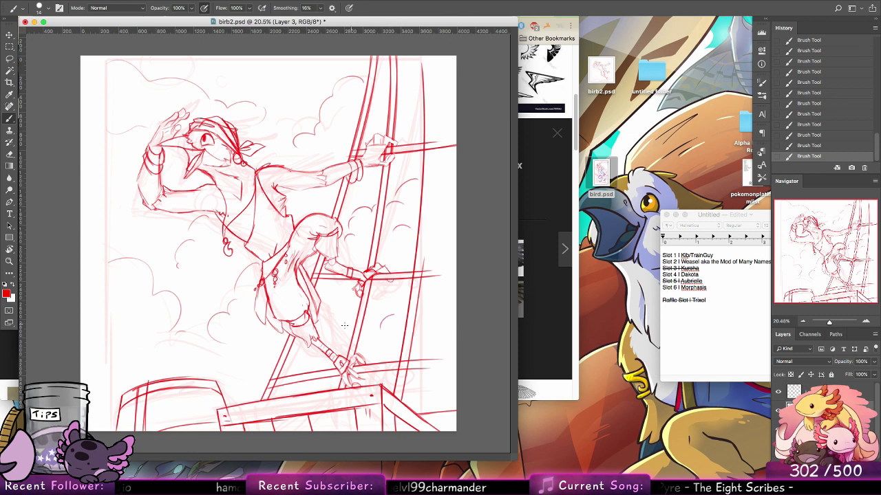
Hide the faint rough sketch layer and crop both sides of the canvas to a narrower portrait around the bird and rigging
click(778, 429)
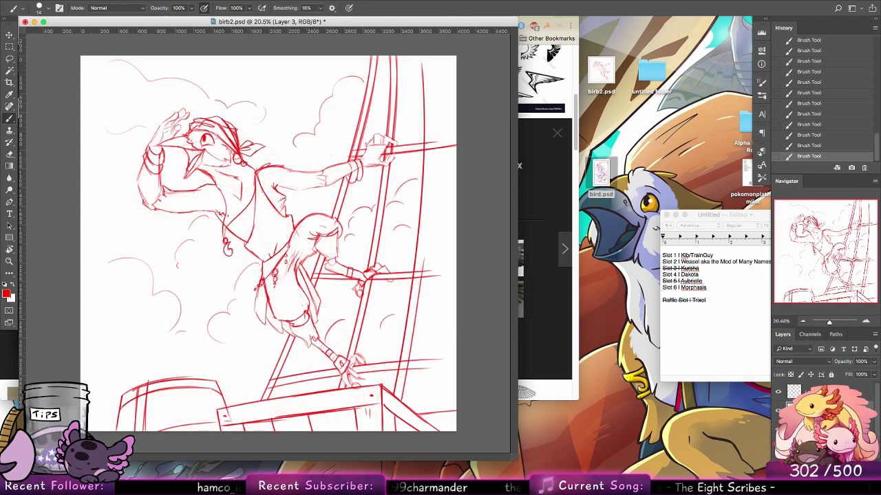
click(819, 429)
click(10, 83)
mouse_move(104, 55)
mouse_down()
mouse_move(251, 171)
mouse_move(413, 434)
mouse_move(372, 435)
mouse_move(409, 432)
mouse_up()
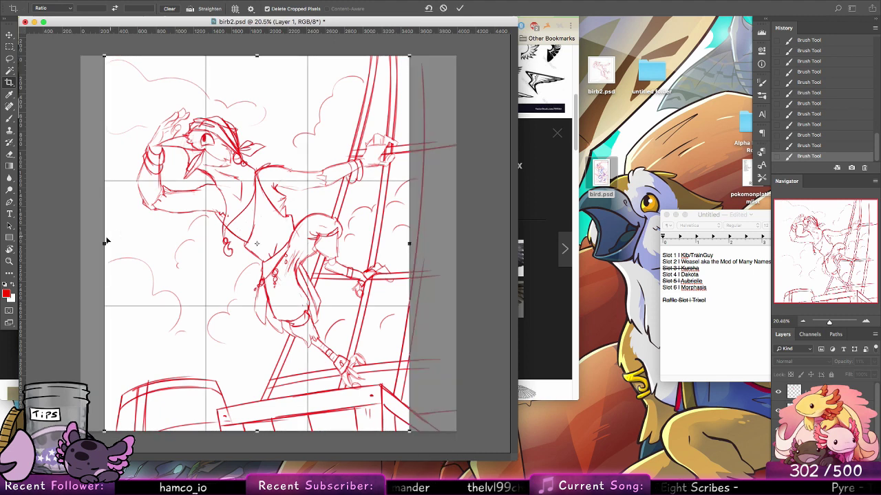
drag(105, 243, 107, 243)
click(459, 9)
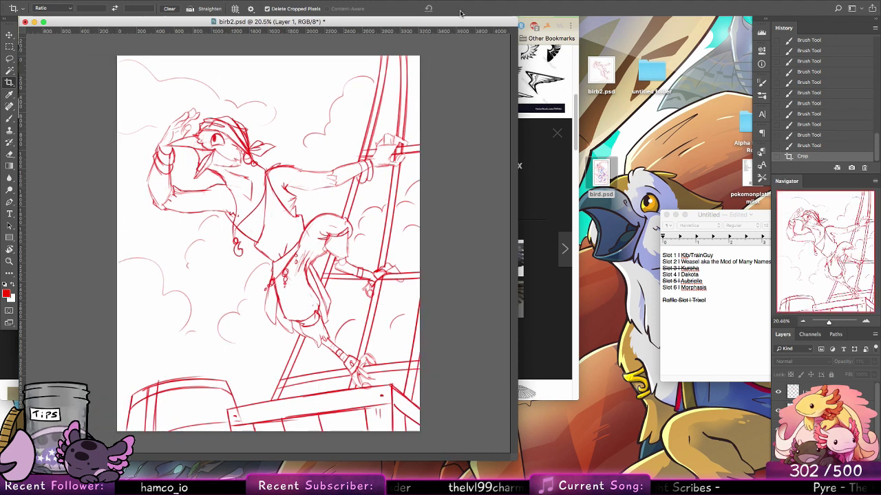
Merge the selected sketch layers into one and save birb2.psd
right_click(812, 390)
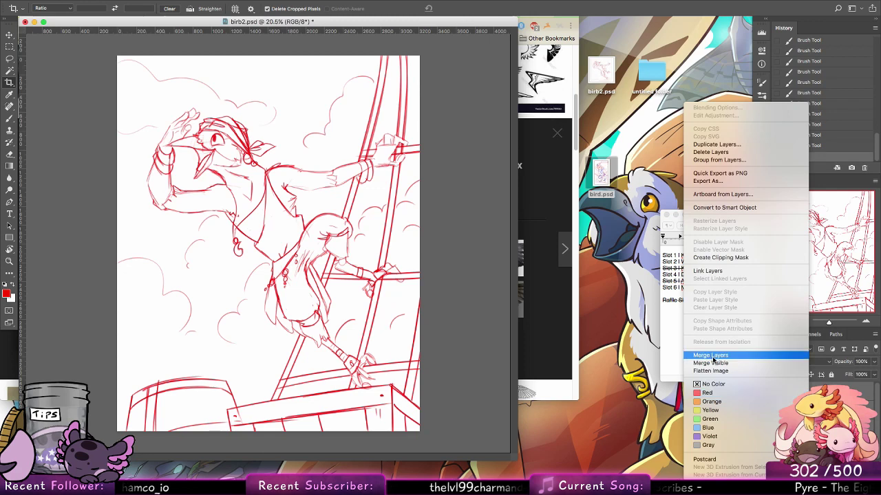
click(713, 358)
key(super+s)
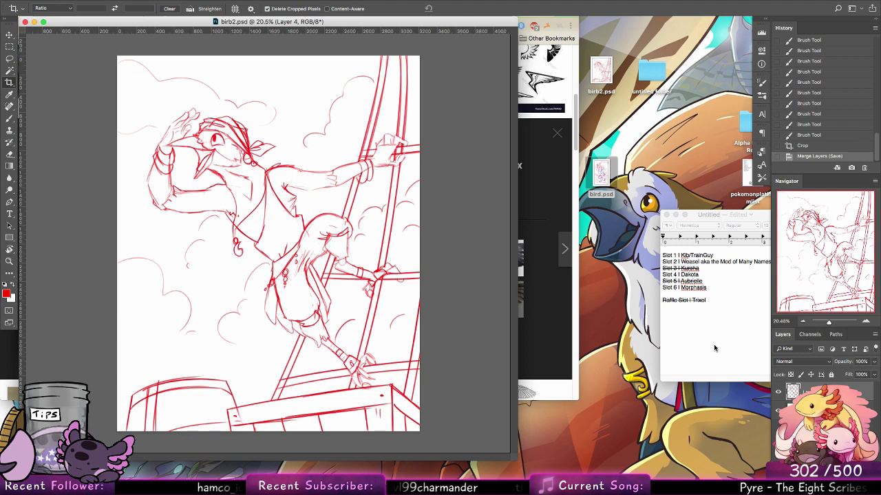
Switch to the browser, close the bird wings image search, and return to birb2.psd in Photoshop
key(super+Tab)
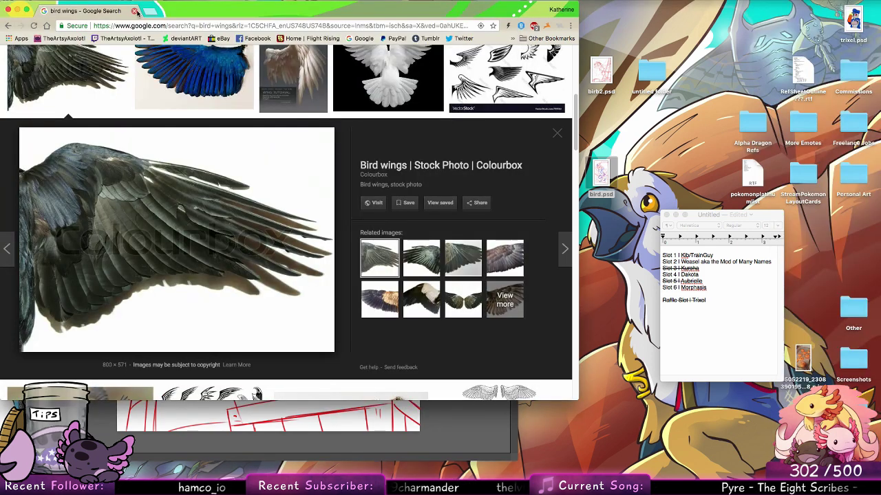
click(136, 11)
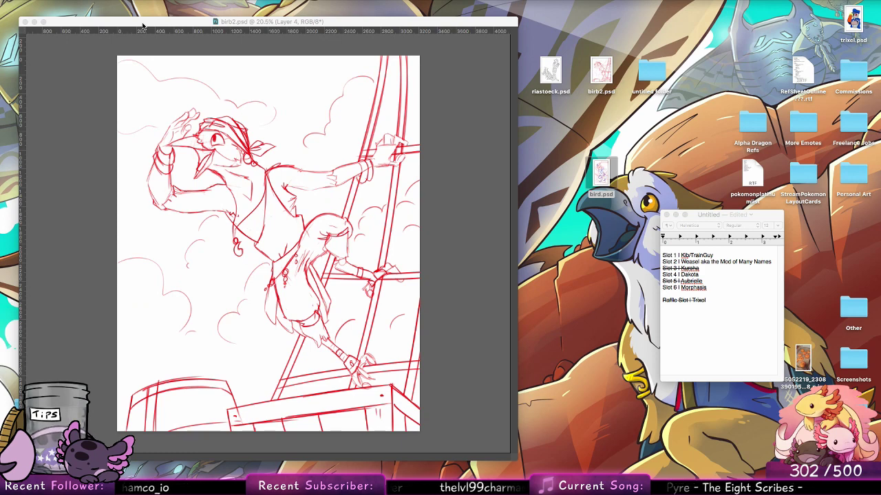
click(143, 25)
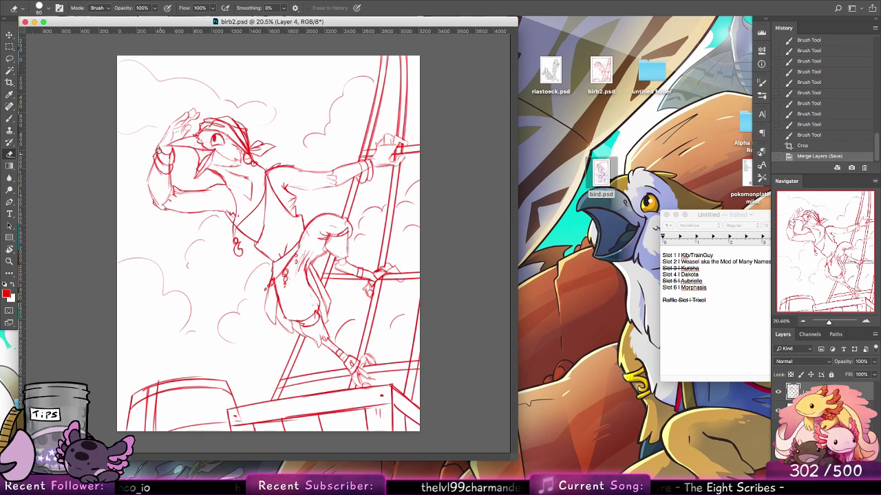
Erase the stray lines crossing the bird's wristbands and those near the crate, saving and closing birb2.psd
drag(159, 151, 172, 171)
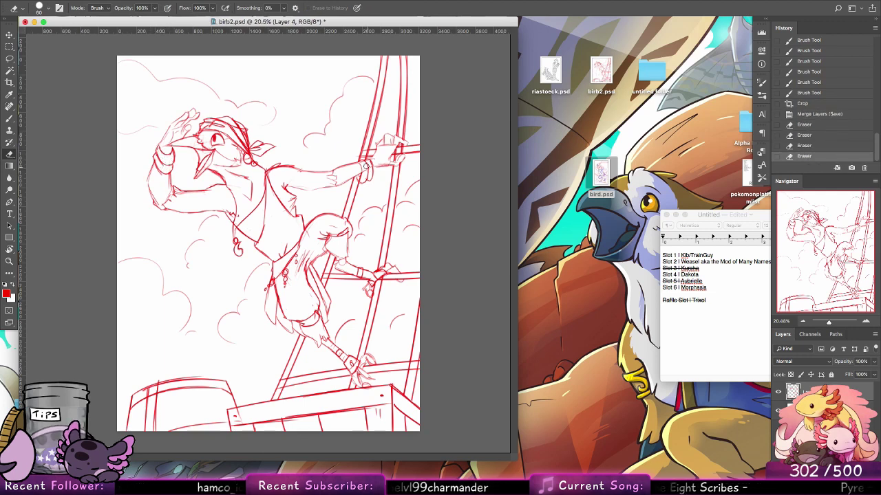
drag(363, 165, 366, 168)
drag(366, 165, 369, 163)
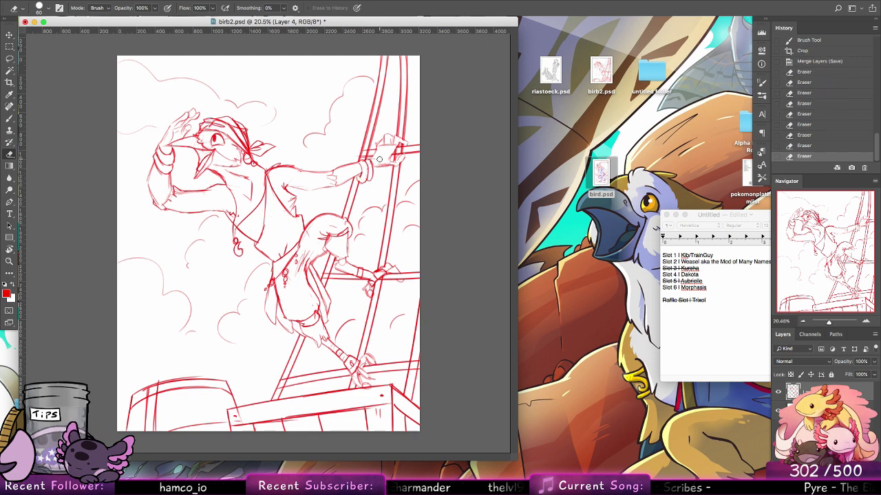
key(ctrl+s)
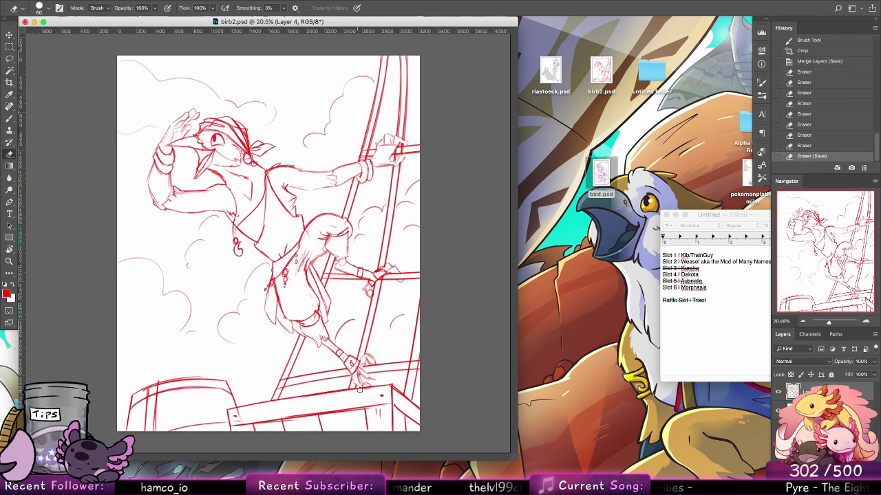
click(379, 390)
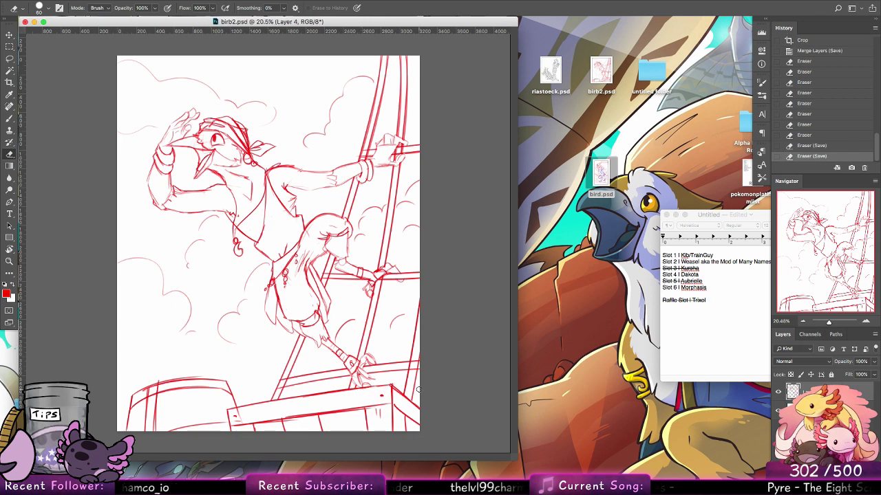
key(ctrl+s)
click(25, 22)
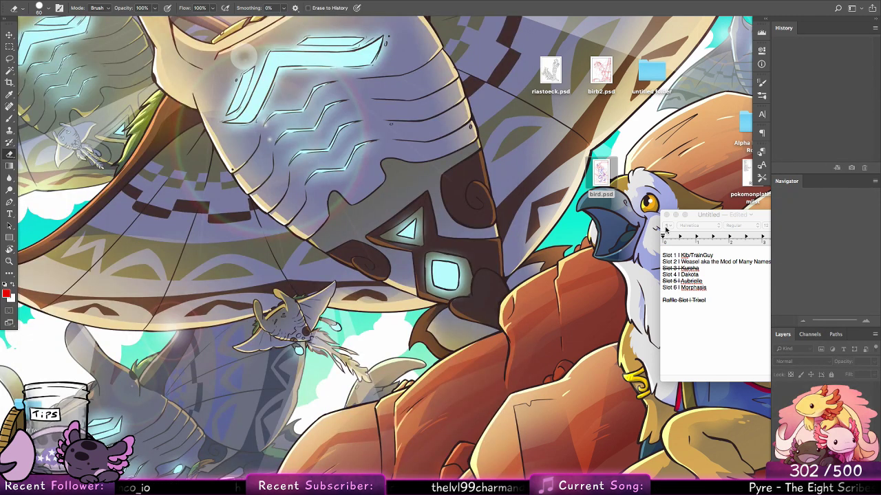
Open riastoeck.psd in an enlarged window and show the coloured rough sketch beneath the line art
double_click(560, 69)
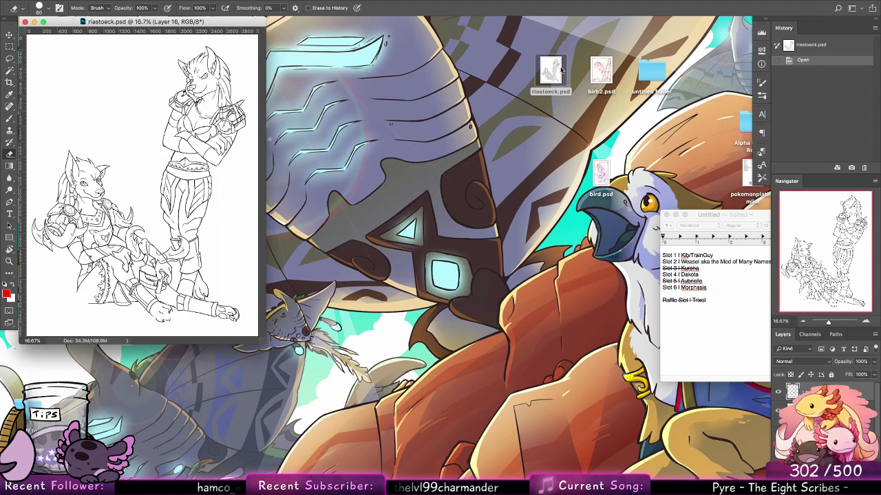
drag(266, 344, 507, 468)
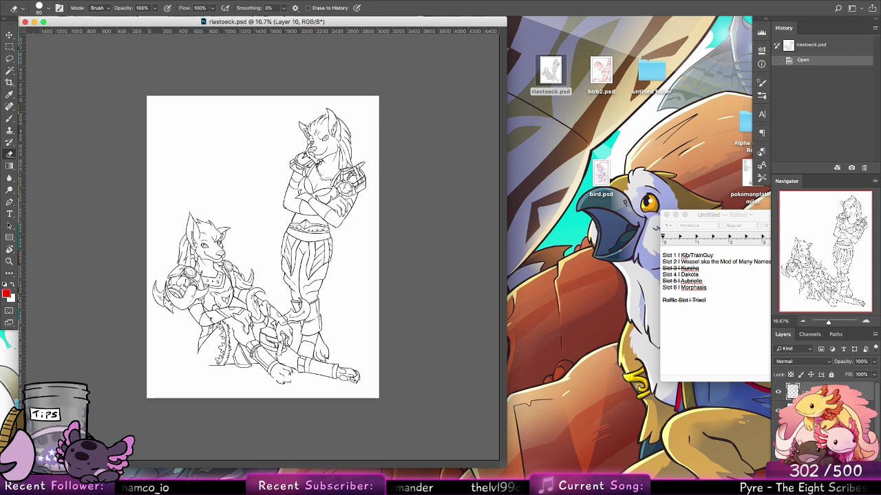
click(778, 424)
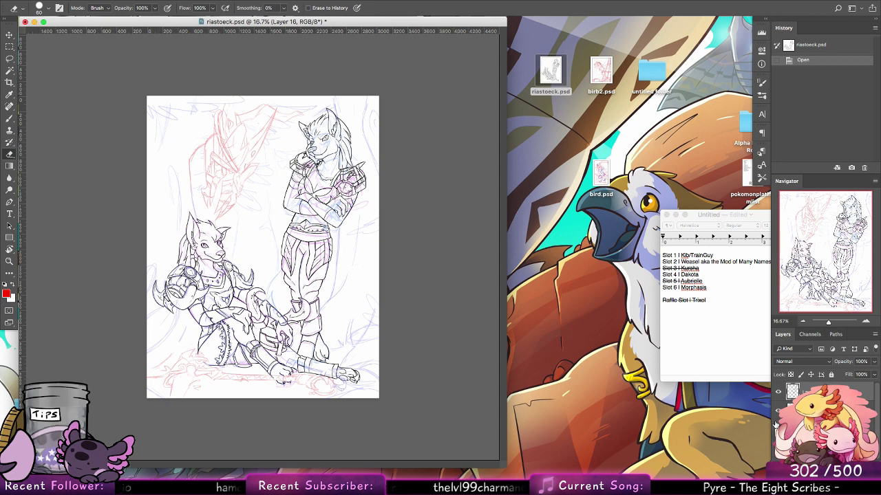
Reset the foreground and background colours to the default black and white
click(203, 375)
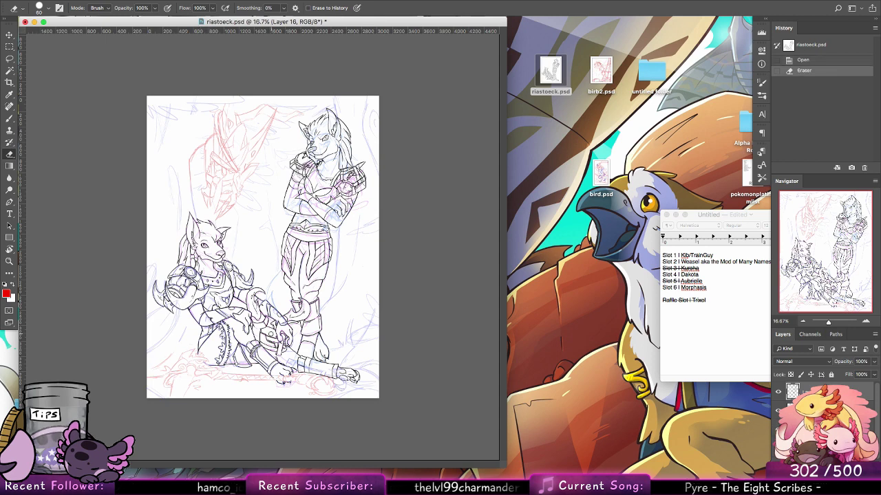
key(z)
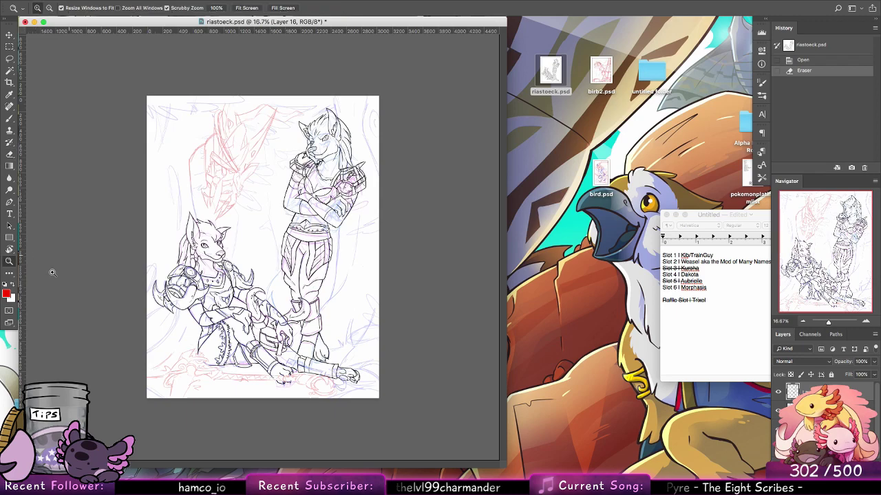
key(d)
drag(202, 370, 267, 360)
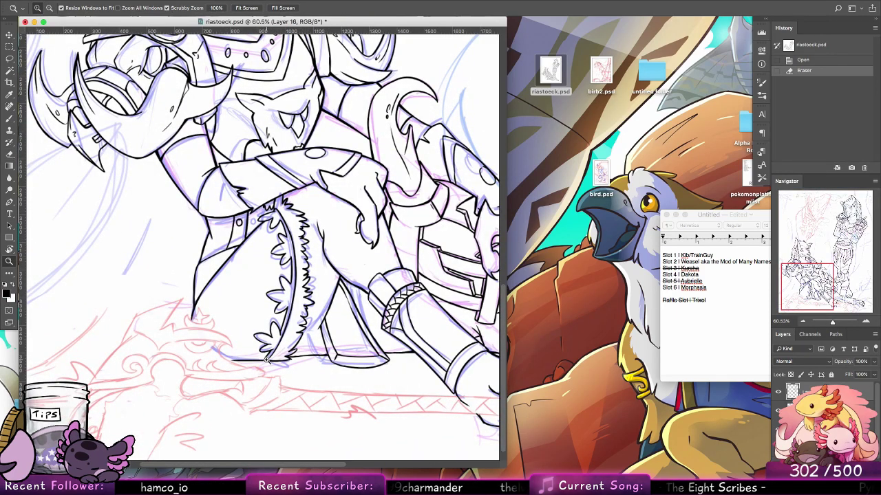
Examine the line art up close around the seated wolf's legs, the sword sketch and the standing wolf's trousers
key(b)
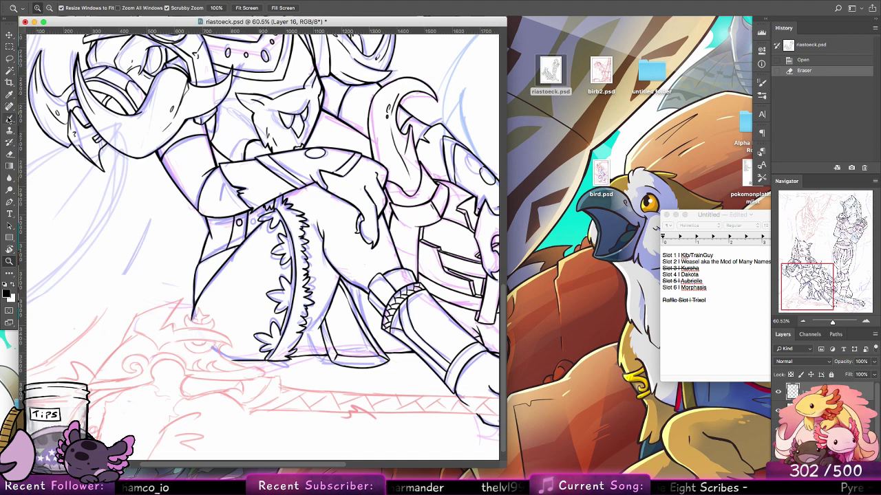
drag(355, 258, 375, 239)
click(9, 262)
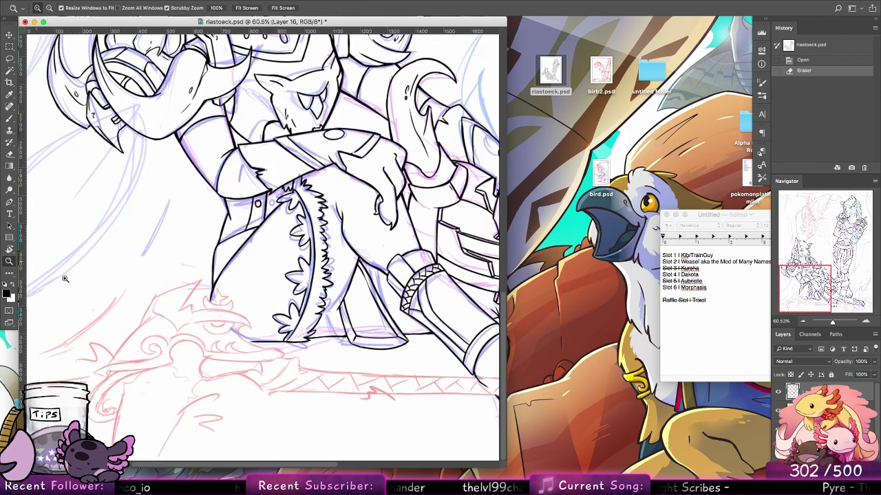
drag(158, 379, 193, 382)
click(10, 118)
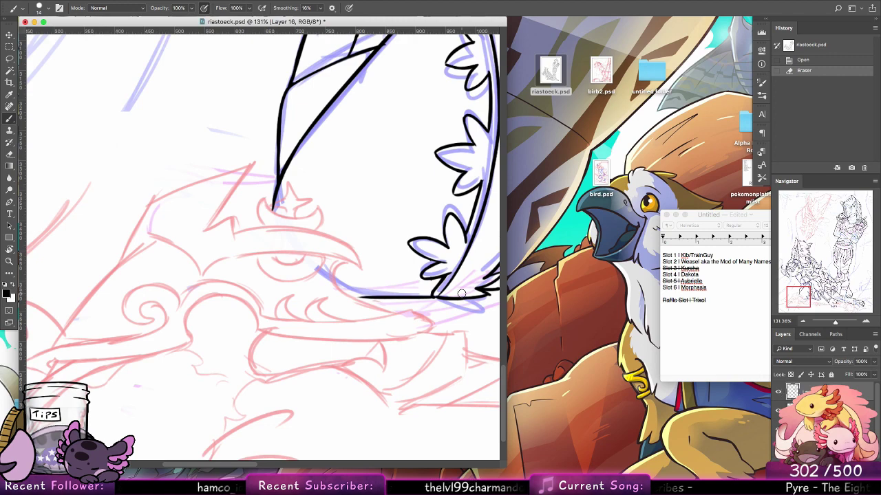
click(852, 265)
click(9, 262)
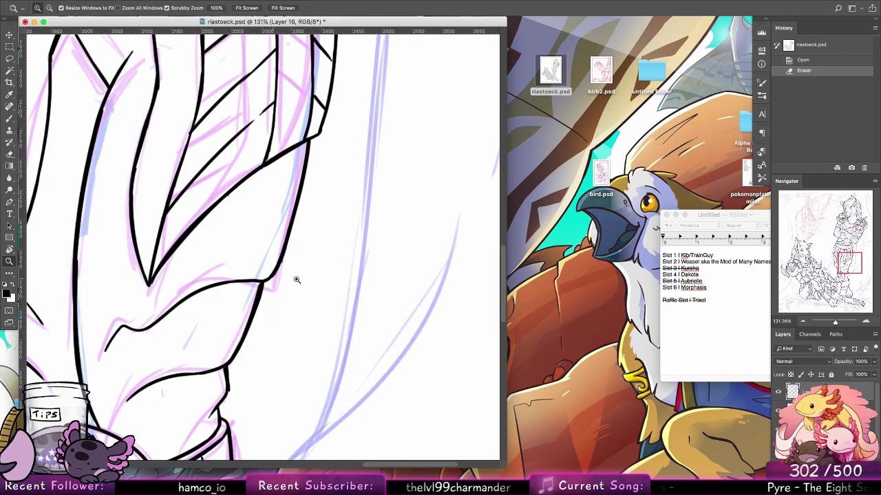
drag(414, 280, 308, 220)
drag(385, 210, 387, 195)
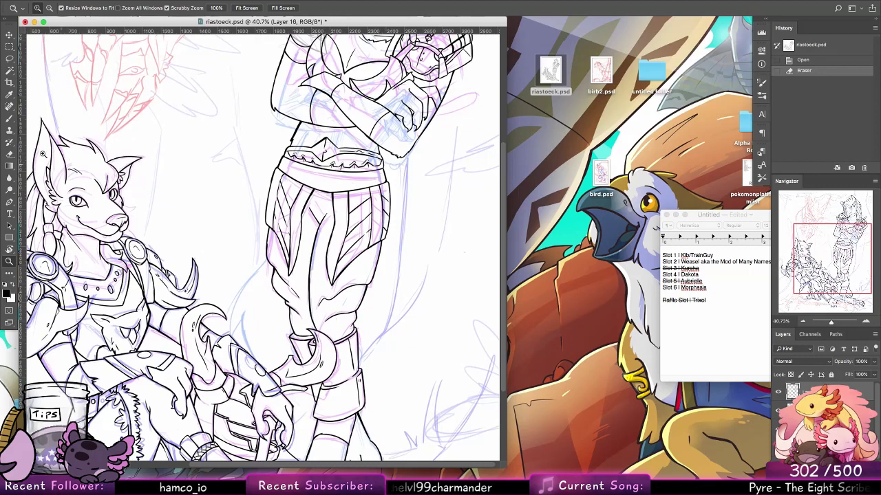
key(b)
drag(405, 231, 407, 260)
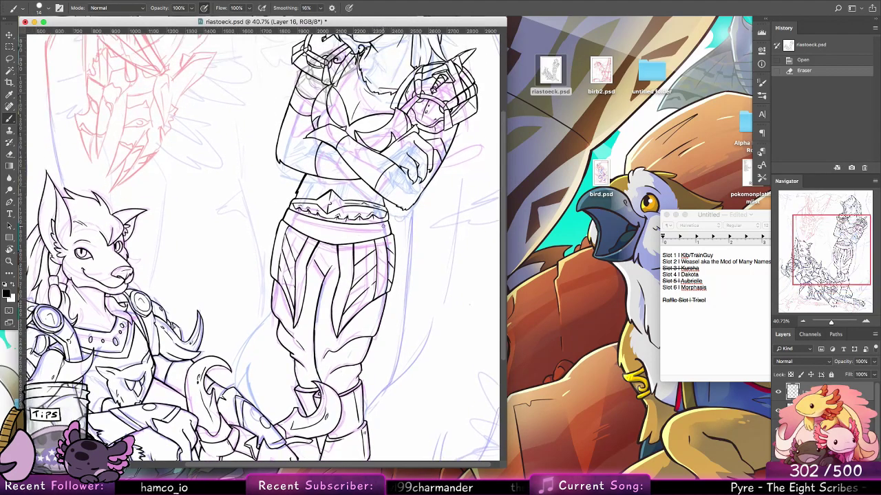
Set the brush to the 12 px hard round preset and turn off pen-pressure opacity
click(45, 8)
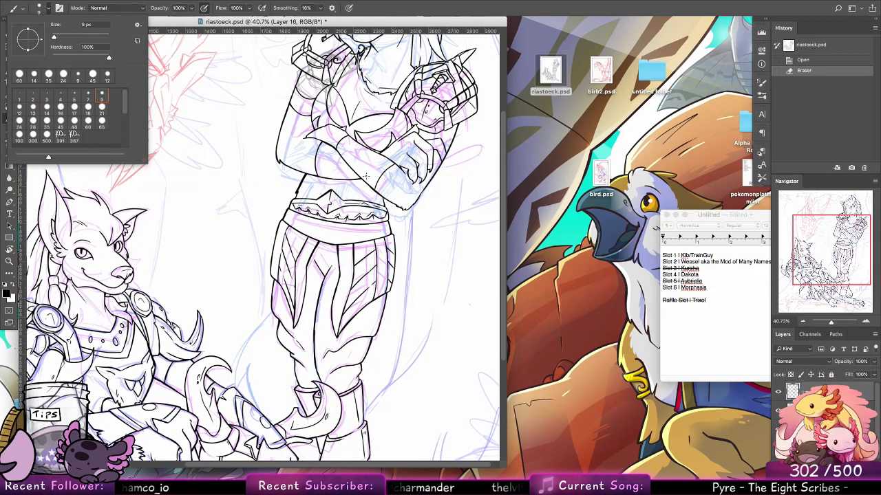
click(19, 108)
click(206, 11)
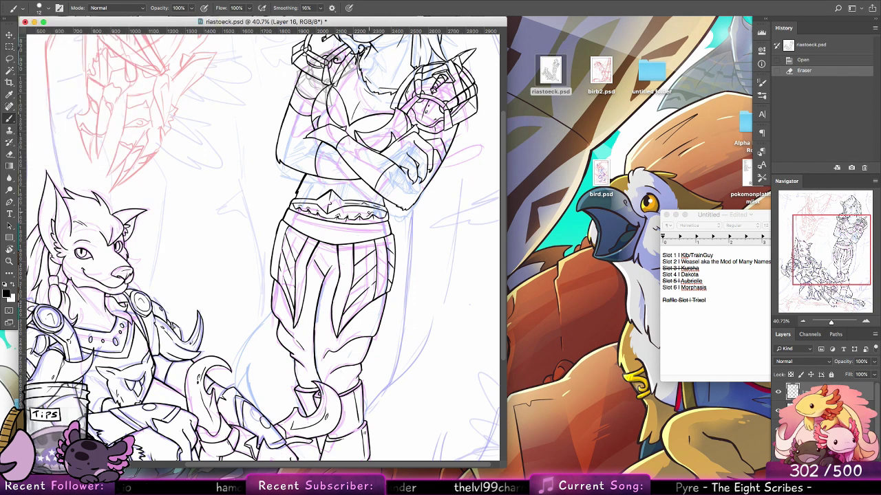
Ink small detail strokes on the standing wolf's belt and its pointed central ornament, undoing and redoing the last stroke
drag(370, 215, 373, 221)
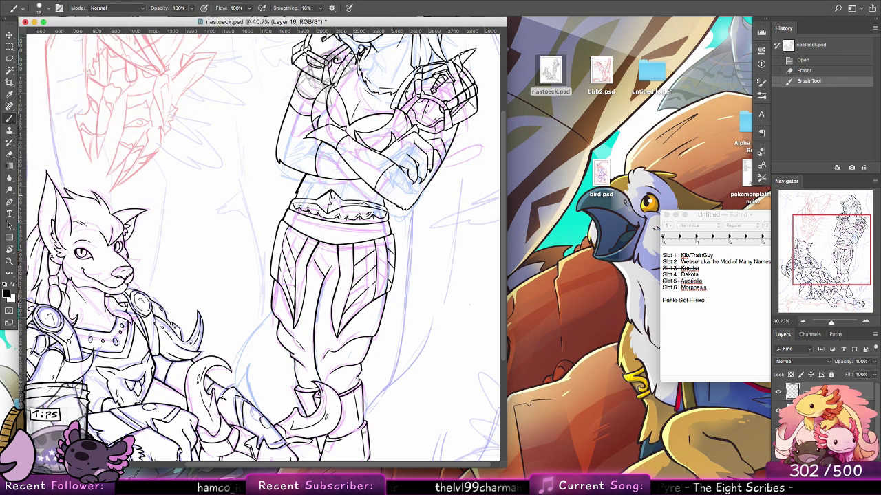
drag(331, 196, 330, 204)
mouse_move(400, 179)
mouse_down()
mouse_move(390, 218)
mouse_move(398, 239)
mouse_up()
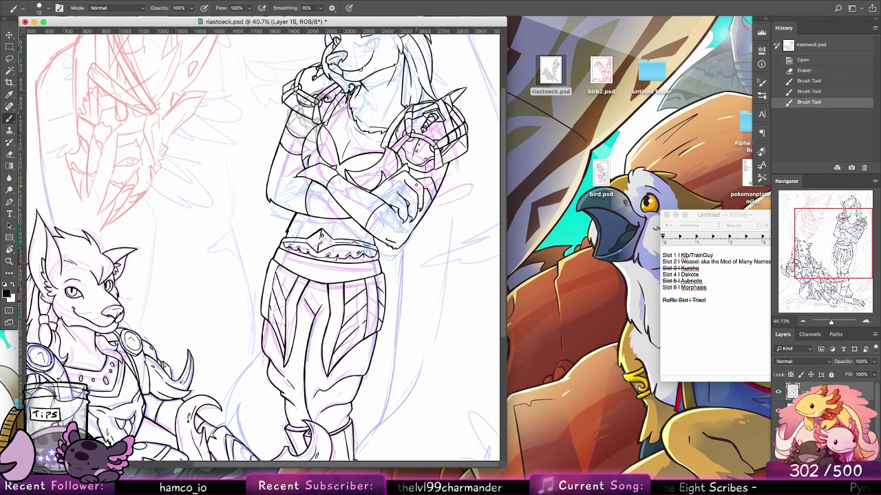
key(super+z)
key(super+z)
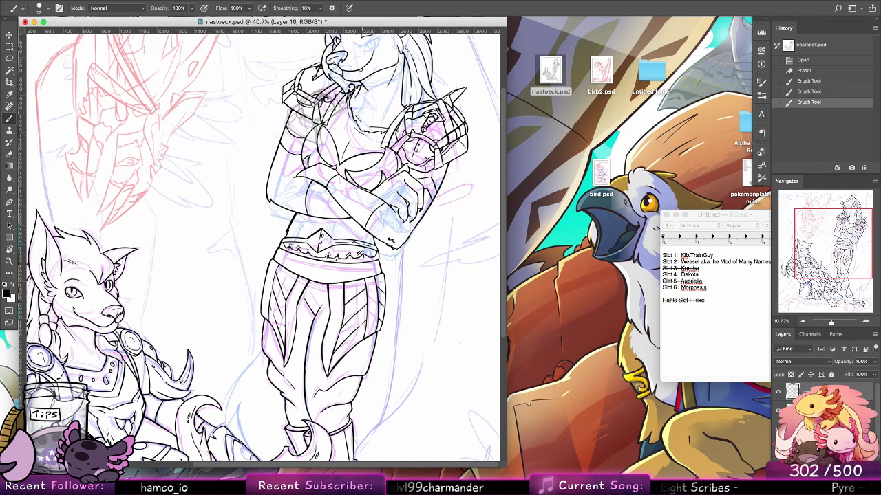
Ink small detail strokes on the standing wolf's elbow and chest piece
drag(388, 241, 397, 246)
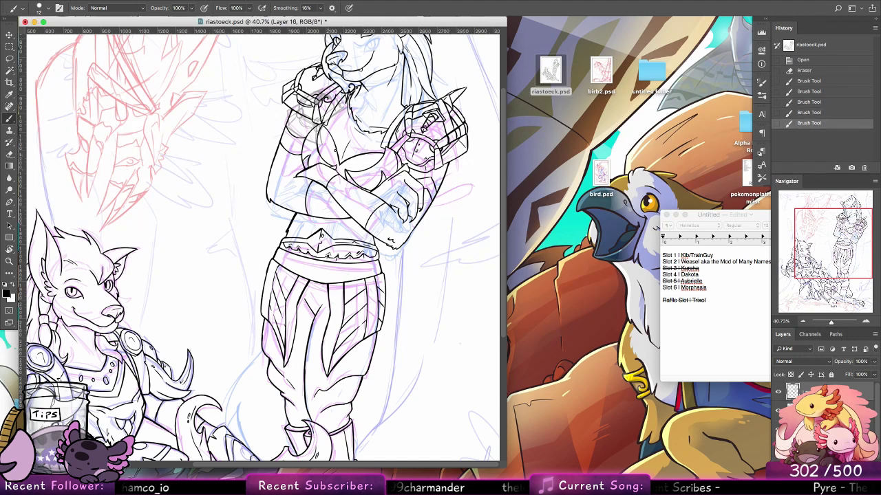
mouse_move(336, 112)
mouse_down()
mouse_move(337, 209)
mouse_move(286, 232)
mouse_up()
key(super+r)
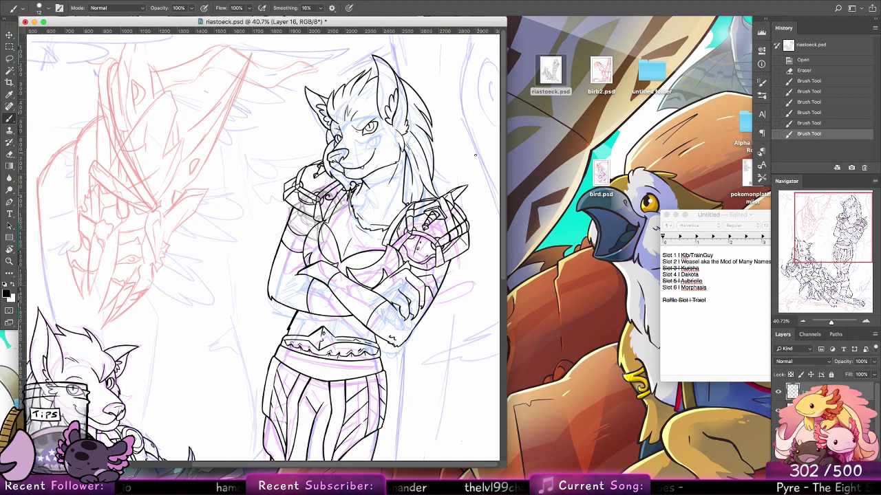
drag(394, 256, 395, 263)
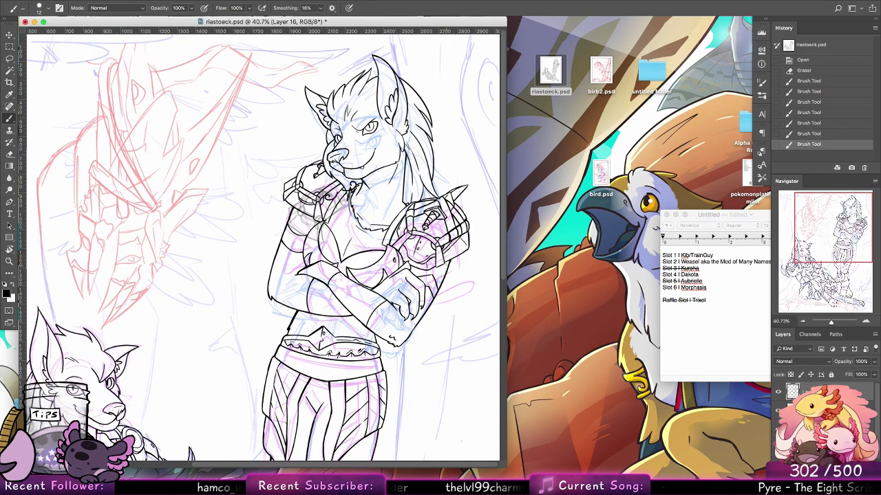
Ink short fold and detail strokes on the legs of the standing wolf's trousers
scroll(262, 248, down, 5)
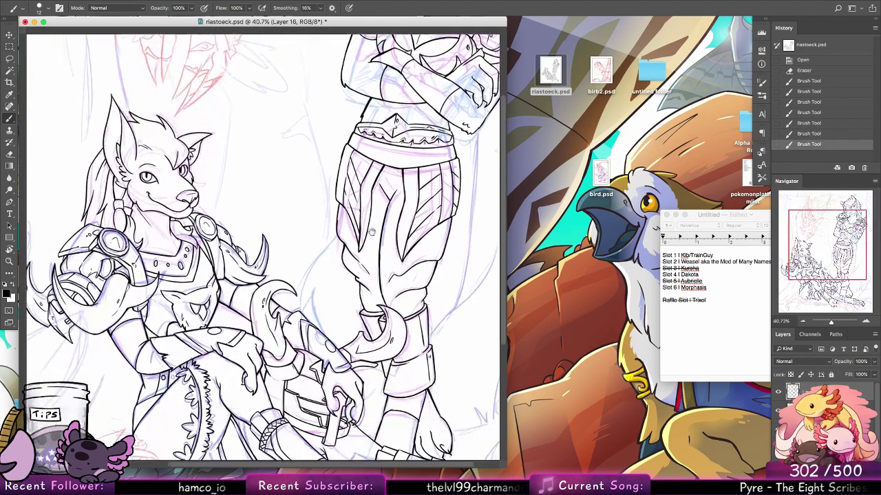
drag(339, 177, 337, 192)
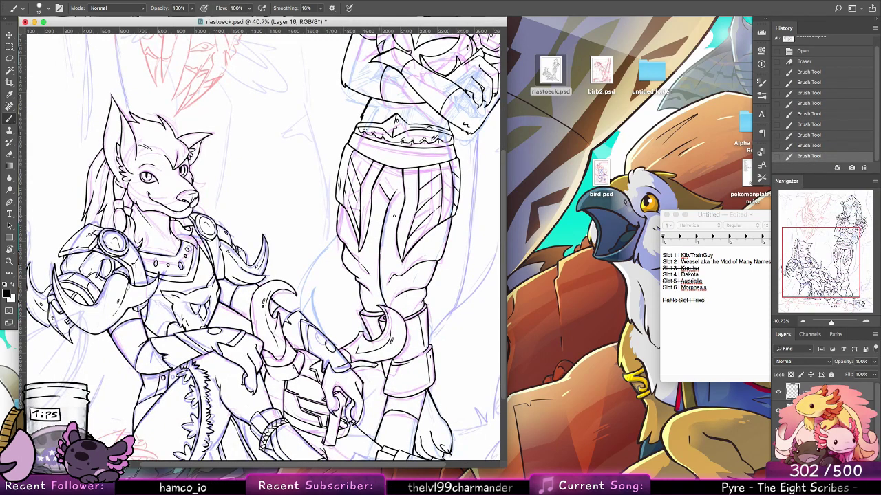
drag(402, 219, 403, 236)
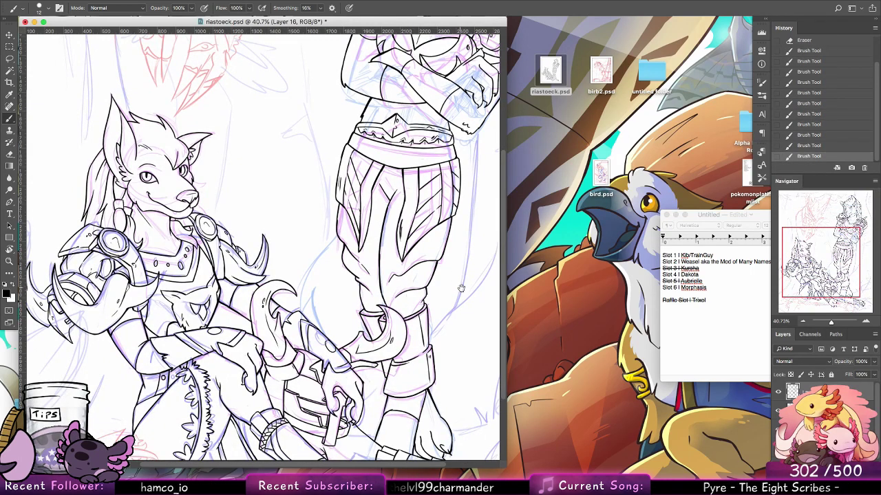
scroll(461, 288, down, 3)
click(404, 236)
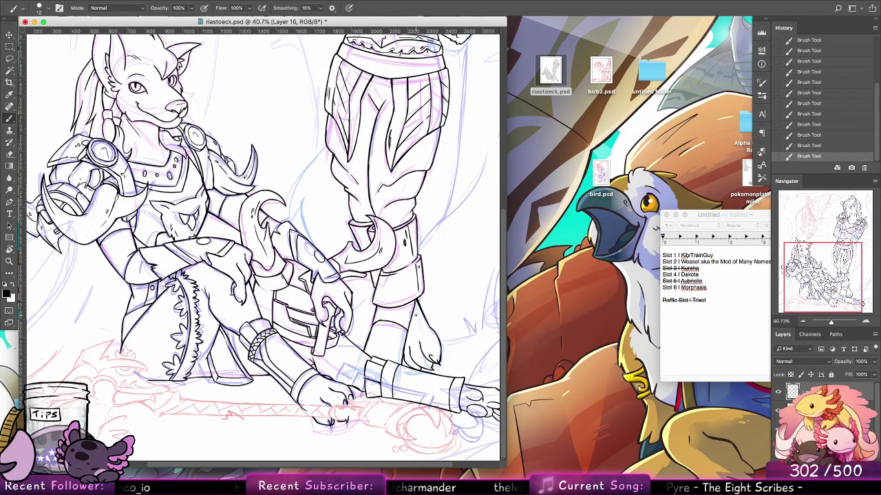
Zoom in on the red sword hilt sketch below the seated wolf and set the brush to the 9 px hard round preset
scroll(420, 322, left, 2)
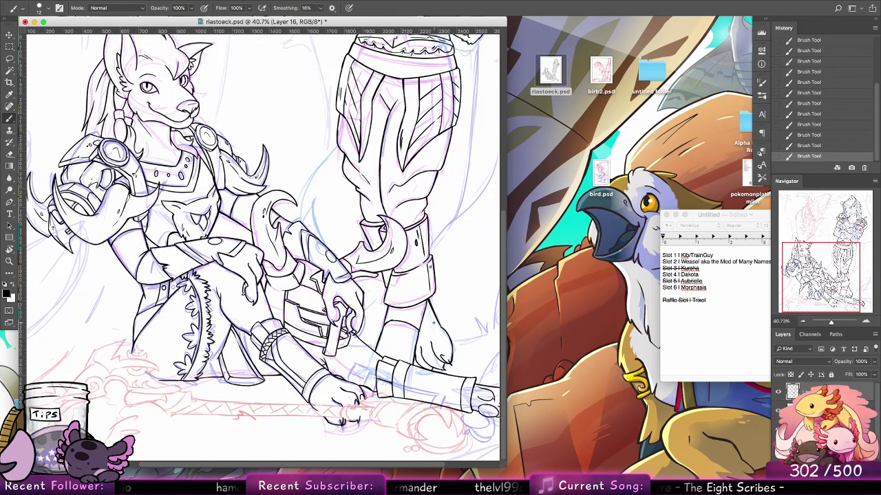
scroll(425, 257, up, 10)
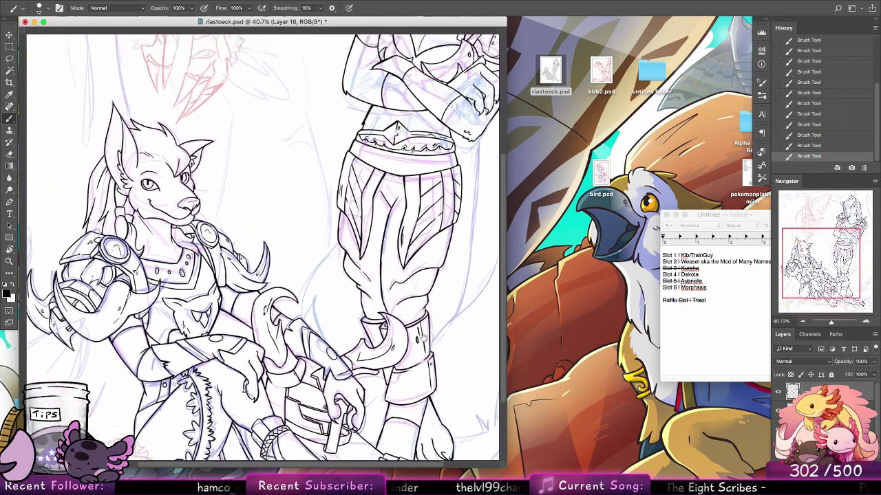
scroll(264, 245, up, 3)
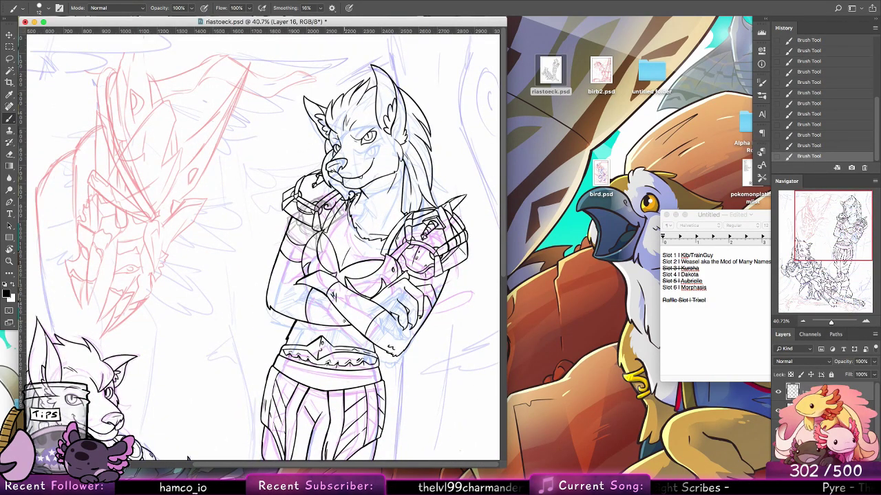
drag(220, 354, 397, 124)
click(9, 262)
drag(118, 428, 172, 427)
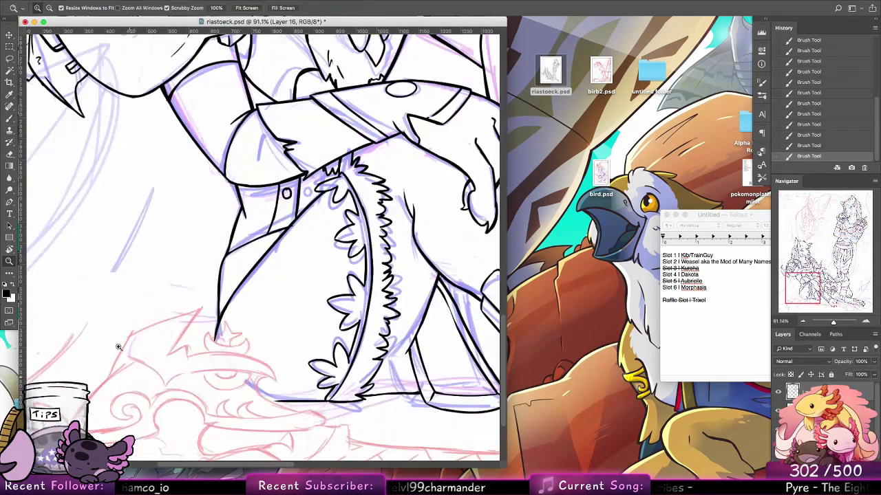
click(10, 120)
mouse_move(245, 302)
mouse_down()
mouse_move(305, 228)
mouse_move(315, 192)
mouse_up()
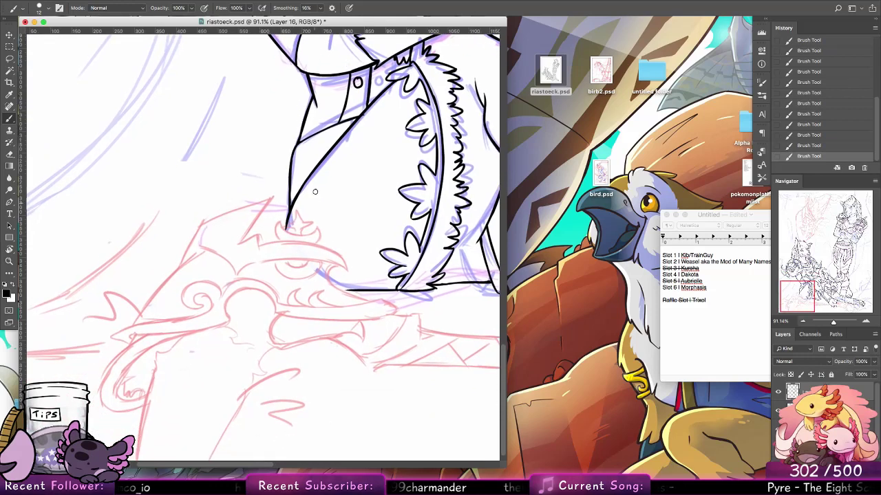
click(48, 9)
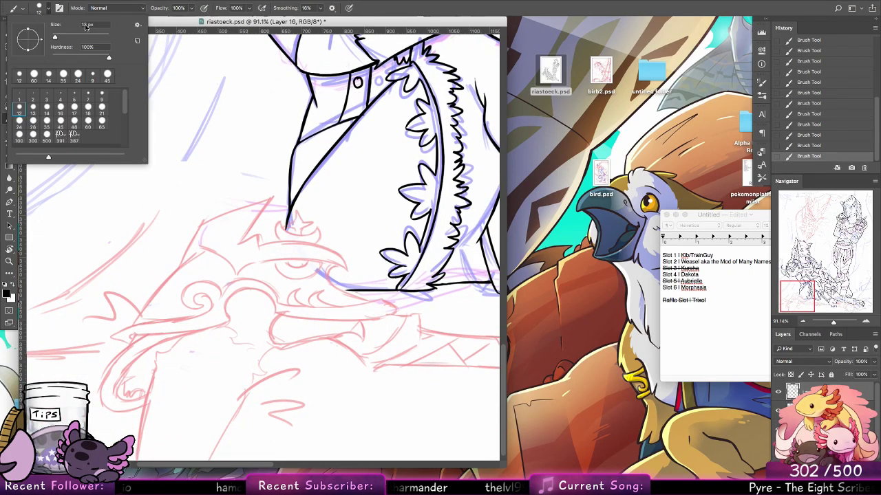
click(102, 97)
Ink the pointed end of the sword's guard and its long curved edge, redrawing the stroke until it fits the sketch
mouse_move(129, 344)
mouse_down()
mouse_move(112, 339)
mouse_move(169, 316)
mouse_up()
key(super+z)
key(super+z)
mouse_move(131, 346)
mouse_down()
mouse_move(110, 338)
mouse_move(174, 321)
mouse_up()
key(super+z)
mouse_move(111, 338)
mouse_down()
mouse_move(224, 318)
mouse_move(171, 321)
mouse_move(212, 311)
mouse_up()
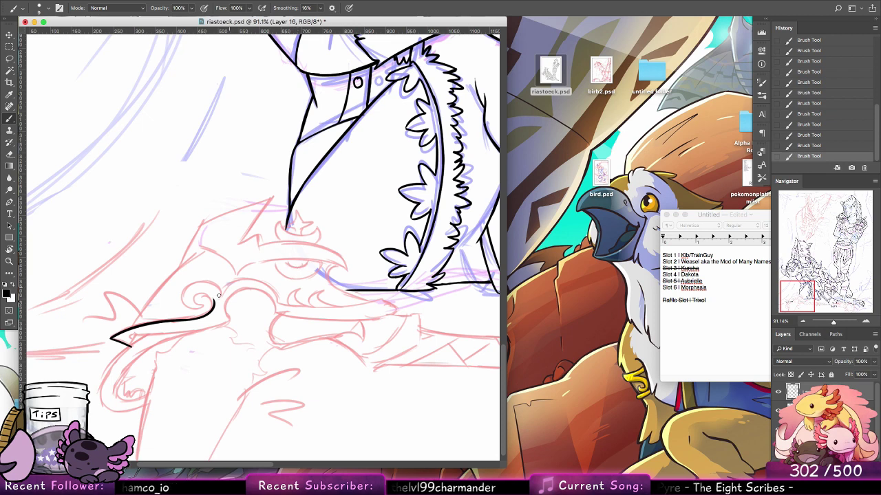
Ink the spiral scroll at the inner end of the guard's curved edge, toggling undo and redo to compare strokes
mouse_move(212, 310)
mouse_down()
mouse_move(204, 305)
mouse_move(215, 294)
mouse_up()
key(super+z)
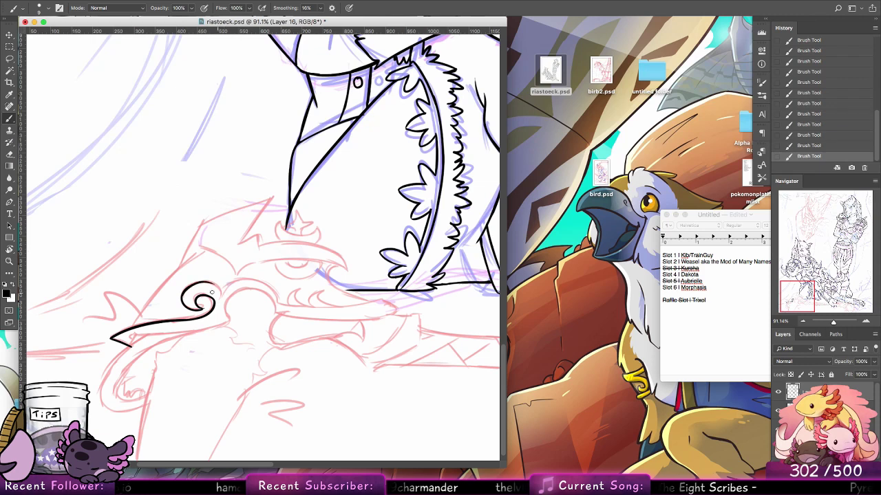
key(super+z)
key(super+shift+z)
key(super+z)
key(super+shift+z)
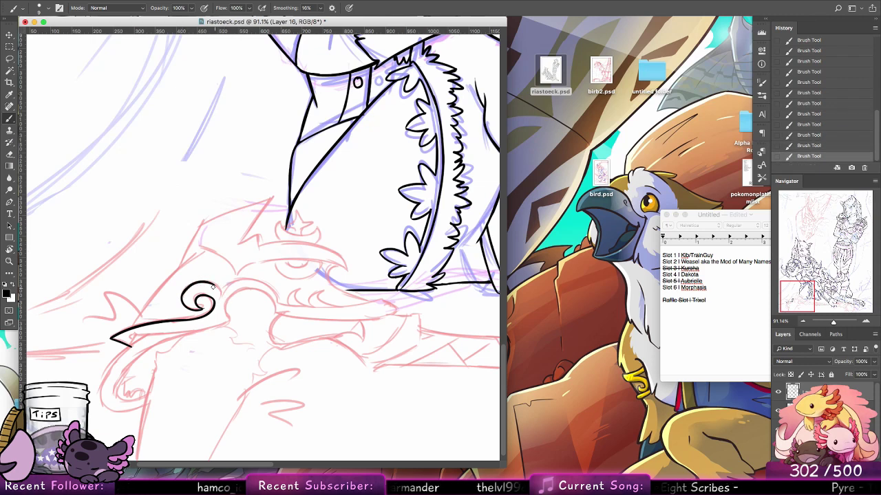
key(super+z)
key(super+shift+z)
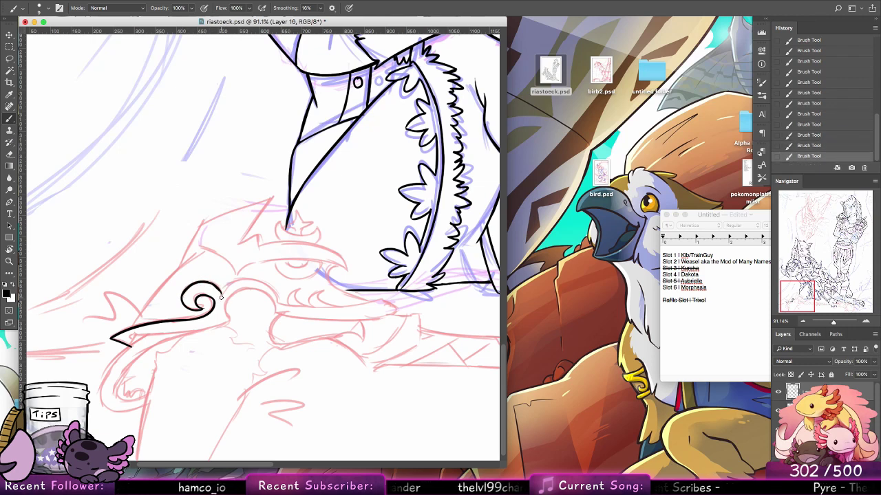
key(super+z)
key(super+shift+z)
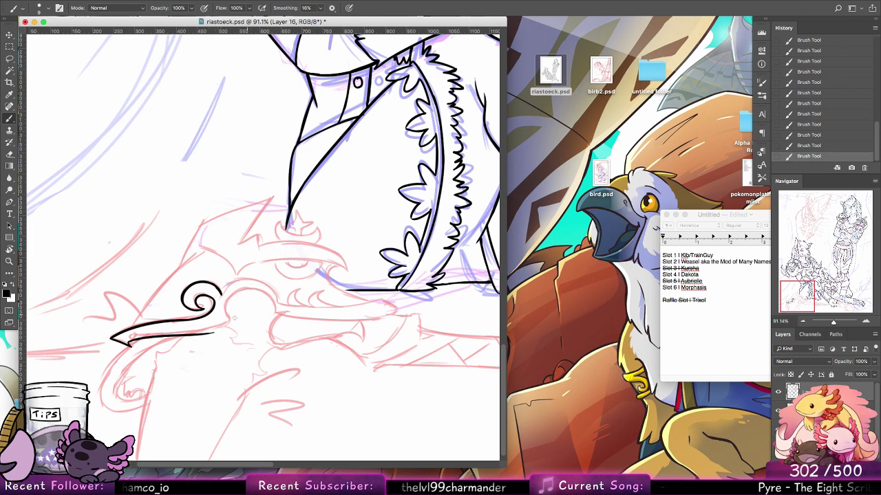
Ink the opposite edge of the guard, running through the rounded notch and out towards the far tip
key(super+z)
mouse_move(128, 340)
mouse_down()
mouse_move(278, 312)
mouse_move(269, 321)
mouse_move(229, 303)
mouse_move(265, 325)
mouse_move(406, 317)
mouse_up()
key(ctrl+z)
key(ctrl+z)
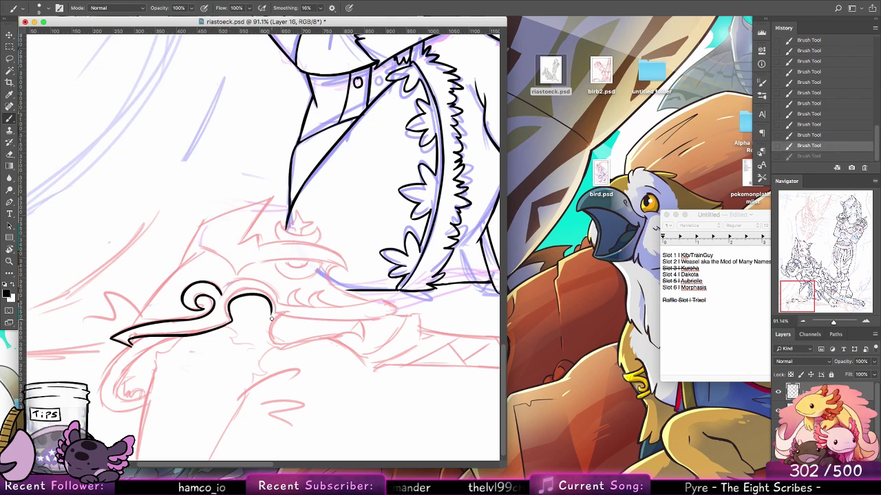
drag(269, 317, 395, 315)
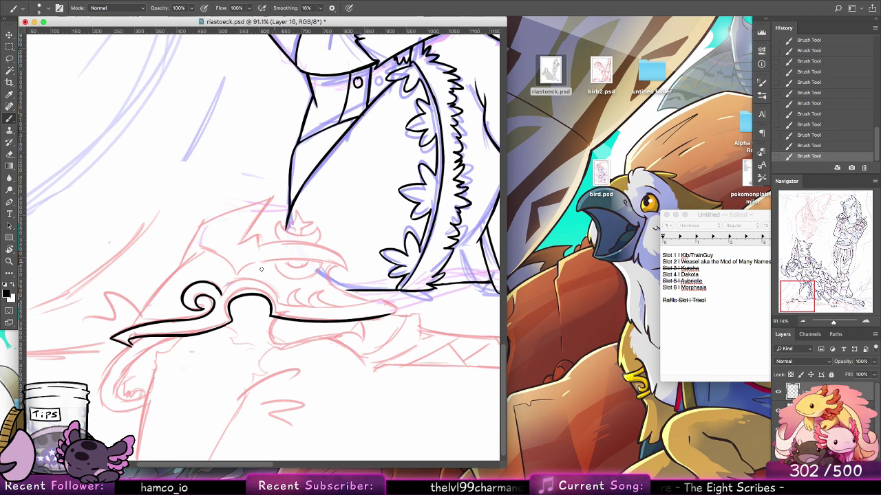
Try to ink the arch over the guard's rounded notch and the small curved barbs beside it
mouse_move(220, 293)
mouse_down()
mouse_move(271, 294)
mouse_move(289, 315)
mouse_move(303, 308)
mouse_move(287, 308)
mouse_move(308, 293)
mouse_up()
key(ctrl+z)
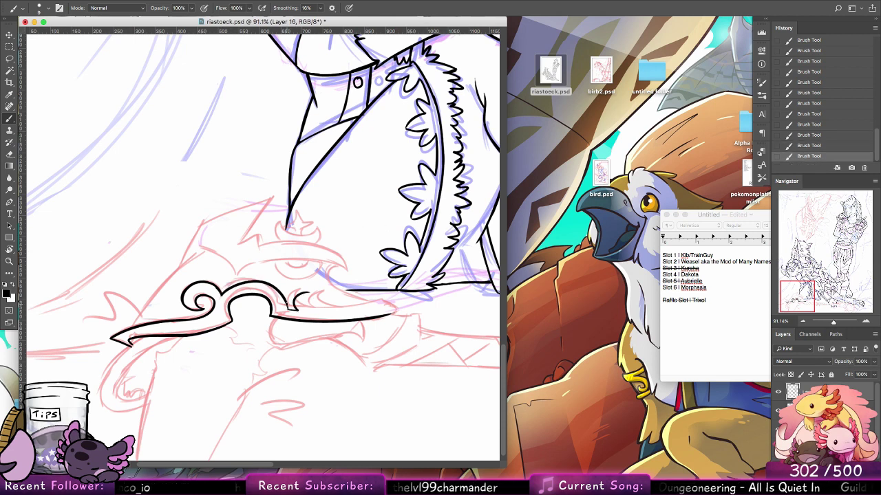
key(ctrl+z)
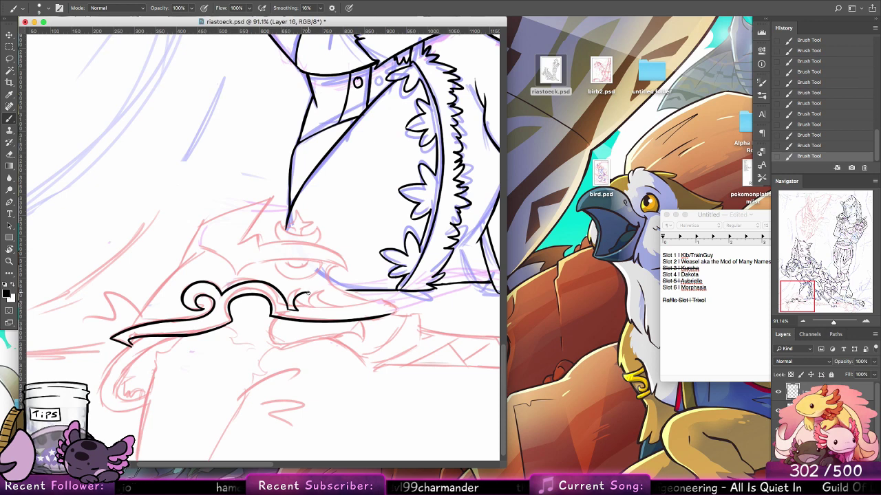
mouse_move(308, 293)
mouse_down()
mouse_move(319, 312)
mouse_move(326, 293)
mouse_up()
key(ctrl+z)
key(ctrl+z)
key(ctrl+z)
key(ctrl+z)
key(ctrl+z)
key(ctrl+z)
key(ctrl+z)
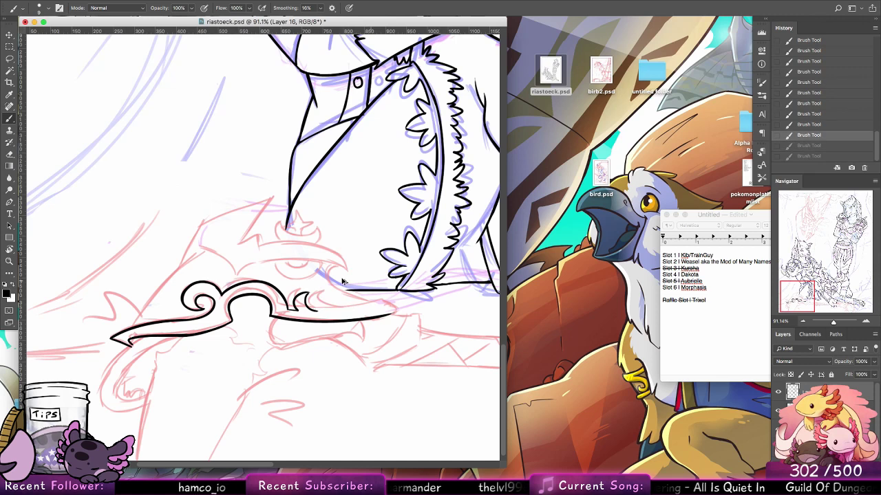
key(ctrl+shift+z)
key(ctrl+shift+z)
key(ctrl+shift+z)
key(ctrl+shift+z)
key(ctrl+shift+z)
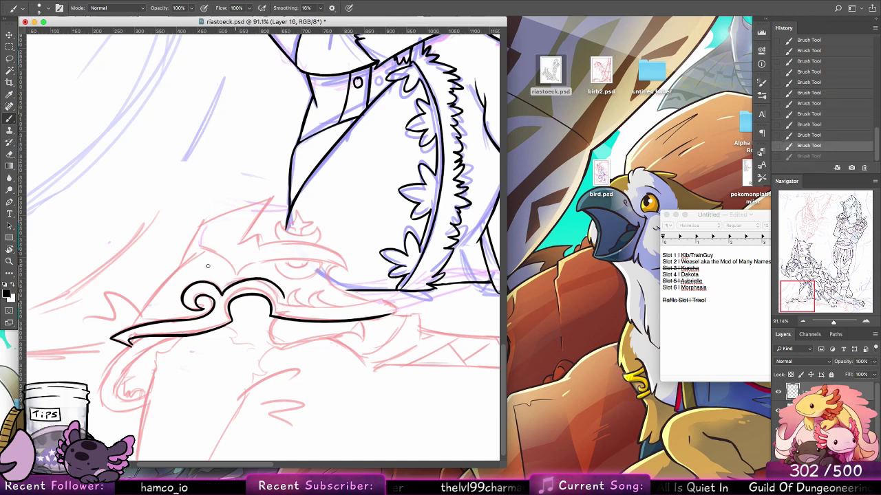
Rotate the canvas so the guard stands upright, and ink its inner edge with the small curved barbs
key(r)
mouse_move(207, 266)
mouse_down()
mouse_move(172, 310)
mouse_move(142, 375)
mouse_move(200, 397)
mouse_up()
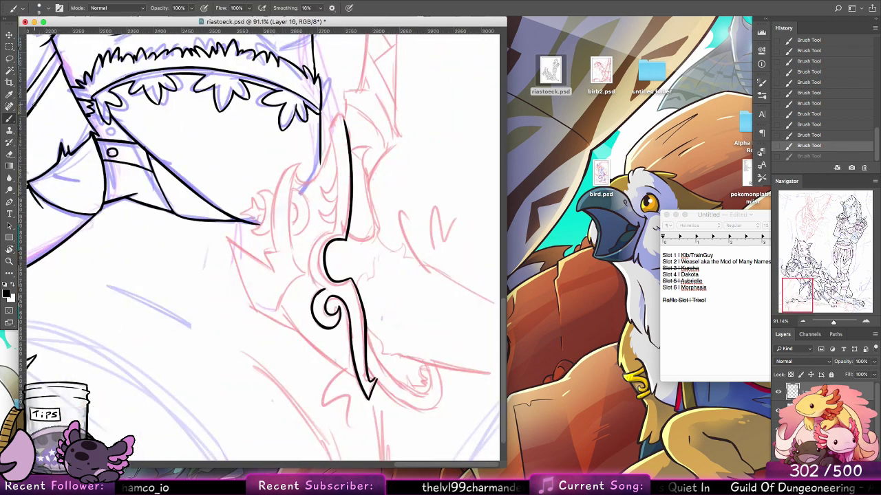
drag(381, 209, 368, 303)
drag(328, 219, 332, 291)
key(ctrl+z)
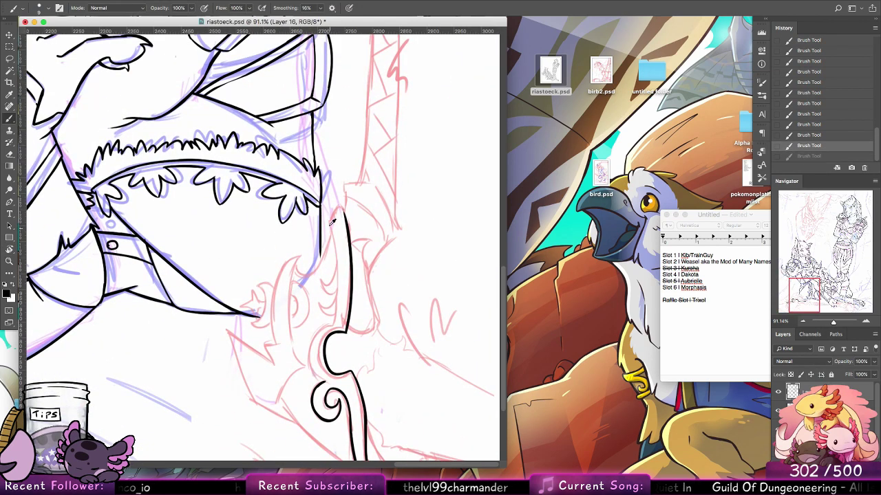
mouse_move(332, 221)
mouse_down()
mouse_move(330, 280)
mouse_move(336, 263)
mouse_move(339, 290)
mouse_up()
key(ctrl+z)
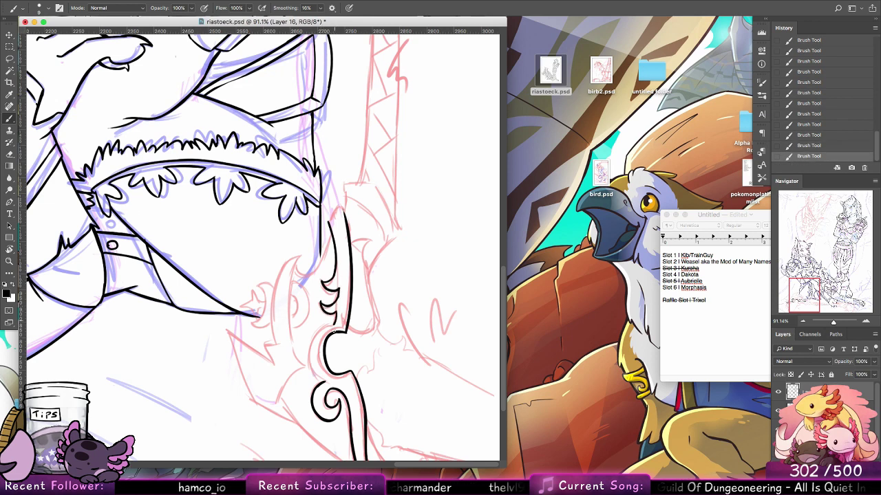
Ink the arch around the notch to join the spiral scroll, and close the guard's upper pointed tip
mouse_move(334, 329)
mouse_down()
mouse_move(307, 364)
mouse_move(328, 378)
mouse_up()
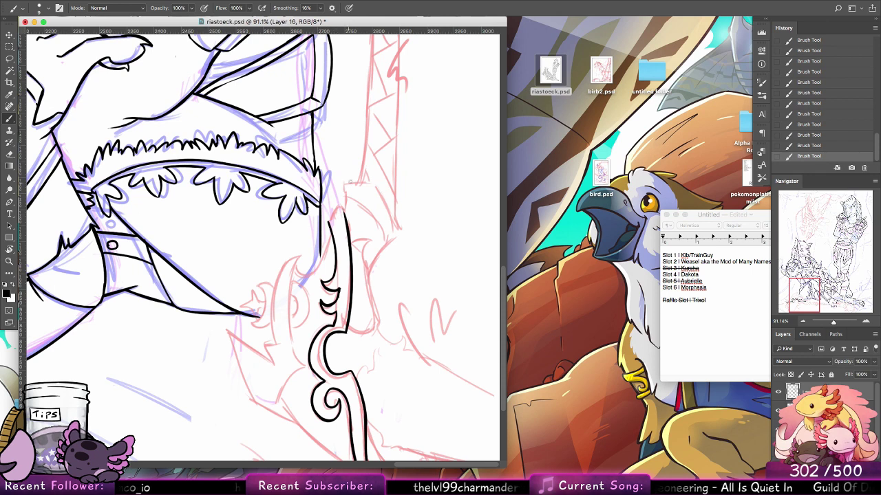
drag(295, 266, 345, 224)
key(super+z)
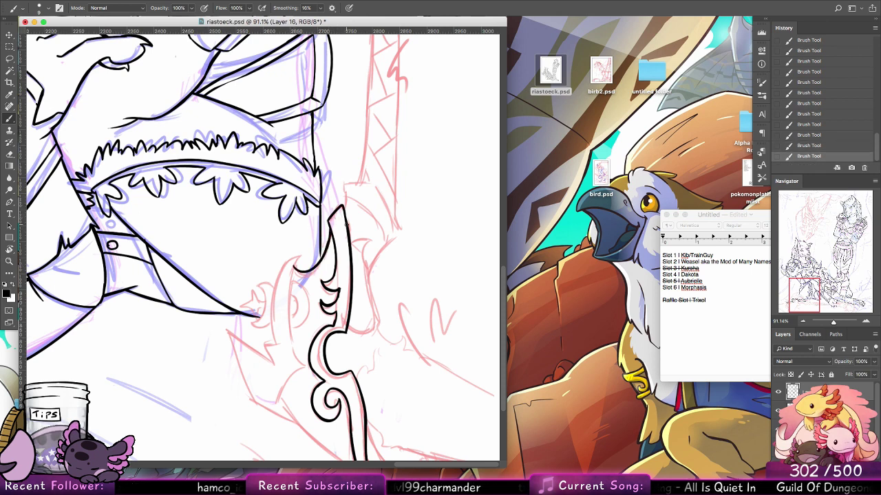
Ink the long crescent-shaped horn beside the barbs and the jagged, spiked outline next to it
drag(296, 255, 303, 327)
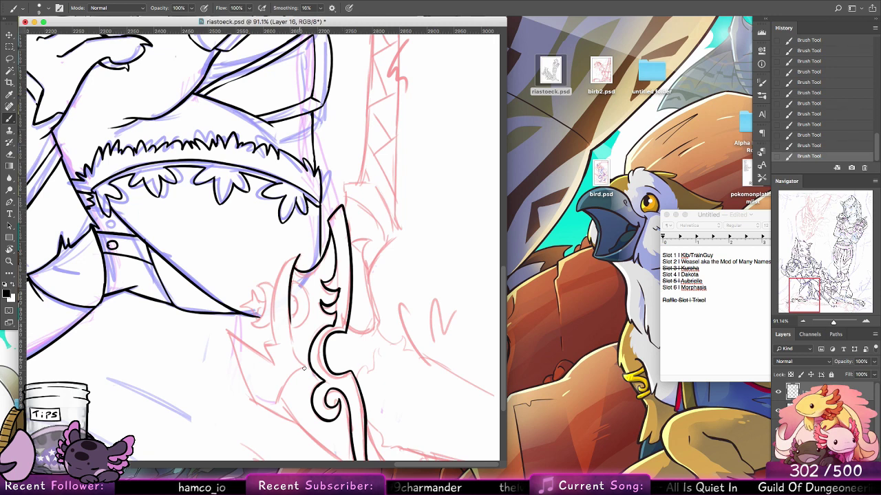
drag(289, 285, 307, 369)
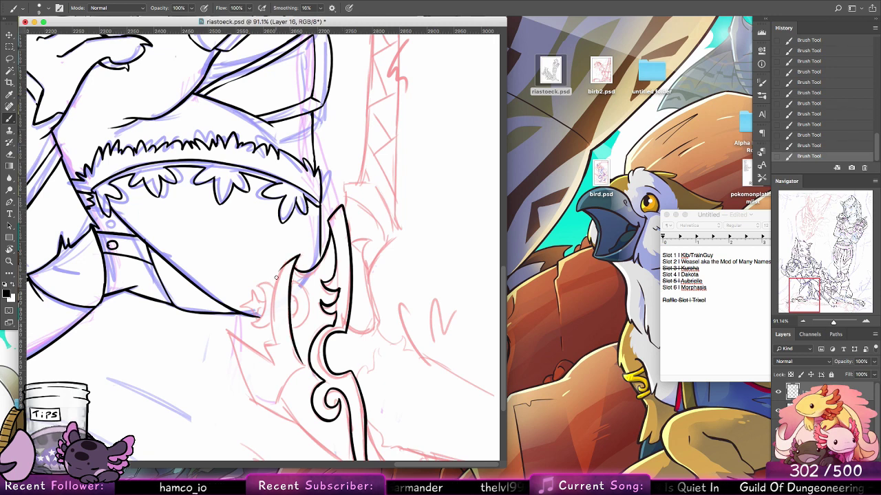
mouse_move(286, 264)
mouse_down()
mouse_move(274, 318)
mouse_move(273, 288)
mouse_move(274, 338)
mouse_move(223, 329)
mouse_move(248, 395)
mouse_up()
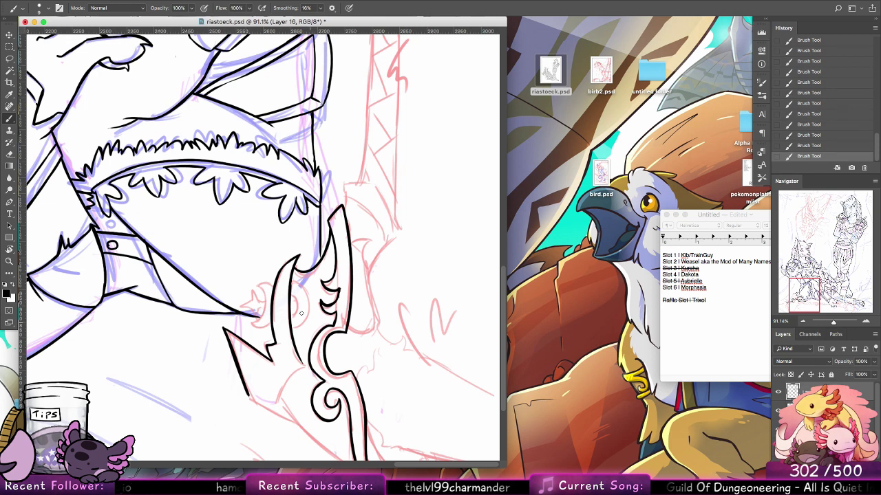
Ink the concentric eye-like arcs between the crescent horn and the barbs, undoing and redrawing the strokes
drag(309, 331, 297, 285)
drag(292, 282, 301, 333)
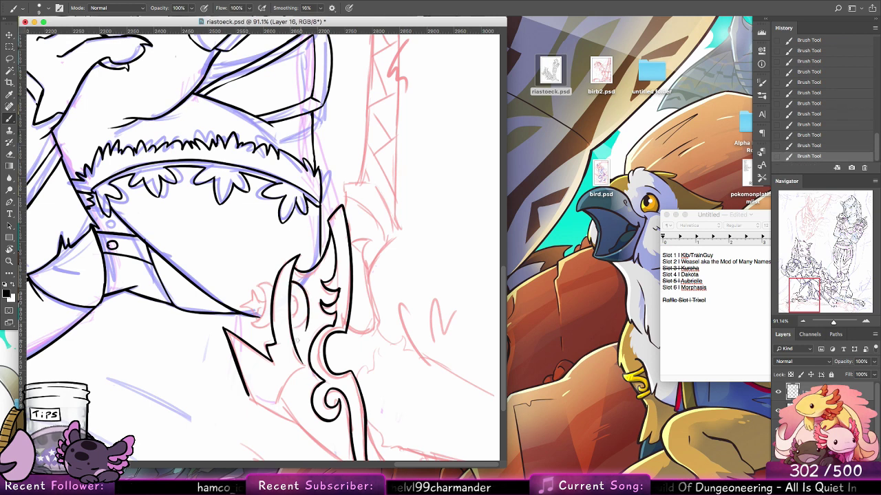
key(super+z)
drag(292, 282, 300, 337)
key(super+z)
mouse_move(292, 279)
mouse_down()
mouse_move(309, 311)
mouse_move(293, 332)
mouse_up()
key(super+z)
mouse_move(307, 295)
mouse_down()
mouse_move(309, 312)
mouse_move(297, 301)
mouse_move(291, 317)
mouse_up()
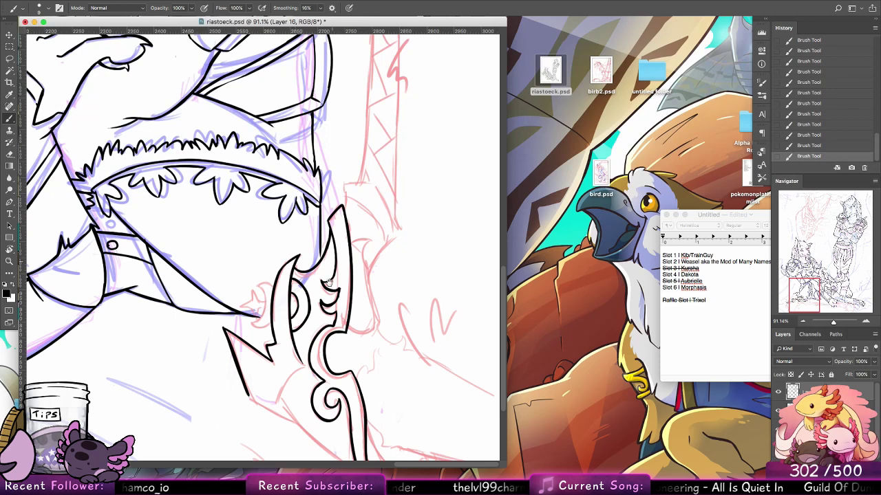
Ink the curved inner line and lower edge of the hilt's spiked section, undoing stray strokes
scroll(255, 292, down, 4)
mouse_move(247, 304)
mouse_down()
mouse_move(288, 311)
mouse_move(287, 296)
mouse_move(275, 316)
mouse_move(307, 276)
mouse_move(302, 237)
mouse_move(306, 276)
mouse_move(268, 254)
mouse_up()
key(super+z)
key(super+z)
key(super+z)
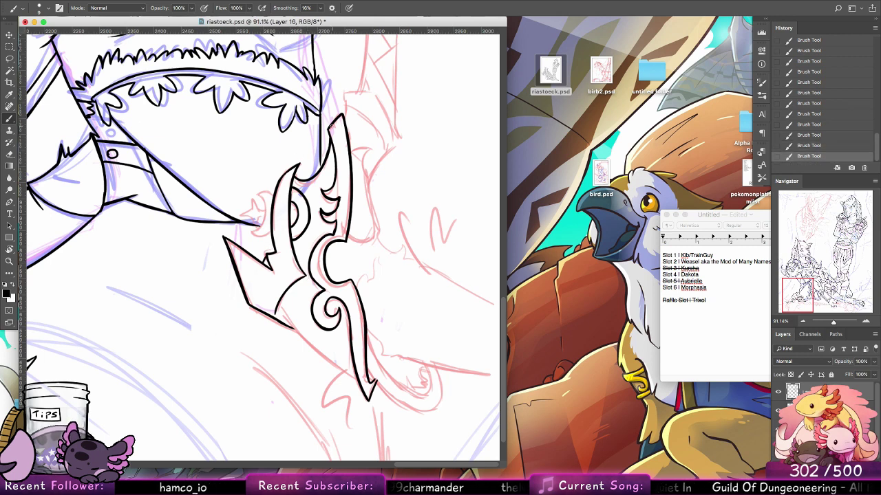
Ink the guard's long curved lower edge from the spiked section to the pointed tip, undoing and redrawing the strokes
key(alt+super+z)
key(alt+super+z)
key(alt+super+z)
key(super+z)
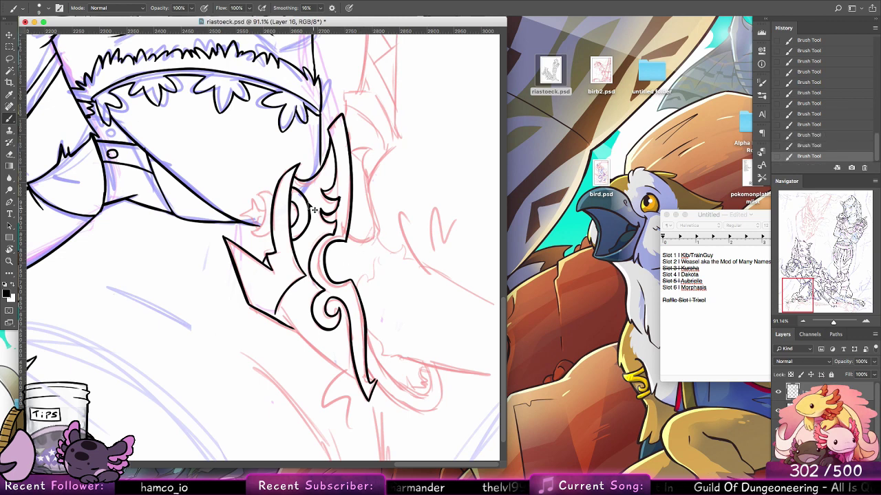
key(alt+super+z)
key(ctrl+shift+z)
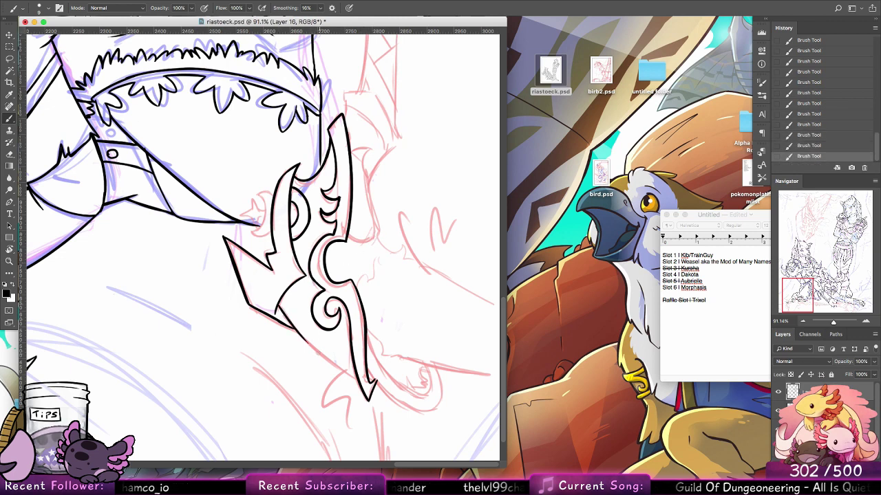
drag(285, 311, 344, 373)
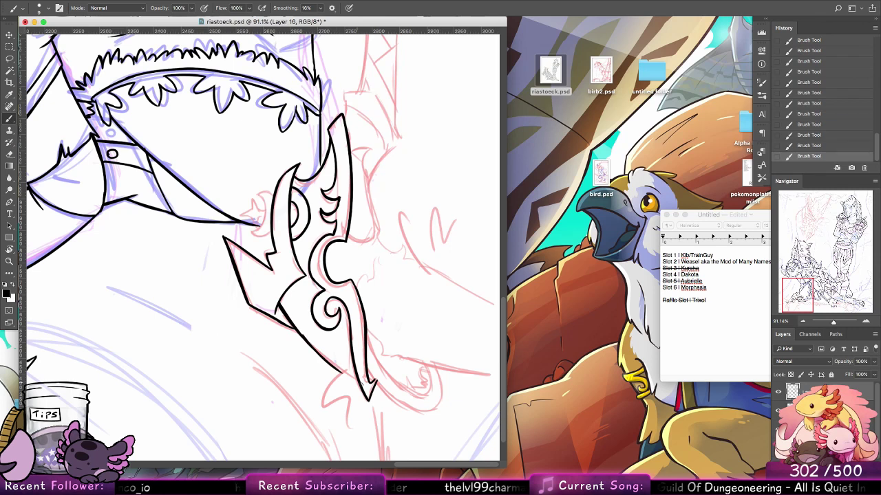
key(alt+super+z)
drag(301, 337, 359, 382)
key(alt+super+z)
key(alt+super+z)
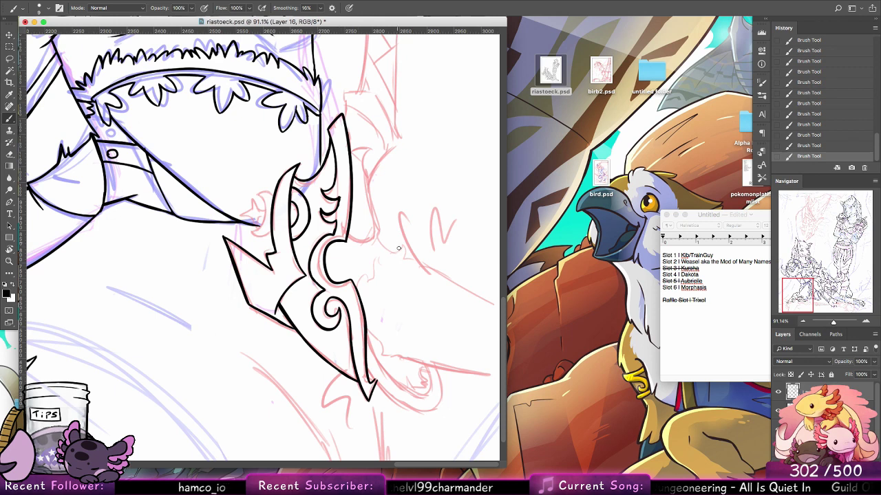
Ink short crease lines at the base of the spiked section, and reset the canvas rotation to 0°
scroll(388, 299, down, 3)
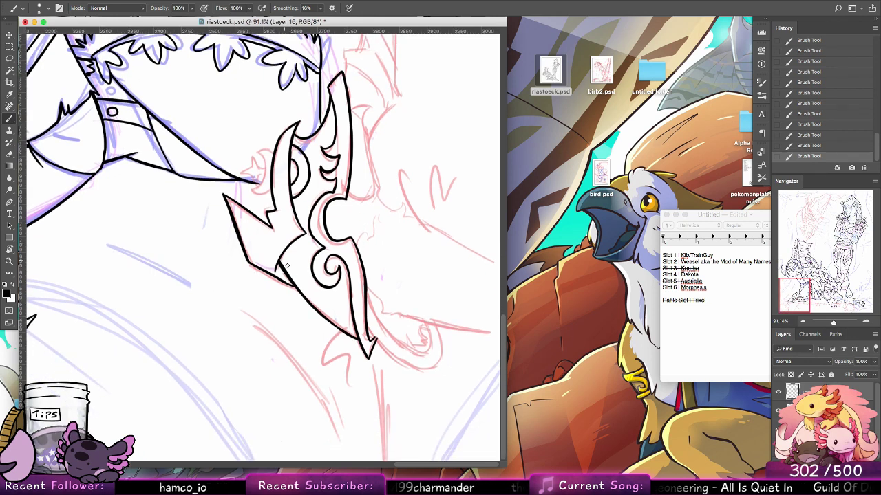
drag(292, 254, 289, 282)
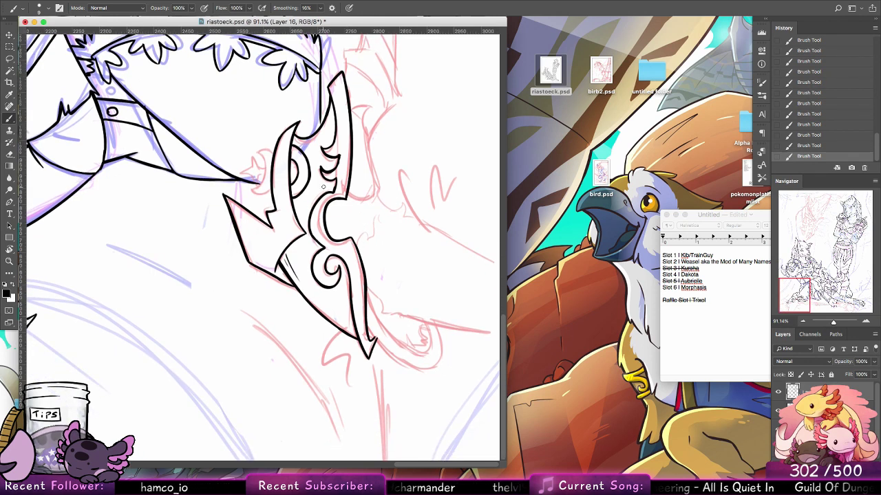
key(super+z)
double_click(9, 251)
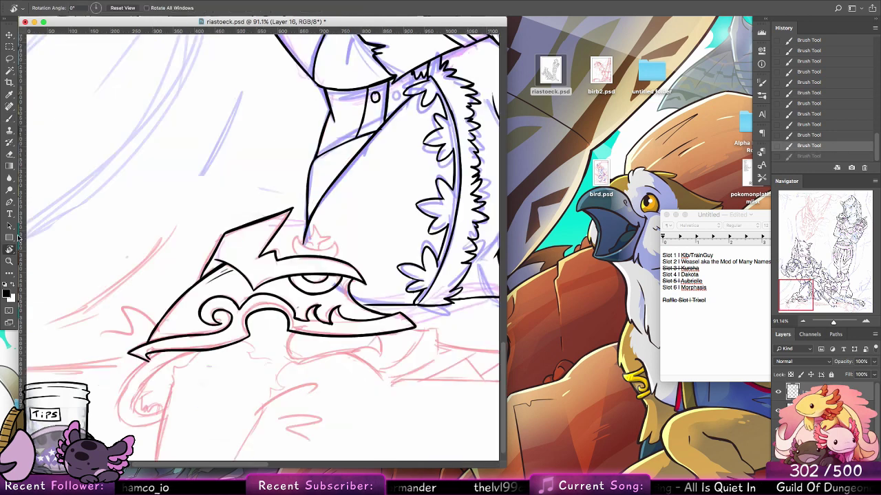
click(9, 118)
drag(227, 237, 241, 256)
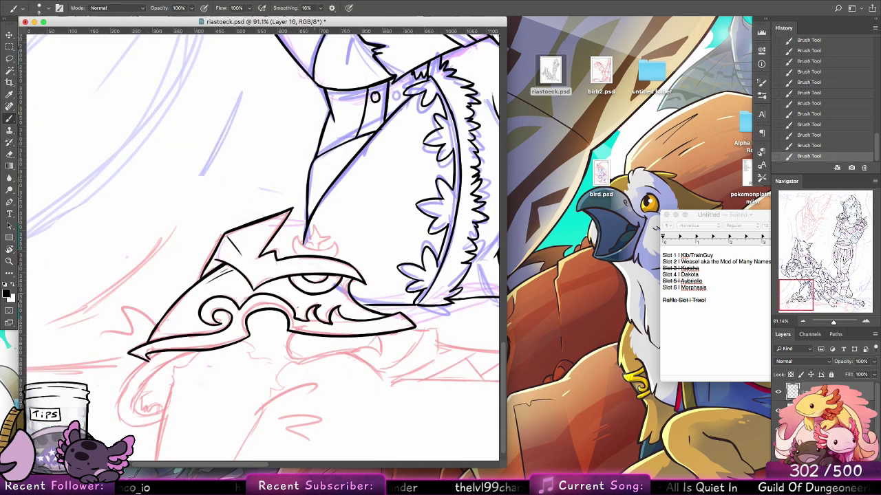
Ink the outer and inner curves of the curled hook beneath the guard's pointed tip, undoing stray strokes
scroll(321, 179, down, 2)
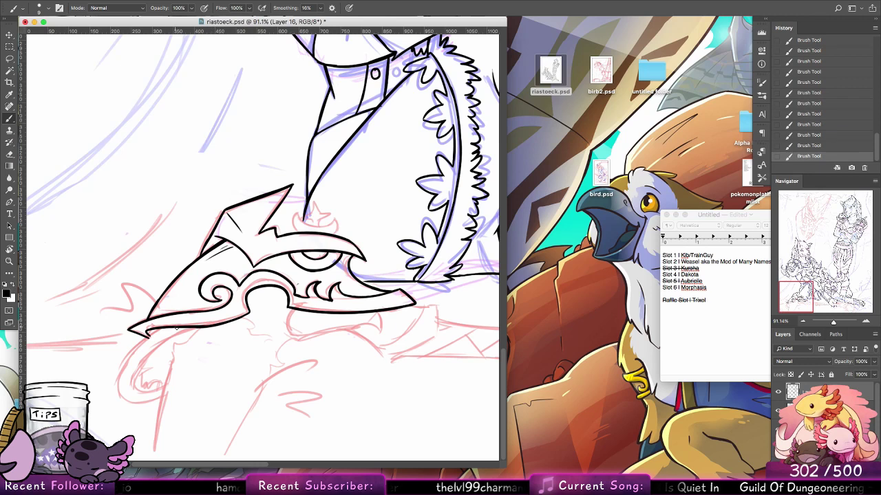
drag(177, 327, 126, 358)
key(super+z)
mouse_move(178, 327)
mouse_down()
mouse_move(122, 366)
mouse_move(144, 397)
mouse_up()
key(super+z)
mouse_move(130, 353)
mouse_down()
mouse_move(119, 396)
mouse_move(175, 378)
mouse_move(160, 393)
mouse_up()
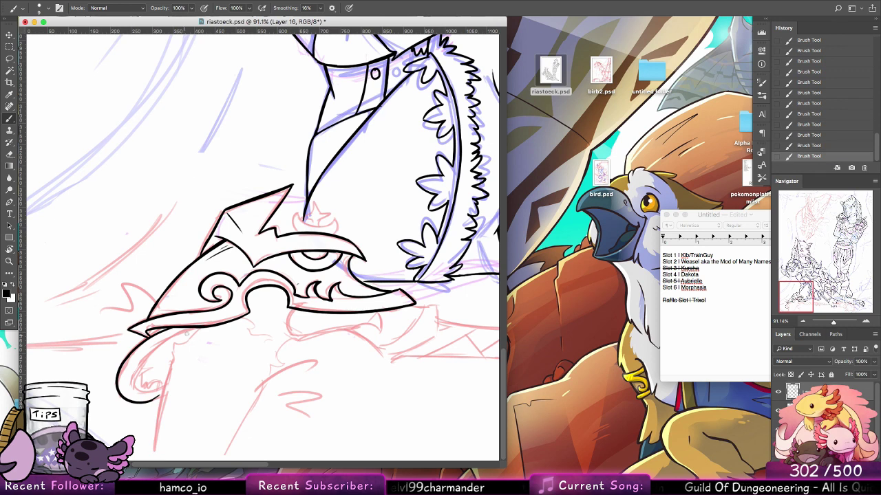
drag(186, 332, 141, 387)
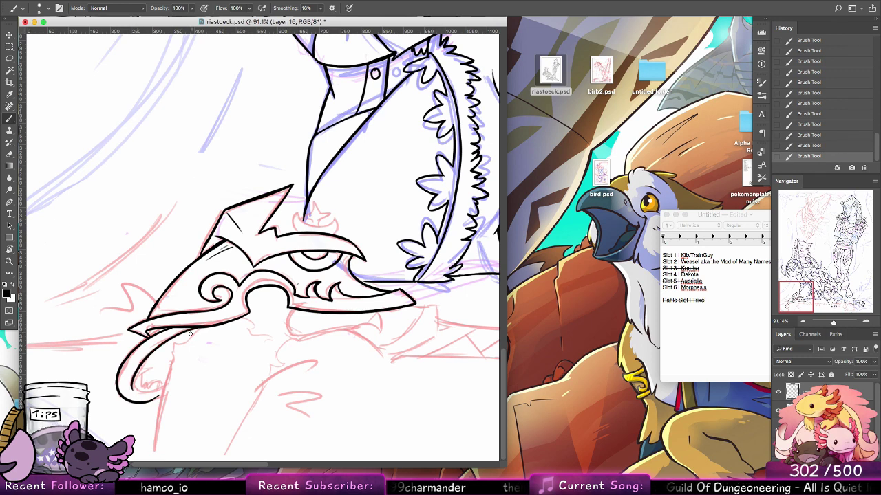
Ink the jagged edge beside the curled hook and the long line running down from it, redrawing stray strokes
mouse_move(191, 333)
mouse_down()
mouse_move(169, 350)
mouse_move(168, 391)
mouse_up()
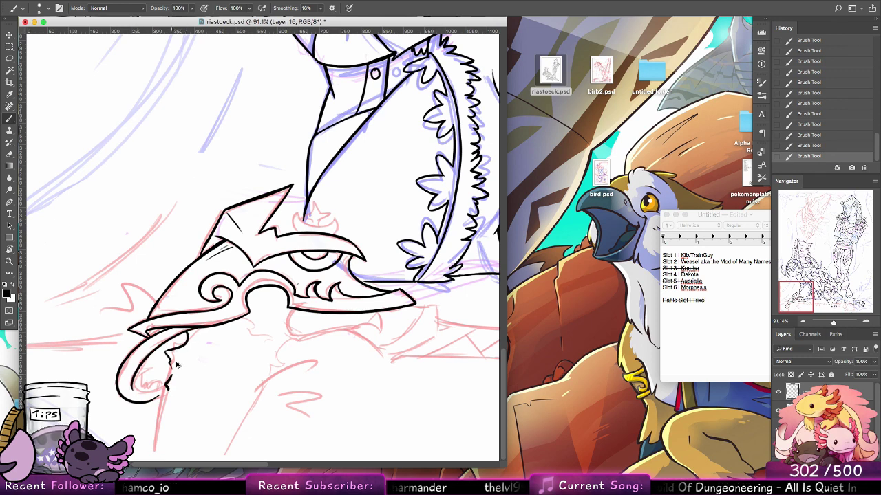
key(super+z)
key(super+z)
key(super+z)
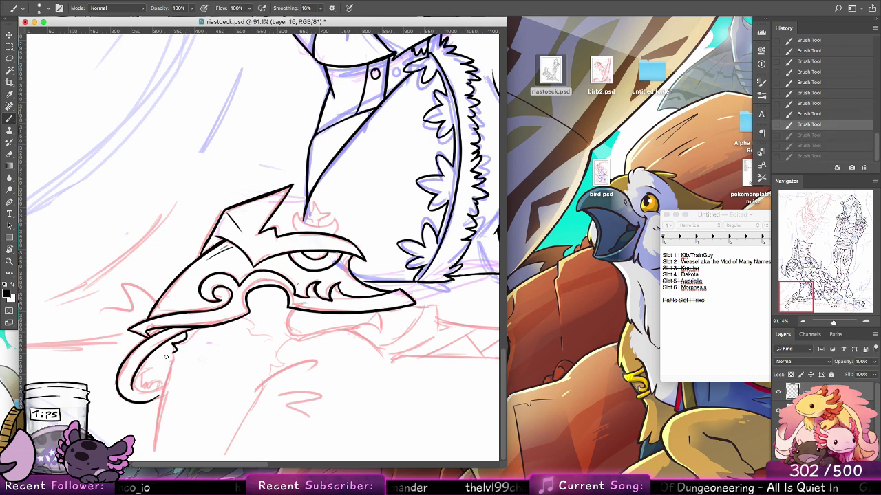
drag(166, 358, 157, 459)
key(super+z)
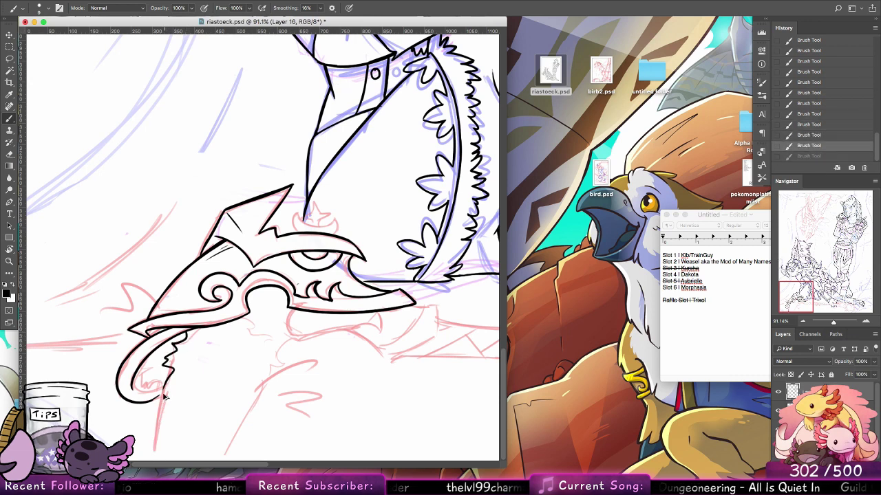
key(super+shift+z)
Ink the small jagged marks below the notch and the opposite edge running down to the canvas bottom
drag(241, 324, 265, 352)
mouse_move(132, 391)
mouse_down()
mouse_move(166, 379)
mouse_move(152, 398)
mouse_move(142, 390)
mouse_up()
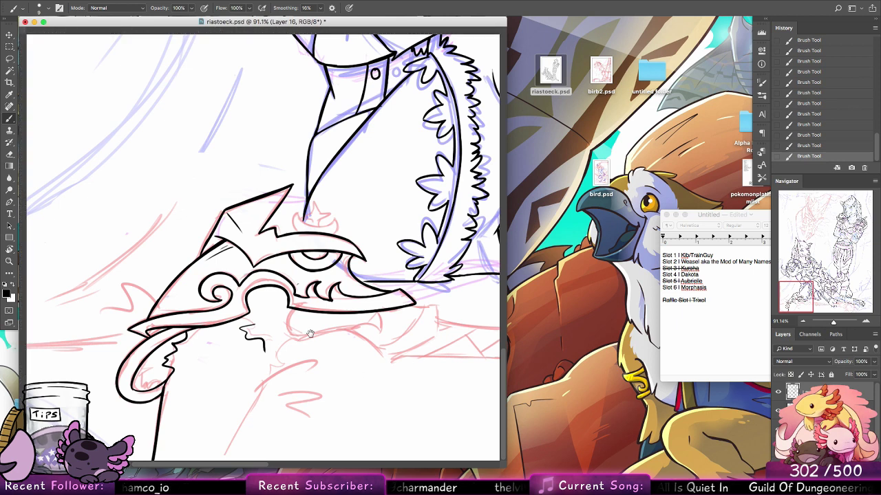
mouse_move(278, 337)
mouse_down()
mouse_move(287, 369)
mouse_move(273, 379)
mouse_move(292, 386)
mouse_move(273, 390)
mouse_move(227, 460)
mouse_up()
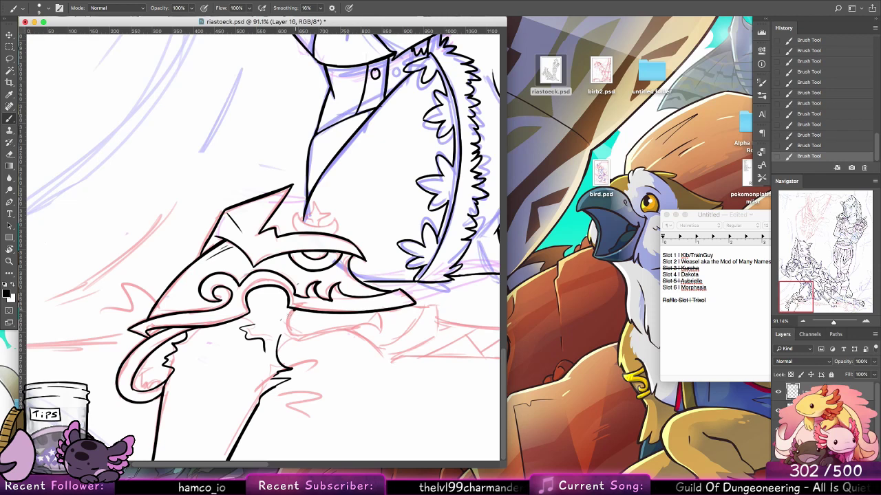
Ink the outline of the tapered hilt segment extending from the notch, including its angled end
drag(288, 309, 291, 340)
mouse_move(290, 314)
mouse_down()
mouse_move(290, 345)
mouse_move(351, 332)
mouse_up()
key(super+alt+z)
key(super+alt+z)
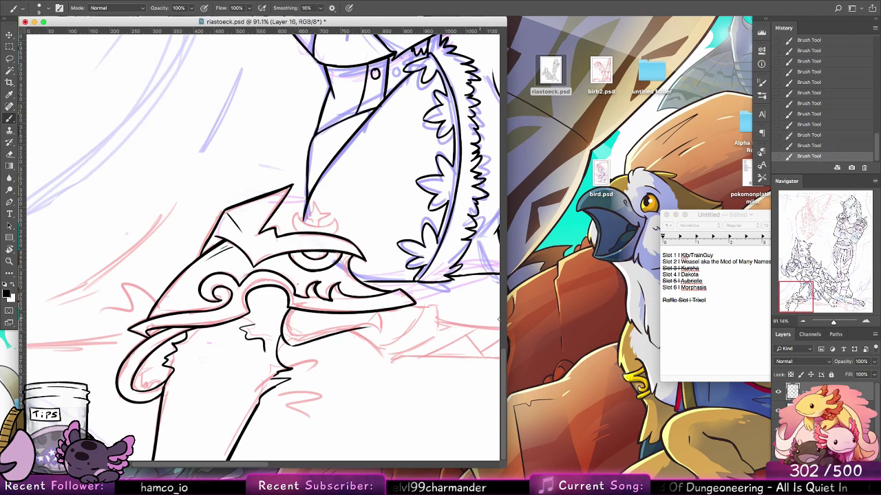
scroll(432, 344, right, 5)
key(ctrl+z)
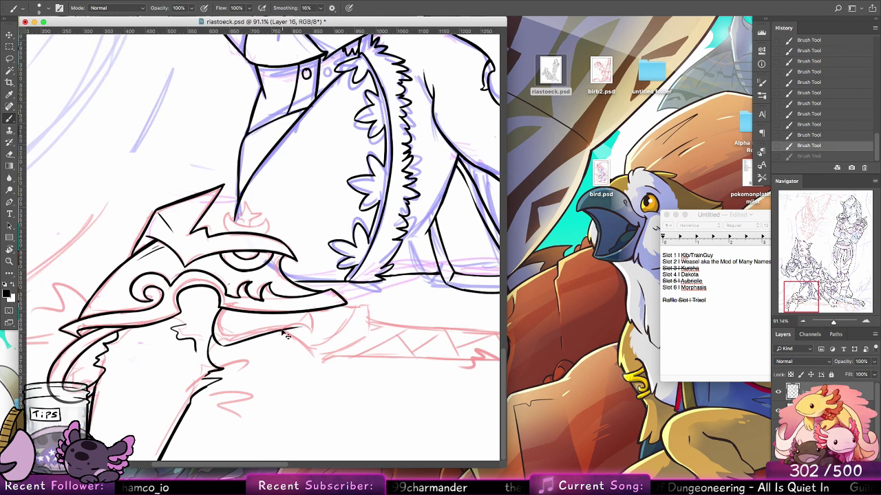
key(ctrl+z)
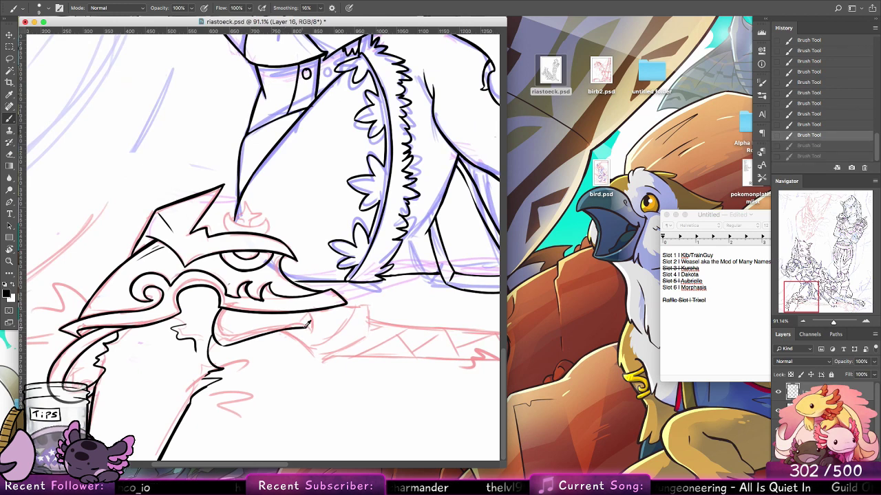
key(ctrl+shift+z)
key(ctrl+shift+z)
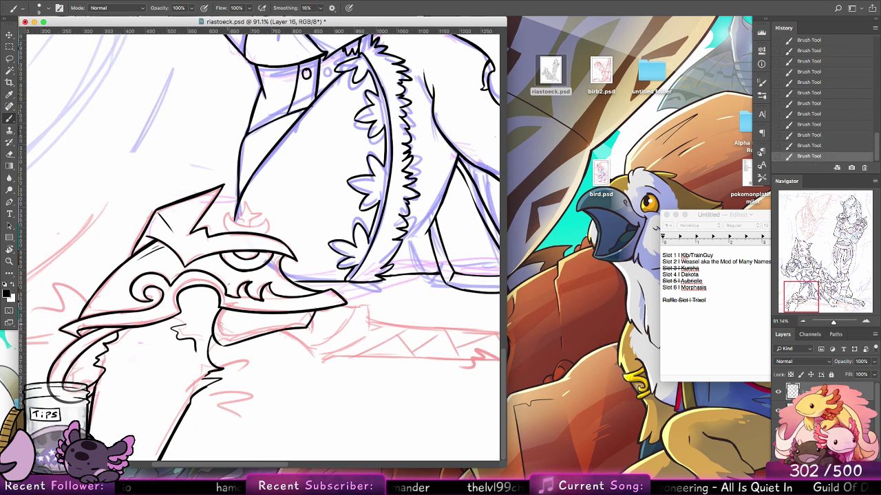
Ink the curved inner line at the rounded end of the tapered hilt segment, redrawing it once
drag(224, 310, 230, 346)
key(ctrl+z)
drag(227, 308, 233, 343)
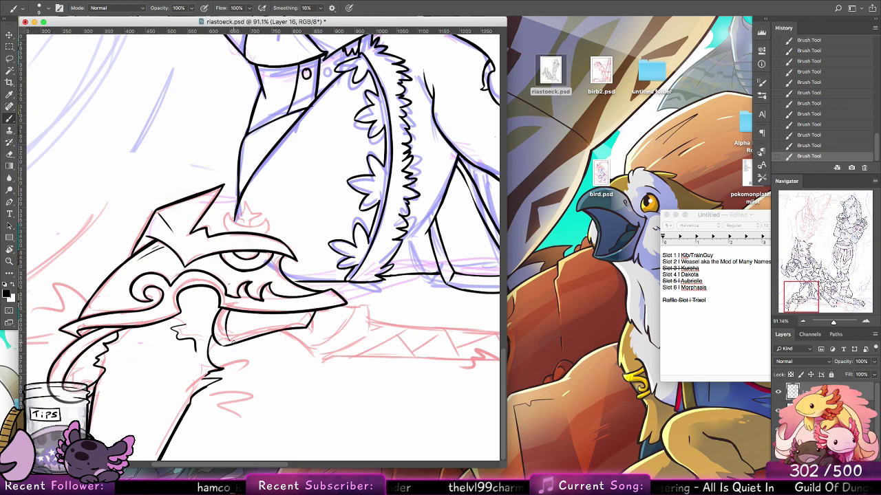
Ink the small crescent and star ornament above the guard's eye-like arcs
drag(346, 347, 305, 346)
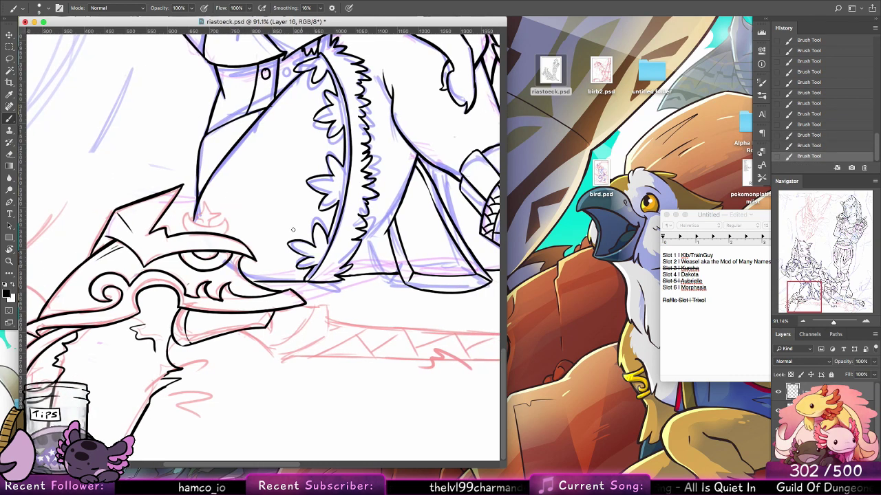
key(ctrl+z)
key(ctrl+z)
key(ctrl+z)
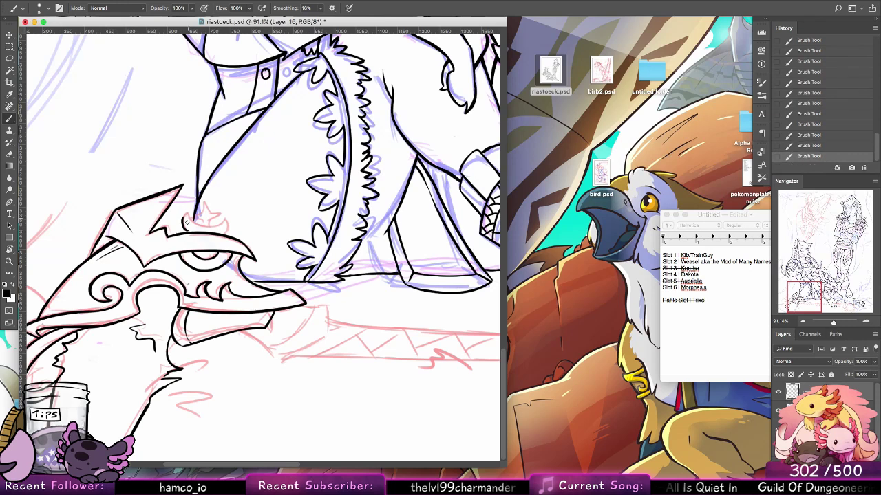
mouse_move(185, 229)
mouse_down()
mouse_move(189, 219)
mouse_move(228, 223)
mouse_move(189, 222)
mouse_move(207, 229)
mouse_move(227, 221)
mouse_move(228, 234)
mouse_move(199, 215)
mouse_move(210, 205)
mouse_move(212, 217)
mouse_up()
key(ctrl+z)
key(ctrl+z)
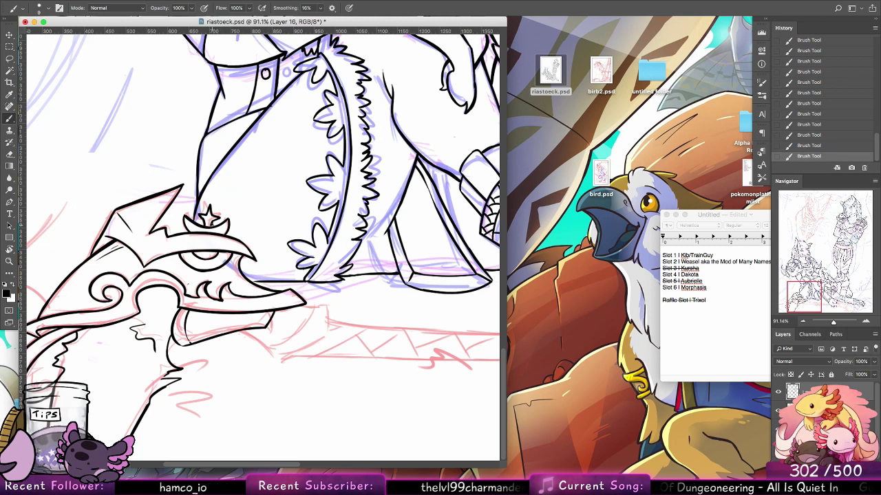
drag(220, 217, 218, 225)
Ink the curved underside leading from the tapered segment to the flared collar, and a rivet on the segment
drag(235, 333, 271, 353)
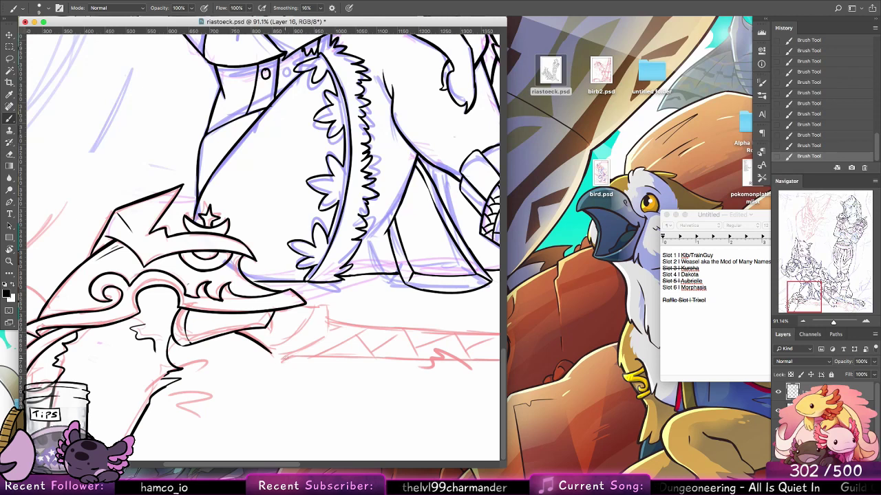
key(super+z)
drag(234, 331, 283, 357)
key(super+z)
mouse_move(233, 330)
mouse_down()
mouse_move(200, 327)
mouse_move(192, 336)
mouse_move(313, 327)
mouse_move(278, 358)
mouse_move(320, 337)
mouse_up()
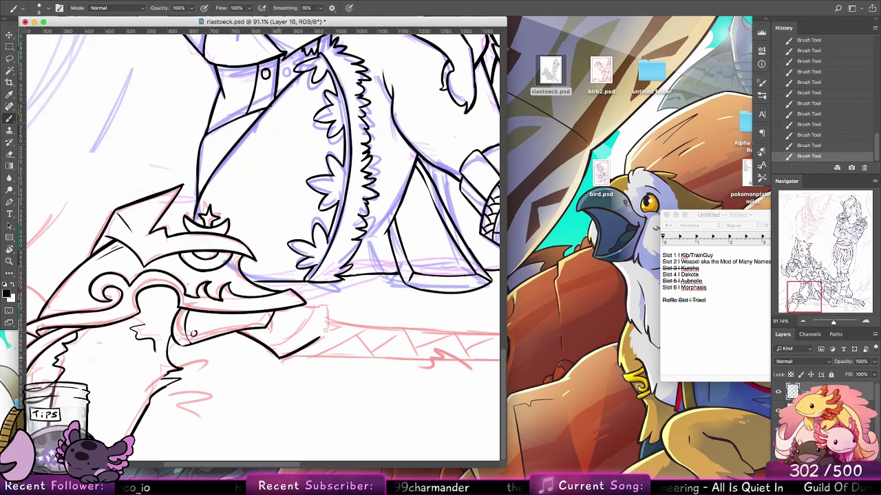
Ink the flared collar's upper, end and slanted lower edges, and add a rivet and small surface marks inside it
key(super+z)
drag(282, 358, 333, 330)
mouse_move(292, 307)
mouse_down()
mouse_move(326, 308)
mouse_move(328, 337)
mouse_up()
key(super+z)
key(super+z)
mouse_move(292, 308)
mouse_down()
mouse_move(324, 306)
mouse_move(329, 330)
mouse_up()
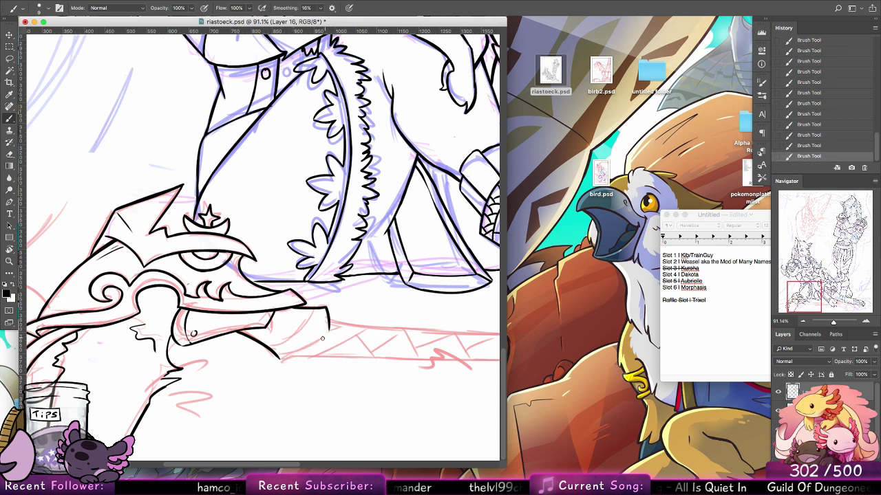
drag(279, 358, 331, 329)
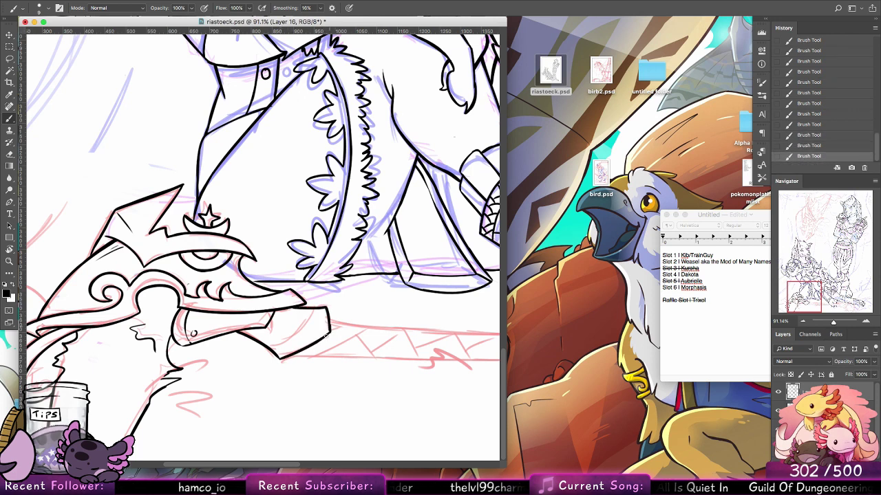
mouse_move(272, 350)
mouse_down()
mouse_move(315, 312)
mouse_move(318, 322)
mouse_up()
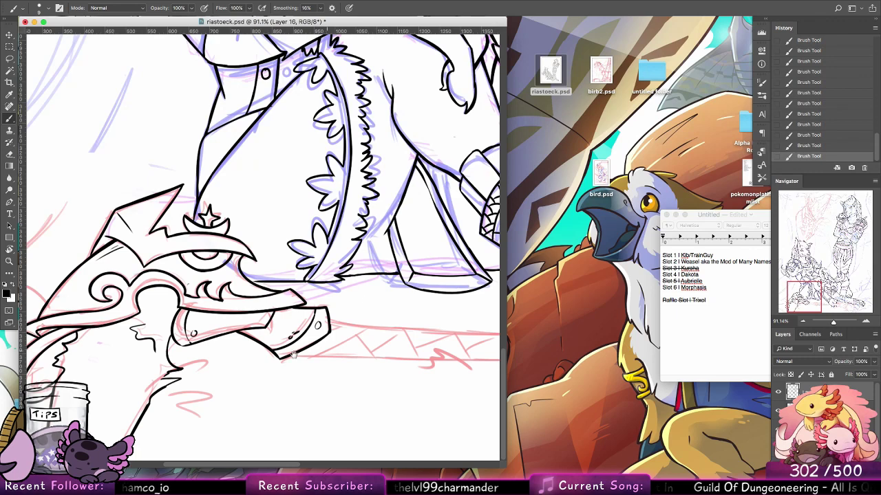
scroll(294, 355, left, 5)
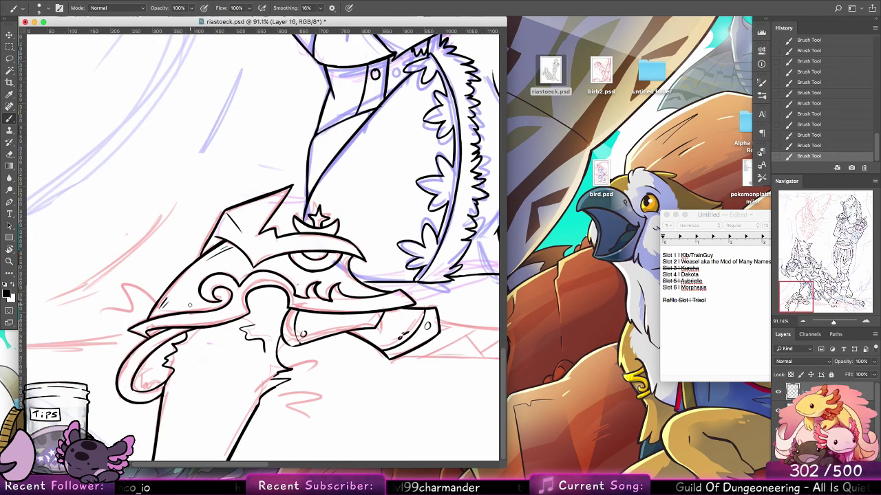
Ink a small grass tuft over the lower edge of the crosshatched section beyond the collar, undoing stray strokes
scroll(189, 305, right, 10)
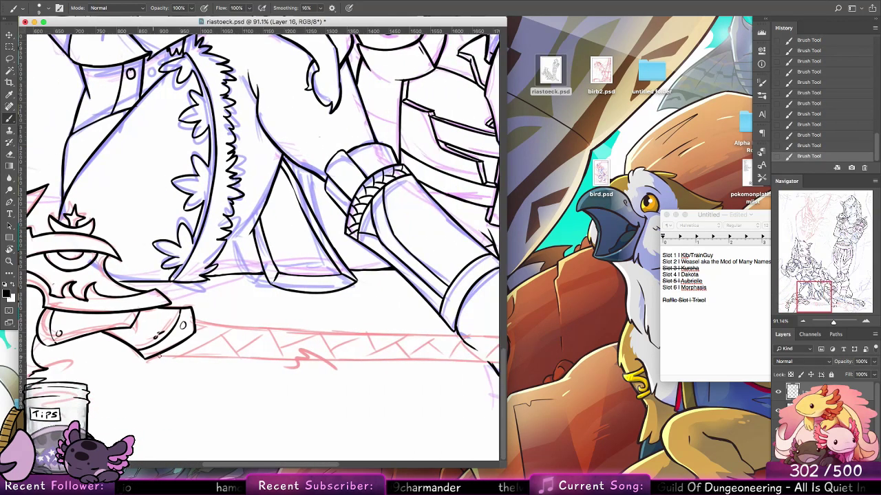
drag(155, 356, 269, 353)
key(super+z)
mouse_move(337, 364)
mouse_down()
mouse_move(325, 346)
mouse_move(295, 370)
mouse_move(283, 350)
mouse_move(284, 364)
mouse_move(255, 374)
mouse_move(264, 366)
mouse_up()
key(ctrl+z)
scroll(344, 351, right, 2)
key(super+z)
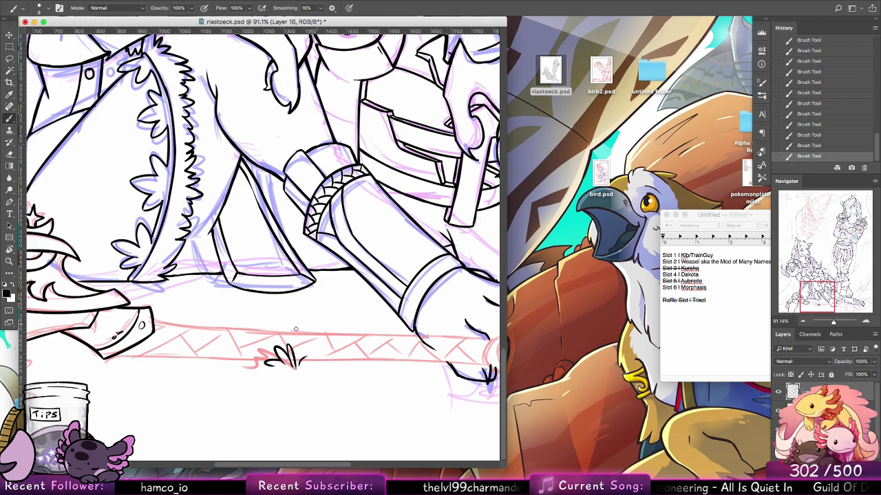
Ink curved grass strokes beside the jagged edge below the tapered hilt segment
scroll(250, 381, left, 10)
mouse_move(257, 371)
mouse_down()
mouse_move(230, 372)
mouse_move(292, 388)
mouse_up()
drag(229, 395, 264, 398)
drag(264, 398, 231, 397)
scroll(220, 401, left, 3)
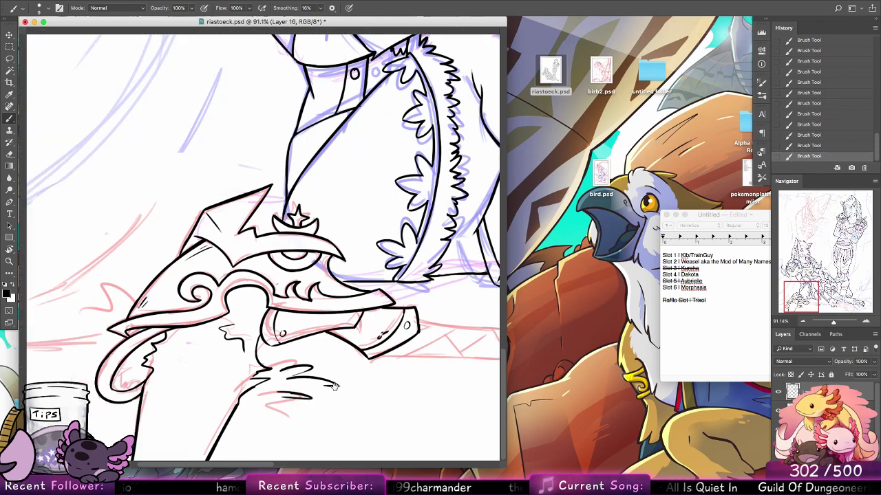
Ink grass tufts beside the guard's pointed tip and beside the curled hook, undoing a stray stroke
mouse_move(157, 301)
mouse_down()
mouse_move(132, 289)
mouse_move(146, 306)
mouse_up()
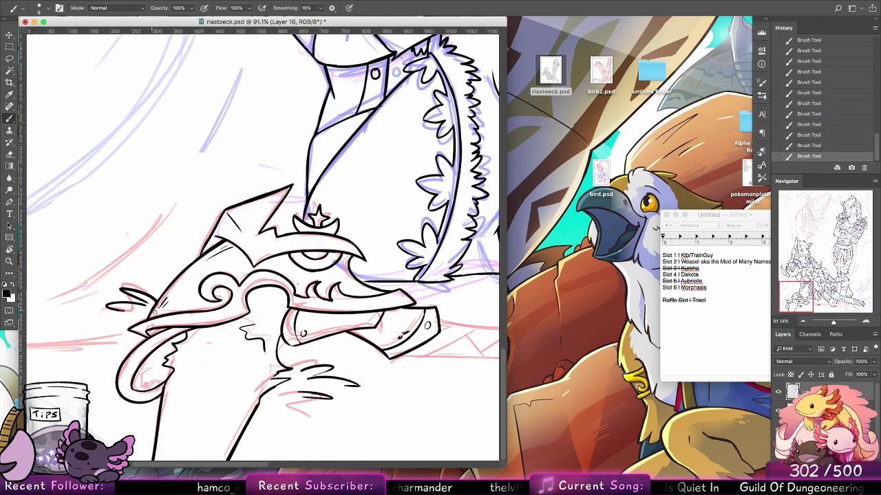
drag(105, 353, 74, 371)
mouse_move(110, 365)
mouse_down()
mouse_move(152, 353)
mouse_move(85, 381)
mouse_up()
key(super+z)
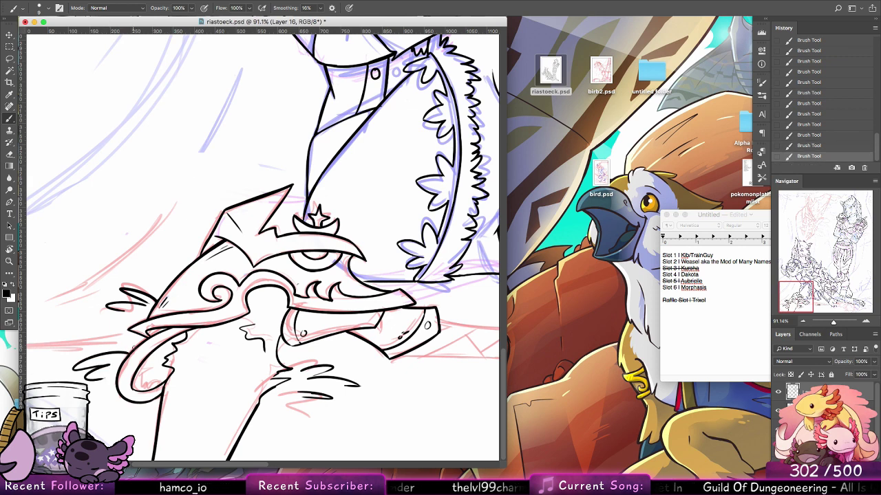
Ink the wrapped shaft's lower edge from the flared collar to the small grass tuft, undoing stray strokes
mouse_move(131, 348)
mouse_down()
mouse_move(114, 340)
mouse_move(126, 353)
mouse_up()
key(super+z)
scroll(358, 385, right, 10)
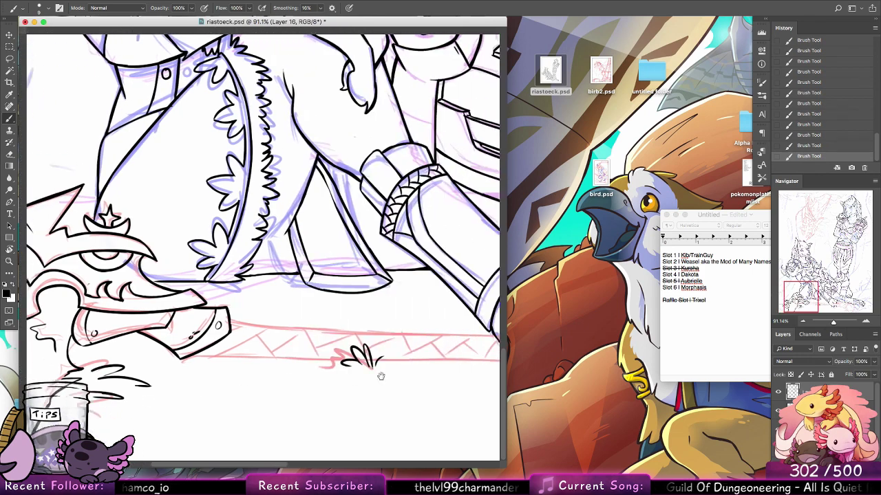
drag(188, 356, 322, 359)
key(super+z)
key(super+z)
drag(185, 356, 340, 360)
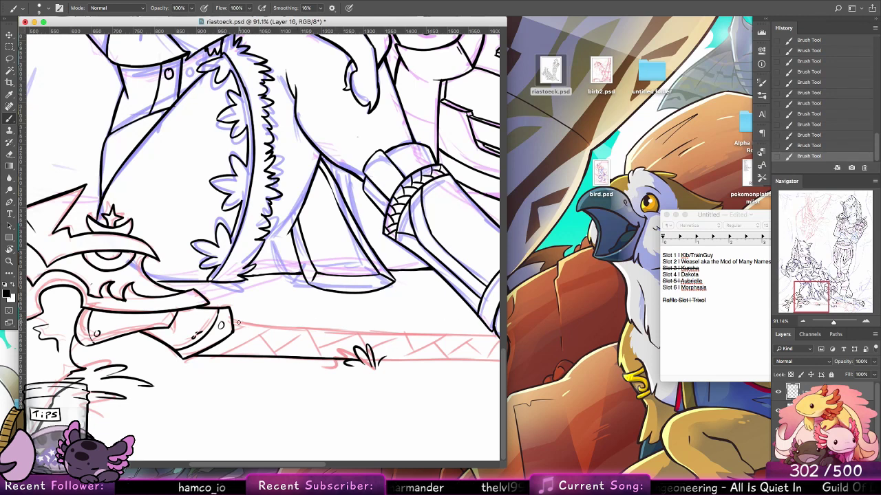
Ink the shaft's upper edge from the flared collar to the seated wolf's paw, undoing stray strokes
mouse_move(238, 322)
mouse_down()
mouse_move(383, 339)
mouse_move(306, 324)
mouse_move(421, 328)
mouse_move(259, 326)
mouse_move(424, 335)
mouse_move(270, 318)
mouse_up()
key(ctrl+z)
key(ctrl+z)
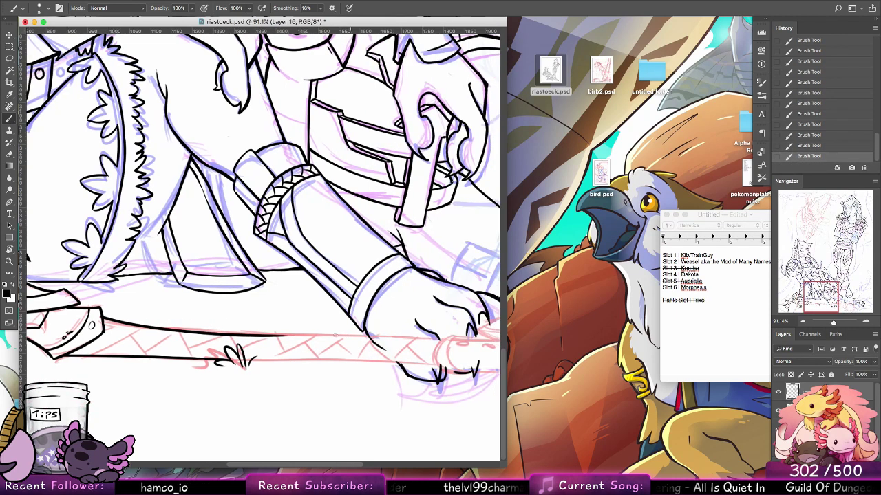
mouse_move(436, 355)
mouse_down()
mouse_move(231, 351)
mouse_move(397, 337)
mouse_move(454, 348)
mouse_move(285, 345)
mouse_up()
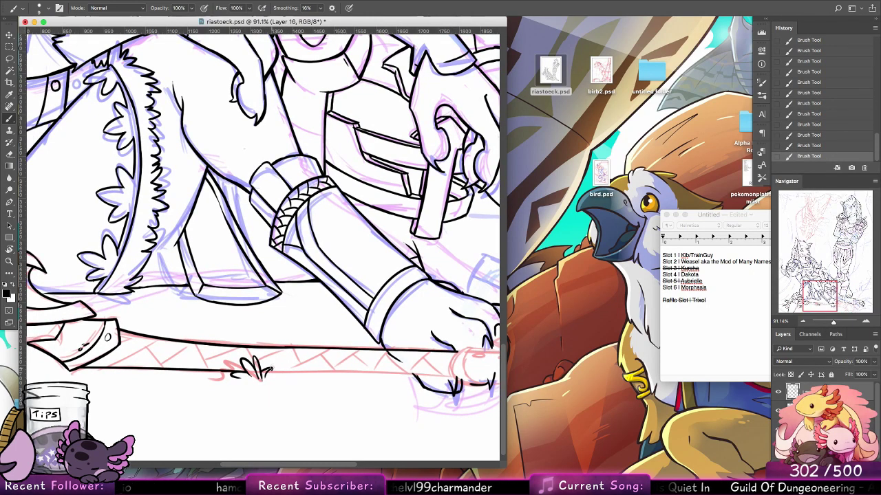
Ink the shaft's lower edge from the grass tuft to the paw's claws, comparing attempts with undo and redo
key(ctrl+z)
key(ctrl+shift+z)
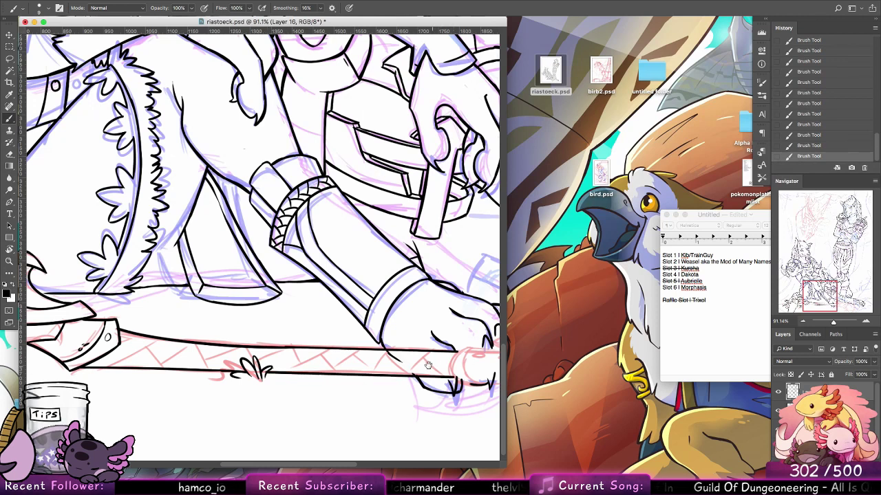
key(ctrl+z)
key(ctrl+z)
key(ctrl+shift+z)
key(ctrl+shift+z)
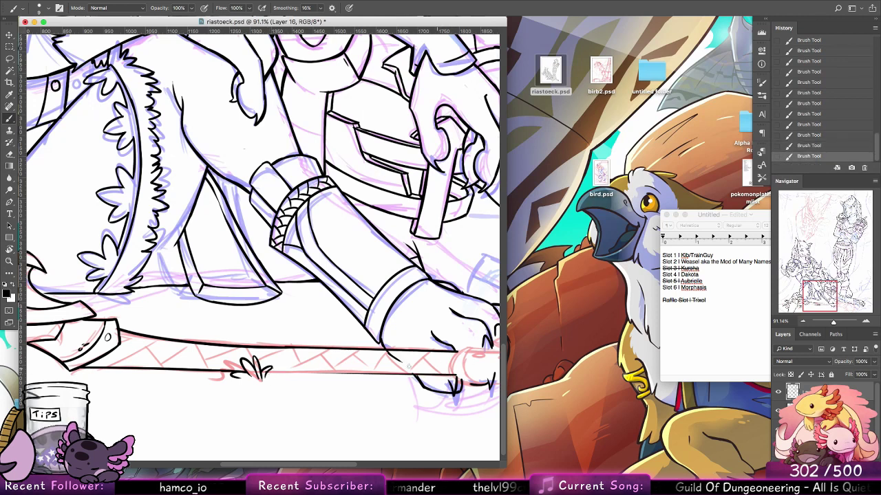
drag(269, 372, 456, 375)
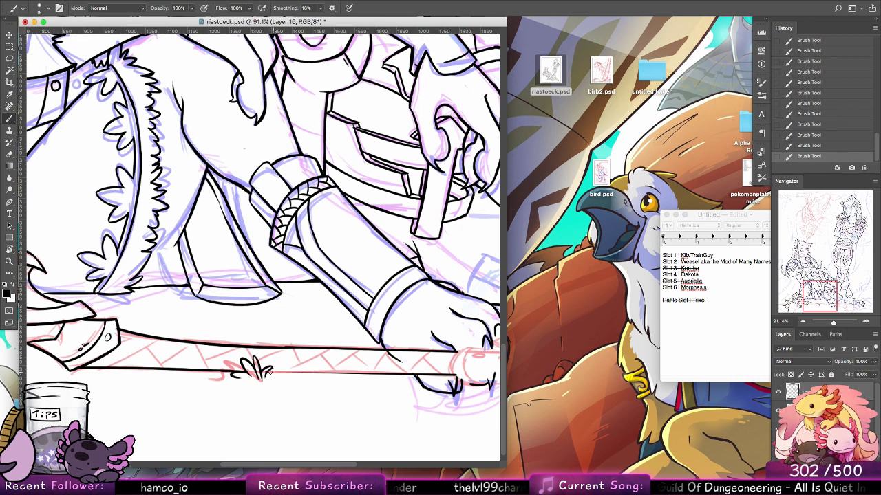
key(ctrl+z)
key(ctrl+shift+z)
key(ctrl+z)
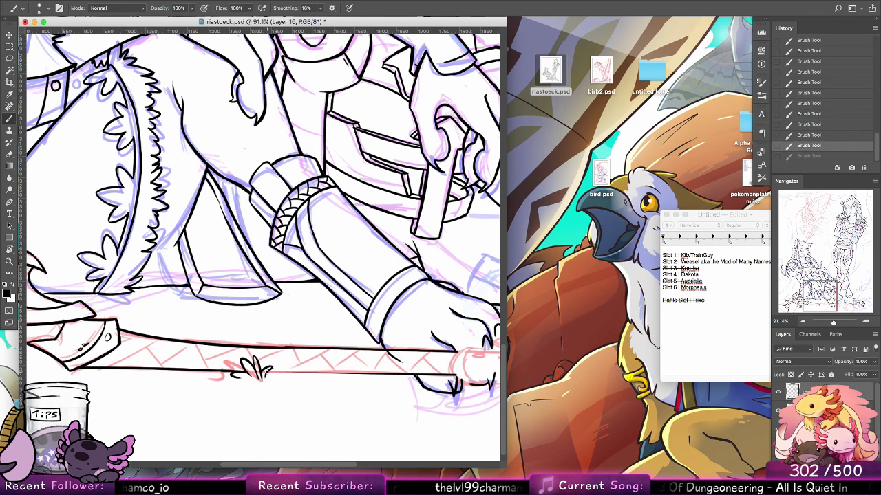
key(ctrl+shift+z)
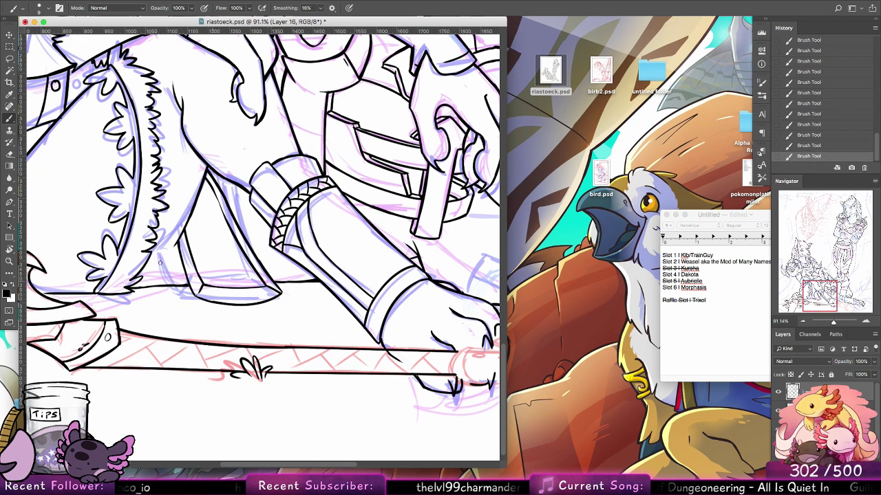
Erase the bit of line overlapping the grass tuft at the shaft's lower edge
key(e)
click(39, 8)
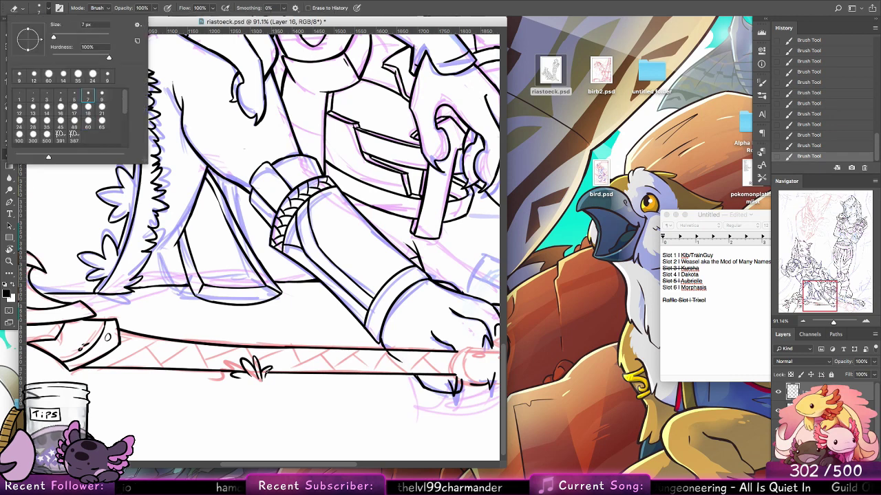
drag(267, 373, 263, 381)
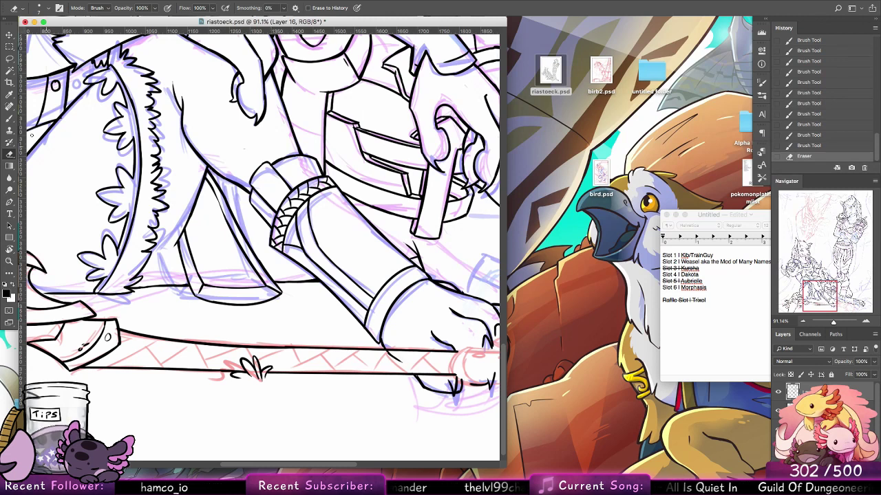
Ink the first diagonal wrap line on the shaft beside the flared collar, undoing unwanted attempts
key(b)
mouse_move(423, 382)
mouse_down()
mouse_move(237, 376)
mouse_move(447, 356)
mouse_up()
drag(172, 329, 140, 353)
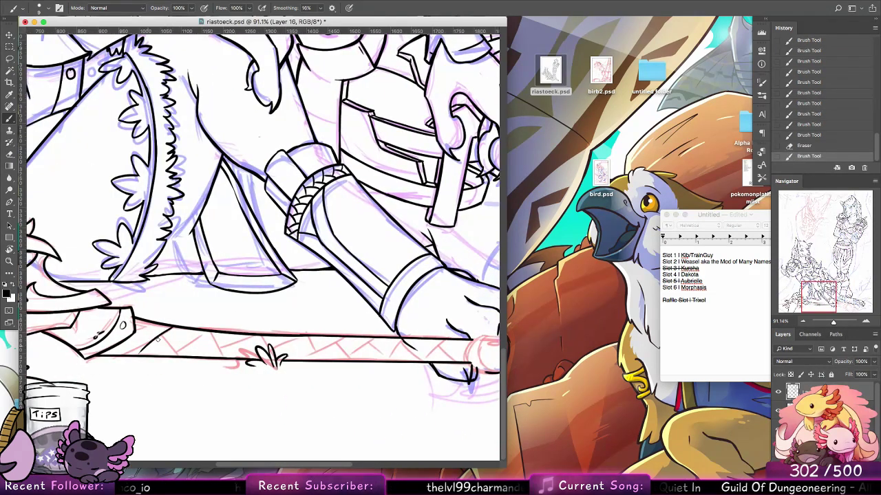
key(super+z)
drag(177, 328, 147, 351)
key(super+z)
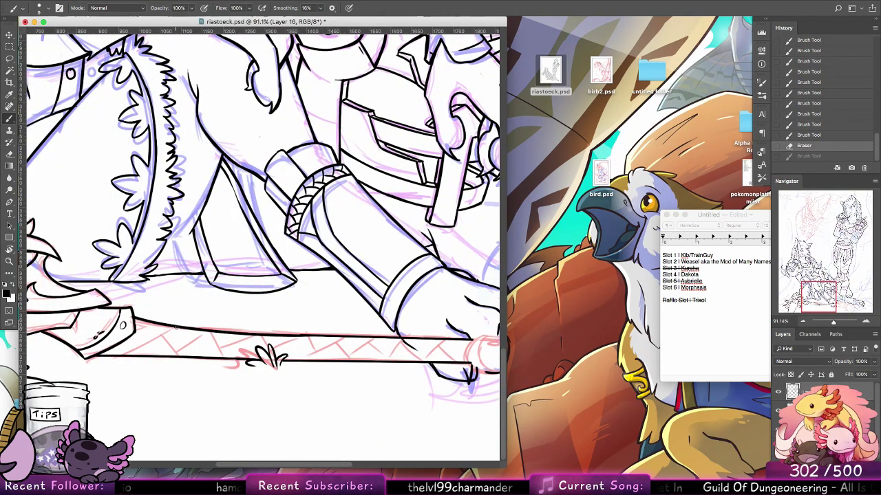
drag(176, 326, 161, 337)
drag(161, 337, 146, 359)
Ink the crisscross wrap lines along the shaft past the grass tuft toward the paw, undoing stray strokes
mouse_move(172, 334)
mouse_down()
mouse_move(185, 356)
mouse_move(221, 334)
mouse_up()
key(super+z)
key(super+z)
mouse_move(206, 356)
mouse_down()
mouse_move(222, 333)
mouse_move(203, 357)
mouse_move(238, 359)
mouse_move(265, 338)
mouse_move(301, 360)
mouse_move(326, 338)
mouse_move(361, 360)
mouse_move(373, 336)
mouse_move(293, 348)
mouse_up()
key(super+z)
Erase a stray wrap line end, and on Layer 13 erase the paw outline where it overlaps the shaft
key(e)
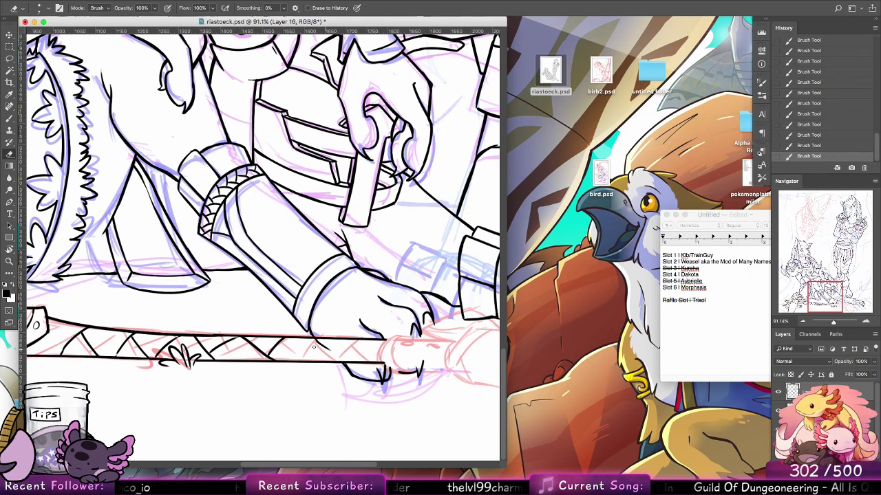
drag(314, 347, 321, 347)
click(777, 411)
click(778, 411)
click(791, 410)
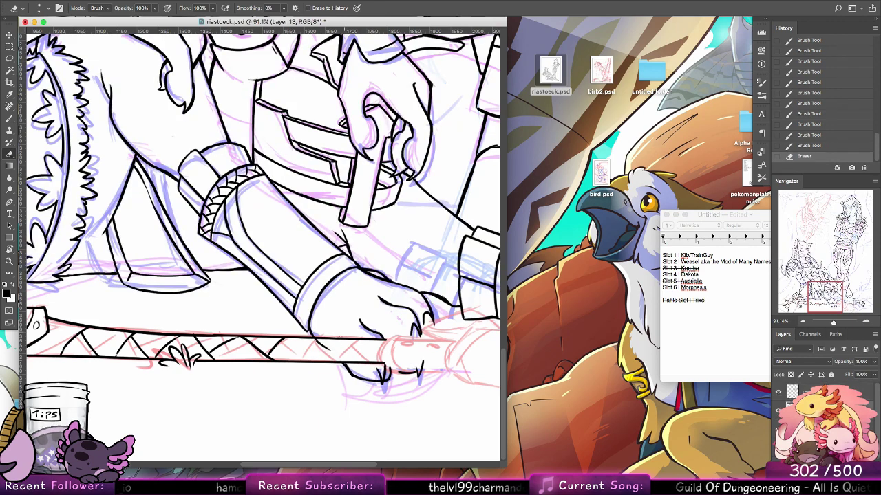
click(309, 340)
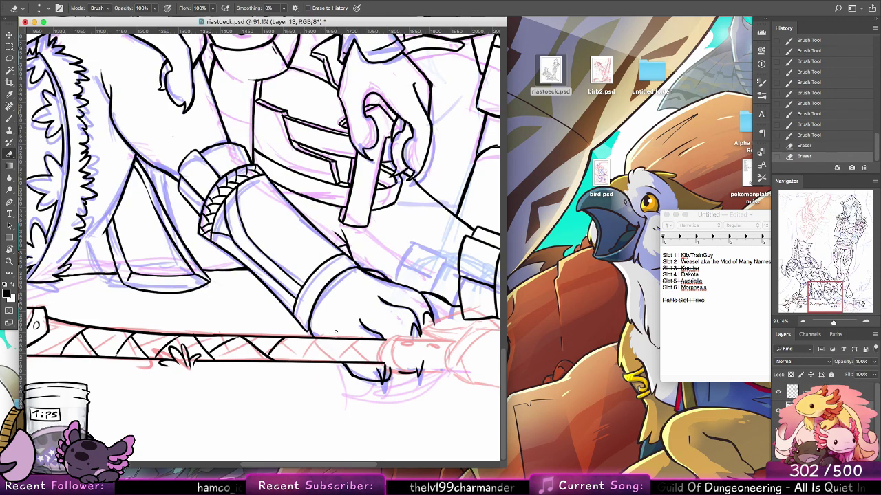
Ink more crisscross wrap lines on the shaft section beneath the paw, undoing stray strokes
click(11, 118)
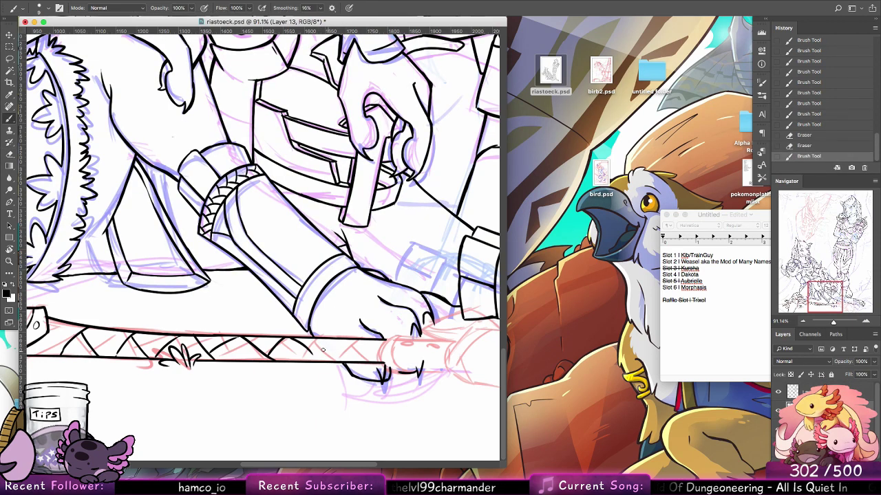
mouse_move(326, 362)
mouse_down()
mouse_move(335, 340)
mouse_move(379, 362)
mouse_up()
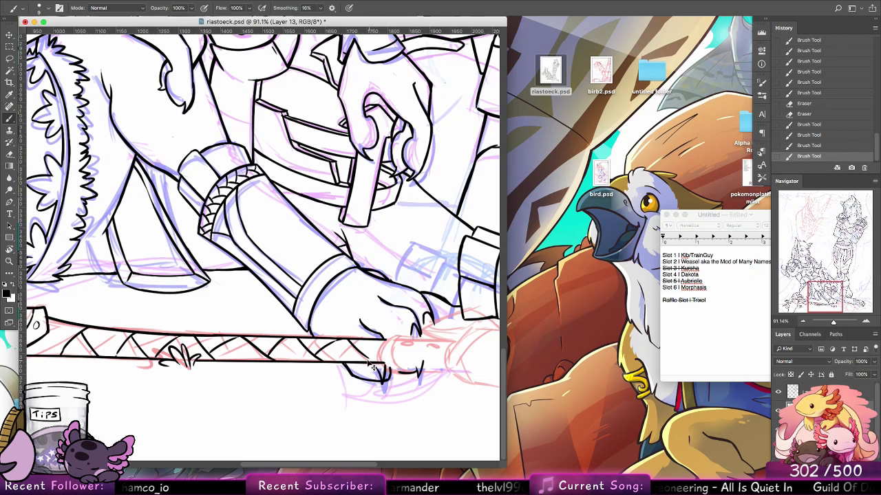
key(super+z)
mouse_move(344, 339)
mouse_down()
mouse_move(366, 361)
mouse_move(359, 359)
mouse_move(389, 356)
mouse_move(384, 349)
mouse_move(385, 364)
mouse_move(389, 339)
mouse_move(402, 370)
mouse_move(308, 199)
mouse_up()
key(super+z)
key(ctrl+z)
Ink the outer edge of the sleeve at the shaft's end and erase the claw strokes overlapping it
key(r)
click(12, 118)
drag(203, 254, 204, 202)
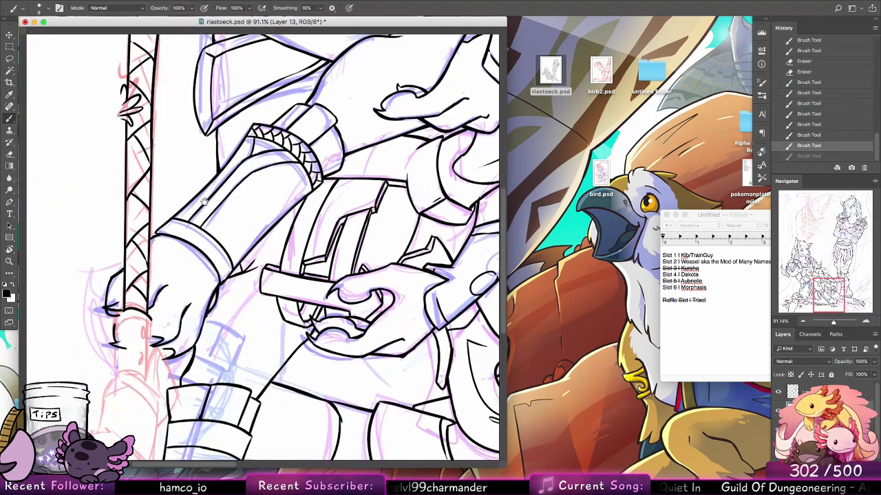
scroll(204, 200, down, 2)
key(ctrl+shift+z)
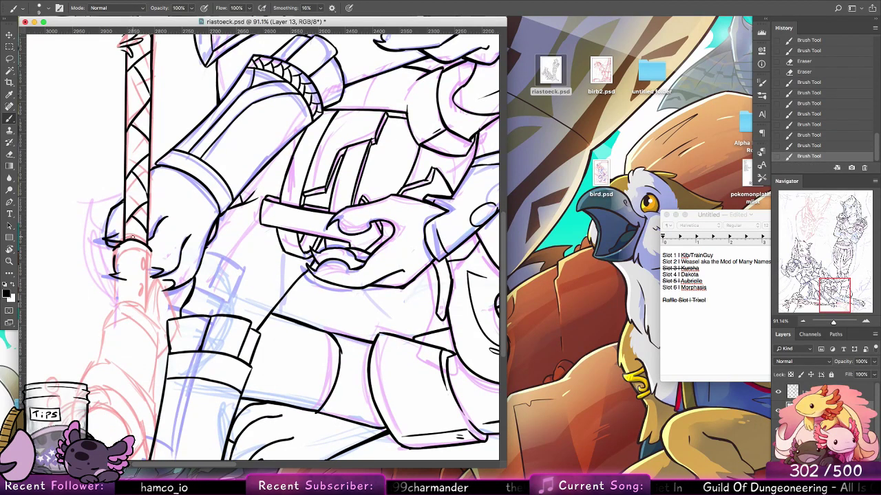
drag(118, 245, 116, 317)
drag(115, 281, 116, 316)
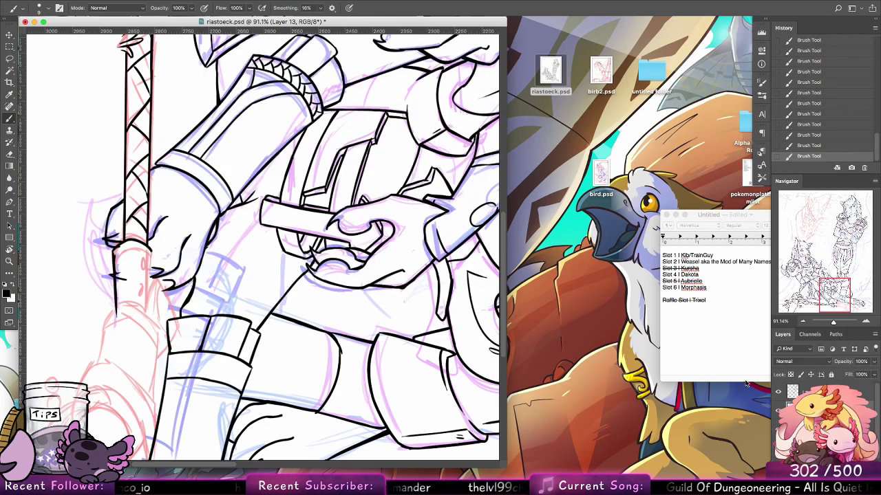
click(10, 155)
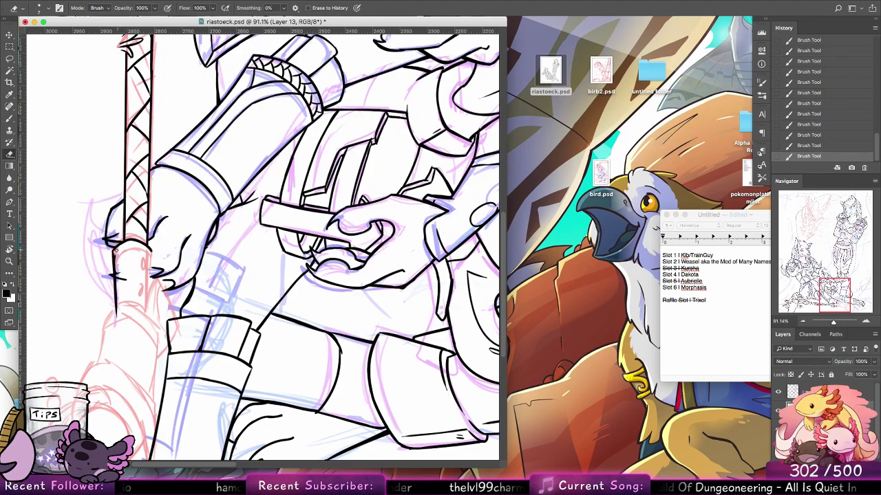
drag(115, 257, 121, 281)
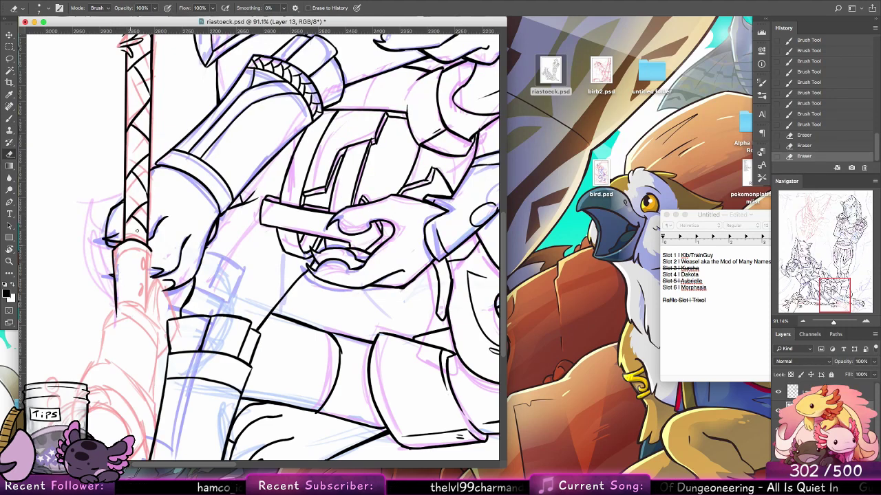
Ink the sleeve's rim and opposite edge, and add small oval marks inside it, undoing stray strokes
click(10, 119)
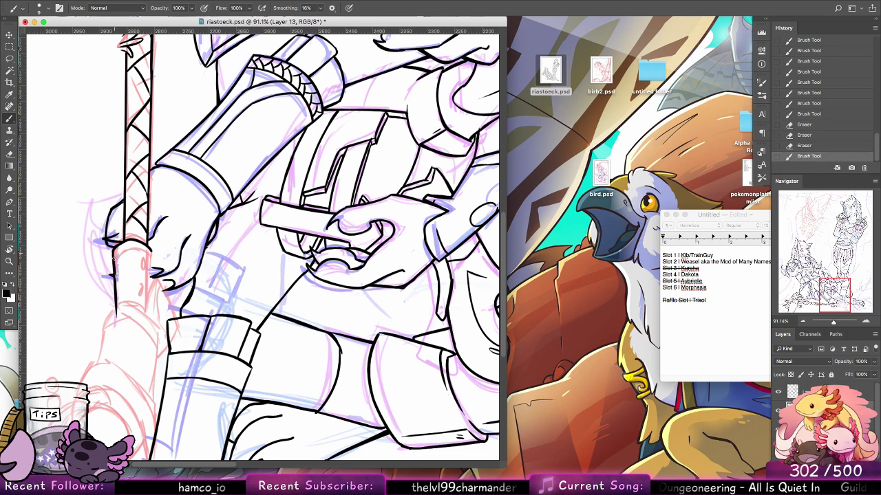
mouse_move(114, 254)
mouse_down()
mouse_move(116, 286)
mouse_move(114, 268)
mouse_move(149, 303)
mouse_up()
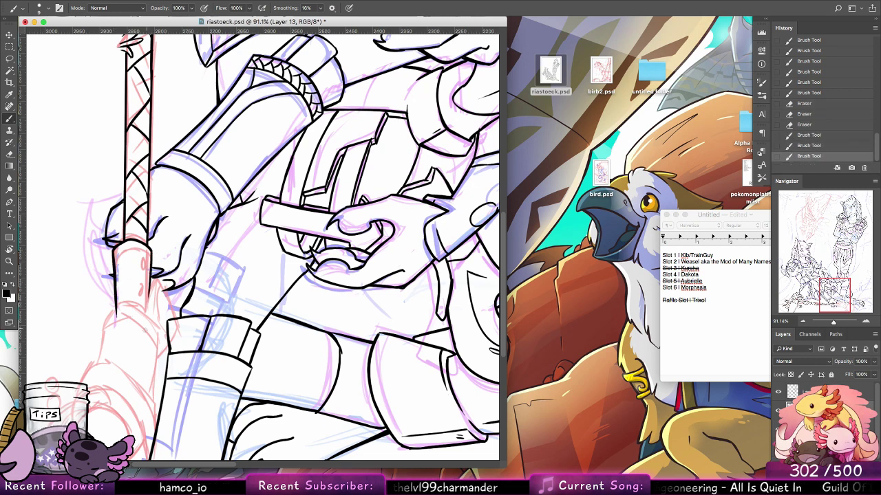
key(super+z)
drag(150, 250, 148, 311)
drag(149, 250, 149, 275)
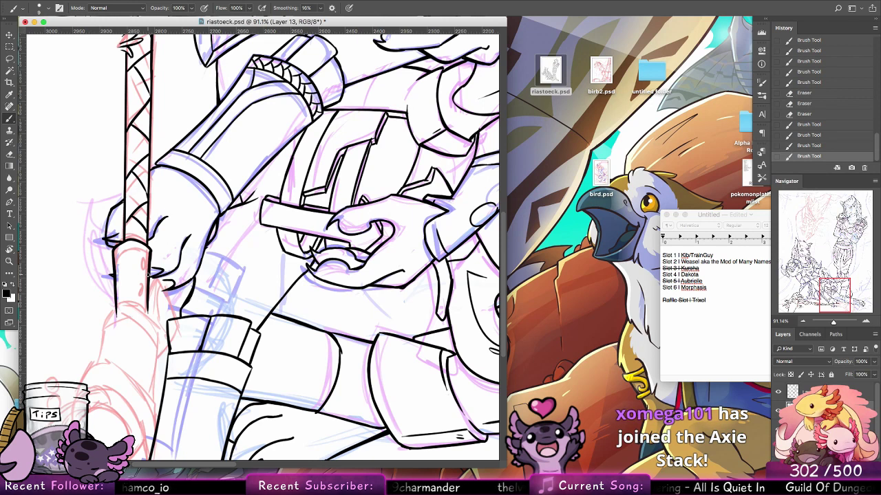
mouse_move(115, 255)
mouse_down()
mouse_move(149, 253)
mouse_move(141, 293)
mouse_up()
key(super+z)
key(super+z)
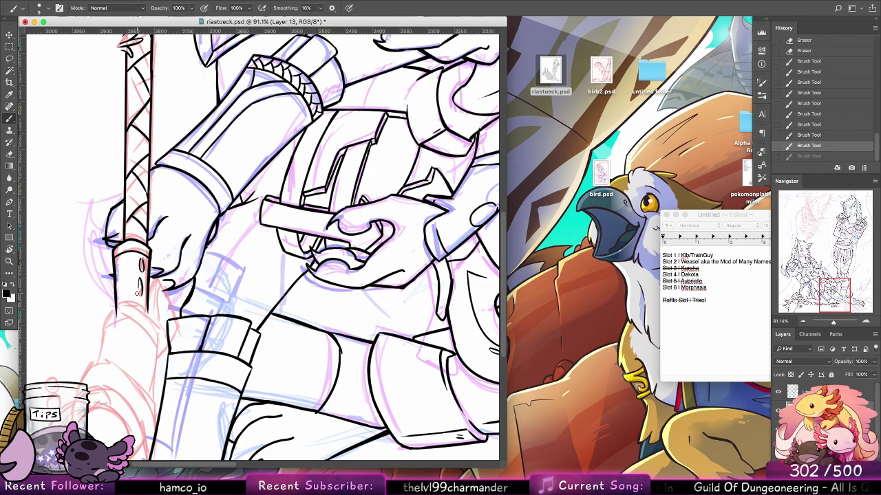
Ink the pointed tip and outer and inner curves of the crescent below the sleeve, undoing failed strokes
scroll(208, 232, down, 5)
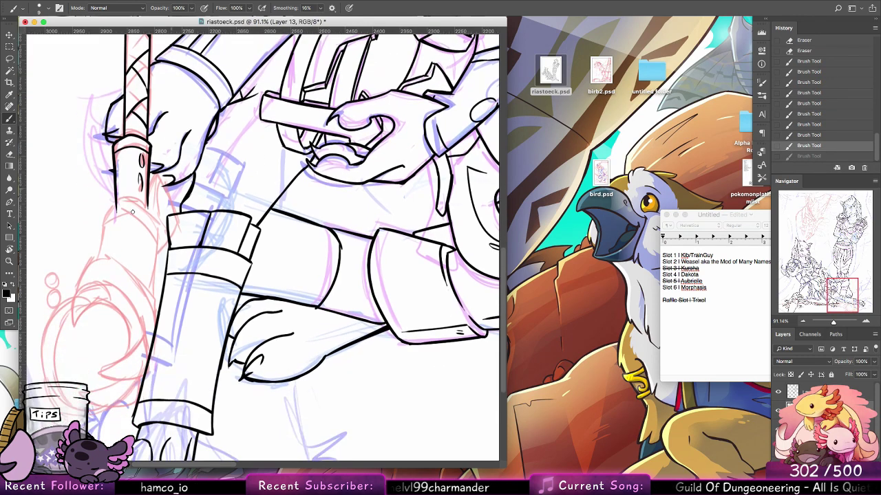
drag(73, 326, 92, 285)
key(super+z)
mouse_move(73, 329)
mouse_down()
mouse_move(76, 290)
mouse_move(97, 285)
mouse_up()
mouse_move(73, 327)
mouse_down()
mouse_move(101, 304)
mouse_move(77, 297)
mouse_move(87, 287)
mouse_move(132, 300)
mouse_move(146, 338)
mouse_move(102, 373)
mouse_move(125, 322)
mouse_up()
key(super+z)
key(super+z)
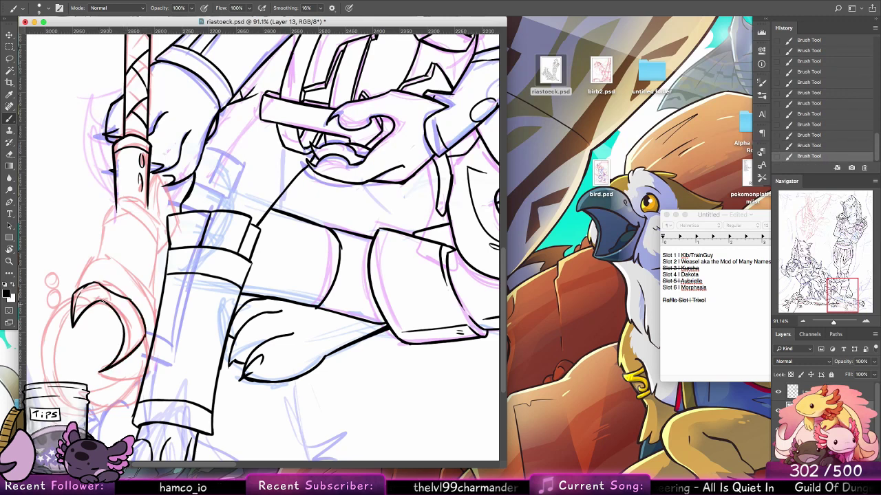
Undo the crescent's inner curve and redraw it from the upper bend down to the lower point
key(super+z)
key(super+z)
key(super+z)
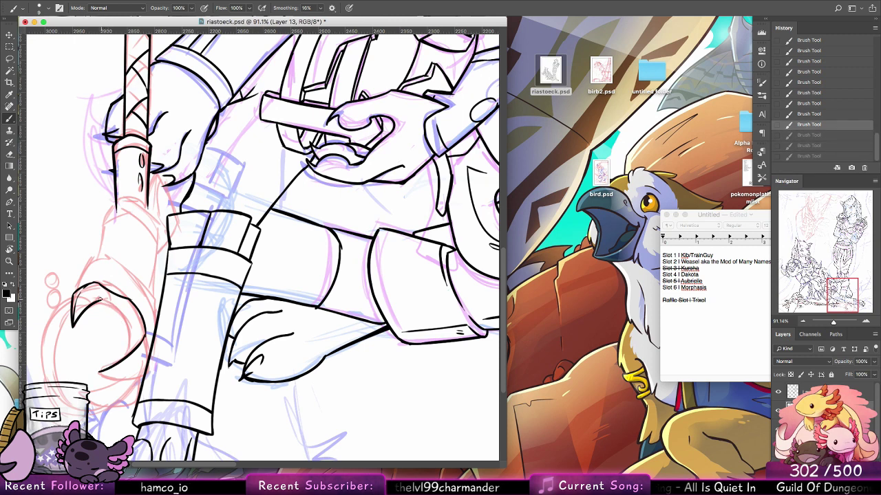
drag(100, 300, 129, 325)
key(super+z)
drag(99, 300, 129, 333)
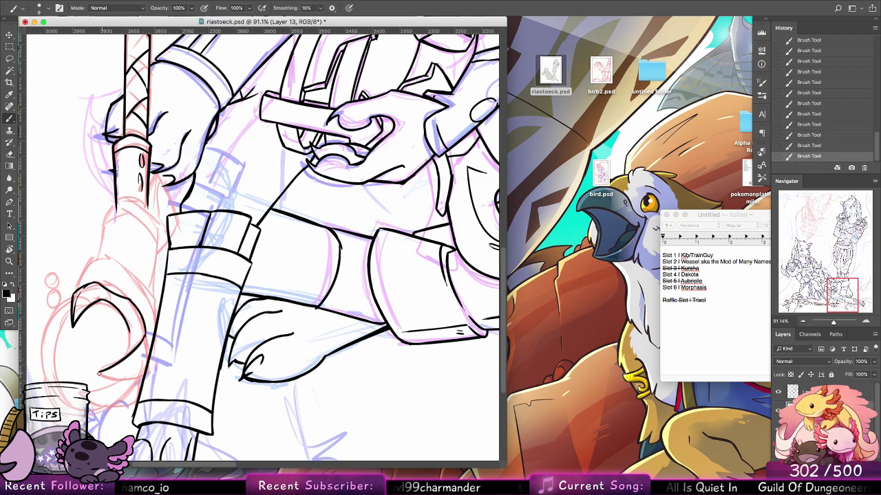
drag(100, 373, 127, 344)
key(super+z)
mouse_move(100, 372)
mouse_down()
mouse_move(128, 327)
mouse_move(102, 371)
mouse_up()
key(super+z)
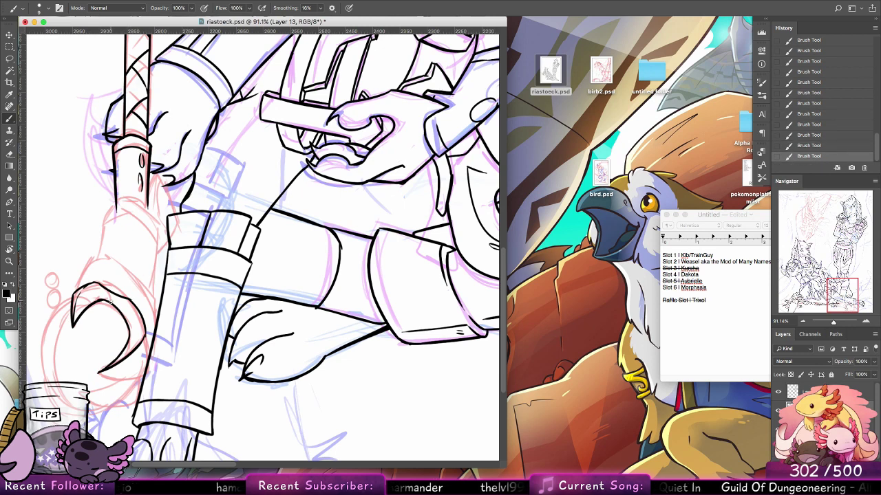
Ink the crescent's lower edge from its bottom point to the standing wolf's leg, undoing stray strokes
drag(69, 302, 54, 350)
key(super+z)
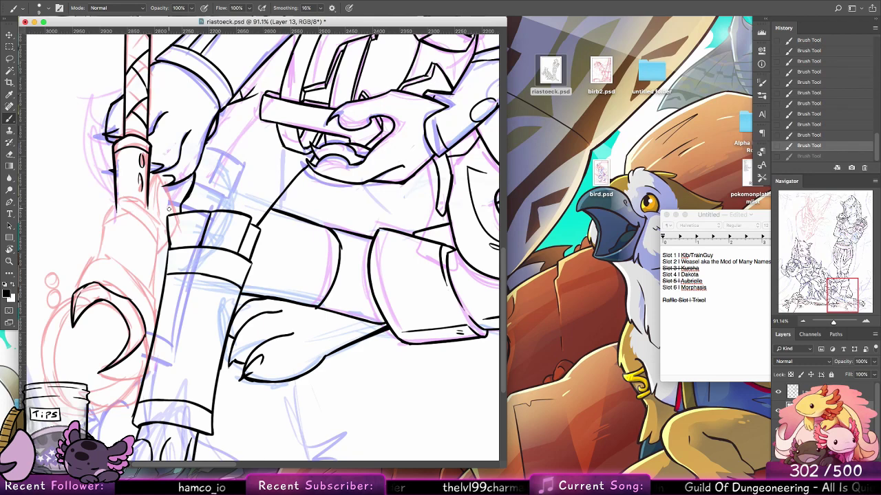
drag(175, 363, 175, 319)
key(super+r)
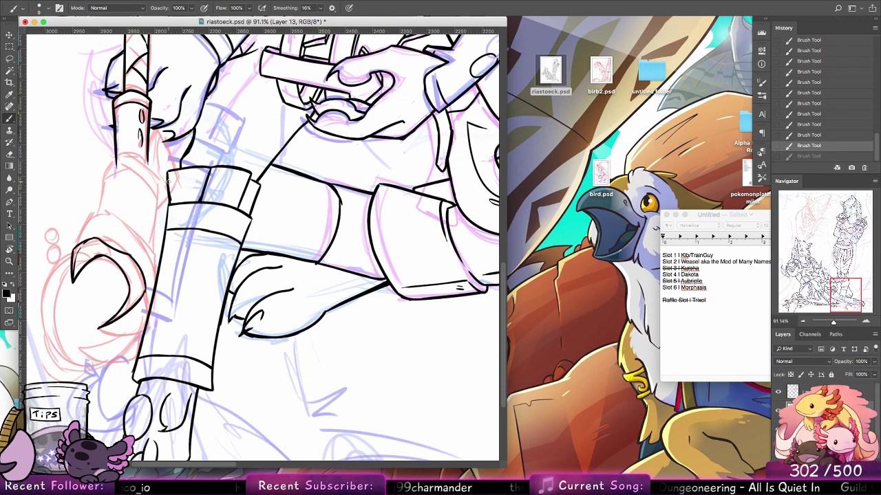
mouse_move(100, 329)
mouse_down()
mouse_move(149, 331)
mouse_move(146, 286)
mouse_move(151, 326)
mouse_up()
key(super+z)
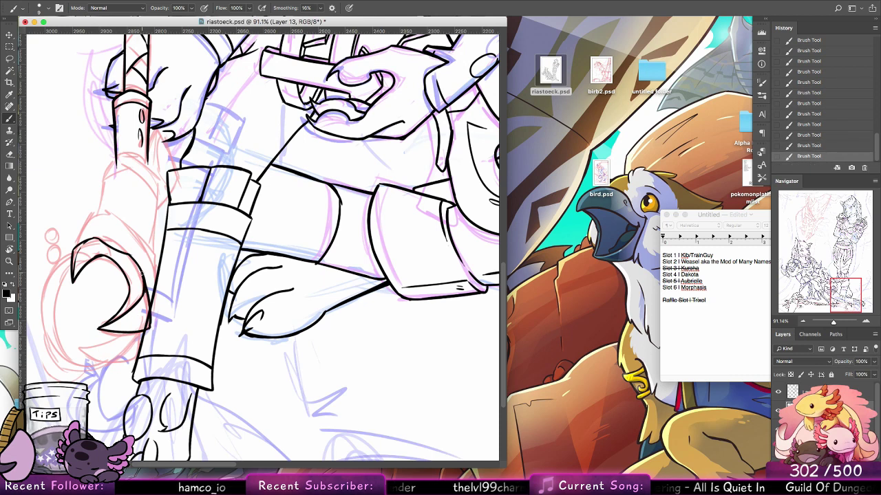
Erase the crescent's ink where it overlaps the standing wolf's leg
click(10, 166)
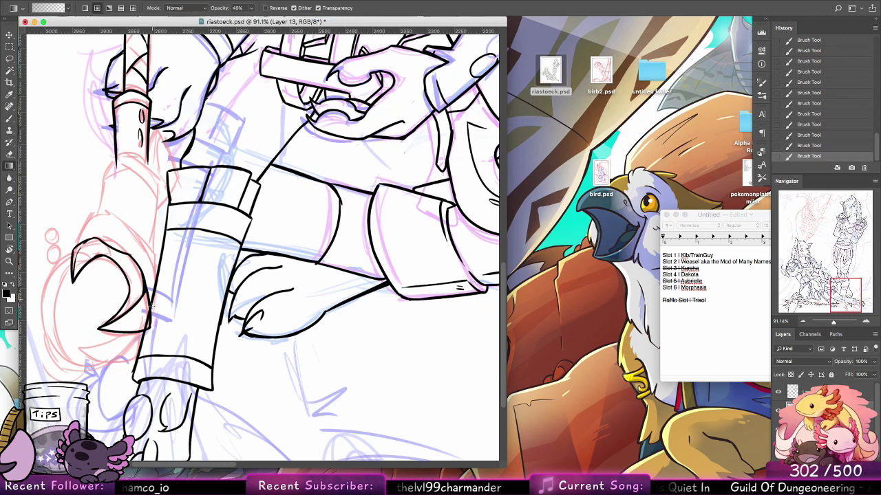
key(e)
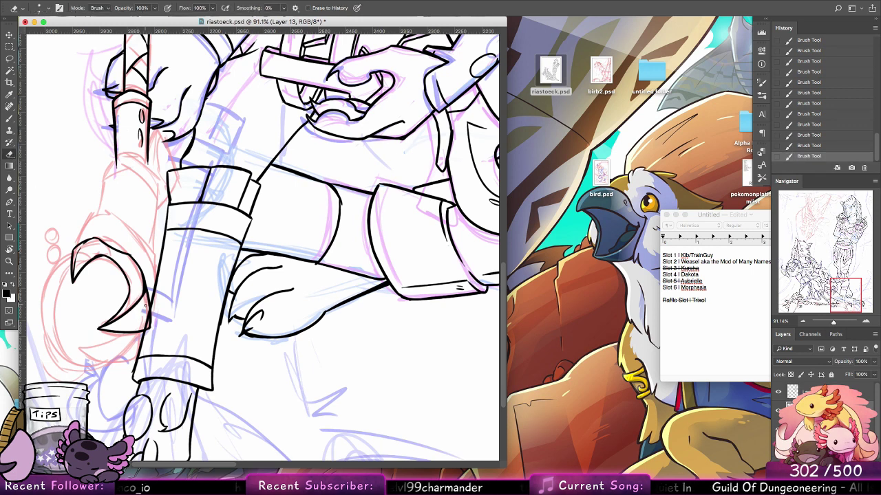
drag(145, 306, 148, 325)
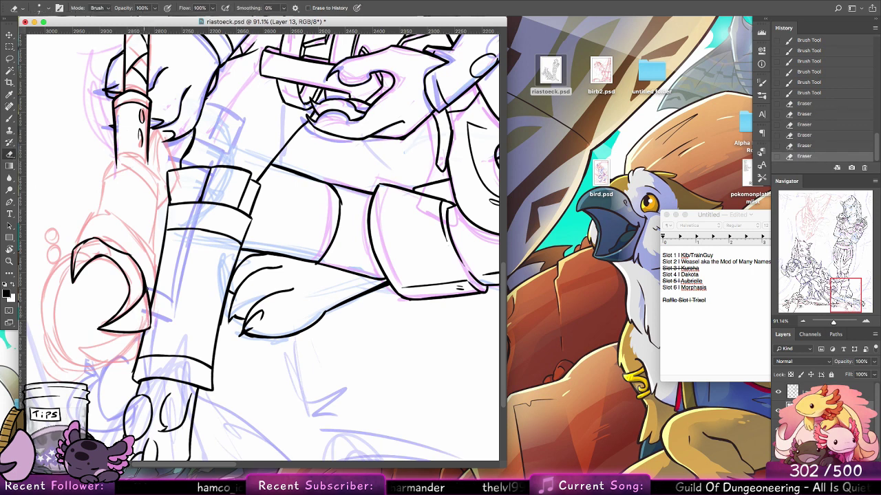
Ink the curved prong below the crescent's inner point and erase its overlap with the standing wolf's leg
key(b)
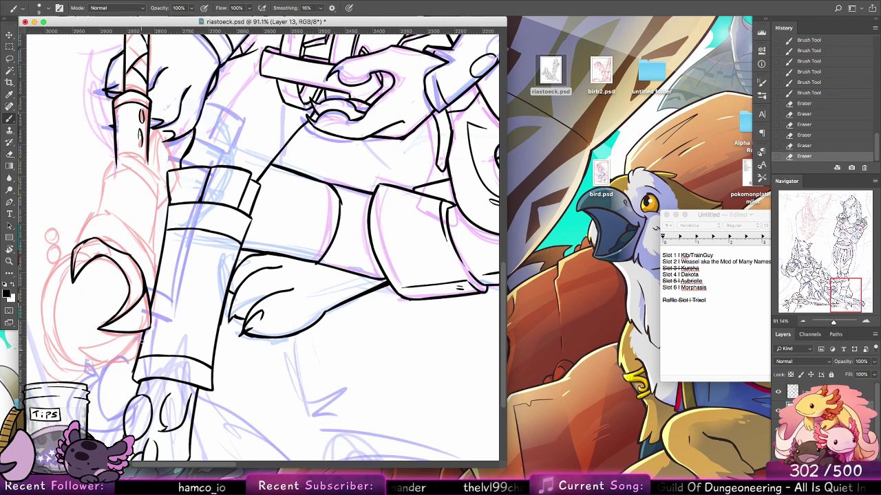
mouse_move(143, 330)
mouse_down()
mouse_move(148, 354)
mouse_move(87, 361)
mouse_move(95, 304)
mouse_move(127, 348)
mouse_move(153, 347)
mouse_move(84, 354)
mouse_move(129, 326)
mouse_move(82, 351)
mouse_up()
key(ctrl+z)
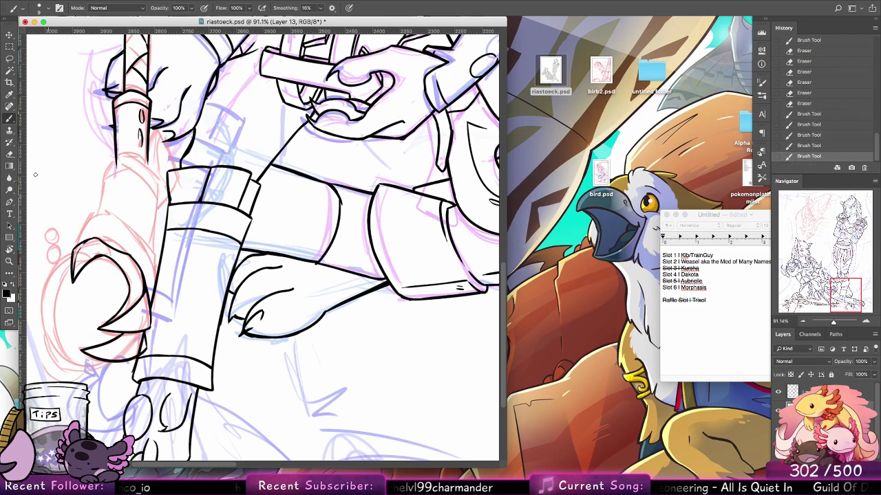
key(e)
drag(141, 338, 139, 348)
Ink the hooked outer tip and lower edge of the crescent's bottom prong, undoing stray strokes
key(b)
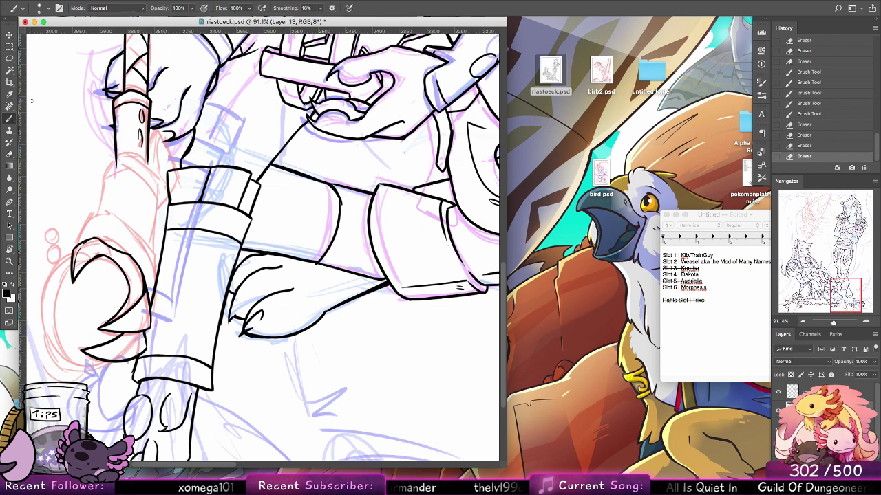
mouse_move(69, 376)
mouse_down()
mouse_move(63, 337)
mouse_move(93, 367)
mouse_up()
key(super+z)
mouse_move(63, 337)
mouse_down()
mouse_move(95, 366)
mouse_move(112, 360)
mouse_up()
drag(64, 376, 94, 379)
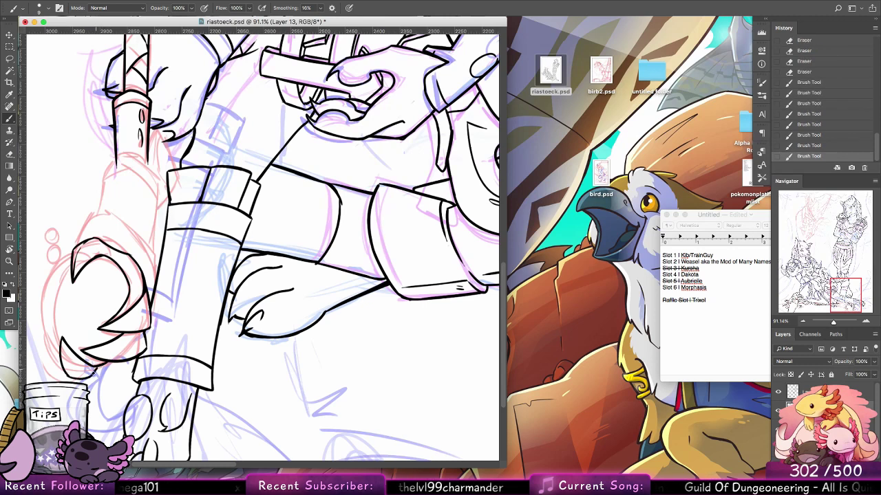
drag(61, 338, 77, 371)
key(super+z)
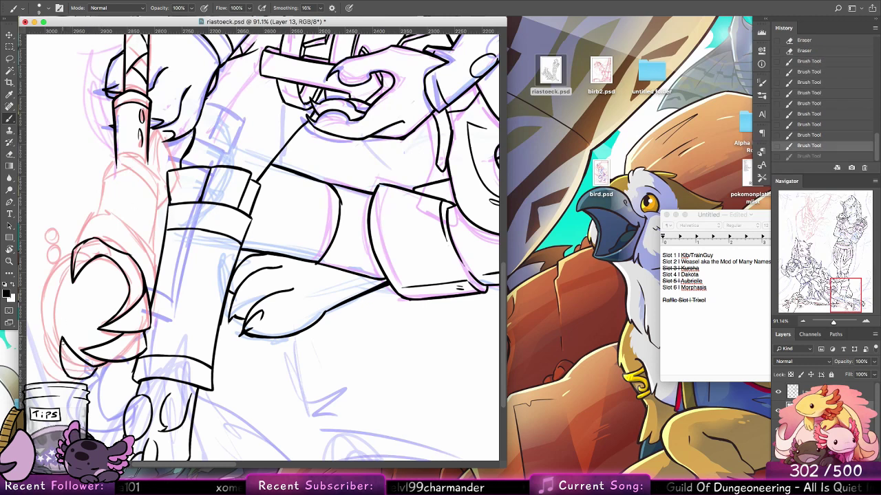
Ink the long outer curve of the weapon's round end from the upper bend down to the lower hook, undoing failed strokes
mouse_move(62, 338)
mouse_down()
mouse_move(81, 378)
mouse_move(44, 336)
mouse_move(70, 263)
mouse_move(44, 293)
mouse_move(44, 341)
mouse_up()
key(super+z)
key(super+z)
drag(73, 255, 46, 356)
key(ctrl+z)
key(ctrl+z)
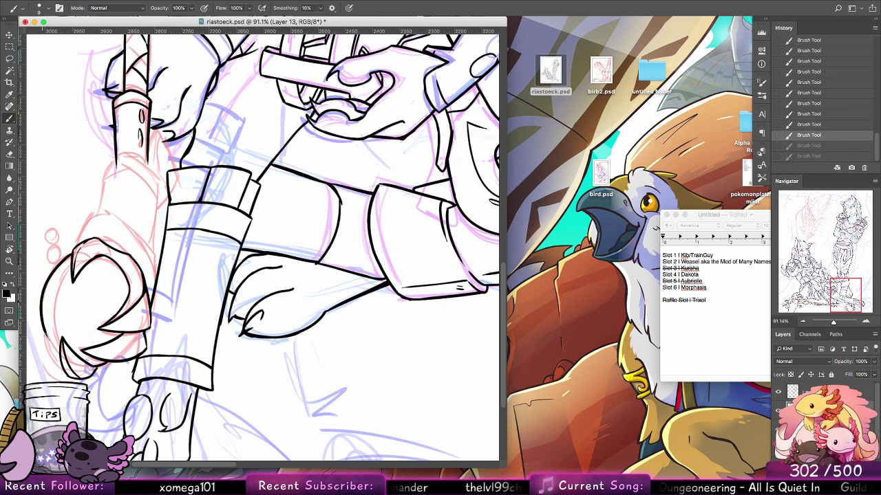
drag(43, 319, 56, 355)
key(super+z)
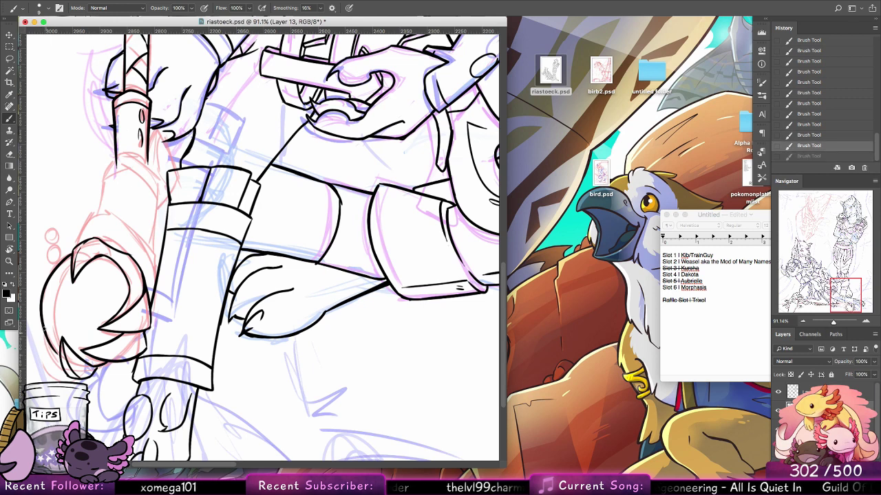
key(ctrl+shift+z)
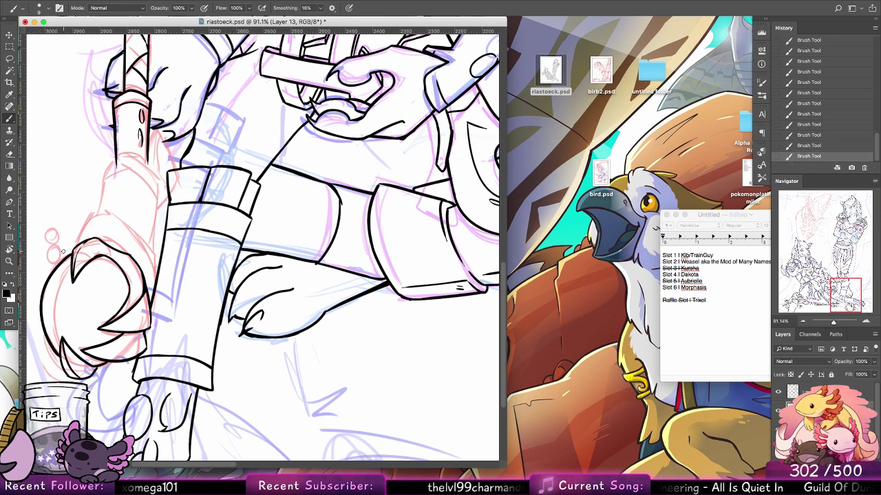
Ink a small stack of round beads above the outer curve of the weapon's round end, undoing a stray stroke
mouse_move(62, 252)
mouse_down()
mouse_move(57, 260)
mouse_move(68, 253)
mouse_move(63, 238)
mouse_up()
key(super+z)
click(10, 250)
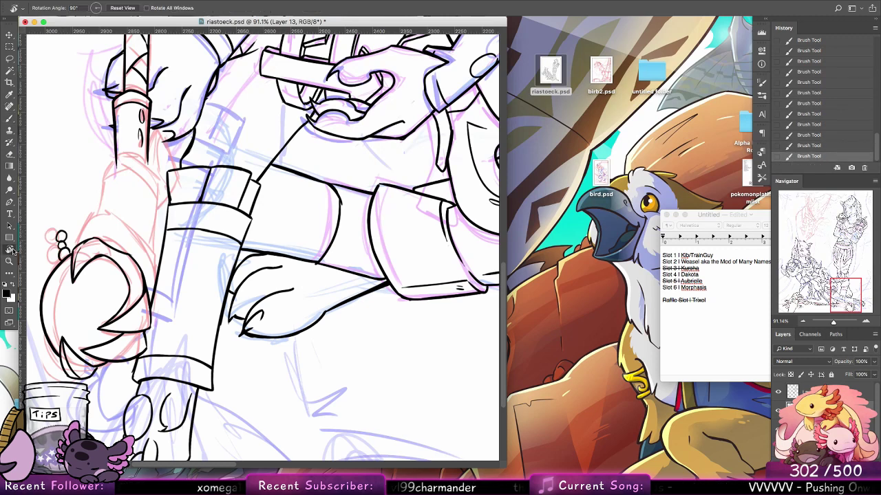
Ink the curved collar above the crescent, undoing failed strokes, and erase its overlap with the standing wolf's leg
key(b)
mouse_move(77, 247)
mouse_down()
mouse_move(111, 214)
mouse_move(148, 245)
mouse_up()
key(super+z)
key(super+z)
key(super+z)
mouse_move(110, 213)
mouse_down()
mouse_move(136, 231)
mouse_move(161, 268)
mouse_move(150, 317)
mouse_up()
click(11, 154)
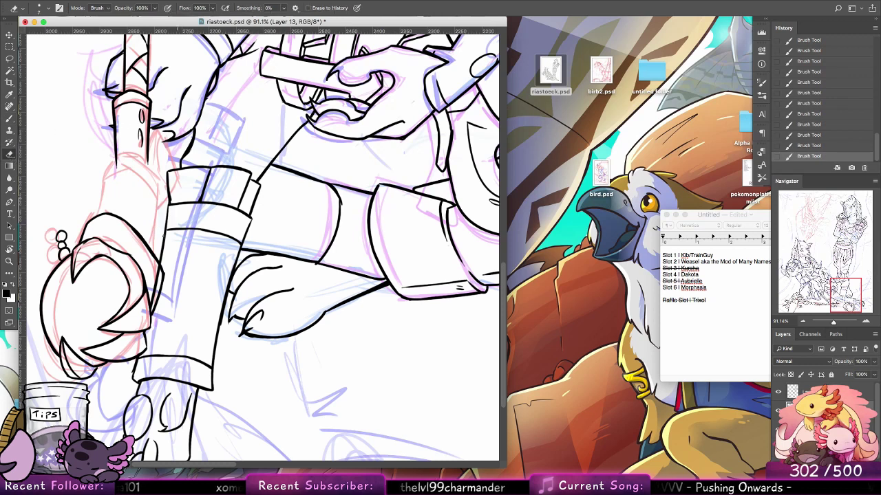
mouse_move(158, 274)
mouse_down()
mouse_move(150, 310)
mouse_move(151, 300)
mouse_up()
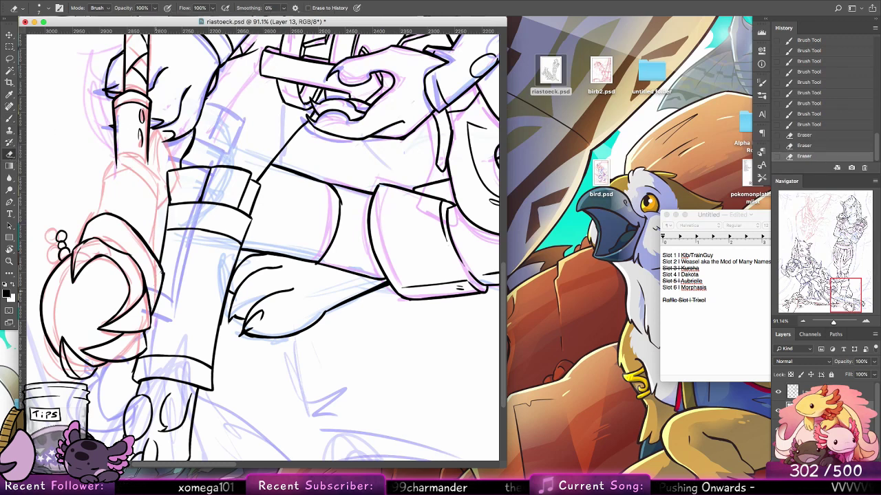
Ink the outer side and curved upper rim of the bulging section between the sleeve and collar, undoing stray strokes
scroll(195, 292, up, 5)
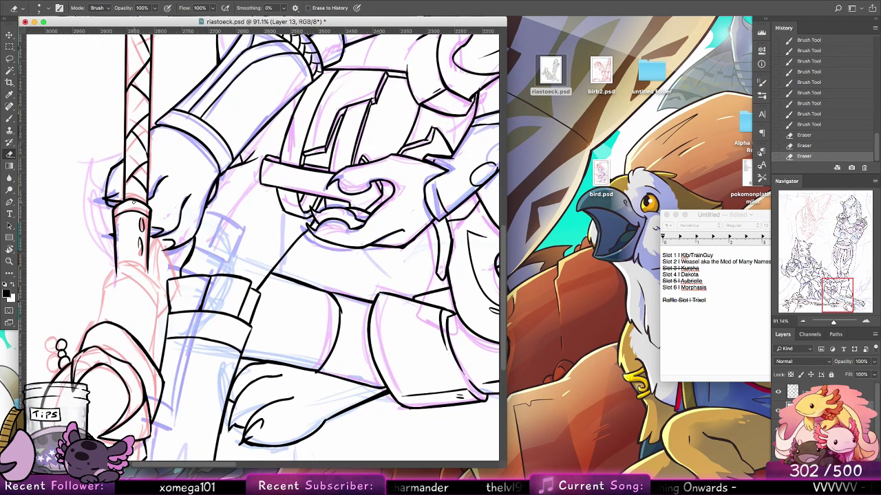
key(b)
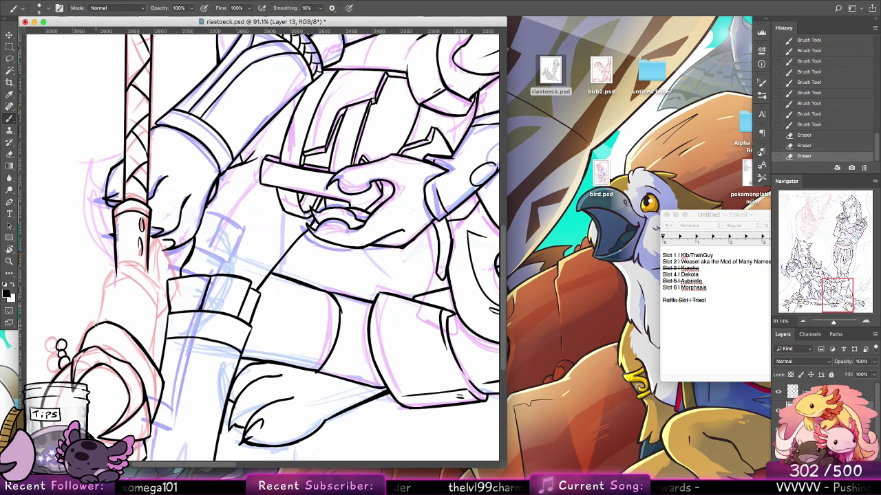
drag(96, 327, 110, 284)
key(super+z)
mouse_move(99, 321)
mouse_down()
mouse_move(105, 286)
mouse_move(128, 264)
mouse_move(157, 282)
mouse_move(165, 319)
mouse_up()
key(super+z)
key(super+z)
Ink the bulging section's leg-side edge down to the collar, replacing the first attempt
mouse_move(160, 278)
mouse_down()
mouse_move(165, 294)
mouse_move(152, 356)
mouse_up()
key(super+z)
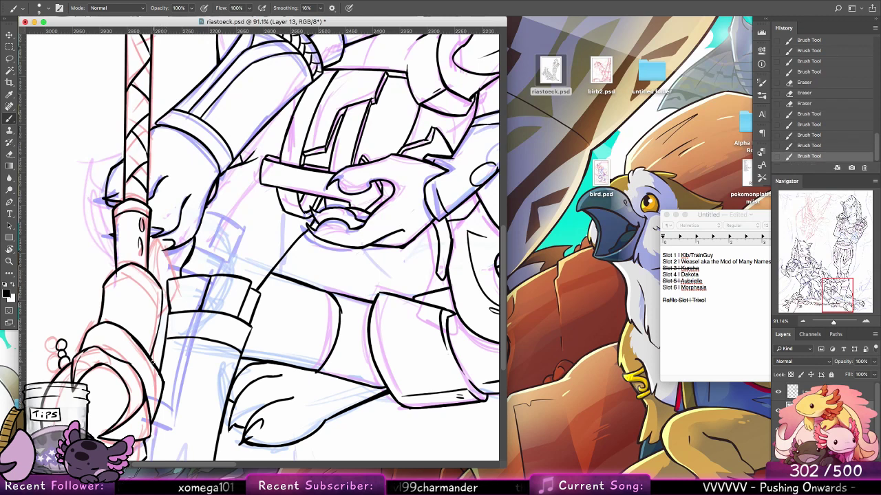
drag(162, 306, 150, 361)
drag(162, 286, 161, 309)
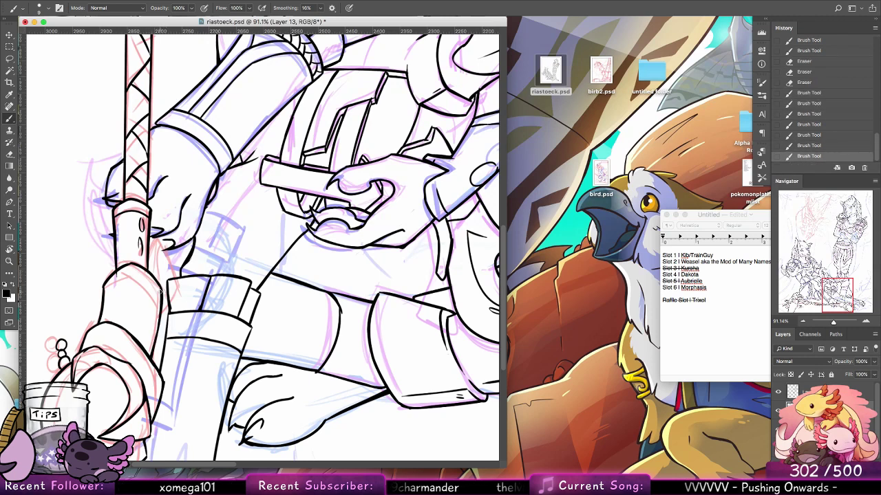
Clean up the bulging section's lines, ink its inner rim curve and the collar's band, and add short hatch marks
key(e)
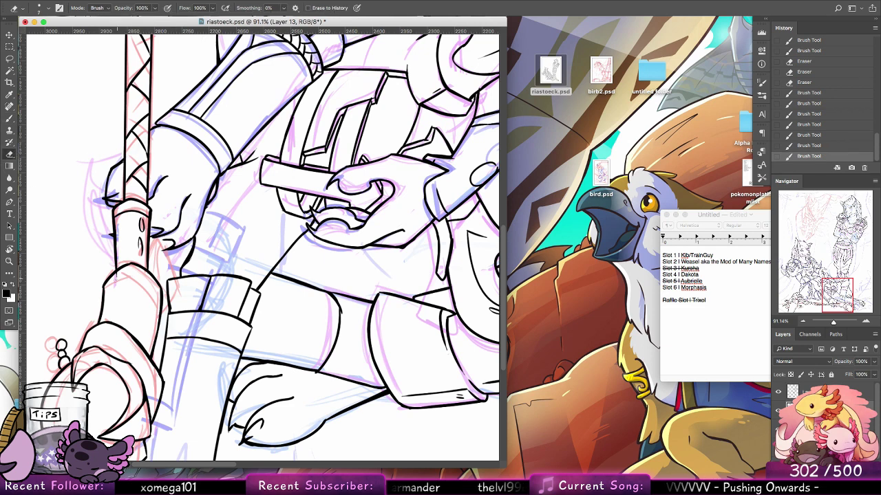
key(b)
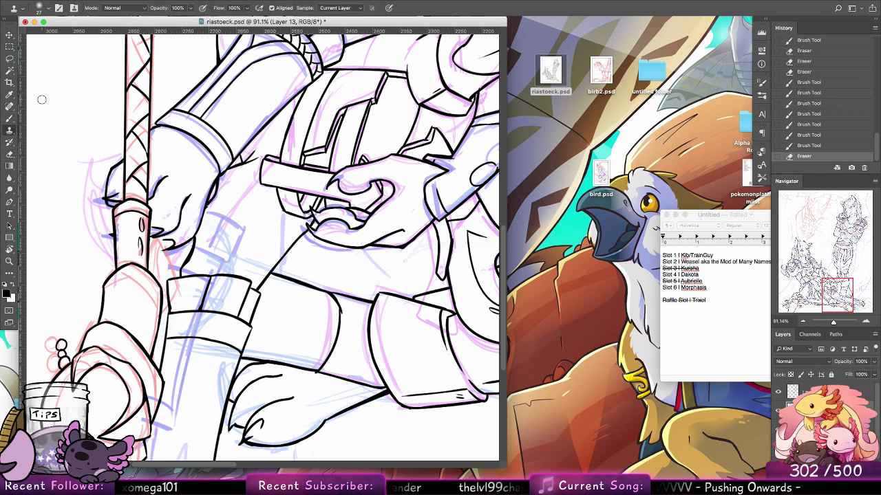
mouse_move(104, 299)
mouse_down()
mouse_move(125, 278)
mouse_move(146, 287)
mouse_move(115, 283)
mouse_move(150, 288)
mouse_move(160, 309)
mouse_move(153, 294)
mouse_up()
key(super+z)
key(super+z)
key(super+z)
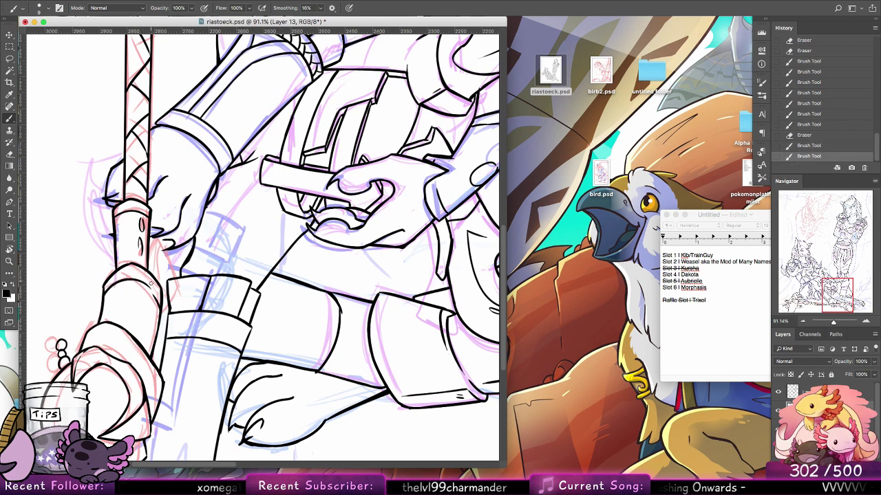
drag(106, 327, 108, 338)
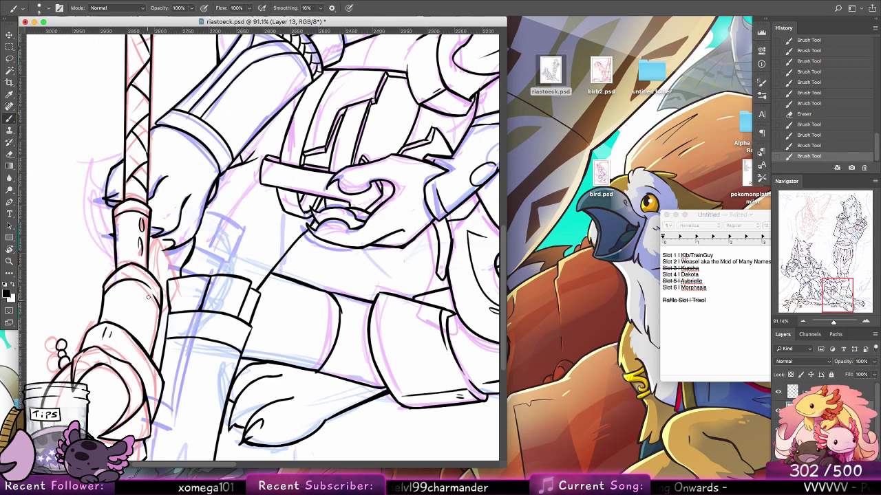
drag(149, 295, 154, 318)
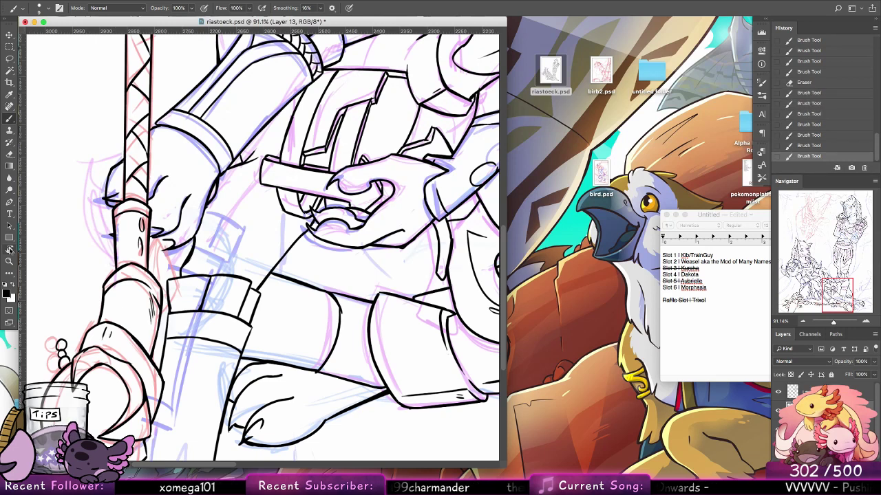
Ink the missing lines where the weapon's sleeve meets the seated wolf's hand
double_click(10, 250)
click(10, 262)
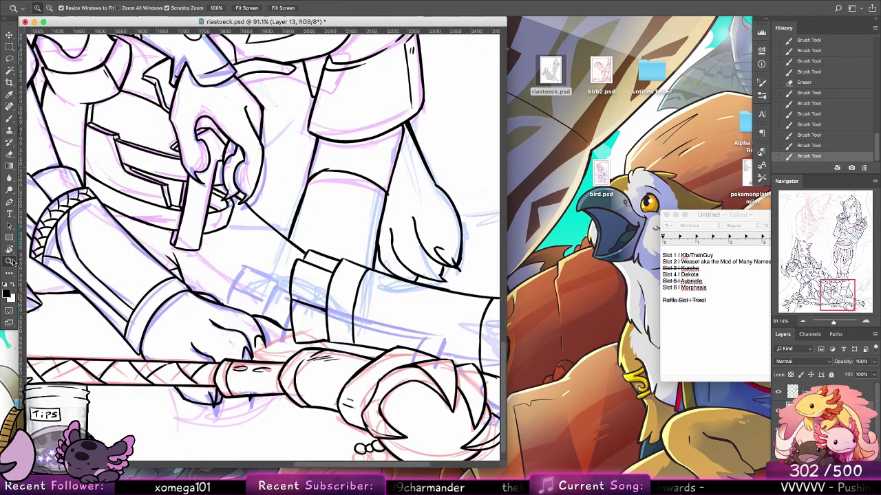
click(11, 119)
mouse_move(239, 351)
mouse_down()
mouse_move(259, 366)
mouse_move(265, 351)
mouse_move(256, 365)
mouse_up()
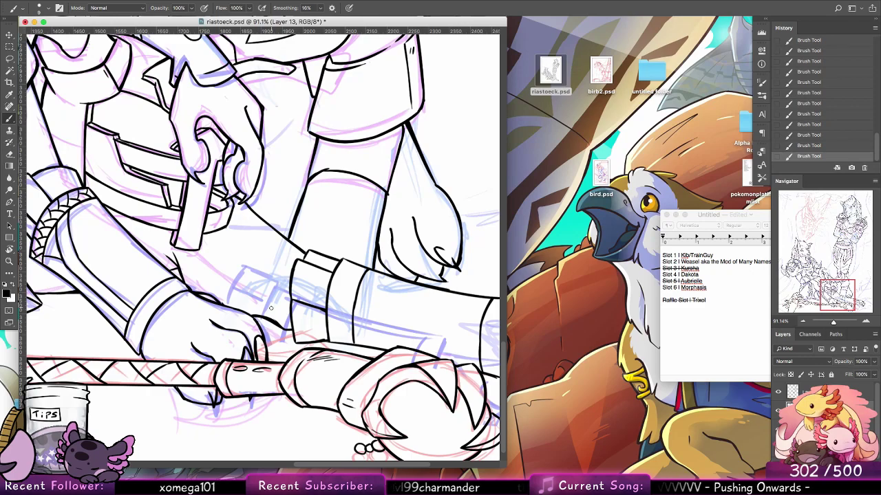
Try to ink the pointed fang at the lower end of the red armoured head sketch
key(z)
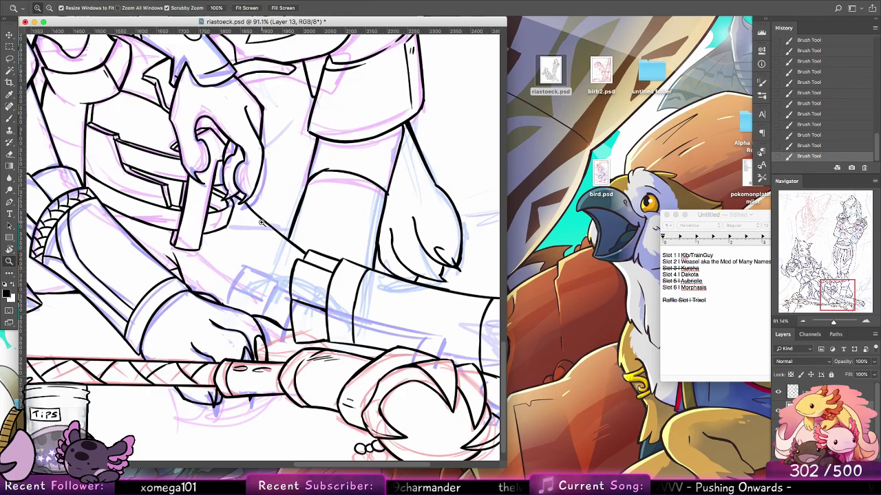
drag(369, 250, 361, 320)
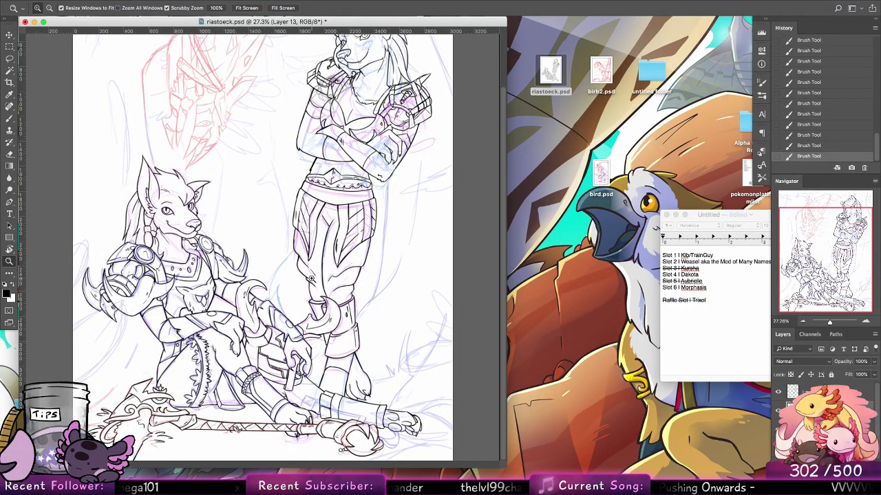
drag(360, 301, 357, 395)
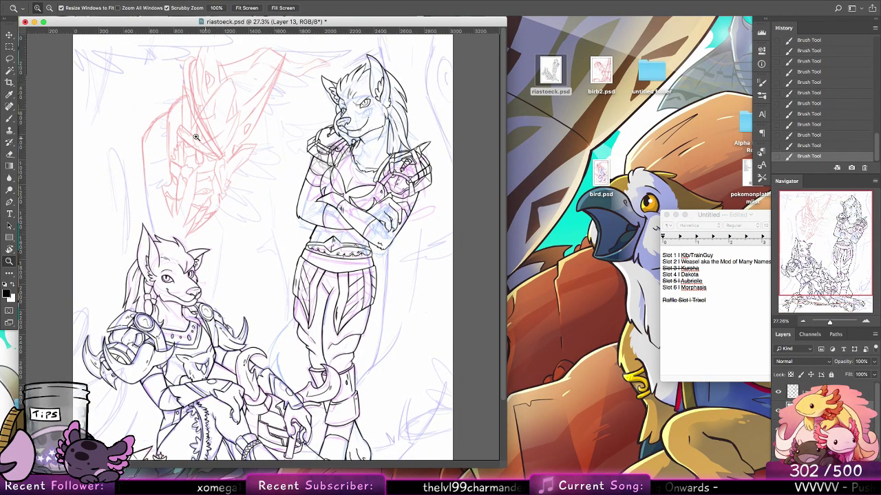
drag(197, 138, 245, 129)
click(9, 116)
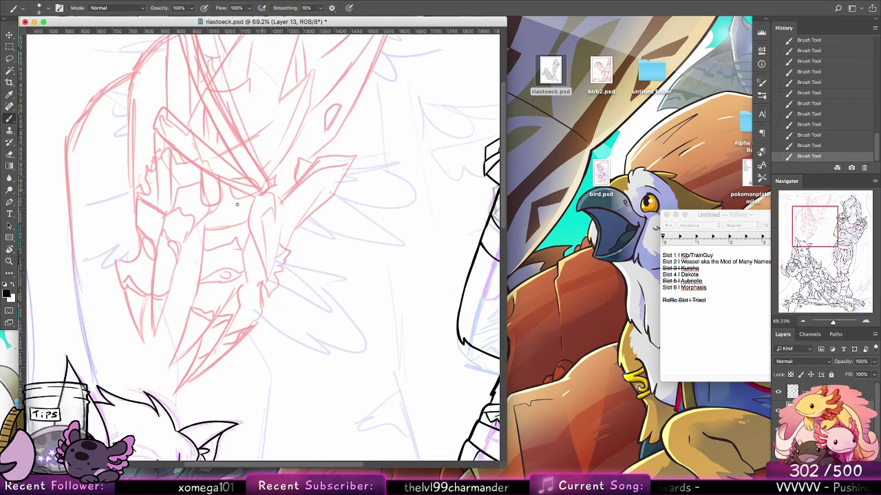
mouse_move(303, 218)
mouse_down()
mouse_move(305, 319)
mouse_move(297, 316)
mouse_up()
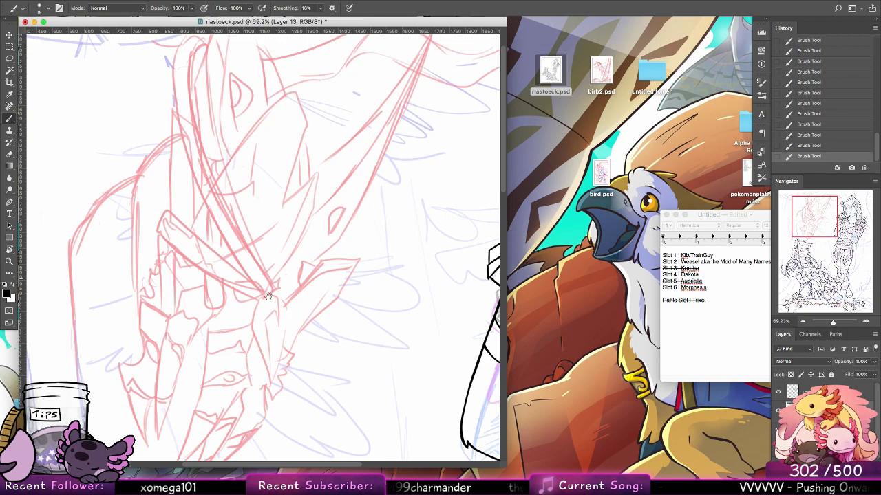
mouse_move(269, 296)
mouse_down()
mouse_move(305, 346)
mouse_move(301, 203)
mouse_move(313, 302)
mouse_up()
key(super+r)
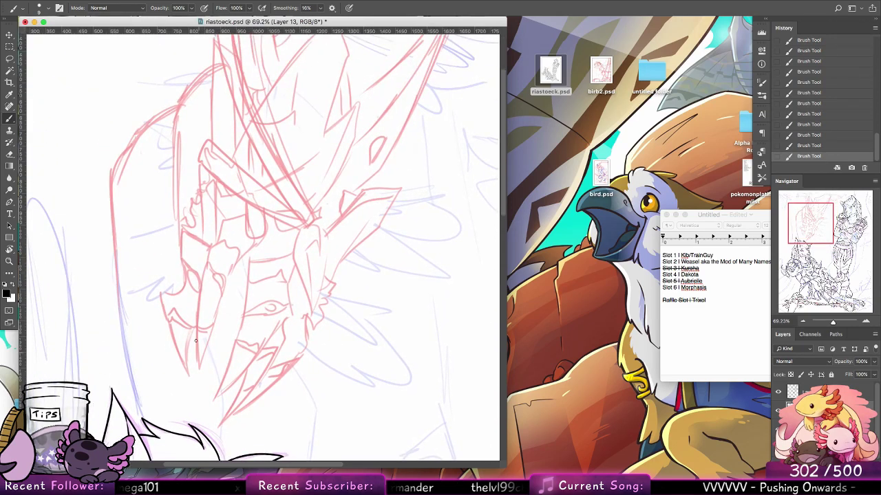
drag(195, 340, 200, 365)
key(super+z)
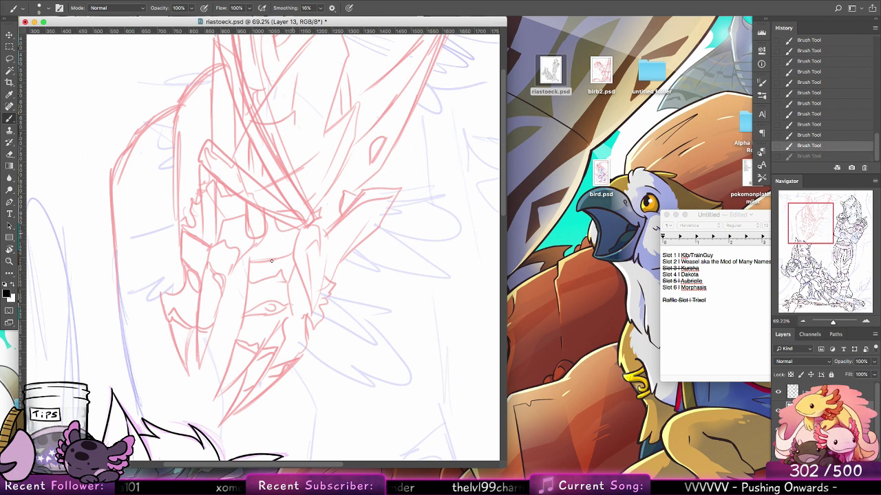
mouse_move(214, 397)
mouse_down()
mouse_move(238, 329)
mouse_move(221, 391)
mouse_move(256, 365)
mouse_move(250, 373)
mouse_move(263, 347)
mouse_move(236, 343)
mouse_move(232, 381)
mouse_up()
key(super+z)
key(super+z)
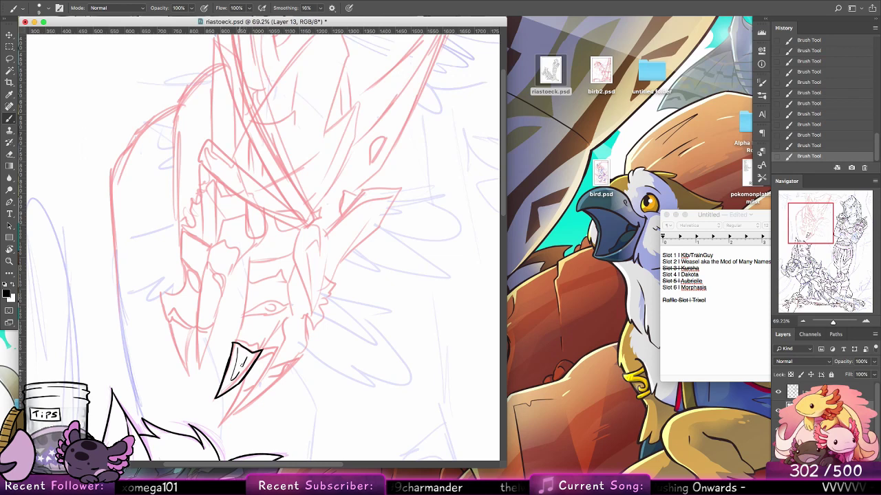
Undo all ink strokes on the red head sketch's fang
key(super+z)
key(super+z)
key(super+z)
key(super+z)
key(super+z)
key(super+z)
key(super+z)
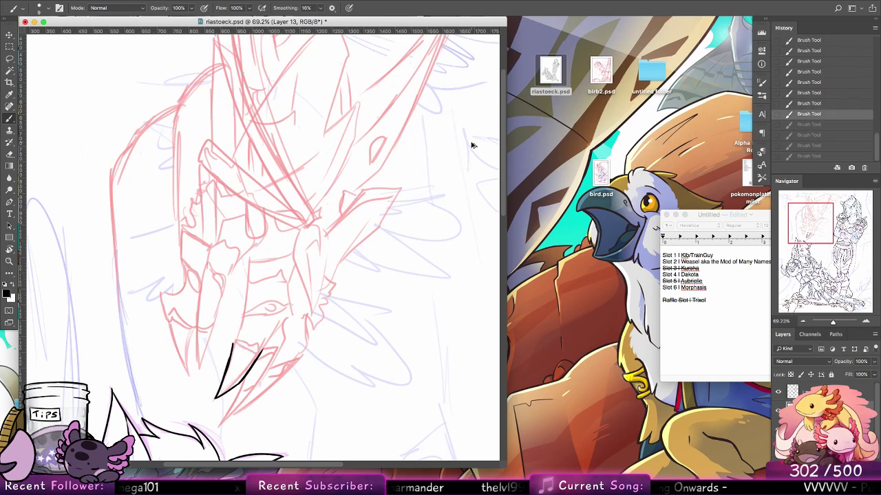
key(super+z)
key(super+z)
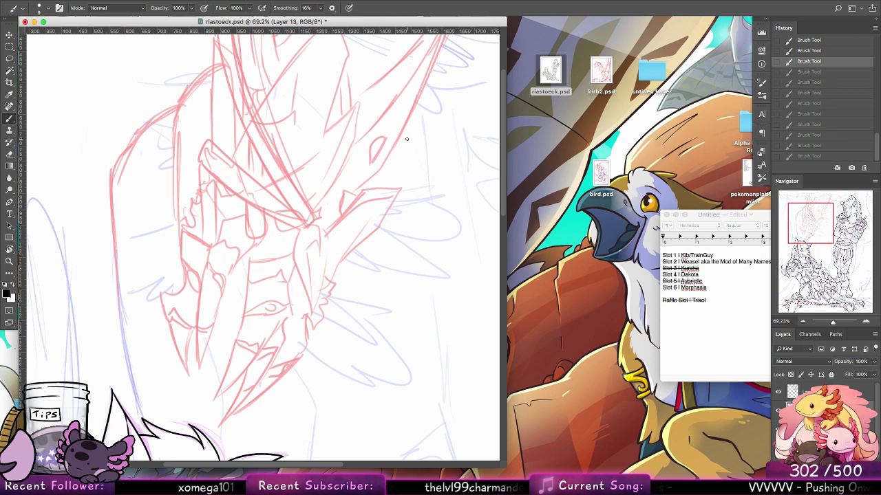
Ink the angular right edge of the long central fang, down to its tip, on the red armoured head sketch
mouse_move(373, 293)
mouse_down()
mouse_move(397, 222)
mouse_move(357, 231)
mouse_move(346, 289)
mouse_up()
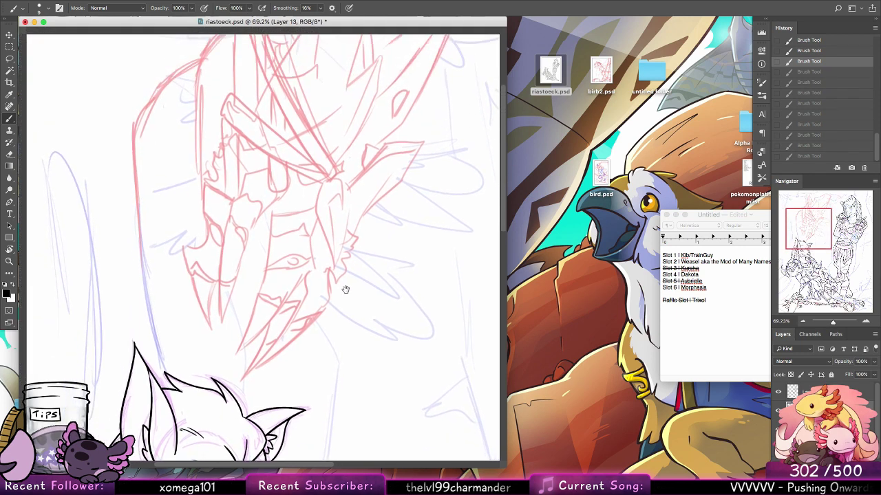
key(super+r)
mouse_move(316, 225)
mouse_down()
mouse_move(306, 282)
mouse_move(253, 342)
mouse_up()
key(super+z)
key(super+z)
drag(285, 310, 241, 350)
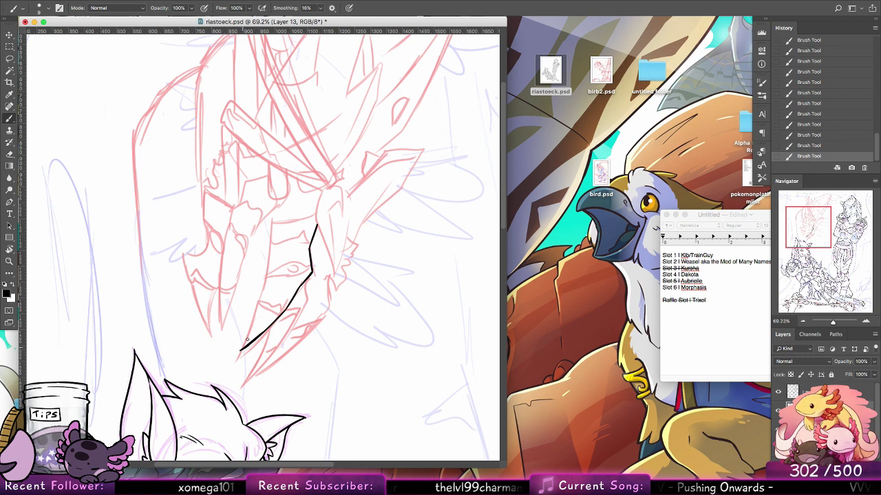
Ink the central fang's left edge to meet the tip, and add a small double band across its lower part
drag(262, 303, 240, 350)
key(super+z)
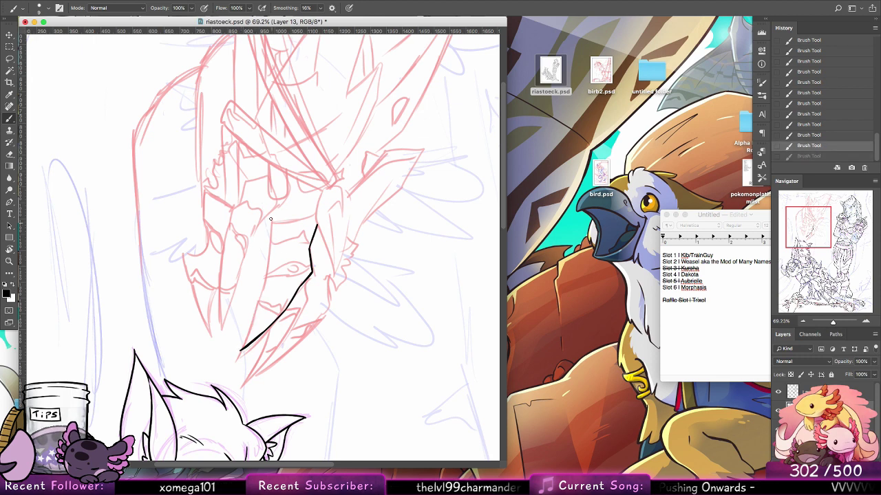
mouse_move(271, 219)
mouse_down()
mouse_move(273, 270)
mouse_move(268, 262)
mouse_move(253, 317)
mouse_up()
key(super+z)
drag(269, 274, 240, 351)
drag(259, 305, 244, 337)
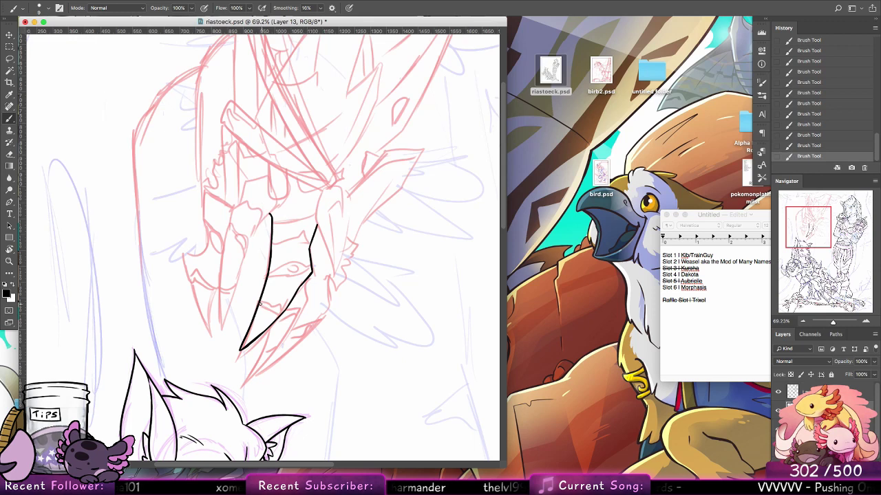
drag(259, 303, 282, 311)
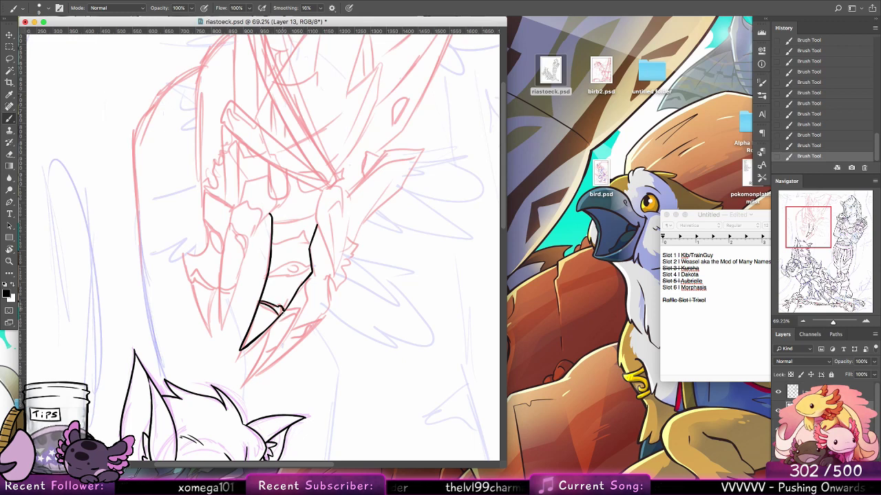
Ink the curved bands and the eye-shaped slit on the central plate above the fang's tip
mouse_move(315, 274)
mouse_down()
mouse_move(337, 285)
mouse_move(295, 286)
mouse_move(334, 288)
mouse_move(295, 276)
mouse_move(321, 280)
mouse_move(296, 277)
mouse_move(312, 280)
mouse_move(326, 257)
mouse_move(312, 255)
mouse_move(333, 259)
mouse_move(319, 250)
mouse_move(294, 255)
mouse_move(309, 249)
mouse_up()
key(super+z)
key(super+z)
key(super+z)
key(super+z)
mouse_move(372, 224)
mouse_down()
mouse_move(366, 287)
mouse_move(315, 231)
mouse_move(332, 193)
mouse_up()
Ink the second fang beneath the first with its cross band, plus short edge lines beside the eye-shaped slit
mouse_move(306, 225)
mouse_down()
mouse_move(297, 245)
mouse_move(294, 238)
mouse_move(293, 281)
mouse_move(239, 337)
mouse_up()
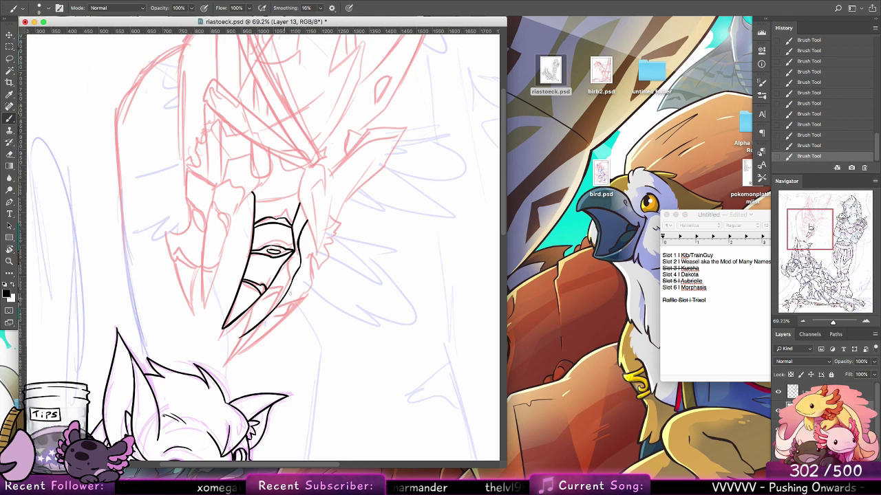
key(super+z)
drag(294, 279, 230, 352)
mouse_move(248, 309)
mouse_down()
mouse_move(230, 353)
mouse_move(278, 299)
mouse_up()
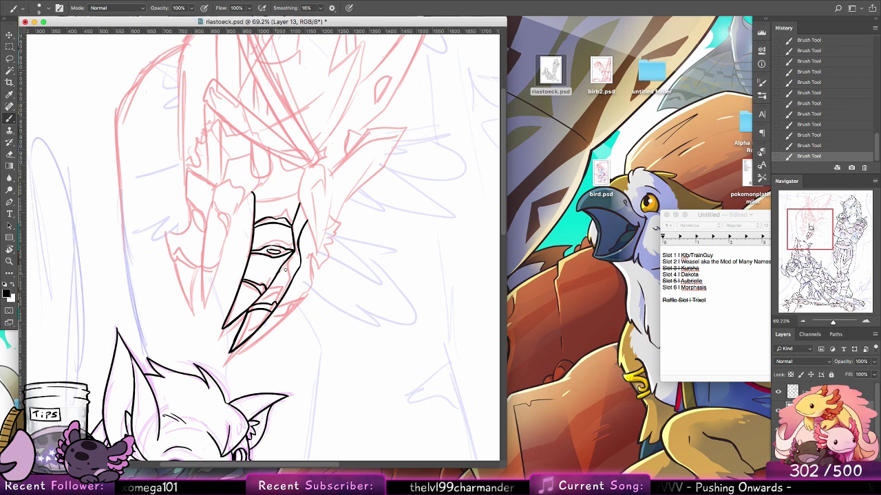
key(super+z)
mouse_move(278, 271)
mouse_down()
mouse_move(296, 270)
mouse_move(283, 264)
mouse_up()
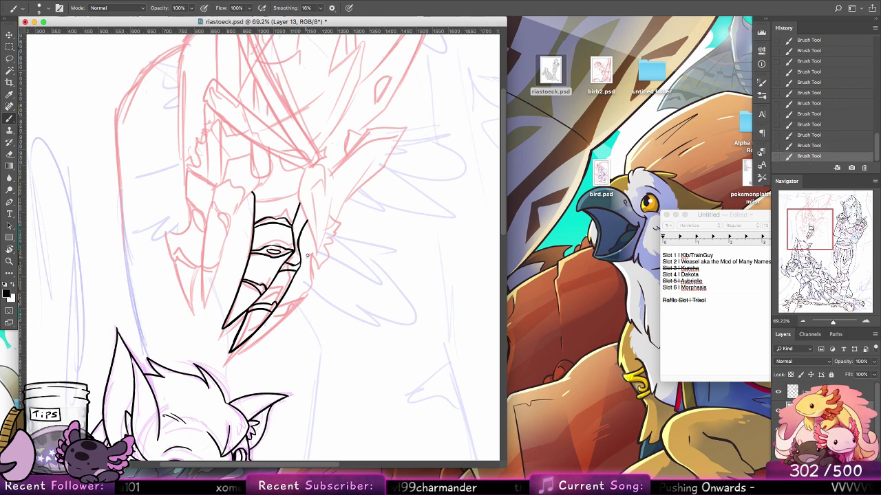
mouse_move(296, 221)
mouse_down()
mouse_move(301, 231)
mouse_move(304, 225)
mouse_up()
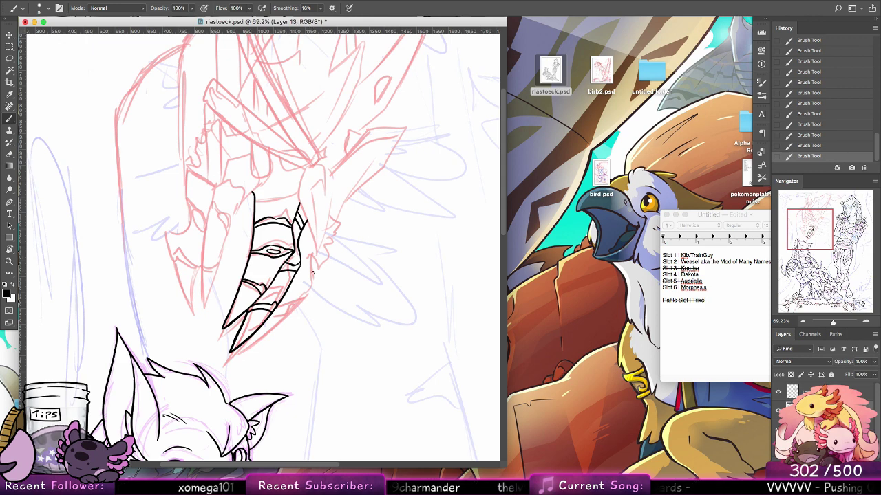
Ink the outer edge of the long blade to the left of the eye-shaped plate
scroll(313, 273, up, 5)
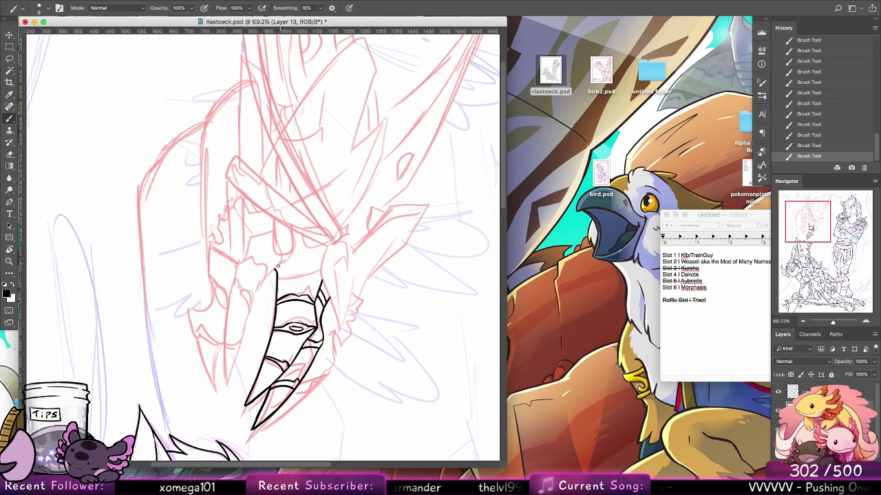
drag(279, 265, 261, 286)
key(super+z)
mouse_move(282, 262)
mouse_down()
mouse_move(255, 298)
mouse_move(240, 351)
mouse_up()
key(super+z)
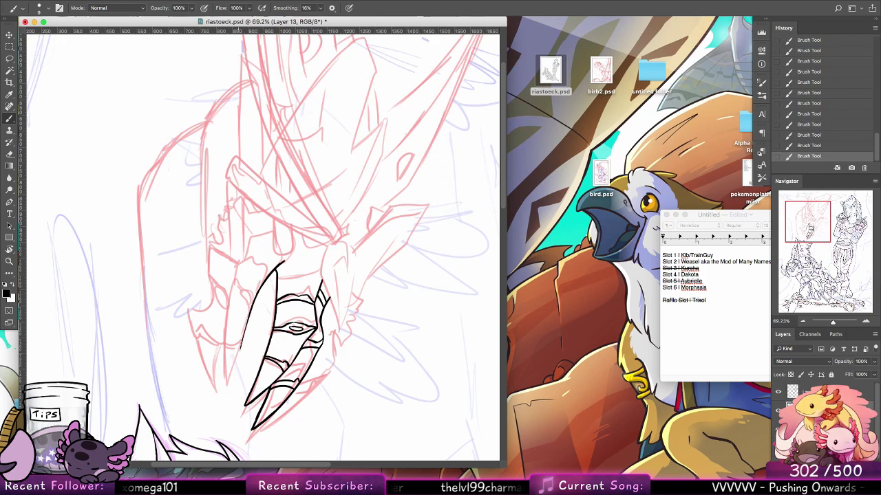
key(super+z)
Ink the narrow outer fang with its cross band, and the jagged cap joining it to the long blade
mouse_move(258, 291)
mouse_down()
mouse_move(229, 382)
mouse_move(224, 342)
mouse_up()
key(super+z)
mouse_move(231, 382)
mouse_down()
mouse_move(222, 338)
mouse_move(232, 385)
mouse_move(222, 331)
mouse_move(225, 305)
mouse_move(223, 342)
mouse_move(230, 290)
mouse_up()
mouse_move(223, 342)
mouse_down()
mouse_move(232, 283)
mouse_move(255, 302)
mouse_move(254, 288)
mouse_up()
key(super+z)
key(super+z)
drag(226, 327, 241, 342)
key(super+z)
key(super+z)
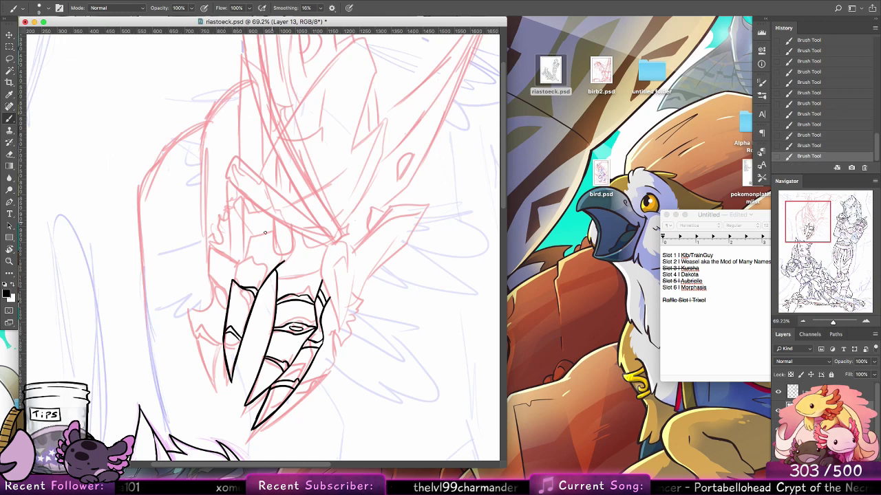
mouse_move(234, 282)
mouse_down()
mouse_move(246, 257)
mouse_move(275, 278)
mouse_move(241, 261)
mouse_move(255, 256)
mouse_move(269, 281)
mouse_up()
key(ctrl+z)
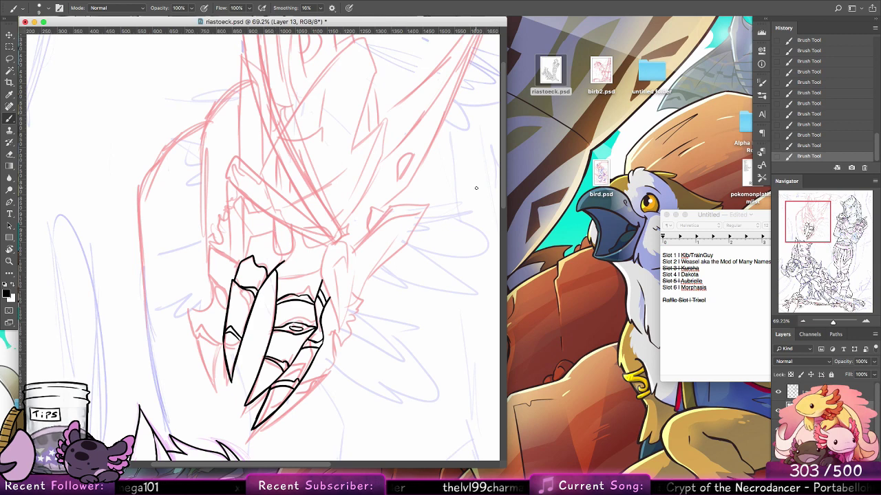
Open the untitled folder on the desktop and preview the reference image unknown-2.png
double_click(651, 82)
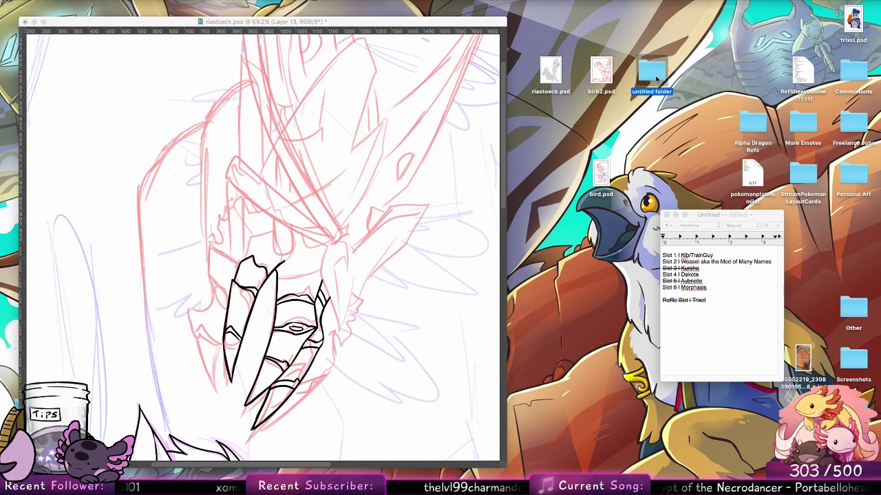
click(578, 195)
key(space)
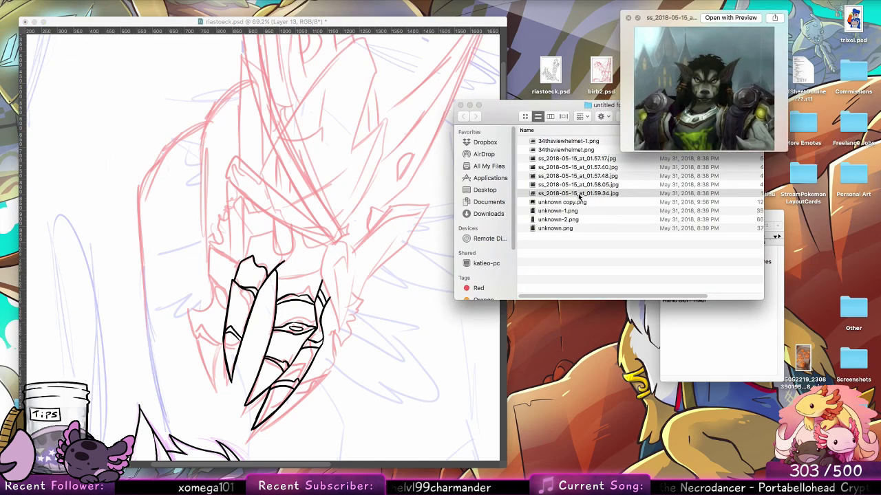
key(Down)
key(Down)
key(Down)
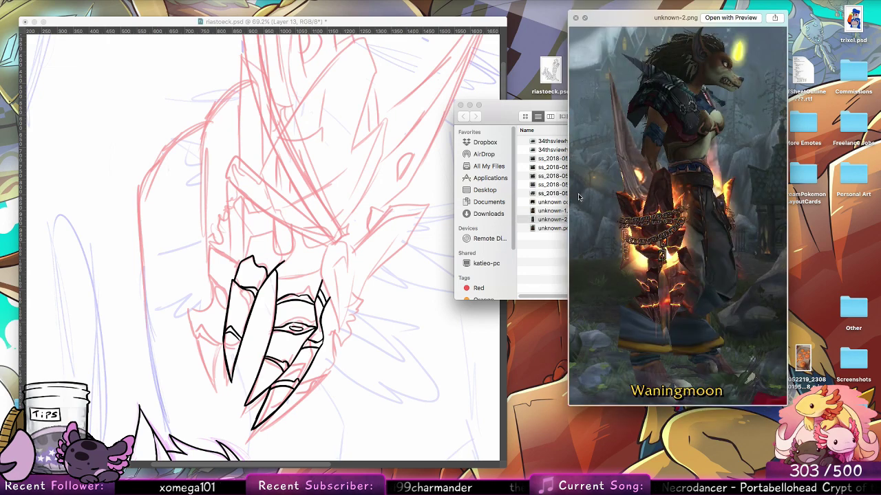
Return to riastoeck.psd, flip the canvas horizontally and bring the red armoured head back into view
click(363, 357)
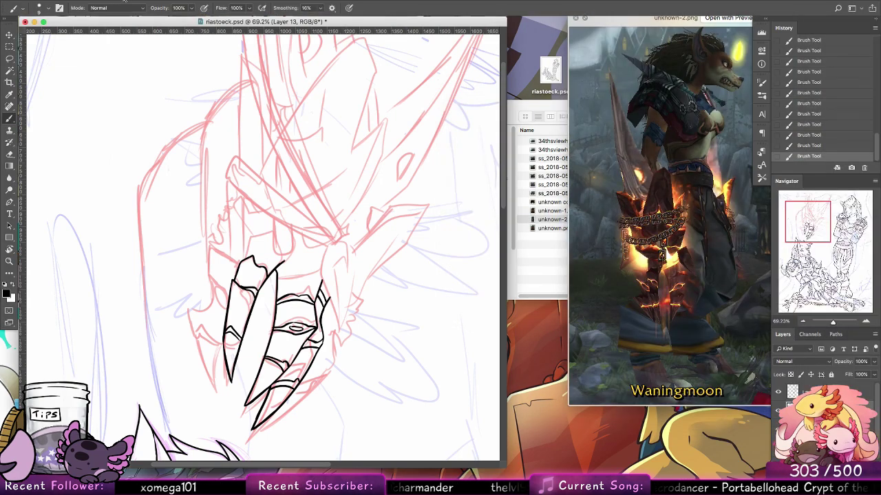
click(125, 2)
mouse_move(179, 85)
click(248, 124)
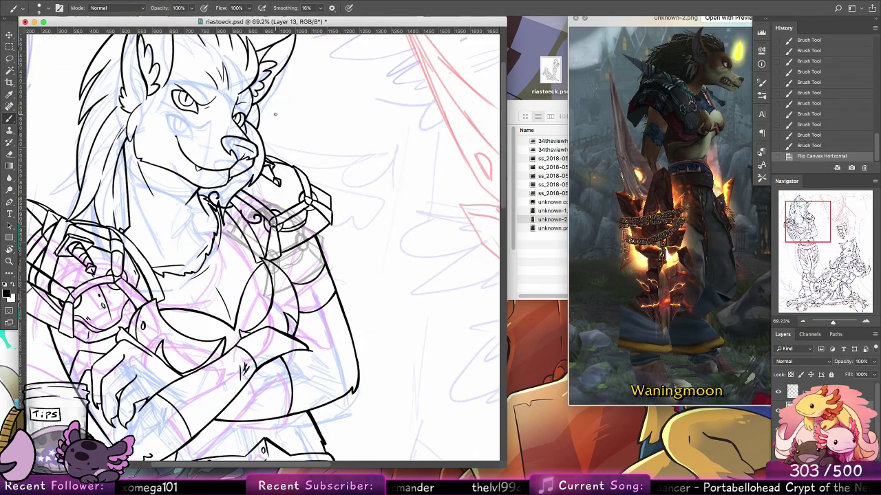
drag(380, 224, 215, 193)
mouse_move(434, 237)
mouse_down()
mouse_move(234, 230)
mouse_move(191, 185)
mouse_up()
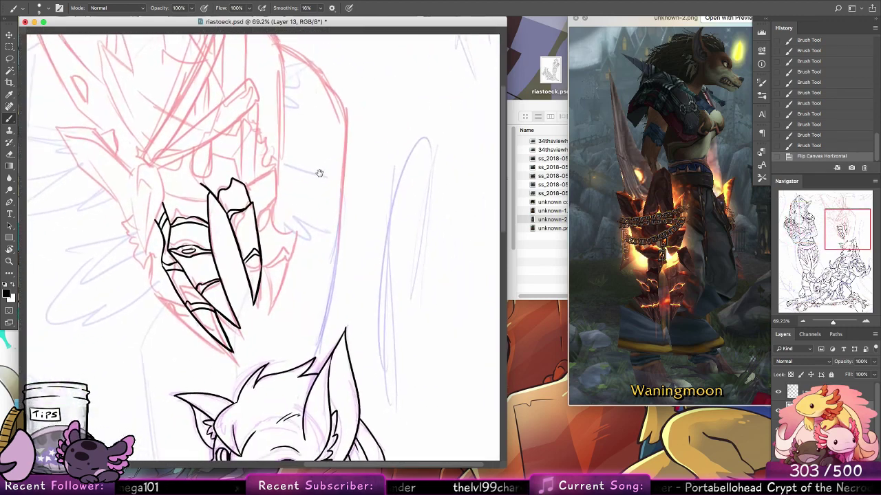
drag(319, 174, 328, 158)
drag(285, 191, 287, 247)
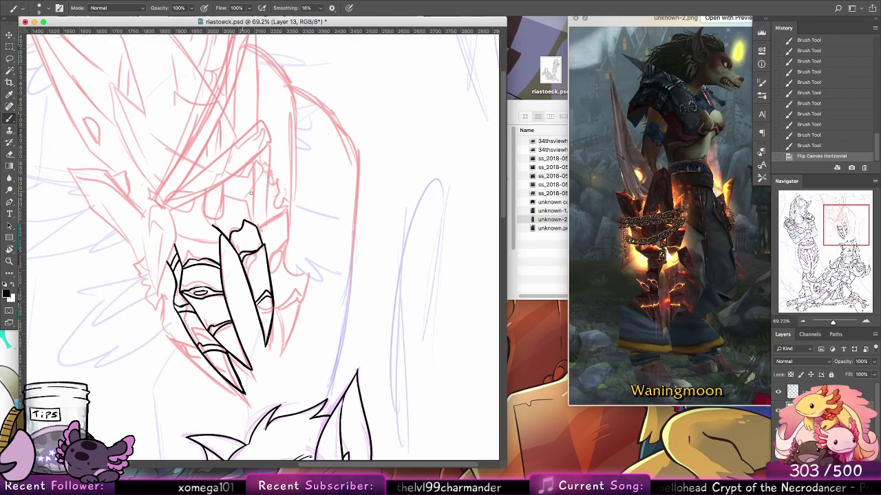
Ink a thick bent line along the inner edge of the pointed plate above the red head
key(super+r)
mouse_move(308, 182)
mouse_down()
mouse_move(324, 270)
mouse_move(369, 395)
mouse_move(383, 246)
mouse_move(368, 341)
mouse_up()
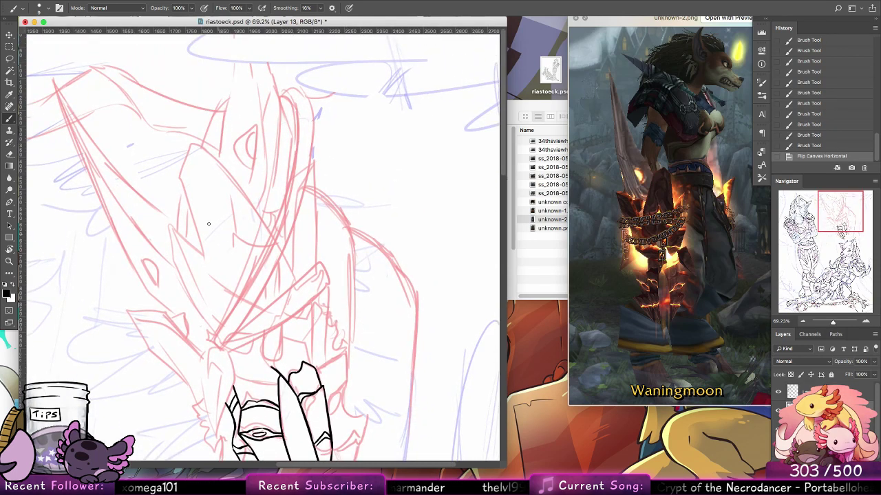
drag(209, 224, 243, 267)
drag(201, 191, 213, 231)
drag(192, 143, 211, 233)
key(super+z)
drag(192, 143, 212, 226)
drag(202, 186, 211, 225)
drag(204, 199, 214, 231)
mouse_move(211, 225)
mouse_down()
mouse_move(225, 246)
mouse_move(217, 239)
mouse_up()
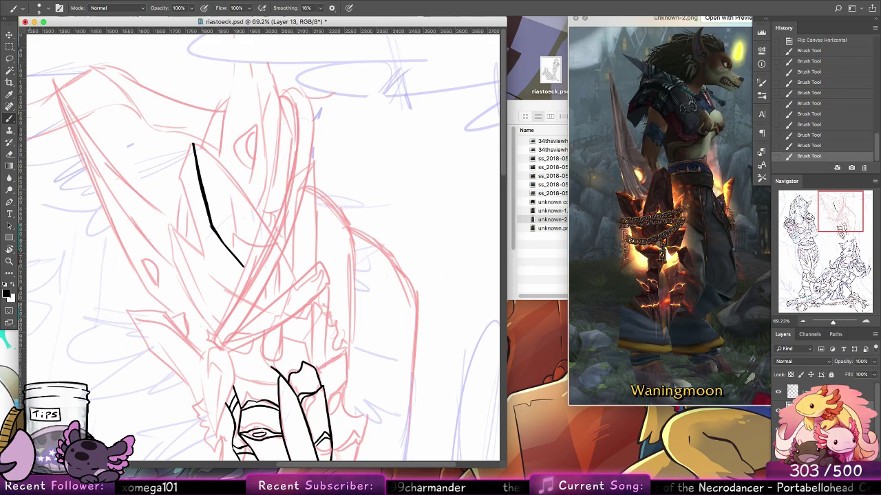
Erase the thick ink line on the pointed plate above the red head
key(e)
mouse_move(194, 146)
mouse_down()
mouse_move(201, 196)
mouse_move(198, 144)
mouse_move(242, 271)
mouse_move(229, 249)
mouse_up()
click(46, 9)
click(48, 124)
key(b)
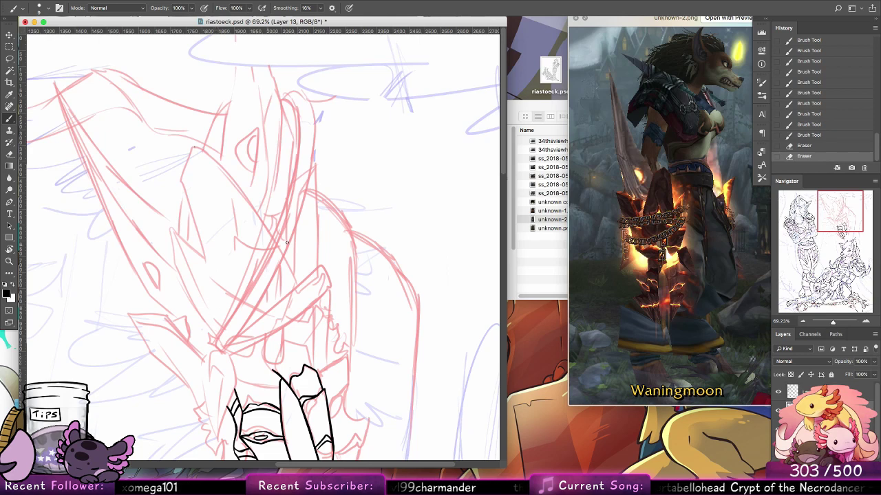
Lasso the inked fangs and plates on the lower red head, delete their ink, and clear the selection
scroll(287, 241, down, 3)
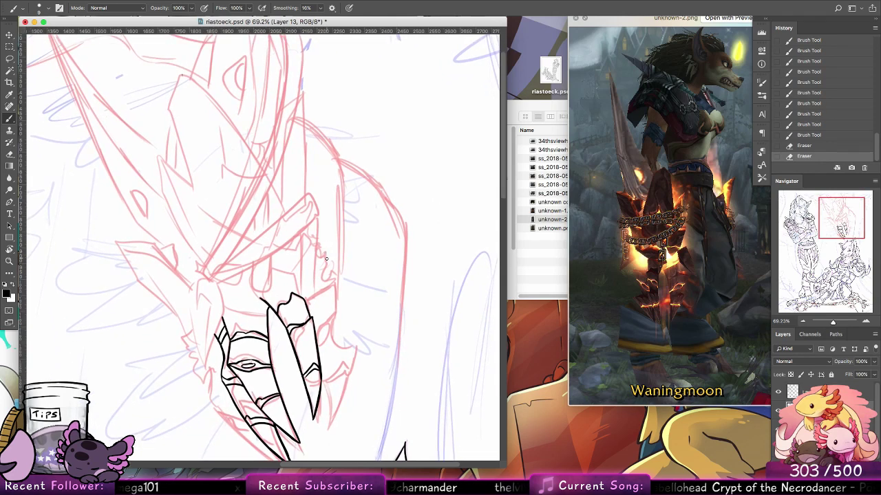
scroll(326, 259, down, 2)
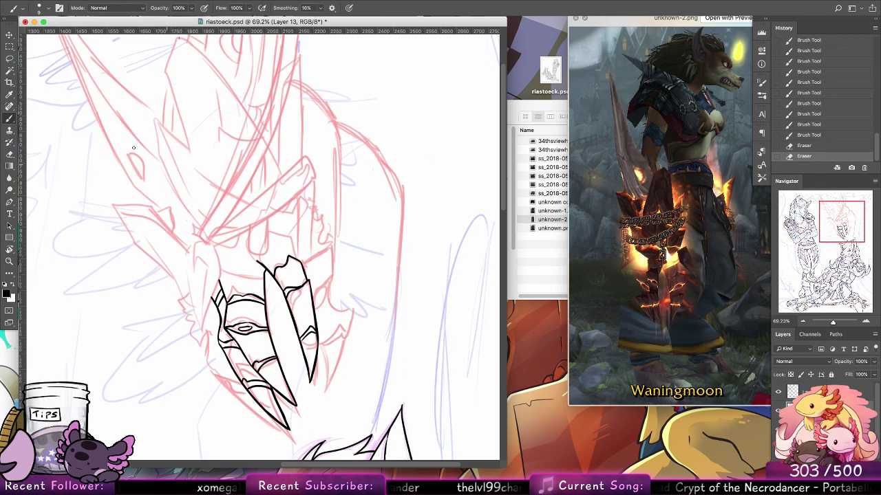
key(l)
mouse_move(292, 185)
mouse_down()
mouse_move(241, 450)
mouse_move(297, 184)
mouse_up()
key(Delete)
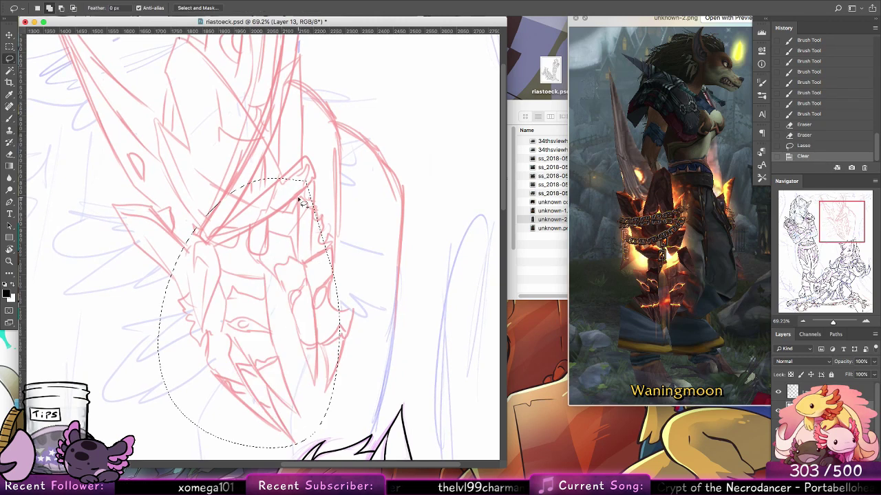
key(b)
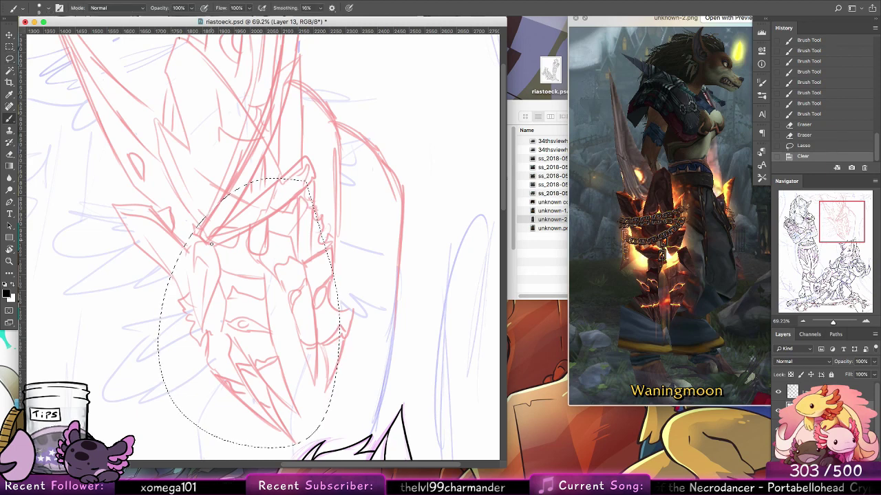
key(ctrl+d)
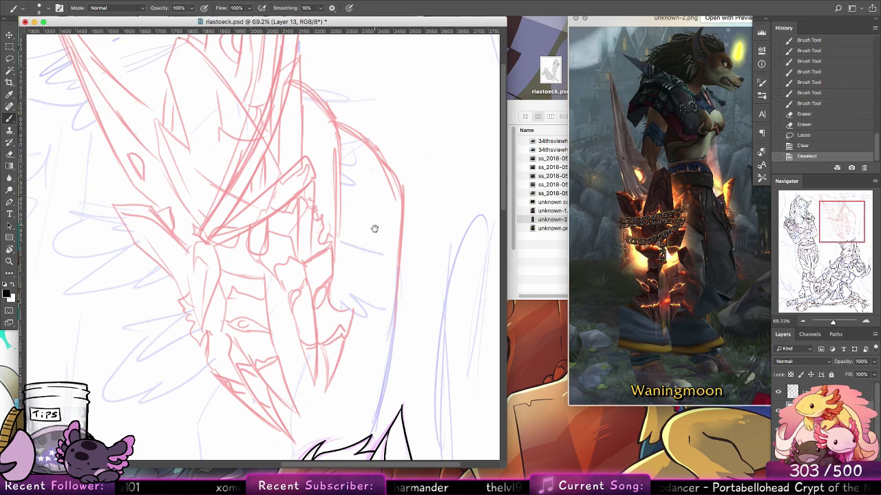
Add a new layer and ink the jagged band and the angular plate directly beneath it on the red head
drag(375, 229, 379, 250)
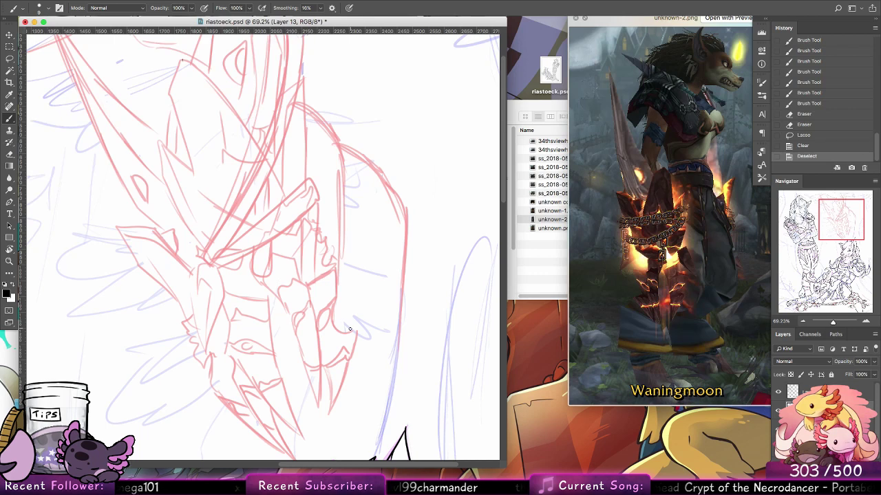
key(super+v)
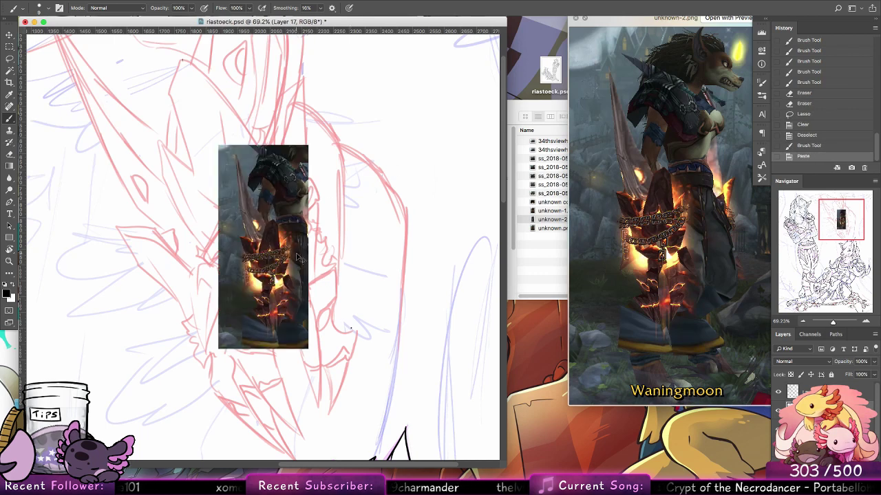
key(super+z)
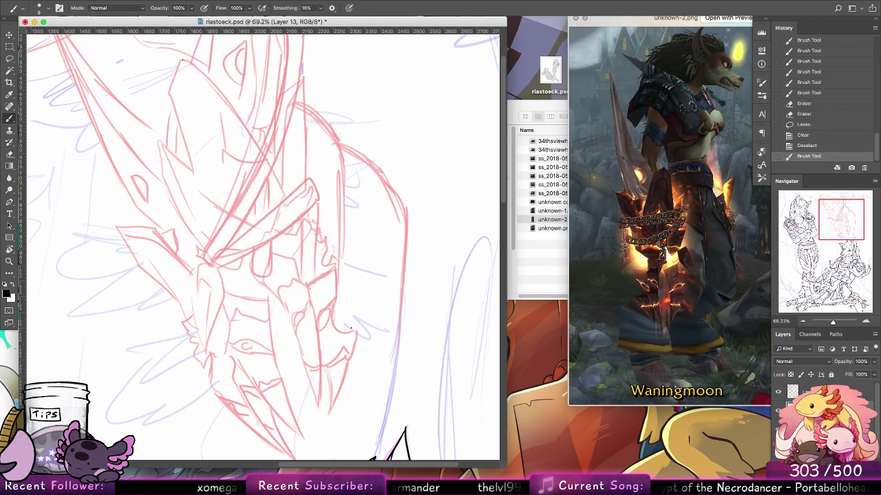
key(super+shift+alt+n)
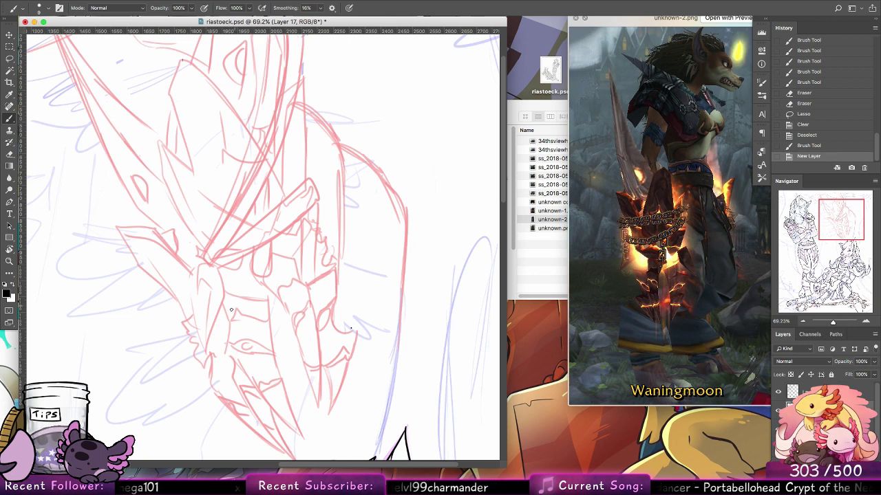
mouse_move(231, 311)
mouse_down()
mouse_move(240, 301)
mouse_move(269, 305)
mouse_move(239, 301)
mouse_move(230, 320)
mouse_up()
mouse_move(230, 316)
mouse_down()
mouse_move(232, 331)
mouse_move(249, 318)
mouse_move(274, 328)
mouse_move(259, 320)
mouse_move(228, 338)
mouse_move(231, 321)
mouse_move(285, 314)
mouse_move(274, 298)
mouse_up()
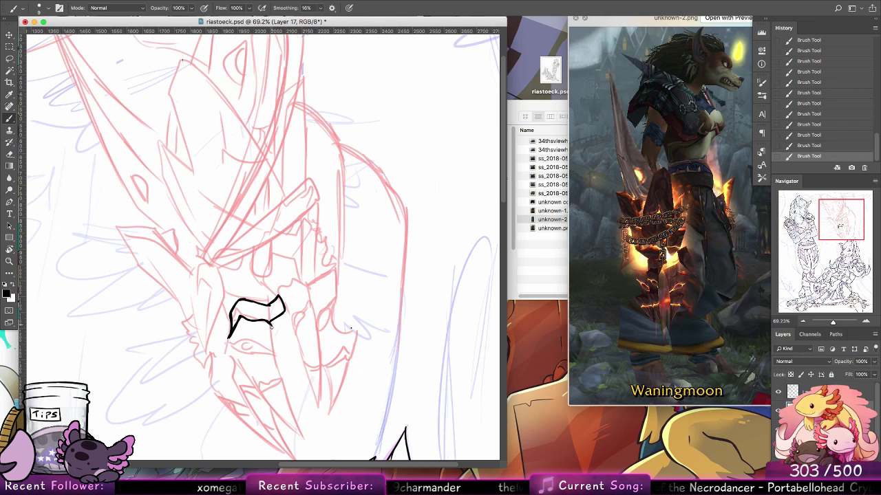
mouse_move(272, 325)
mouse_down()
mouse_move(271, 351)
mouse_move(227, 343)
mouse_up()
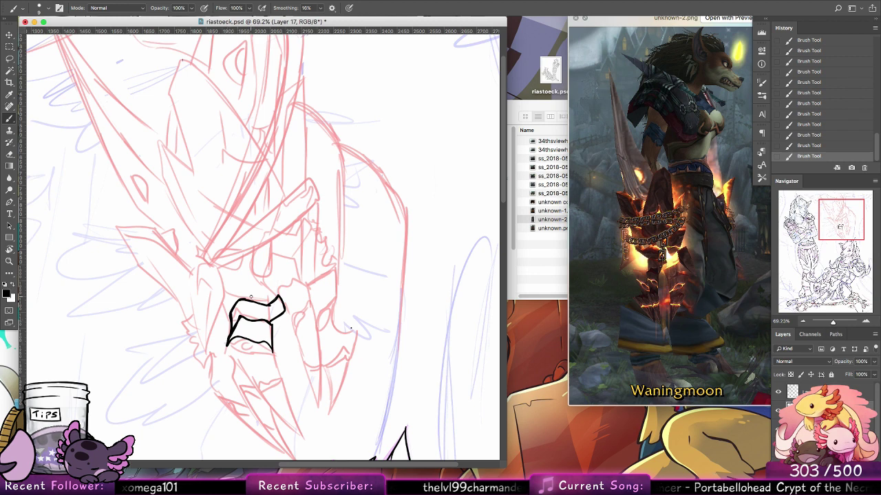
drag(274, 300, 268, 279)
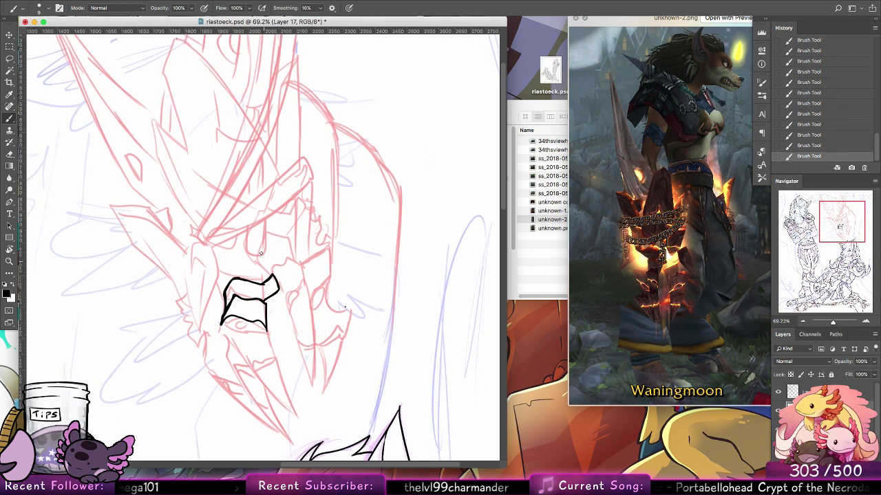
Ink the curved band with a small ring below the angular plate, and the side edges running down toward the fang
drag(221, 318, 260, 338)
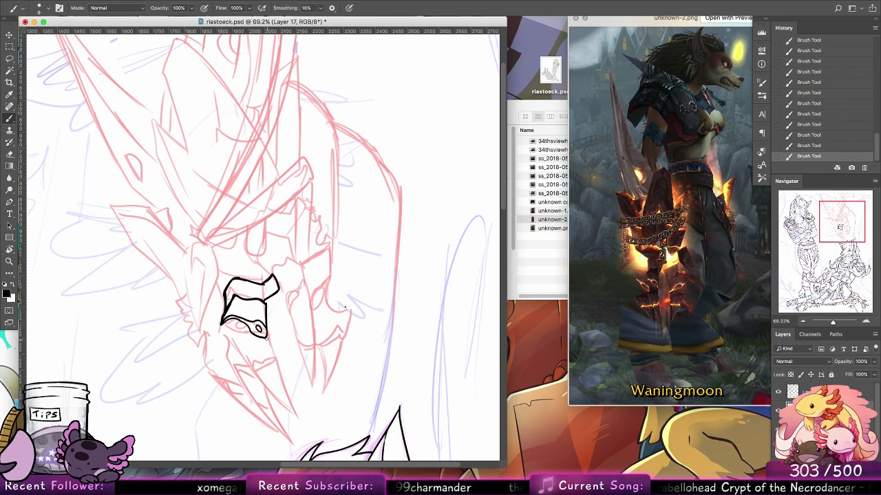
drag(262, 336, 275, 357)
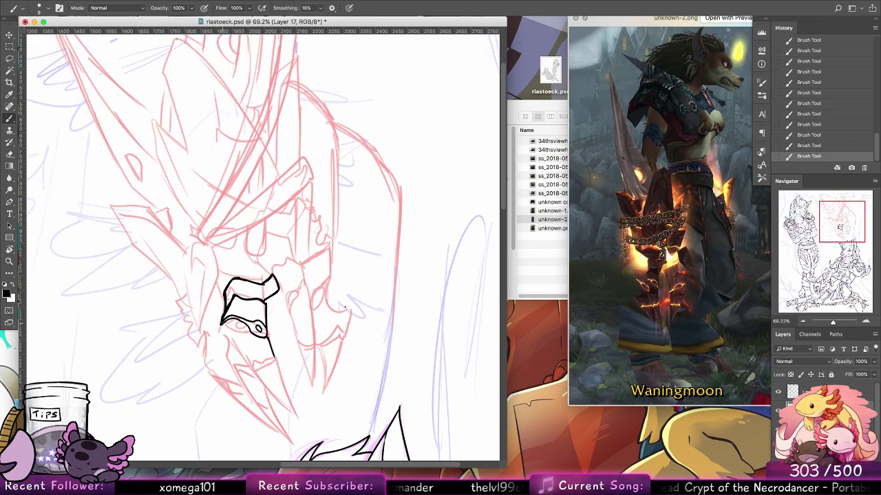
mouse_move(220, 322)
mouse_down()
mouse_move(247, 363)
mouse_move(220, 326)
mouse_up()
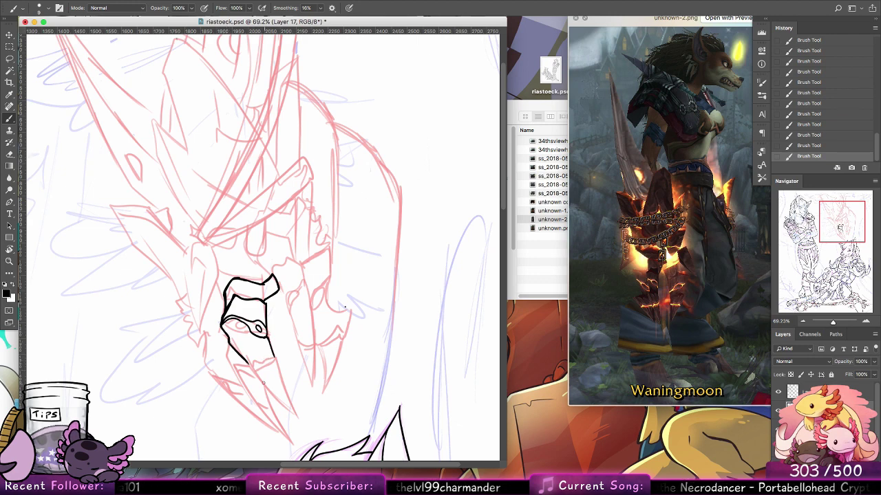
drag(263, 383, 253, 368)
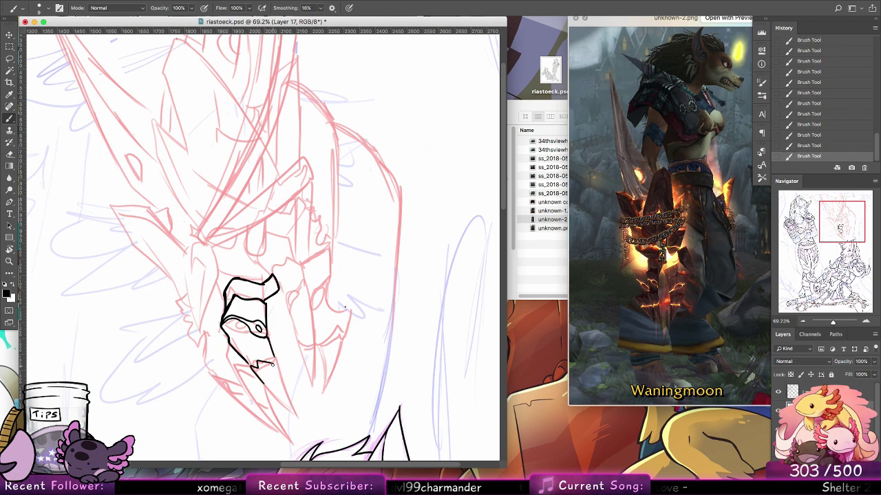
key(super+z)
drag(268, 390, 252, 368)
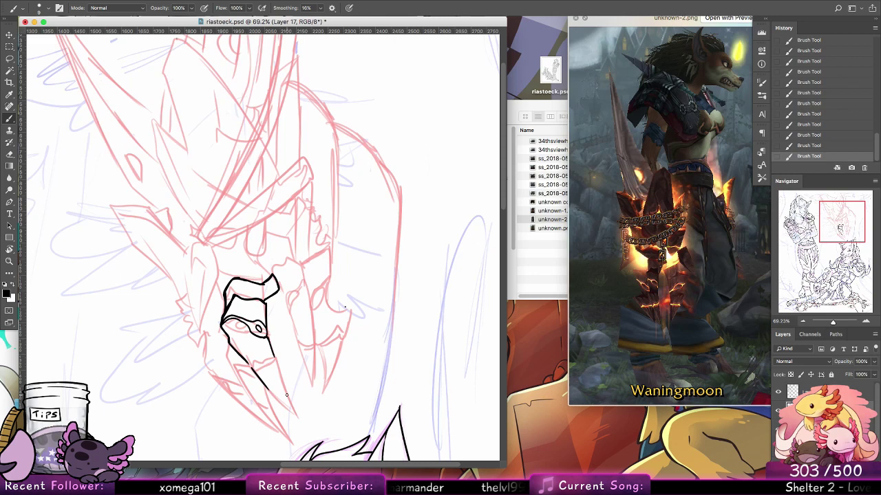
Lasso the inked bands and plates on the lower red head, delete their ink, and clear the selection
click(8, 59)
drag(187, 391, 194, 396)
mouse_move(218, 420)
mouse_down()
mouse_move(289, 436)
mouse_move(218, 364)
mouse_up()
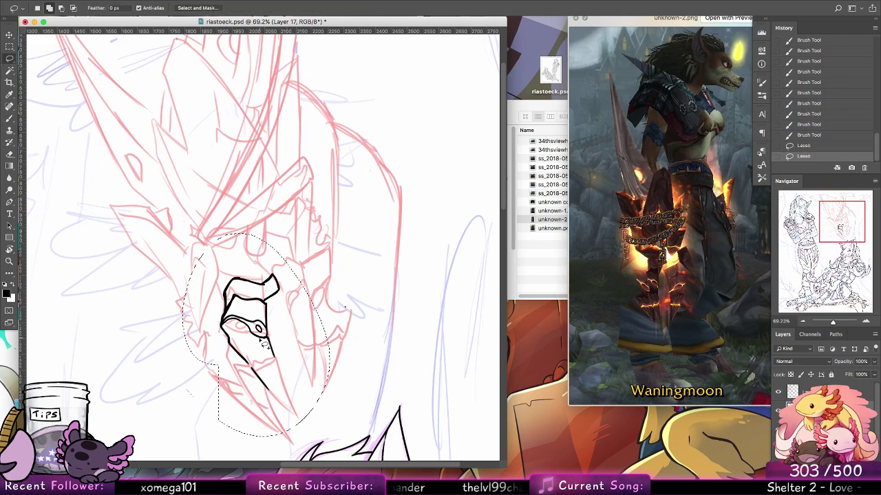
key(Delete)
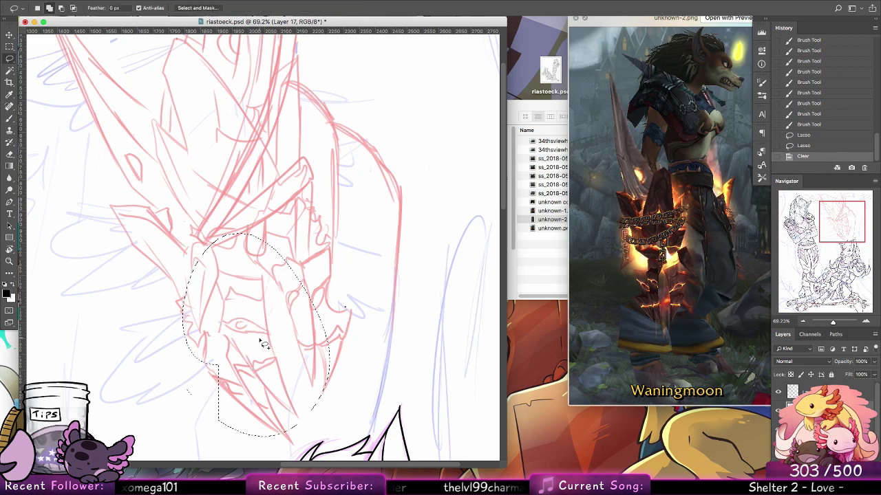
key(ctrl+d)
Ink the angular plate's outline on the lower red head with a curved, ringed band across its middle
scroll(289, 257, down, 3)
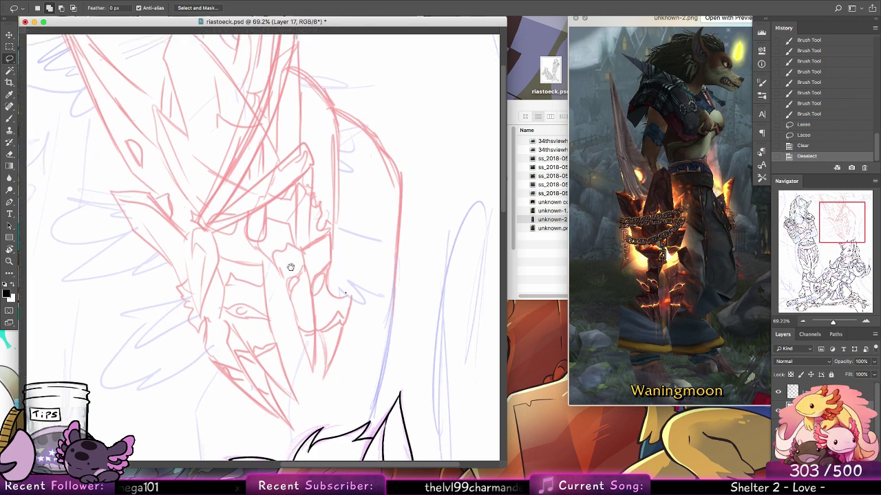
key(b)
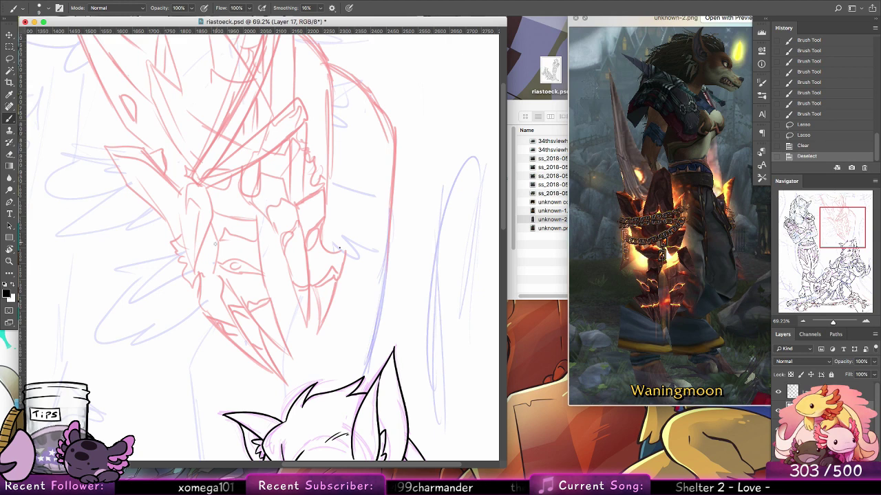
mouse_move(225, 232)
mouse_down()
mouse_move(215, 243)
mouse_move(258, 232)
mouse_move(264, 293)
mouse_up()
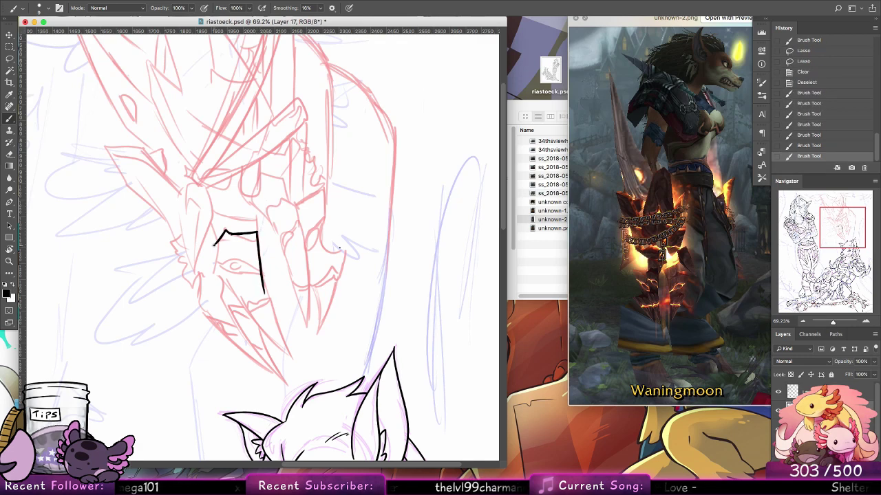
drag(217, 240, 240, 303)
drag(212, 246, 228, 231)
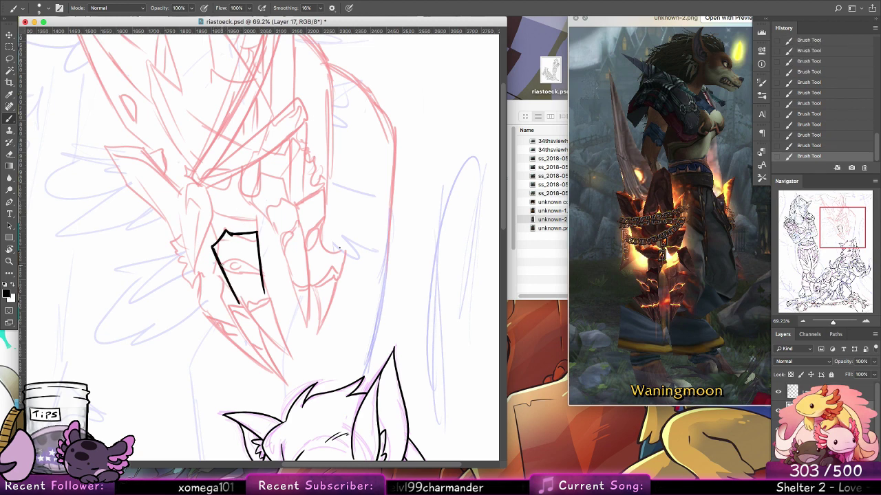
drag(224, 261, 257, 272)
key(super+z)
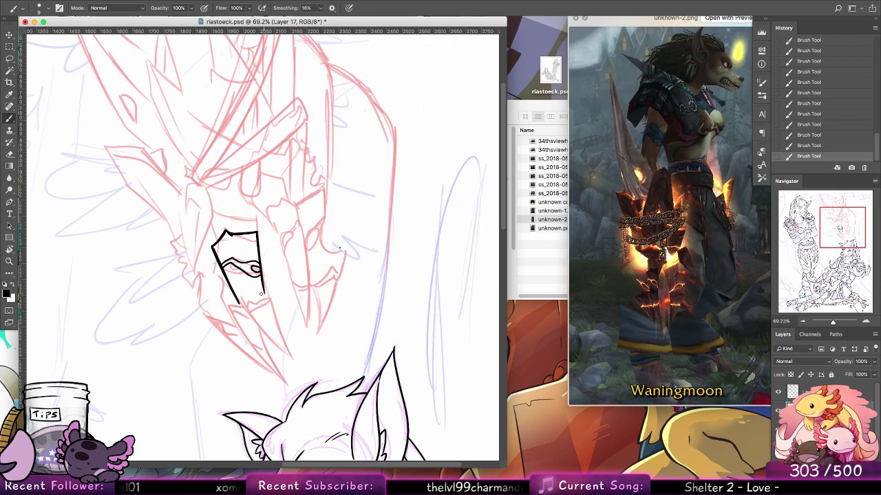
Ink the long pointed fang below the angular plate with a jagged upper edge and a notched tip
mouse_move(259, 298)
mouse_down()
mouse_move(268, 290)
mouse_move(261, 305)
mouse_up()
key(super+z)
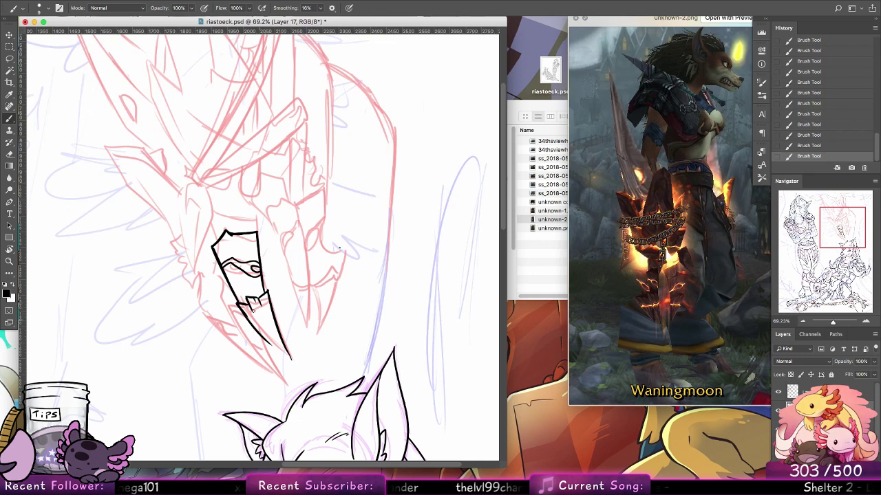
key(super+z)
drag(238, 304, 290, 360)
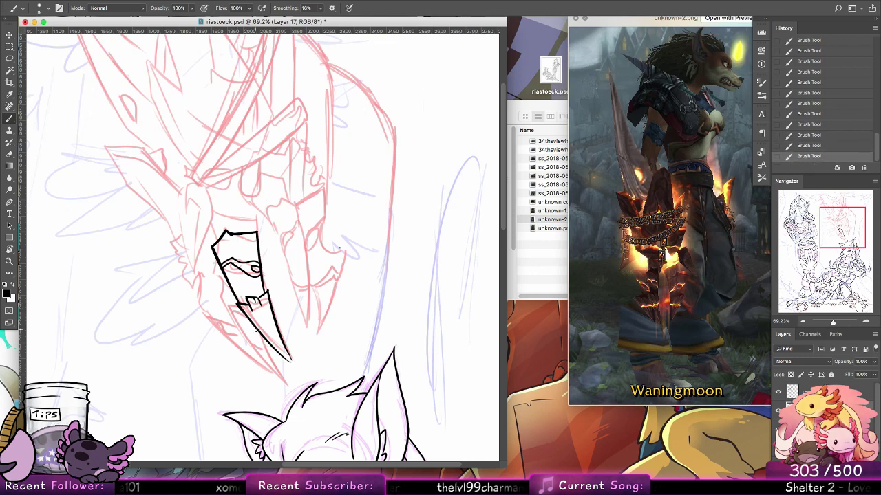
drag(255, 330, 295, 364)
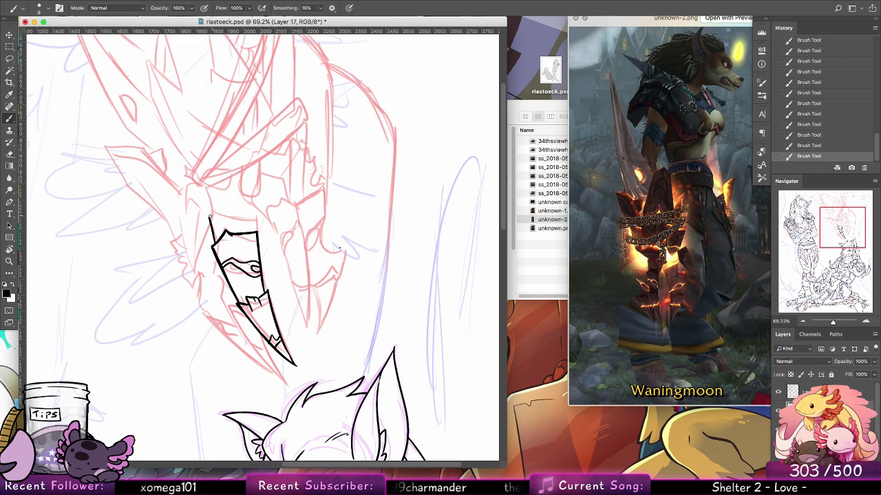
Ink the rounded band above the angular plate and erase the stray ink at its flared end
drag(209, 218, 249, 215)
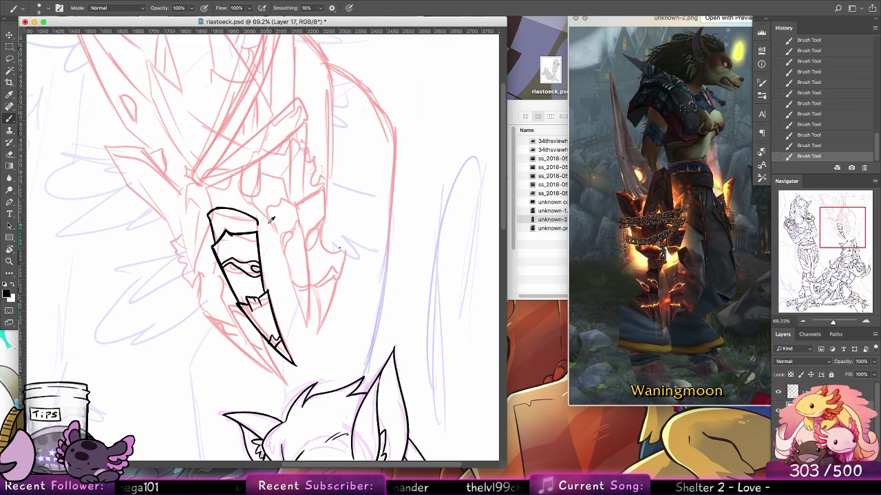
key(alt+super+z)
key(alt+super+z)
drag(257, 233, 271, 223)
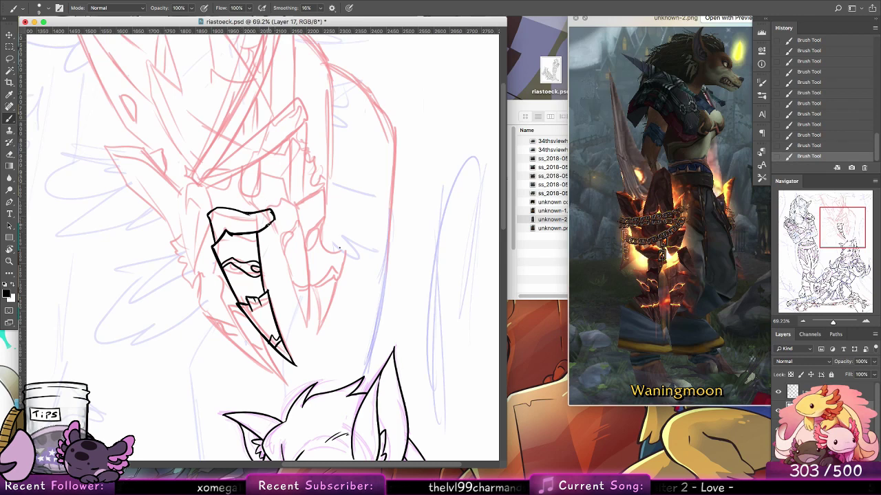
click(11, 154)
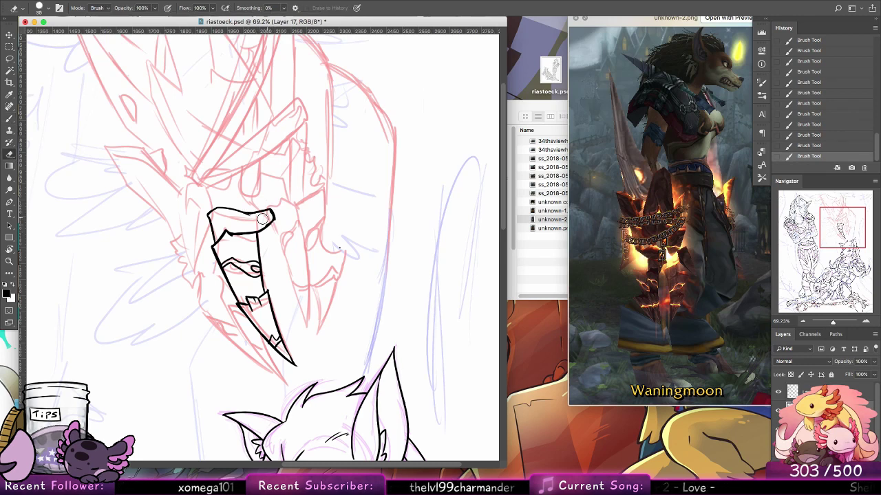
drag(268, 216, 265, 219)
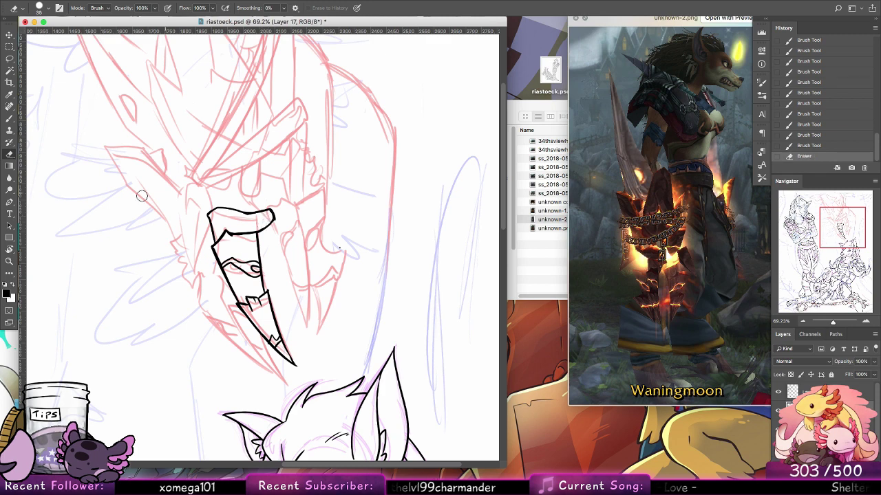
Add small crack and pit marks to the rounded band and the plate below it
click(10, 119)
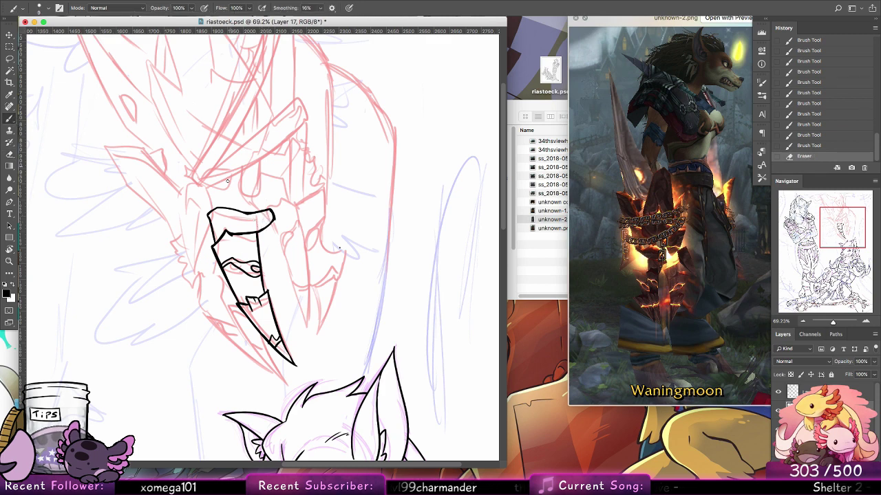
drag(218, 216, 219, 225)
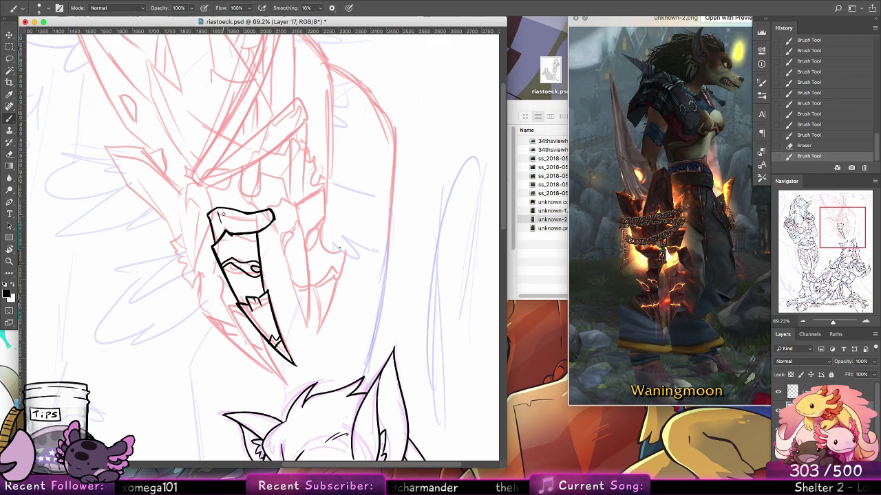
click(223, 238)
drag(231, 244, 232, 248)
drag(239, 285, 247, 304)
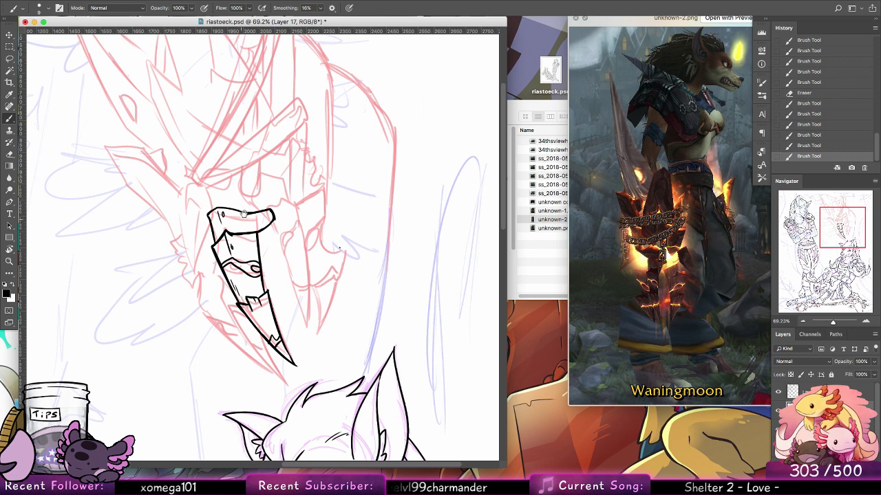
Ink the pointed side plate next to the angular plate, with a small ringed band at its lower end
key(ctrl+r)
key(ctrl+r)
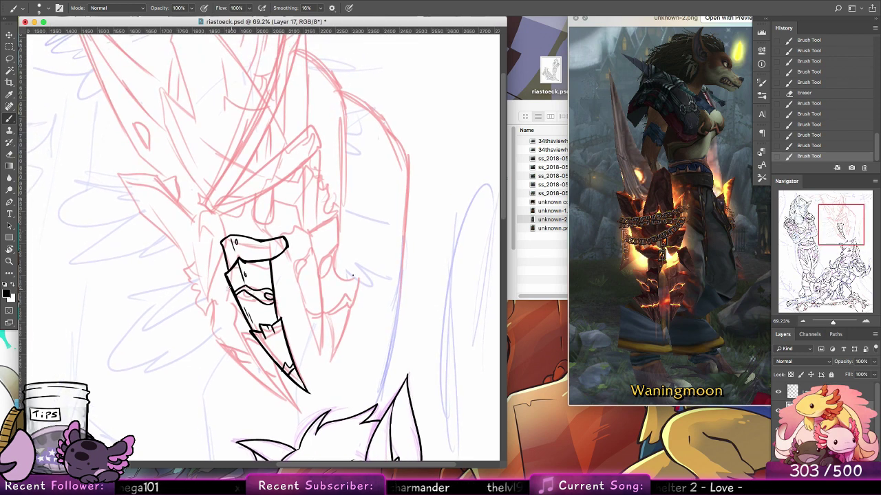
mouse_move(223, 281)
mouse_down()
mouse_move(190, 278)
mouse_move(216, 310)
mouse_move(213, 282)
mouse_move(201, 293)
mouse_move(192, 280)
mouse_move(230, 287)
mouse_up()
key(super+z)
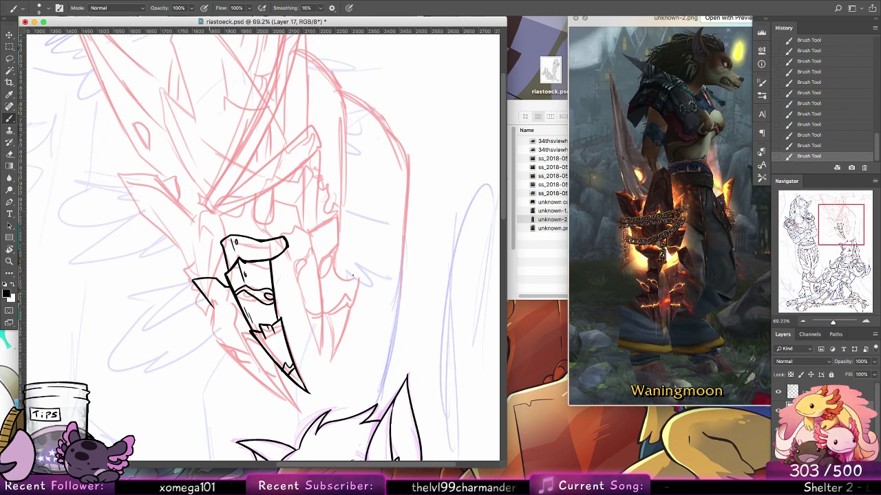
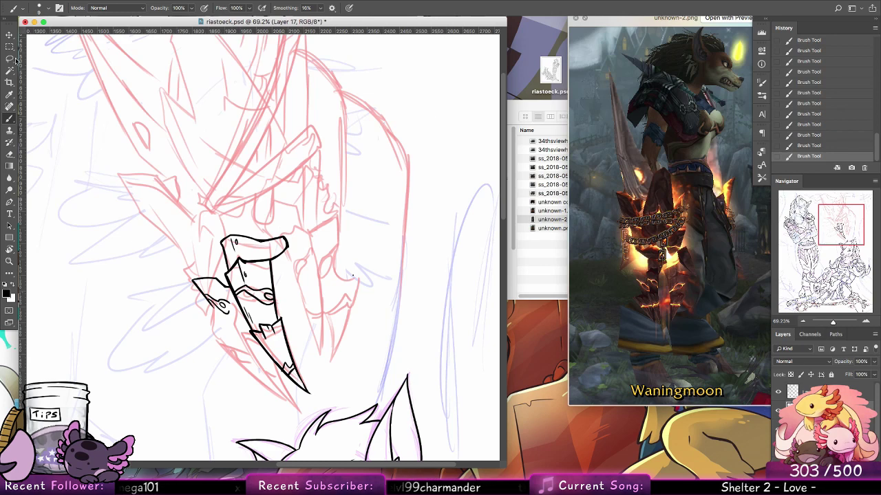
Lasso and delete all the inked plates and the fang, and try to clear the stray dot beside the red head
key(l)
mouse_move(296, 212)
mouse_down()
mouse_move(333, 330)
mouse_move(310, 243)
mouse_move(501, 276)
mouse_up()
key(Delete)
key(ctrl+d)
key(super+d)
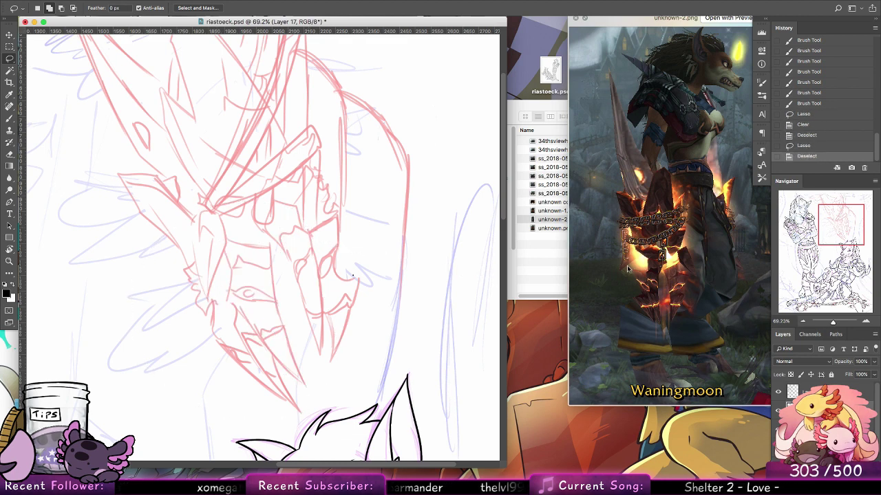
drag(391, 267, 396, 270)
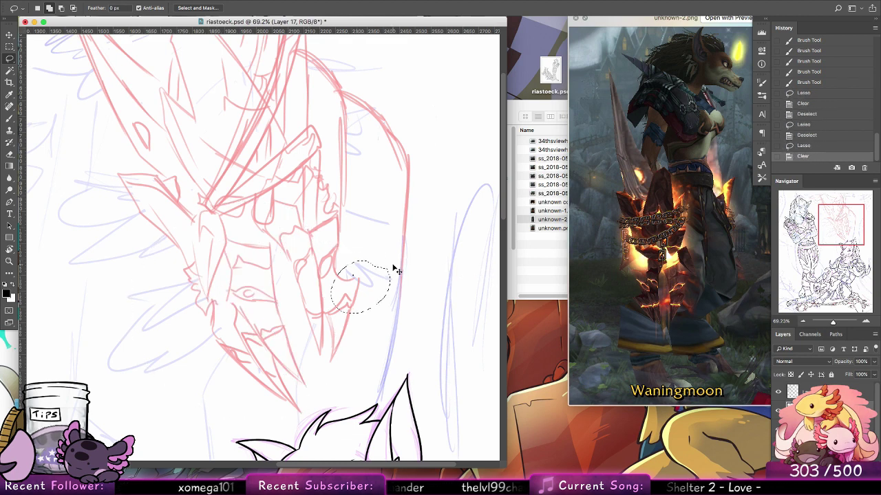
Close the unknown-2.png preview in Finder, and flip the riastoeck.psd canvas horizontally in Photoshop
drag(651, 275, 649, 276)
key(space)
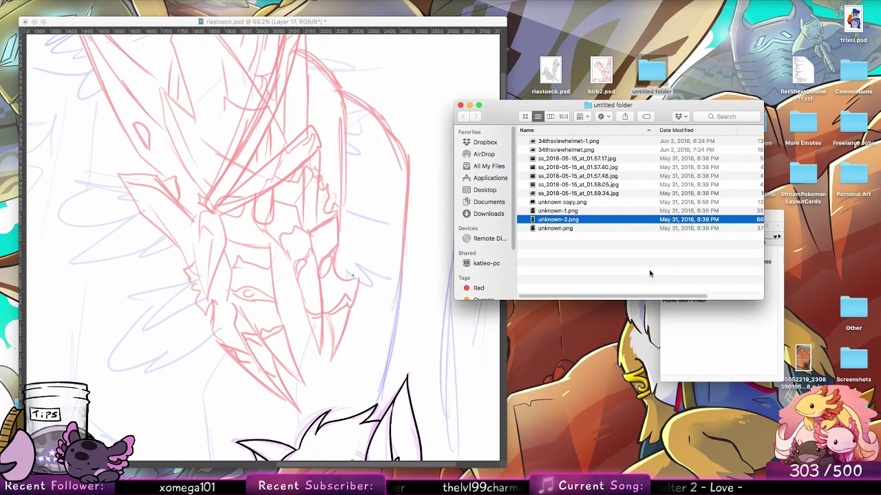
click(117, 21)
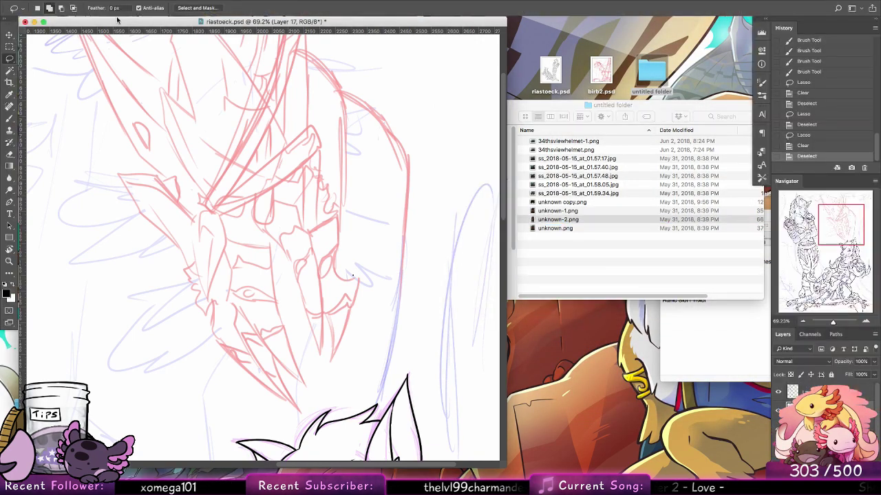
click(120, 1)
mouse_move(166, 84)
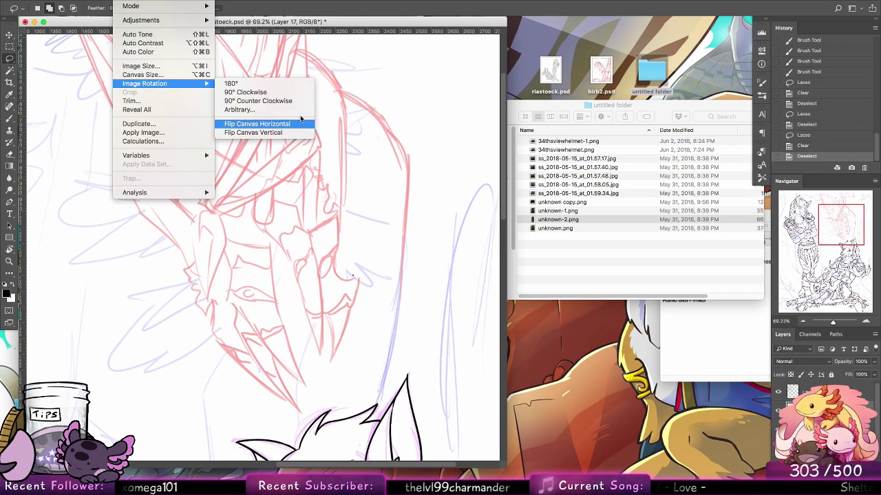
click(302, 124)
drag(304, 122, 440, 96)
mouse_move(68, 231)
mouse_down()
mouse_move(303, 242)
mouse_move(167, 195)
mouse_up()
Ink the angular top plate at the centre of the red head with the Brush, redoing its first strokes
click(10, 119)
drag(245, 243, 258, 283)
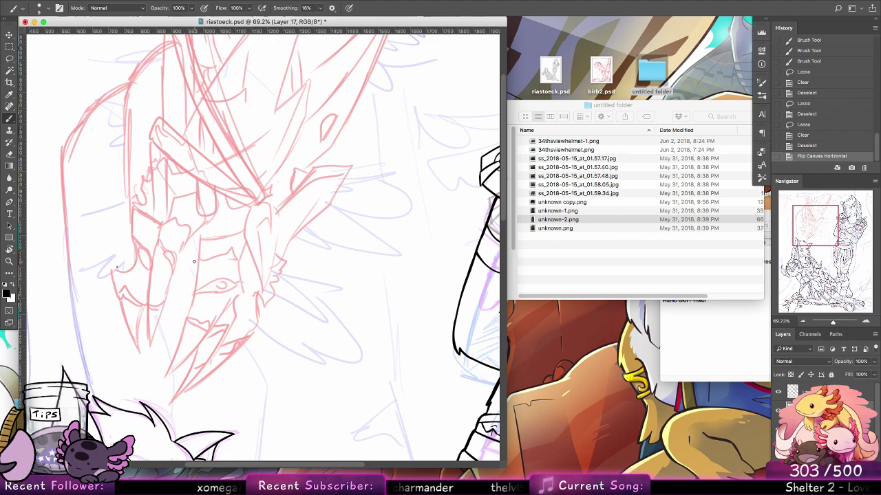
drag(197, 269, 208, 249)
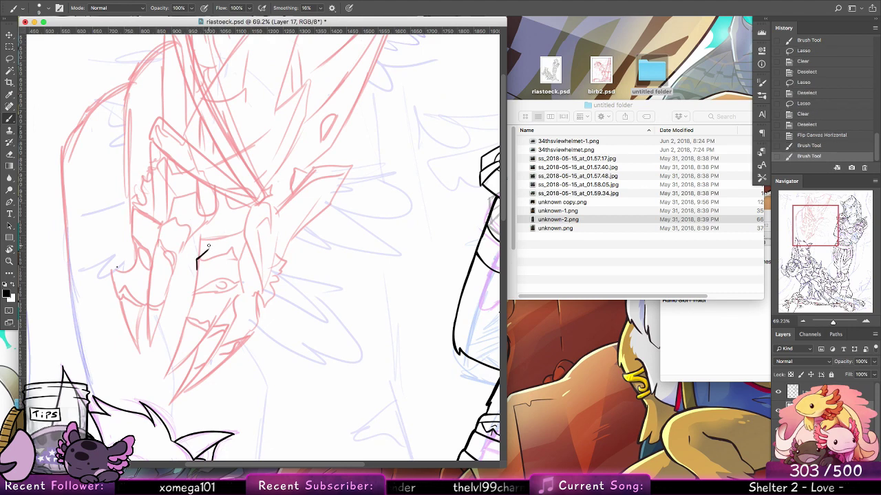
key(super+alt+z)
key(super+alt+z)
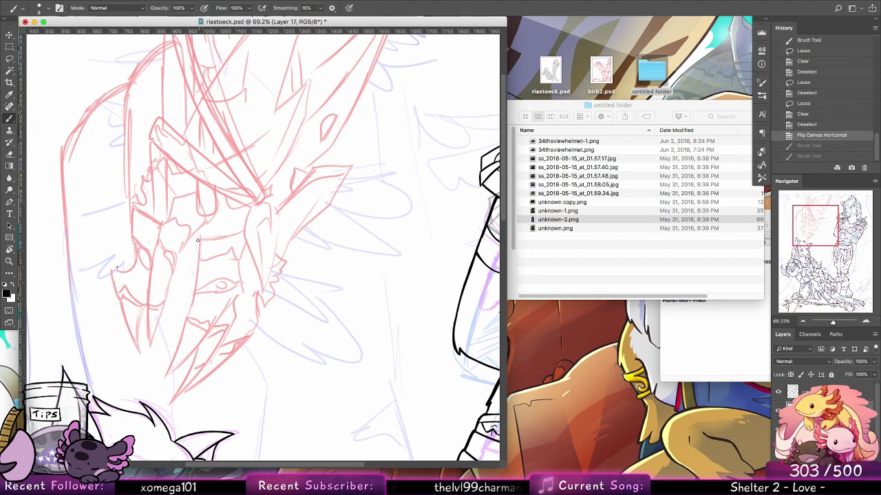
key(super+shift+z)
key(super+shift+z)
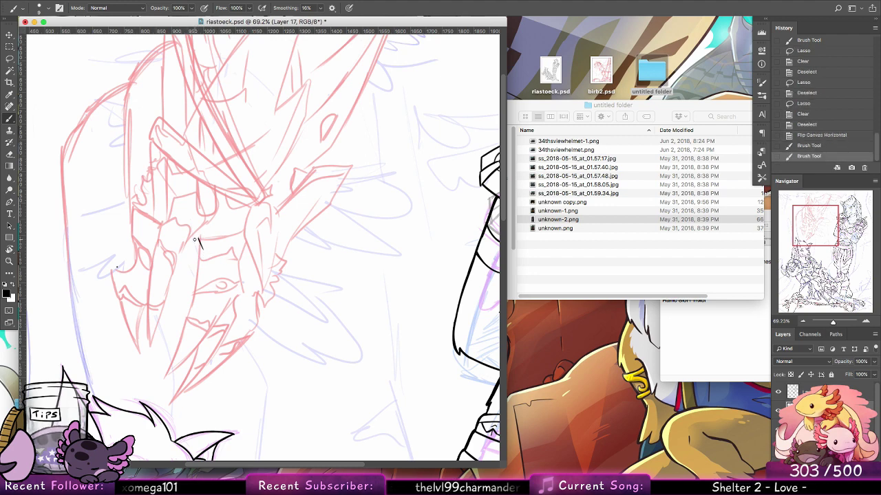
mouse_move(198, 239)
mouse_down()
mouse_move(199, 262)
mouse_move(203, 249)
mouse_move(200, 259)
mouse_move(229, 244)
mouse_move(215, 251)
mouse_move(207, 248)
mouse_move(221, 248)
mouse_move(225, 234)
mouse_move(222, 242)
mouse_move(199, 239)
mouse_move(224, 239)
mouse_up()
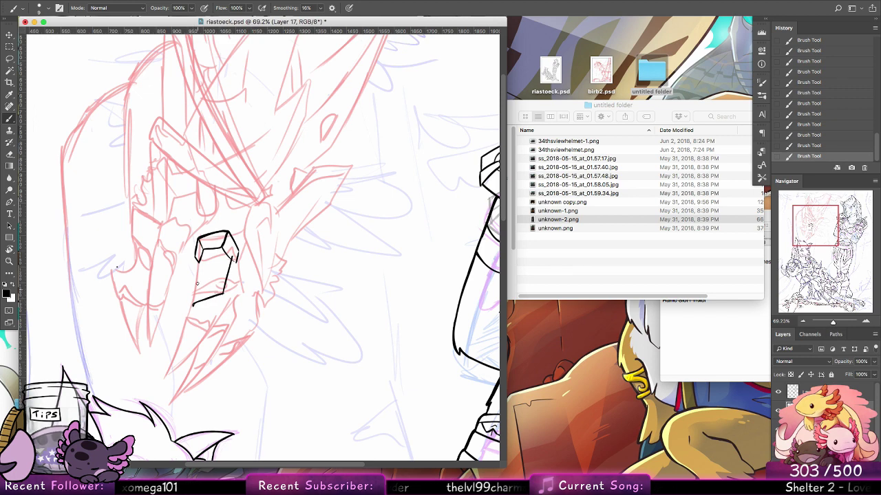
Ink the banded plate below the angular one, with a slanted slot and a curved ridge across its face
mouse_move(192, 304)
mouse_down()
mouse_move(191, 285)
mouse_move(230, 265)
mouse_up()
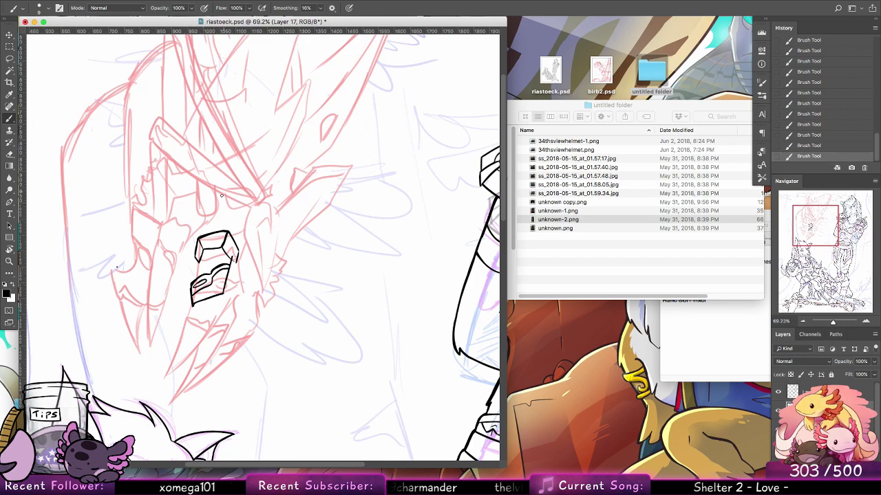
mouse_move(194, 278)
mouse_down()
mouse_move(197, 262)
mouse_move(232, 259)
mouse_up()
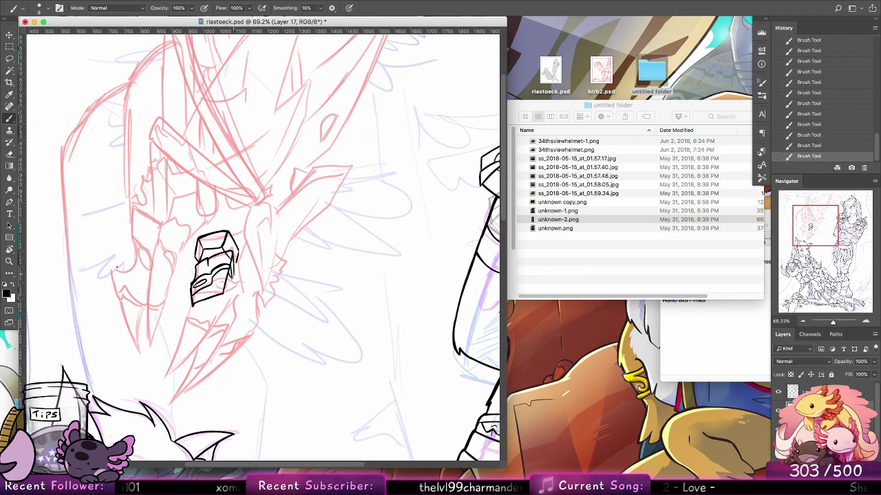
scroll(236, 262, down, 3)
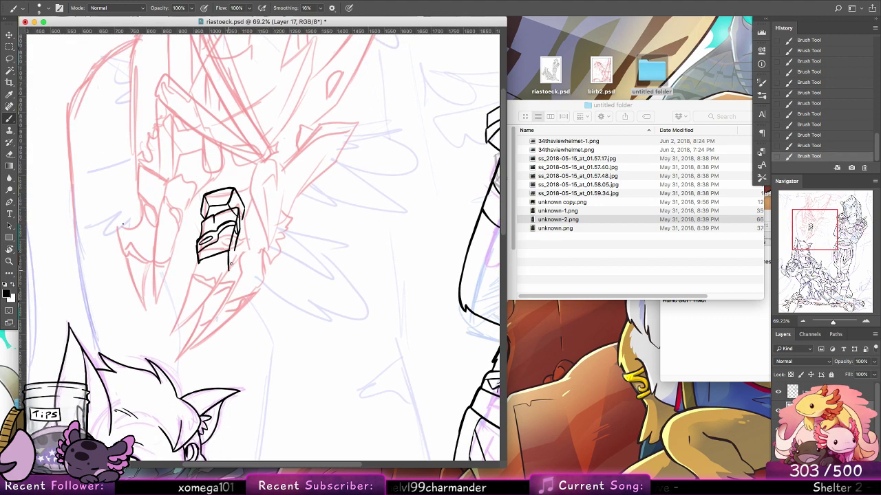
Clean up the overlapping lines on the inked plates with a smaller eraser, and try to erase the stray dot beside the head
key(e)
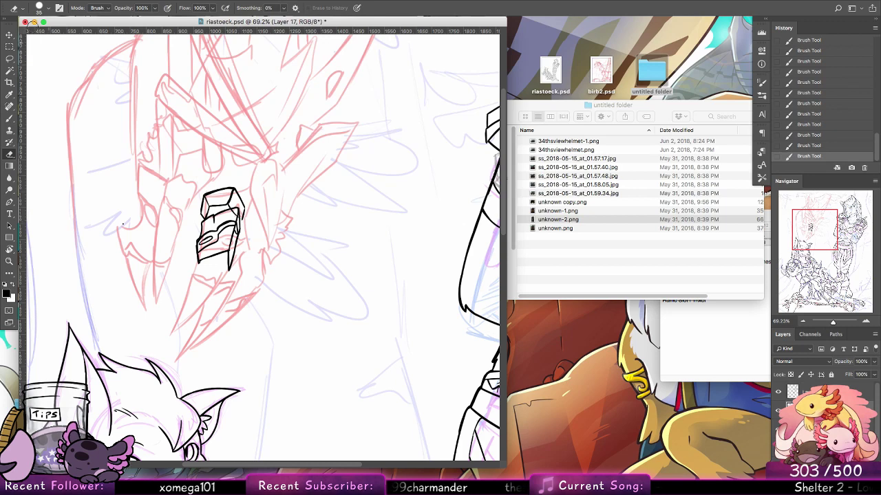
click(40, 7)
click(88, 95)
click(235, 211)
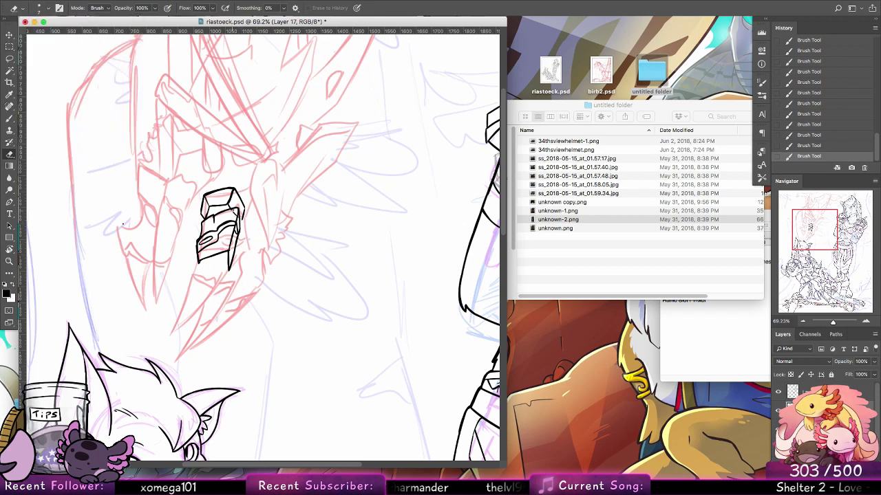
click(123, 224)
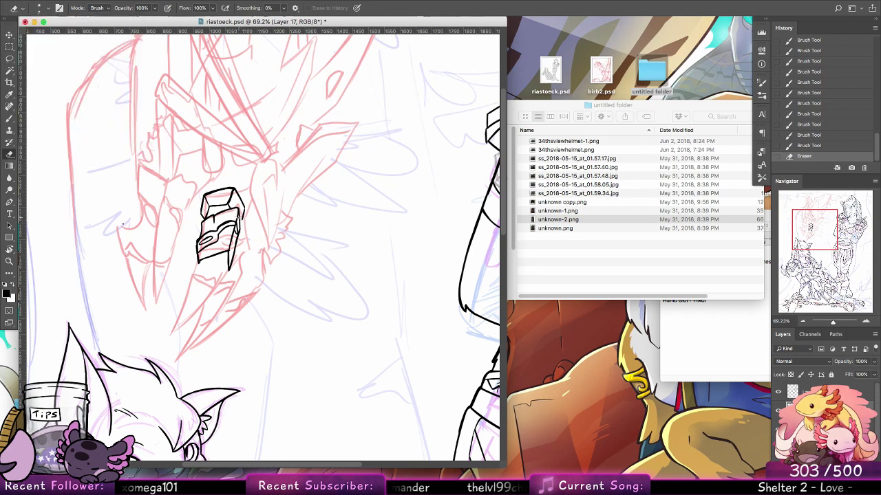
click(122, 224)
click(122, 224)
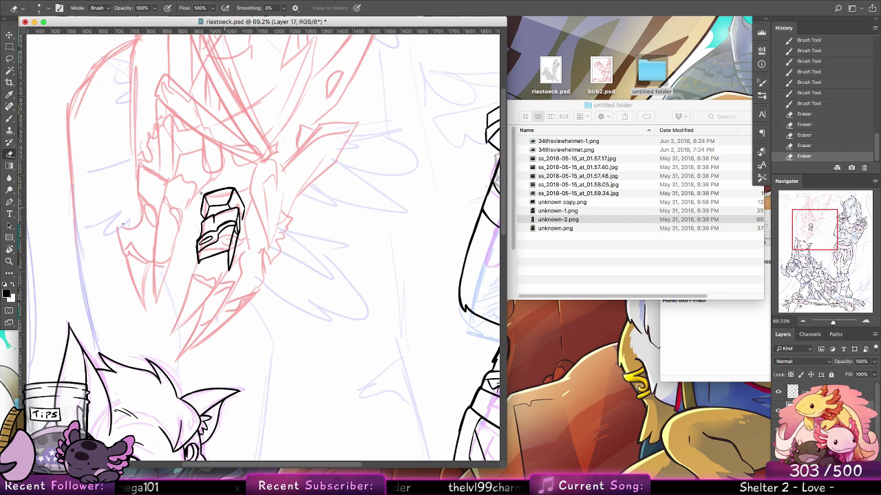
Ink the narrow pointed fang below the banded plate, with a notched top and a curved band near its tip
click(16, 121)
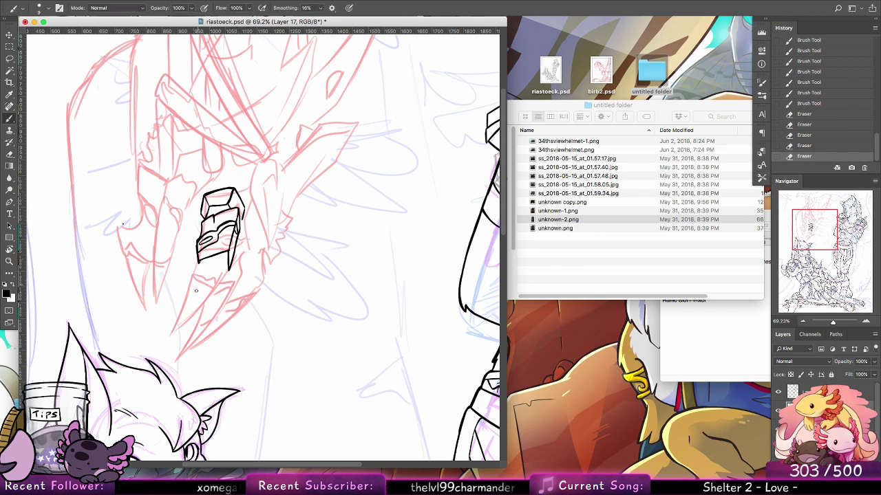
mouse_move(171, 334)
mouse_down()
mouse_move(193, 270)
mouse_move(203, 273)
mouse_up()
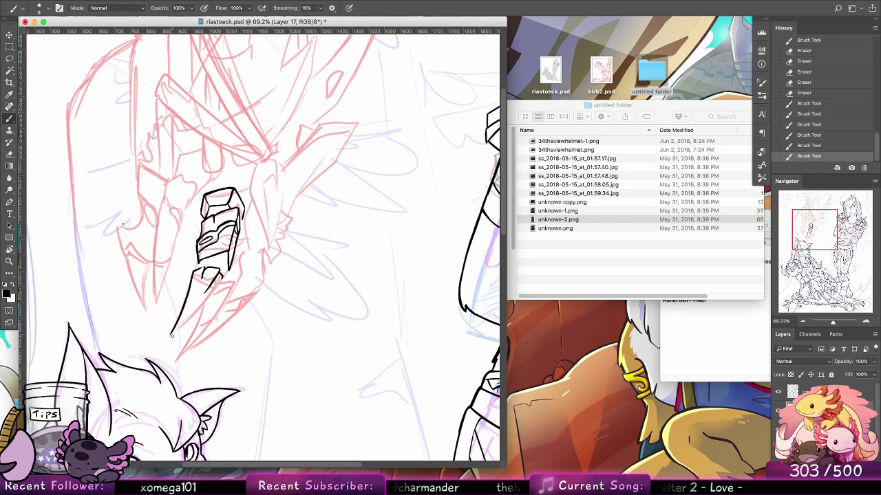
drag(170, 335, 224, 280)
mouse_move(202, 309)
mouse_down()
mouse_move(225, 279)
mouse_move(170, 336)
mouse_up()
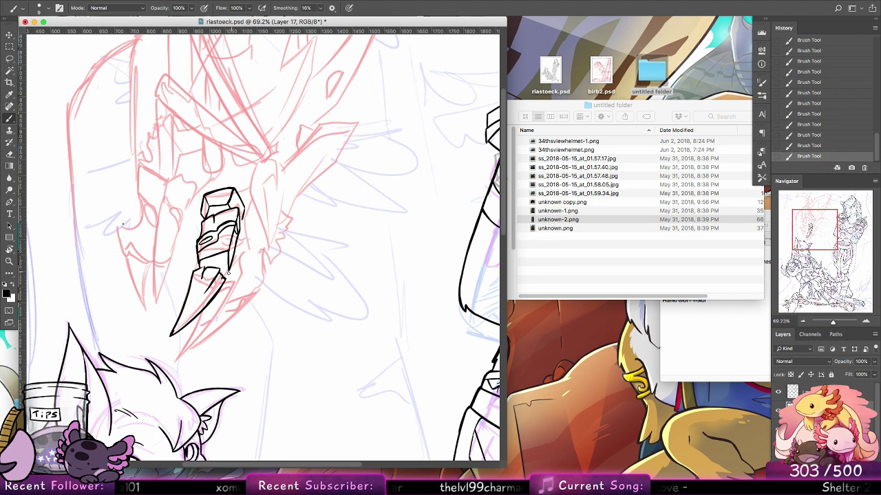
drag(229, 270, 224, 275)
key(super+z)
key(ctrl+z)
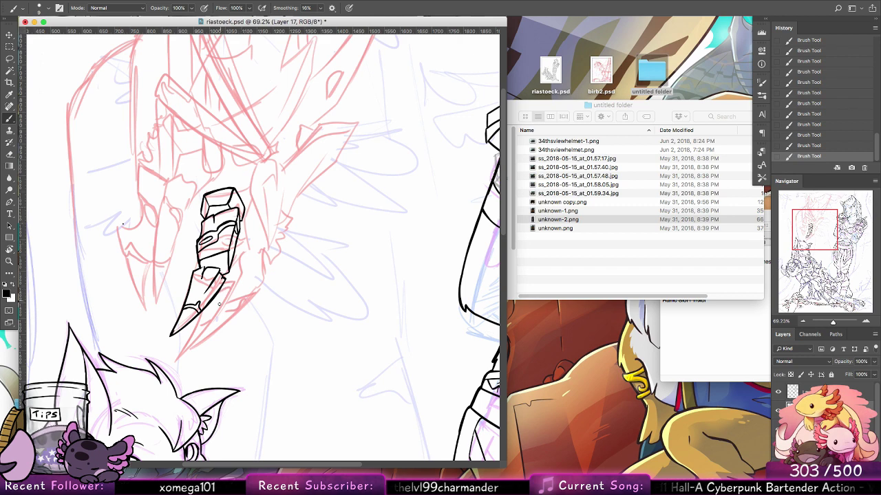
Ink the second, wider fang beside the first one, with a jagged top edge and curved bands across it
mouse_move(218, 296)
mouse_down()
mouse_move(194, 353)
mouse_move(261, 305)
mouse_up()
key(super+z)
key(ctrl+z)
drag(193, 355, 261, 304)
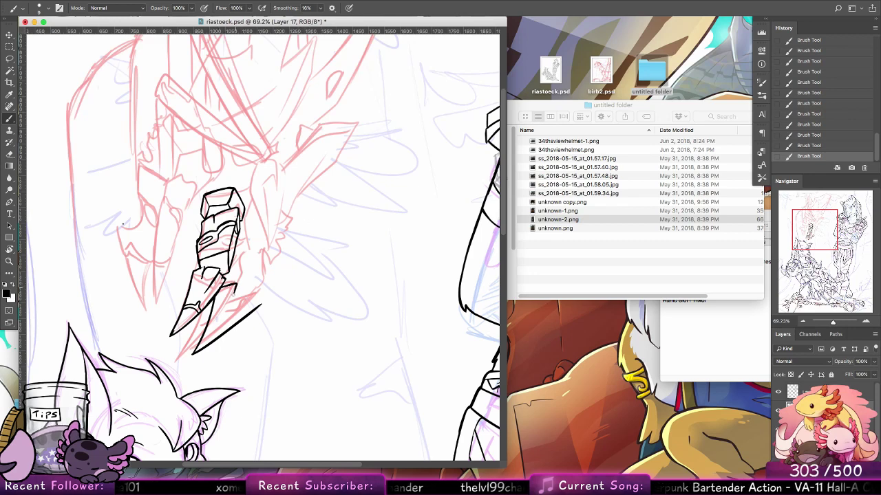
mouse_move(253, 283)
mouse_down()
mouse_move(247, 297)
mouse_move(266, 282)
mouse_move(278, 289)
mouse_move(260, 305)
mouse_up()
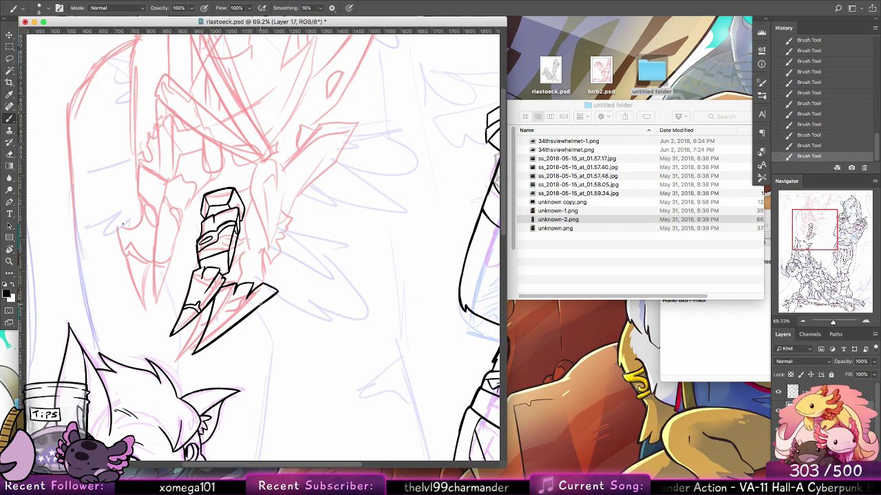
drag(241, 311, 212, 327)
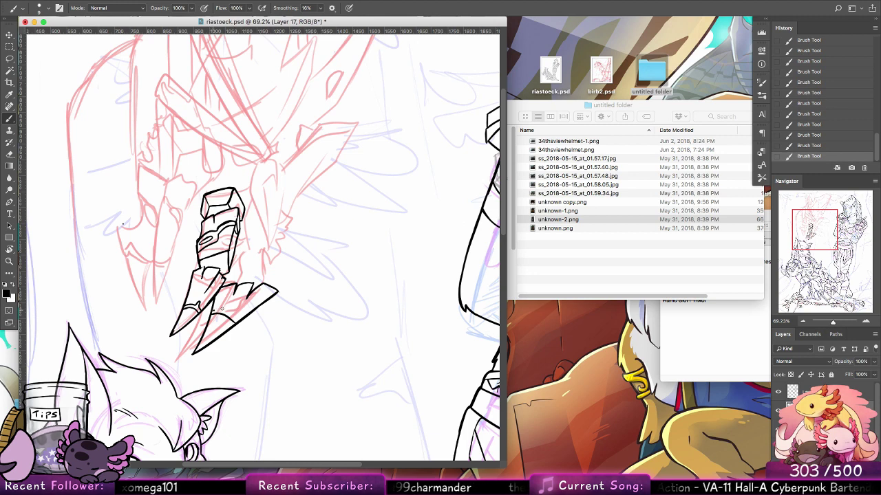
key(super+z)
mouse_move(243, 303)
mouse_down()
mouse_move(238, 321)
mouse_move(225, 321)
mouse_up()
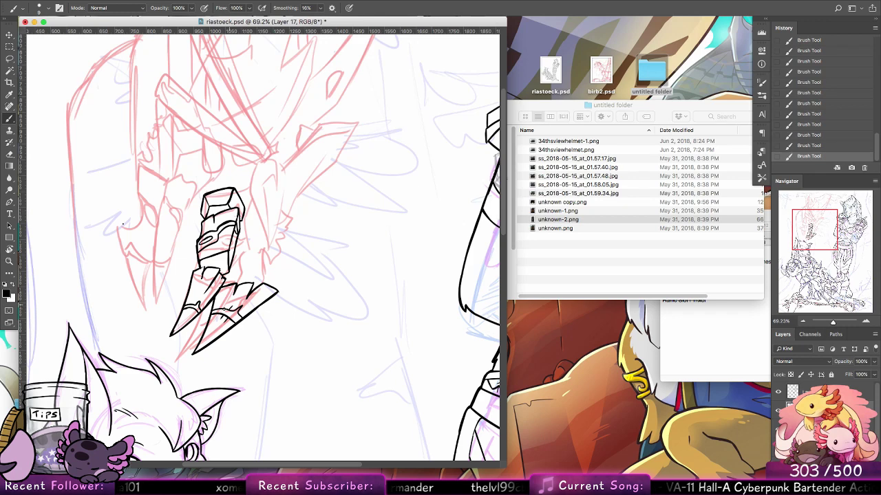
Ink the curved side plate above the wider fang with a notched upper edge, and erase the overshoot at its tip
scroll(288, 243, up, 3)
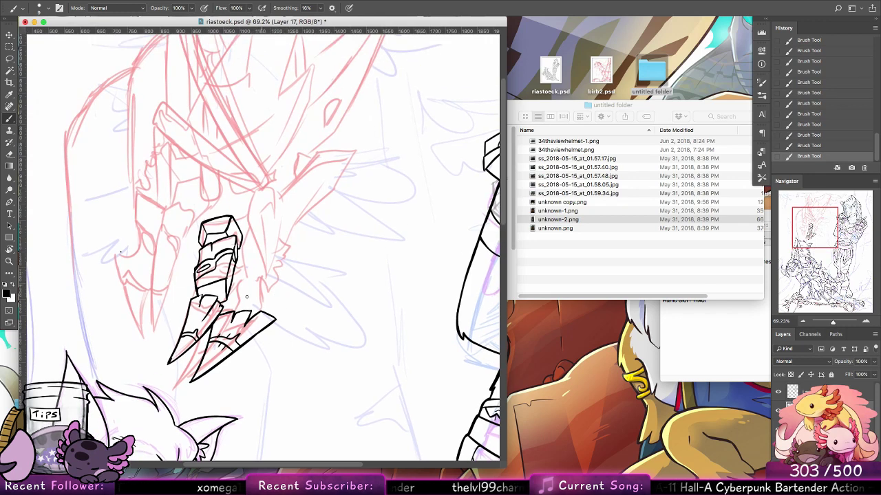
key(super+z)
mouse_move(222, 309)
mouse_down()
mouse_move(256, 297)
mouse_move(279, 250)
mouse_up()
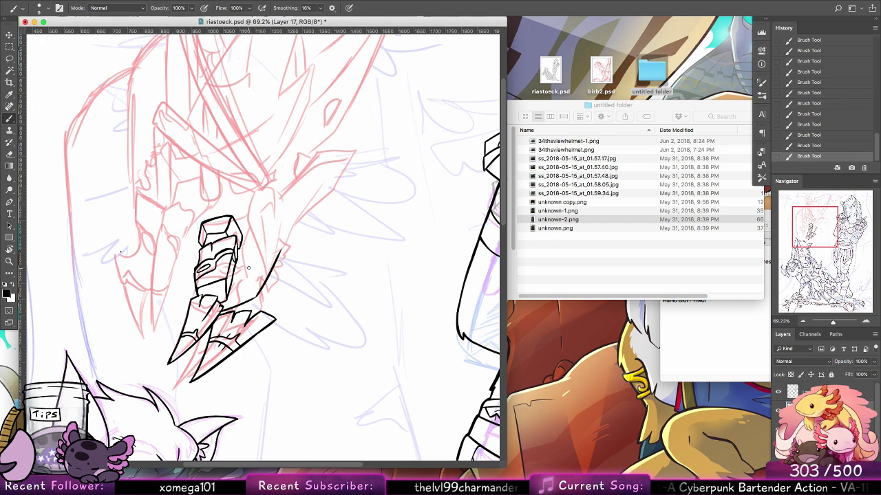
drag(235, 270, 264, 259)
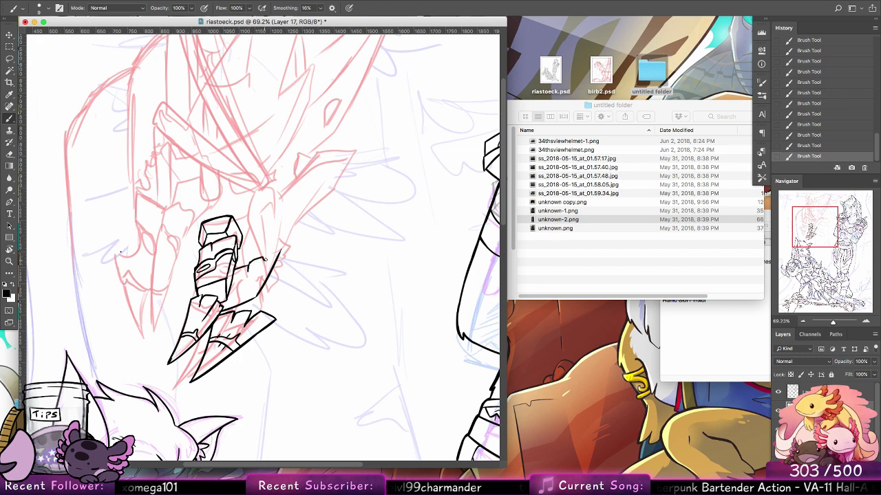
key(e)
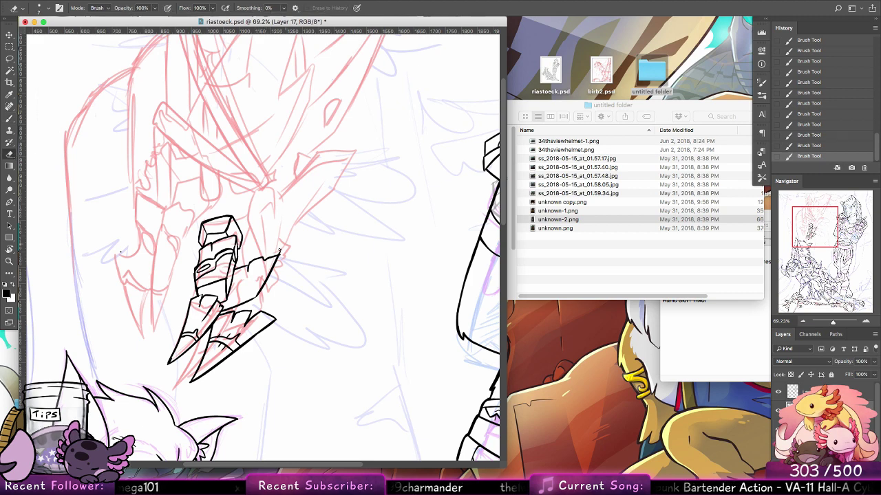
drag(280, 252, 281, 256)
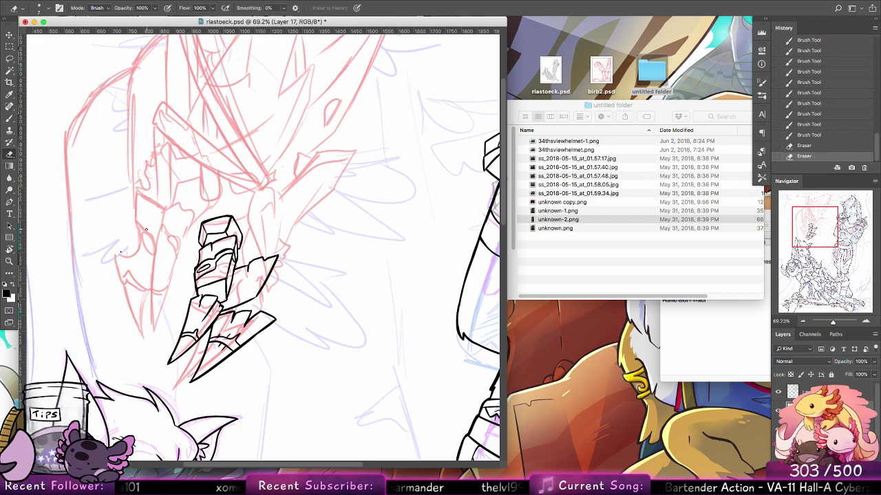
Touch up the inked plate edges, and draw a small ringed hole and a cross band on the side plate
key(b)
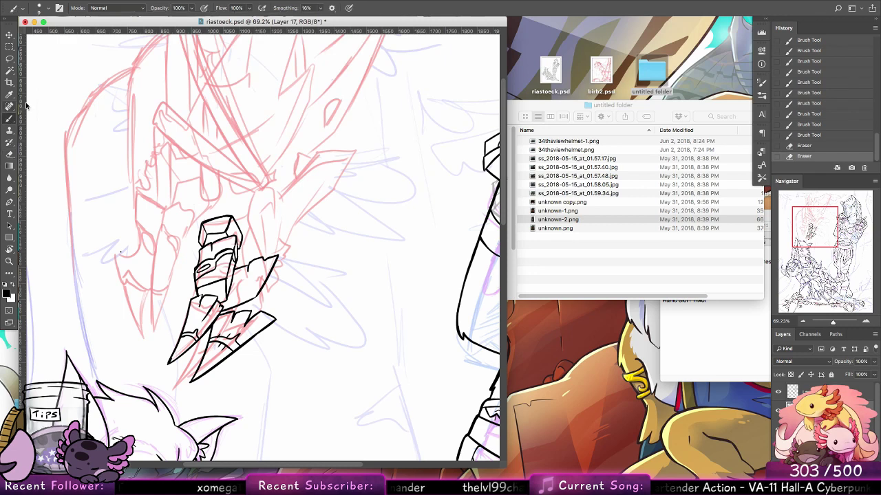
drag(199, 296, 203, 297)
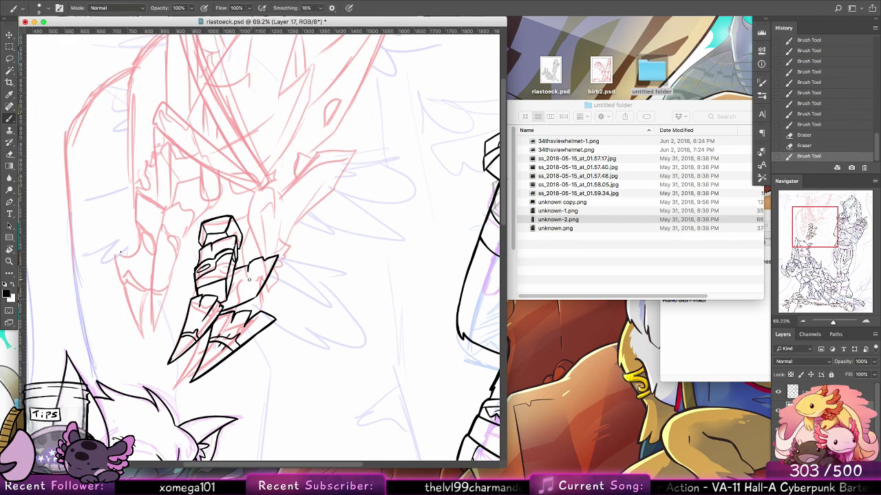
key(e)
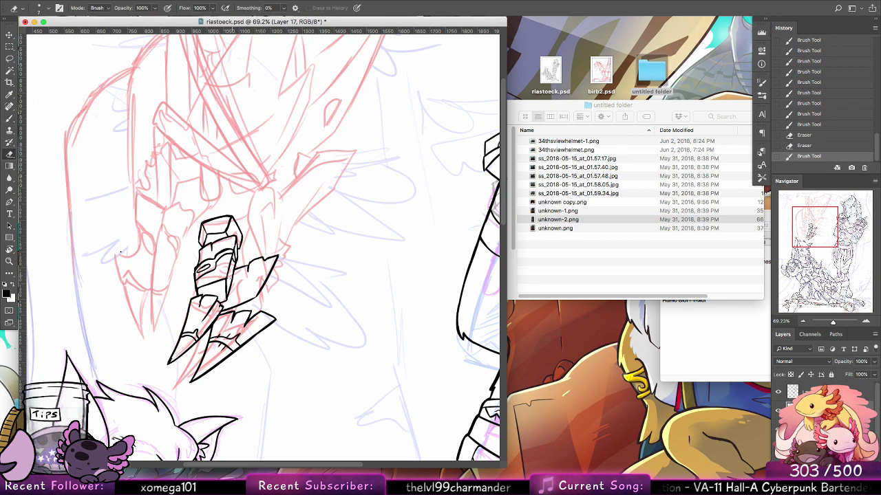
drag(164, 200, 172, 205)
key(b)
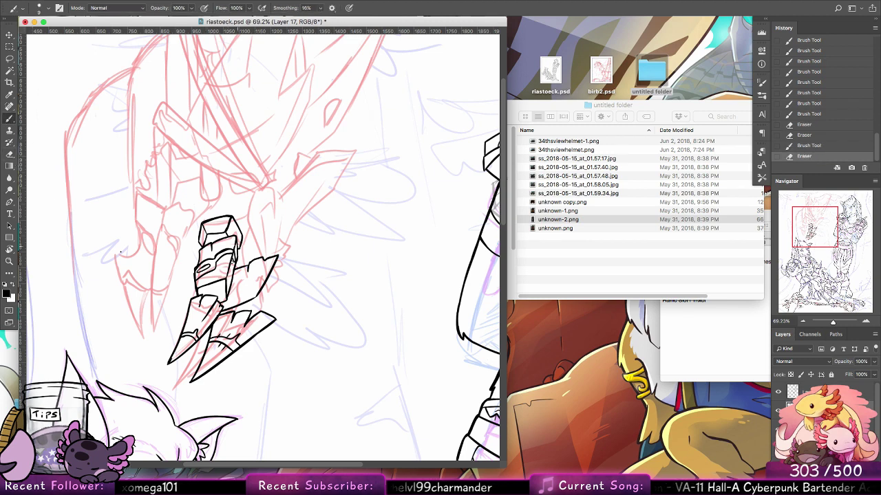
drag(236, 227, 240, 231)
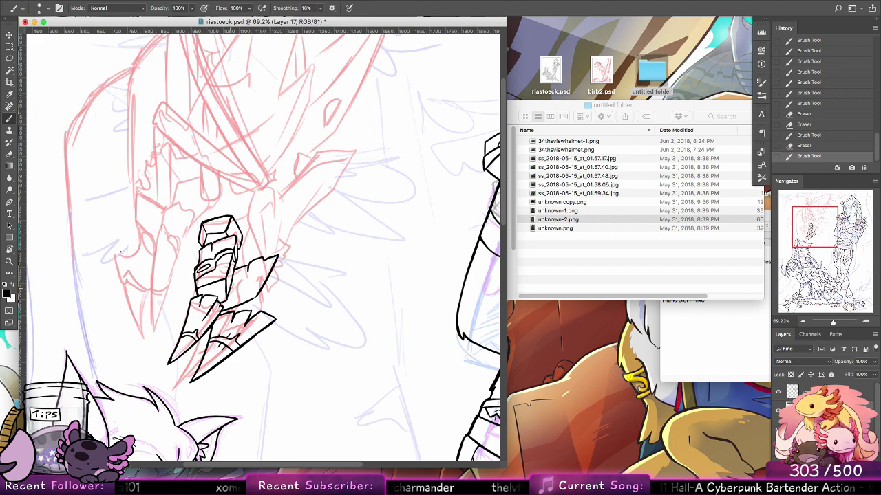
mouse_move(231, 288)
mouse_down()
mouse_move(274, 271)
mouse_move(245, 293)
mouse_move(234, 289)
mouse_up()
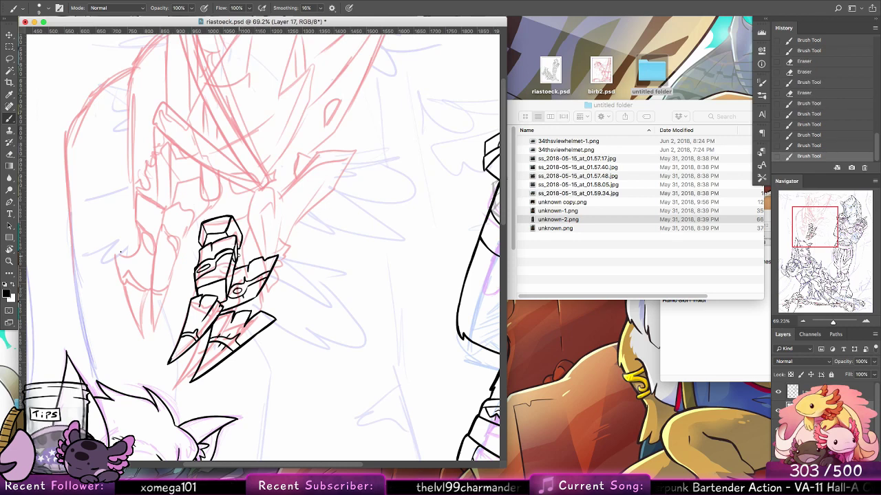
Ink the side plate's upper face and small crack marks, and add the short piece joining it to the wider fang
mouse_move(241, 254)
mouse_down()
mouse_move(279, 255)
mouse_move(238, 259)
mouse_up()
key(super+z)
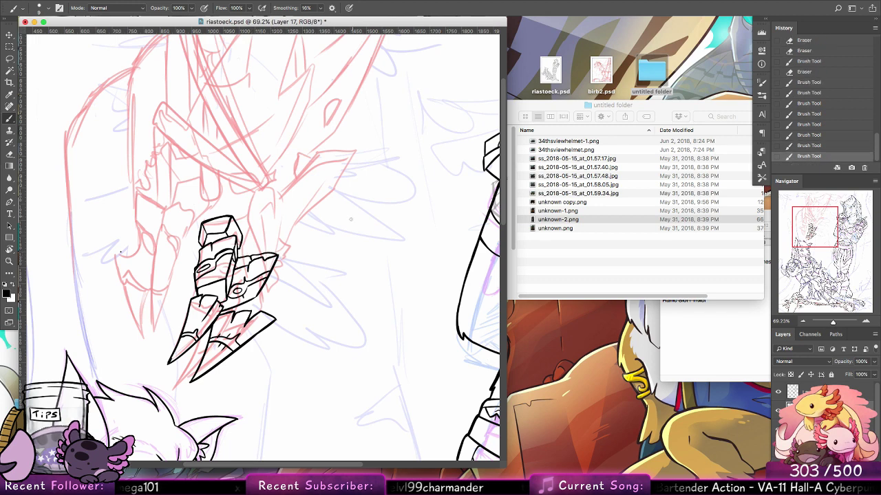
key(ctrl+z)
key(ctrl+z)
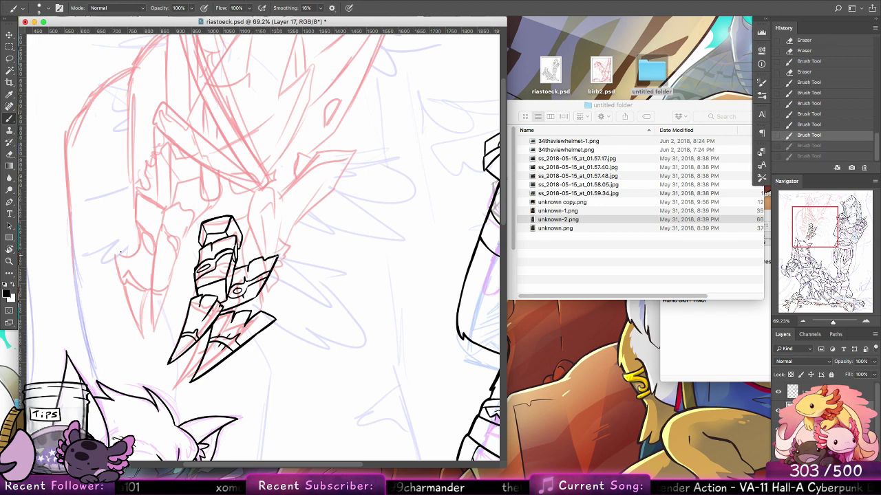
drag(262, 252, 254, 256)
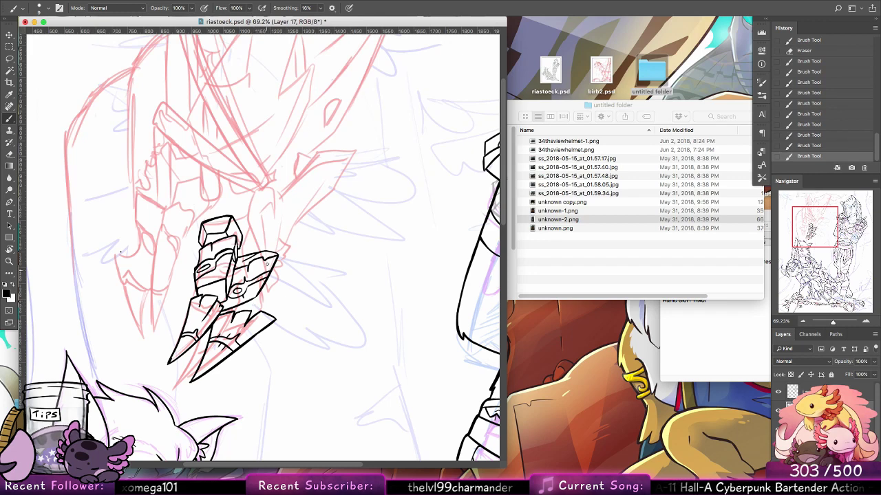
mouse_move(258, 299)
mouse_down()
mouse_move(264, 294)
mouse_move(251, 315)
mouse_up()
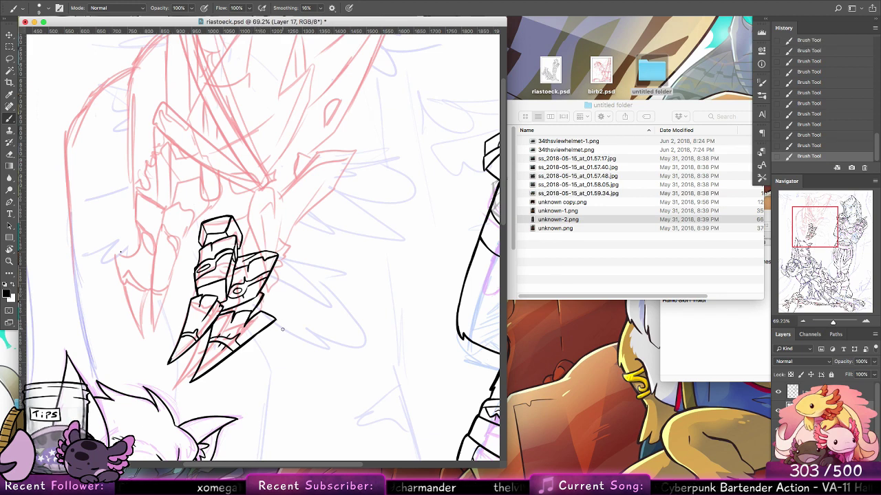
Ink a small pointed four-sided plate on the opposite side of the jaw, across the gap from the finished fangs
scroll(294, 254, up, 3)
scroll(293, 254, left, 2)
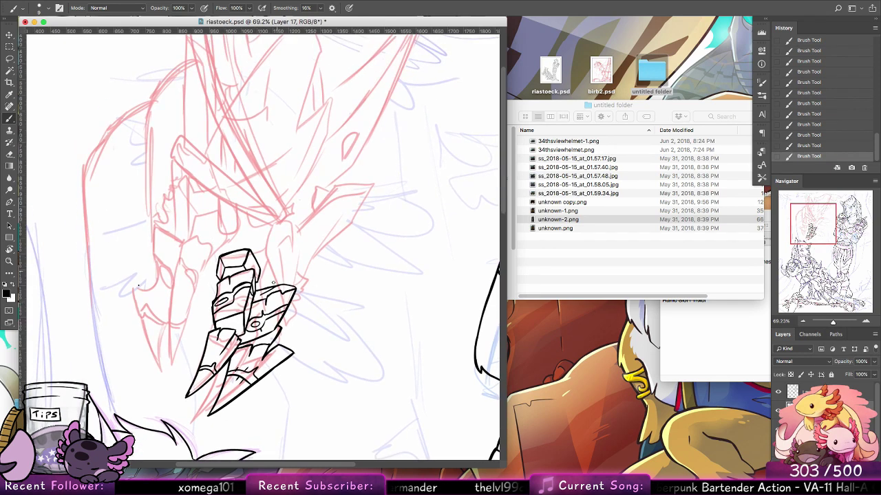
drag(225, 366, 218, 386)
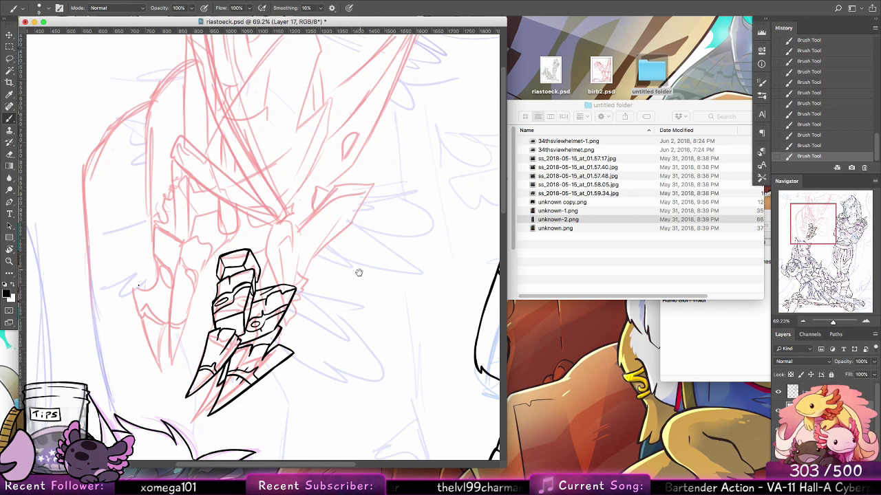
drag(358, 271, 376, 351)
drag(286, 334, 344, 301)
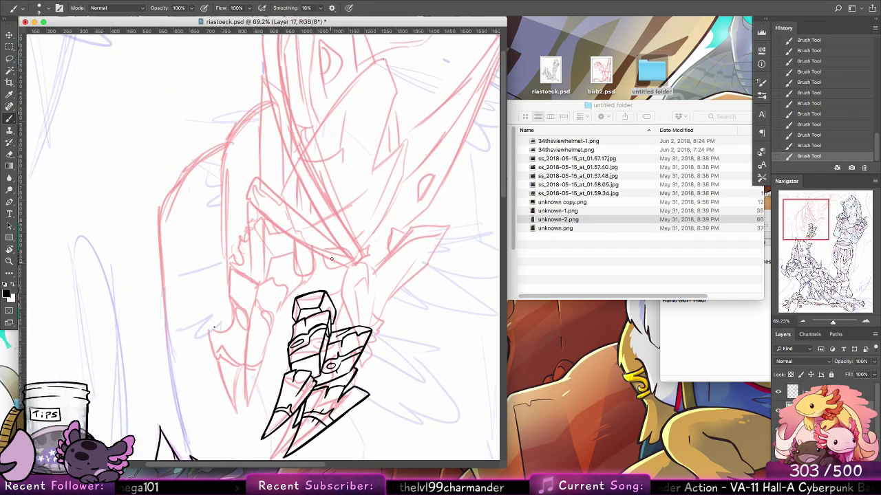
drag(250, 267, 271, 301)
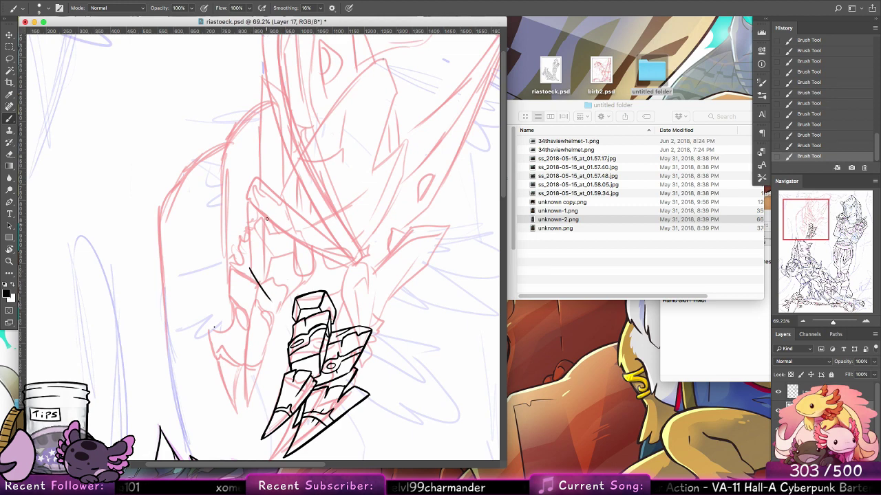
mouse_move(250, 268)
mouse_down()
mouse_move(246, 306)
mouse_move(258, 316)
mouse_up()
key(super+z)
key(super+z)
key(super+z)
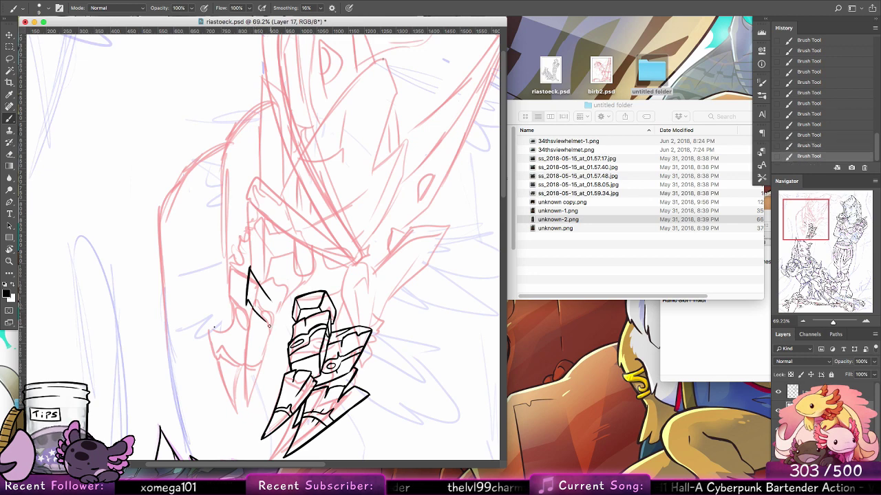
key(super+z)
key(super+z)
key(super+z)
key(super+z)
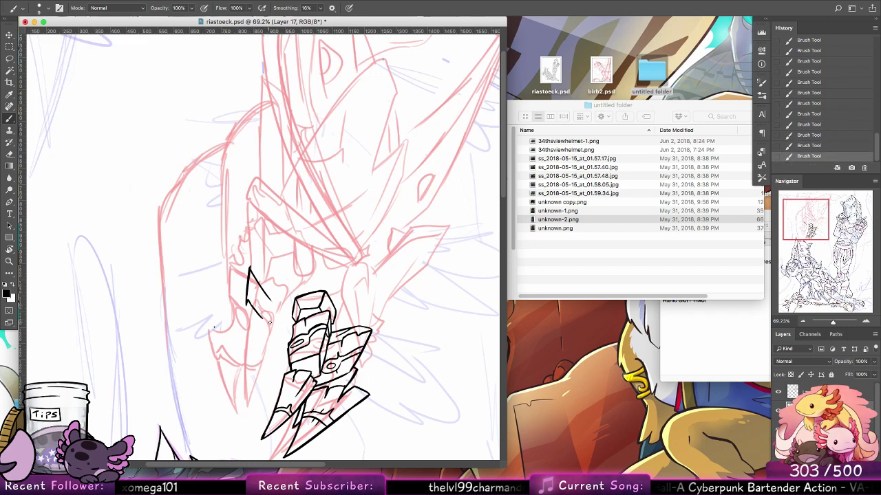
drag(265, 320, 276, 307)
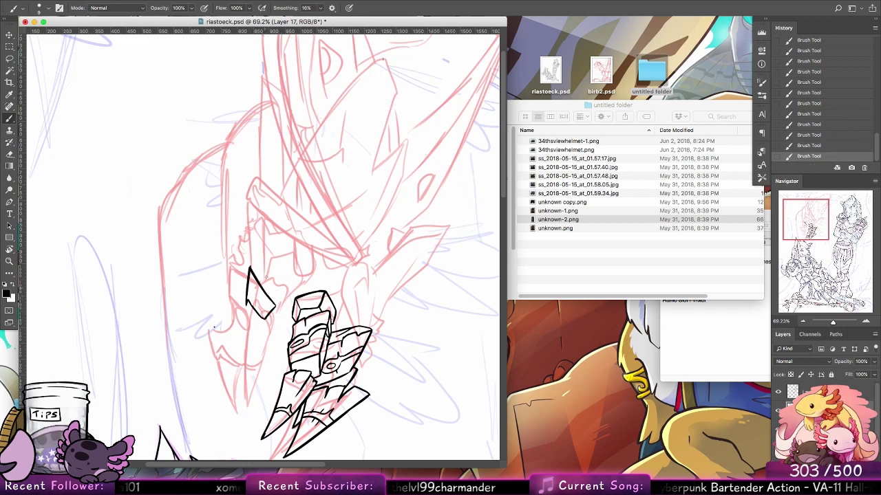
Ink the top edge of the next jaw plate, running outward from beneath the small pointed plate
mouse_move(227, 308)
mouse_down()
mouse_move(263, 318)
mouse_move(250, 319)
mouse_up()
key(super+z)
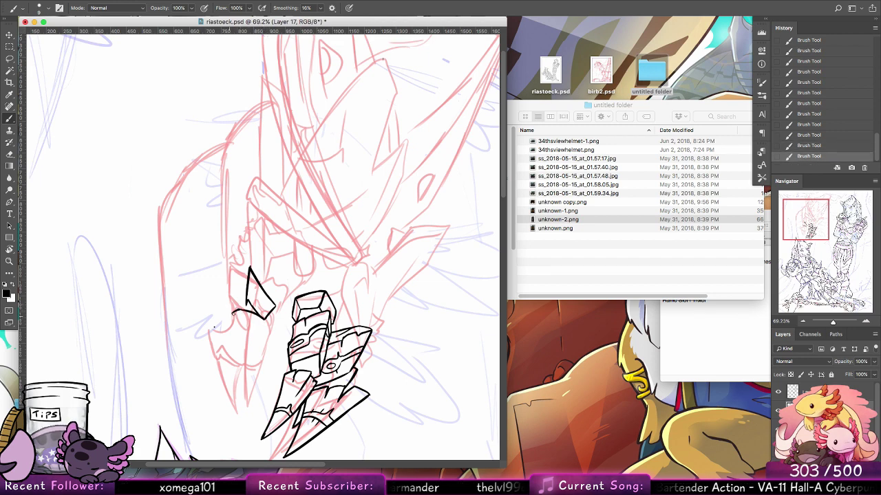
drag(257, 274, 262, 278)
key(super+alt+z)
key(super+alt+z)
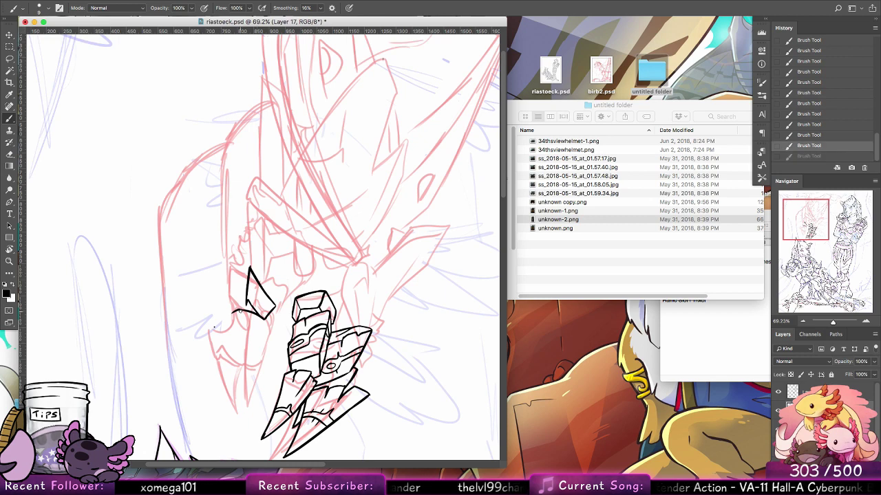
drag(247, 309, 229, 315)
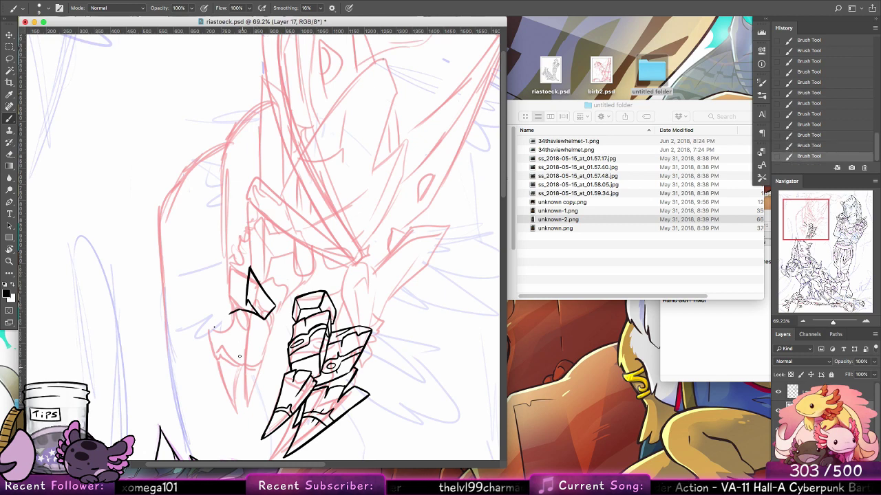
Ink the sides of this jaw plate down to a narrow end, and add a small ringed hole with bands across it
scroll(239, 357, down, 4)
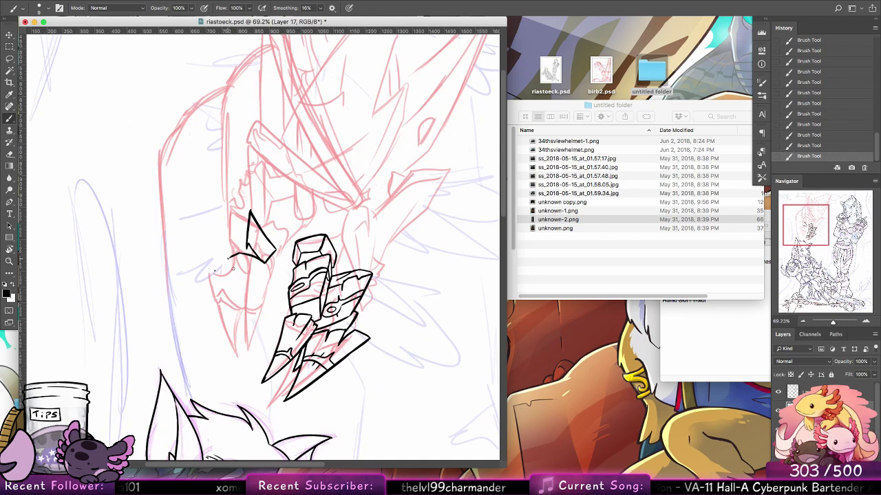
drag(229, 260, 260, 307)
key(super+z)
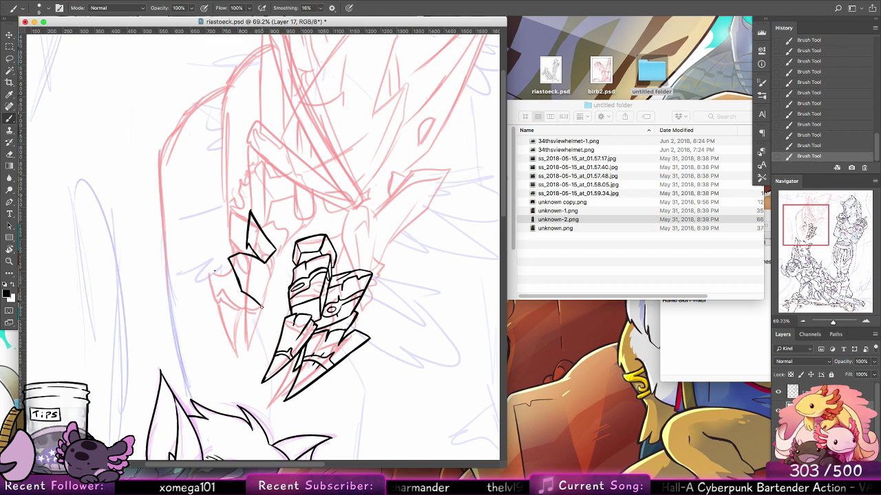
mouse_move(264, 262)
mouse_down()
mouse_move(270, 275)
mouse_move(260, 305)
mouse_up()
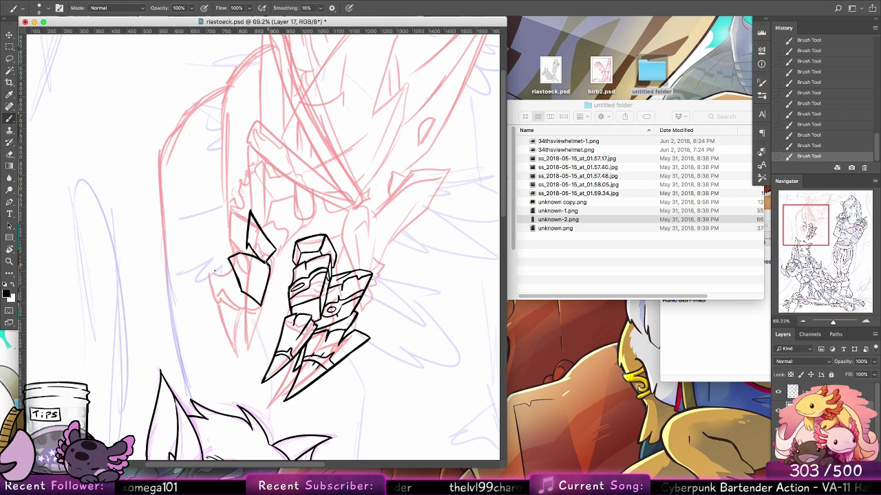
mouse_move(234, 267)
mouse_down()
mouse_move(267, 287)
mouse_move(252, 283)
mouse_move(257, 265)
mouse_up()
key(alt+super+z)
key(alt+super+z)
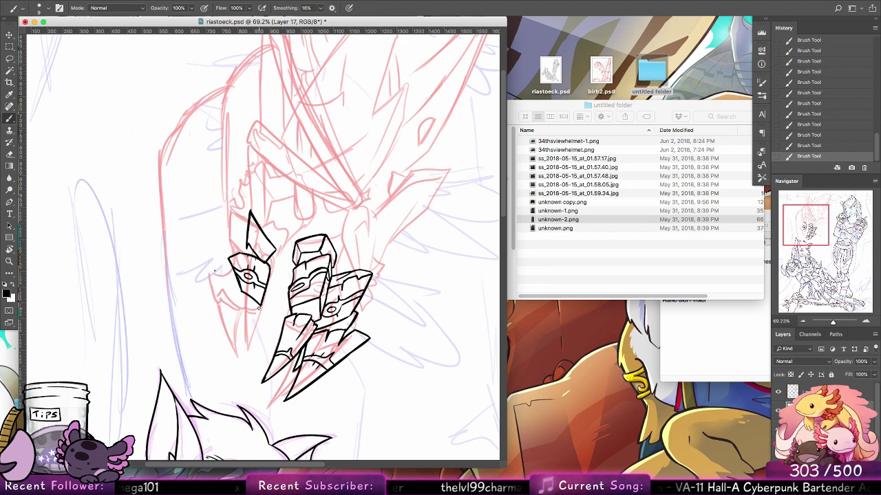
Ink the narrow fang below the ringed plate with a jagged top edge and cross bands, and touch up the plate's edges
mouse_move(260, 308)
mouse_down()
mouse_move(236, 312)
mouse_move(235, 299)
mouse_move(247, 332)
mouse_up()
key(super+z)
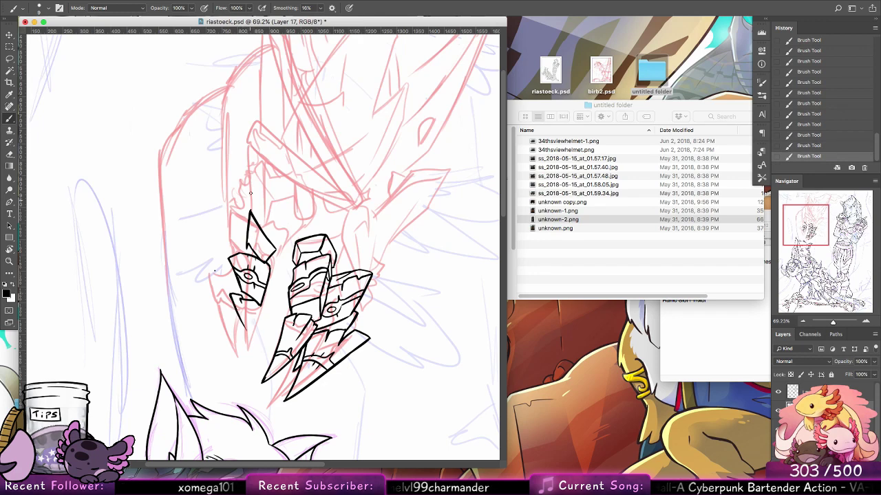
key(ctrl+z)
mouse_move(229, 296)
mouse_down()
mouse_move(241, 355)
mouse_move(256, 319)
mouse_up()
key(ctrl+z)
mouse_move(241, 357)
mouse_down()
mouse_move(263, 305)
mouse_move(251, 312)
mouse_move(263, 252)
mouse_move(242, 325)
mouse_move(231, 323)
mouse_move(253, 330)
mouse_up()
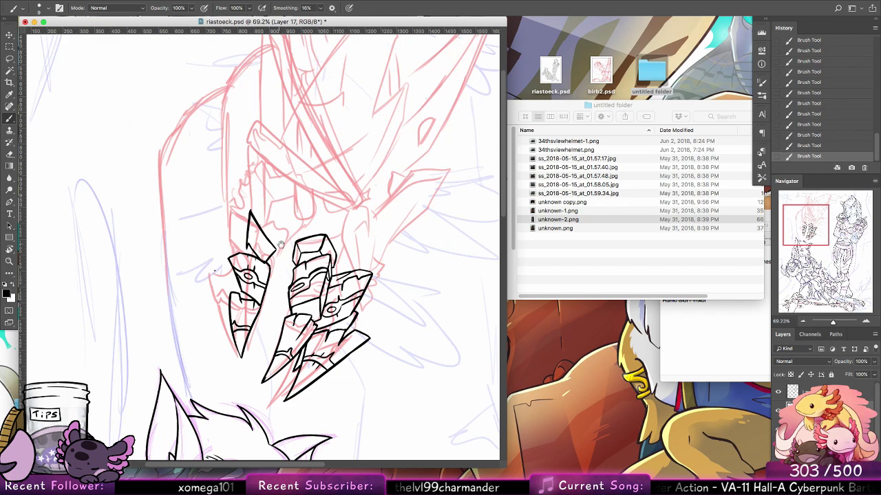
drag(282, 277, 283, 339)
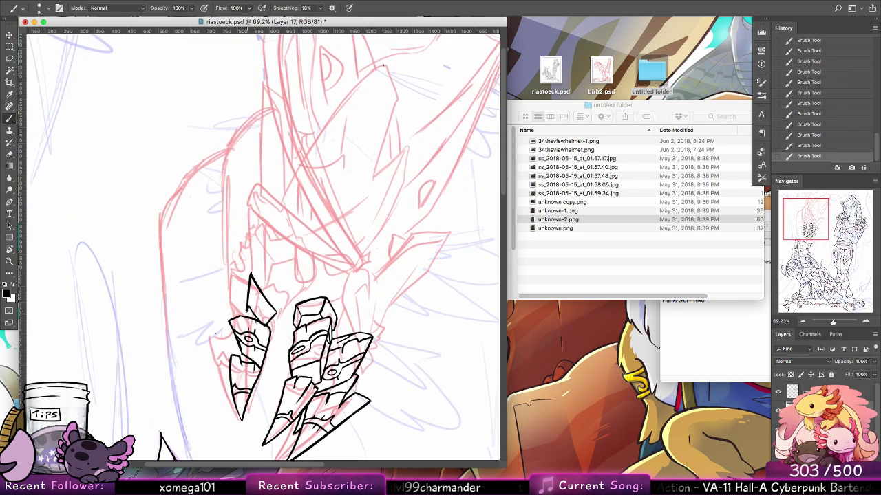
drag(248, 310, 249, 317)
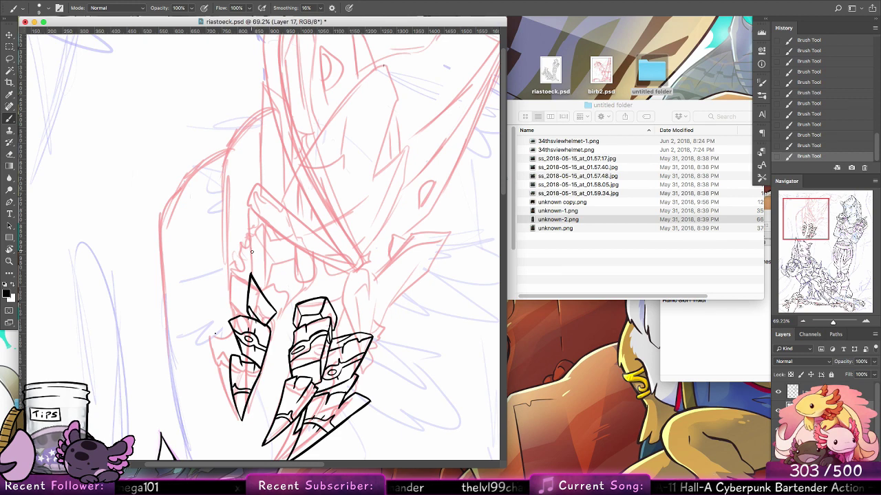
mouse_move(250, 253)
mouse_down()
mouse_move(268, 272)
mouse_move(288, 243)
mouse_move(271, 271)
mouse_move(287, 242)
mouse_move(260, 256)
mouse_up()
drag(287, 216, 289, 255)
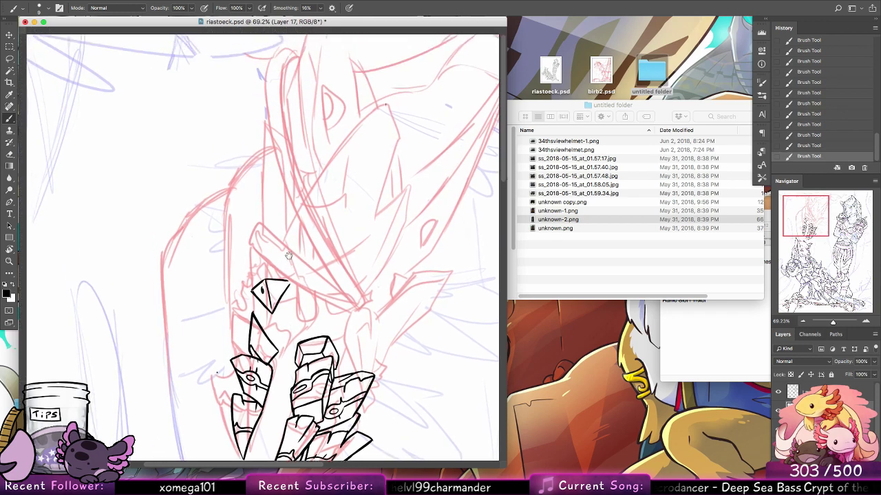
key(ctrl+r)
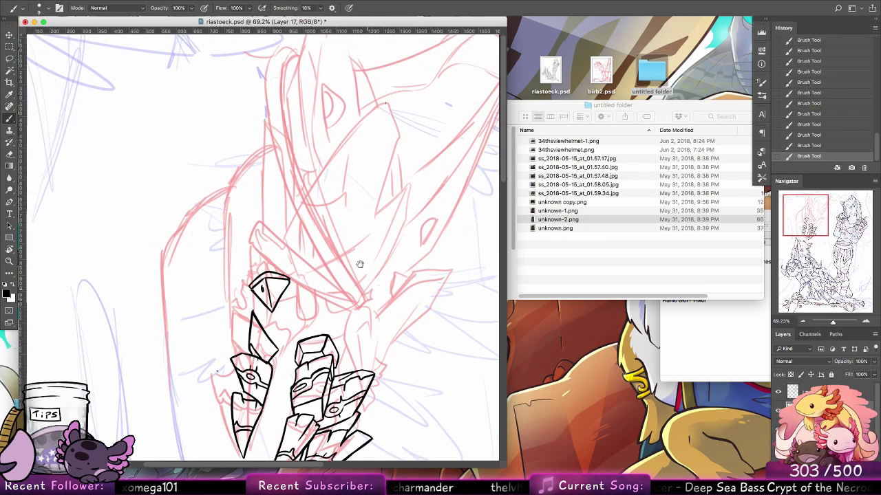
mouse_move(374, 326)
mouse_down()
mouse_move(360, 293)
mouse_move(368, 329)
mouse_up()
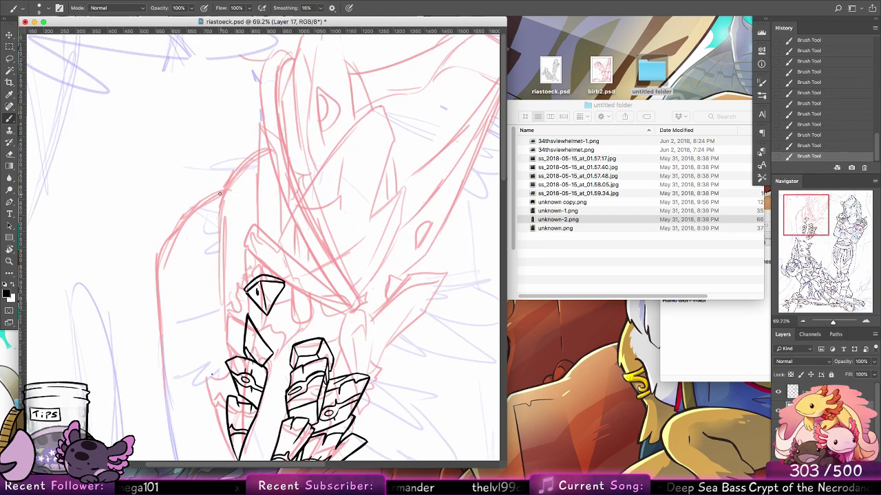
mouse_move(245, 289)
mouse_down()
mouse_move(230, 256)
mouse_move(264, 241)
mouse_up()
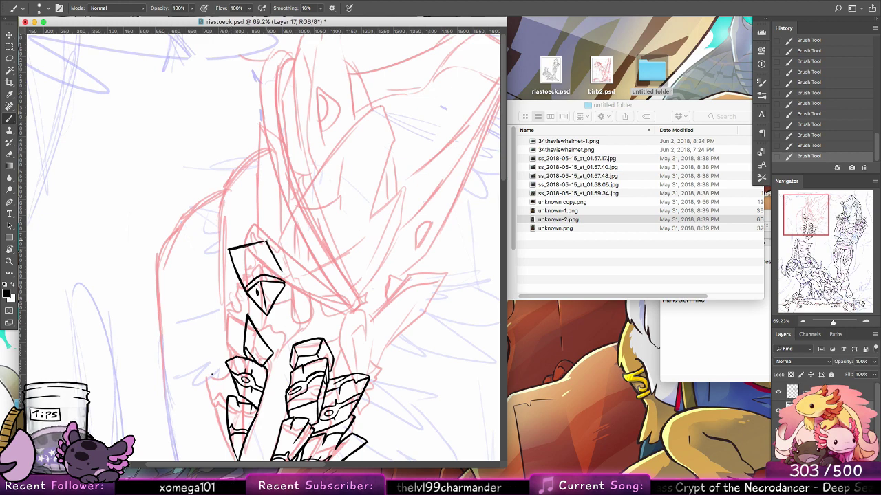
key(super+alt+z)
key(super+alt+z)
key(super+alt+z)
key(super+alt+z)
key(super+alt+z)
key(super+alt+z)
key(super+alt+z)
key(super+alt+z)
key(super+alt+z)
key(super+alt+z)
key(super+alt+z)
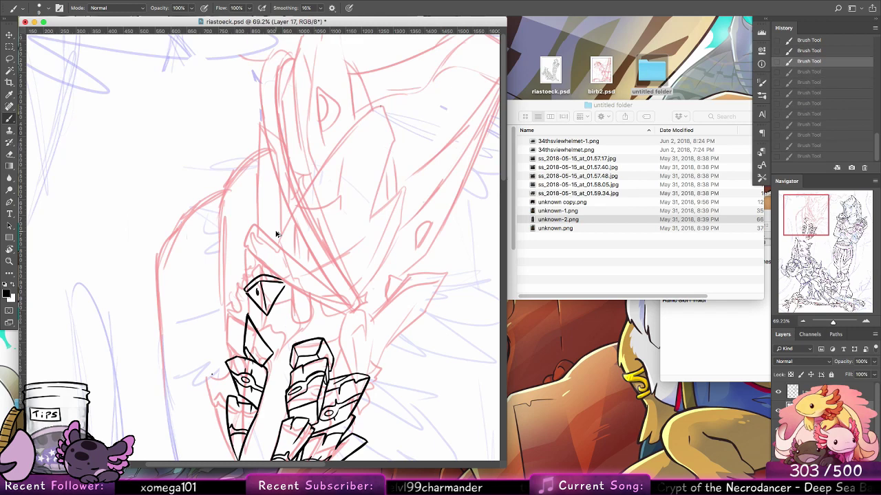
key(super+alt+z)
key(super+alt+z)
key(super+alt+z)
key(super+alt+z)
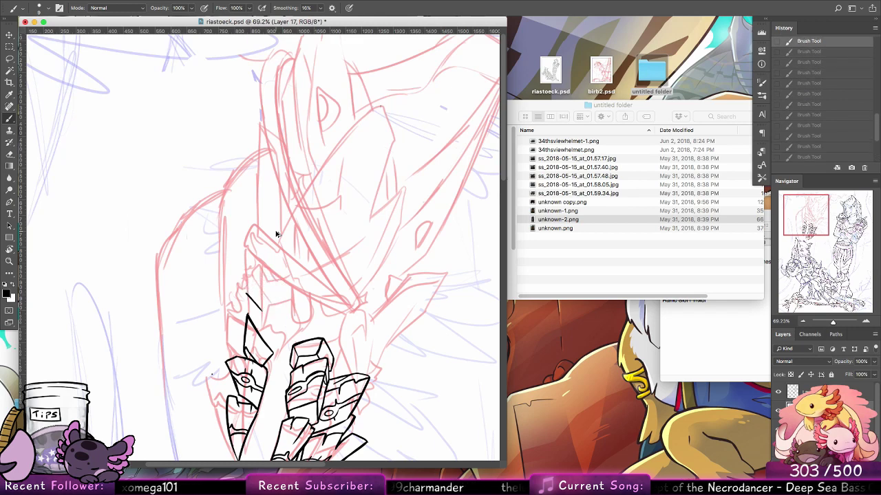
Ink a small pointed piece behind the block atop the finished fangs, and the stepped upper outline of the large plate above it
scroll(422, 304, down, 5)
scroll(422, 305, right, 3)
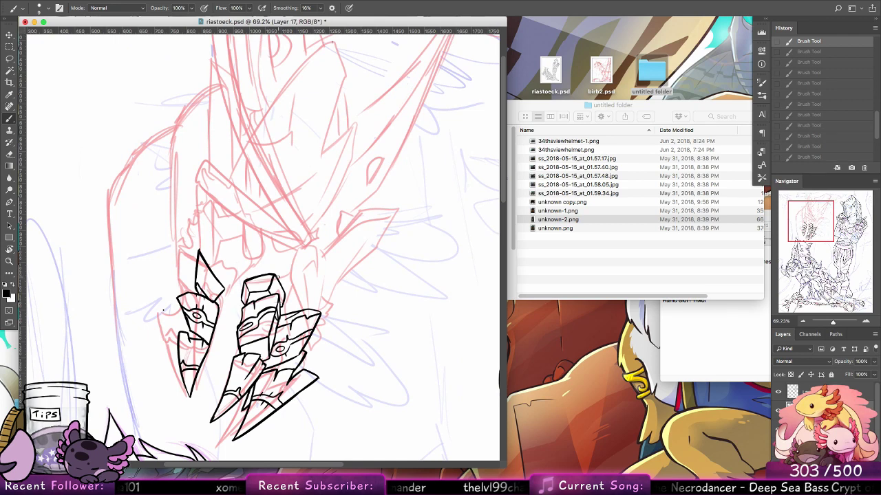
mouse_move(241, 288)
mouse_down()
mouse_move(234, 282)
mouse_move(257, 259)
mouse_up()
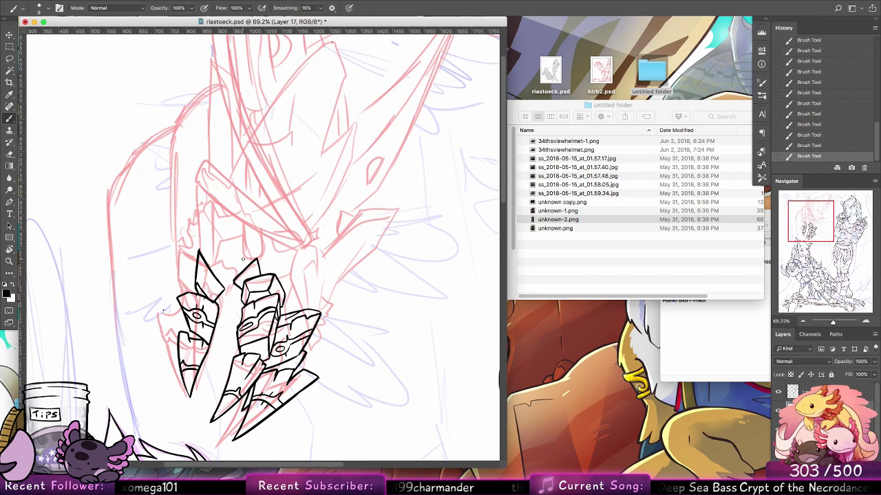
mouse_move(263, 274)
mouse_down()
mouse_move(257, 245)
mouse_move(282, 234)
mouse_up()
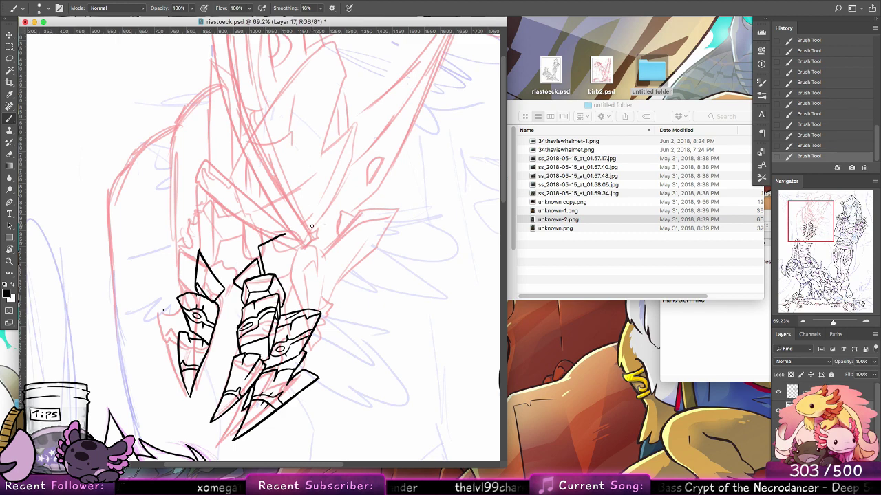
mouse_move(287, 234)
mouse_down()
mouse_move(307, 257)
mouse_move(252, 247)
mouse_move(277, 233)
mouse_move(328, 250)
mouse_up()
key(super+z)
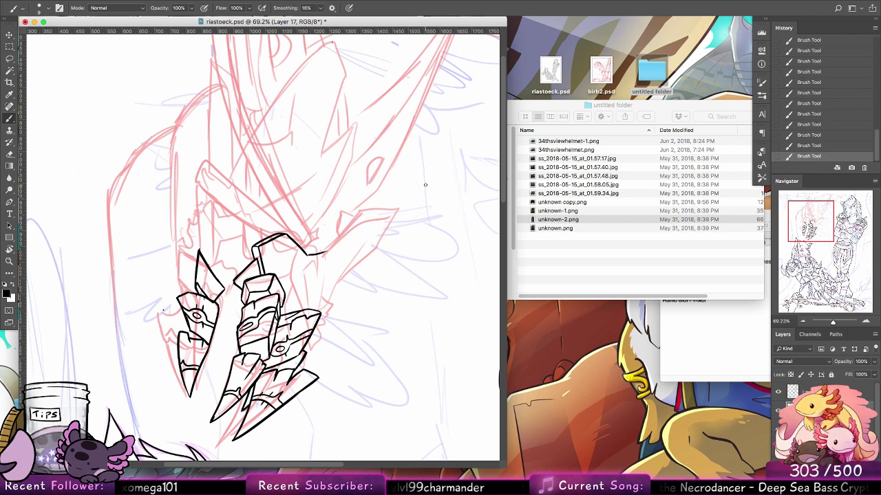
Close the large plate with a rounded end and curved lower edge, and add a small slot and short edge marks inside it
mouse_move(285, 300)
mouse_down()
mouse_move(336, 291)
mouse_move(327, 287)
mouse_move(350, 271)
mouse_move(336, 250)
mouse_move(326, 252)
mouse_move(345, 277)
mouse_up()
key(super+z)
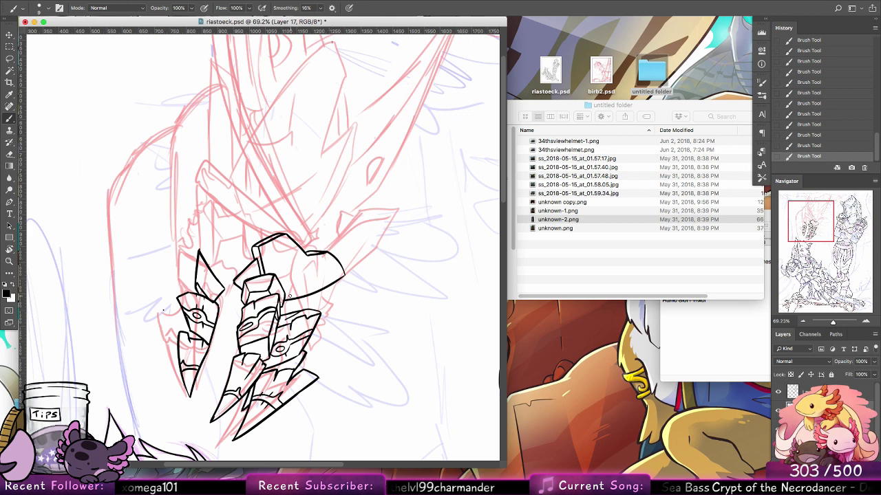
mouse_move(290, 295)
mouse_down()
mouse_move(309, 258)
mouse_move(300, 275)
mouse_up()
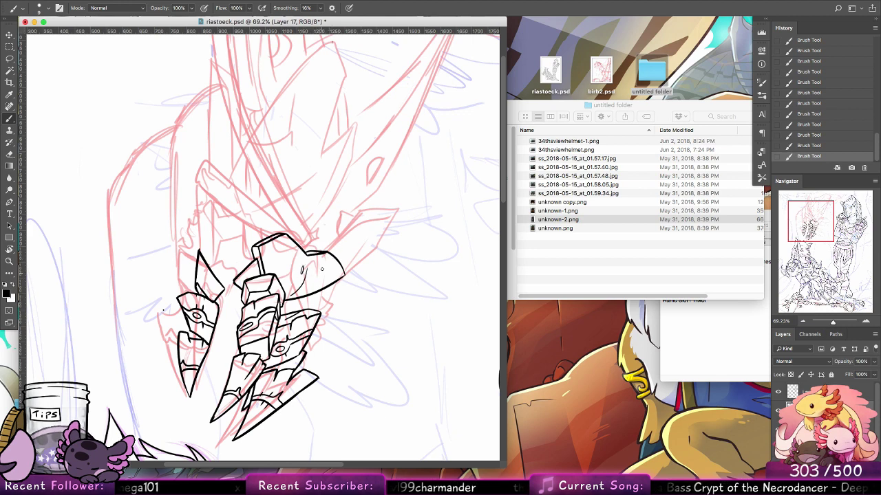
drag(278, 242, 282, 238)
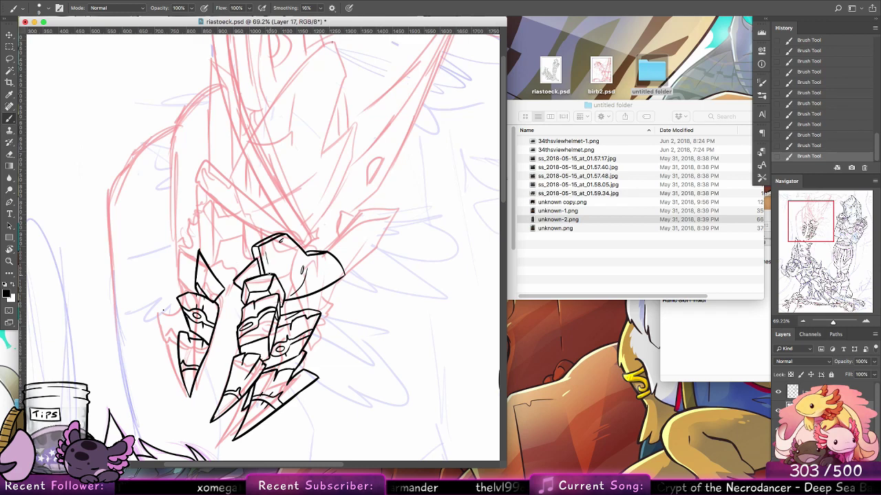
drag(353, 205, 320, 226)
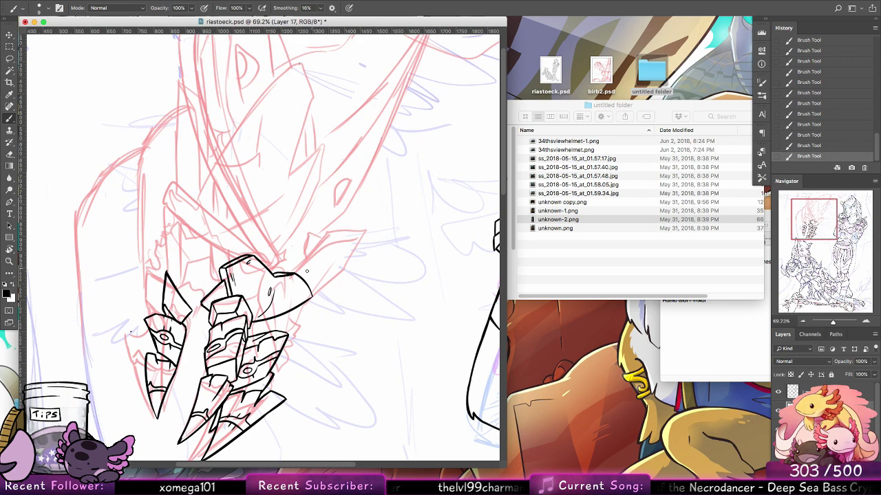
drag(303, 272, 335, 231)
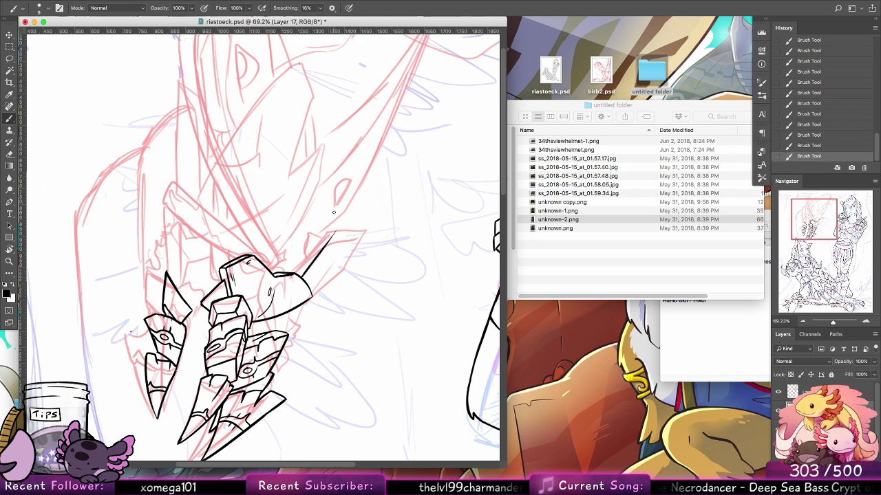
key(ctrl+z)
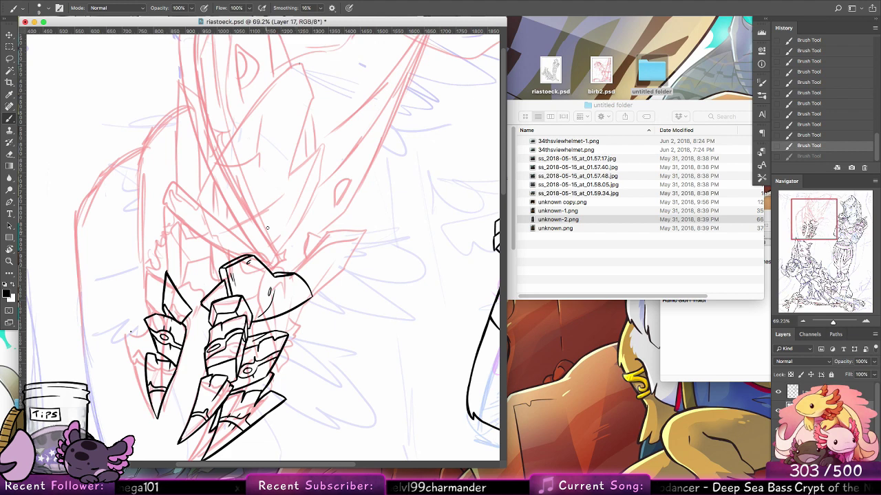
scroll(268, 227, up, 3)
scroll(274, 286, up, 3)
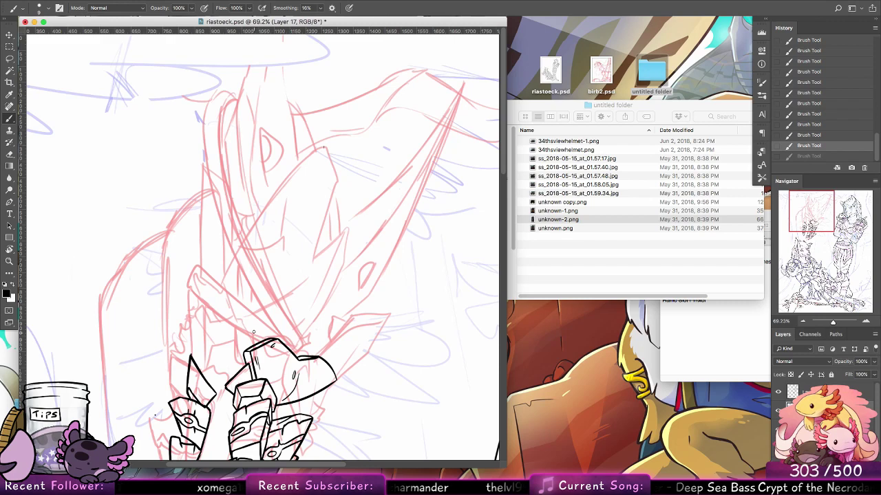
Ink the two base edges and the long curved outer edge of the blade above the large plate, and start its cross band
key(ctrl+shift+z)
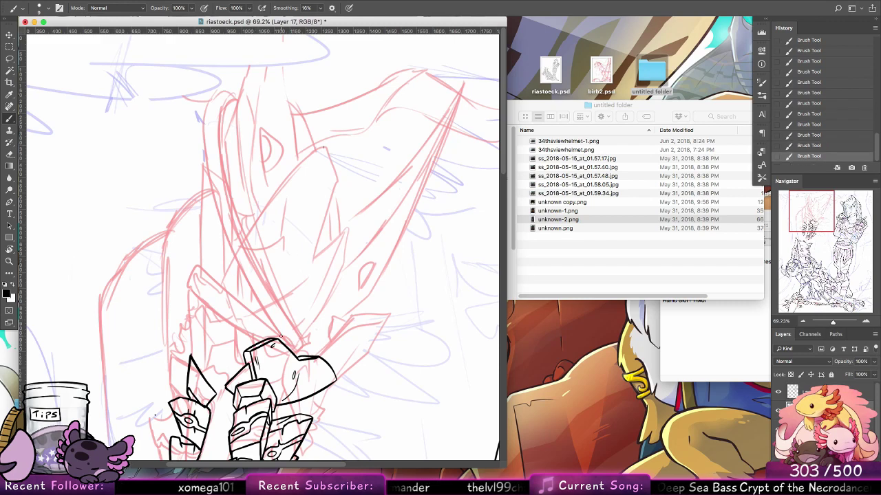
drag(280, 342, 317, 305)
key(ctrl+z)
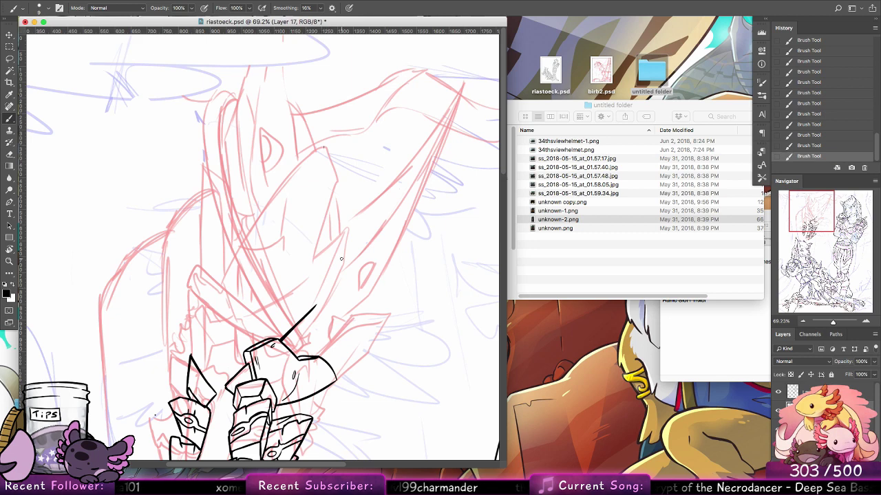
drag(253, 342, 227, 304)
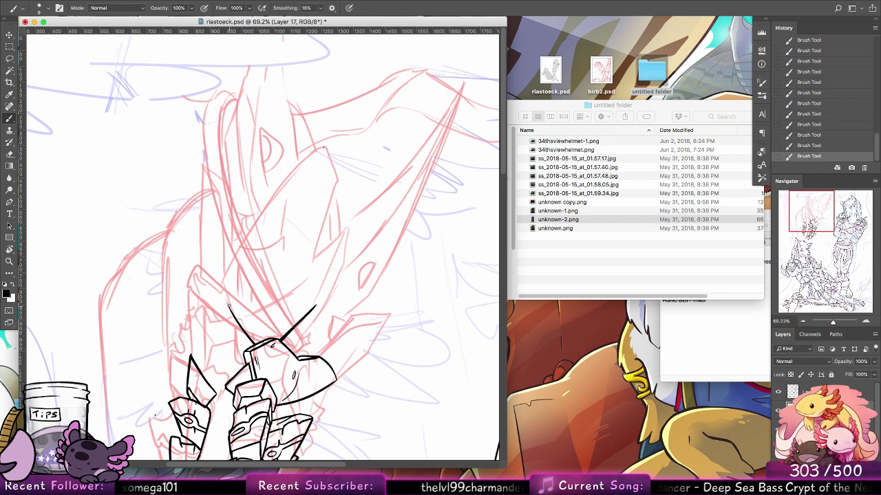
drag(229, 297, 325, 152)
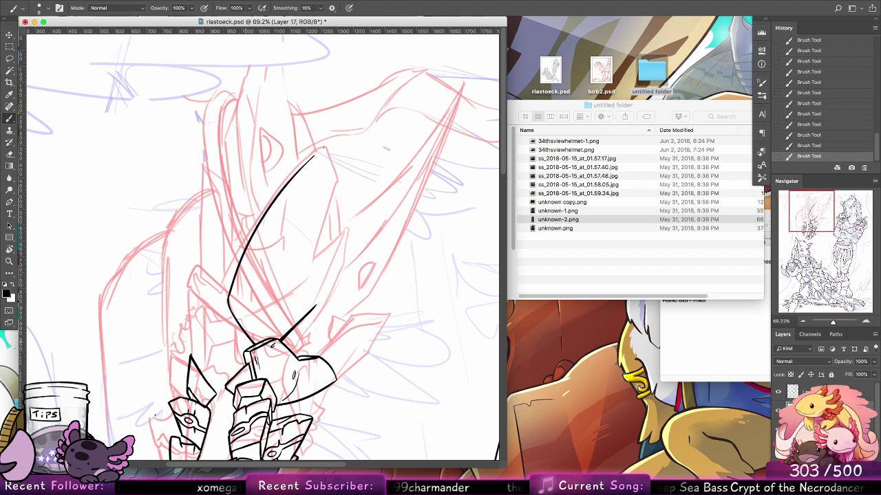
drag(229, 296, 254, 282)
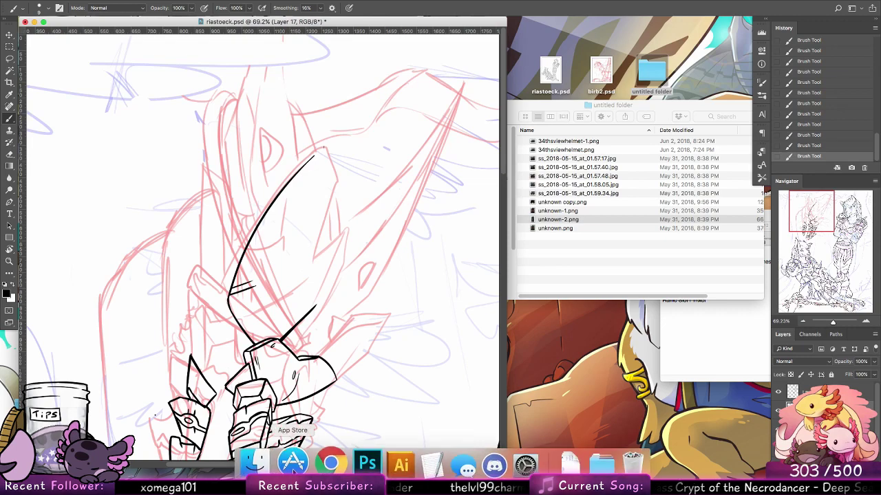
Switch to Chrome, search for "x in my x meme", view the first image result, and return to the drawing in Photoshop
click(286, 451)
text(x in my x meme)
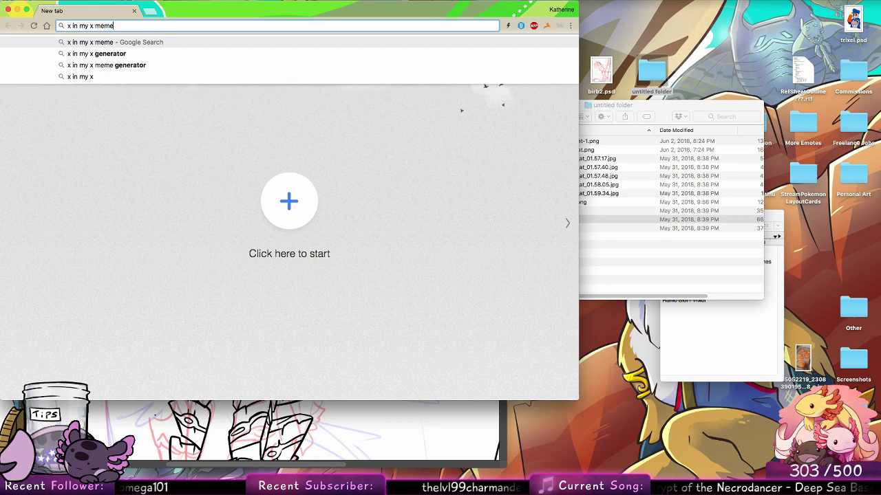
key(Return)
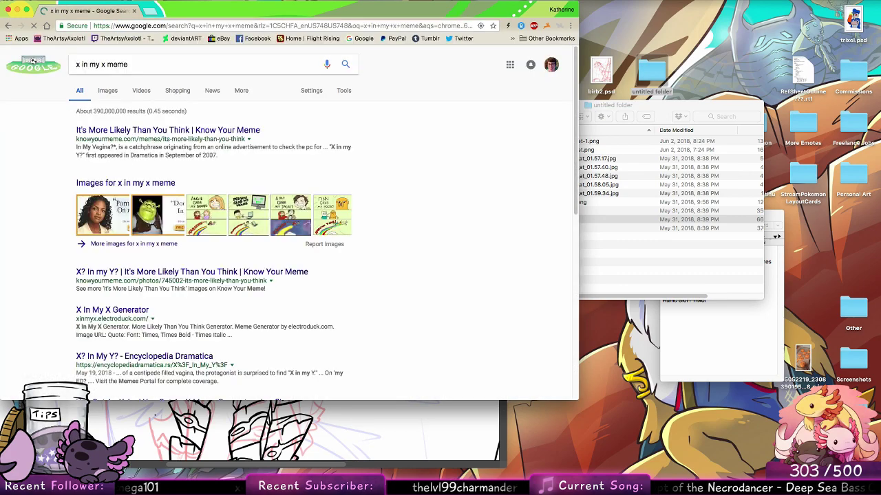
click(159, 248)
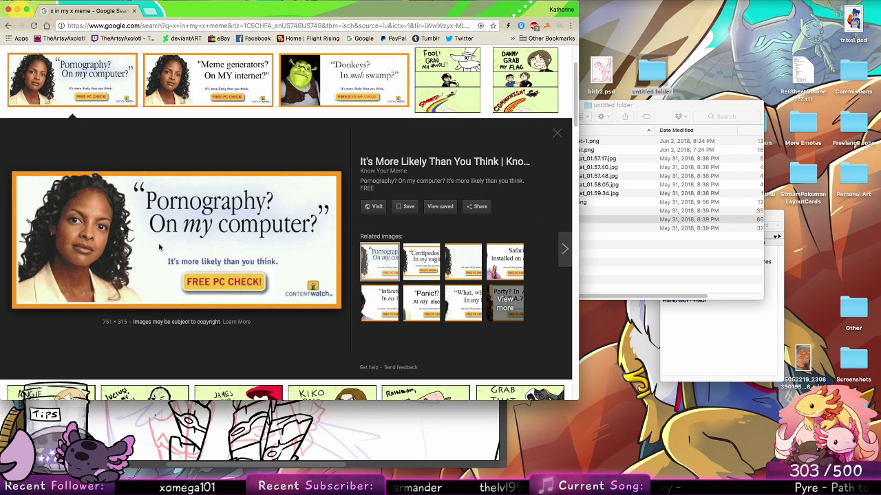
click(135, 11)
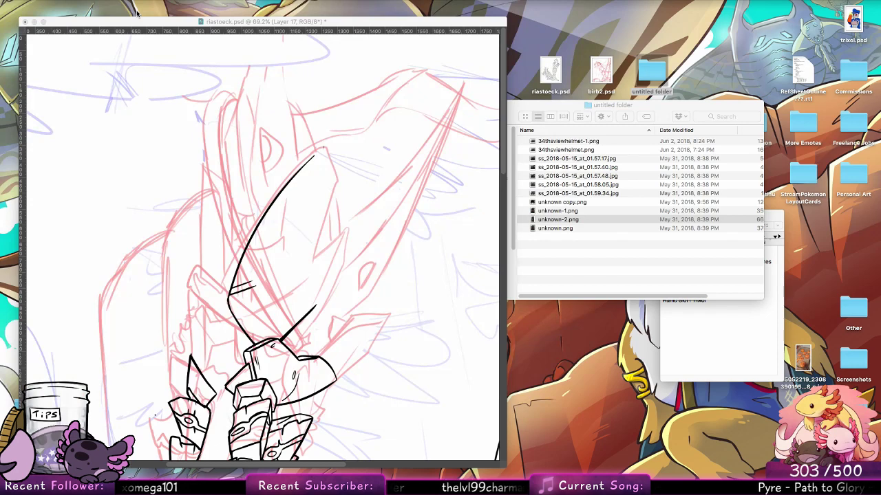
click(29, 139)
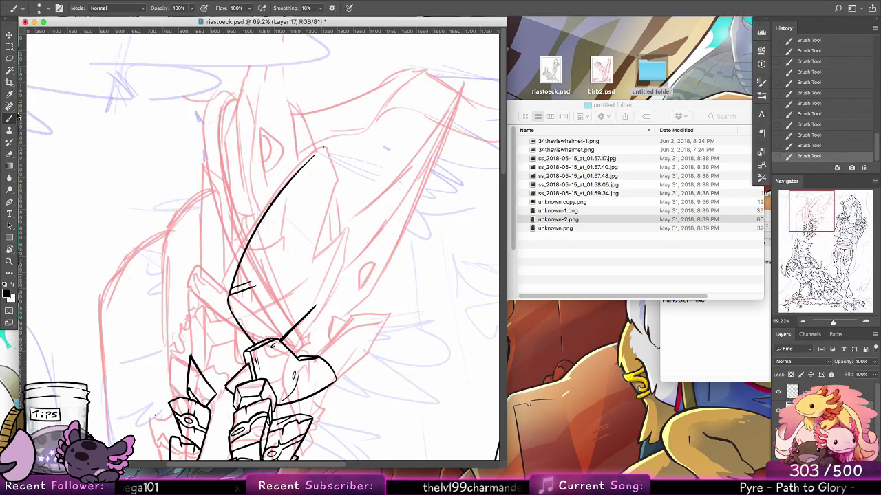
Ink the blade's slanted double band with a notched end, and close the blade's far side up to the pointed tip
drag(256, 286, 287, 252)
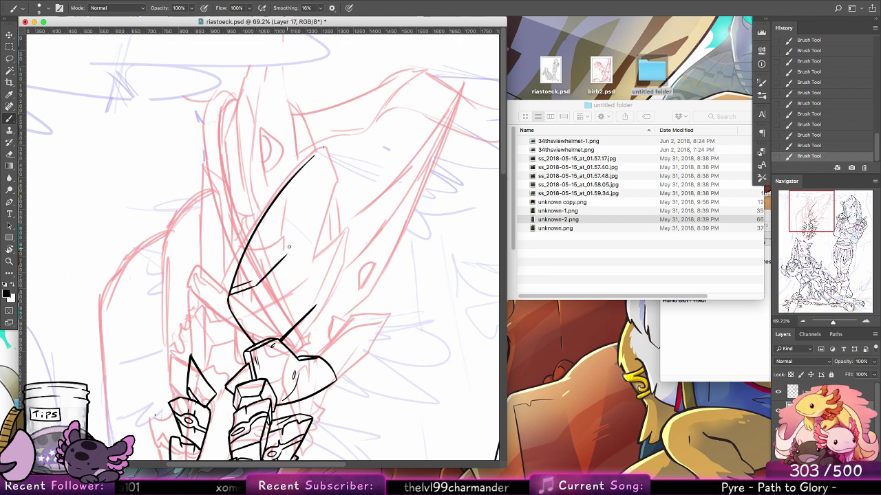
drag(249, 282, 306, 236)
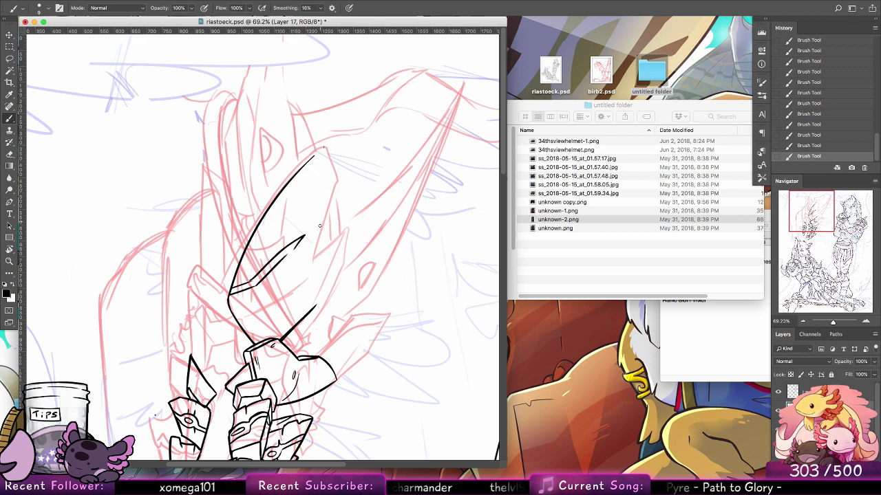
drag(305, 237, 314, 260)
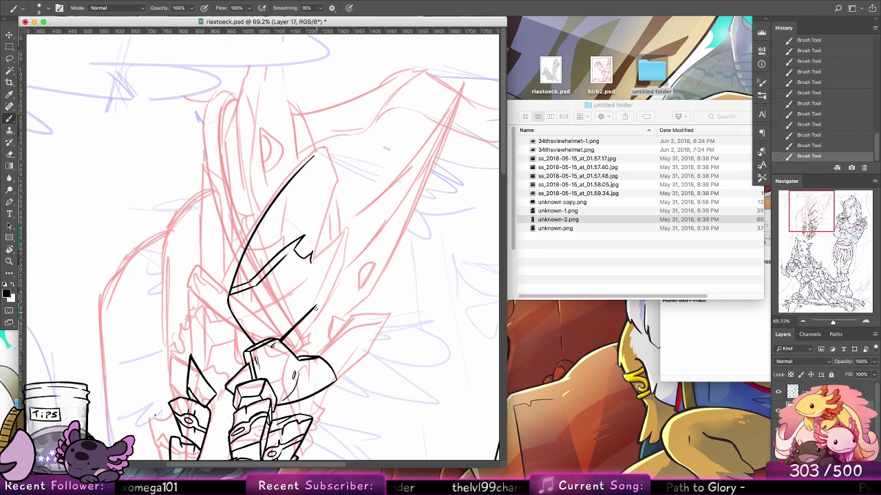
mouse_move(315, 307)
mouse_down()
mouse_move(339, 136)
mouse_move(313, 180)
mouse_up()
mouse_move(324, 145)
mouse_down()
mouse_move(307, 163)
mouse_move(334, 159)
mouse_move(337, 171)
mouse_up()
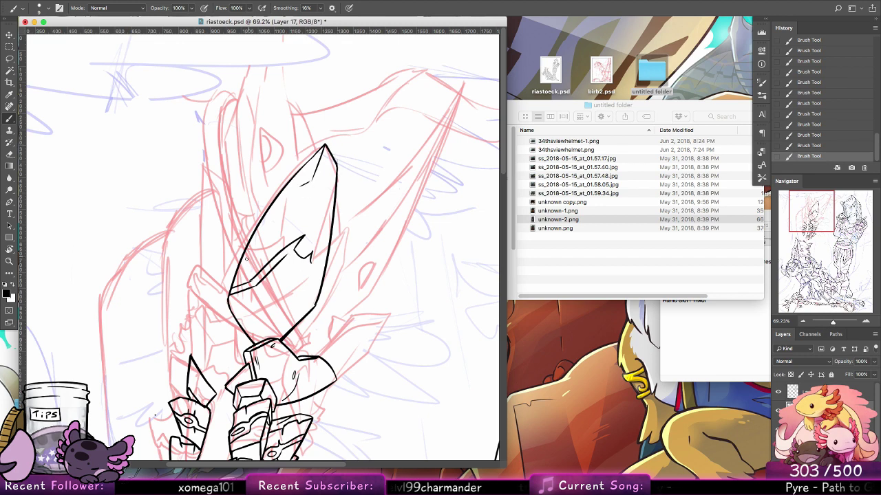
Ink the blade's inner contour, the rest of its jagged band and a pointed oval below it, with a small hole and short surface marks
drag(313, 181, 324, 214)
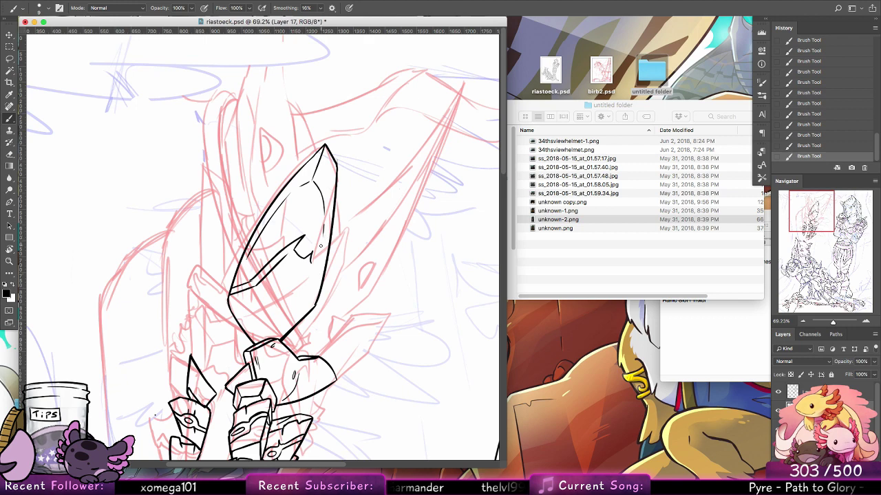
drag(309, 243, 317, 266)
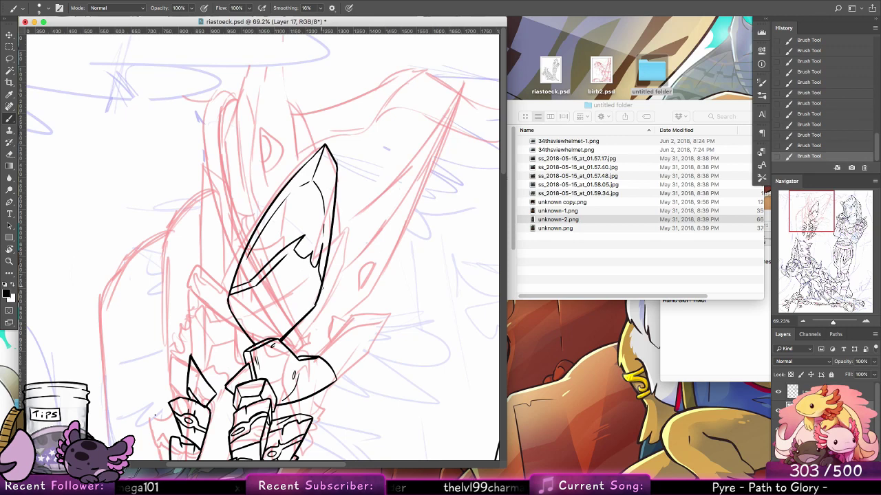
mouse_move(298, 269)
mouse_down()
mouse_move(321, 286)
mouse_move(288, 254)
mouse_up()
mouse_move(309, 287)
mouse_down()
mouse_move(333, 271)
mouse_move(346, 242)
mouse_move(321, 234)
mouse_move(315, 275)
mouse_move(337, 259)
mouse_move(333, 249)
mouse_up()
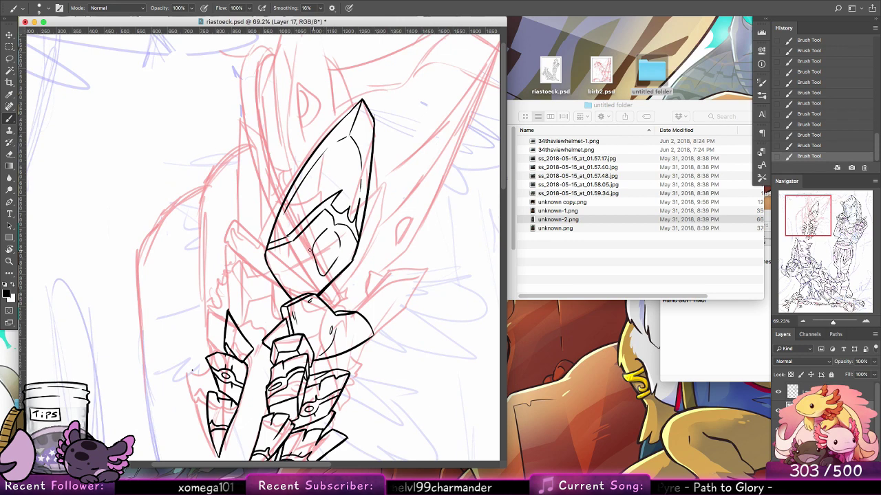
key(super+z)
key(super+z)
key(super+z)
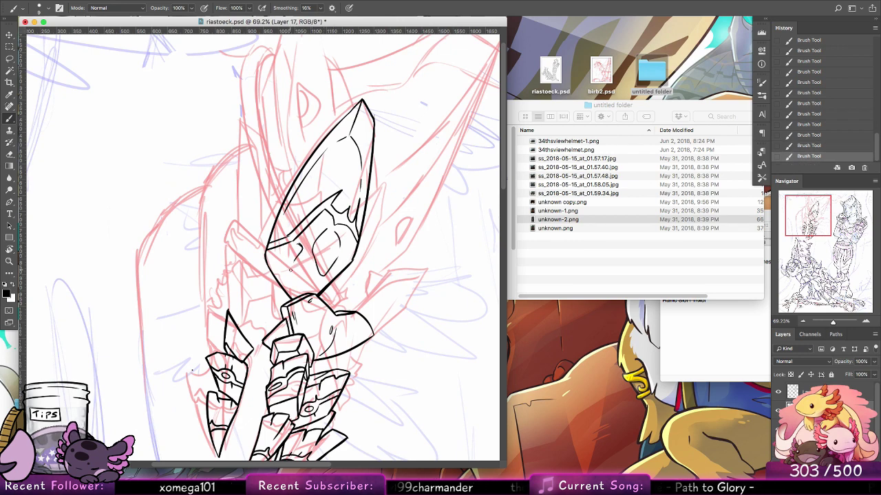
key(super+shift+z)
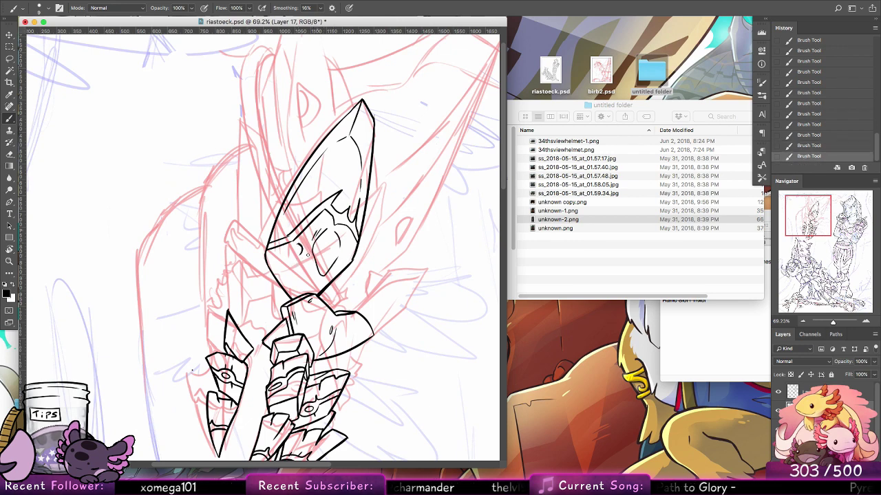
mouse_move(292, 208)
mouse_down()
mouse_move(289, 216)
mouse_move(292, 209)
mouse_up()
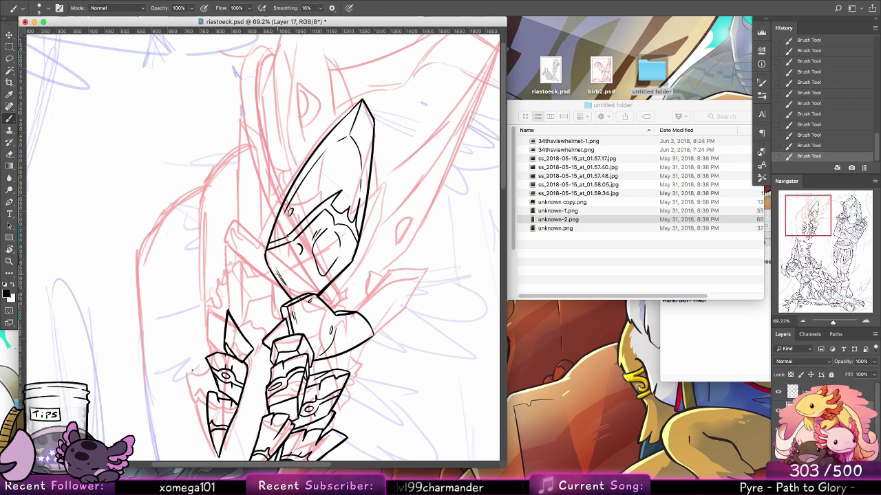
drag(361, 112, 354, 129)
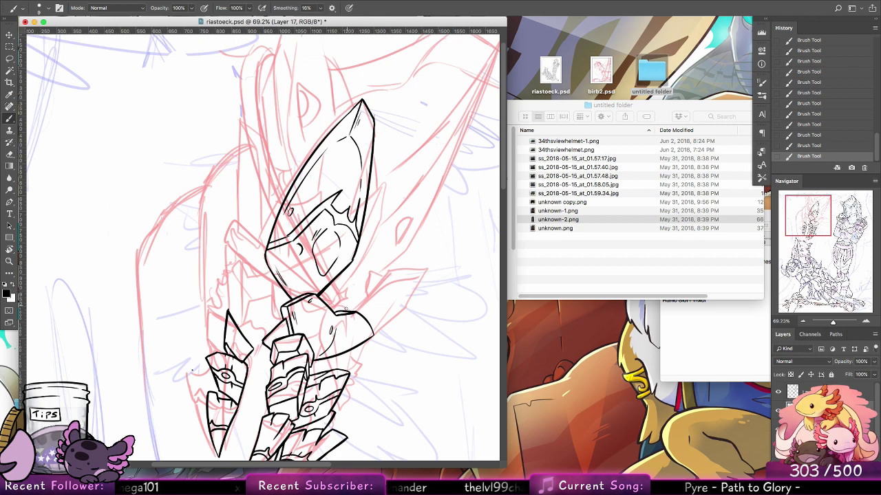
Reshape the blade's lower corner into a rounder curve, erasing stray ink along it and redrawing the bottom edge
drag(323, 298, 355, 256)
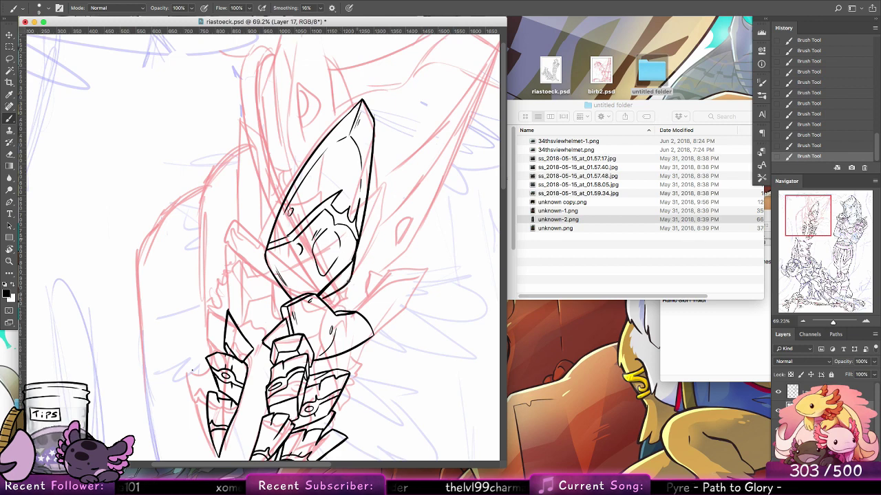
key(super+z)
key(super+shift+z)
key(super+shift+z)
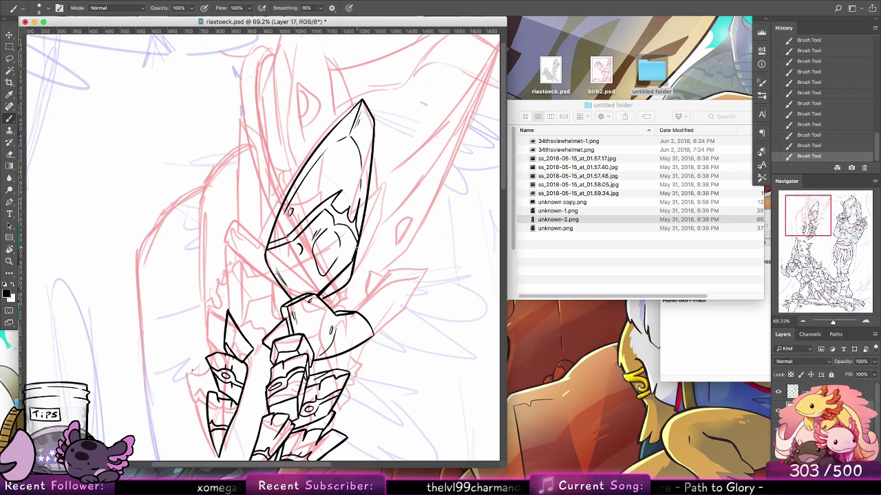
key(e)
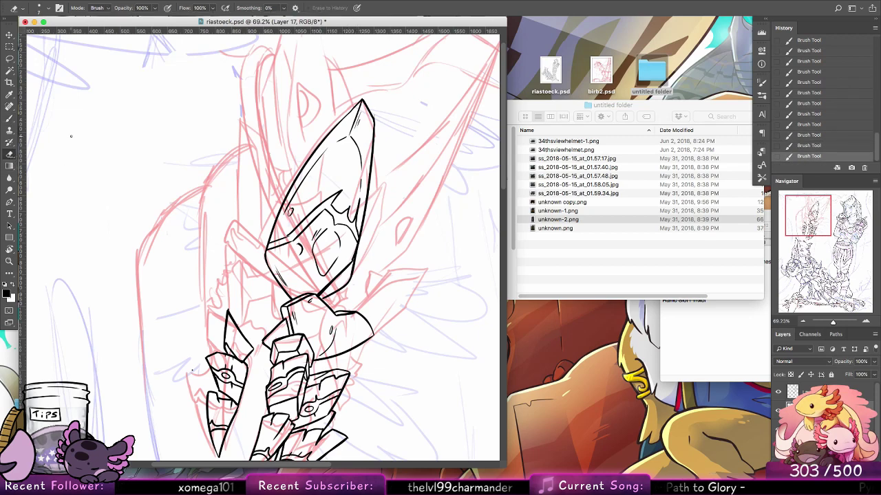
key(super+z)
key(super+shift+z)
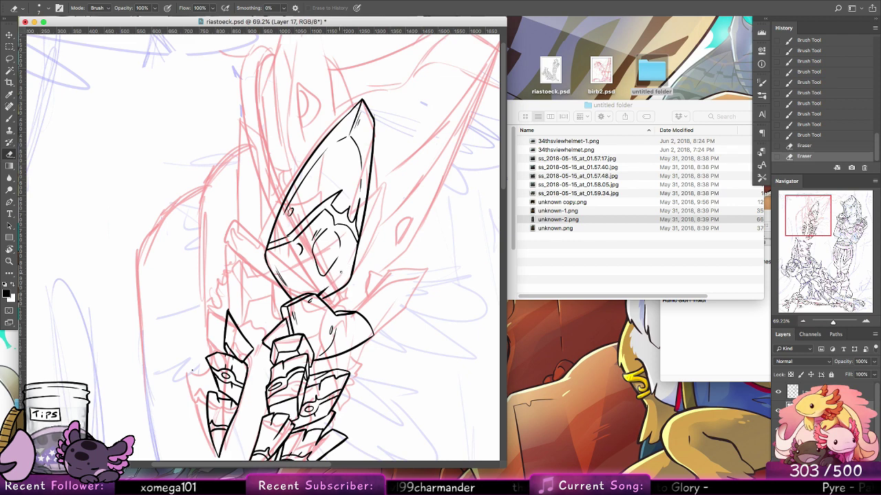
key(b)
drag(321, 297, 349, 278)
mouse_move(341, 311)
mouse_down()
mouse_move(341, 298)
mouse_move(378, 273)
mouse_up()
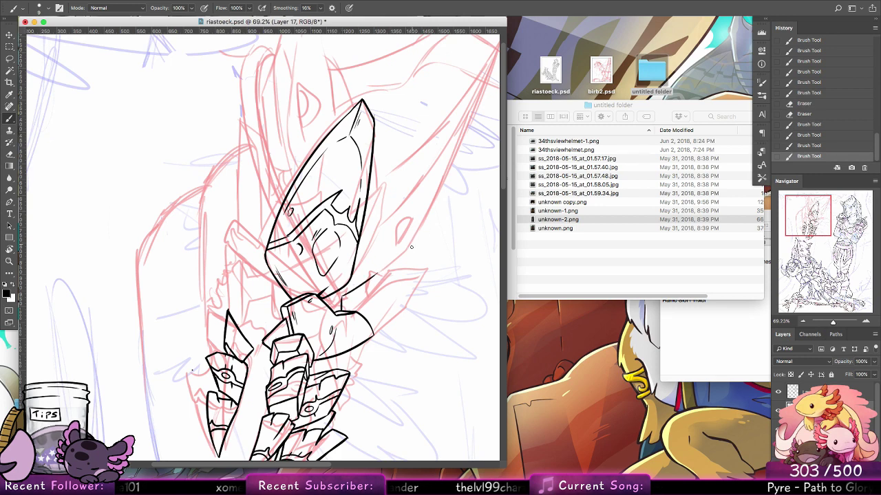
key(alt+super+z)
key(alt+super+z)
Ink the angular fin beside the blade's base with a double edge and flat end, and add curved inner lines
mouse_move(346, 311)
mouse_down()
mouse_move(358, 278)
mouse_move(353, 289)
mouse_up()
mouse_move(377, 256)
mouse_down()
mouse_move(362, 270)
mouse_move(376, 258)
mouse_up()
mouse_move(351, 311)
mouse_down()
mouse_move(368, 273)
mouse_move(407, 243)
mouse_move(436, 245)
mouse_move(413, 300)
mouse_move(365, 322)
mouse_up()
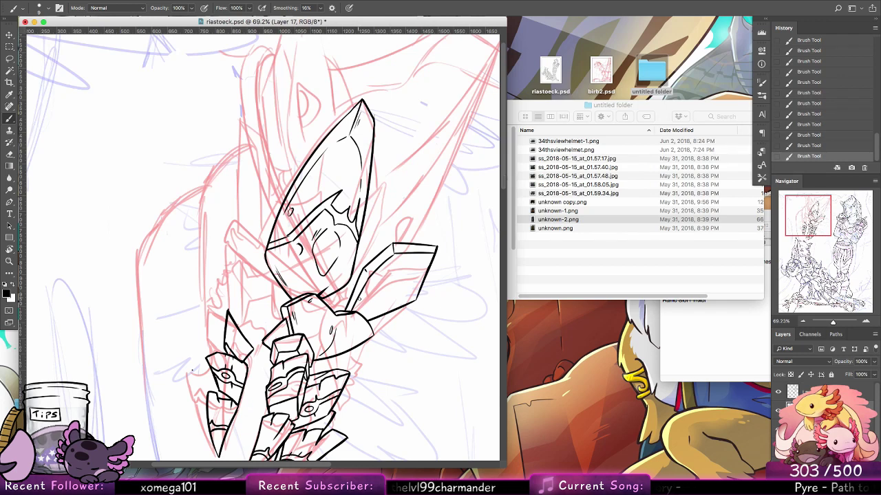
drag(360, 294, 409, 291)
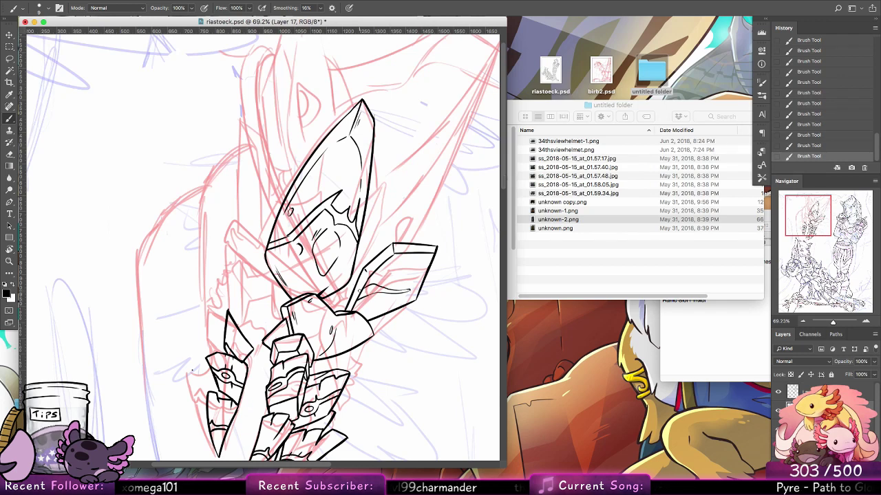
Ink a line along the fin's inner upper edge and a short angled corner above it to begin a small wedge
drag(384, 247, 326, 290)
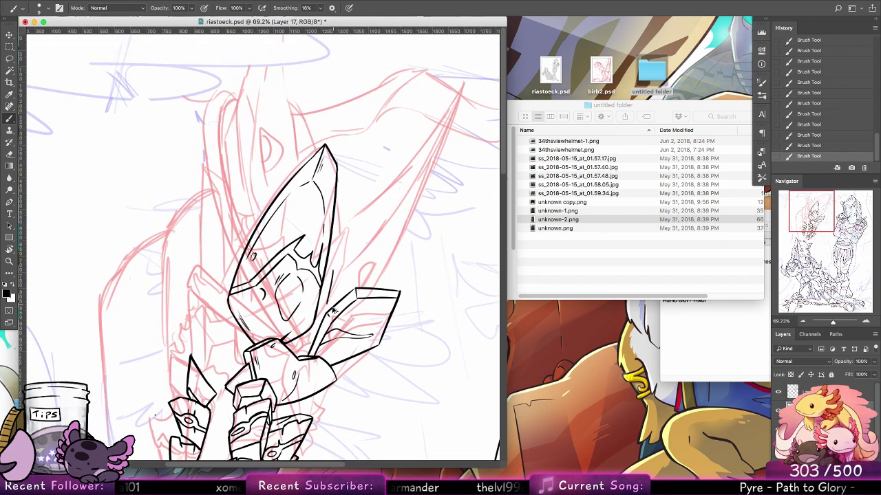
key(super+z)
key(super+z)
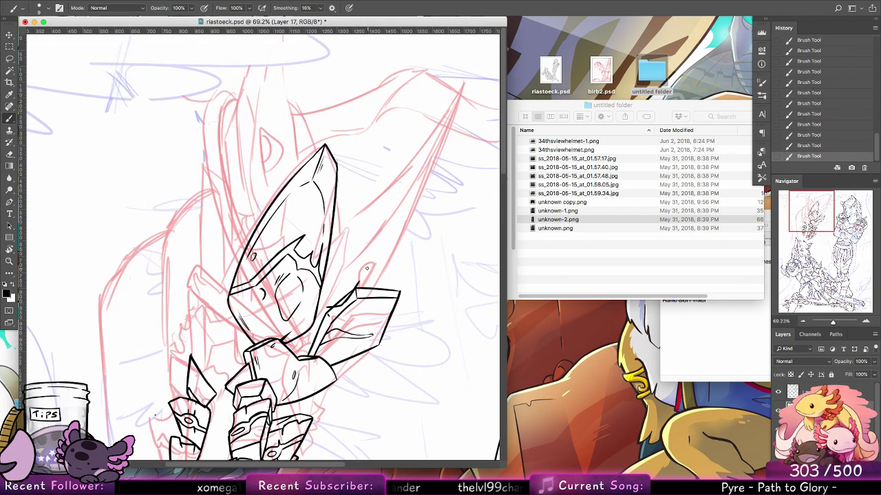
key(super+alt+z)
key(super+alt+z)
key(super+alt+z)
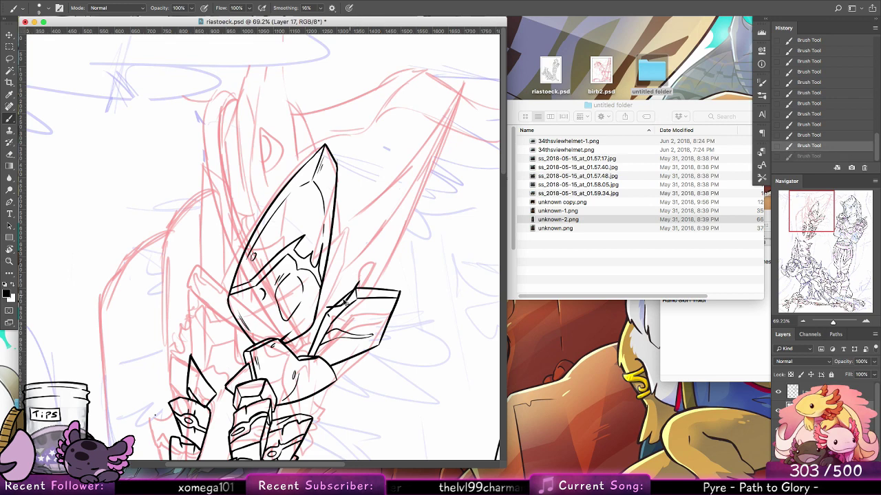
key(super+shift+z)
key(super+shift+z)
key(super+shift+z)
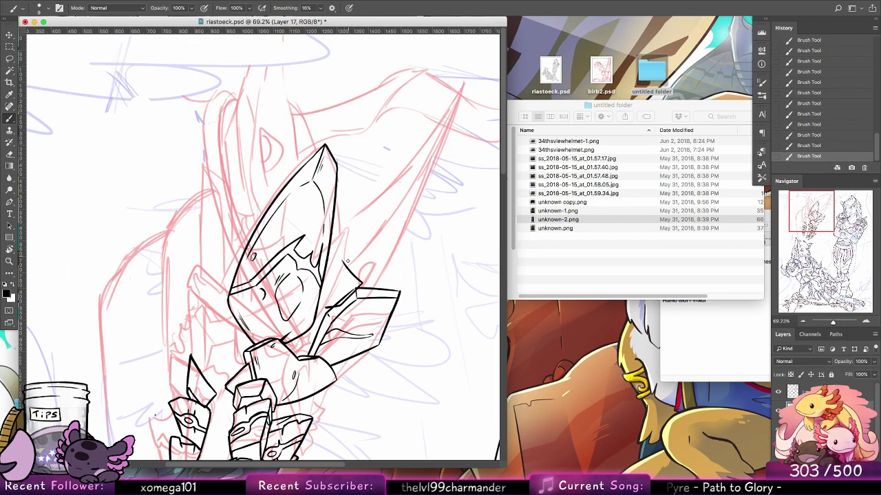
Close the small wedge between the blade and the fin with a peaked top, and give its inner side a double edge
mouse_move(334, 259)
mouse_down()
mouse_move(355, 285)
mouse_move(333, 284)
mouse_move(338, 264)
mouse_up()
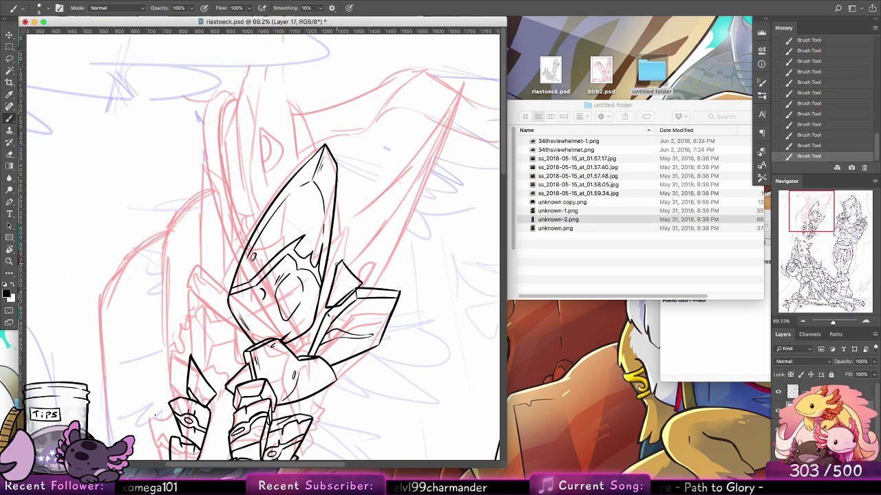
mouse_move(324, 303)
mouse_down()
mouse_move(319, 266)
mouse_move(324, 300)
mouse_up()
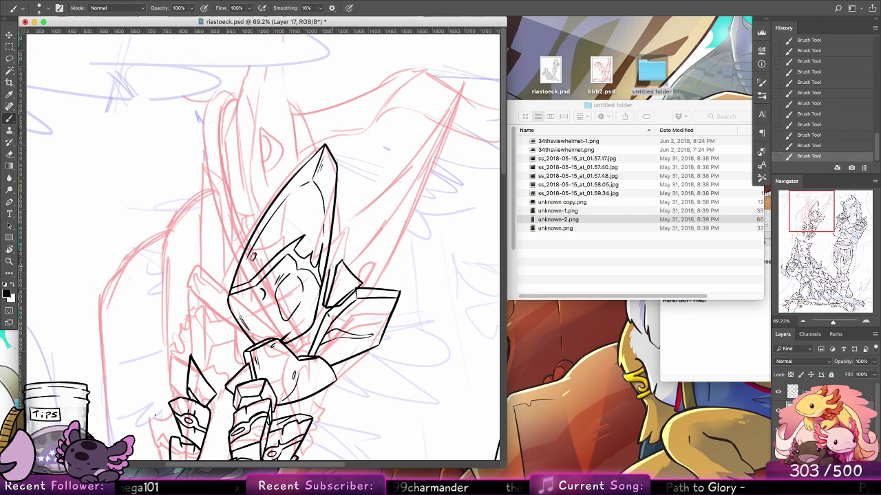
drag(338, 262, 331, 268)
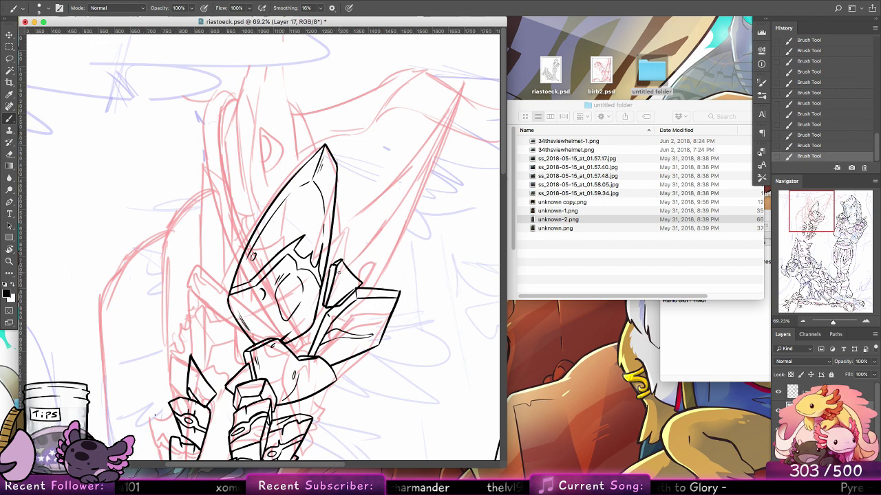
Ink a long curved blade behind the first one, its upper edge and bowed outer edge meeting in a sharp tip
drag(392, 249, 350, 249)
mouse_move(288, 229)
mouse_down()
mouse_move(379, 148)
mouse_move(431, 84)
mouse_up()
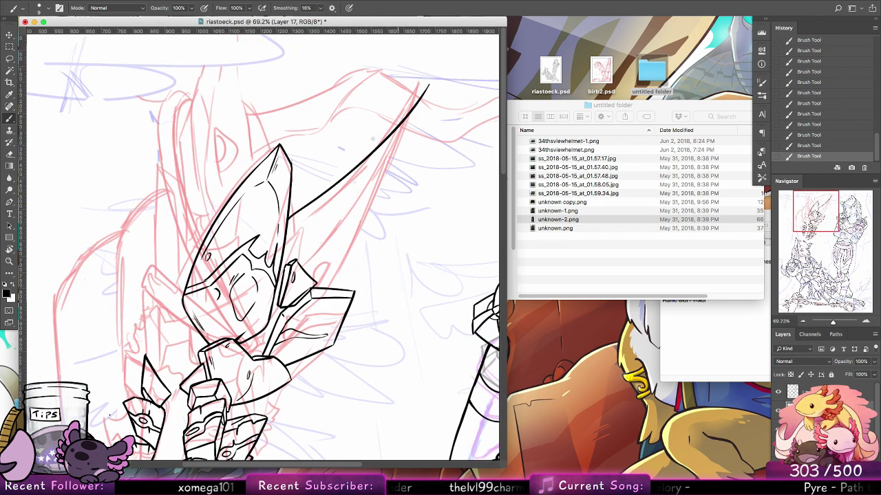
key(ctrl+z)
mouse_move(297, 199)
mouse_down()
mouse_move(291, 227)
mouse_move(433, 76)
mouse_move(350, 269)
mouse_move(422, 123)
mouse_up()
key(ctrl+z)
key(ctrl+z)
drag(410, 155, 432, 74)
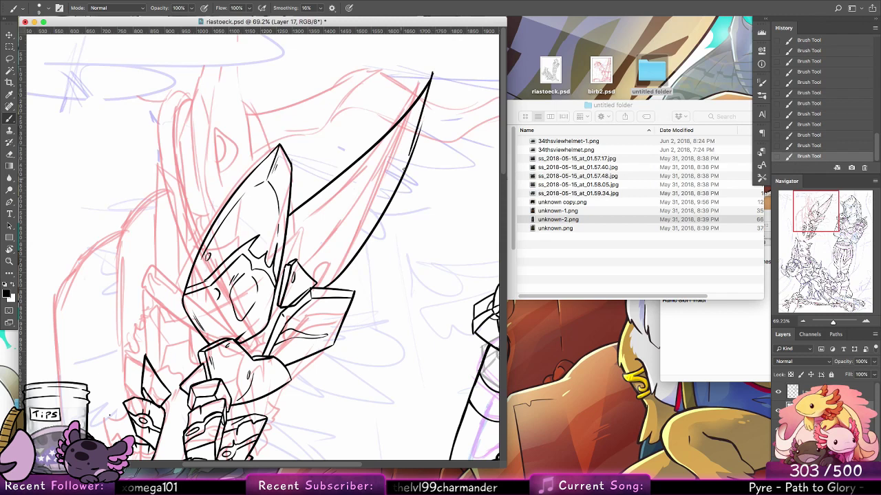
key(ctrl+z)
drag(411, 147, 434, 75)
key(ctrl+z)
drag(422, 123, 433, 74)
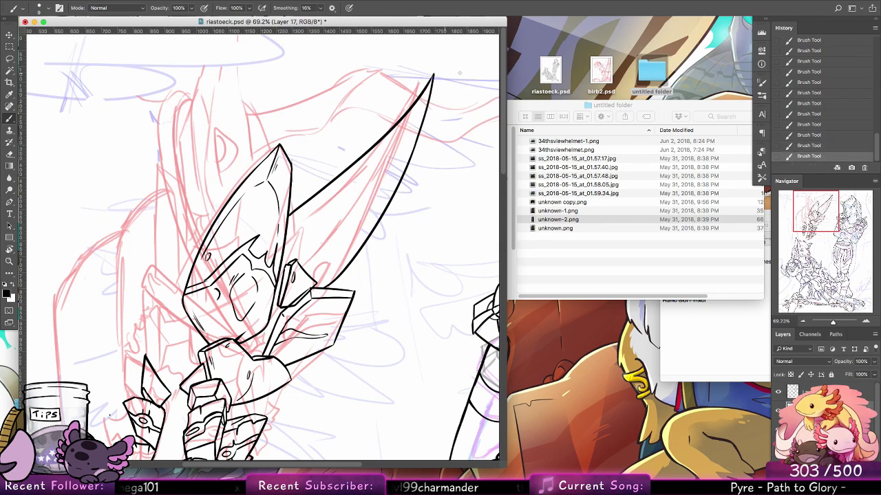
Ink an oval hole near the long blade's base with a thickened upper rim, and a ridge line running towards the tip
drag(304, 249, 342, 226)
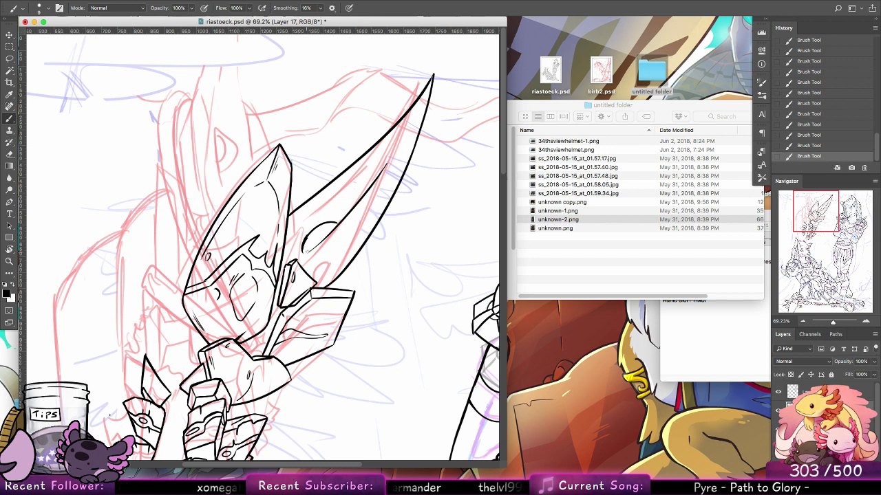
mouse_move(307, 239)
mouse_down()
mouse_move(303, 252)
mouse_move(336, 223)
mouse_up()
drag(329, 268, 382, 208)
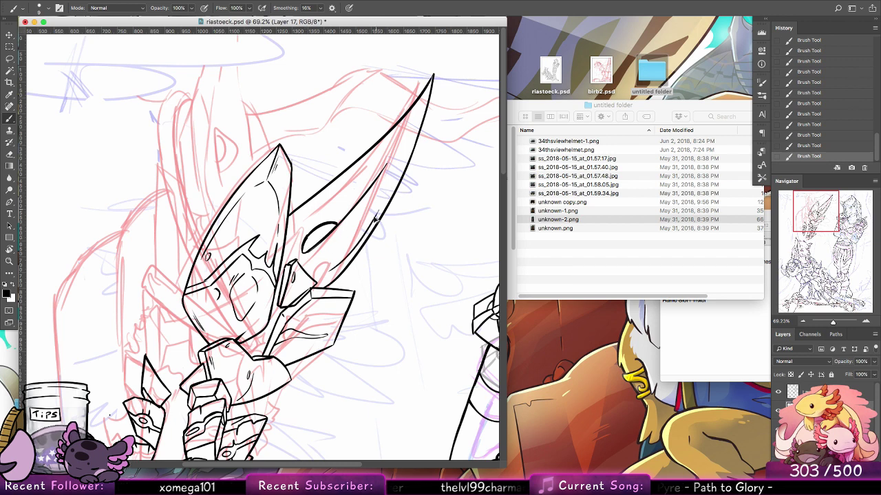
key(ctrl+z)
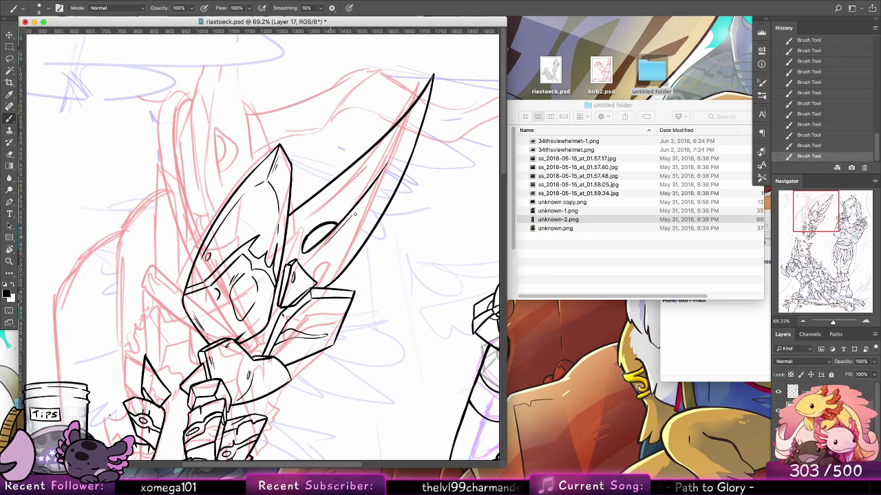
key(ctrl+z)
Add jagged crack lines and short shading marks across the long blade, and erase stray ink where its base meets the wedge
drag(368, 198, 398, 185)
key(super+z)
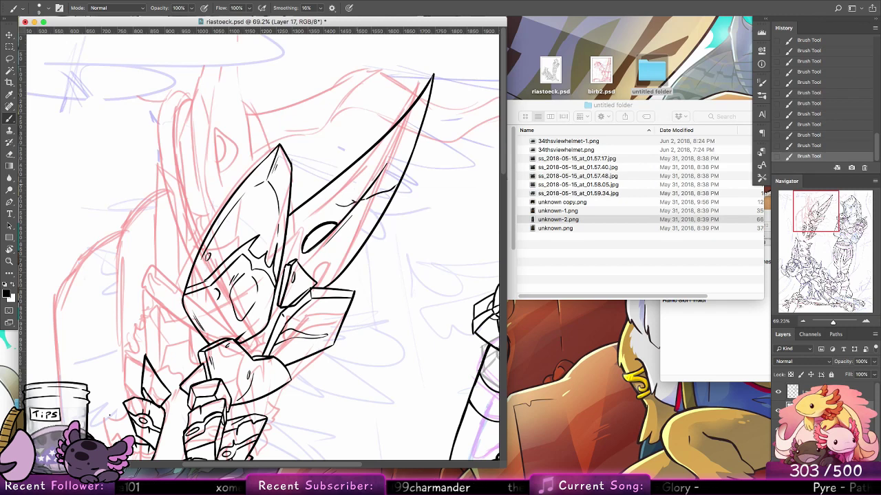
key(super+z)
drag(383, 192, 390, 200)
drag(389, 166, 382, 177)
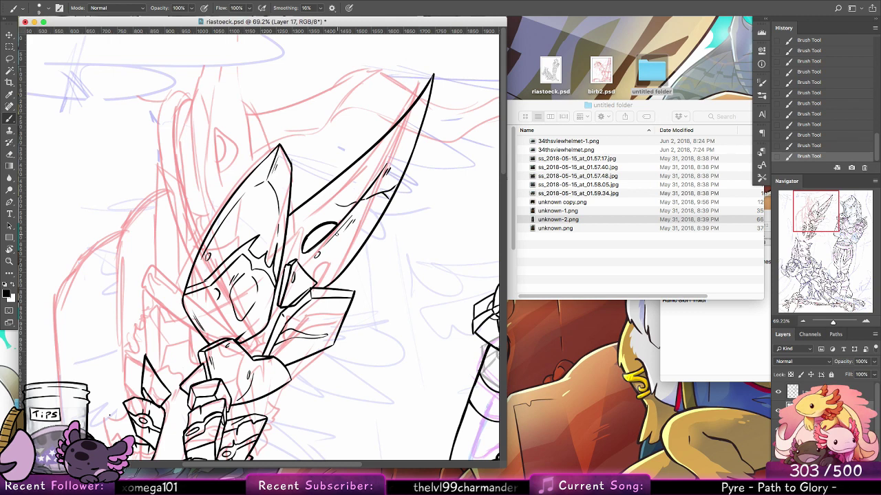
key(e)
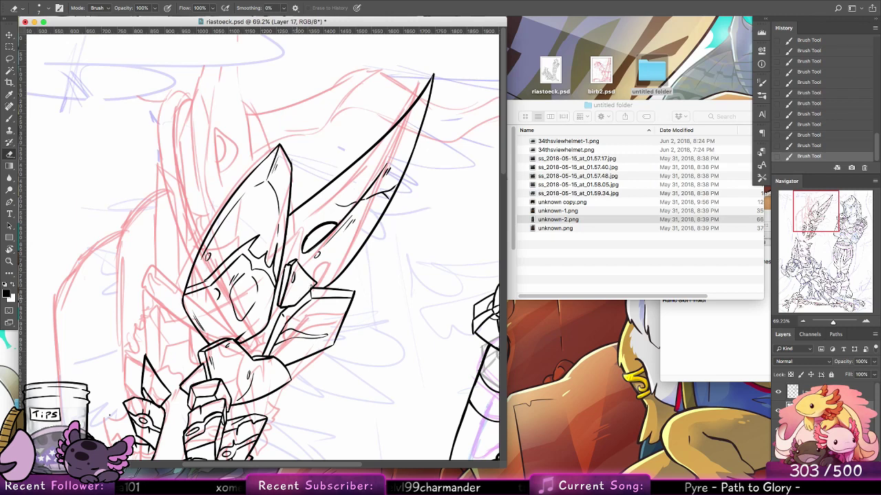
drag(313, 286, 314, 289)
Ink the angular pointed plate beside the first blade's base, with a zigzag band across its middle
click(9, 119)
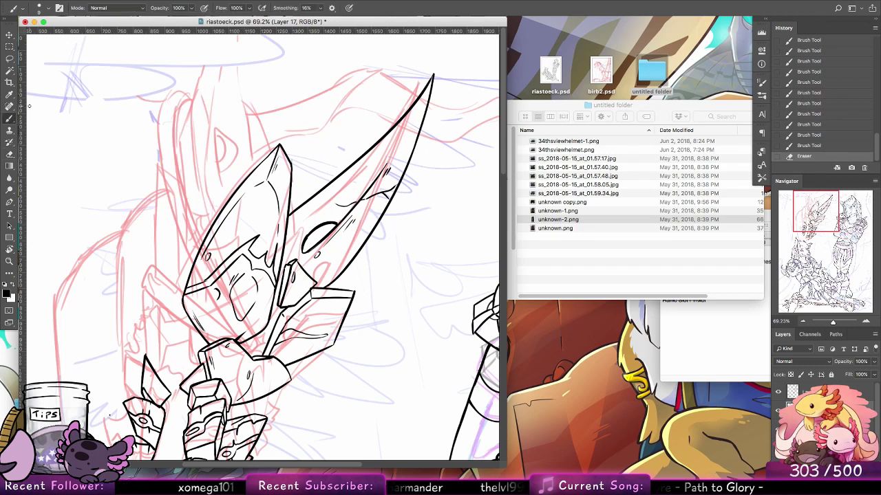
mouse_move(147, 340)
mouse_down()
mouse_move(172, 378)
mouse_move(180, 295)
mouse_move(156, 283)
mouse_move(173, 296)
mouse_move(188, 339)
mouse_move(153, 339)
mouse_move(187, 336)
mouse_up()
click(171, 378)
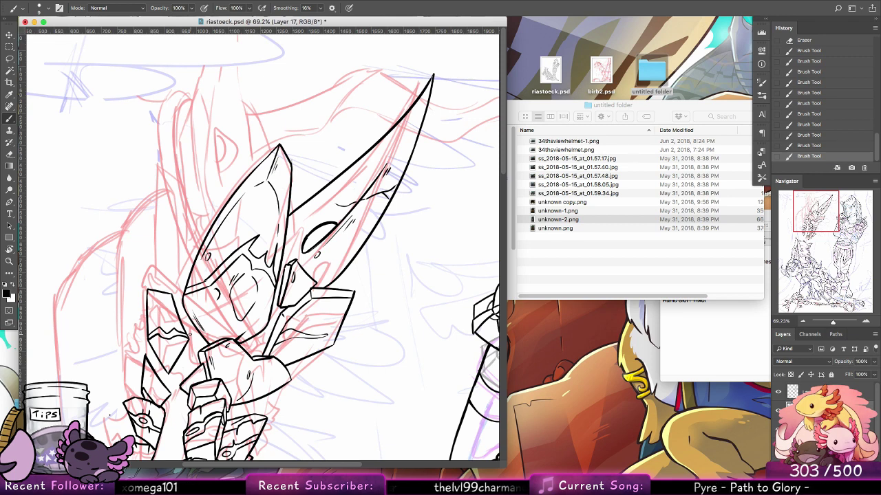
Add a new layer for the chain and set the brush size to 16 px
click(10, 262)
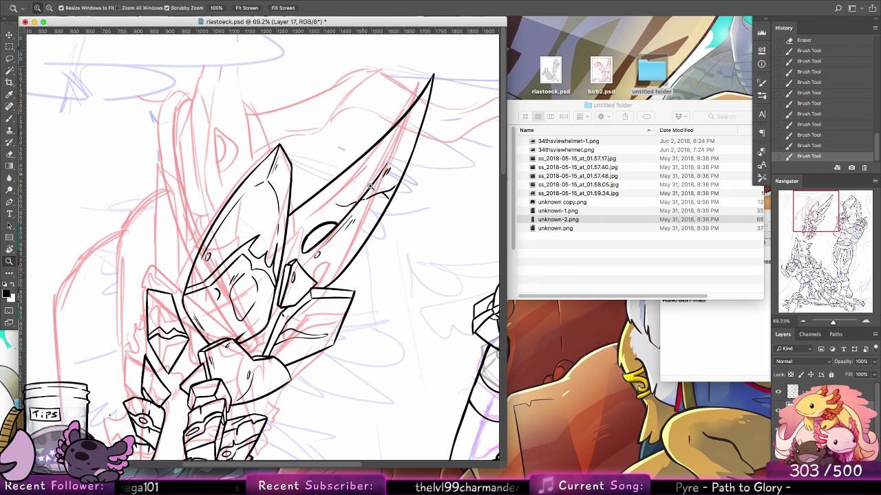
drag(365, 214, 349, 203)
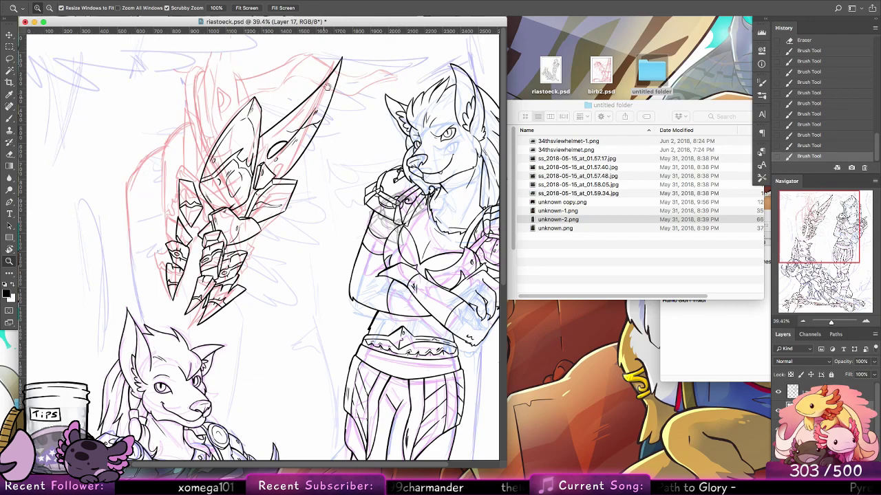
click(266, 81)
scroll(286, 168, down, 2)
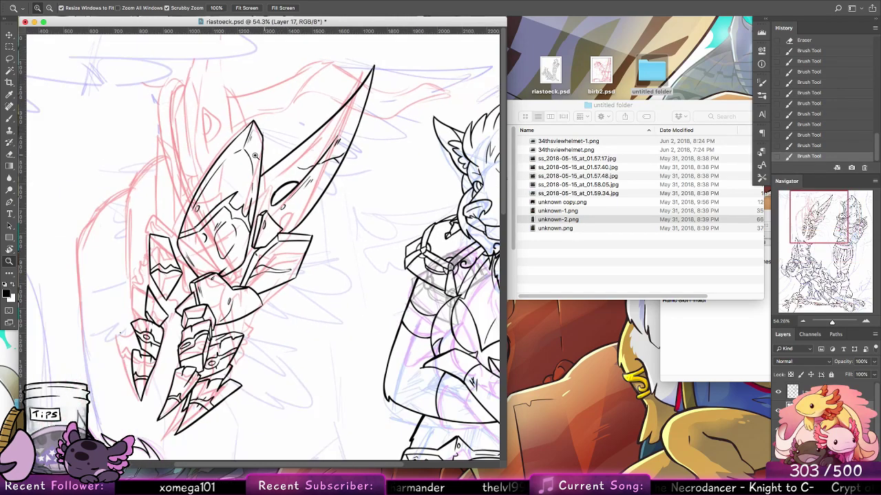
click(12, 119)
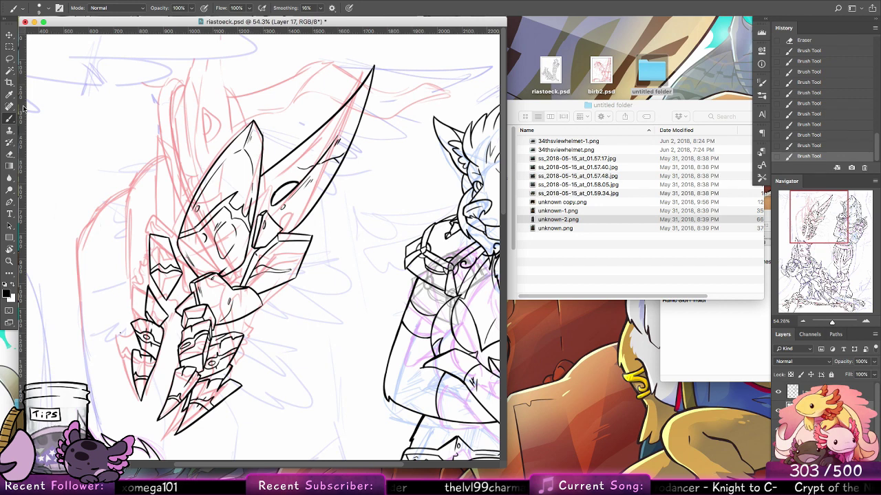
key(super+shift+alt+n)
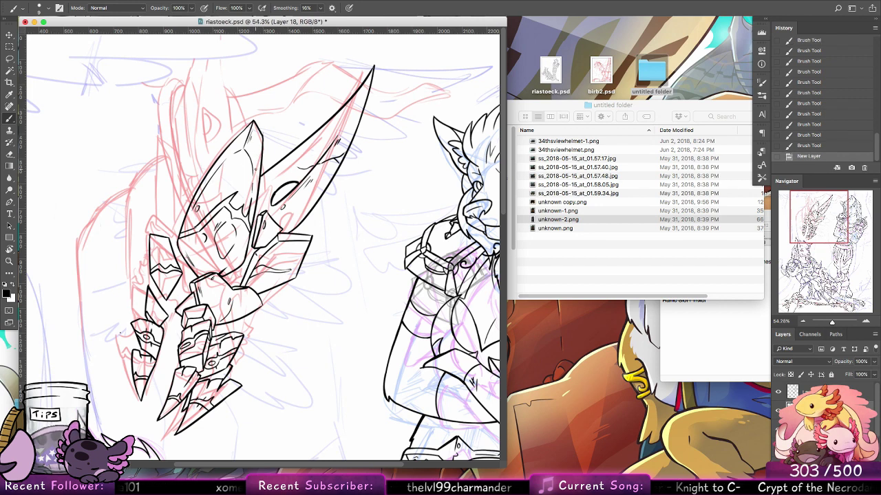
click(39, 9)
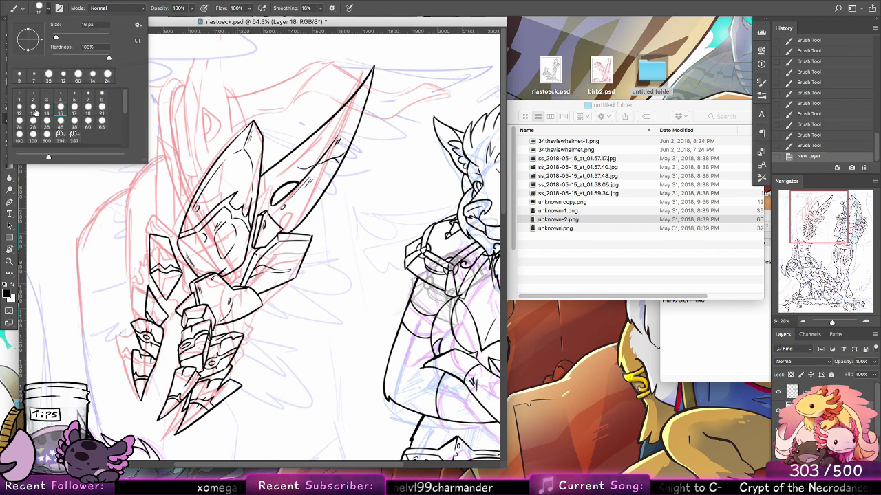
click(60, 104)
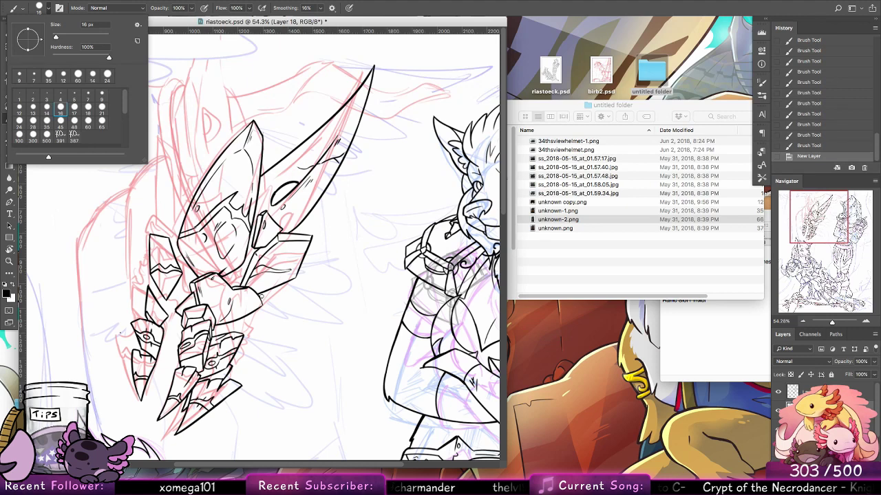
drag(262, 298, 239, 267)
key(super+z)
key(super+alt+z)
key(super+alt+z)
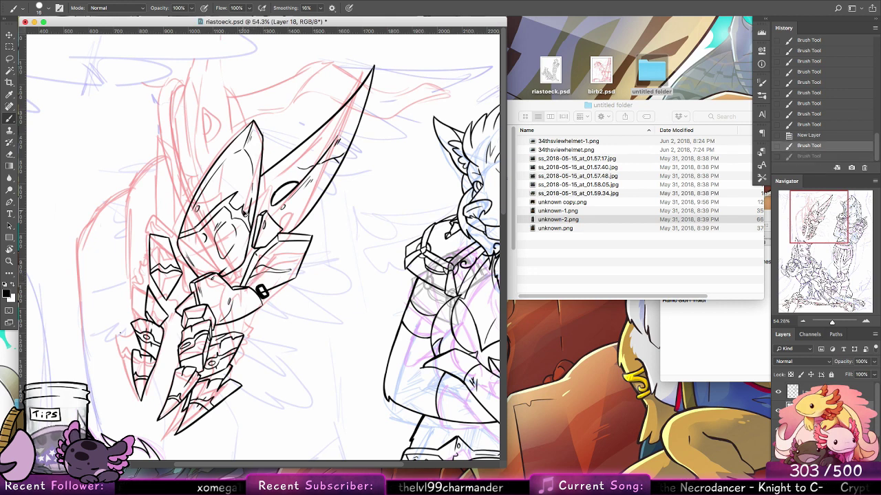
mouse_move(270, 292)
mouse_down()
mouse_move(261, 285)
mouse_move(263, 299)
mouse_up()
key(super+z)
key(super+z)
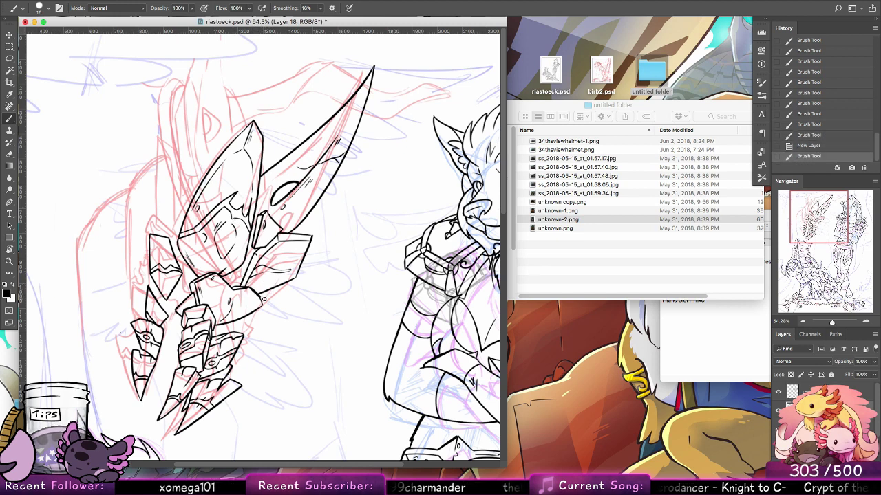
key(super+z)
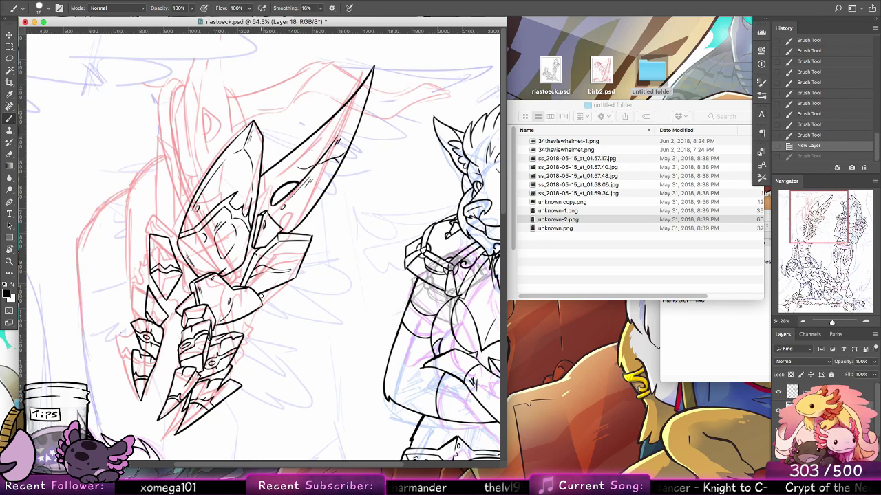
Draw a curved guide line from the red sketch's top across the first blade to the base plate, and ink chain links along its lower end
mouse_move(186, 108)
mouse_down()
mouse_move(207, 194)
mouse_move(262, 296)
mouse_up()
key(super+z)
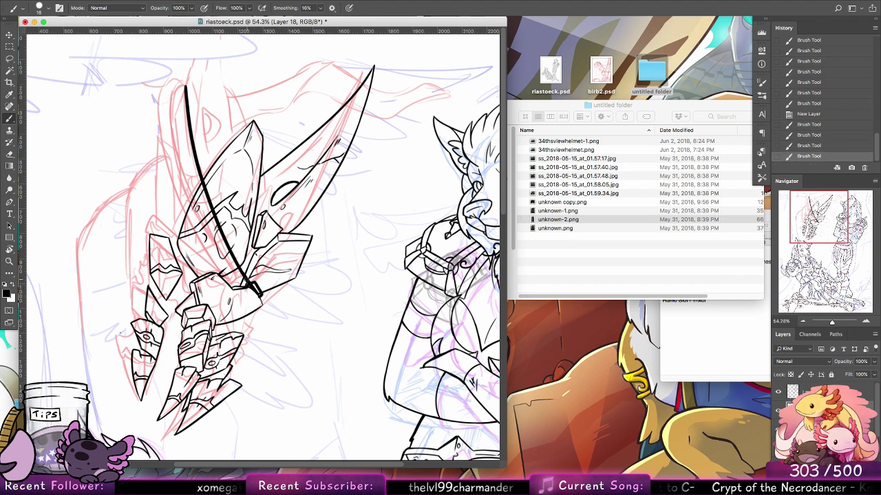
key(super+z)
drag(242, 265, 245, 280)
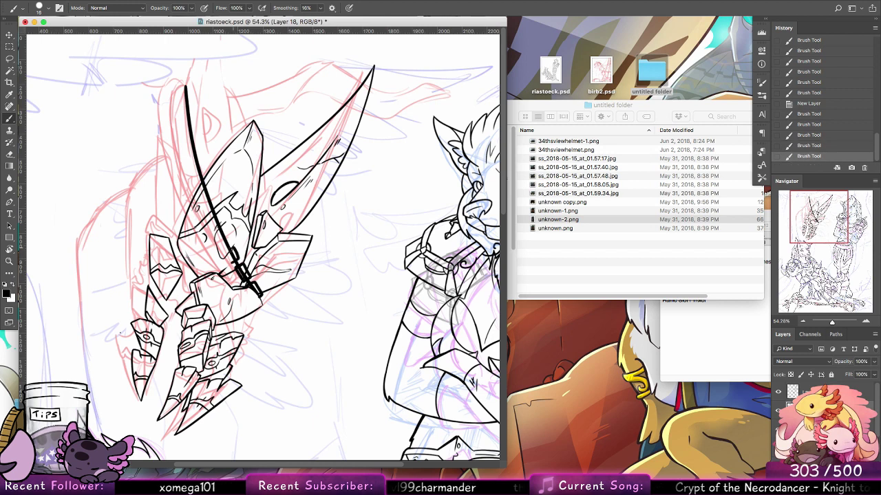
drag(226, 249, 236, 262)
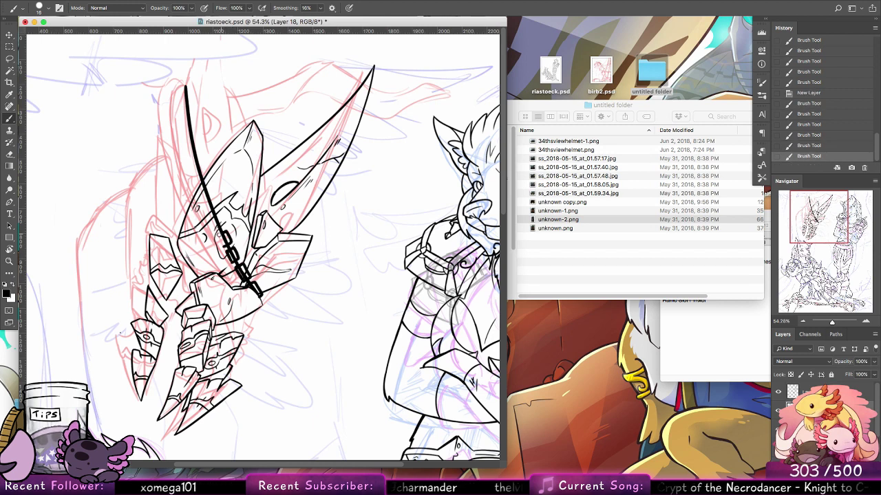
mouse_move(217, 233)
mouse_down()
mouse_move(223, 242)
mouse_move(278, 223)
mouse_up()
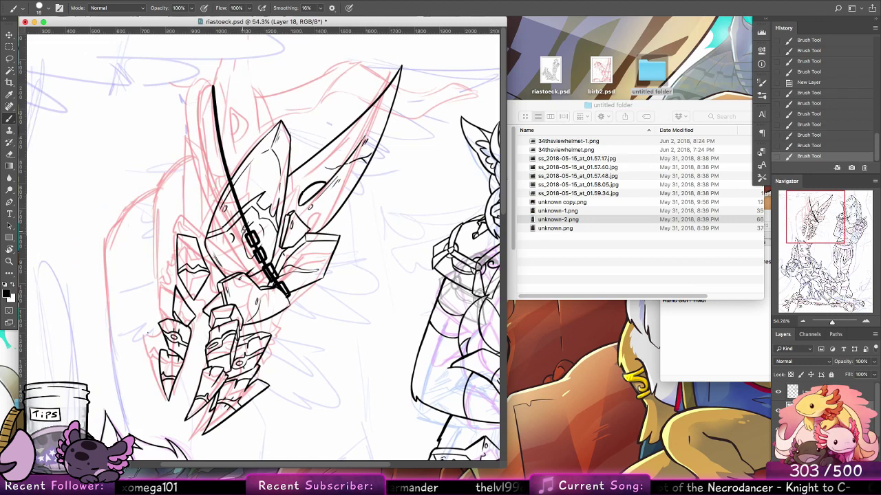
key(super+z)
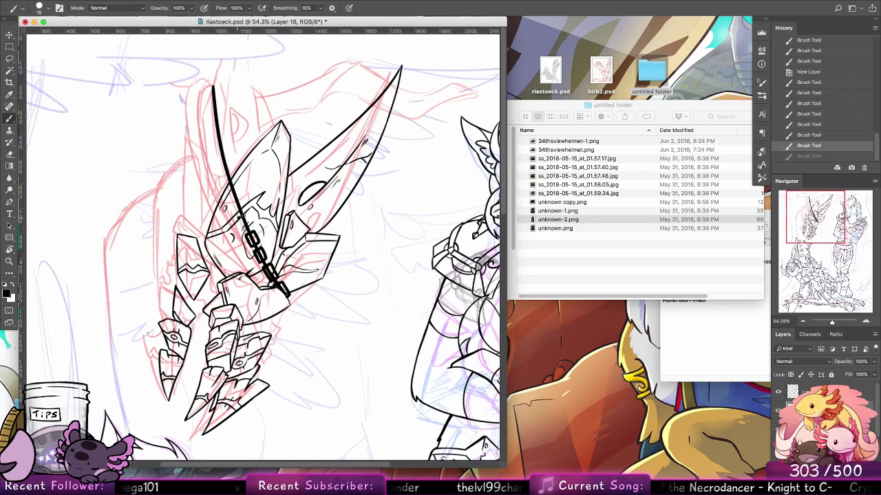
Continue the thick rectangular chain links up the guide line to its upper end, redoing any misshapen links
mouse_move(243, 226)
mouse_down()
mouse_move(252, 232)
mouse_move(232, 177)
mouse_up()
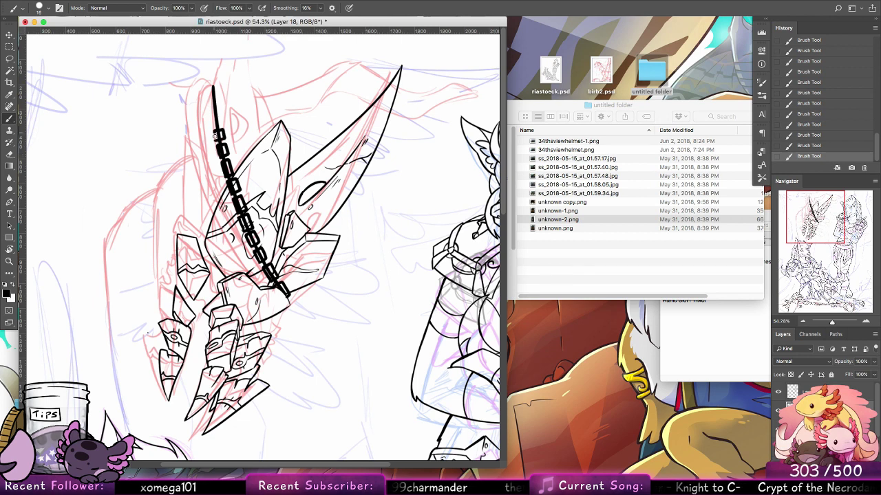
key(super+z)
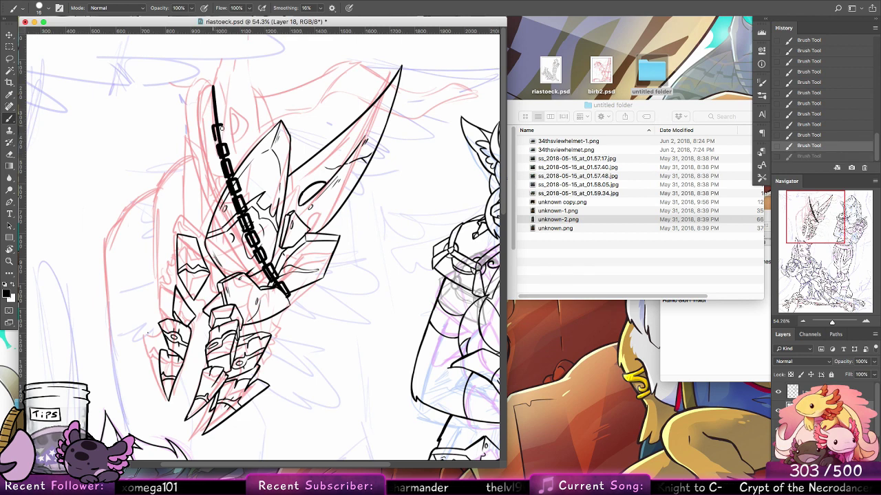
drag(222, 125, 219, 138)
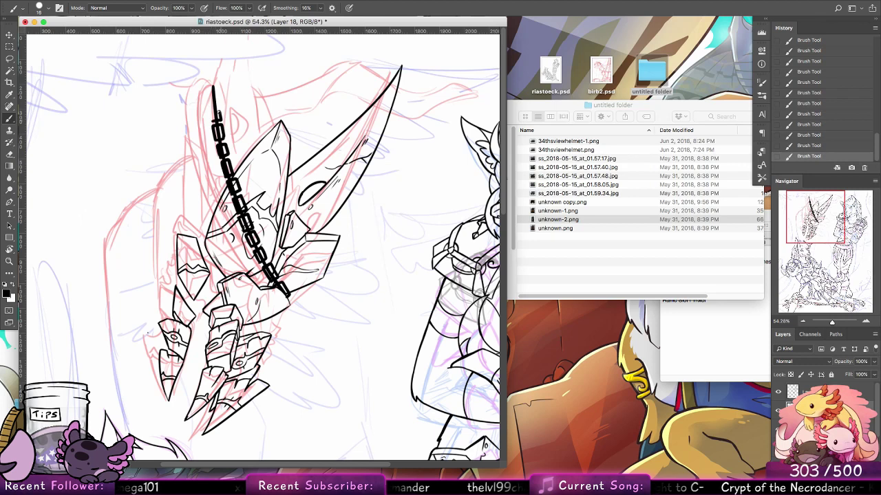
key(super+z)
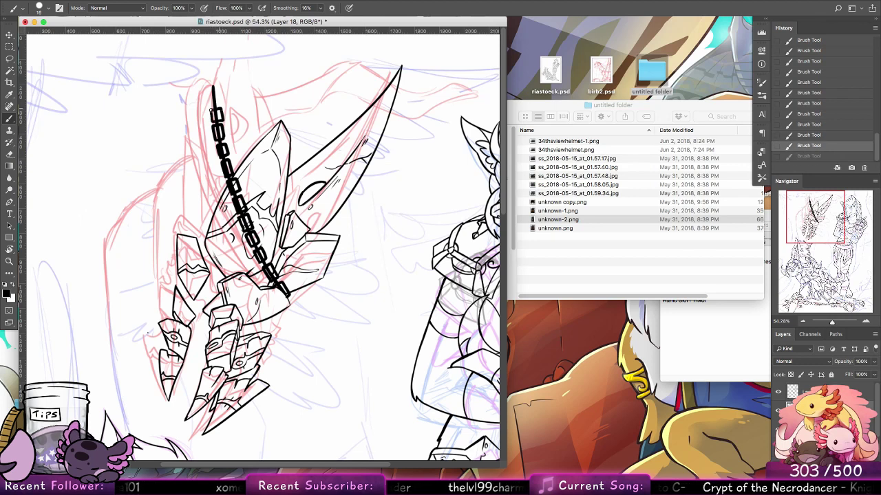
drag(211, 111, 219, 106)
key(super+z)
key(super+z)
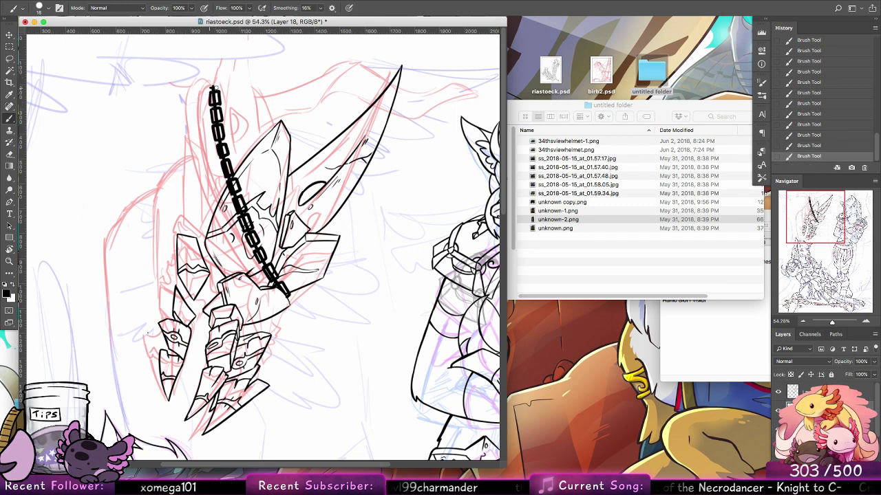
key(super+z)
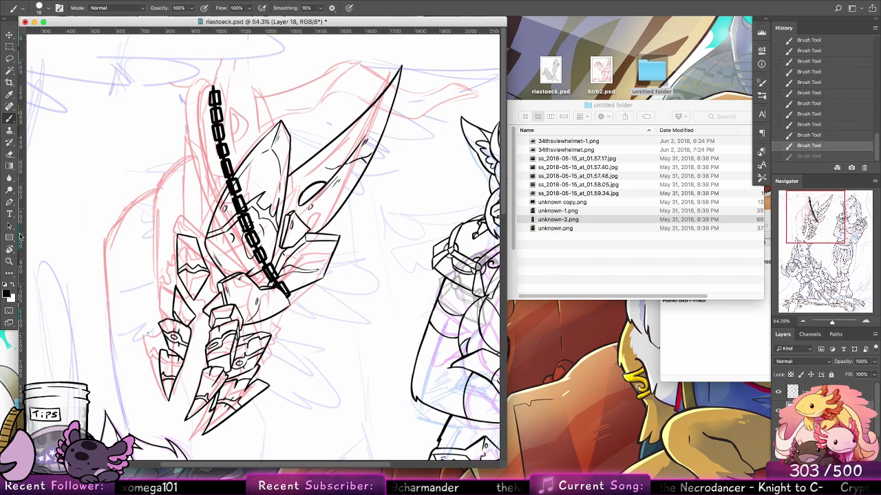
Hollow out the top two chain links and the small connectors between them with a thin eraser, leaving clean black outlines
key(z)
drag(219, 96, 285, 100)
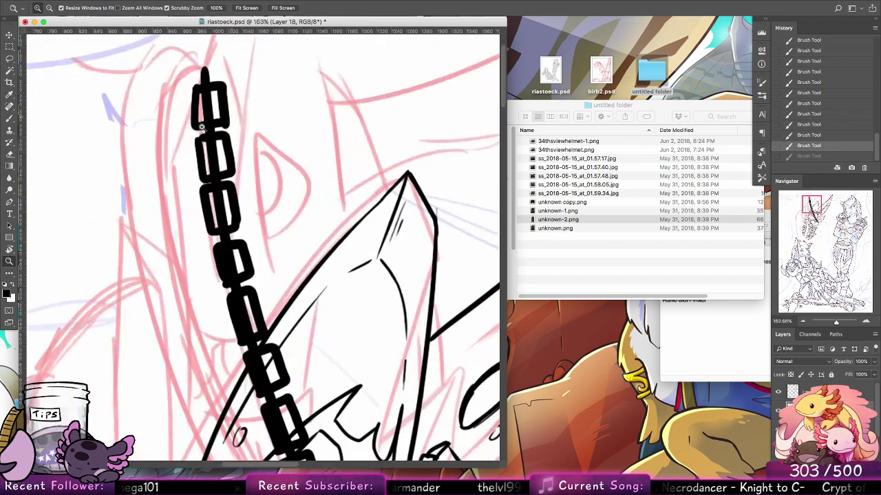
click(9, 155)
click(49, 8)
mouse_move(217, 66)
mouse_down()
mouse_move(256, 186)
mouse_move(246, 211)
mouse_move(242, 195)
mouse_up()
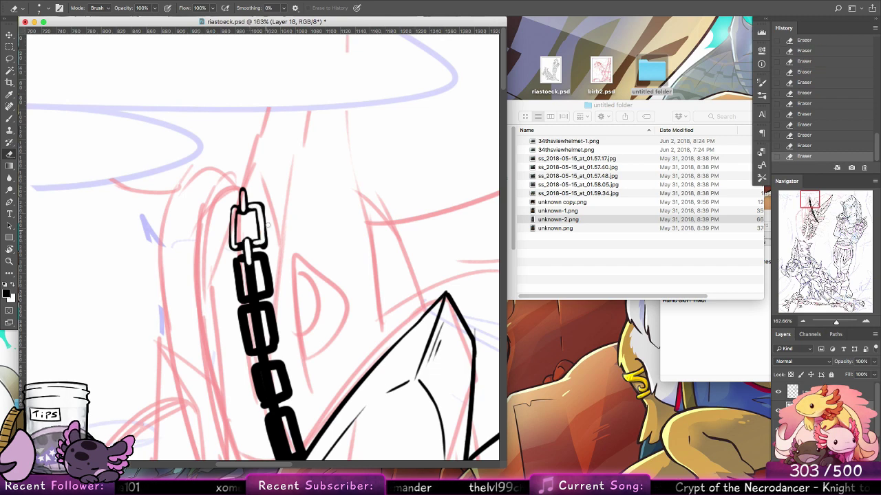
scroll(268, 225, down, 5)
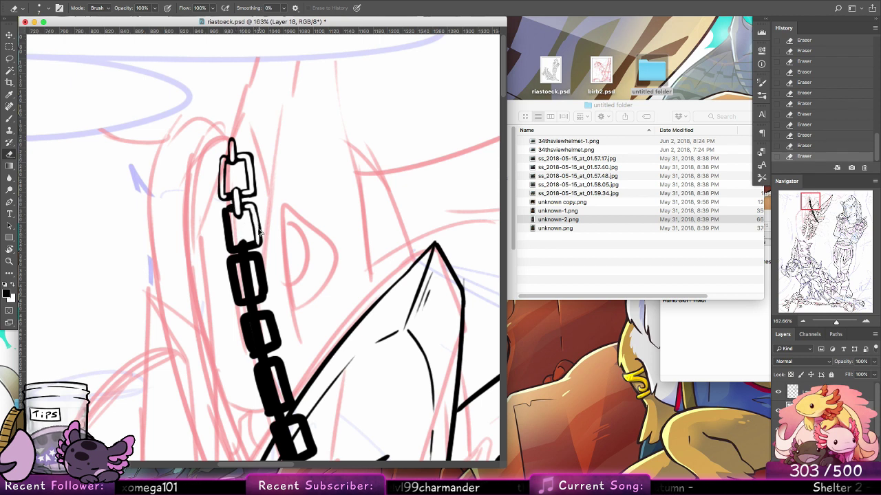
key(super+z)
drag(256, 217, 259, 246)
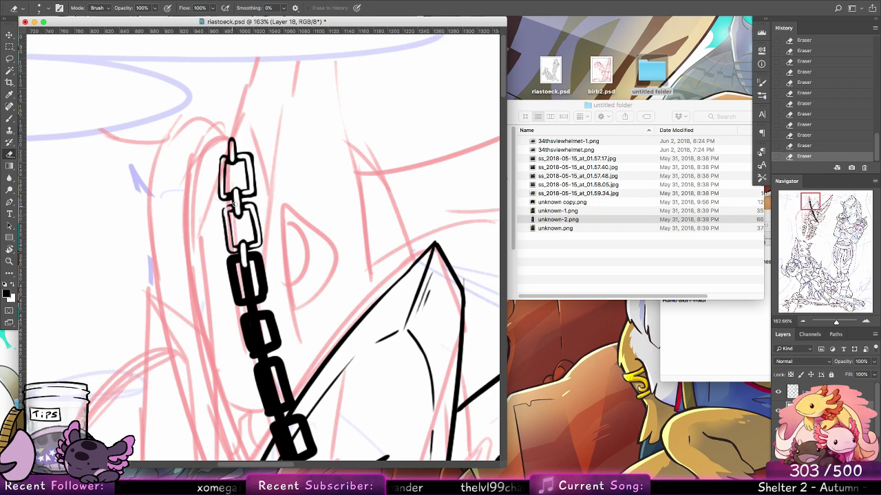
Set the brush size to 7 px and touch up the outline along the second chain link's outer edge
key(b)
click(48, 8)
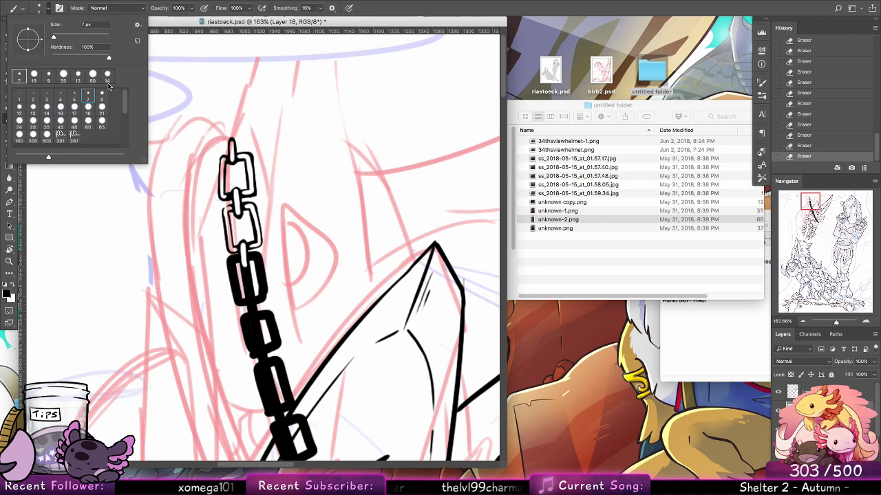
click(230, 205)
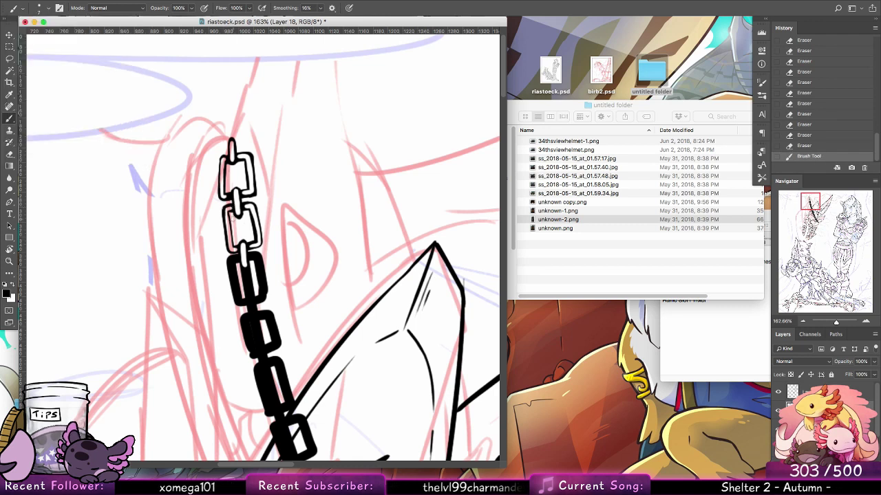
drag(232, 228, 233, 236)
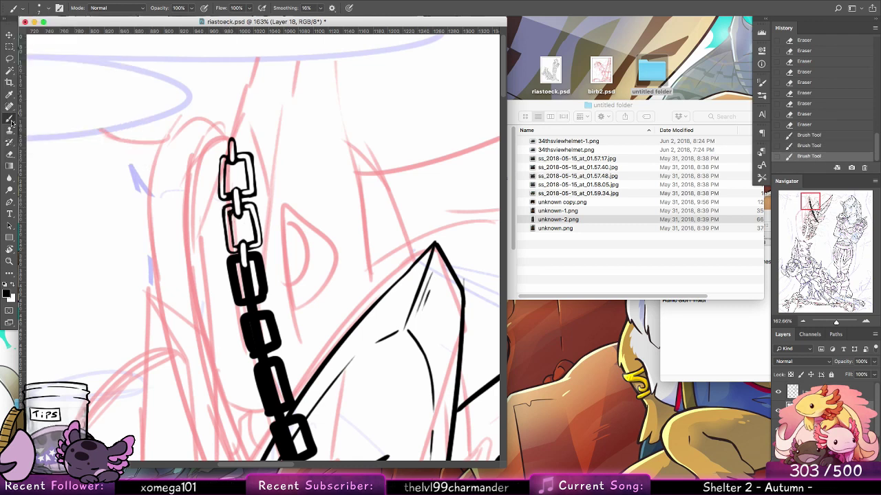
Erase the insides of the third and fourth chain links and their connectors, repairing the outlines with the brush
mouse_move(241, 272)
mouse_down()
mouse_move(249, 273)
mouse_move(251, 289)
mouse_move(244, 294)
mouse_move(249, 273)
mouse_move(234, 294)
mouse_move(245, 300)
mouse_up()
key(super+z)
key(e)
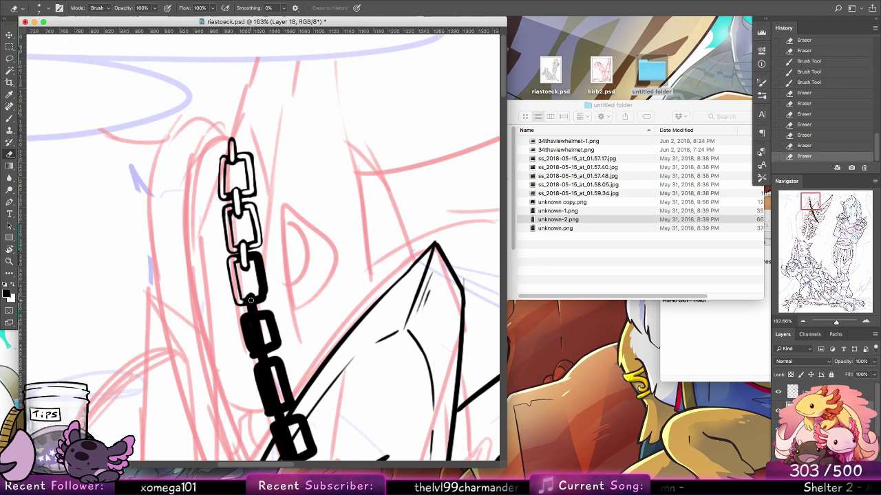
drag(251, 301, 253, 344)
key(super+z)
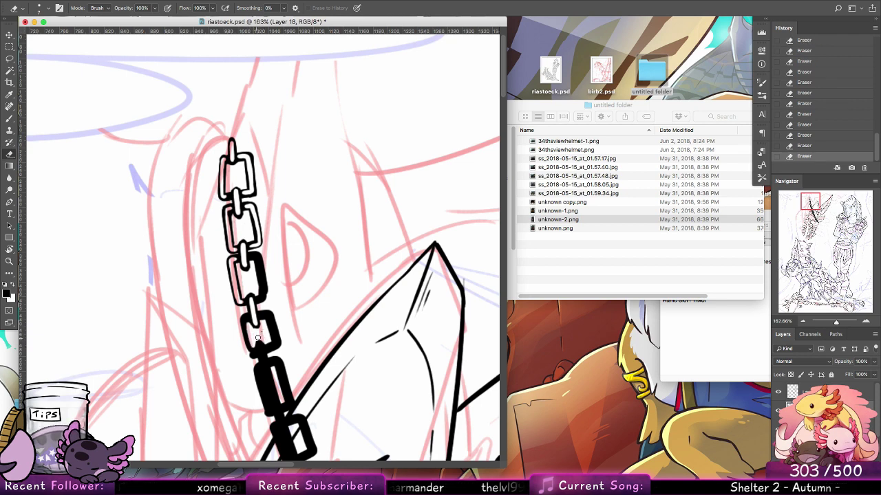
key(b)
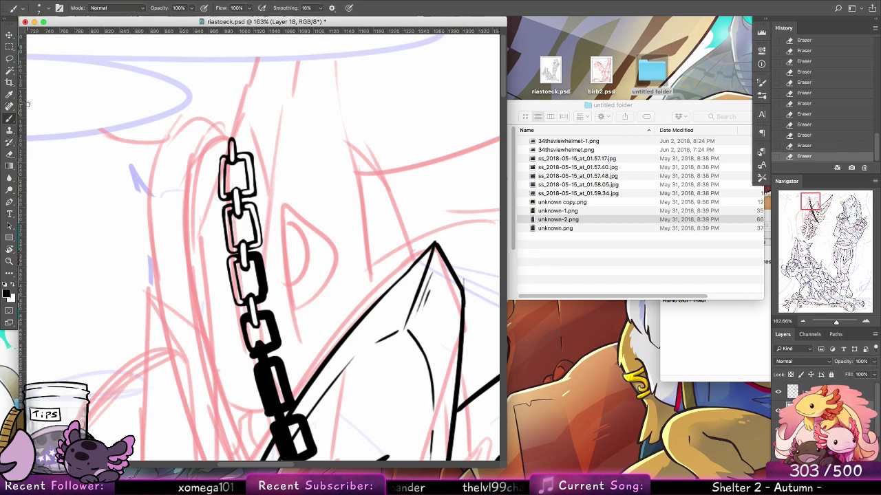
mouse_move(242, 316)
mouse_down()
mouse_move(250, 358)
mouse_move(247, 314)
mouse_move(238, 322)
mouse_move(249, 356)
mouse_move(247, 317)
mouse_move(249, 354)
mouse_move(241, 325)
mouse_move(251, 352)
mouse_move(265, 346)
mouse_move(265, 365)
mouse_move(276, 344)
mouse_move(269, 315)
mouse_move(261, 315)
mouse_move(253, 256)
mouse_up()
key(e)
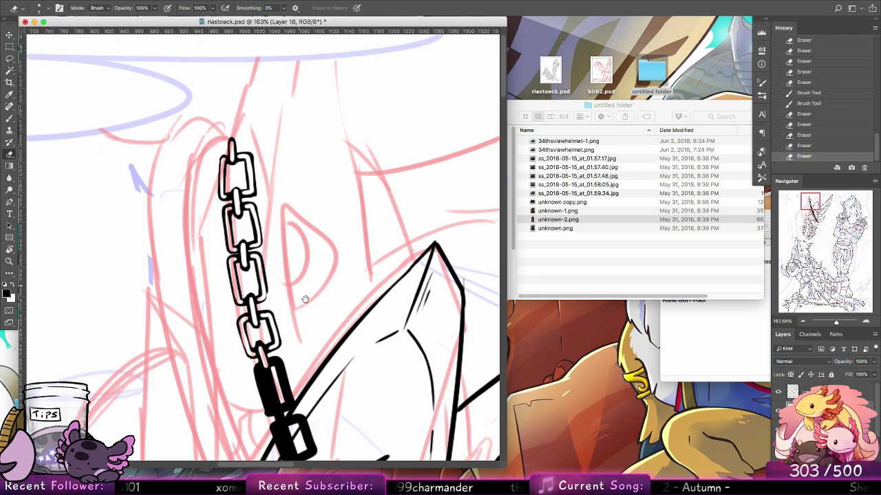
Hollow out the fifth chain link, just above the blade's edge, and retouch its outline with the brush
mouse_move(302, 307)
mouse_down()
mouse_move(282, 238)
mouse_move(271, 234)
mouse_up()
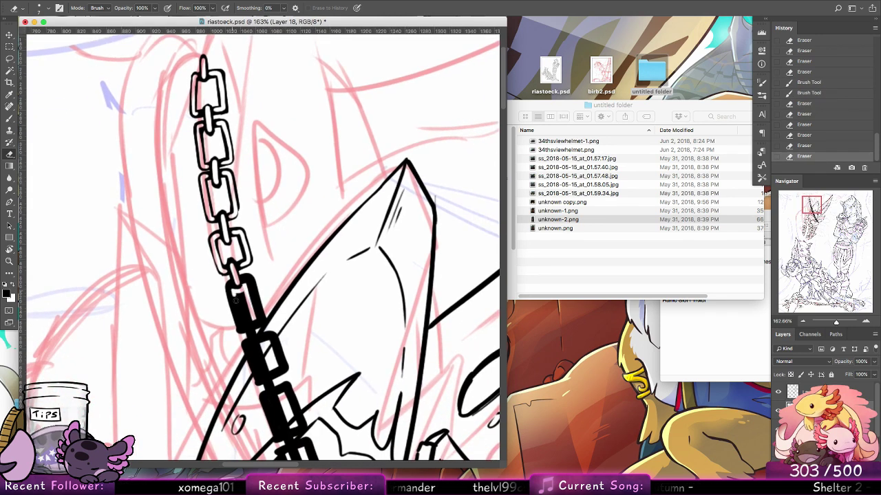
mouse_move(245, 309)
mouse_down()
mouse_move(240, 294)
mouse_move(239, 325)
mouse_move(255, 320)
mouse_move(249, 278)
mouse_move(229, 288)
mouse_move(236, 322)
mouse_up()
key(b)
drag(303, 312, 275, 262)
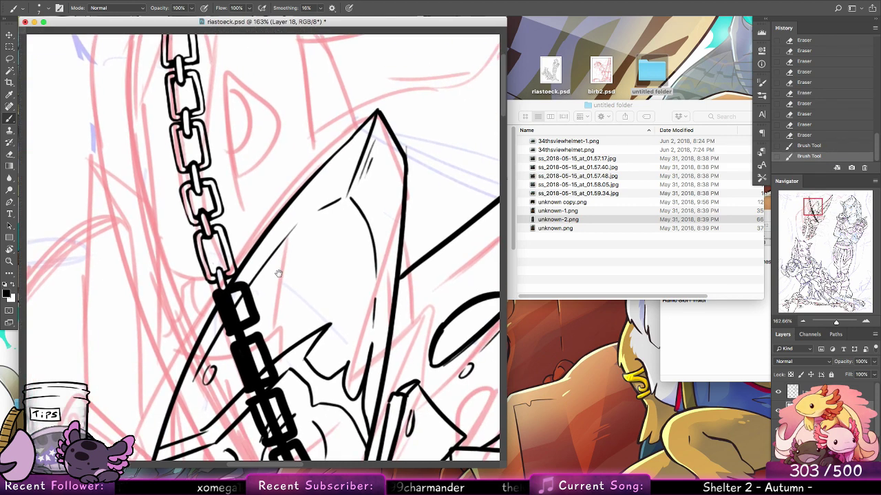
key(ctrl+r)
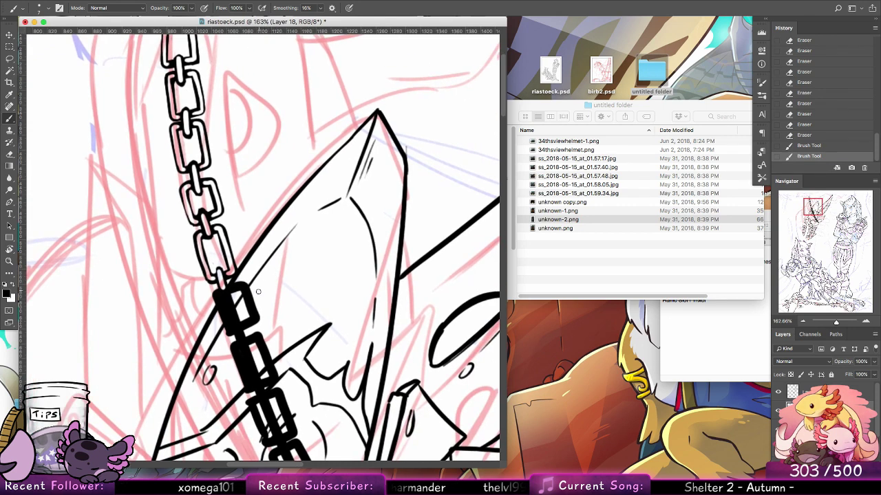
Hollow out the sixth chain link where the chain crosses the blade's edge, redrawing its outer side before cleaning it up
key(e)
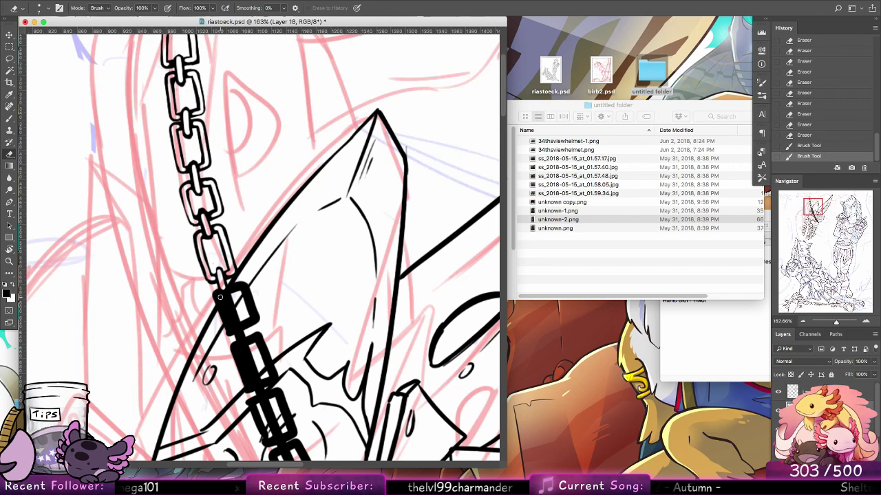
mouse_move(220, 297)
mouse_down()
mouse_move(230, 322)
mouse_move(240, 318)
mouse_move(218, 293)
mouse_move(224, 301)
mouse_move(241, 285)
mouse_move(253, 317)
mouse_up()
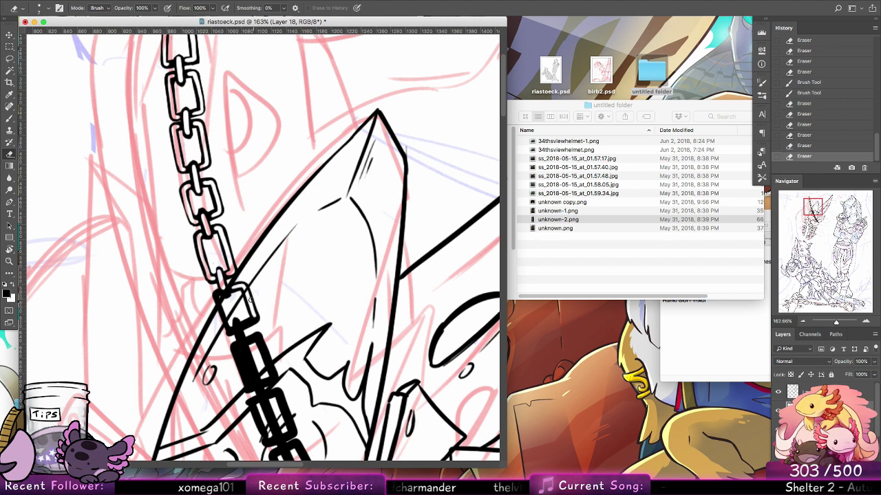
key(b)
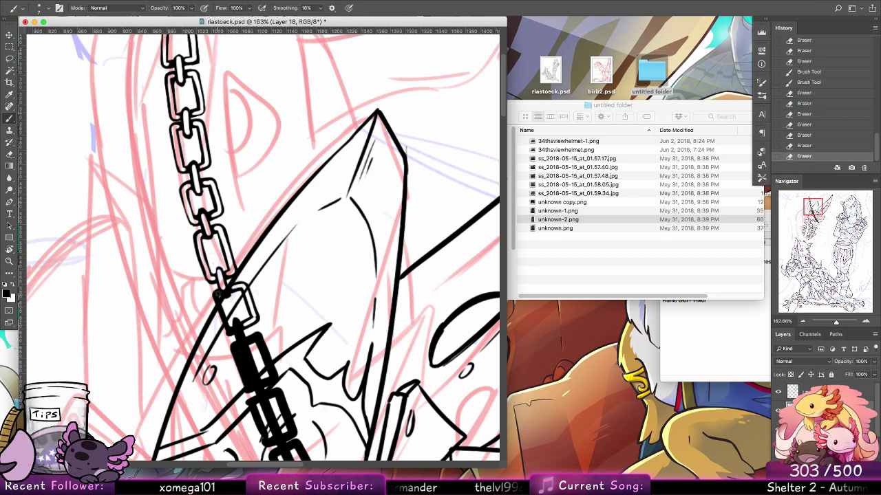
drag(215, 311, 227, 334)
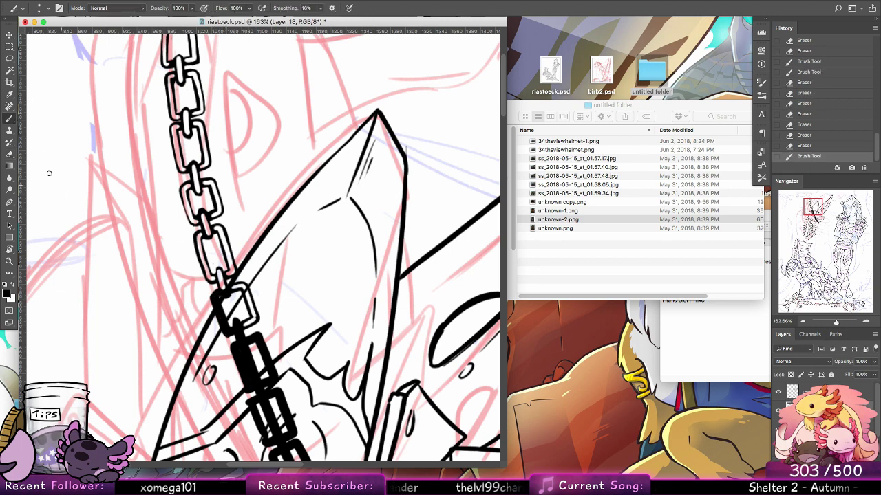
key(e)
mouse_move(216, 297)
mouse_down()
mouse_move(228, 332)
mouse_move(241, 335)
mouse_move(234, 308)
mouse_move(217, 292)
mouse_move(229, 339)
mouse_up()
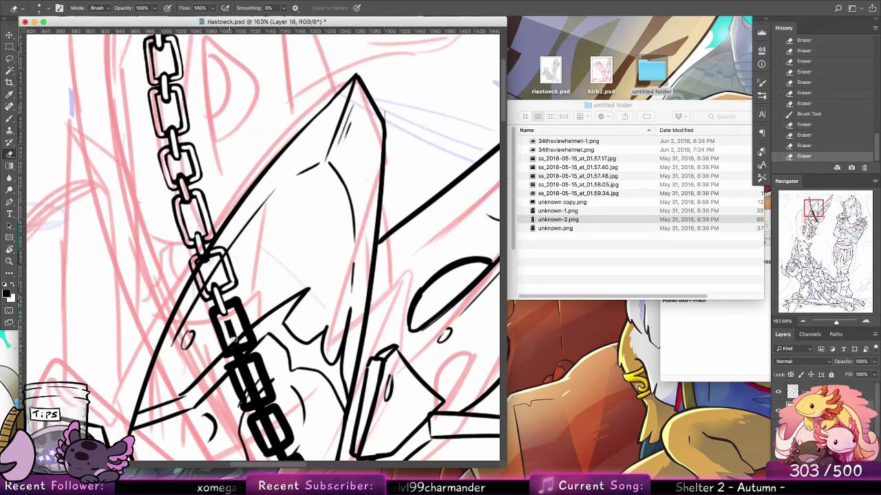
Hide the weapon's line art layer and hollow out the seventh and eighth chain links with their connectors
drag(212, 305, 227, 351)
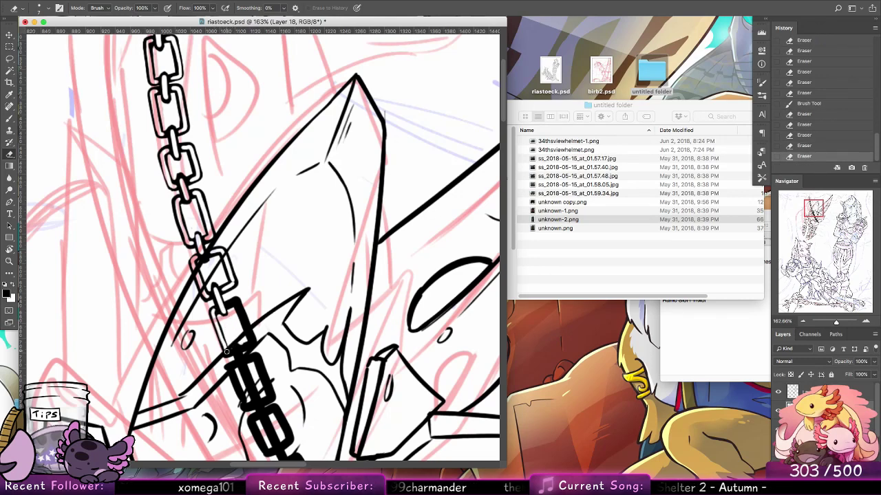
mouse_move(231, 301)
mouse_down()
mouse_move(251, 341)
mouse_move(243, 251)
mouse_up()
click(778, 411)
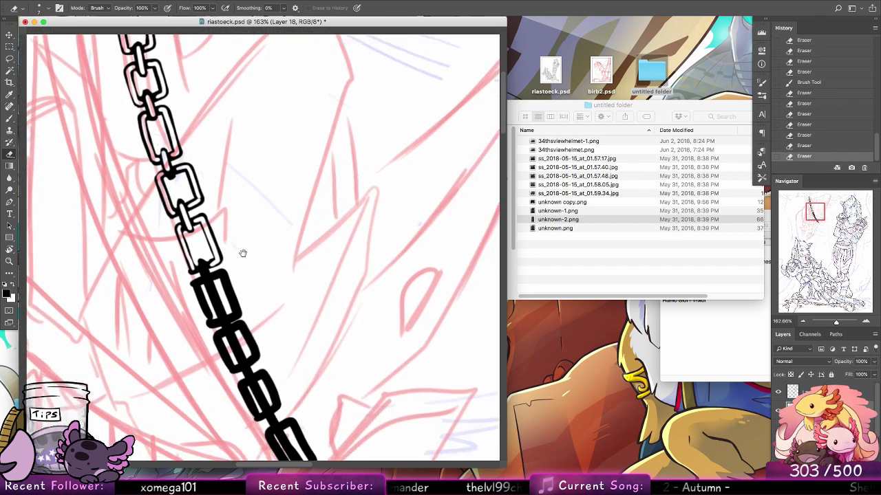
mouse_move(186, 266)
mouse_down()
mouse_move(210, 287)
mouse_move(196, 284)
mouse_move(211, 324)
mouse_move(222, 274)
mouse_move(214, 277)
mouse_move(221, 274)
mouse_move(226, 319)
mouse_up()
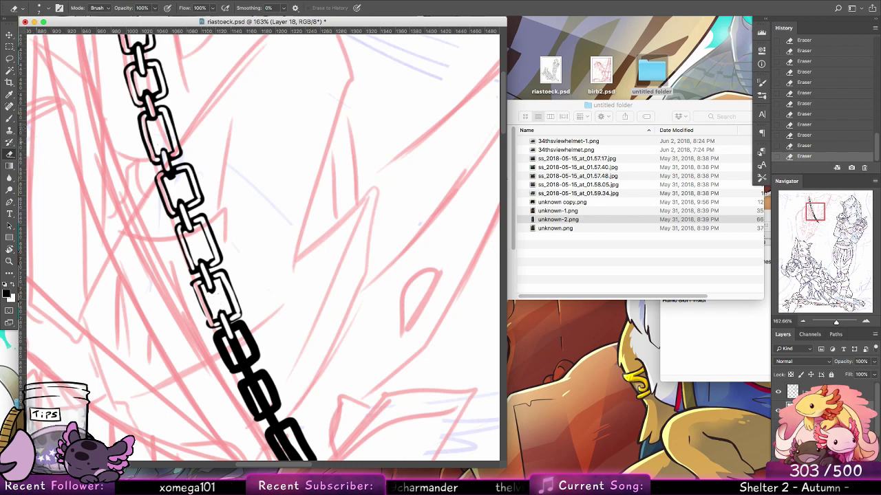
Brush in the outline of the hollow chain link just above the first solid black link
key(b)
drag(192, 286, 214, 323)
mouse_move(205, 286)
mouse_down()
mouse_move(216, 329)
mouse_move(220, 317)
mouse_up()
Erase the interiors of the two uppermost solid black links, leaving thin outlines with connectors
click(11, 155)
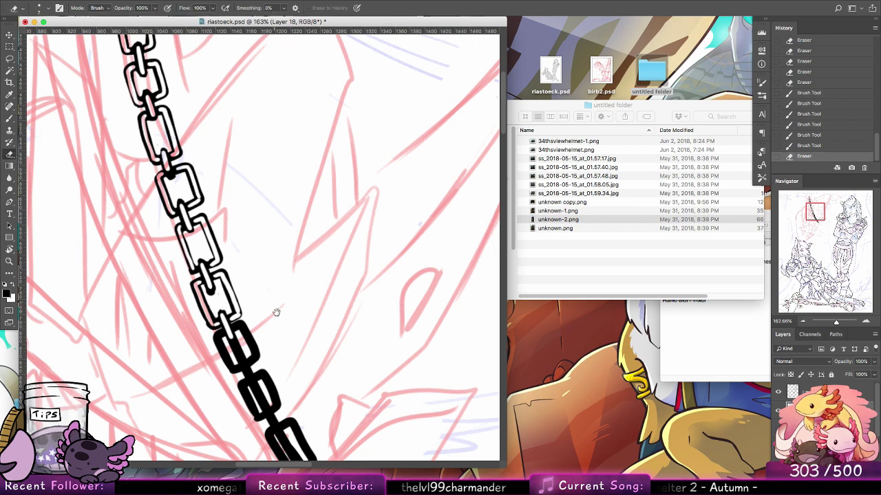
drag(276, 312, 247, 239)
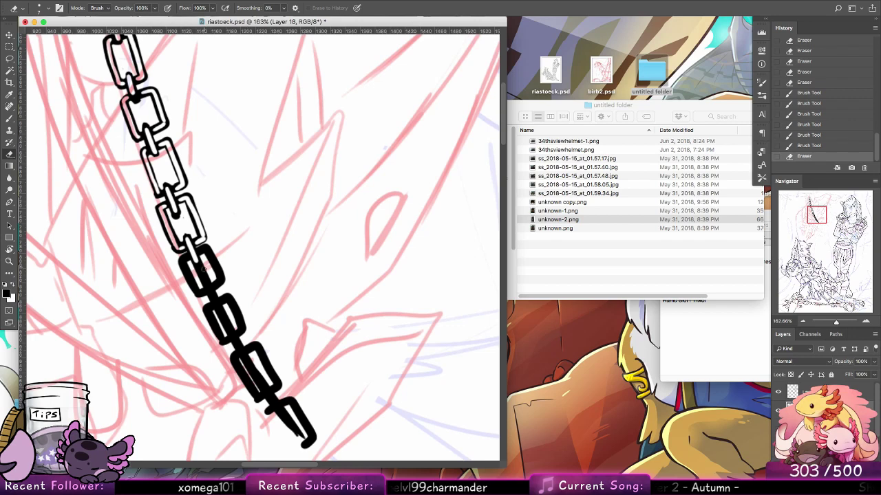
mouse_move(187, 276)
mouse_down()
mouse_move(202, 292)
mouse_move(205, 271)
mouse_move(192, 265)
mouse_move(203, 254)
mouse_move(201, 284)
mouse_move(212, 278)
mouse_move(199, 275)
mouse_move(205, 266)
mouse_move(198, 273)
mouse_move(217, 299)
mouse_move(212, 256)
mouse_up()
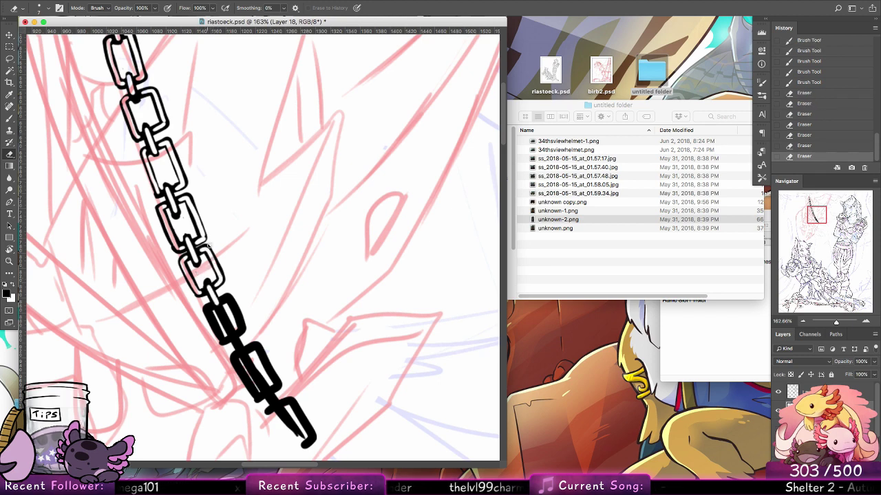
drag(218, 309, 226, 338)
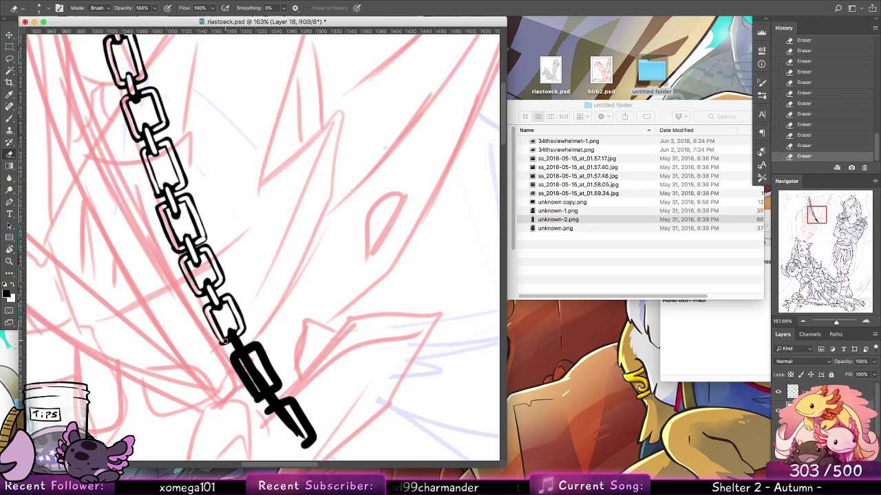
drag(234, 338, 242, 333)
Thin the last two solid links at the chain's lower end to outlines with the Eraser
drag(249, 296, 212, 237)
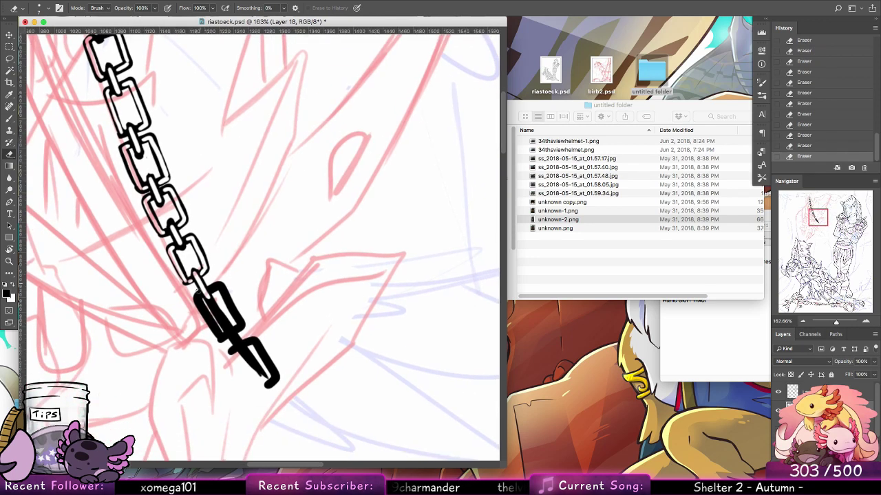
mouse_move(197, 295)
mouse_down()
mouse_move(218, 333)
mouse_move(231, 292)
mouse_up()
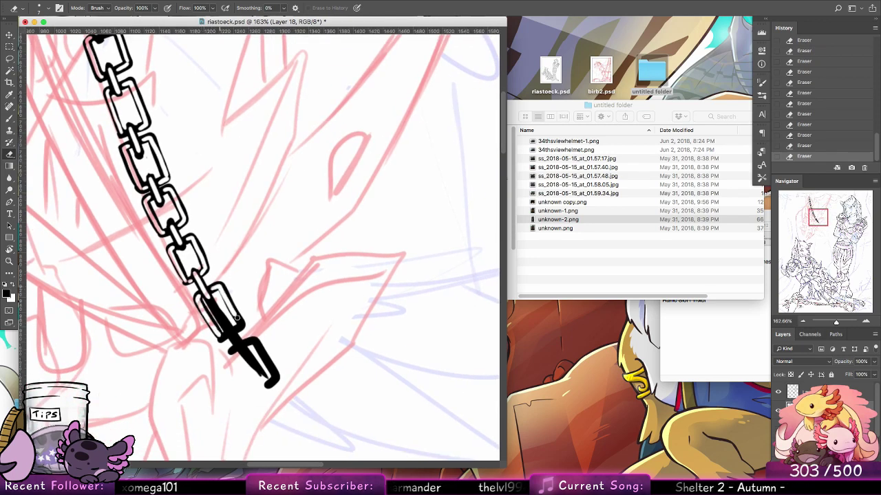
drag(232, 331, 219, 311)
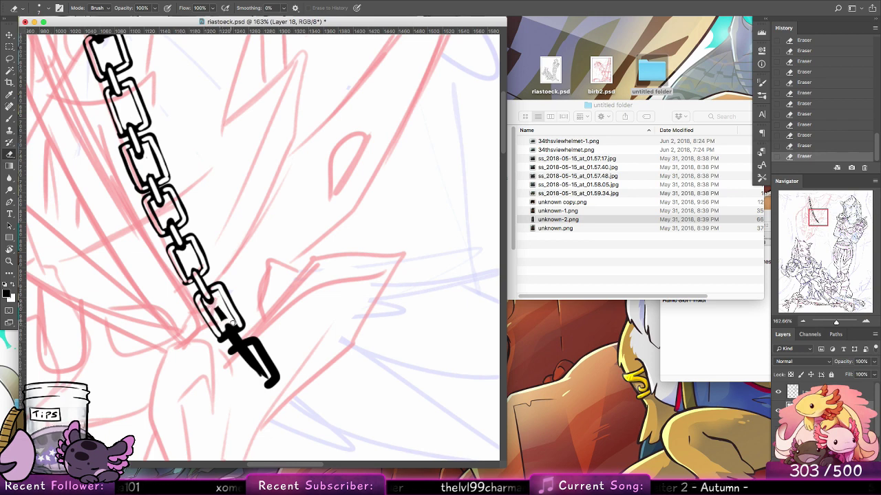
drag(225, 321, 219, 314)
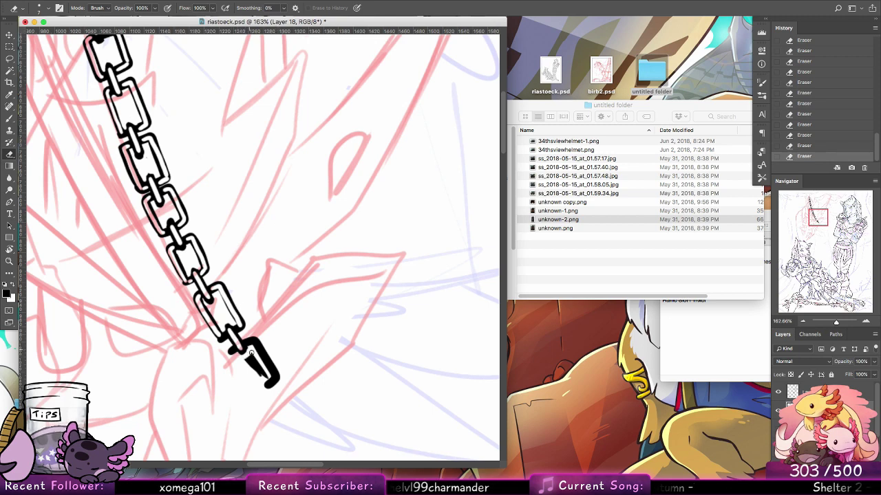
mouse_move(251, 352)
mouse_down()
mouse_move(264, 375)
mouse_move(257, 374)
mouse_move(274, 375)
mouse_up()
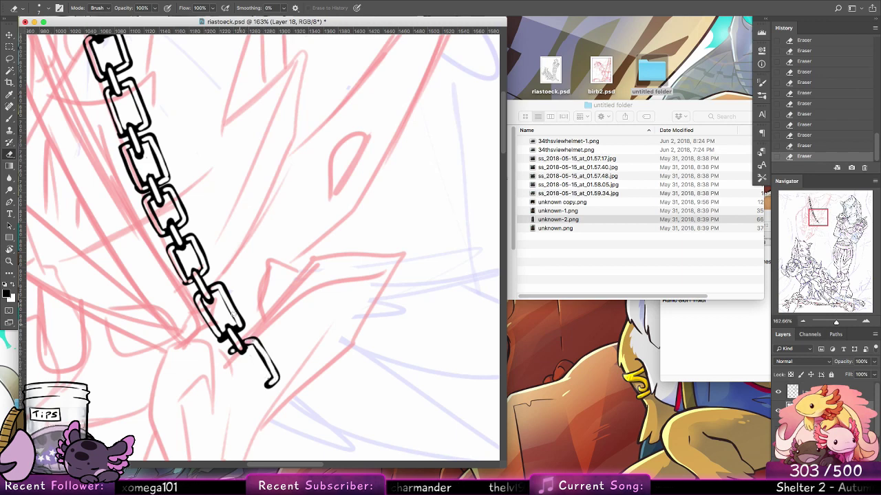
Show the crystal line art layer and touch up the link in the chain's lower half with the Brush
click(778, 412)
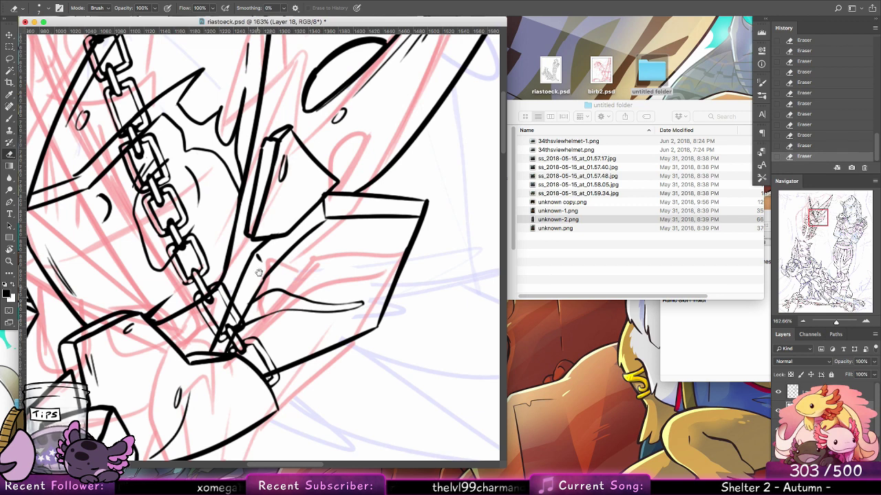
click(10, 119)
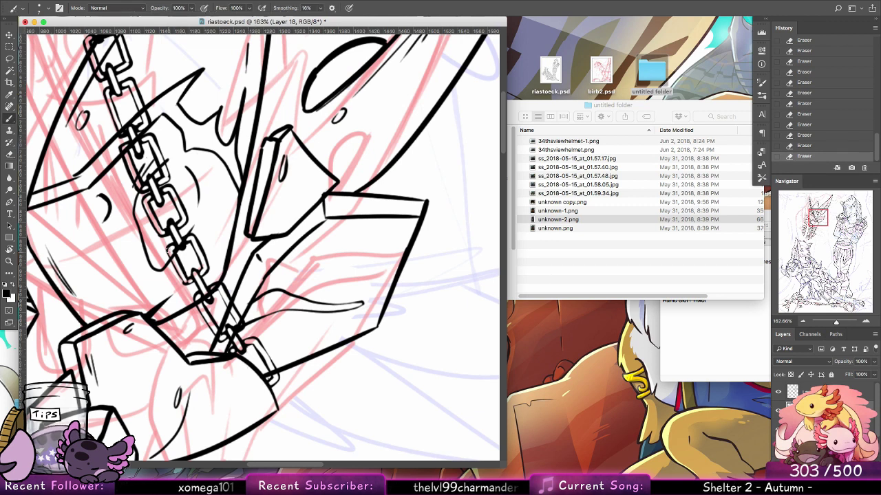
drag(168, 250, 183, 283)
Duplicate the finished chain layer and place the copy a short distance beside the original
click(10, 262)
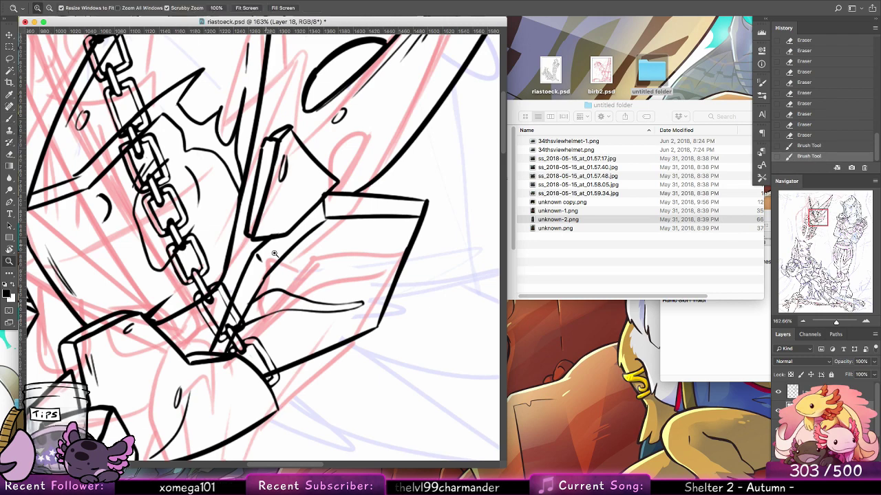
drag(275, 257, 247, 246)
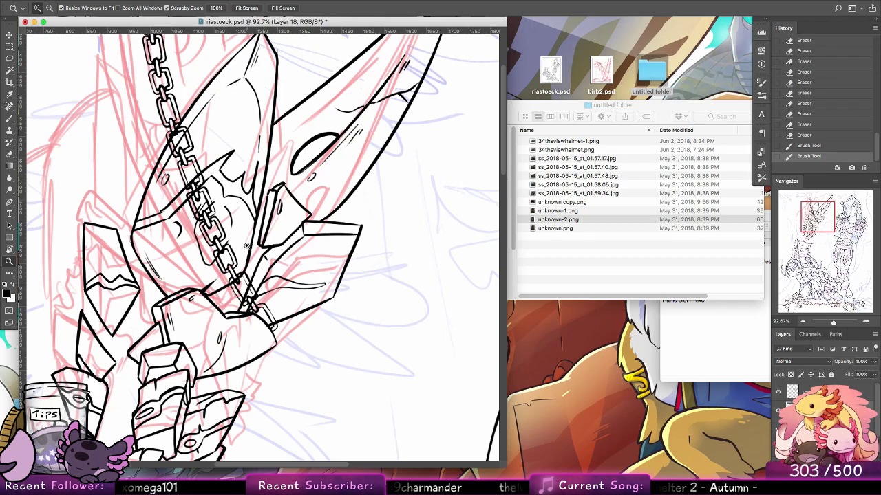
drag(271, 260, 335, 316)
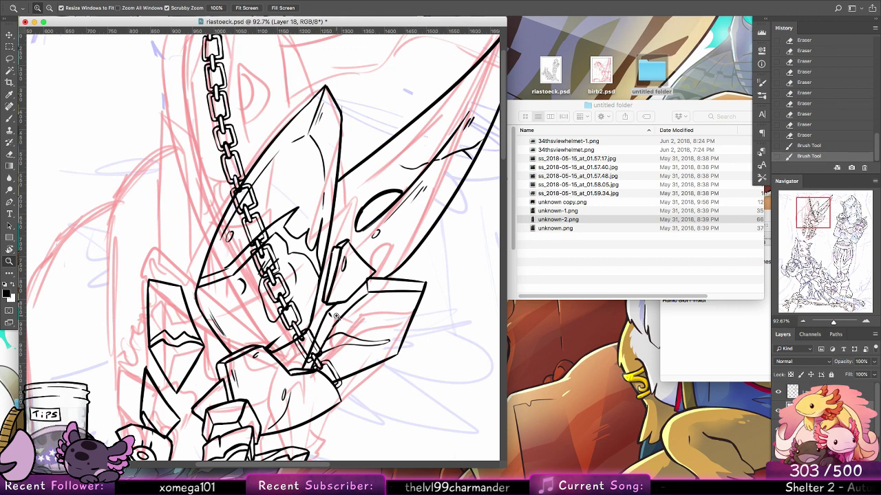
mouse_move(327, 218)
mouse_down()
mouse_move(322, 316)
mouse_move(337, 316)
mouse_move(329, 315)
mouse_move(322, 227)
mouse_up()
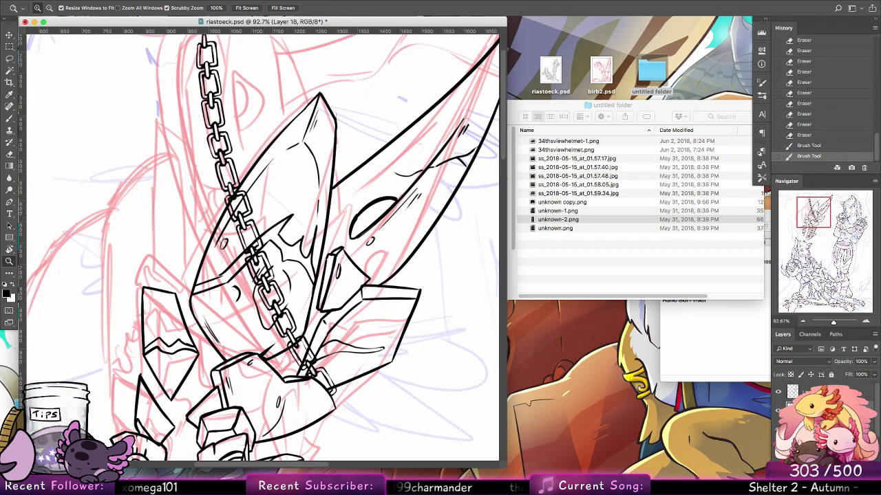
key(v)
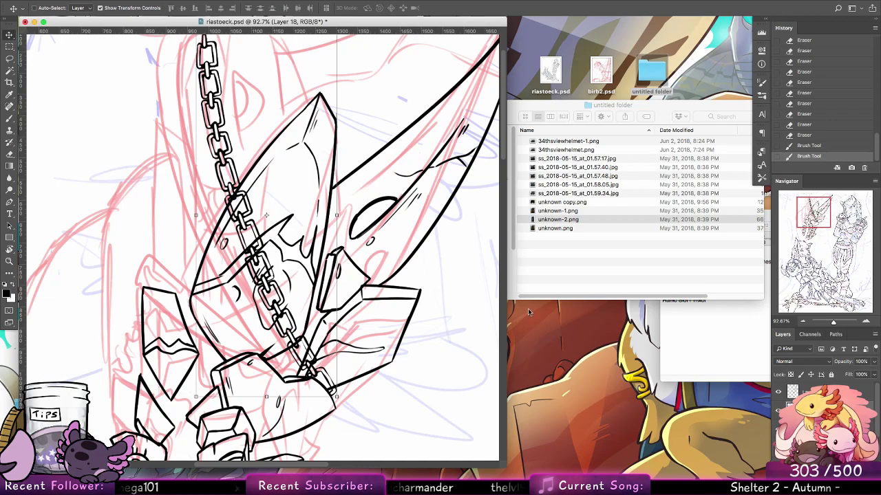
drag(327, 137, 300, 137)
Skew the copied chain with Free Transform so its upper and lower ends cross the original chain
key(ctrl+t)
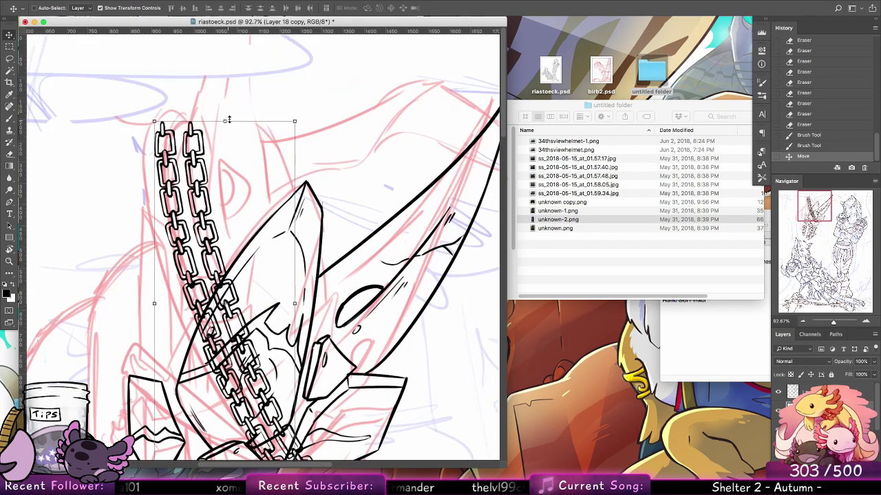
ctrl+drag(228, 119, 296, 132)
drag(346, 267, 352, 181)
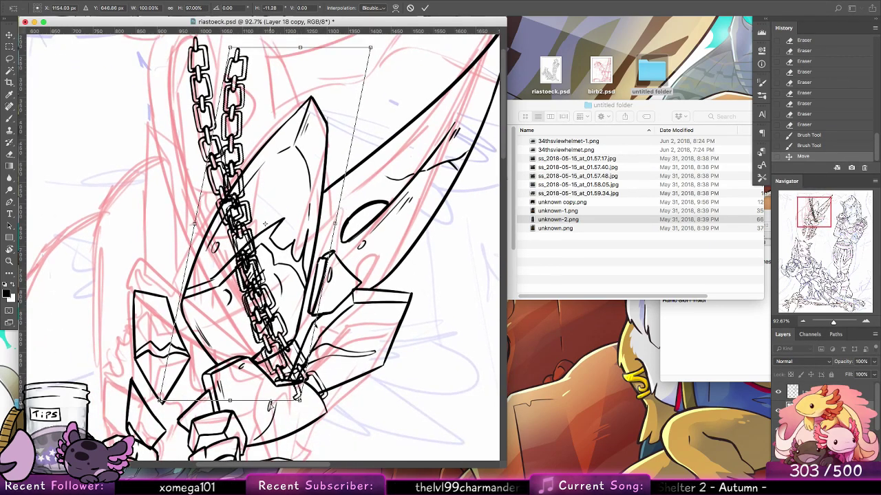
ctrl+drag(271, 404, 220, 411)
click(424, 8)
key(e)
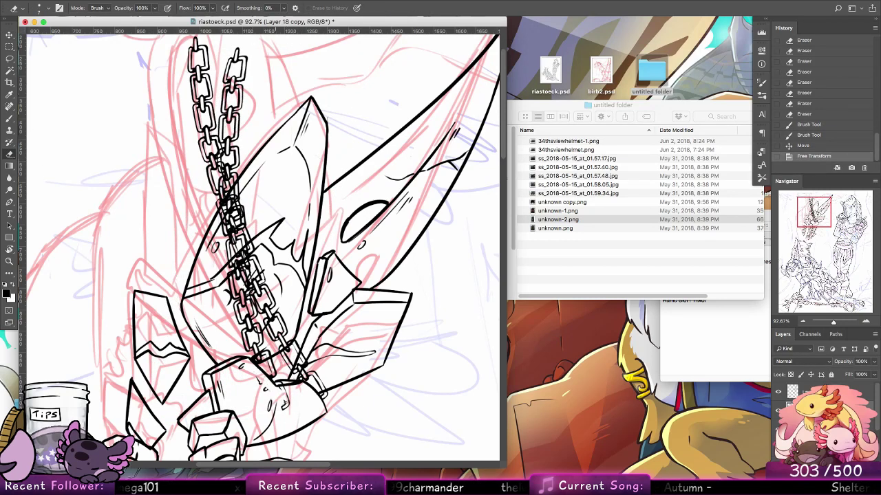
drag(266, 392, 285, 393)
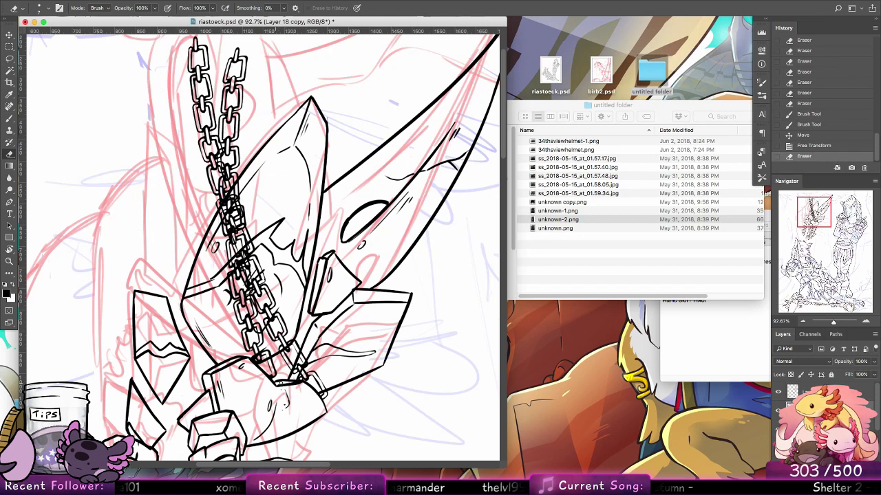
key(super+alt+z)
key(super+alt+z)
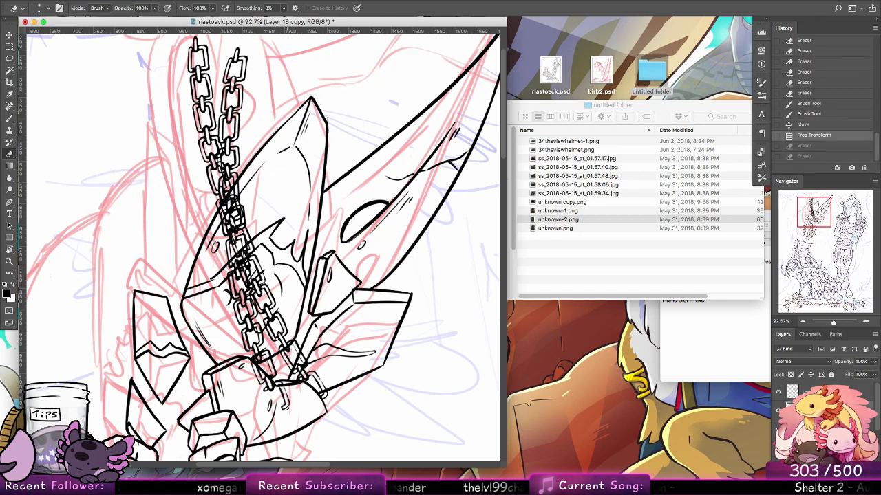
click(13, 33)
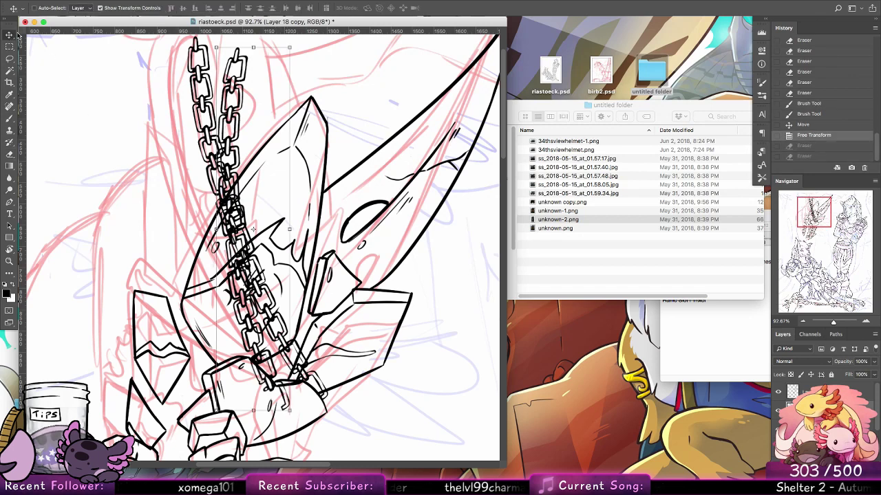
drag(253, 412, 254, 441)
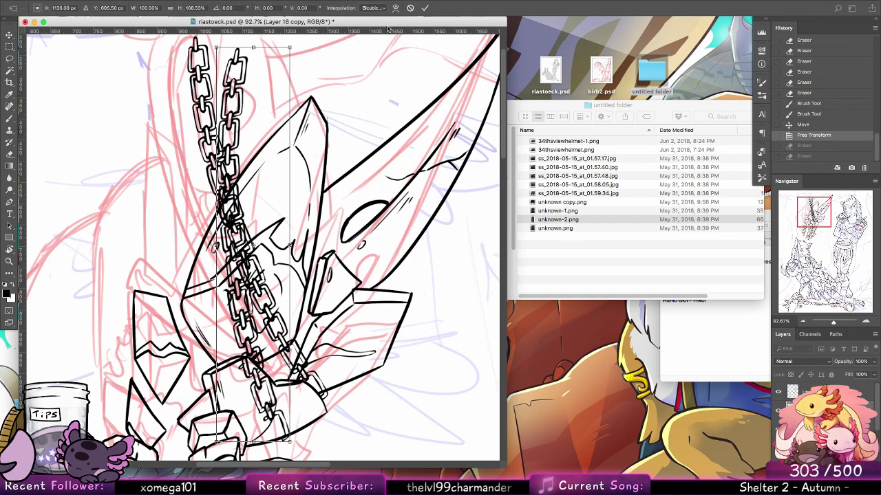
key(Escape)
Stretch the copied chain's lower end downward to about 104% height and apply the transformation
key(ctrl+t)
drag(253, 411, 254, 425)
click(10, 119)
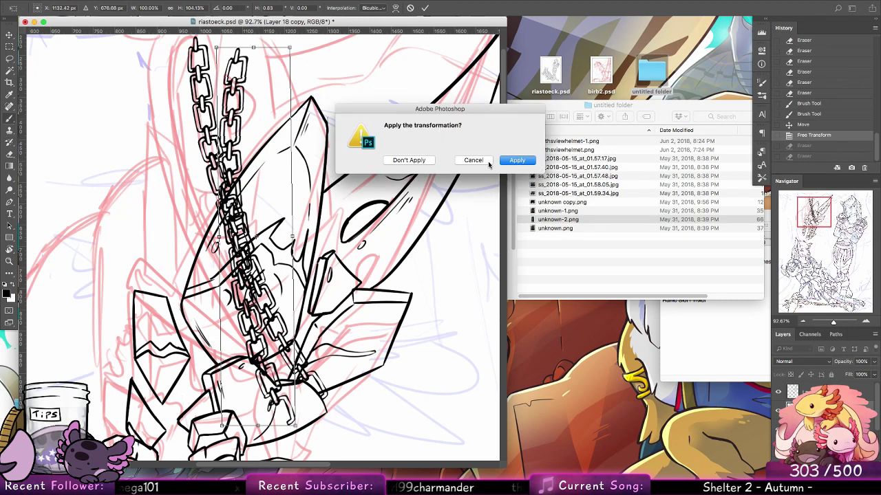
click(516, 163)
Draw the missing side of the copied chain's last link and clean up its end with the Eraser
drag(269, 409, 289, 435)
click(10, 155)
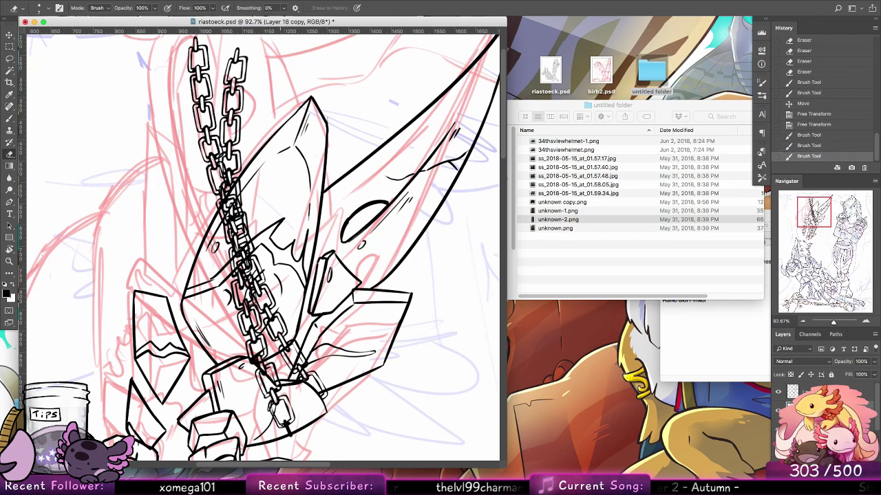
drag(282, 423, 286, 430)
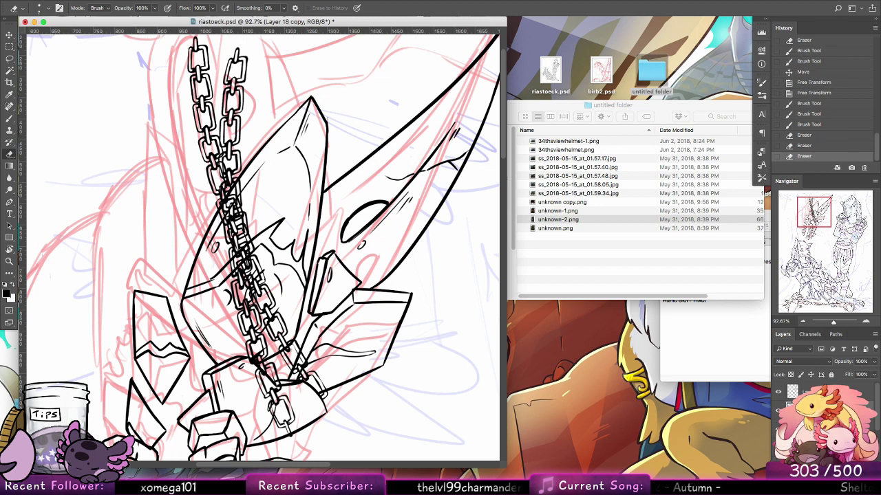
Hide the crystal line art layer and lower the original chain layer's opacity to 35%
click(779, 429)
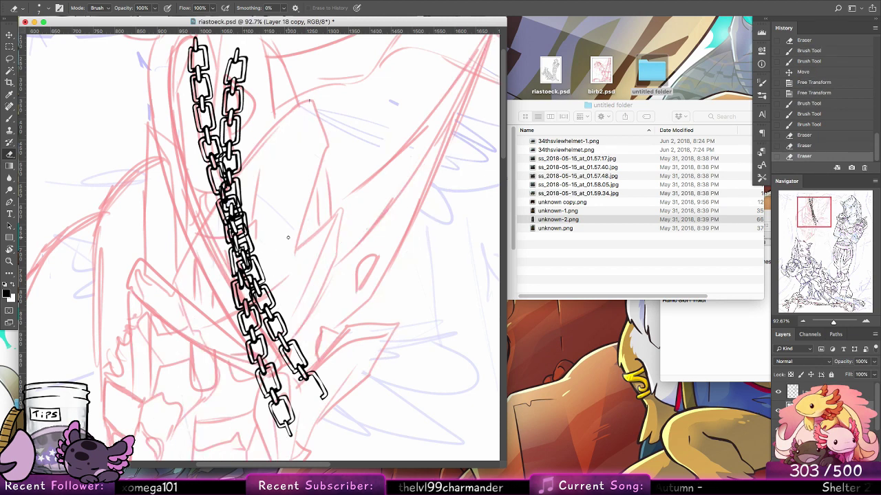
click(826, 411)
click(874, 362)
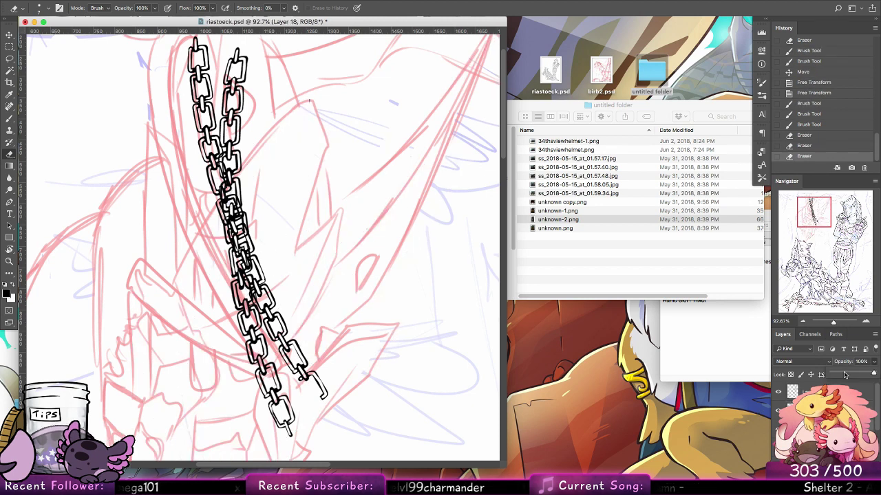
drag(873, 373, 844, 374)
Hide the sketch layers and erase the faded original chain where the dark copy crosses over it
click(877, 420)
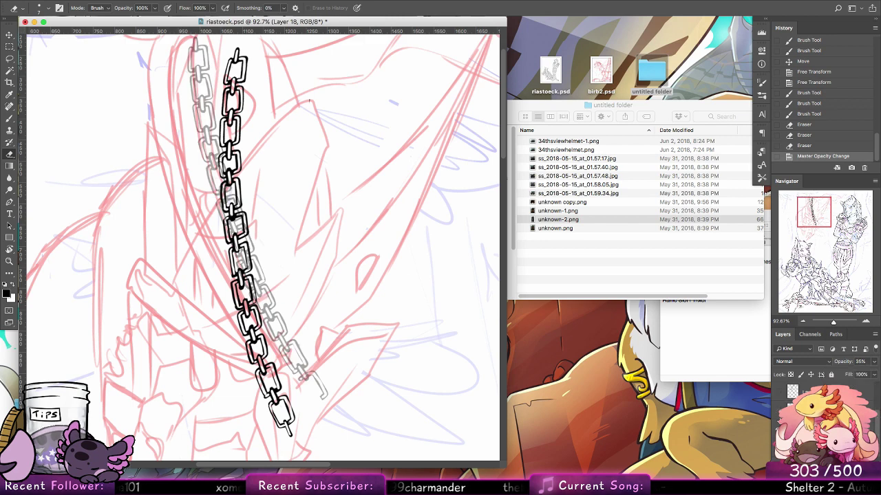
click(778, 428)
drag(295, 238, 304, 255)
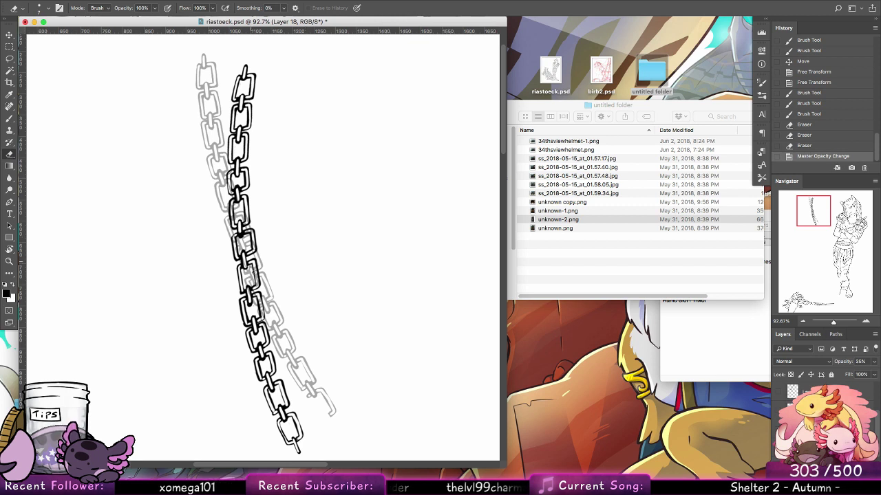
drag(255, 273, 259, 288)
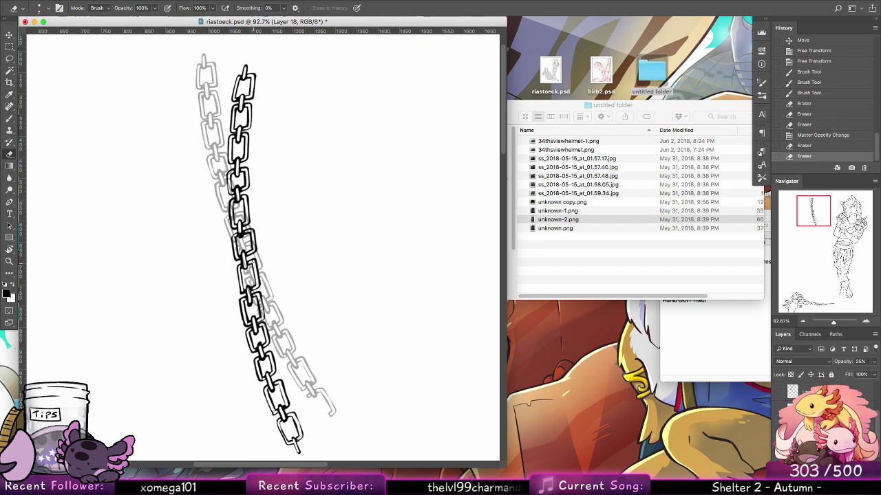
mouse_move(236, 233)
mouse_down()
mouse_move(235, 244)
mouse_move(254, 251)
mouse_up()
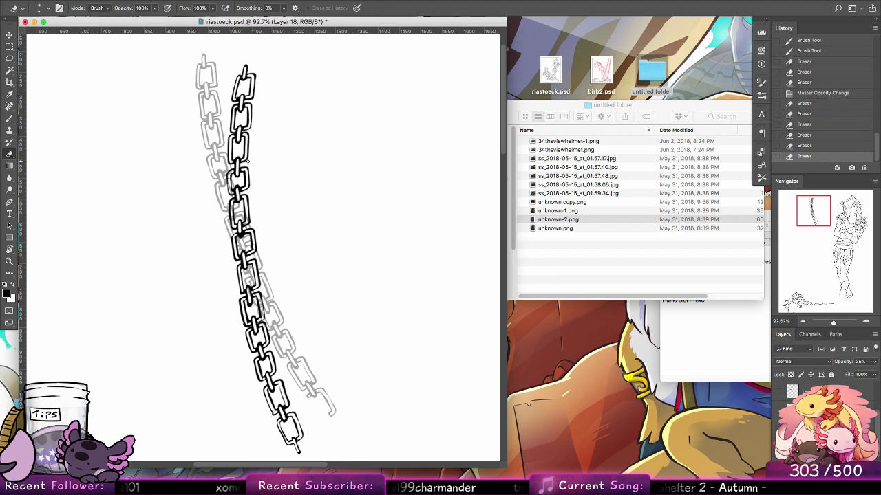
mouse_move(236, 200)
mouse_down()
mouse_move(247, 228)
mouse_move(233, 192)
mouse_up()
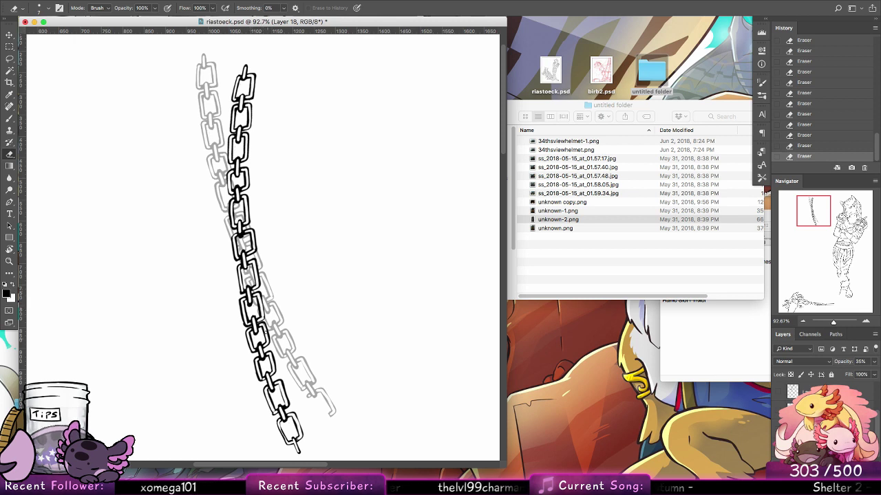
Show the sketch and crystal line art layers again around the two chains
drag(338, 237, 342, 305)
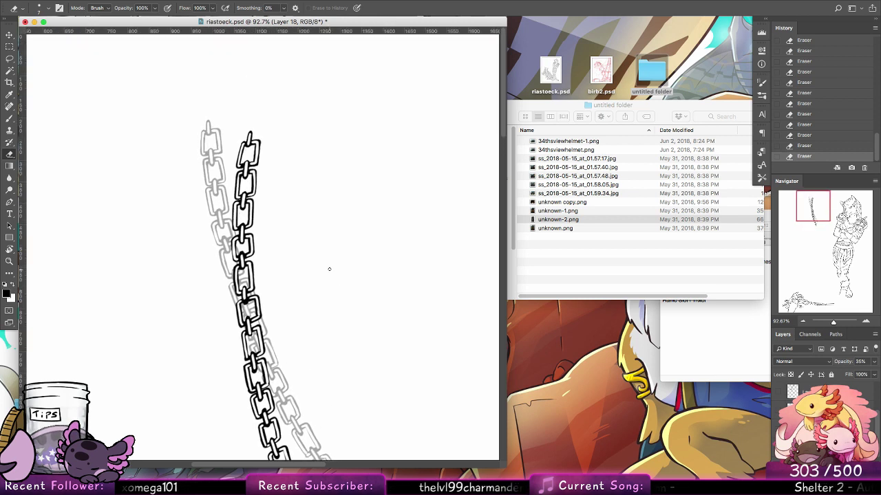
alt+click(779, 393)
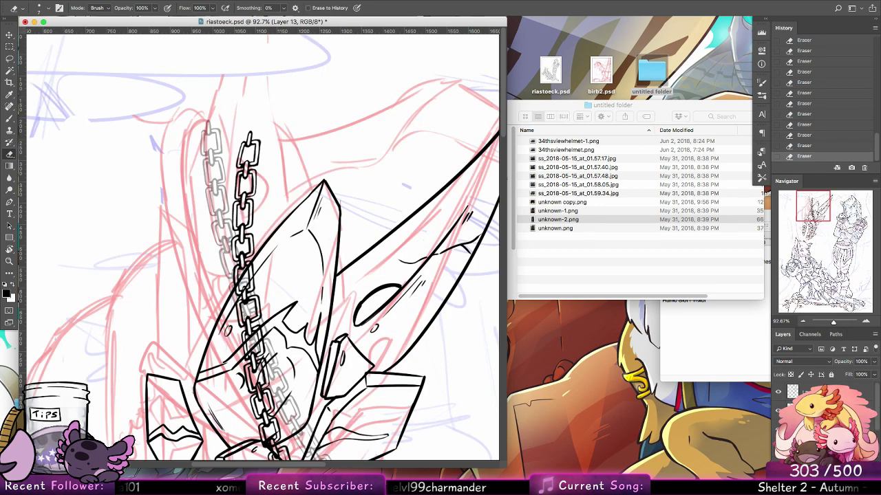
Raise the faded original chain layer's opacity back to 100%
key(Delete)
key(super+z)
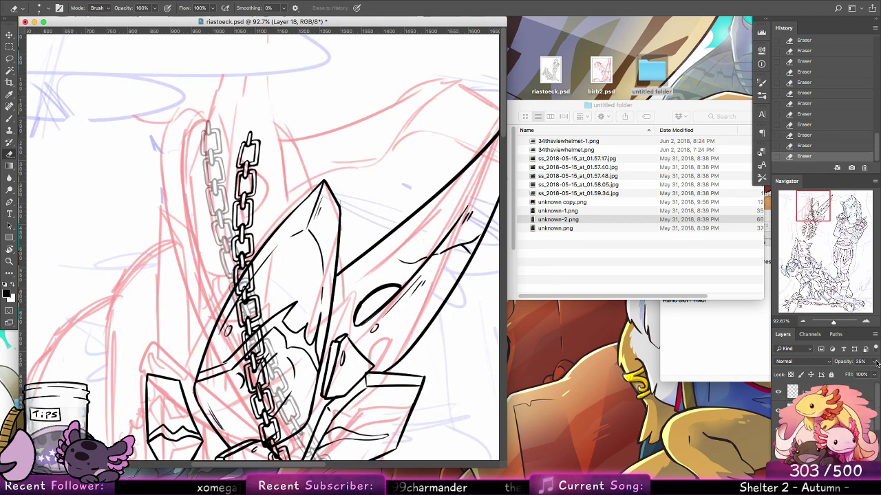
click(874, 361)
click(878, 374)
scroll(791, 413, down, 2)
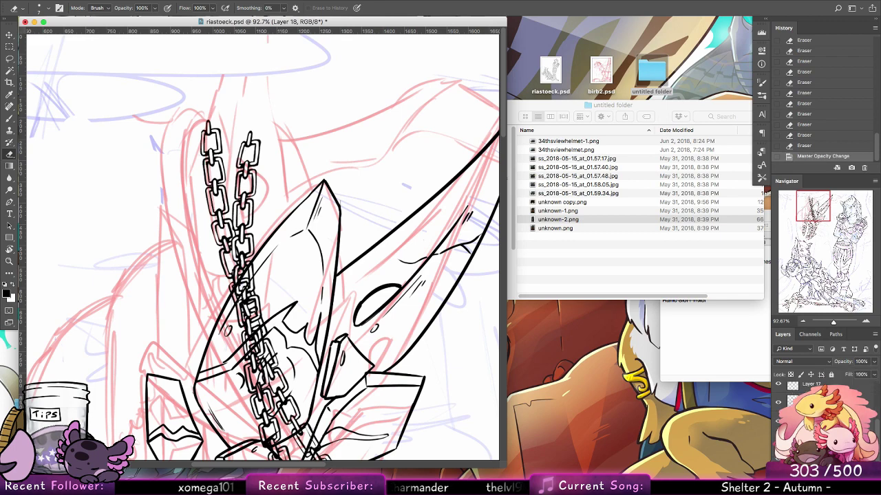
Hide the sketch layers, the seated character's line art and the crystal line art around the two chains
click(776, 421)
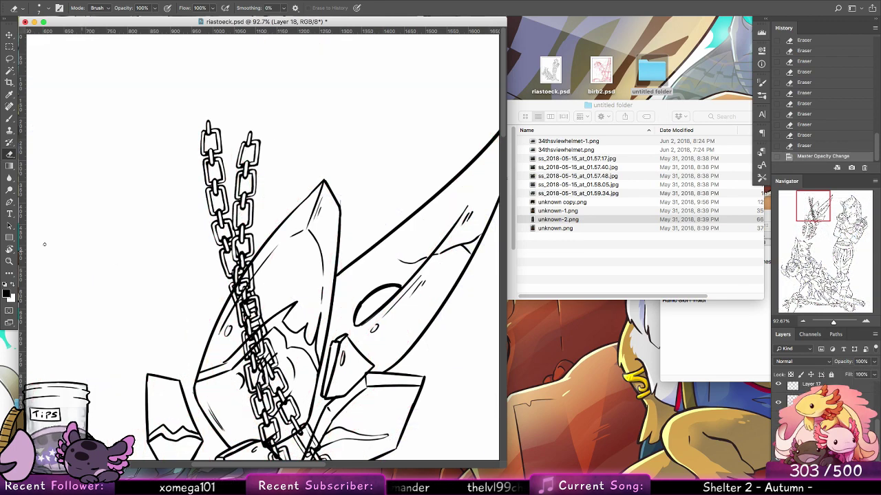
key(r)
key(z)
drag(448, 270, 403, 271)
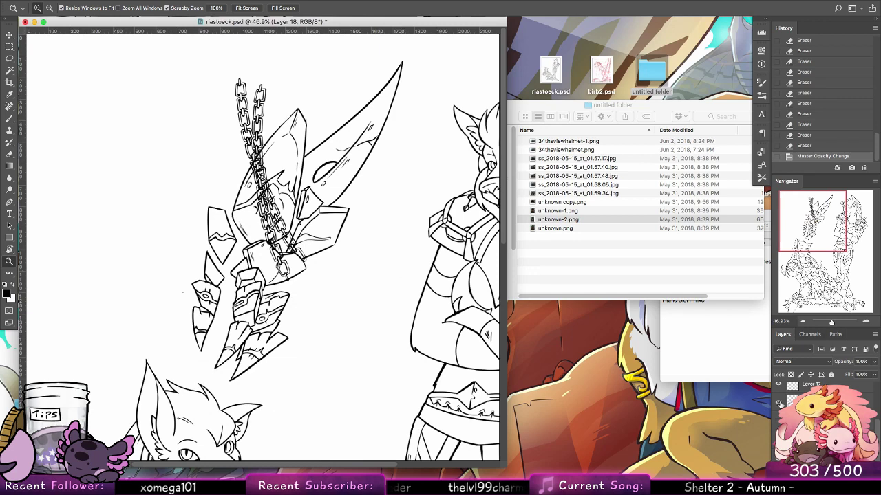
click(779, 404)
scroll(780, 404, up, 3)
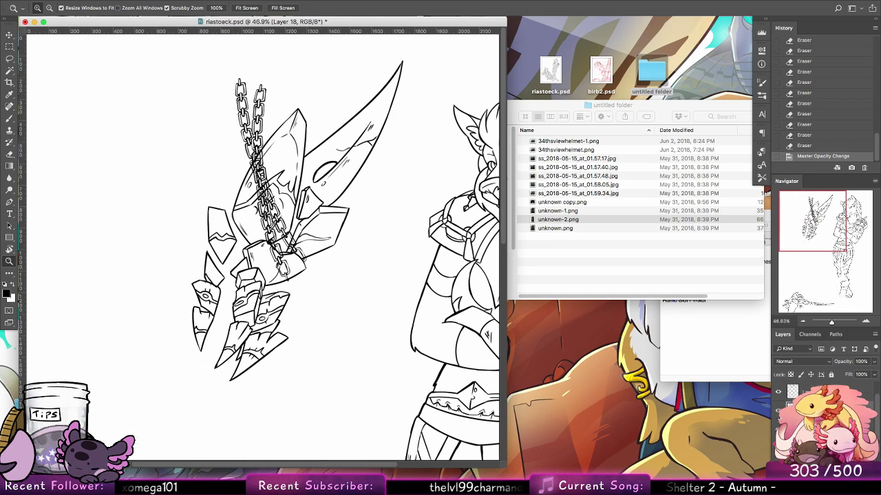
click(778, 413)
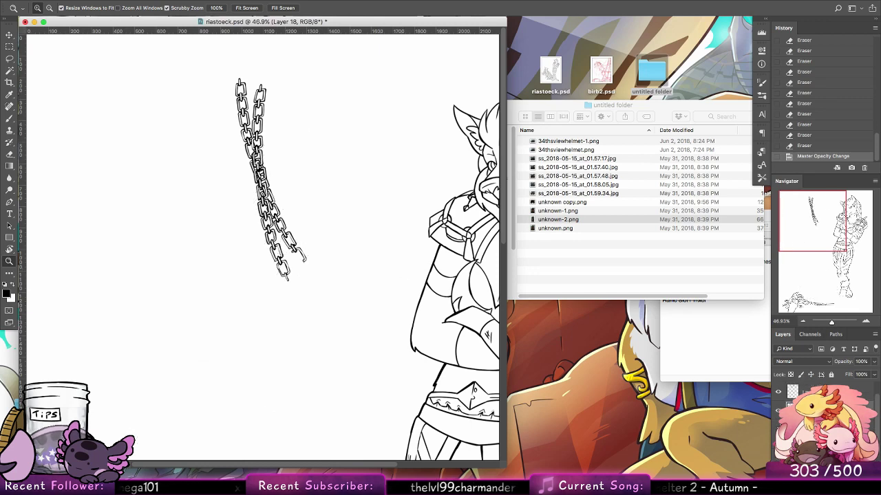
Step back through the history to before the chain was duplicated, moved and transformed, leaving only the original chain
key(super+alt+z)
key(super+alt+z)
key(super+alt+z)
key(super+alt+z)
key(super+alt+z)
key(super+alt+z)
key(super+alt+z)
key(super+alt+z)
key(super+alt+z)
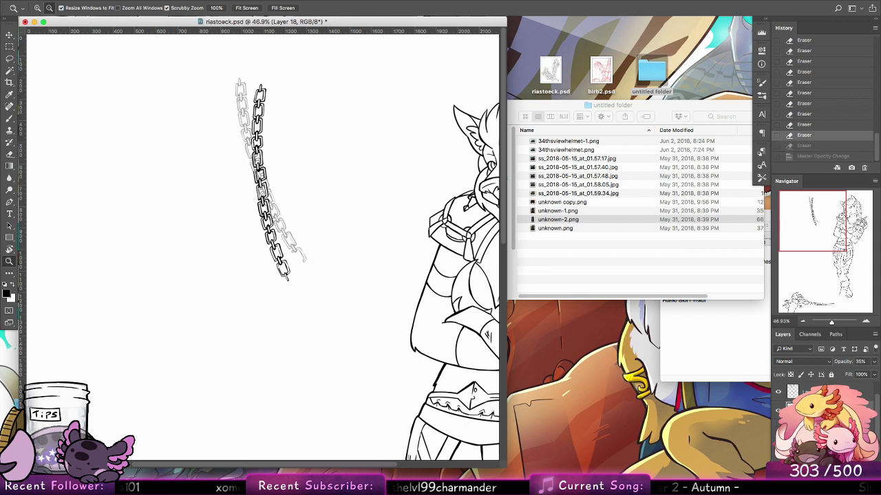
key(super+alt+z)
key(super+alt+z)
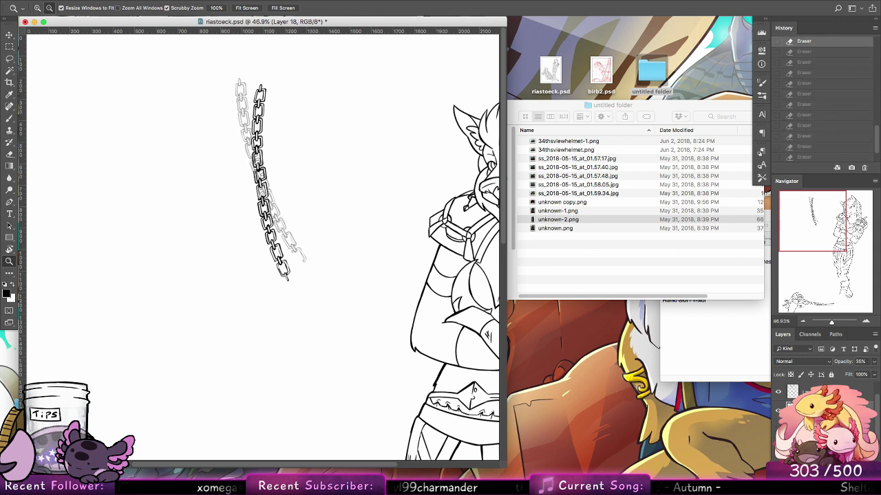
key(super+alt+z)
key(super+alt+z)
key(super+alt+z)
key(super+alt+z)
key(super+alt+z)
key(super+alt+z)
key(super+alt+z)
key(super+alt+z)
key(super+alt+z)
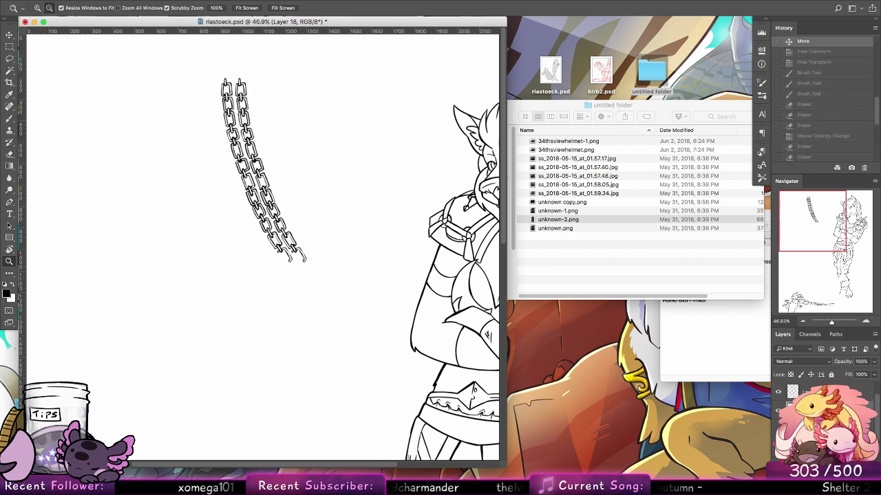
Show the line art and sketch layers again and erase a spot of the crystal line art on Layer 13 beside the chain
click(778, 411)
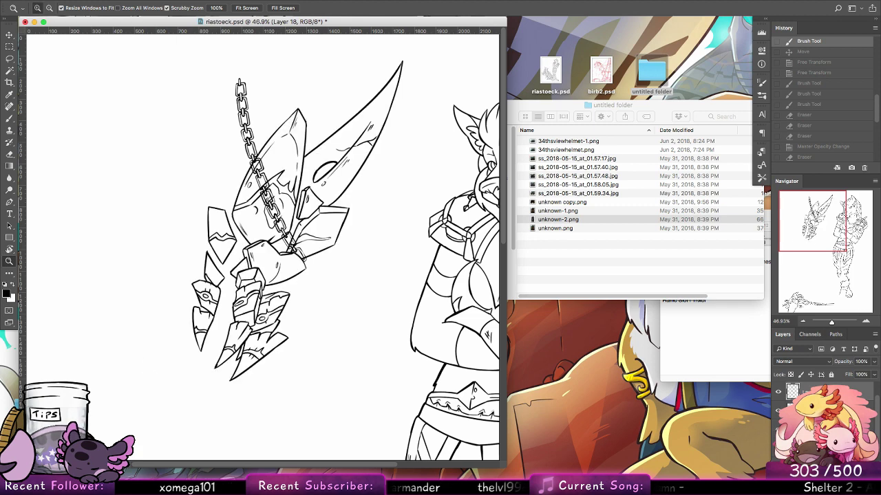
click(778, 430)
click(779, 449)
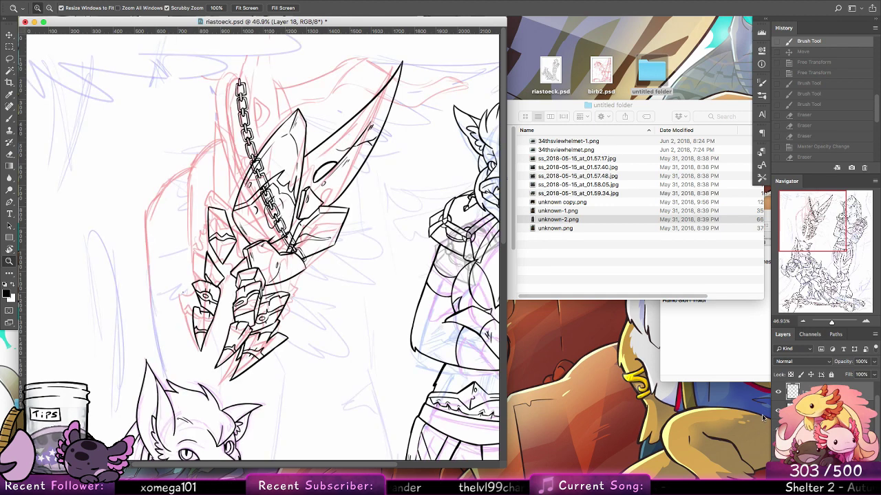
key(e)
click(812, 411)
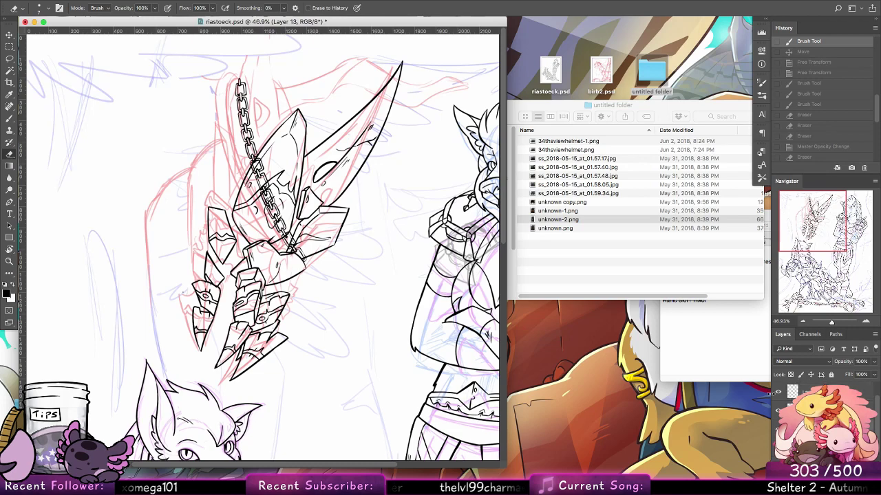
click(265, 226)
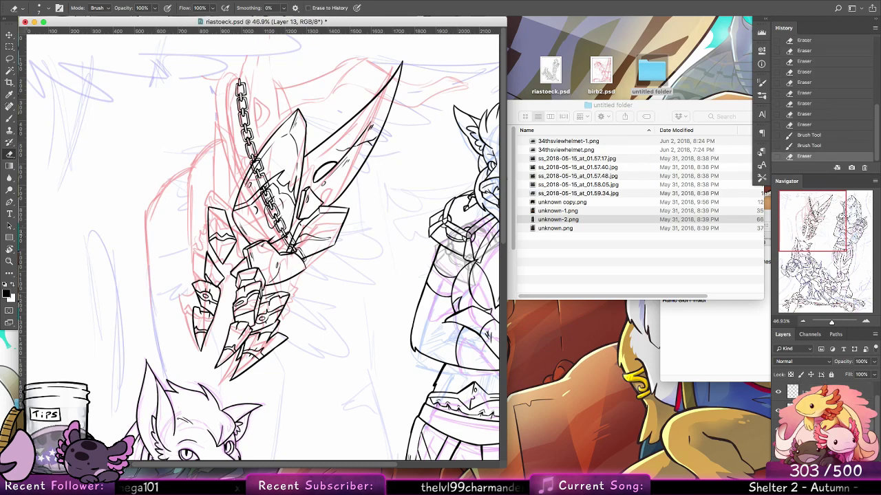
Add a new layer above the crystal line art and set the brush size to 12 px
key(z)
drag(374, 118, 412, 122)
drag(283, 253, 304, 285)
click(10, 118)
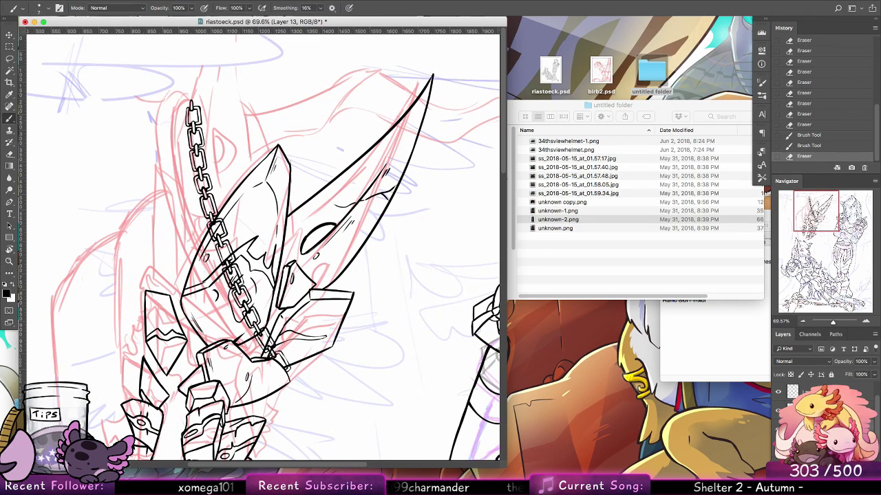
key(ctrl+shift+alt+n)
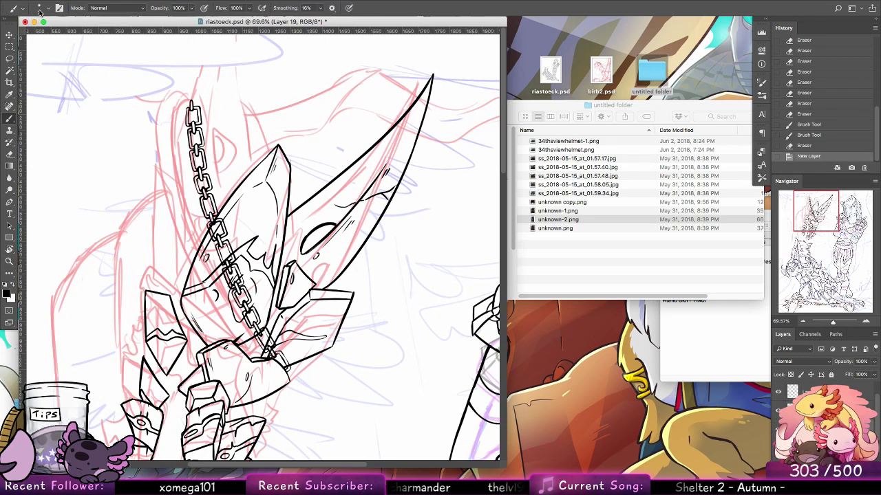
click(49, 9)
click(19, 108)
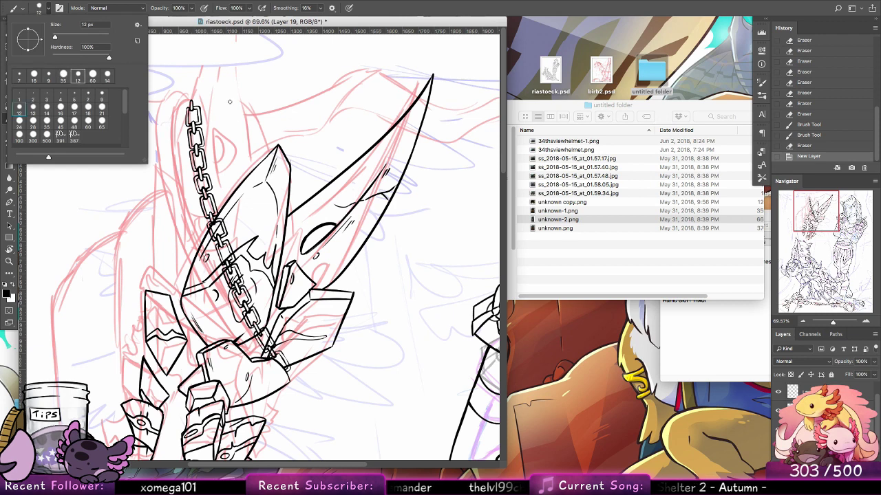
Draw a long, nearly vertical guide stroke from above the crystal down across the chain's lower end, undoing unsatisfactory attempts
mouse_move(234, 111)
mouse_down()
mouse_move(261, 294)
mouse_move(284, 365)
mouse_up()
key(ctrl+z)
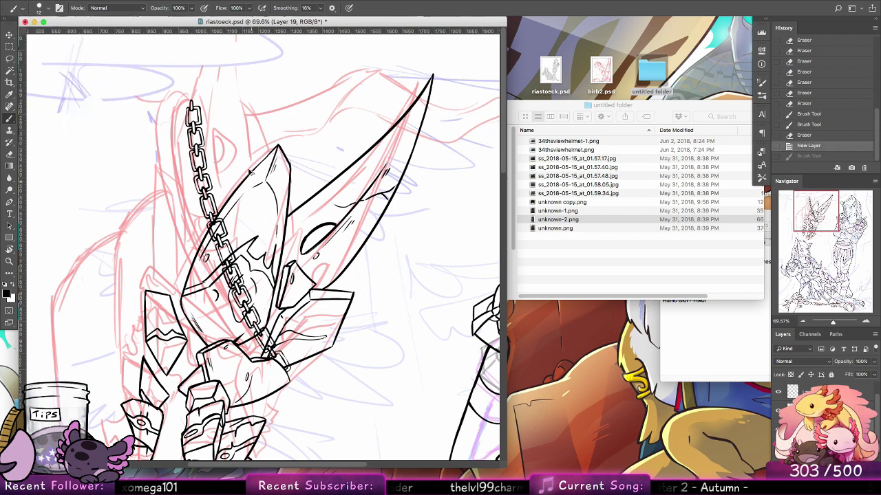
mouse_move(240, 117)
mouse_down()
mouse_move(242, 302)
mouse_move(265, 402)
mouse_up()
key(ctrl+z)
mouse_move(241, 114)
mouse_down()
mouse_move(245, 237)
mouse_move(273, 415)
mouse_up()
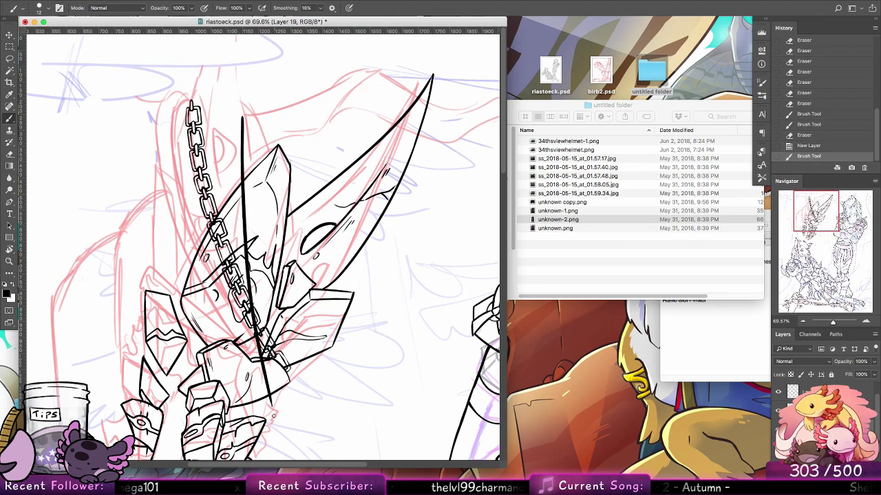
Open a second window for riastoeck.psd and float it separately from the first
scroll(278, 186, left, 1)
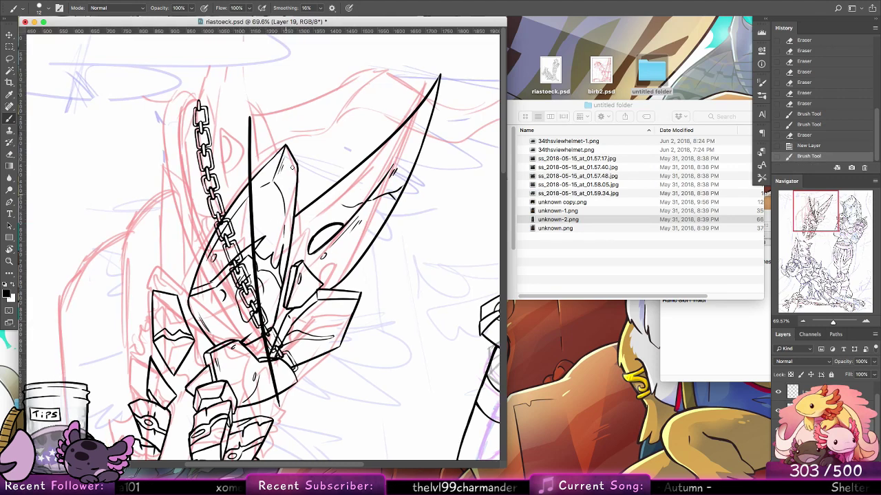
click(10, 263)
drag(389, 241, 372, 238)
click(300, 1)
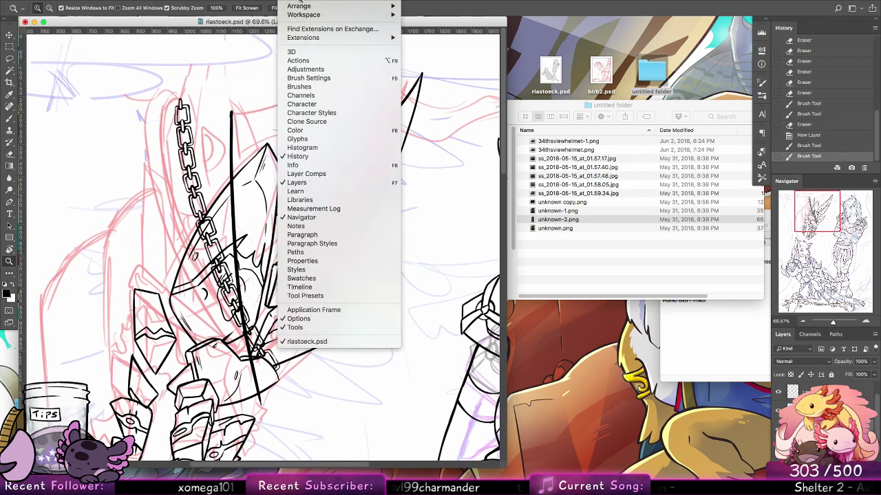
mouse_move(303, 6)
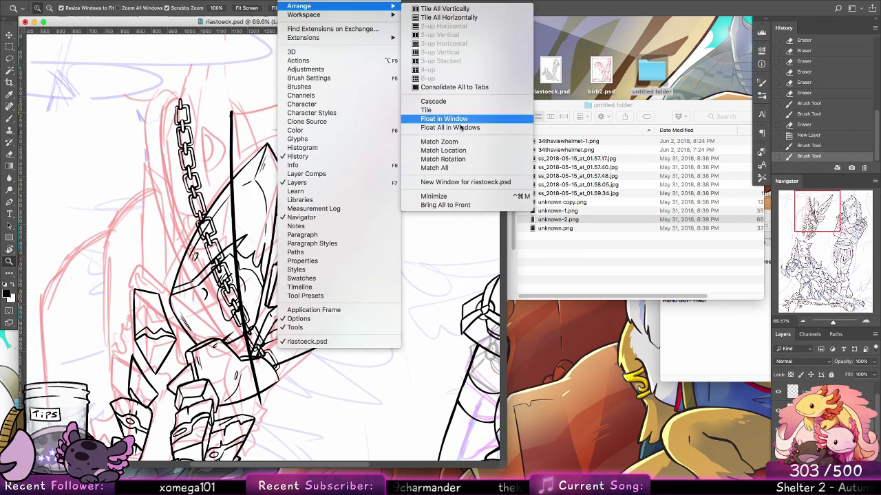
click(465, 181)
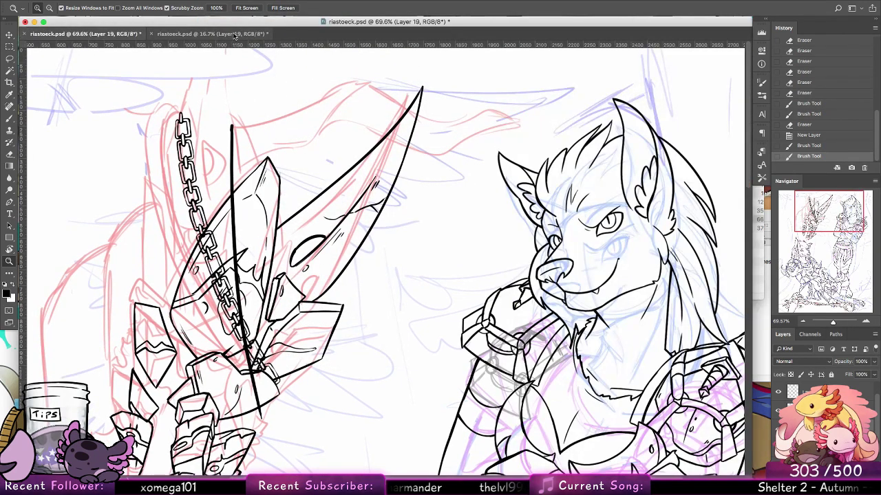
drag(234, 36, 275, 107)
click(193, 24)
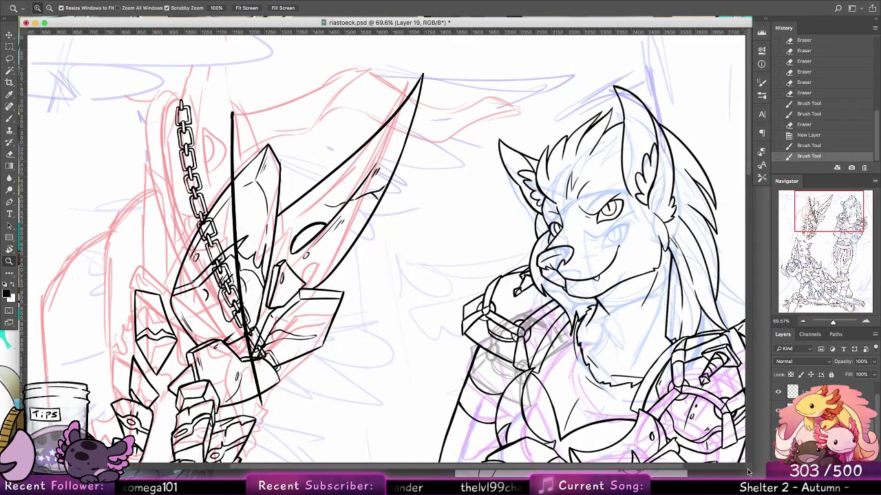
Arrange the two riastoeck.psd windows side by side, with the second showing the whole drawing at about 20% zoom
drag(749, 472, 414, 476)
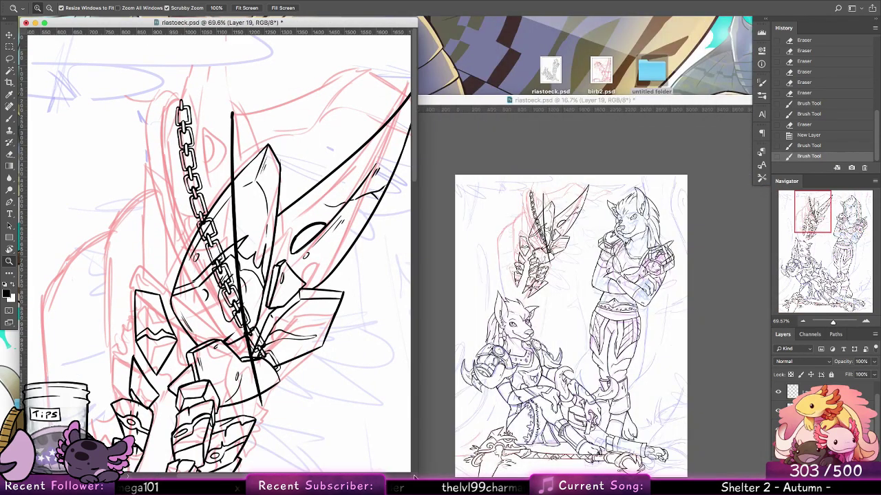
click(440, 385)
click(232, 101)
drag(365, 101, 616, 21)
drag(674, 339, 736, 475)
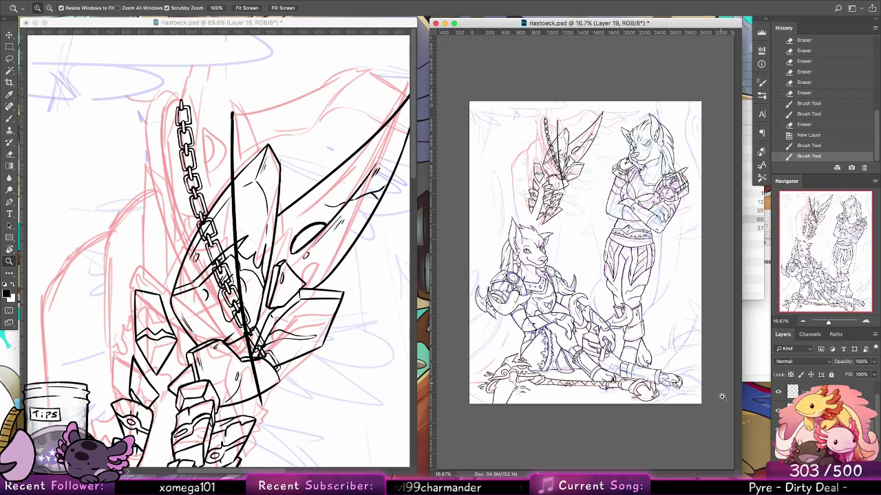
drag(613, 290, 666, 291)
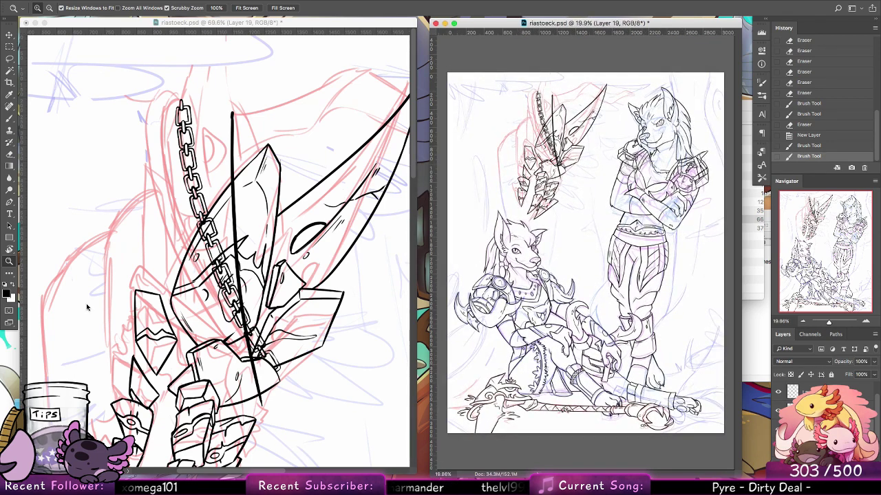
In the close-up window, brush a small rectangular chain link around the upper end of the guide stroke
key(b)
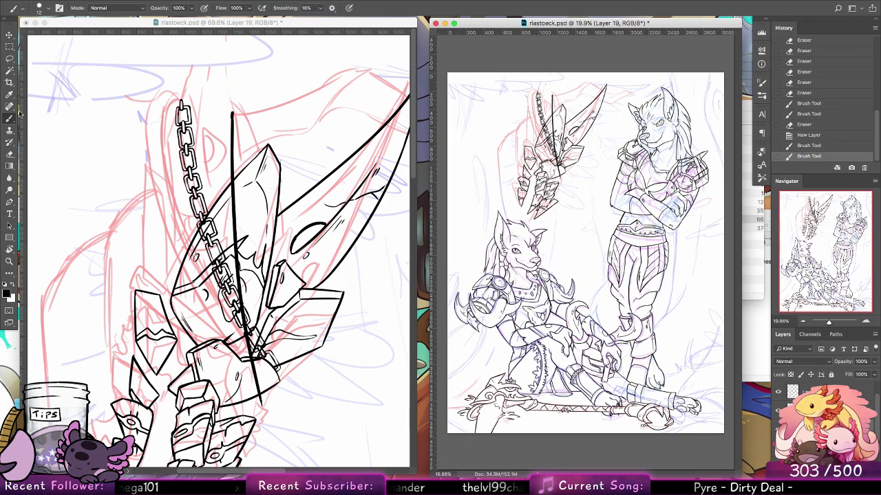
click(251, 167)
key(z)
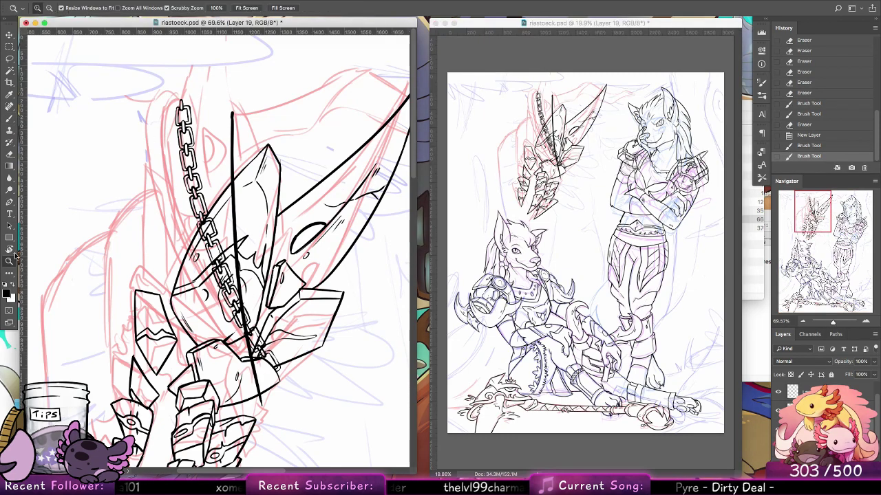
click(248, 96)
key(b)
mouse_move(279, 142)
mouse_down()
mouse_move(273, 154)
mouse_move(285, 179)
mouse_up()
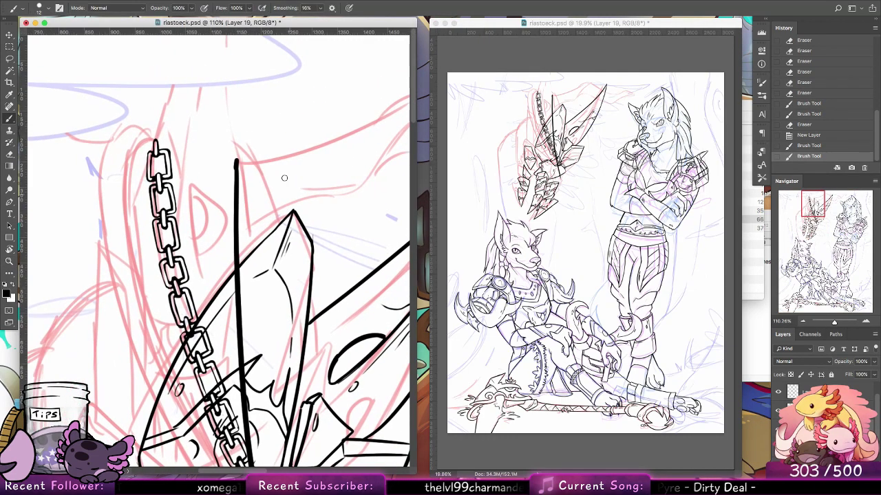
mouse_move(222, 165)
mouse_down()
mouse_move(250, 167)
mouse_move(248, 189)
mouse_move(228, 200)
mouse_move(250, 199)
mouse_up()
key(super+z)
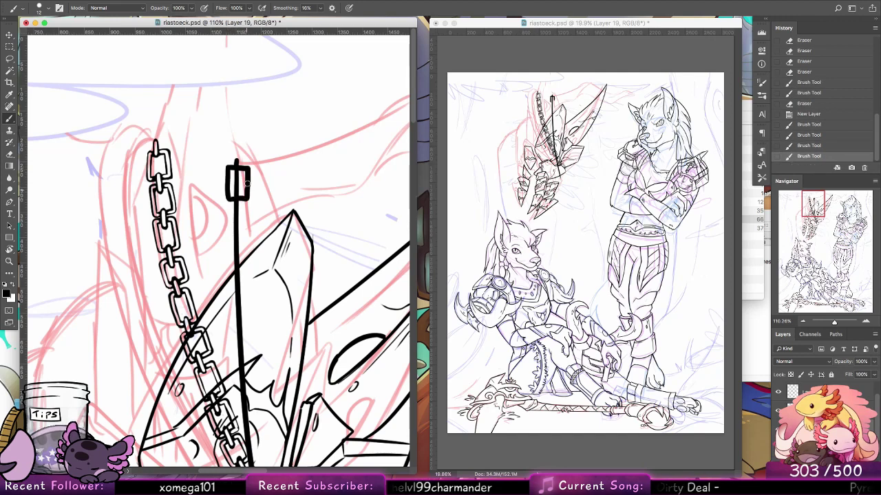
Brush a second rectangular link directly below the first on the guide stroke, redoing its misplaced side
drag(230, 235, 232, 241)
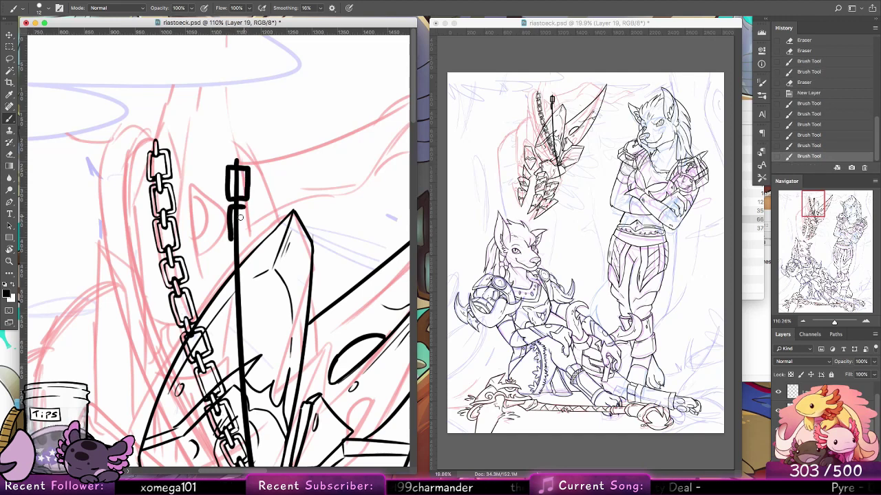
key(super+z)
mouse_move(229, 206)
mouse_down()
mouse_move(251, 204)
mouse_move(244, 237)
mouse_up()
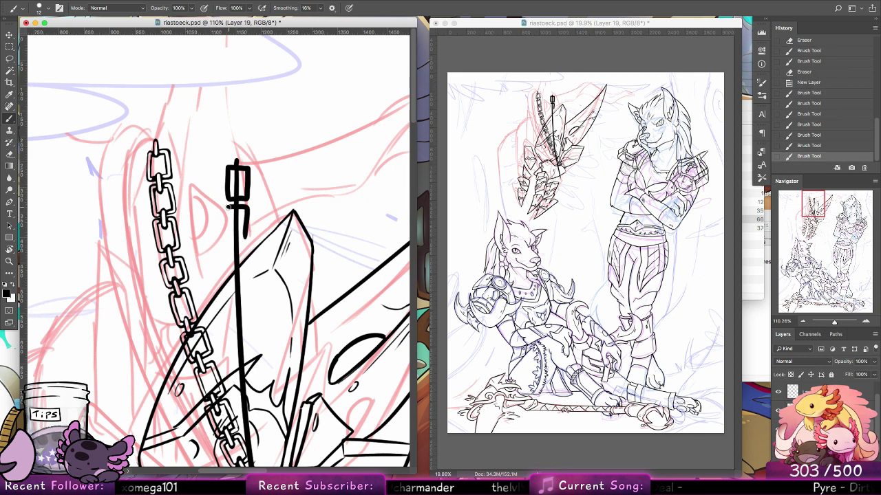
drag(228, 205, 230, 237)
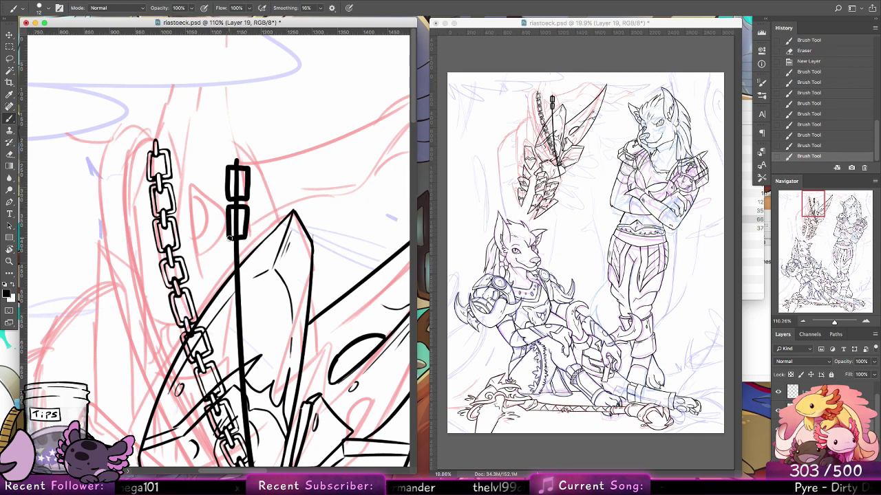
Brush further rectangular links down the guide stroke until the chain crosses the upper crystal
mouse_move(246, 243)
mouse_down()
mouse_move(247, 282)
mouse_move(230, 275)
mouse_move(251, 319)
mouse_move(289, 255)
mouse_up()
mouse_move(237, 282)
mouse_down()
mouse_move(237, 300)
mouse_move(256, 311)
mouse_move(256, 240)
mouse_up()
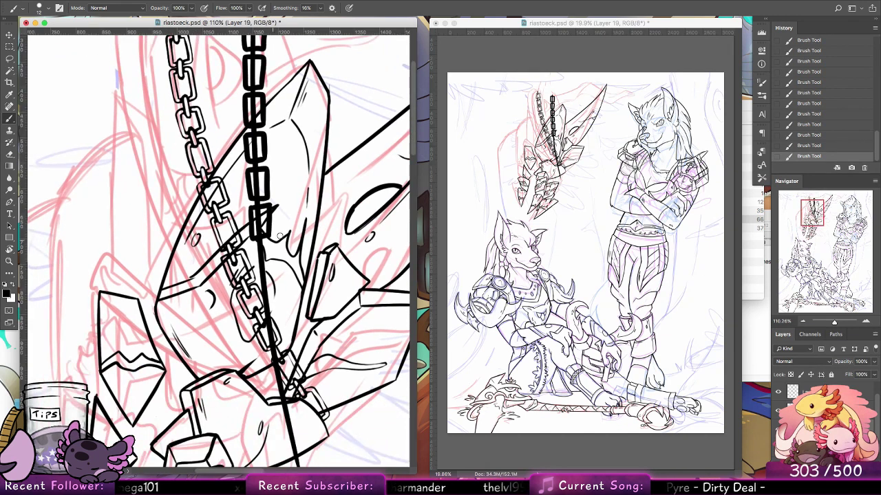
Try brushing links over the lower part of the guide stroke, and undo those strokes
mouse_move(271, 245)
mouse_down()
mouse_move(272, 269)
mouse_move(255, 279)
mouse_up()
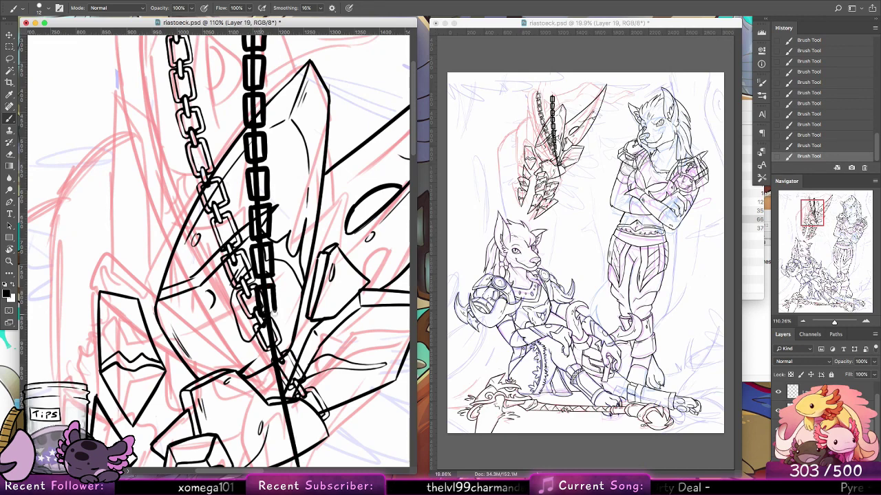
mouse_move(291, 275)
mouse_down()
mouse_move(291, 393)
mouse_move(289, 237)
mouse_up()
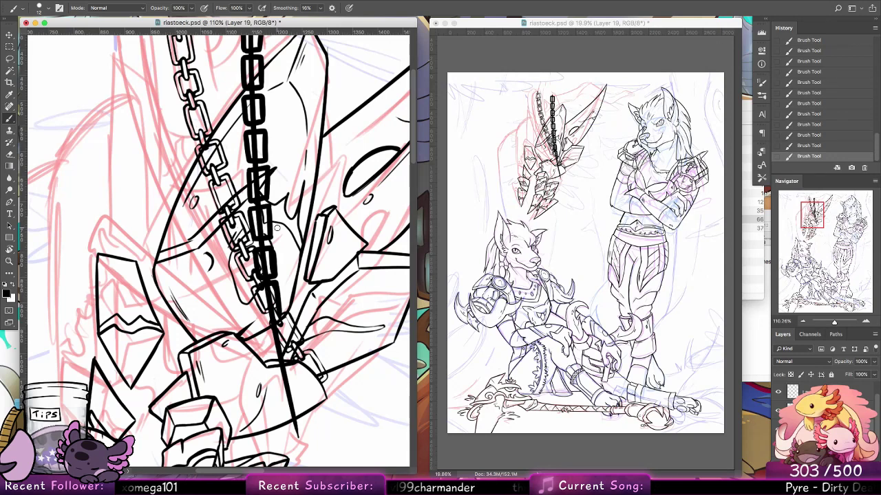
drag(259, 291, 273, 323)
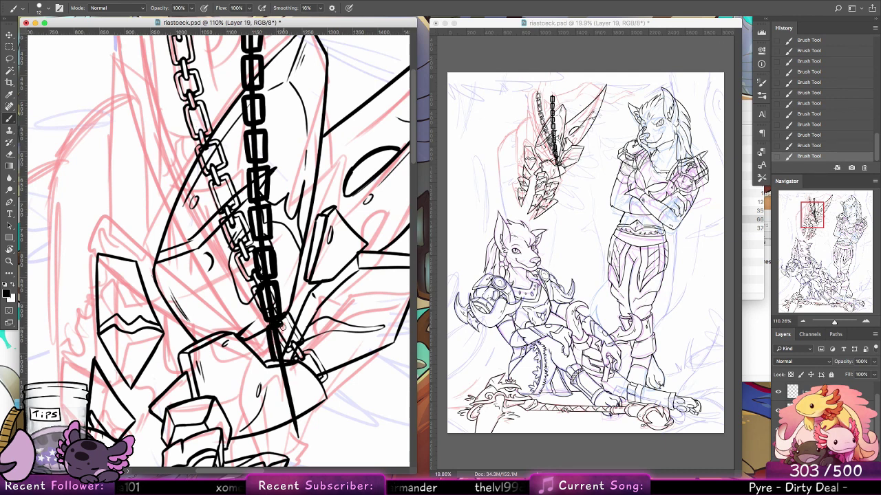
key(super+z)
key(super+z)
key(super+z)
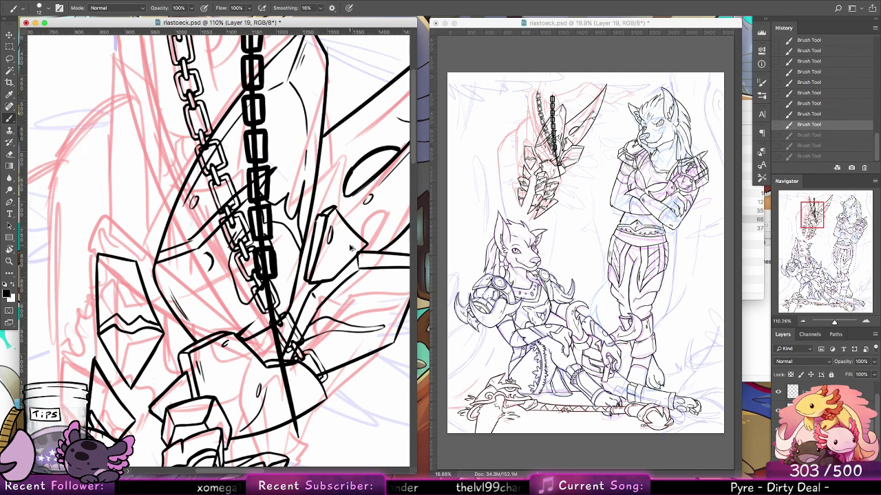
key(super+z)
key(super+z)
key(super+z)
key(super+z)
key(super+z)
key(super+z)
key(super+z)
key(super+z)
Try deleting the second chain's layer to view the drawing with only the original chain, and restore the layer
key(Delete)
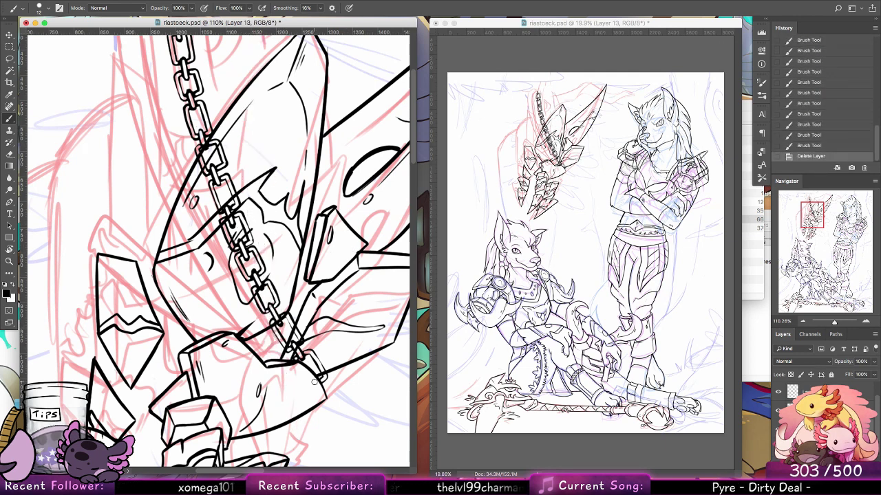
key(z)
drag(375, 257, 333, 257)
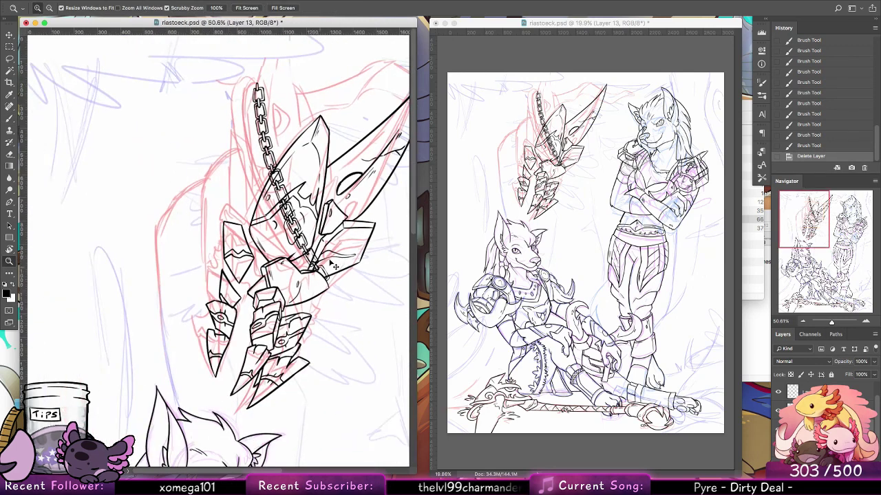
key(super+z)
key(Delete)
scroll(332, 255, right, 3)
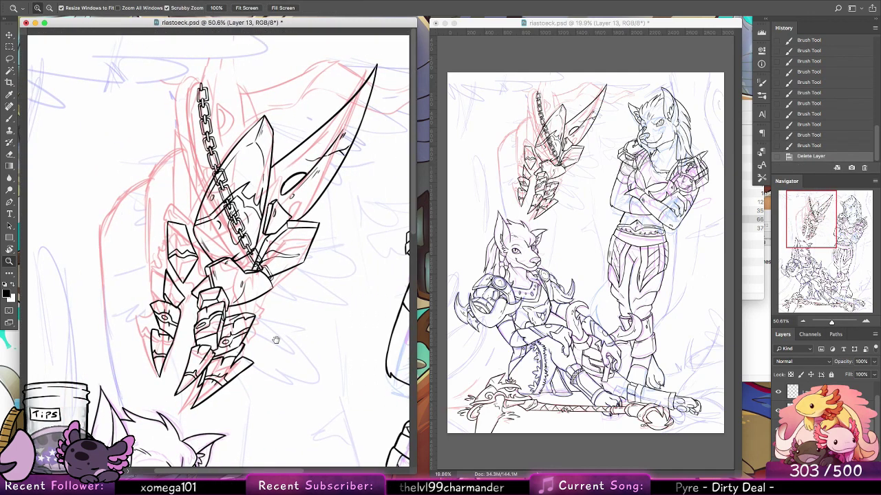
key(super+z)
drag(241, 219, 241, 219)
Restore the latest brush state and brush the remaining rectangular links down to the guide stroke's lower end, redoing misplaced strokes
key(b)
scroll(240, 219, up, 5)
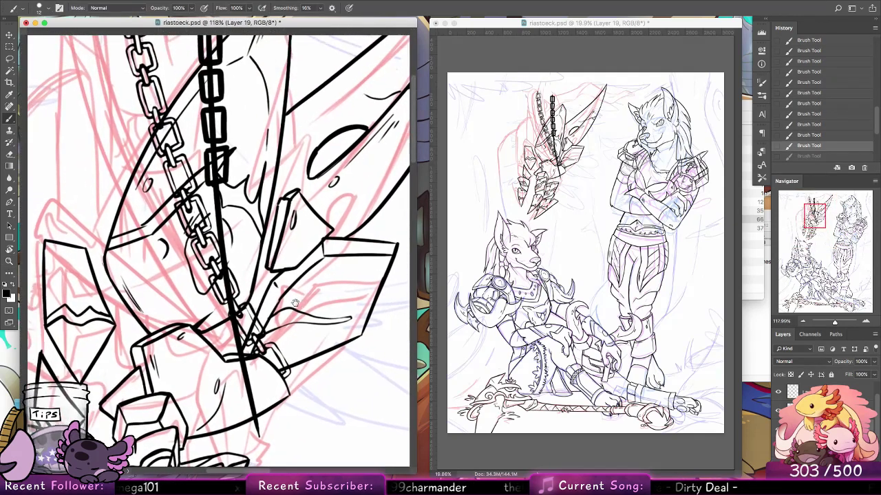
click(809, 156)
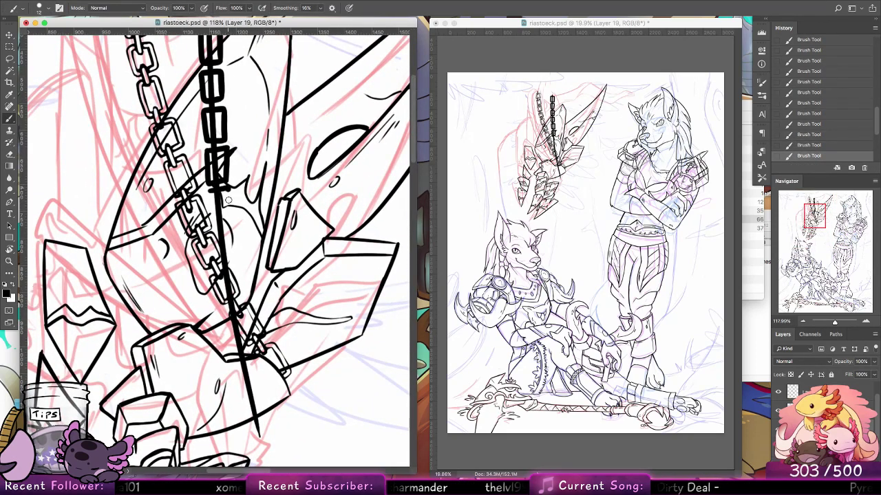
mouse_move(217, 187)
mouse_down()
mouse_move(230, 206)
mouse_move(230, 267)
mouse_up()
key(super+z)
key(super+z)
mouse_move(217, 232)
mouse_down()
mouse_move(216, 266)
mouse_move(229, 261)
mouse_move(232, 213)
mouse_move(223, 272)
mouse_move(236, 282)
mouse_move(228, 294)
mouse_move(236, 303)
mouse_move(238, 260)
mouse_move(232, 320)
mouse_move(227, 311)
mouse_move(239, 341)
mouse_up()
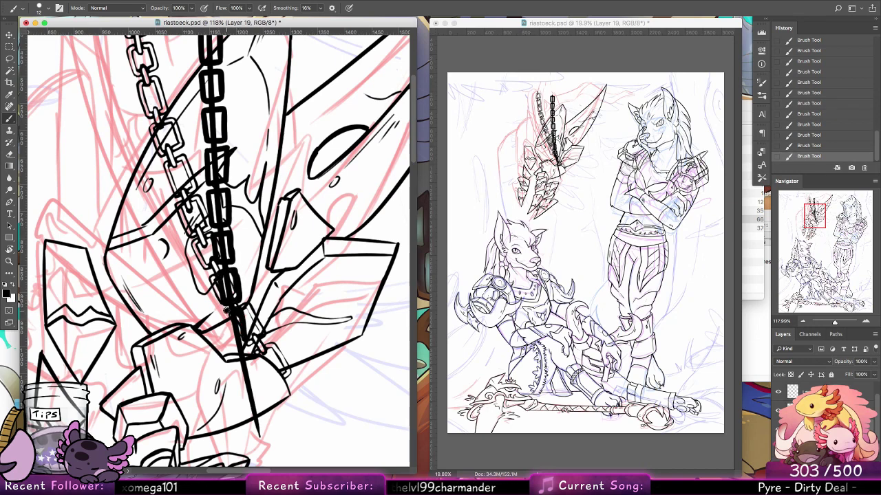
key(super+alt+z)
key(super+alt+z)
mouse_move(226, 311)
mouse_down()
mouse_move(231, 344)
mouse_move(249, 342)
mouse_move(247, 300)
mouse_move(239, 354)
mouse_move(232, 352)
mouse_move(239, 348)
mouse_move(253, 382)
mouse_move(227, 359)
mouse_move(240, 382)
mouse_move(261, 381)
mouse_move(243, 415)
mouse_up()
drag(259, 380, 260, 411)
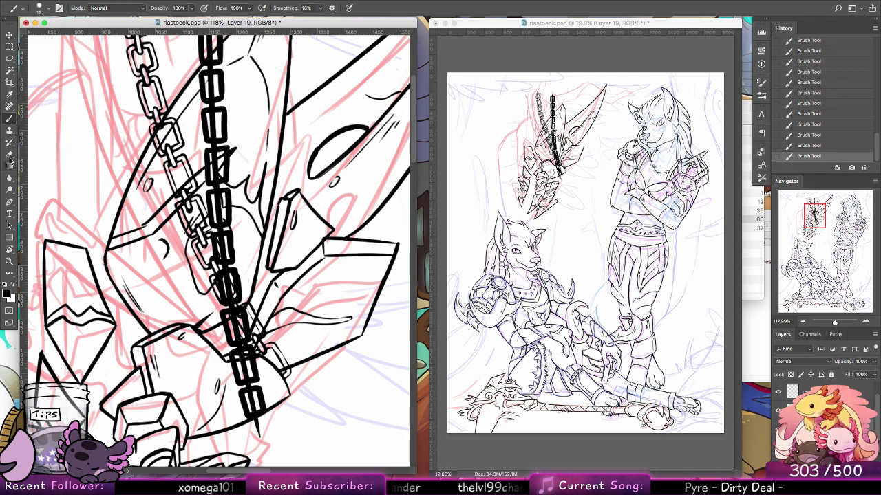
Erase the guide stroke's tip below the last link and clear the black fill where the lowest links join
key(e)
drag(251, 419, 260, 433)
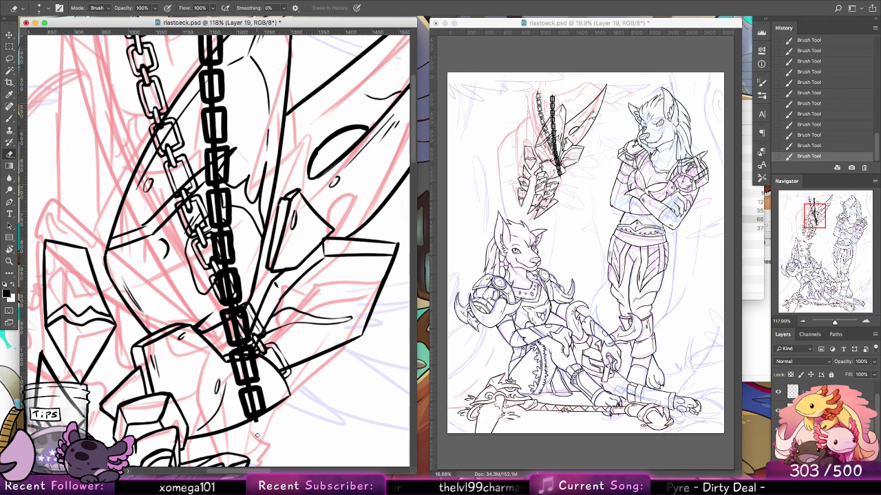
key(z)
drag(274, 412, 304, 412)
key(e)
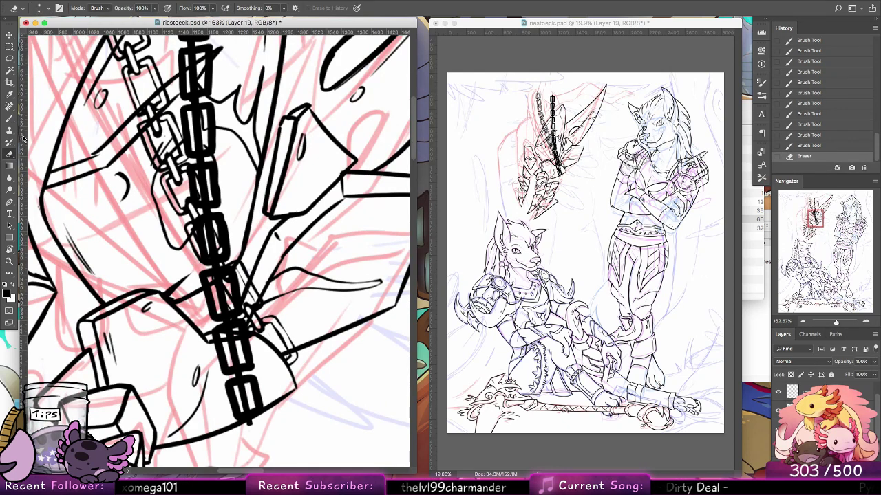
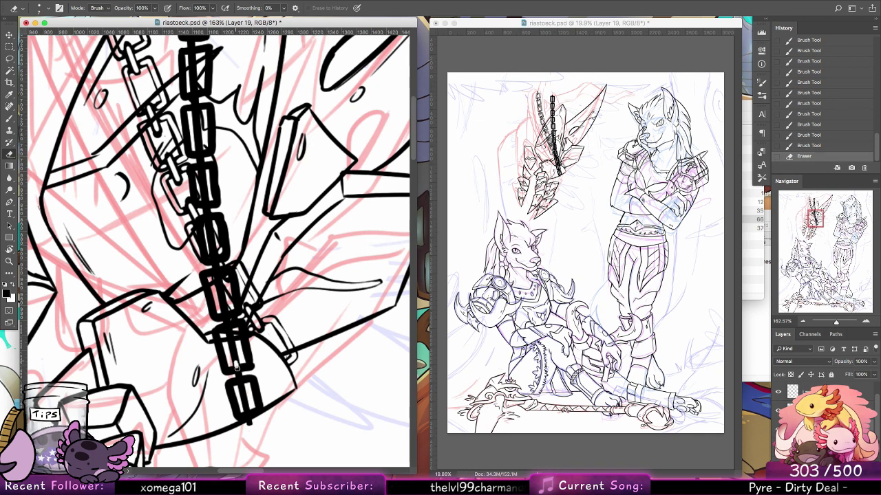
mouse_move(236, 369)
mouse_down()
mouse_move(236, 362)
mouse_move(240, 382)
mouse_up()
key(super+z)
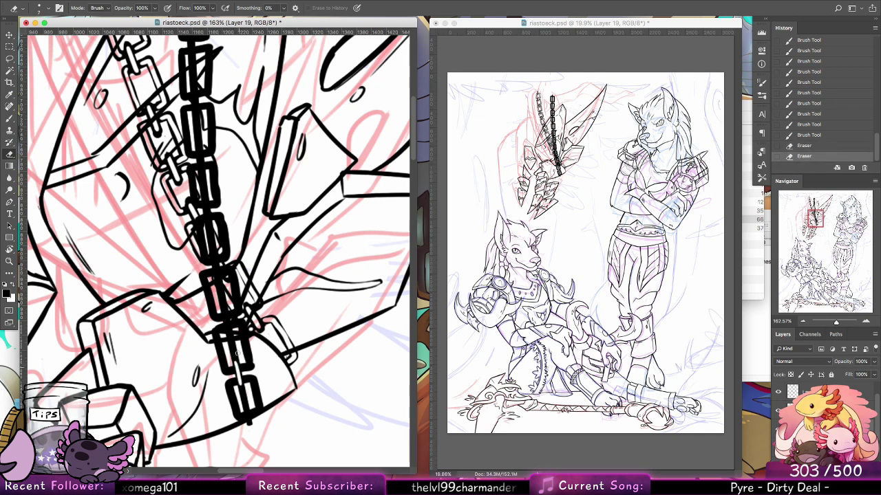
drag(230, 318, 234, 332)
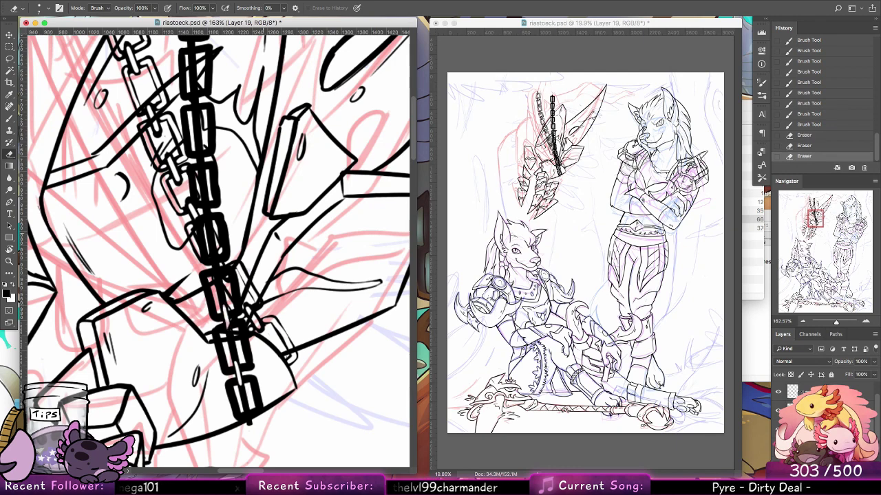
Hide the crystal line art and erase the two lowest links of the new chain into thin hollow outlines
click(778, 430)
click(778, 431)
click(778, 411)
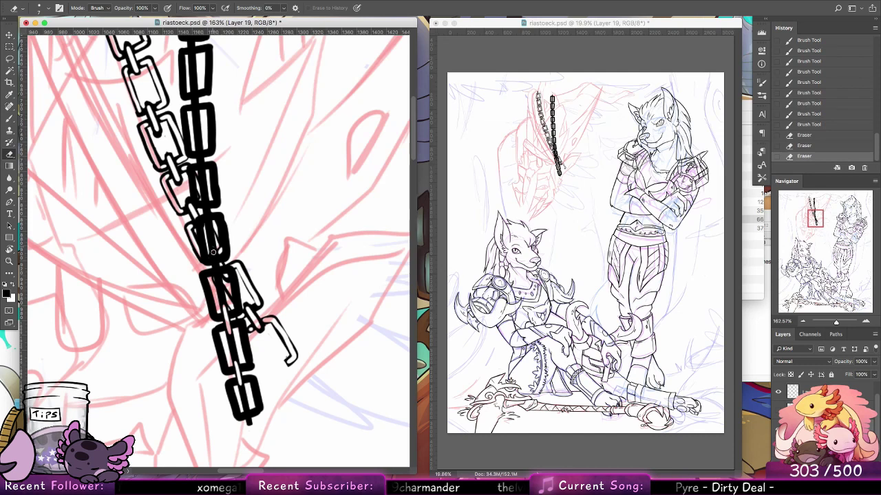
key(super+z)
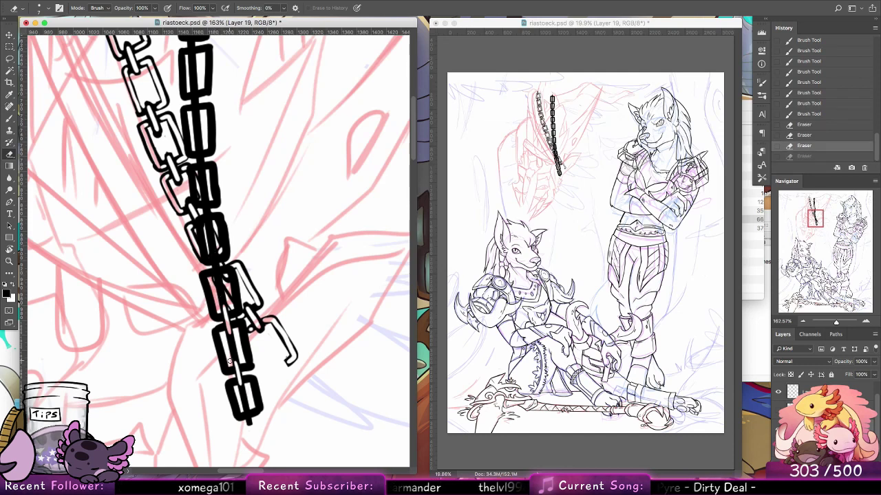
drag(236, 368, 236, 356)
mouse_move(241, 364)
mouse_down()
mouse_move(221, 328)
mouse_move(221, 352)
mouse_up()
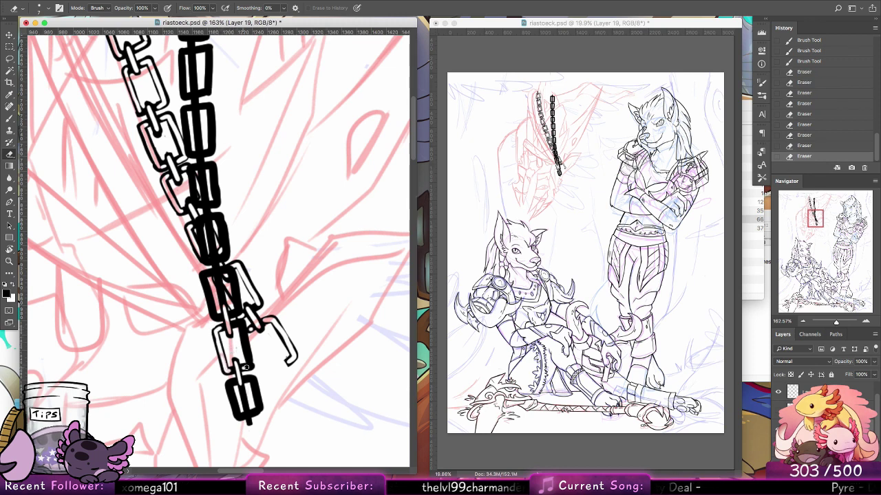
drag(245, 365, 244, 325)
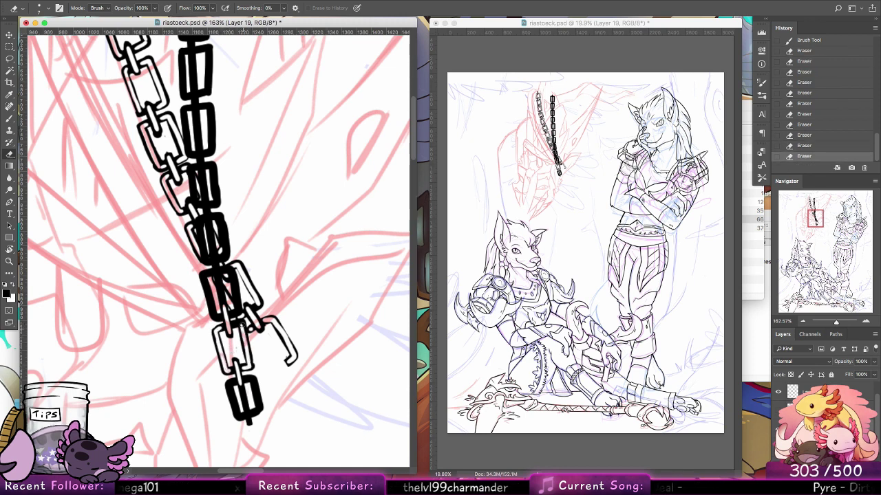
scroll(243, 323, down, 3)
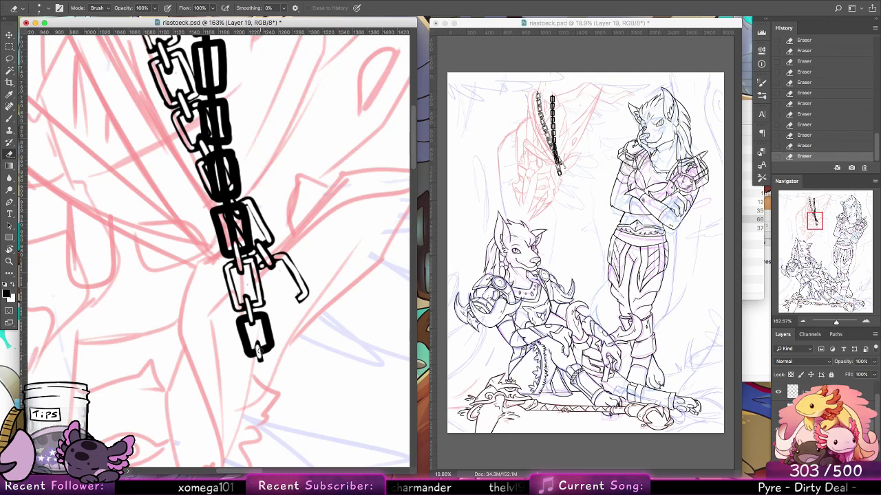
drag(260, 339, 263, 348)
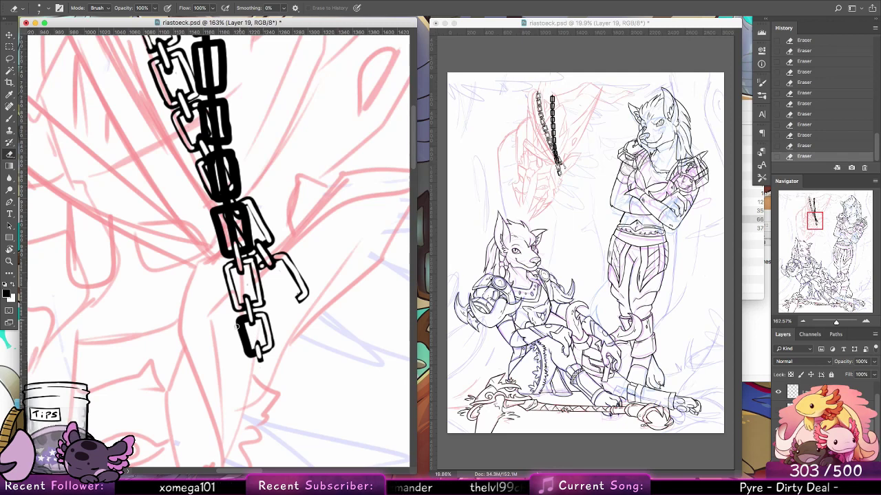
Hide the original chain and thin the third link from the bottom into a hollow outline with the Eraser
scroll(245, 327, up, 5)
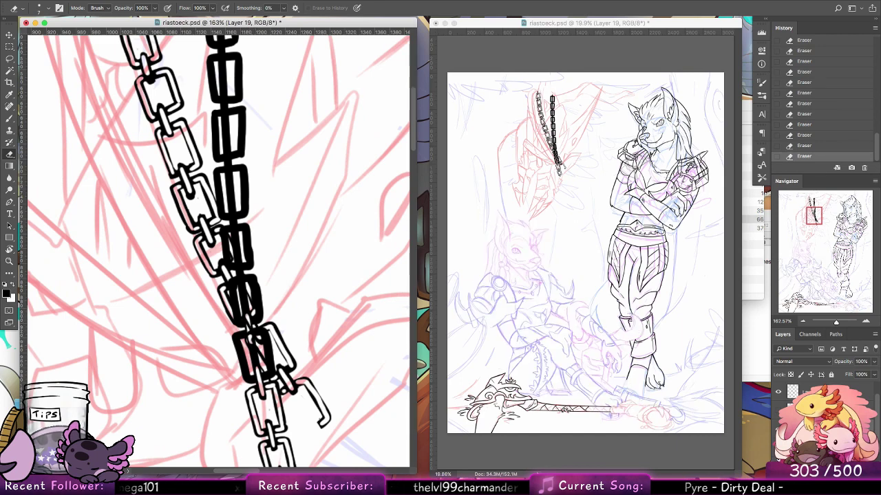
click(779, 433)
click(778, 433)
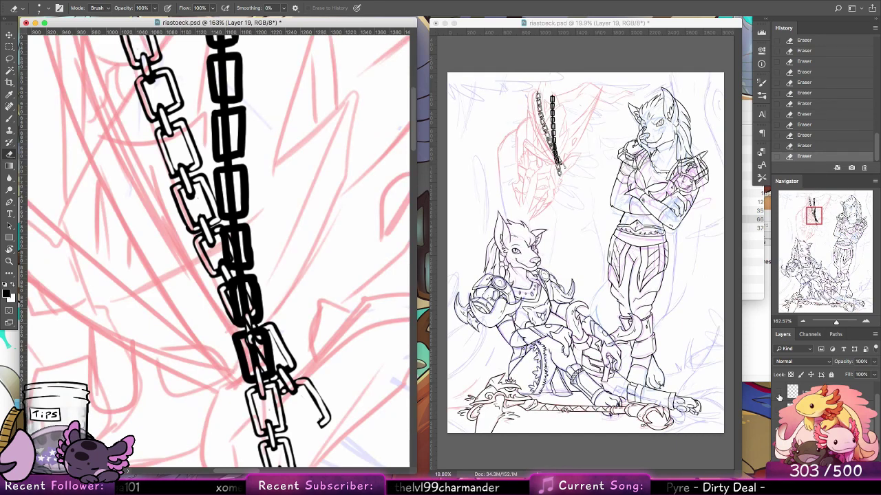
click(778, 392)
mouse_move(255, 333)
mouse_down()
mouse_move(266, 336)
mouse_move(271, 374)
mouse_move(263, 377)
mouse_up()
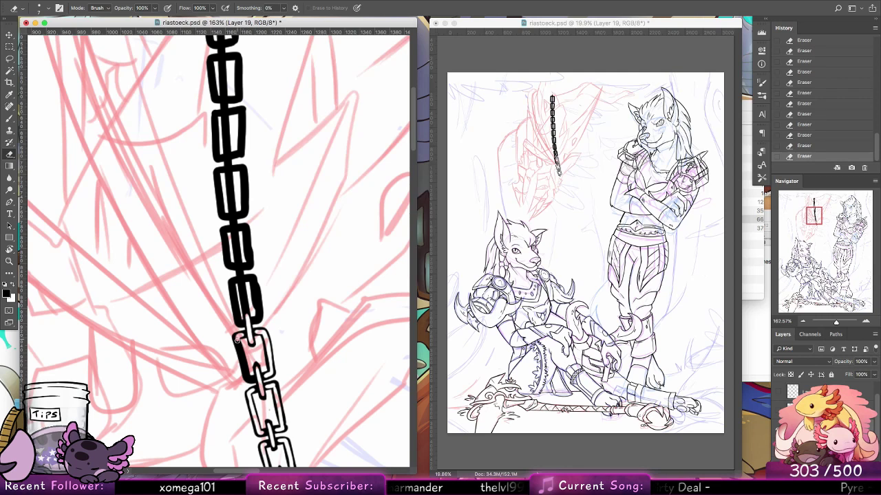
Erase the fourth link from the bottom into a thin outline, with a narrow connector joining it to the link above
scroll(258, 325, up, 3)
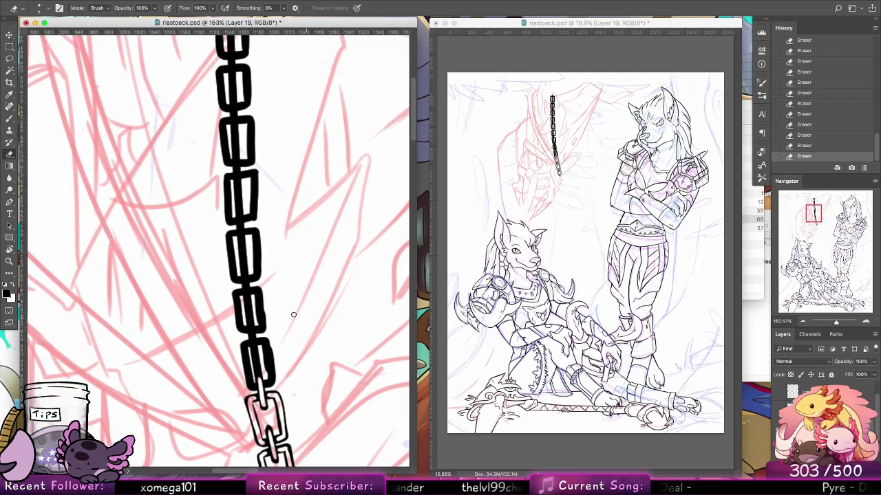
drag(269, 337, 275, 381)
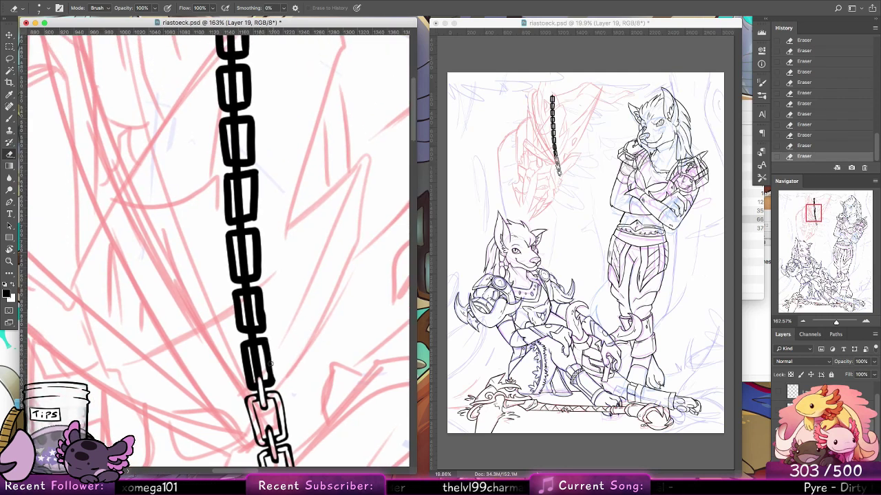
key(super+z)
mouse_move(267, 336)
mouse_down()
mouse_move(267, 352)
mouse_move(251, 322)
mouse_move(259, 352)
mouse_up()
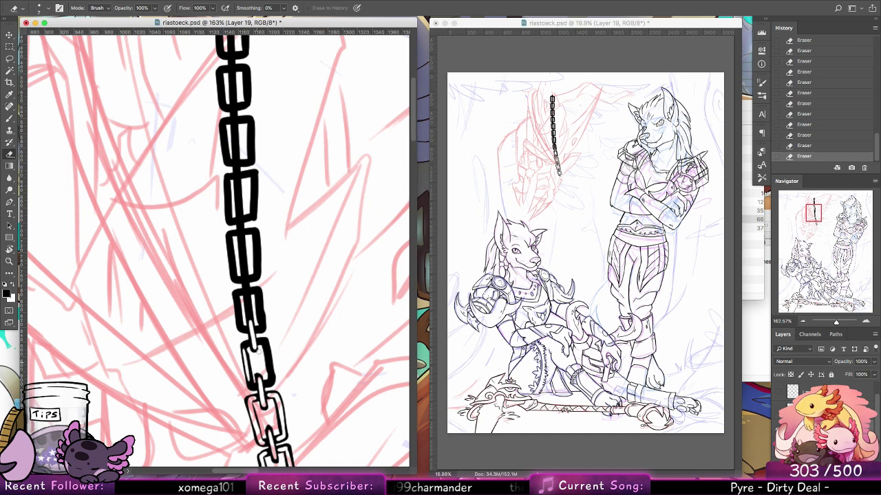
drag(268, 383, 264, 343)
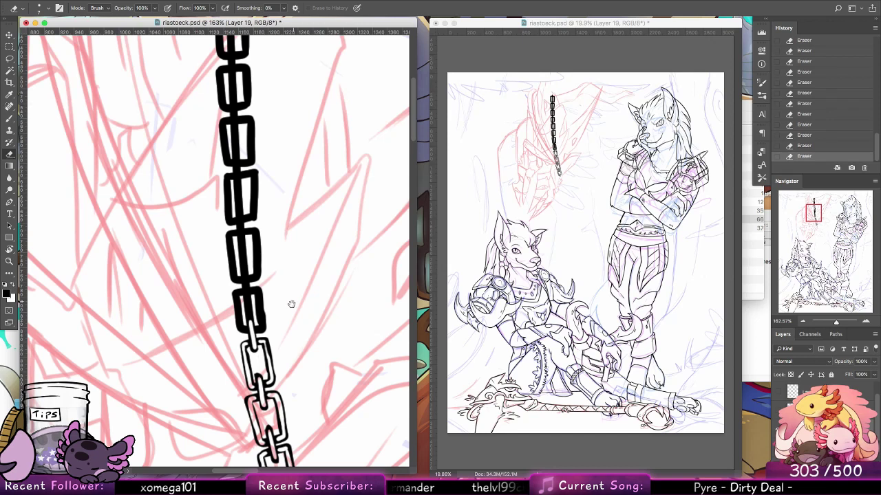
Thin the fifth link from the bottom into a hollow outline and clear its connector to the link above
mouse_move(291, 305)
mouse_down()
mouse_move(294, 343)
mouse_move(264, 358)
mouse_move(264, 367)
mouse_up()
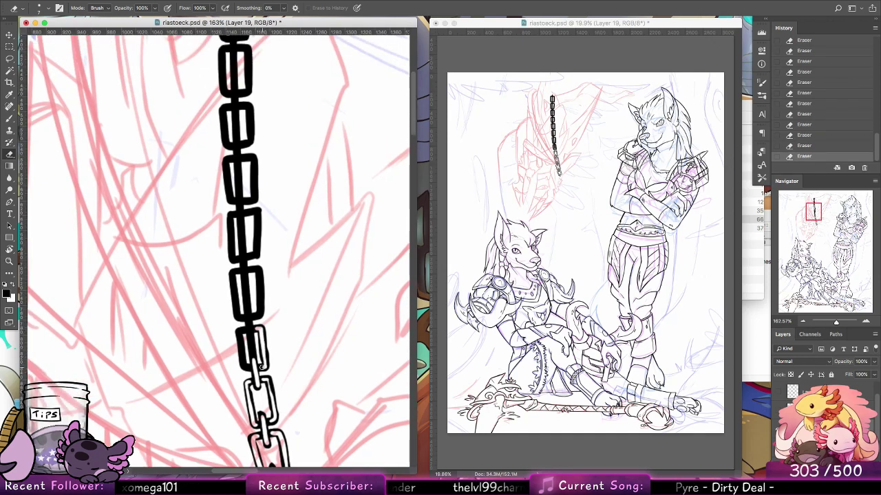
drag(241, 330, 247, 367)
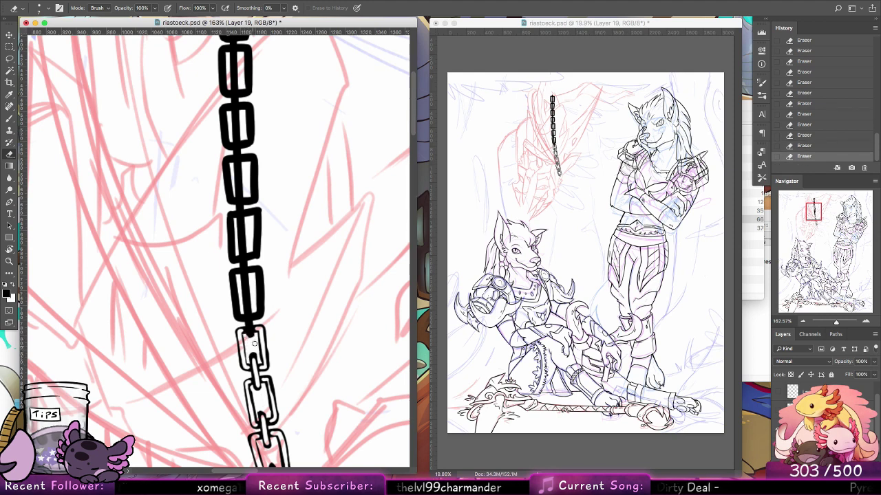
key(super+z)
drag(249, 314, 251, 326)
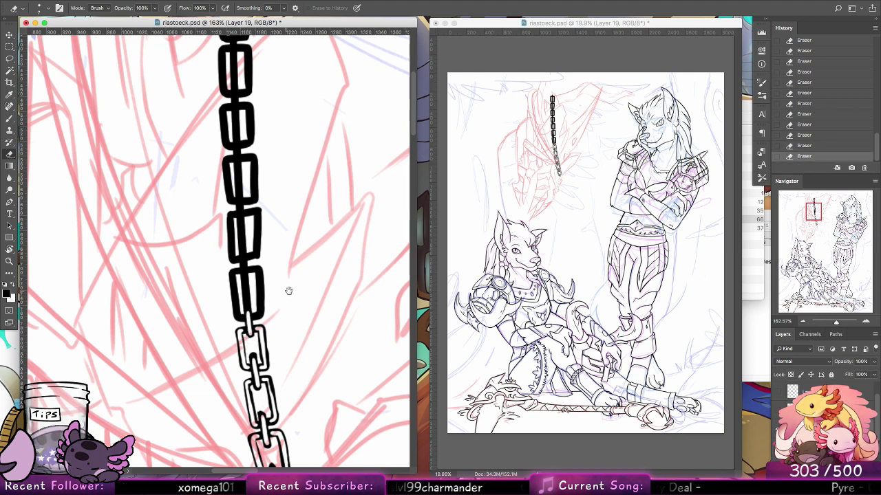
Thin the next three solid links, up to the fifth from the top of the chain, into hollow outlines with the Eraser
drag(289, 291, 291, 327)
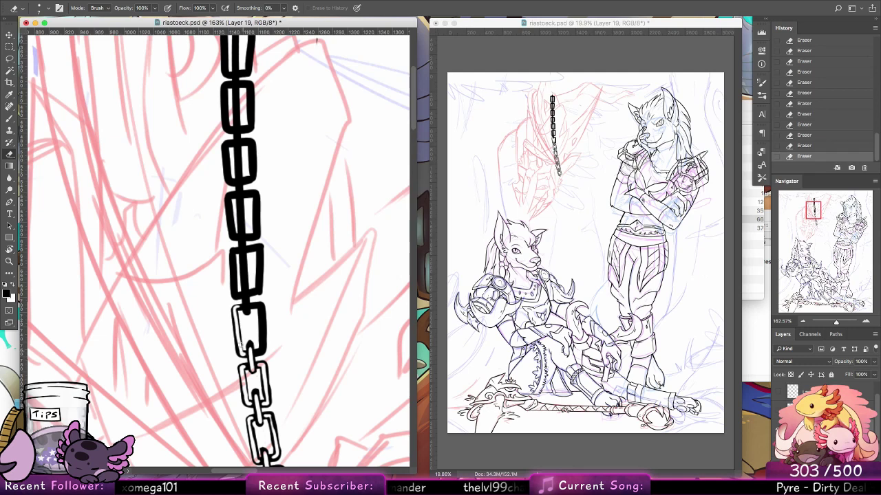
key(ctrl+z)
drag(238, 348, 262, 351)
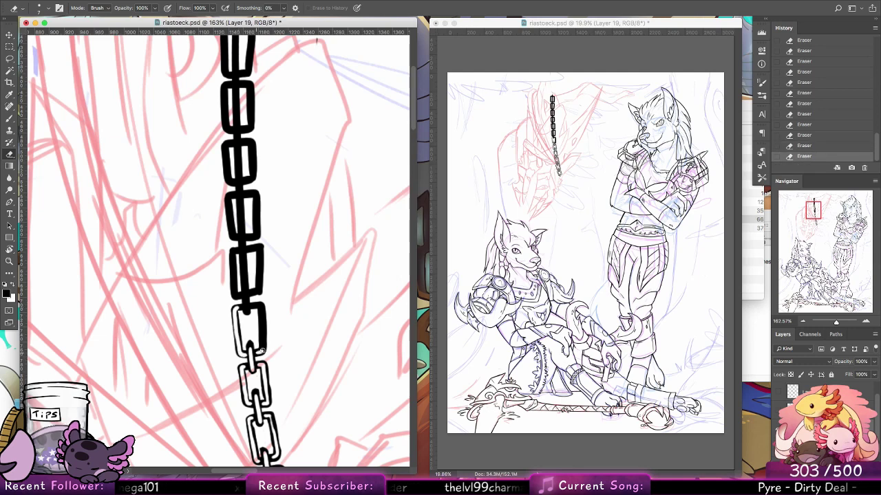
scroll(256, 292, up, 3)
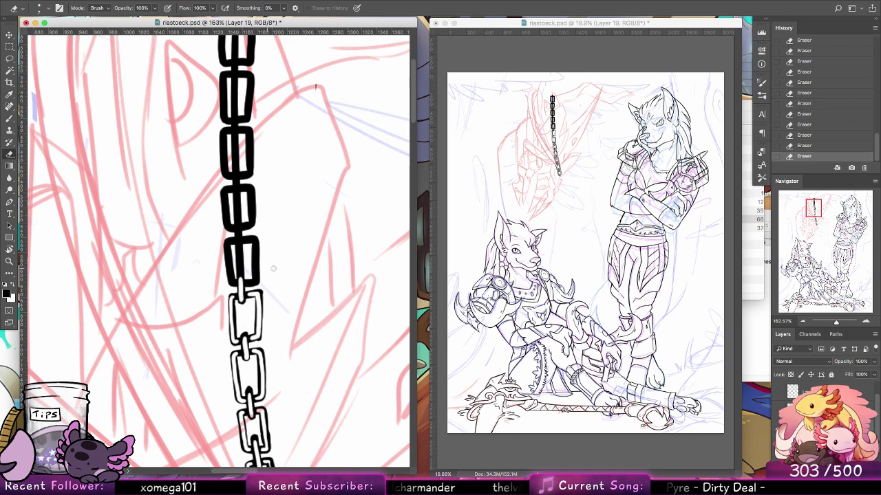
scroll(273, 268, up, 4)
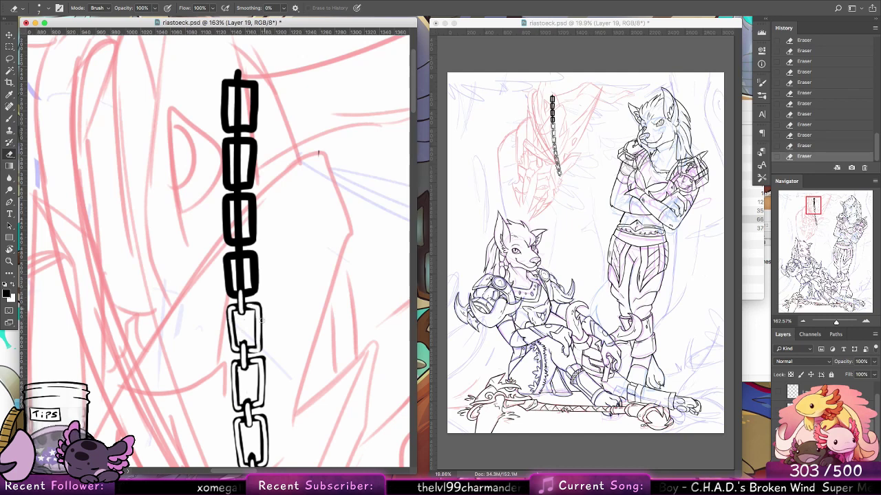
key(super+z)
click(252, 306)
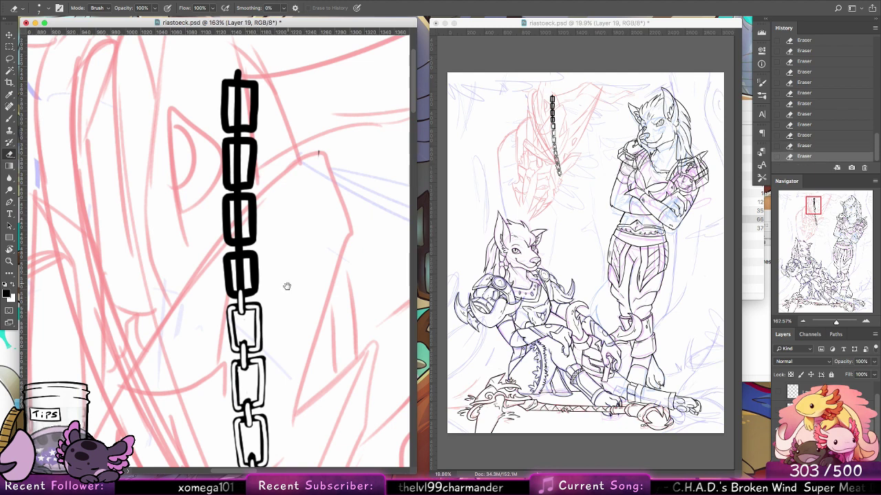
Erase the fourth and third links from the top of the chain into thin outlines with narrow connectors
scroll(244, 316, up, 3)
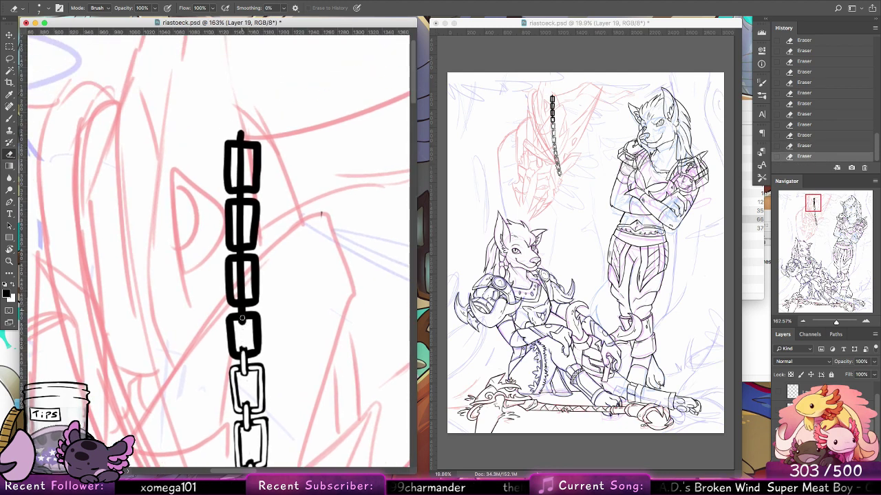
key(super+z)
click(235, 317)
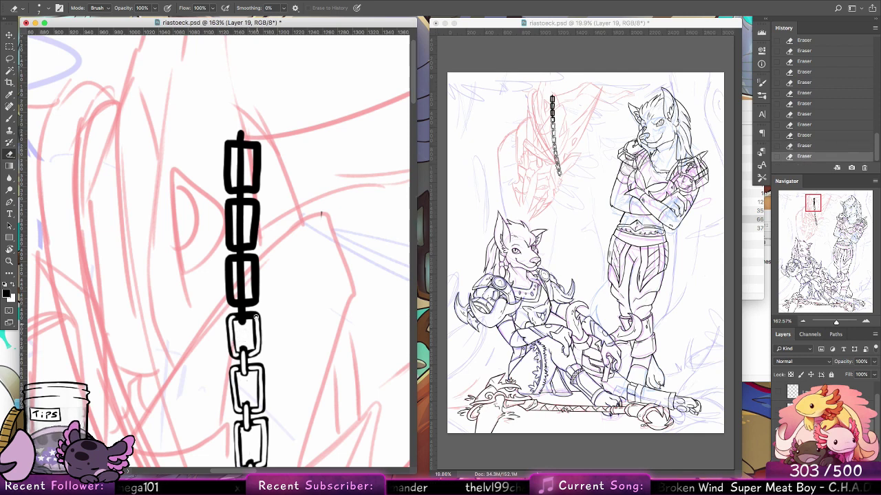
drag(270, 277, 285, 326)
key(super+z)
click(250, 350)
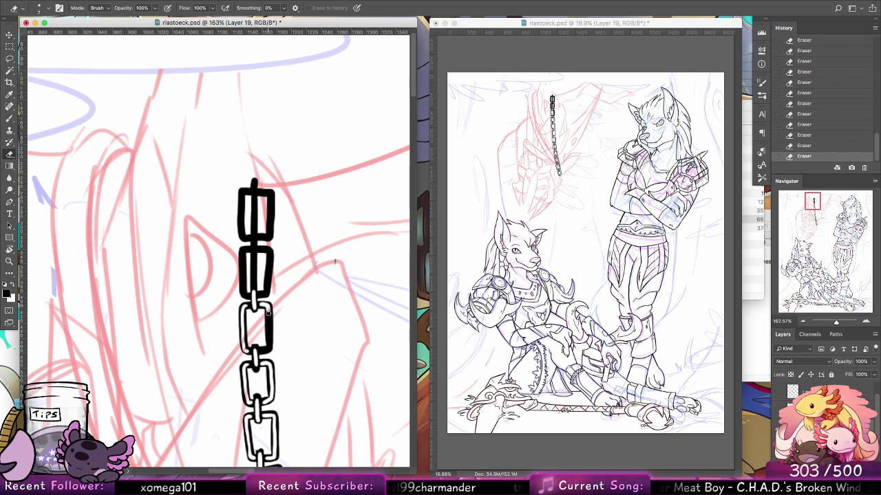
drag(268, 323, 263, 353)
Thin the top two links and their connectors into hollow outlines, completing the second chain
drag(301, 292, 298, 338)
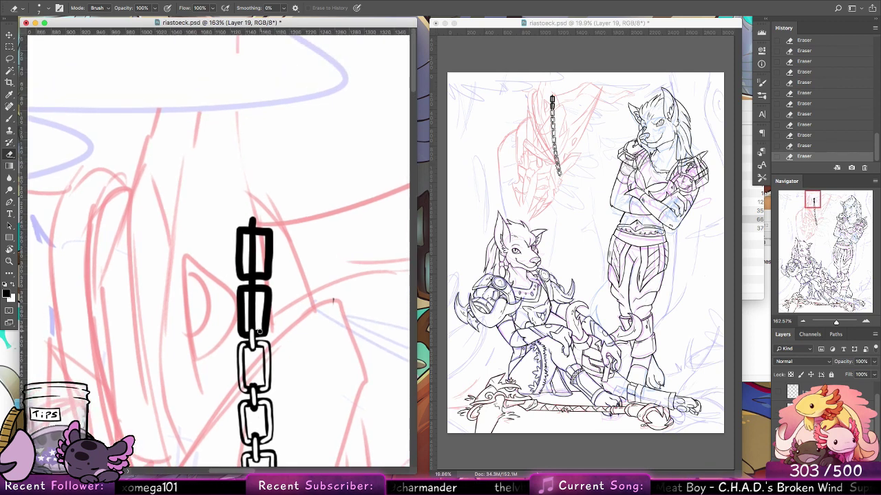
drag(255, 298, 252, 319)
drag(245, 287, 241, 331)
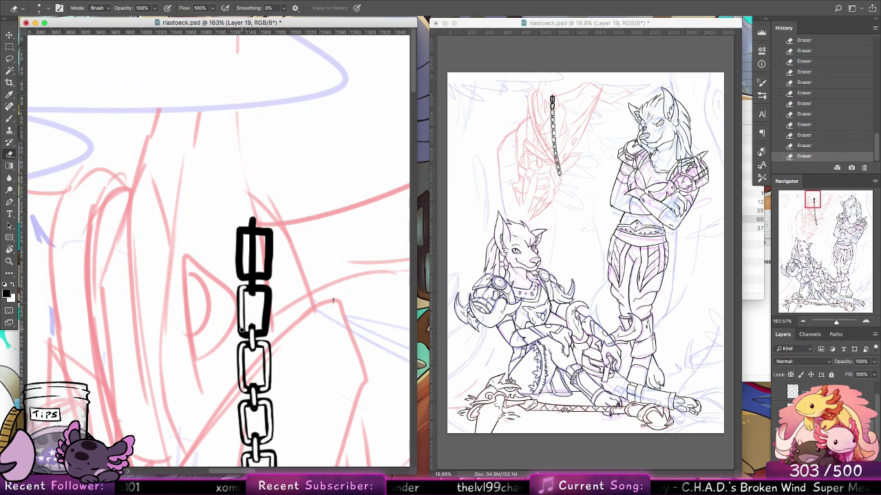
mouse_move(268, 292)
mouse_down()
mouse_move(277, 311)
mouse_move(253, 276)
mouse_move(263, 270)
mouse_move(263, 235)
mouse_move(249, 220)
mouse_move(249, 261)
mouse_move(248, 223)
mouse_move(248, 236)
mouse_move(235, 237)
mouse_move(252, 263)
mouse_up()
key(super+z)
key(super+z)
key(super+z)
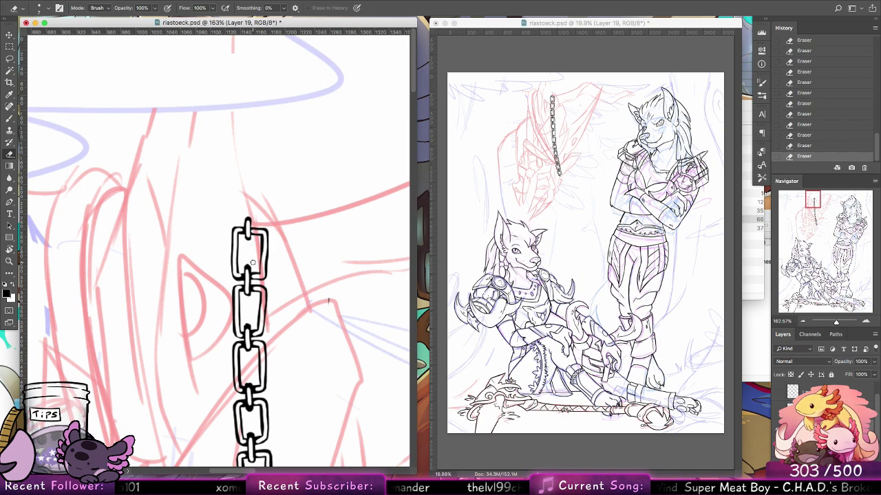
Show the crystal line art and original chain again and check both chains crossing over the crystals
click(779, 412)
click(778, 392)
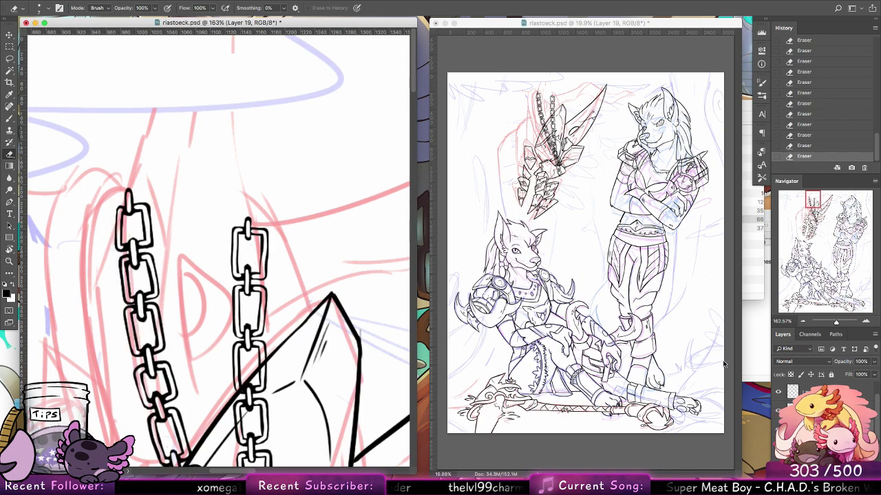
key(z)
drag(321, 283, 304, 311)
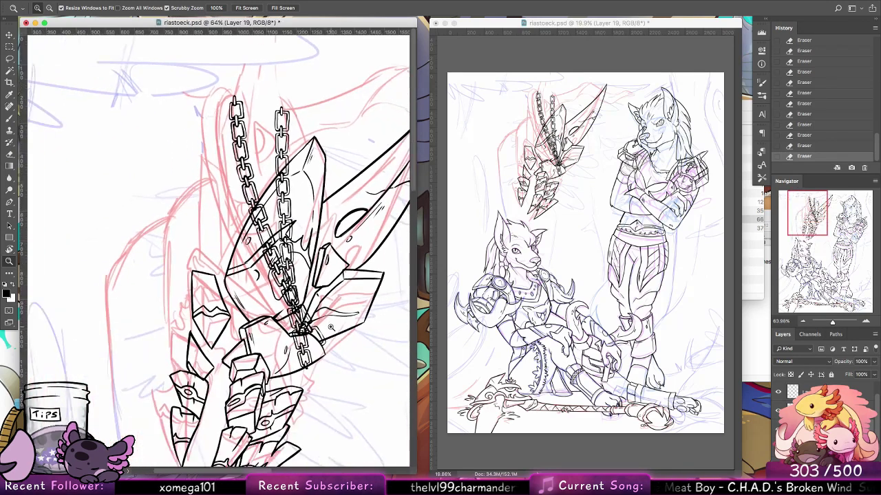
scroll(329, 305, down, 1)
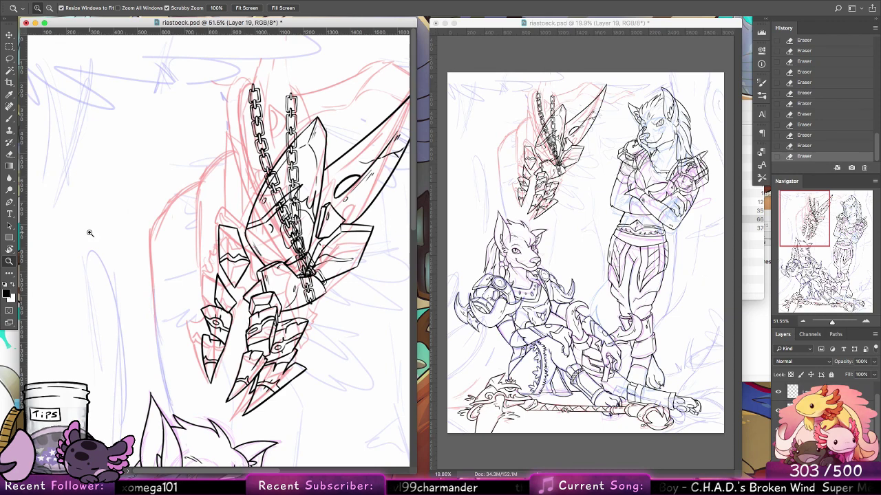
drag(337, 292, 366, 292)
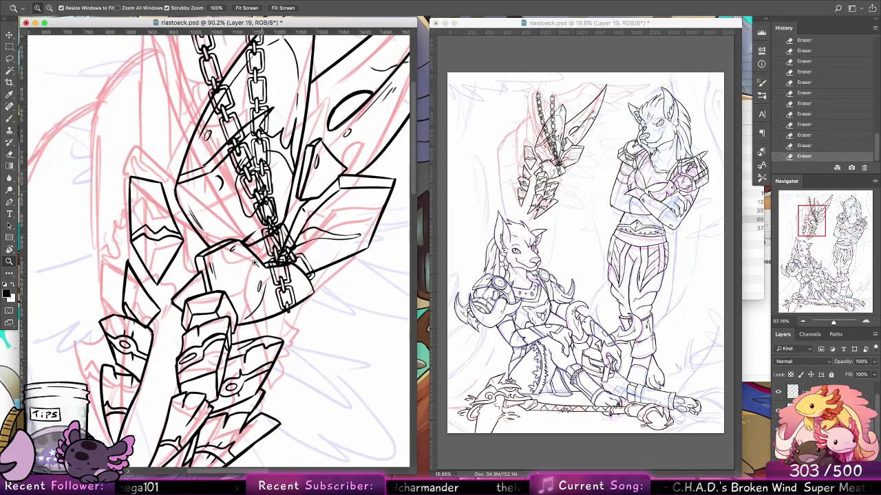
scroll(201, 269, down, 1)
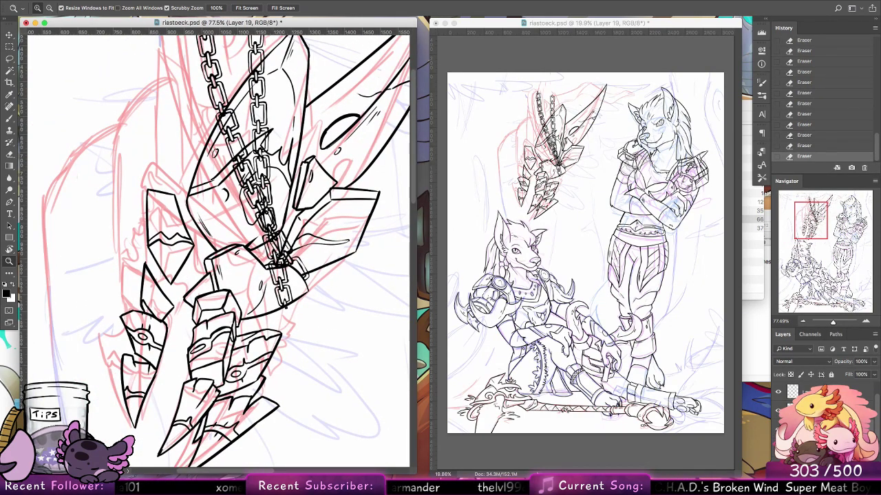
Identify the original chain's layer, Layer 18, and place a duplicate of the chain over the lower crystals
click(779, 393)
click(779, 393)
click(801, 394)
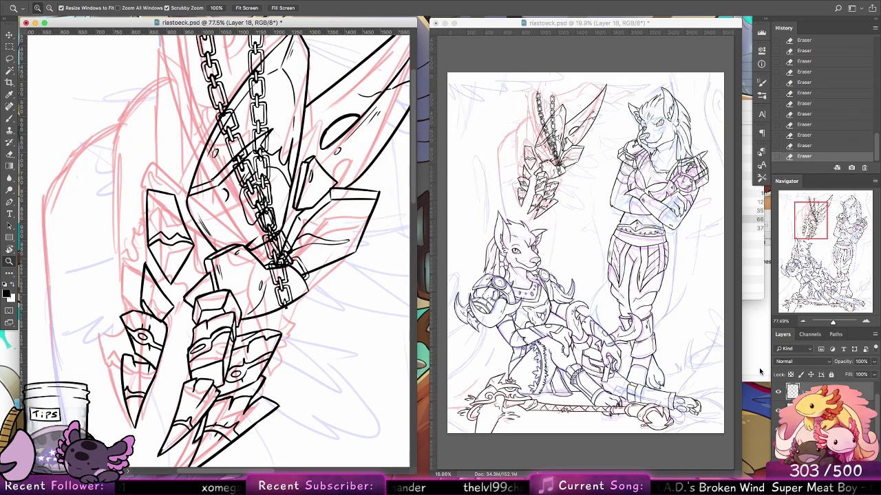
click(9, 35)
drag(274, 206, 230, 361)
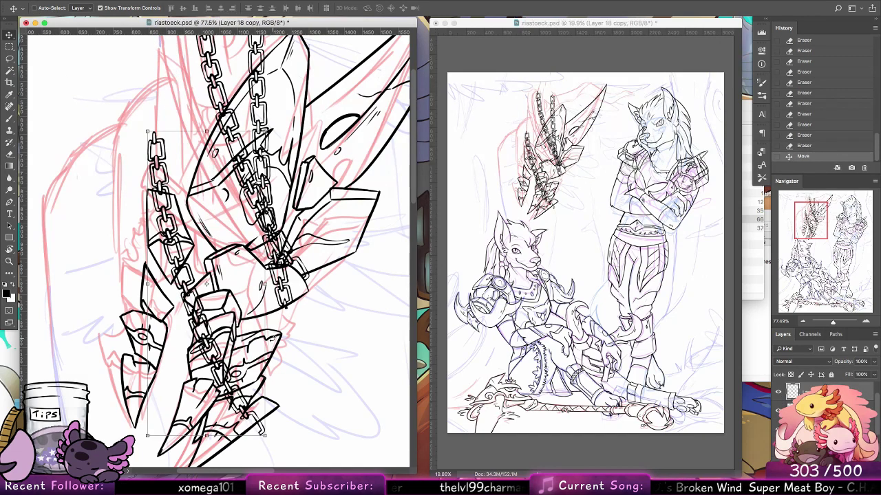
drag(285, 333, 282, 296)
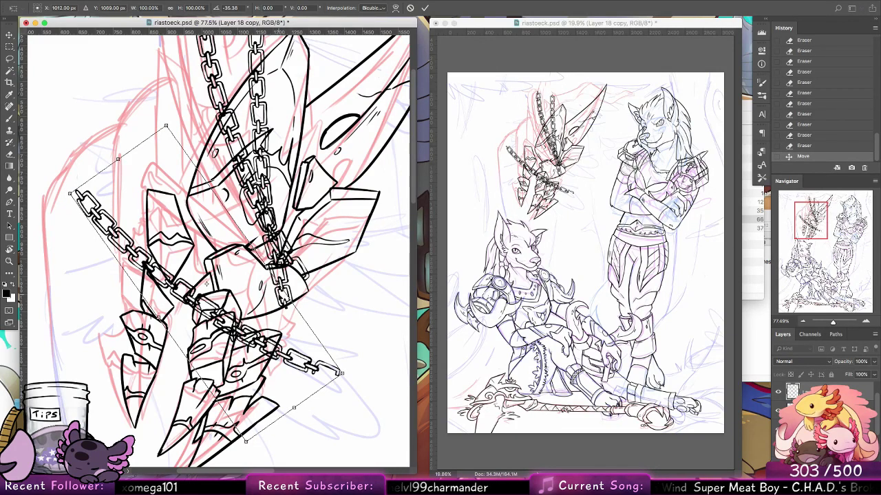
drag(227, 315, 305, 311)
drag(393, 358, 389, 337)
click(410, 8)
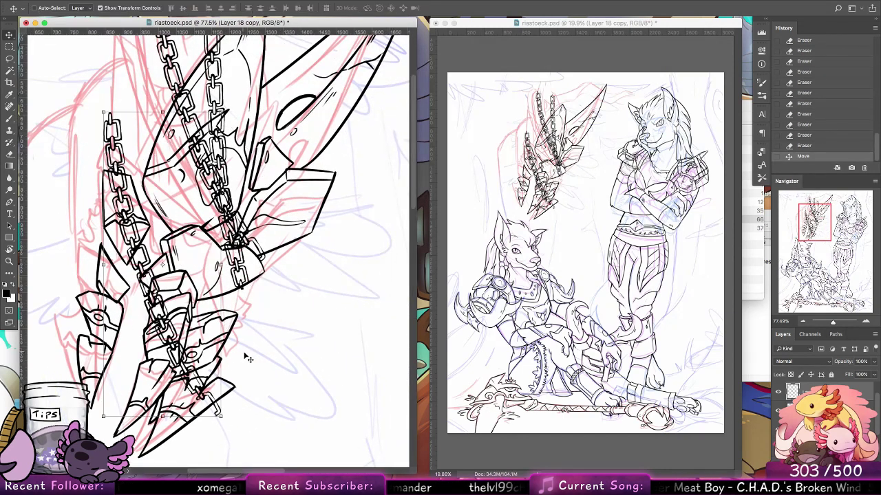
Transform the copied chain to 95.77% scale and -38.67° rotation, placing it diagonally across the crystal cluster
key(super+t)
drag(225, 356, 384, 289)
drag(404, 335, 390, 328)
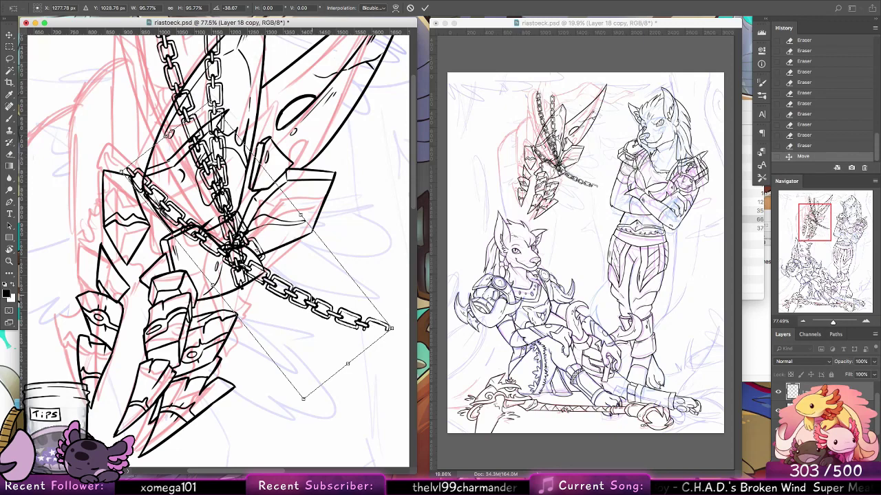
drag(312, 298, 301, 302)
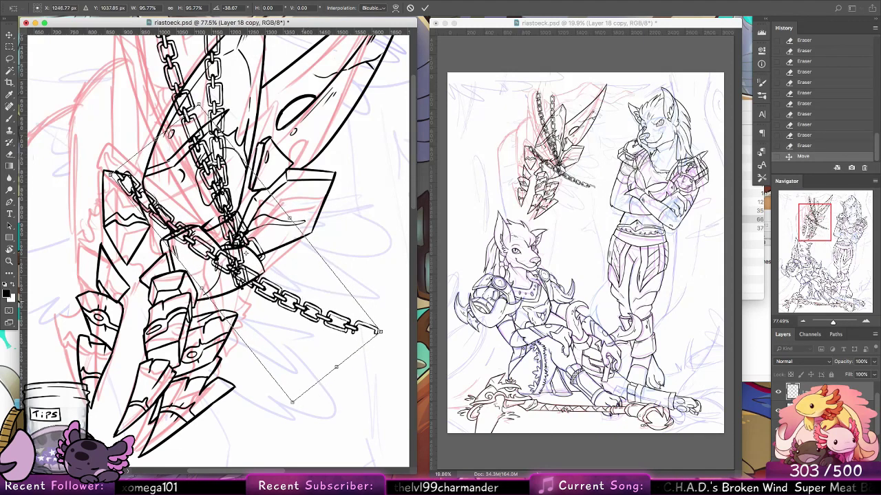
key(Return)
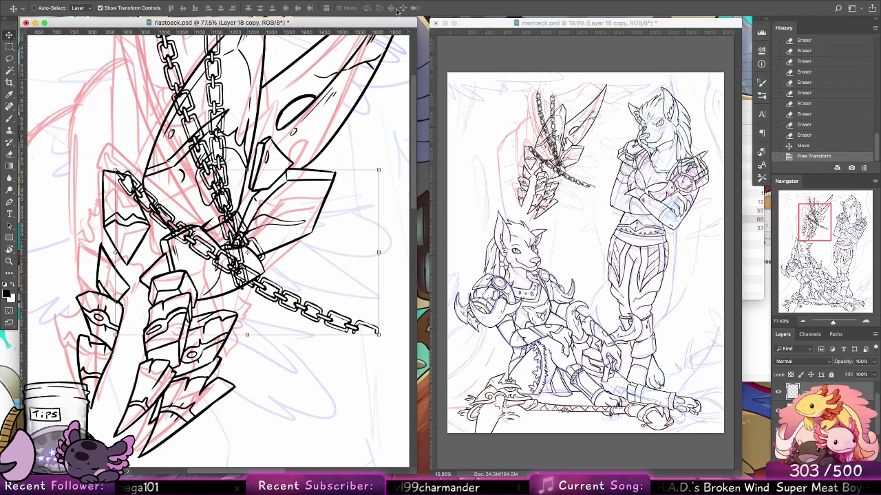
Erase the copied chain's links extending past the crystal cluster's outer edge, using a 48 px Eraser
click(10, 152)
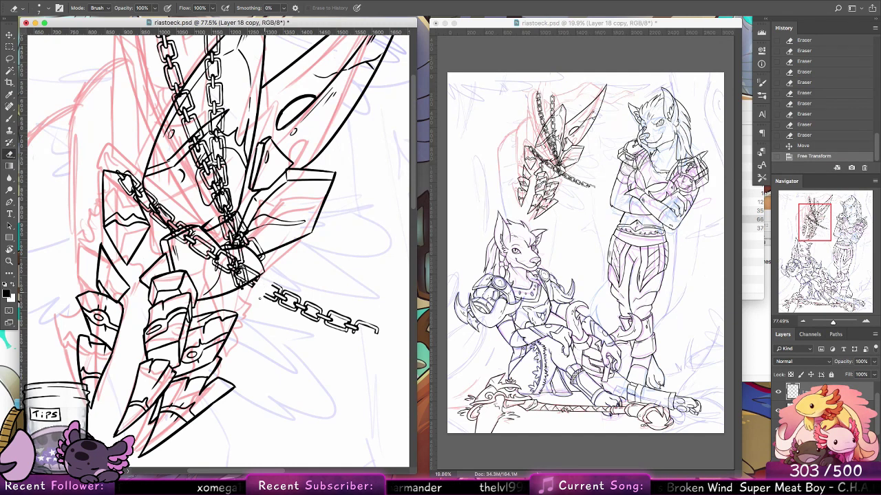
click(259, 298)
click(45, 9)
click(75, 129)
mouse_move(271, 286)
mouse_down()
mouse_move(287, 312)
mouse_move(369, 335)
mouse_move(329, 306)
mouse_up()
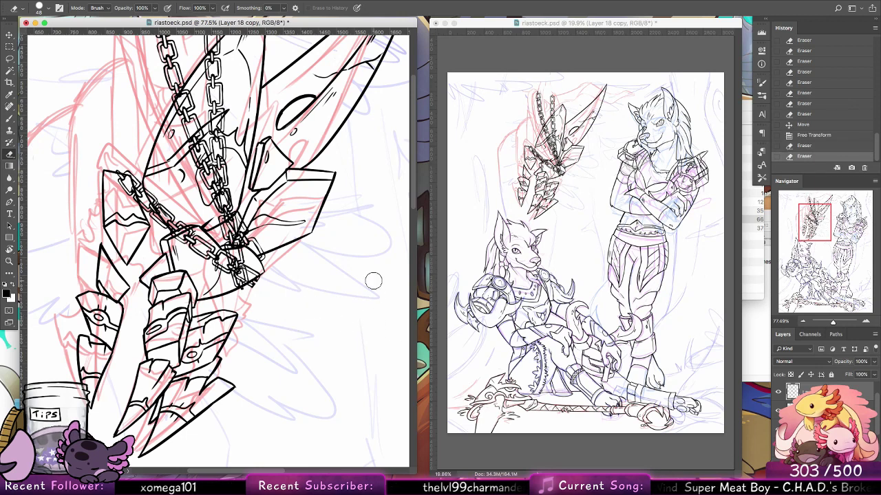
mouse_move(260, 291)
mouse_down()
mouse_move(254, 282)
mouse_move(297, 294)
mouse_move(332, 291)
mouse_up()
Zoom in on the trimmed end of the copied chain and set up the Brush tool at 7 px
click(9, 261)
click(9, 119)
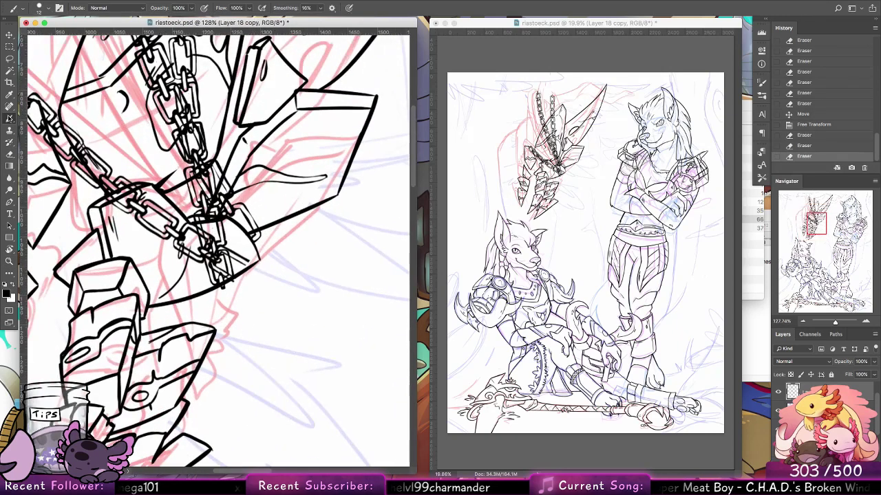
click(46, 8)
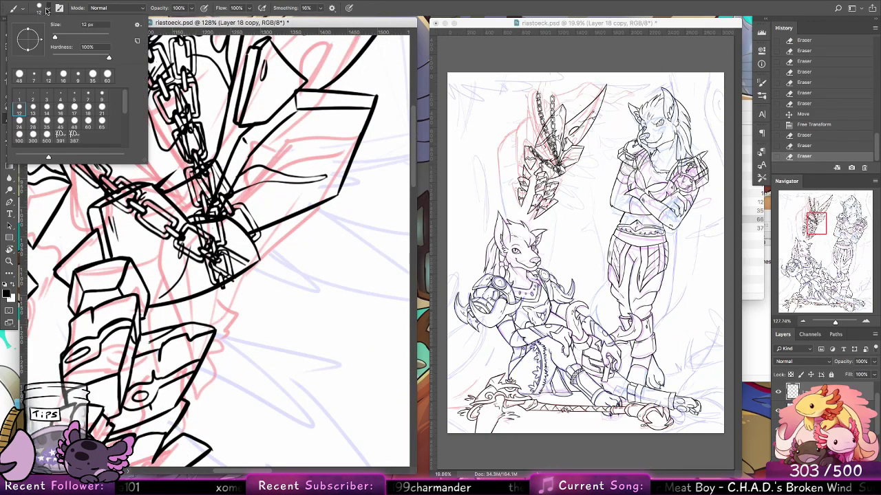
click(88, 96)
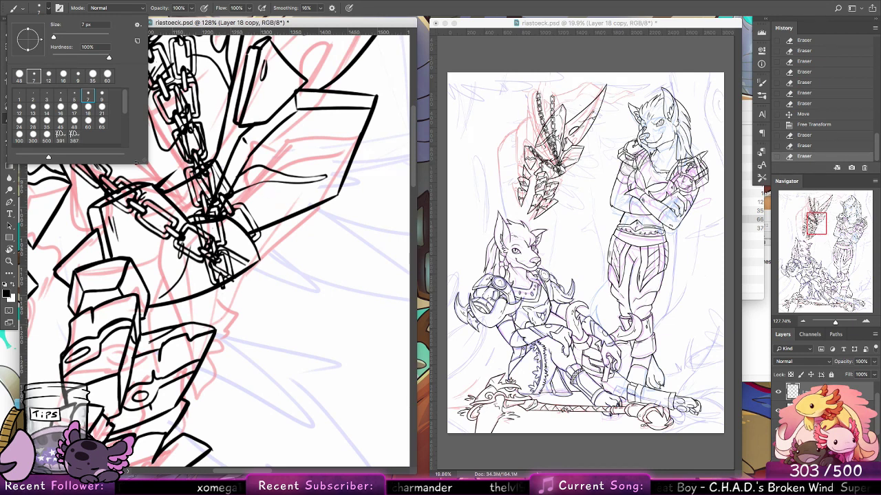
key(Return)
Lasso the last link of the copied chain, isolate the chain's layer, and move the link closer to its neighbour
key(l)
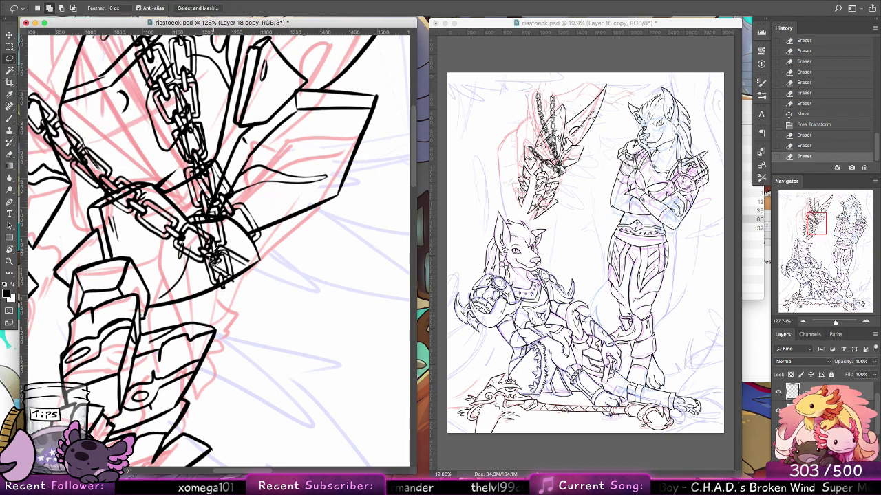
mouse_move(213, 265)
mouse_down()
mouse_move(246, 242)
mouse_move(219, 260)
mouse_up()
mouse_move(214, 294)
mouse_down()
mouse_move(212, 276)
mouse_move(242, 271)
mouse_move(279, 285)
mouse_move(260, 287)
mouse_up()
click(9, 35)
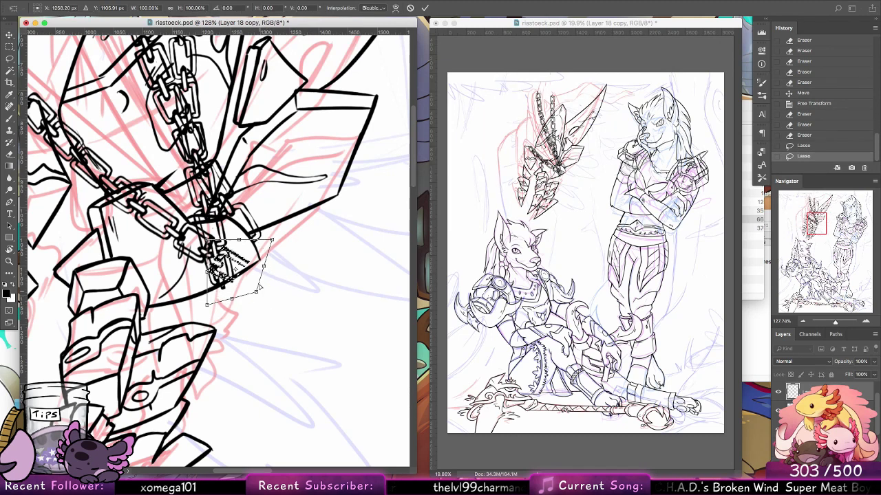
click(410, 8)
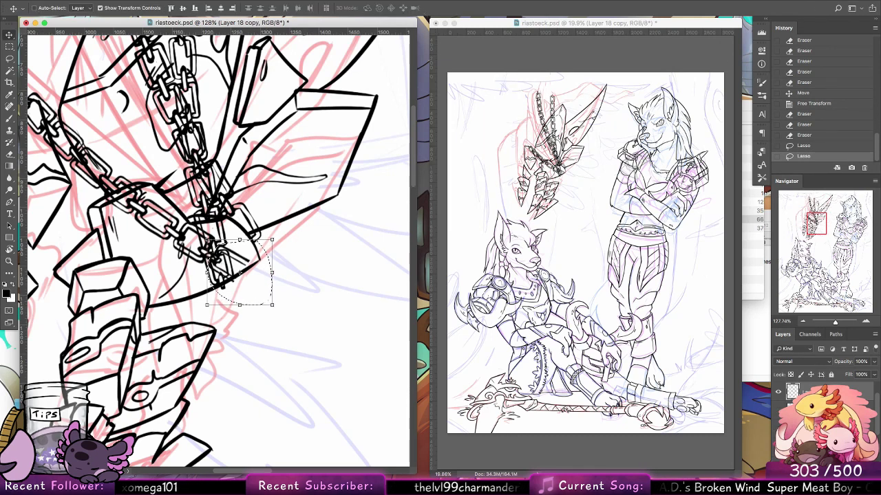
drag(272, 304, 258, 288)
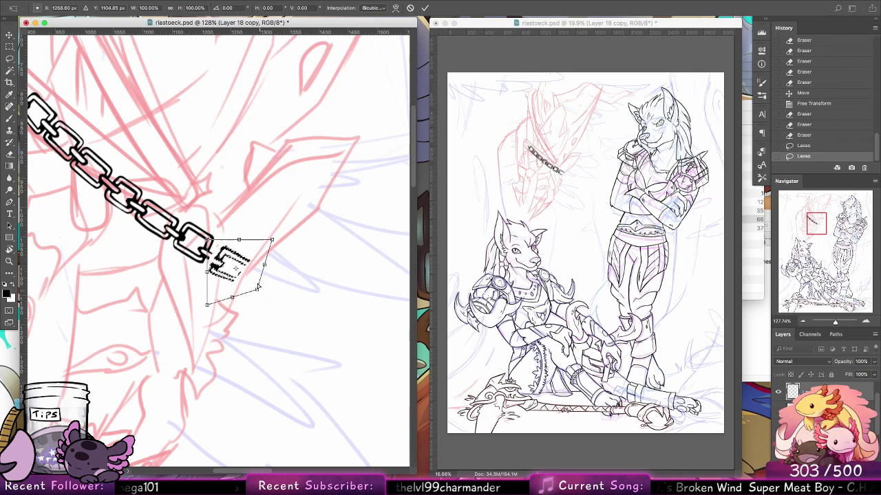
drag(207, 304, 208, 296)
drag(241, 264, 240, 261)
click(424, 8)
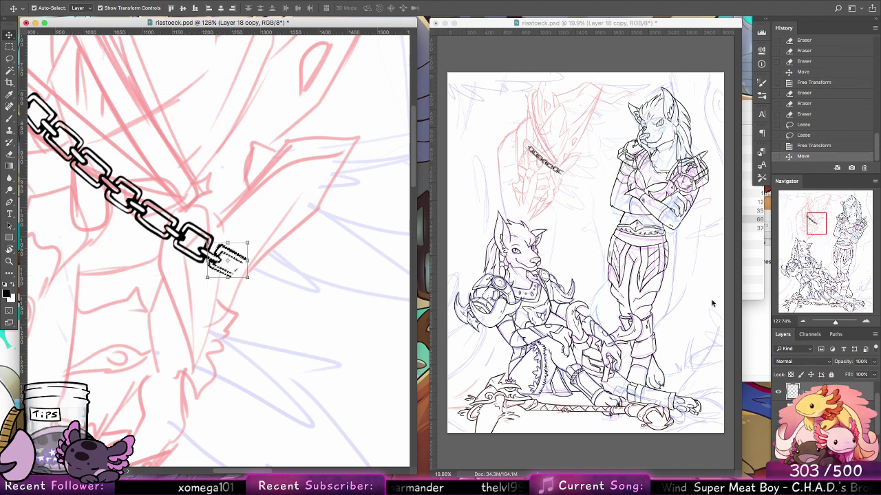
Nudge the link up and to the right, deselect it, and show the crystal line art and original chain again
key(Up)
key(Right)
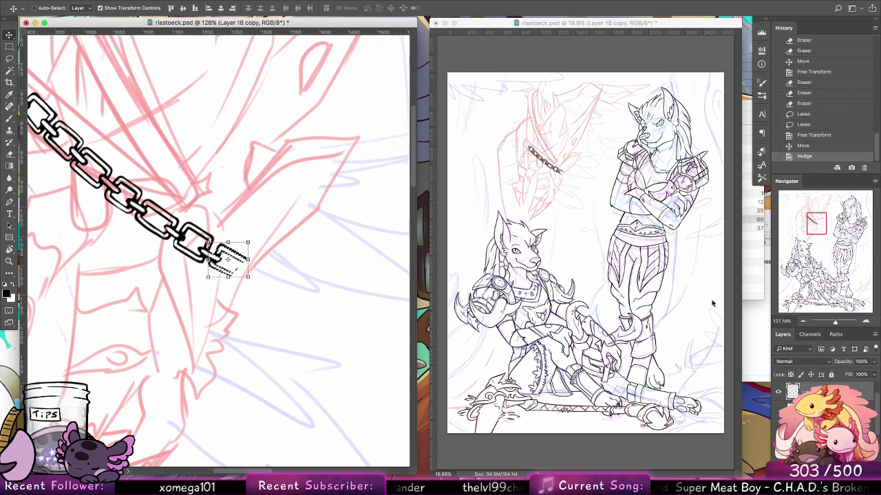
key(super+d)
click(779, 412)
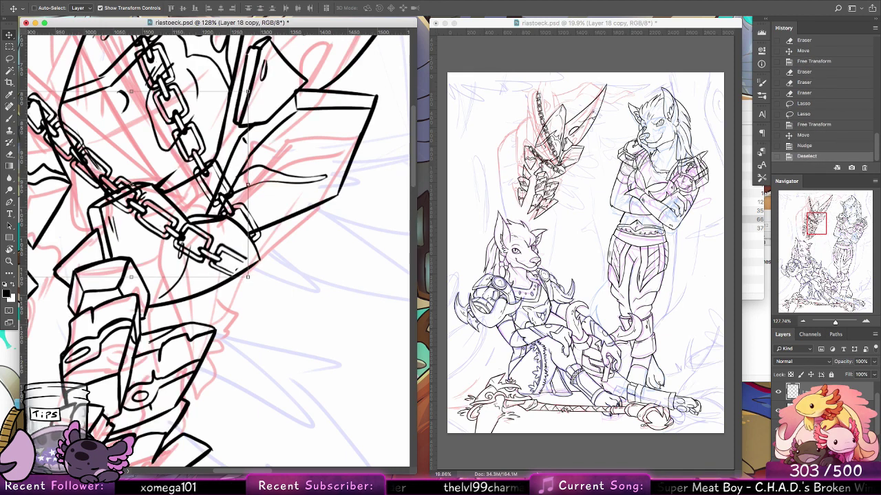
Ink the open end of the diagonal chain's last link and trim the stray strokes with a small Eraser
key(b)
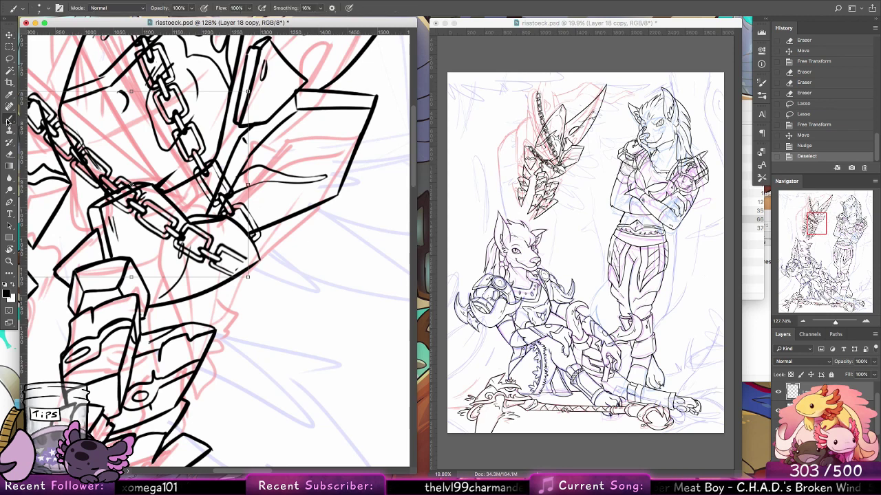
drag(240, 271, 241, 270)
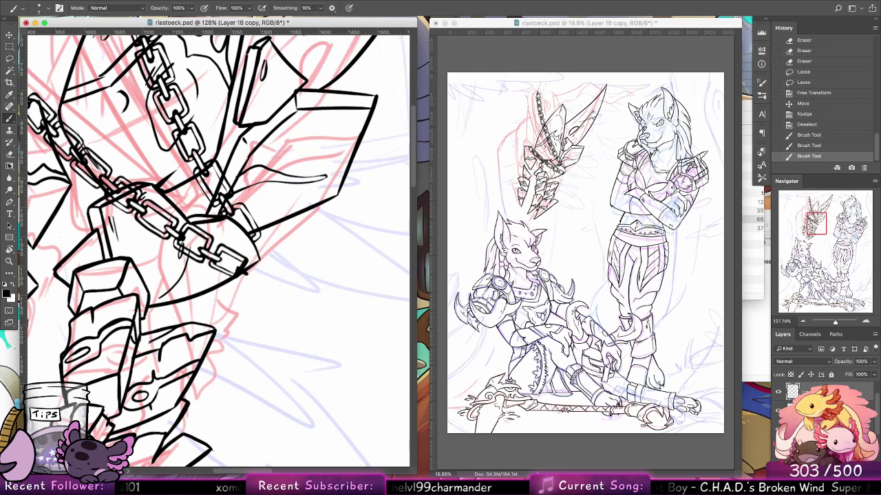
key(e)
click(39, 9)
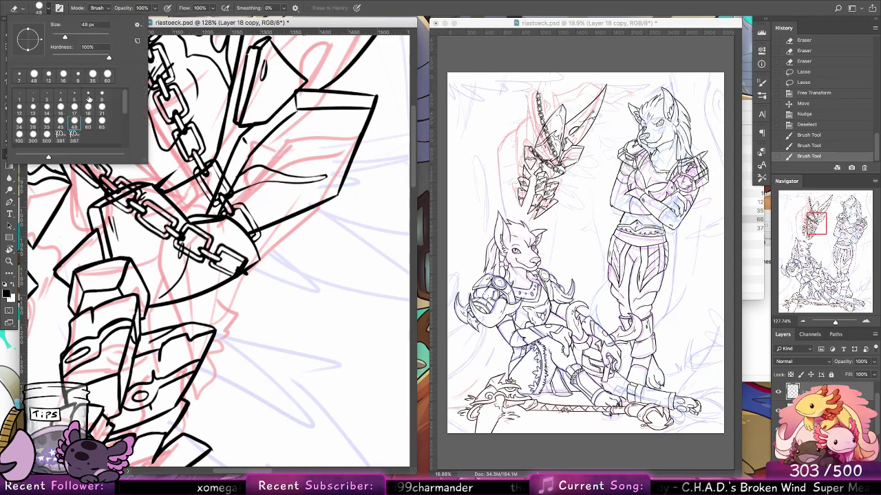
click(88, 99)
drag(242, 268, 232, 278)
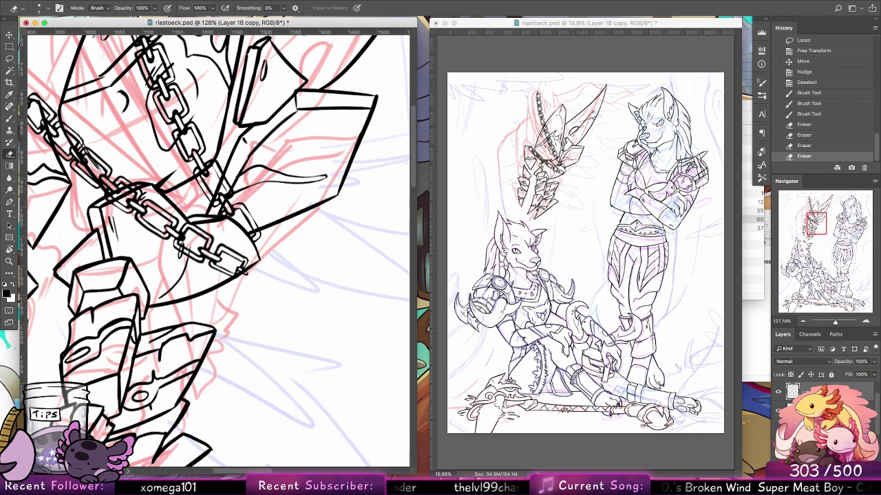
Select Layer 17 and erase the crystal lines showing through the lower links of the chains
click(819, 413)
mouse_move(244, 267)
mouse_down()
mouse_move(239, 277)
mouse_move(317, 332)
mouse_up()
mouse_move(252, 326)
mouse_down()
mouse_move(257, 331)
mouse_move(260, 301)
mouse_up()
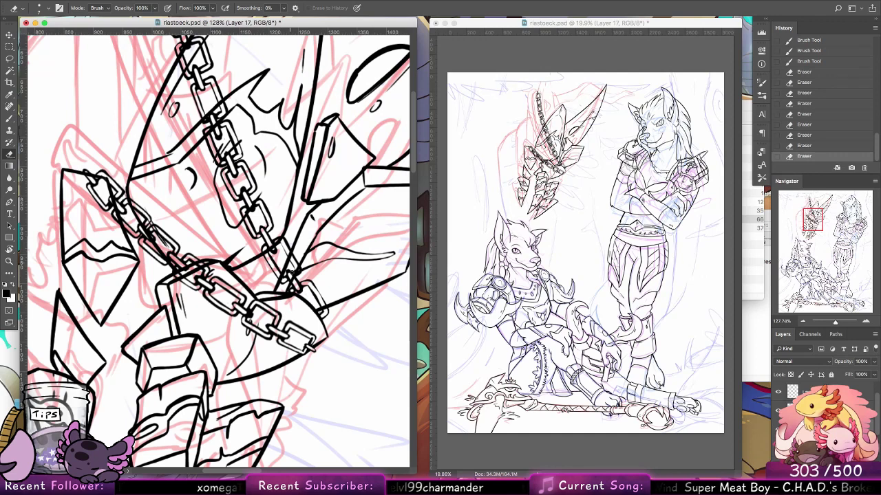
drag(291, 275, 297, 272)
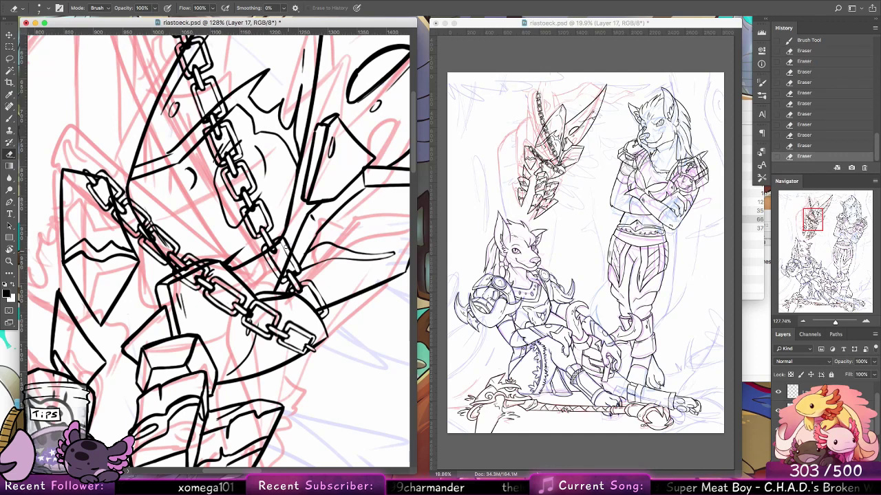
drag(280, 243, 273, 247)
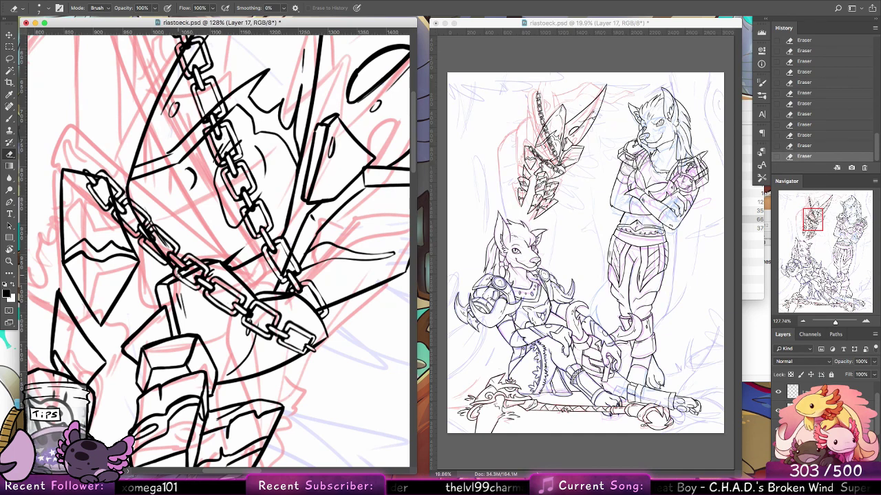
Erase the crystal lines crossing the upper part of the diagonal chain and check the long chain's overlaps
drag(219, 291, 273, 329)
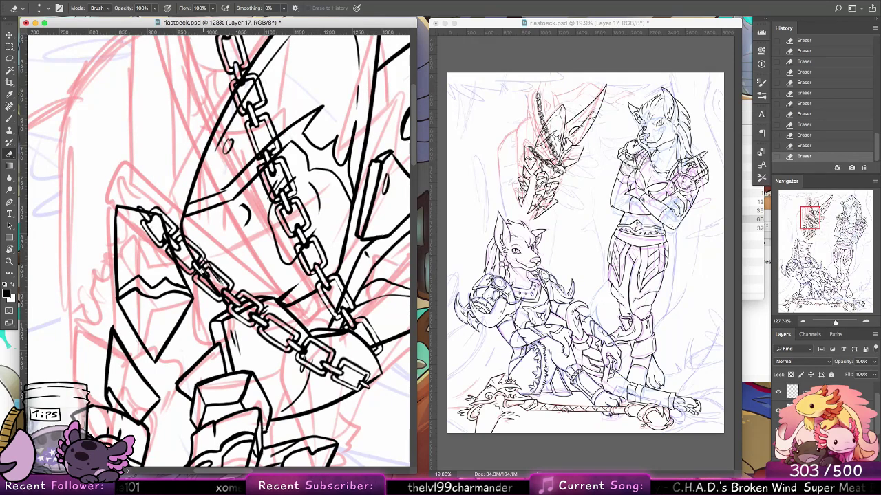
drag(184, 230, 221, 301)
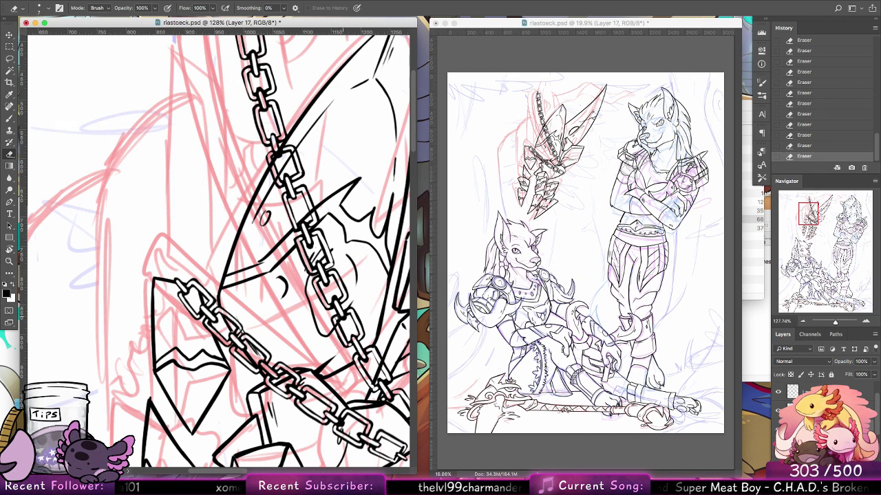
drag(378, 377, 309, 313)
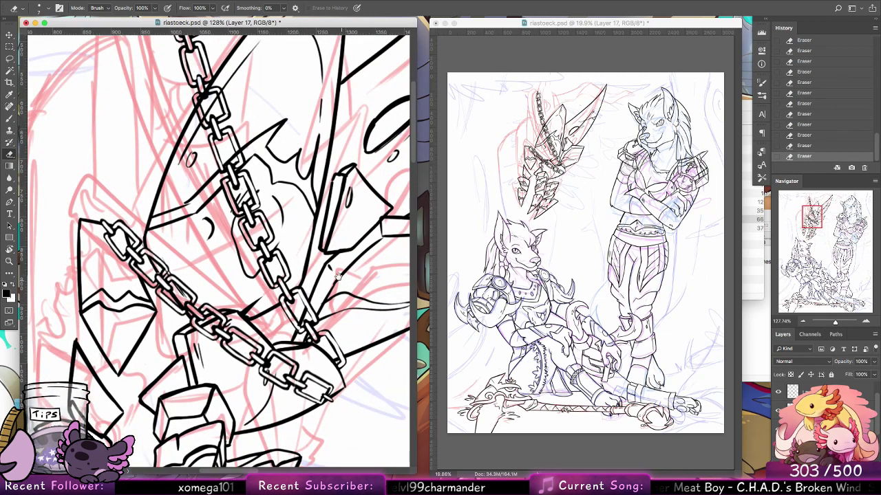
drag(240, 159, 269, 303)
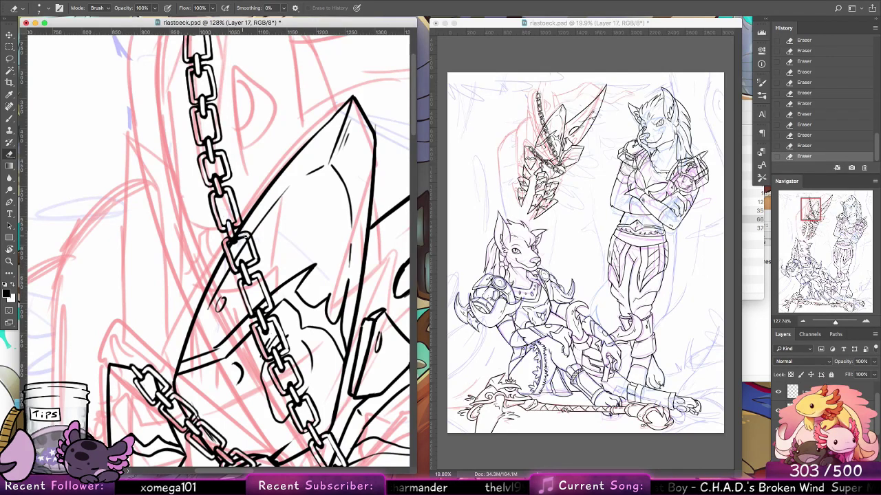
drag(364, 386, 314, 256)
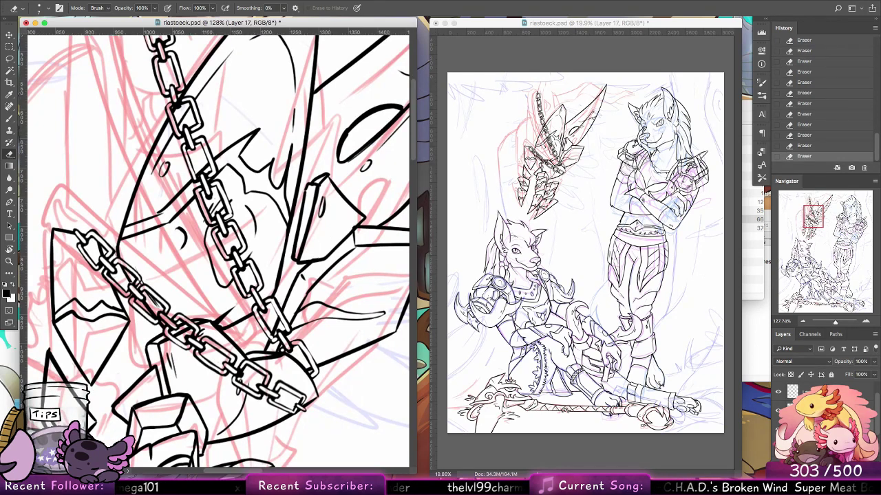
Show the hidden vertical chain, select Layer 19, and undo the last two eraser strokes
click(778, 430)
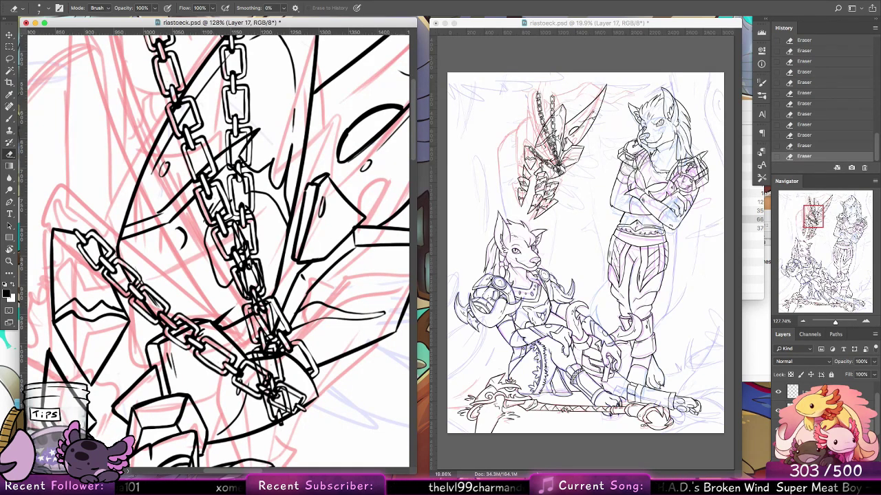
click(819, 430)
click(778, 430)
click(778, 430)
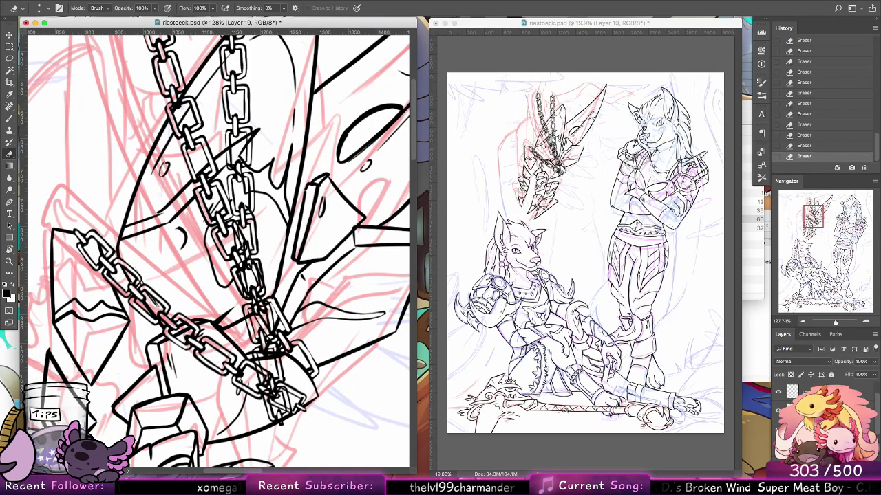
click(778, 430)
click(778, 430)
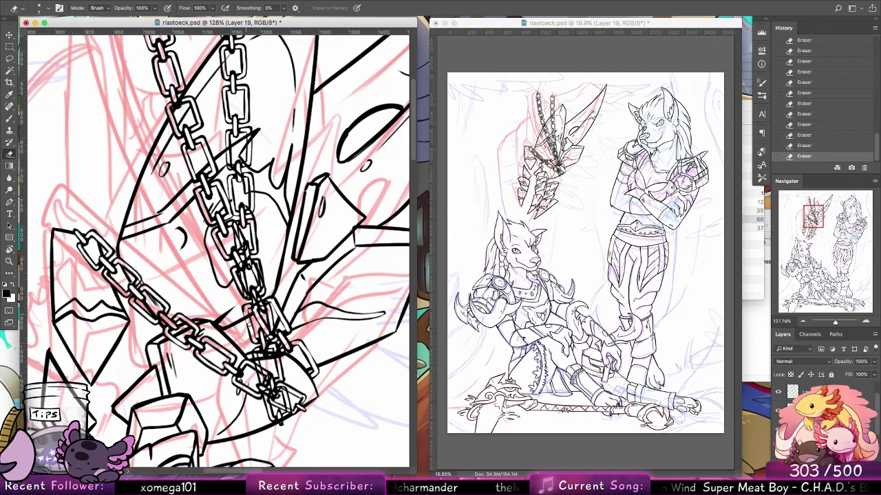
key(super+z)
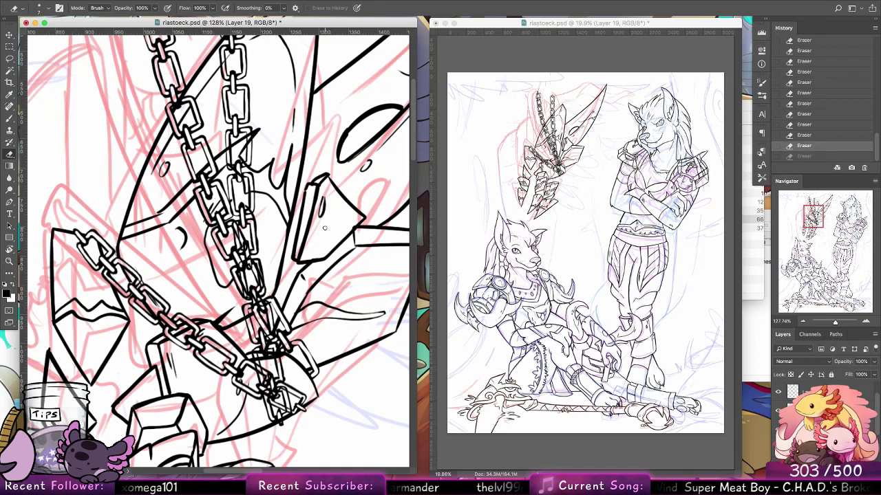
key(super+z)
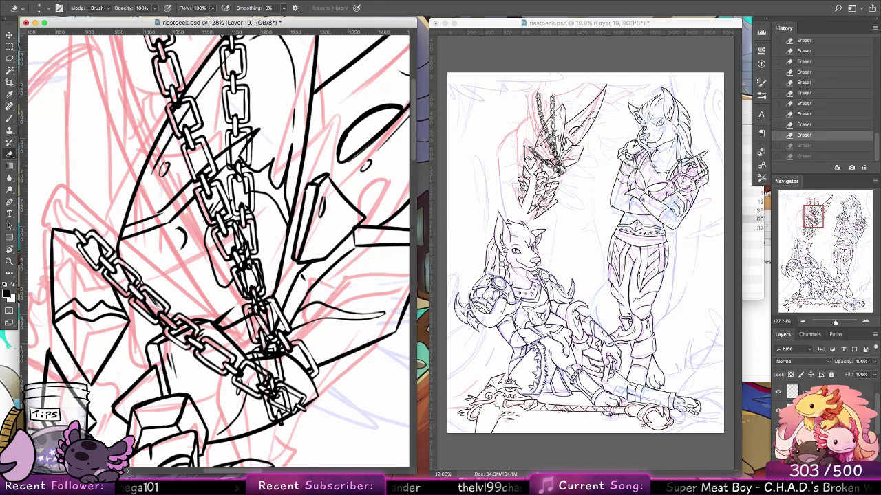
click(778, 447)
double_click(819, 447)
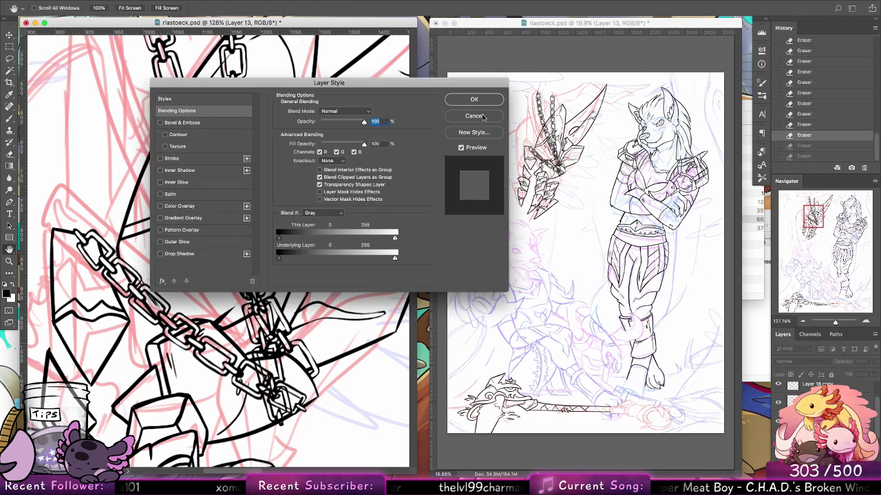
click(483, 117)
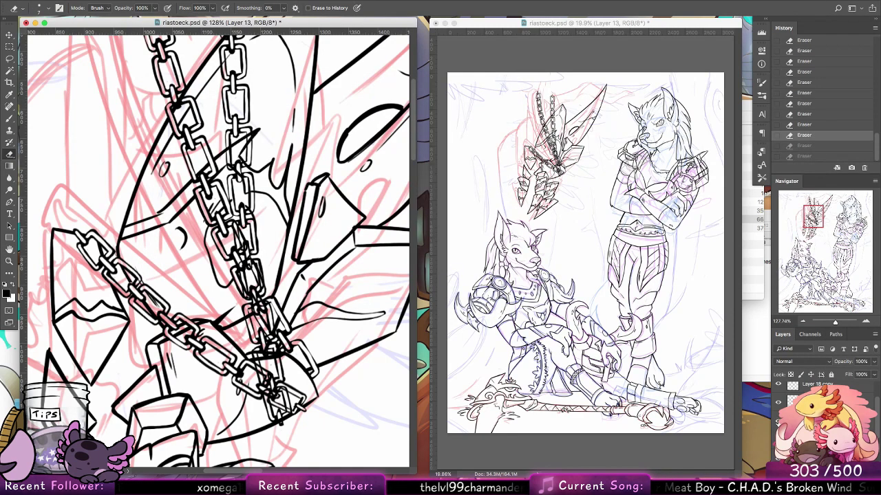
click(778, 440)
click(778, 440)
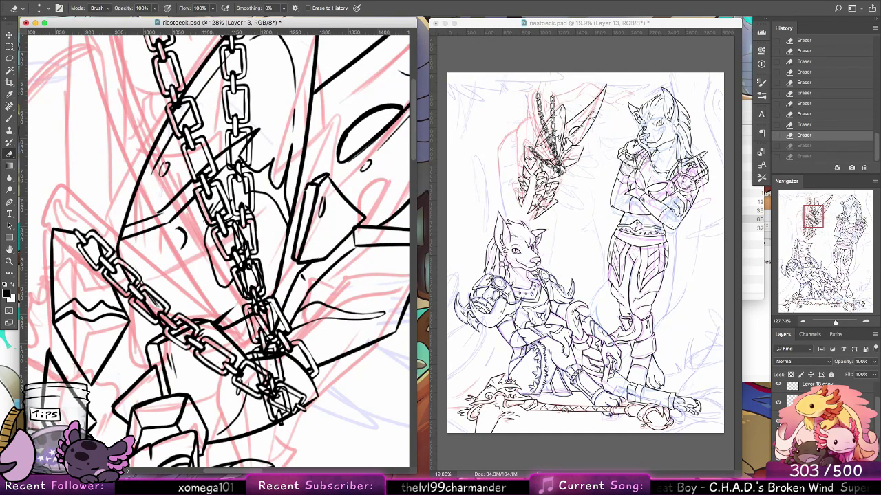
Lower the opacity of the crystal line art on Layer 17 to 33% and hide the coloured sketch and seated figure
click(819, 439)
click(874, 362)
click(845, 373)
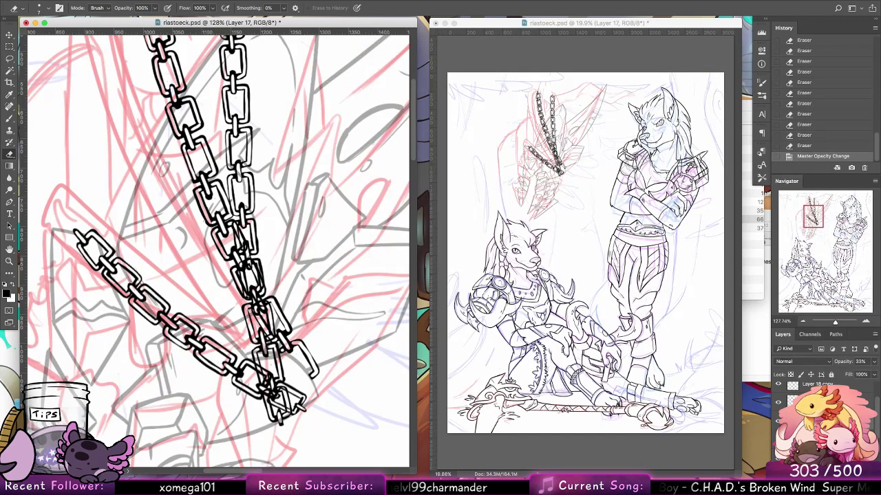
click(778, 421)
click(778, 421)
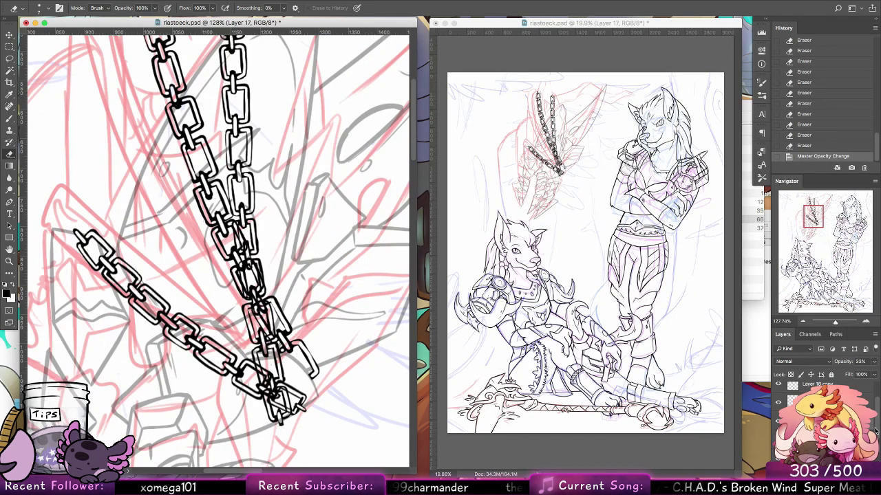
drag(876, 432, 876, 460)
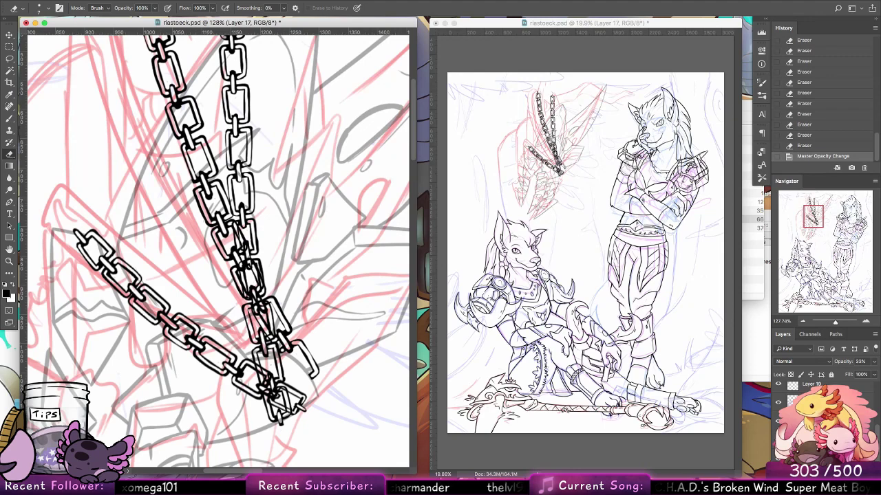
click(778, 436)
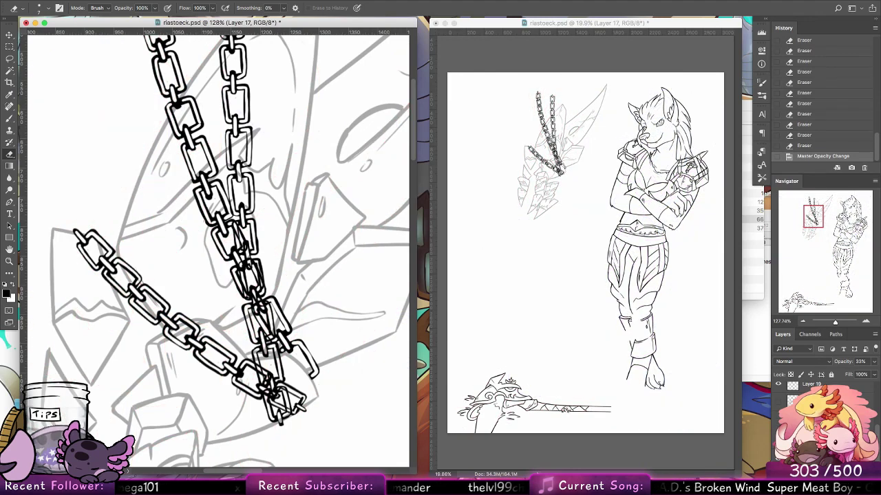
drag(877, 438, 876, 409)
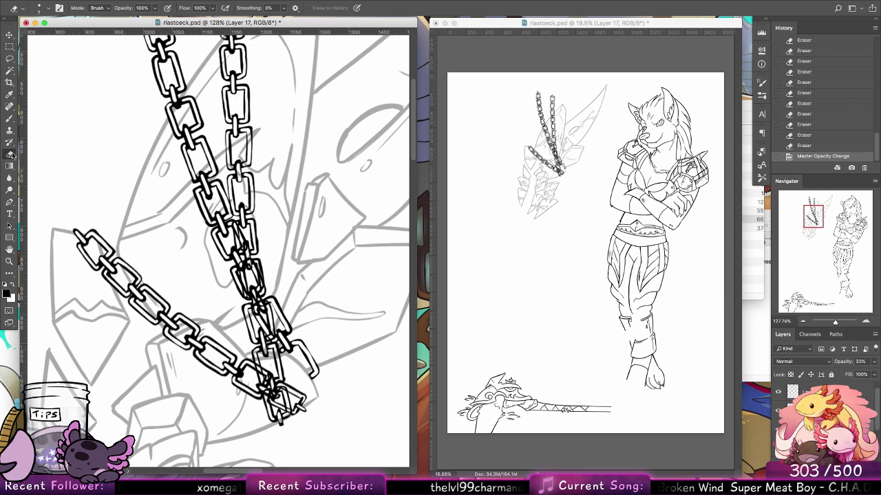
Erase the faded crystal lines inside the lowest links where the vertical and long chains overlap
drag(268, 333, 274, 337)
click(276, 355)
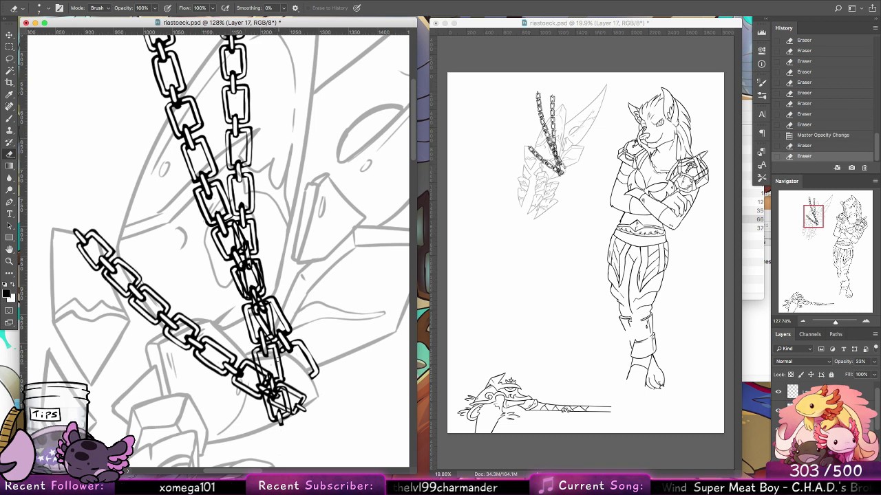
drag(264, 354, 260, 372)
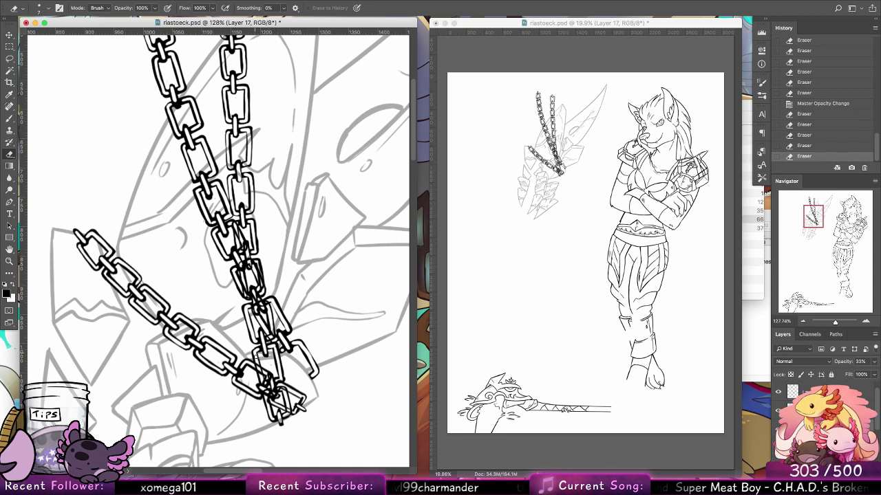
click(261, 372)
Erase the faded crystal lines inside the vertical chain's middle links, above where it meets the long chain
drag(312, 332, 336, 459)
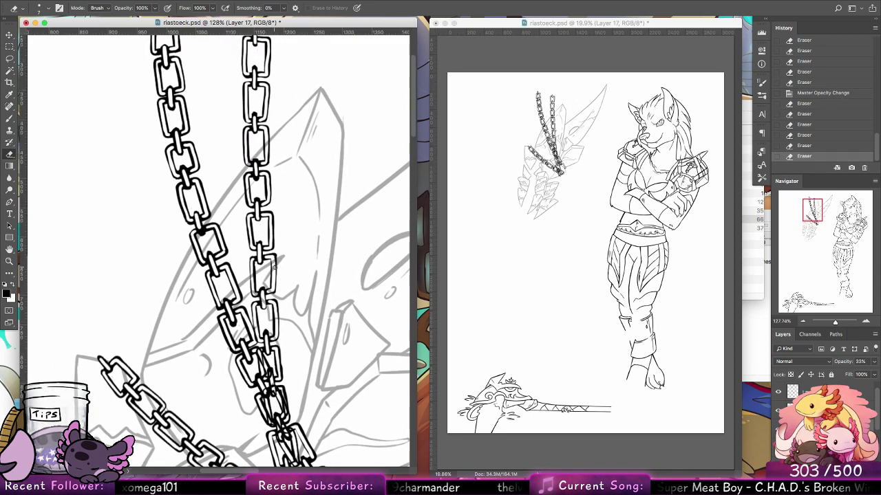
drag(275, 257, 273, 268)
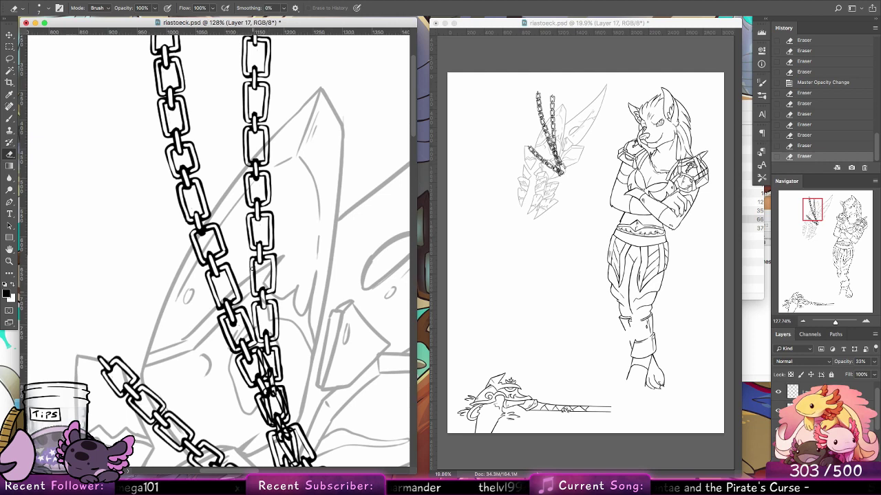
click(253, 269)
click(262, 292)
click(272, 322)
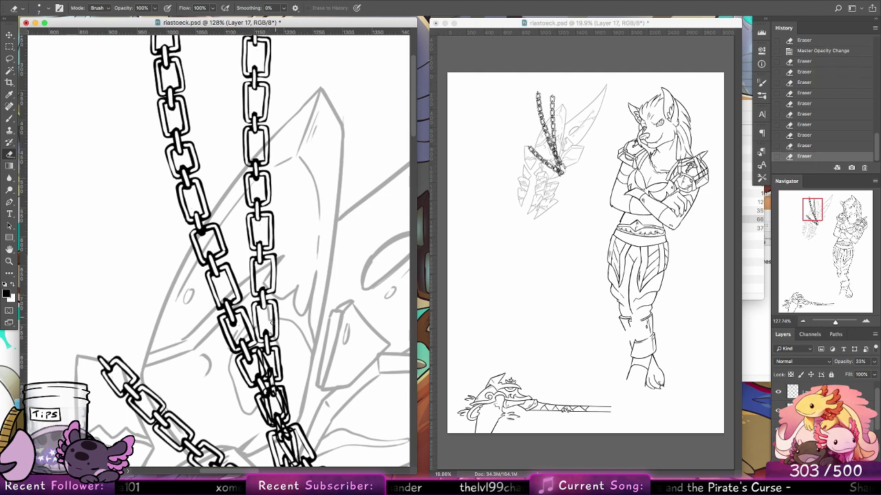
click(273, 339)
click(251, 332)
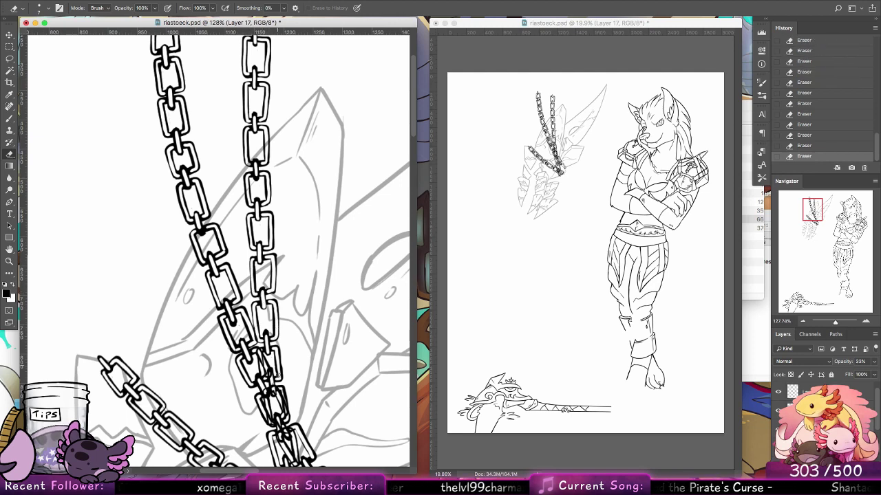
Select Layer 18 and hide the crystal line art so only the three chains remain over the cluster area
scroll(278, 375, up, 5)
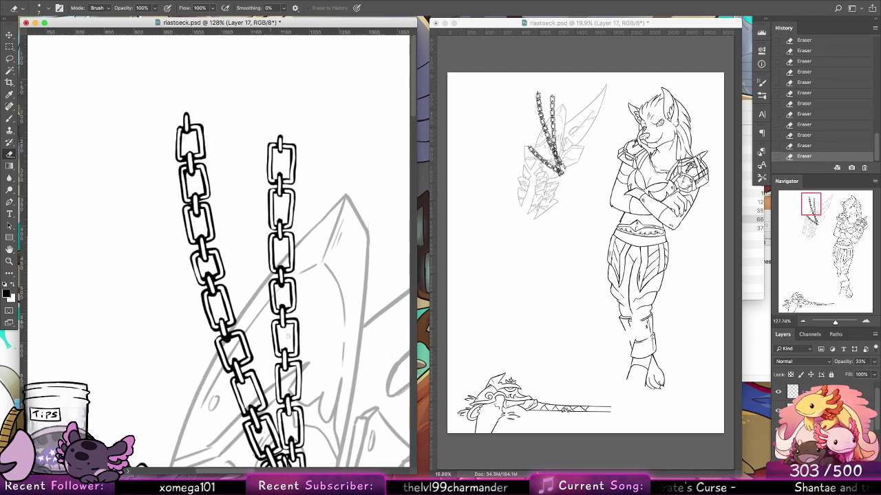
scroll(317, 368, down, 5)
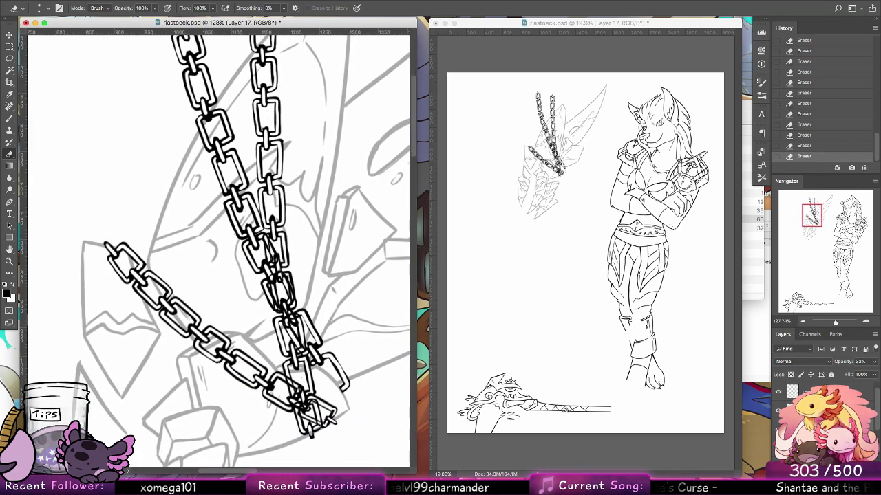
click(819, 410)
click(778, 430)
key(super+comma)
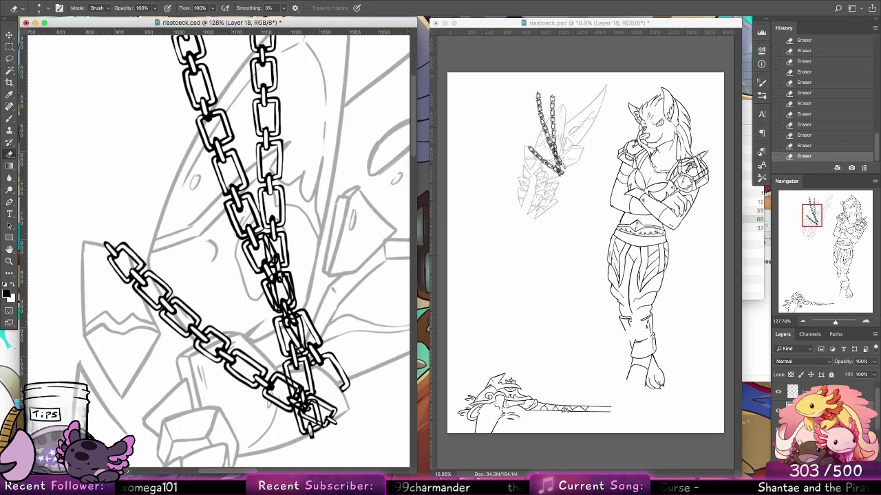
key(super+comma)
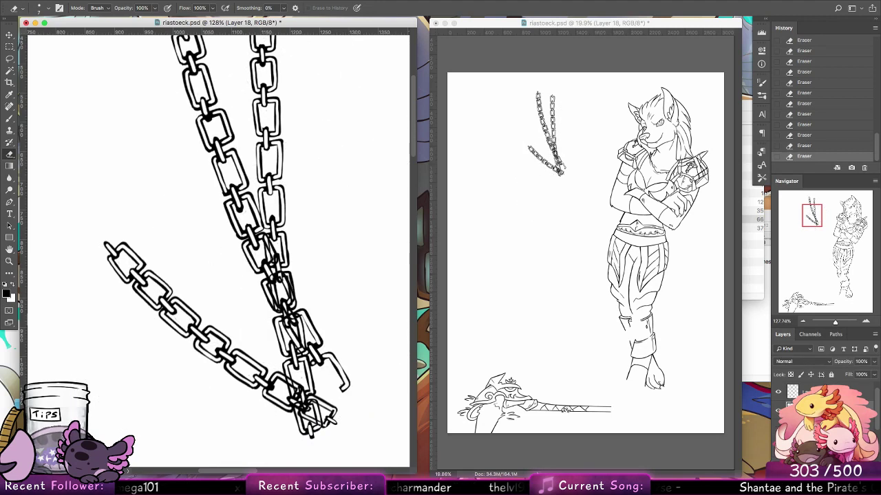
Lower the slanted upper chain on Layer 18 to 36% opacity and erase its lines inside the vertical chain's overlapping links
drag(874, 362, 848, 375)
click(777, 347)
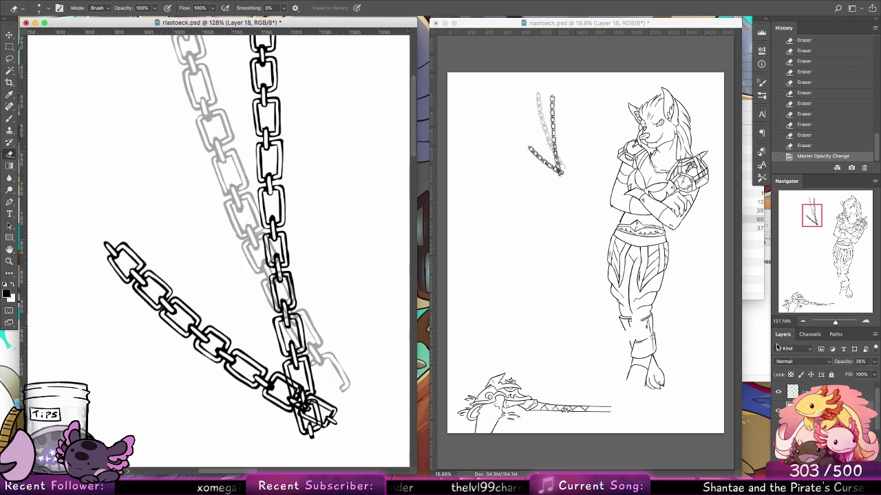
mouse_move(298, 317)
mouse_down()
mouse_move(297, 328)
mouse_move(287, 308)
mouse_move(277, 311)
mouse_up()
drag(275, 278, 274, 273)
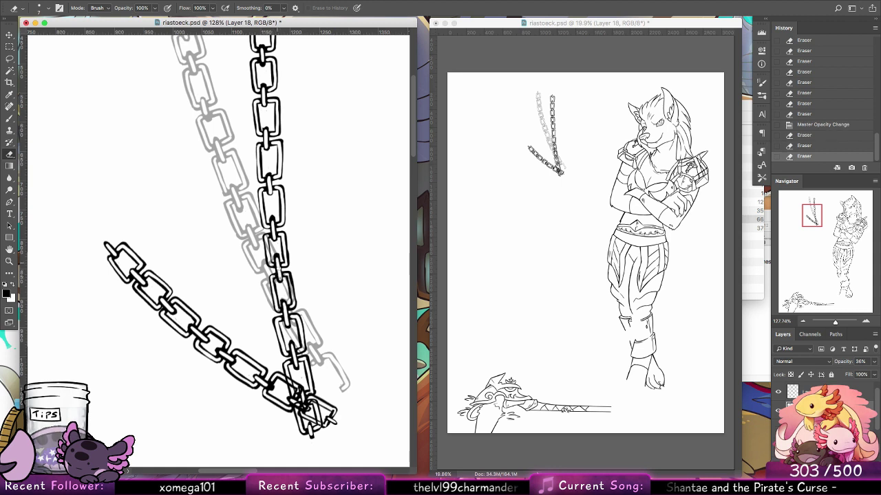
drag(268, 258, 268, 253)
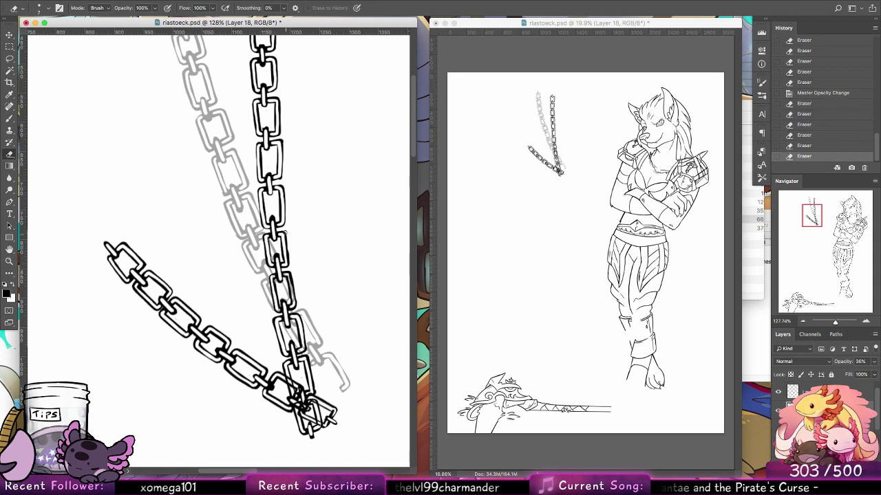
drag(261, 217, 264, 213)
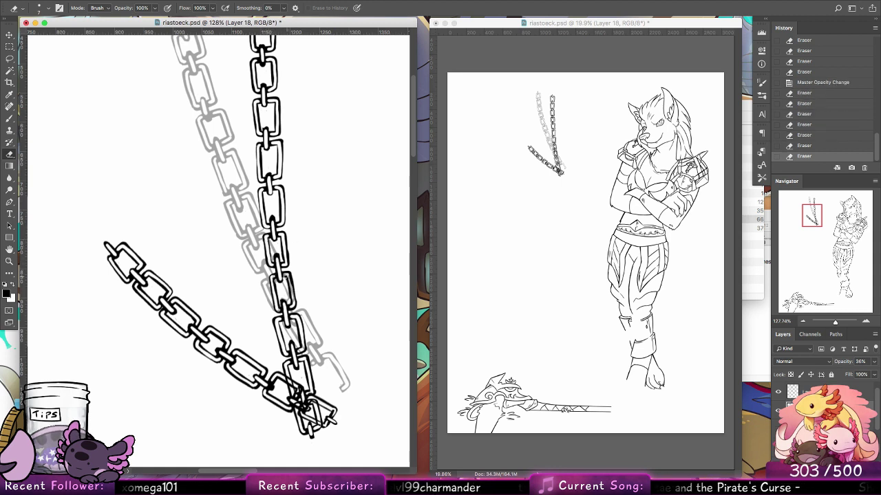
Erase the faded slanted chain's remaining lines inside the vertical chain's lower links
drag(291, 301, 290, 286)
drag(295, 324, 298, 335)
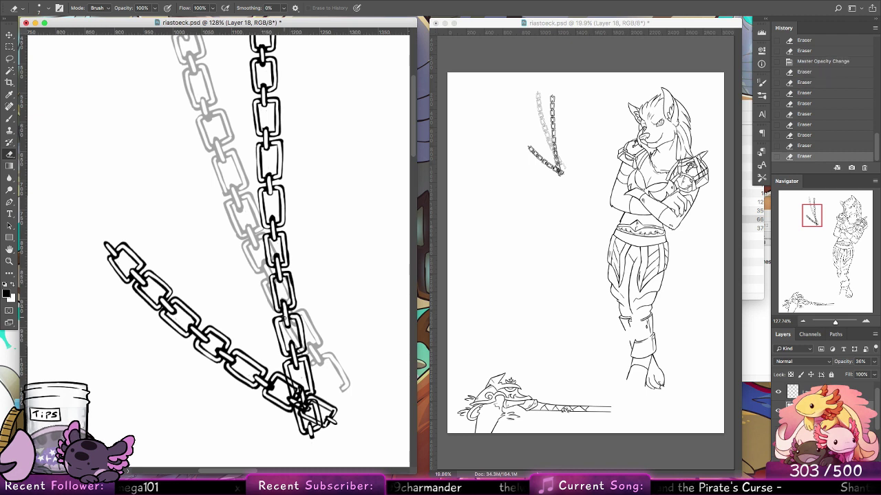
click(282, 316)
click(300, 350)
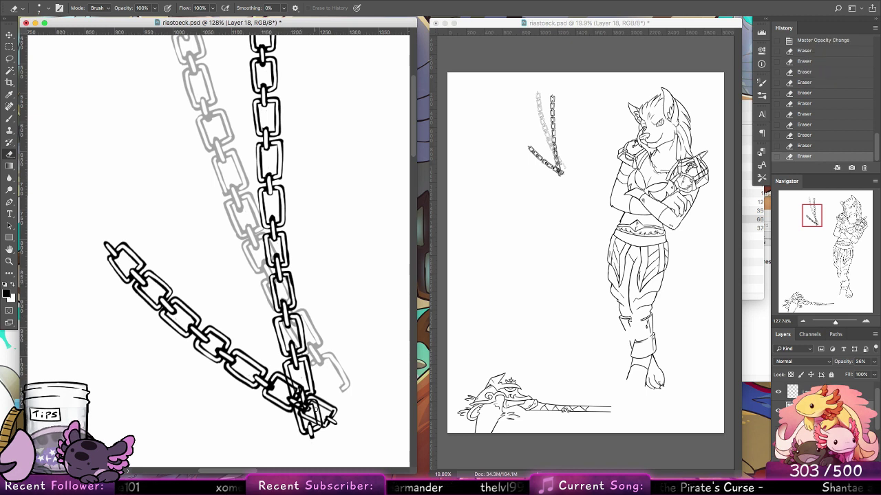
Check the chain layers by toggling their visibility, then move Layer 19 lower in the layer order
scroll(315, 406, down, 3)
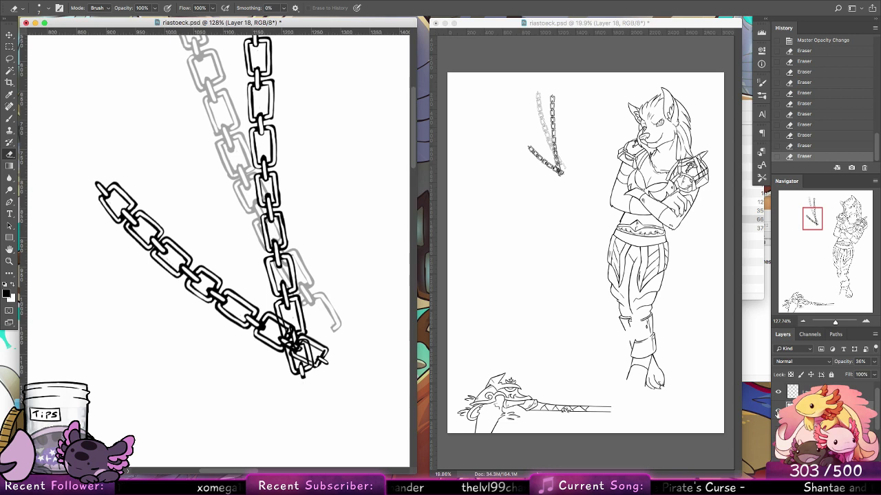
click(779, 411)
click(779, 411)
click(779, 393)
click(779, 392)
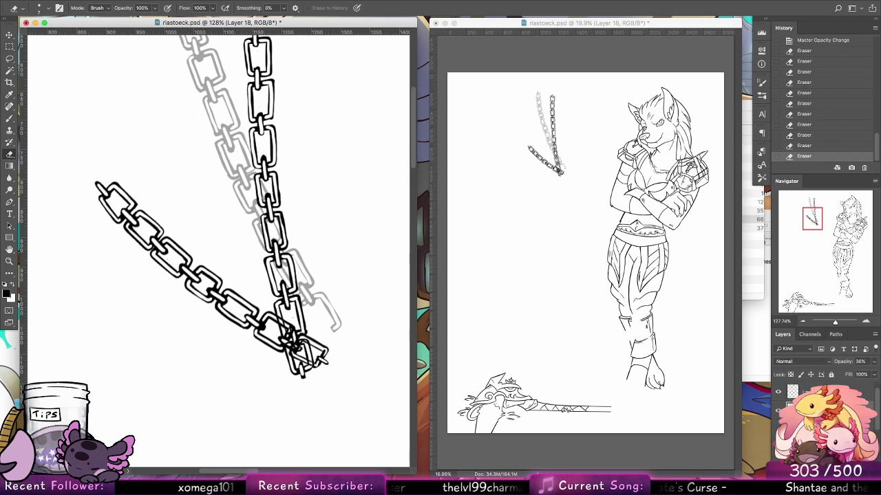
drag(805, 393, 798, 419)
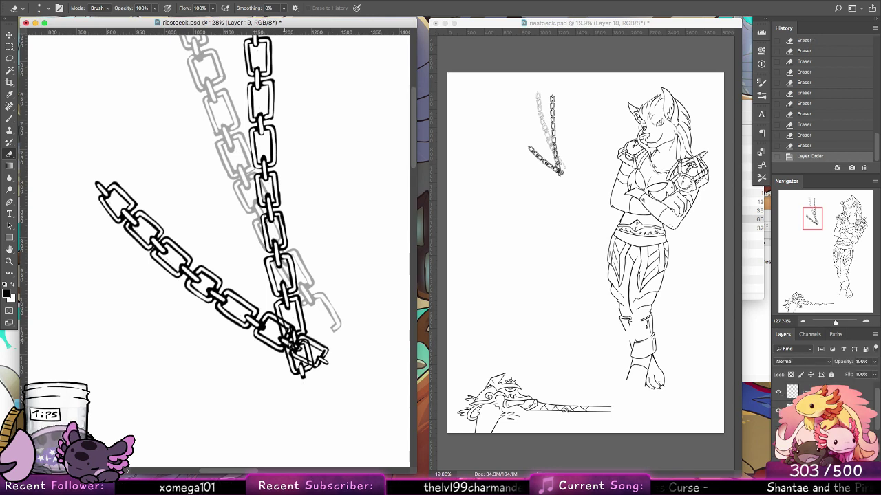
Erase the overlapping lines on Layer 19 where the vertical chain crosses the lowest links of the lower diagonal chain
click(288, 344)
click(280, 320)
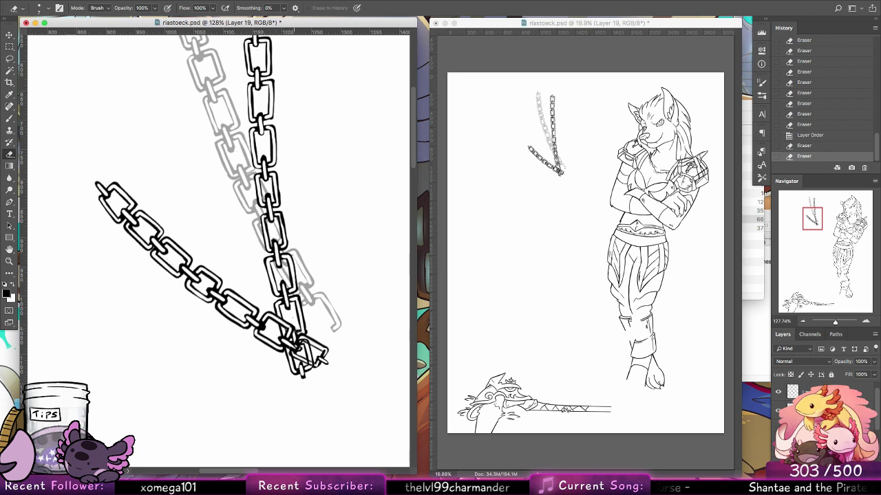
click(297, 347)
mouse_move(305, 341)
mouse_down()
mouse_move(316, 346)
mouse_move(290, 343)
mouse_up()
click(291, 353)
click(308, 343)
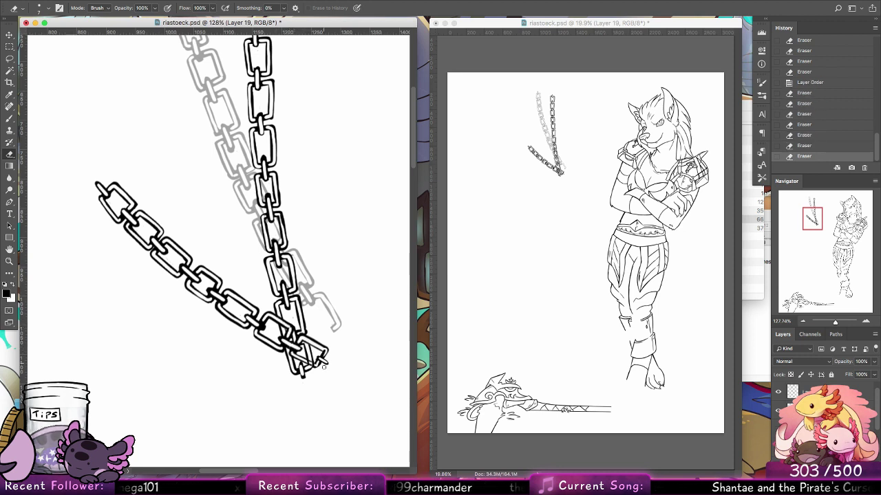
click(303, 357)
click(310, 352)
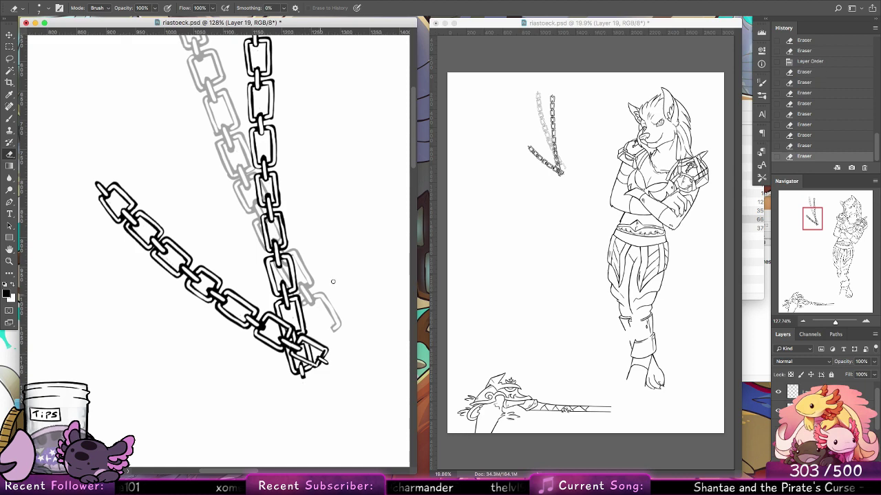
Show the crystal line art on Layer 17 and erase its faded lines inside the lowest crossing chain links
mouse_move(336, 276)
mouse_down()
mouse_move(358, 407)
mouse_move(359, 397)
mouse_up()
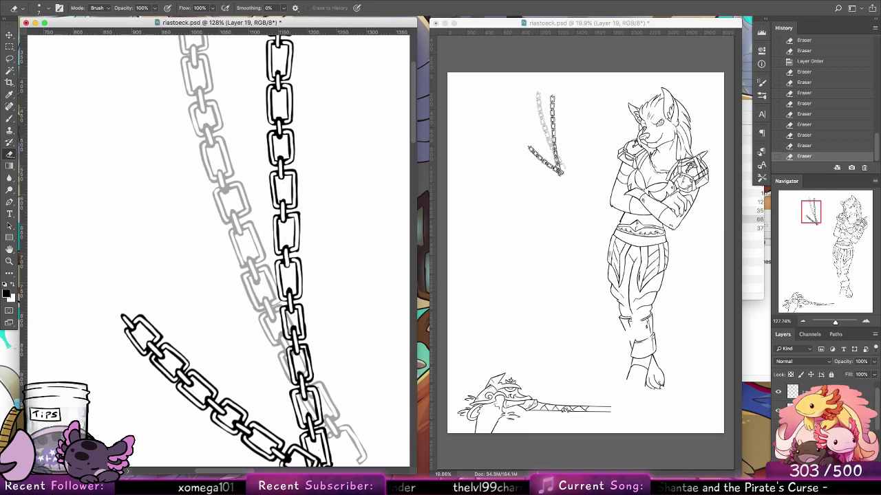
click(779, 430)
click(815, 430)
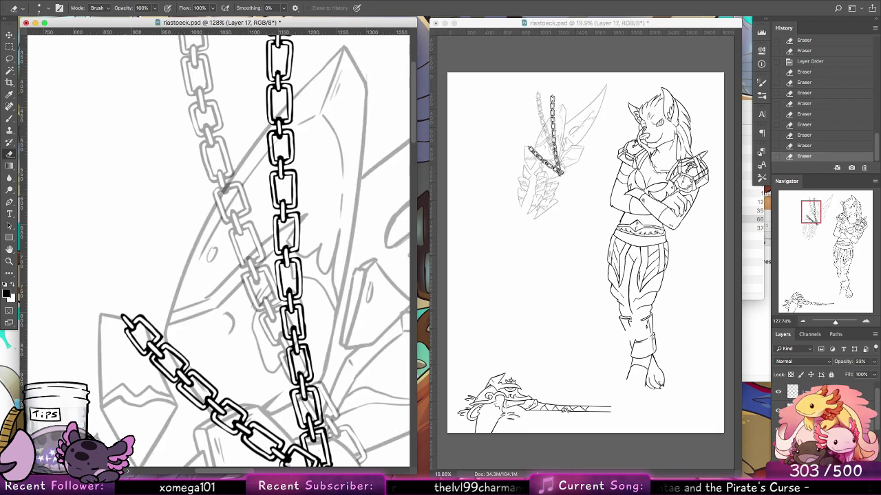
drag(324, 385, 285, 232)
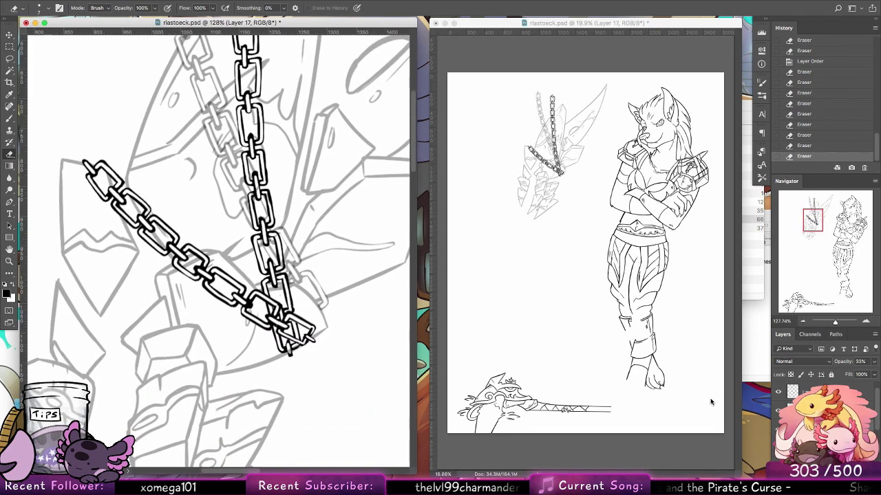
click(289, 349)
click(289, 350)
click(290, 350)
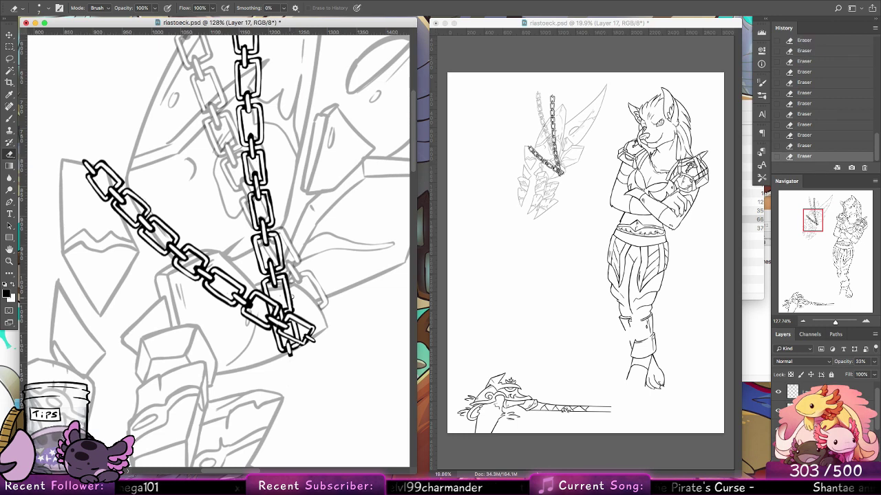
Enlarge the layer list and show the seated figure's line art again
scroll(292, 296, up, 3)
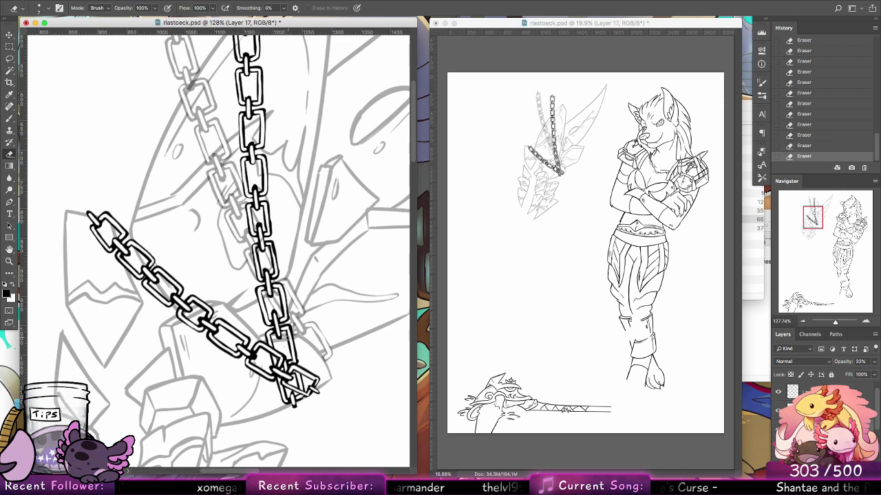
scroll(301, 298, up, 4)
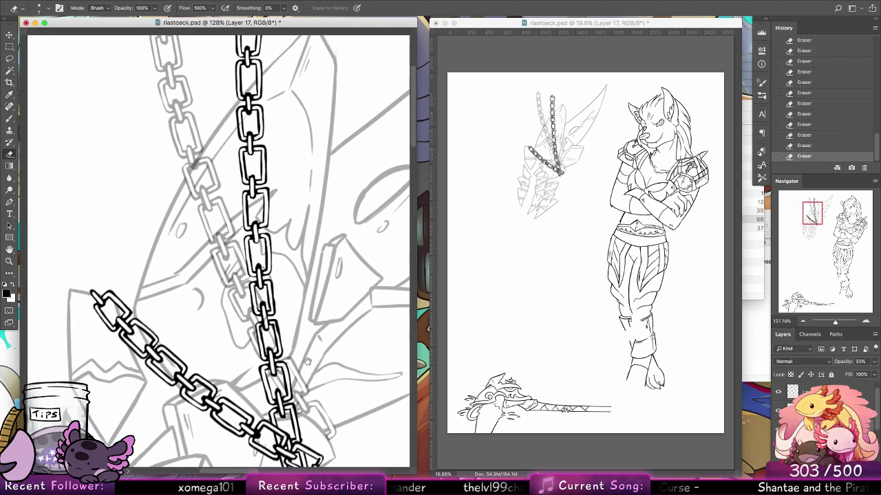
key(z)
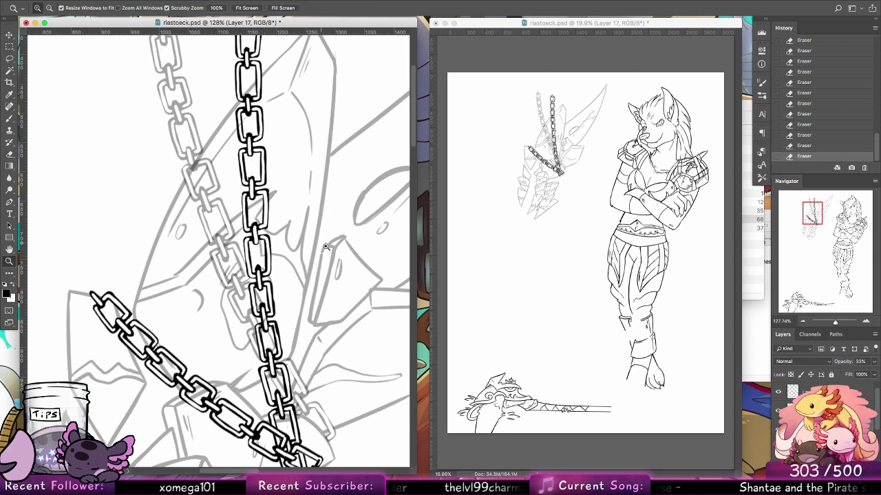
drag(336, 218, 294, 218)
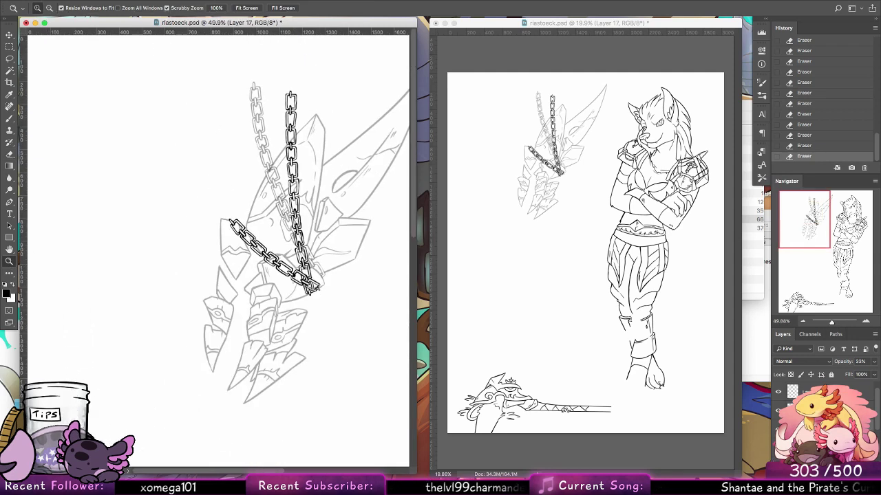
key(ctrl+a)
key(ctrl+d)
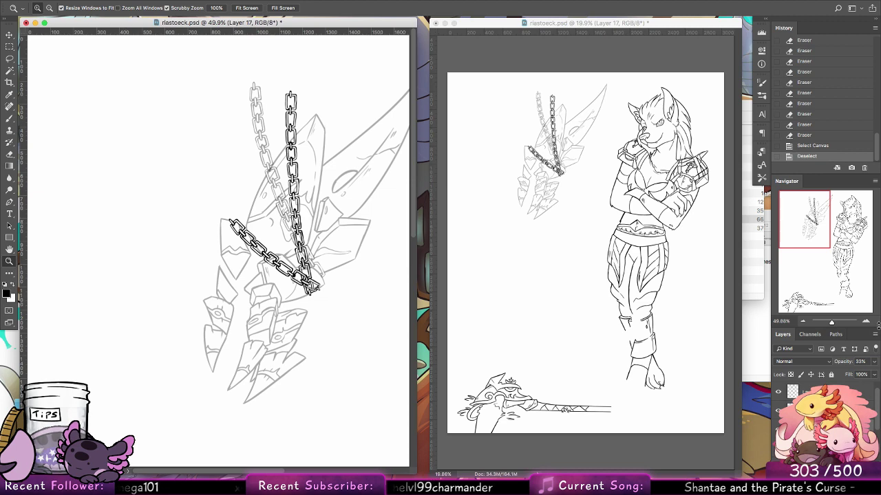
drag(879, 326, 879, 242)
click(779, 403)
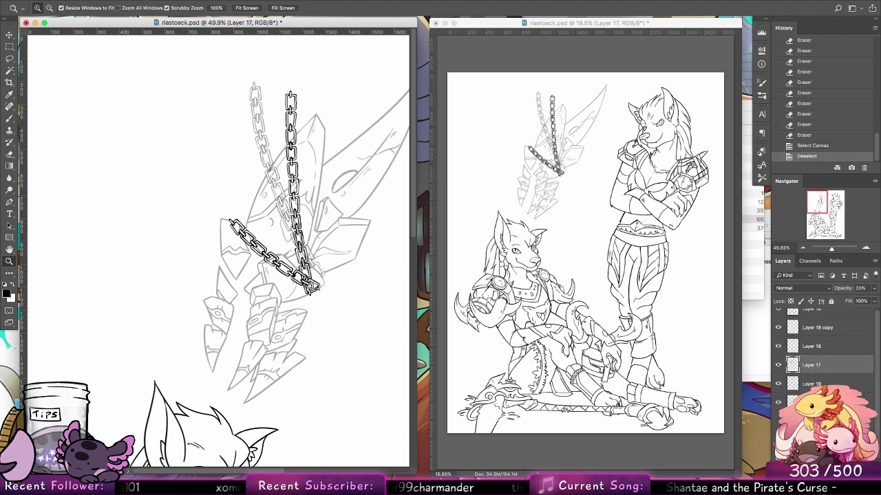
Select the crystal and chain layers together and set their opacity to 100%
click(810, 401)
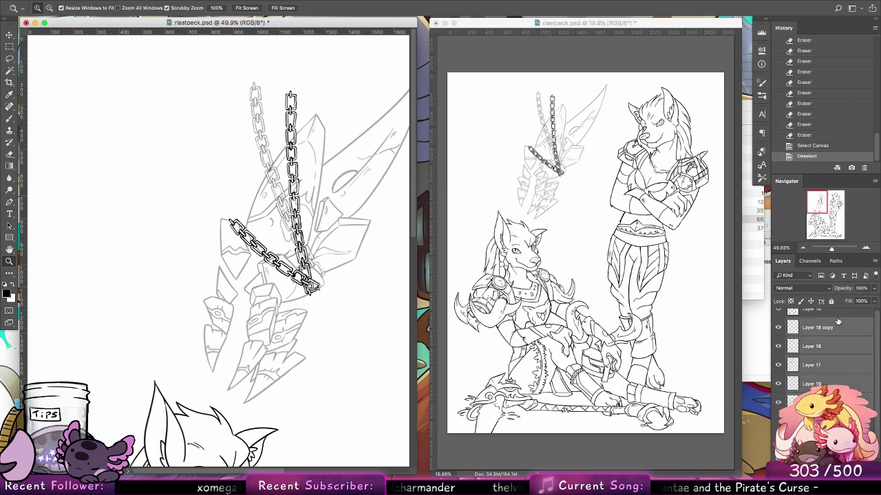
click(874, 288)
click(875, 300)
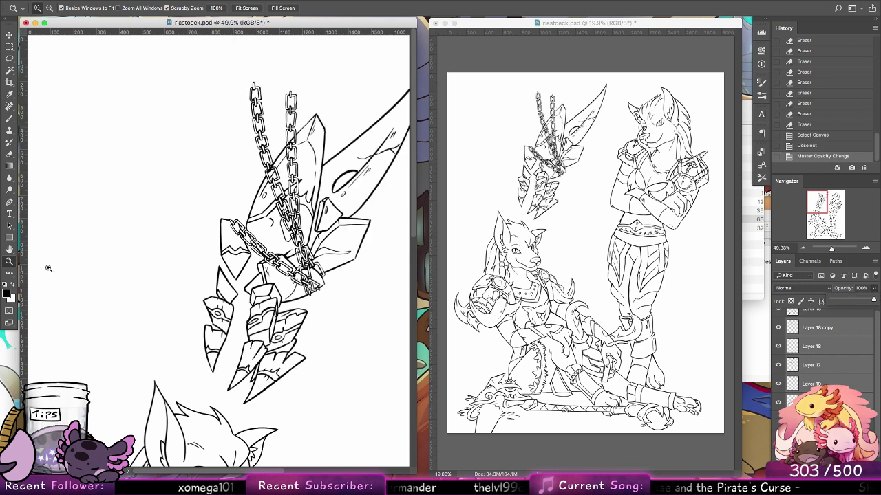
click(172, 260)
drag(333, 300, 314, 273)
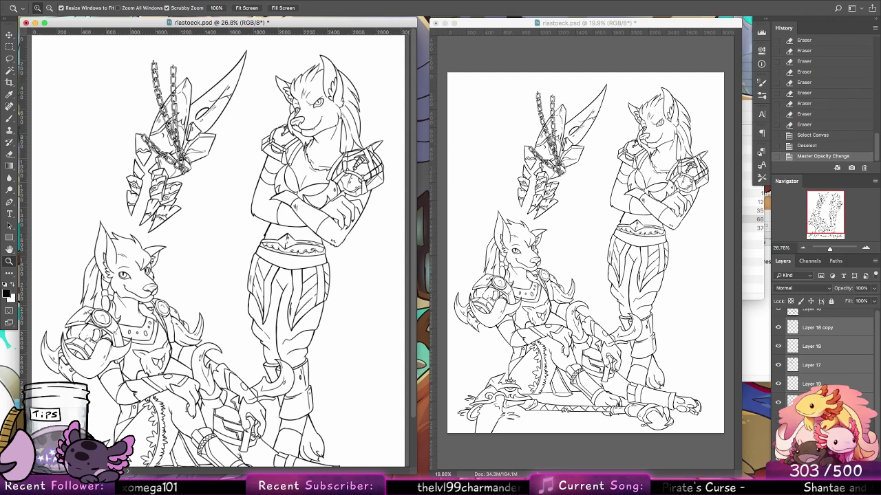
Move the small detail on Layer 15 slightly upward at the standing figure's muzzle and save riastoeck.psd
click(778, 422)
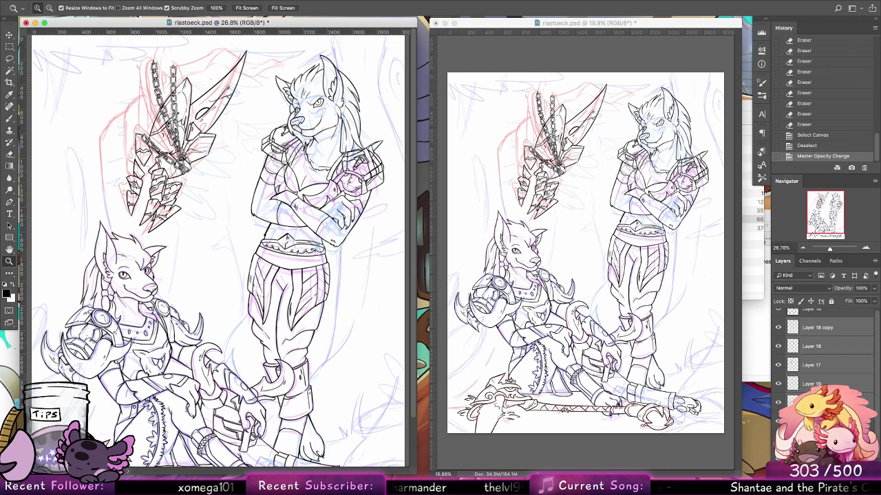
click(778, 421)
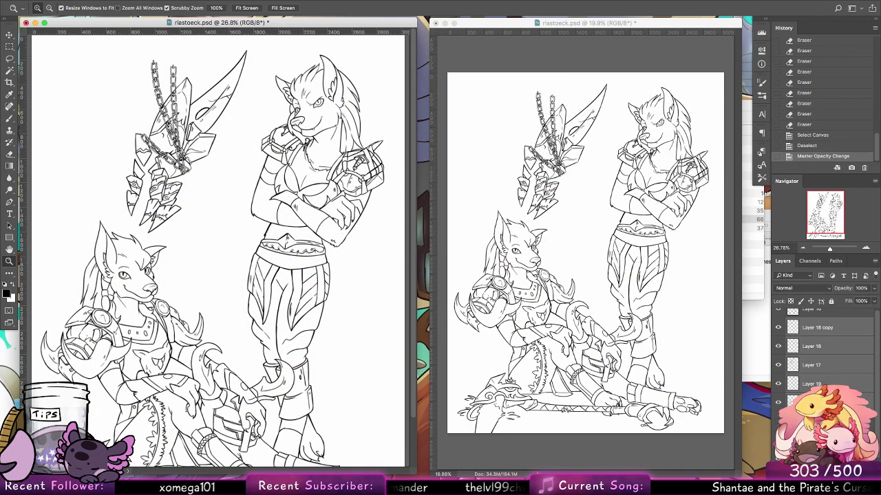
click(818, 421)
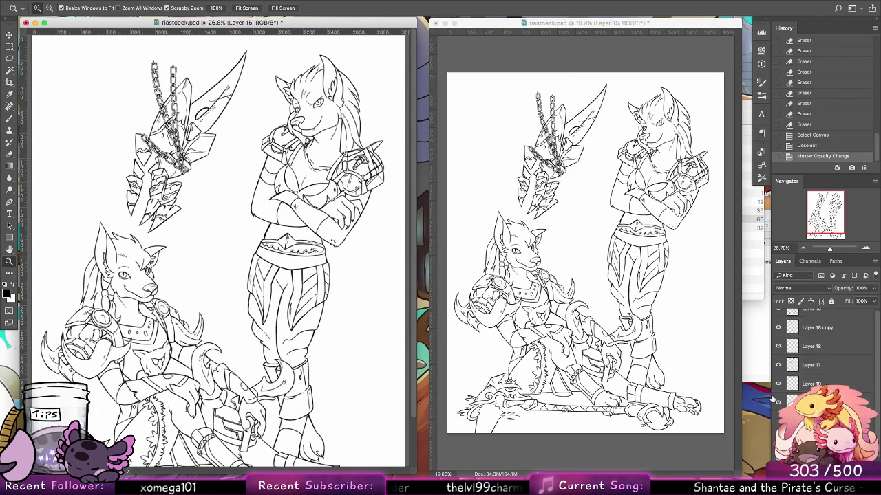
click(9, 34)
drag(337, 191, 336, 178)
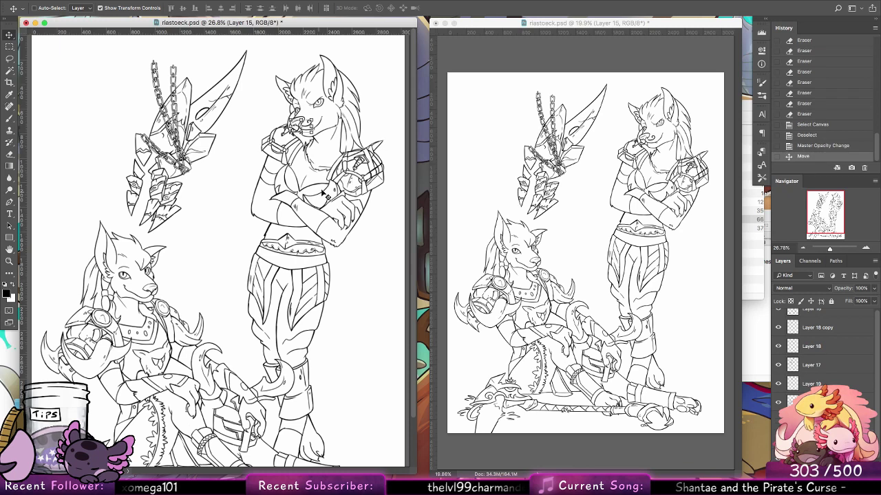
key(ctrl+s)
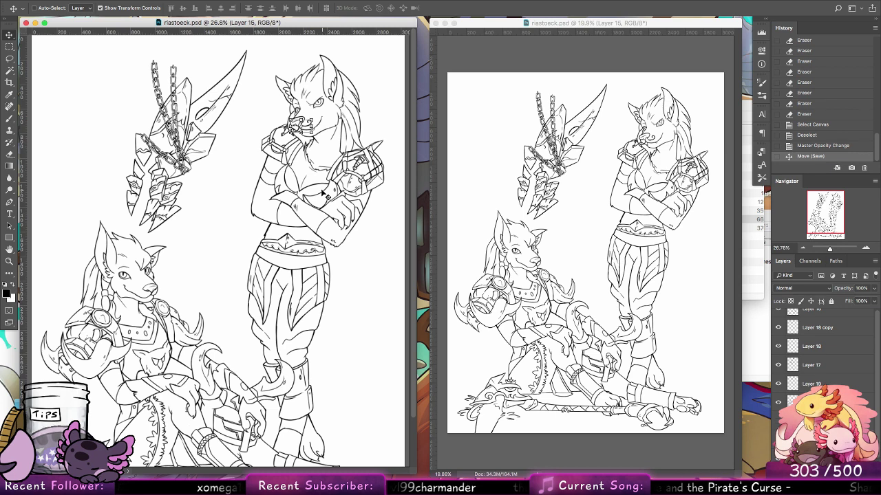
Show the coloured sketch beneath the line art and widen the working document window for the crystal cluster
click(778, 421)
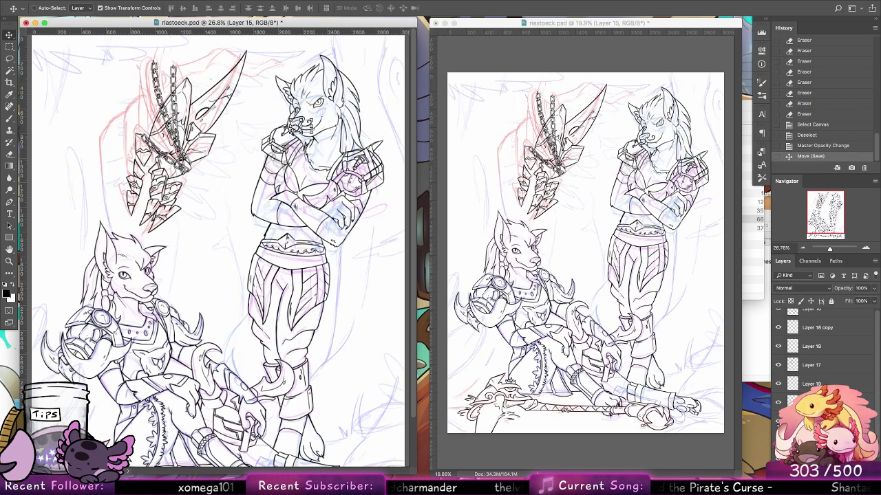
click(11, 117)
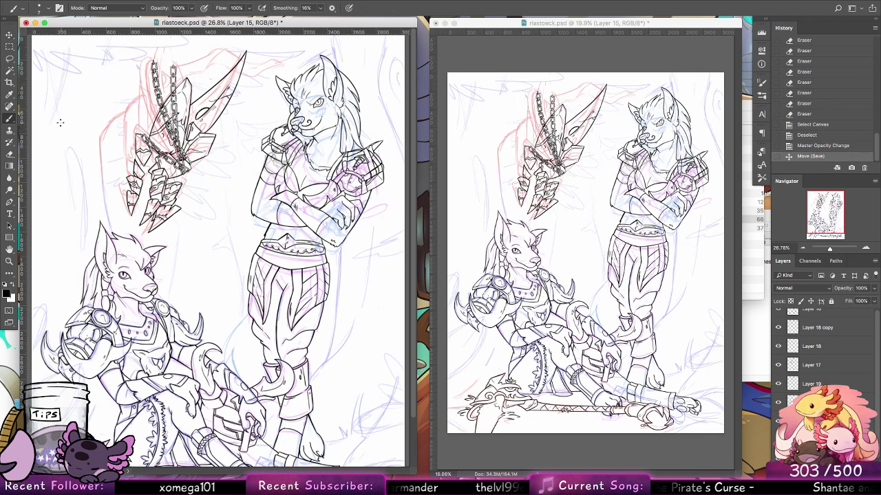
drag(418, 472, 486, 436)
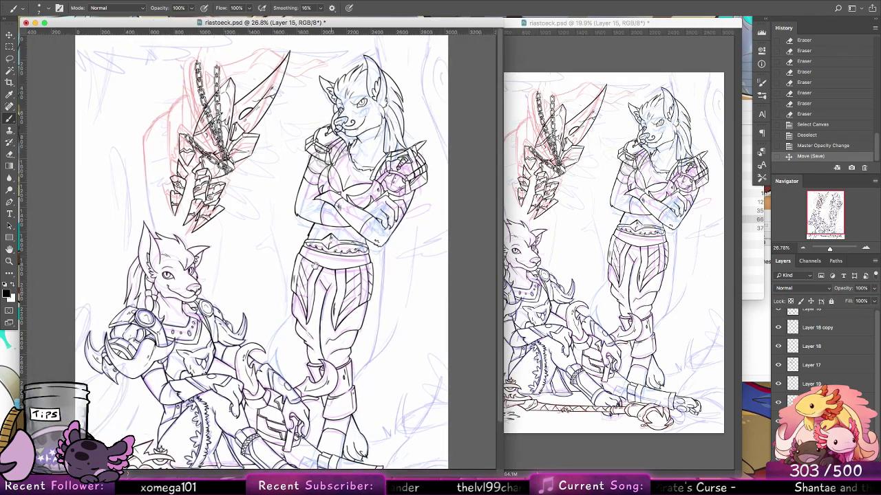
click(11, 262)
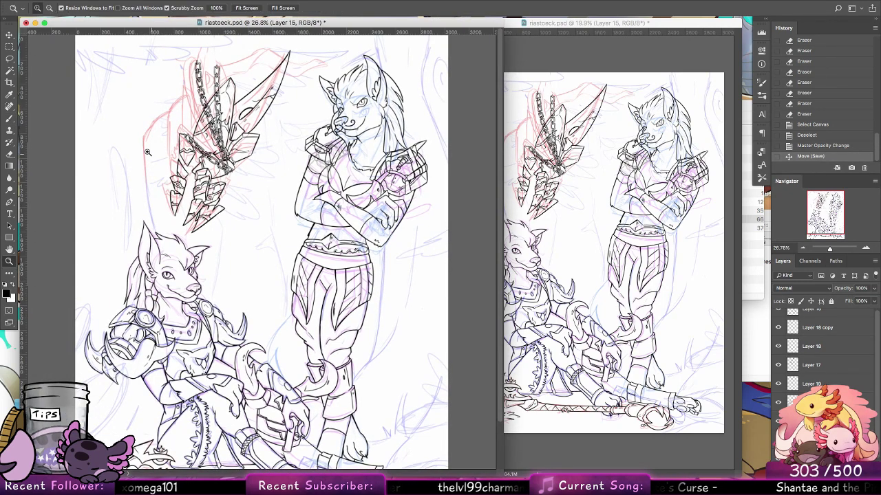
drag(147, 152, 183, 141)
drag(296, 333, 302, 424)
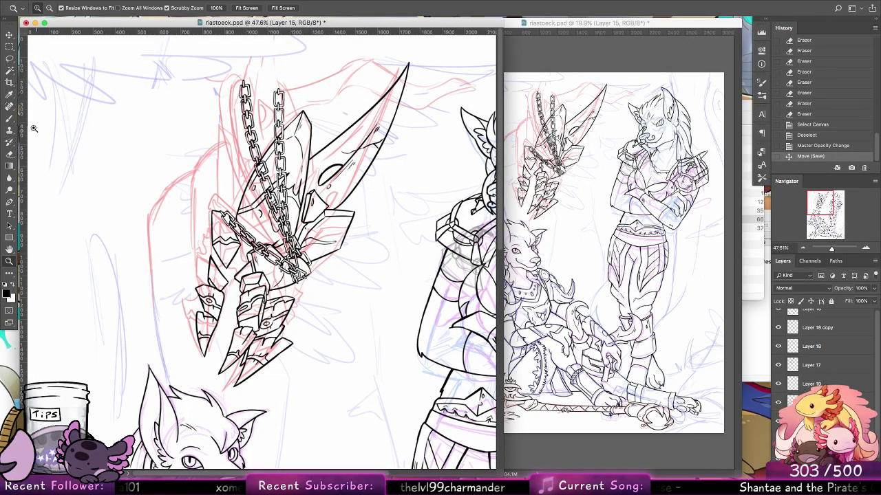
Try to merge the line-art layers from Layer 13 up to Layer 16 into one layer
key(b)
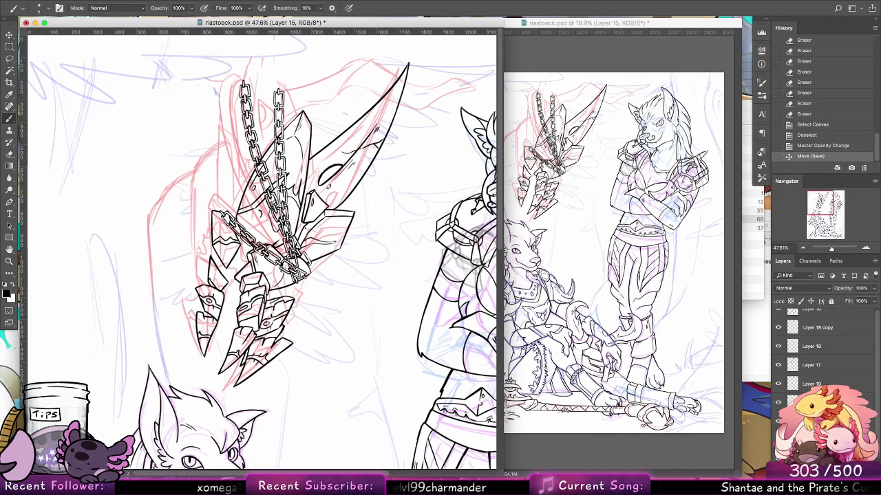
click(778, 403)
click(778, 403)
click(823, 404)
drag(876, 416, 875, 351)
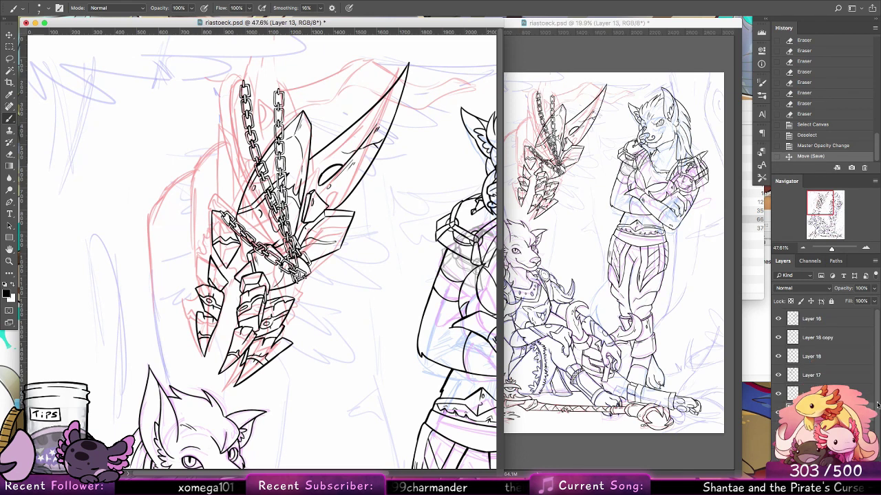
right_click(818, 321)
click(770, 356)
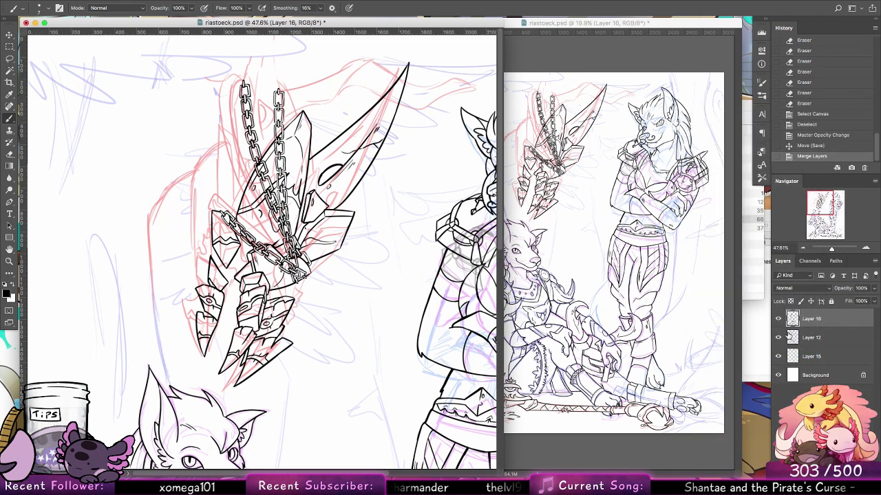
key(super+z)
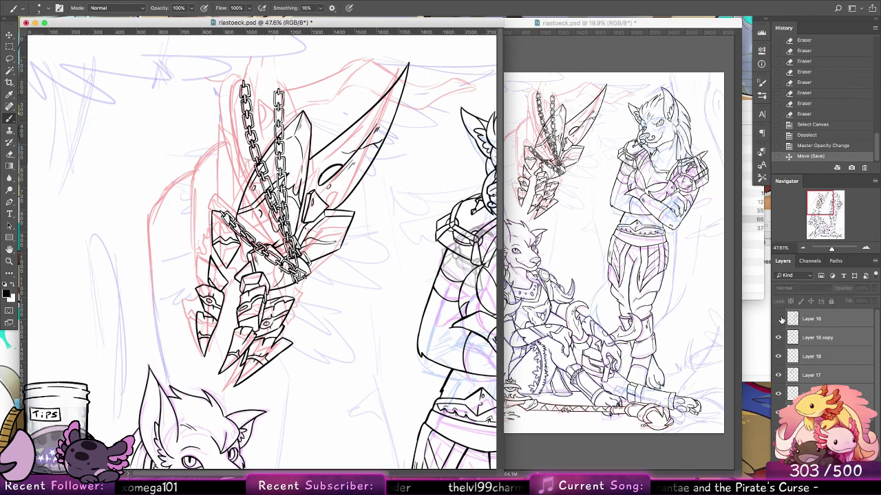
Mark Layer 15 with a red colour label and check layer visibility by hiding and showing individual layers
click(779, 338)
click(779, 338)
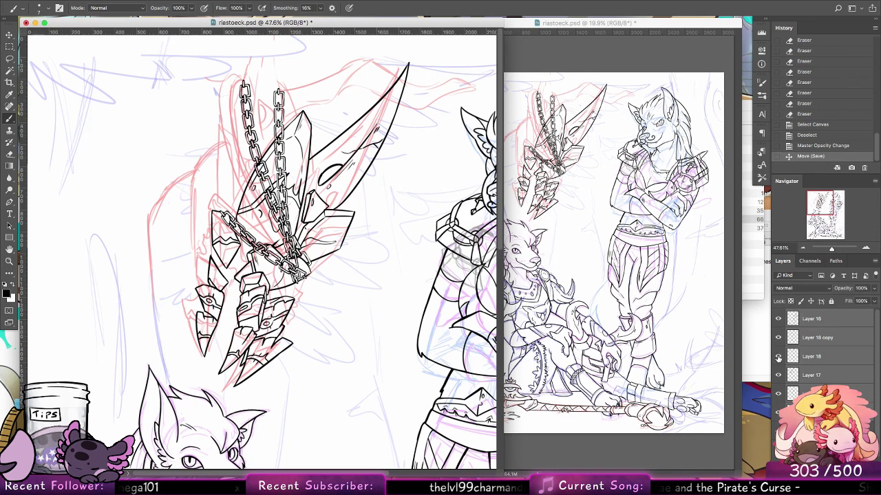
click(778, 393)
click(778, 393)
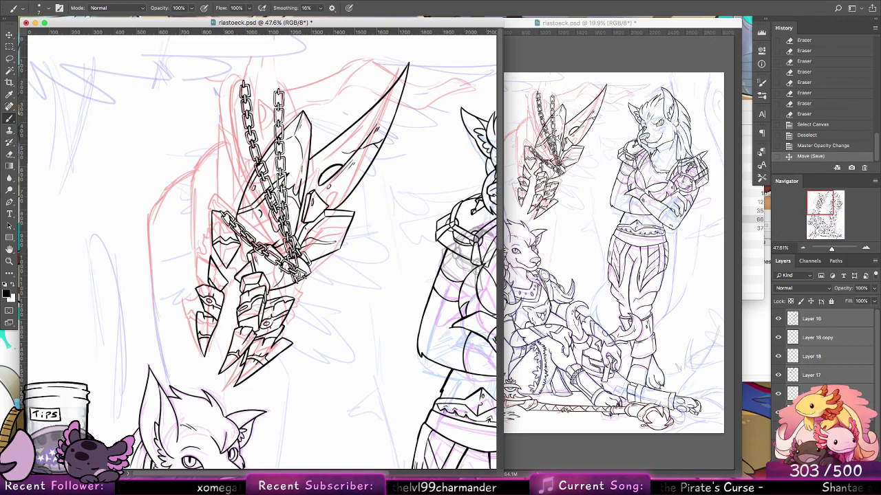
click(828, 413)
right_click(828, 413)
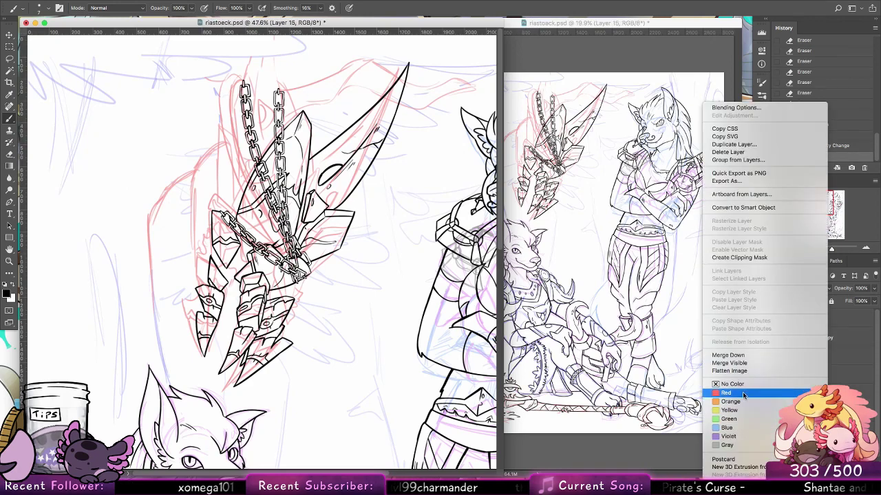
click(743, 393)
click(778, 440)
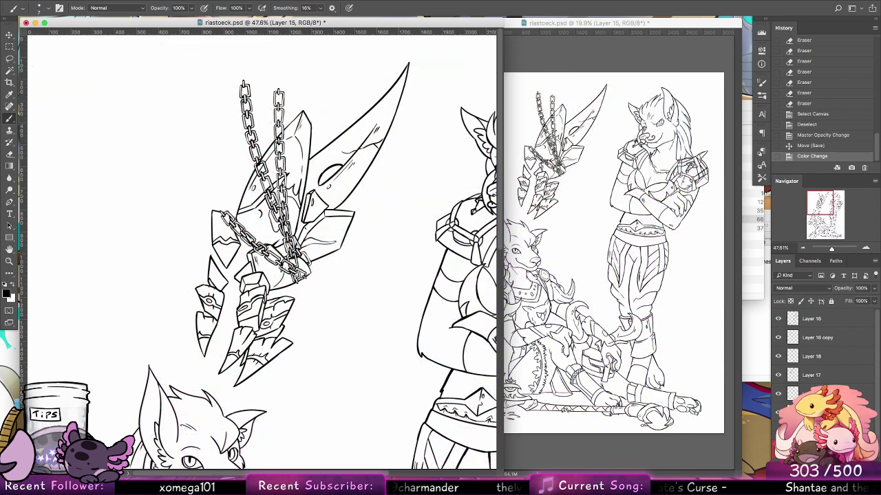
click(778, 441)
Merge the selected crystal, chain and other line-art layers into one and add a new empty layer above it
right_click(796, 323)
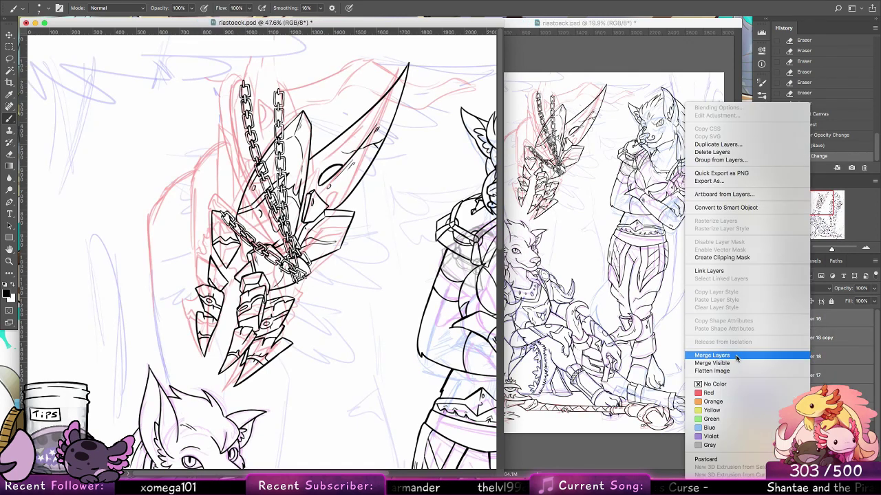
click(738, 356)
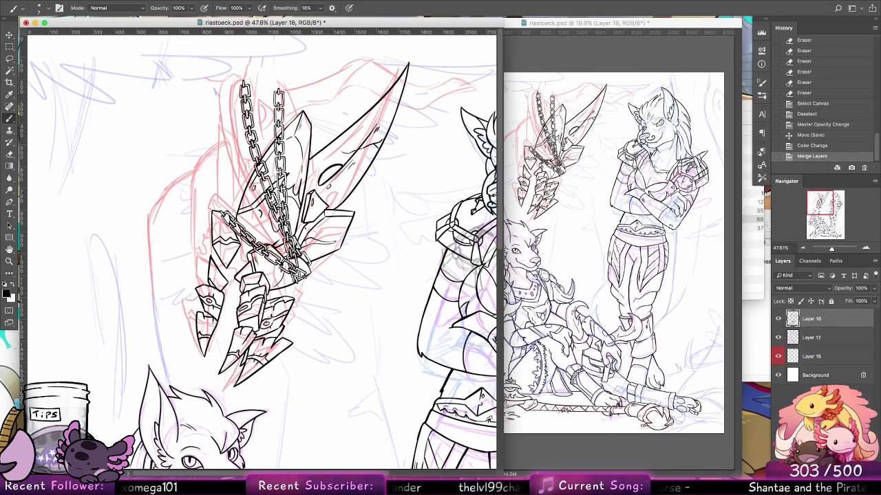
key(super+alt+shift+n)
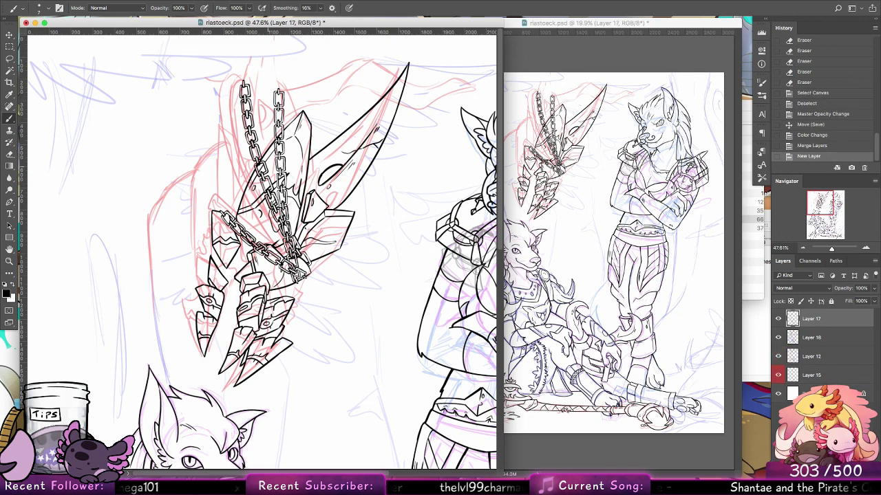
Ink a jagged clump of leaf strokes with the Brush over the blue sketch at the page's upper-left corner
drag(357, 263, 353, 264)
click(11, 261)
drag(284, 55, 286, 73)
click(10, 119)
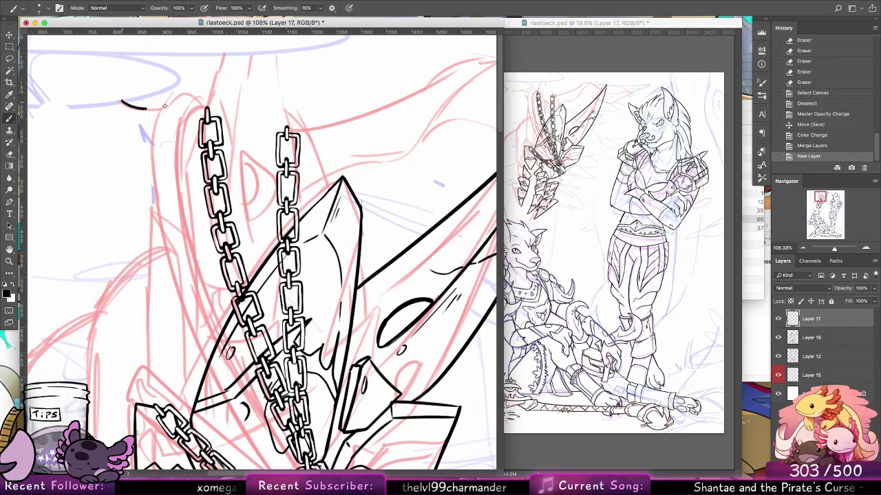
drag(164, 105, 180, 104)
mouse_move(29, 179)
mouse_down()
mouse_move(122, 208)
mouse_move(344, 212)
mouse_up()
key(ctrl+z)
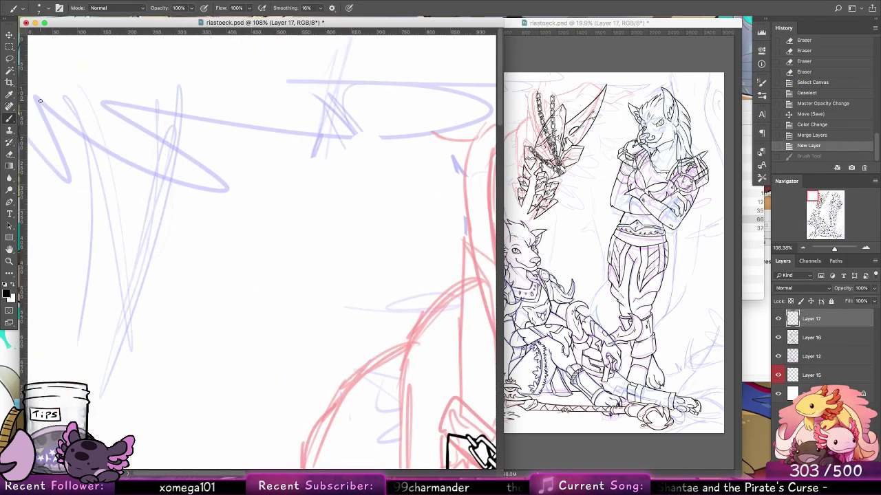
mouse_move(41, 103)
mouse_down()
mouse_move(41, 160)
mouse_move(33, 101)
mouse_move(30, 183)
mouse_up()
Try to ink further pointed leaf tips to the right of the jagged corner clump
mouse_move(42, 104)
mouse_down()
mouse_move(121, 169)
mouse_move(112, 141)
mouse_up()
drag(181, 181, 126, 135)
mouse_move(194, 164)
mouse_down()
mouse_move(149, 128)
mouse_move(86, 110)
mouse_up()
key(super+z)
drag(196, 166, 97, 101)
key(super+z)
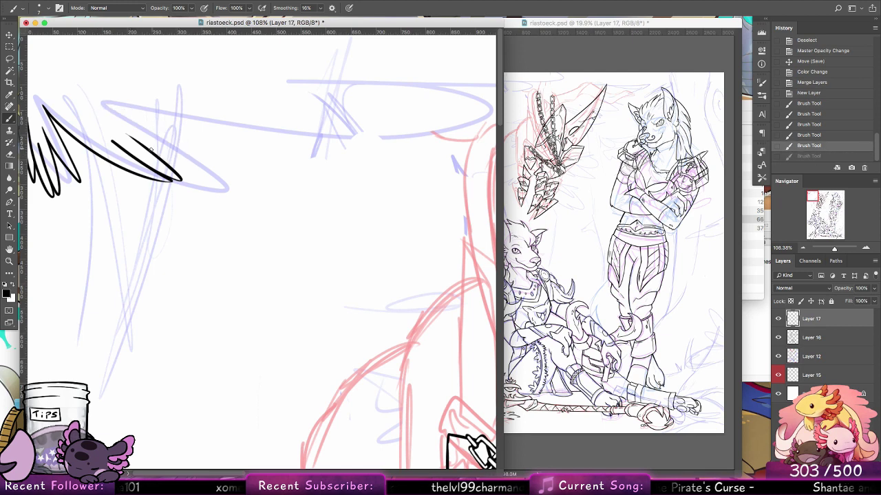
Try to ink the ragged lower edge of the foliage across the page top, past the upper ends of the chains
mouse_move(182, 165)
mouse_down()
mouse_move(97, 90)
mouse_move(237, 131)
mouse_move(323, 98)
mouse_up()
scroll(346, 252, right, 2)
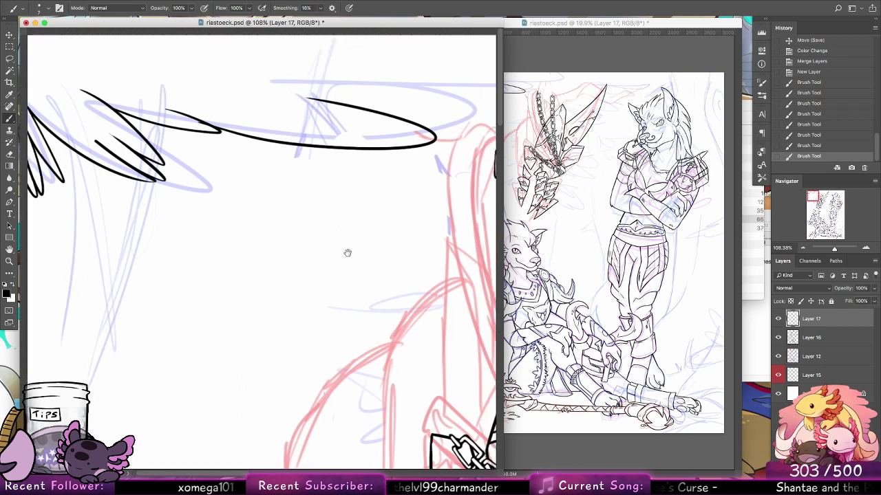
key(ctrl+z)
mouse_move(210, 130)
mouse_down()
mouse_move(305, 133)
mouse_move(344, 115)
mouse_move(441, 124)
mouse_move(423, 103)
mouse_up()
scroll(423, 103, right, 10)
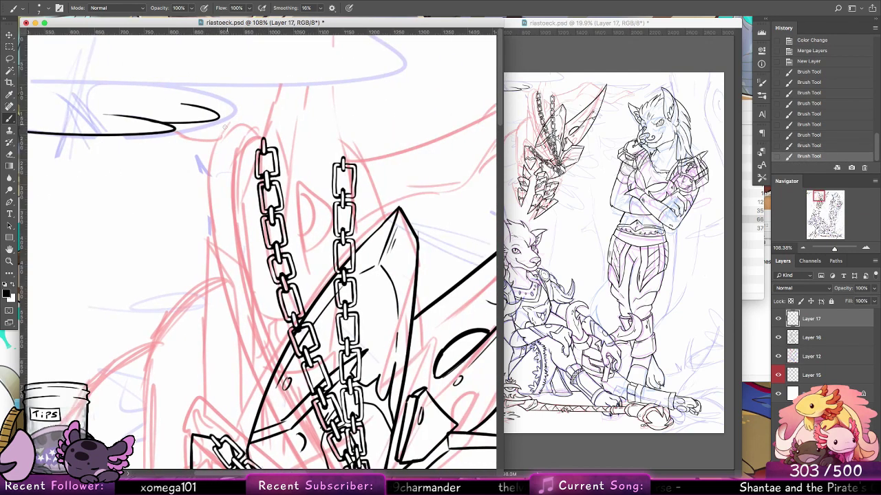
drag(222, 126, 279, 130)
mouse_move(238, 112)
mouse_down()
mouse_move(312, 128)
mouse_move(280, 111)
mouse_move(406, 95)
mouse_move(319, 87)
mouse_move(371, 87)
mouse_move(310, 63)
mouse_move(365, 75)
mouse_move(273, 24)
mouse_up()
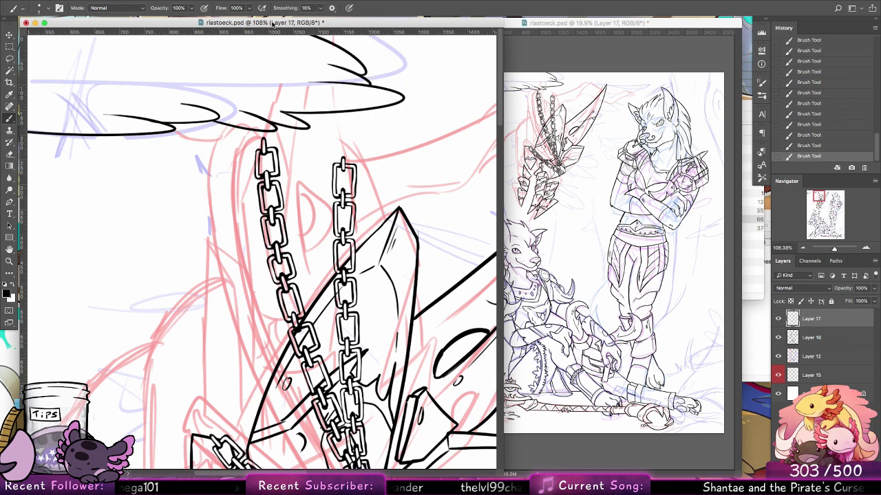
Try to ink small leaf tufts inside the foliage above its ragged lower edge
mouse_move(345, 50)
mouse_down()
mouse_move(338, 42)
mouse_move(367, 33)
mouse_up()
drag(292, 182, 497, 195)
mouse_move(250, 98)
mouse_down()
mouse_move(304, 112)
mouse_move(303, 87)
mouse_up()
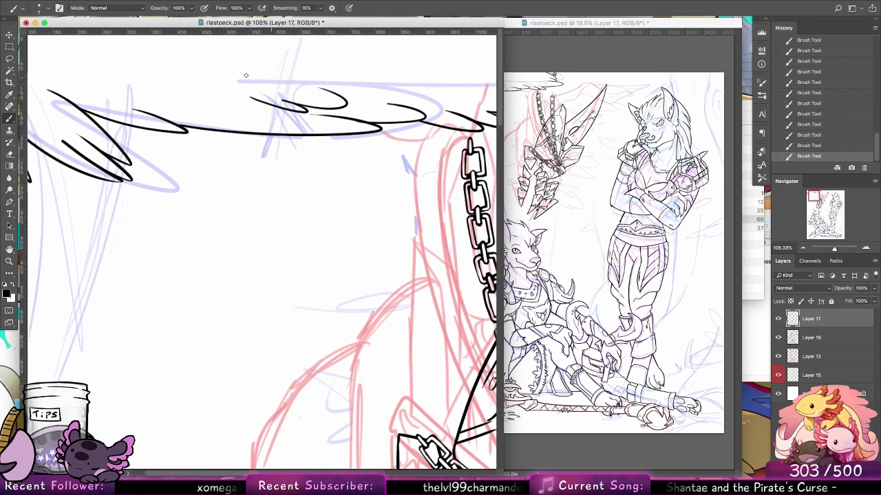
mouse_move(244, 67)
mouse_down()
mouse_move(384, 69)
mouse_move(353, 49)
mouse_up()
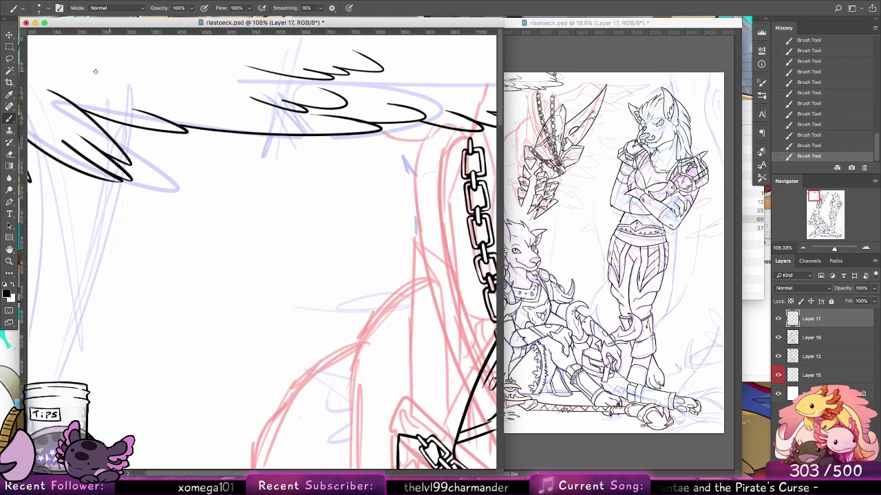
mouse_move(46, 60)
mouse_down()
mouse_move(80, 72)
mouse_move(93, 60)
mouse_move(76, 39)
mouse_up()
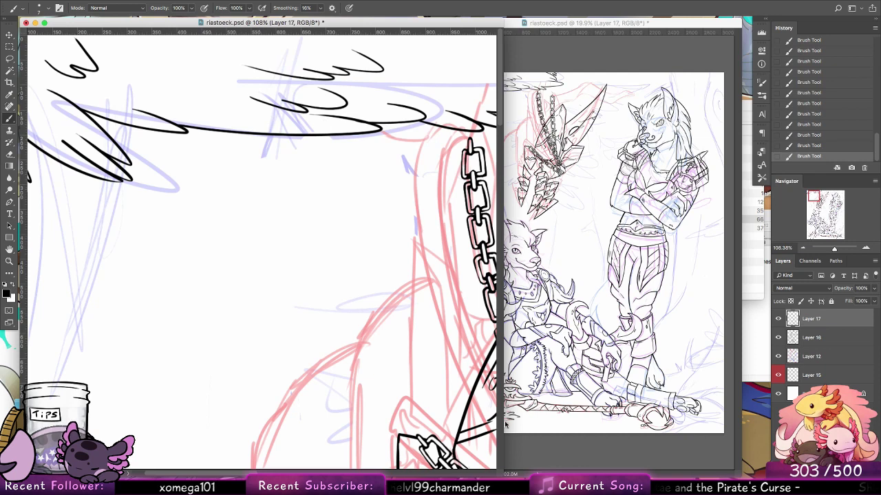
Narrow the working document window to uncover the whole page in the second window, keeping the upper-left foliage in view
drag(469, 476, 395, 478)
drag(218, 201, 354, 214)
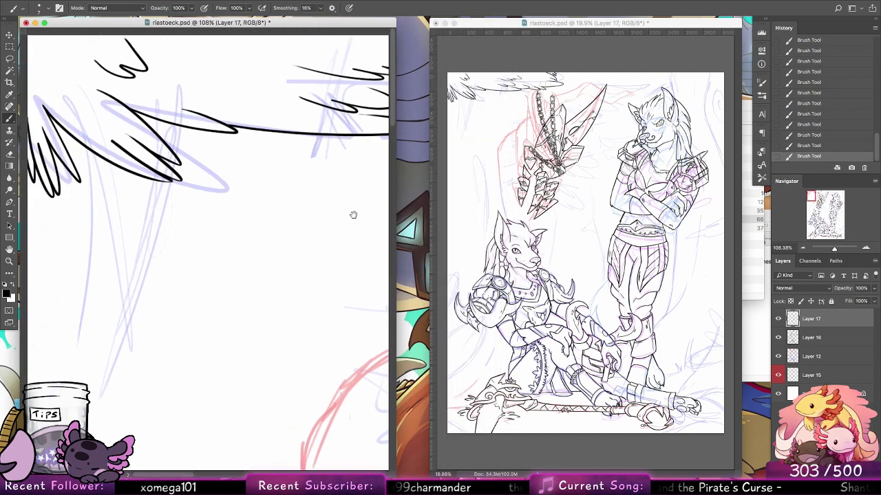
Undo the foliage strokes back to the first jagged clump at the page's upper-left corner
key(super+z)
key(super+z)
key(super+z)
key(super+z)
key(super+z)
key(super+z)
key(super+z)
key(super+z)
key(super+z)
key(super+z)
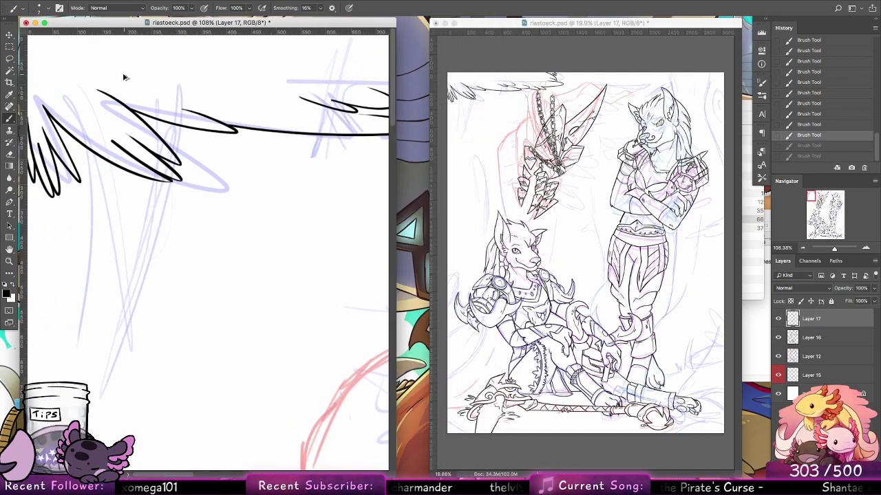
key(super+z)
key(super+z)
key(super+z)
key(super+z)
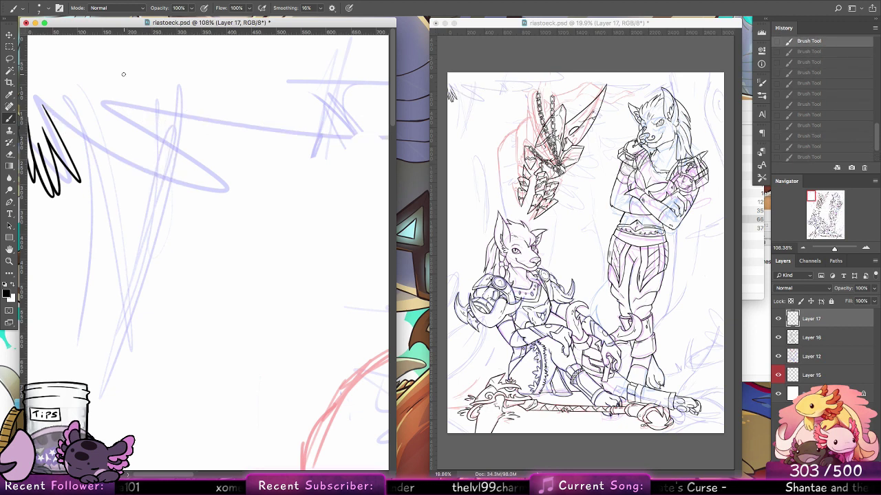
Ink a curved contour line leading from the left to the upper end of the left hanging chain
click(9, 262)
drag(141, 209, 157, 201)
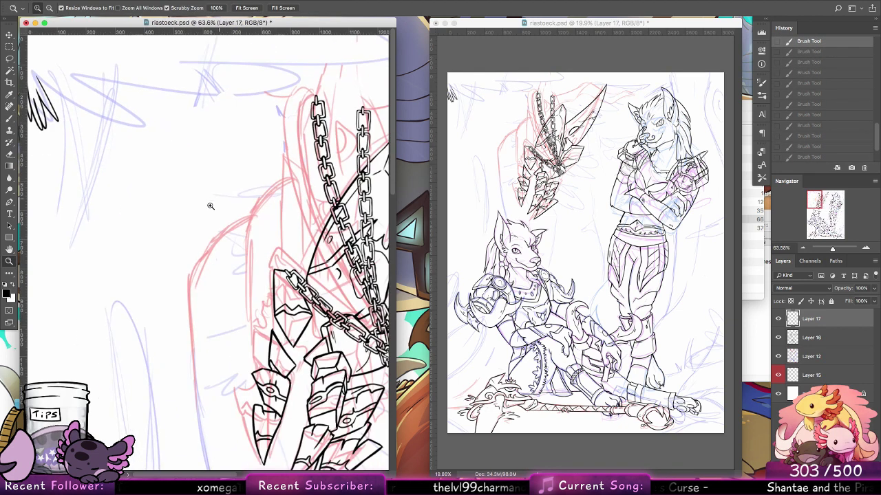
drag(140, 257, 91, 255)
drag(303, 75, 320, 64)
mouse_move(227, 180)
mouse_down()
mouse_move(240, 199)
mouse_move(332, 198)
mouse_up()
drag(222, 77, 243, 73)
click(10, 119)
mouse_move(114, 93)
mouse_down()
mouse_move(194, 96)
mouse_move(159, 105)
mouse_move(112, 93)
mouse_up()
key(super+z)
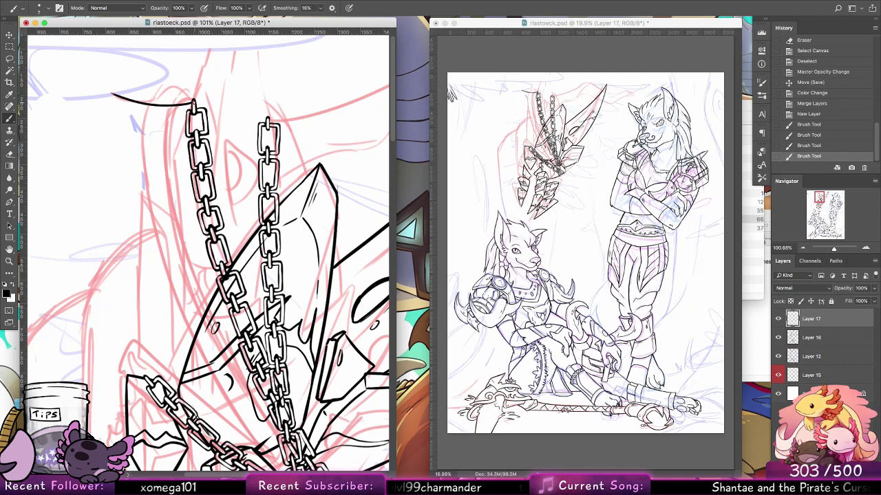
Continue the inked contour between the upper ends of the two hanging chains, undoing unsuitable strokes
drag(194, 104, 258, 129)
key(ctrl+z)
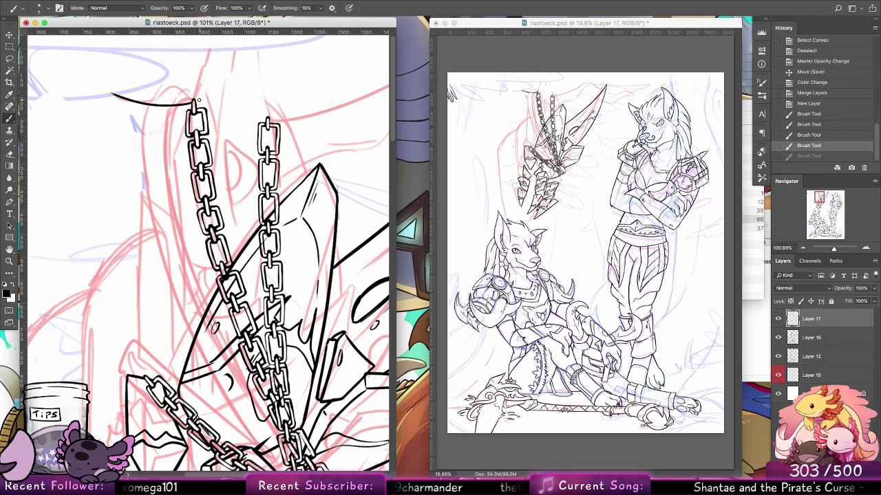
mouse_move(209, 102)
mouse_down()
mouse_move(261, 124)
mouse_move(305, 115)
mouse_move(176, 165)
mouse_move(126, 164)
mouse_move(194, 110)
mouse_move(261, 88)
mouse_up()
key(ctrl+z)
key(ctrl+z)
key(ctrl+z)
key(ctrl+z)
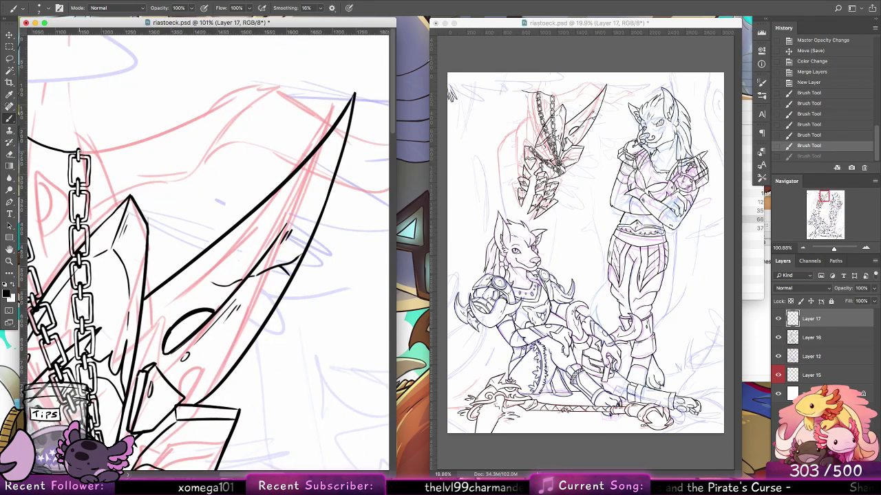
Ink the contour from the right chain's upper end out to the rounded tip, and its underside back toward the chain
mouse_move(80, 151)
mouse_down()
mouse_move(240, 87)
mouse_move(248, 94)
mouse_move(216, 98)
mouse_move(266, 89)
mouse_up()
mouse_move(267, 90)
mouse_down()
mouse_move(237, 101)
mouse_move(251, 102)
mouse_move(201, 159)
mouse_up()
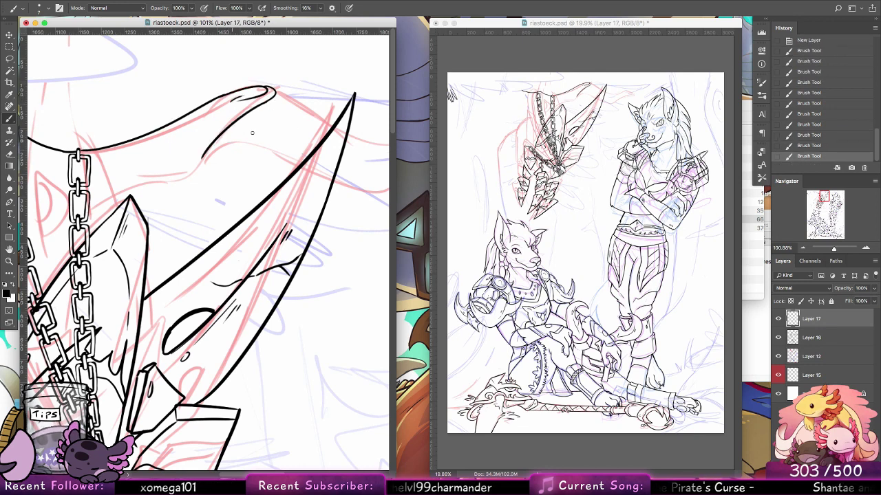
drag(93, 207, 178, 173)
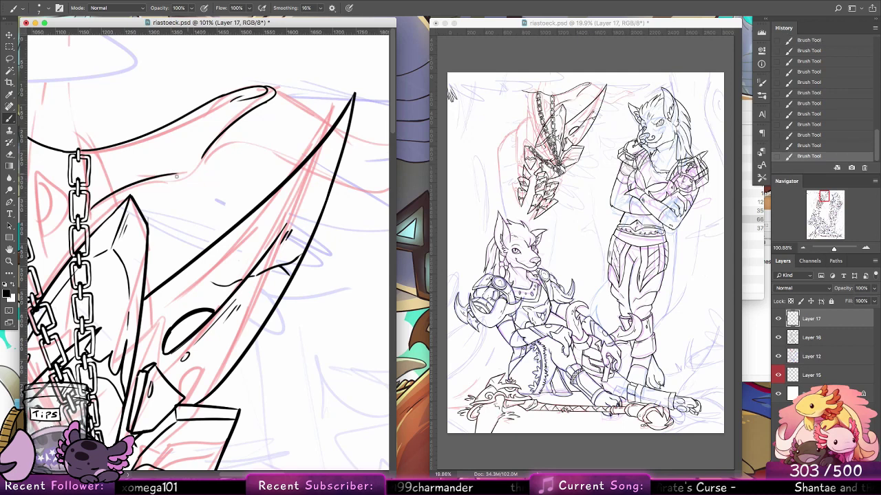
key(ctrl+z)
drag(91, 210, 188, 174)
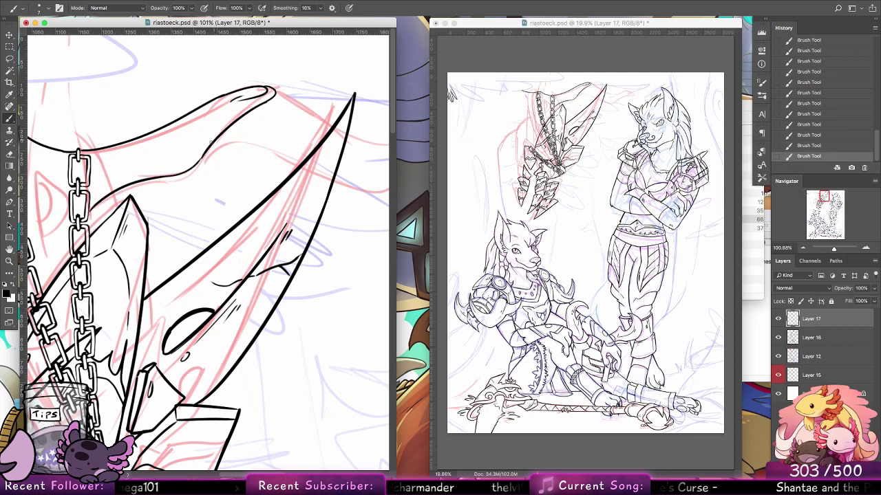
Extend the underside contour behind both chains and ink its large arc down the left side of the crystals
drag(142, 204, 303, 156)
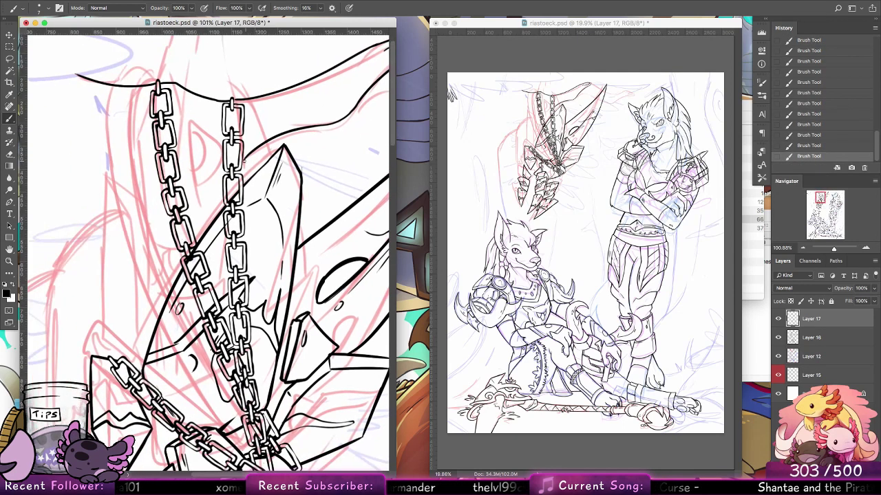
drag(203, 220, 317, 199)
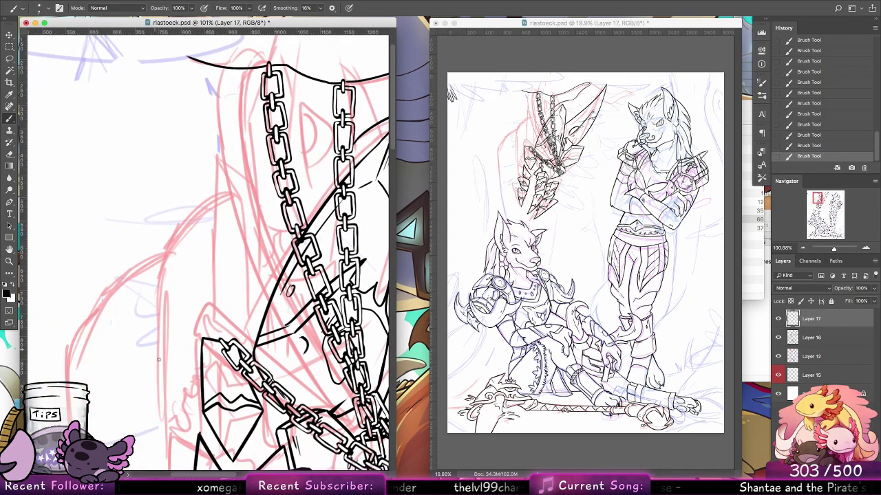
drag(237, 177, 161, 359)
drag(232, 182, 332, 123)
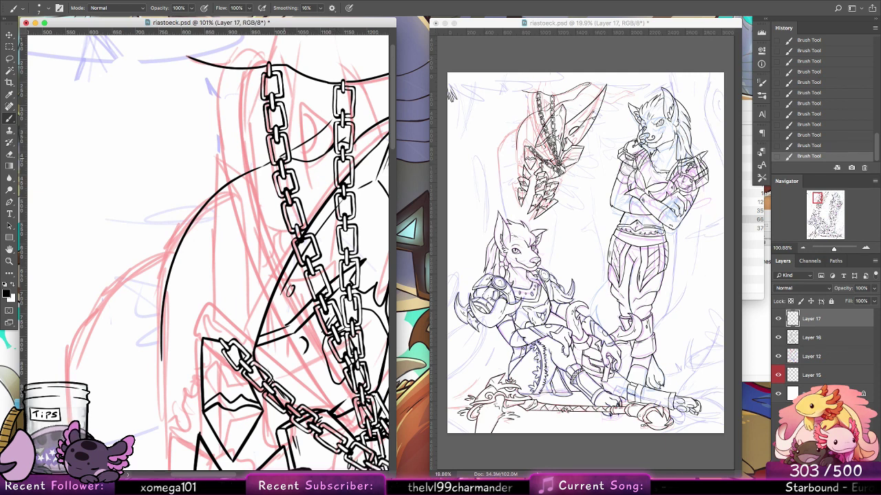
key(super+z)
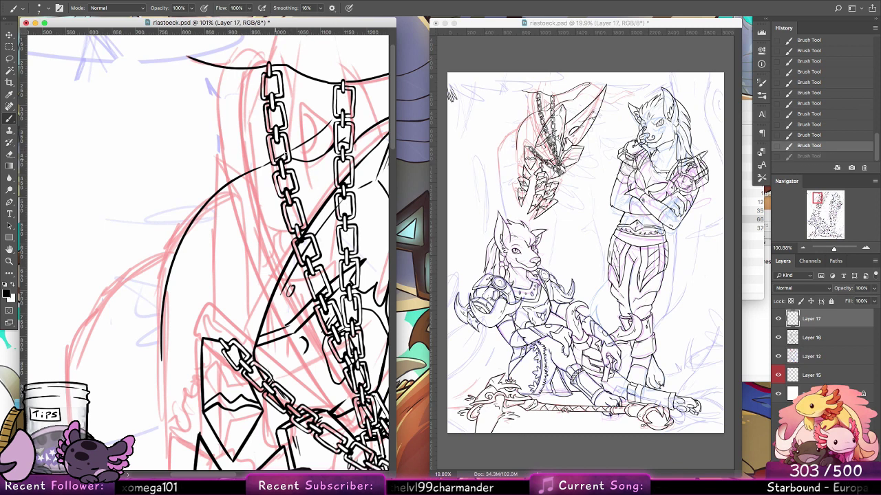
drag(277, 159, 285, 156)
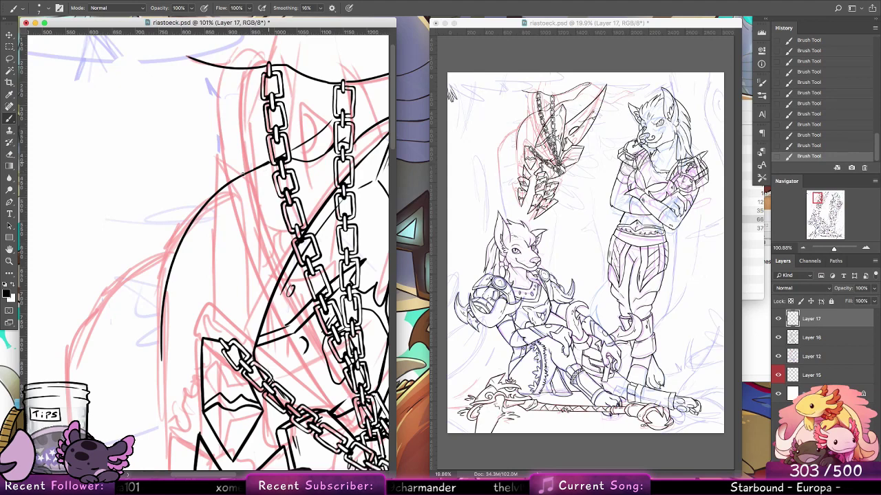
Ink a short accent beside the left chain's upper end and erase the large arc left of the crystals
drag(287, 73, 310, 108)
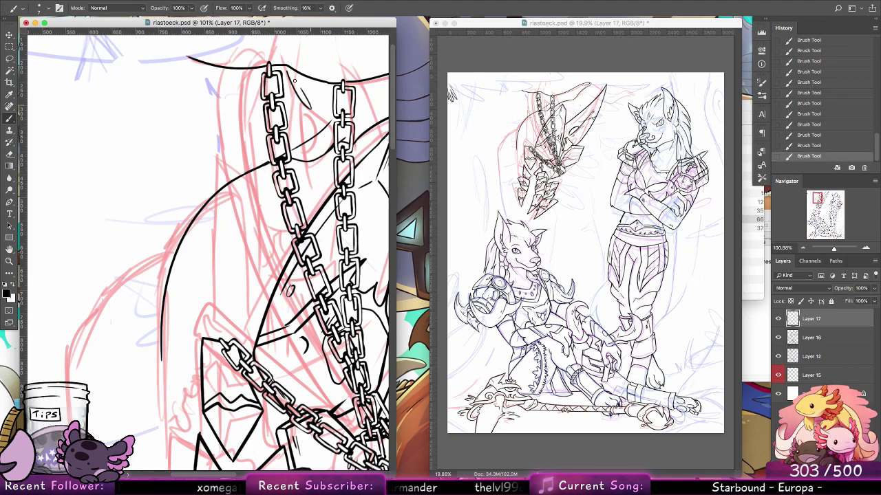
drag(233, 247, 311, 74)
drag(232, 368, 336, 143)
key(z)
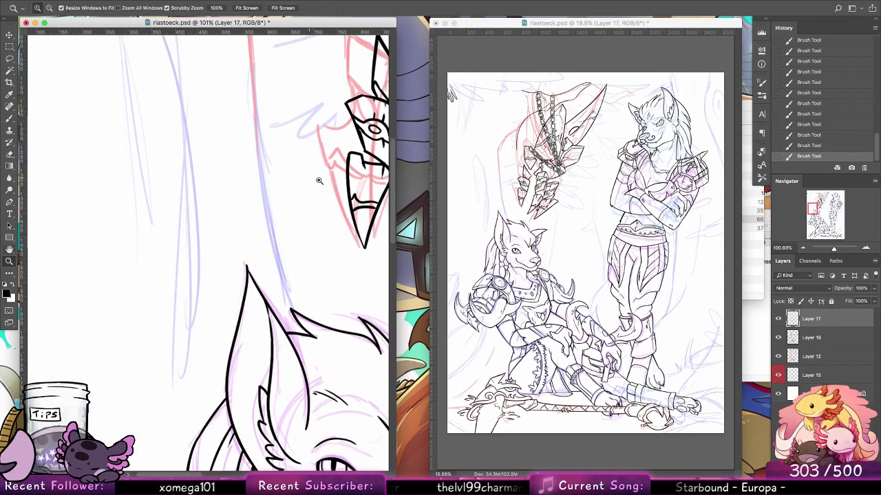
drag(319, 181, 303, 274)
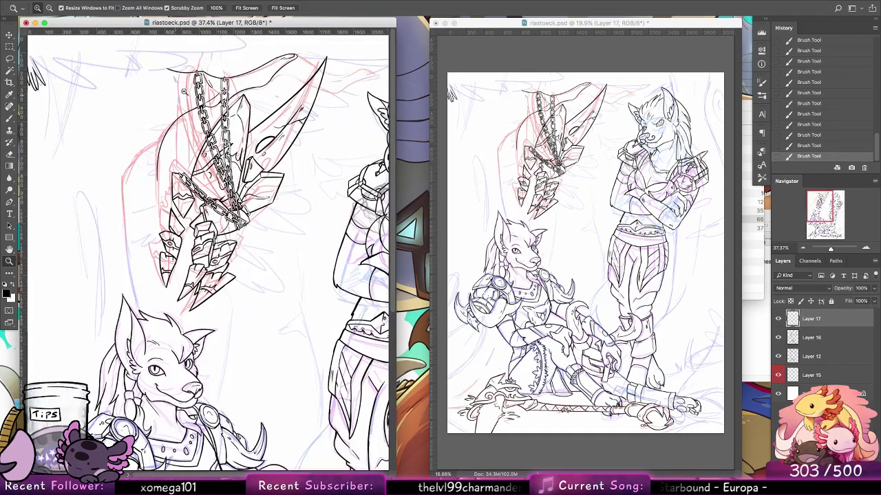
drag(184, 91, 213, 93)
drag(180, 240, 278, 288)
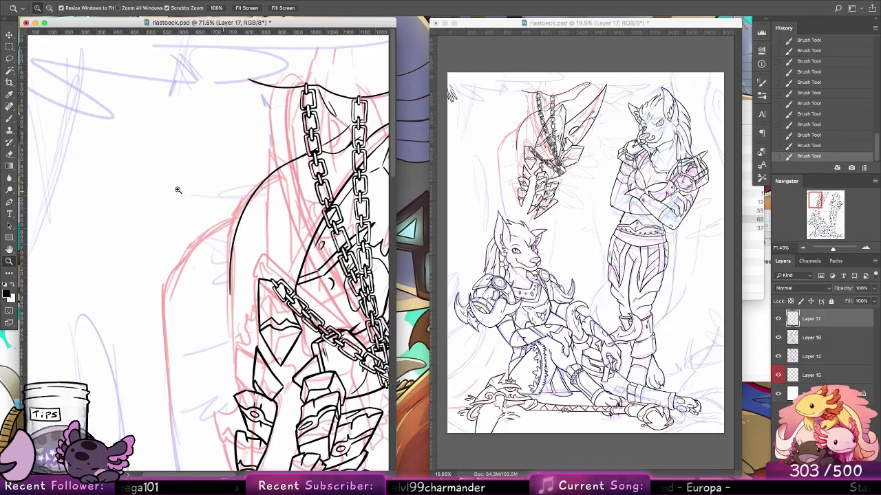
click(10, 154)
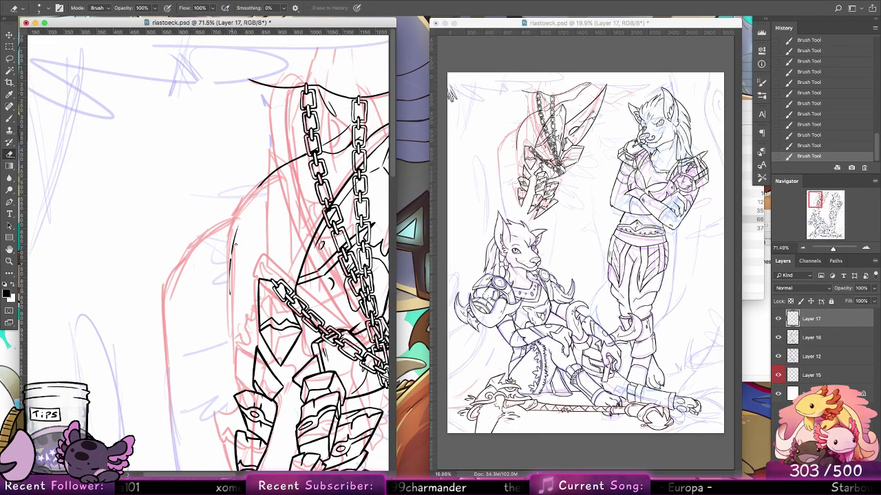
Ink a broken curve rising from the arc's left end and a wider outer contour sweeping down left of the crystals
key(b)
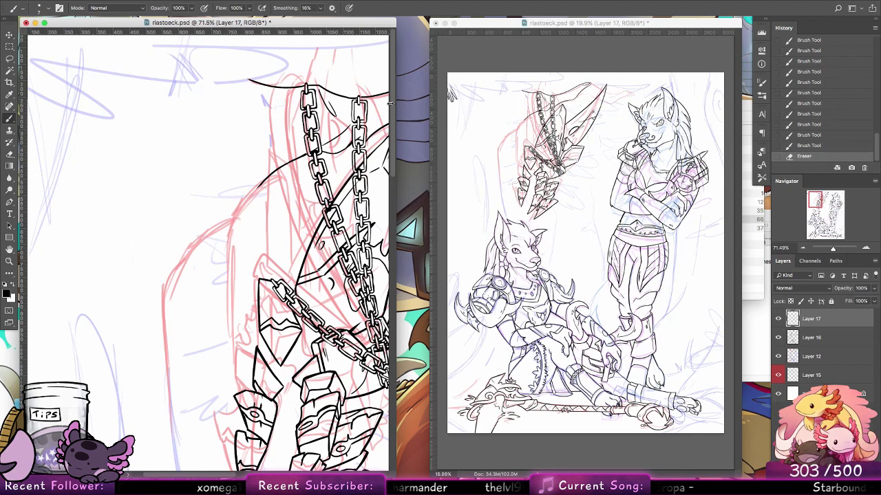
drag(248, 187, 216, 101)
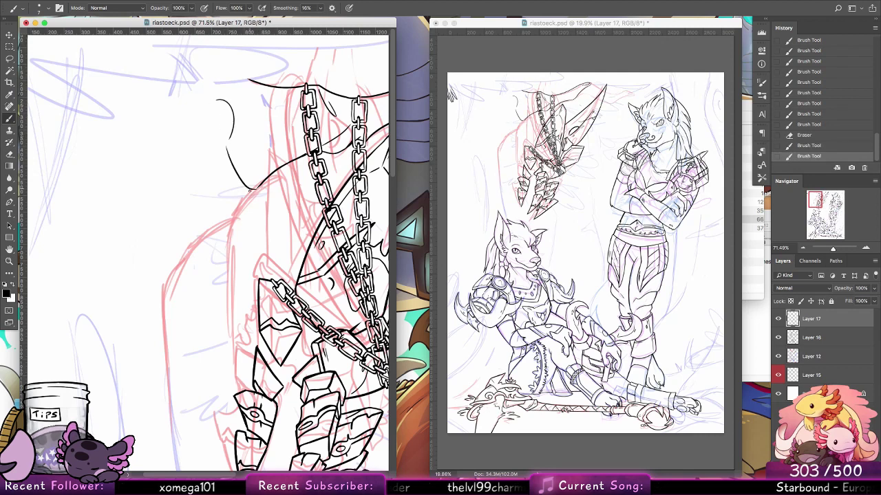
mouse_move(247, 195)
mouse_down()
mouse_move(205, 215)
mouse_move(171, 355)
mouse_up()
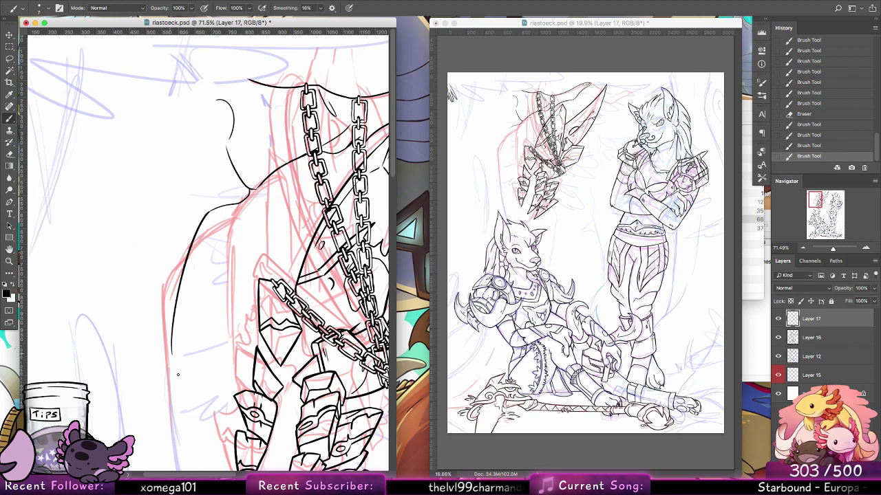
Thicken the upper bend of the outer contour and its junction with the arc, undoing unsuitable strokes
mouse_move(221, 204)
mouse_down()
mouse_move(197, 224)
mouse_move(190, 250)
mouse_up()
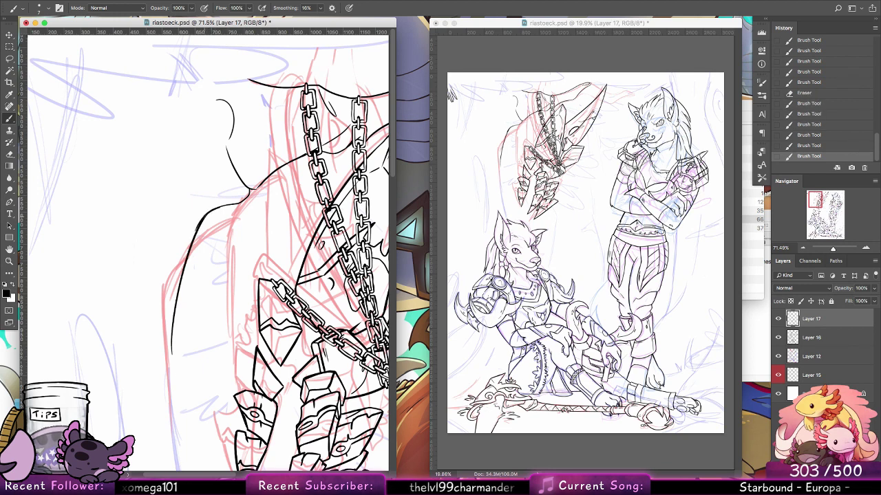
drag(205, 215, 188, 256)
key(super+alt+z)
key(super+alt+z)
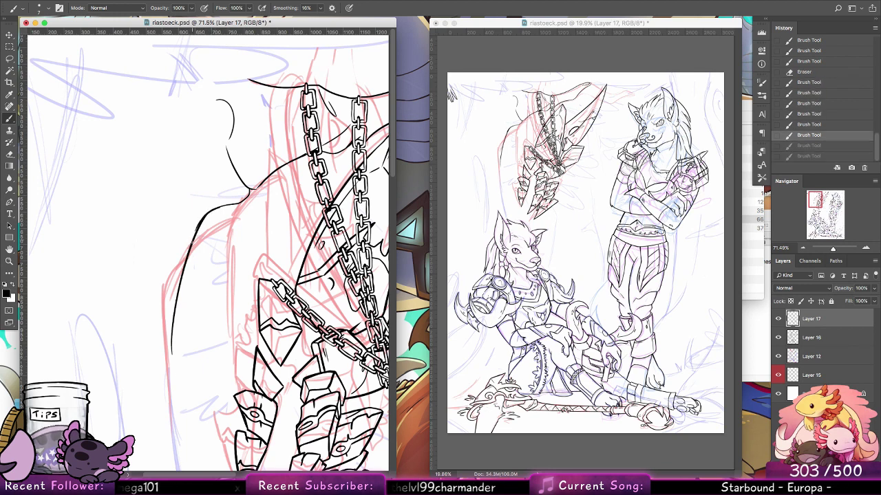
drag(209, 212, 188, 256)
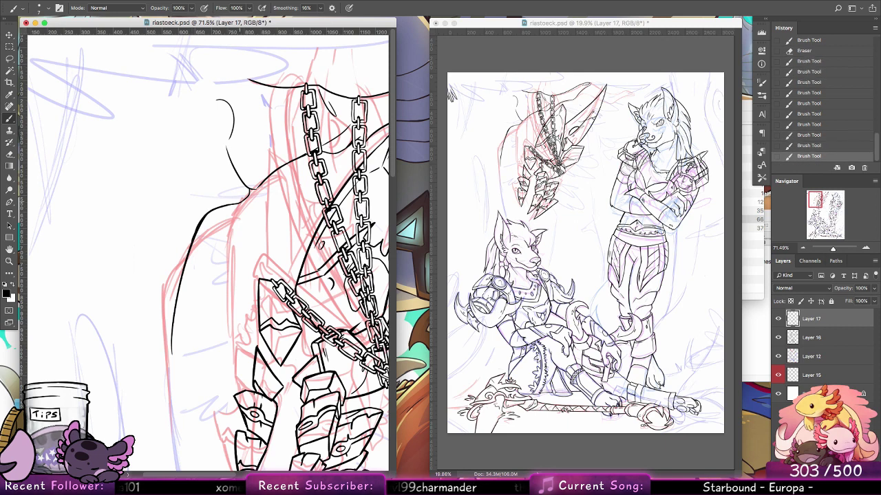
drag(254, 190, 249, 197)
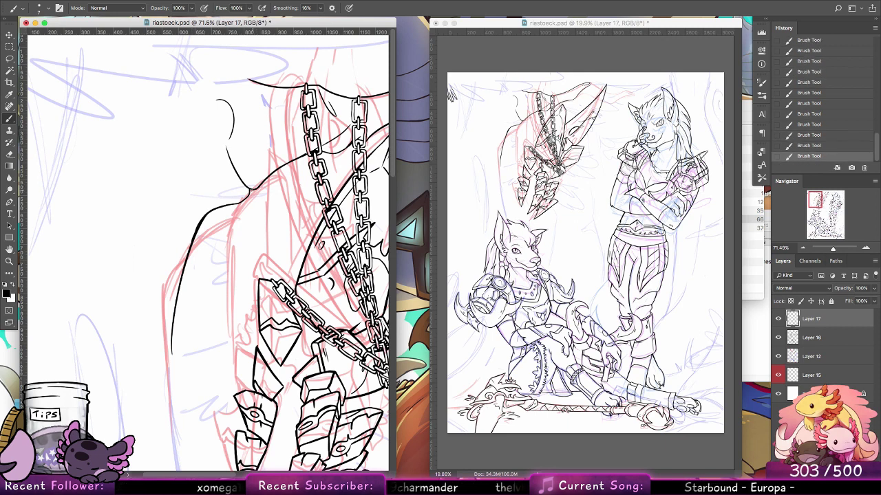
Extend the outer contour down to the seated character's hair beside the ear, redoing unsuitable strokes
scroll(202, 101, down, 8)
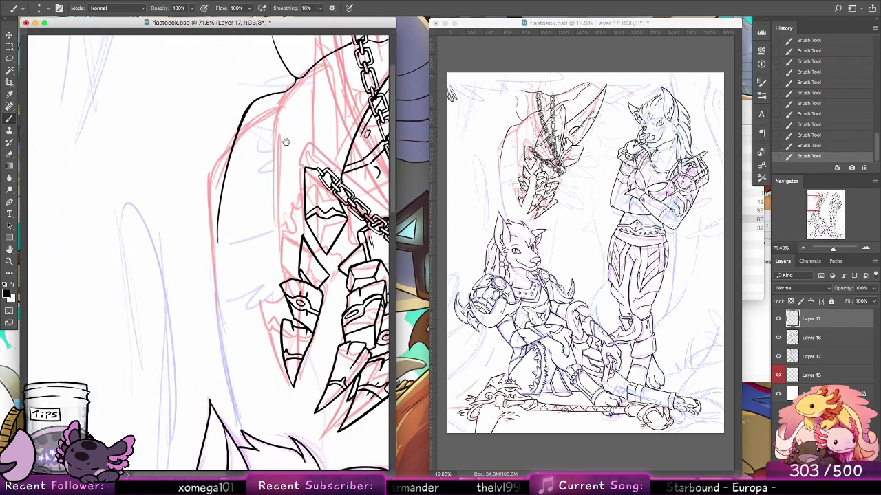
drag(202, 101, 207, 235)
key(super+z)
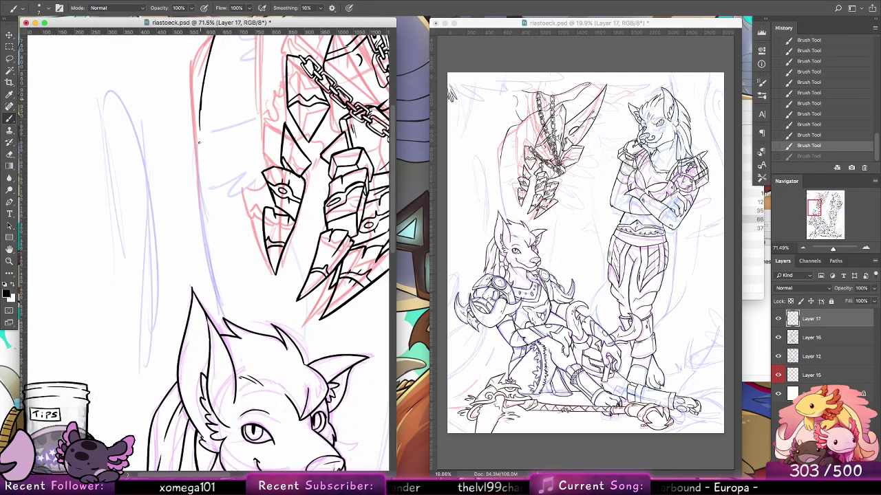
mouse_move(200, 112)
mouse_down()
mouse_move(217, 273)
mouse_move(232, 317)
mouse_up()
key(super+z)
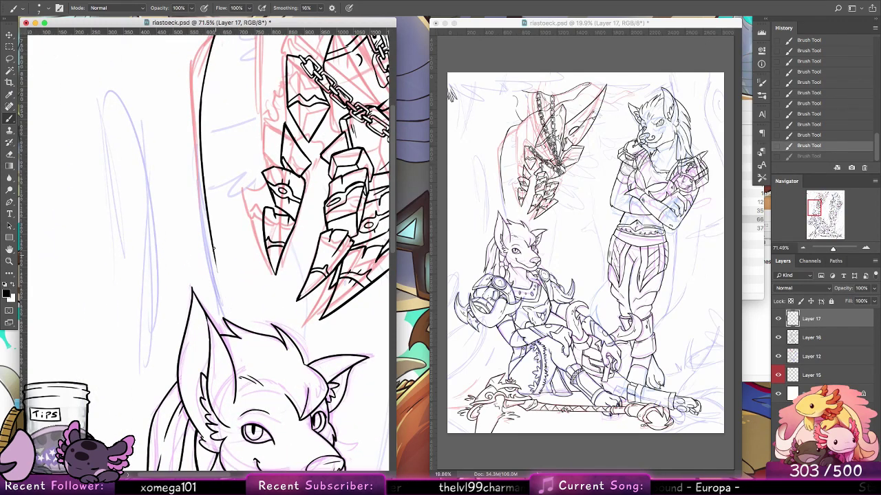
mouse_move(212, 243)
mouse_down()
mouse_move(233, 328)
mouse_move(230, 318)
mouse_up()
key(super+z)
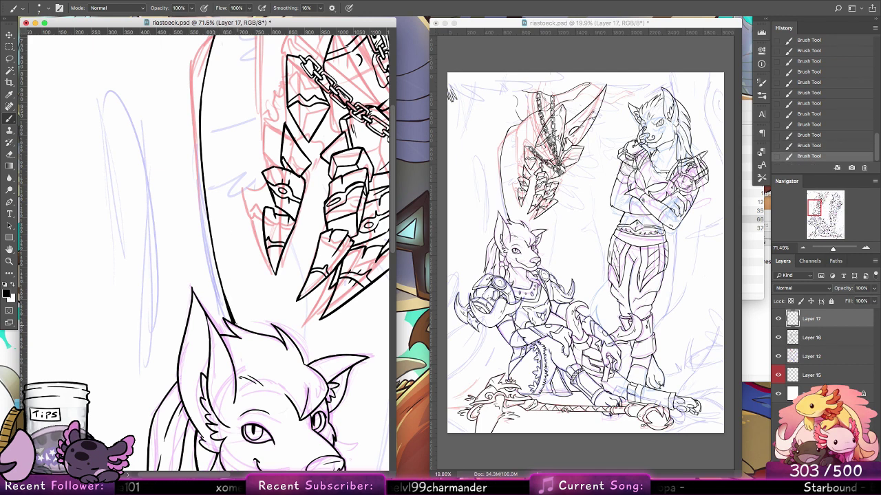
Ink a tall, narrow pointed shape left of the outer contour, above the seated character's ear
drag(300, 285, 318, 264)
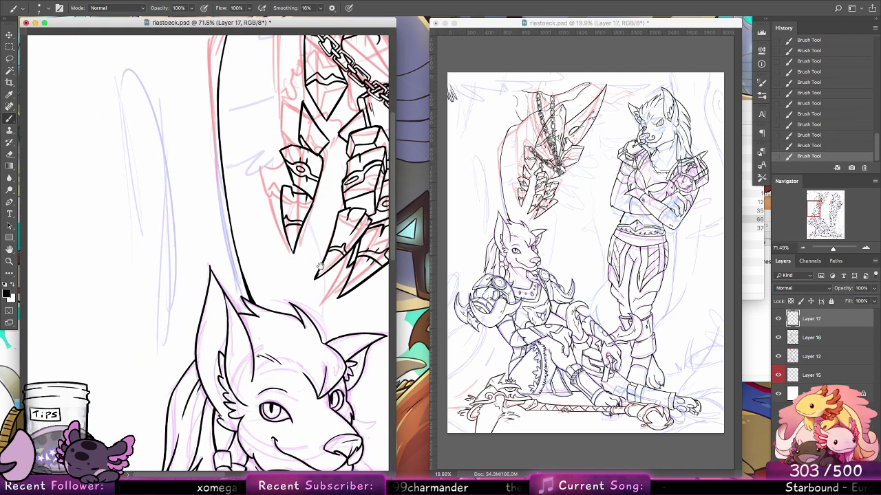
mouse_move(165, 347)
mouse_down()
mouse_move(141, 92)
mouse_move(120, 177)
mouse_up()
key(super+z)
drag(173, 358, 145, 84)
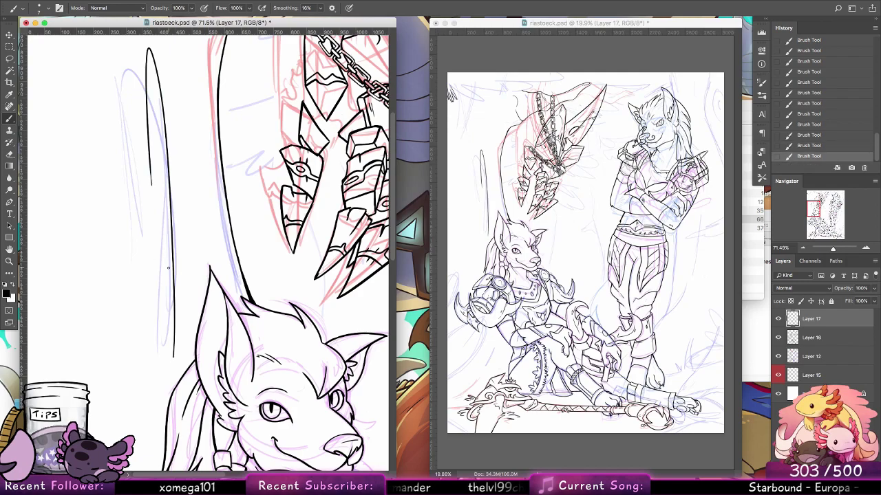
Extend the jagged foliage in the canvas's upper-left corner with more spiky strokes, undoing unsuitable ones
scroll(206, 199, down, 5)
scroll(190, 233, down, 15)
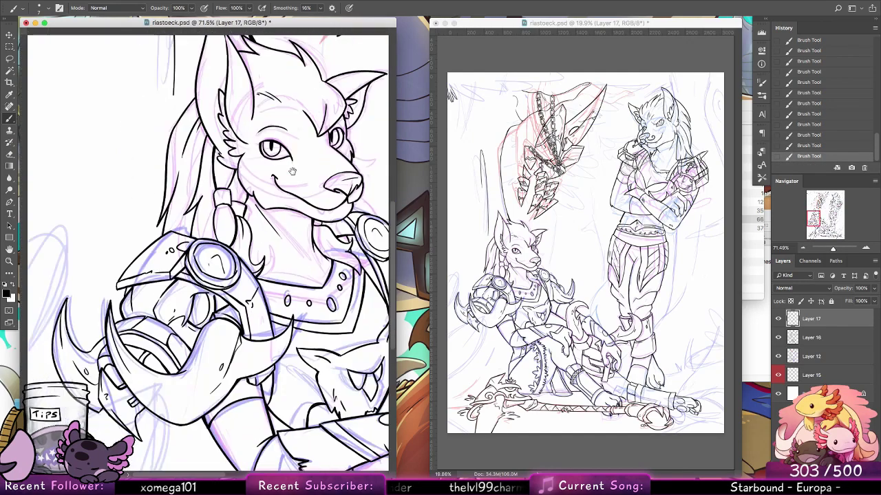
scroll(272, 204, up, 10)
scroll(272, 203, up, 10)
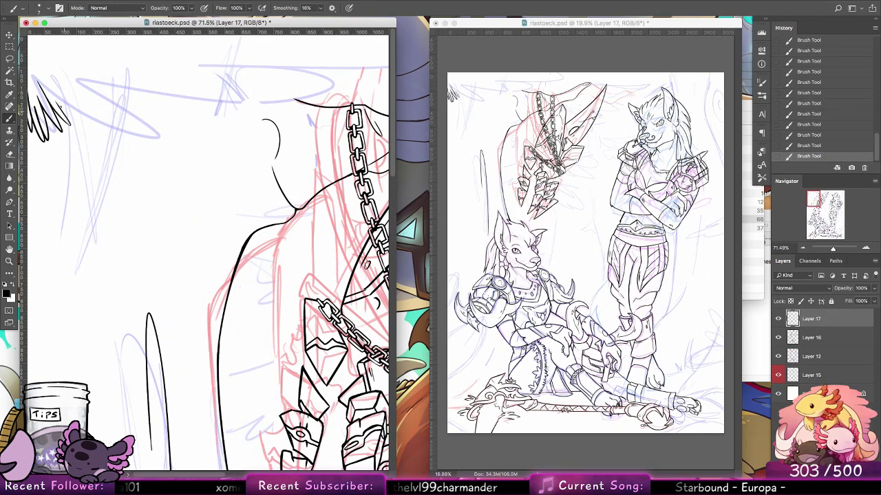
key(ctrl+z)
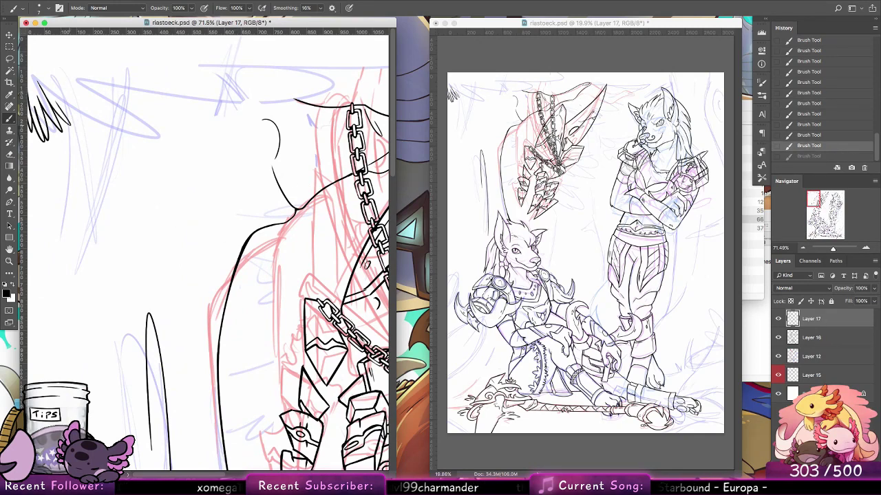
drag(75, 143, 71, 97)
mouse_move(79, 130)
mouse_down()
mouse_move(82, 103)
mouse_move(91, 118)
mouse_move(82, 70)
mouse_move(110, 131)
mouse_up()
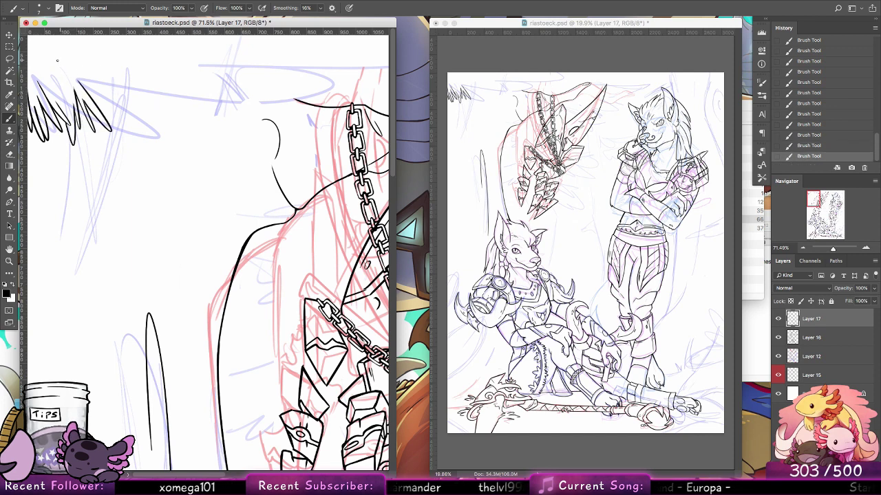
key(ctrl+z)
drag(79, 75, 100, 118)
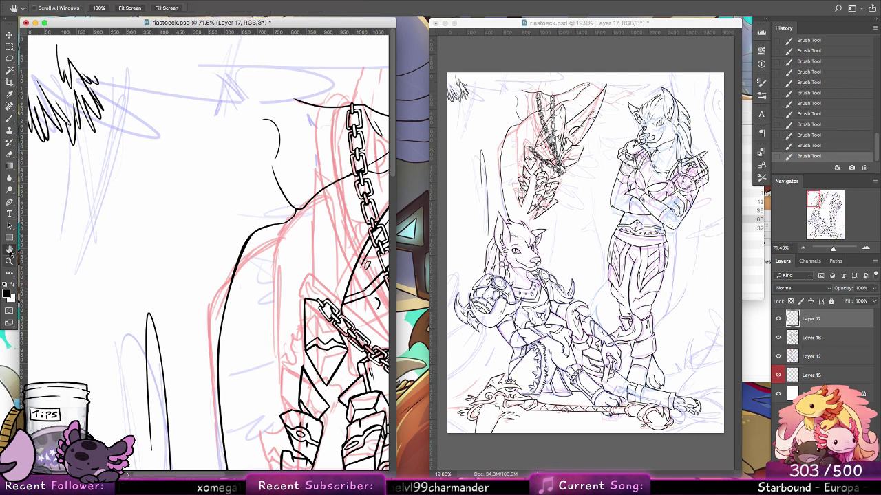
Rotate the view a quarter turn counterclockwise and ink more jagged foliage along the canvas's upper edge, undoing unsuitable strokes
double_click(9, 249)
click(34, 259)
click(9, 262)
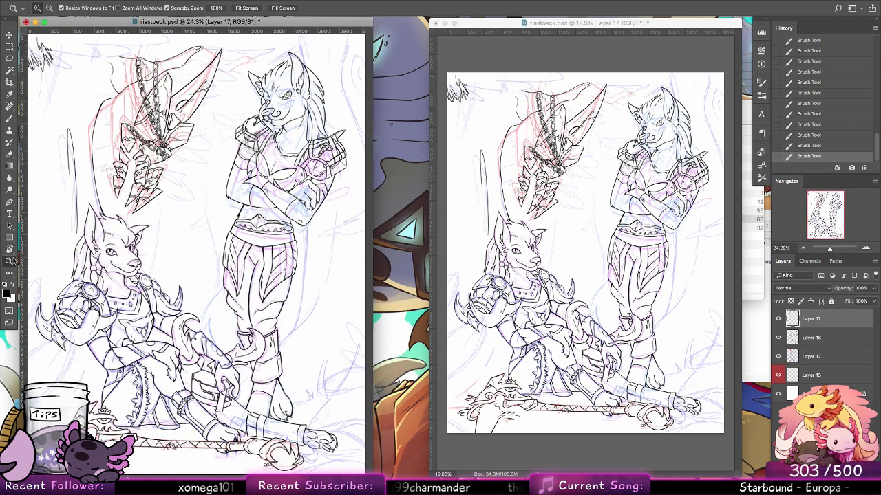
drag(153, 142, 220, 143)
drag(253, 260, 226, 264)
drag(45, 175, 238, 358)
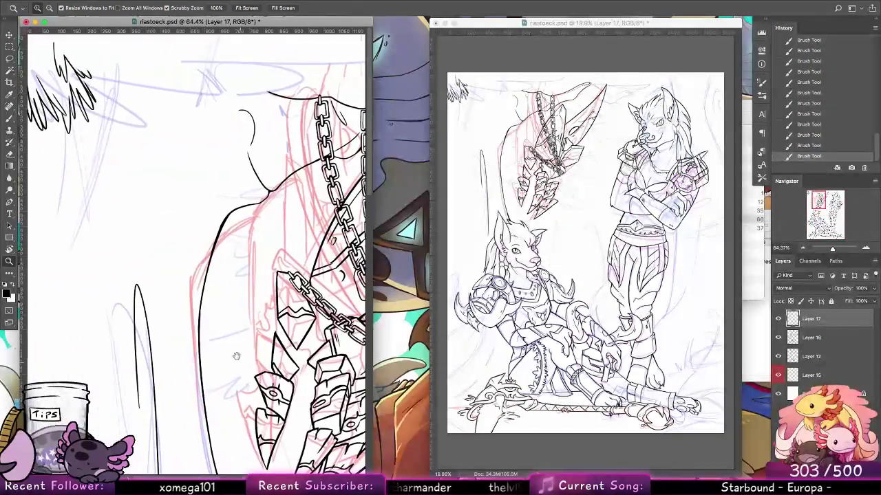
key(r)
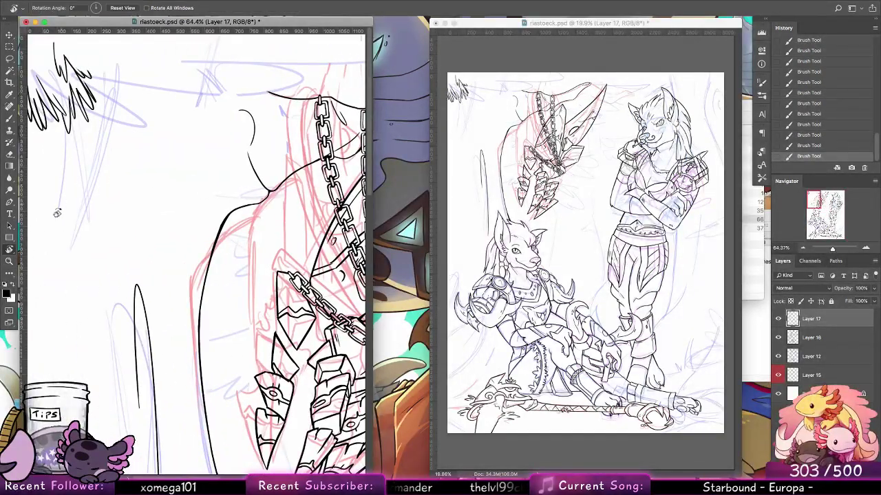
mouse_move(57, 206)
mouse_down()
mouse_move(140, 455)
mouse_move(140, 415)
mouse_move(101, 346)
mouse_up()
key(b)
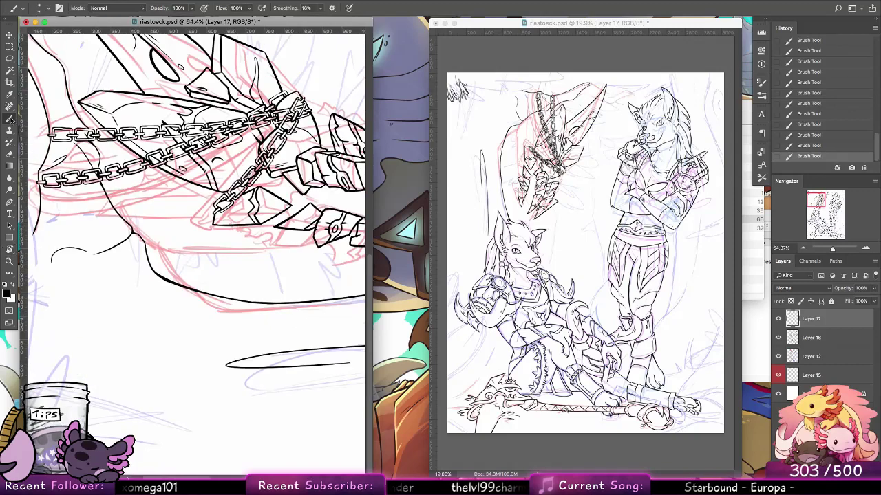
drag(194, 215, 242, 221)
key(ctrl+r)
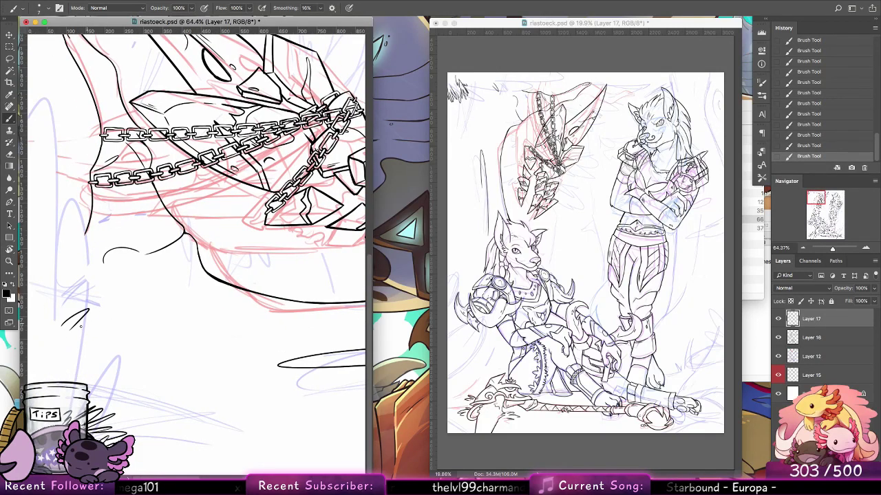
key(ctrl+z)
mouse_move(69, 319)
mouse_down()
mouse_move(71, 336)
mouse_move(51, 357)
mouse_up()
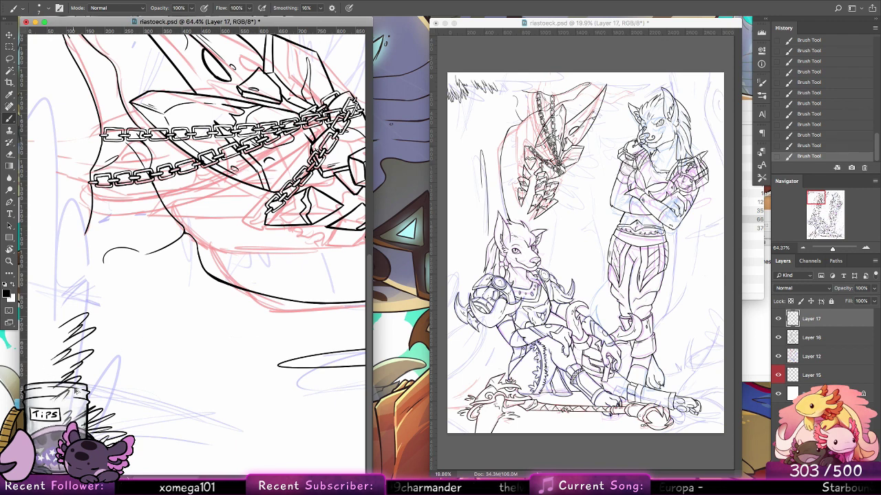
key(ctrl+z)
drag(70, 390, 62, 407)
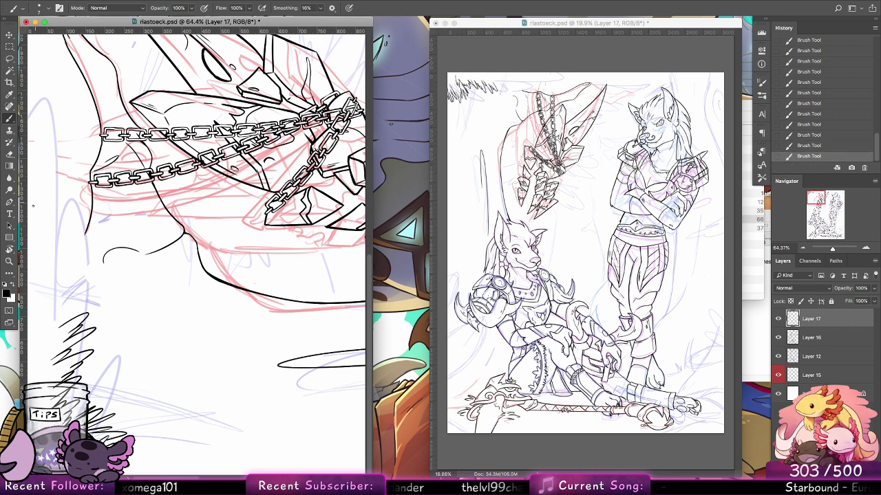
key(ctrl+z)
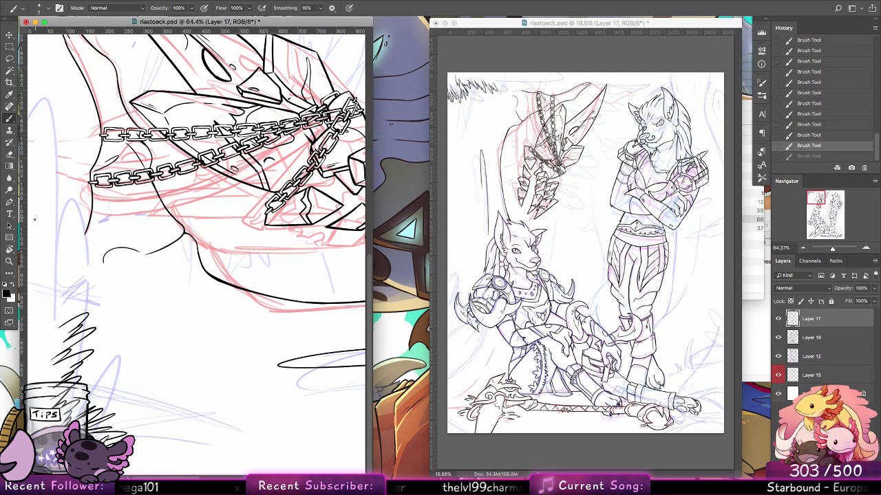
Ink another clump of jagged foliage along the upper edge toward the hanging chains, undoing unsuitable strokes
drag(37, 212, 76, 167)
key(ctrl+z)
key(super+shift+z)
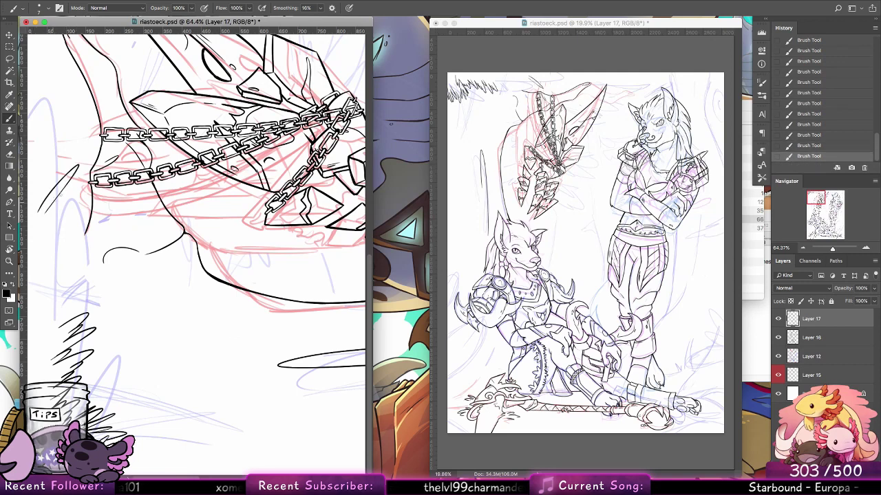
drag(47, 240, 81, 215)
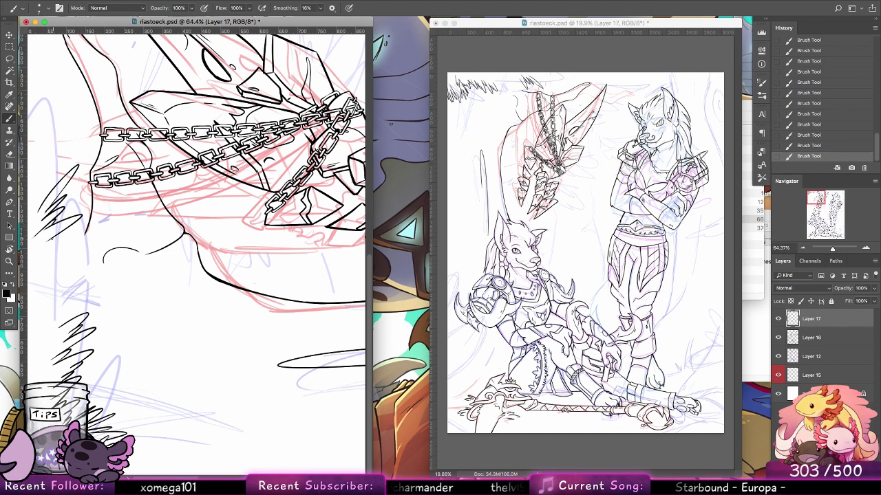
drag(68, 239, 30, 281)
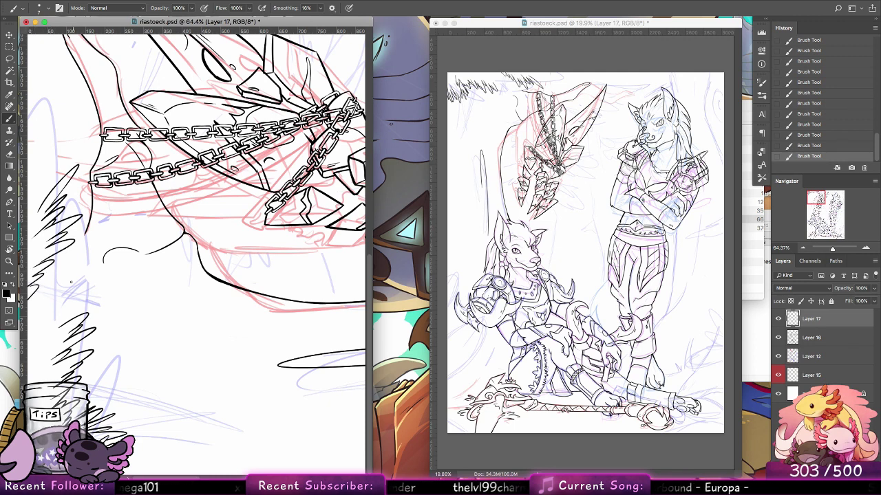
key(super+z)
key(super+z)
key(super+z)
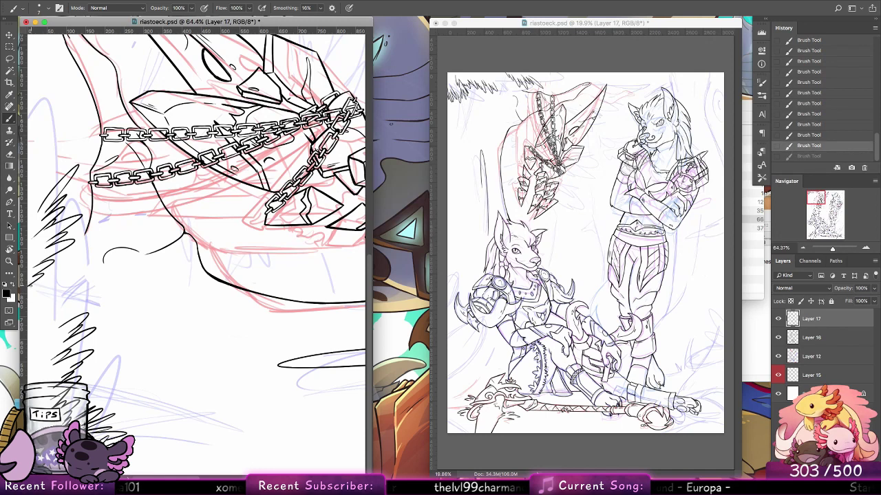
Extend the jagged foliage along the canvas's upper edge above the hanging chains with more spiky strokes
key(super+shift+z)
key(super+z)
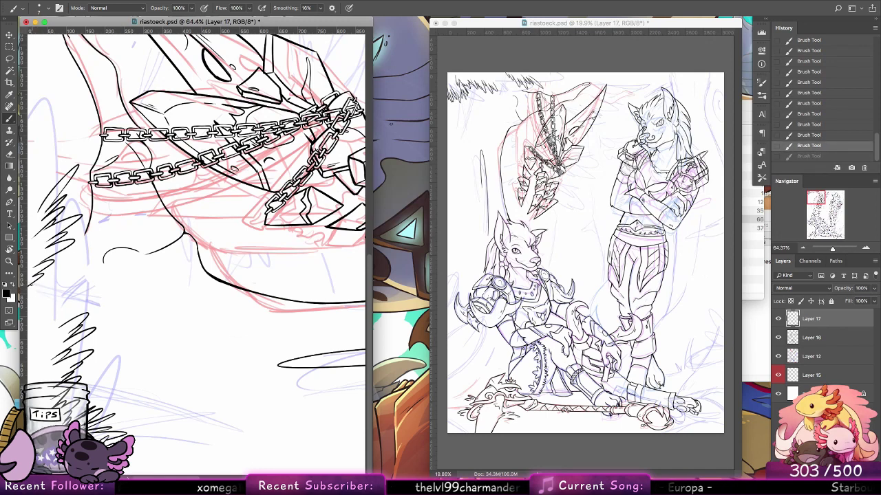
drag(37, 288, 28, 299)
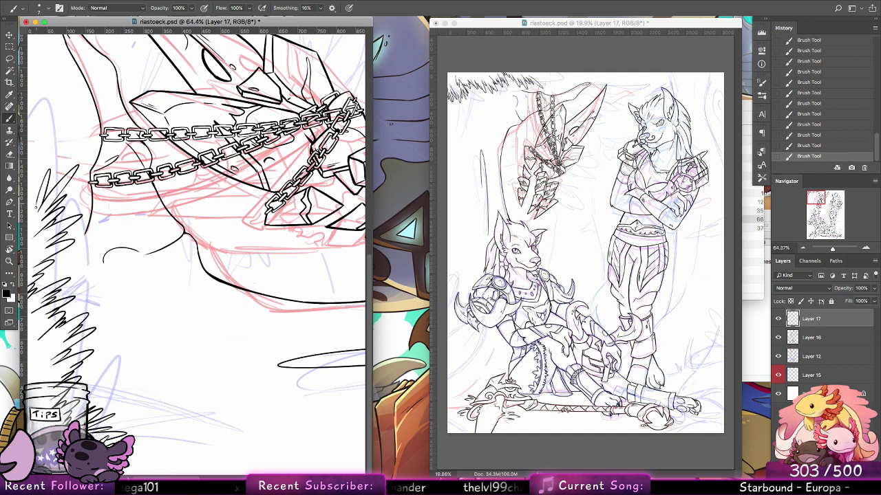
drag(30, 183, 39, 146)
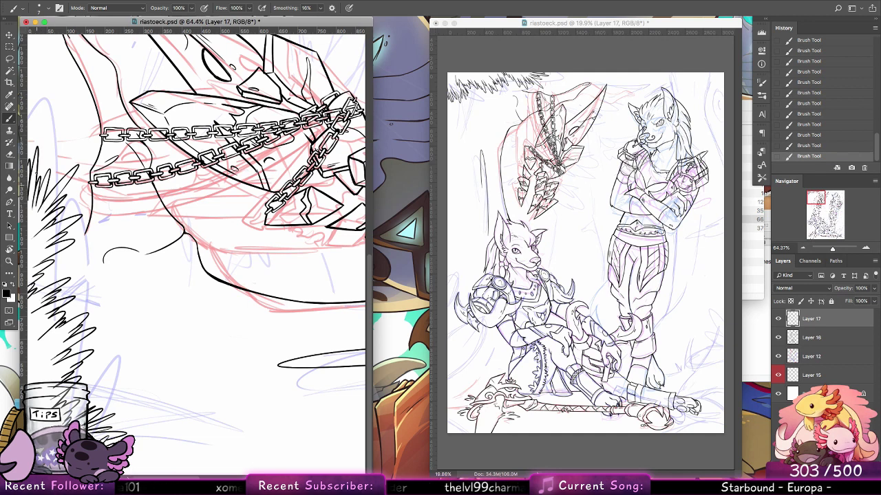
Reset the view rotation and ink accent lines where the branch meets the trunk, thickening the crease and undoing unsuitable strokes
double_click(10, 250)
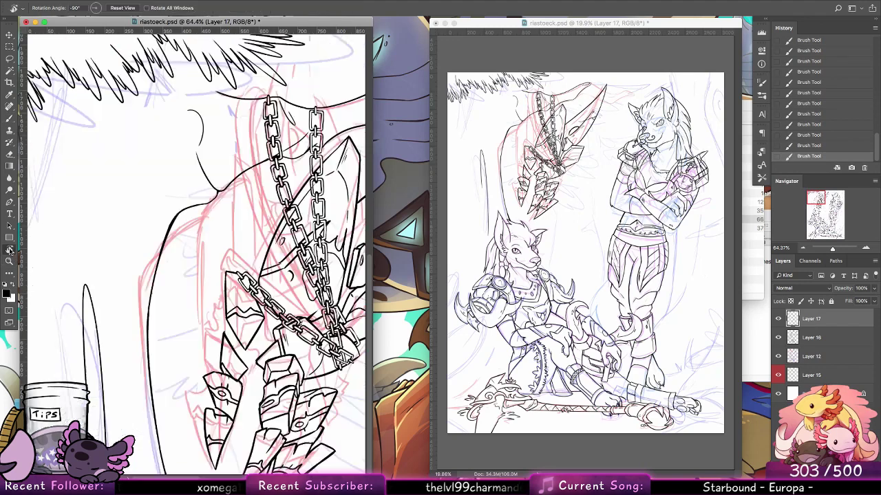
key(b)
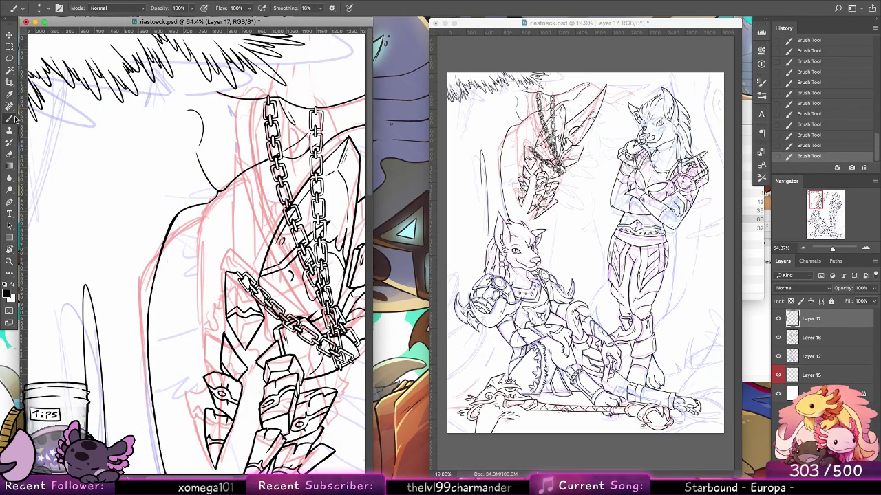
drag(247, 247, 253, 248)
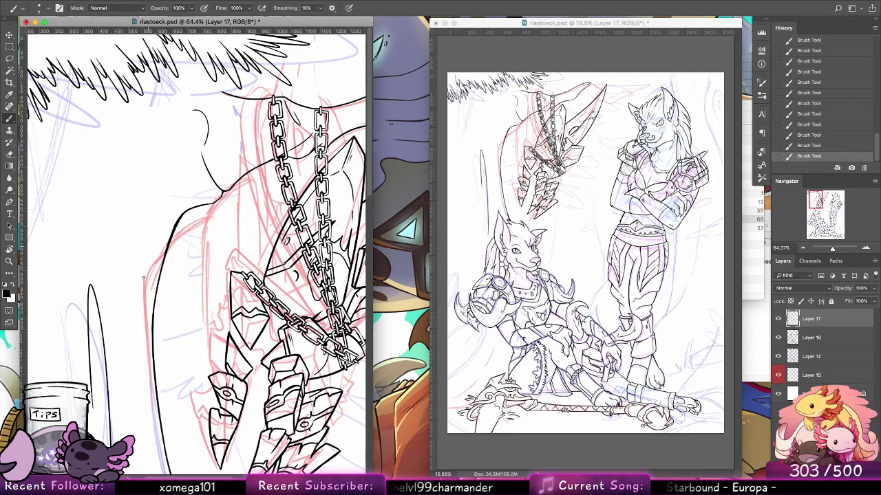
drag(143, 278, 167, 219)
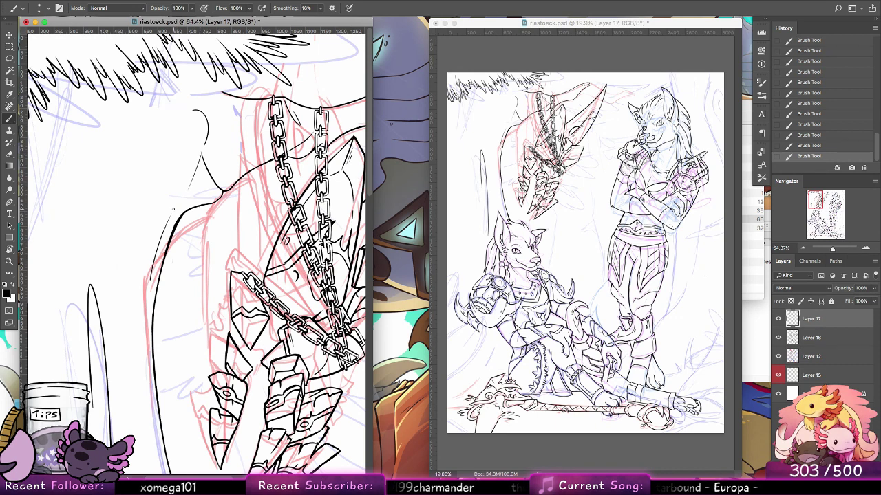
key(super+z)
mouse_move(208, 132)
mouse_down()
mouse_move(199, 156)
mouse_move(205, 146)
mouse_up()
key(super+z)
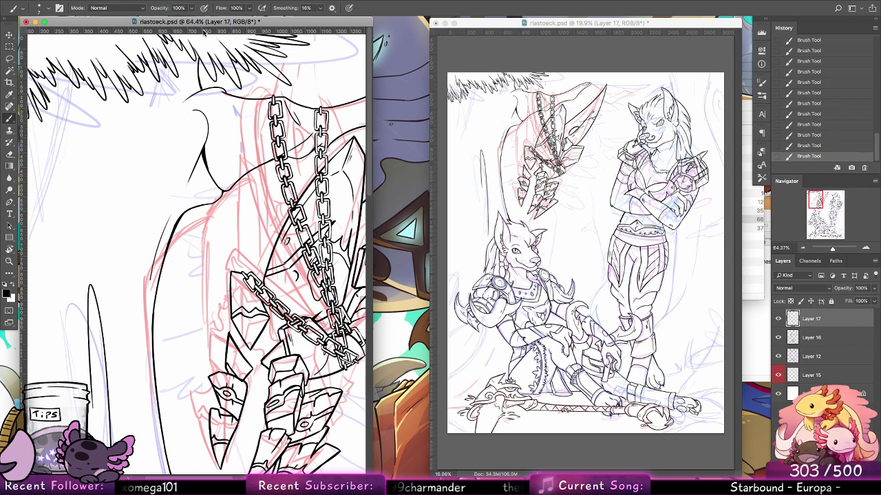
Ink curved bark lines beside the branch crease and a short line above the tall pointed shape on the trunk
drag(171, 112, 117, 174)
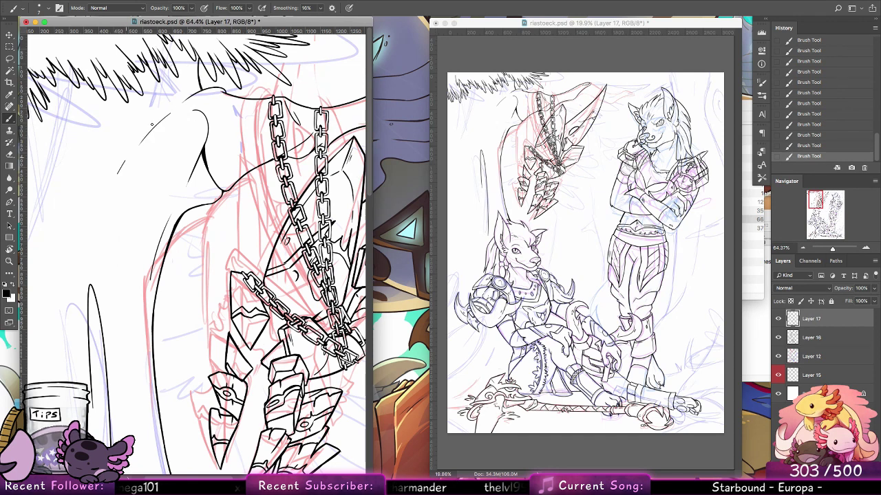
key(super+z)
drag(150, 129, 127, 175)
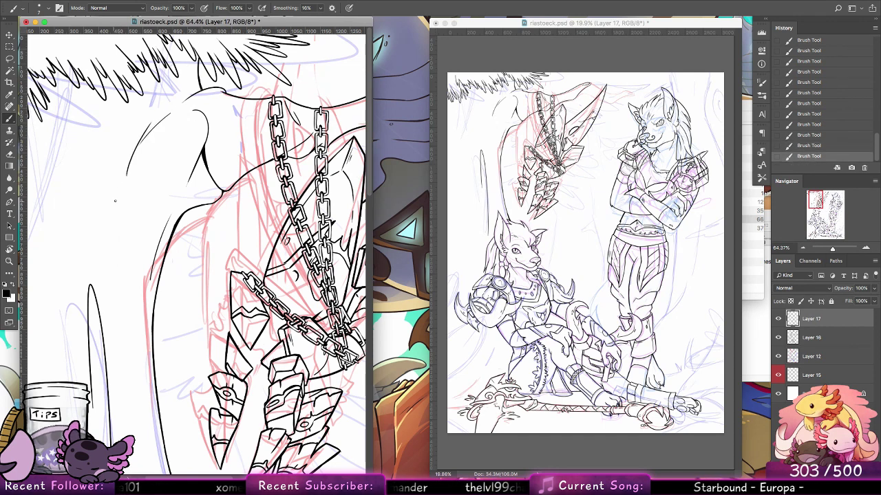
drag(83, 264, 104, 305)
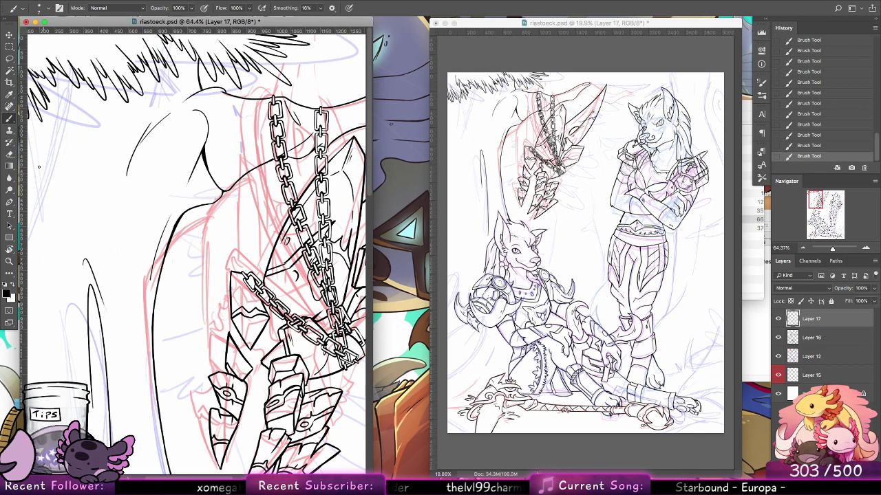
Ink a ringed oval knot on the trunk below the foliage, with long bark lines running down from it
drag(38, 153, 56, 226)
mouse_move(37, 157)
mouse_down()
mouse_move(36, 220)
mouse_move(57, 141)
mouse_move(45, 401)
mouse_up()
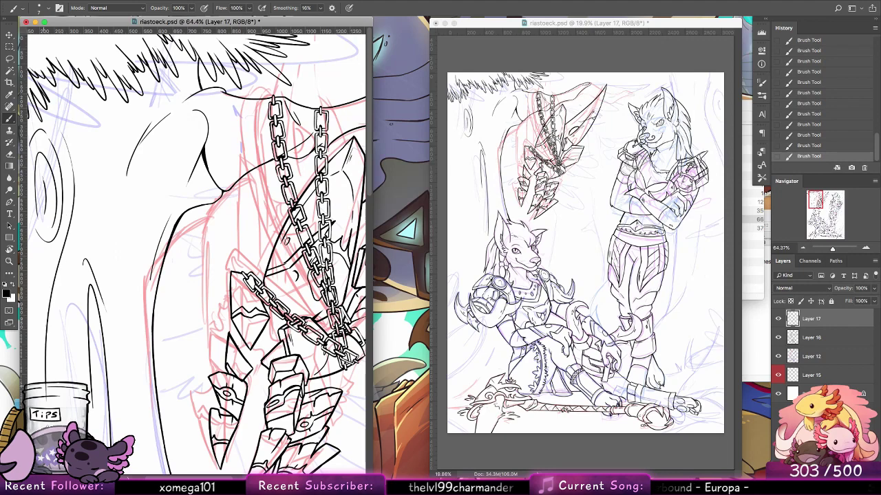
drag(35, 247, 41, 375)
Ink the trunk's long outer edge line from the corner foliage downward beside the knot, redoing unsuitable strokes
mouse_move(213, 357)
mouse_down()
mouse_move(260, 103)
mouse_move(259, 354)
mouse_up()
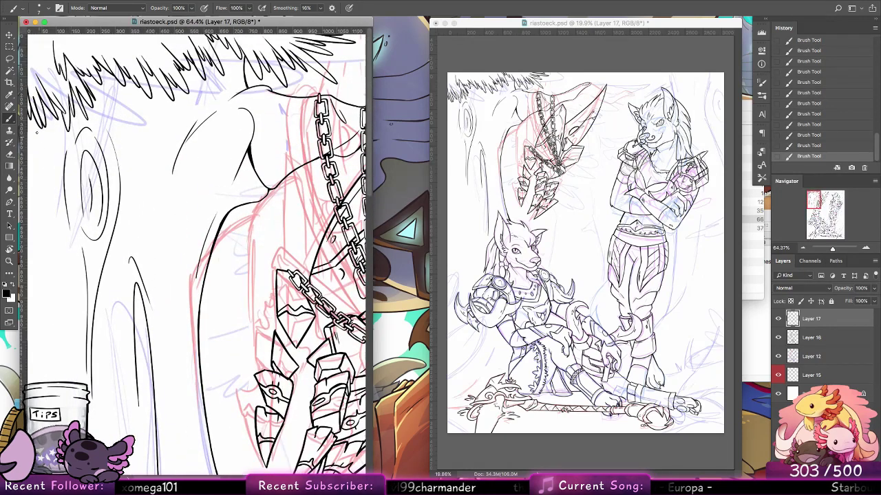
key(alt+super+z)
mouse_move(41, 129)
mouse_down()
mouse_move(54, 375)
mouse_move(58, 235)
mouse_move(42, 378)
mouse_up()
key(super+z)
drag(57, 251, 39, 407)
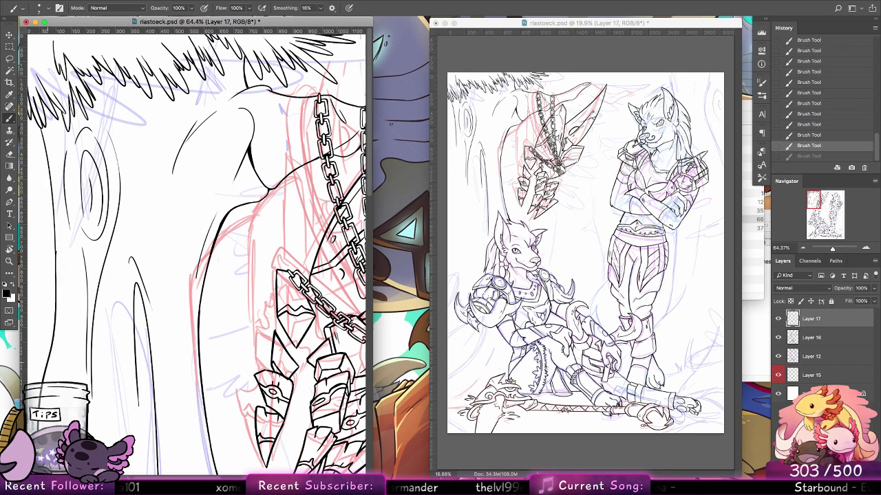
key(super+z)
drag(59, 230, 41, 387)
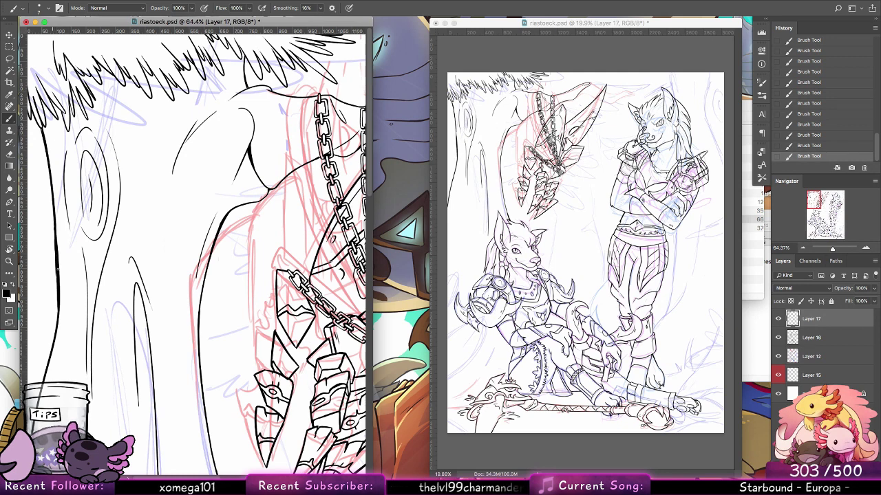
Ink long bark lines curving down and outward on the lower trunk, beside the seated character's head
scroll(121, 231, down, 5)
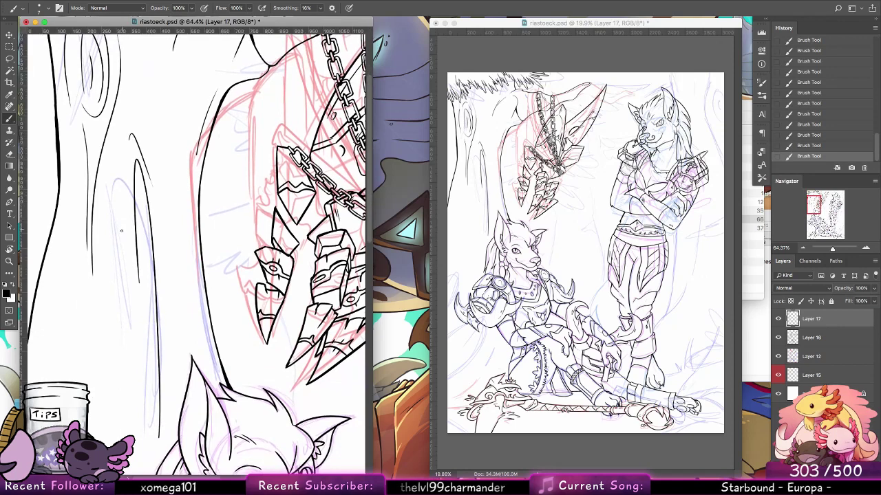
scroll(64, 325, down, 6)
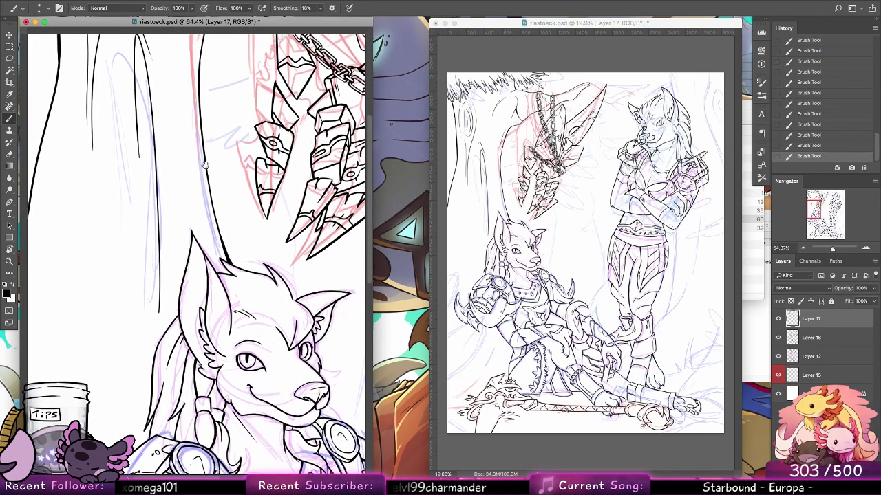
drag(94, 163, 43, 396)
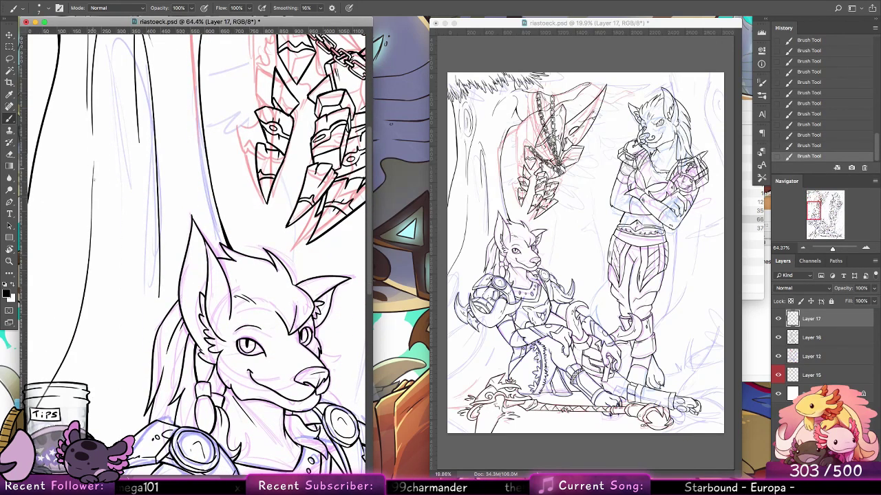
key(super+z)
drag(93, 150, 93, 205)
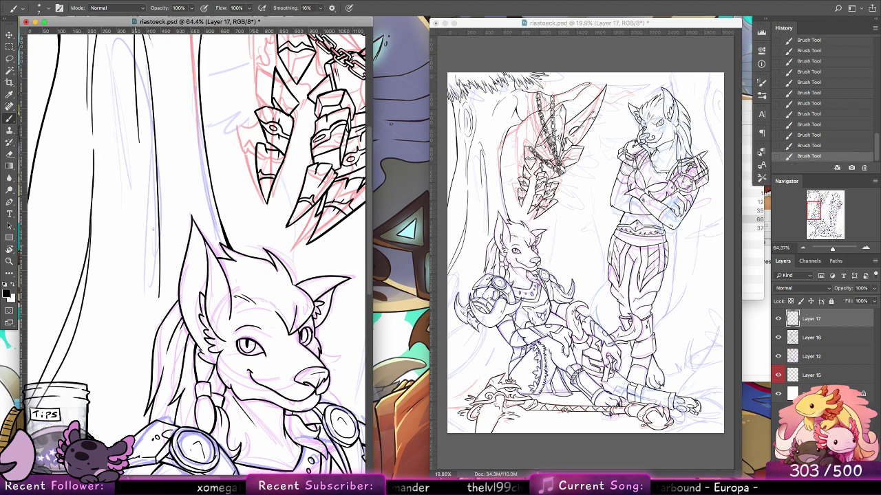
Review the inked artwork from the staff up to the hanging chains, then the whole canvas
scroll(164, 334, down, 5)
scroll(164, 334, down, 10)
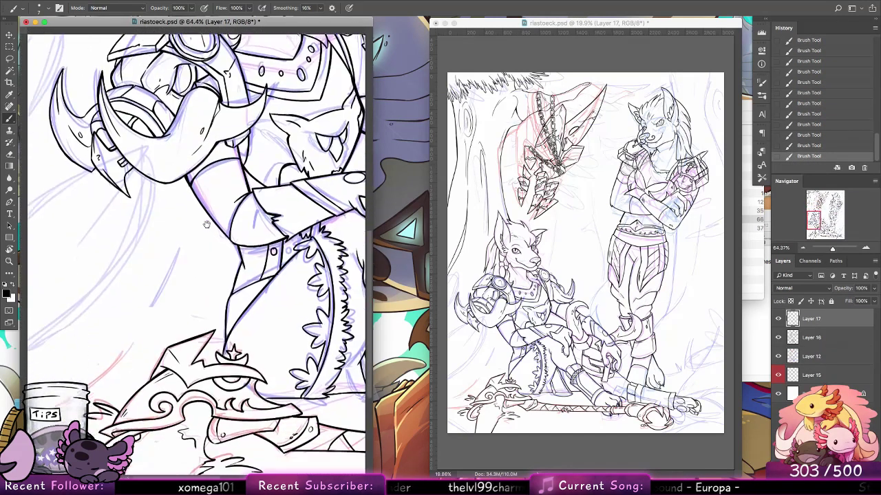
scroll(296, 353, up, 6)
scroll(296, 353, up, 15)
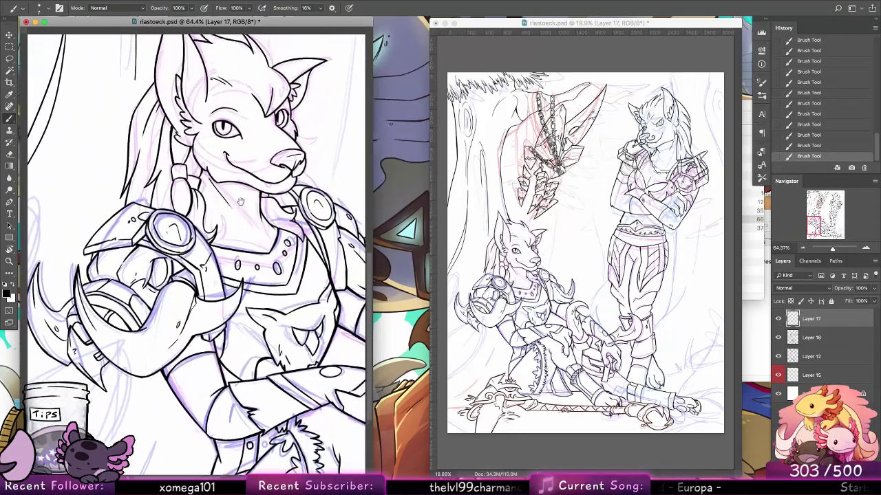
key(ctrl+r)
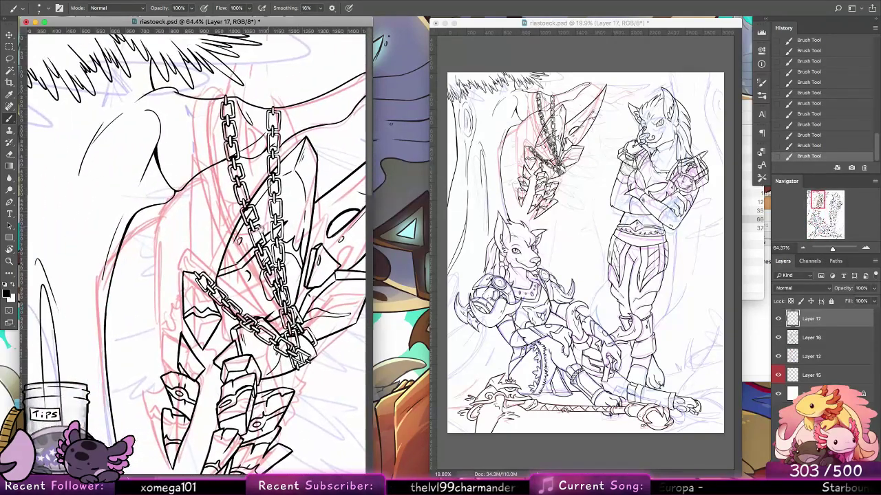
click(9, 262)
drag(262, 257, 228, 252)
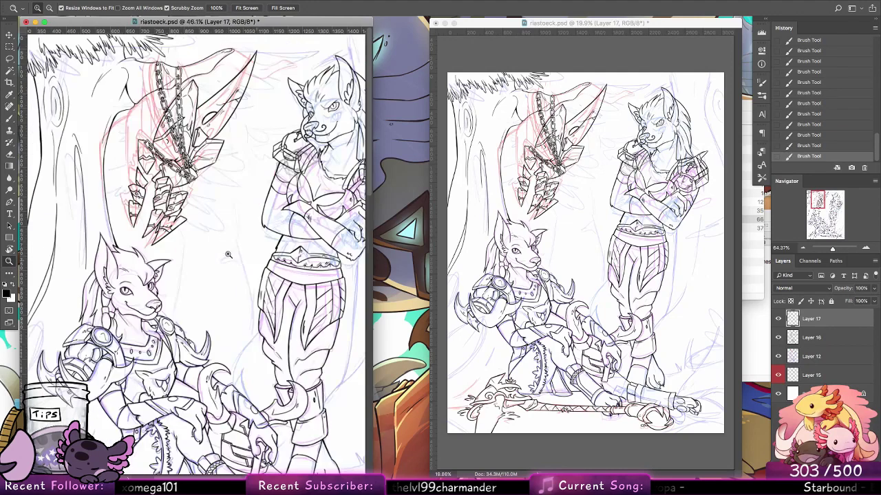
drag(287, 255, 260, 252)
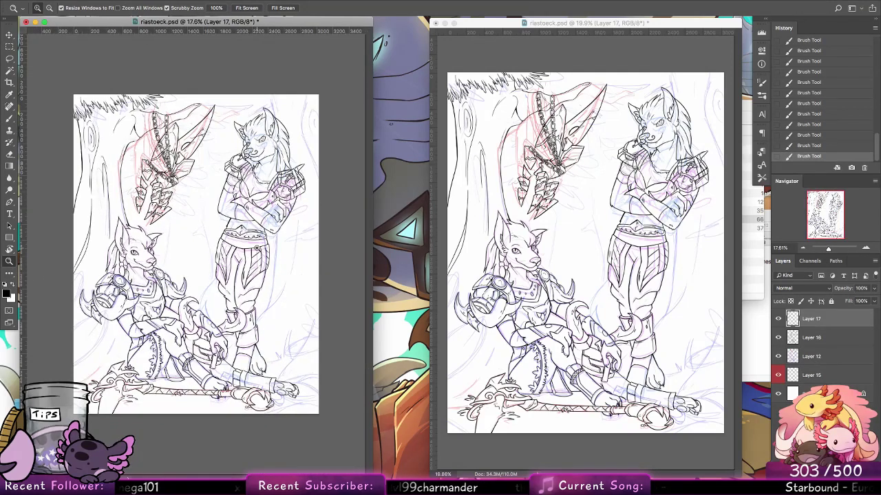
Erase along the trunk's outer edge line near the canvas's left side with a size 35 eraser
key(e)
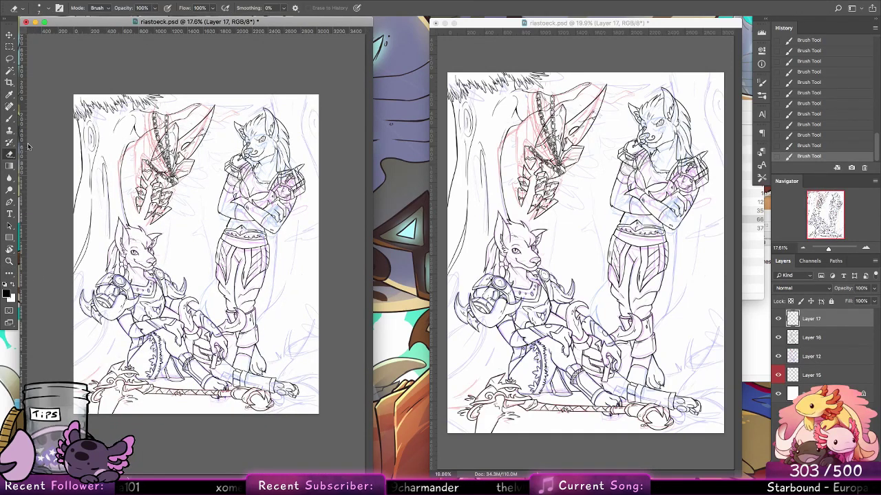
click(10, 249)
drag(55, 112, 65, 102)
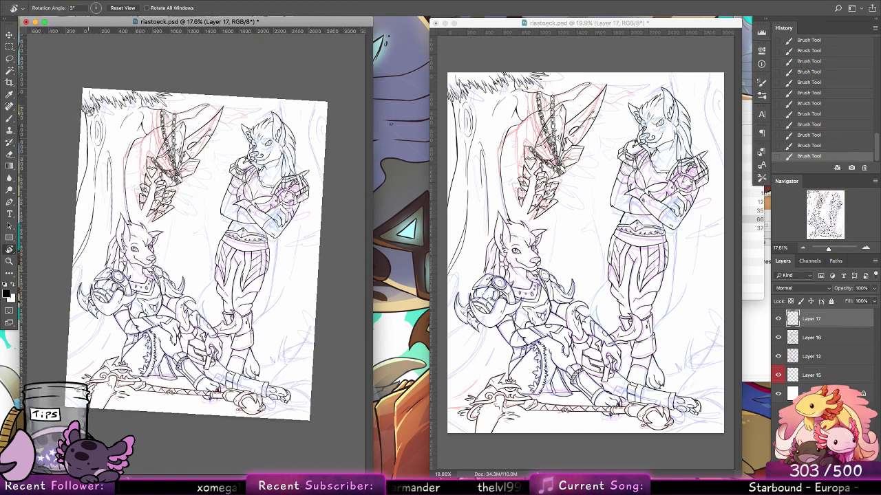
click(122, 7)
click(9, 261)
drag(69, 181, 95, 182)
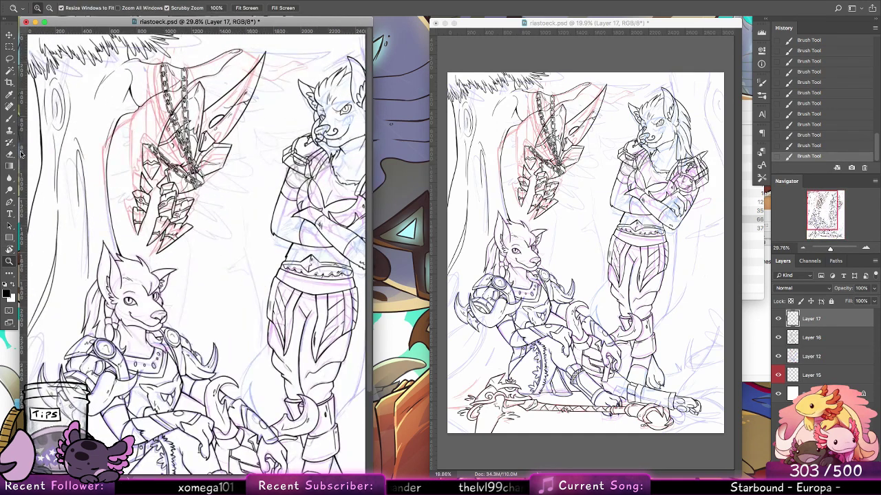
key(e)
click(48, 8)
double_click(44, 124)
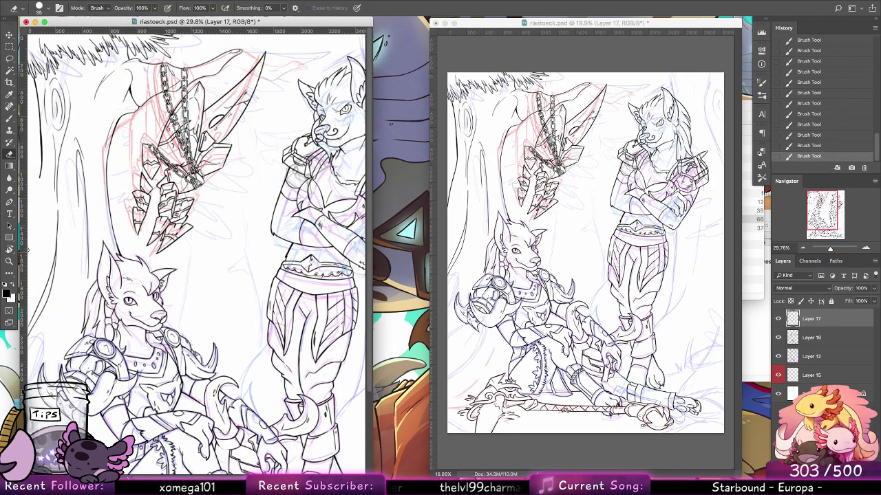
mouse_move(35, 74)
mouse_down()
mouse_move(38, 211)
mouse_move(35, 182)
mouse_up()
Save riastoeck.psd and hide the sketch on Layer 12
key(z)
drag(184, 257, 173, 222)
key(ctrl+s)
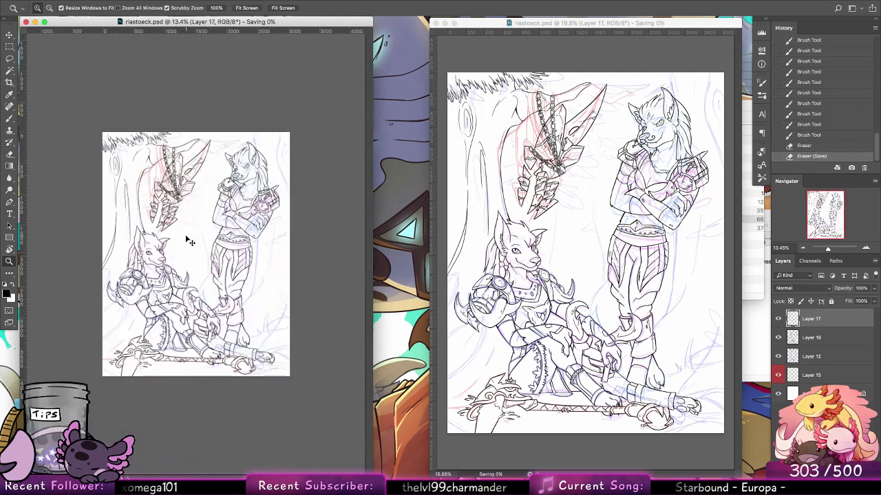
click(777, 357)
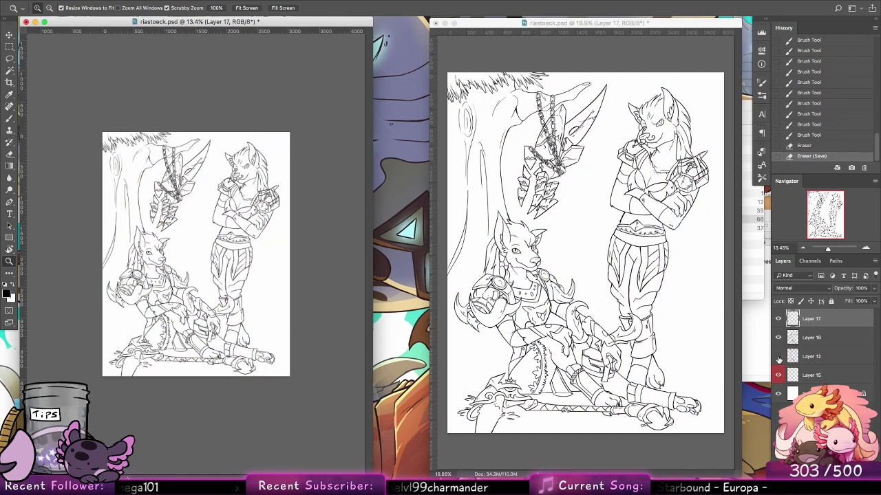
Ink replacement lines for the trunk's outer edge along the canvas's left side
drag(90, 181, 120, 180)
key(b)
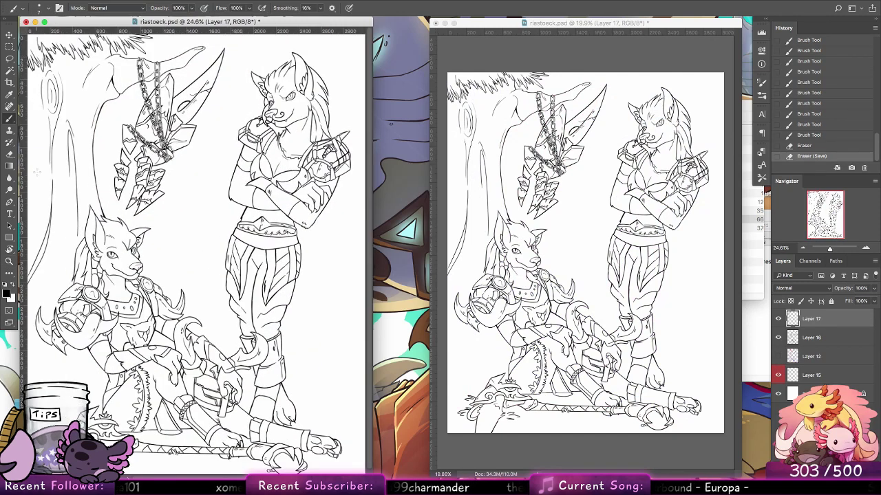
drag(28, 118, 40, 177)
drag(34, 227, 33, 157)
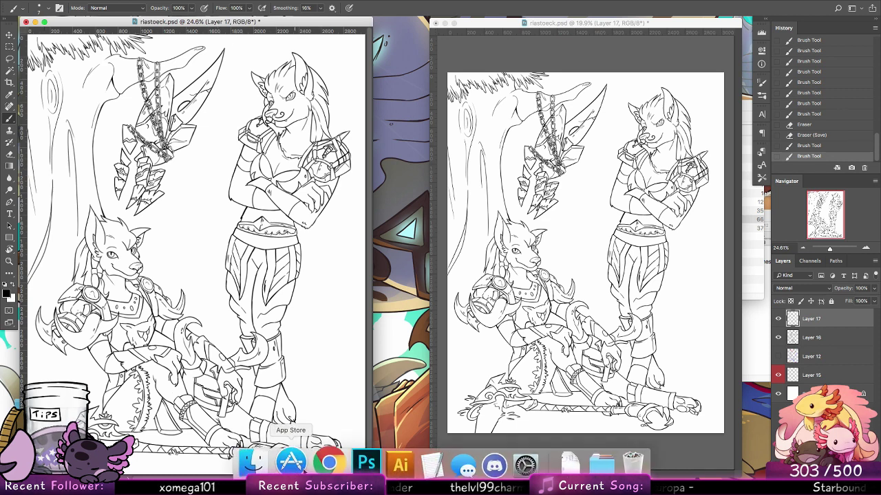
Switch to a new Chrome window and search Google Images for "axie stack"
right_click(347, 461)
click(334, 371)
text(axie stack)
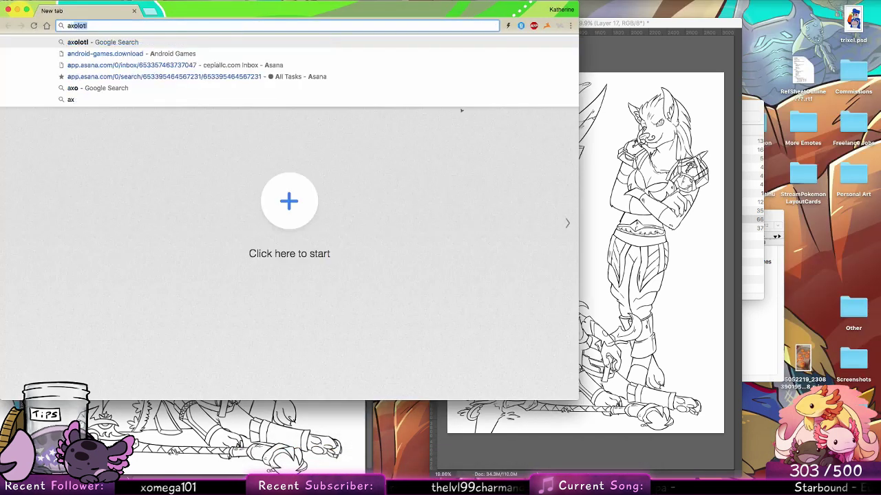
key(Return)
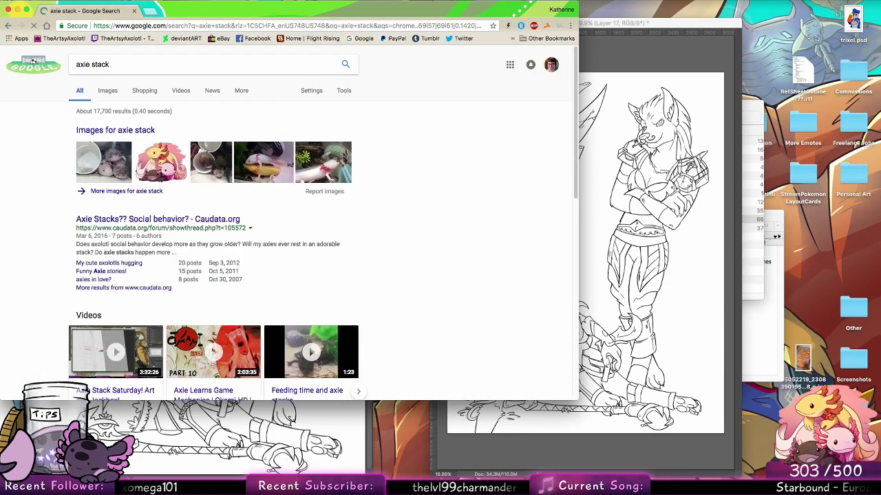
click(110, 91)
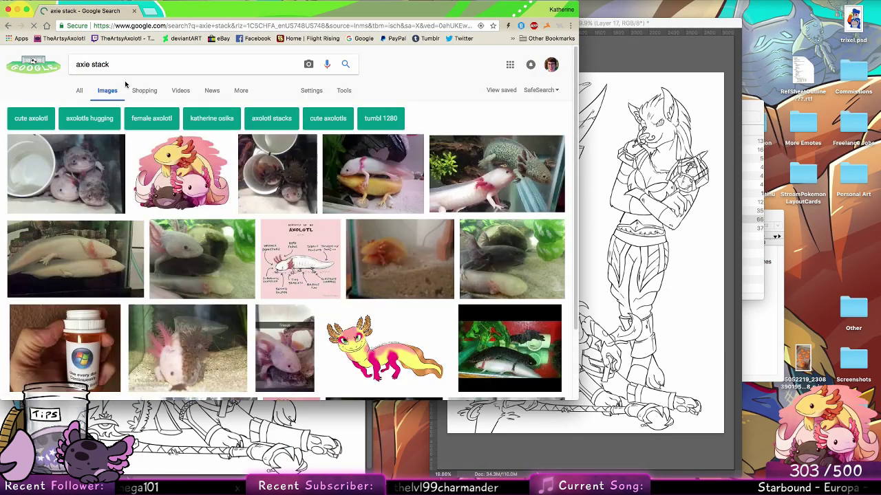
Preview three axolotl photos from the image results and close the search tab
click(108, 201)
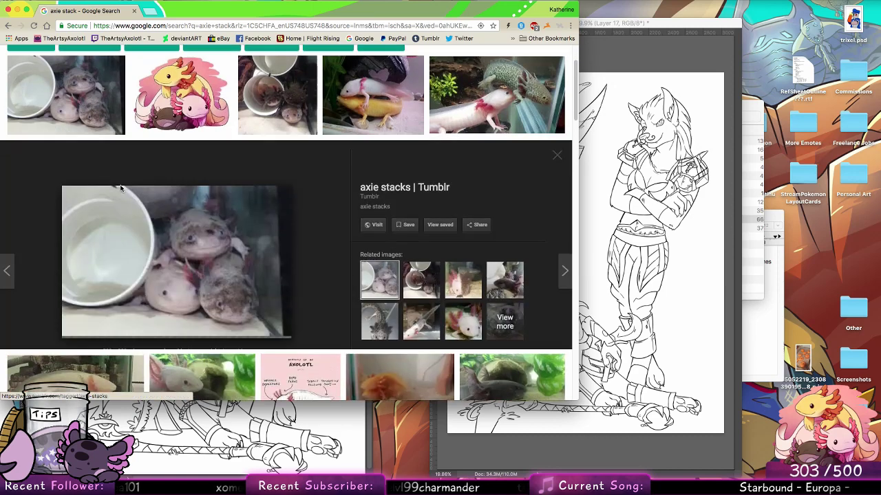
click(409, 95)
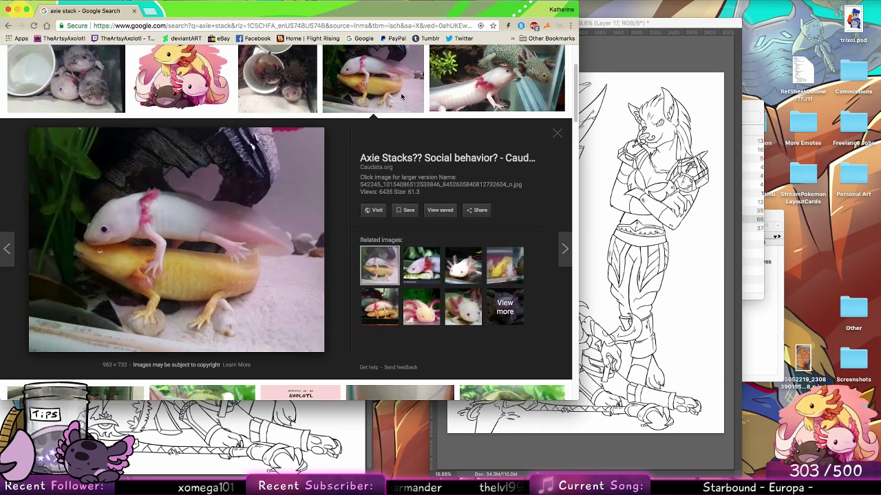
click(520, 102)
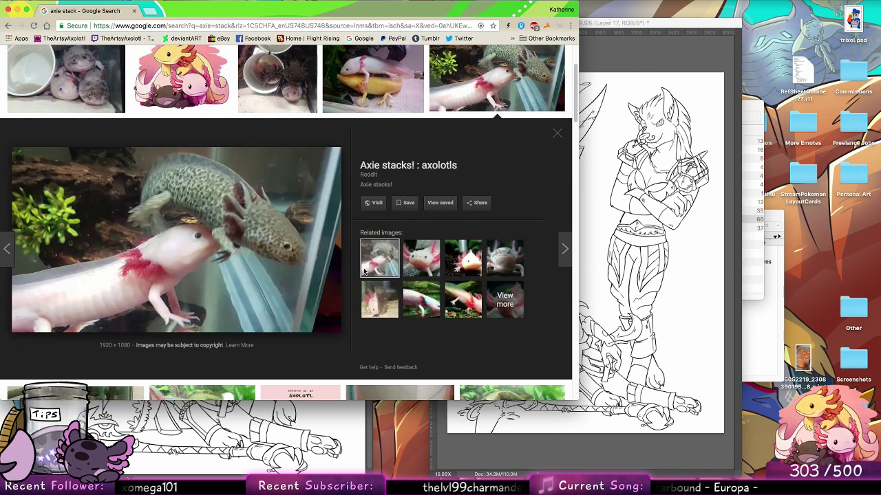
click(135, 11)
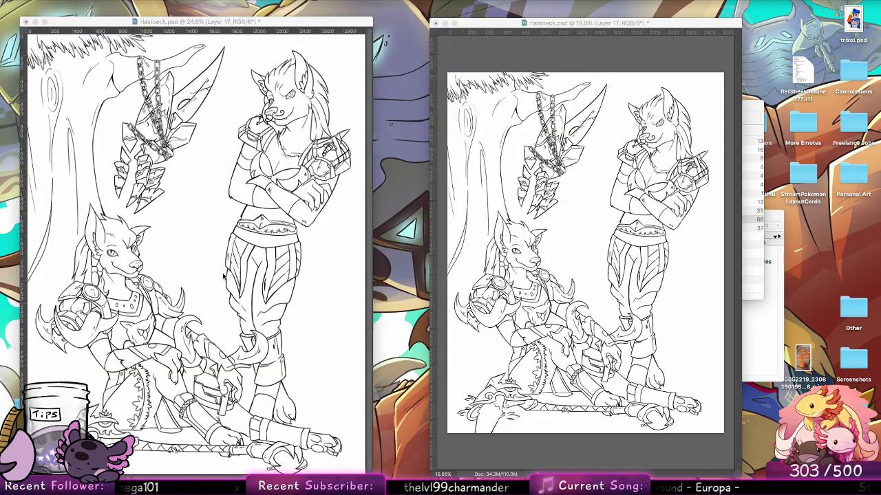
Return to riastoeck.psd, toggle Layer 17 off and on to compare its lines, and set the brush size to 12 px
click(322, 397)
click(778, 320)
click(778, 320)
click(777, 321)
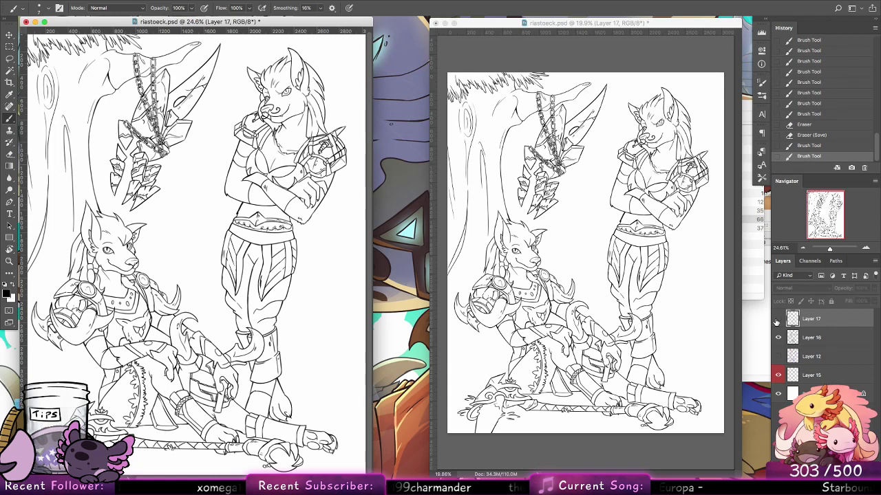
click(778, 319)
click(29, 9)
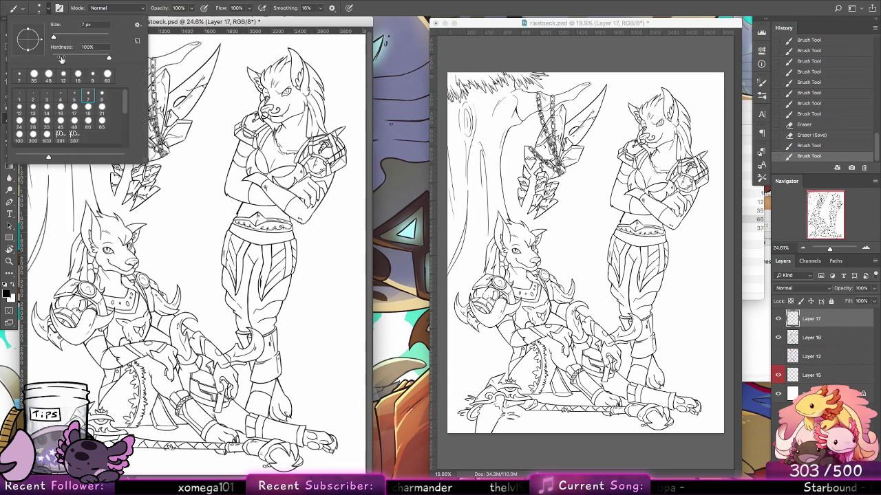
click(62, 74)
Try inking a long vertical bark line down the trunk behind the seated character's shoulder armor
drag(59, 408, 69, 249)
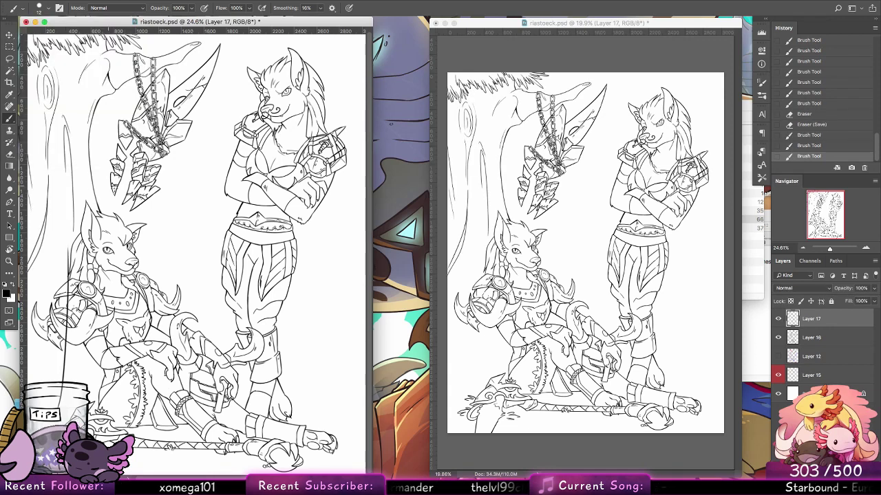
key(super+z)
drag(49, 405, 59, 252)
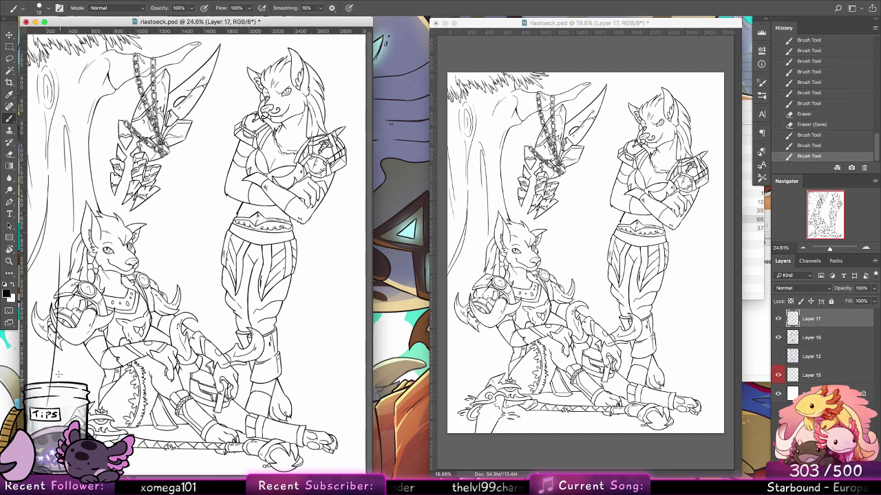
drag(58, 327, 61, 383)
key(super+z)
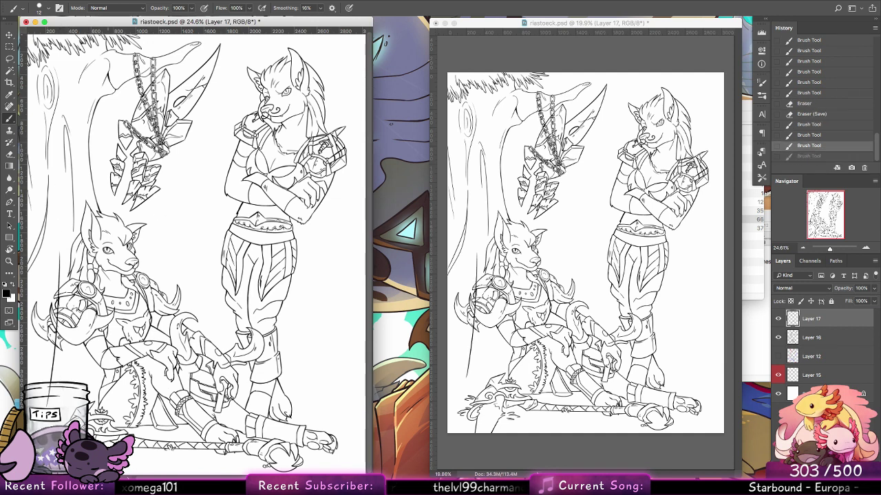
Ink short bark lines on the lower trunk below the seated character's arm, undoing unwanted strokes
drag(90, 337, 92, 384)
mouse_move(92, 347)
mouse_down()
mouse_move(99, 383)
mouse_move(76, 372)
mouse_move(75, 381)
mouse_up()
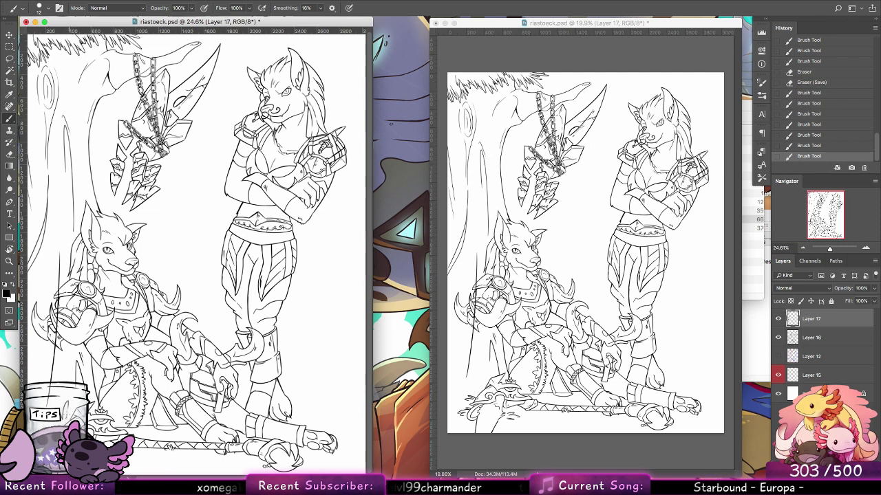
key(ctrl+z)
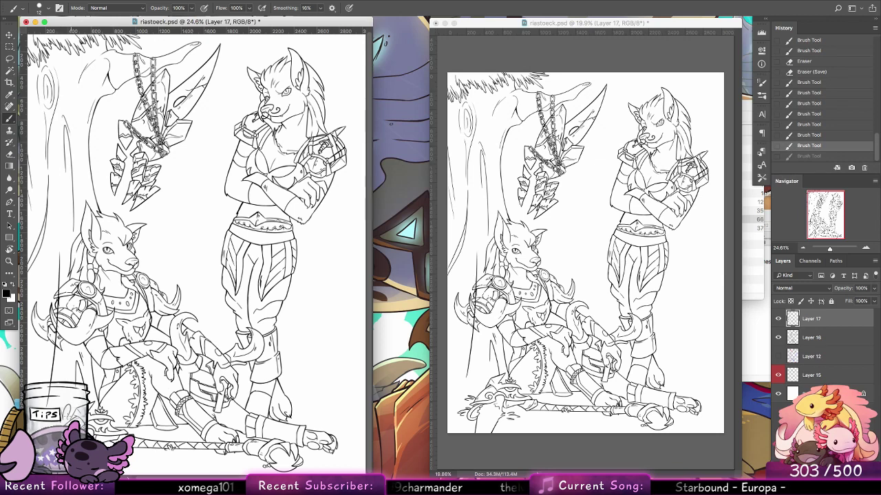
key(ctrl+shift+z)
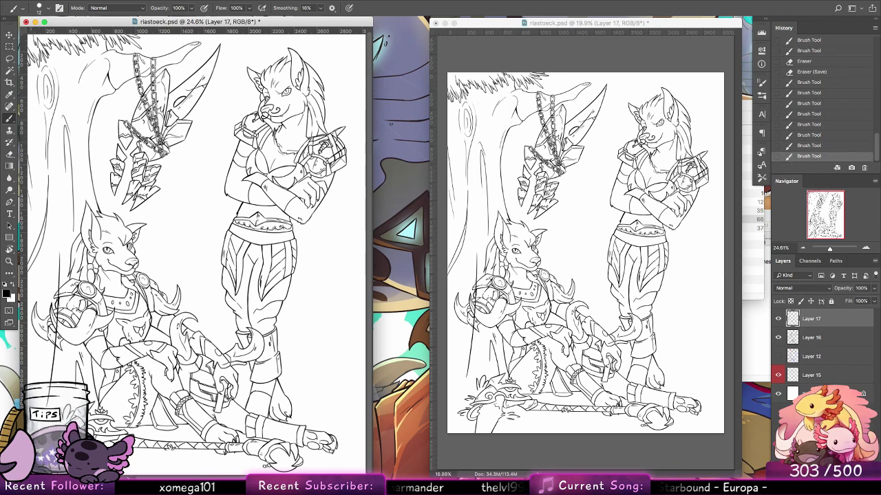
key(ctrl+z)
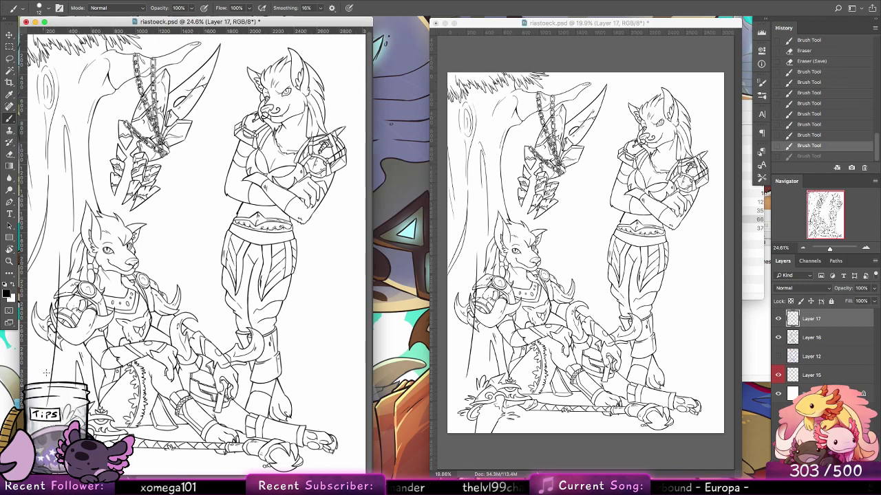
Try lines along the outer edge of the trunk's base and undo the strokes
key(ctrl+shift+z)
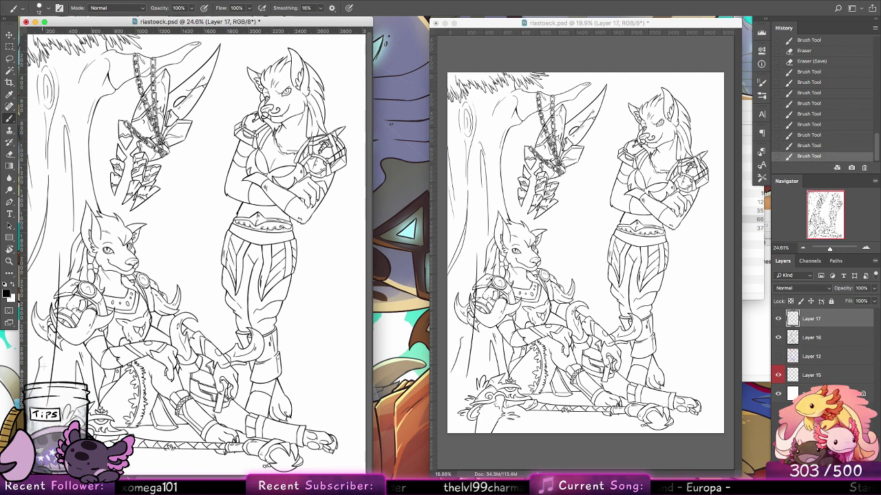
key(ctrl+z)
key(ctrl+shift+z)
key(ctrl+shift+z)
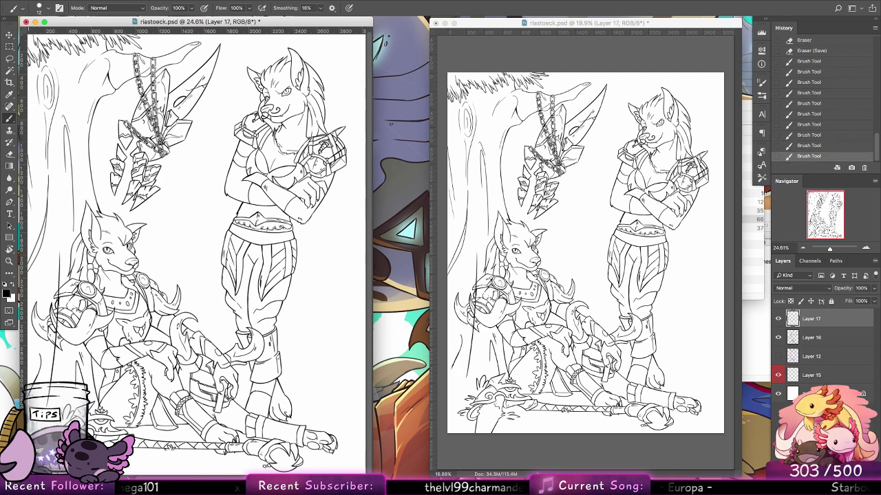
key(ctrl+z)
key(ctrl+z)
key(ctrl+z)
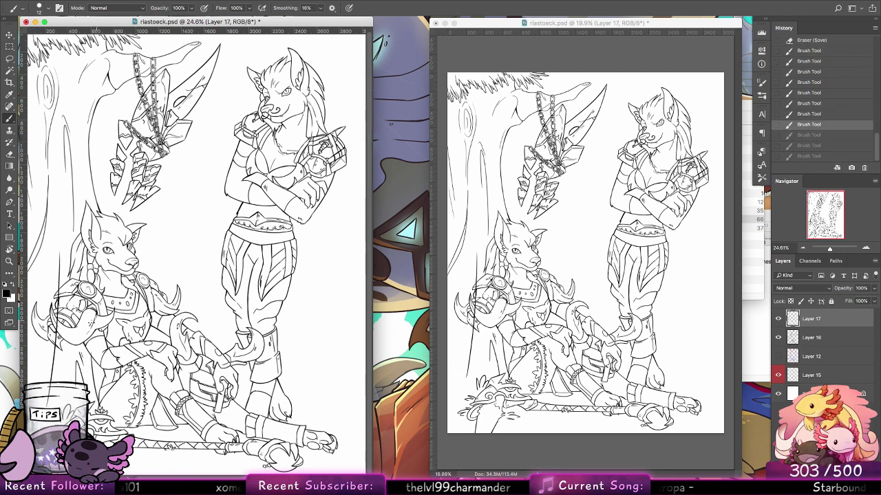
Erase the long vertical bark line behind the shoulder armor and ink a flared outer edge at the trunk's base
click(16, 154)
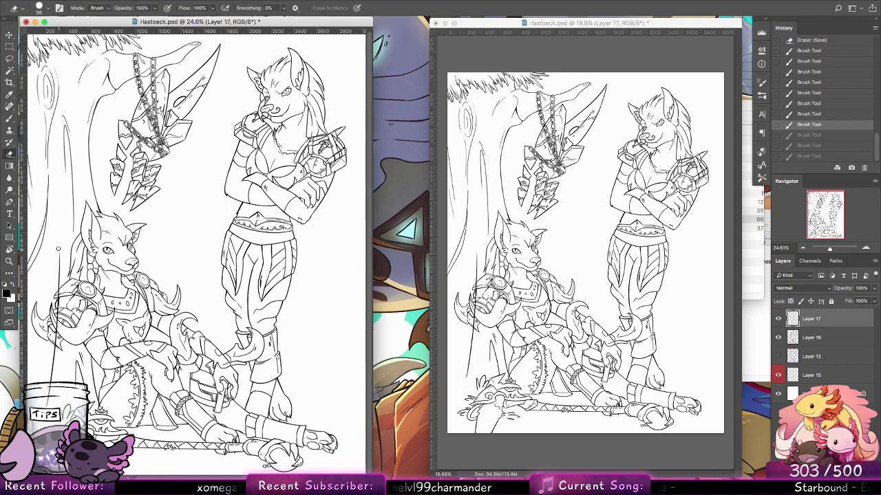
click(59, 268)
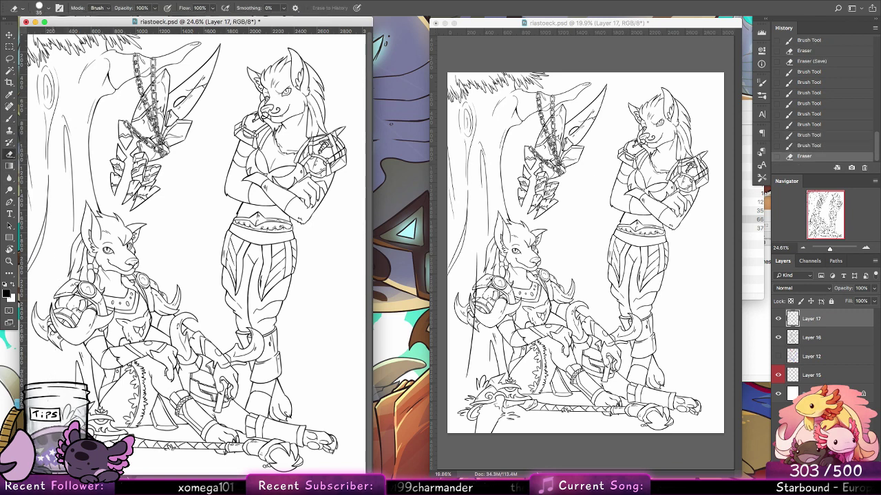
click(61, 269)
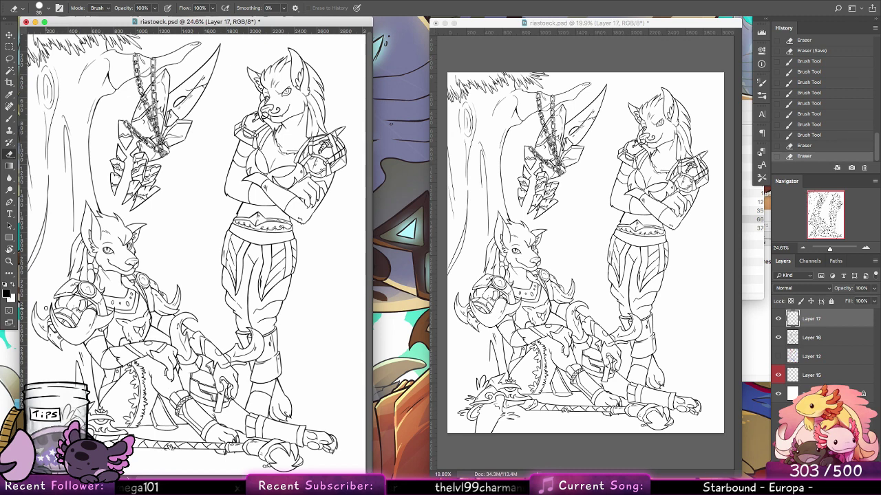
key(b)
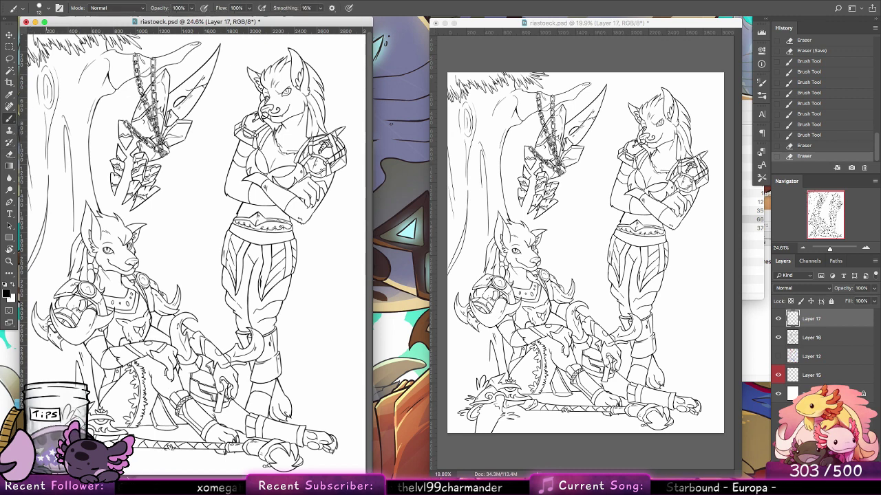
drag(45, 331, 27, 383)
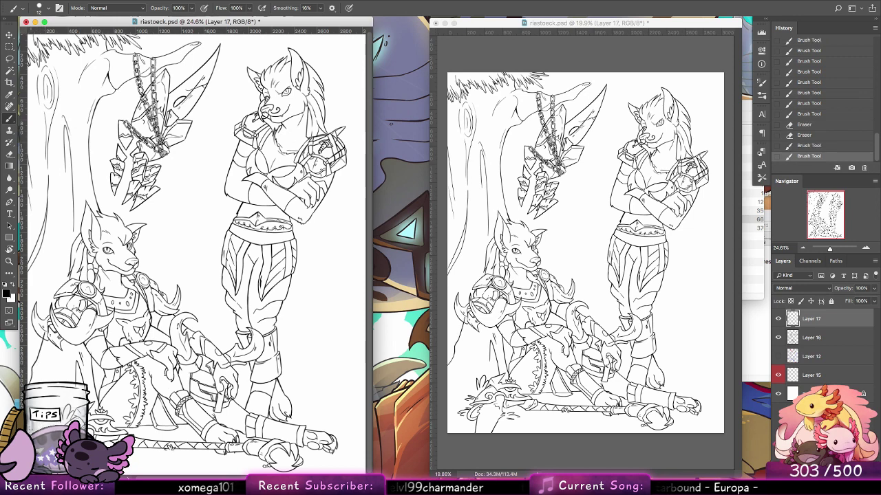
Ink grass tufts and a ground line at the foot of the trunk, undoing unwanted strokes
key(super+z)
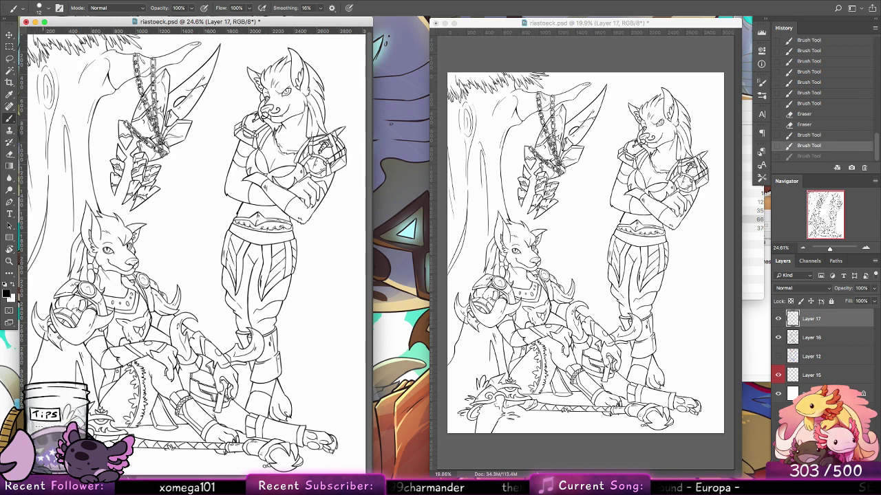
key(super+z)
key(super+z)
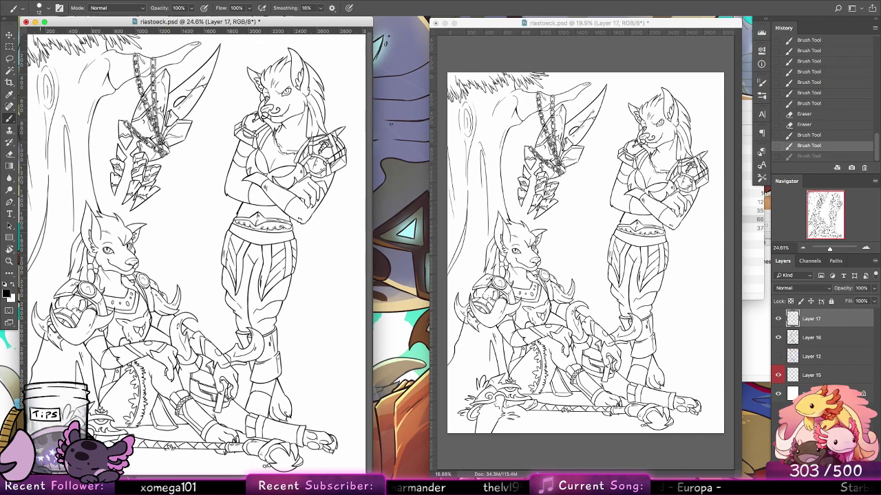
key(super+z)
key(super+z)
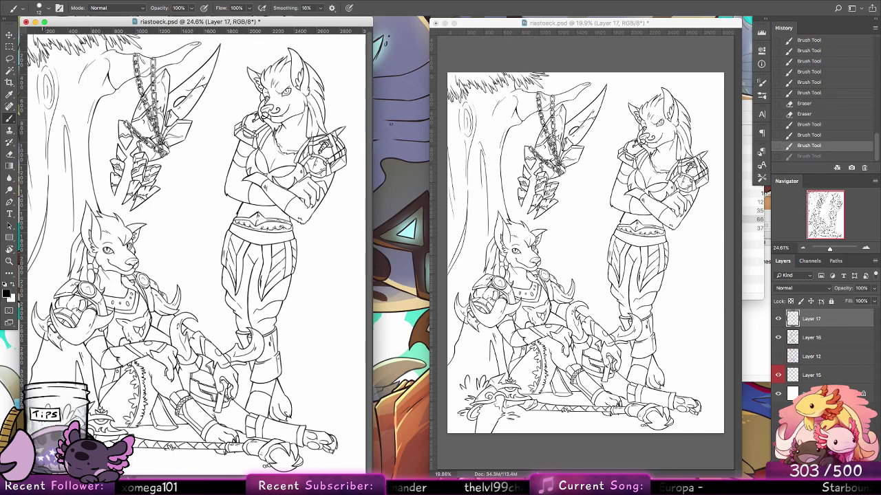
key(super+z)
drag(28, 426, 77, 416)
key(super+z)
key(super+z)
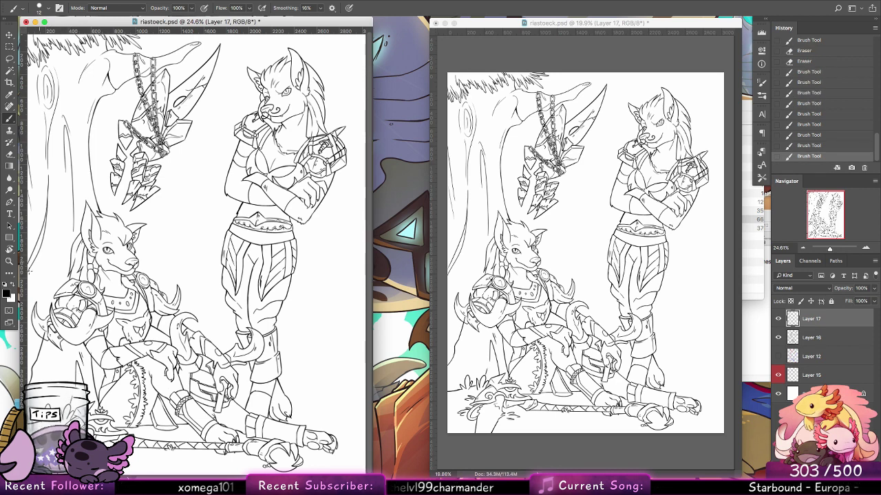
Erase overlapping bits of the grass and lower trunk lines and touch up the trunk's flared edge with the brush
key(e)
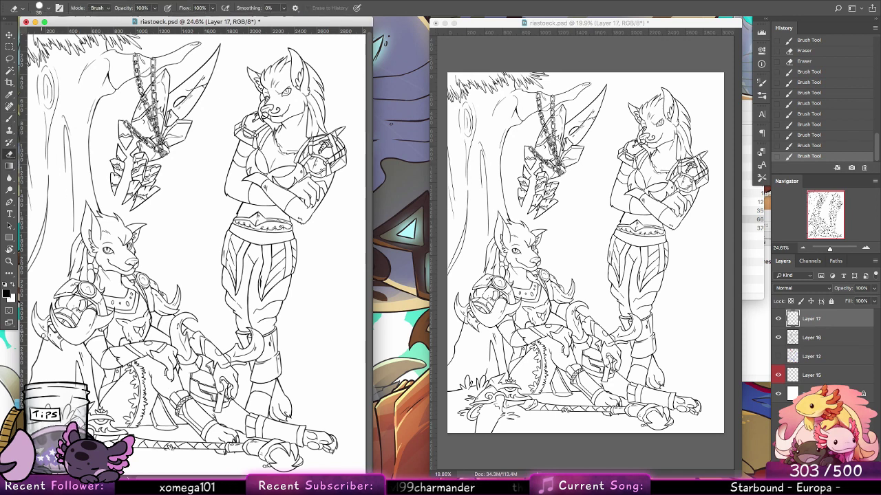
drag(59, 421, 64, 417)
key(b)
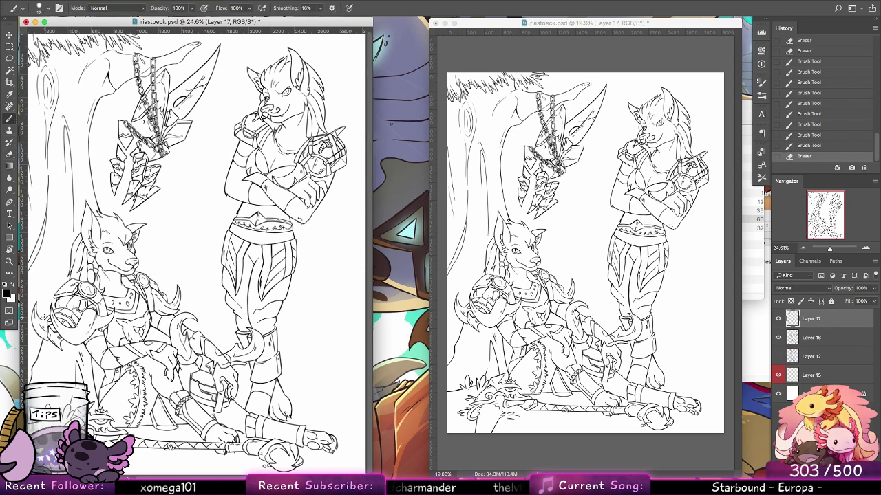
mouse_move(42, 339)
mouse_down()
mouse_move(31, 363)
mouse_move(40, 331)
mouse_up()
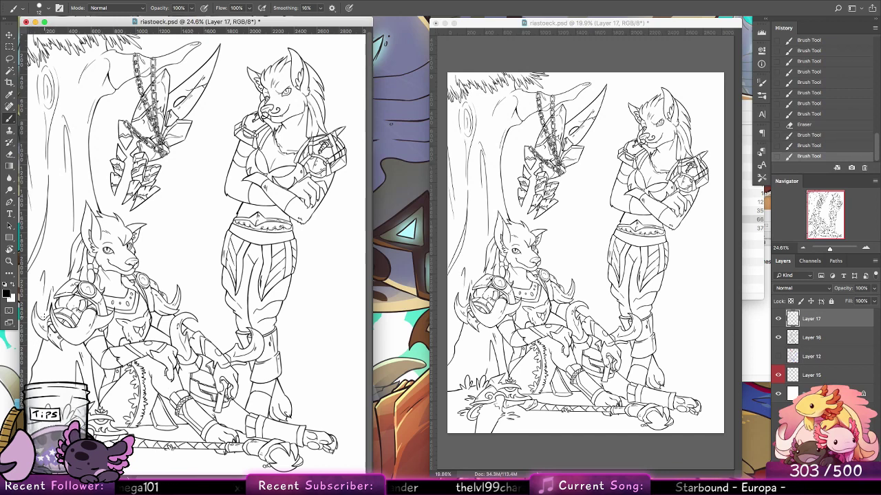
key(e)
drag(90, 351, 92, 348)
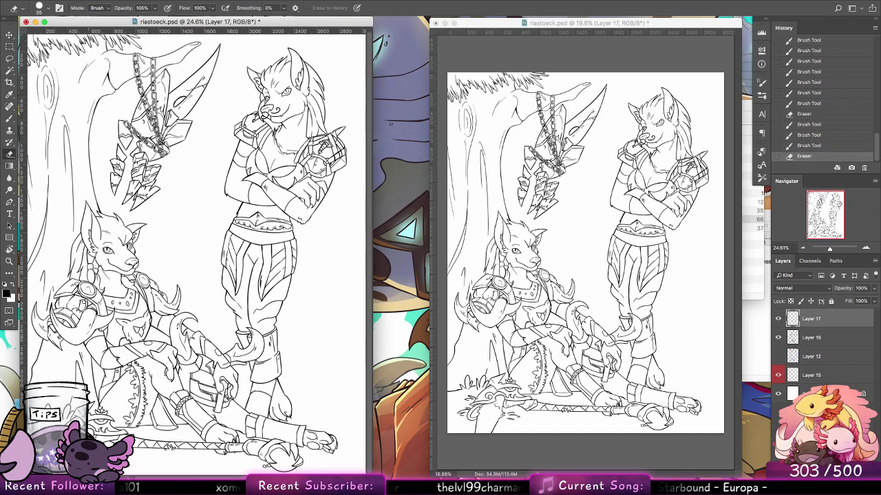
key(b)
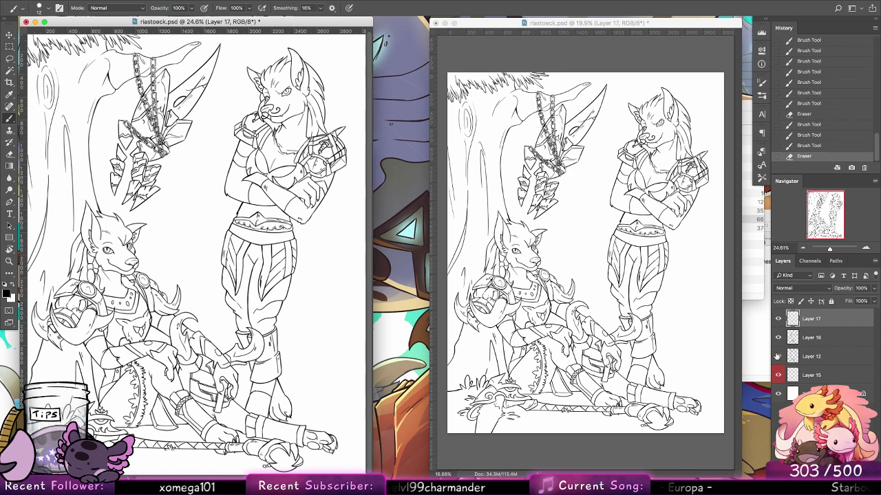
Show the Layer 12 sketch and widen the working document window
click(778, 357)
drag(372, 375, 484, 377)
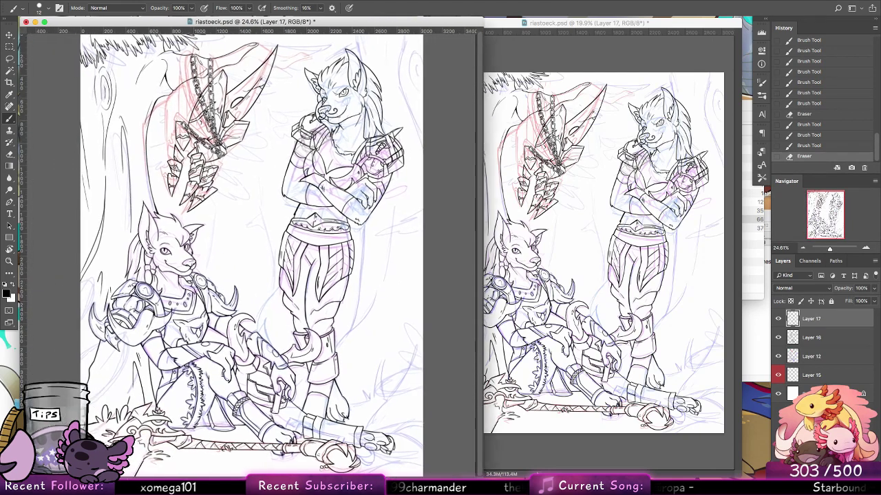
Try inking grass blades beside the standing character's foot and undo them
drag(364, 408, 377, 375)
drag(370, 407, 383, 377)
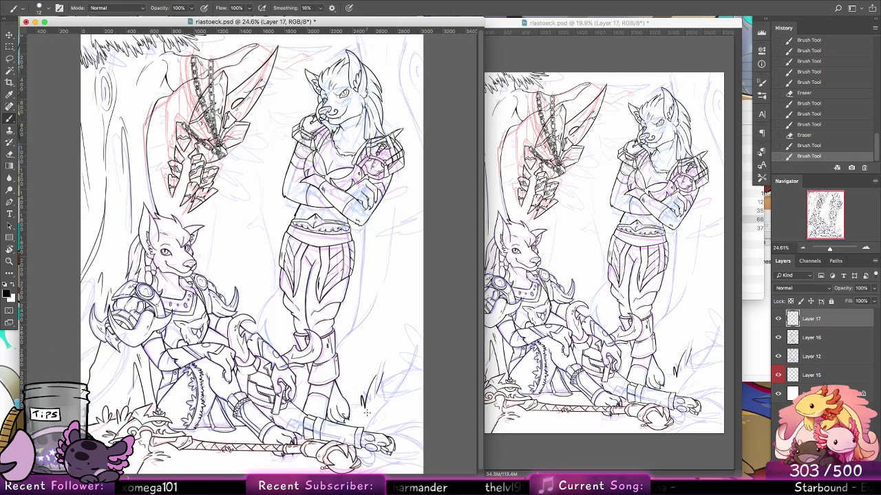
key(super+alt+z)
key(super+alt+z)
Ink the curved background line rising from the seated character's outstretched foot, plus the small mound and grass tufts beside it
key(z)
drag(404, 421, 445, 430)
key(b)
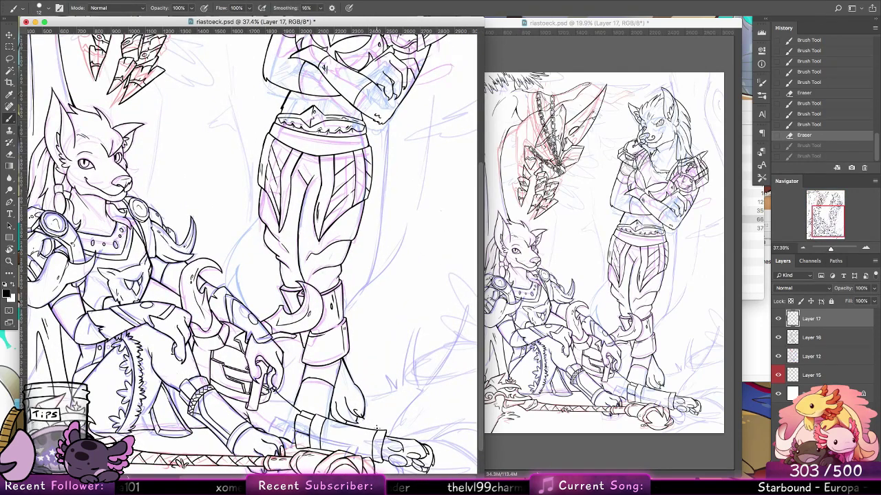
mouse_move(379, 421)
mouse_down()
mouse_move(400, 413)
mouse_move(460, 307)
mouse_up()
key(super+z)
drag(482, 478, 542, 474)
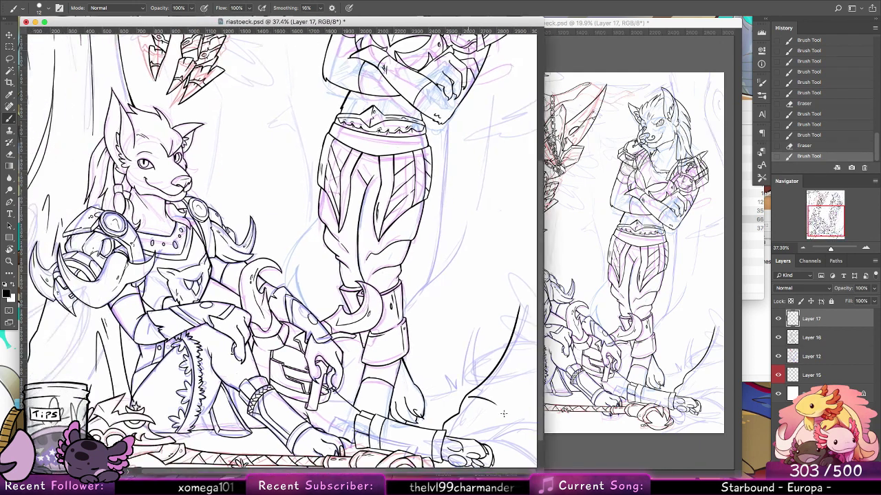
drag(470, 397, 483, 399)
mouse_move(486, 399)
mouse_down()
mouse_move(510, 421)
mouse_move(518, 407)
mouse_move(526, 412)
mouse_move(498, 413)
mouse_move(500, 425)
mouse_up()
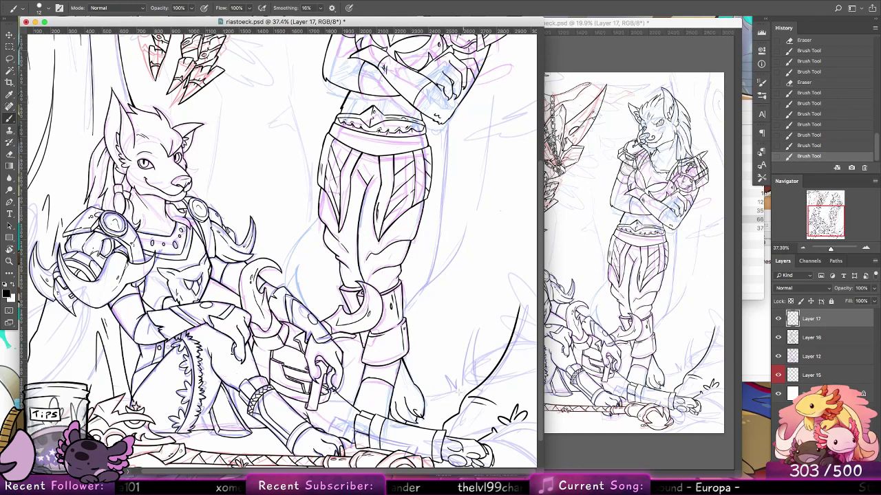
Ink grass blades at the base of the curved background line and the ground line behind the standing character's feet
drag(481, 330, 466, 391)
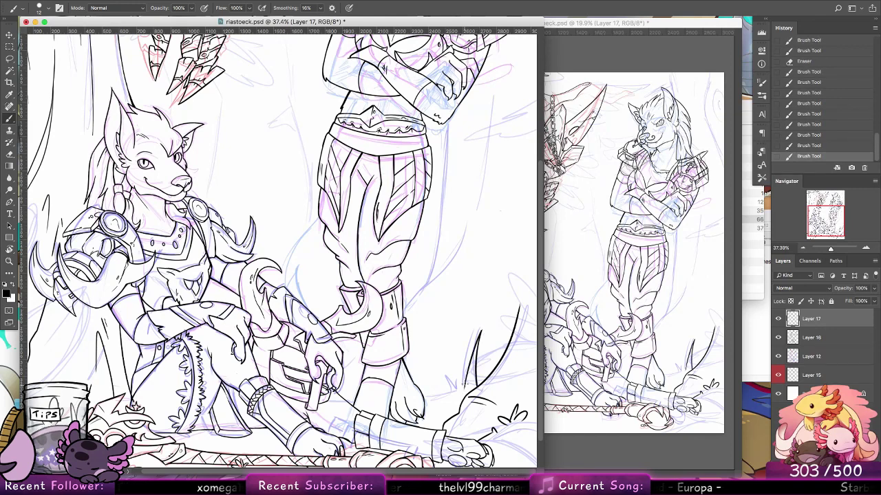
key(super+z)
drag(481, 331, 467, 397)
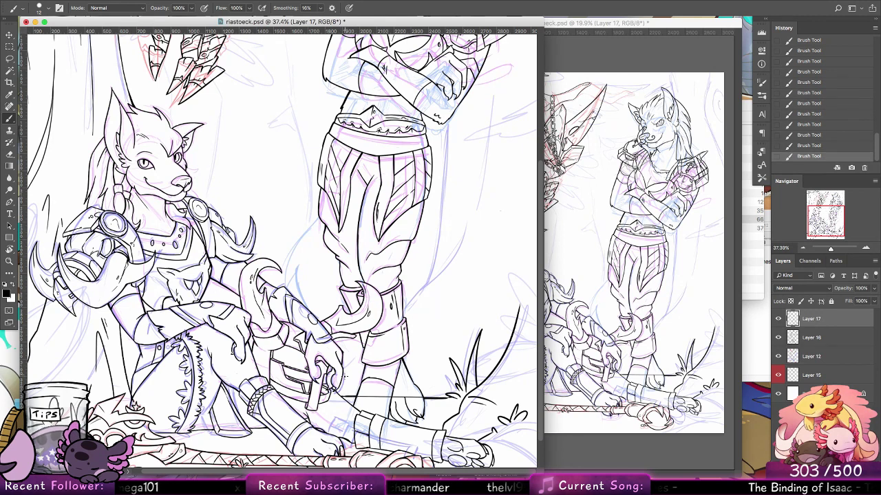
key(super+alt+z)
key(super+alt+z)
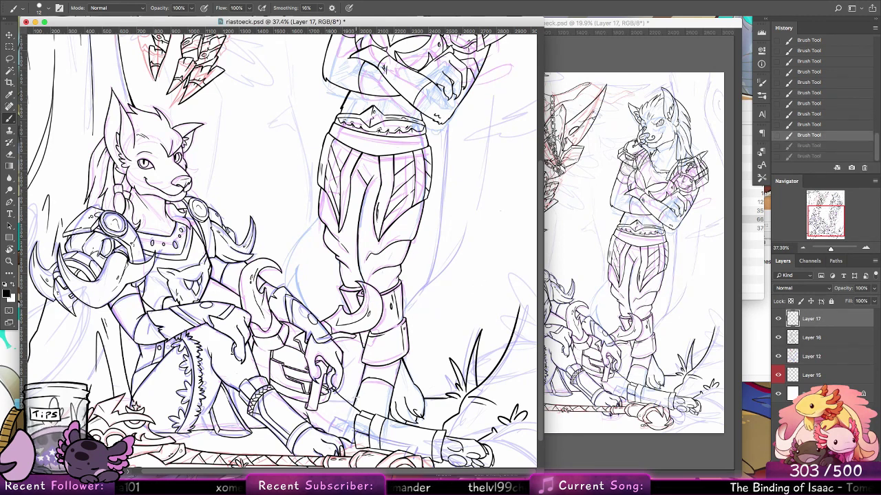
key(super+shift+z)
key(super+shift+z)
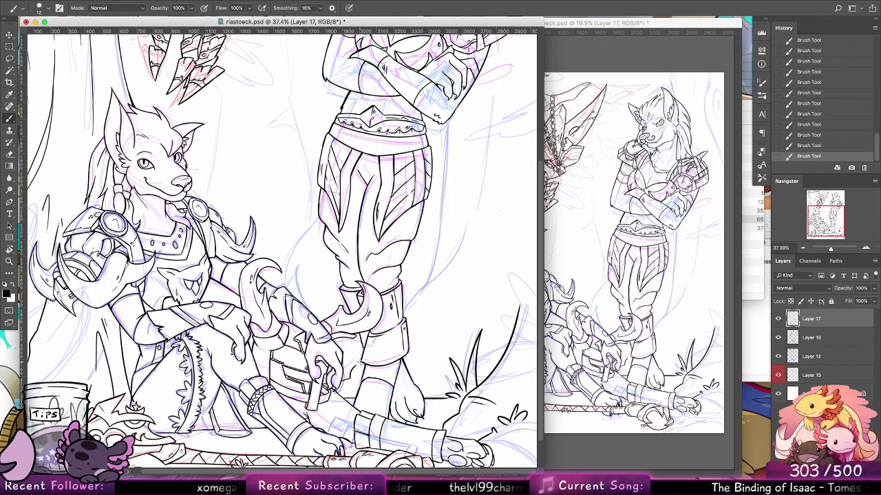
key(super+alt+z)
key(super+shift+z)
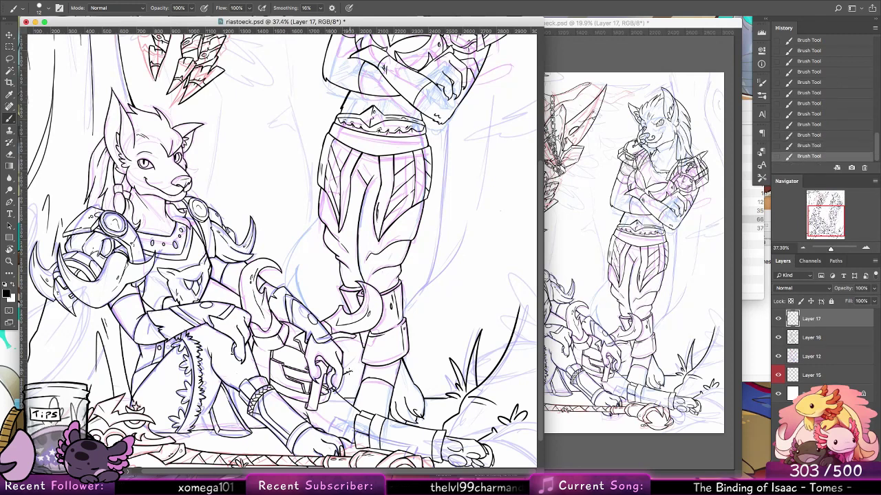
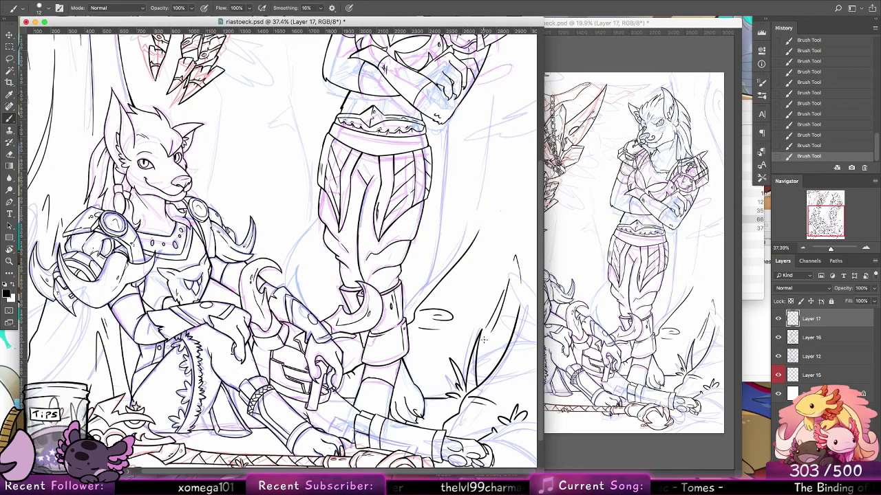
Ink small detail strokes on the ground beside the standing character's lower leg, comparing the drawing with and without them
key(super+z)
key(super+z)
drag(475, 358, 487, 339)
key(super+z)
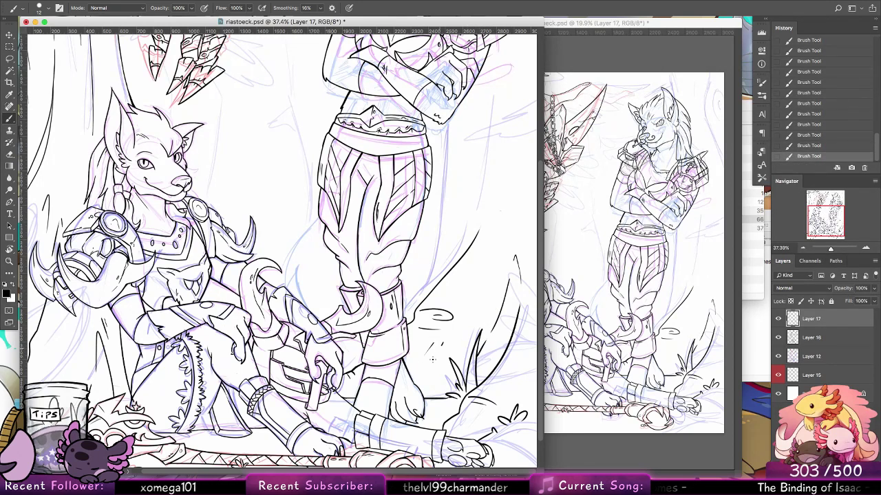
key(super+alt+z)
key(super+alt+z)
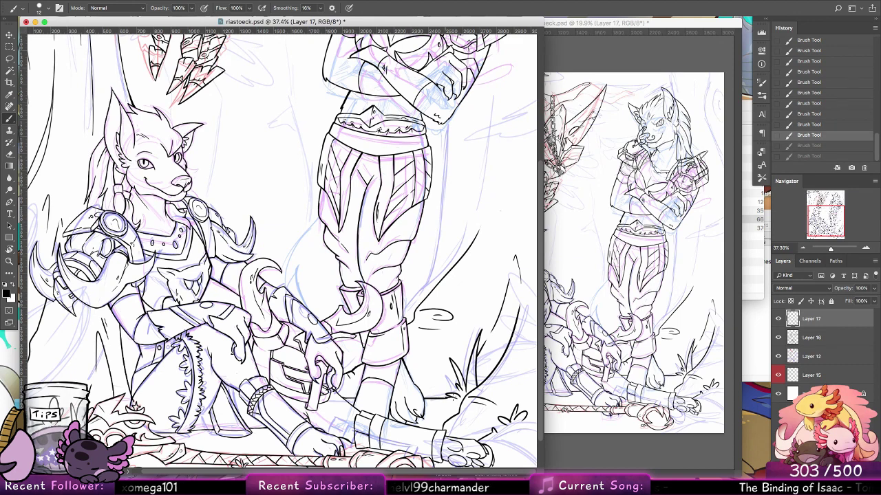
key(super+shift+z)
key(super+shift+z)
Ink the background tree trunk's edge from beneath the standing character's elbow down to its flared root
scroll(466, 369, up, 5)
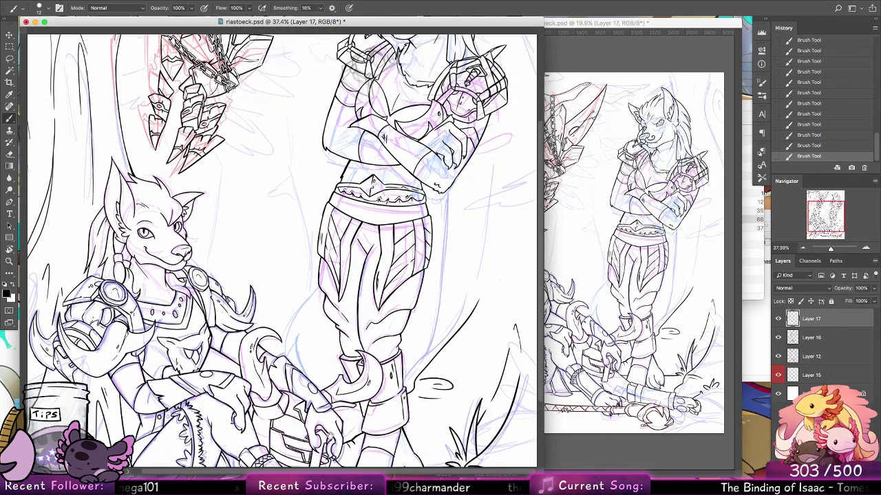
mouse_move(442, 365)
mouse_down()
mouse_move(467, 198)
mouse_move(469, 234)
mouse_up()
key(super+z)
mouse_move(464, 186)
mouse_down()
mouse_move(466, 206)
mouse_move(463, 186)
mouse_up()
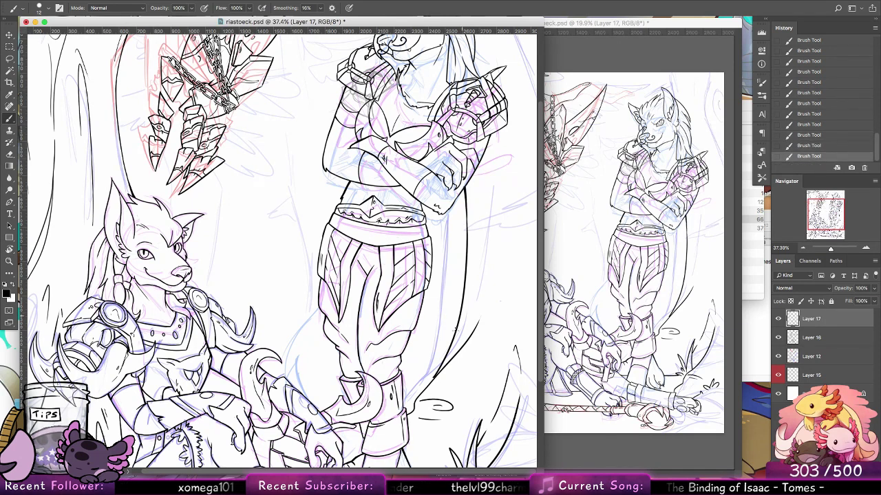
drag(435, 377, 432, 380)
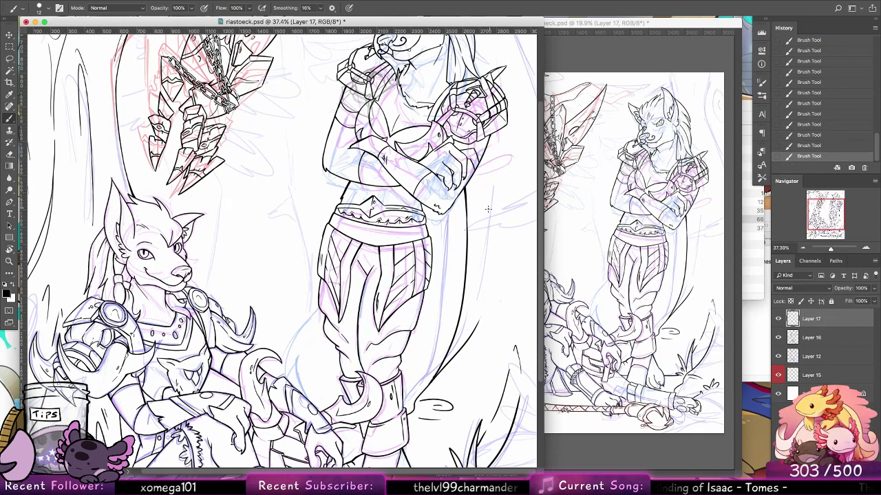
Ink the jagged leaf cluster crossing the tree trunk beside the standing character's waist, cleaning overlapping lines with a 16 px eraser
mouse_move(536, 191)
mouse_down()
mouse_move(497, 209)
mouse_move(522, 210)
mouse_move(451, 236)
mouse_move(459, 237)
mouse_up()
key(super+z)
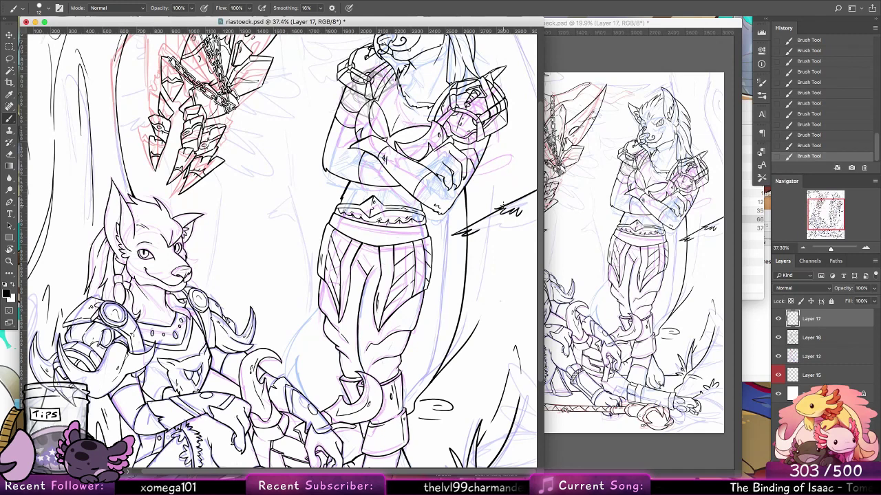
key(e)
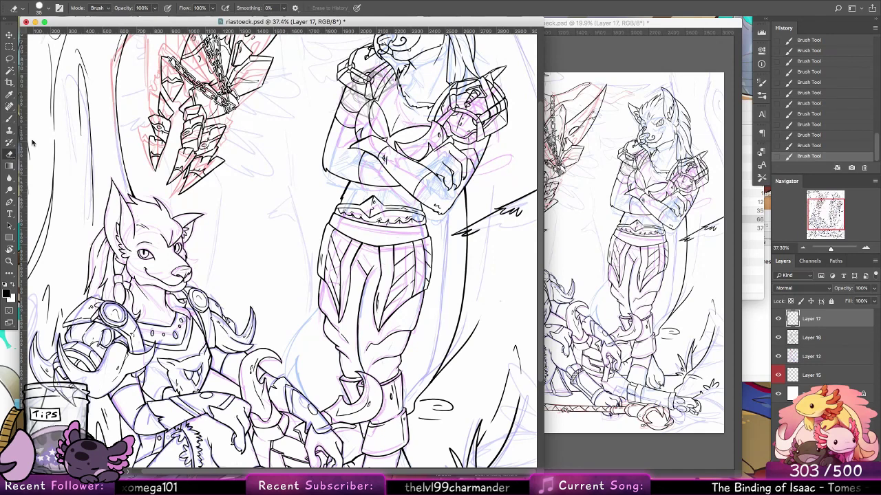
click(40, 8)
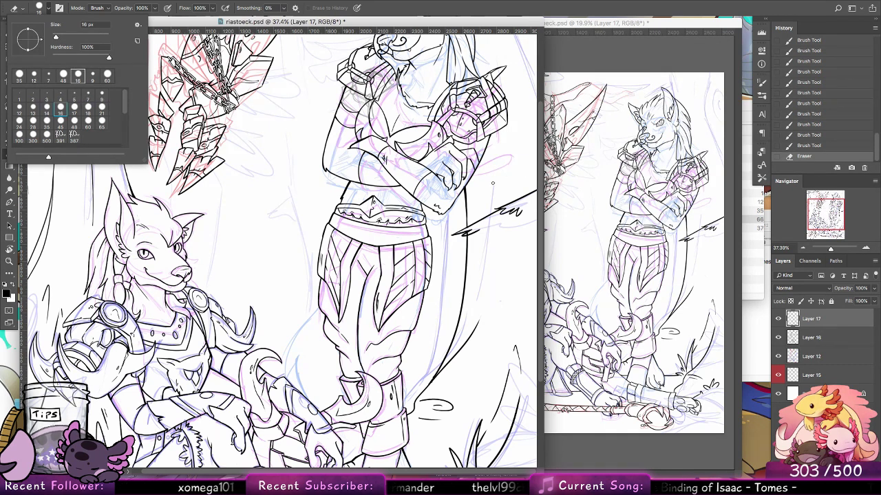
mouse_move(466, 227)
mouse_down()
mouse_move(489, 246)
mouse_move(509, 225)
mouse_move(512, 253)
mouse_move(534, 245)
mouse_move(513, 256)
mouse_move(539, 227)
mouse_up()
key(b)
key(ctrl+z)
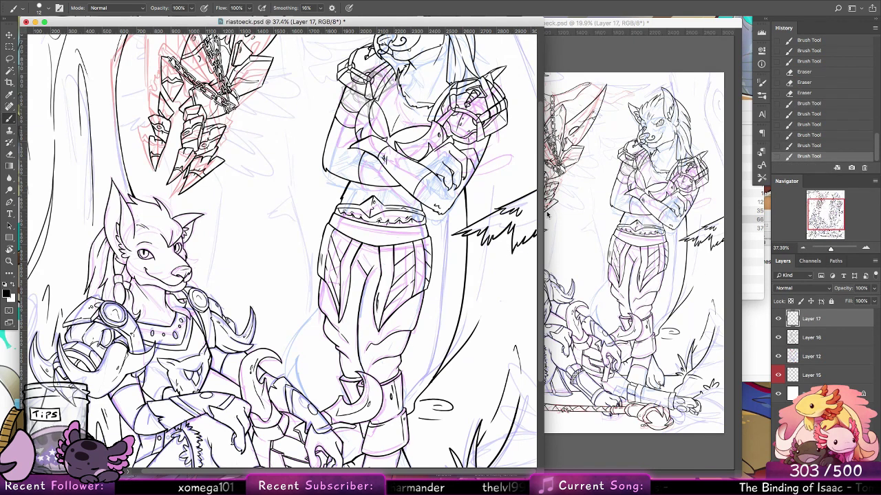
Add bark strokes to the background trunk around and below the leaf cluster, redoing unsatisfactory ones
mouse_move(470, 227)
mouse_down()
mouse_move(489, 256)
mouse_move(476, 313)
mouse_up()
key(super+z)
mouse_move(495, 239)
mouse_down()
mouse_move(481, 303)
mouse_move(490, 302)
mouse_up()
key(super+z)
key(super+z)
drag(496, 293, 480, 340)
key(super+z)
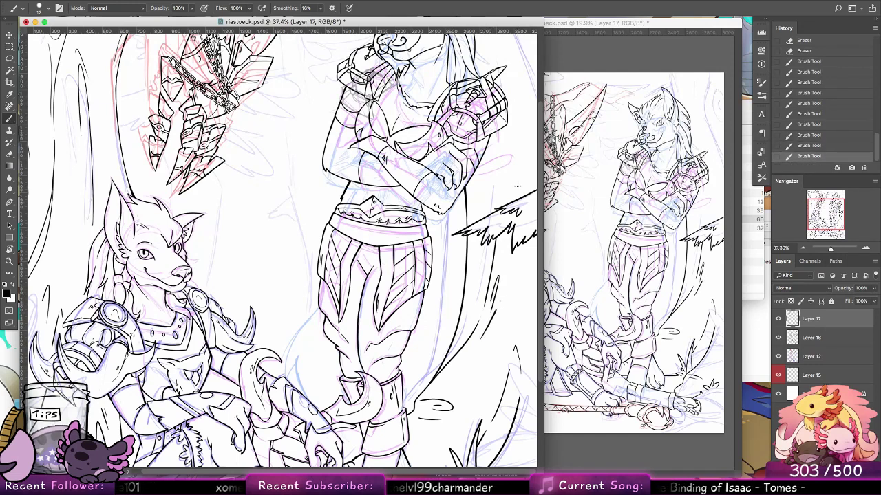
drag(476, 172, 442, 215)
key(super+z)
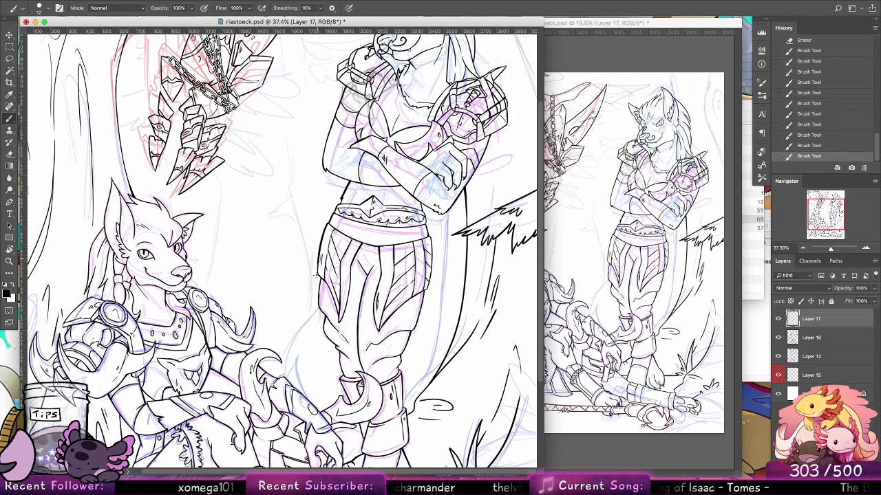
Ink the upper part of the tree trunk behind the standing character, including its edge, bark lines and knot
drag(461, 257, 458, 372)
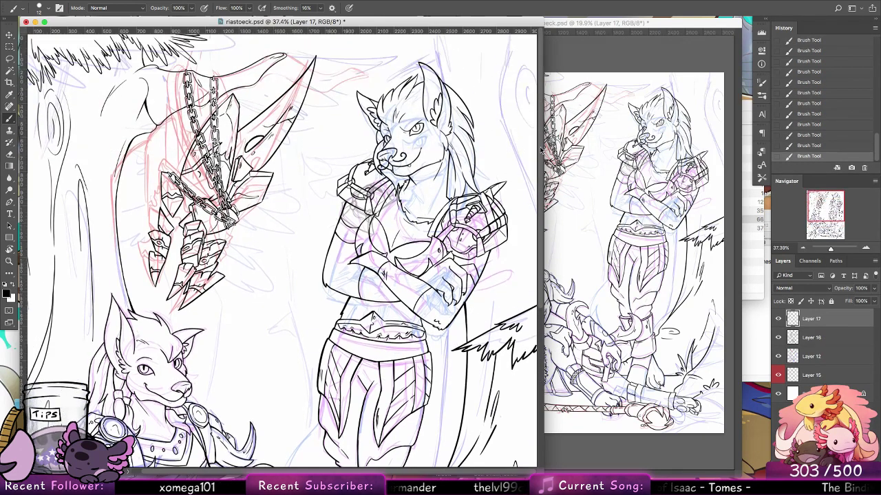
mouse_move(510, 67)
mouse_down()
mouse_move(506, 26)
mouse_move(515, 168)
mouse_move(536, 224)
mouse_up()
key(ctrl+z)
drag(508, 62, 541, 204)
mouse_move(531, 133)
mouse_down()
mouse_move(535, 77)
mouse_move(532, 115)
mouse_up()
key(ctrl+z)
key(ctrl+z)
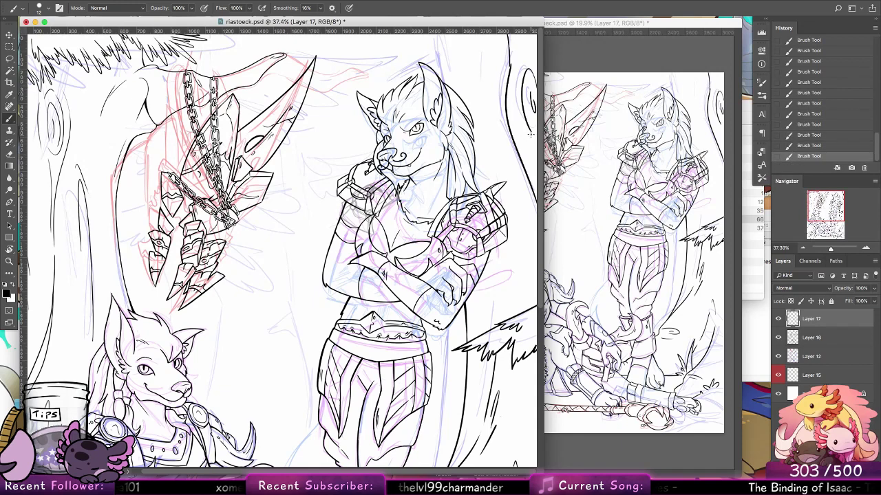
drag(504, 74, 507, 162)
drag(438, 37, 452, 82)
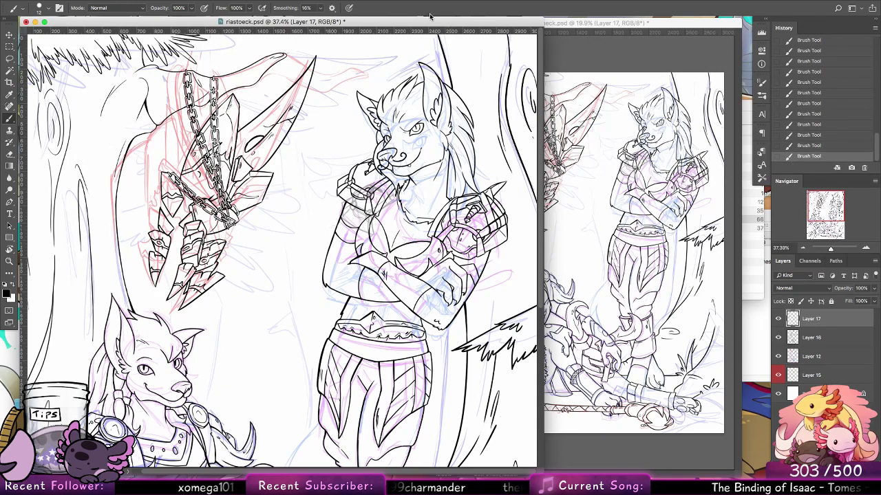
key(ctrl+z)
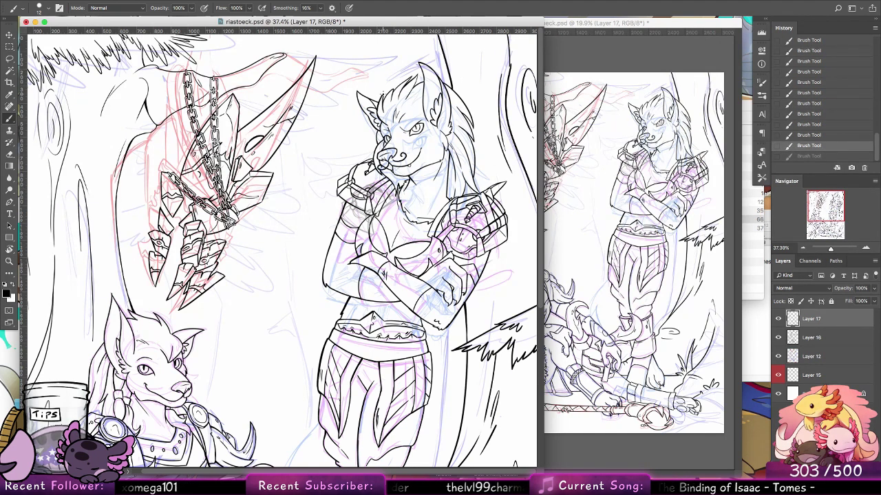
Thicken the outlines of the standing character's mane, ears and muzzle
drag(381, 102, 421, 75)
key(super+z)
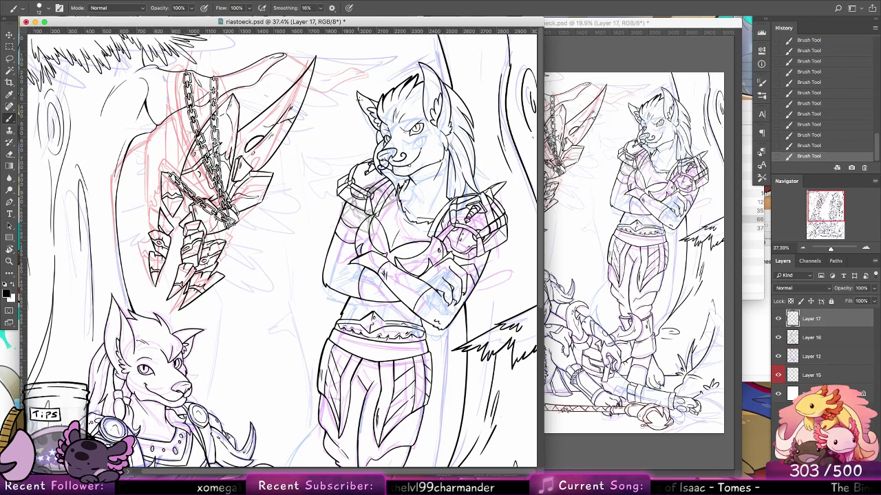
mouse_move(363, 106)
mouse_down()
mouse_move(379, 95)
mouse_move(362, 110)
mouse_up()
drag(422, 59, 417, 84)
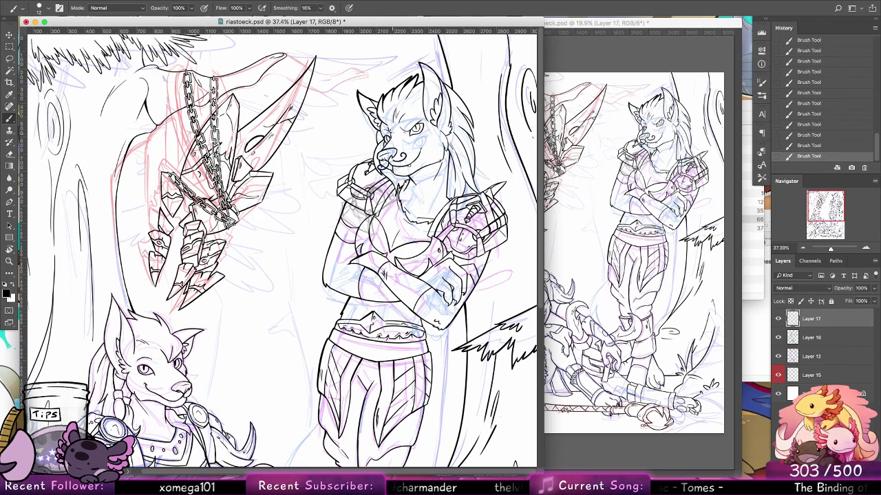
drag(393, 125, 373, 166)
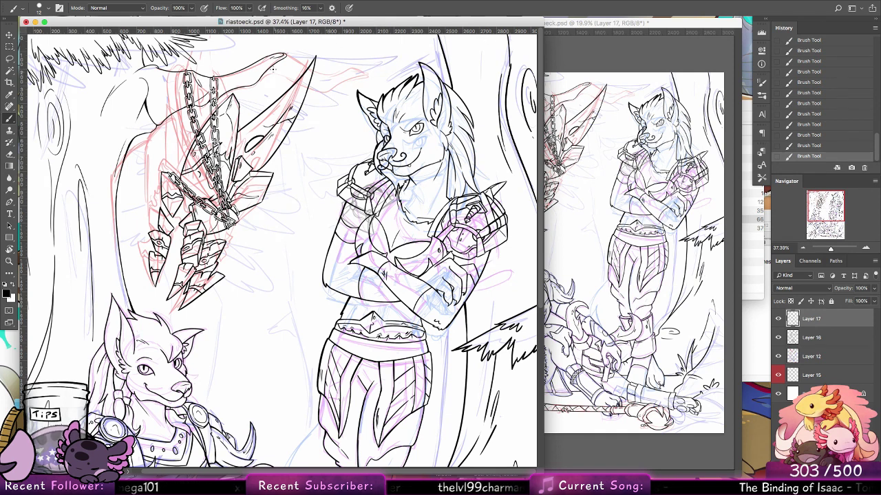
Ink the wavy tip of the tree branch above the chained object, extending it toward the standing character's ear
mouse_move(285, 71)
mouse_down()
mouse_move(318, 89)
mouse_move(352, 74)
mouse_up()
key(super+z)
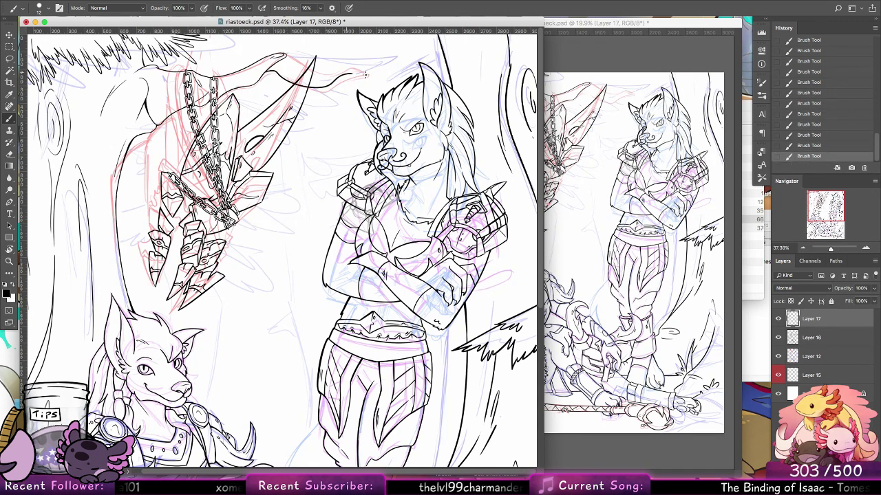
key(ctrl+z)
mouse_move(268, 75)
mouse_down()
mouse_move(334, 83)
mouse_move(367, 76)
mouse_up()
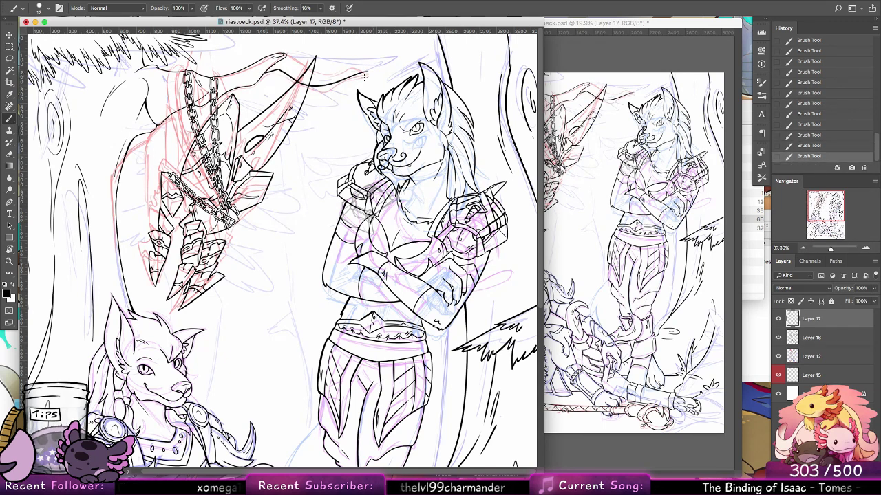
key(ctrl+z)
drag(274, 71, 332, 88)
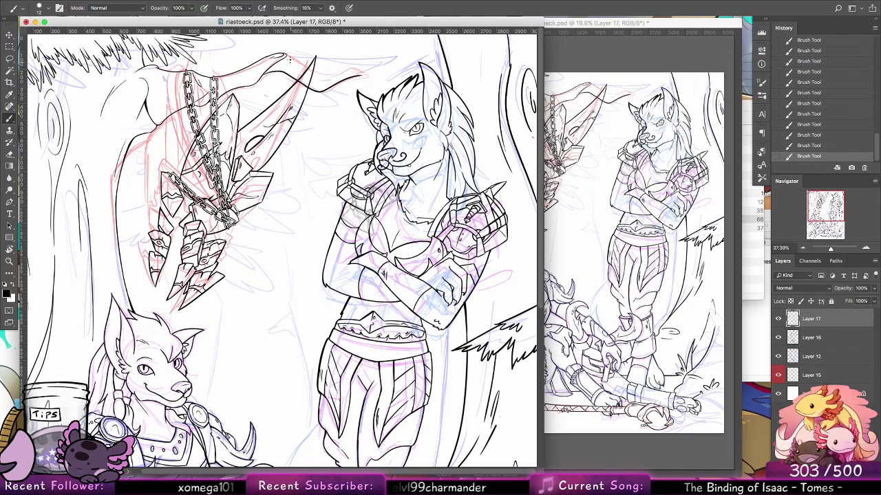
drag(286, 55, 365, 75)
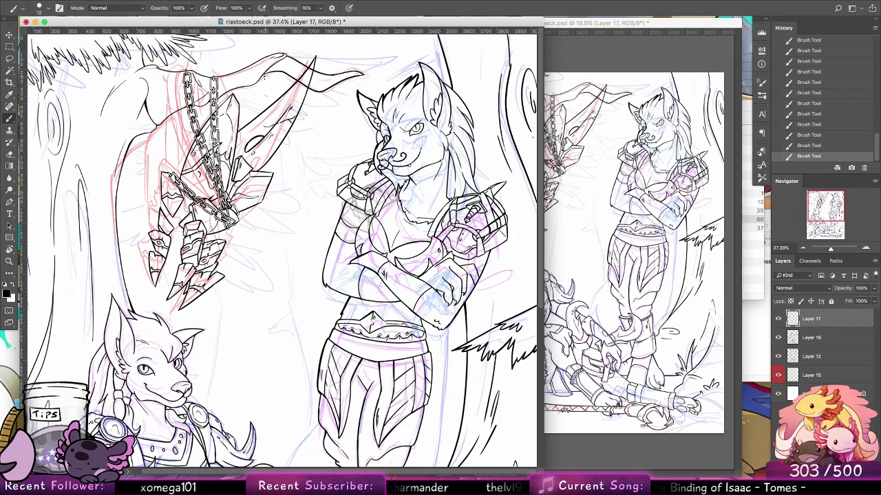
drag(261, 79, 282, 73)
drag(165, 72, 194, 70)
key(super+z)
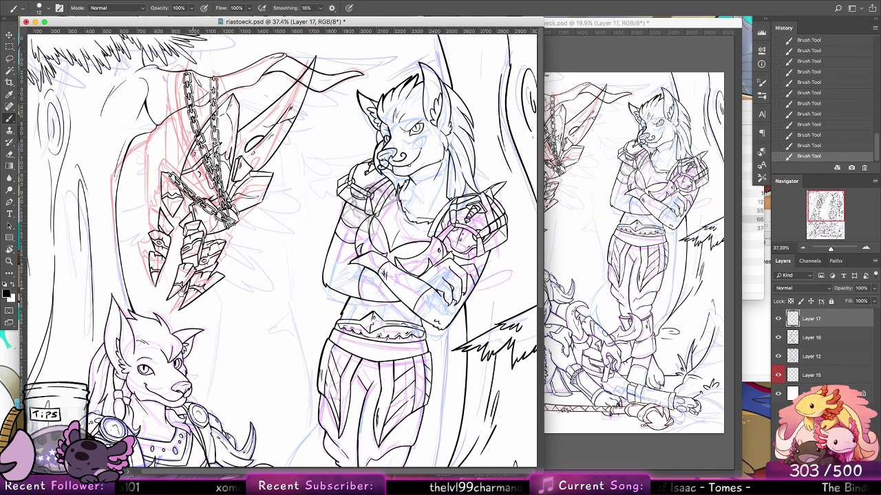
drag(194, 289, 205, 289)
drag(81, 118, 67, 203)
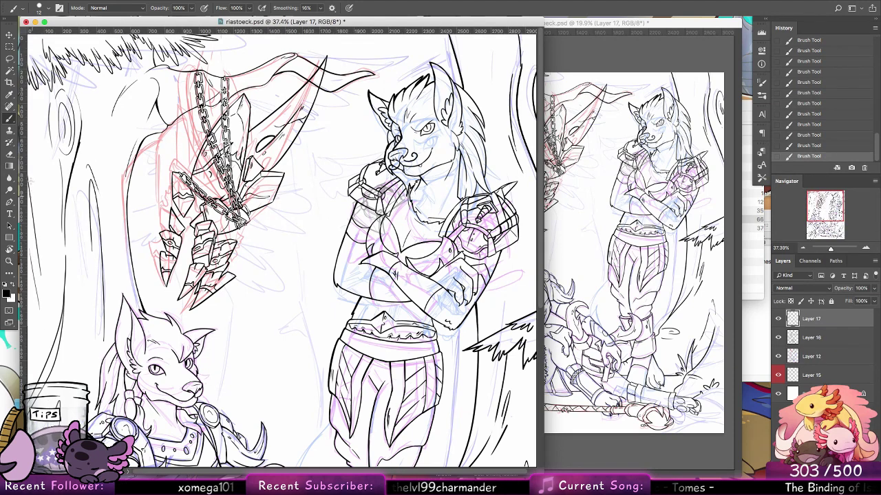
key(super+z)
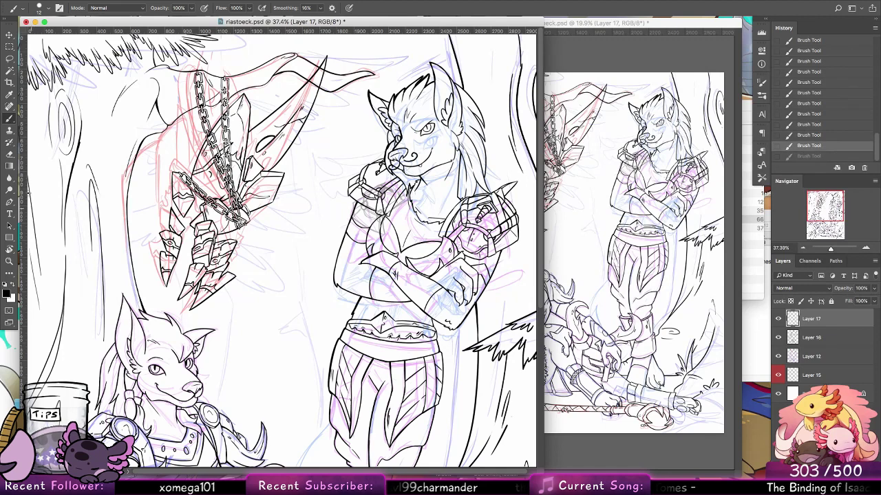
mouse_move(31, 188)
mouse_down()
mouse_move(29, 217)
mouse_move(31, 205)
mouse_up()
key(super+z)
key(super+z)
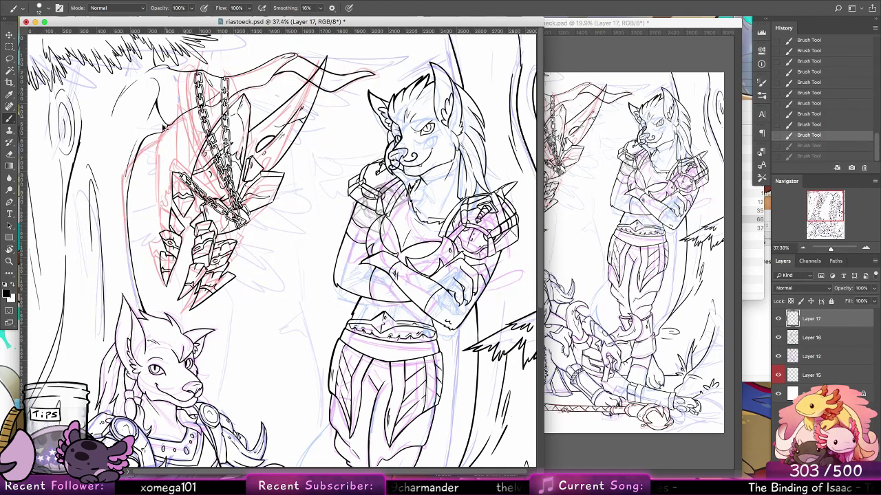
Thicken the tree trunk's edge between the chained object and the seated character's ear
mouse_move(138, 157)
mouse_down()
mouse_move(129, 249)
mouse_move(128, 229)
mouse_up()
key(super+z)
key(super+z)
drag(129, 185, 128, 203)
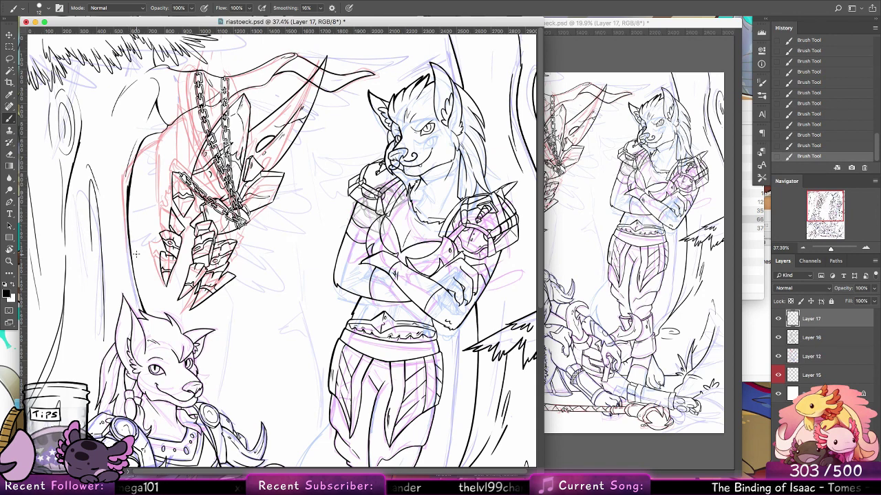
Touch up the seated character's chin and jaw outline with the brush
scroll(265, 206, down, 5)
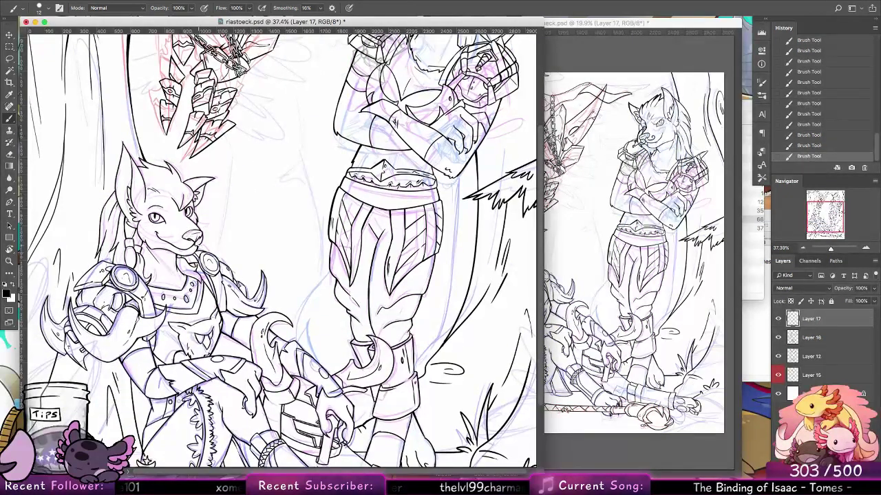
key(super+z)
drag(207, 234, 199, 255)
key(super+z)
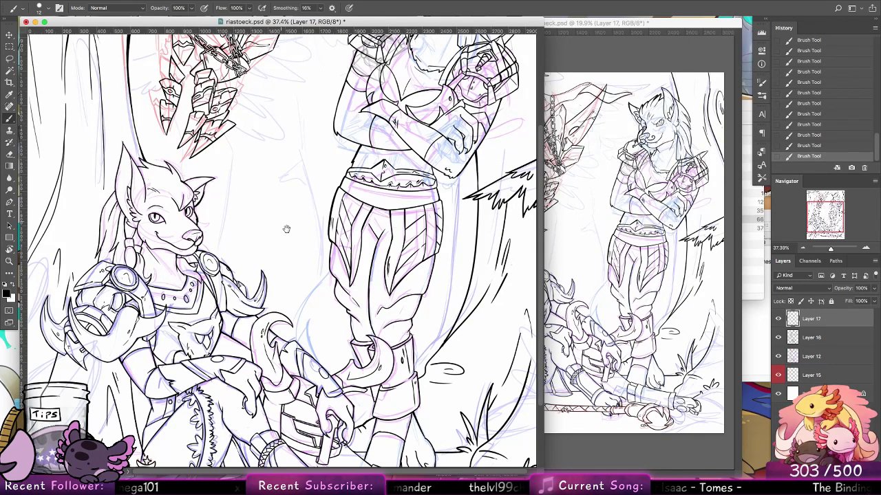
Thicken the outline of the curved horn on the seated character's arm guard, redoing the previous brush stroke
mouse_move(318, 279)
mouse_down()
mouse_move(288, 238)
mouse_move(289, 247)
mouse_up()
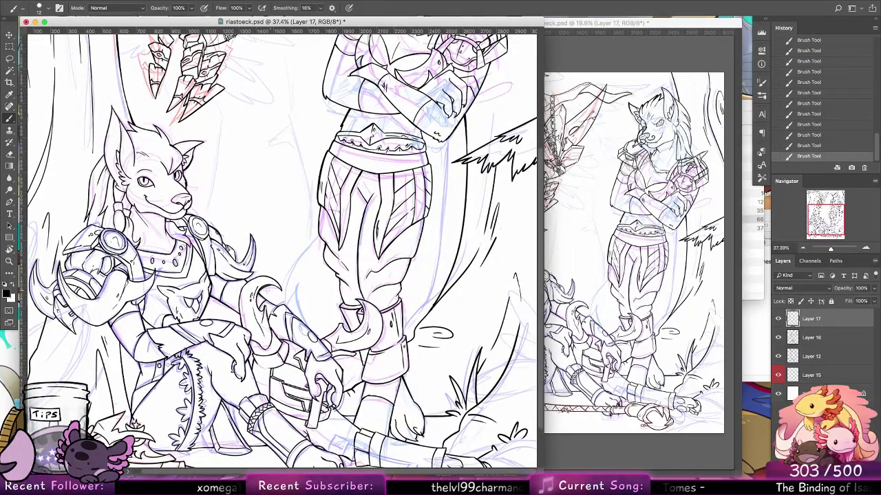
key(super+z)
drag(256, 293, 278, 286)
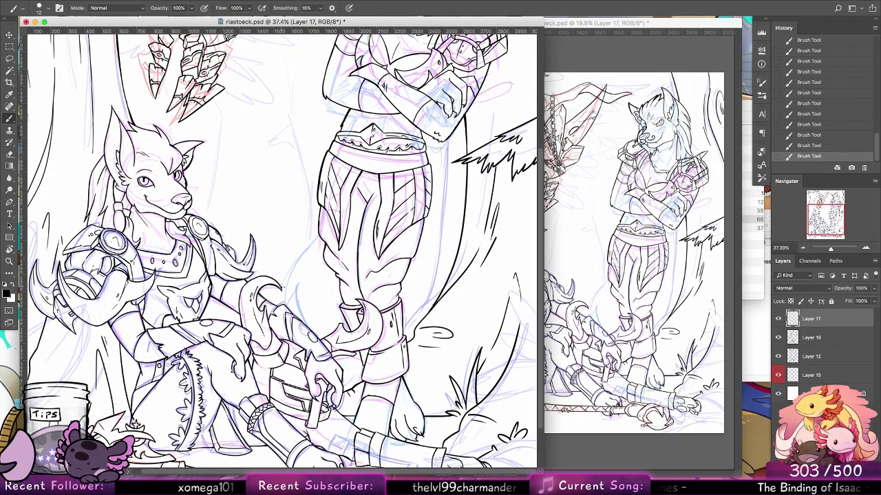
Erase the stray ink where the tree branch meets the tip of the chained object's long blade
drag(438, 246, 450, 434)
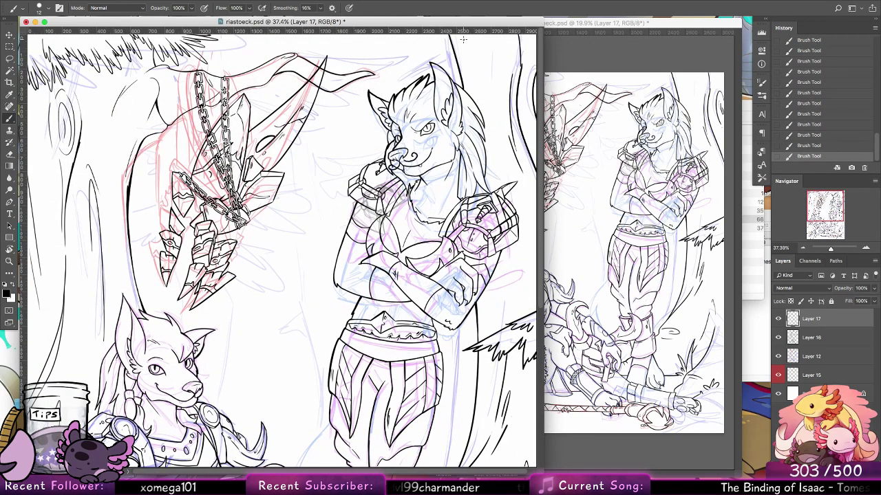
click(10, 152)
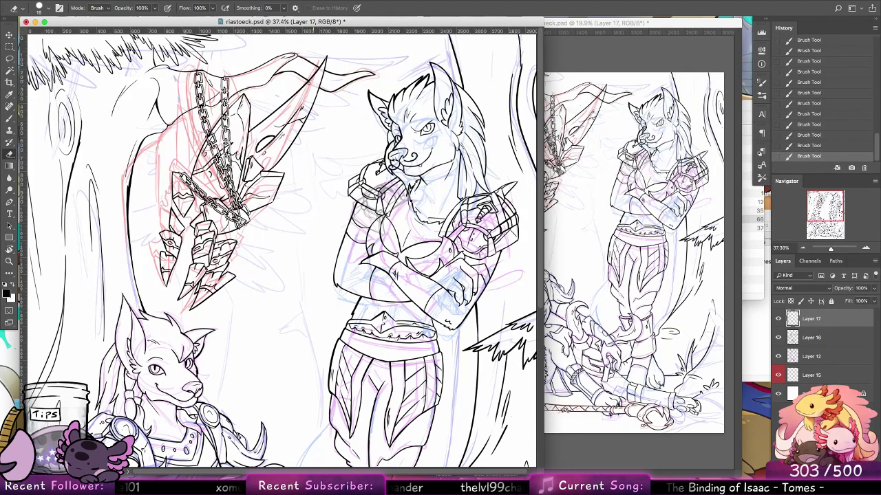
click(310, 83)
click(11, 118)
Thicken the tree trunk's edge below the branch and the branch's underside behind the hanging chains
click(10, 262)
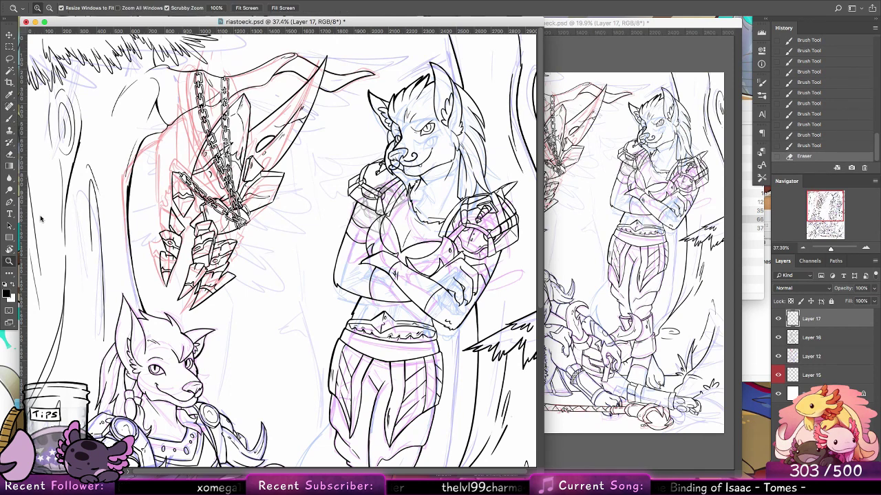
drag(206, 64, 227, 74)
click(9, 119)
drag(190, 193, 251, 208)
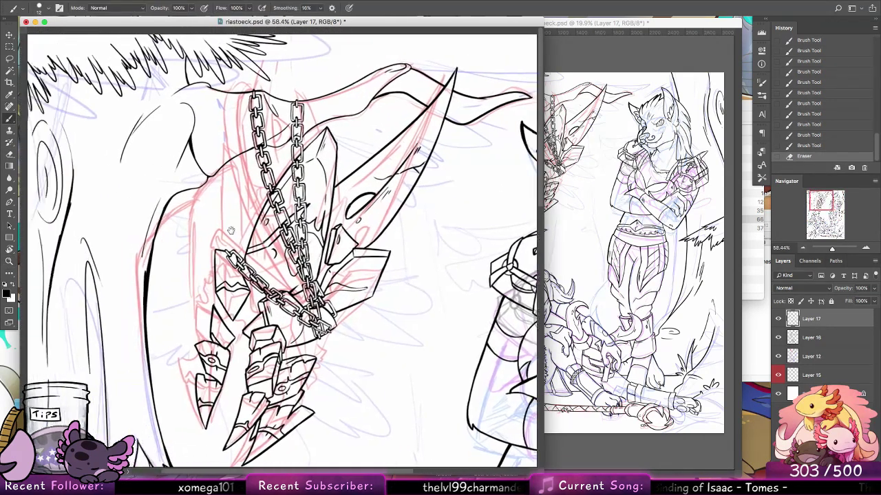
mouse_move(171, 198)
mouse_down()
mouse_move(249, 150)
mouse_move(209, 177)
mouse_up()
key(super+z)
key(super+z)
drag(251, 151, 288, 142)
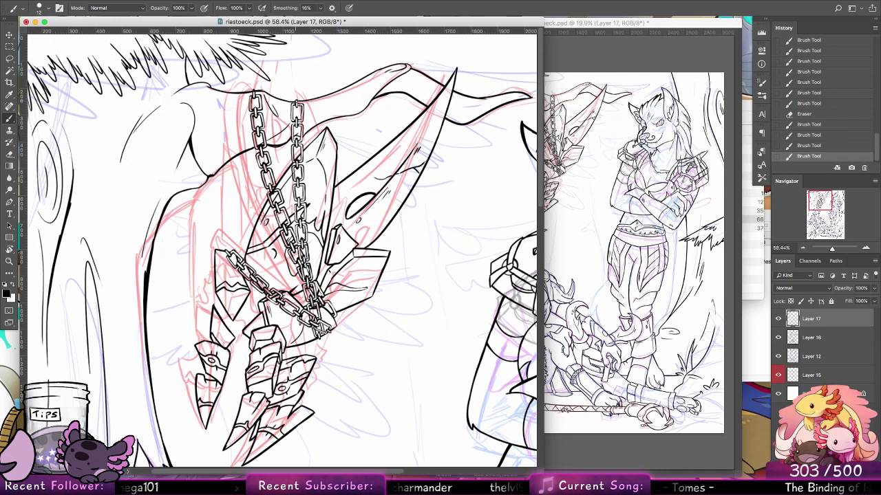
Strengthen the branch's upper and lower edges beside the chains and the trunk edge just below the foliage
drag(294, 105, 366, 77)
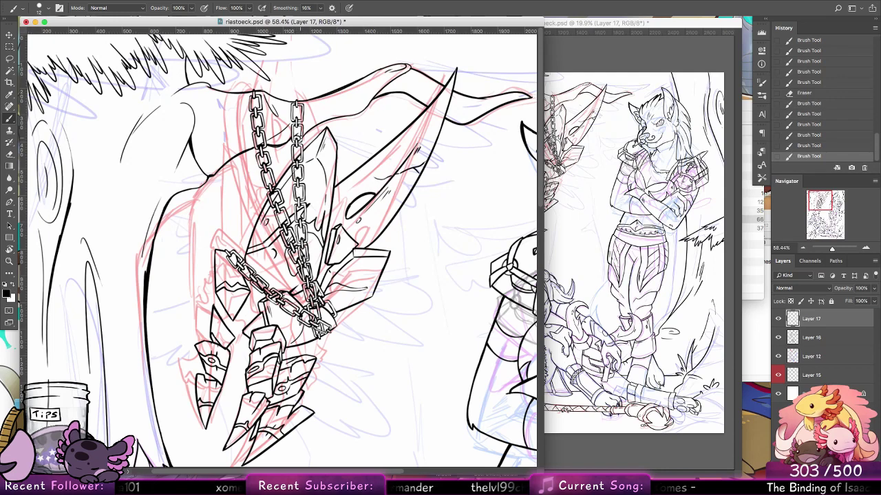
drag(300, 138, 349, 117)
drag(304, 153, 320, 132)
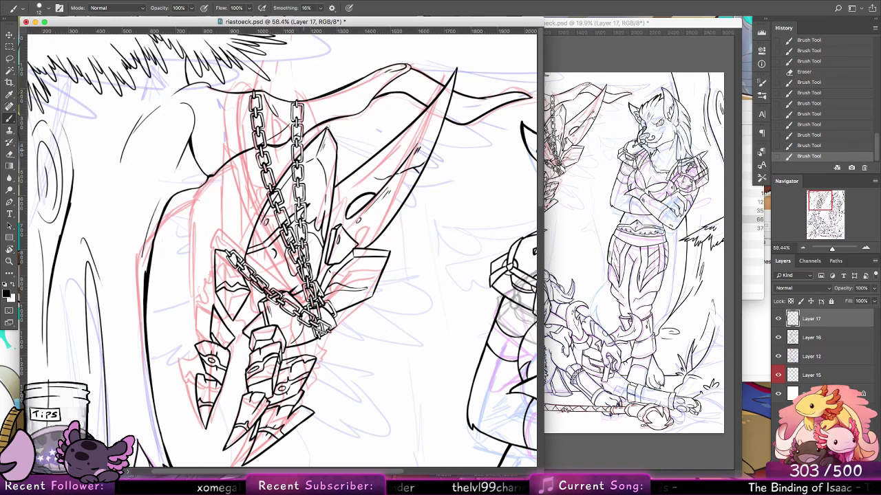
drag(186, 56, 191, 84)
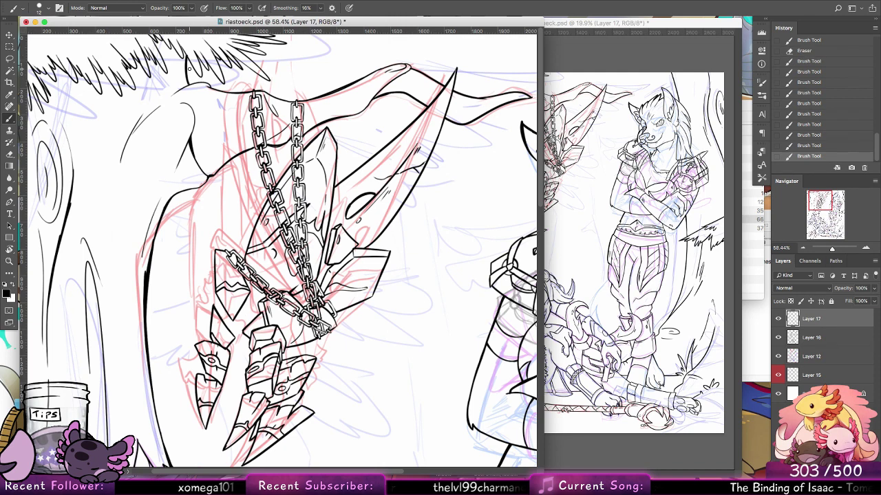
Trim the trunk contour line beside the bark knot with the Eraser
key(e)
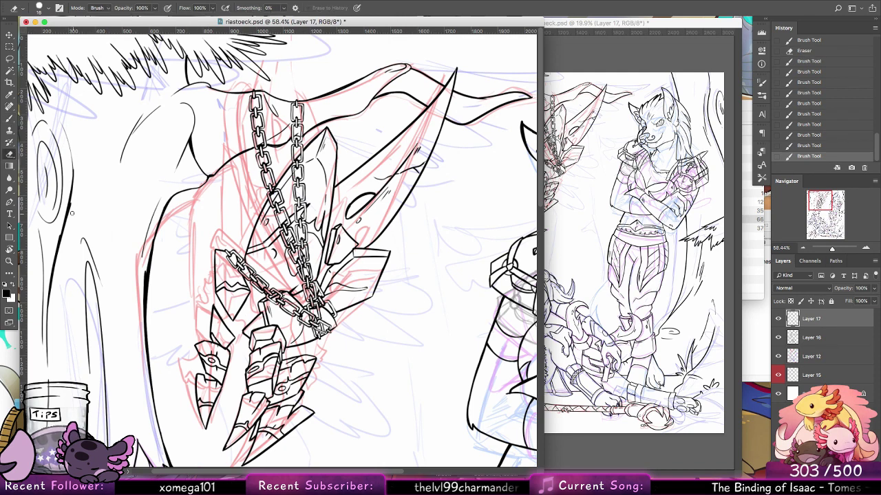
mouse_move(74, 194)
mouse_down()
mouse_move(56, 268)
mouse_move(62, 227)
mouse_move(55, 263)
mouse_up()
key(super+z)
click(9, 120)
Fit the whole drawing in view and save the document
drag(413, 251, 275, 216)
click(9, 261)
key(ctrl+0)
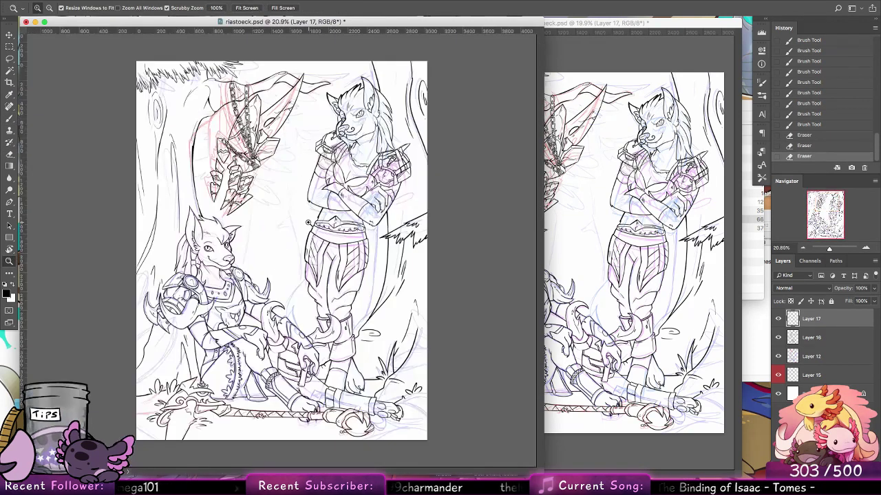
key(ctrl+s)
Hide the Layer 12 sketch and narrow the document window to show the second view beside it
click(777, 378)
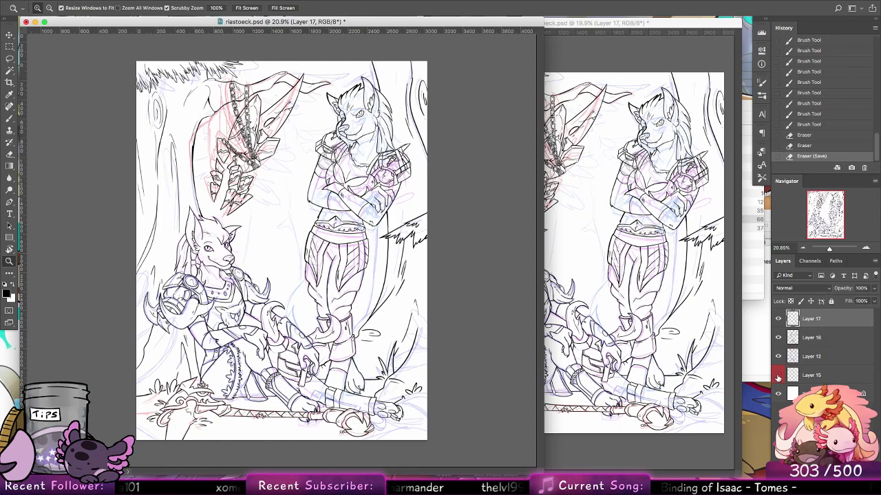
click(778, 356)
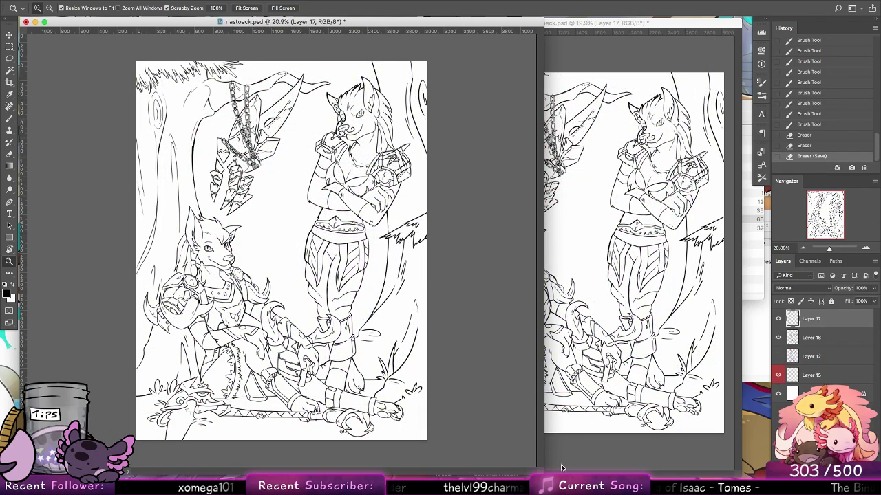
drag(529, 470, 398, 470)
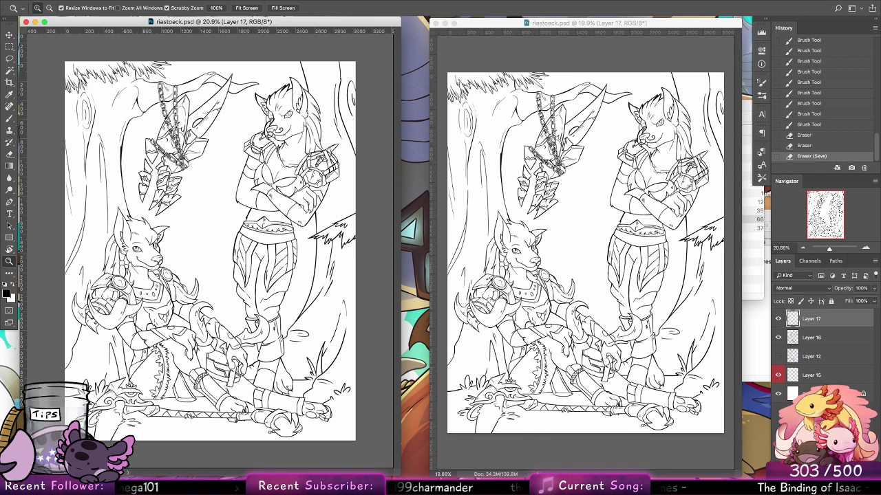
Undo the last brush stroke and thicken the outline of the seated character's upper arm
mouse_move(199, 227)
mouse_down()
mouse_move(201, 210)
mouse_move(217, 260)
mouse_up()
key(b)
key(super+z)
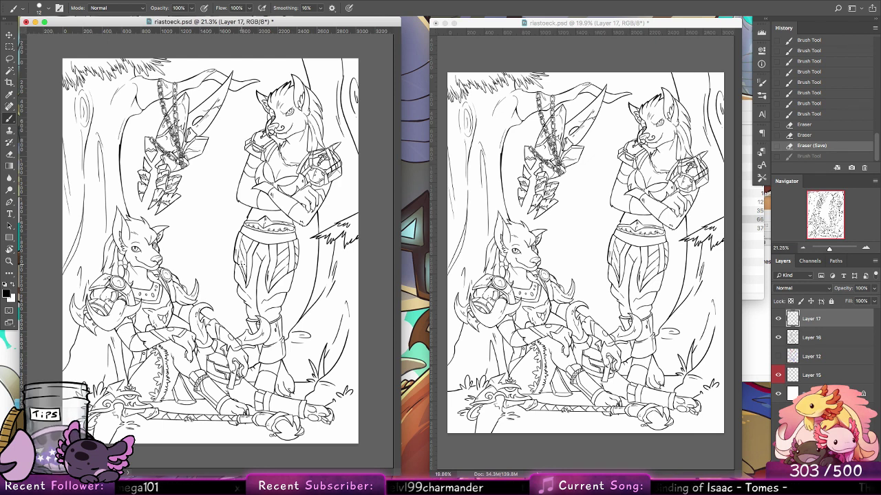
drag(128, 318, 138, 337)
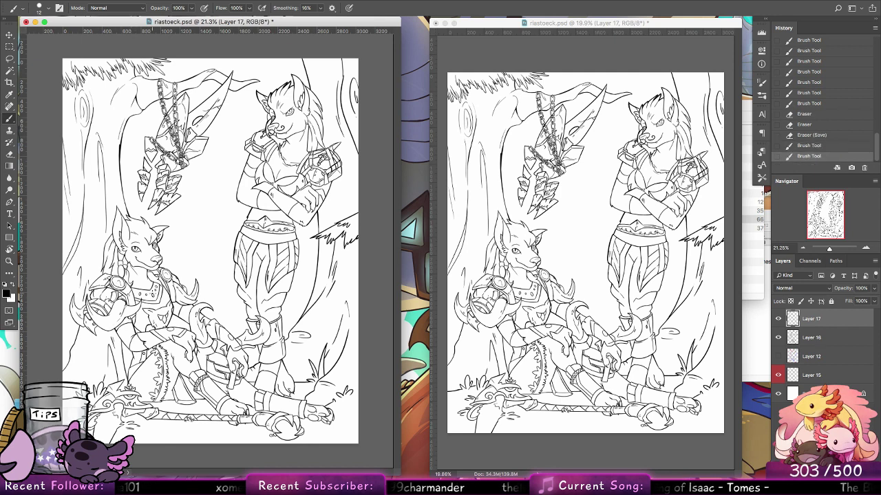